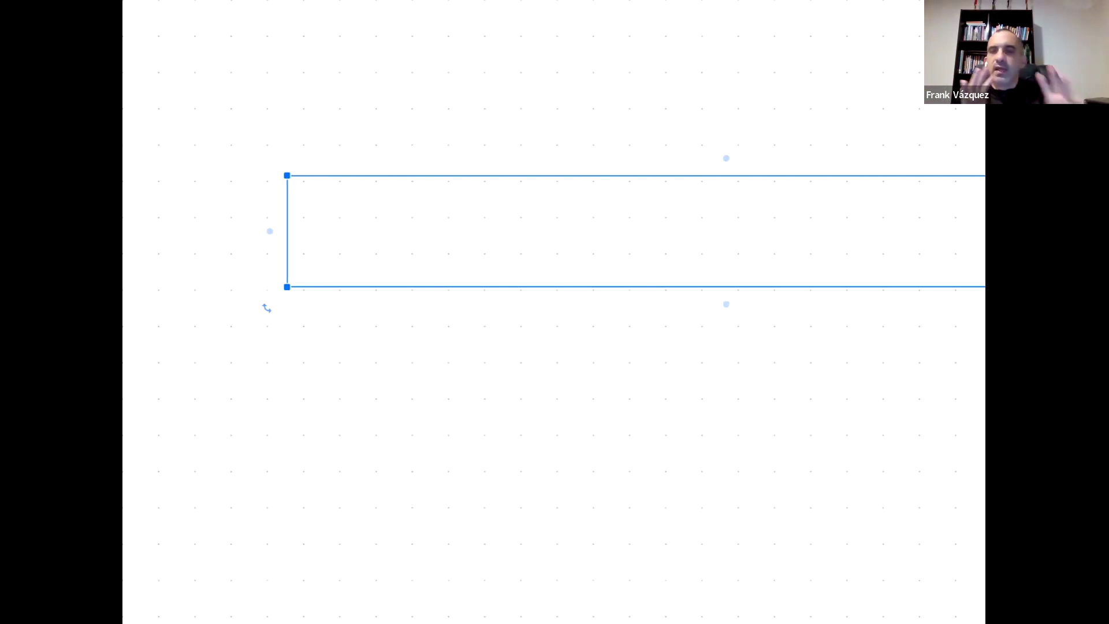
Write the prompt "Comparta las dificultades que usted tiene para crear su curso en el Sitio de Mil aulas" with a numbered list of four difficulties.
{"action": "type", "text": "Comparta las dificultades que usted tiene para crear su curso en el Sitio de Mil aulas 1. No pude acceder a la actividad de asistencia. 2. Mucha interrupcion por propagandas comerciales. 3. No puedo acceder a los mensajes. 4. Se me complica modificar las calificaciones 5."}
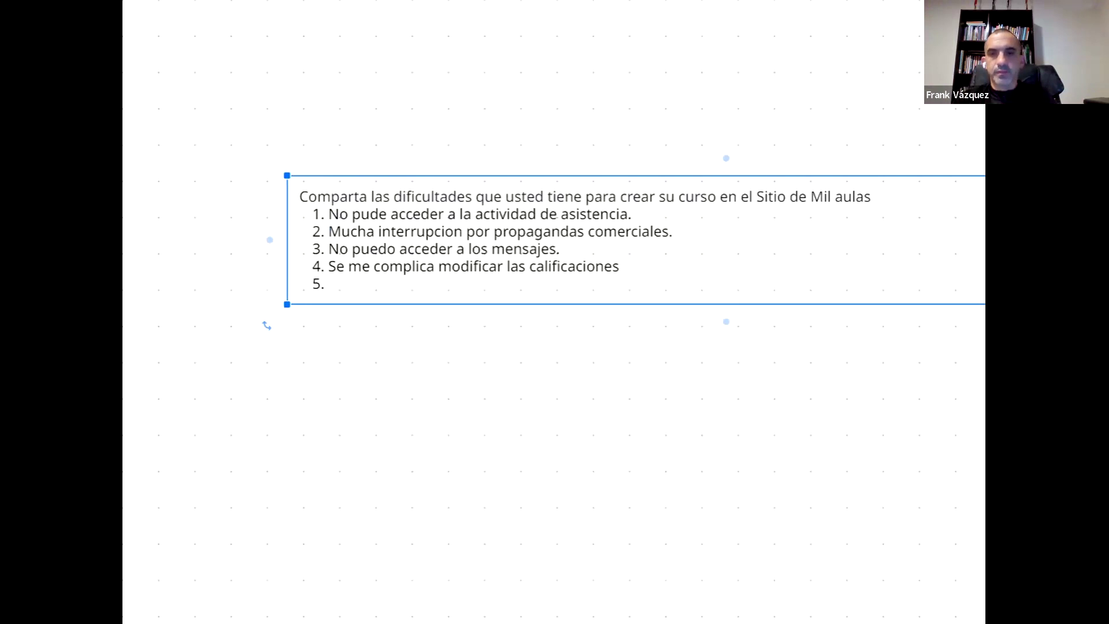
{"action": "key", "text": "Escape"}
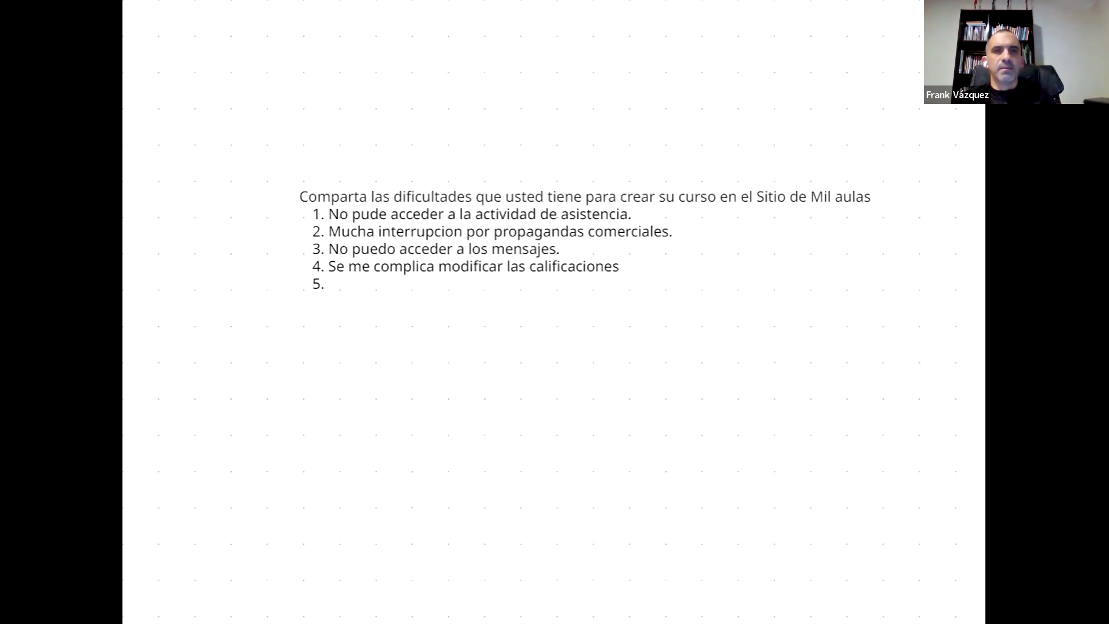
{"action": "key", "text": "Return"}
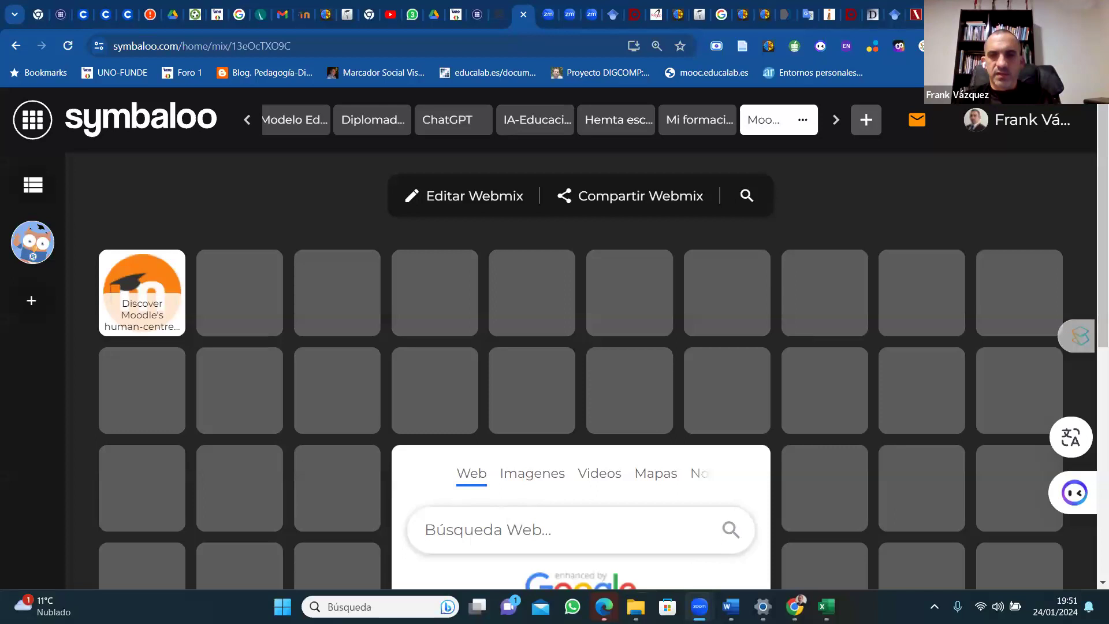
In File Explorer, open the Word document Curso from the Curso EJemplo demostrativo folder under USFA and view its first page.
{"action": "left_click", "coordinate": [636, 607]}
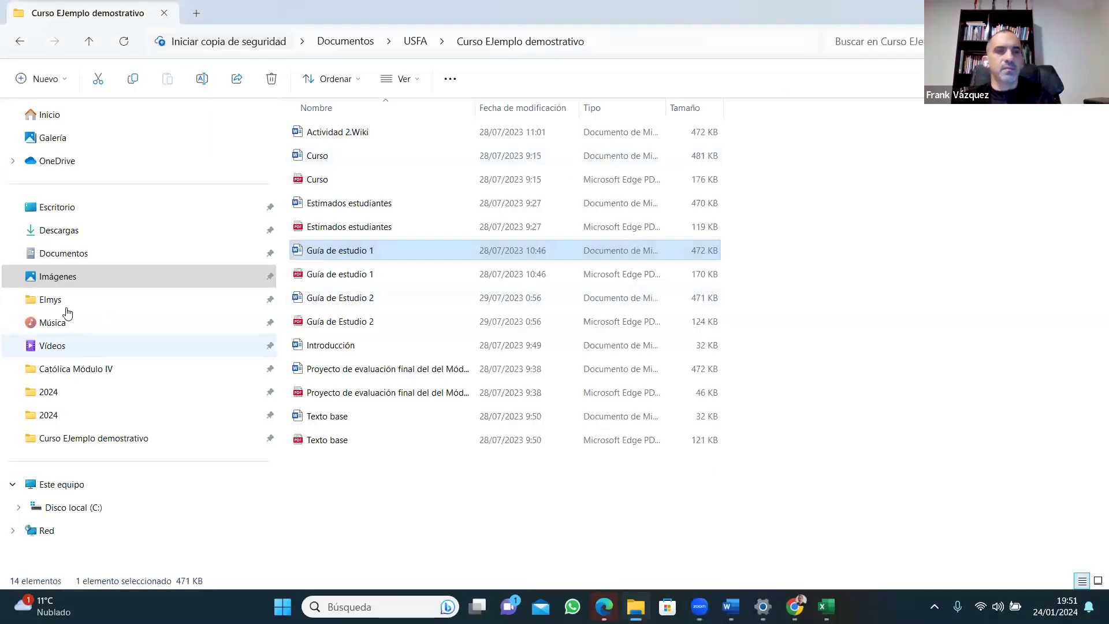
{"action": "left_click", "coordinate": [19, 41]}
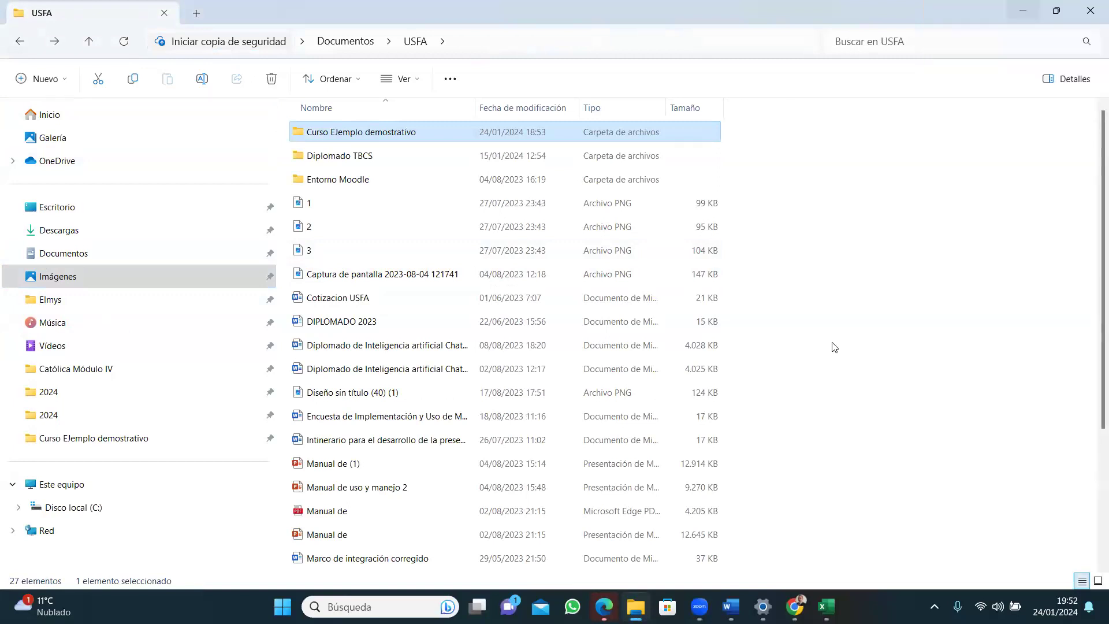
{"action": "left_click", "coordinate": [408, 136]}
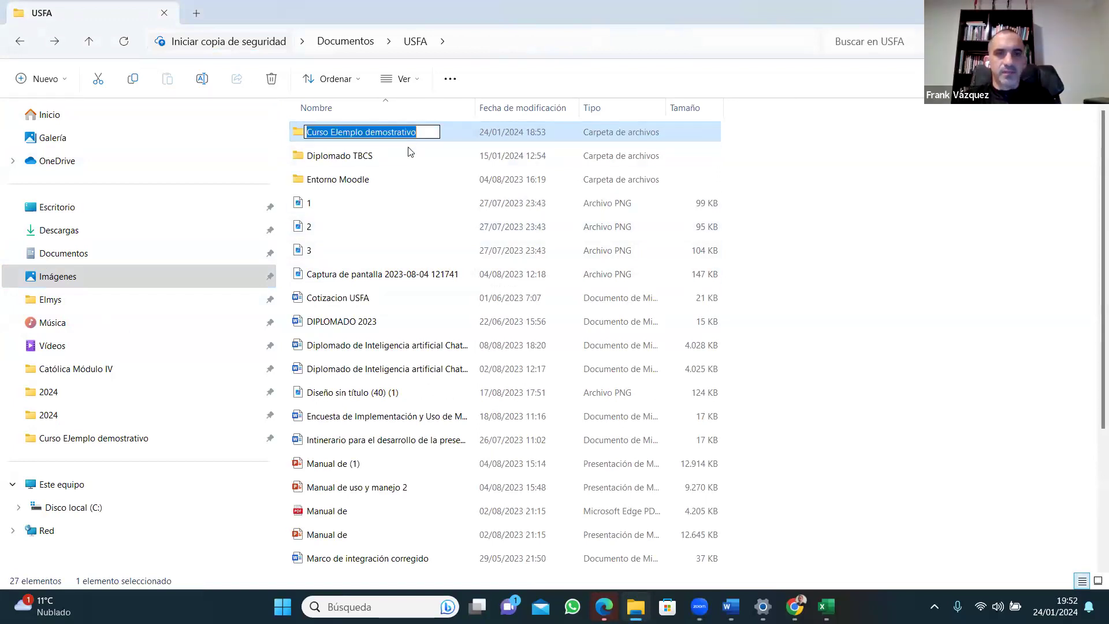
{"action": "left_click_drag", "start_coordinate": [410, 165], "coordinate": [377, 132]}
{"action": "double_click", "coordinate": [377, 131]}
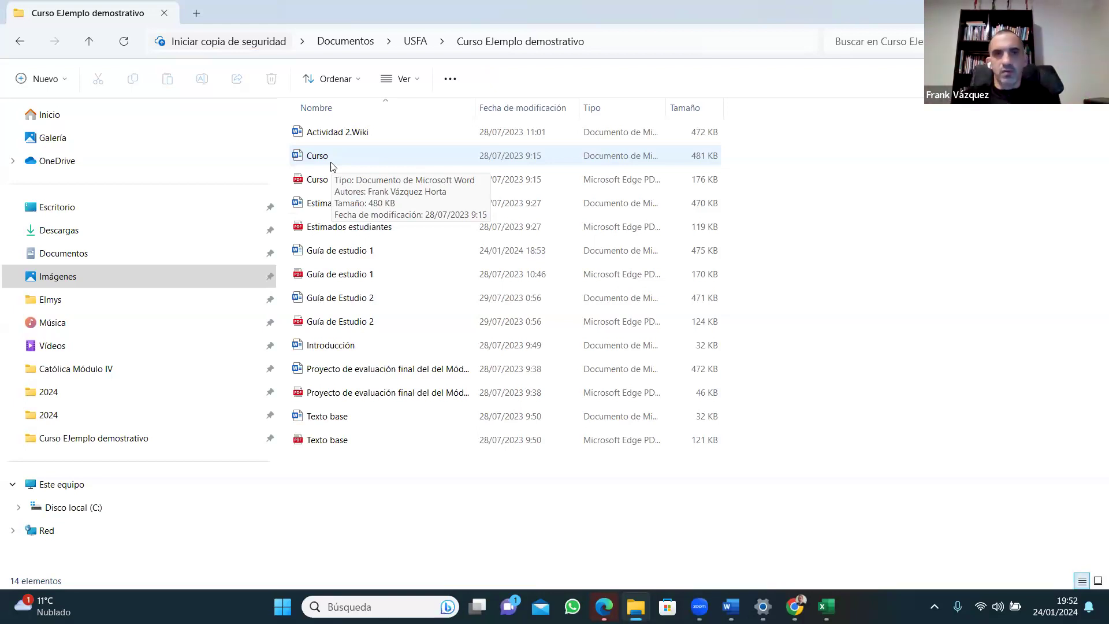
{"action": "double_click", "coordinate": [332, 164]}
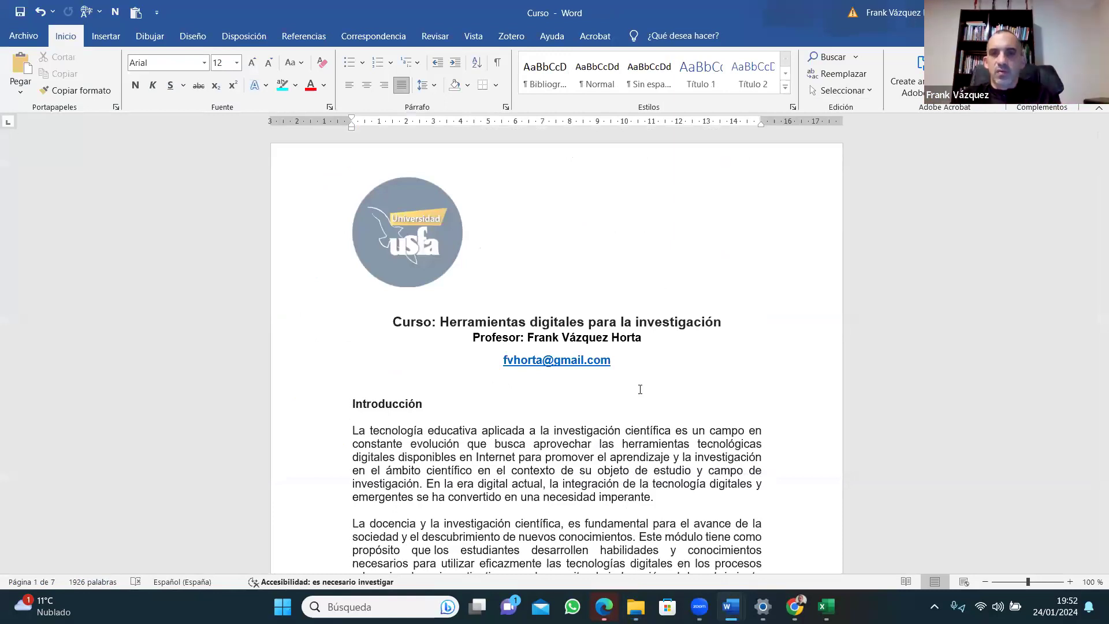
{"action": "mouse_move", "coordinate": [1101, 165]}
{"action": "left_mouse_down"}
{"action": "mouse_move", "coordinate": [1102, 185]}
{"action": "mouse_move", "coordinate": [1091, 156]}
{"action": "left_mouse_up"}
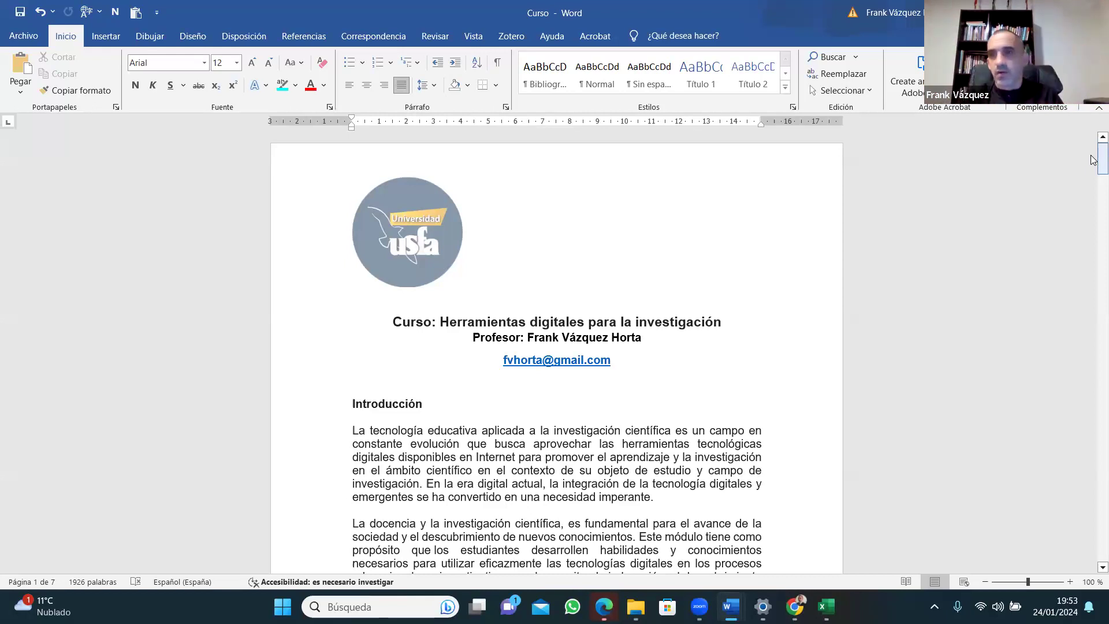
{"action": "mouse_move", "coordinate": [1094, 160]}
{"action": "left_mouse_down"}
{"action": "mouse_move", "coordinate": [1094, 535]}
{"action": "mouse_move", "coordinate": [1094, 134]}
{"action": "left_mouse_up"}
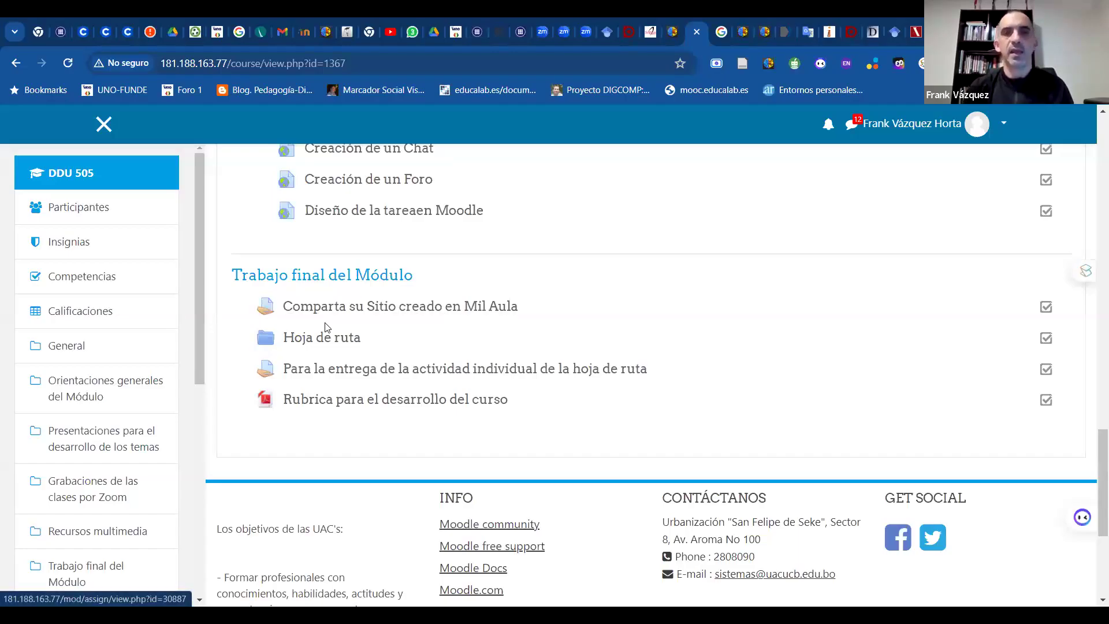
Open the resource "Rubrica para el desarrollo del curso" and view the Expectativas del curso criteria in the PDF.
{"action": "left_click", "coordinate": [361, 403]}
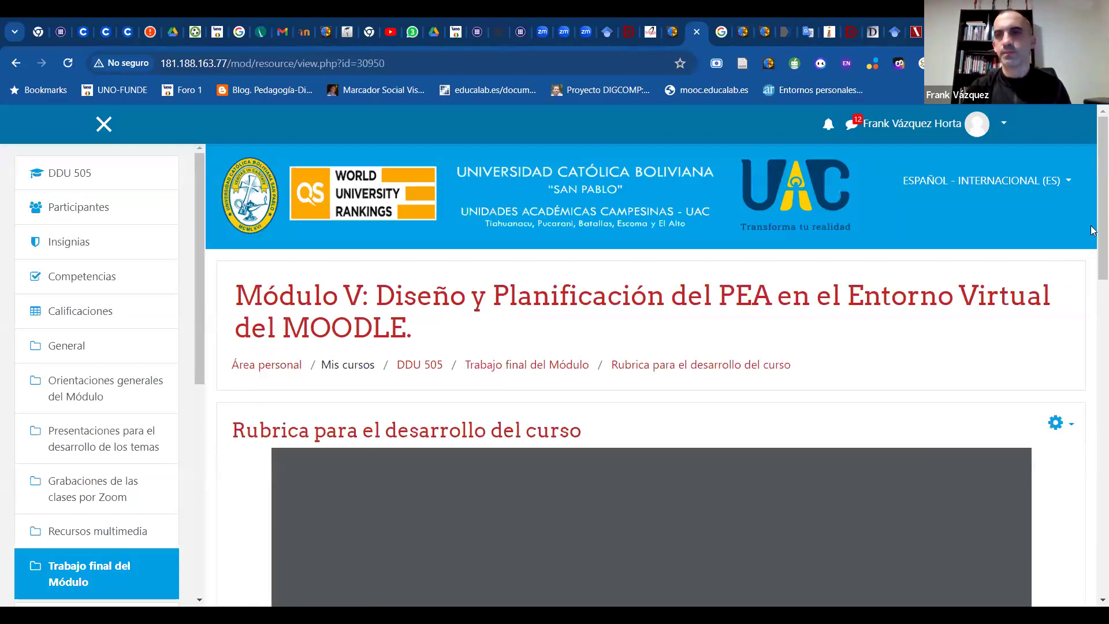
{"action": "scroll", "coordinate": [1089, 260], "scroll_direction": "down", "scroll_amount": 8}
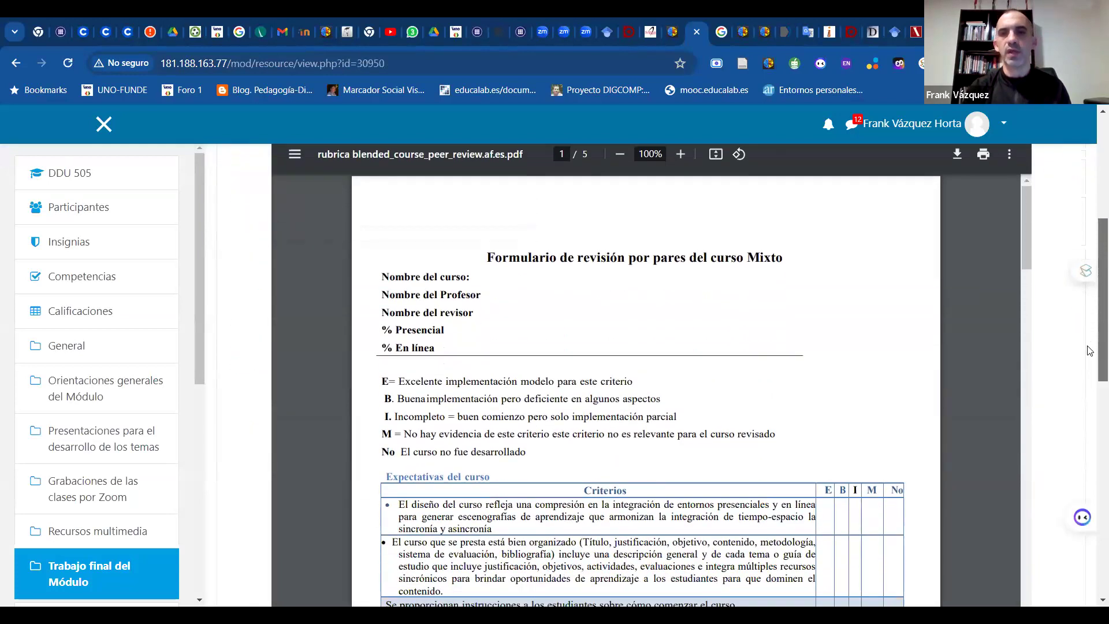
{"action": "scroll", "coordinate": [1085, 385], "scroll_direction": "down", "scroll_amount": 5}
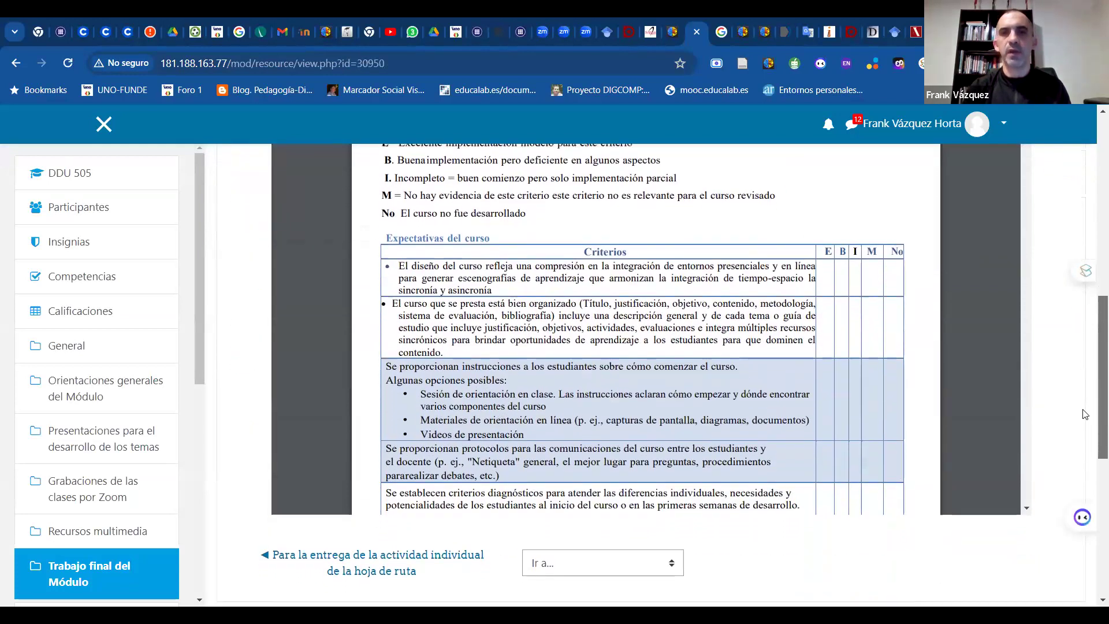
{"action": "scroll", "coordinate": [1084, 428], "scroll_direction": "down", "scroll_amount": 1}
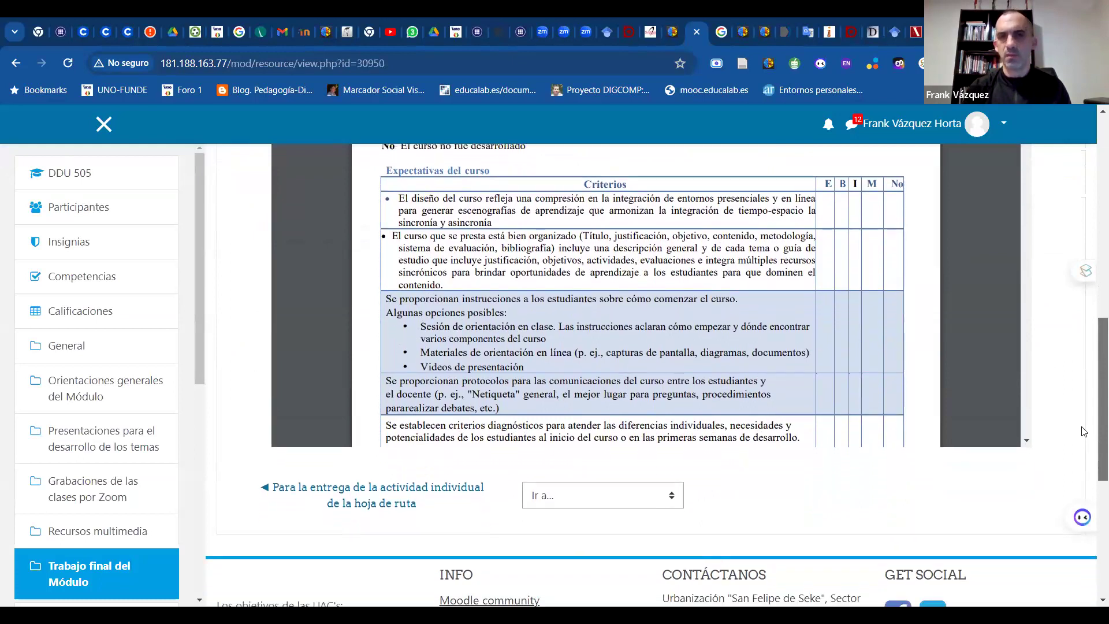
{"action": "scroll", "coordinate": [1084, 430], "scroll_direction": "down", "scroll_amount": 1}
{"action": "scroll", "coordinate": [1085, 437], "scroll_direction": "up", "scroll_amount": 1}
{"action": "scroll", "coordinate": [1085, 437], "scroll_direction": "down", "scroll_amount": 1}
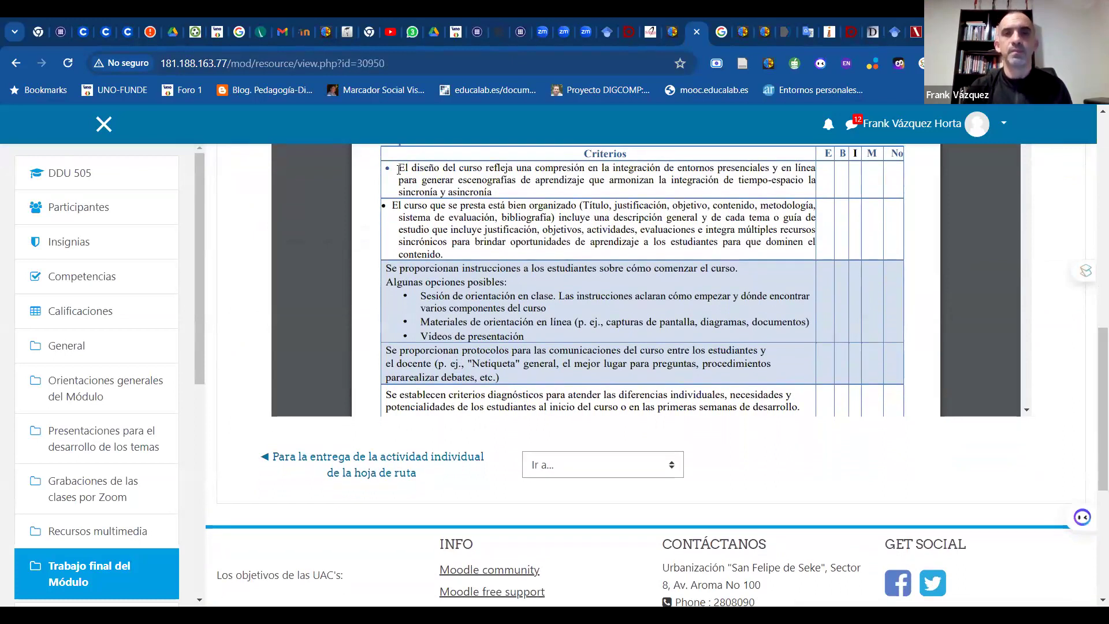
Read through the Expectativas del curso criteria, highlighting those on course design, organization, student instructions and communication protocols.
{"action": "left_click_drag", "start_coordinate": [398, 169], "coordinate": [500, 194]}
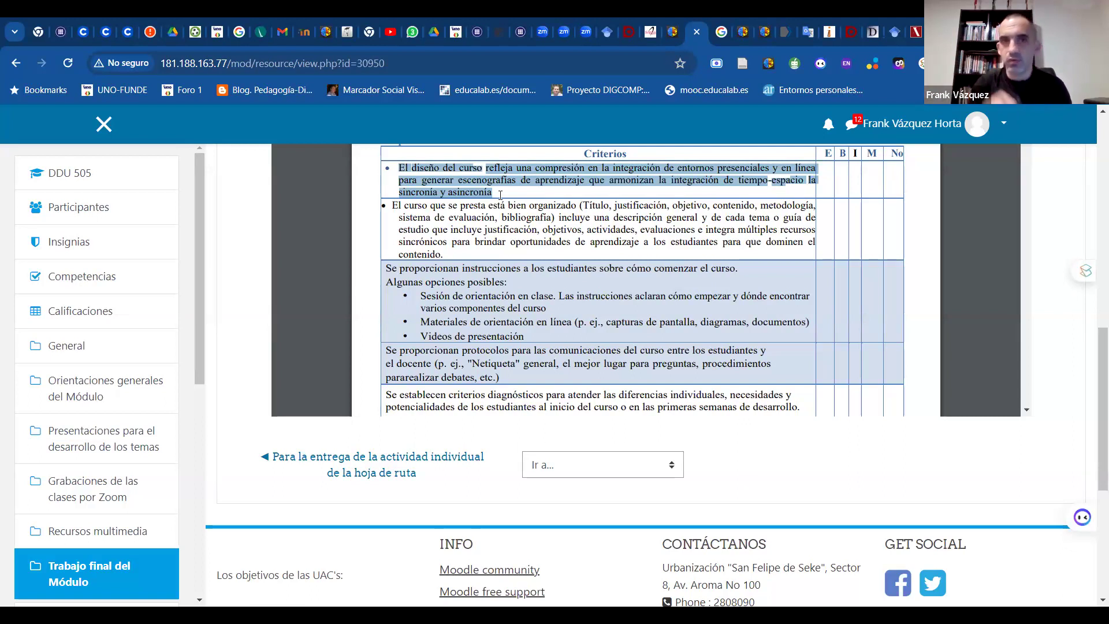
{"action": "left_click_drag", "start_coordinate": [393, 203], "coordinate": [495, 258]}
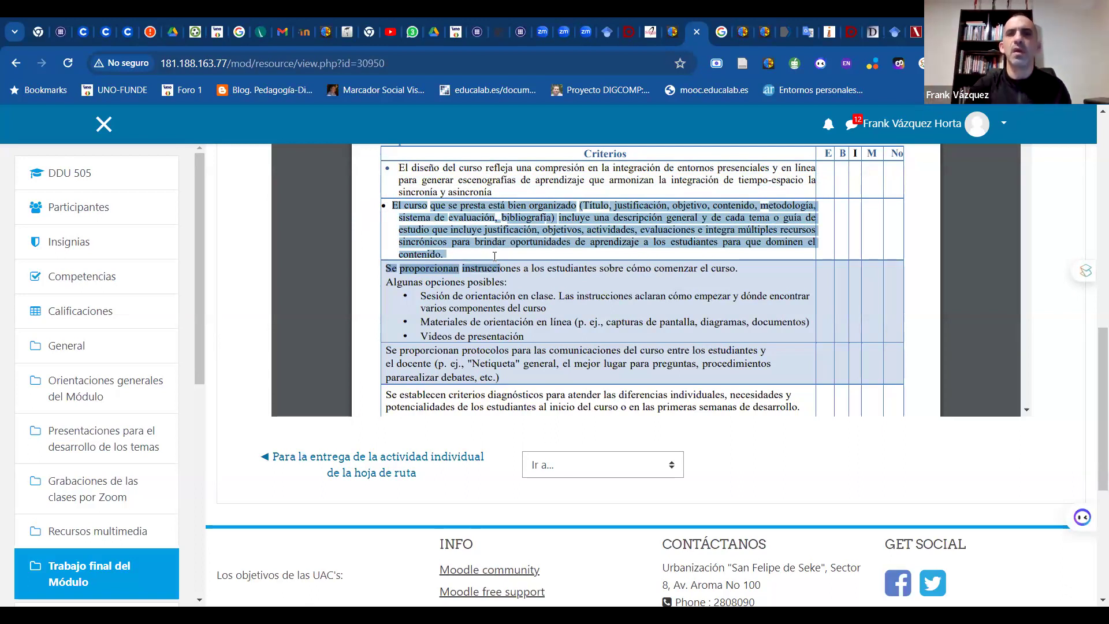
{"action": "left_click_drag", "start_coordinate": [495, 256], "coordinate": [494, 241]}
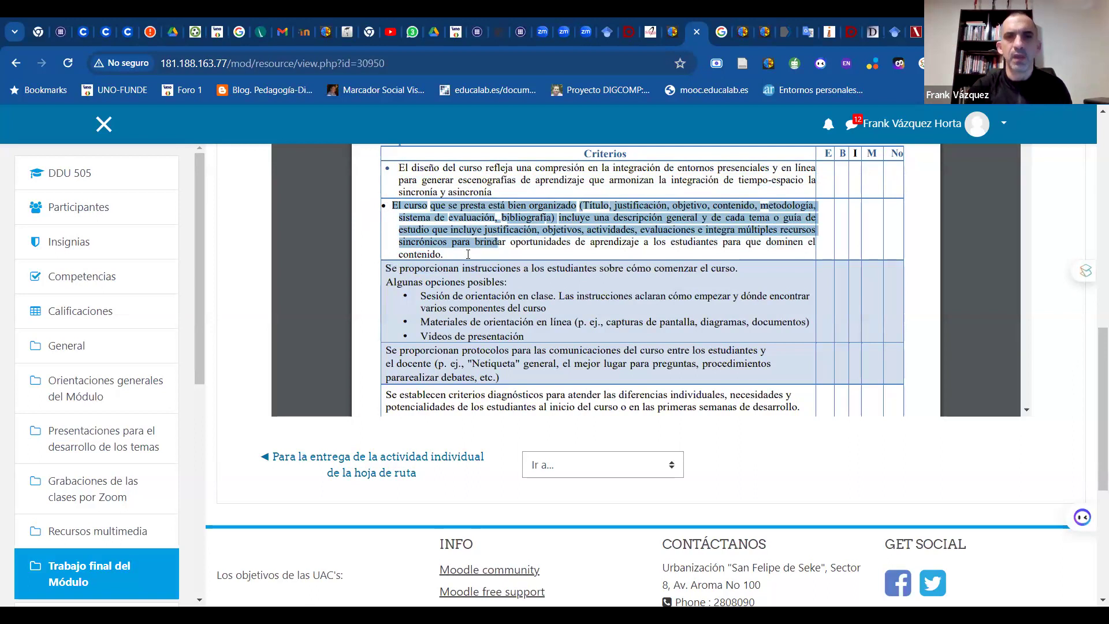
{"action": "left_click_drag", "start_coordinate": [385, 269], "coordinate": [515, 284]}
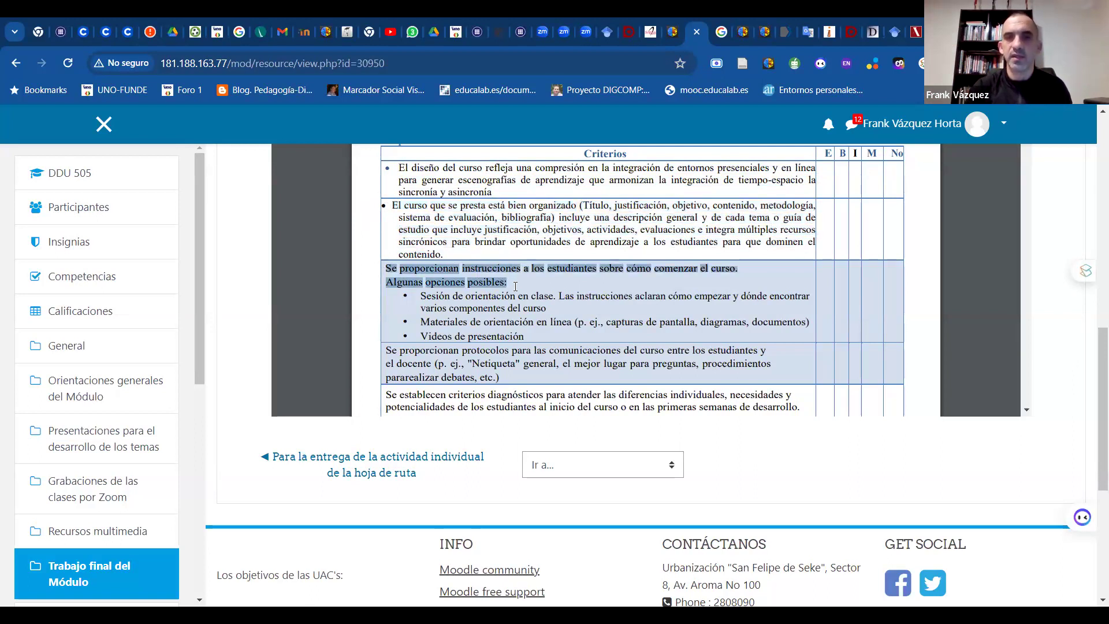
{"action": "left_click_drag", "start_coordinate": [385, 351], "coordinate": [512, 379]}
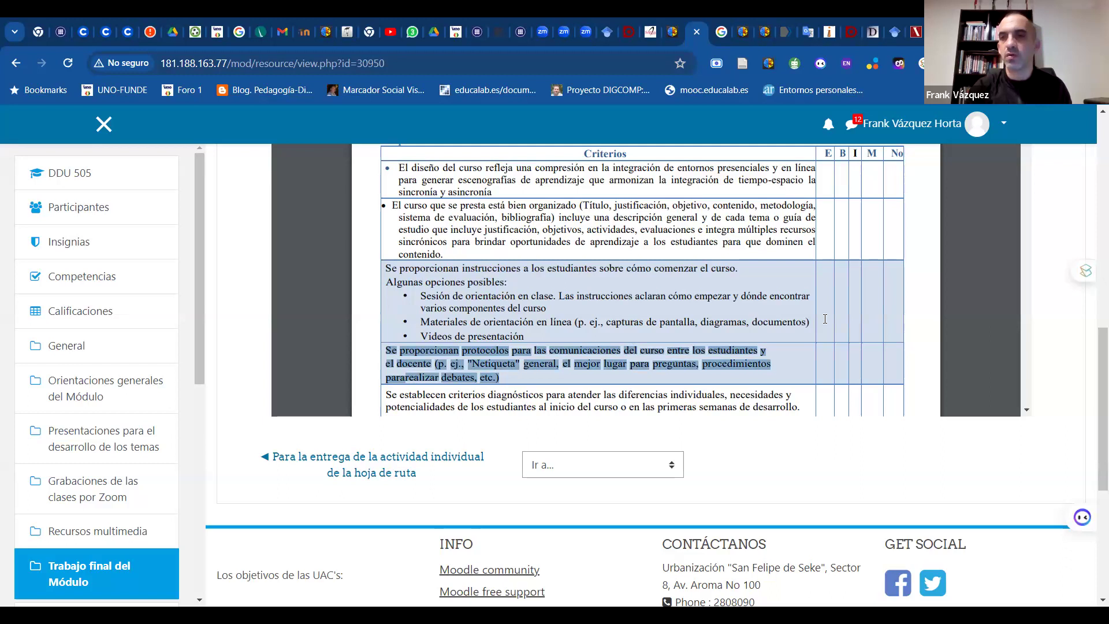
{"action": "left_click_drag", "start_coordinate": [1092, 361], "coordinate": [1093, 356]}
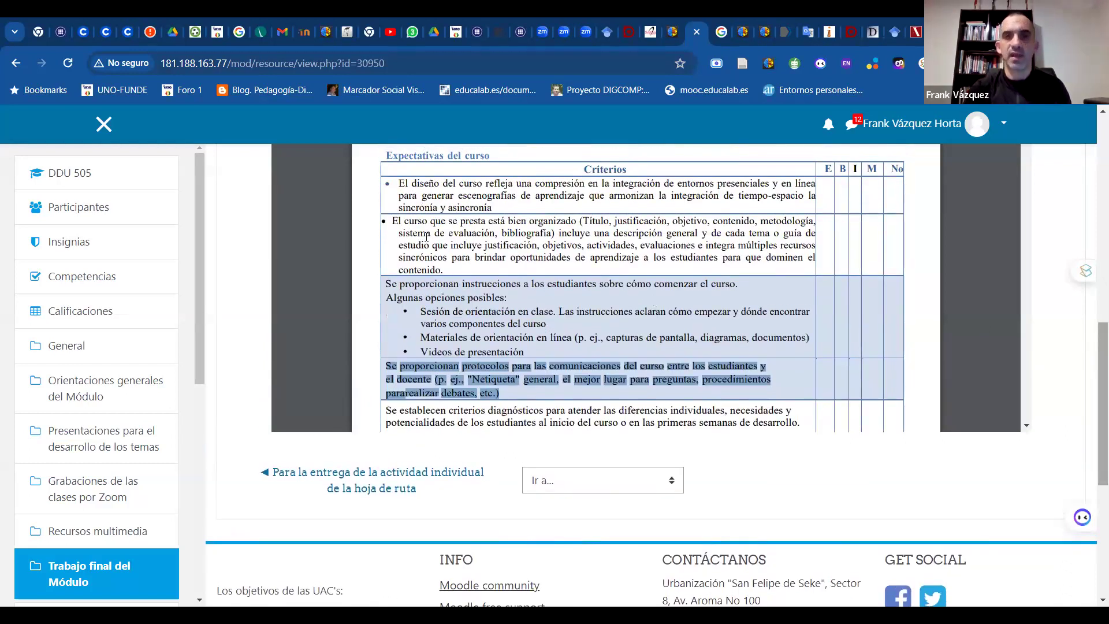
{"action": "left_click_drag", "start_coordinate": [393, 222], "coordinate": [450, 270]}
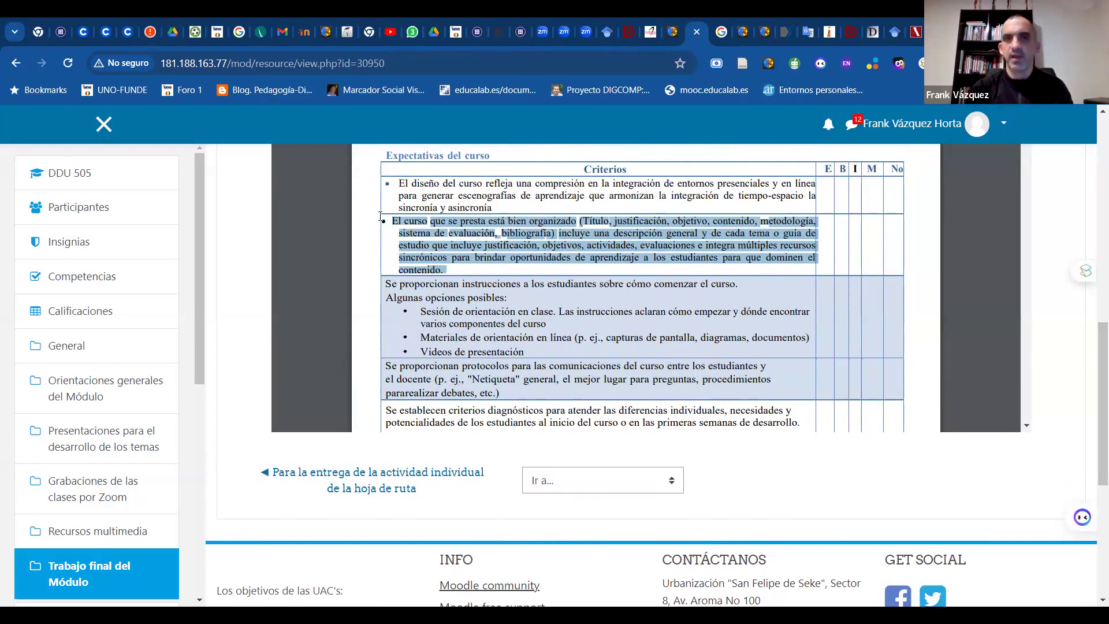
{"action": "left_click_drag", "start_coordinate": [396, 184], "coordinate": [504, 208]}
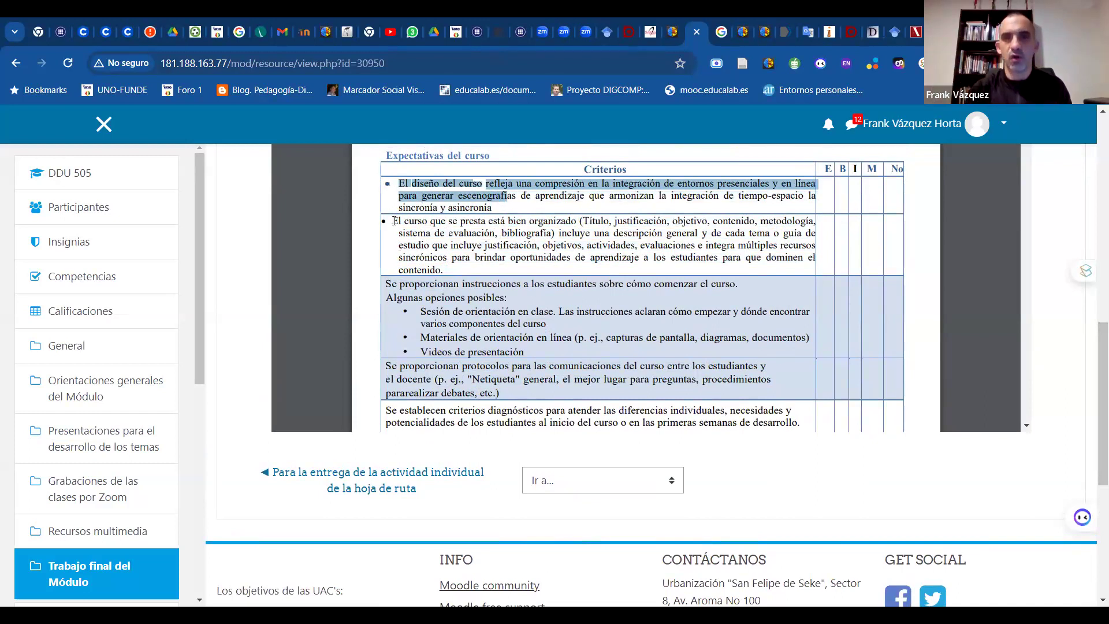
{"action": "left_click_drag", "start_coordinate": [393, 220], "coordinate": [448, 269]}
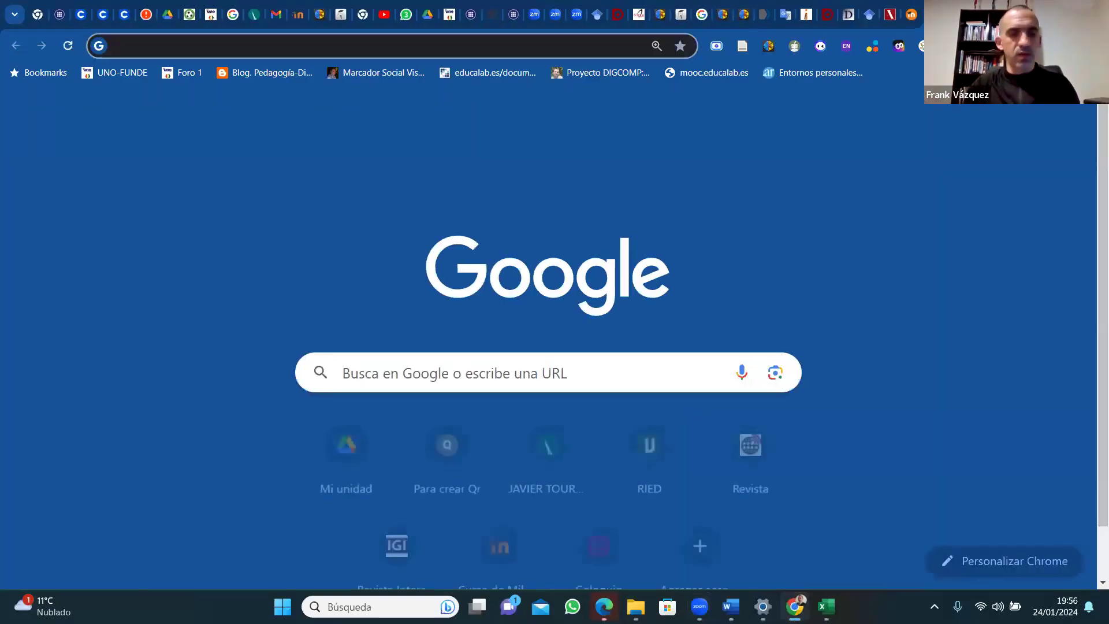
Open the Mil Aulas website at milaulas.com and activate the site name field of its site creation form.
{"action": "type", "text": "MIl"}
{"action": "key", "text": "Return"}
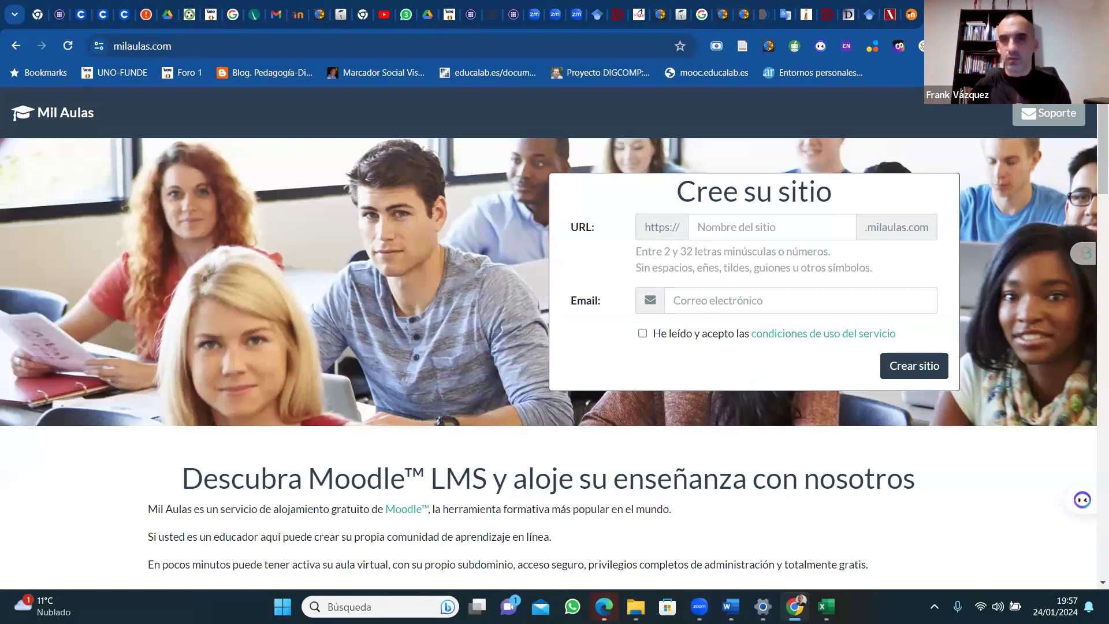
{"action": "left_click", "coordinate": [701, 229]}
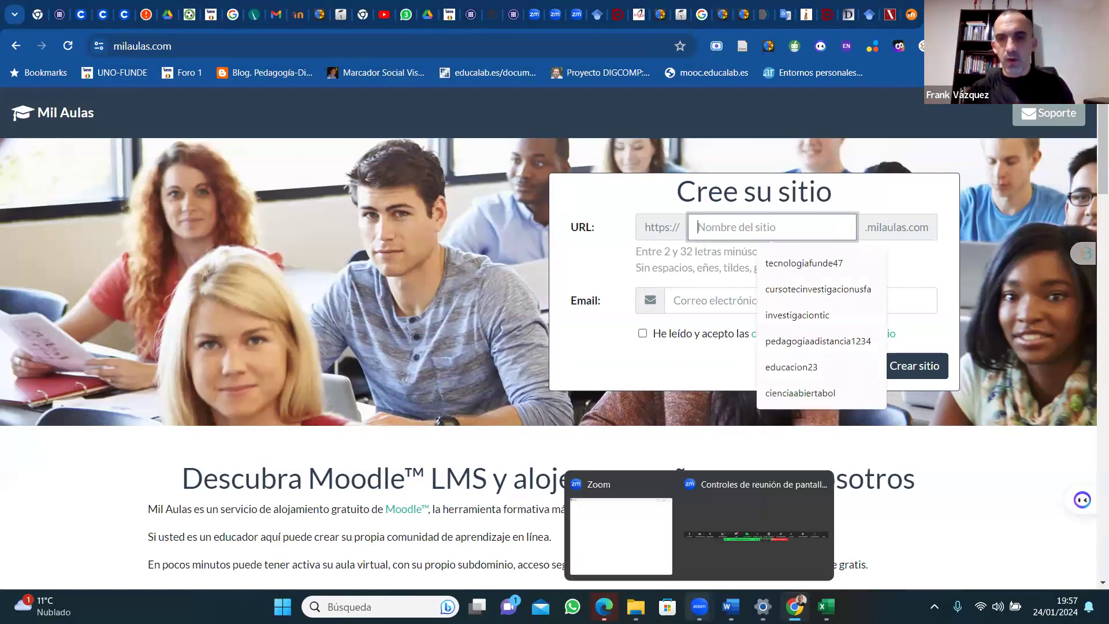
Copy the course title "Herramientas digitales para la investigación" from the Curso document in Word and return to the Mil Aulas page in Chrome.
{"action": "mouse_move", "coordinate": [795, 606]}
{"action": "mouse_move", "coordinate": [731, 607]}
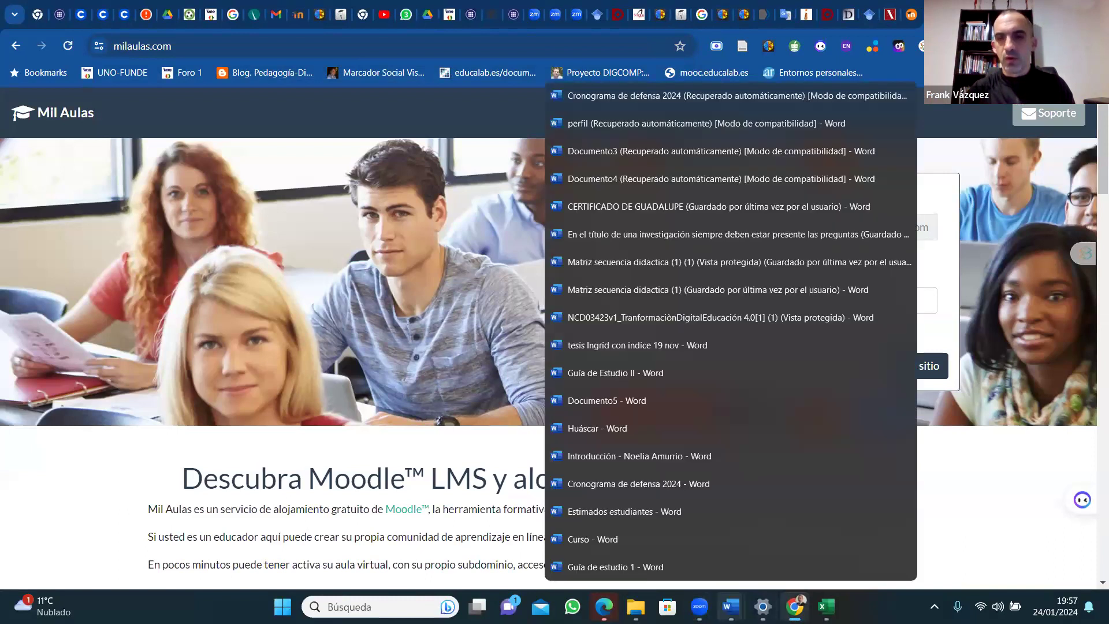
{"action": "left_click", "coordinate": [609, 537]}
{"action": "left_click_drag", "start_coordinate": [443, 322], "coordinate": [739, 324]}
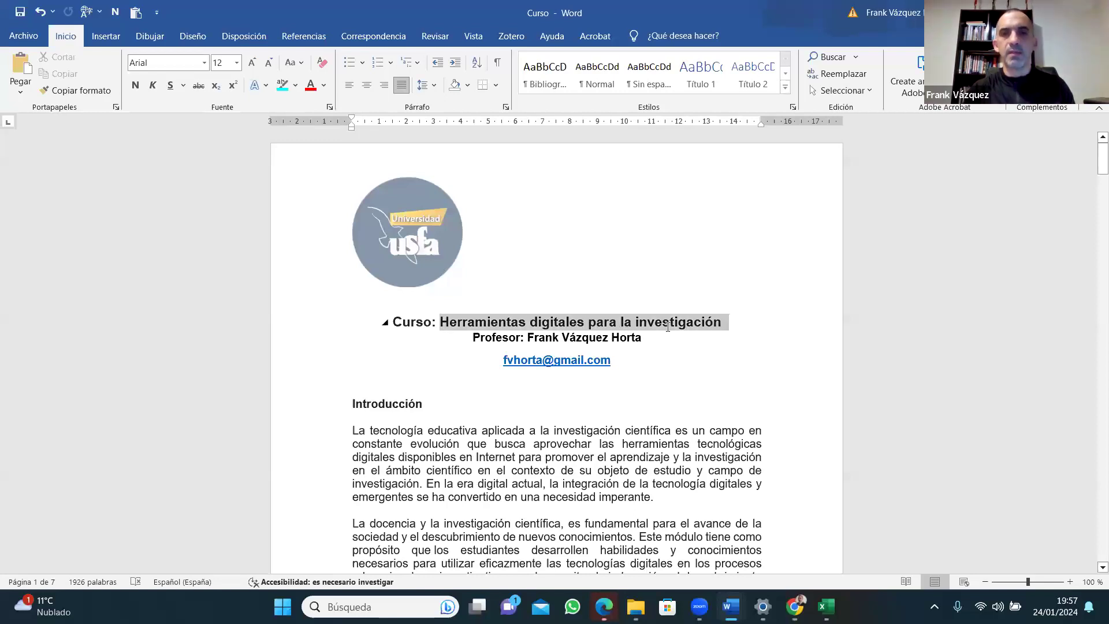
{"action": "right_click", "coordinate": [648, 325]}
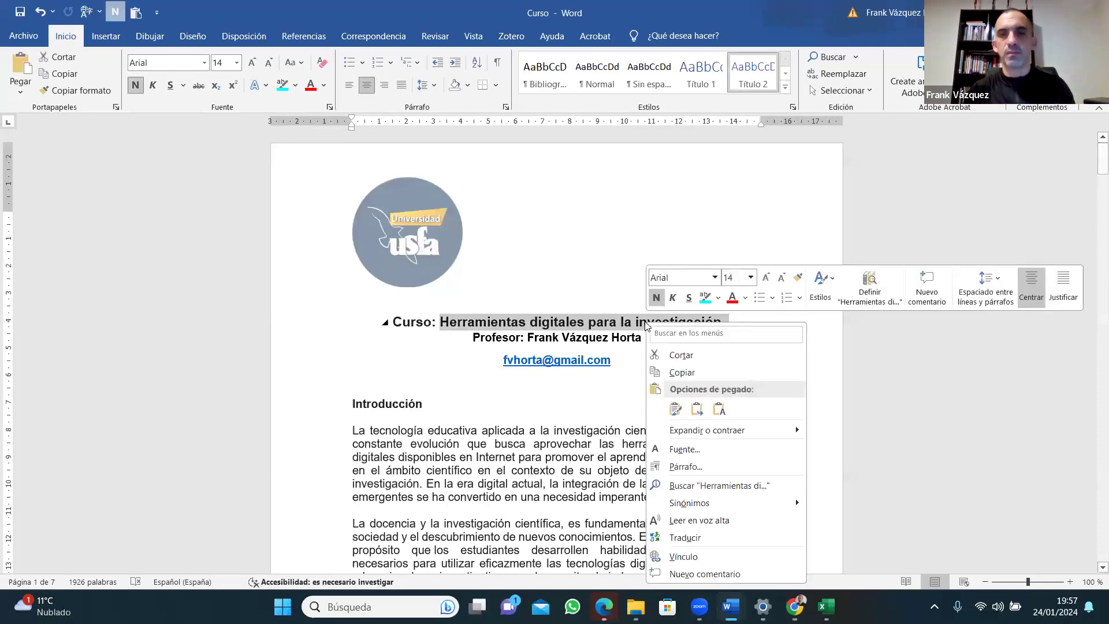
{"action": "left_click", "coordinate": [683, 374]}
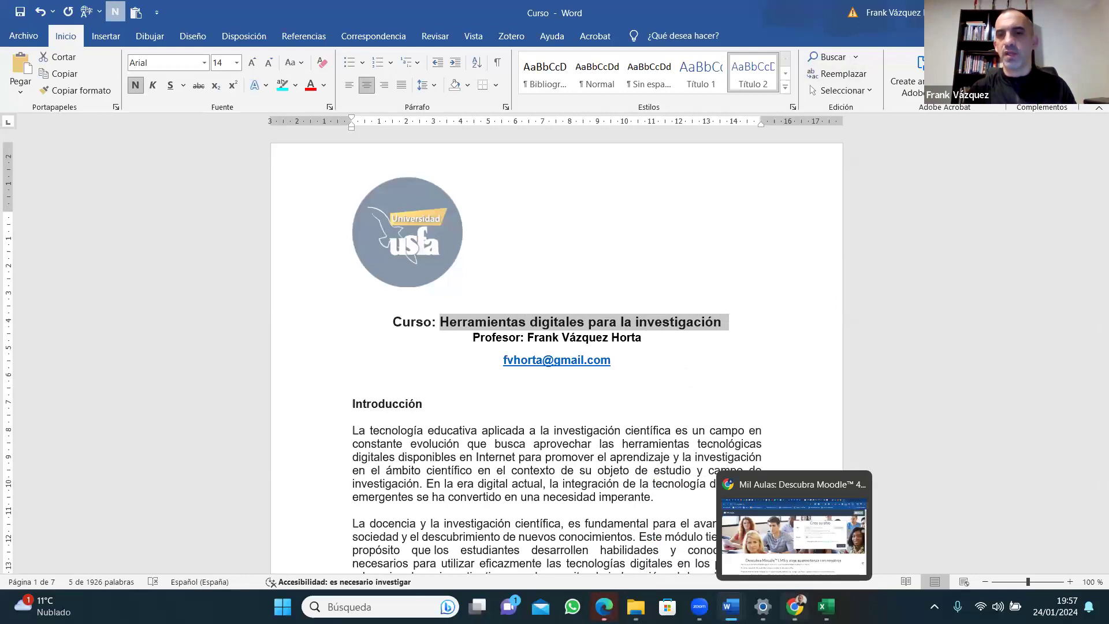
{"action": "left_click", "coordinate": [803, 530]}
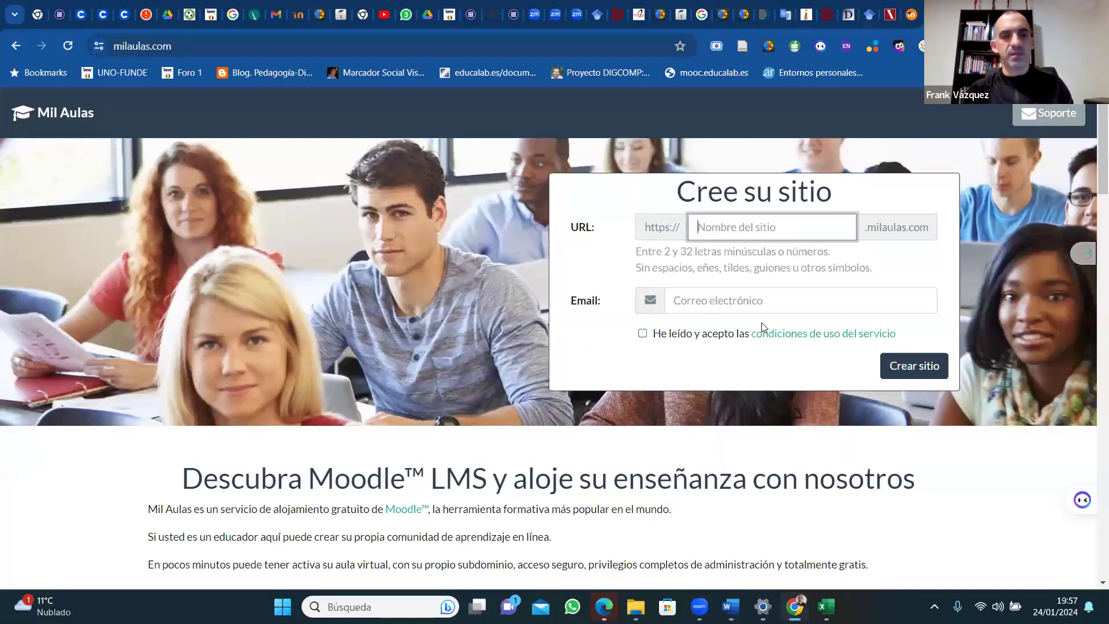
{"action": "type", "text": "Herrmaien"}
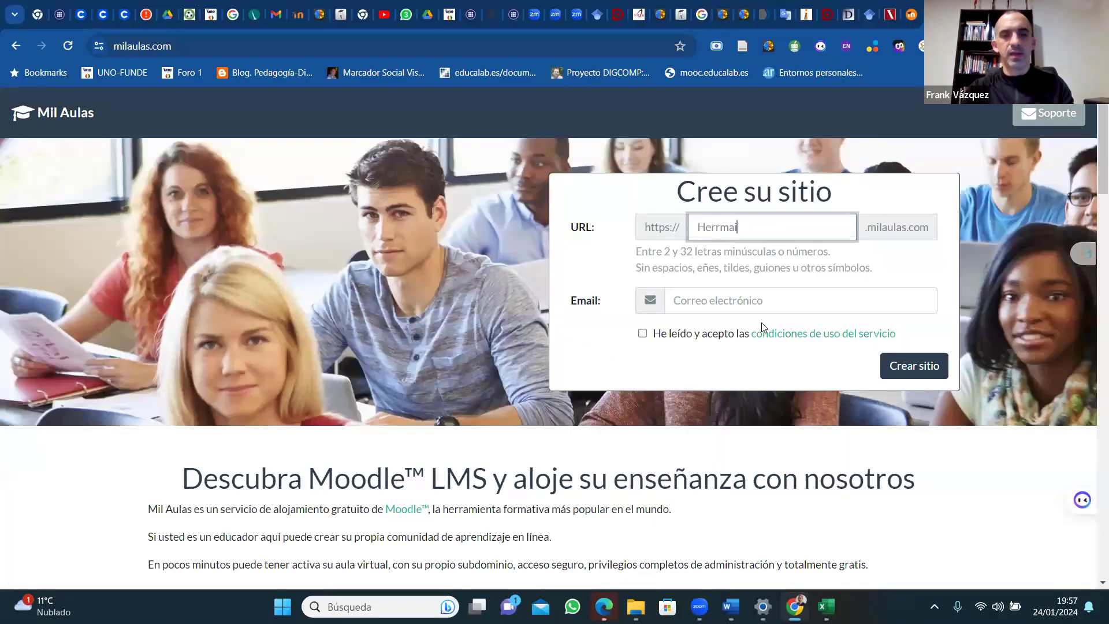
{"action": "key", "text": "BackSpace"}
{"action": "key", "text": "BackSpace"}
{"action": "key", "text": "BackSpace"}
{"action": "key", "text": "BackSpace"}
{"action": "key", "text": "BackSpace"}
{"action": "key", "text": "BackSpace"}
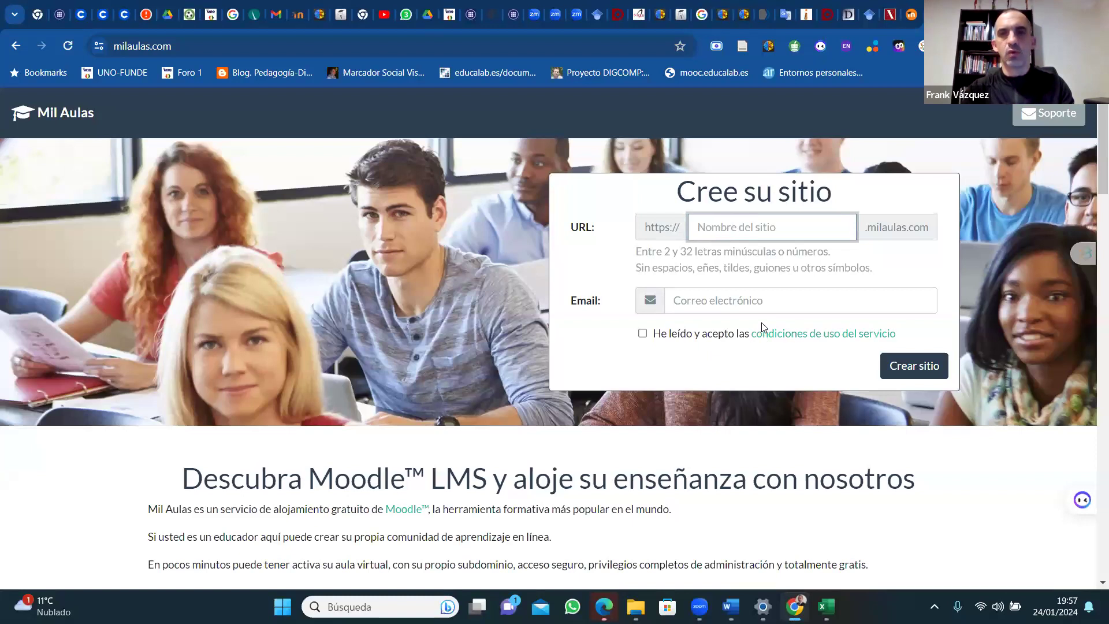
Enter "herrdiginvestigar2024" as the site name in the URL of the site creation form.
{"action": "type", "text": "h"}
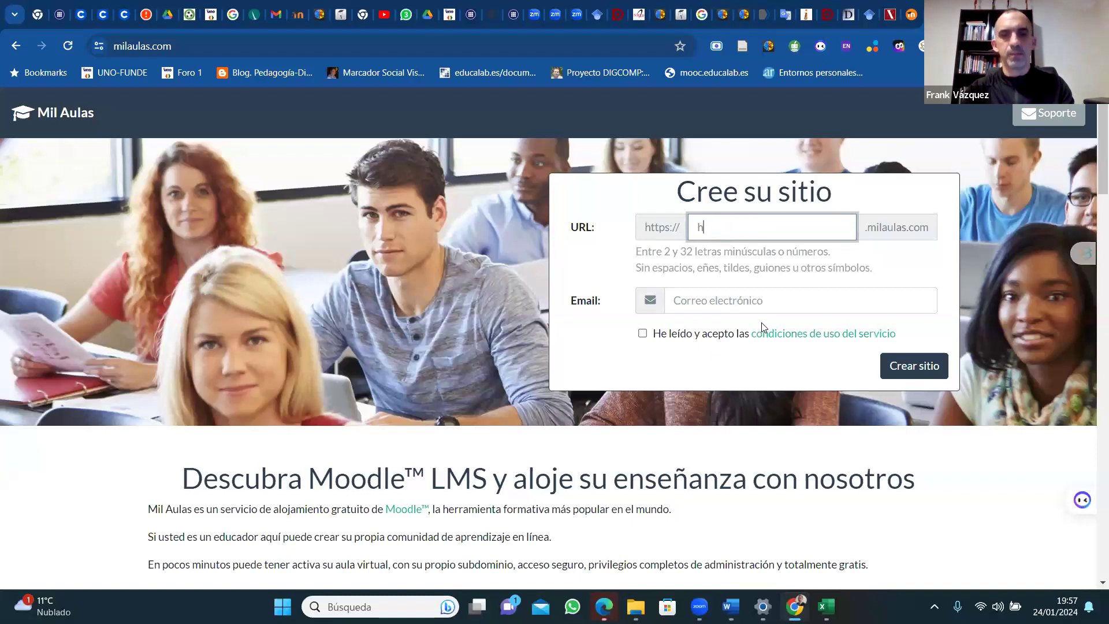
{"action": "type", "text": "errdigi"}
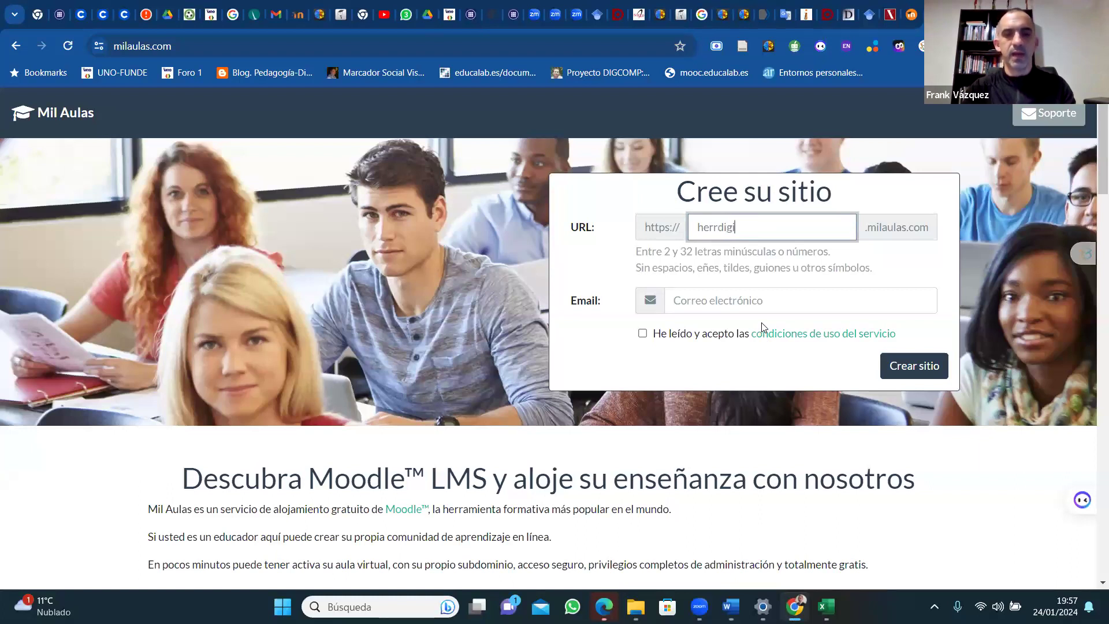
{"action": "type", "text": "nvest"}
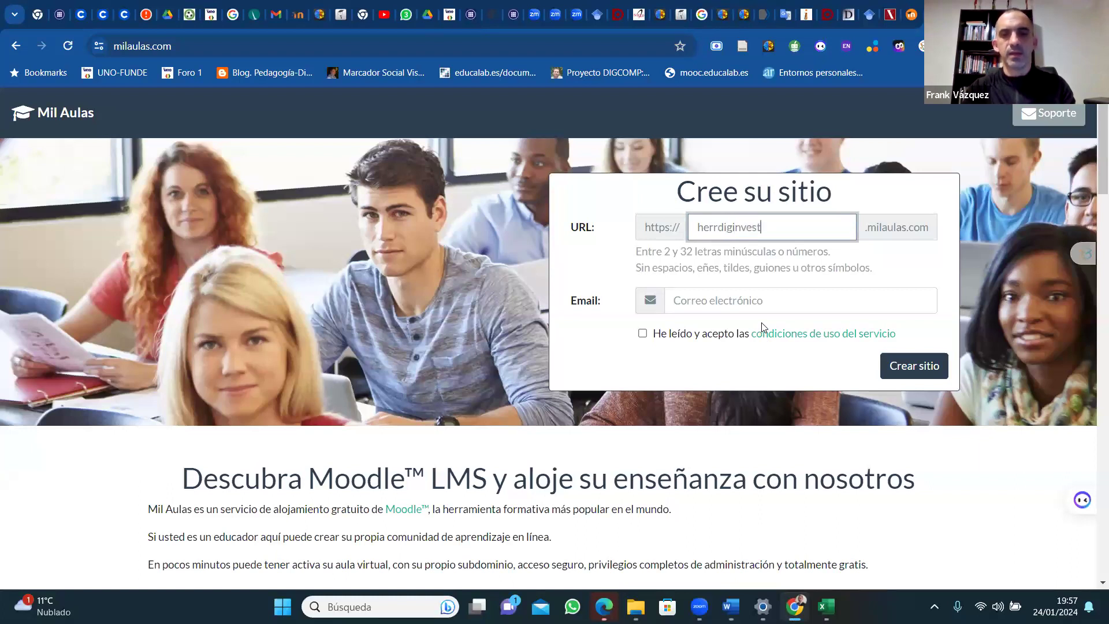
{"action": "type", "text": "igar-"}
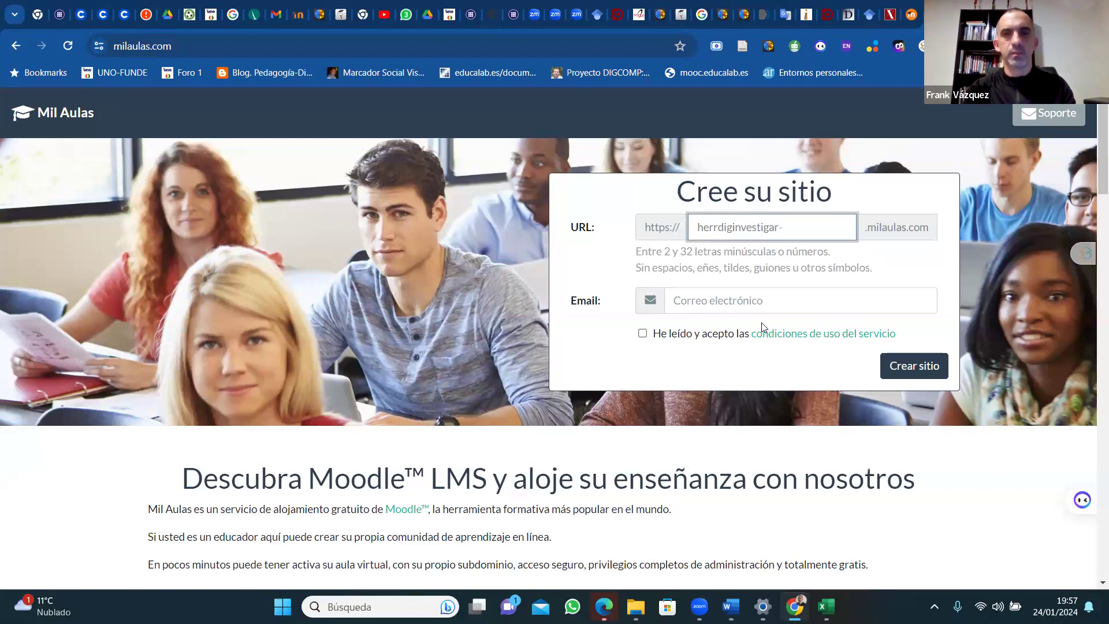
{"action": "key", "text": "BackSpace"}
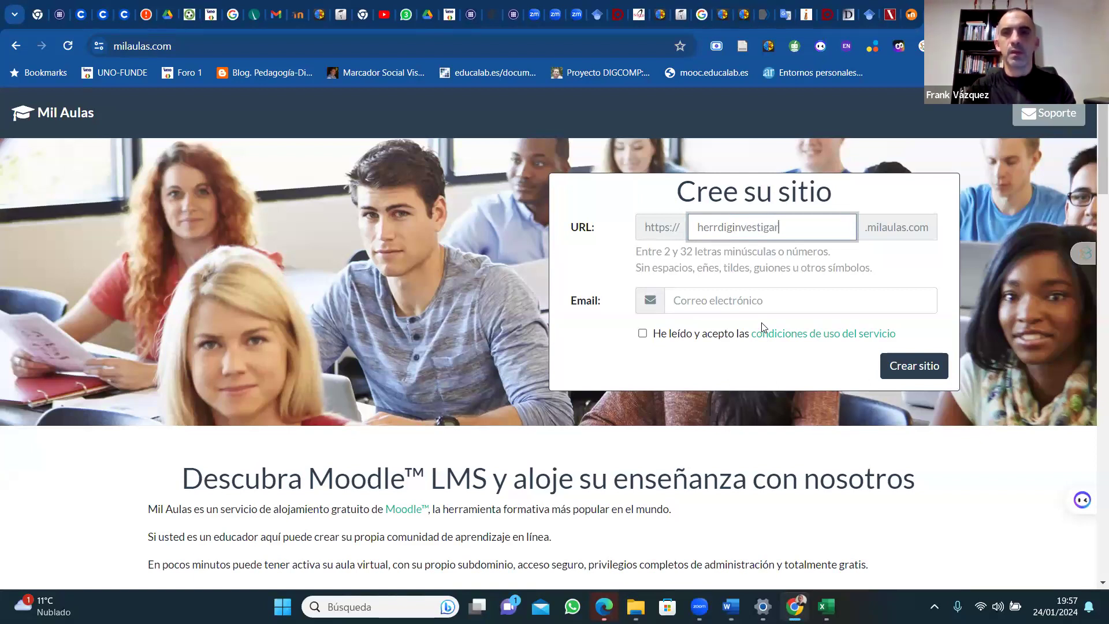
{"action": "type", "text": "2024"}
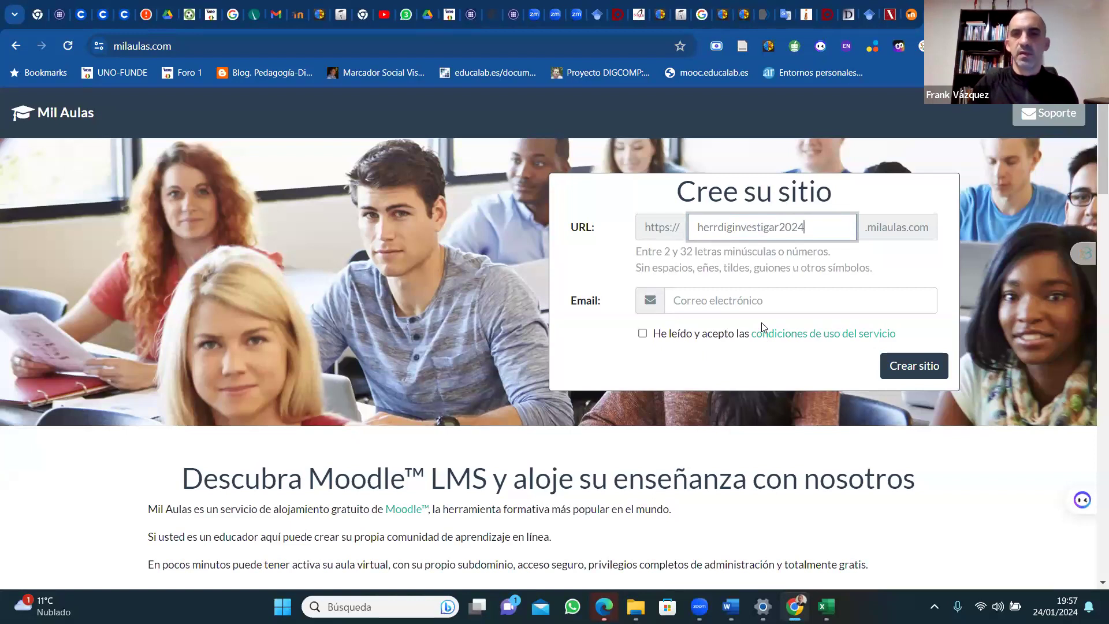
Fill in the contact e-mail, accept the terms of service and submit the request to create the site.
{"action": "left_click", "coordinate": [691, 303]}
{"action": "left_click", "coordinate": [774, 364]}
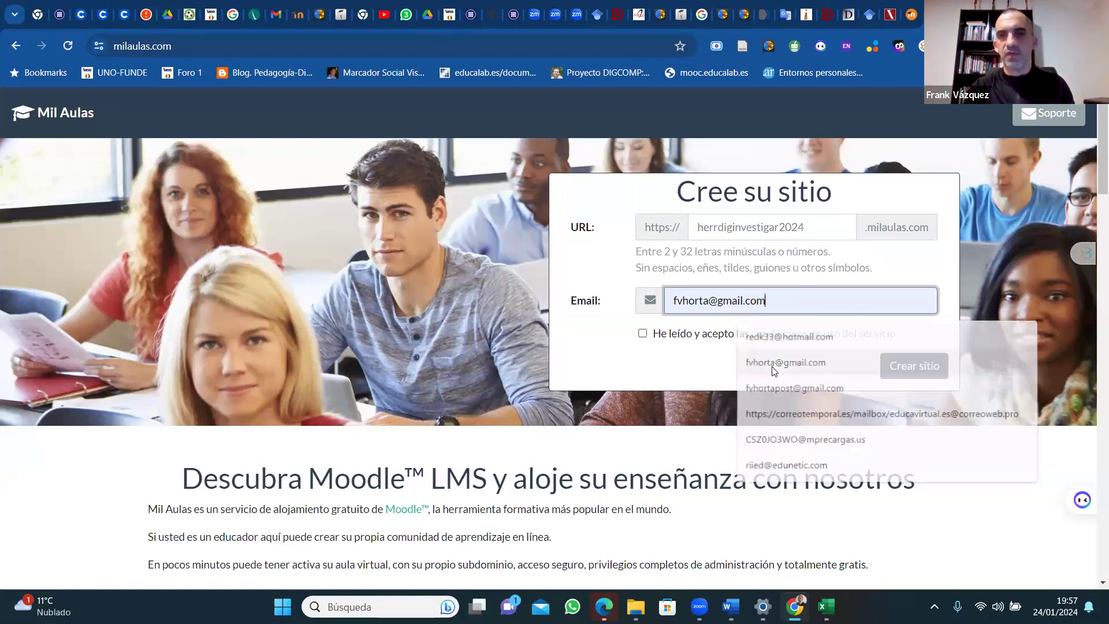
{"action": "left_click", "coordinate": [643, 334]}
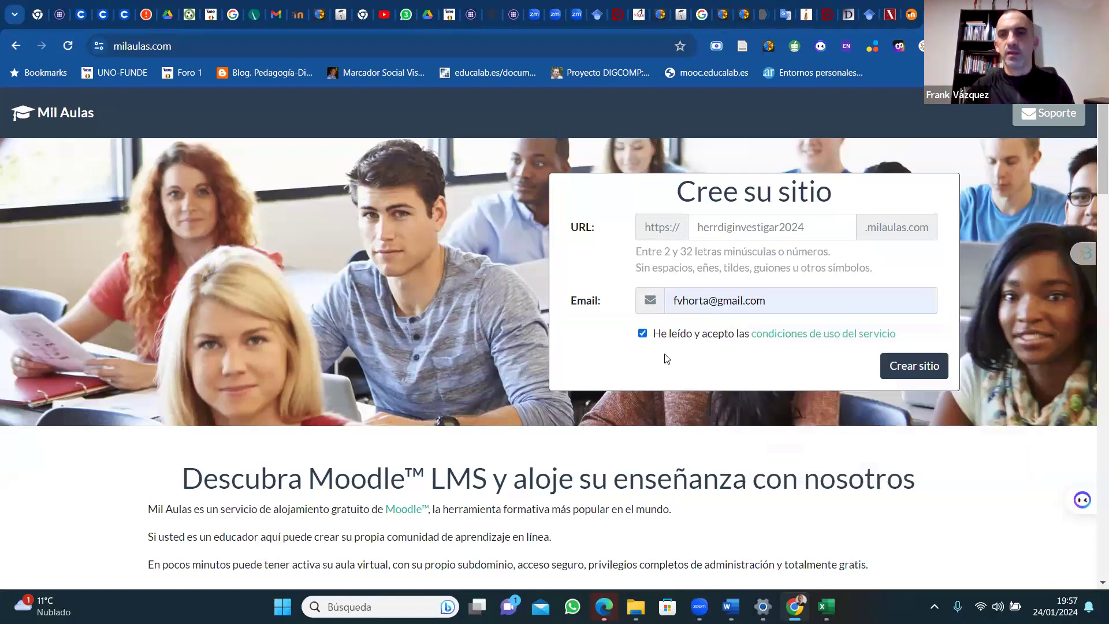
{"action": "left_click", "coordinate": [889, 374]}
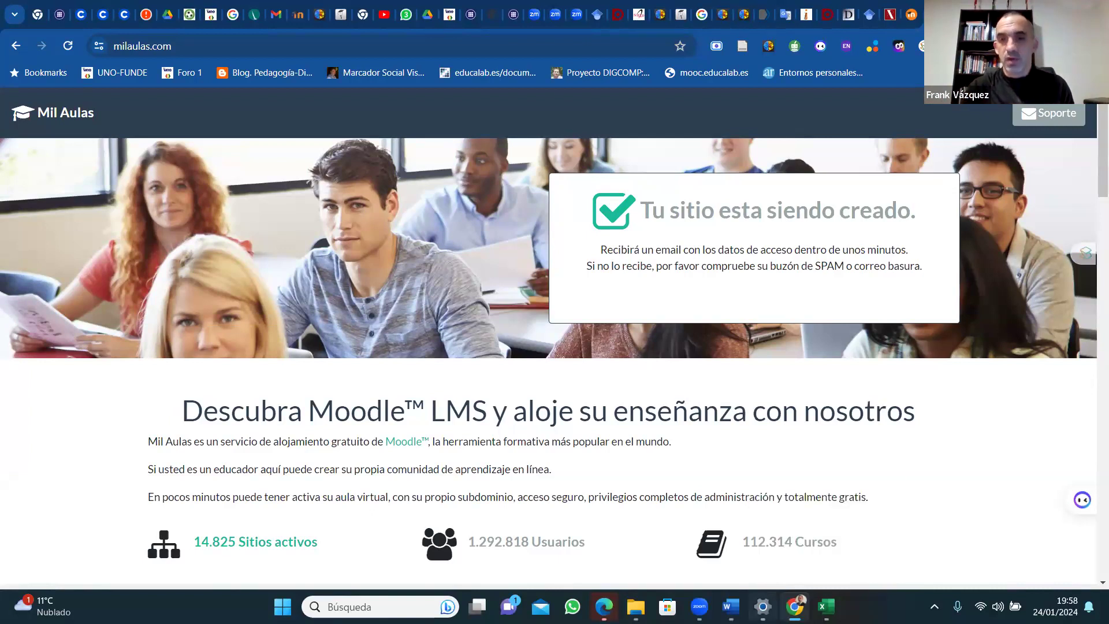
Switch to the Curso document in Word and go to its Objetivo General section.
{"action": "mouse_move", "coordinate": [731, 607]}
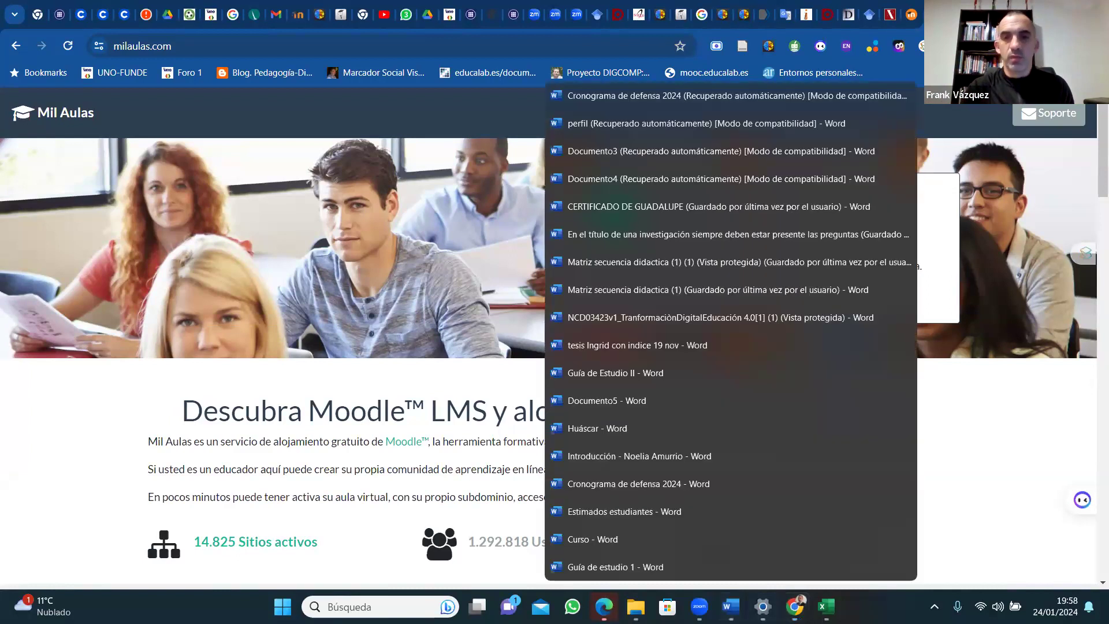
{"action": "left_click", "coordinate": [582, 538]}
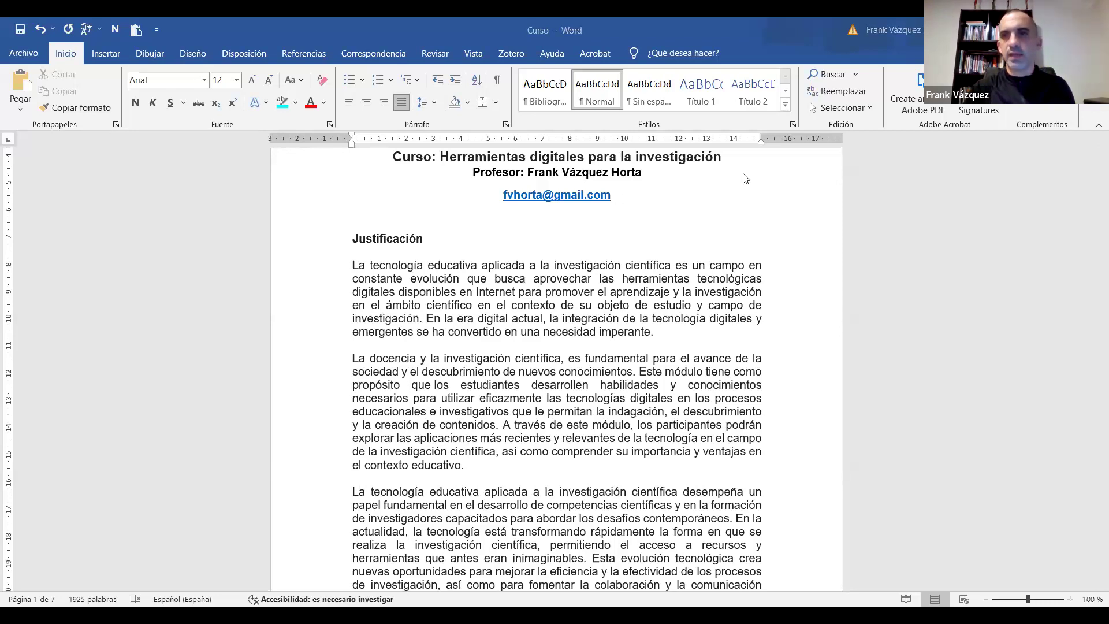
{"action": "left_click", "coordinate": [775, 238]}
{"action": "right_click", "coordinate": [775, 242]}
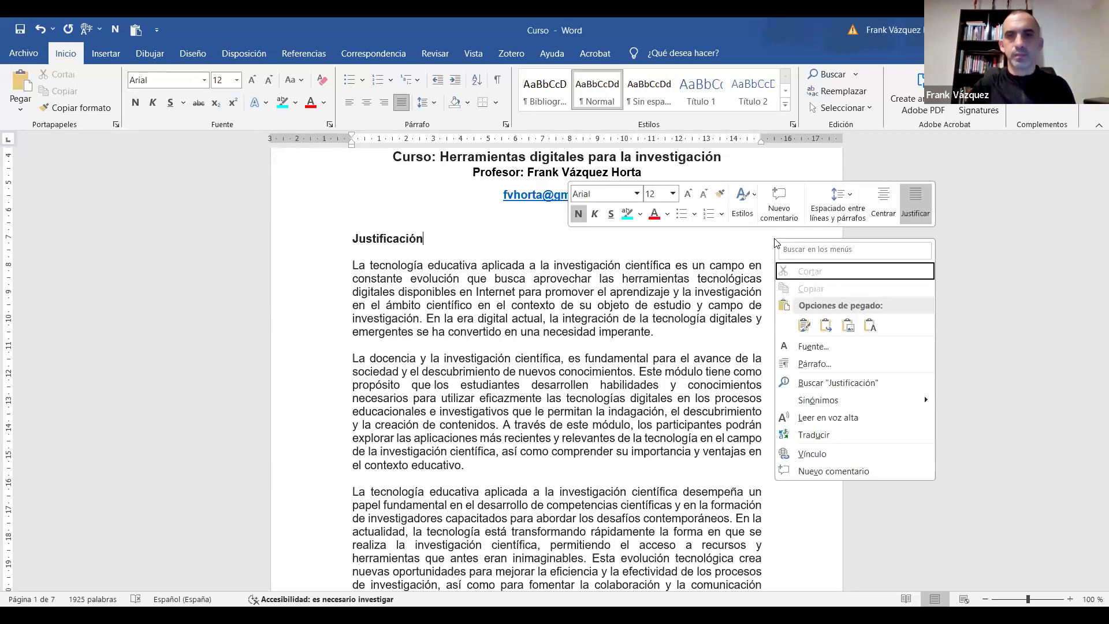
{"action": "left_click", "coordinate": [1093, 588]}
{"action": "scroll", "coordinate": [1094, 588], "scroll_direction": "down", "scroll_amount": 7}
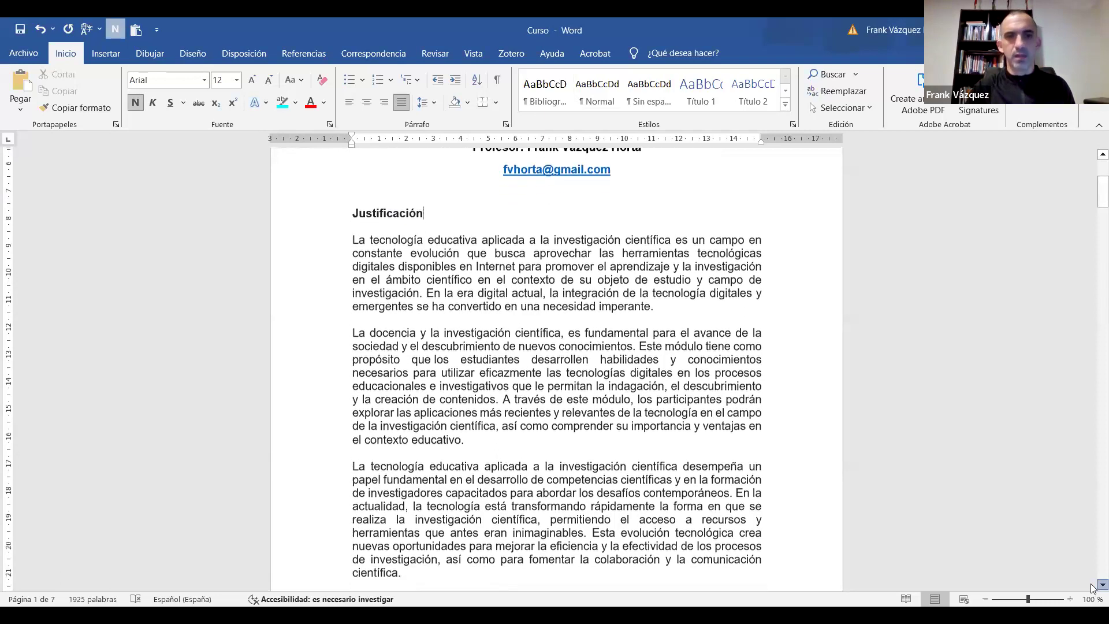
{"action": "scroll", "coordinate": [1094, 588], "scroll_direction": "down", "scroll_amount": 11}
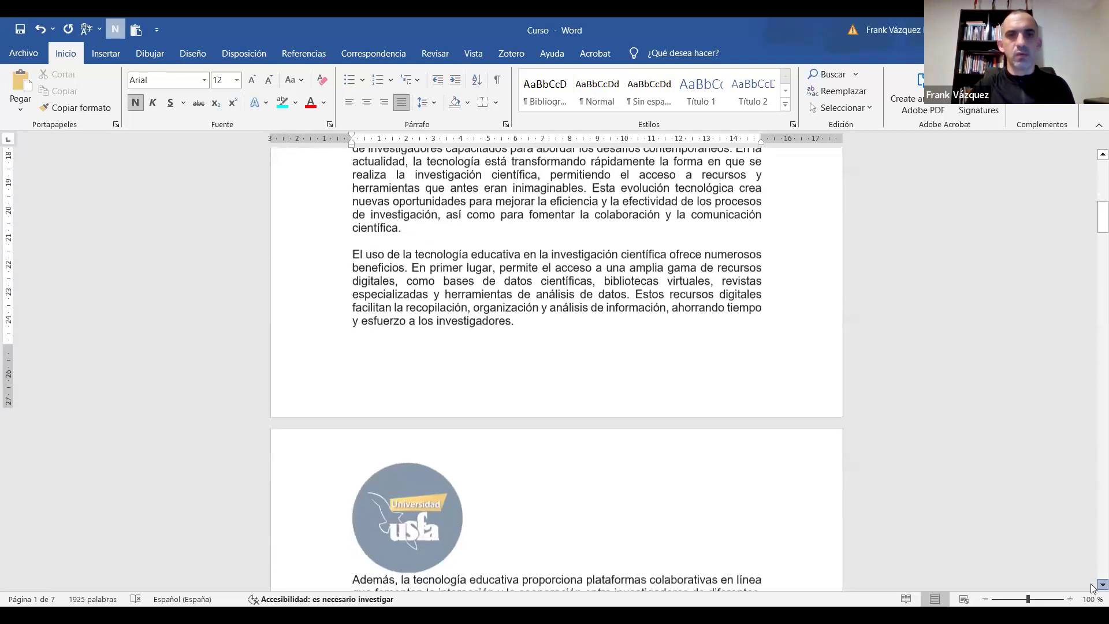
{"action": "scroll", "coordinate": [1093, 589], "scroll_direction": "down", "scroll_amount": 11}
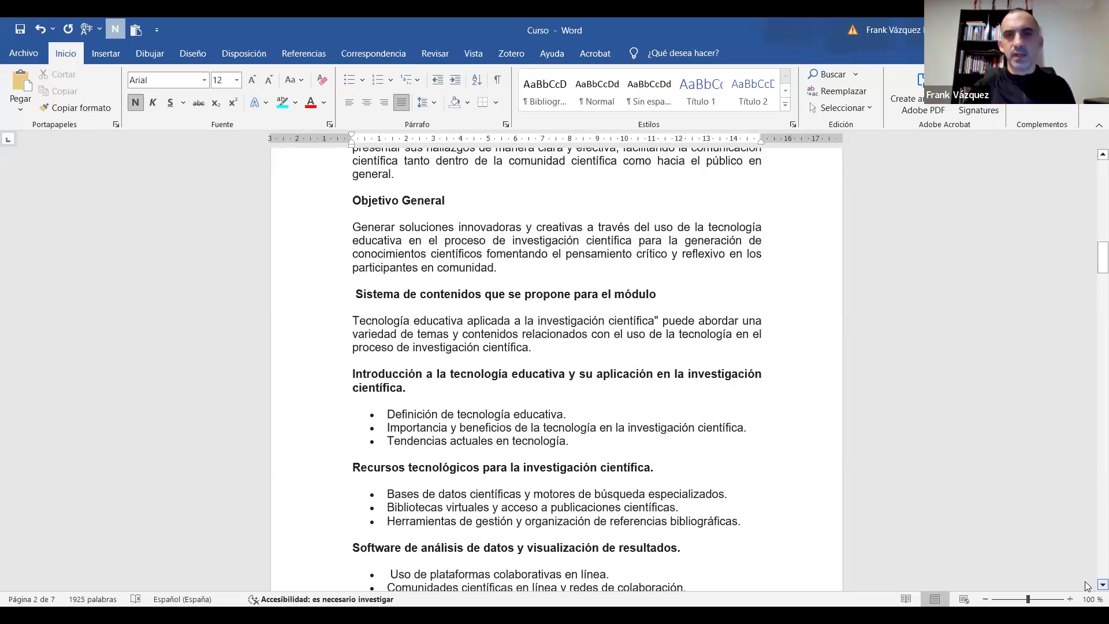
Replace the word "generación" with "producción" in the Objetivo General paragraph.
{"action": "left_click", "coordinate": [743, 243]}
{"action": "key", "text": "BackSpace"}
{"action": "key", "text": "BackSpace"}
{"action": "key", "text": "BackSpace"}
{"action": "key", "text": "BackSpace"}
{"action": "key", "text": "BackSpace"}
{"action": "key", "text": "BackSpace"}
{"action": "key", "text": "BackSpace"}
{"action": "key", "text": "BackSpace"}
{"action": "key", "text": "BackSpace"}
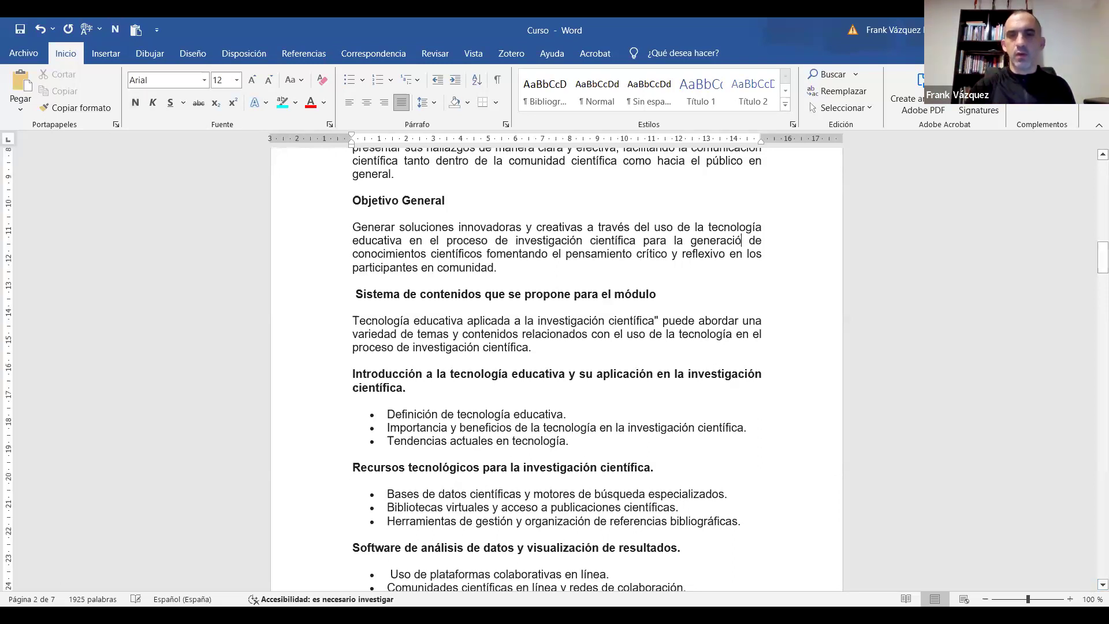
{"action": "key", "text": "BackSpace"}
{"action": "key", "text": "BackSpace"}
{"action": "key", "text": "BackSpace"}
{"action": "key", "text": "BackSpace"}
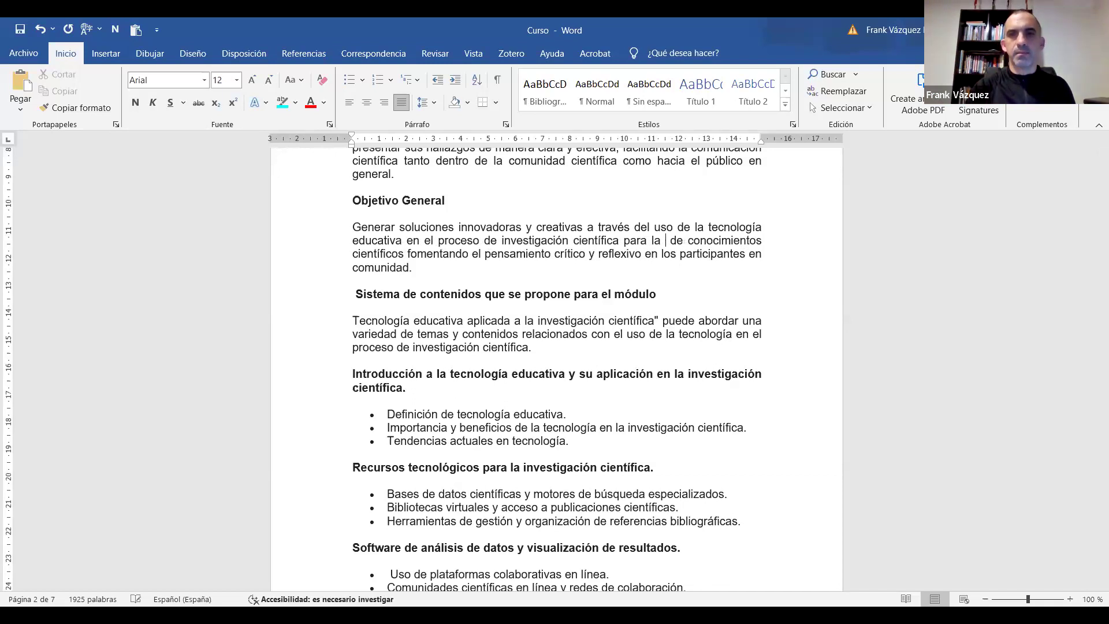
{"action": "type", "text": "la producción"}
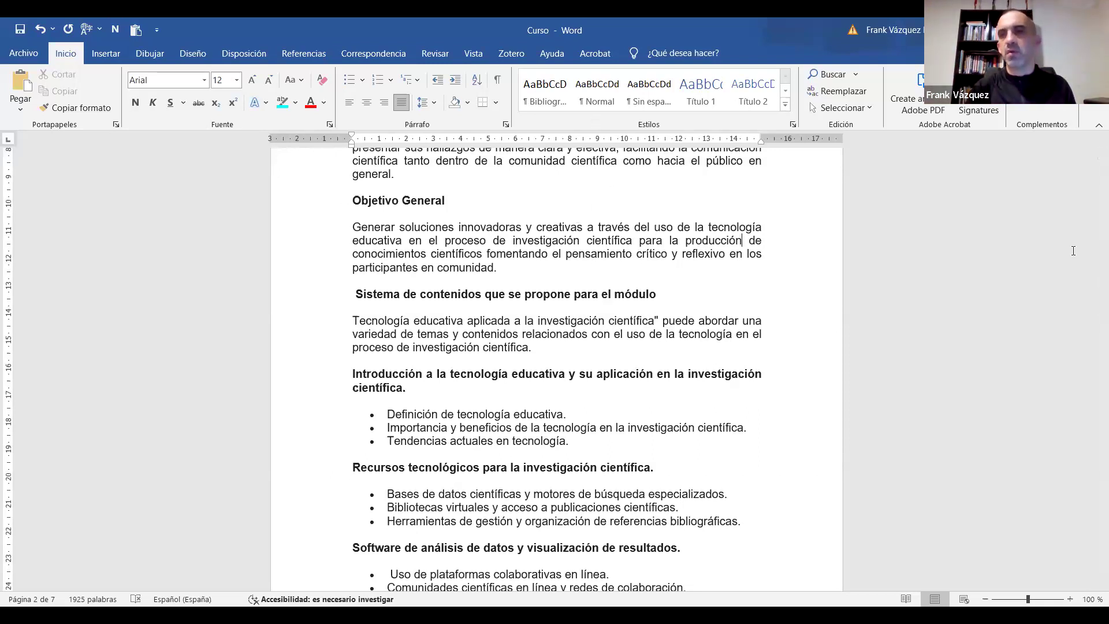
Prefix the heading "Introducción a la tecnología educativa y su aplicación en la investigación científica" with "Tema 1.".
{"action": "left_click_drag", "start_coordinate": [1101, 270], "coordinate": [350, 248]}
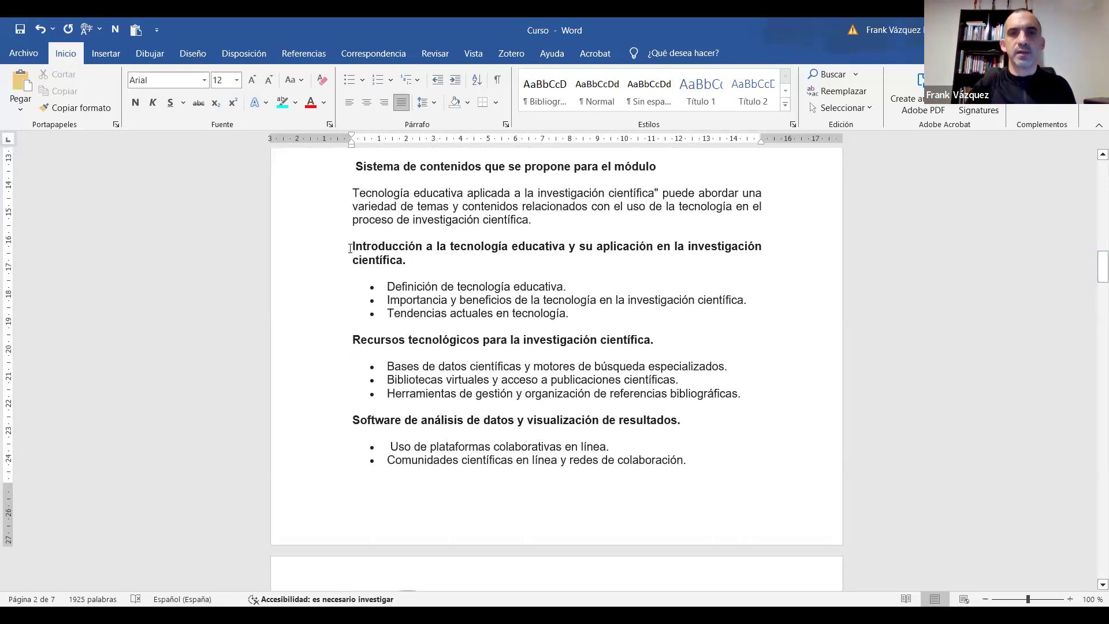
{"action": "left_click", "coordinate": [350, 247]}
{"action": "type", "text": "Tema 1"}
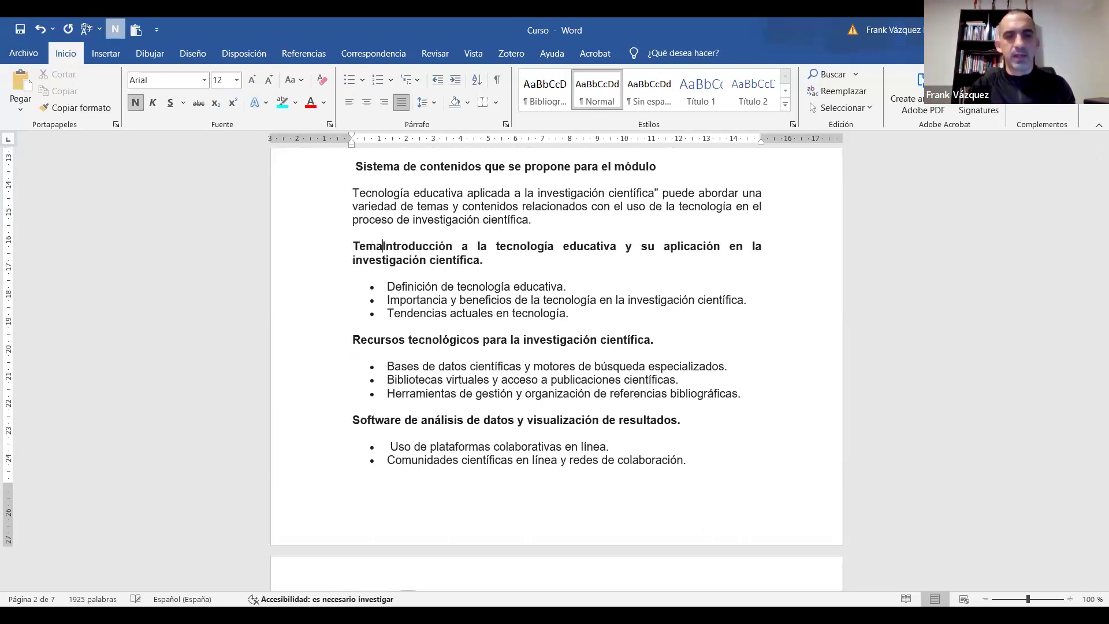
{"action": "type", "text": "."}
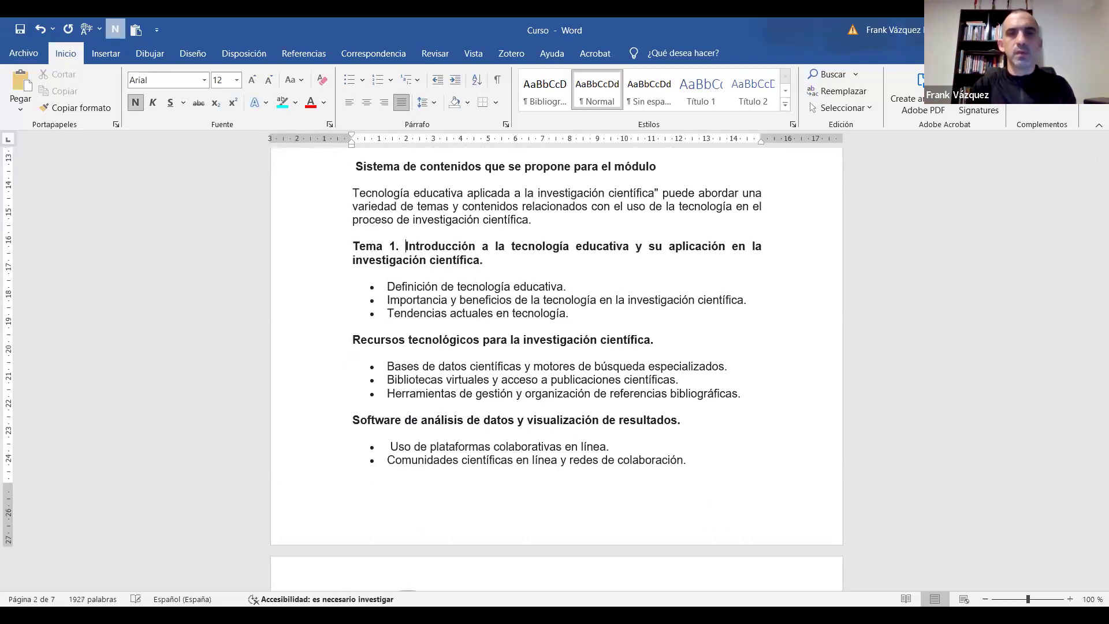
{"action": "key", "text": "BackSpace"}
{"action": "key", "text": "BackSpace"}
{"action": "key", "text": "BackSpace"}
{"action": "key", "text": "BackSpace"}
{"action": "key", "text": "BackSpace"}
{"action": "key", "text": "BackSpace"}
{"action": "key", "text": "BackSpace"}
{"action": "key", "text": "BackSpace"}
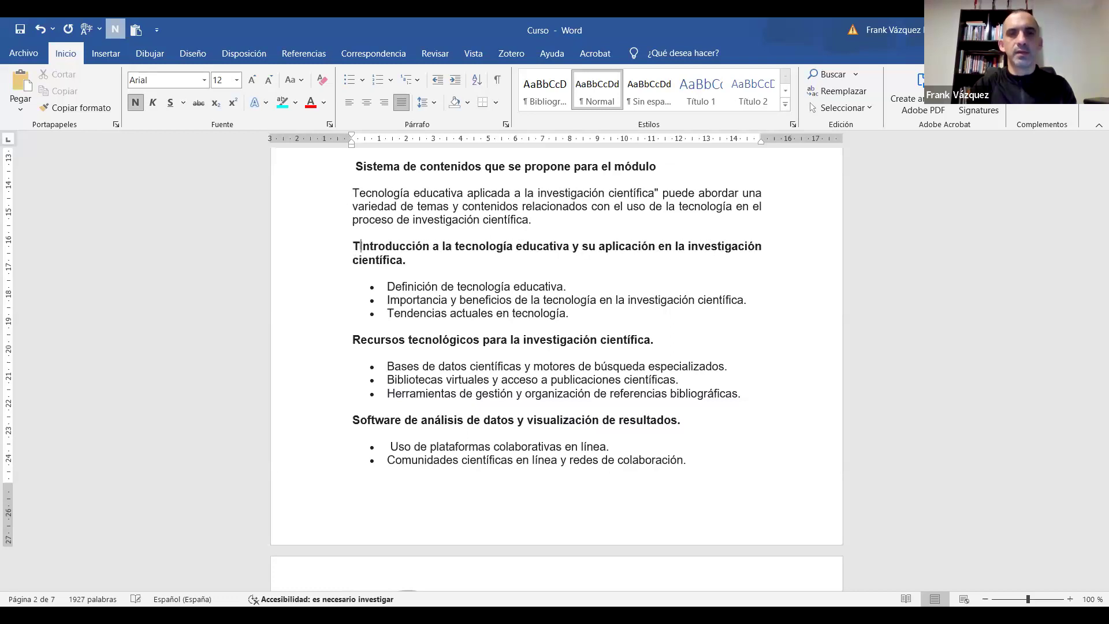
{"action": "type", "text": "Sesión"}
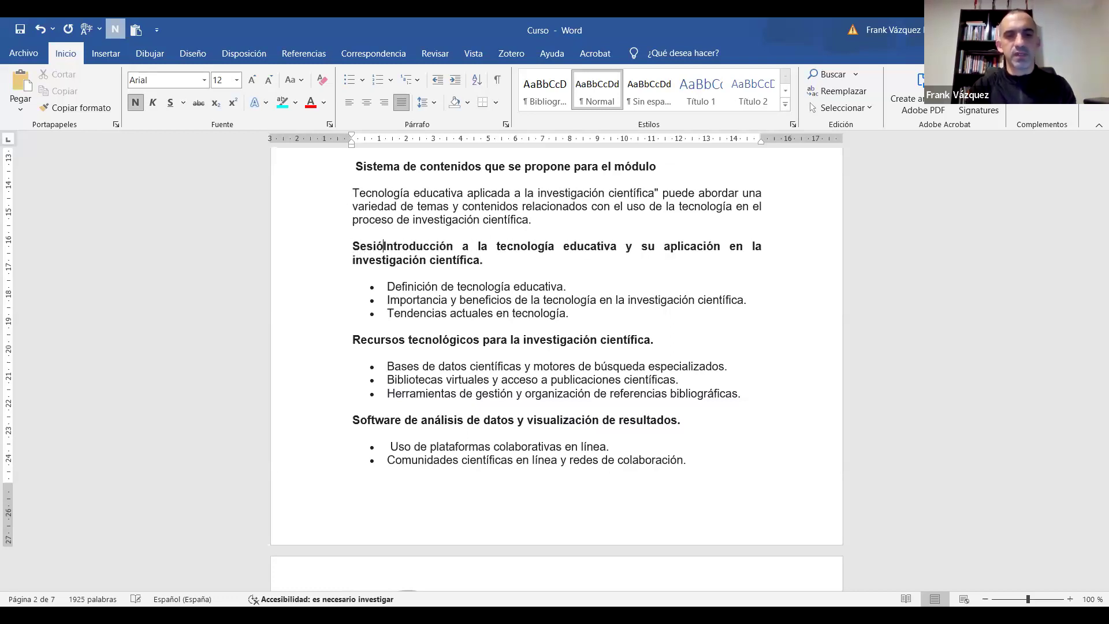
{"action": "key", "text": "BackSpace"}
{"action": "key", "text": "BackSpace"}
{"action": "key", "text": "BackSpace"}
{"action": "key", "text": "BackSpace"}
{"action": "key", "text": "BackSpace"}
{"action": "key", "text": "BackSpace"}
{"action": "key", "text": "BackSpace"}
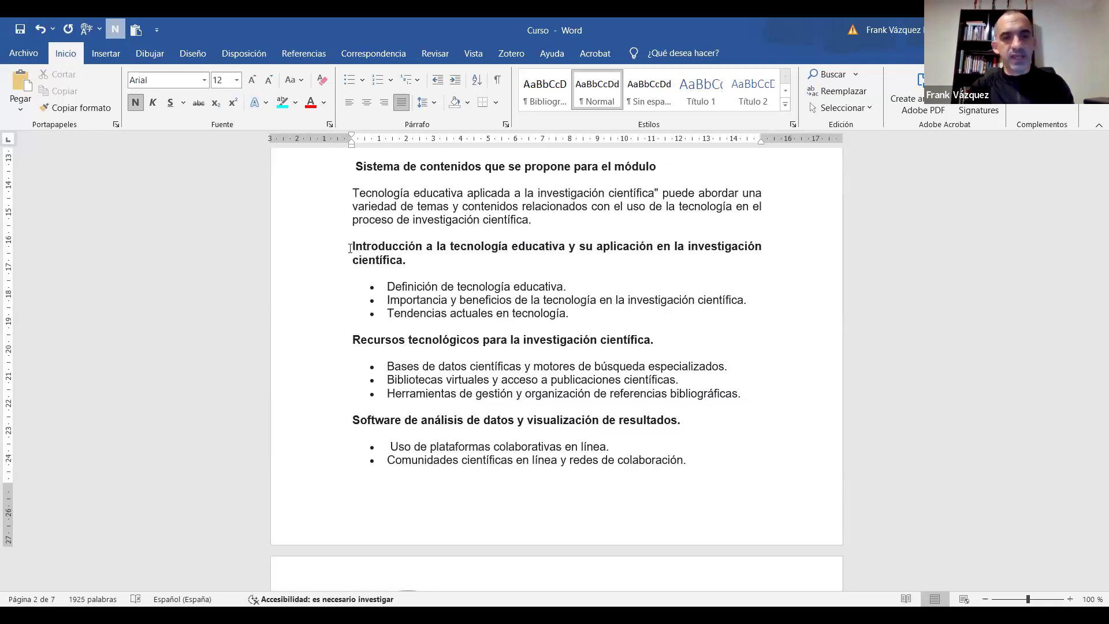
{"action": "type", "text": "Tema 1."}
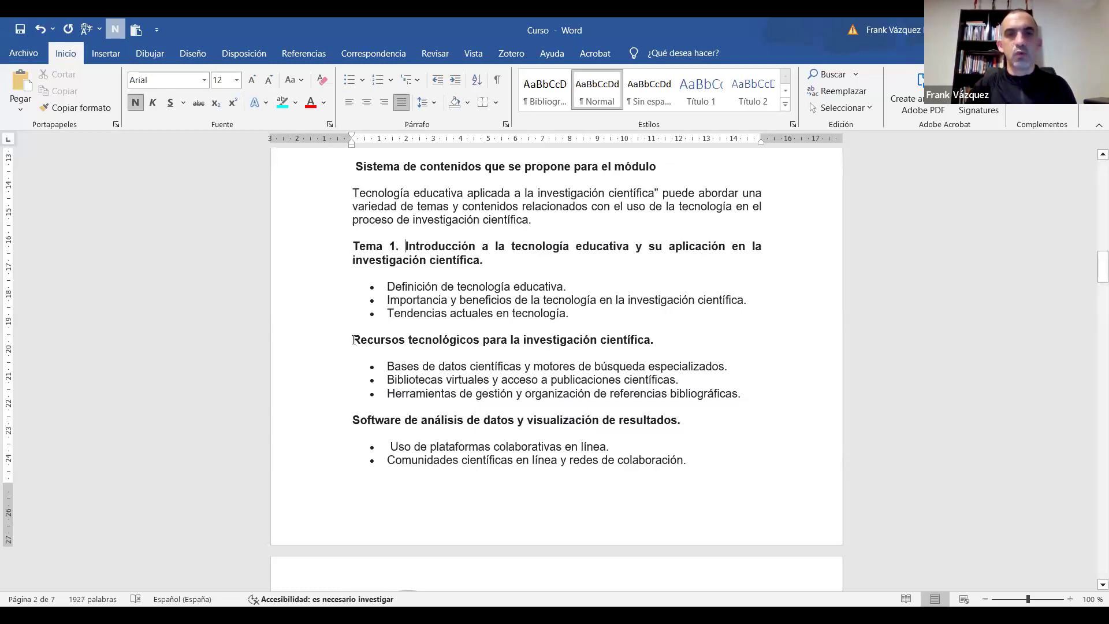
Prefix the heading "Recursos tecnológicos para la investigación científica" with "Tema 2:".
{"action": "left_click", "coordinate": [353, 339]}
{"action": "type", "text": "Tema 1"}
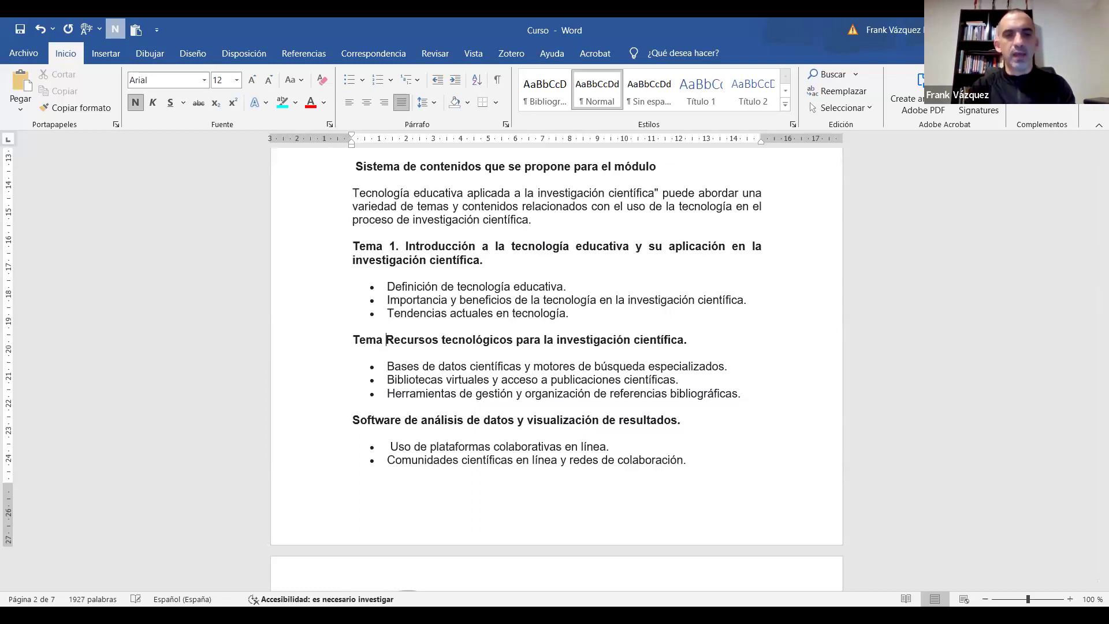
{"action": "type", "text": "."}
{"action": "key", "text": "BackSpace"}
{"action": "key", "text": "BackSpace"}
{"action": "key", "text": "BackSpace"}
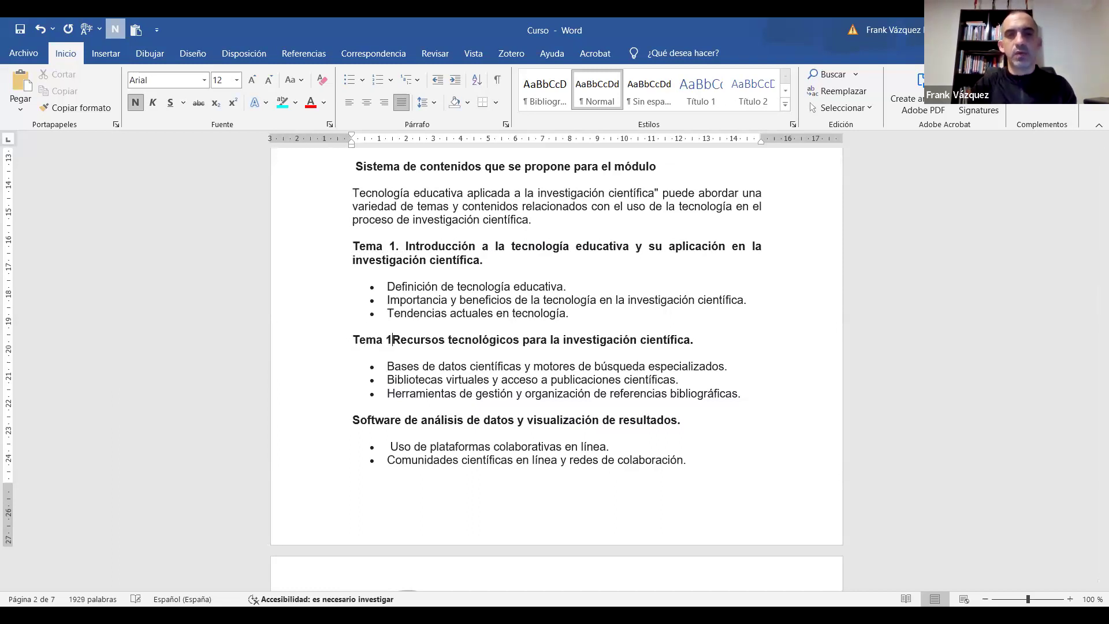
{"action": "type", "text": "2:"}
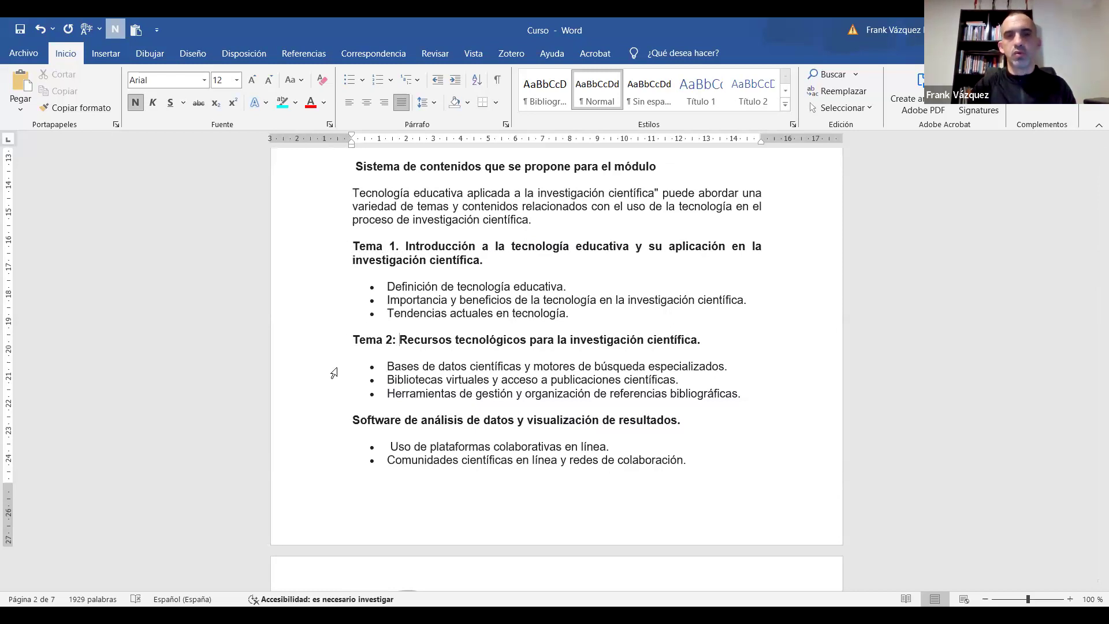
Prefix the heading "Software de análisis de datos y visualización de resultados" with "Tema 3:".
{"action": "left_click", "coordinate": [350, 419]}
{"action": "type", "text": "Tema"}
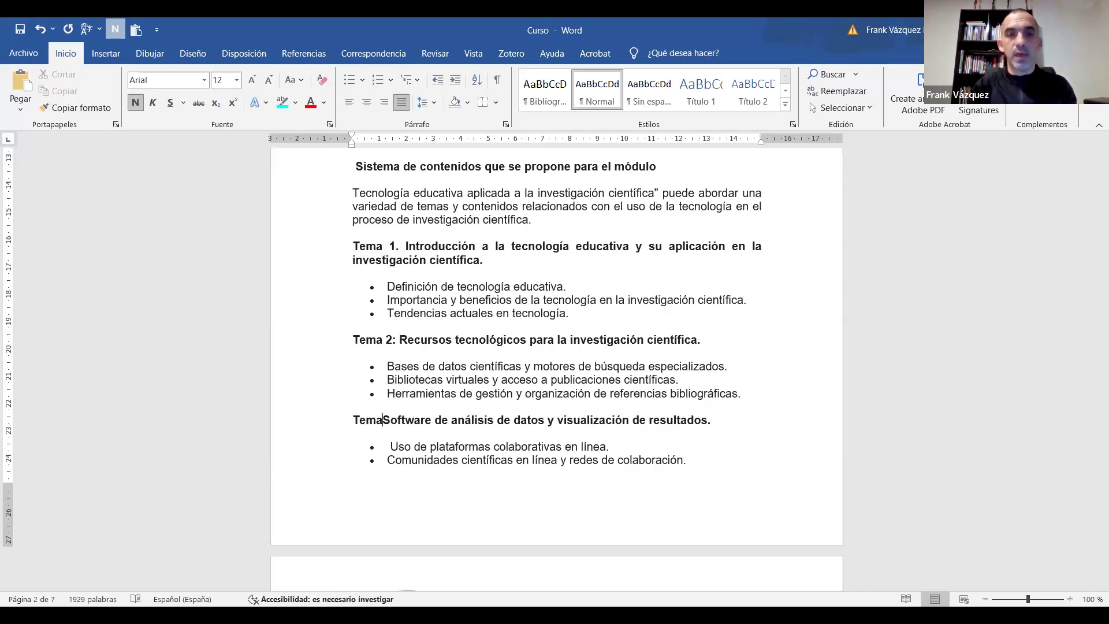
{"action": "type", "text": " 3"}
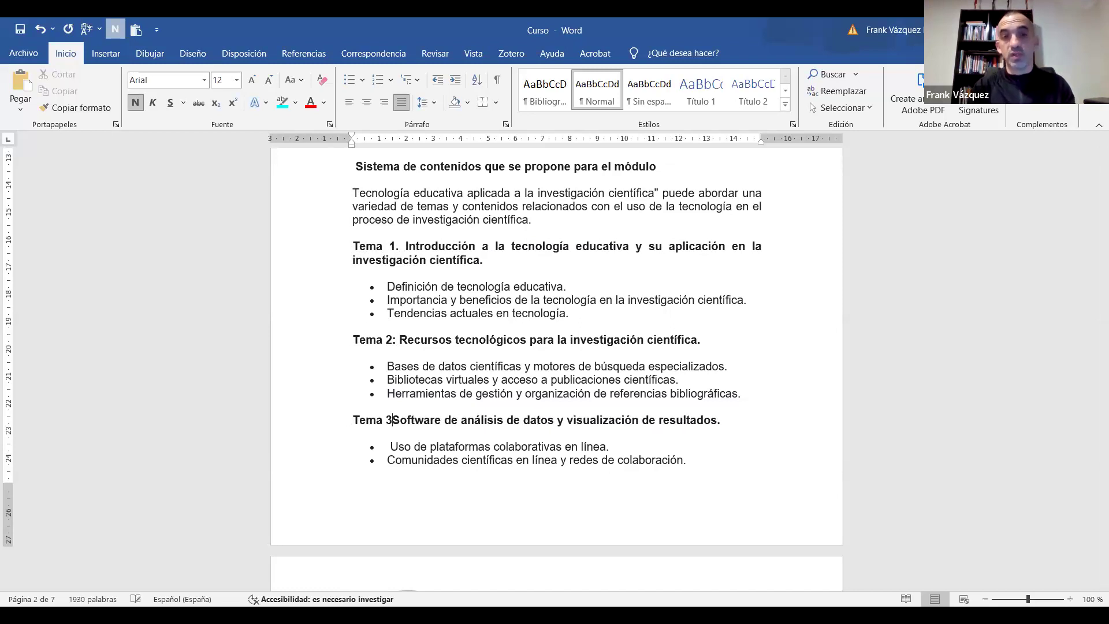
{"action": "type", "text": ":"}
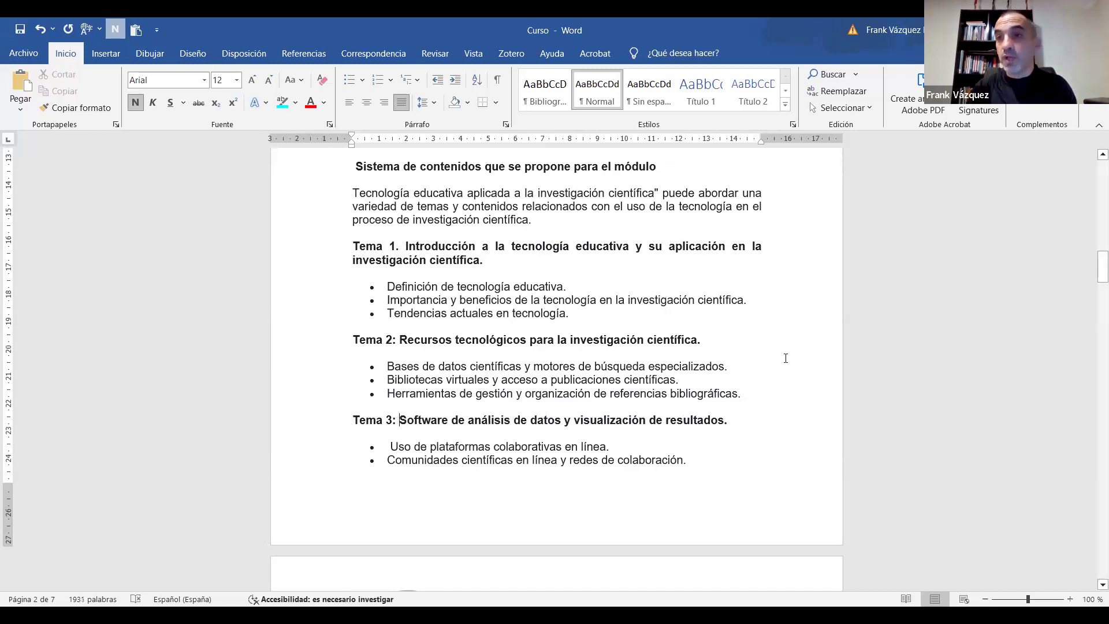
Prefix the "Ética y responsabilidad" heading with "Tema 4:" and the "Innovación y tendencias futuras" heading with "Tema 5:".
{"action": "left_click_drag", "start_coordinate": [1094, 273], "coordinate": [1094, 313]}
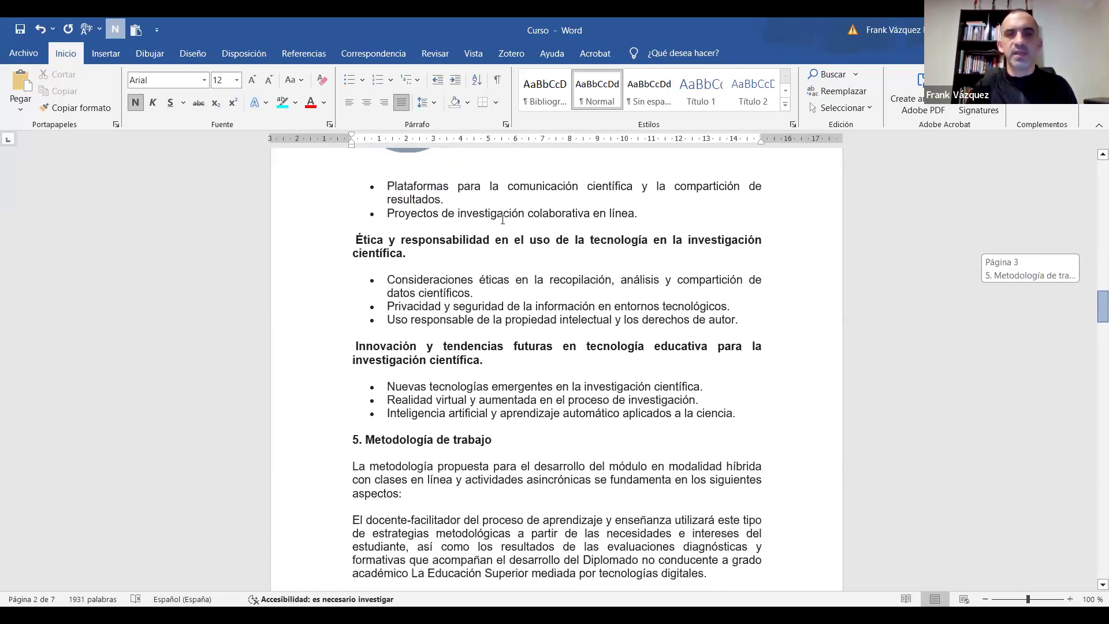
{"action": "left_click", "coordinate": [355, 239]}
{"action": "left_click", "coordinate": [354, 240]}
{"action": "type", "text": "Tema "}
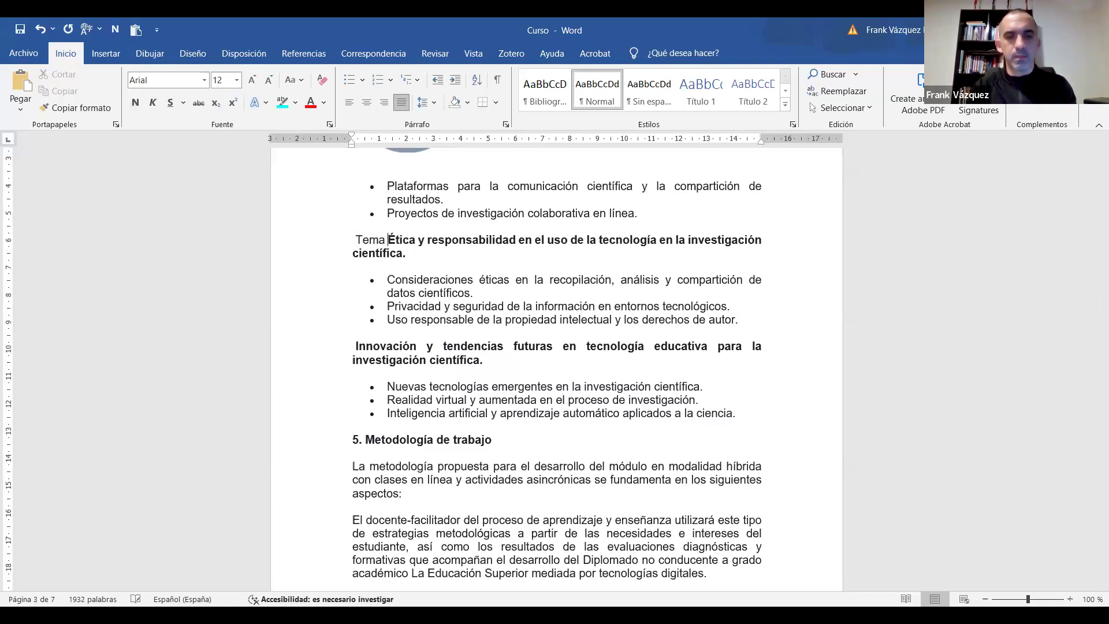
{"action": "type", "text": "4:"}
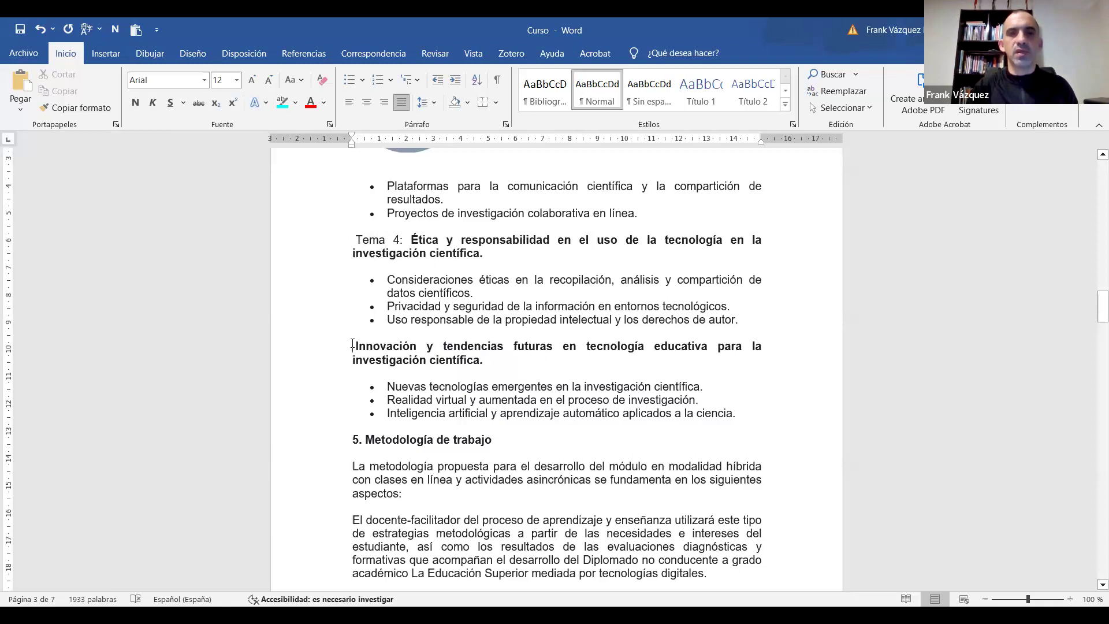
{"action": "left_click", "coordinate": [353, 346]}
{"action": "type", "text": "Tema 5:"}
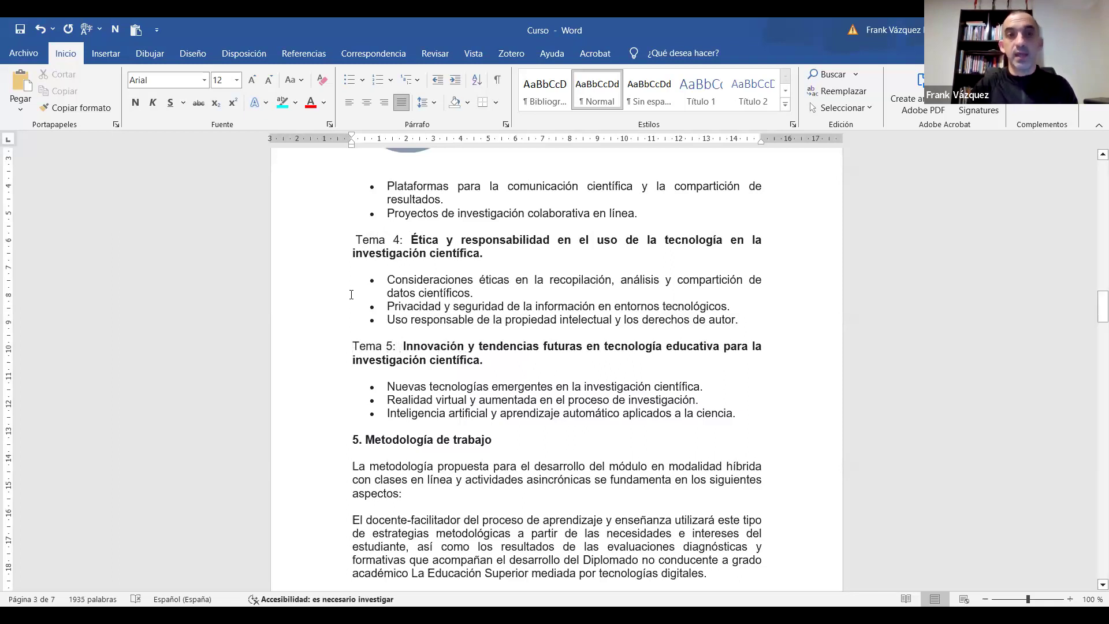
Make the prefixes "Tema 4:" and "Tema 5:" bold to match their headings.
{"action": "left_click_drag", "start_coordinate": [356, 239], "coordinate": [410, 239]}
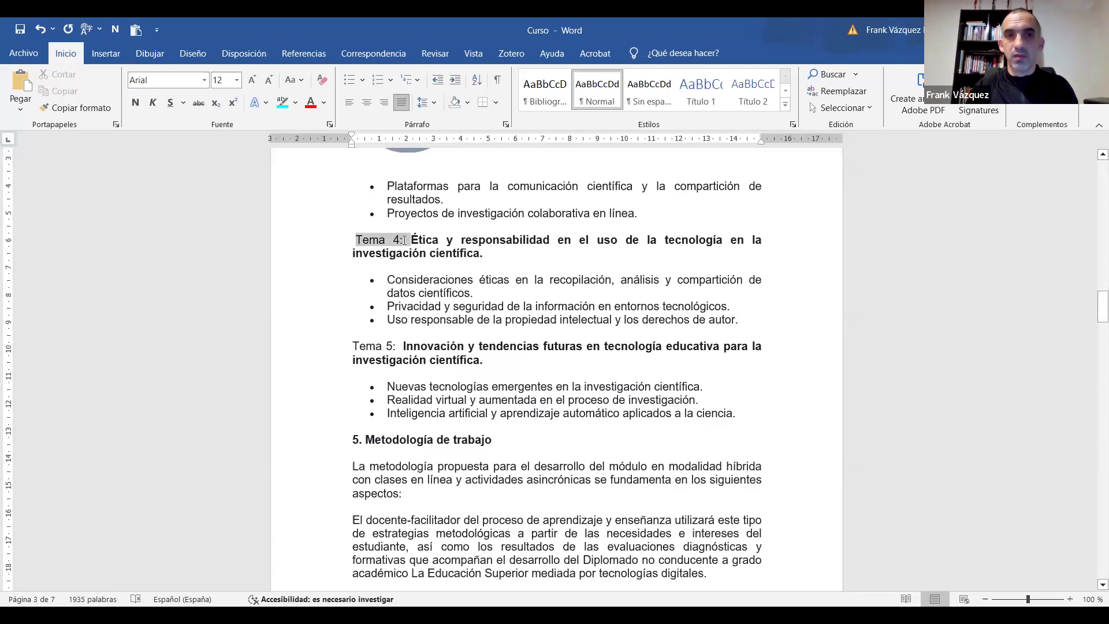
{"action": "left_click", "coordinate": [134, 102]}
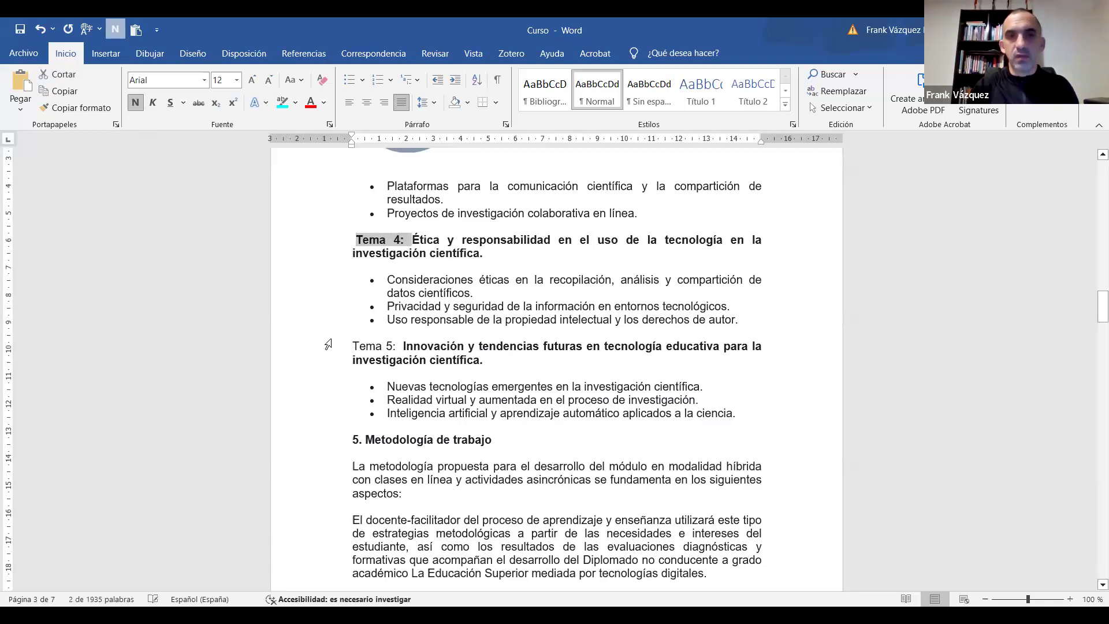
{"action": "left_click_drag", "start_coordinate": [353, 346], "coordinate": [397, 346]}
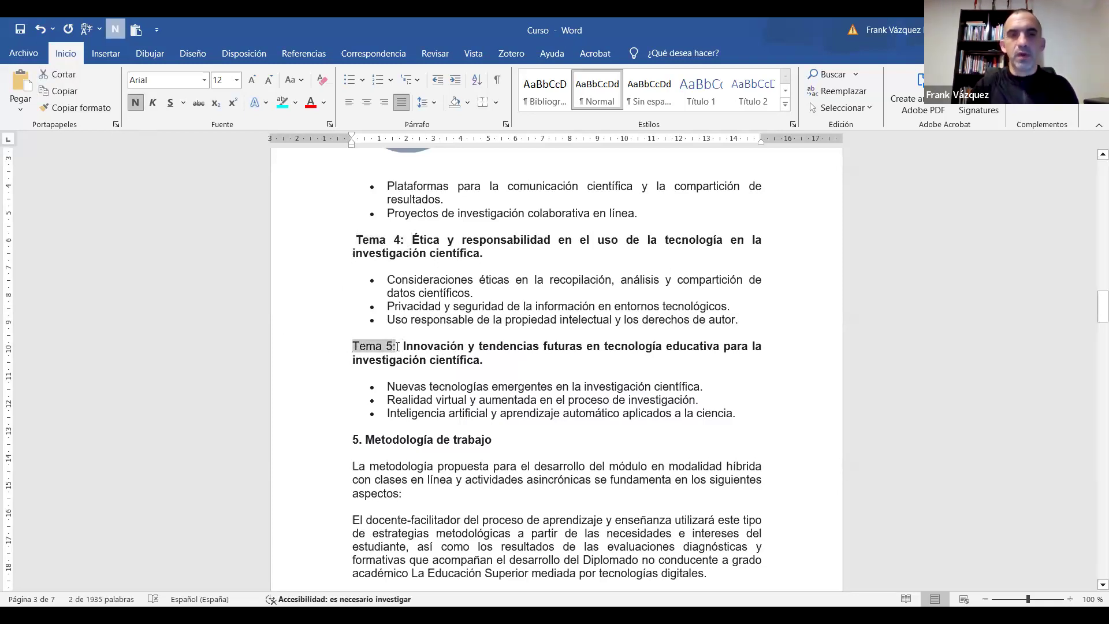
{"action": "left_click", "coordinate": [135, 107]}
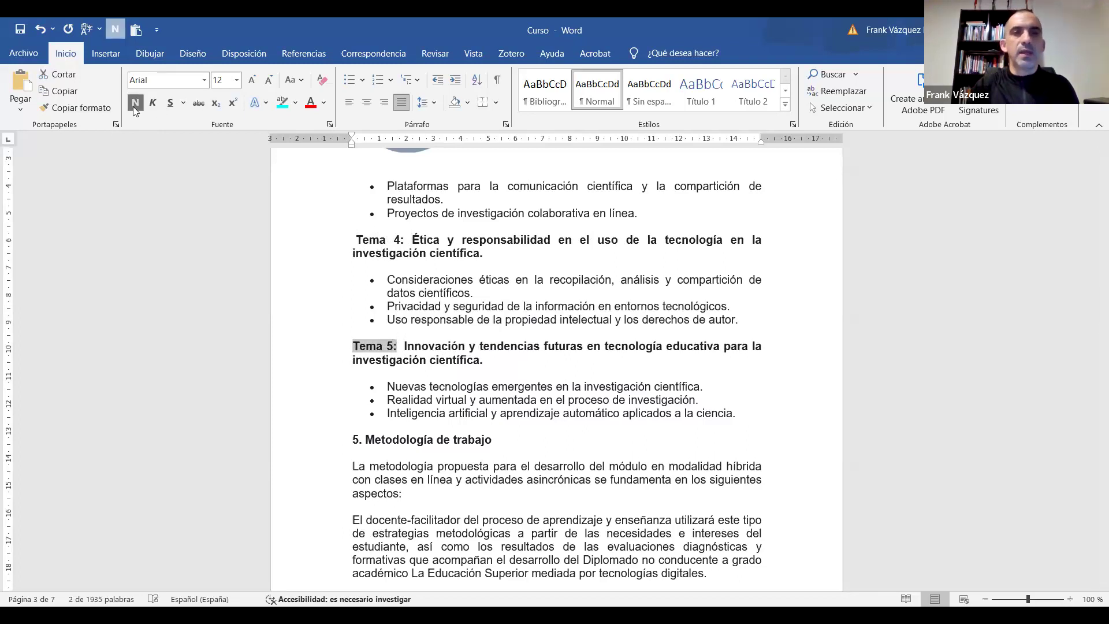
Remove the extra space at the start of the "Tema 4:" heading.
{"action": "left_click", "coordinate": [358, 241]}
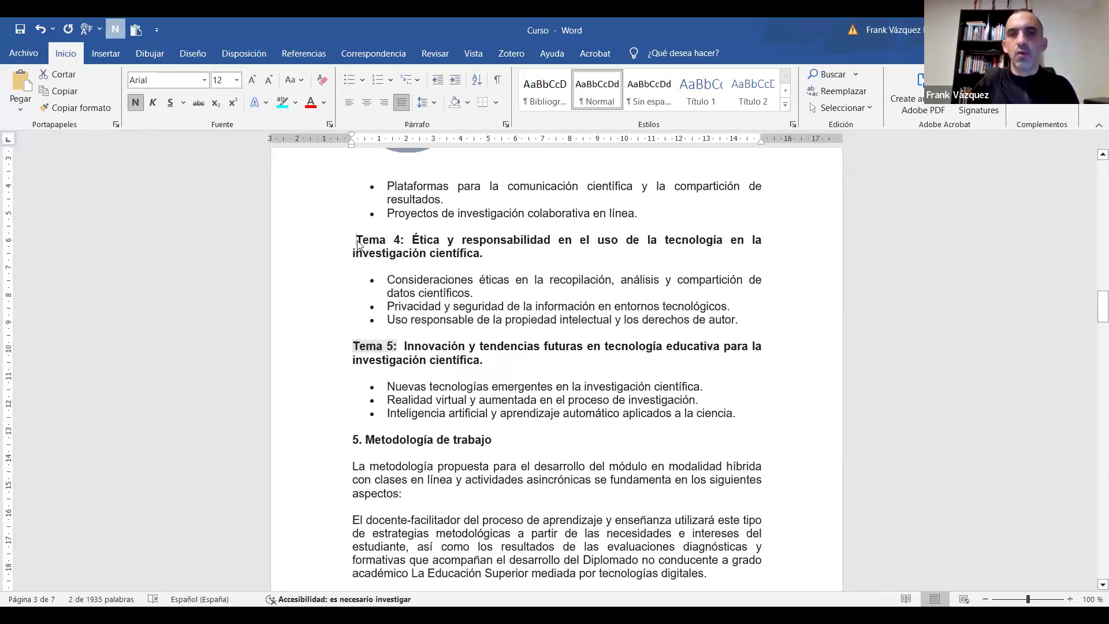
{"action": "right_click", "coordinate": [358, 243]}
{"action": "left_click", "coordinate": [508, 397]}
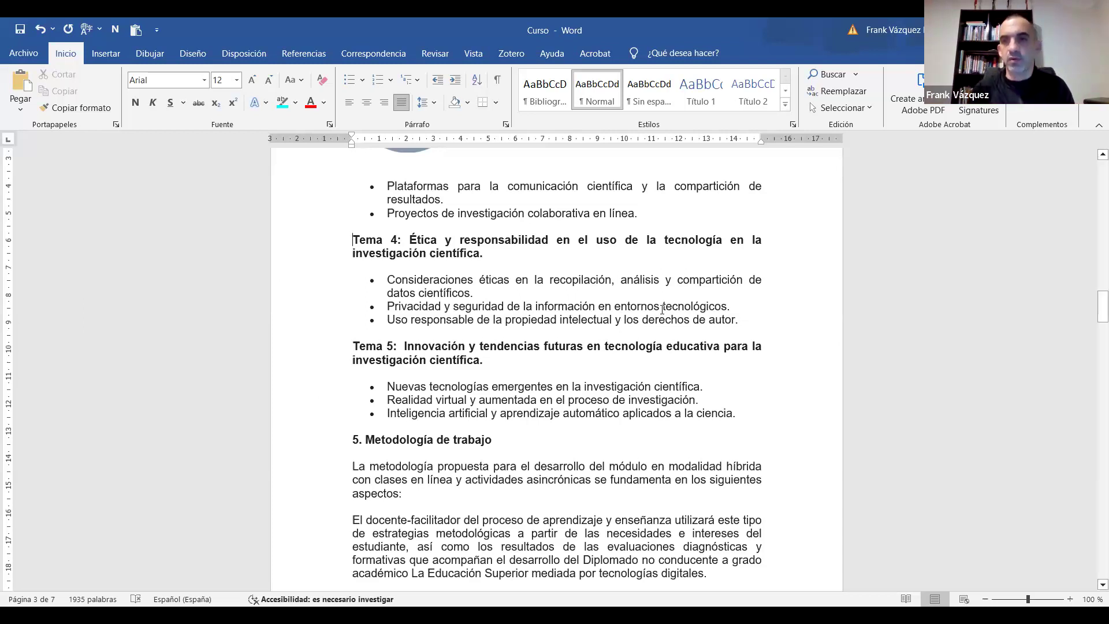
{"action": "left_click_drag", "start_coordinate": [1094, 321], "coordinate": [1069, 412]}
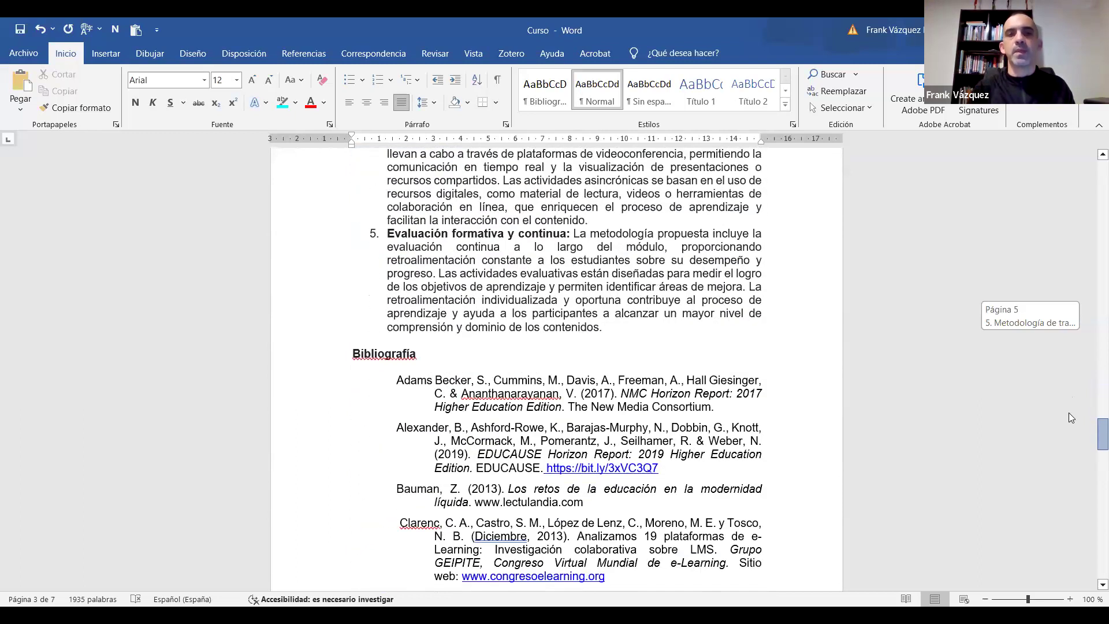
{"action": "left_click_drag", "start_coordinate": [451, 352], "coordinate": [468, 354]}
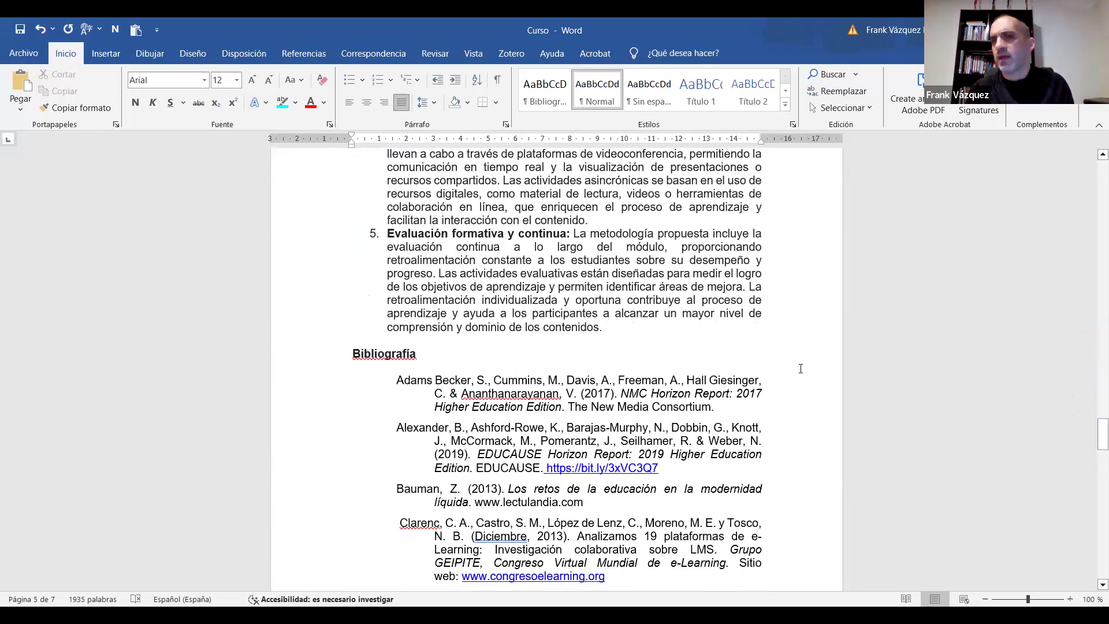
{"action": "left_click_drag", "start_coordinate": [1094, 436], "coordinate": [1093, 144]}
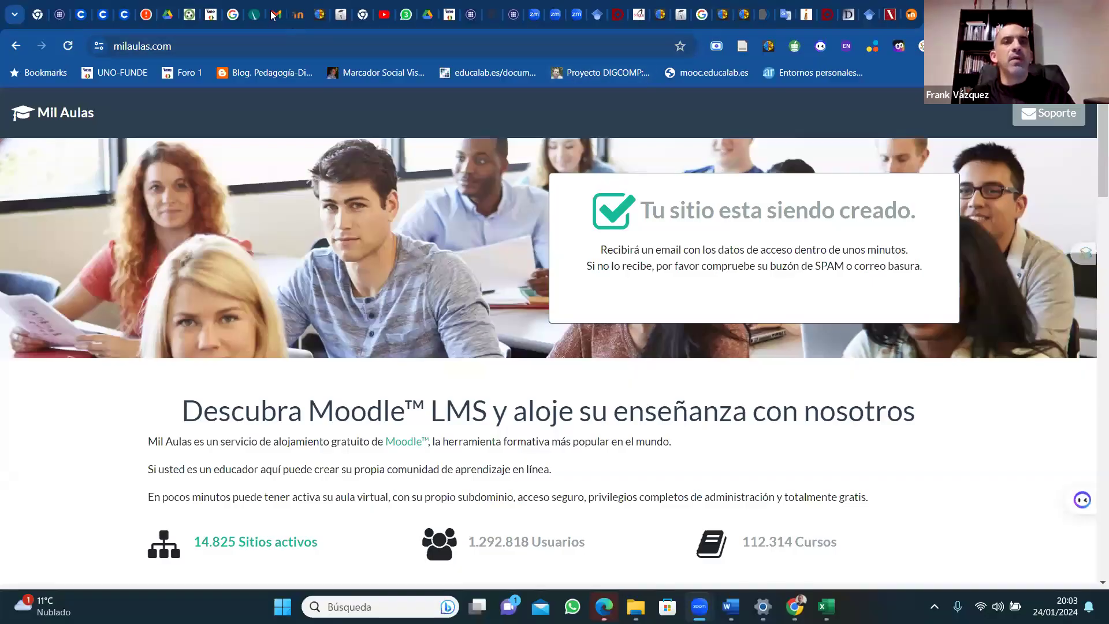
Switch to Gmail, open the "Bienvenido/a a Mil Aulas" message in the inbox and follow its link to the new Moodle site.
{"action": "mouse_move", "coordinate": [274, 15]}
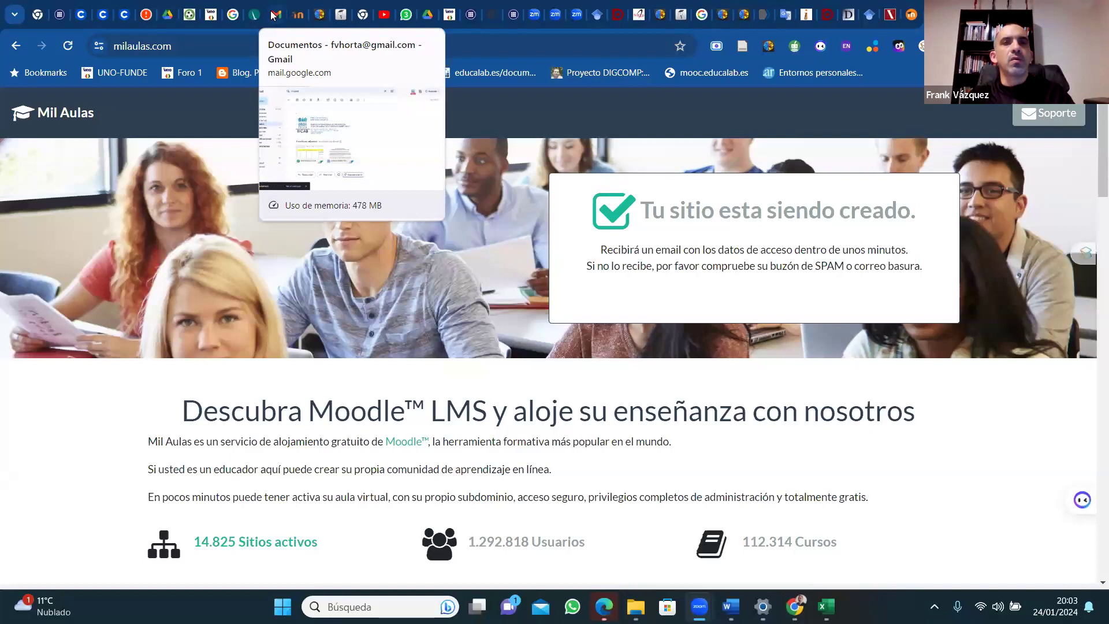
{"action": "left_click", "coordinate": [274, 15]}
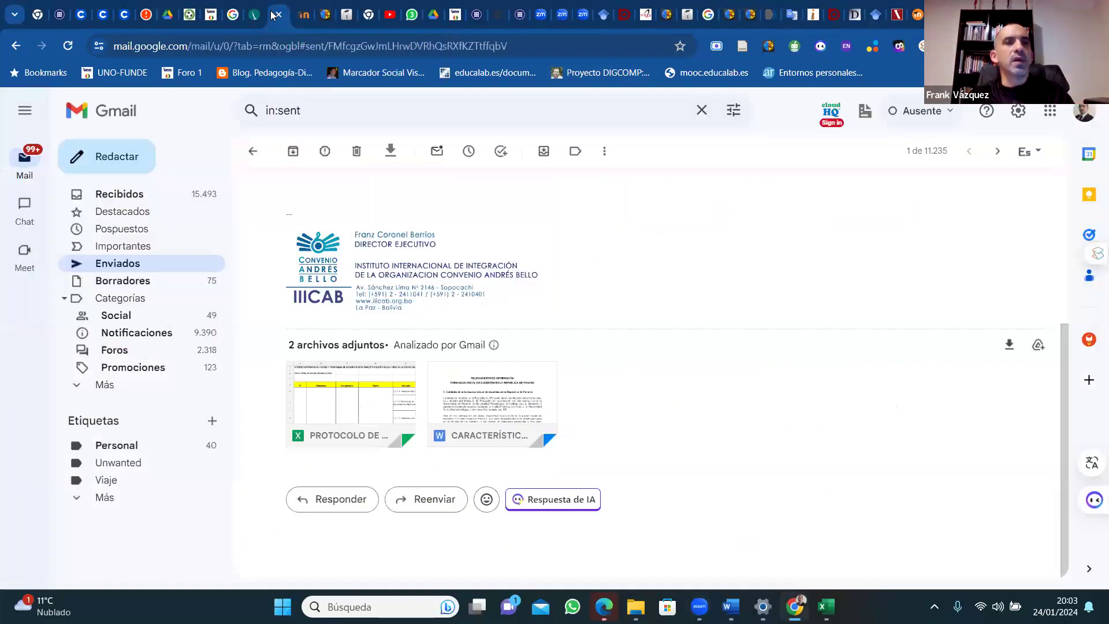
{"action": "left_click", "coordinate": [123, 197]}
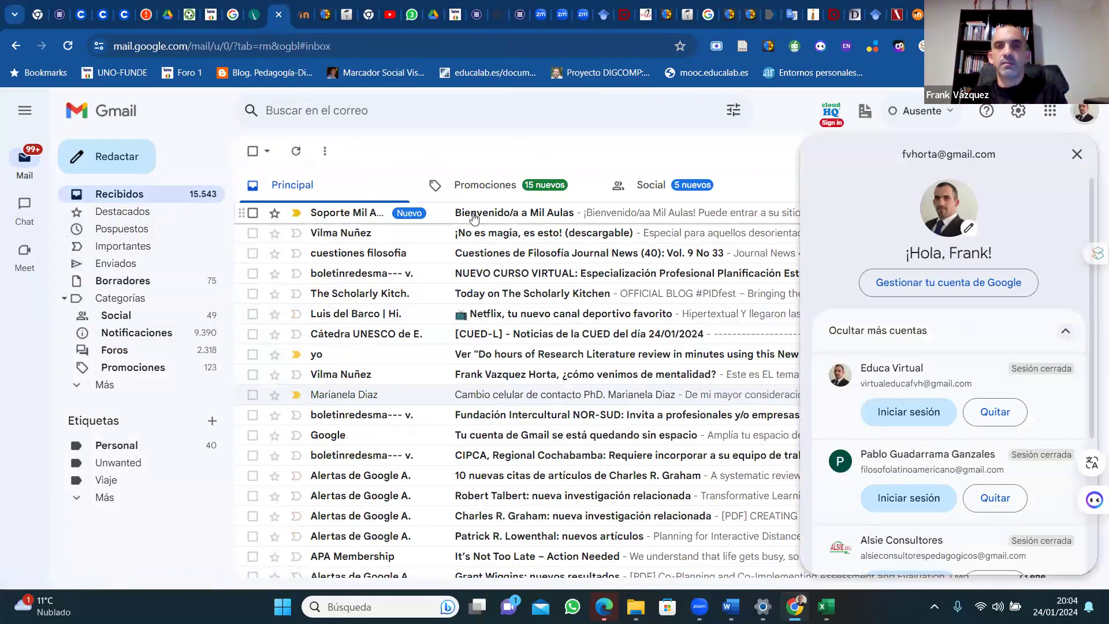
{"action": "left_click", "coordinate": [476, 215]}
{"action": "left_click", "coordinate": [475, 217]}
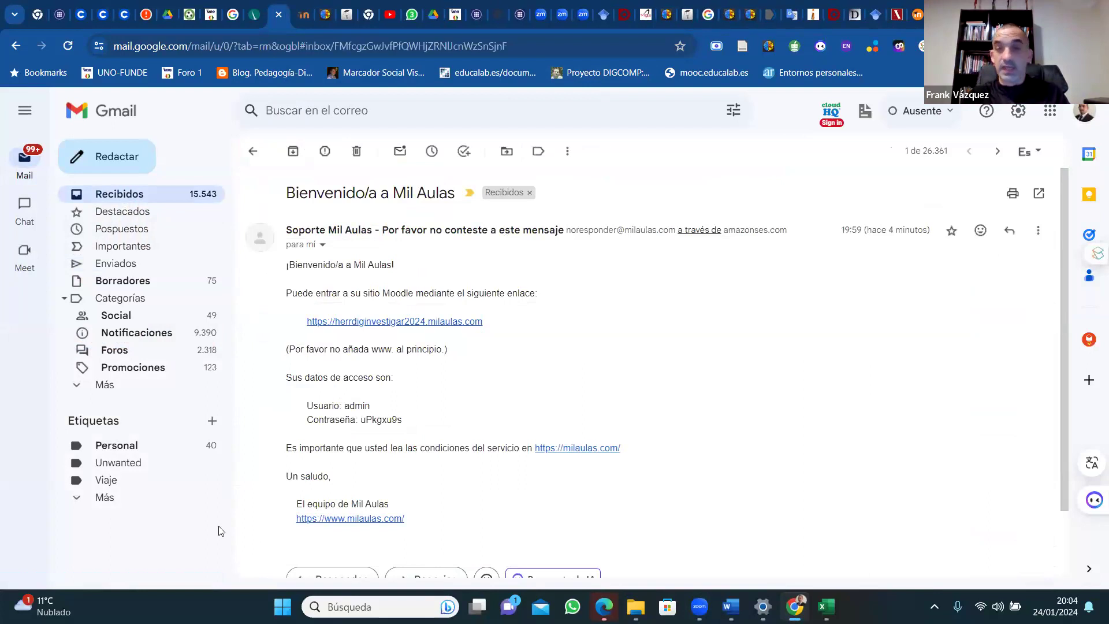
{"action": "left_click", "coordinate": [391, 322]}
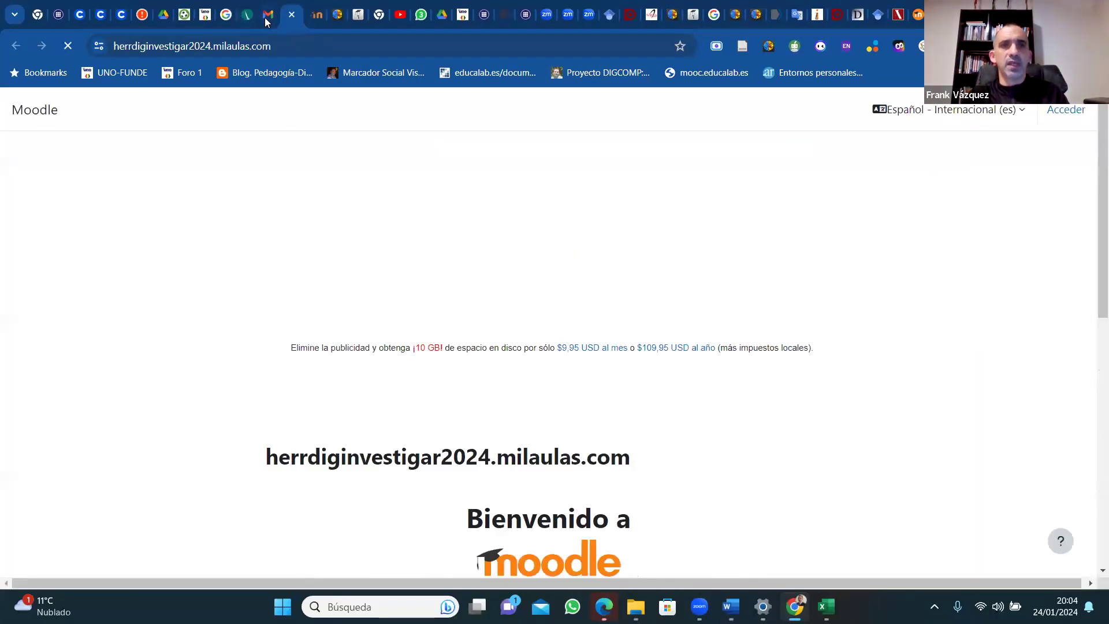
Return to the Mil Aulas welcome message and copy the site's access password.
{"action": "left_click", "coordinate": [265, 21]}
{"action": "left_click_drag", "start_coordinate": [425, 426], "coordinate": [372, 421]}
{"action": "right_click", "coordinate": [374, 420]}
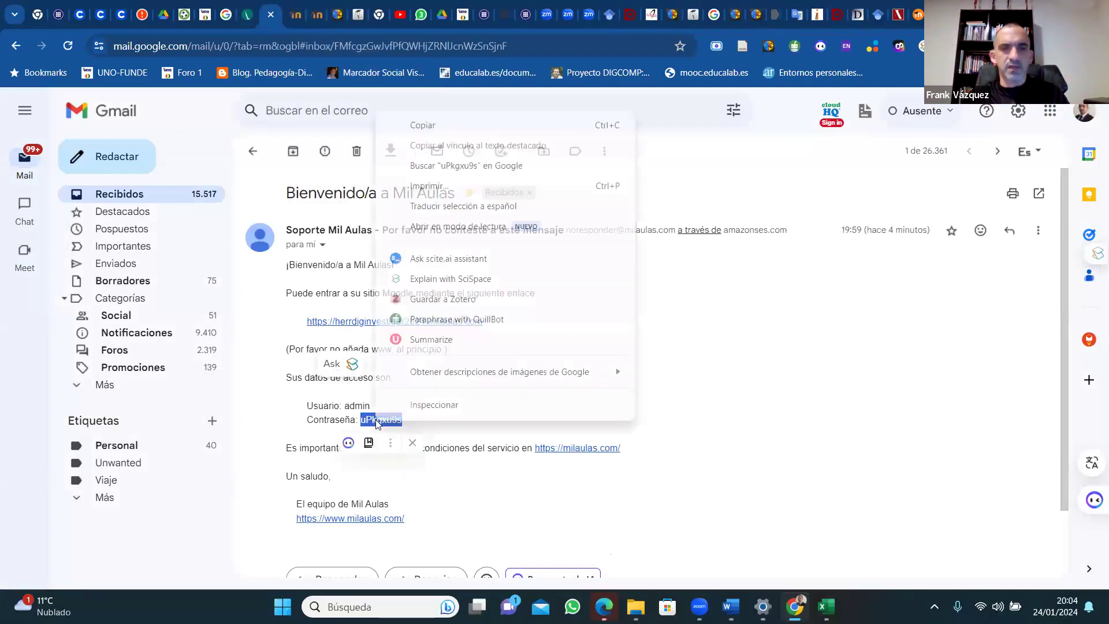
{"action": "left_click", "coordinate": [422, 126]}
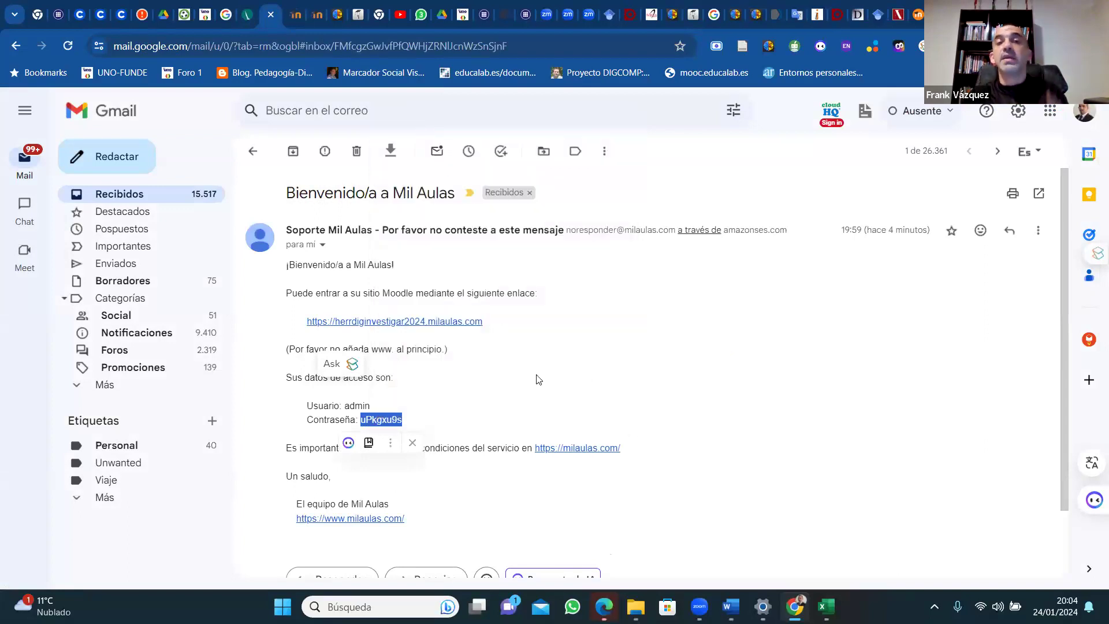
Open herrdiginvestigar2024.milaulas.com from the message and log in as admin with the copied account password.
{"action": "left_click", "coordinate": [408, 322]}
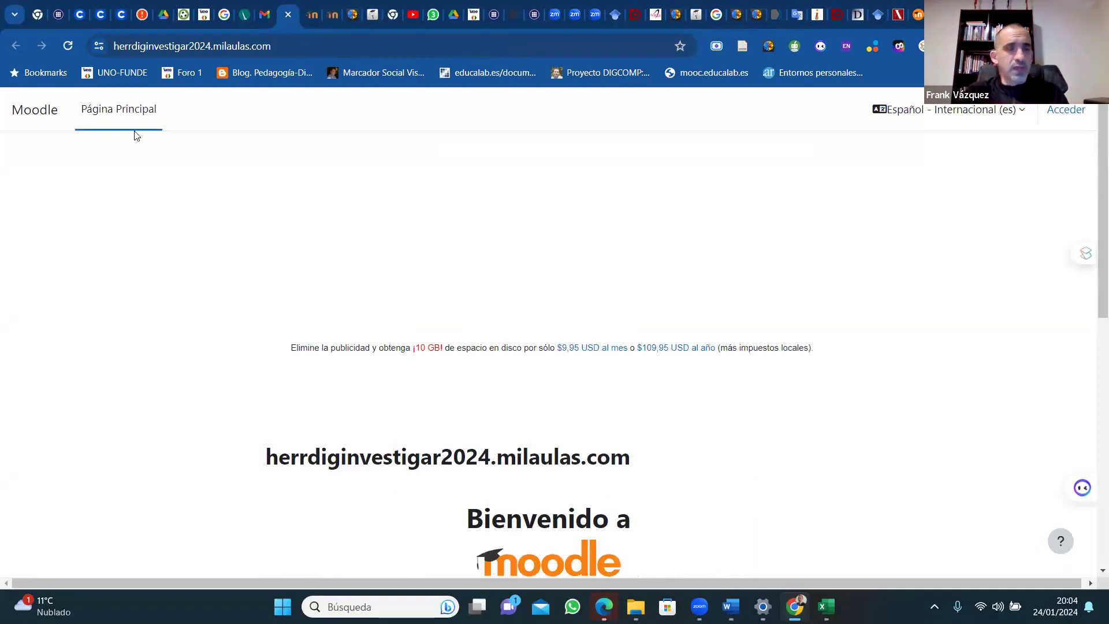
{"action": "left_click", "coordinate": [1064, 111]}
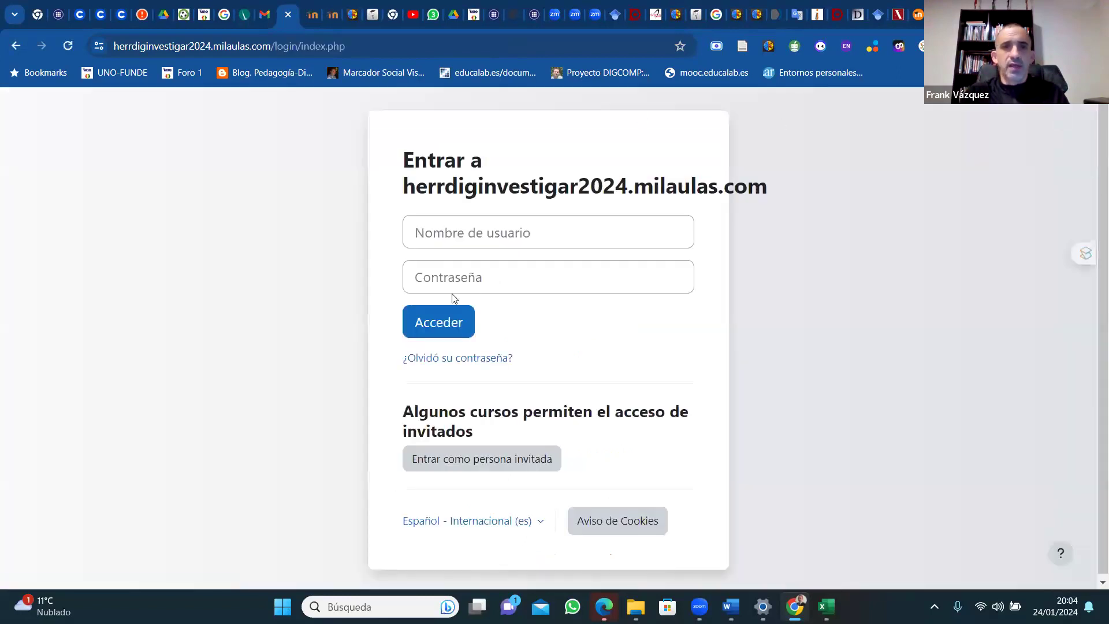
{"action": "left_click", "coordinate": [428, 279]}
{"action": "key", "text": "ctrl+v"}
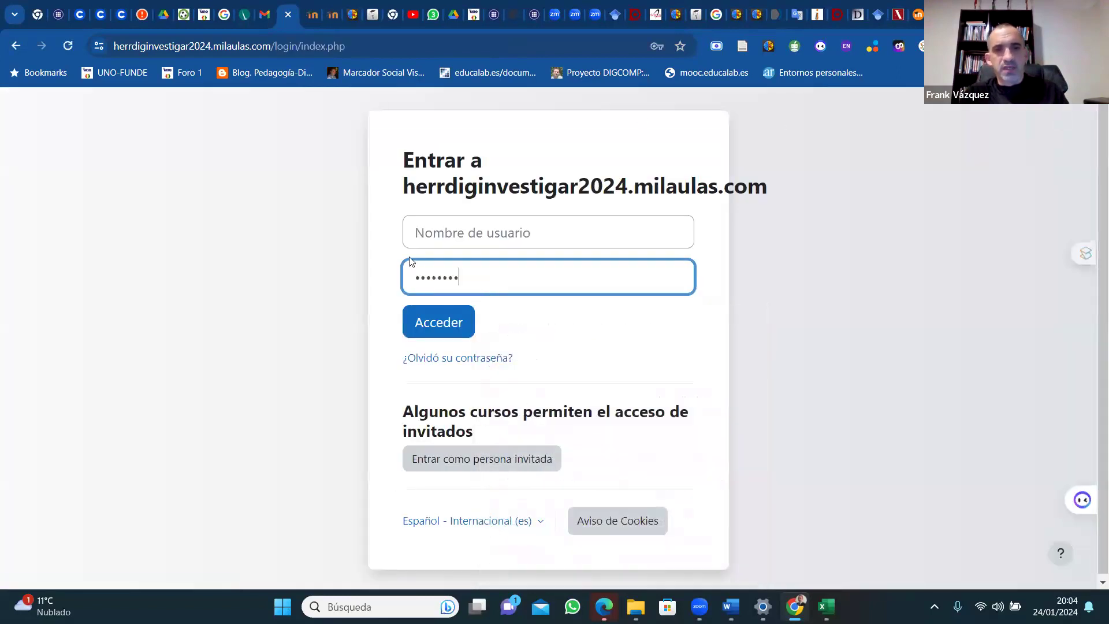
{"action": "left_click", "coordinate": [413, 232]}
{"action": "type", "text": "admin"}
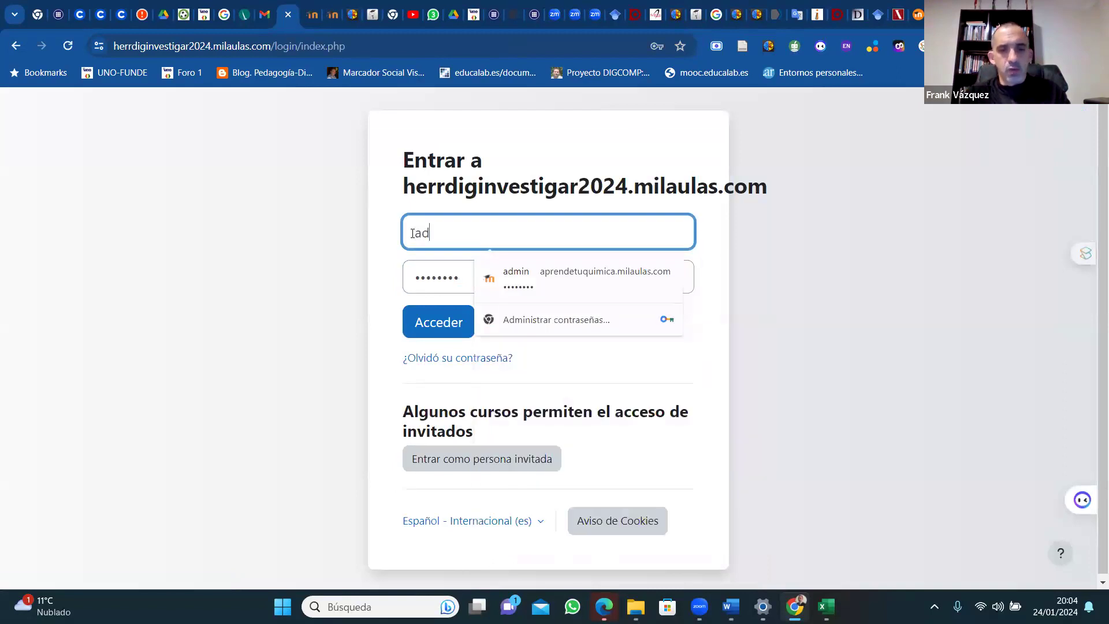
{"action": "left_click", "coordinate": [431, 323]}
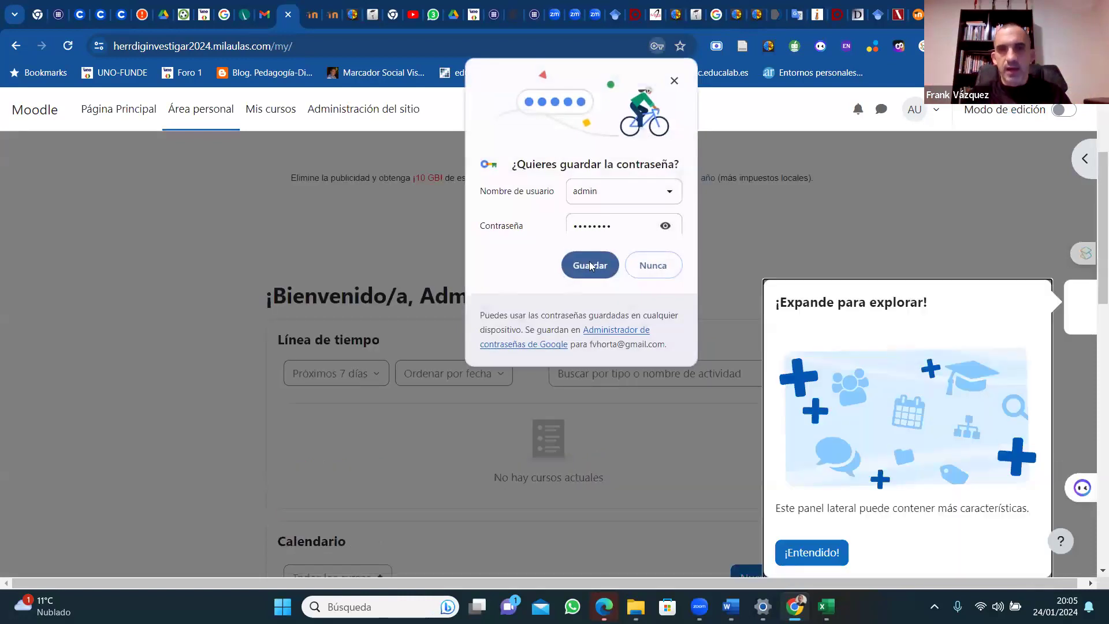
Save the site's login in the browser and dismiss the password hint and the side panel introduction.
{"action": "left_click", "coordinate": [590, 265]}
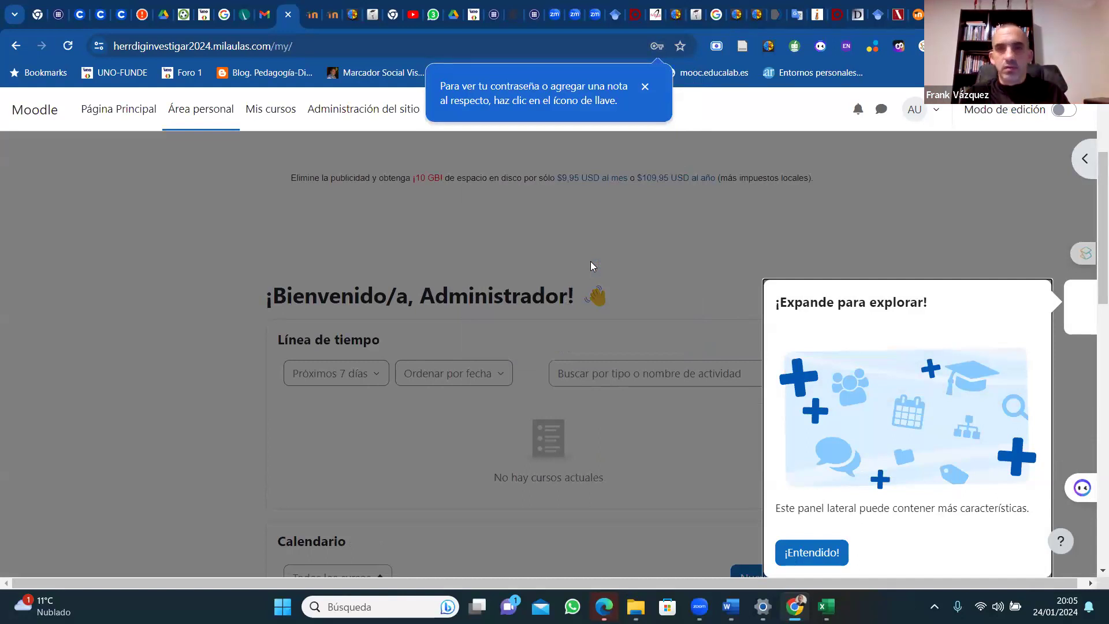
{"action": "left_click", "coordinate": [645, 86]}
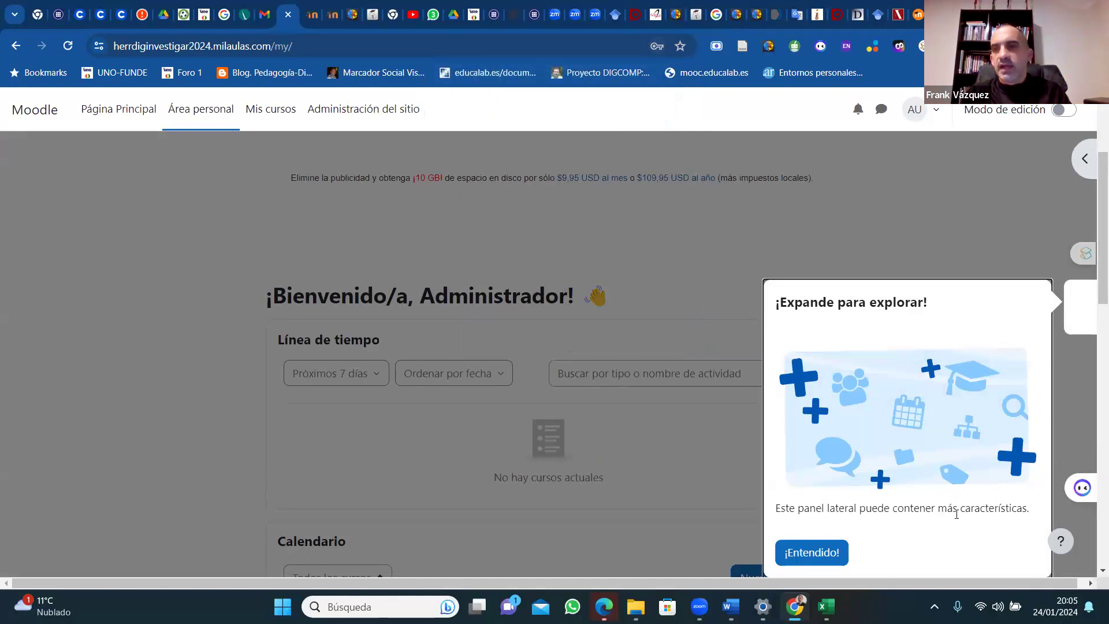
{"action": "key", "text": "Return"}
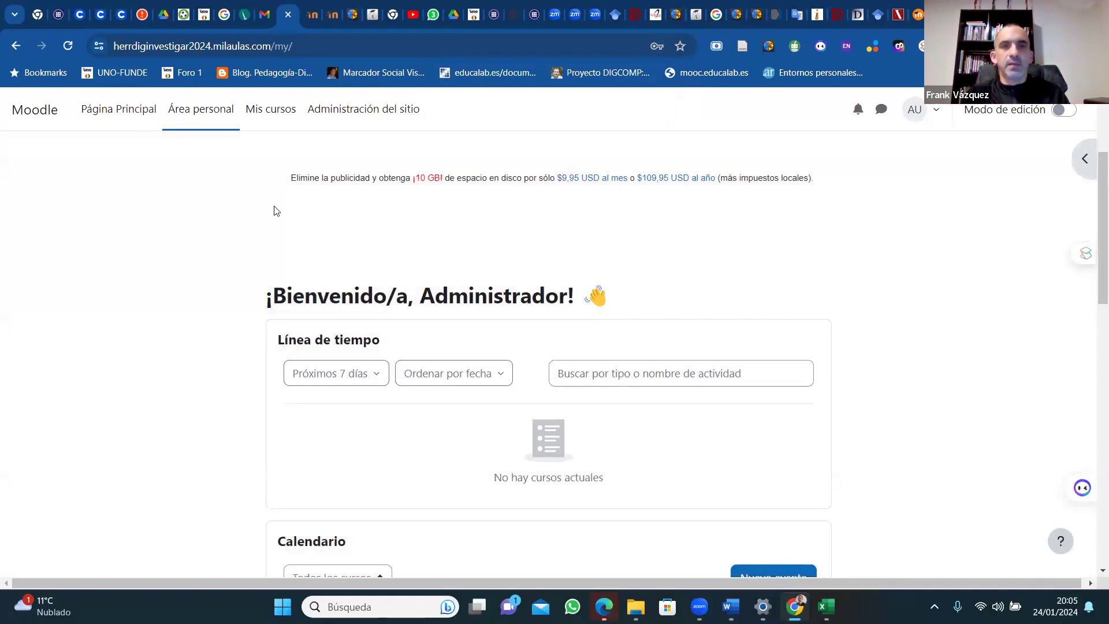
Go to the site's home page, close the advertisement and start creating a new course under Cursos disponibles.
{"action": "left_click", "coordinate": [107, 115]}
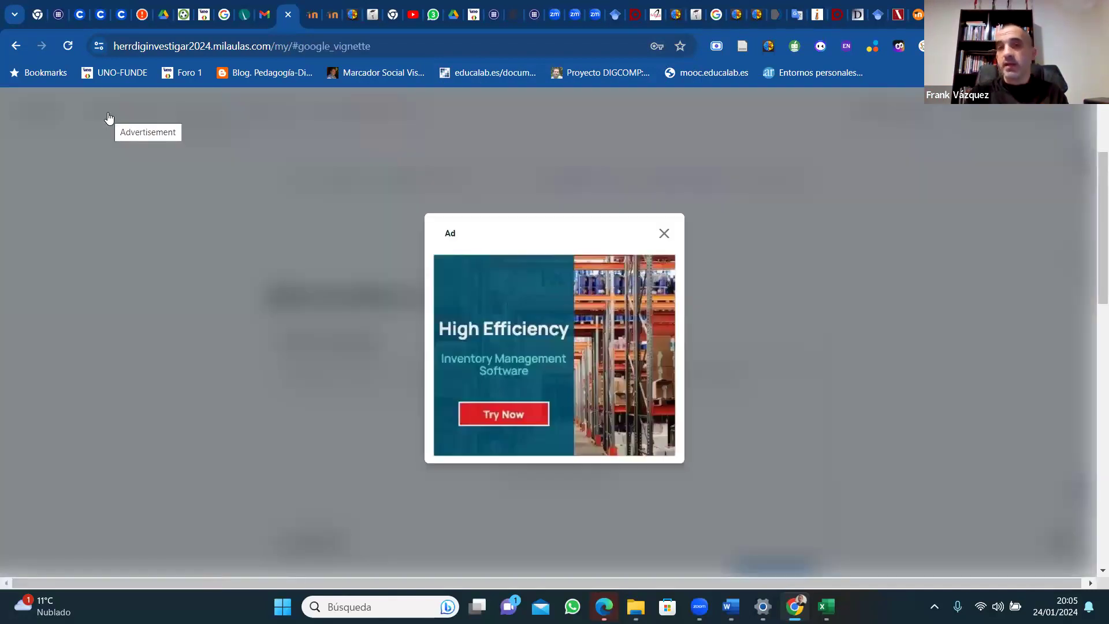
{"action": "left_click", "coordinate": [662, 234]}
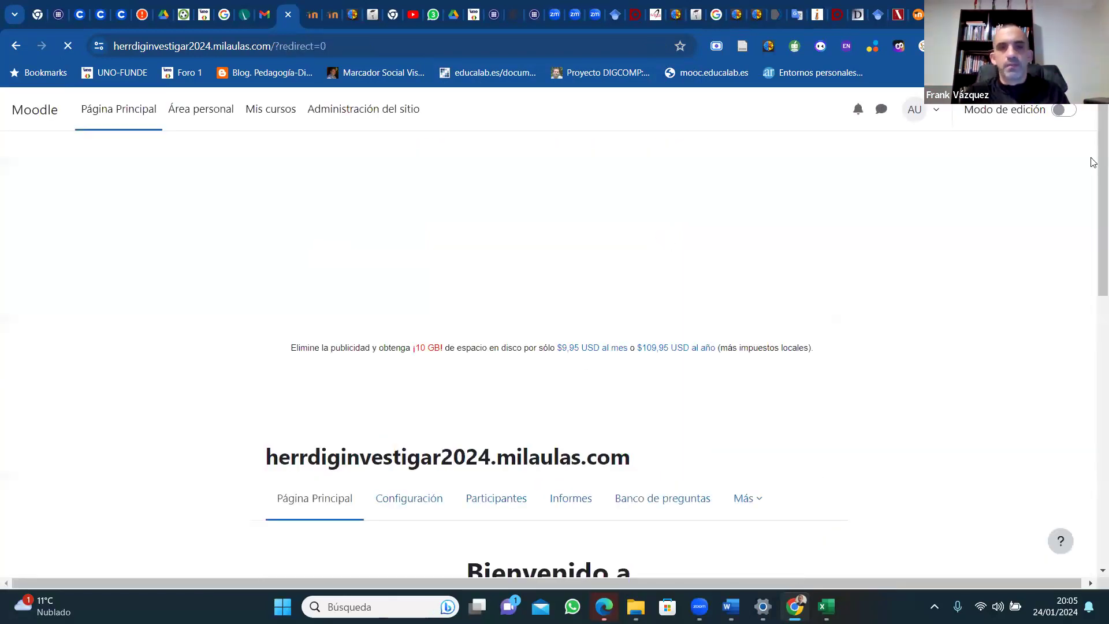
{"action": "scroll", "coordinate": [1094, 163], "scroll_direction": "down", "scroll_amount": 15}
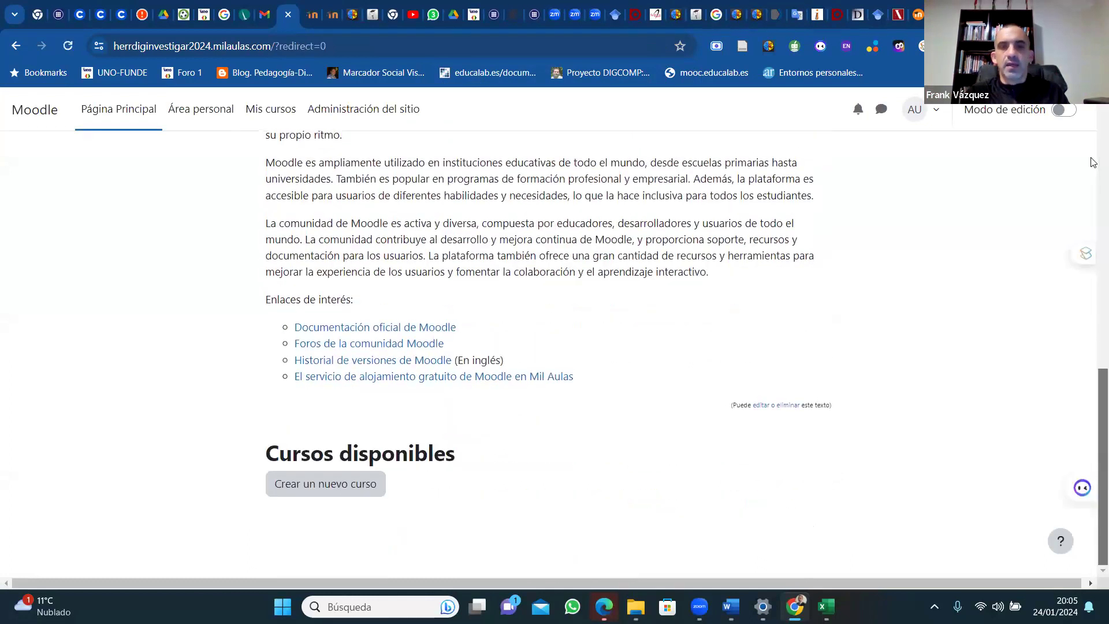
{"action": "left_click", "coordinate": [321, 492]}
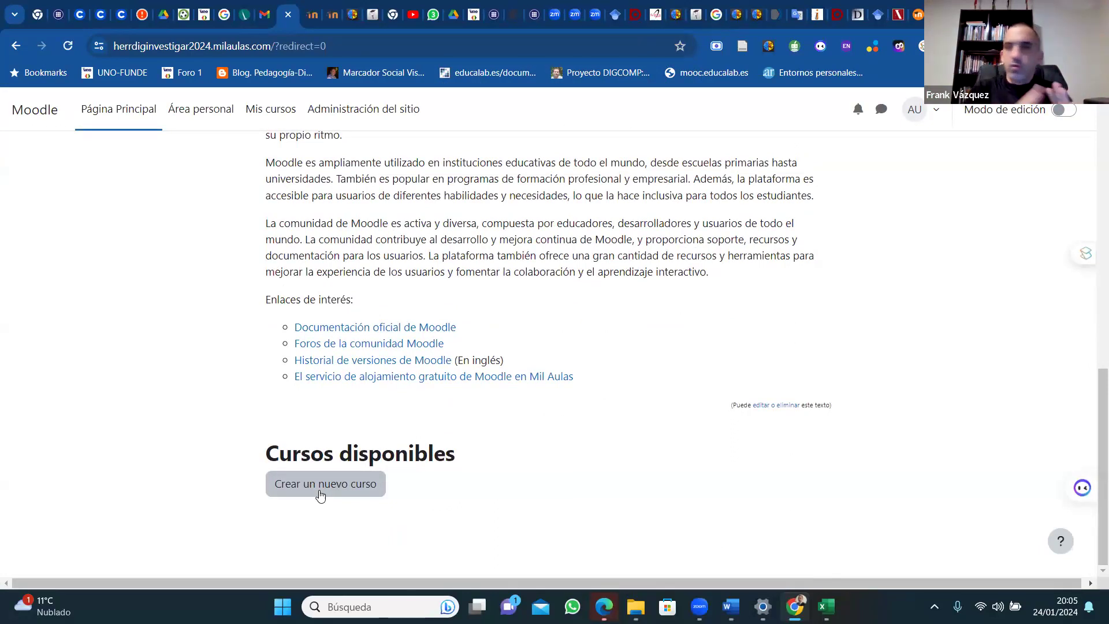
{"action": "left_click", "coordinate": [322, 495]}
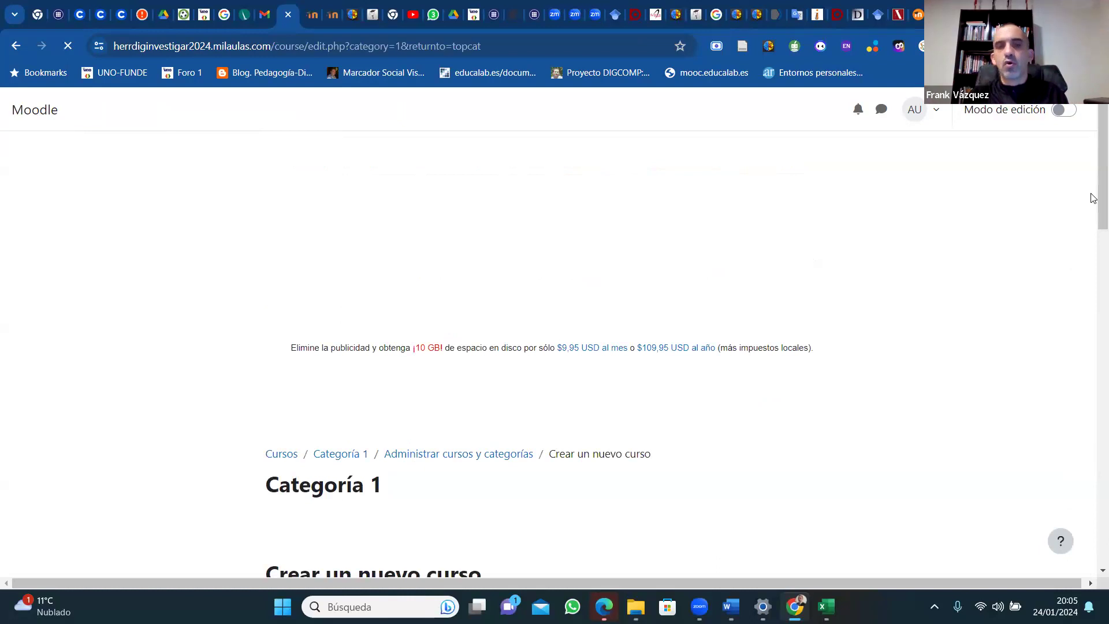
{"action": "scroll", "coordinate": [1091, 286], "scroll_direction": "down", "scroll_amount": 5}
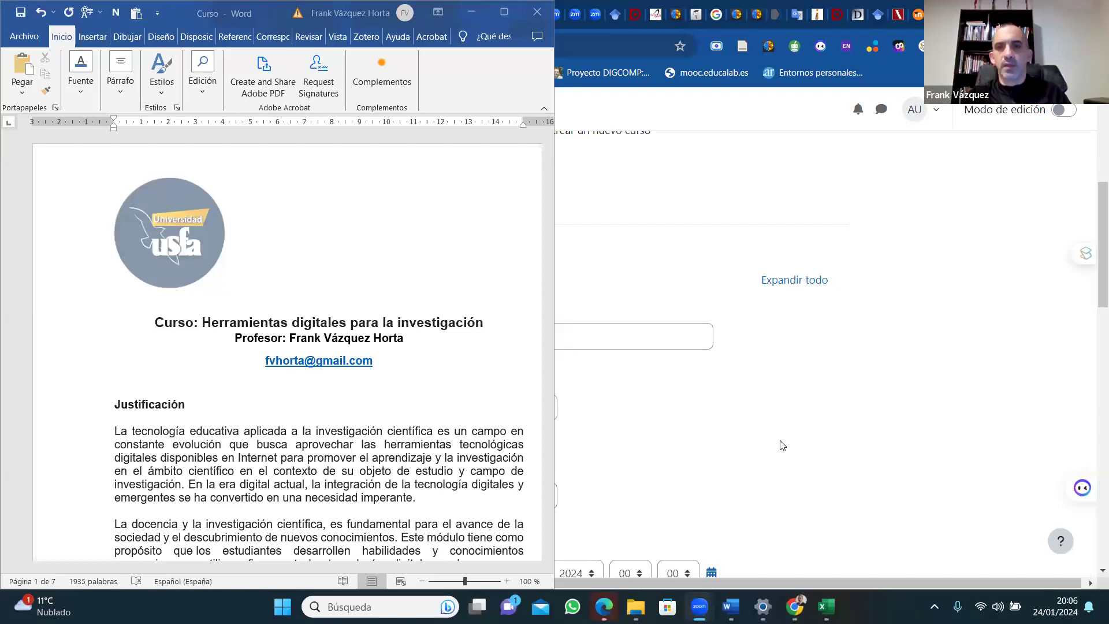
Place the new course form beside the course document and copy "Herramientas digitales para la investigación" into the course's full name.
{"action": "left_click", "coordinate": [800, 412]}
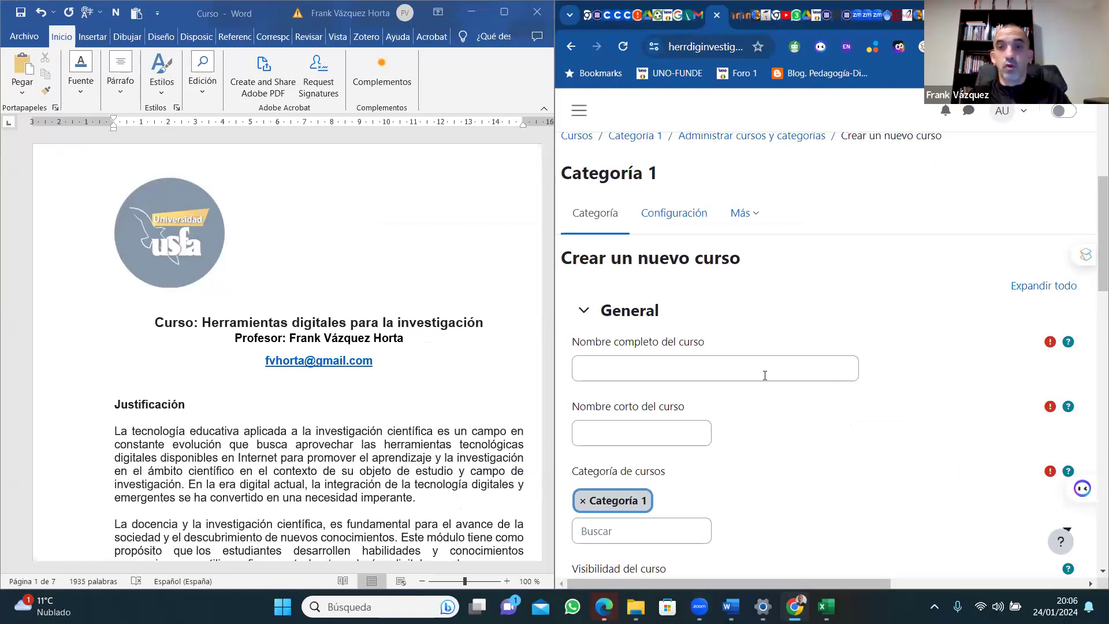
{"action": "left_click", "coordinate": [206, 321]}
{"action": "left_click_drag", "start_coordinate": [206, 321], "coordinate": [479, 324]}
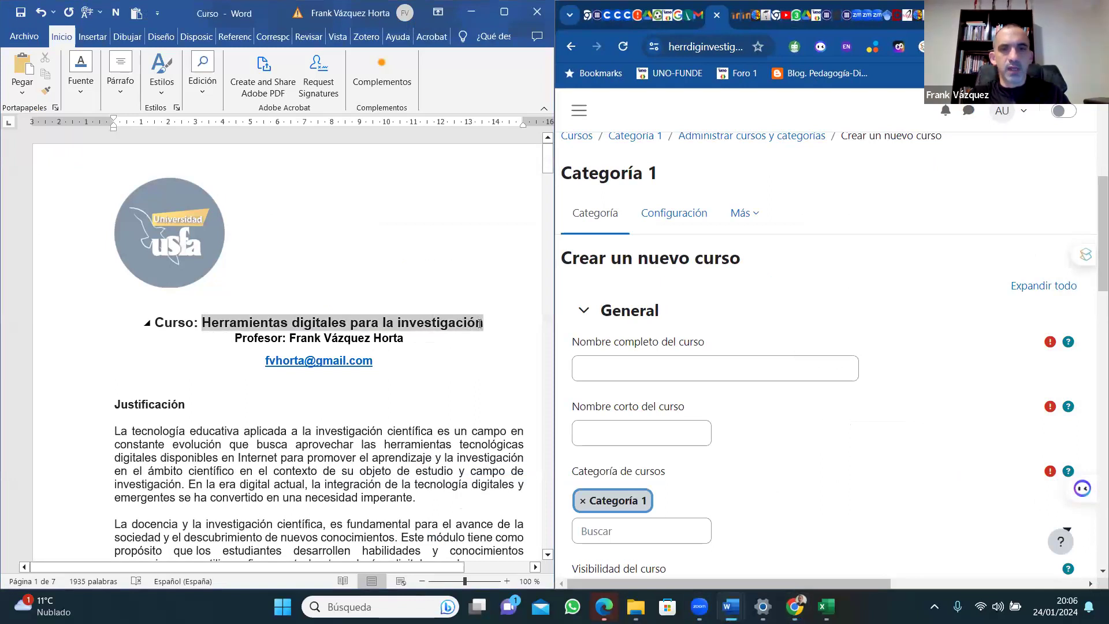
{"action": "right_click", "coordinate": [462, 328]}
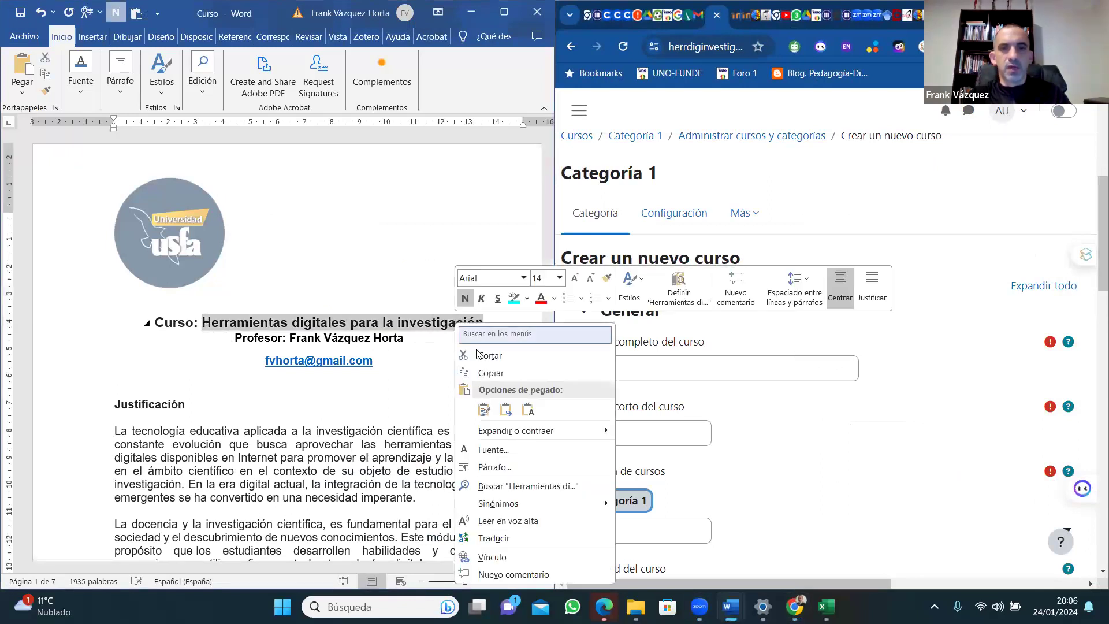
{"action": "left_click", "coordinate": [491, 373]}
{"action": "left_click", "coordinate": [599, 374]}
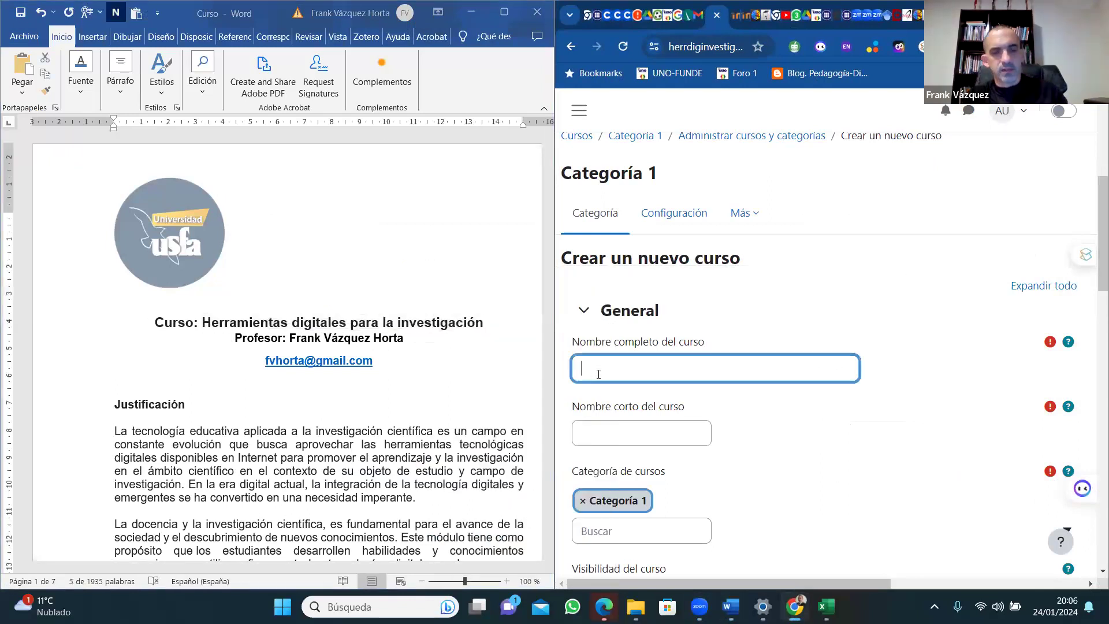
{"action": "key", "text": "ctrl+v"}
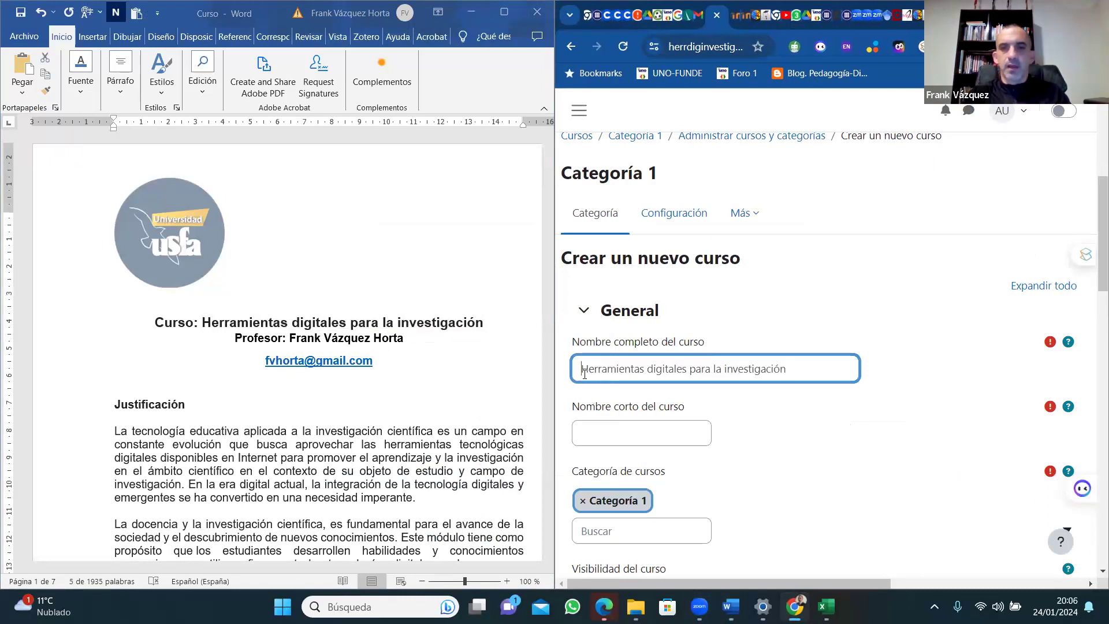
Enter HDPI as the course's short name and set the start date to 2 febrero 2024.
{"action": "left_click", "coordinate": [604, 441]}
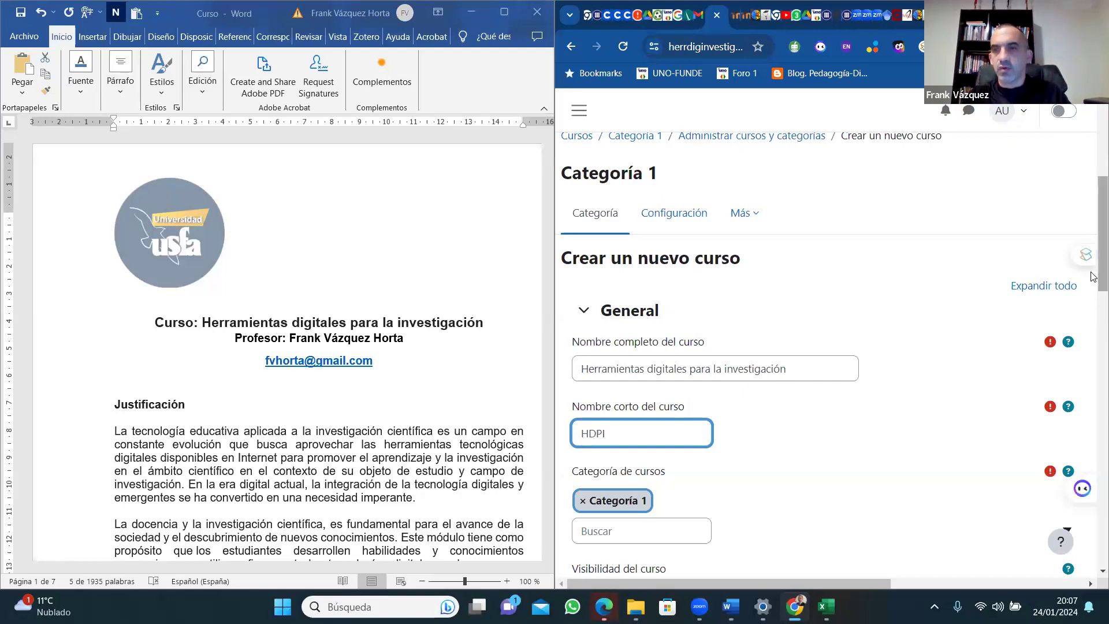
{"action": "scroll", "coordinate": [1093, 291], "scroll_direction": "down", "scroll_amount": 5}
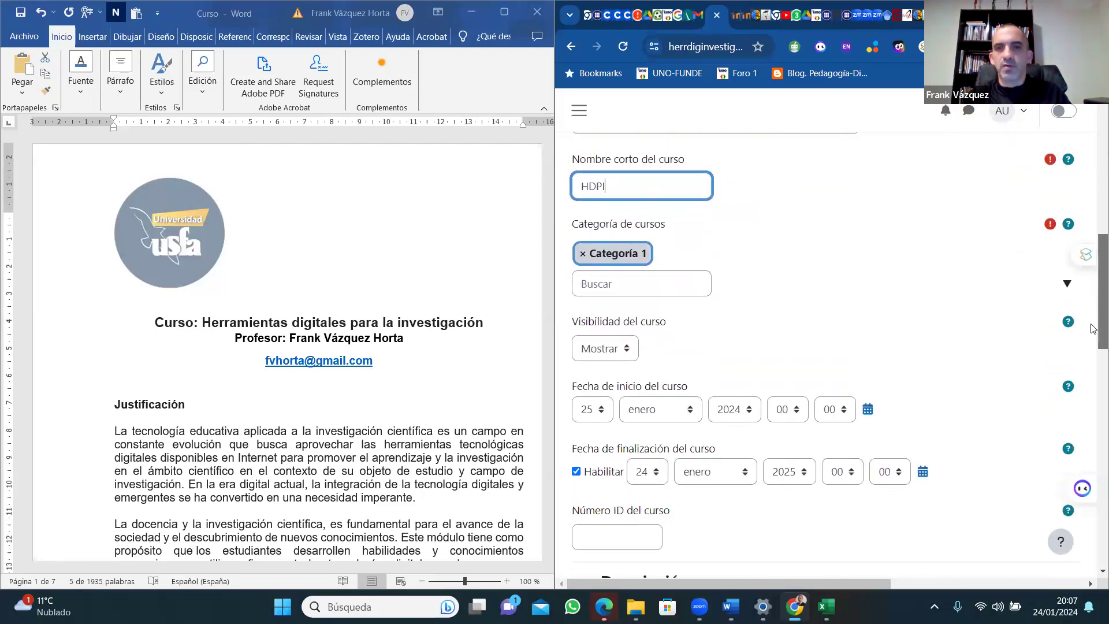
{"action": "scroll", "coordinate": [1092, 339], "scroll_direction": "down", "scroll_amount": 1}
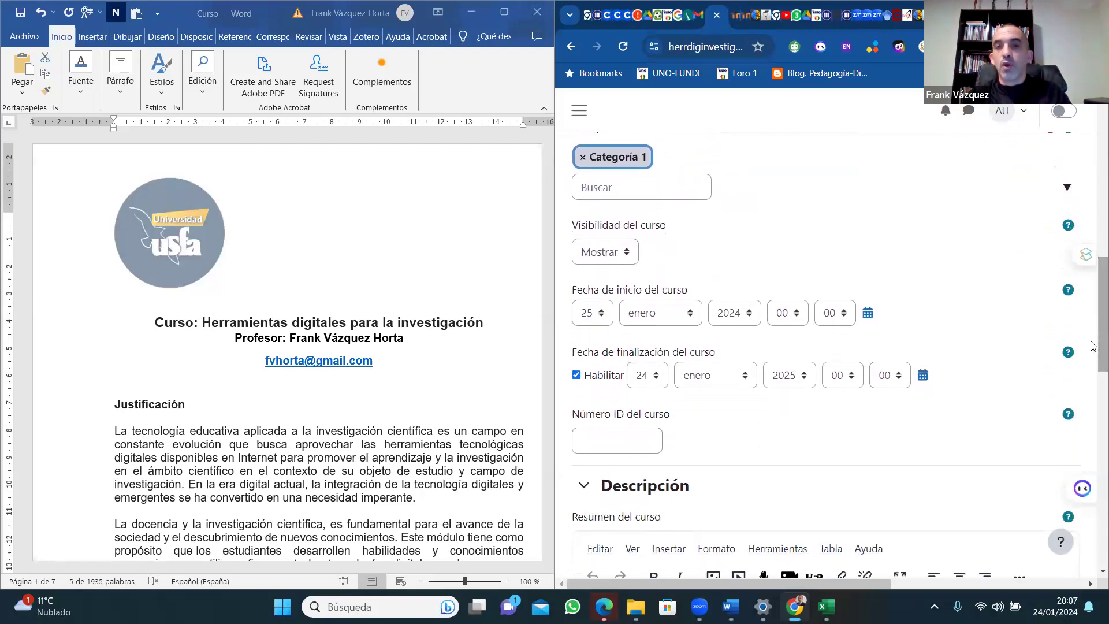
{"action": "left_click", "coordinate": [600, 318]}
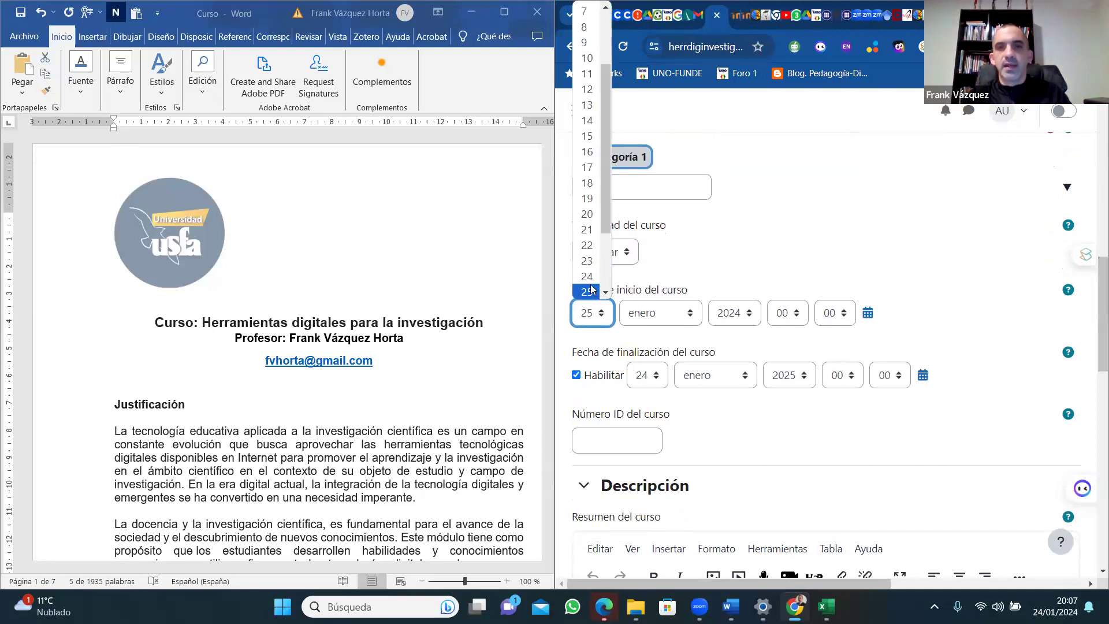
{"action": "scroll", "coordinate": [594, 173], "scroll_direction": "down", "scroll_amount": 1}
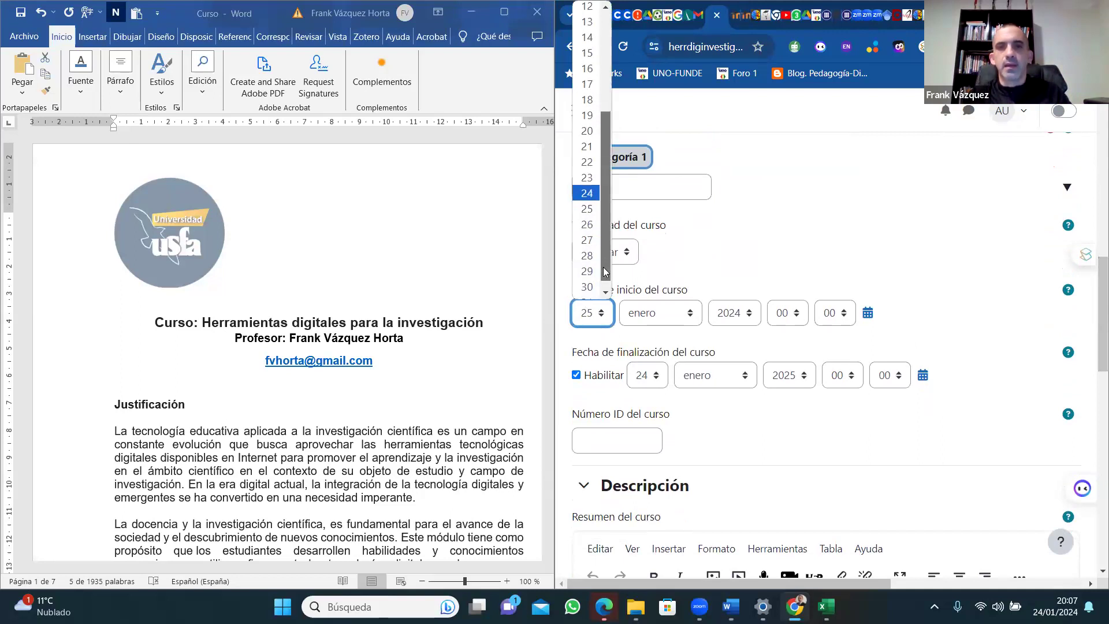
{"action": "scroll", "coordinate": [594, 133], "scroll_direction": "up", "scroll_amount": 3}
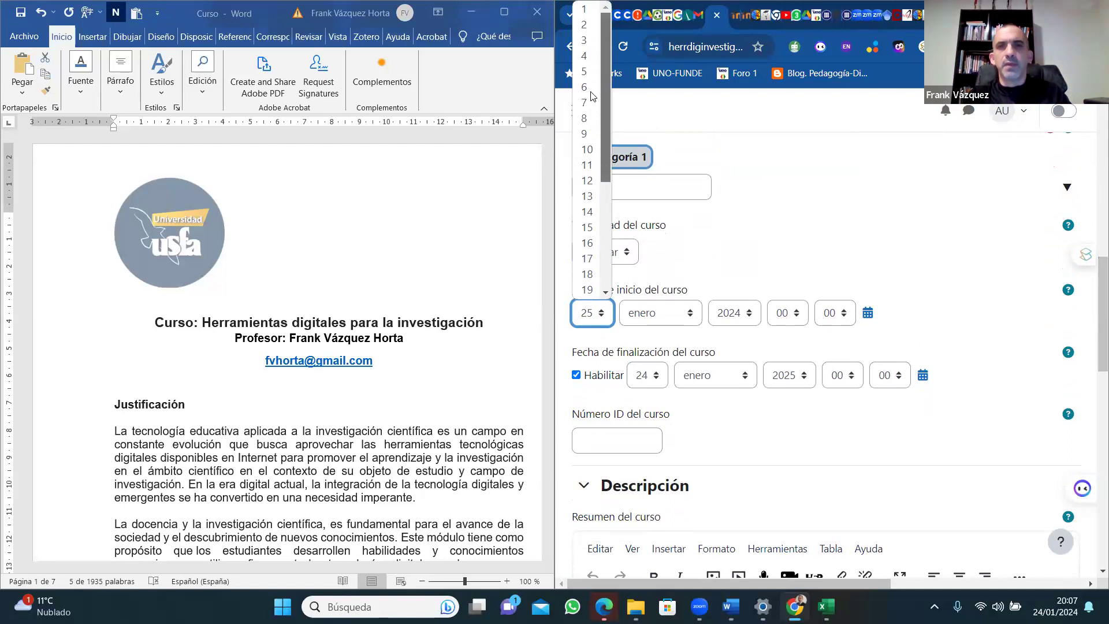
{"action": "left_click", "coordinate": [587, 26]}
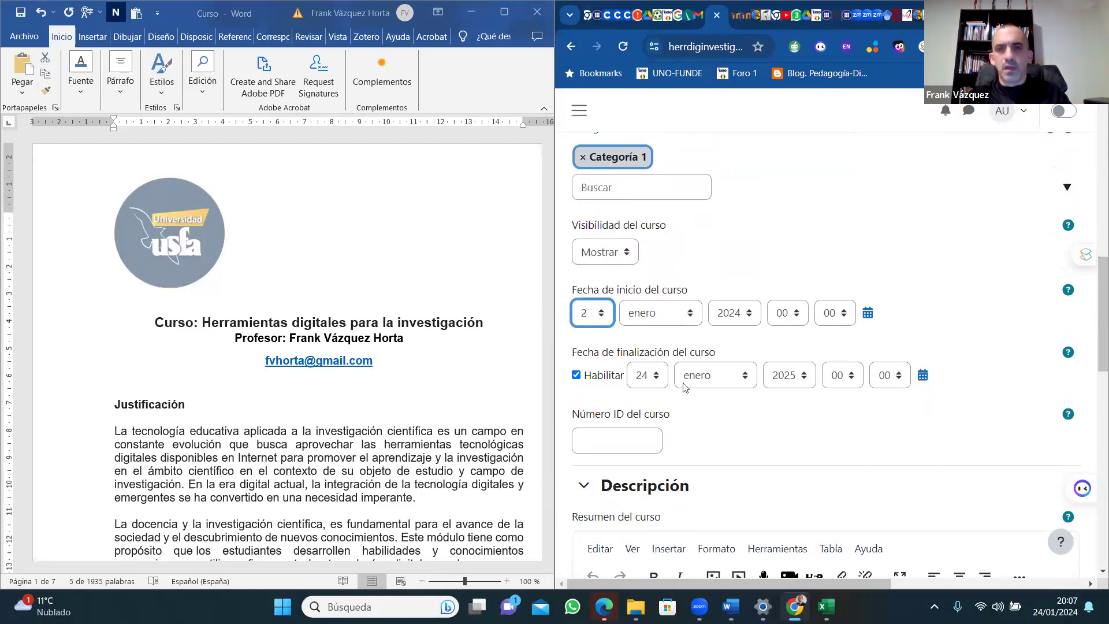
{"action": "left_click", "coordinate": [689, 317]}
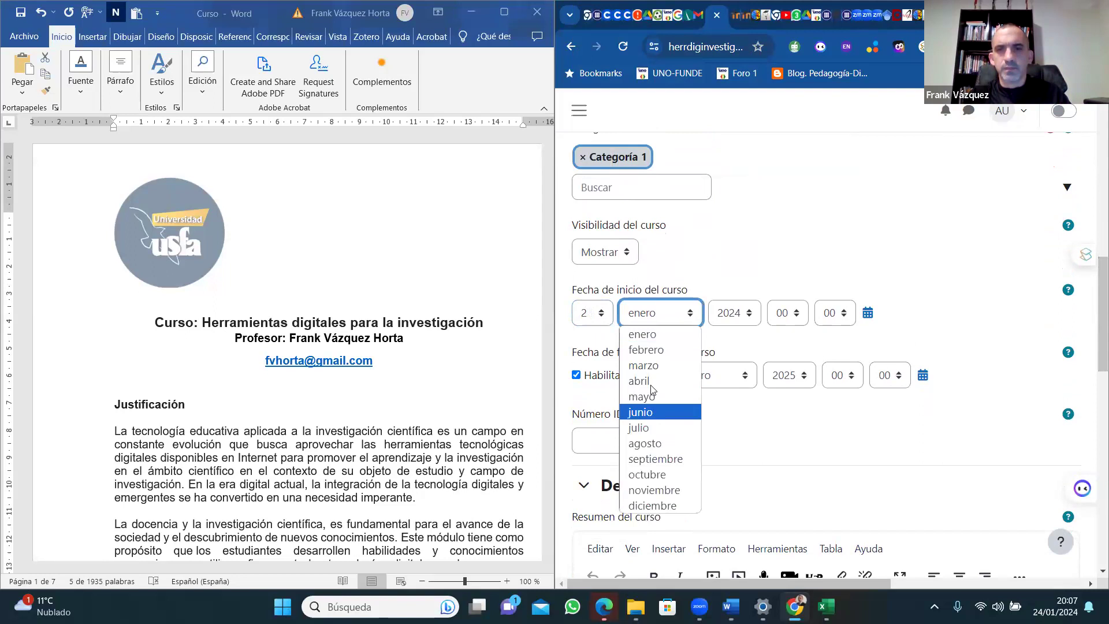
{"action": "left_click", "coordinate": [657, 351]}
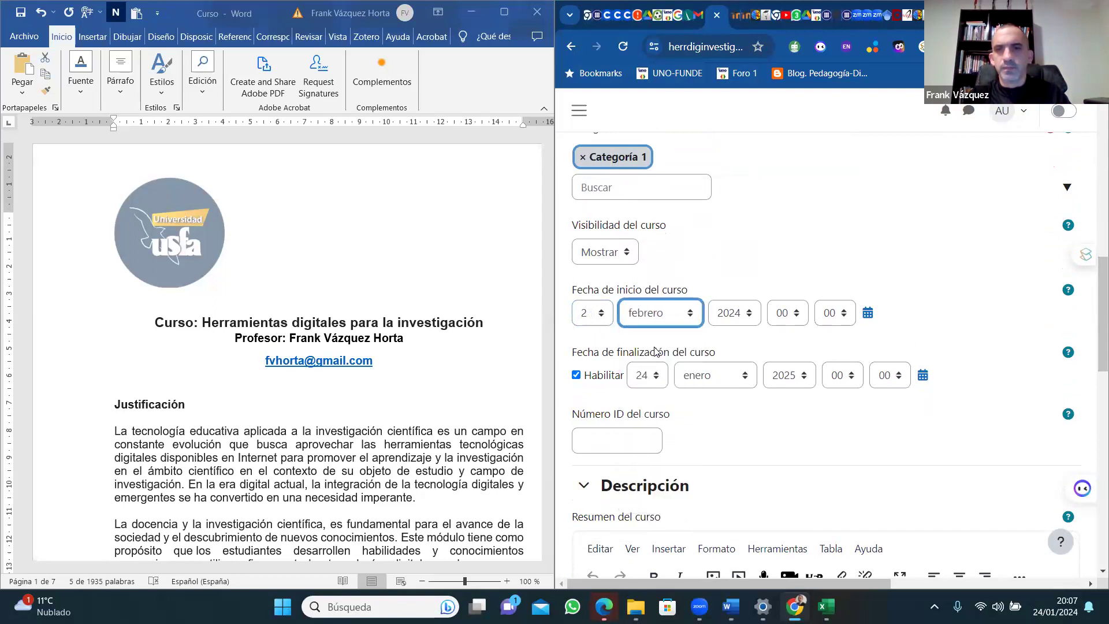
Set the day and month of the course's end date to 1 marzo.
{"action": "left_click", "coordinate": [662, 379]}
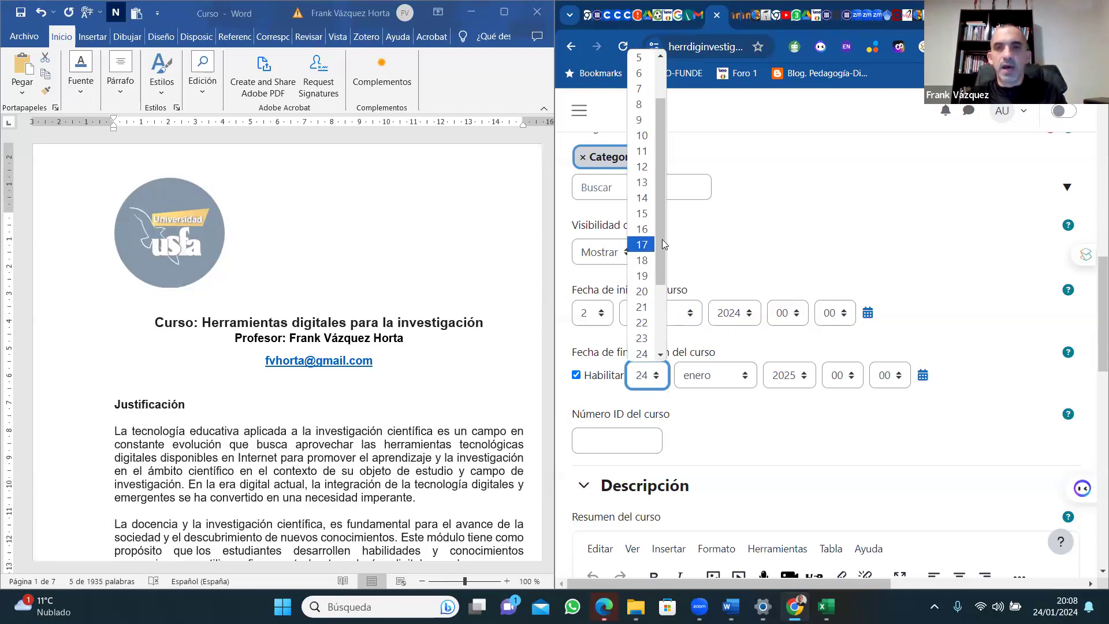
{"action": "scroll", "coordinate": [646, 69], "scroll_direction": "up", "scroll_amount": 2}
{"action": "left_click", "coordinate": [641, 58]}
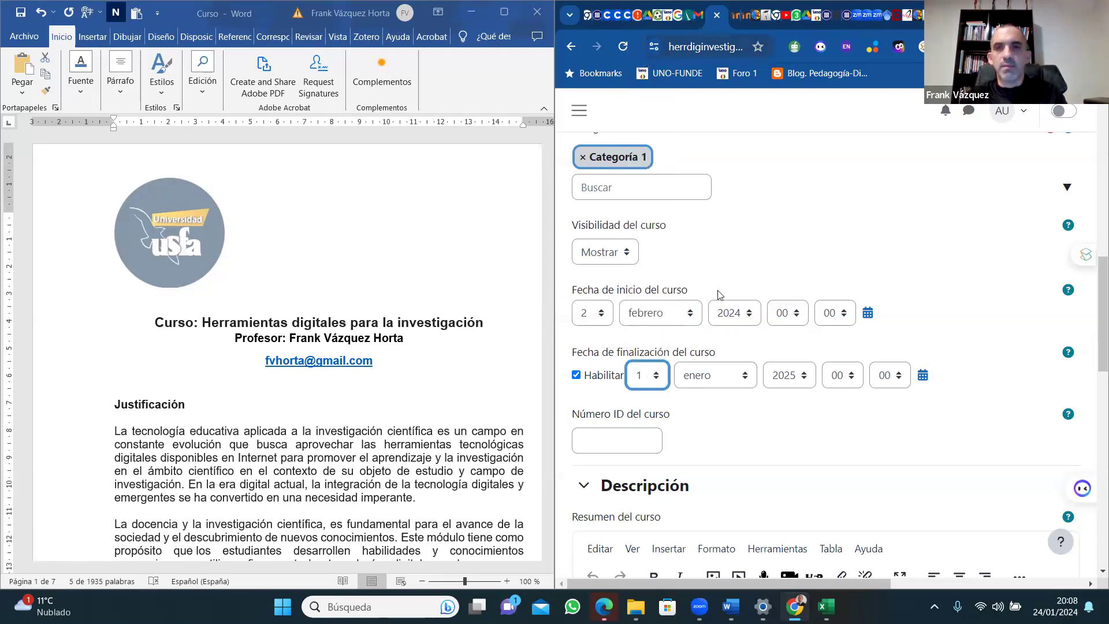
{"action": "left_click", "coordinate": [747, 377]}
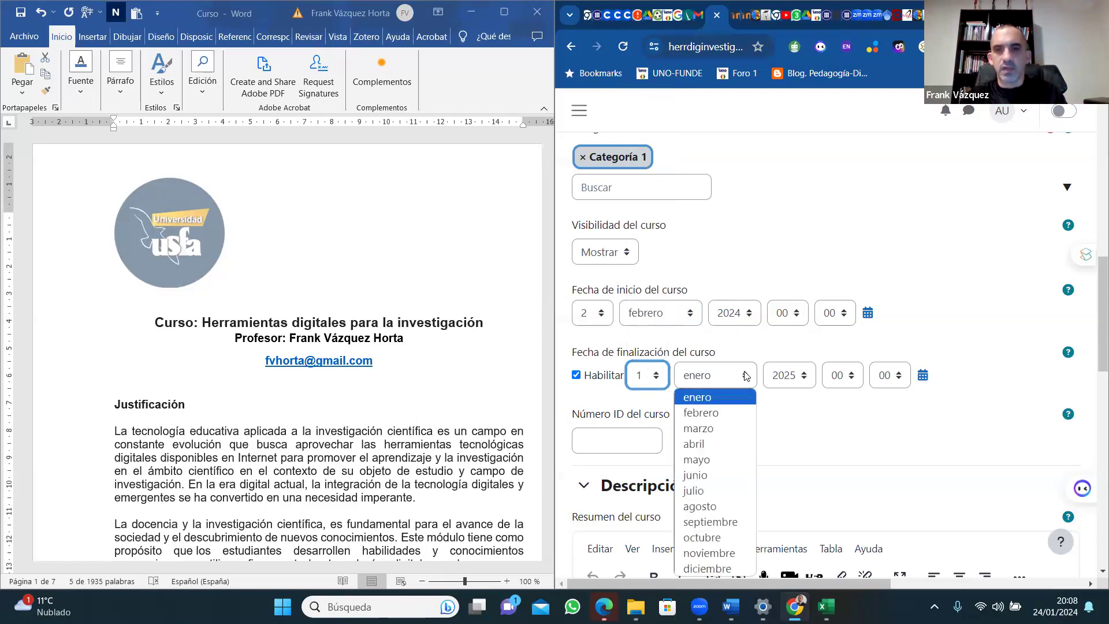
{"action": "left_click", "coordinate": [705, 429]}
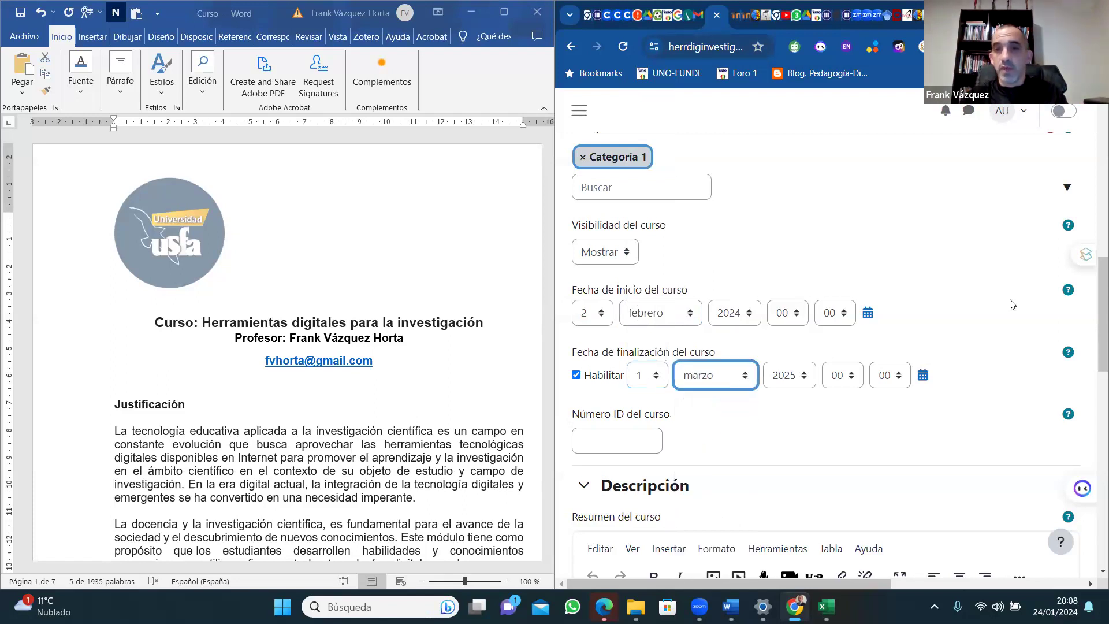
{"action": "key", "text": "alt+Tab"}
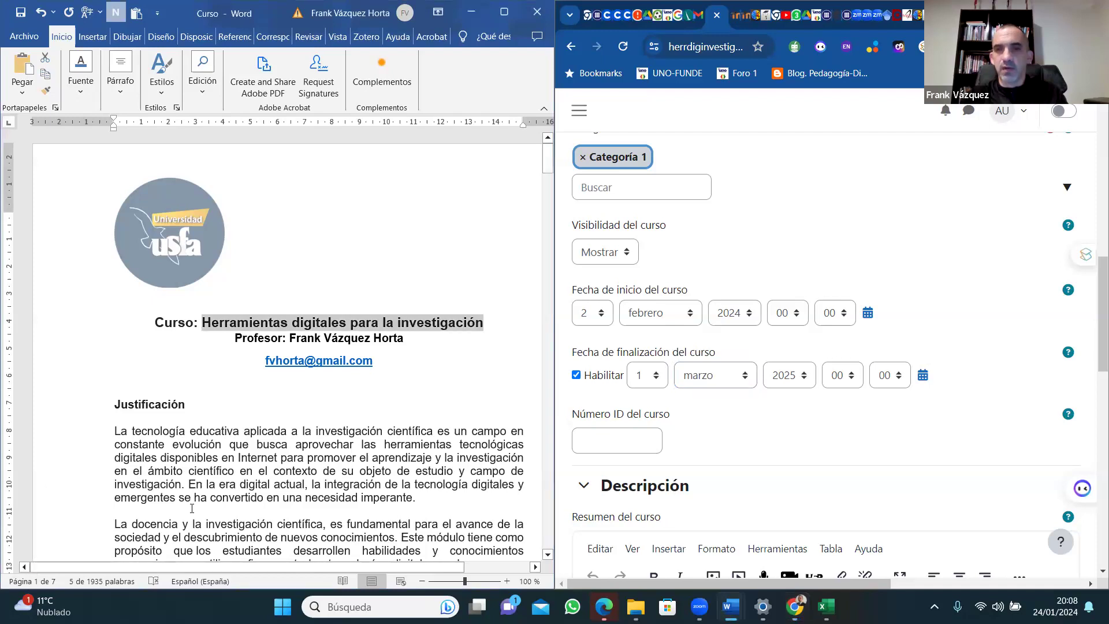
Set the start date's hour to 08 and the end date's hour to 23.
{"action": "left_click", "coordinate": [797, 317]}
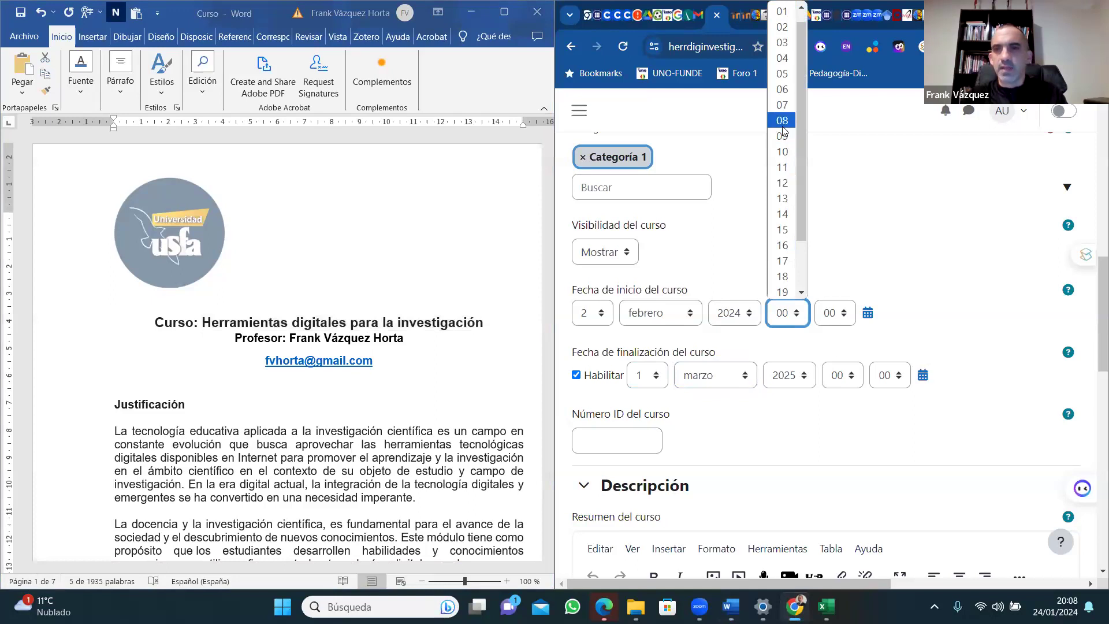
{"action": "left_click", "coordinate": [784, 122]}
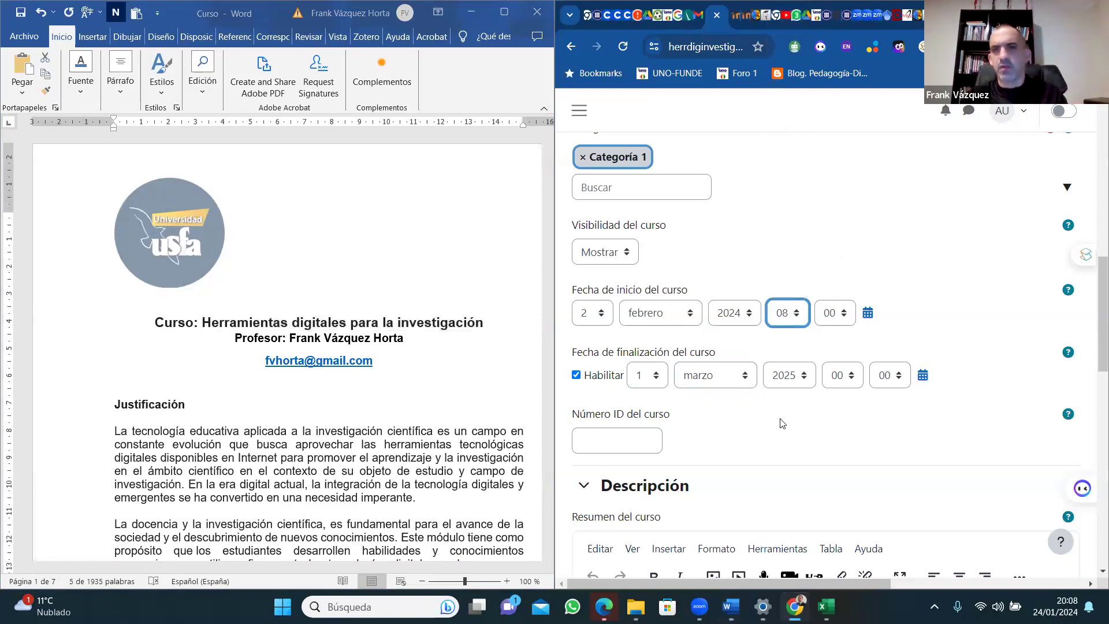
{"action": "left_click", "coordinate": [856, 384]}
{"action": "scroll", "coordinate": [845, 356], "scroll_direction": "down", "scroll_amount": 2}
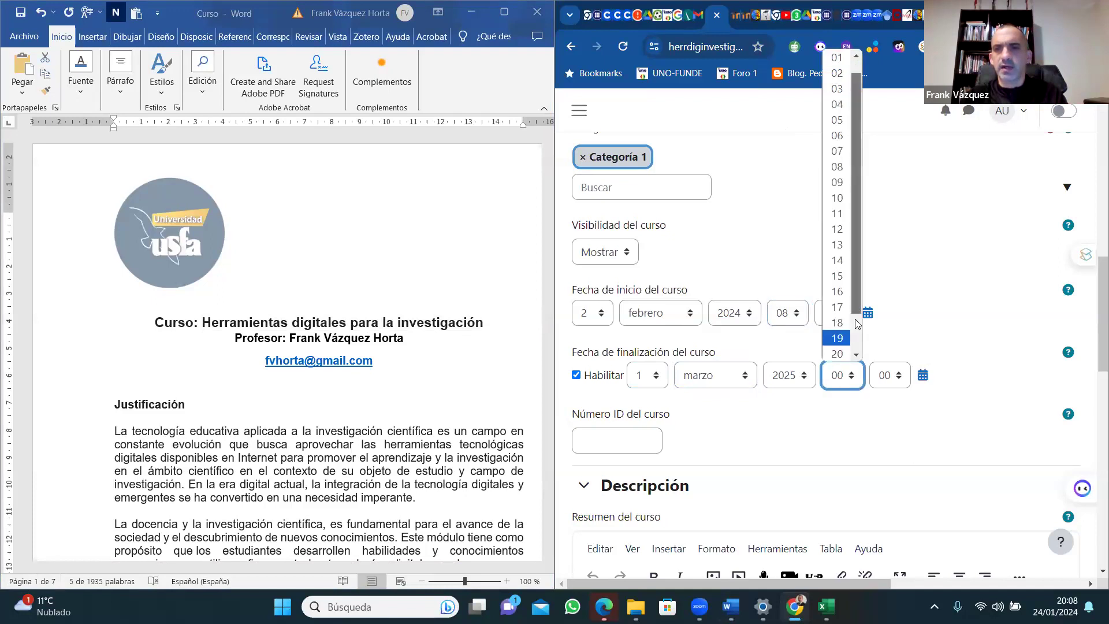
{"action": "left_click", "coordinate": [835, 356]}
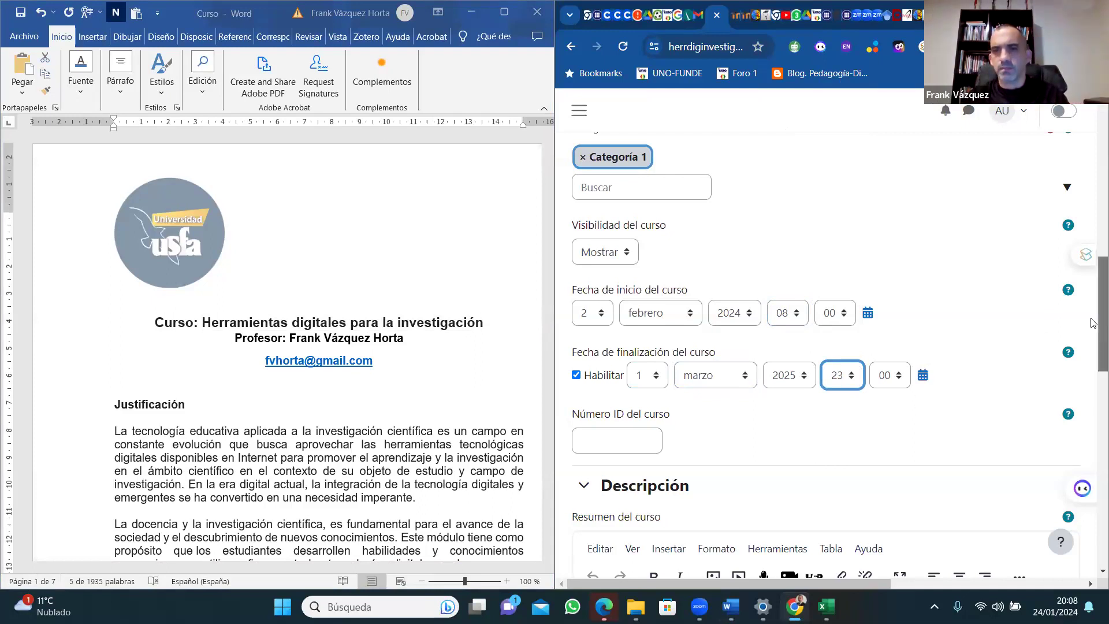
Leave the course summary empty and set the course format to Formato semanal.
{"action": "scroll", "coordinate": [1093, 378], "scroll_direction": "down", "scroll_amount": 3}
{"action": "scroll", "coordinate": [1092, 381], "scroll_direction": "down", "scroll_amount": 3}
{"action": "left_click", "coordinate": [824, 311]}
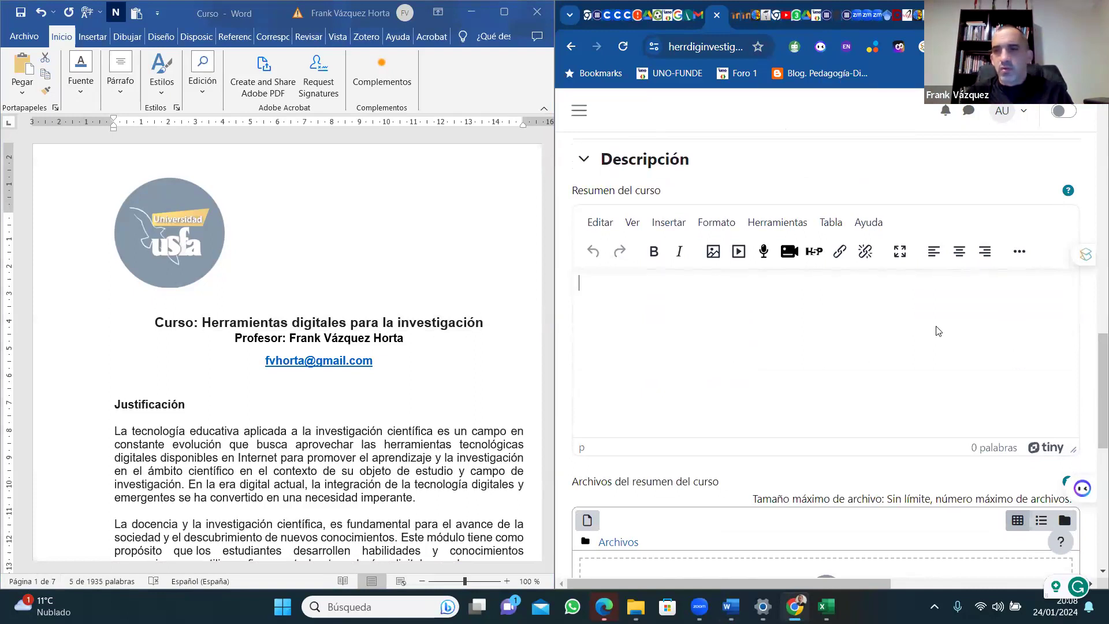
{"action": "scroll", "coordinate": [1092, 404], "scroll_direction": "down", "scroll_amount": 7}
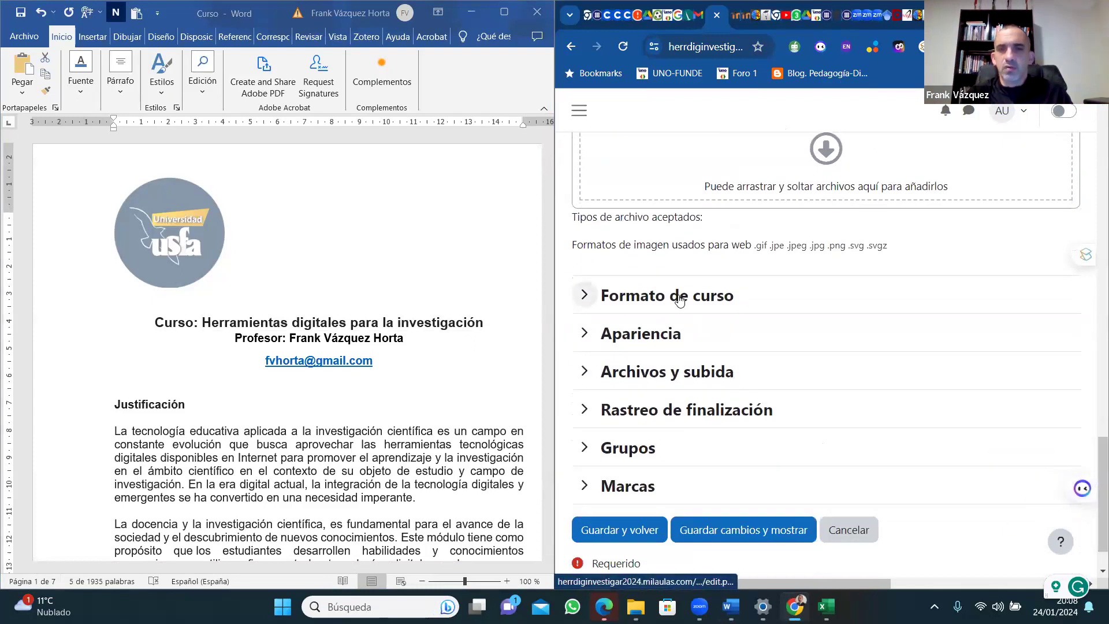
{"action": "left_click", "coordinate": [681, 297]}
{"action": "left_click", "coordinate": [711, 354]}
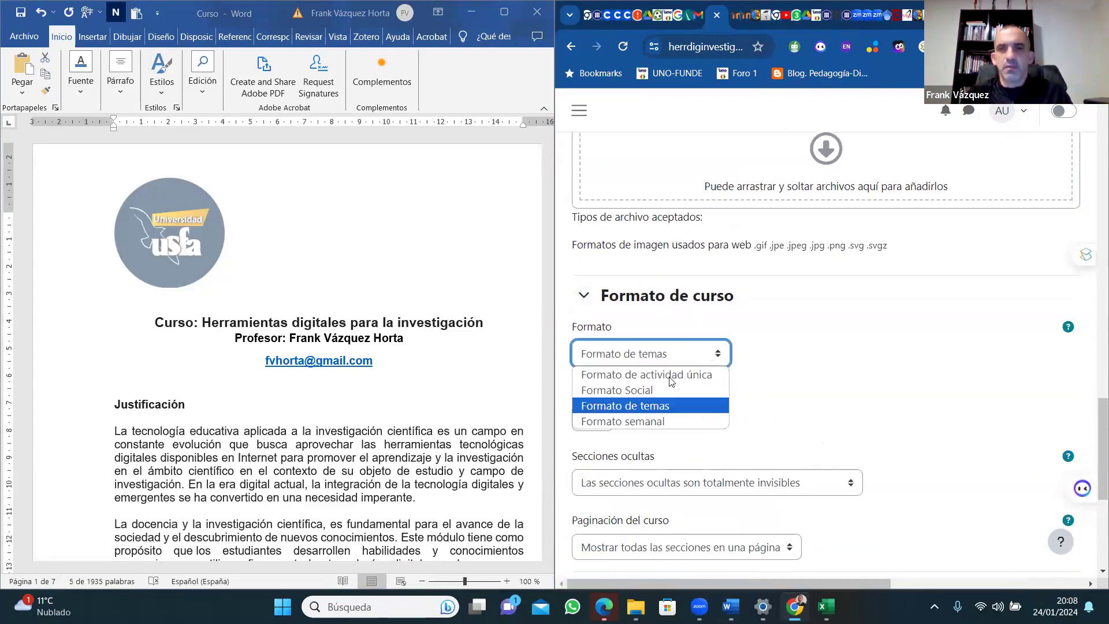
{"action": "left_click", "coordinate": [644, 421]}
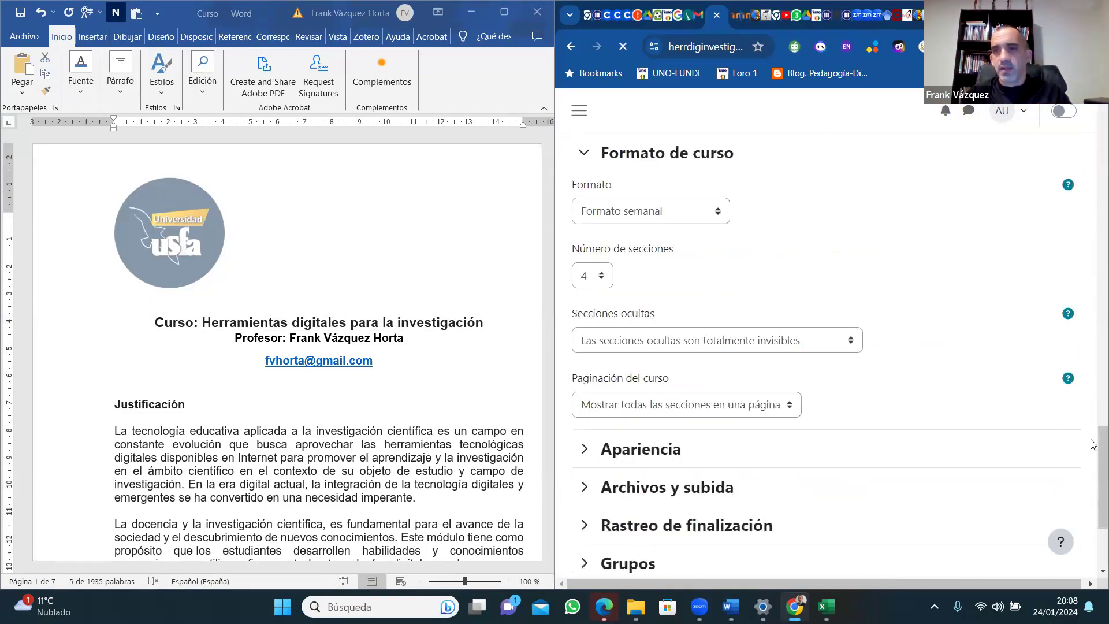
Check the remaining course format settings, then save the new course and return to the course list.
{"action": "scroll", "coordinate": [1092, 462], "scroll_direction": "down", "scroll_amount": 2}
{"action": "scroll", "coordinate": [1094, 501], "scroll_direction": "down", "scroll_amount": 1}
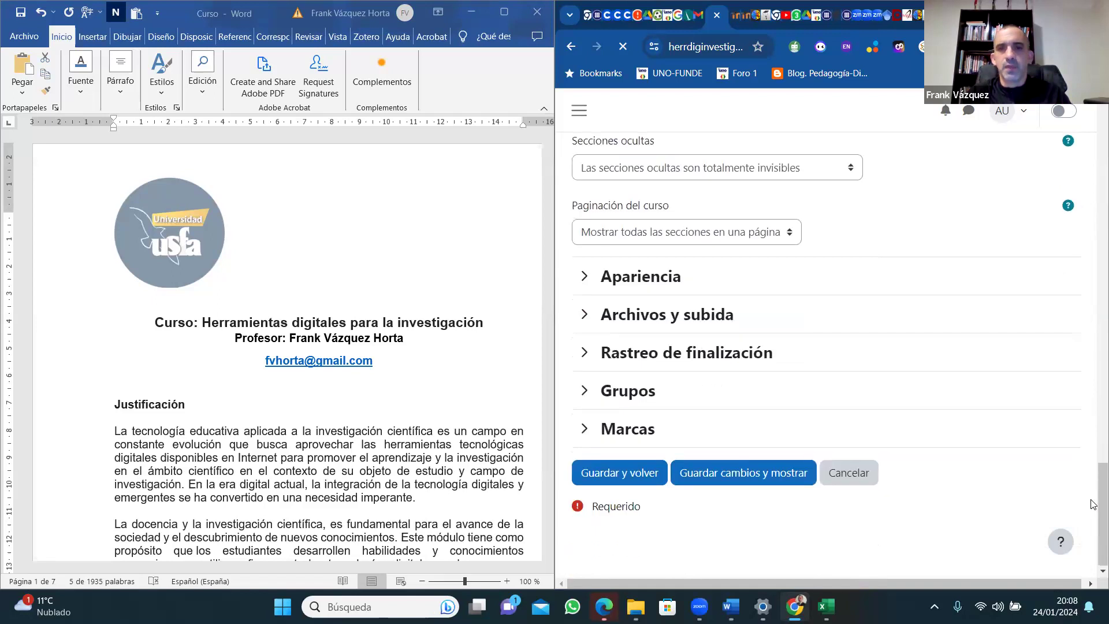
{"action": "scroll", "coordinate": [694, 474], "scroll_direction": "up", "scroll_amount": 3}
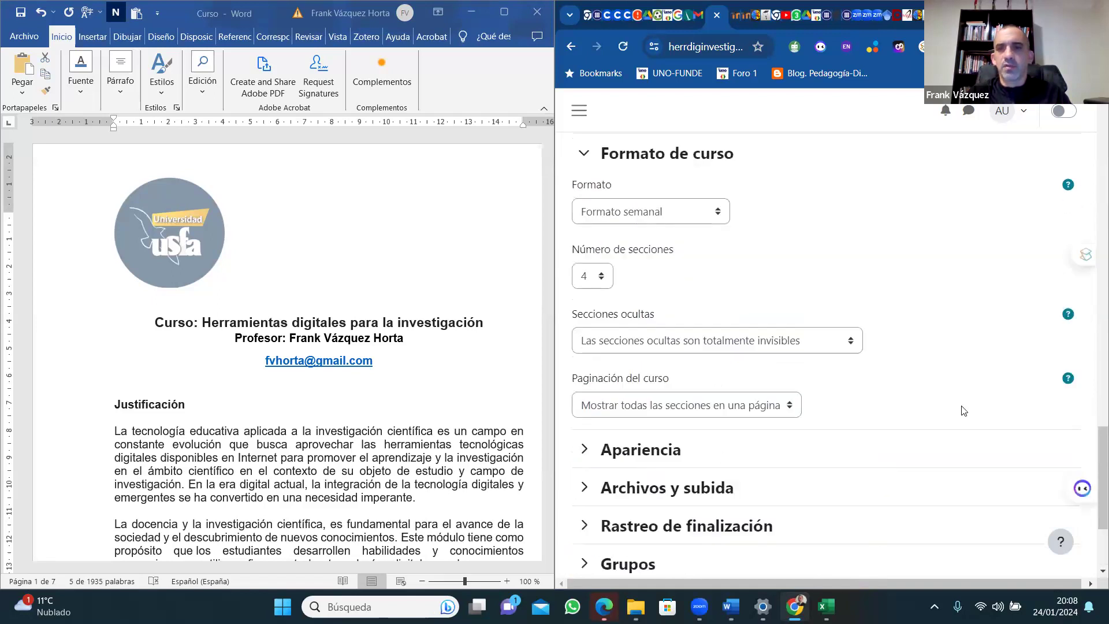
{"action": "scroll", "coordinate": [1093, 520], "scroll_direction": "down", "scroll_amount": 3}
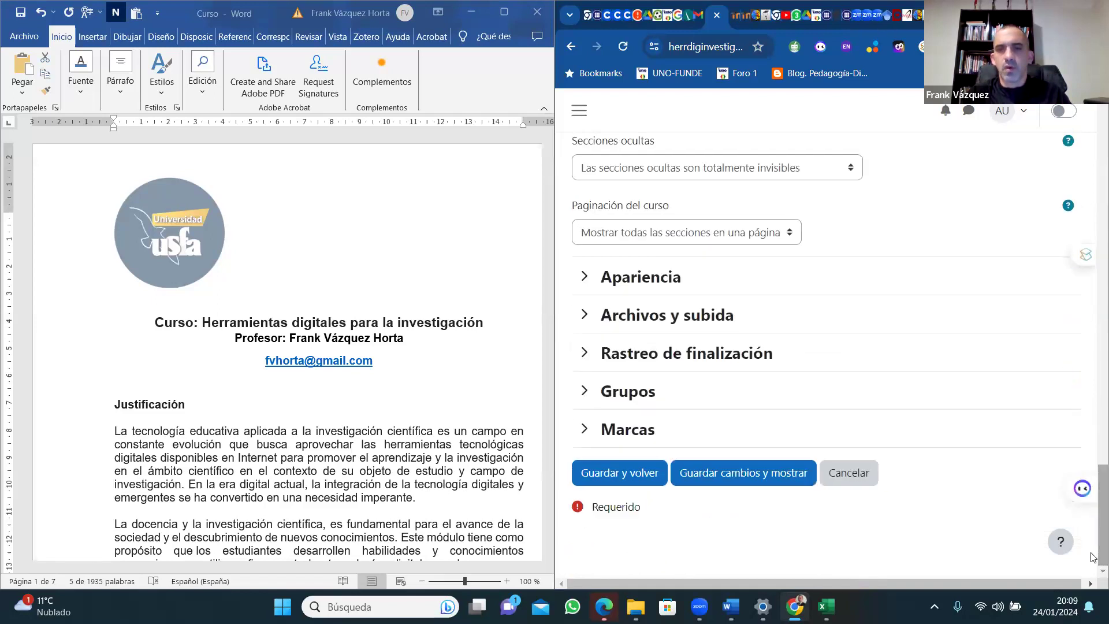
{"action": "left_click", "coordinate": [638, 471]}
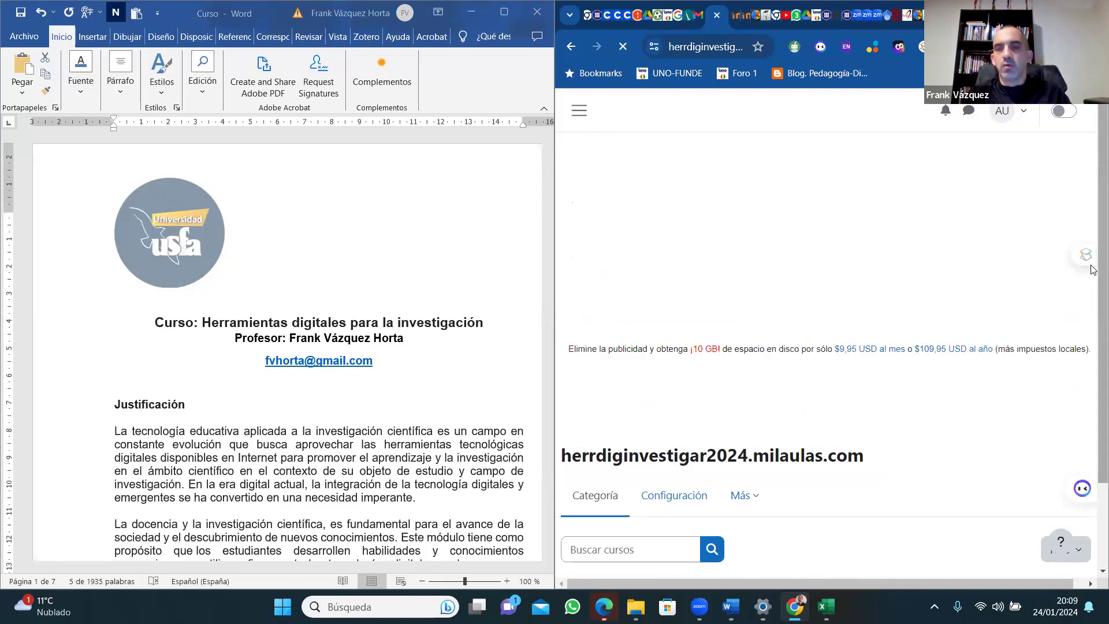
{"action": "scroll", "coordinate": [1094, 268], "scroll_direction": "down", "scroll_amount": 2}
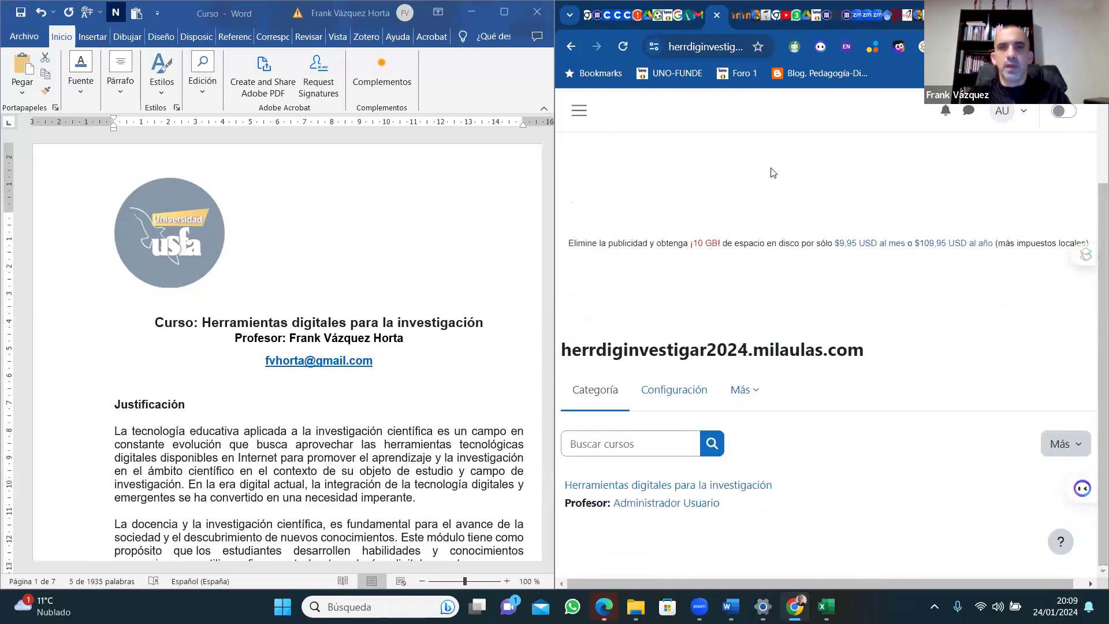
Open "Herramientas digitales para la investigación" from Cursos disponibles on the site's home page and exit the editing tour.
{"action": "left_click", "coordinate": [581, 120]}
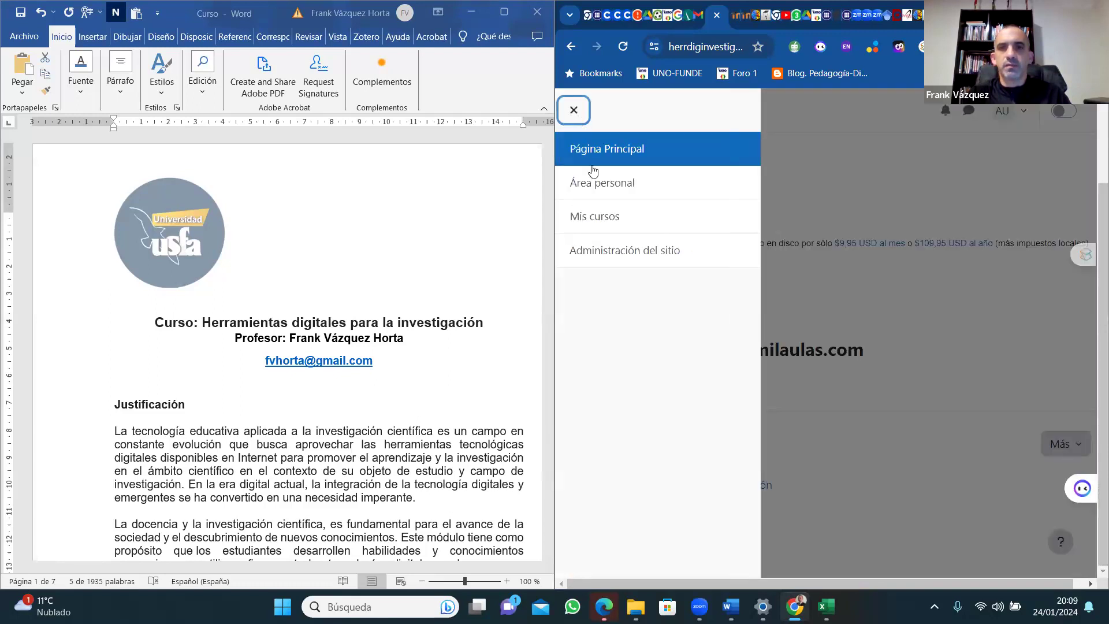
{"action": "left_click", "coordinate": [595, 155]}
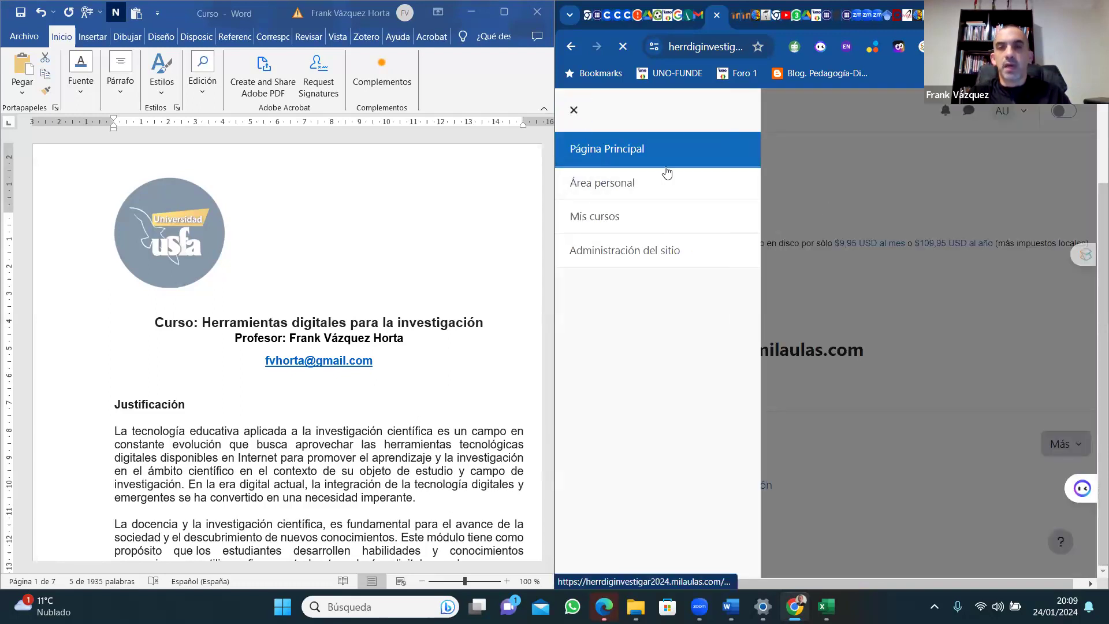
{"action": "scroll", "coordinate": [1092, 226], "scroll_direction": "down", "scroll_amount": 15}
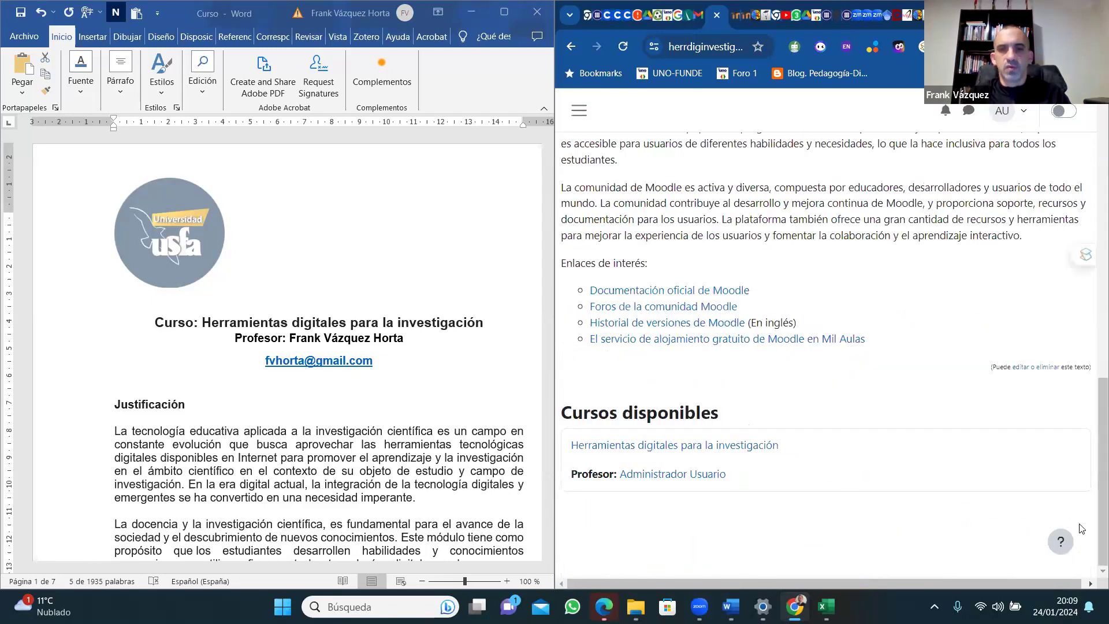
{"action": "left_click", "coordinate": [701, 449]}
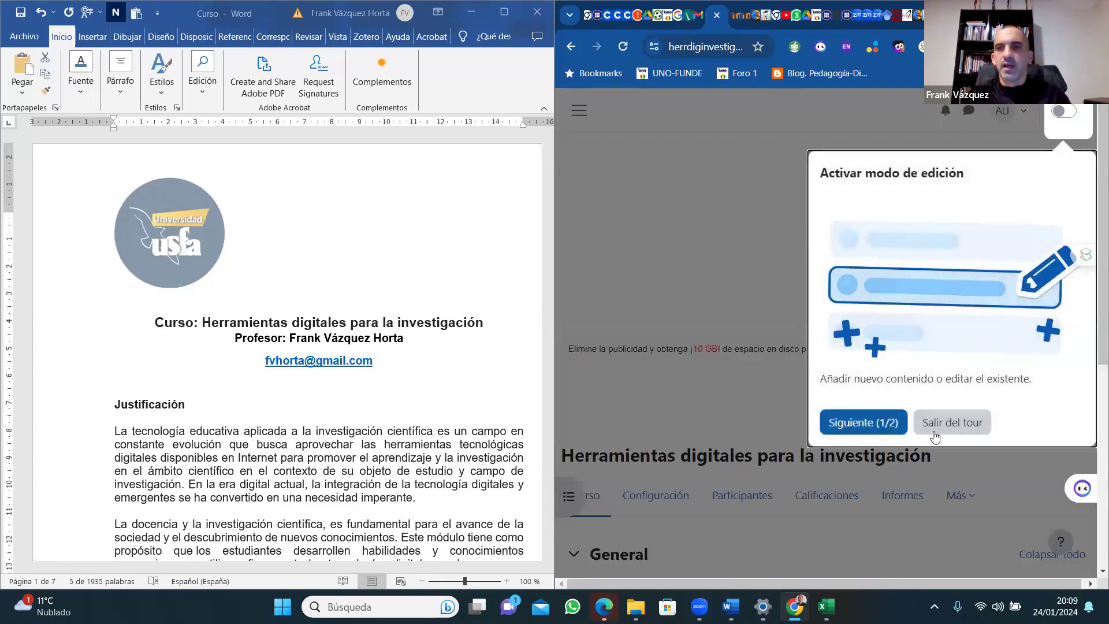
{"action": "left_click", "coordinate": [937, 425]}
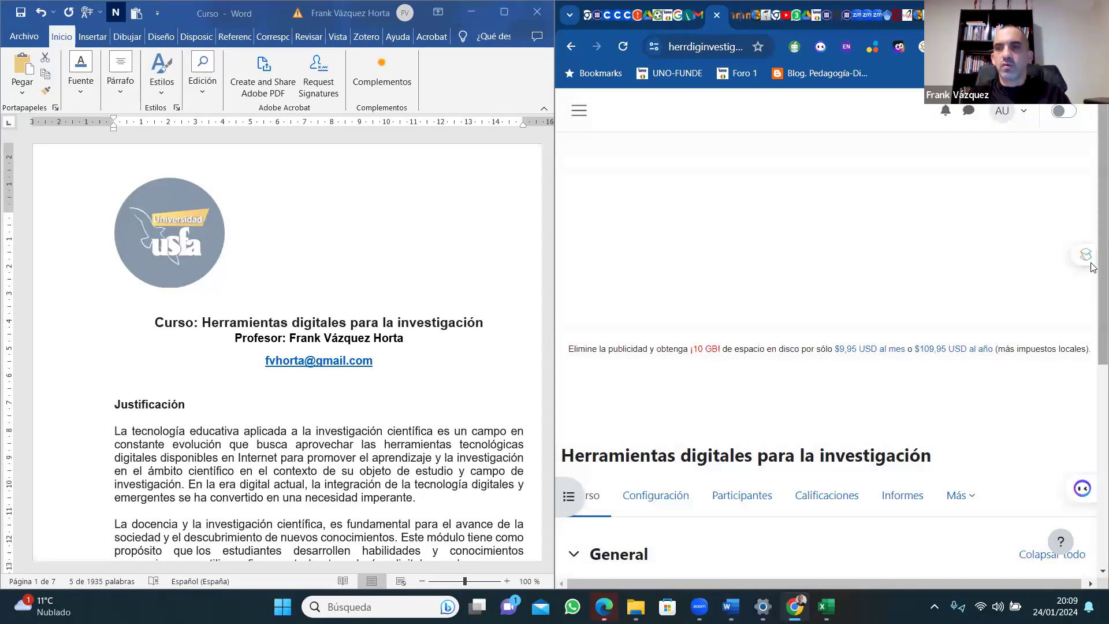
Turn on edit mode for the course and look over its weekly sections.
{"action": "scroll", "coordinate": [1092, 266], "scroll_direction": "down", "scroll_amount": 6}
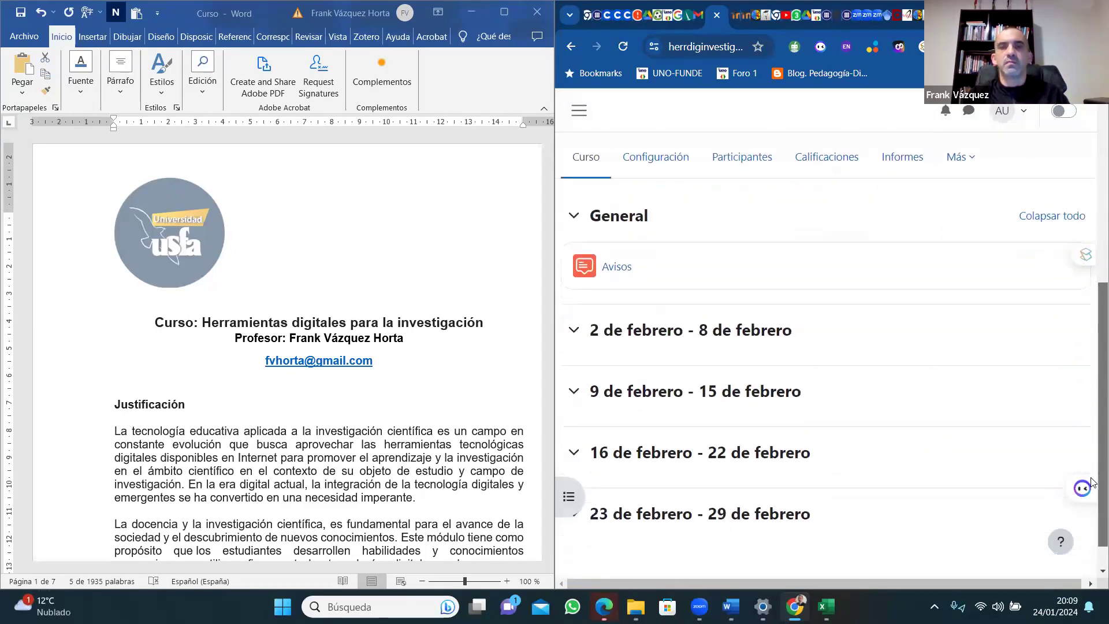
{"action": "scroll", "coordinate": [1092, 483], "scroll_direction": "down", "scroll_amount": 1}
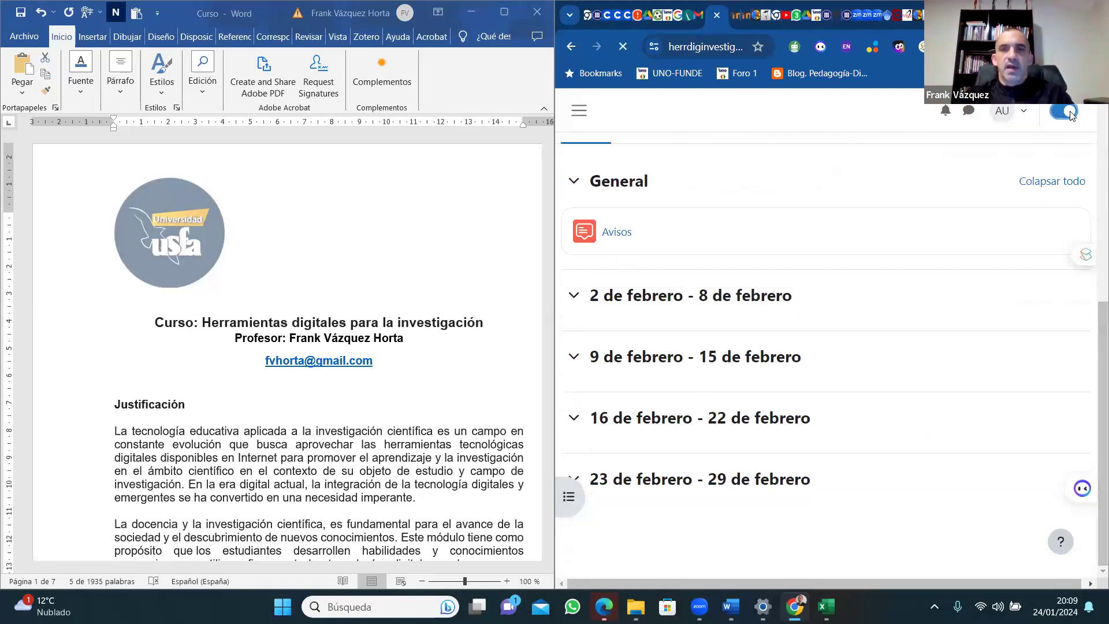
{"action": "left_click_drag", "start_coordinate": [1093, 273], "coordinate": [1094, 415]}
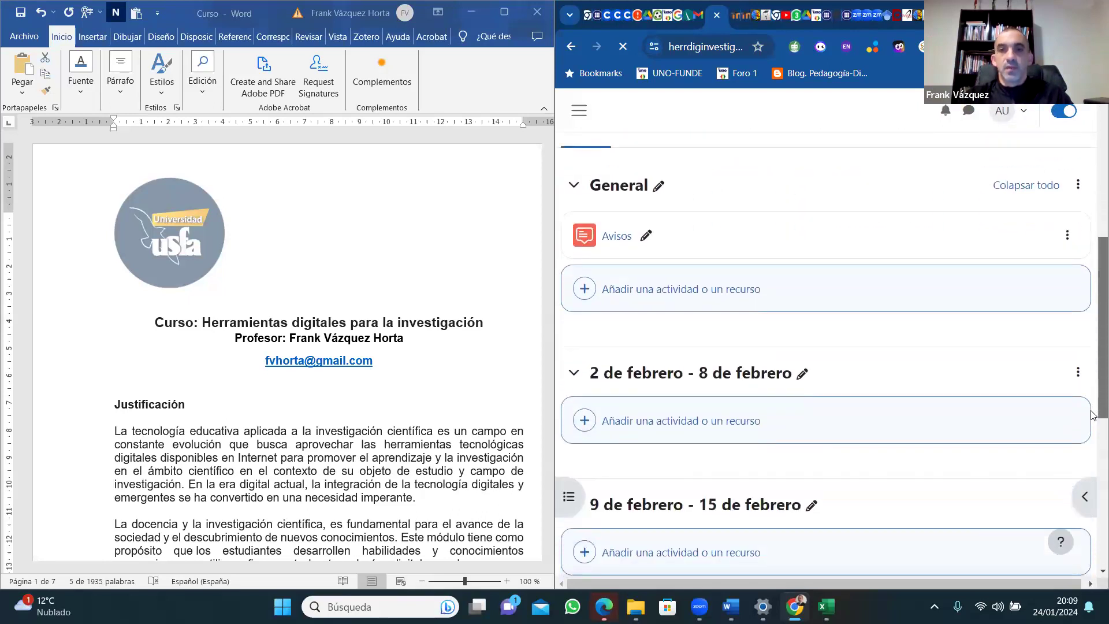
{"action": "scroll", "coordinate": [1094, 415], "scroll_direction": "down", "scroll_amount": 2}
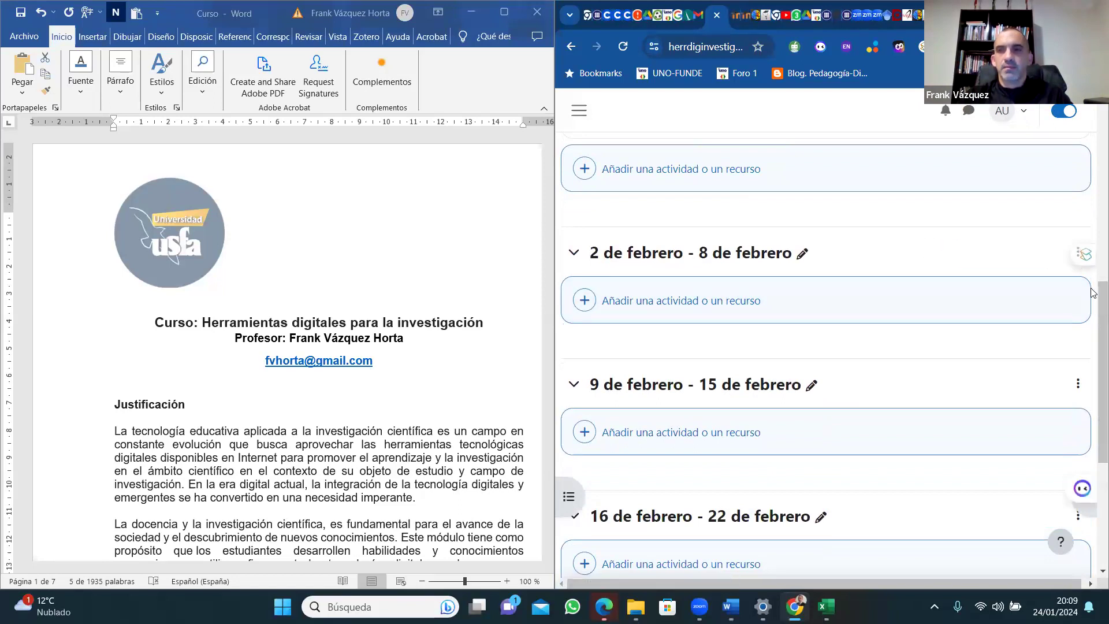
{"action": "left_click", "coordinate": [1075, 256]}
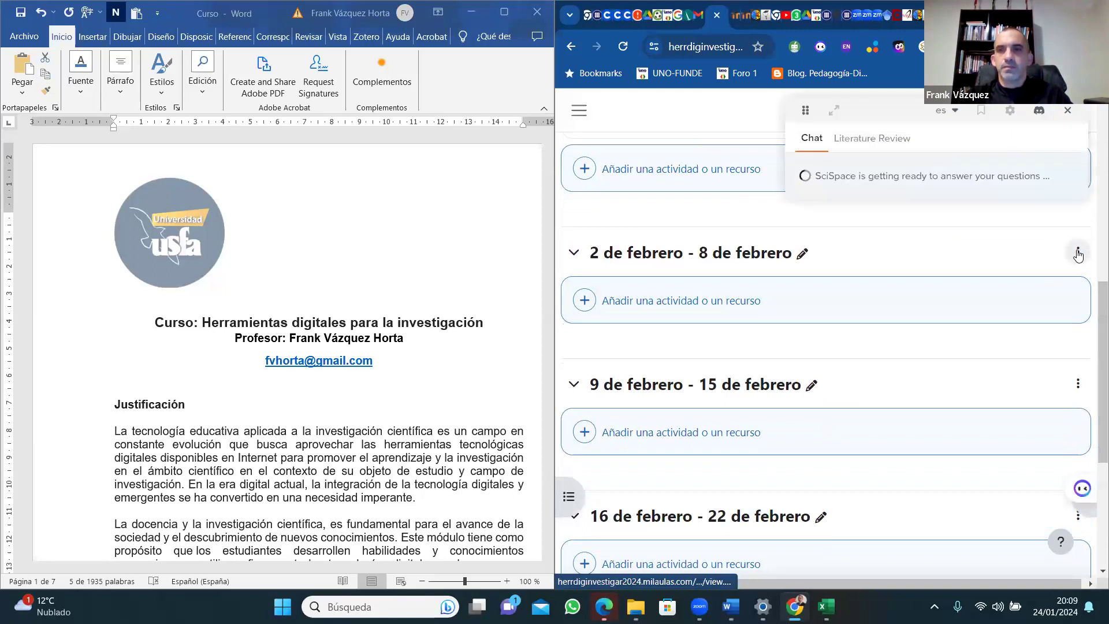
{"action": "left_click", "coordinate": [1068, 110]}
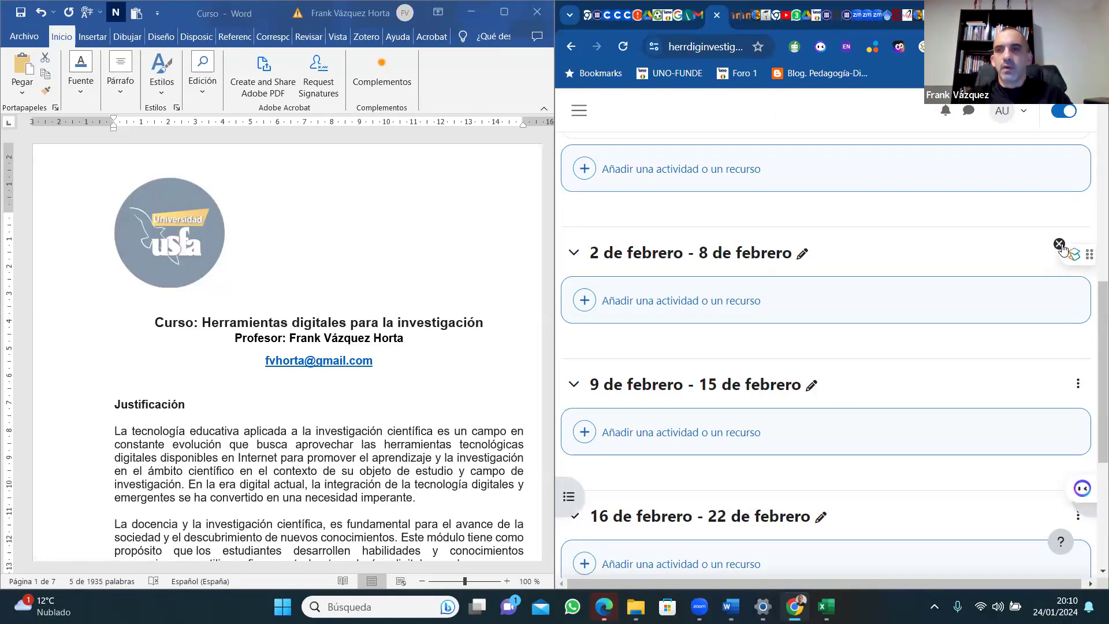
{"action": "left_click", "coordinate": [1033, 231]}
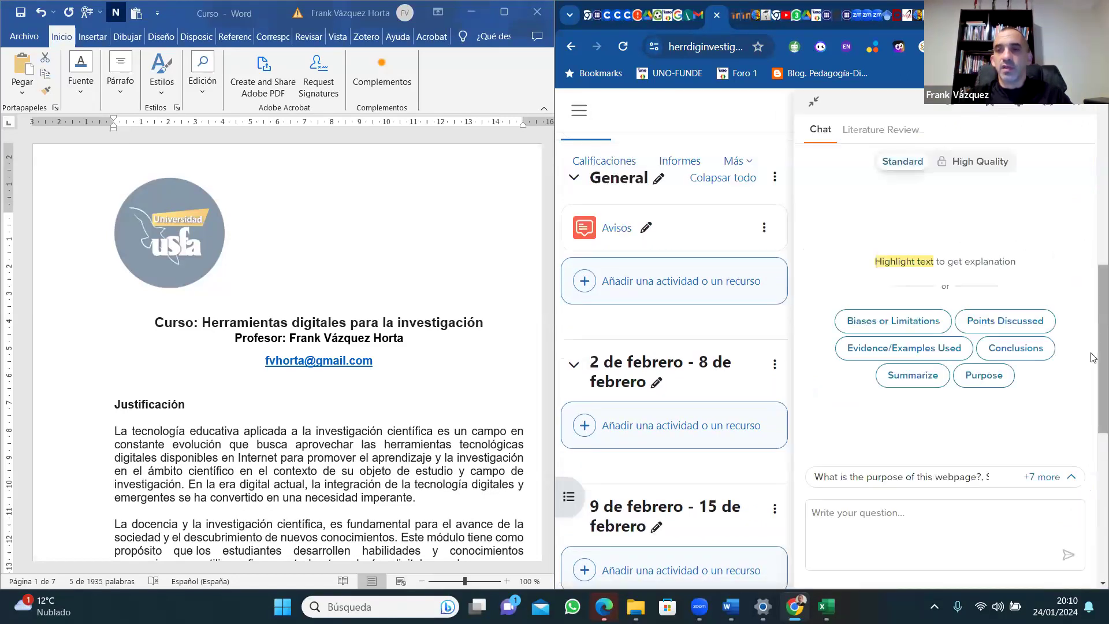
{"action": "left_click", "coordinate": [1084, 108]}
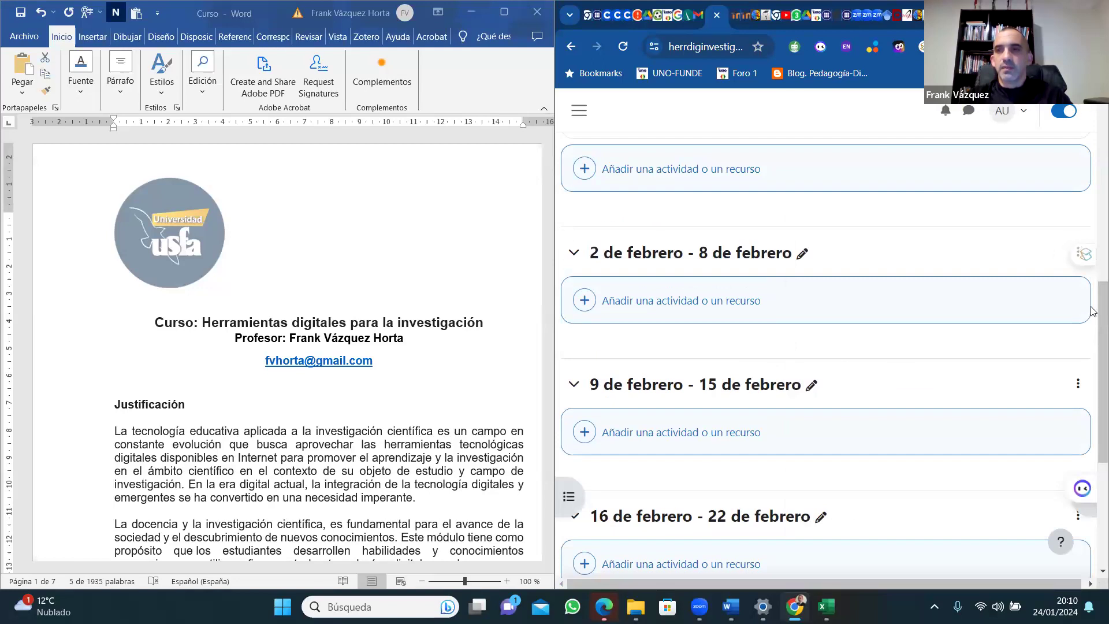
Open the settings of the week "2 de febrero - 8 de febrero" for editing.
{"action": "scroll", "coordinate": [1092, 247], "scroll_direction": "up", "scroll_amount": 2}
{"action": "scroll", "coordinate": [1093, 247], "scroll_direction": "down", "scroll_amount": 1}
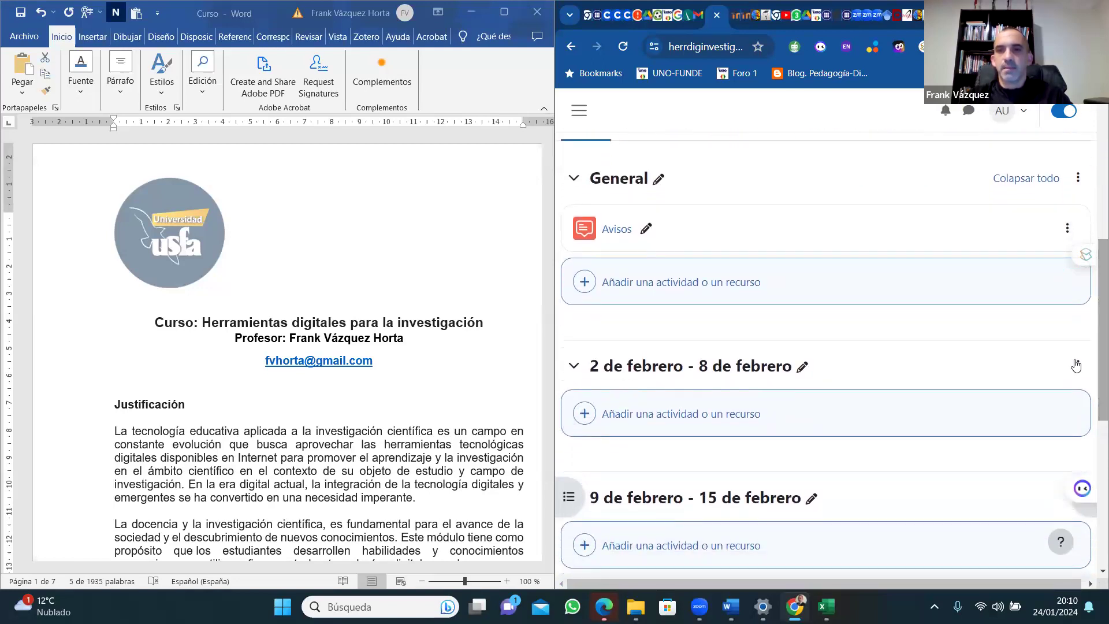
{"action": "left_click", "coordinate": [1077, 366]}
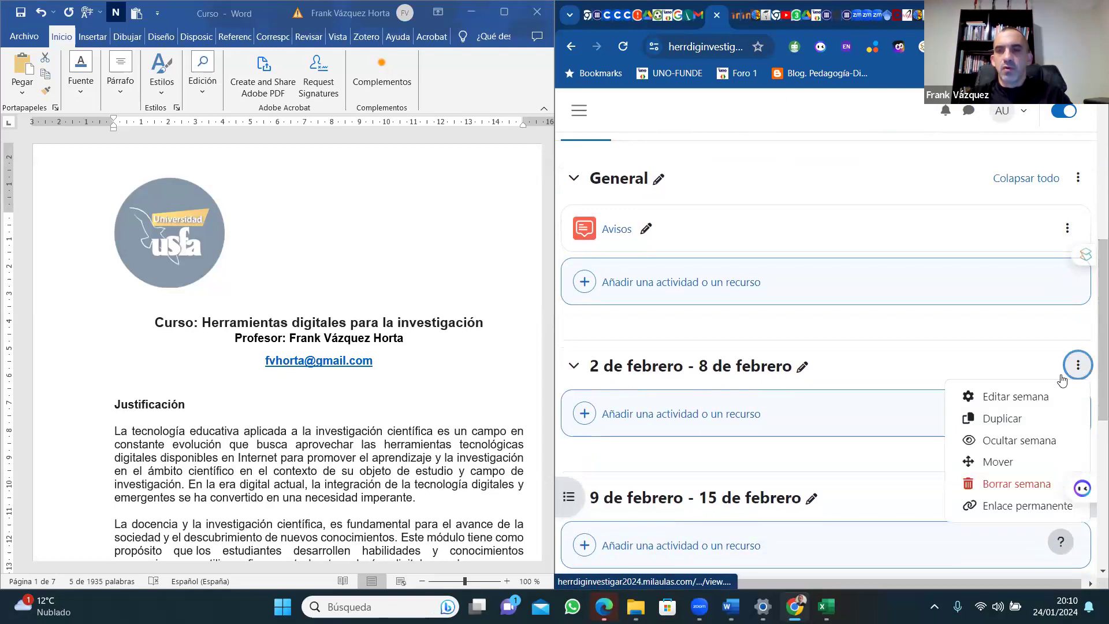
{"action": "left_click", "coordinate": [1019, 399]}
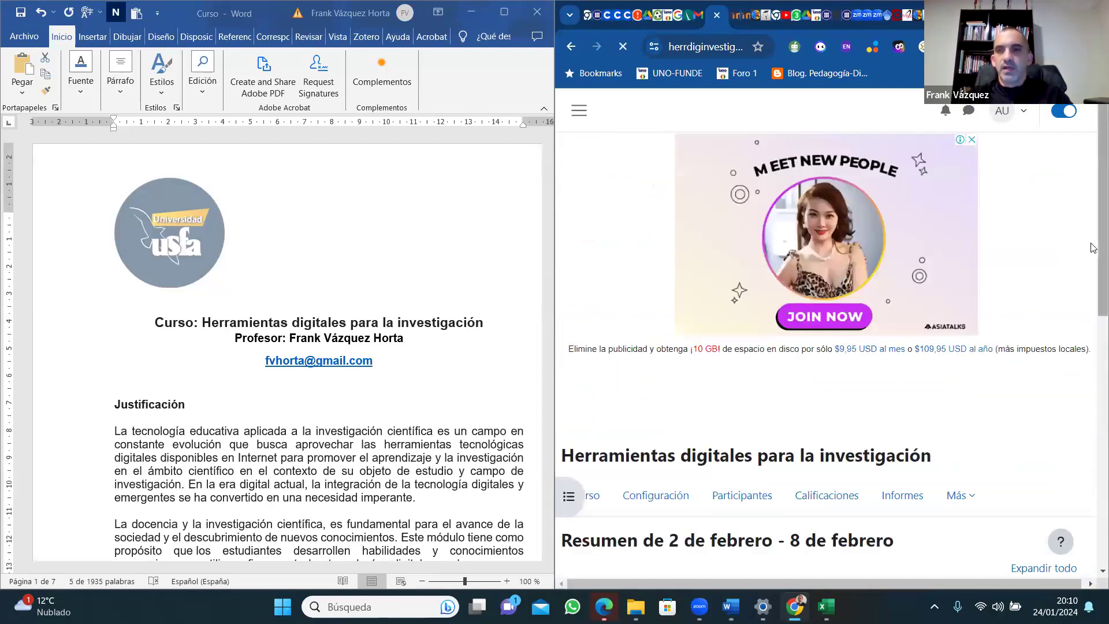
{"action": "scroll", "coordinate": [1093, 347], "scroll_direction": "down", "scroll_amount": 4}
{"action": "left_click_drag", "start_coordinate": [1093, 412], "coordinate": [1094, 434]}
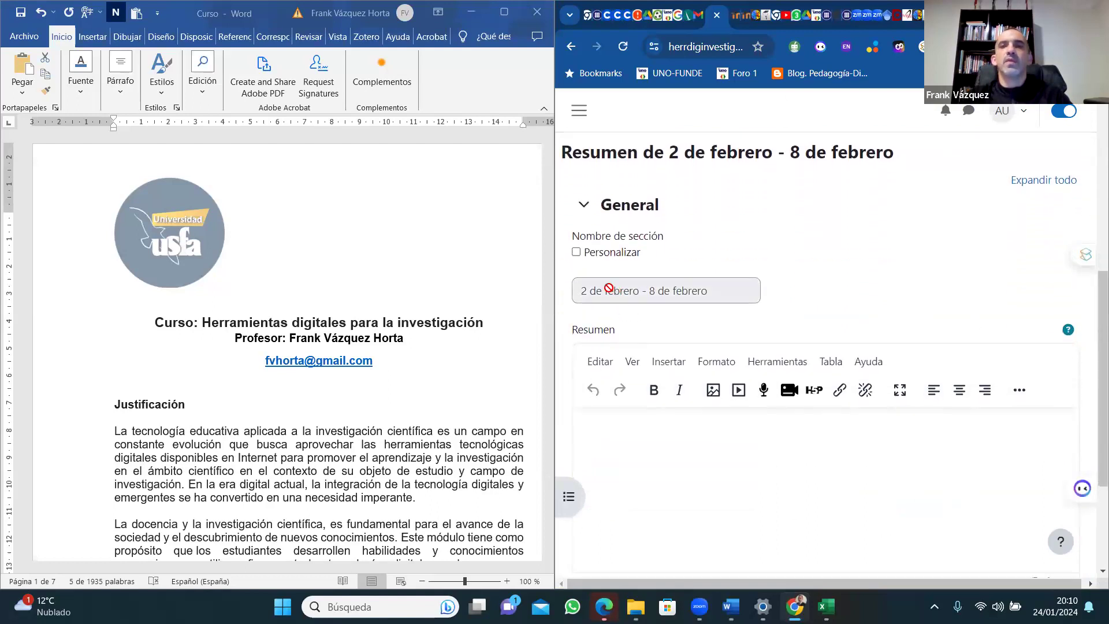
Give the section the custom name "Orientaciones generales del curso" and save the changes.
{"action": "left_click", "coordinate": [576, 252]}
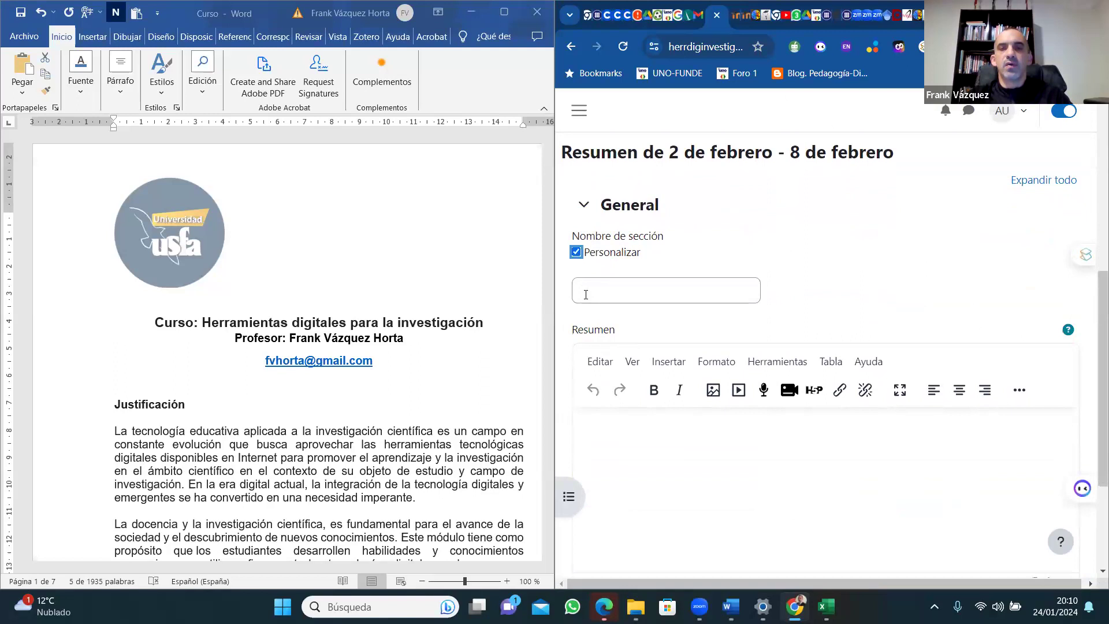
{"action": "left_click", "coordinate": [586, 295]}
{"action": "type", "text": "grientaciones ge"}
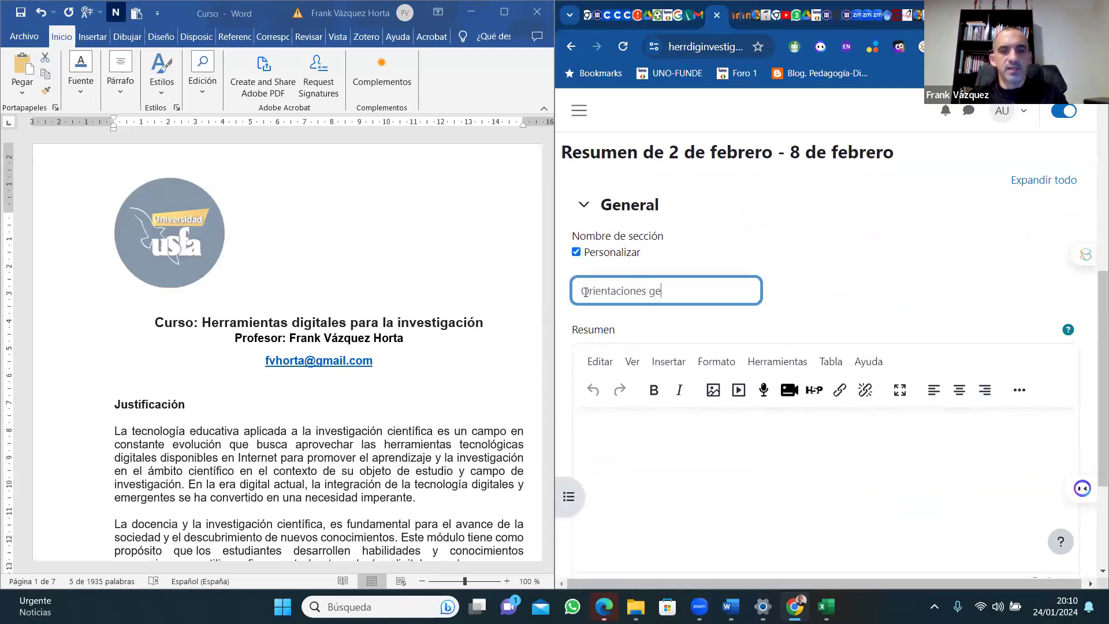
{"action": "type", "text": "nerales del "}
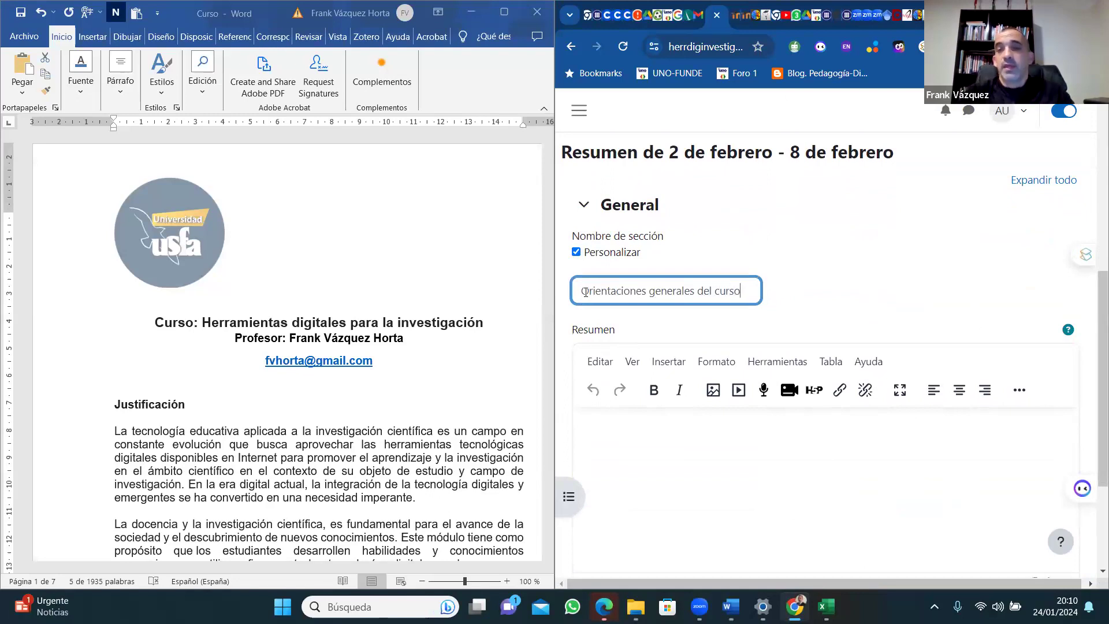
{"action": "type", "text": "curso"}
{"action": "scroll", "coordinate": [1092, 476], "scroll_direction": "down", "scroll_amount": 3}
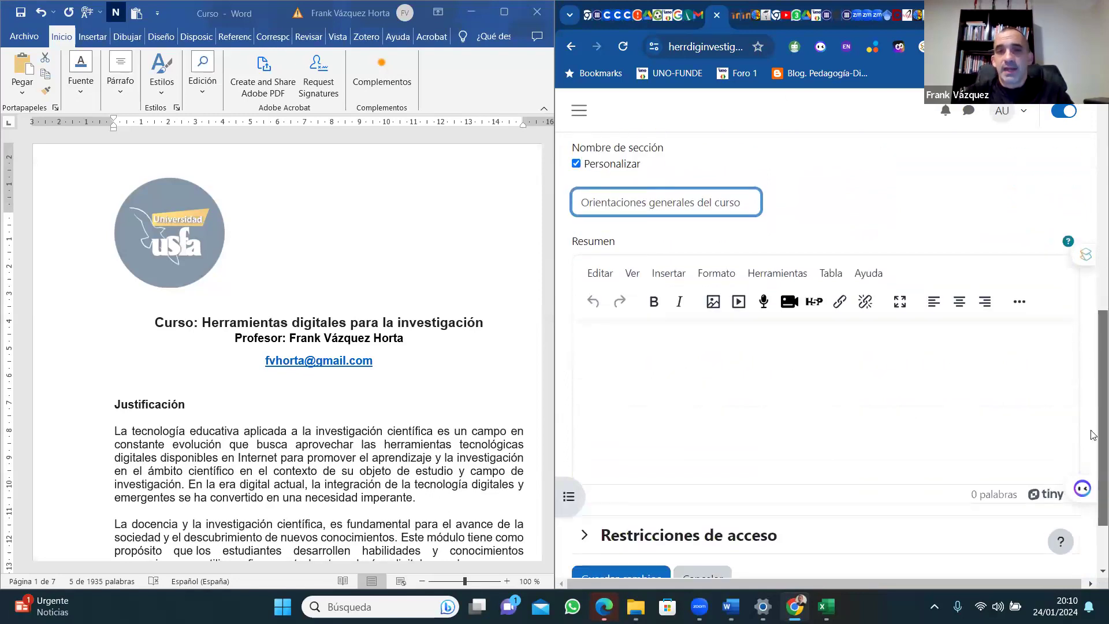
{"action": "left_click", "coordinate": [618, 493]}
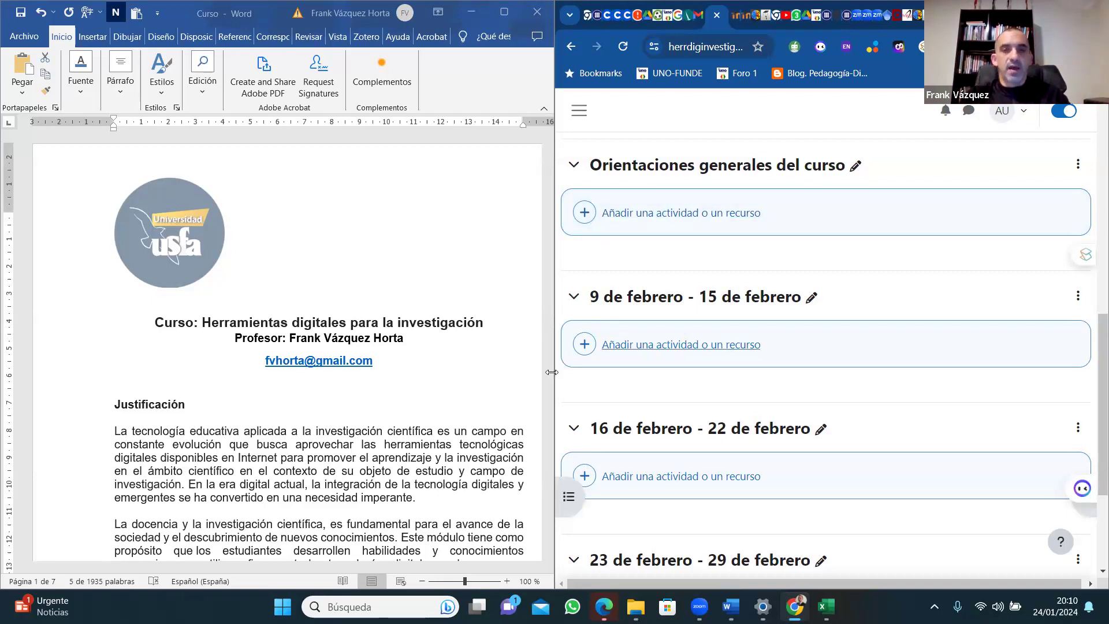
Switch to the Word course document and review its Justificación section.
{"action": "key", "text": "alt+Tab"}
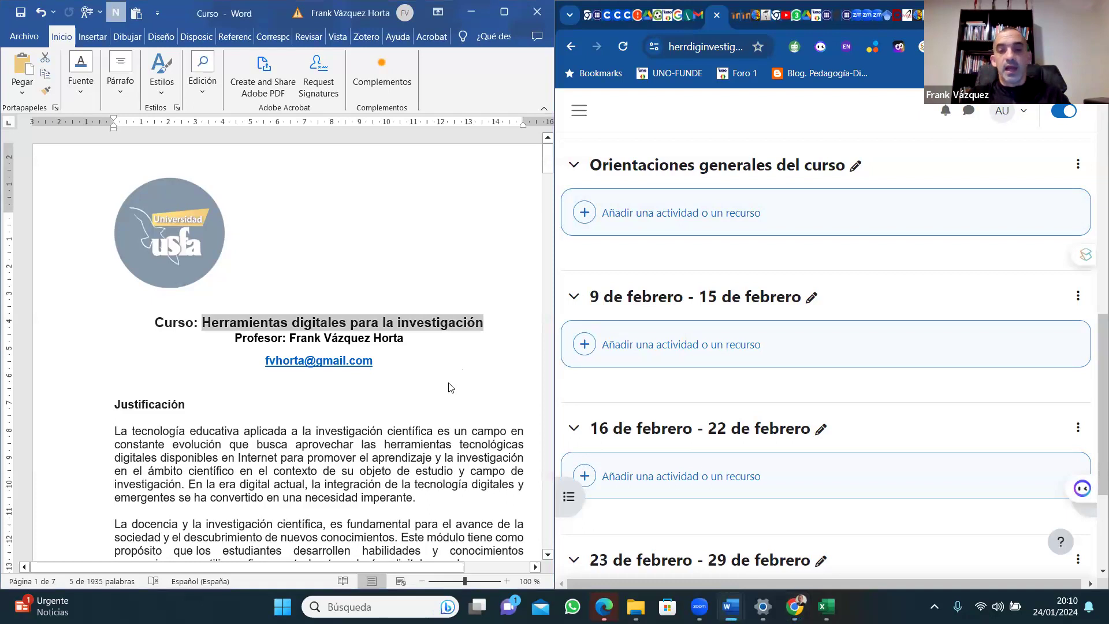
{"action": "left_click", "coordinate": [450, 384]}
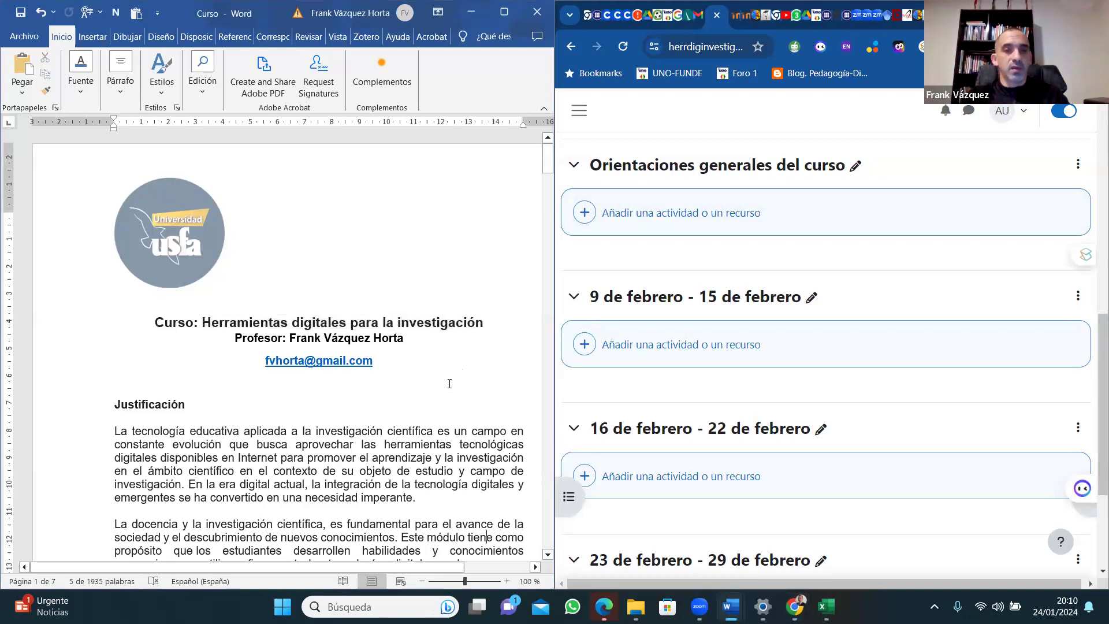
{"action": "scroll", "coordinate": [449, 384], "scroll_direction": "down", "scroll_amount": 3}
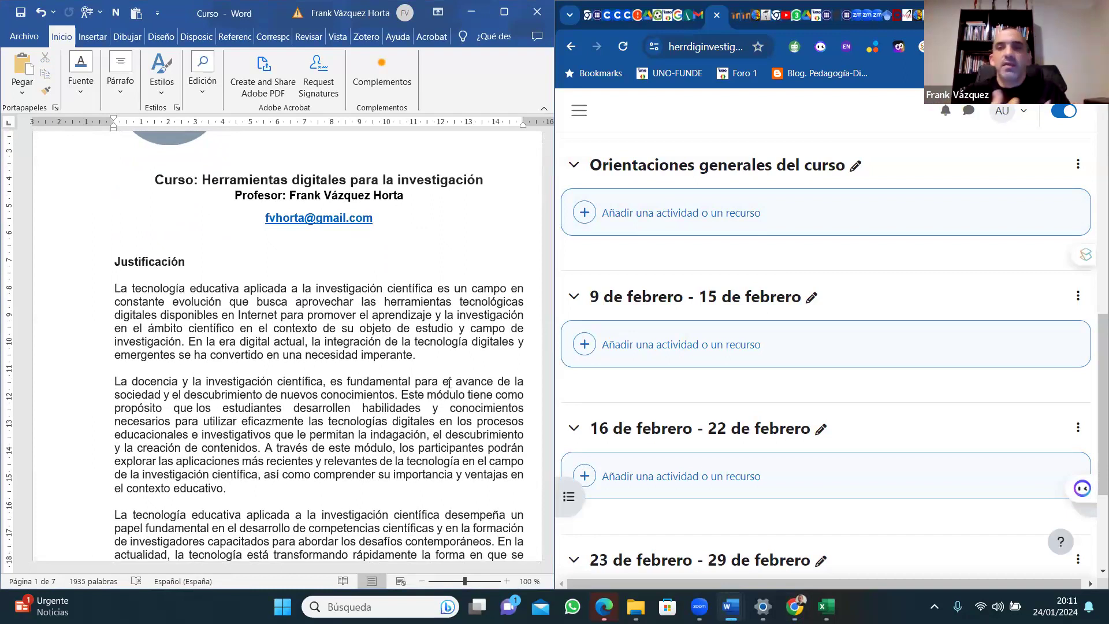
Start adding a Libro resource to the section "Orientaciones generales del curso" and dismiss the advertisement.
{"action": "left_click", "coordinate": [667, 221]}
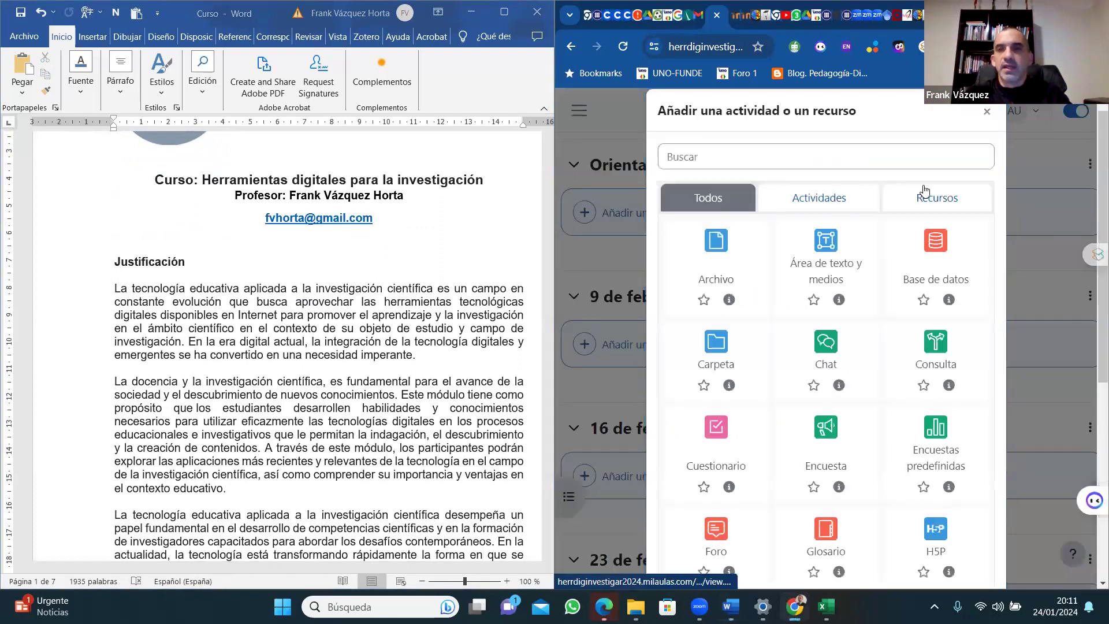
{"action": "left_click", "coordinate": [922, 197]}
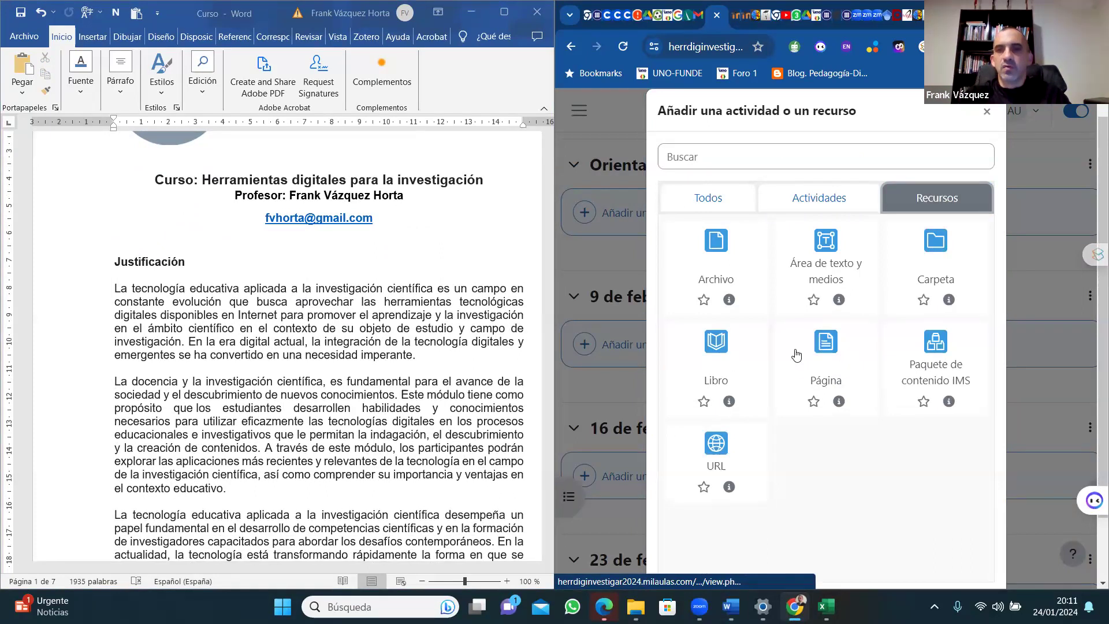
{"action": "left_click", "coordinate": [712, 349]}
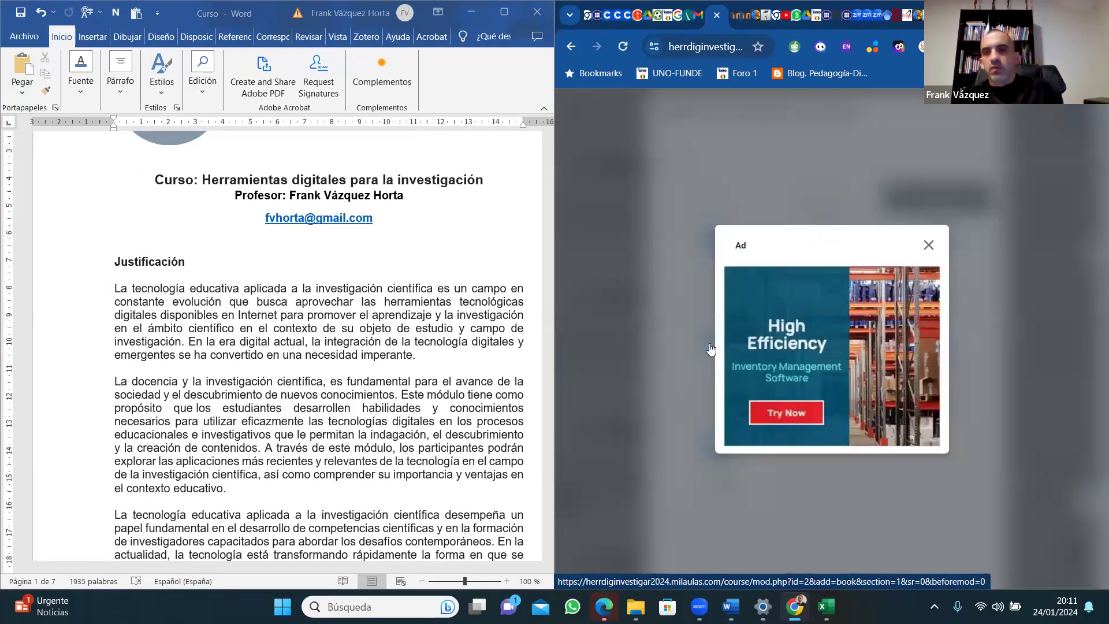
{"action": "left_click", "coordinate": [929, 247]}
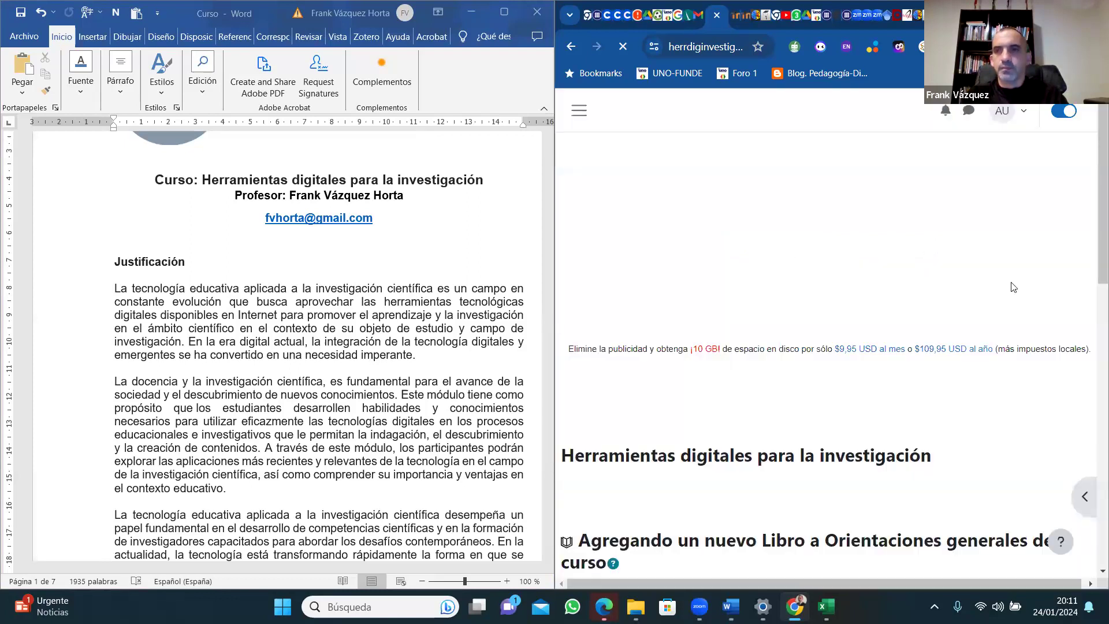
Name the new book "Programa del curso", save it and return to the course.
{"action": "scroll", "coordinate": [1091, 336], "scroll_direction": "down", "scroll_amount": 1}
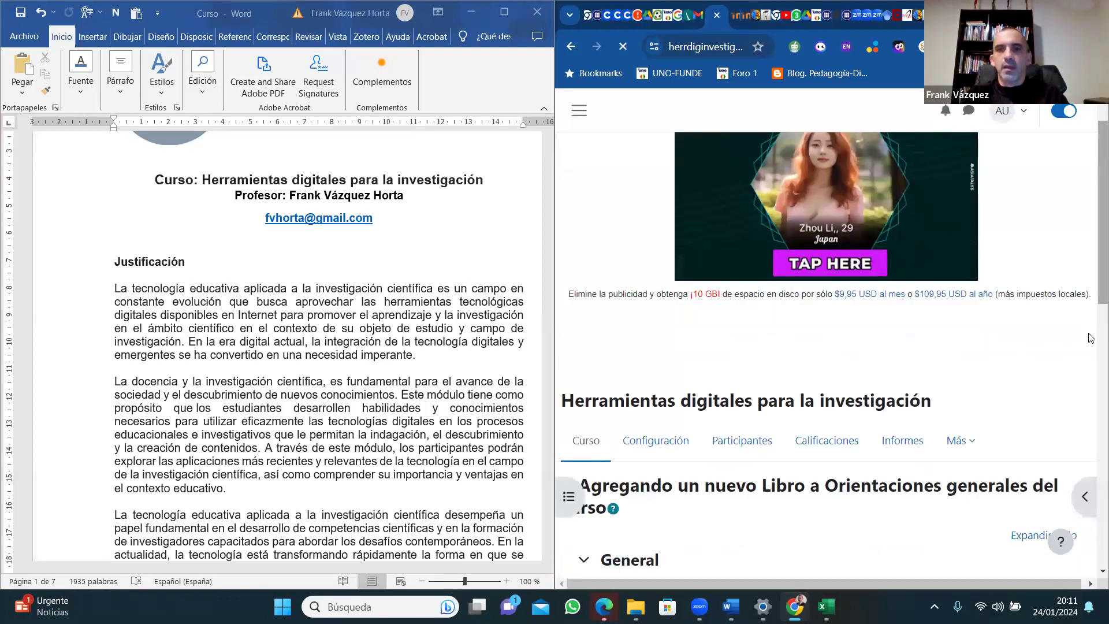
{"action": "scroll", "coordinate": [1094, 329], "scroll_direction": "down", "scroll_amount": 4}
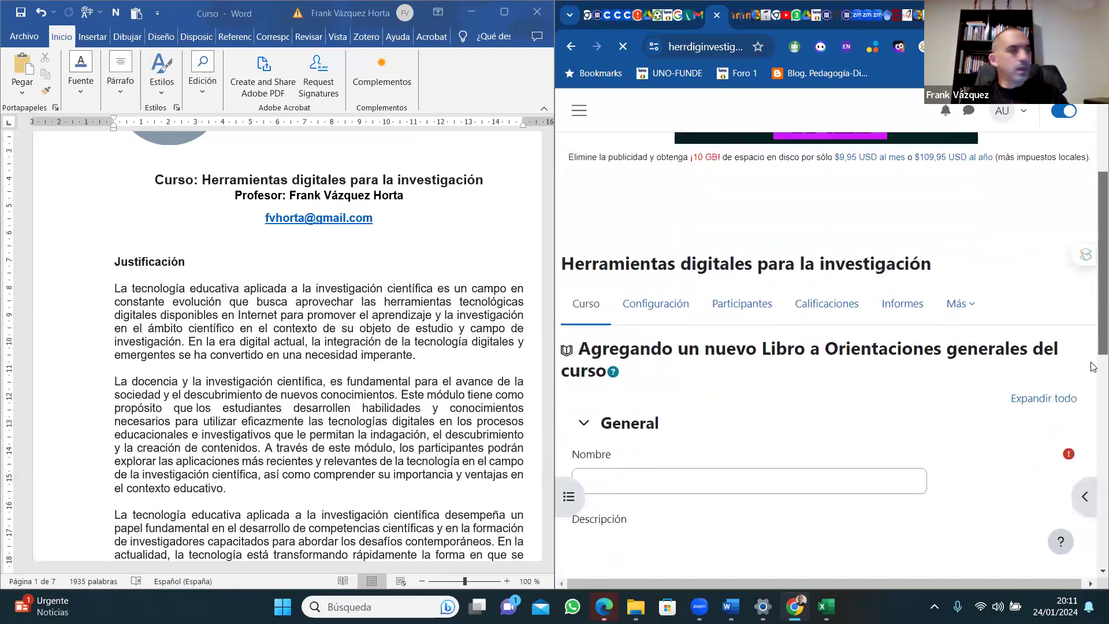
{"action": "scroll", "coordinate": [1094, 394], "scroll_direction": "down", "scroll_amount": 3}
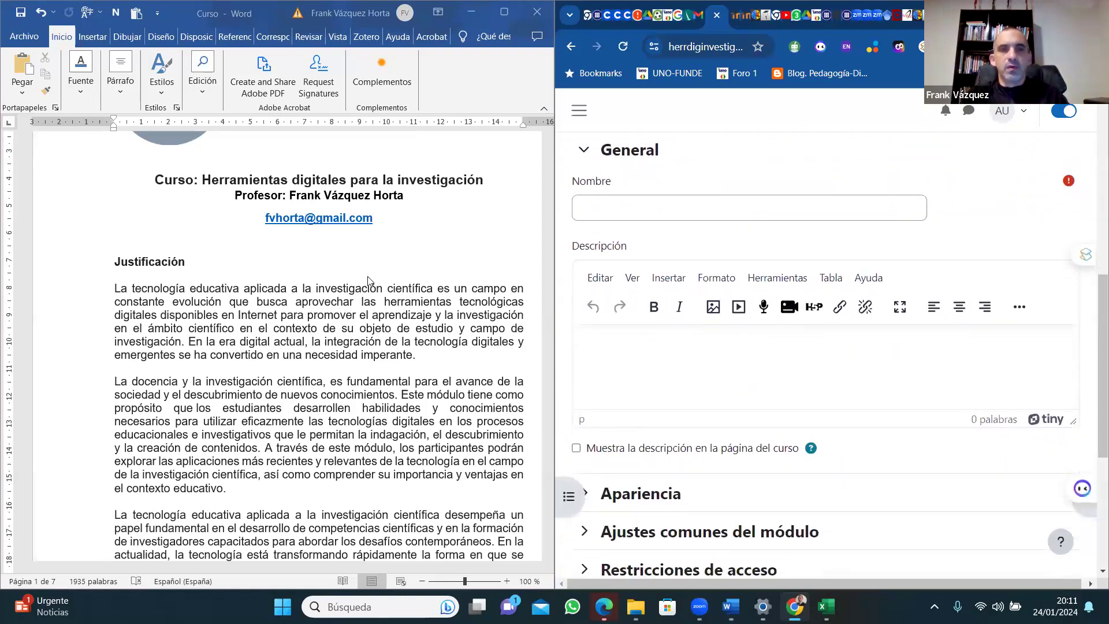
{"action": "left_click", "coordinate": [603, 213]}
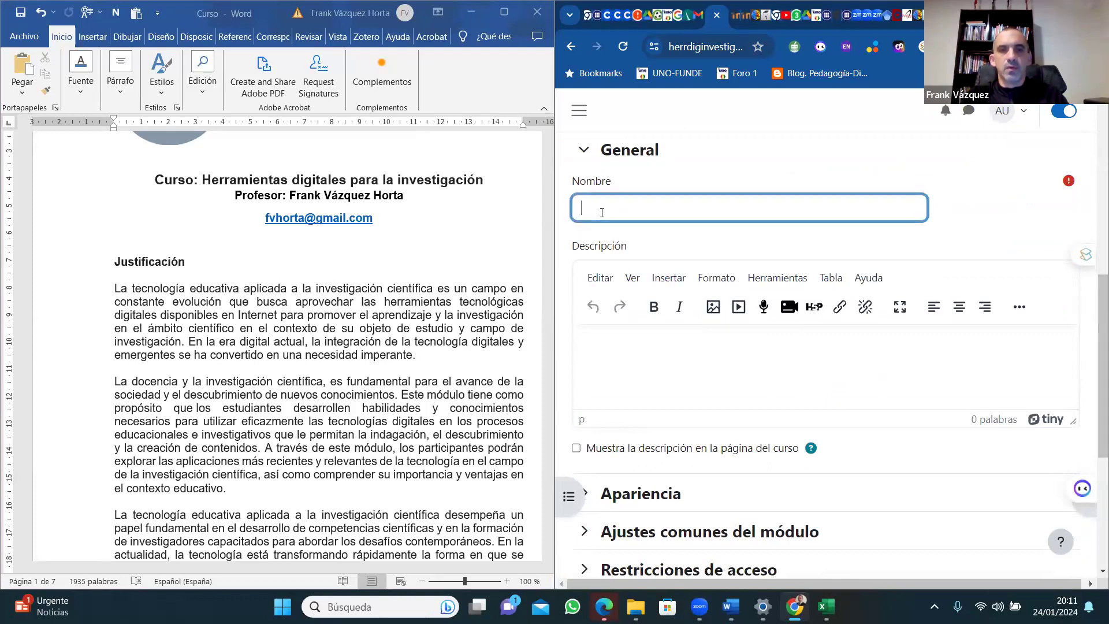
{"action": "type", "text": "Programa del curso"}
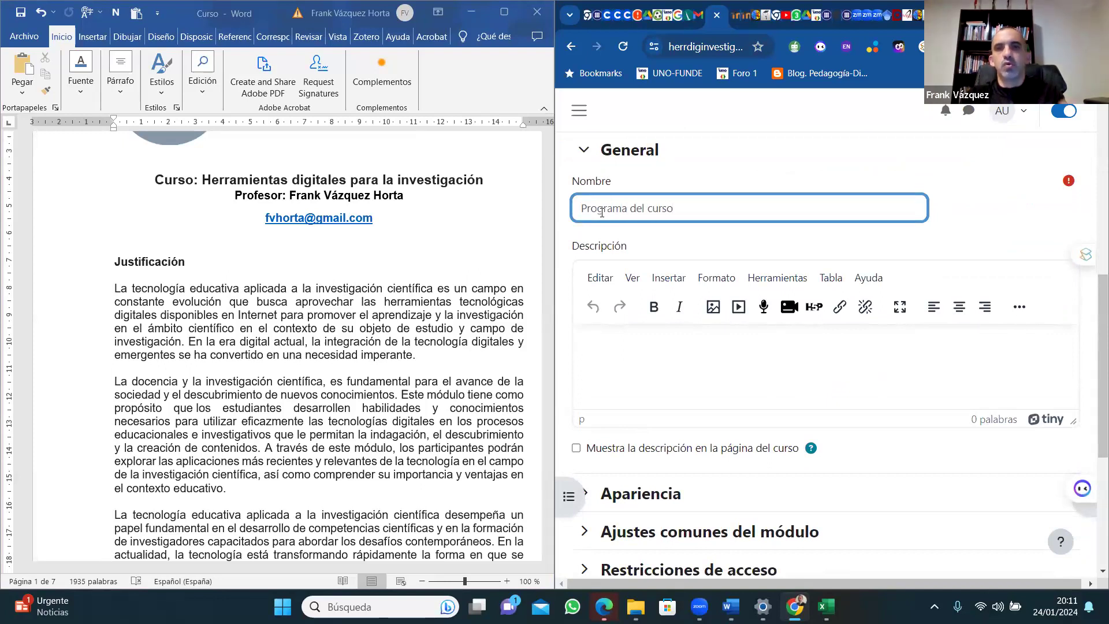
{"action": "left_click_drag", "start_coordinate": [1093, 343], "coordinate": [1089, 463]}
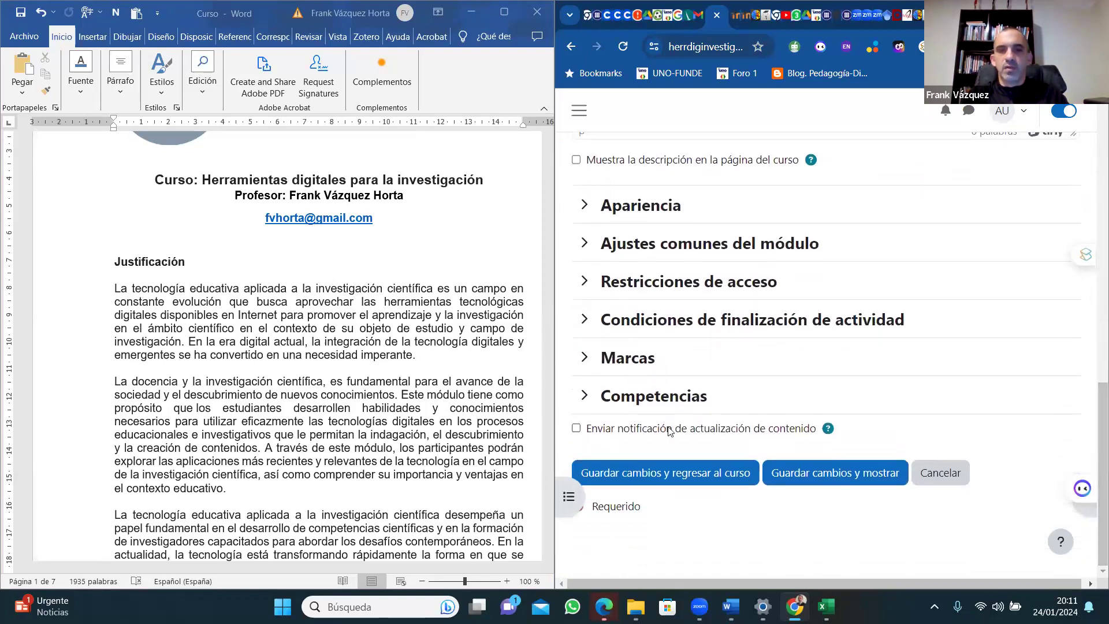
{"action": "left_click", "coordinate": [668, 479]}
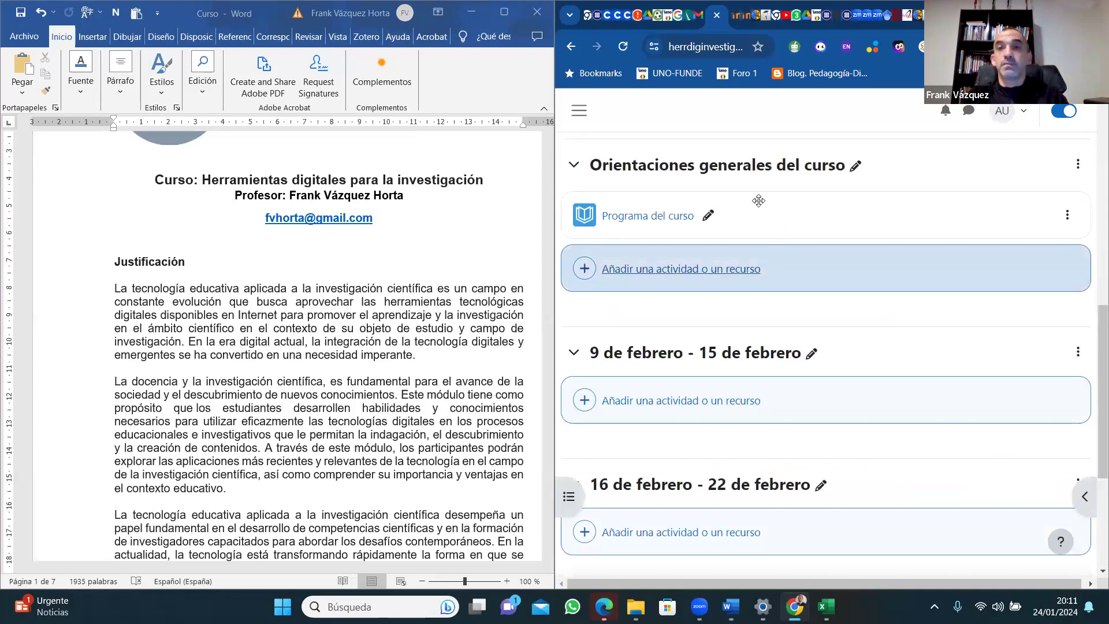
Open the book "Programa del curso" at the form for its first chapter.
{"action": "left_click", "coordinate": [651, 215]}
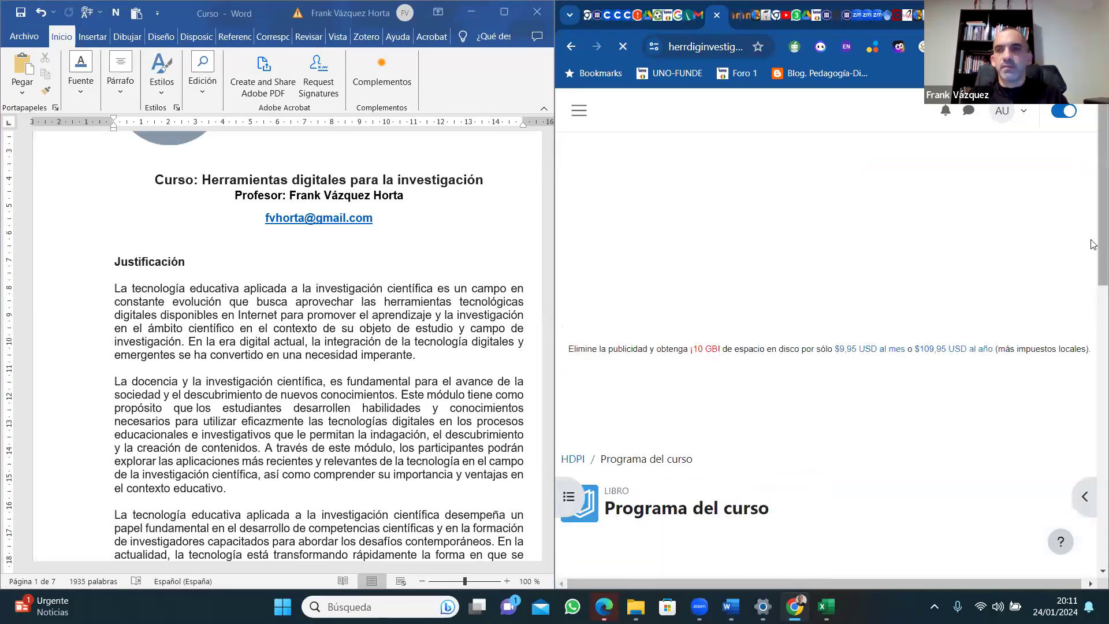
{"action": "scroll", "coordinate": [1094, 225], "scroll_direction": "down", "scroll_amount": 6}
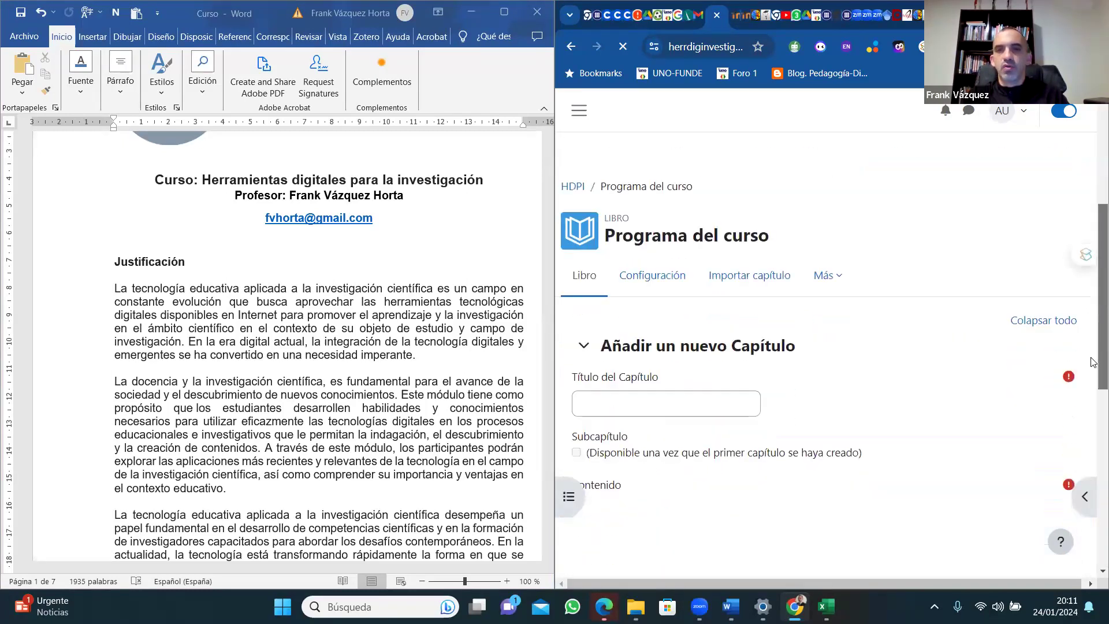
{"action": "scroll", "coordinate": [1094, 382], "scroll_direction": "down", "scroll_amount": 1}
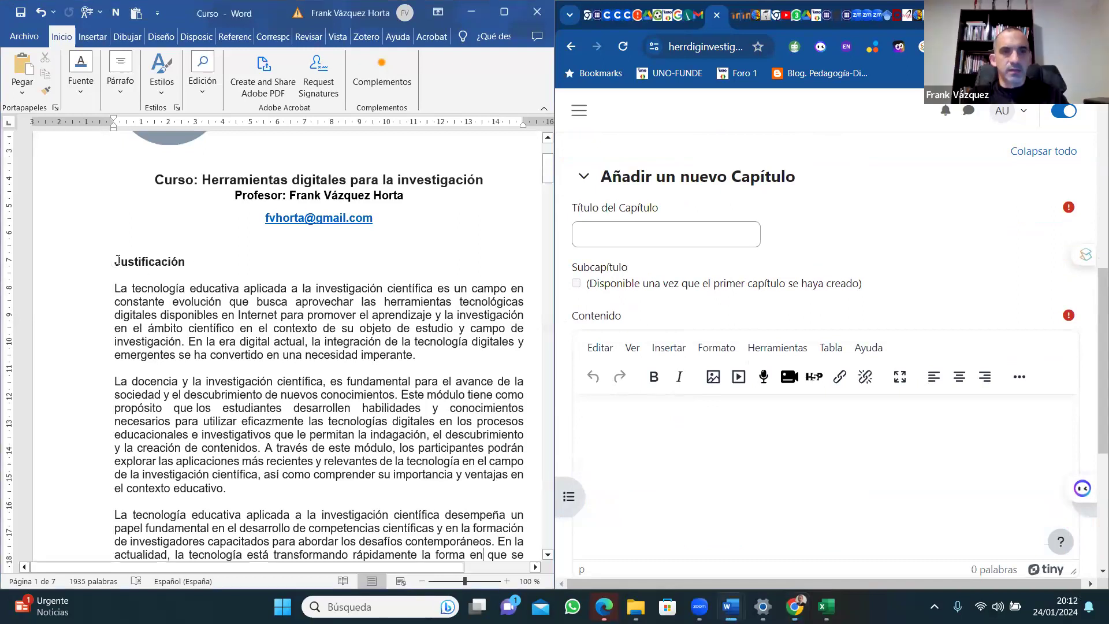
Copy the heading "Justificación" from the Word course document into the new chapter's title.
{"action": "double_click", "coordinate": [188, 263]}
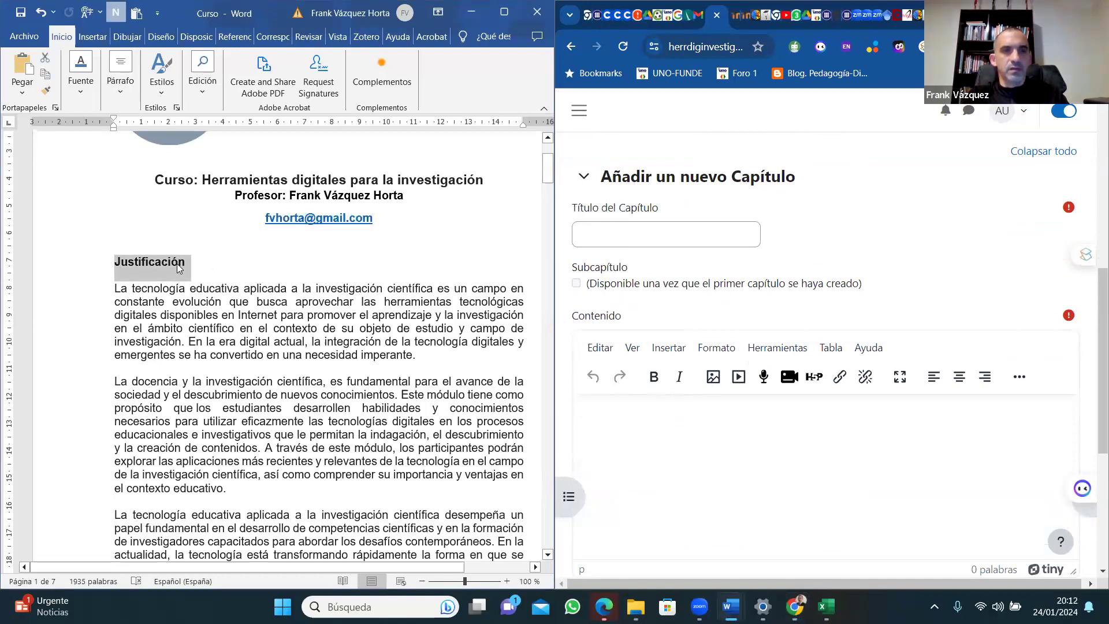
{"action": "right_click", "coordinate": [188, 265]}
{"action": "left_click", "coordinate": [214, 314]}
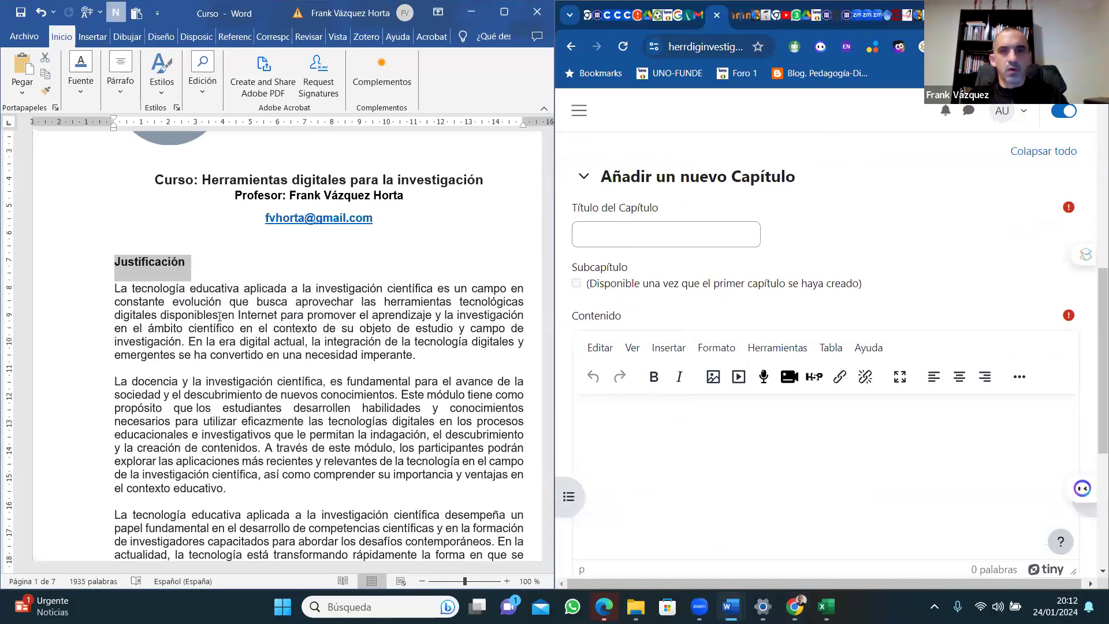
{"action": "left_click", "coordinate": [623, 228]}
{"action": "key", "text": "ctrl+v"}
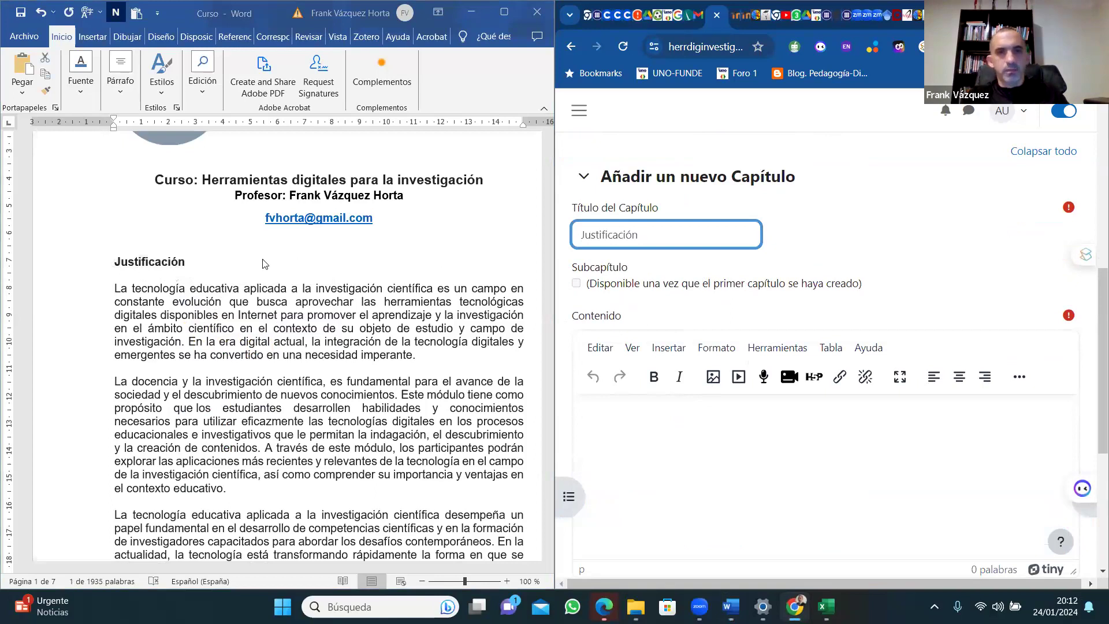
Copy the Justificación paragraphs on the first page of the Word document into the new chapter's content.
{"action": "left_click", "coordinate": [117, 292]}
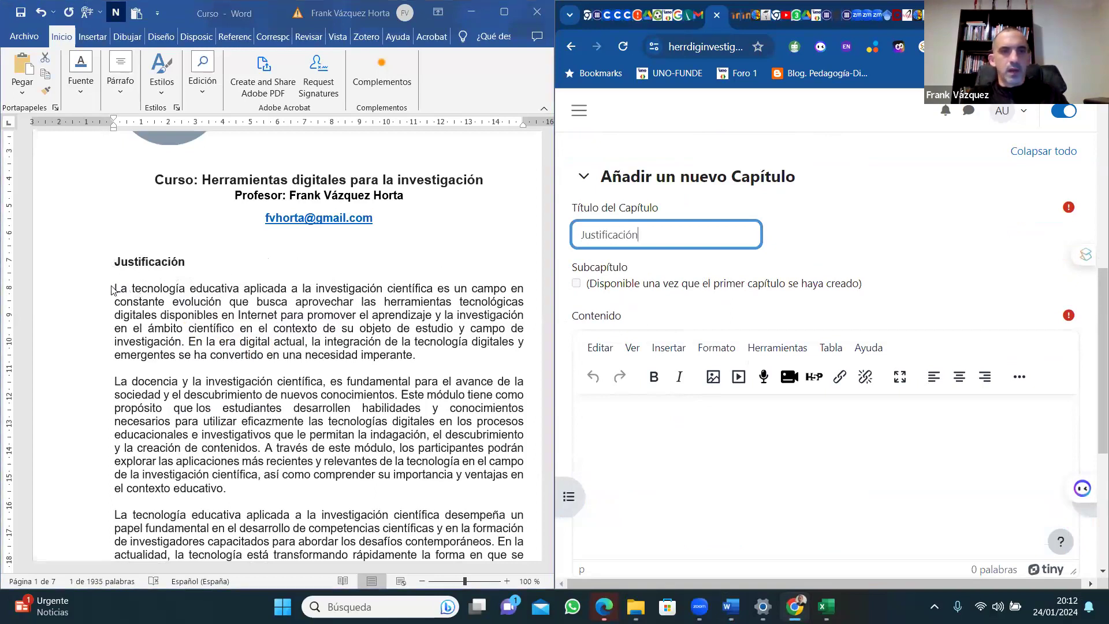
{"action": "left_click_drag", "start_coordinate": [114, 292], "coordinate": [285, 210]}
{"action": "left_click_drag", "start_coordinate": [283, 101], "coordinate": [248, 330]}
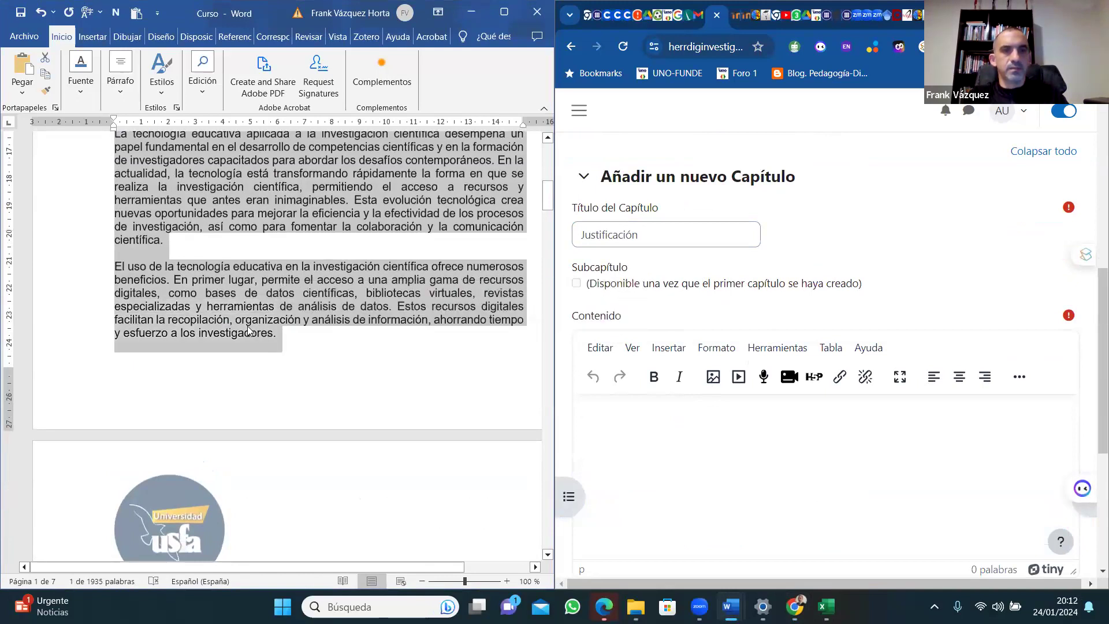
{"action": "right_click", "coordinate": [248, 330]}
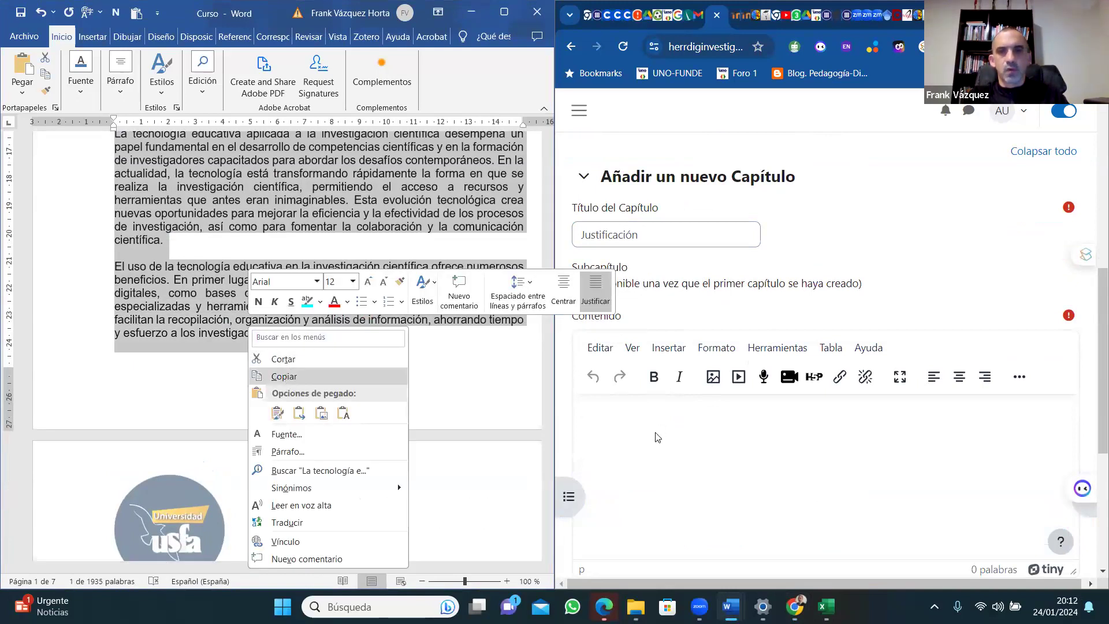
{"action": "left_click", "coordinate": [284, 376]}
{"action": "left_click", "coordinate": [608, 435]}
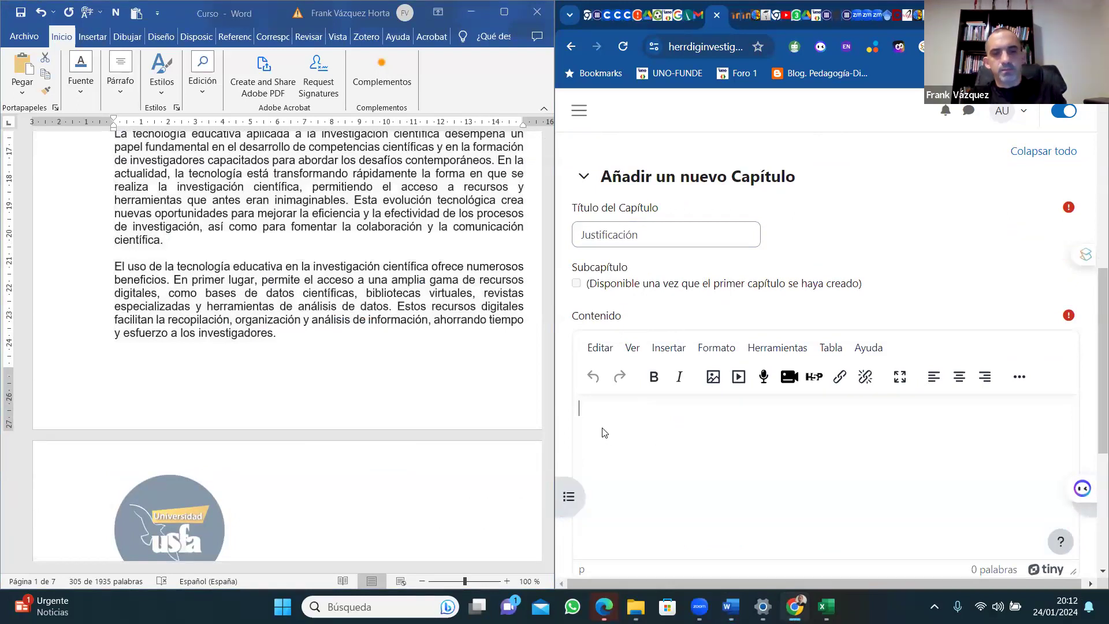
{"action": "right_click", "coordinate": [602, 432]}
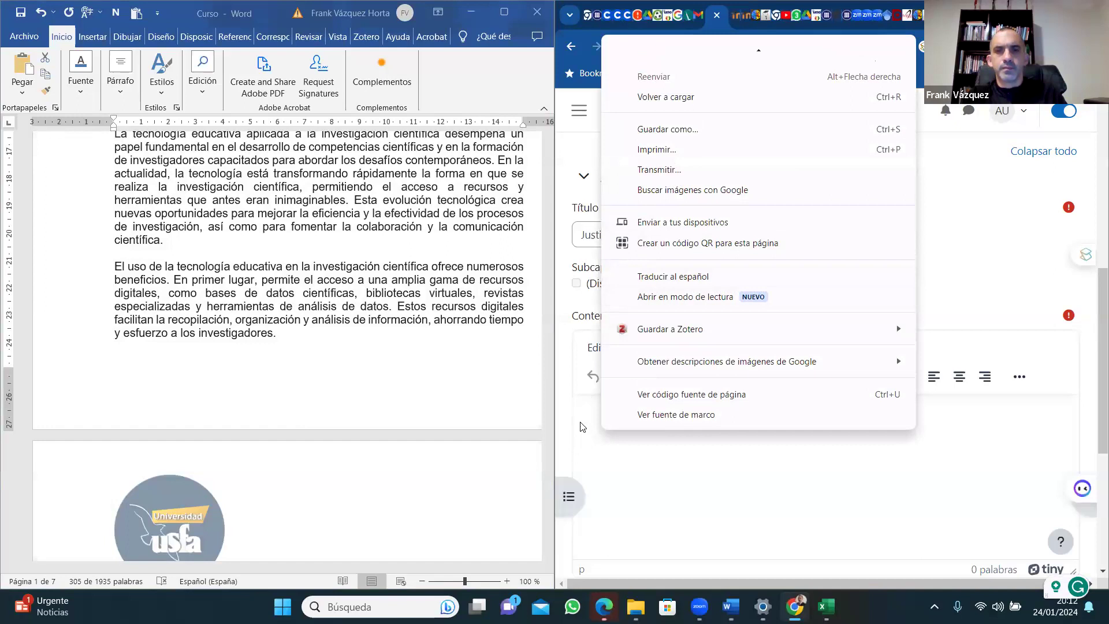
{"action": "key", "text": "Escape"}
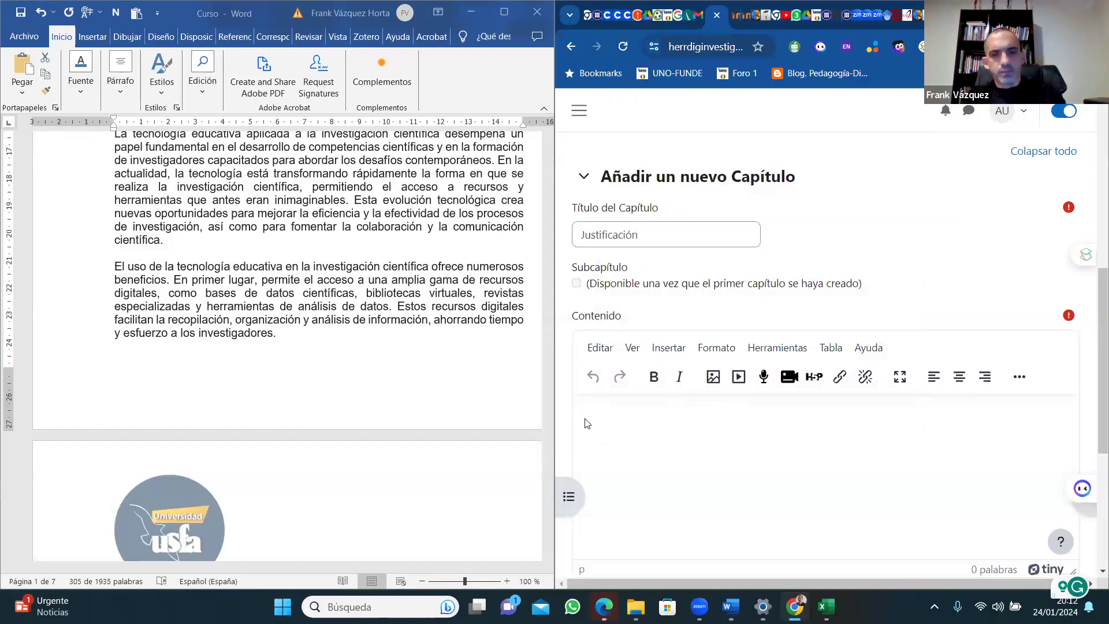
{"action": "key", "text": "ctrl+v"}
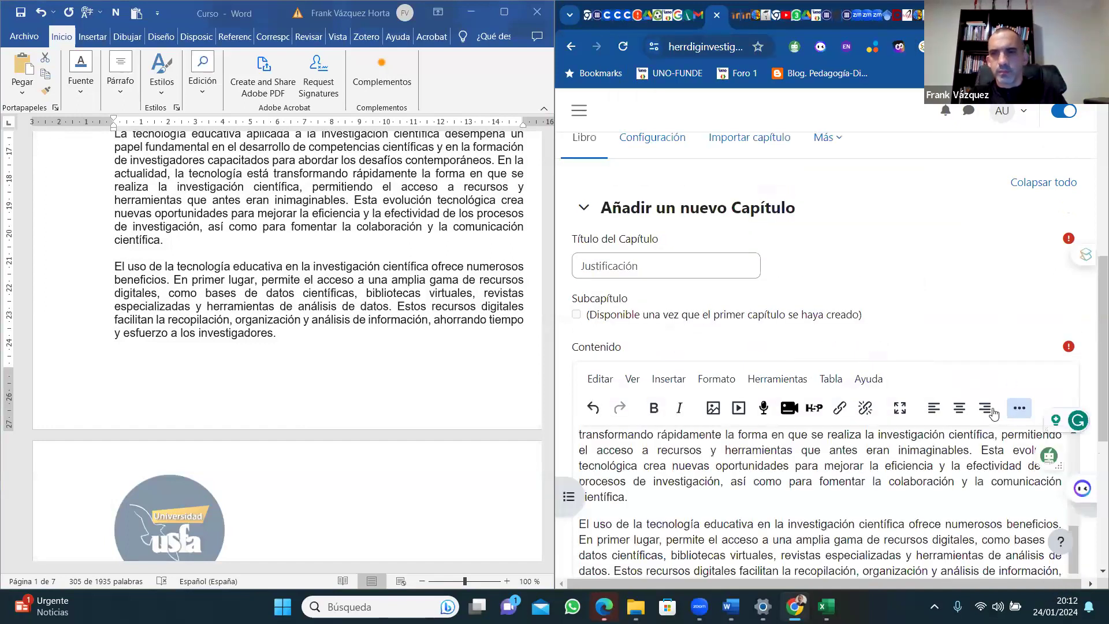
Expand the content editor's toolbar and start a new line after the pasted text.
{"action": "left_click", "coordinate": [1020, 409]}
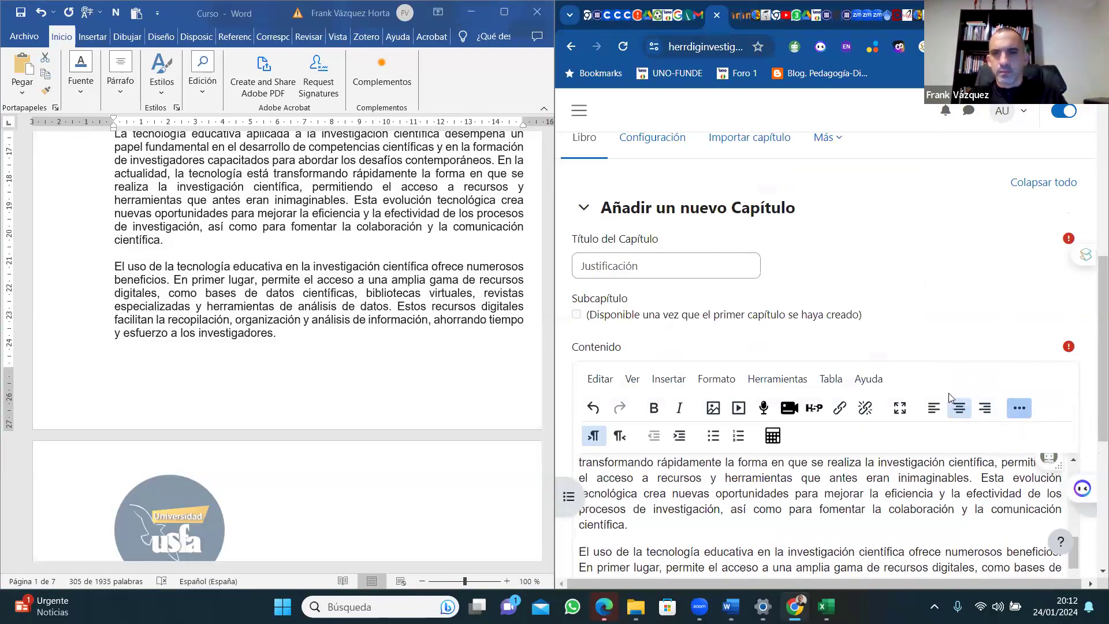
{"action": "left_click_drag", "start_coordinate": [1095, 359], "coordinate": [1093, 462]}
{"action": "scroll", "coordinate": [1070, 296], "scroll_direction": "down", "scroll_amount": 2}
{"action": "left_click", "coordinate": [925, 310]}
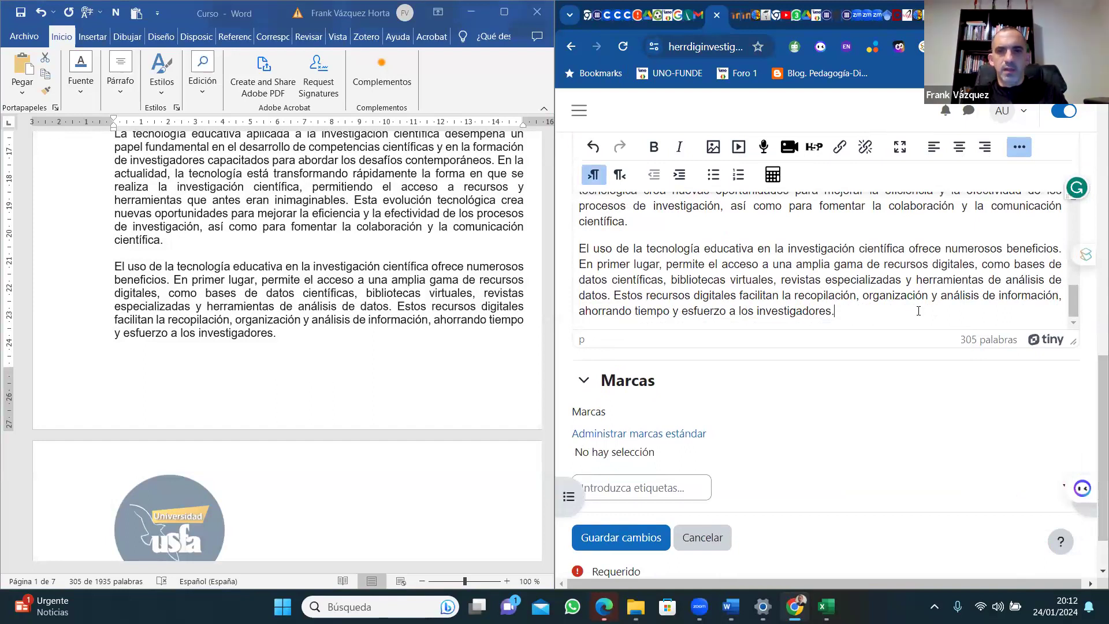
{"action": "scroll", "coordinate": [919, 312], "scroll_direction": "up", "scroll_amount": 4}
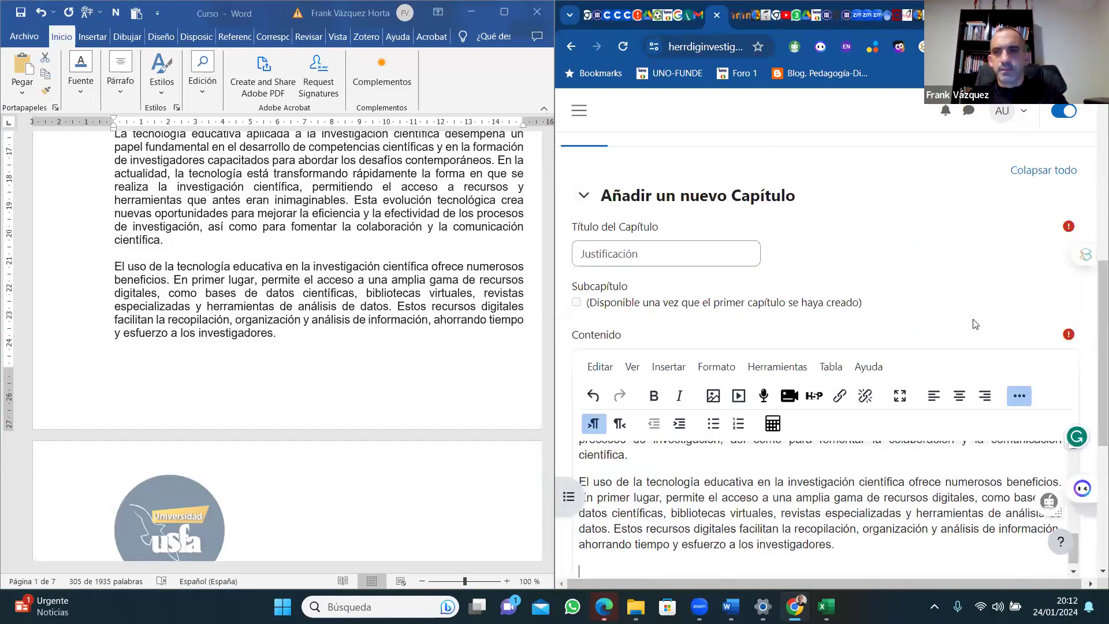
{"action": "key", "text": "ctrl+a"}
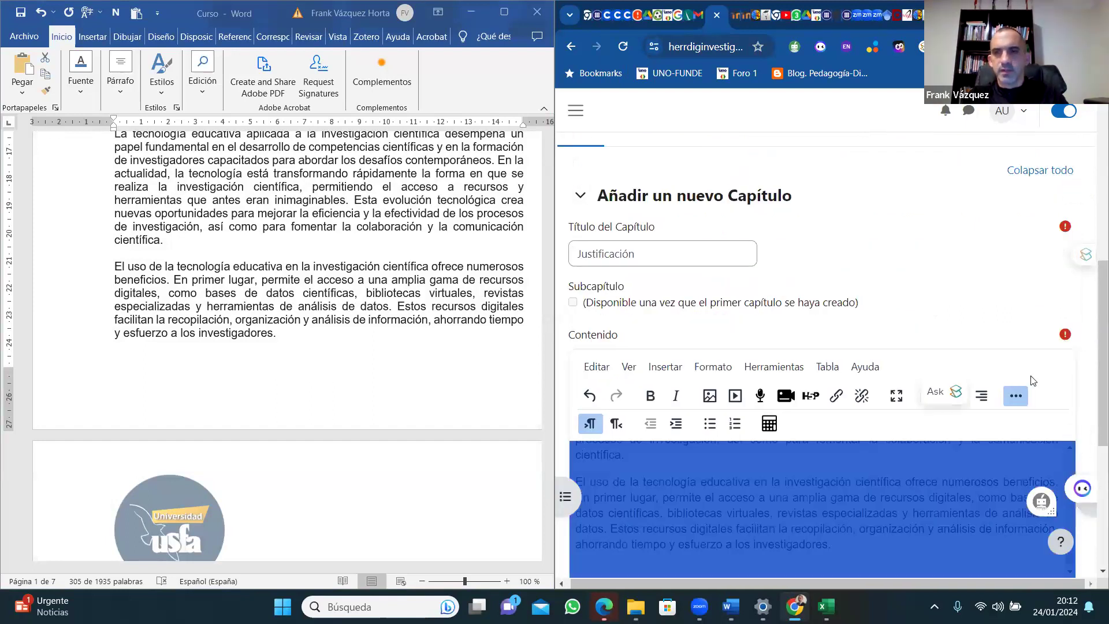
{"action": "left_click", "coordinate": [1001, 300]}
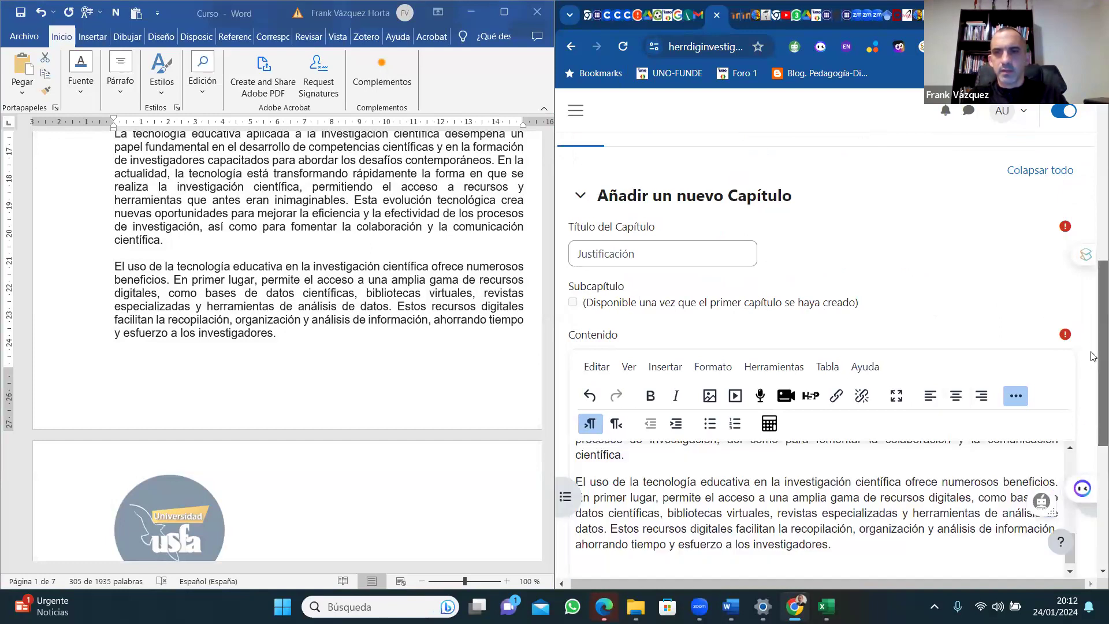
{"action": "scroll", "coordinate": [1092, 475], "scroll_direction": "down", "scroll_amount": 5}
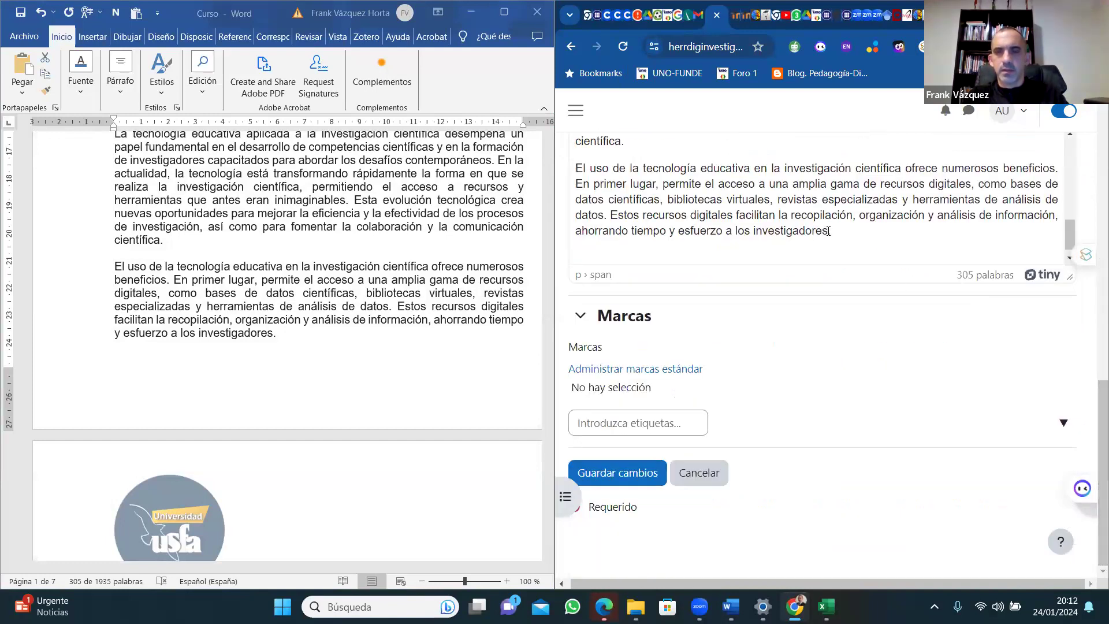
{"action": "key", "text": "Return"}
{"action": "scroll", "coordinate": [837, 231], "scroll_direction": "up", "scroll_amount": 5}
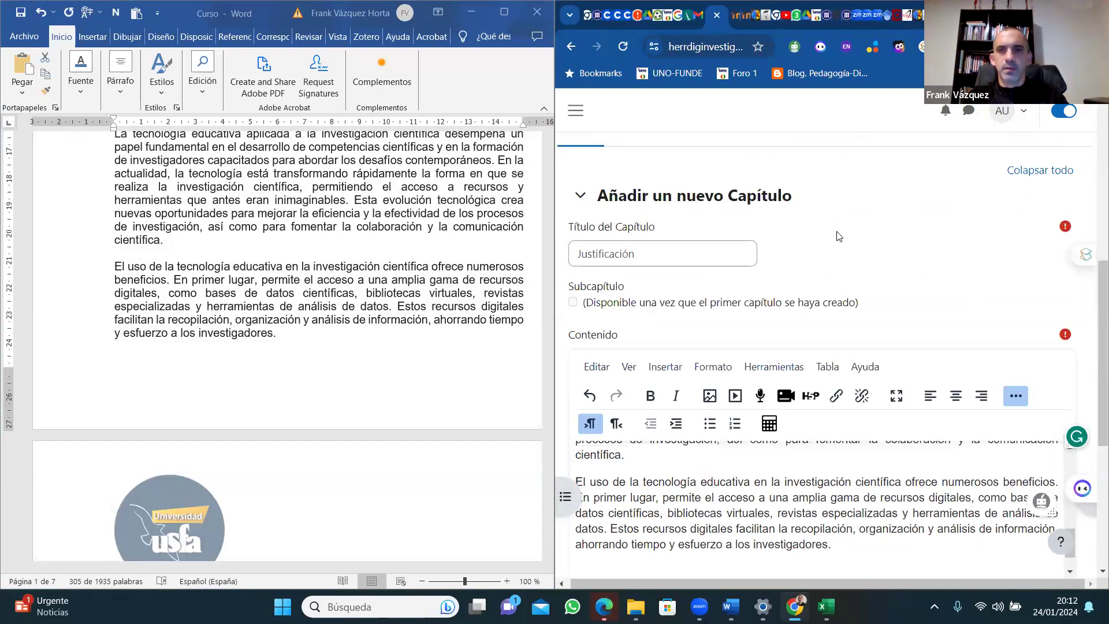
Append the Justificación text from page 2 of the Word document, from "Además" up to "Objetivo General", to the chapter content.
{"action": "key", "text": "alt+Tab"}
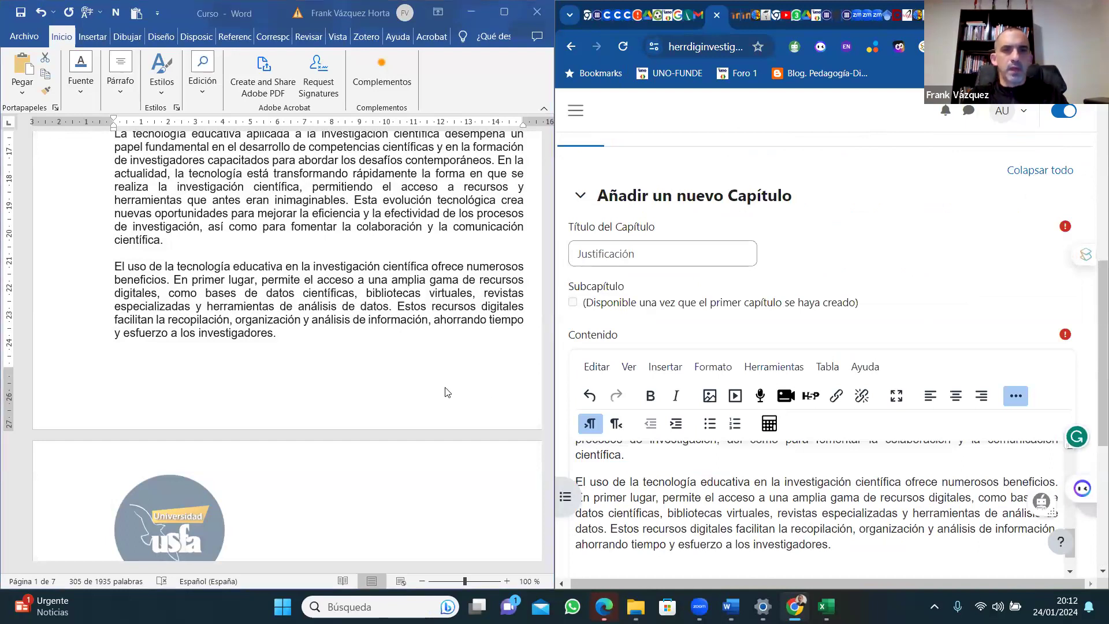
{"action": "left_click_drag", "start_coordinate": [548, 193], "coordinate": [539, 219]}
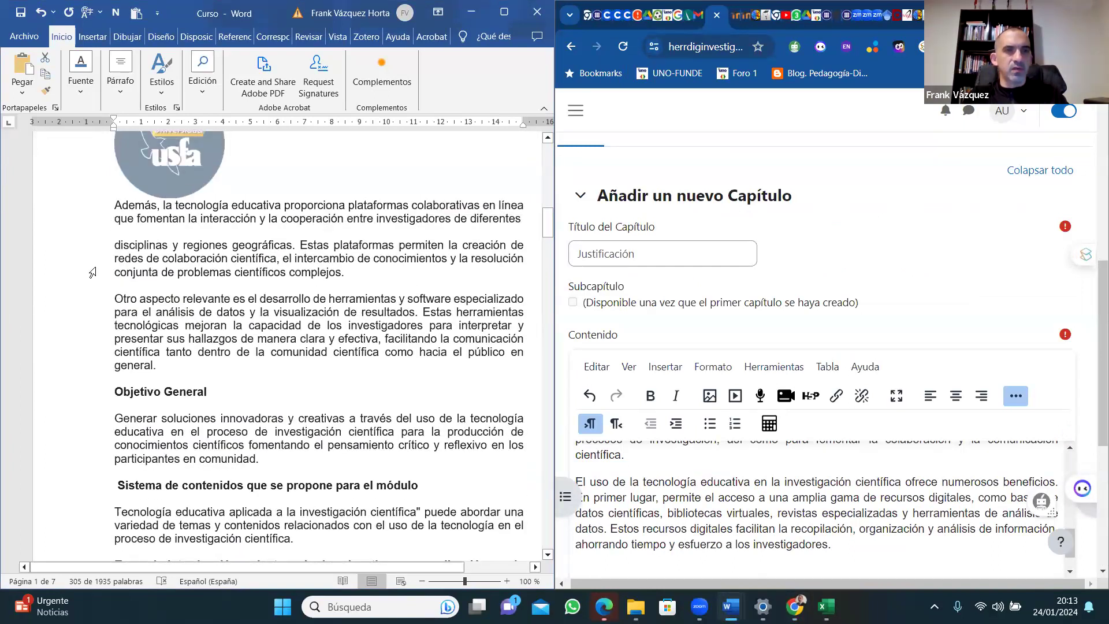
{"action": "left_click_drag", "start_coordinate": [117, 206], "coordinate": [177, 381]}
{"action": "key", "text": "ctrl+c"}
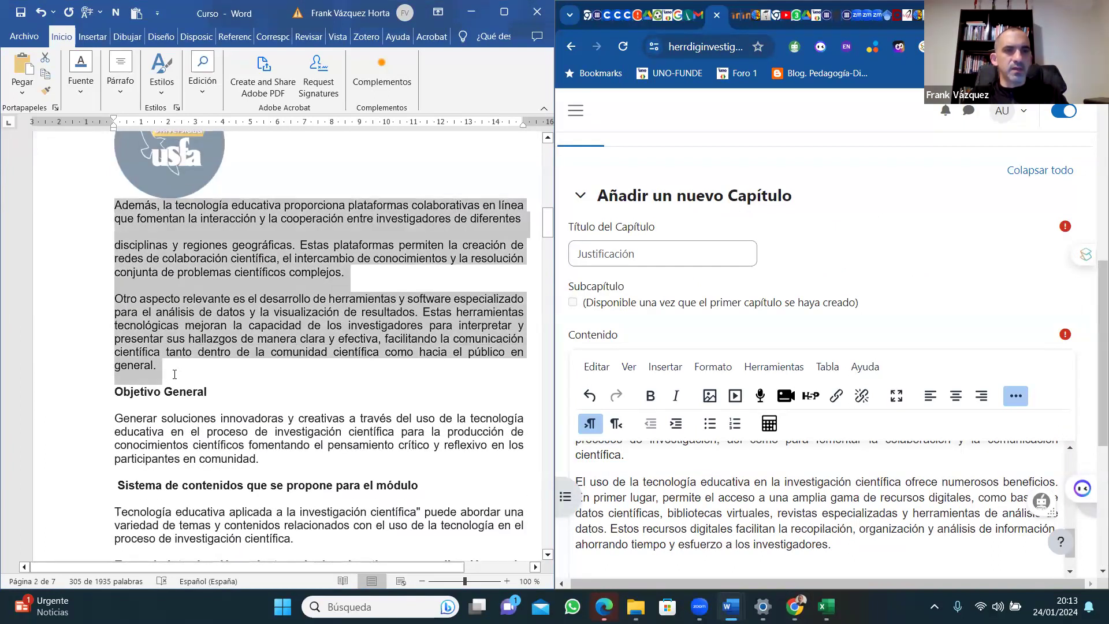
{"action": "right_click", "coordinate": [139, 358]}
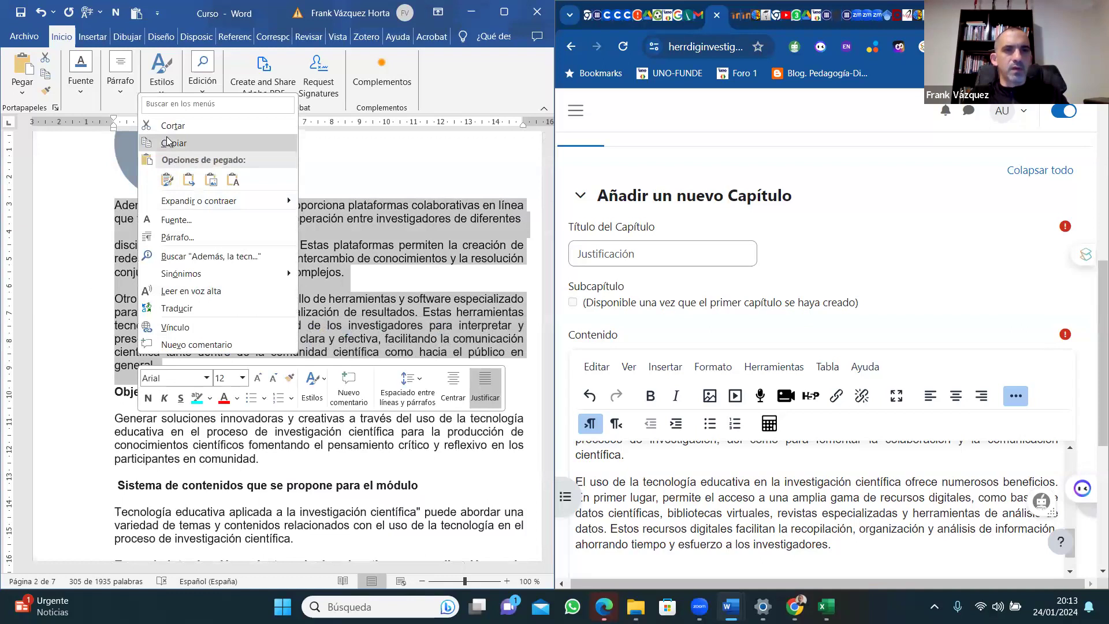
{"action": "left_click", "coordinate": [167, 143]}
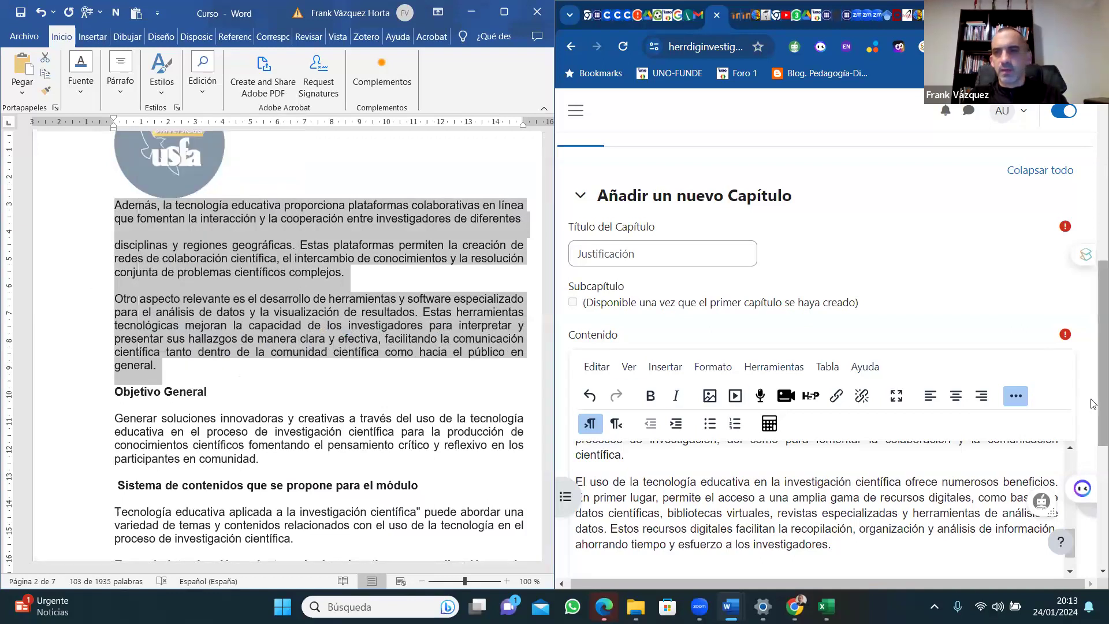
{"action": "left_click", "coordinate": [1095, 429]}
{"action": "scroll", "coordinate": [1086, 428], "scroll_direction": "down", "scroll_amount": 4}
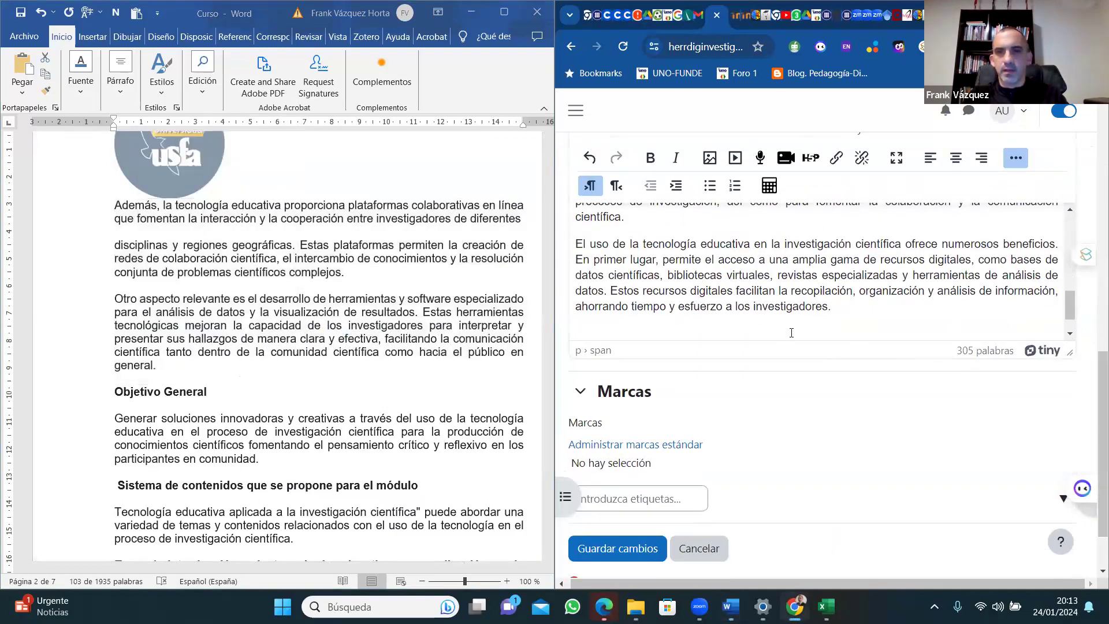
{"action": "left_click", "coordinate": [585, 329]}
{"action": "key", "text": "ctrl+v"}
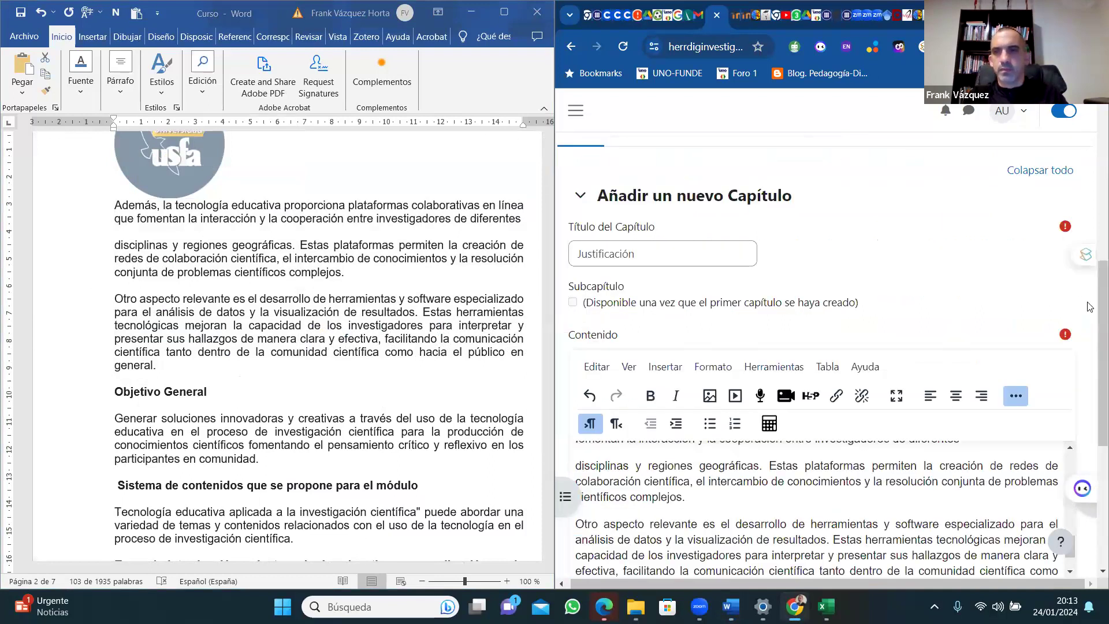
Save the chapter "Justificación" and look through its text in the book.
{"action": "scroll", "coordinate": [1090, 306], "scroll_direction": "down", "scroll_amount": 5}
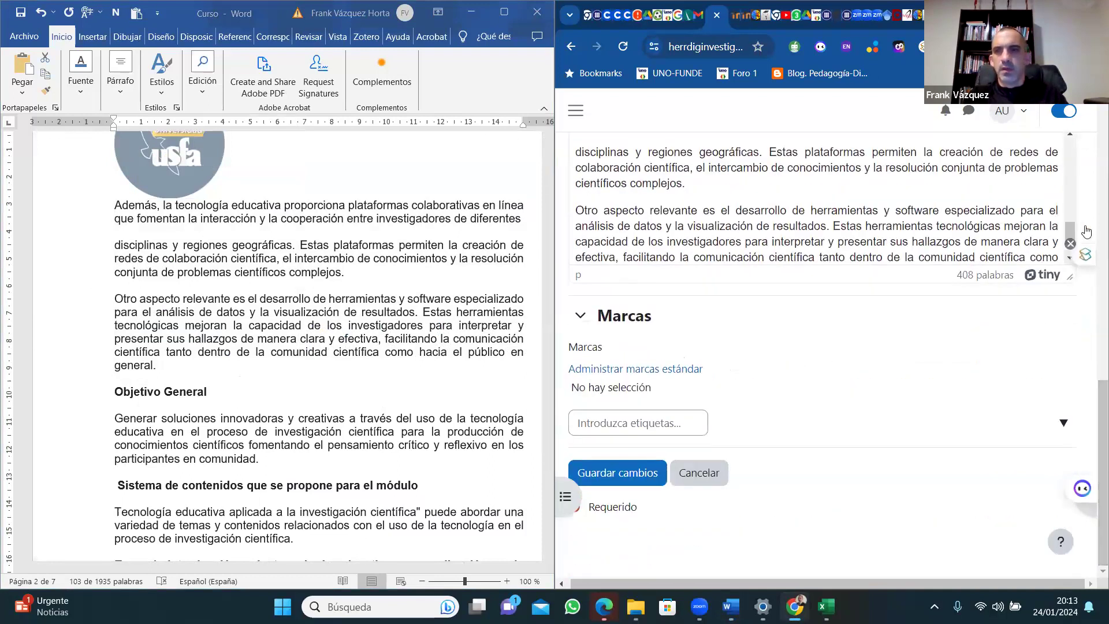
{"action": "scroll", "coordinate": [1072, 263], "scroll_direction": "down", "scroll_amount": 2}
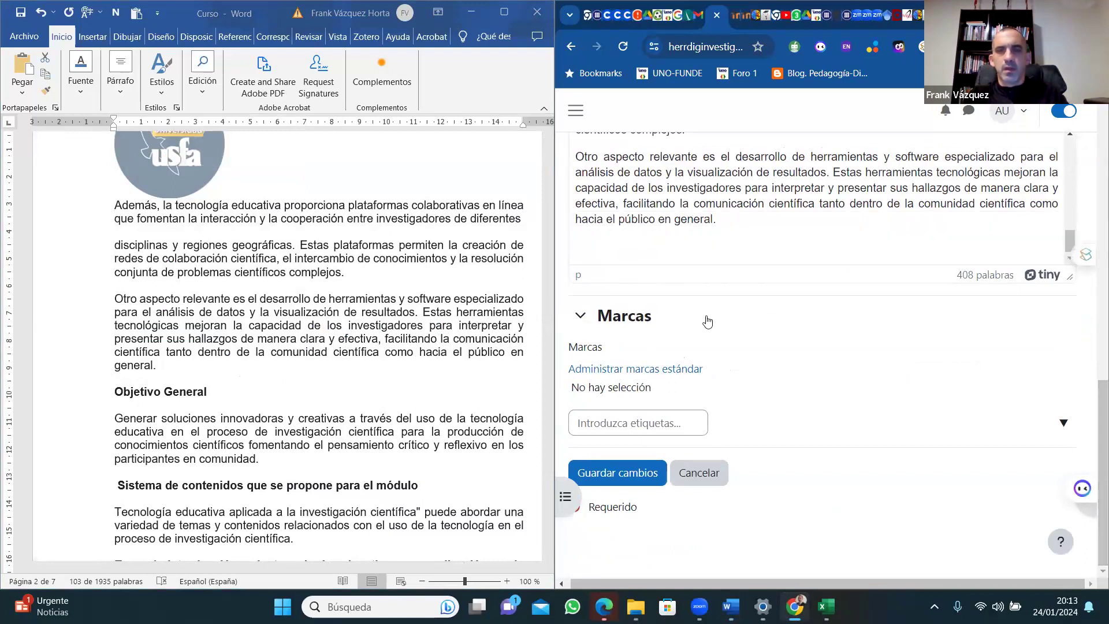
{"action": "left_click", "coordinate": [612, 474]}
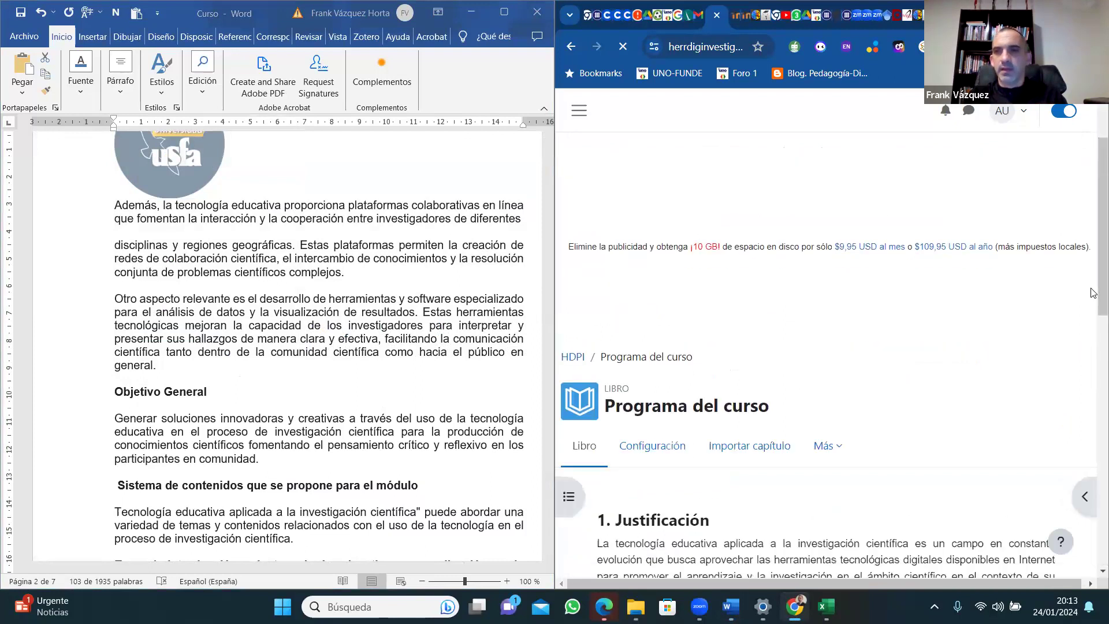
{"action": "scroll", "coordinate": [1092, 376], "scroll_direction": "down", "scroll_amount": 4}
{"action": "scroll", "coordinate": [1093, 421], "scroll_direction": "down", "scroll_amount": 2}
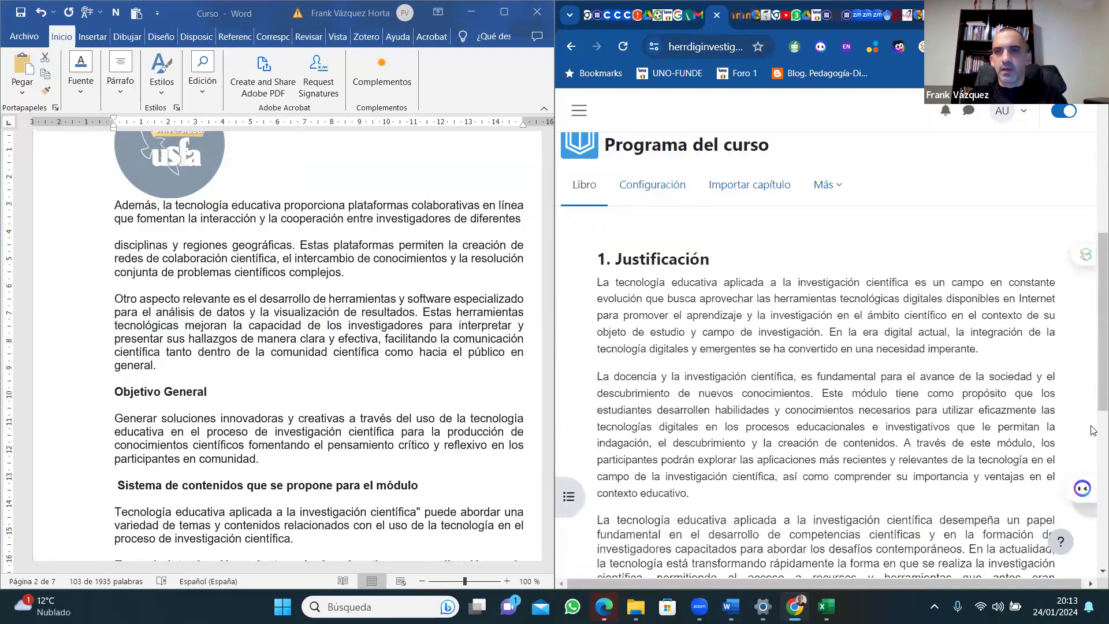
{"action": "scroll", "coordinate": [780, 480], "scroll_direction": "up", "scroll_amount": 5}
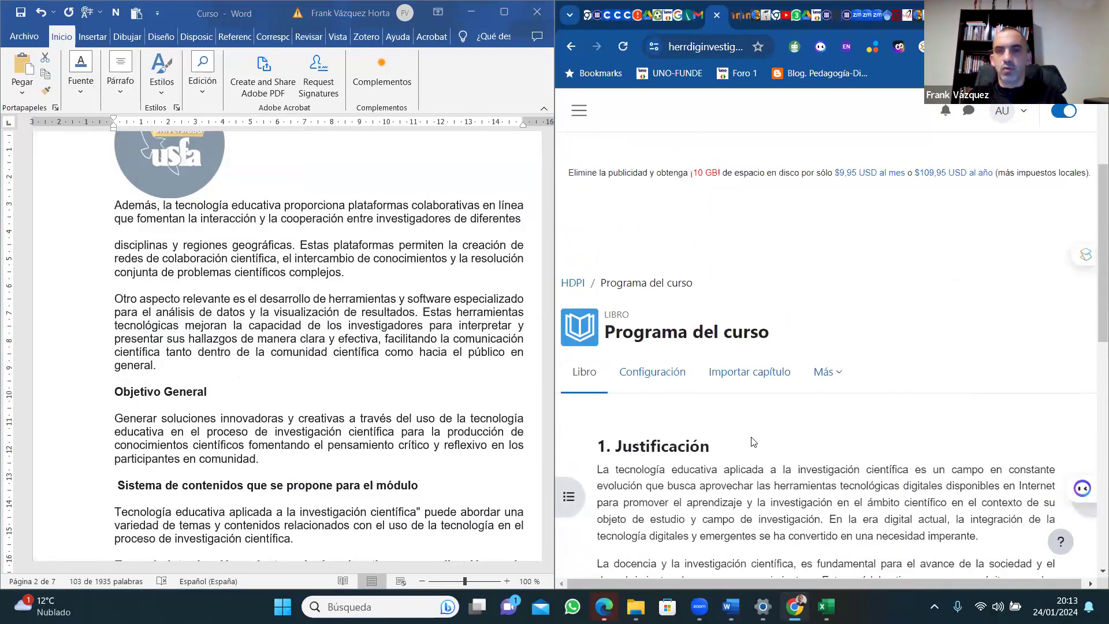
{"action": "left_click_drag", "start_coordinate": [1094, 227], "coordinate": [1091, 500]}
{"action": "left_click_drag", "start_coordinate": [1090, 337], "coordinate": [1085, 145]}
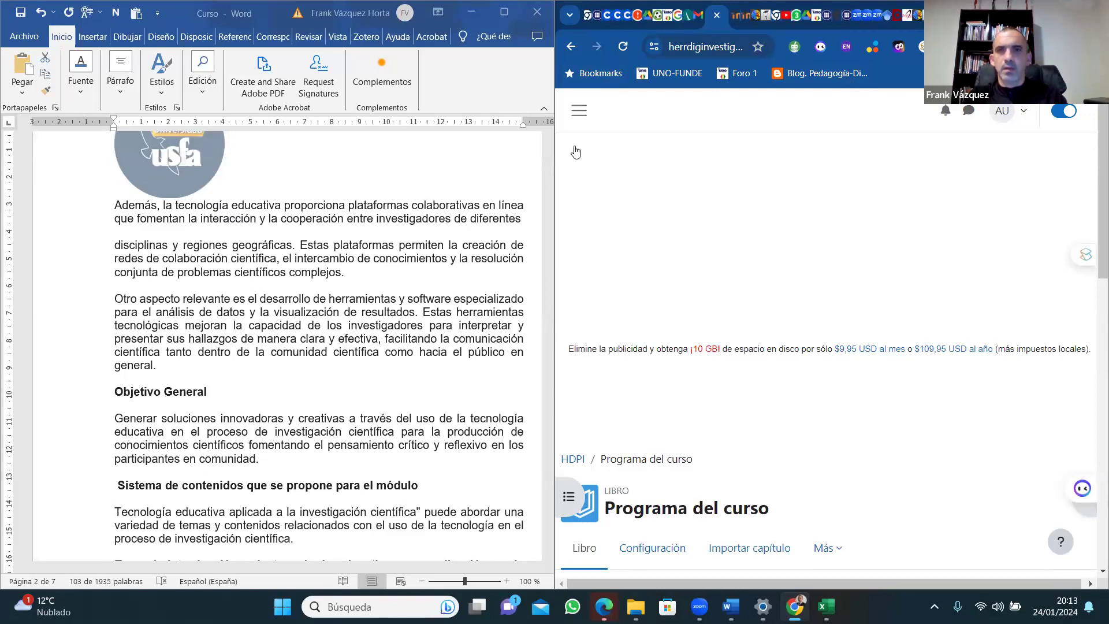
Return to the site's main page and open the course "Herramientas digitales para la investigación".
{"action": "left_click", "coordinate": [578, 123]}
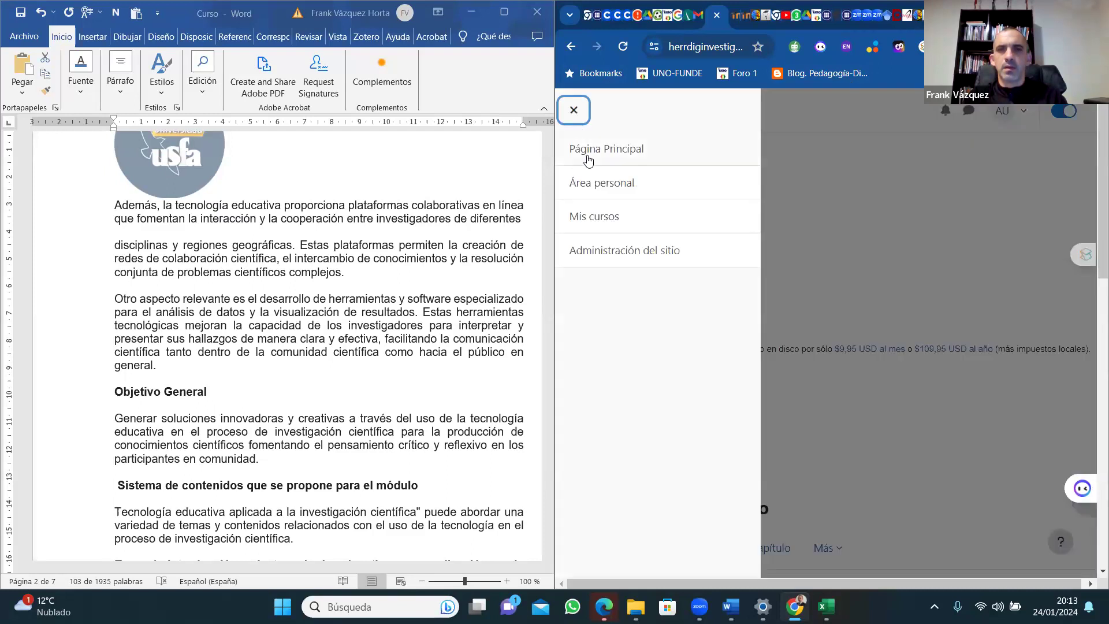
{"action": "left_click", "coordinate": [588, 156]}
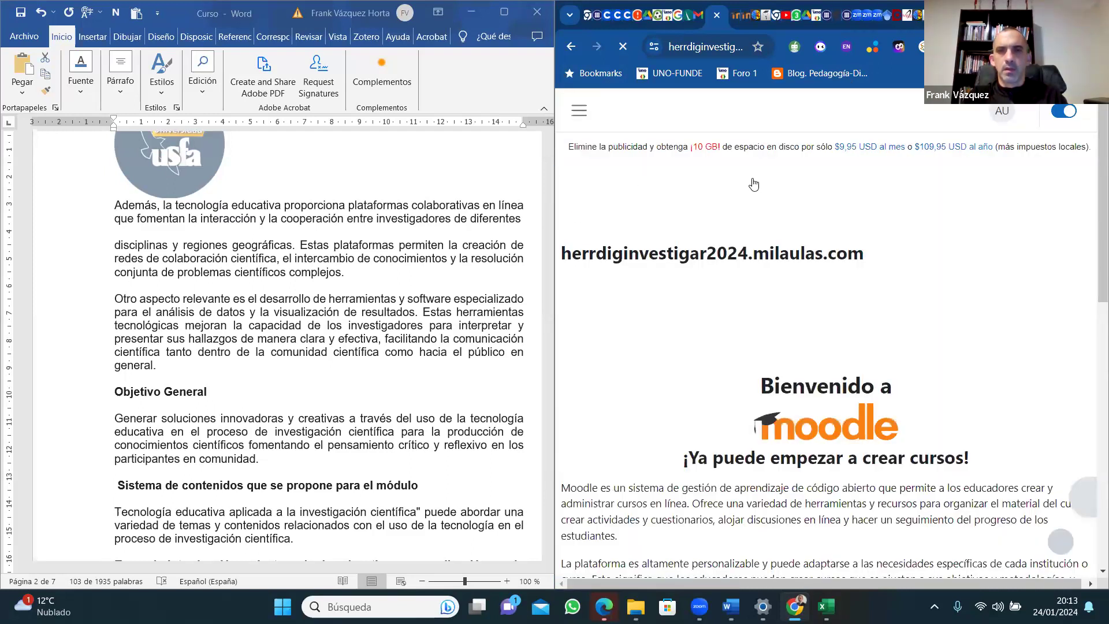
{"action": "left_click_drag", "start_coordinate": [1096, 172], "coordinate": [1096, 578]}
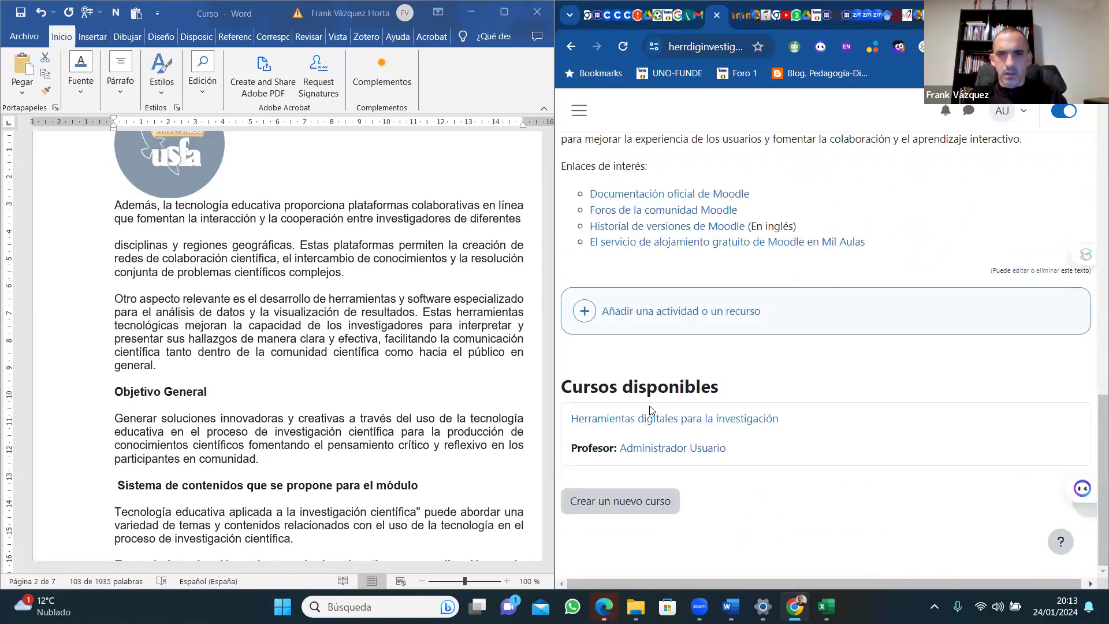
{"action": "left_click", "coordinate": [632, 420]}
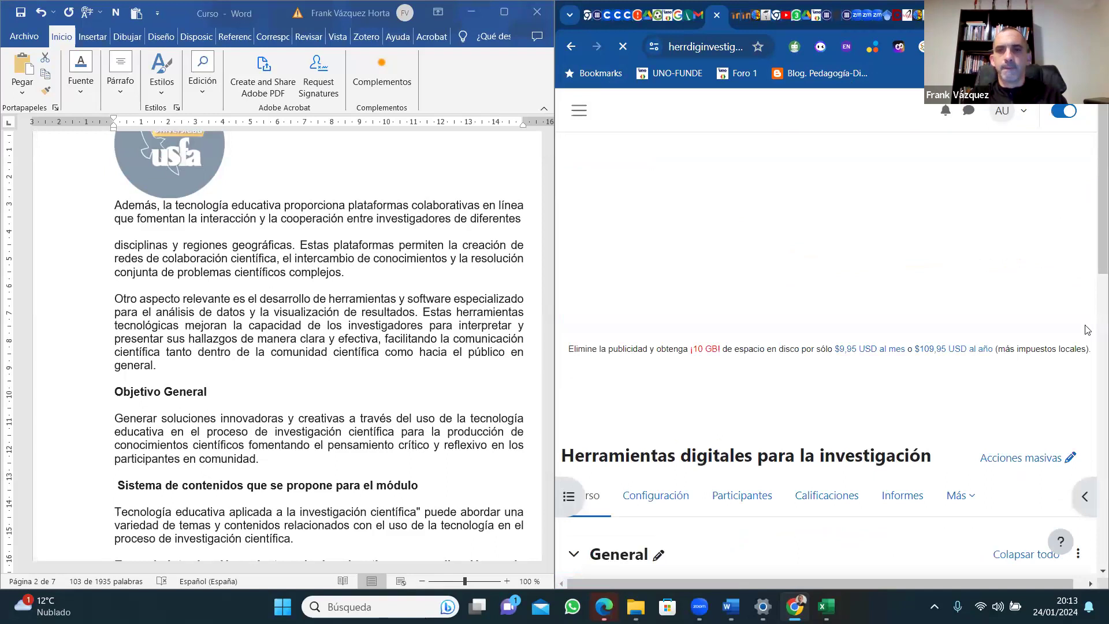
Open the book "Programa del curso" from the section "Orientaciones generales del curso".
{"action": "scroll", "coordinate": [753, 319], "scroll_direction": "down", "scroll_amount": 5}
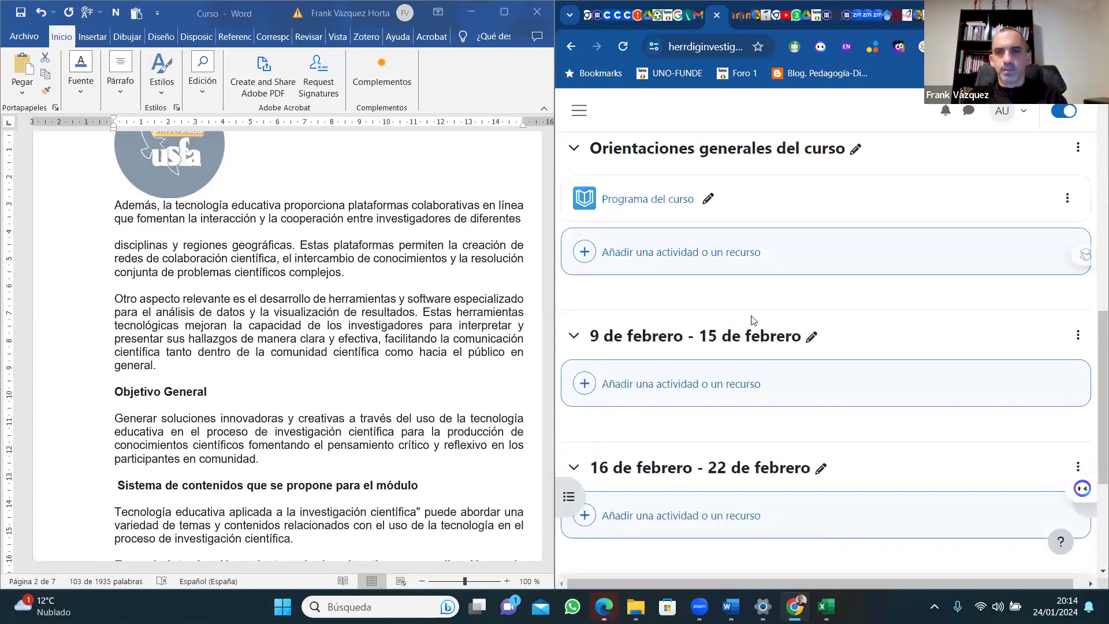
{"action": "left_click", "coordinate": [642, 196]}
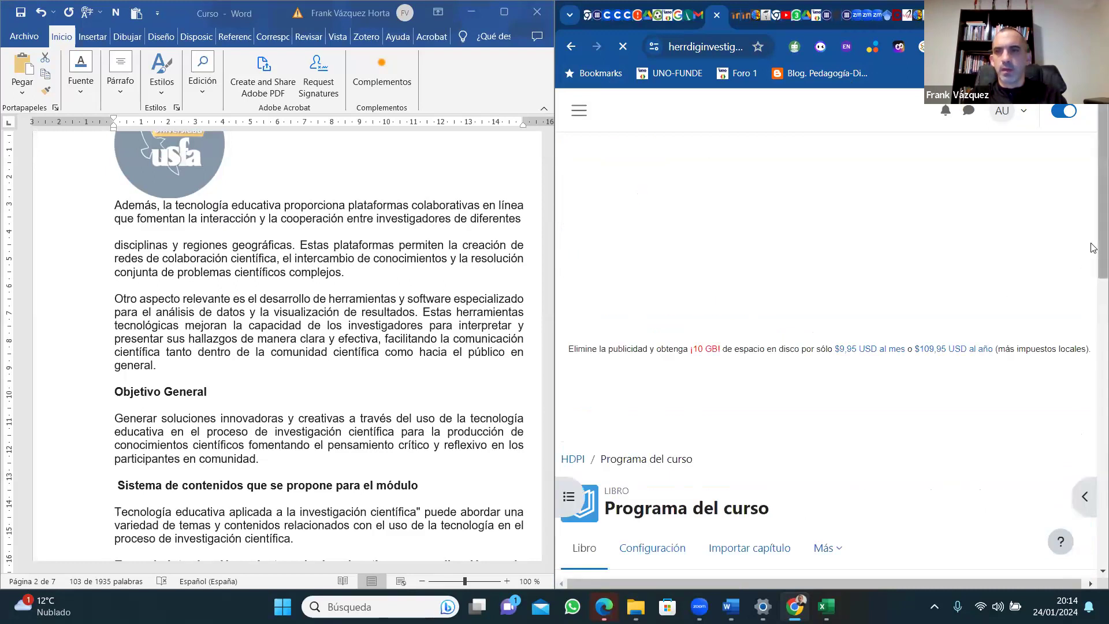
{"action": "scroll", "coordinate": [1090, 404], "scroll_direction": "down", "scroll_amount": 4}
{"action": "mouse_move", "coordinate": [1087, 508]}
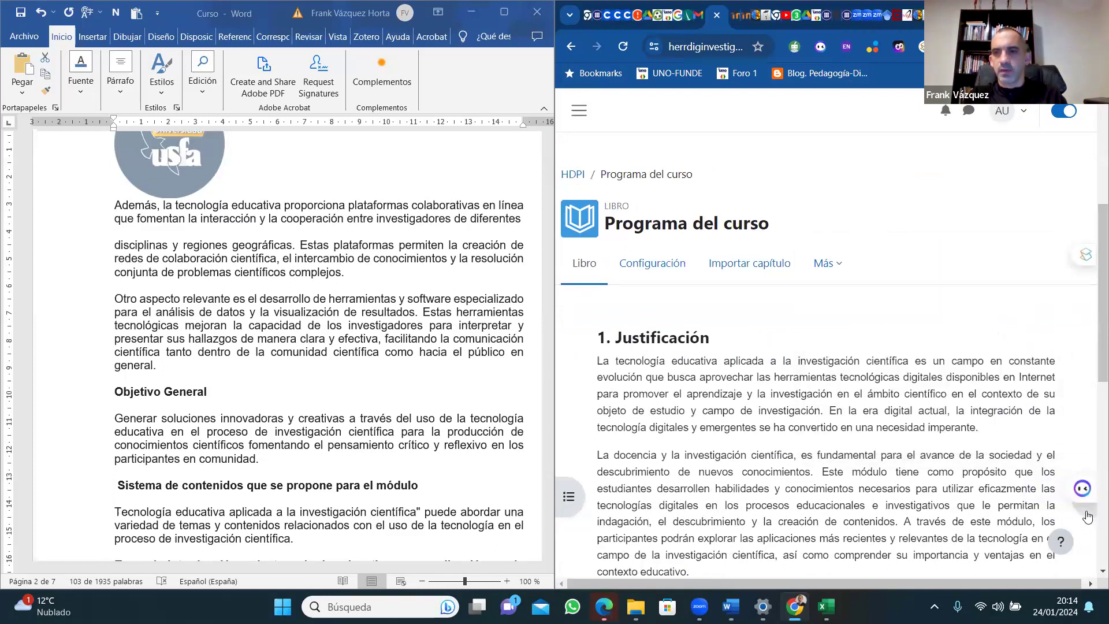
{"action": "left_click", "coordinate": [1082, 489]}
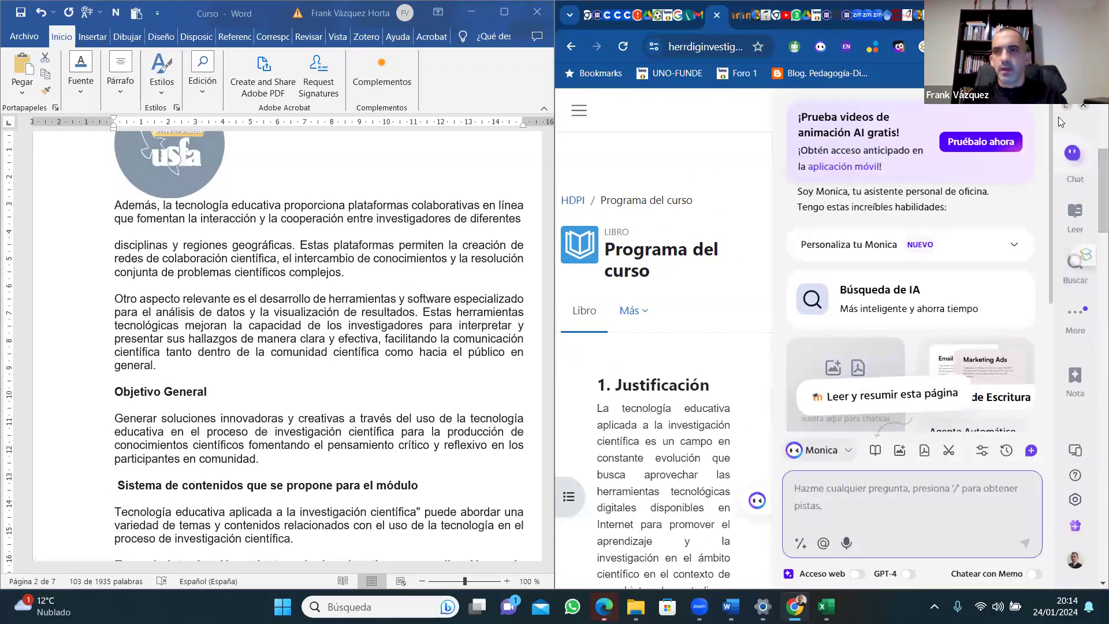
Close the Monica assistant panel and deactivate its floating button until the next visit.
{"action": "left_click", "coordinate": [1091, 107]}
{"action": "scroll", "coordinate": [1083, 488], "scroll_direction": "down", "scroll_amount": 3}
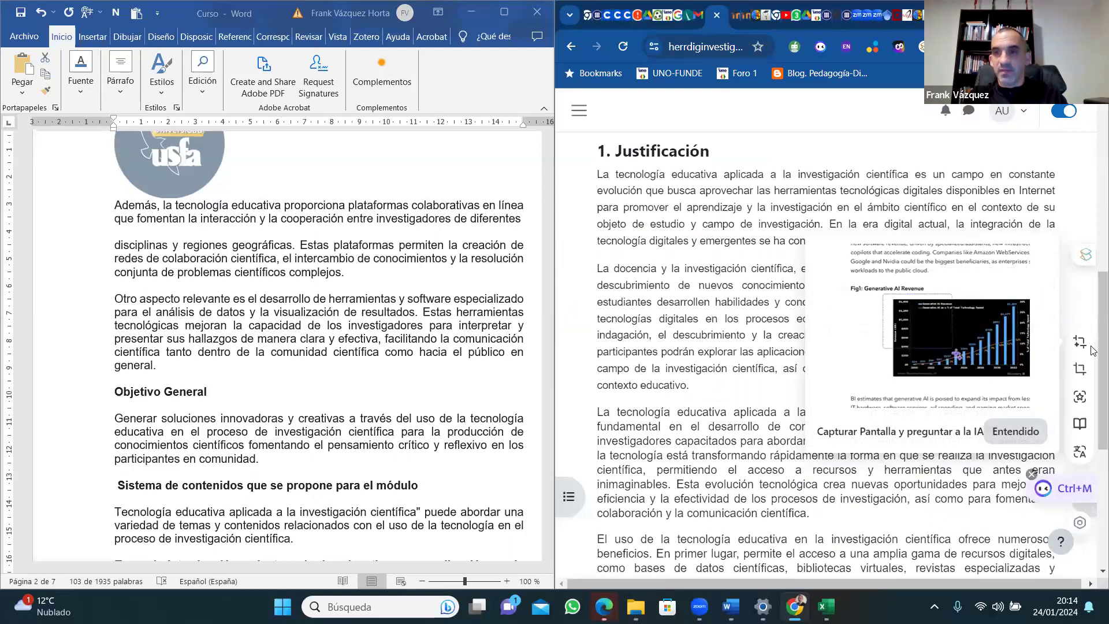
{"action": "scroll", "coordinate": [1094, 404], "scroll_direction": "down", "scroll_amount": 4}
{"action": "scroll", "coordinate": [1089, 357], "scroll_direction": "up", "scroll_amount": 4}
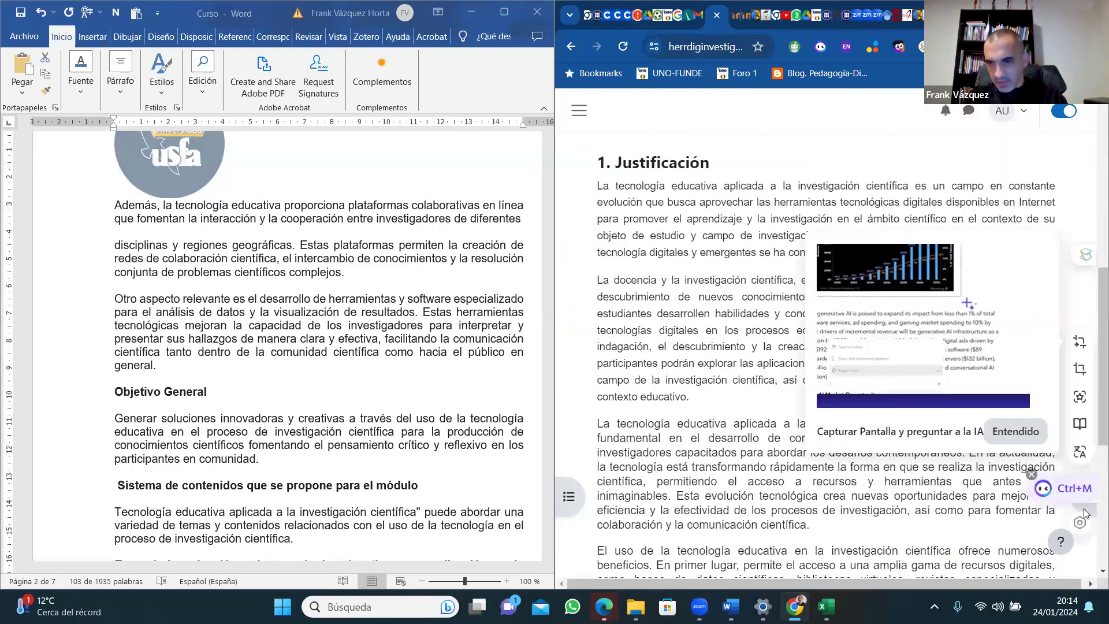
{"action": "left_click", "coordinate": [1032, 475]}
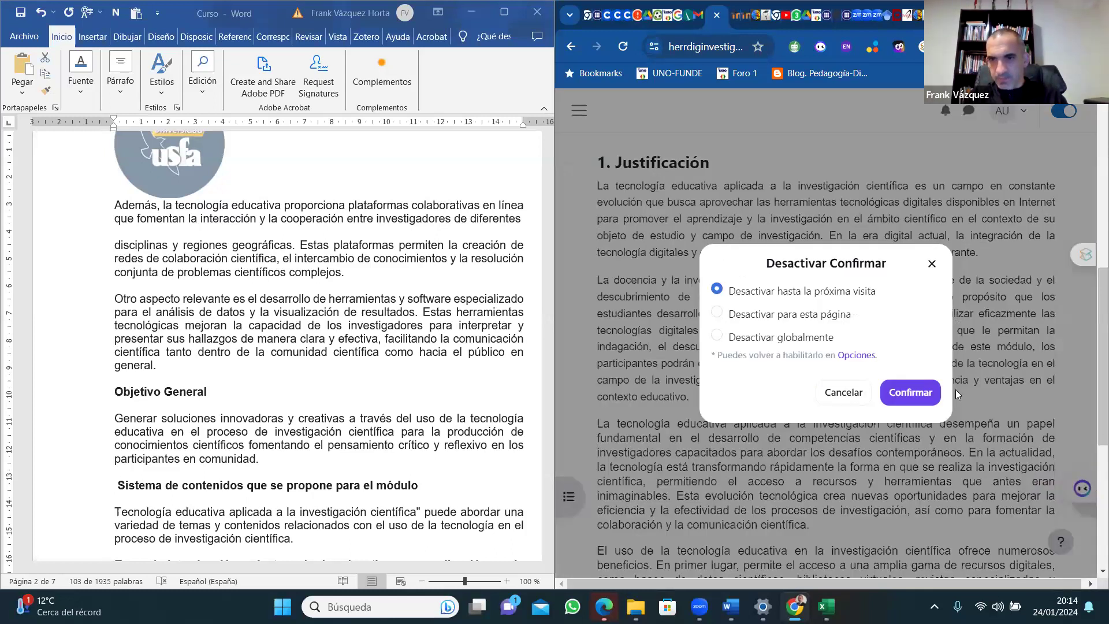
{"action": "left_click", "coordinate": [901, 404]}
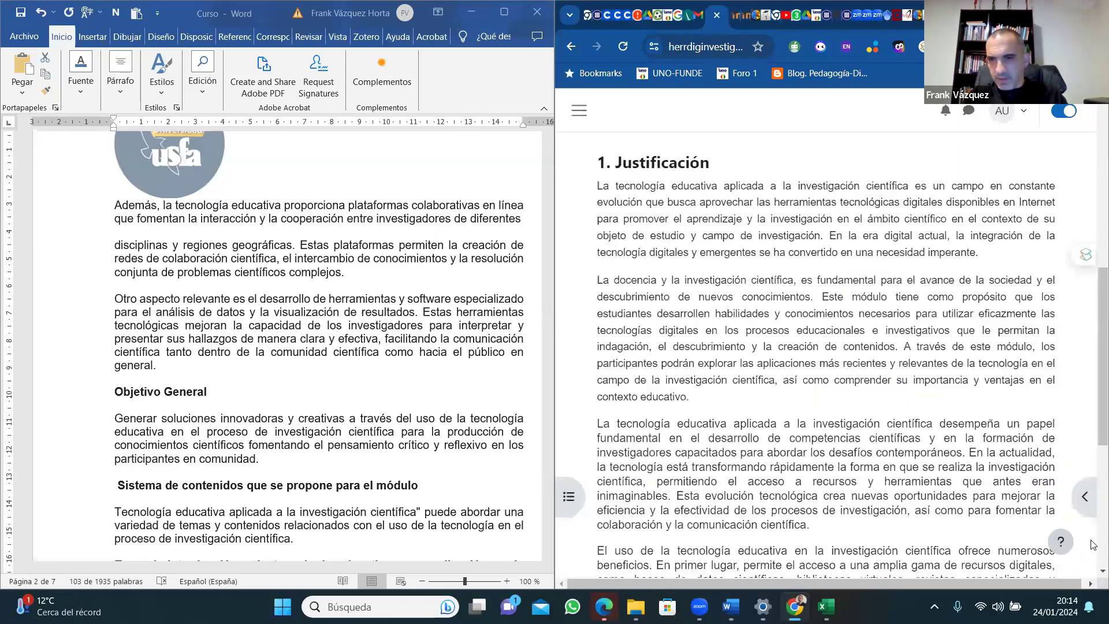
Start a new chapter after "Justificación" from the book's table of contents.
{"action": "left_click", "coordinate": [1085, 496]}
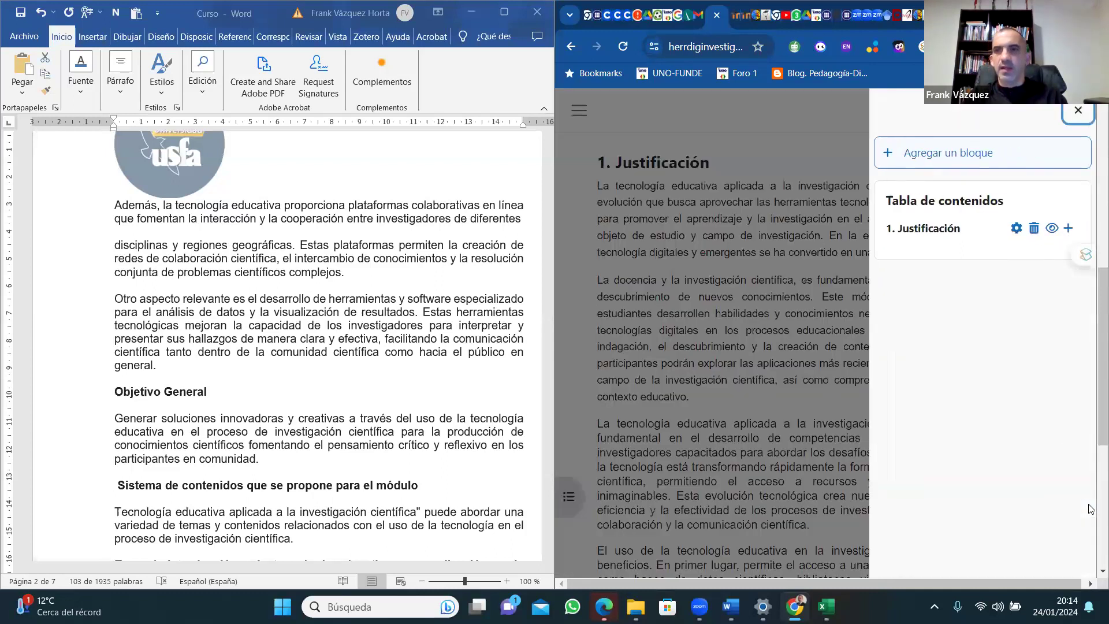
{"action": "left_click", "coordinate": [1071, 230]}
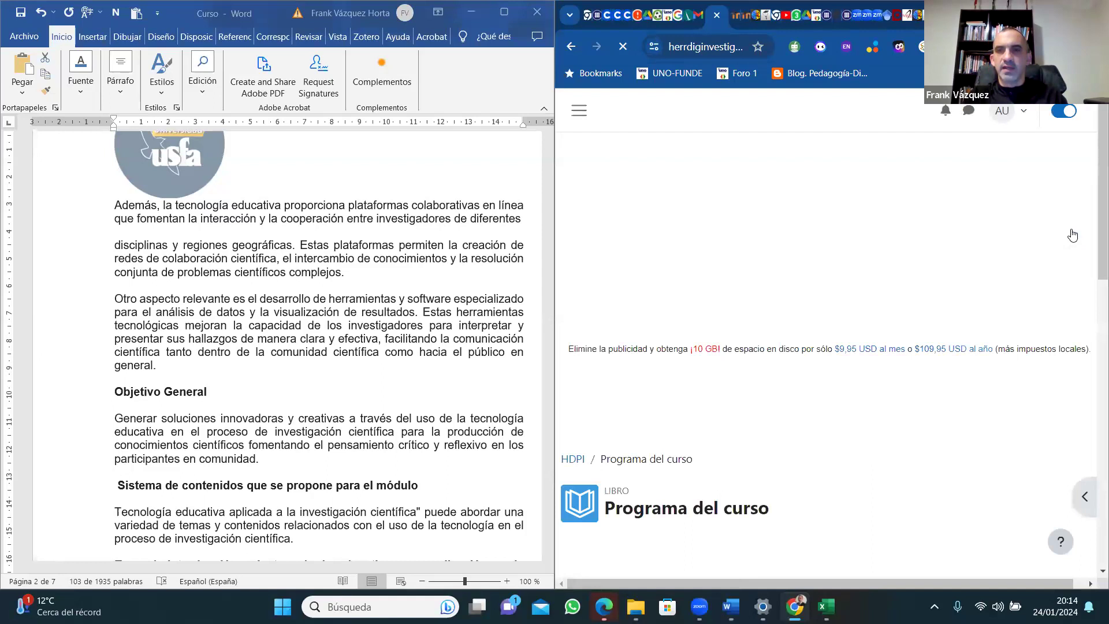
{"action": "left_click_drag", "start_coordinate": [1096, 249], "coordinate": [1097, 385]}
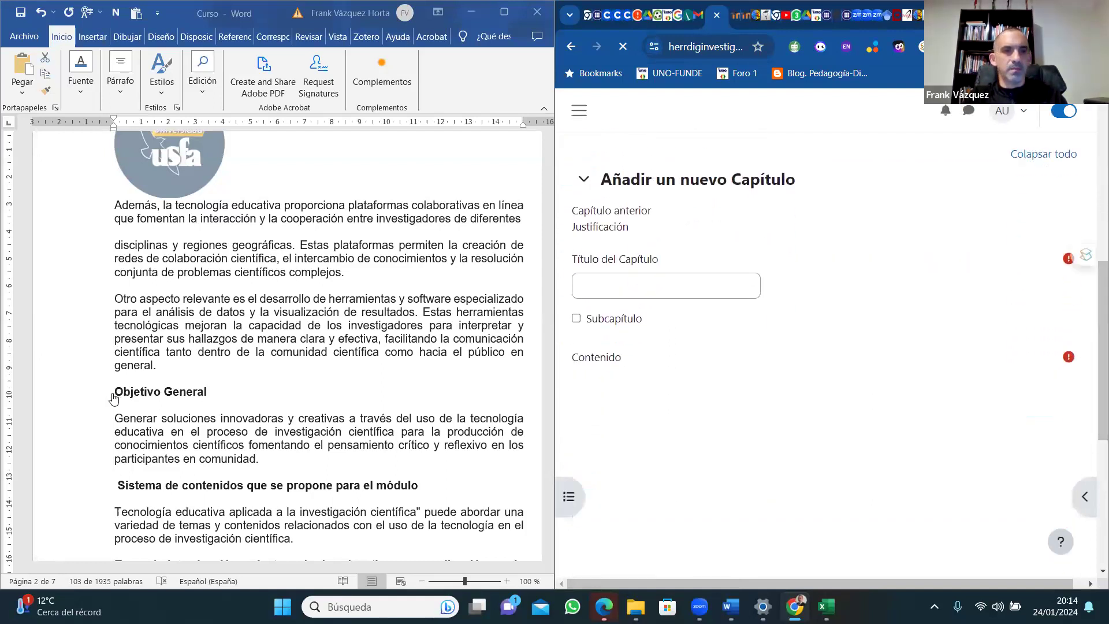
Copy the heading "Objetivo General" from the Word document into the new chapter's title.
{"action": "left_click", "coordinate": [145, 393]}
{"action": "left_click", "coordinate": [217, 393]}
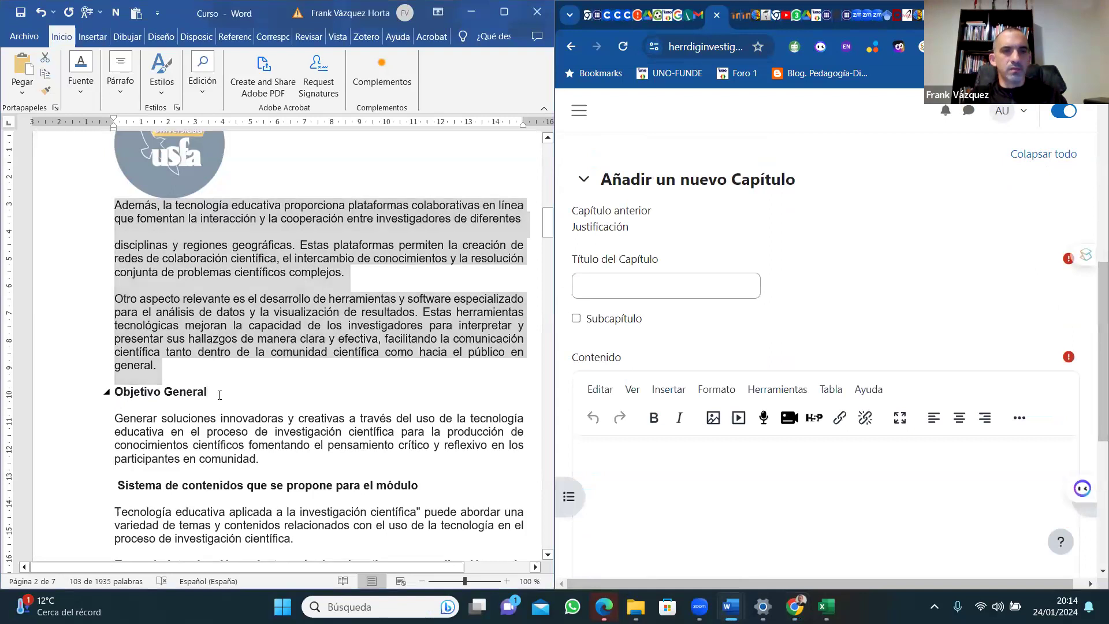
{"action": "left_click", "coordinate": [113, 395], "text": "shift"}
{"action": "key", "text": "ctrl+c"}
{"action": "right_click", "coordinate": [149, 398]}
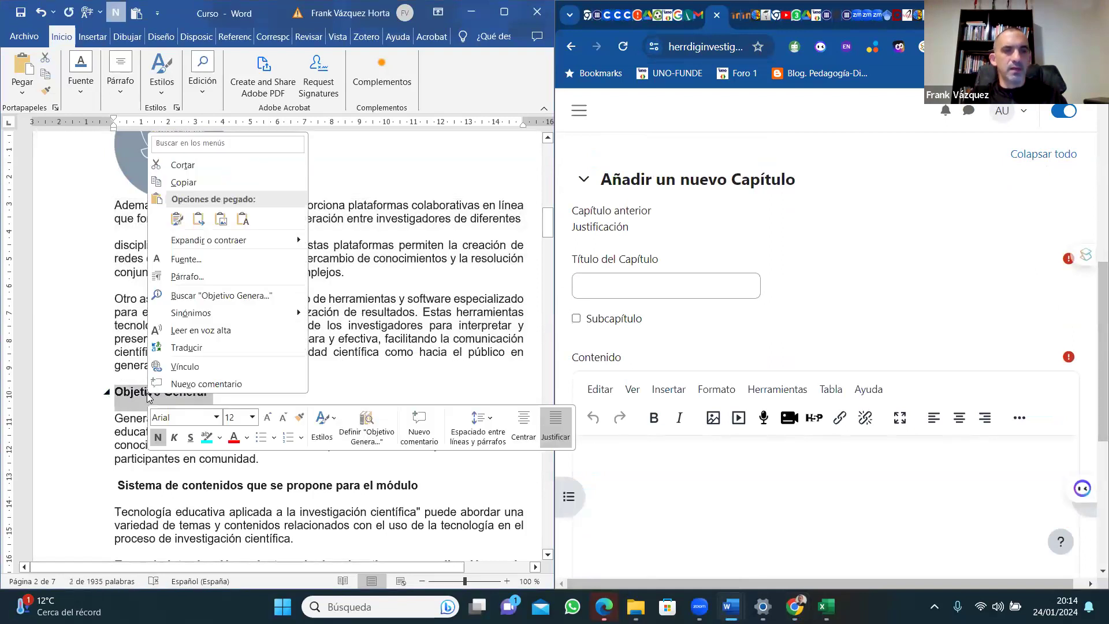
{"action": "left_click", "coordinate": [180, 184]}
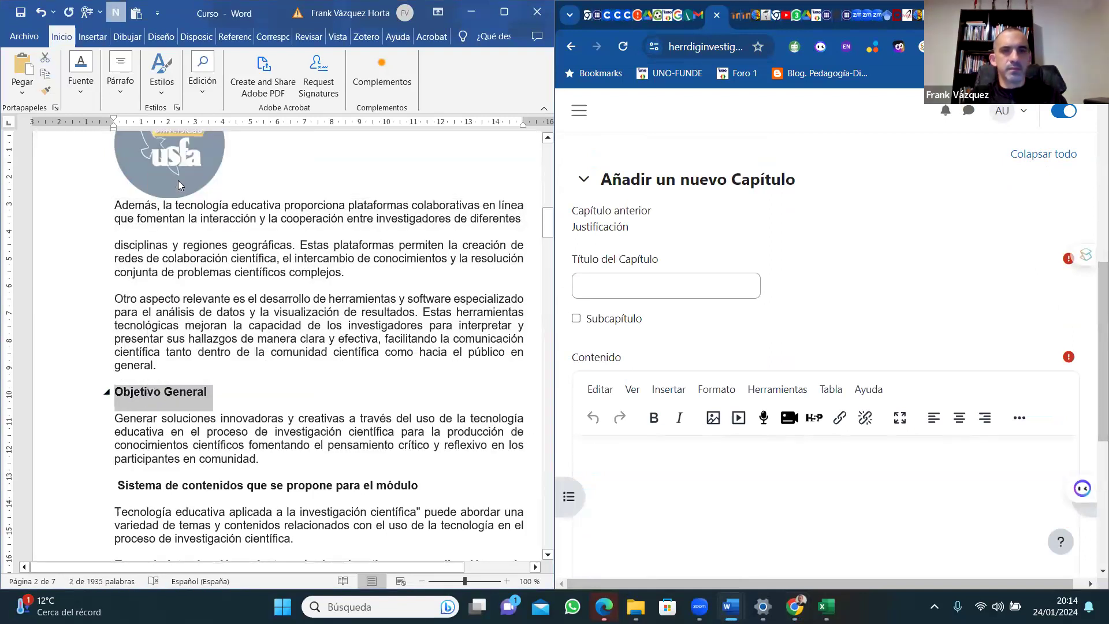
{"action": "right_click", "coordinate": [598, 293]}
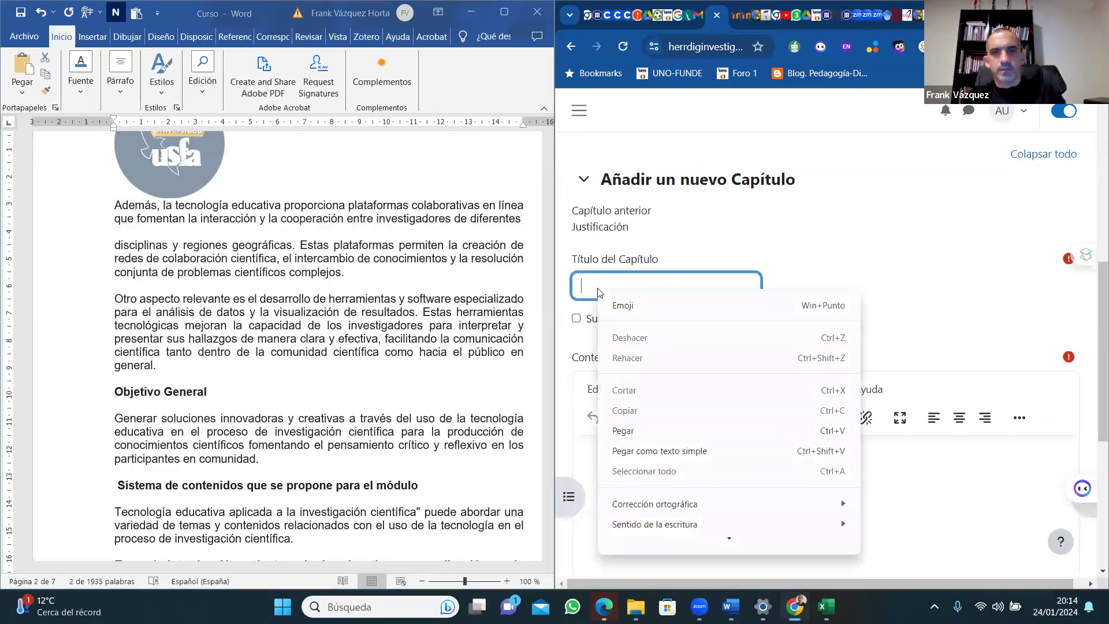
{"action": "left_click", "coordinate": [599, 292]}
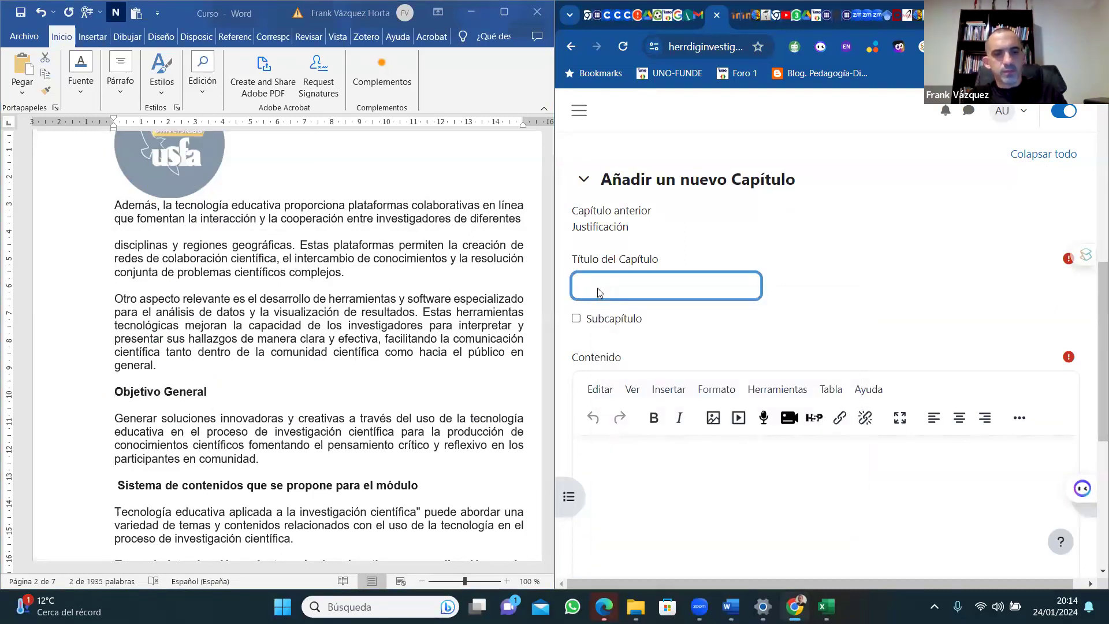
{"action": "key", "text": "ctrl+v"}
Copy the Word paragraph starting "Generar soluciones innovadoras" into the content of the chapter "Objetivo General".
{"action": "left_click", "coordinate": [610, 470]}
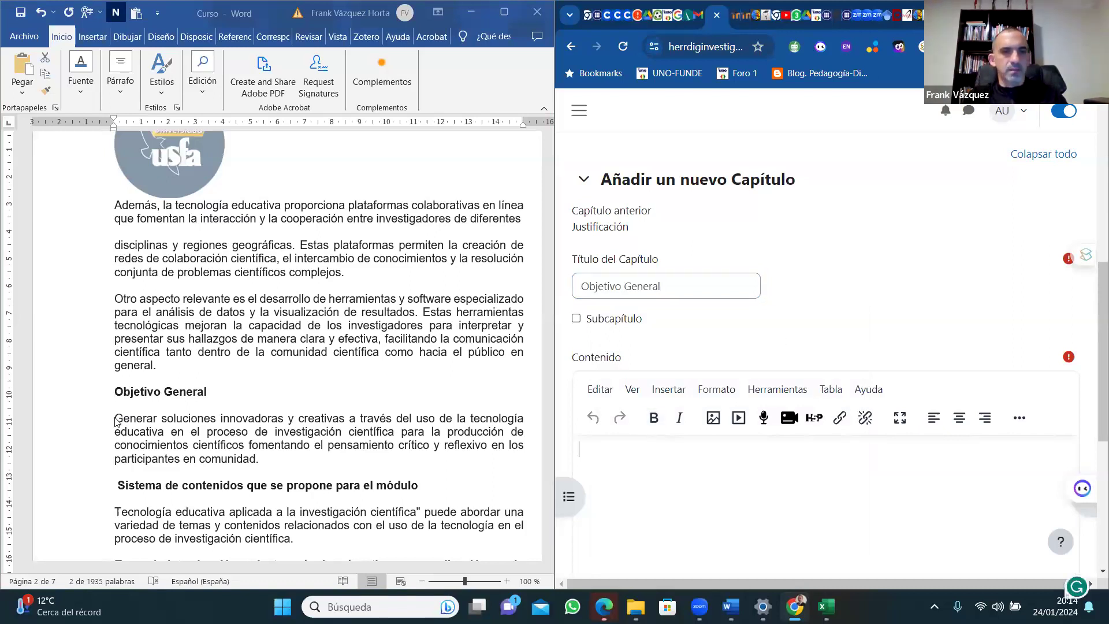
{"action": "left_click_drag", "start_coordinate": [121, 419], "coordinate": [115, 393]}
{"action": "left_click_drag", "start_coordinate": [269, 467], "coordinate": [132, 419]}
{"action": "key", "text": "ctrl+c"}
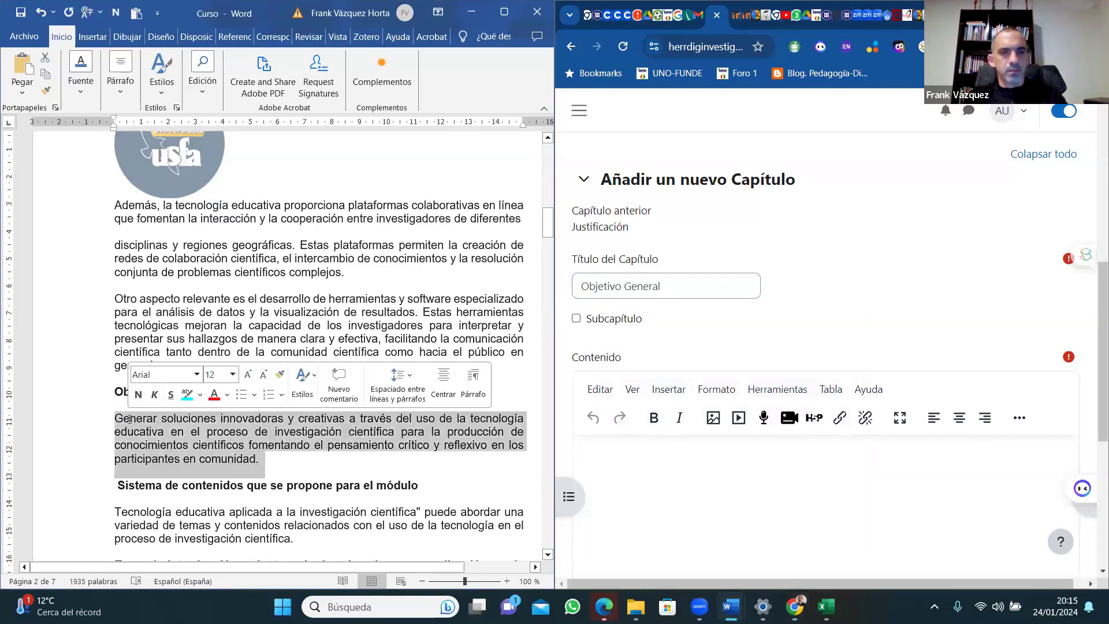
{"action": "right_click", "coordinate": [132, 422]}
{"action": "left_click", "coordinate": [165, 227]}
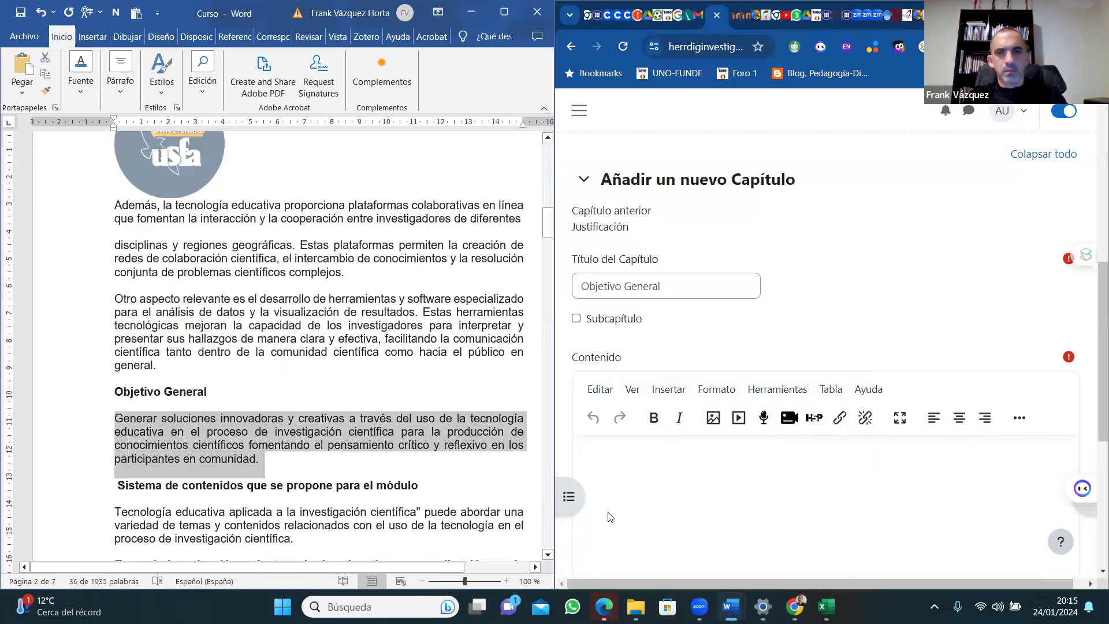
{"action": "left_click", "coordinate": [596, 457]}
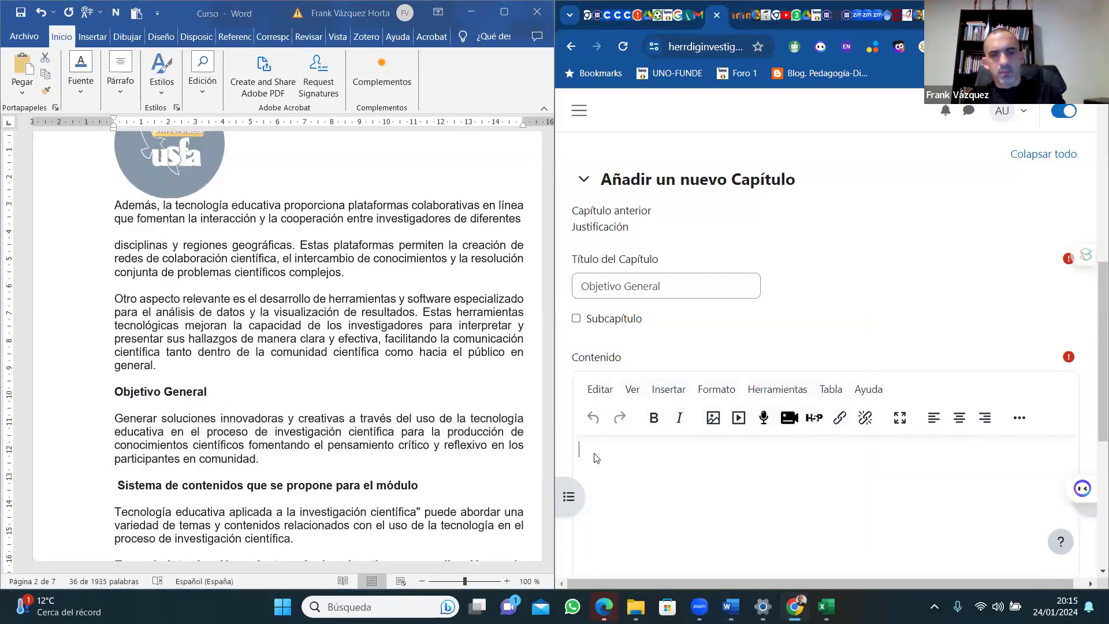
{"action": "key", "text": "ctrl+v"}
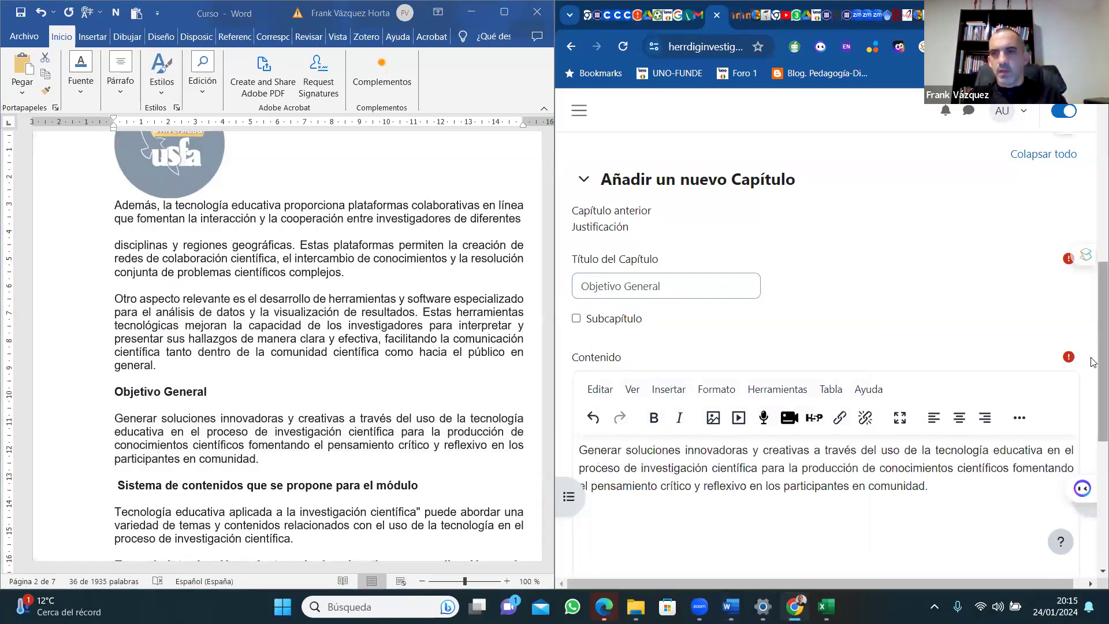
Save the chapter "Objetivo General" and view it in the book.
{"action": "scroll", "coordinate": [1093, 362], "scroll_direction": "down", "scroll_amount": 4}
{"action": "scroll", "coordinate": [1093, 446], "scroll_direction": "down", "scroll_amount": 2}
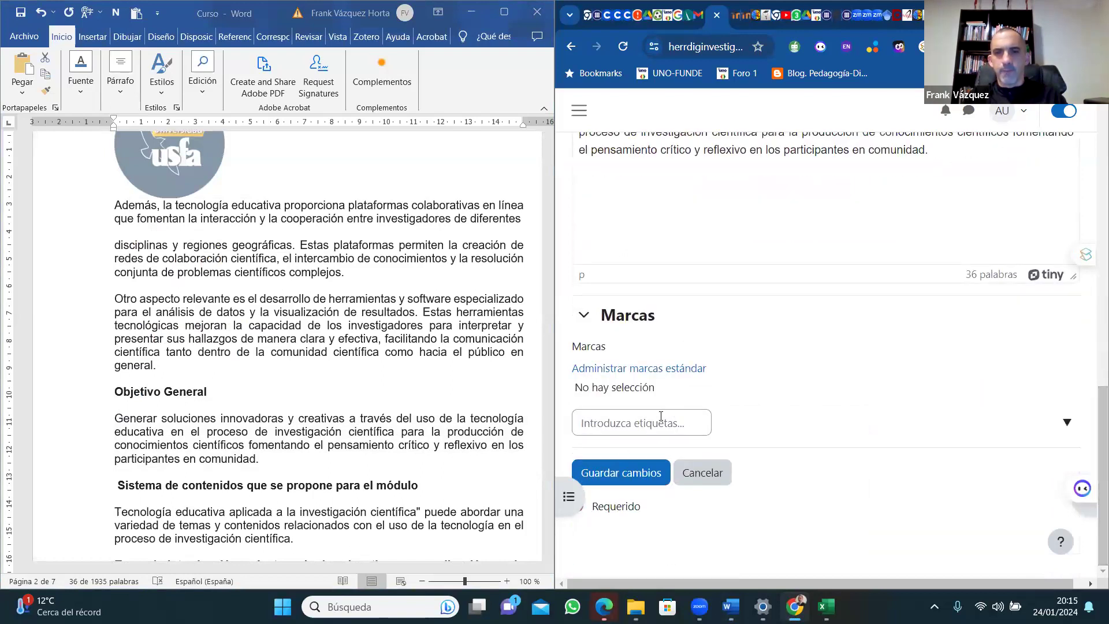
{"action": "left_click", "coordinate": [628, 478]}
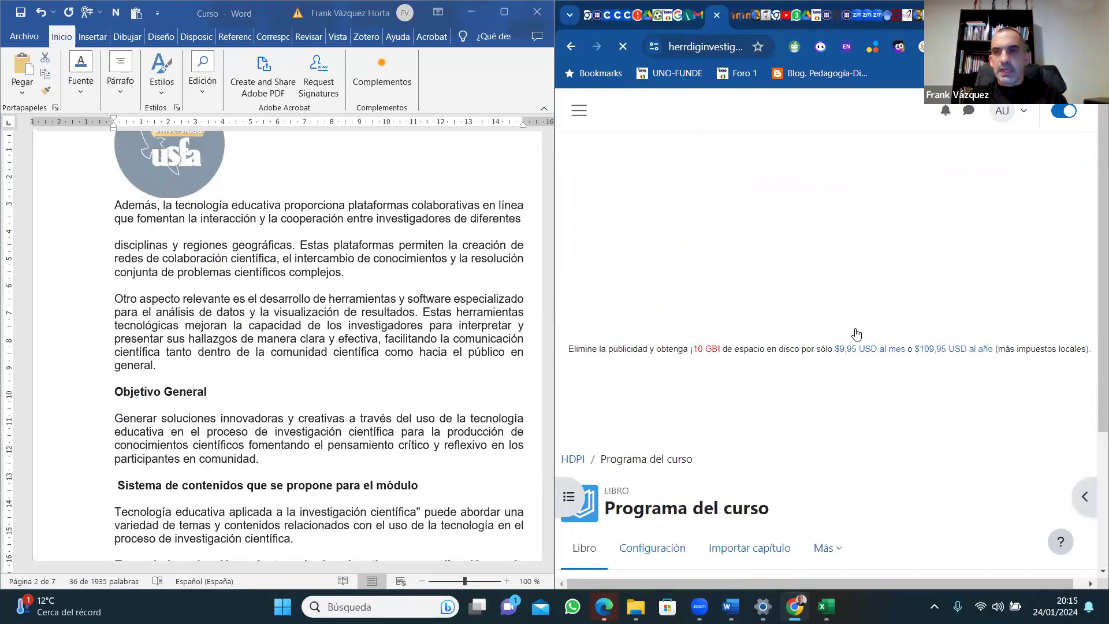
{"action": "scroll", "coordinate": [1096, 340], "scroll_direction": "down", "scroll_amount": 1}
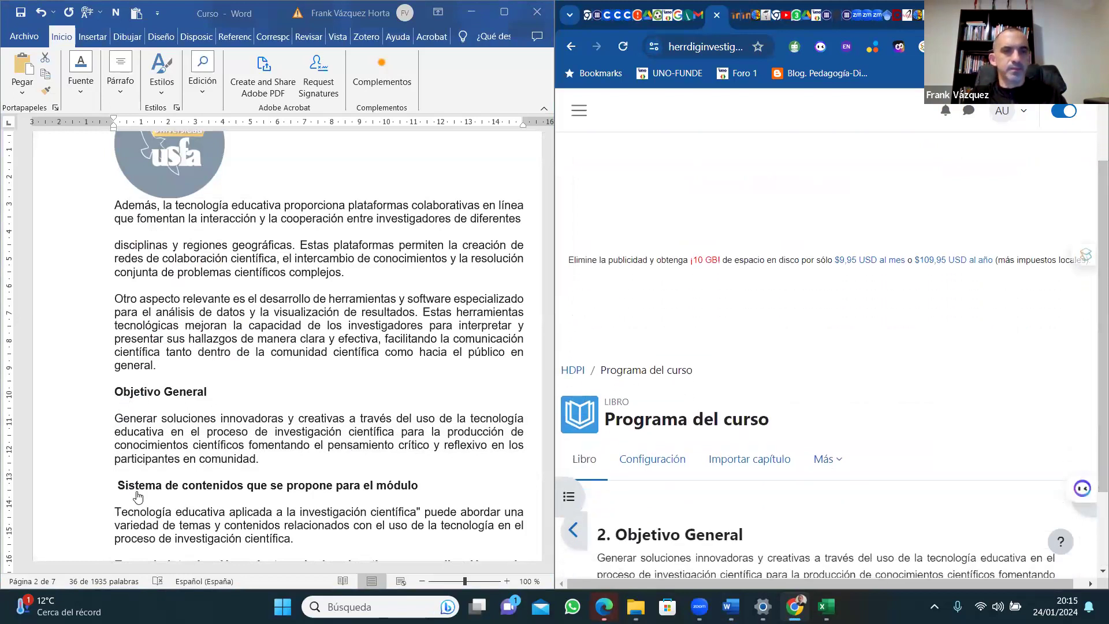
Copy the heading "Sistema de contenidos que se propone para el módulo" and its introductory paragraph from the Word document.
{"action": "left_click", "coordinate": [434, 474]}
{"action": "scroll", "coordinate": [435, 472], "scroll_direction": "down", "scroll_amount": 12}
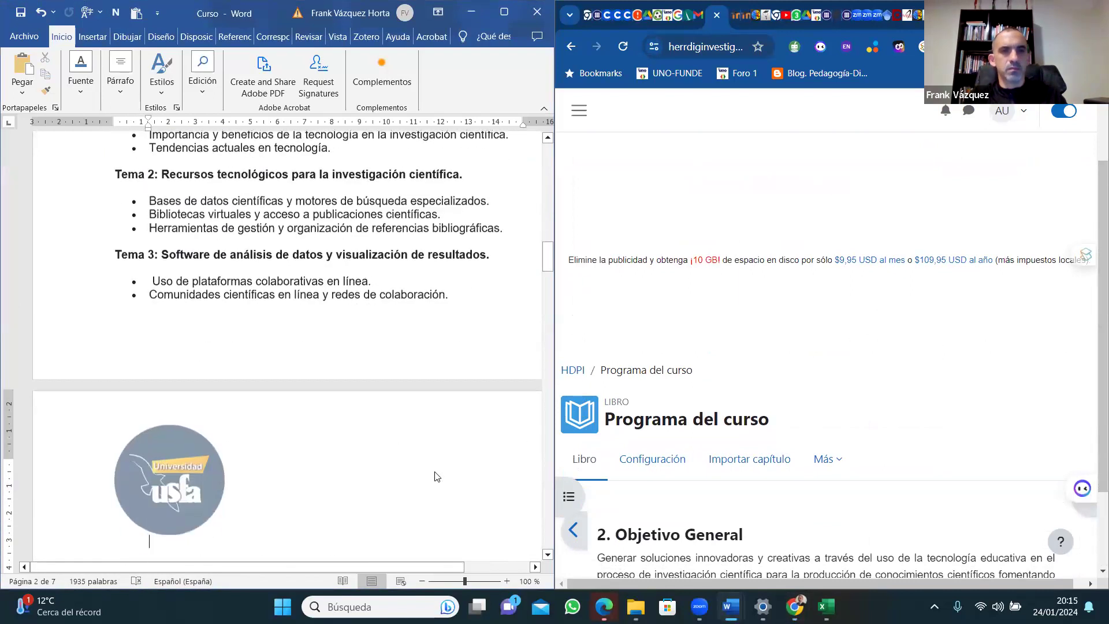
{"action": "mouse_move", "coordinate": [548, 257]}
{"action": "left_mouse_down"}
{"action": "mouse_move", "coordinate": [551, 237]}
{"action": "mouse_move", "coordinate": [556, 250]}
{"action": "left_mouse_up"}
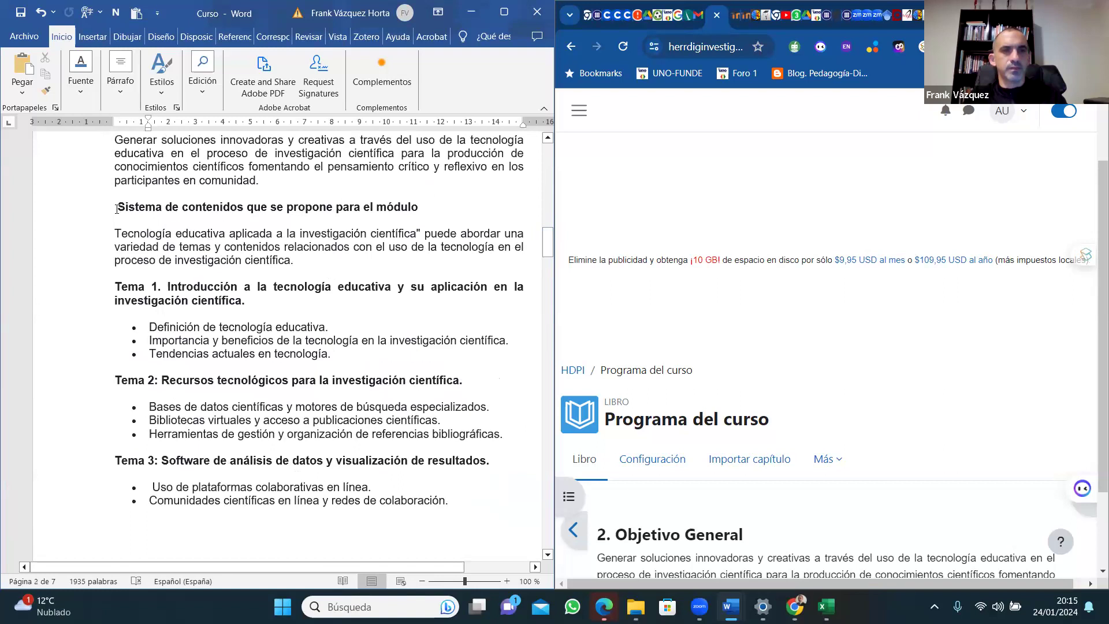
{"action": "left_click_drag", "start_coordinate": [116, 203], "coordinate": [254, 260]}
{"action": "right_click", "coordinate": [255, 260]}
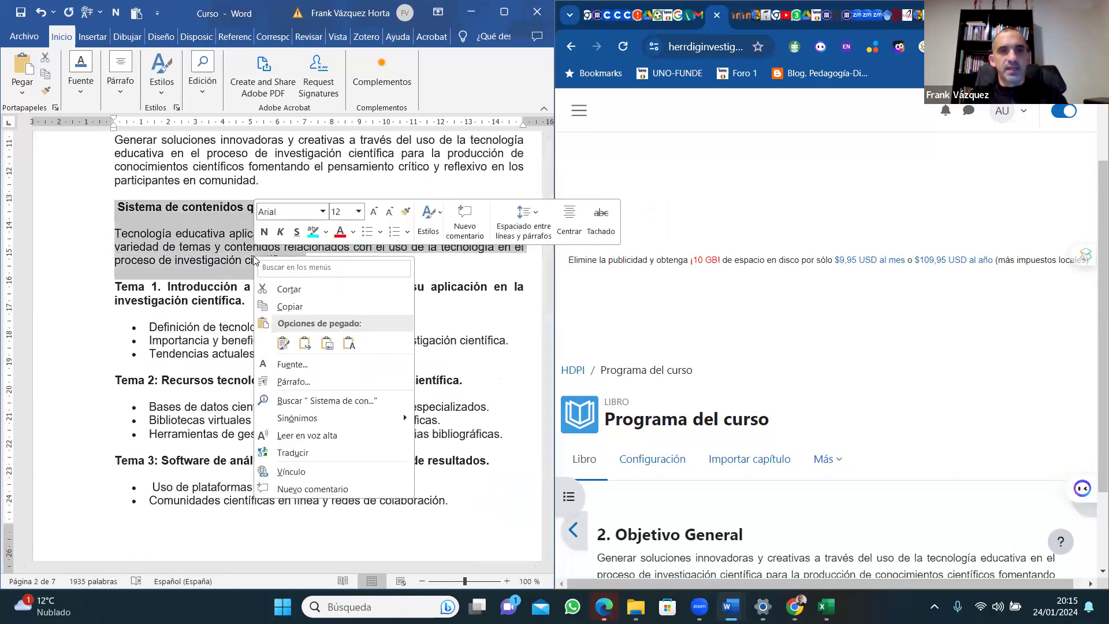
{"action": "left_click", "coordinate": [290, 308]}
Deactivate the Monica floating button covering the book page until the next visit.
{"action": "left_click_drag", "start_coordinate": [1098, 341], "coordinate": [1097, 414]}
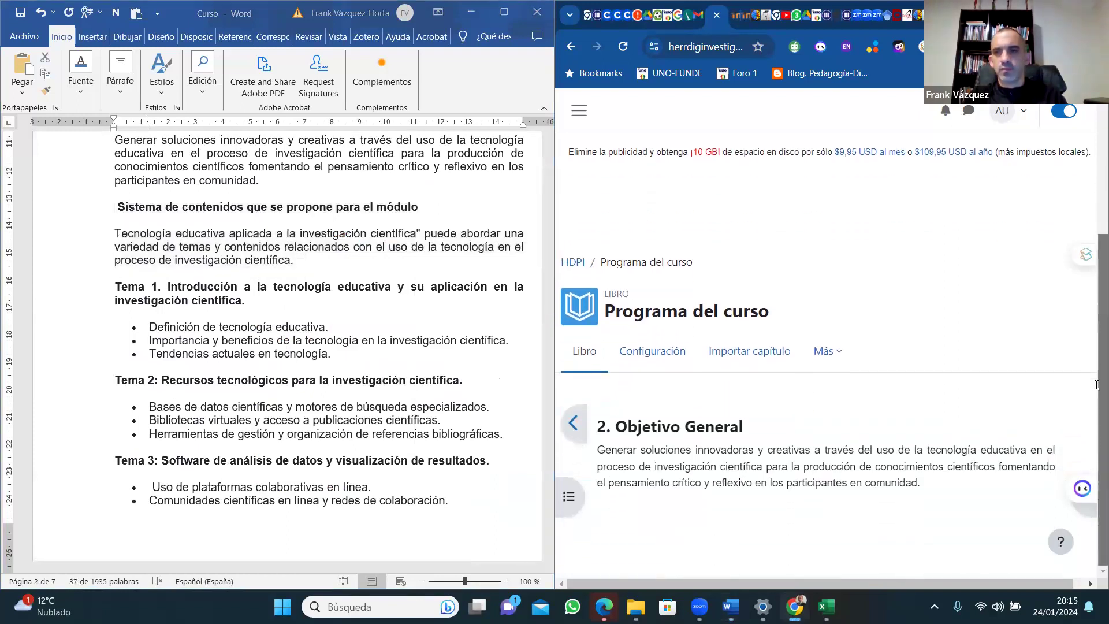
{"action": "scroll", "coordinate": [1097, 443], "scroll_direction": "up", "scroll_amount": 3}
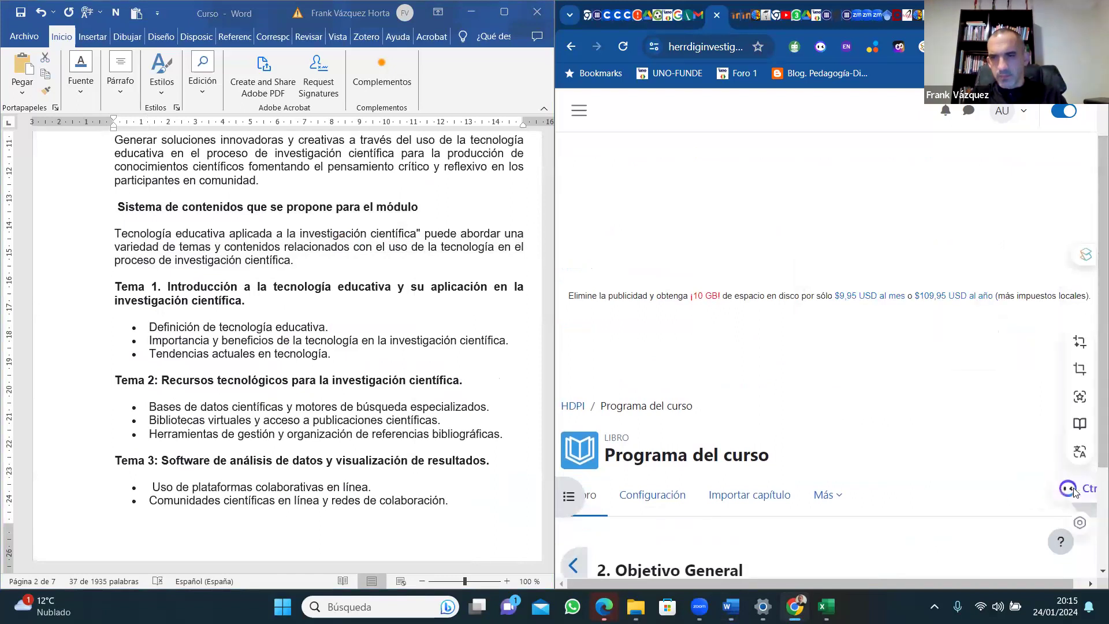
{"action": "left_click", "coordinate": [1032, 474]}
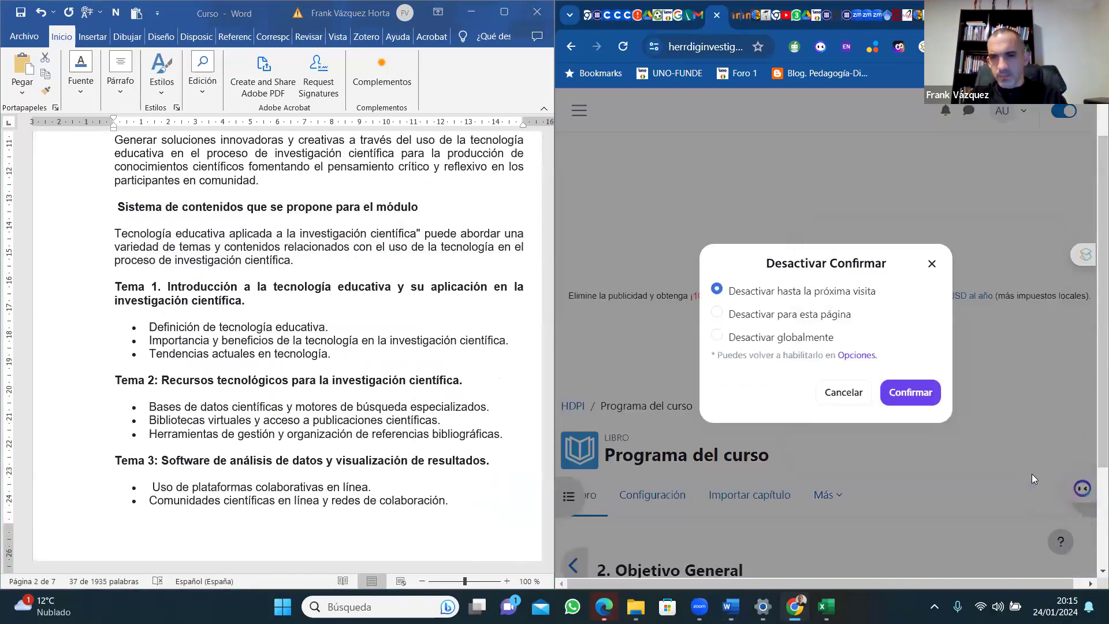
{"action": "left_click", "coordinate": [899, 396]}
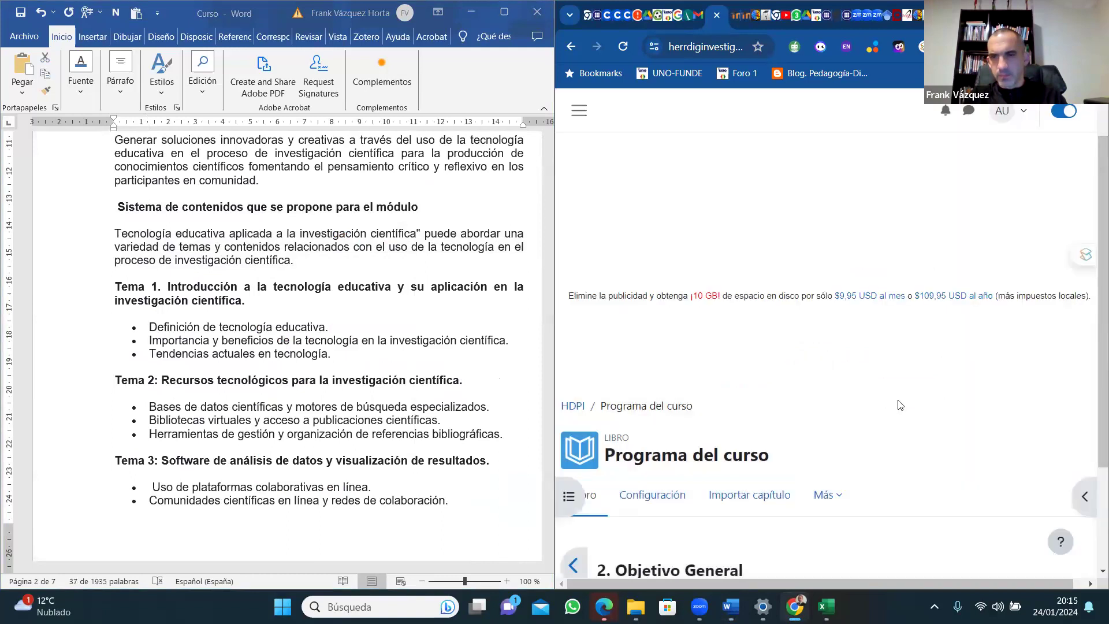
Start a new chapter after "Objetivo General" from the book's table of contents.
{"action": "left_click", "coordinate": [1085, 497]}
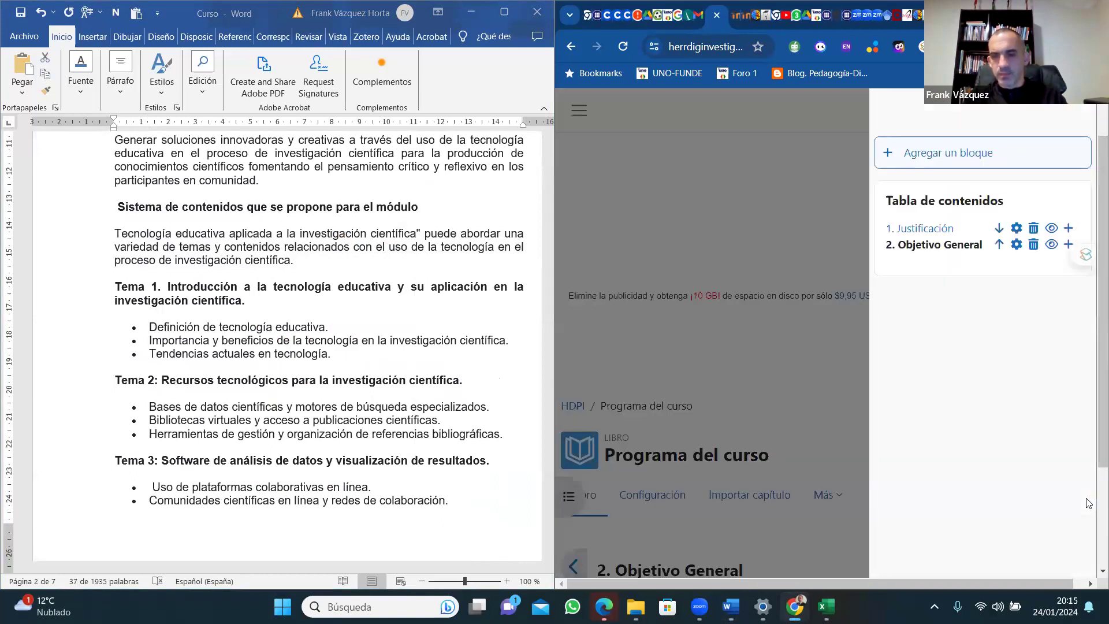
{"action": "left_click_drag", "start_coordinate": [1092, 451], "coordinate": [1094, 573]}
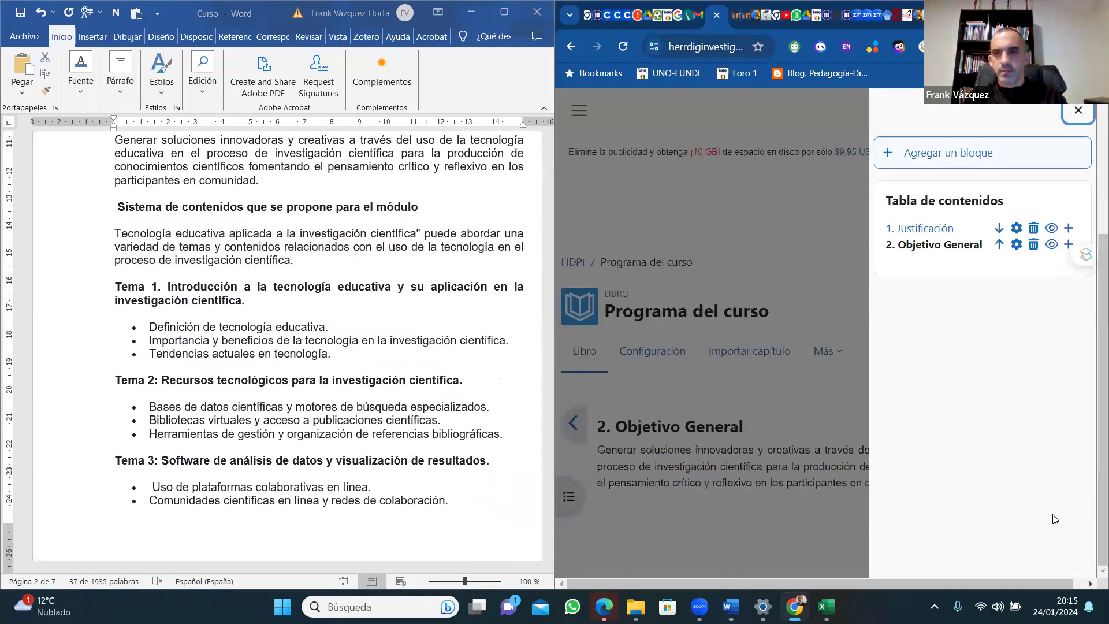
{"action": "left_click", "coordinate": [1069, 248]}
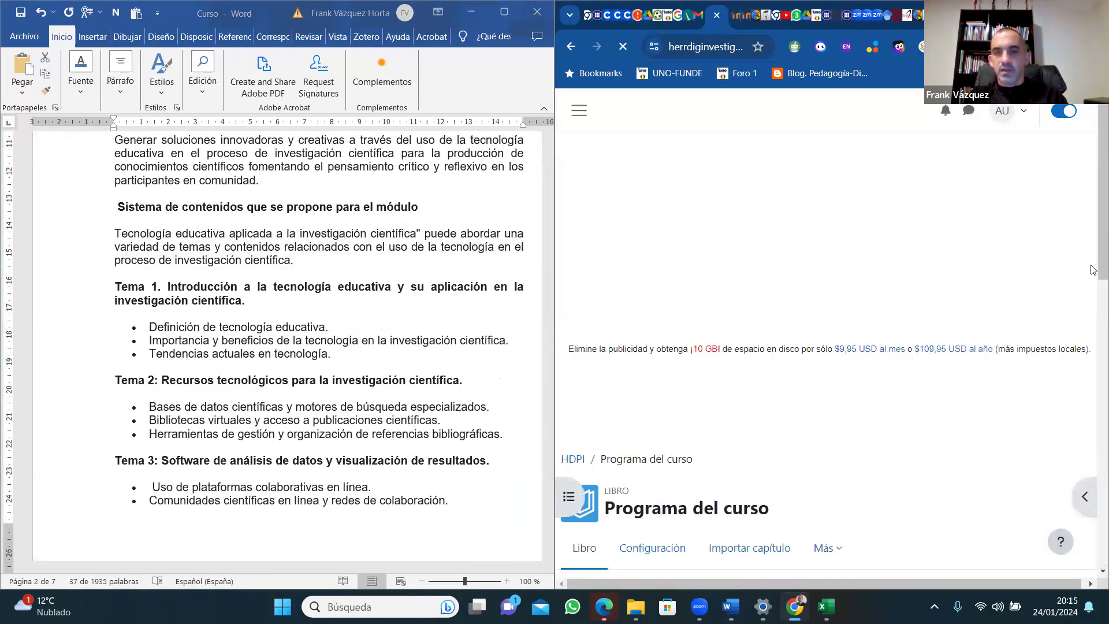
{"action": "scroll", "coordinate": [1072, 403], "scroll_direction": "down", "scroll_amount": 5}
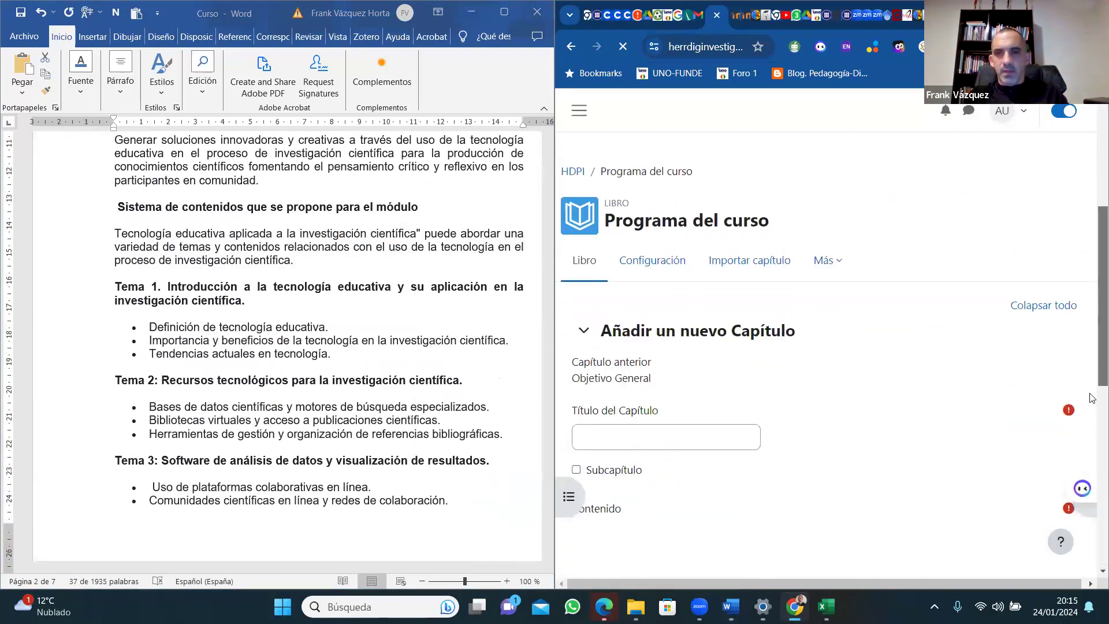
{"action": "left_click", "coordinate": [606, 275]}
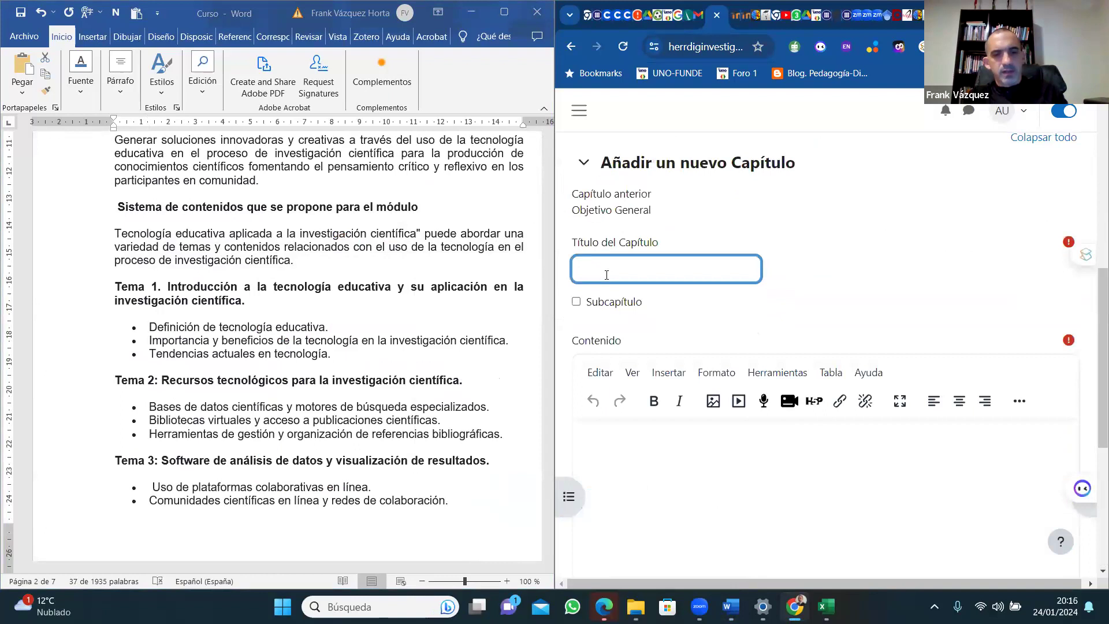
{"action": "key", "text": "ctrl+v"}
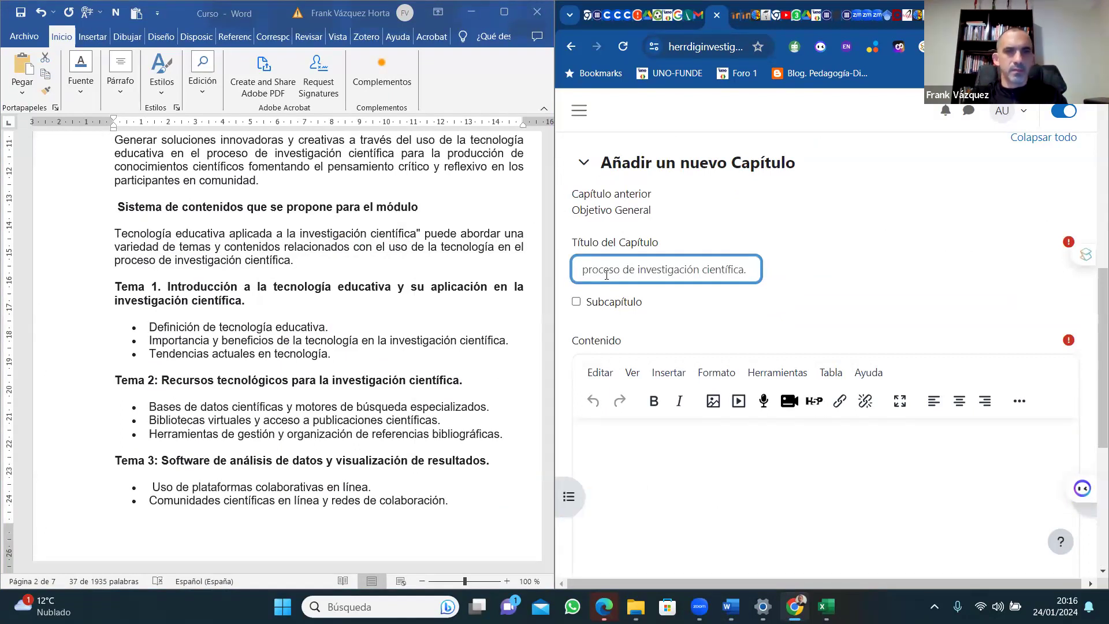
{"action": "key", "text": "BackSpace"}
{"action": "key", "text": "BackSpace"}
{"action": "key", "text": "BackSpace"}
{"action": "key", "text": "BackSpace"}
{"action": "key", "text": "BackSpace"}
{"action": "key", "text": "BackSpace"}
{"action": "key", "text": "BackSpace"}
{"action": "key", "text": "BackSpace"}
{"action": "key", "text": "BackSpace"}
{"action": "key", "text": "BackSpace"}
{"action": "key", "text": "BackSpace"}
{"action": "key", "text": "BackSpace"}
{"action": "key", "text": "BackSpace"}
{"action": "key", "text": "BackSpace"}
{"action": "key", "text": "BackSpace"}
{"action": "key", "text": "BackSpace"}
{"action": "key", "text": "BackSpace"}
{"action": "key", "text": "BackSpace"}
{"action": "key", "text": "BackSpace"}
{"action": "key", "text": "BackSpace"}
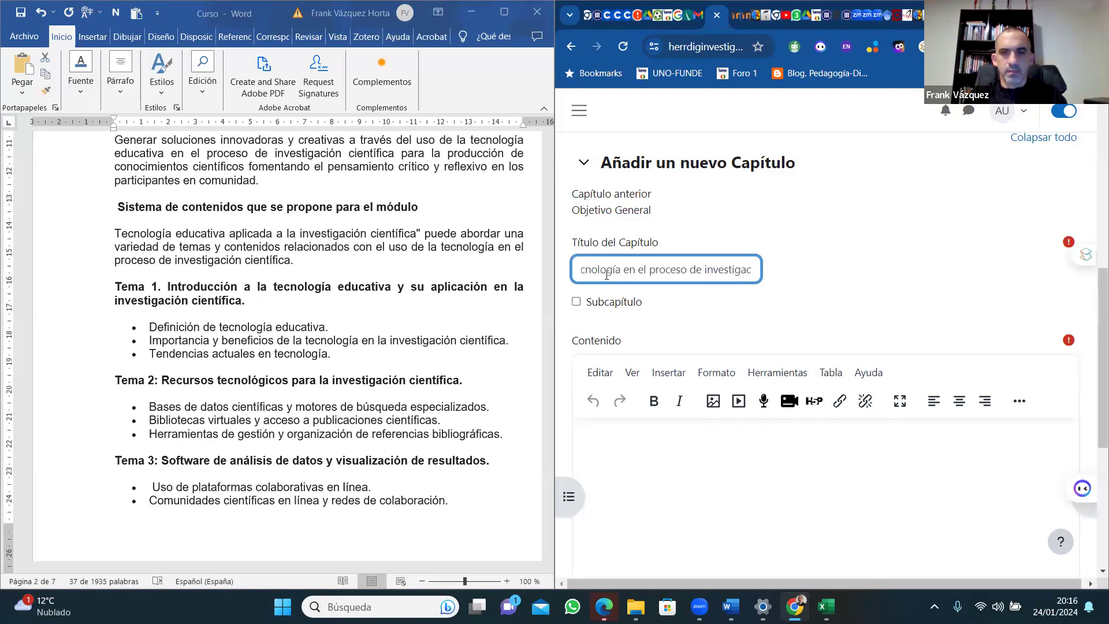
{"action": "key", "text": "BackSpace"}
{"action": "key", "text": "BackSpace"}
{"action": "key", "text": "BackSpace"}
{"action": "key", "text": "BackSpace"}
{"action": "key", "text": "BackSpace"}
{"action": "key", "text": "BackSpace"}
{"action": "key", "text": "BackSpace"}
{"action": "key", "text": "BackSpace"}
{"action": "key", "text": "BackSpace"}
{"action": "key", "text": "BackSpace"}
{"action": "key", "text": "BackSpace"}
{"action": "key", "text": "BackSpace"}
{"action": "key", "text": "BackSpace"}
{"action": "key", "text": "BackSpace"}
{"action": "key", "text": "BackSpace"}
{"action": "key", "text": "BackSpace"}
{"action": "key", "text": "BackSpace"}
{"action": "key", "text": "BackSpace"}
{"action": "key", "text": "BackSpace"}
{"action": "key", "text": "BackSpace"}
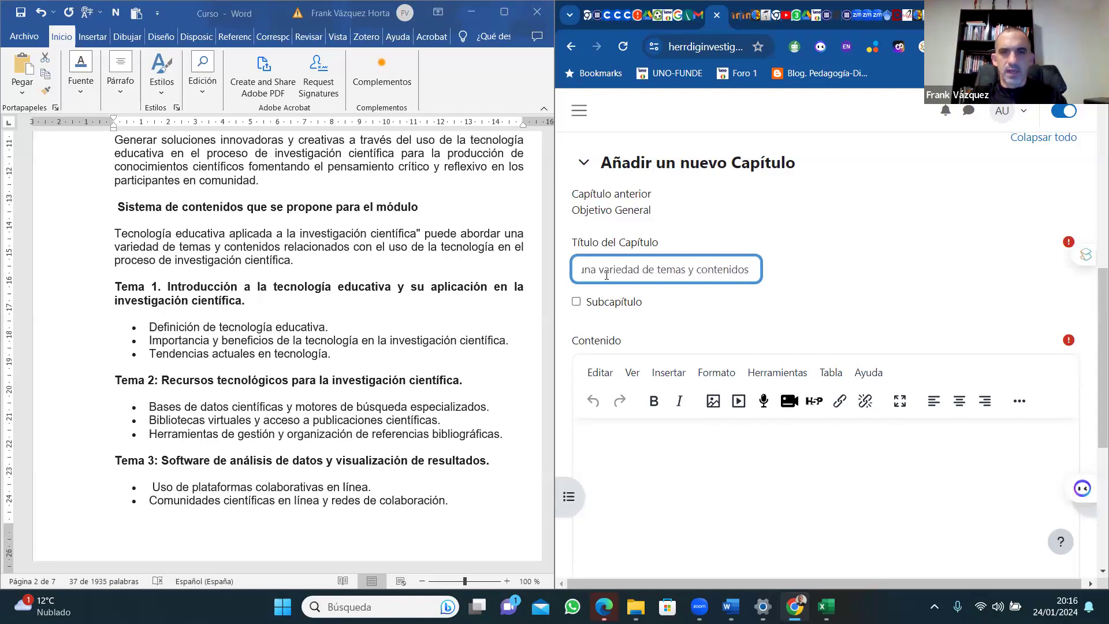
{"action": "key", "text": "BackSpace"}
{"action": "key", "text": "BackSpace"}
{"action": "key", "text": "BackSpace"}
{"action": "key", "text": "BackSpace"}
{"action": "key", "text": "BackSpace"}
{"action": "key", "text": "BackSpace"}
{"action": "key", "text": "BackSpace"}
{"action": "key", "text": "BackSpace"}
{"action": "key", "text": "BackSpace"}
{"action": "key", "text": "BackSpace"}
{"action": "key", "text": "BackSpace"}
{"action": "key", "text": "BackSpace"}
{"action": "key", "text": "BackSpace"}
{"action": "key", "text": "BackSpace"}
{"action": "key", "text": "BackSpace"}
{"action": "key", "text": "BackSpace"}
{"action": "key", "text": "BackSpace"}
{"action": "key", "text": "BackSpace"}
{"action": "key", "text": "BackSpace"}
{"action": "key", "text": "BackSpace"}
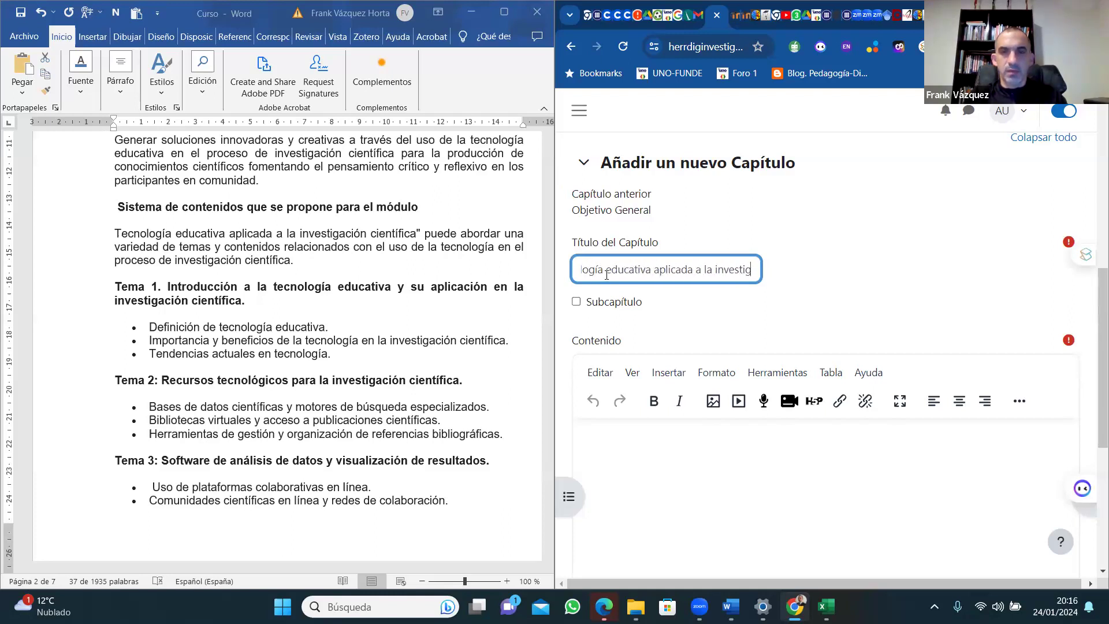
{"action": "key", "text": "BackSpace"}
{"action": "key", "text": "BackSpace"}
{"action": "key", "text": "BackSpace"}
{"action": "key", "text": "BackSpace"}
{"action": "key", "text": "BackSpace"}
{"action": "key", "text": "BackSpace"}
{"action": "key", "text": "BackSpace"}
{"action": "key", "text": "BackSpace"}
{"action": "key", "text": "BackSpace"}
{"action": "key", "text": "BackSpace"}
{"action": "key", "text": "BackSpace"}
{"action": "key", "text": "BackSpace"}
{"action": "key", "text": "BackSpace"}
{"action": "key", "text": "BackSpace"}
{"action": "key", "text": "BackSpace"}
{"action": "key", "text": "BackSpace"}
{"action": "key", "text": "BackSpace"}
{"action": "key", "text": "BackSpace"}
{"action": "key", "text": "BackSpace"}
{"action": "key", "text": "BackSpace"}
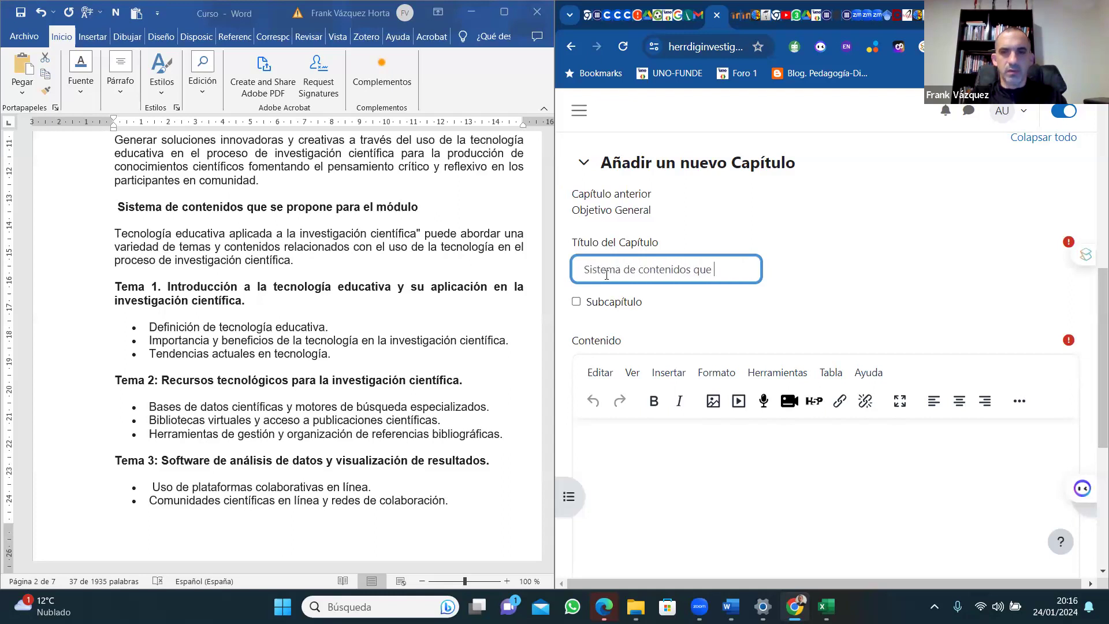
{"action": "key", "text": "BackSpace"}
{"action": "key", "text": "BackSpace"}
{"action": "key", "text": "BackSpace"}
{"action": "key", "text": "BackSpace"}
{"action": "key", "text": "BackSpace"}
{"action": "key", "text": "BackSpace"}
{"action": "key", "text": "BackSpace"}
{"action": "key", "text": "BackSpace"}
{"action": "key", "text": "BackSpace"}
{"action": "key", "text": "BackSpace"}
{"action": "key", "text": "BackSpace"}
{"action": "key", "text": "BackSpace"}
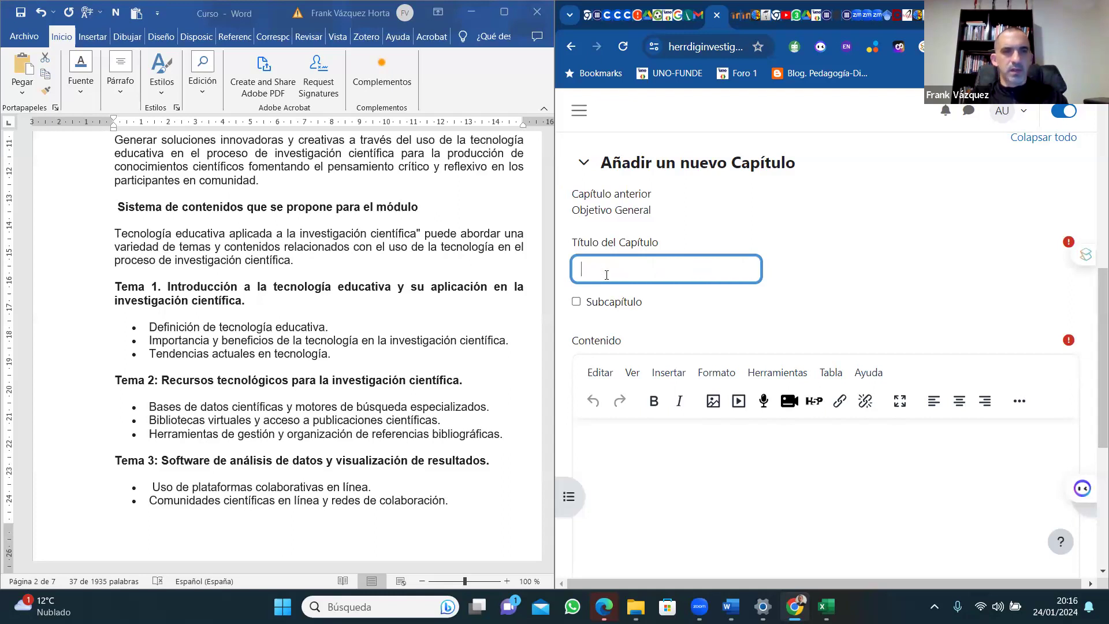
Title the new chapter "Sistema de contenidos" by copying those words from the heading in the Word document.
{"action": "left_click", "coordinate": [118, 207]}
{"action": "left_click", "coordinate": [233, 209]}
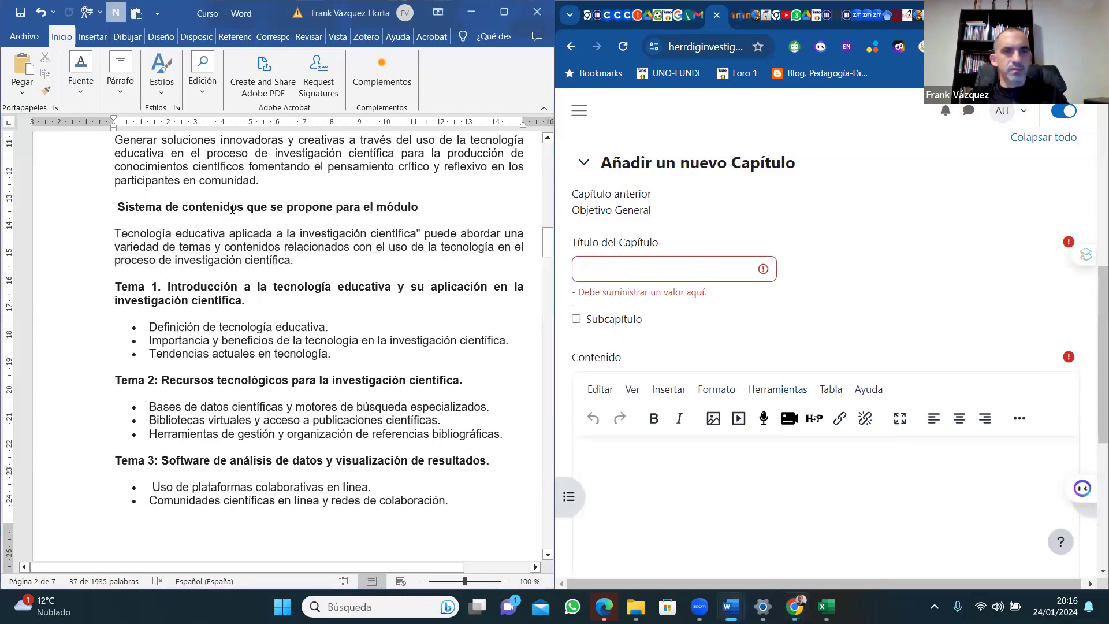
{"action": "left_click_drag", "start_coordinate": [116, 207], "coordinate": [227, 208]}
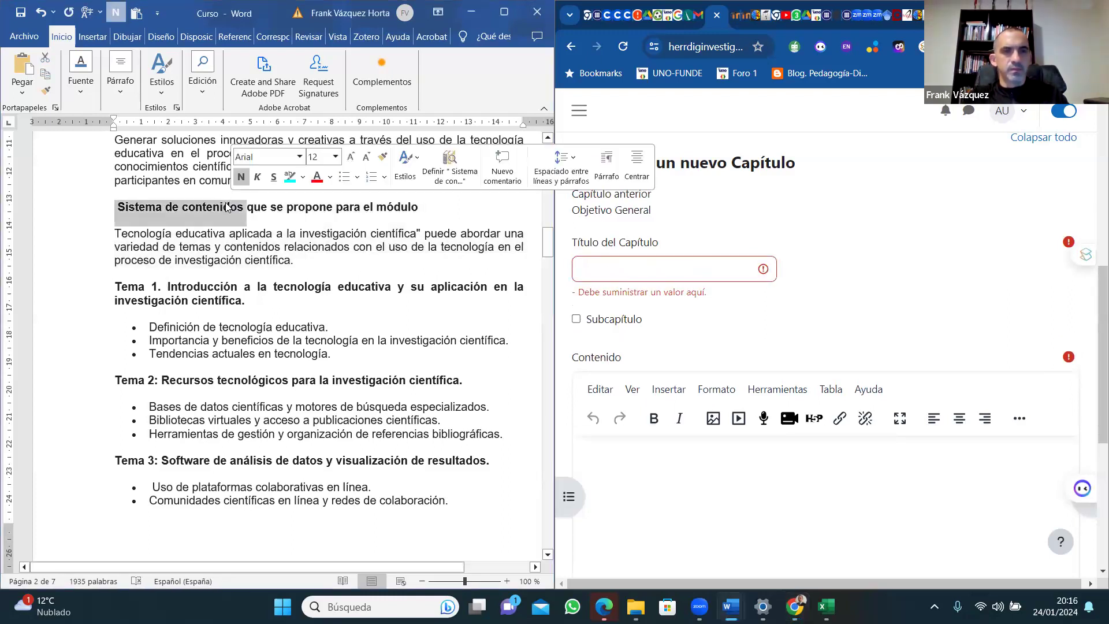
{"action": "right_click", "coordinate": [225, 207]}
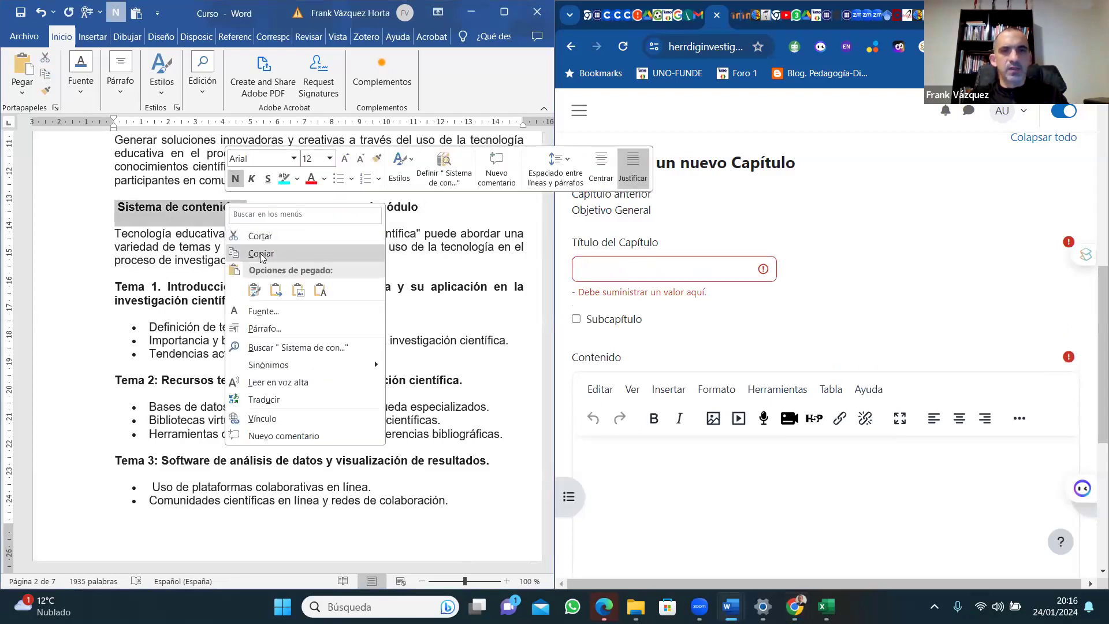
{"action": "left_click", "coordinate": [255, 236]}
{"action": "left_click", "coordinate": [622, 277]}
{"action": "key", "text": "ctrl+v"}
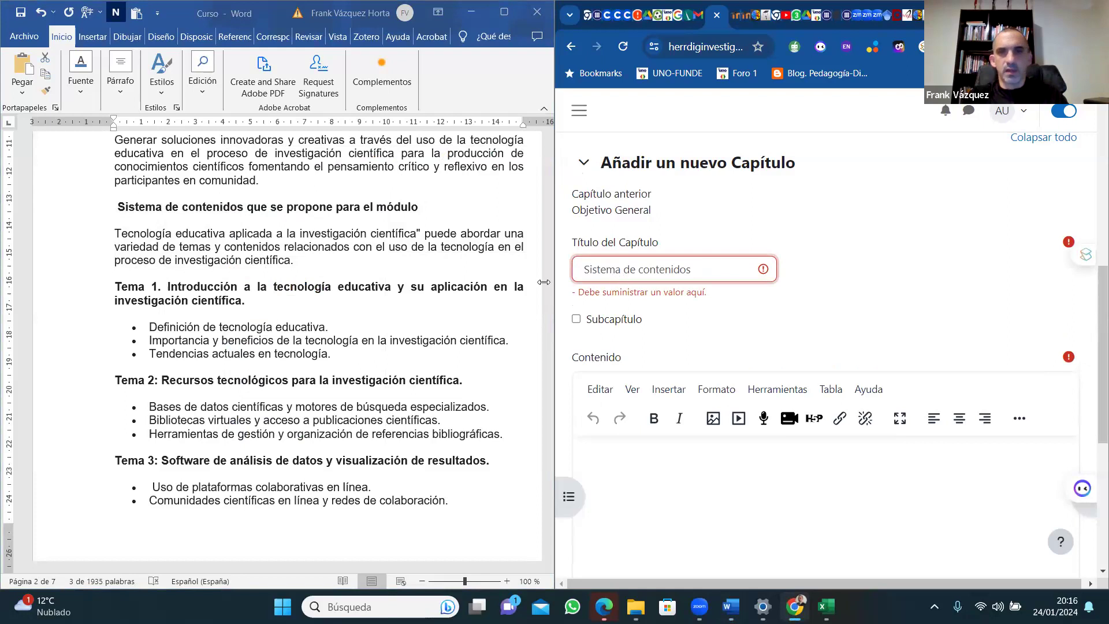
Copy the paragraph beginning "Tecnología educativa aplicada a la investigación científica" from the Word document into the chapter's content.
{"action": "left_click", "coordinate": [115, 233]}
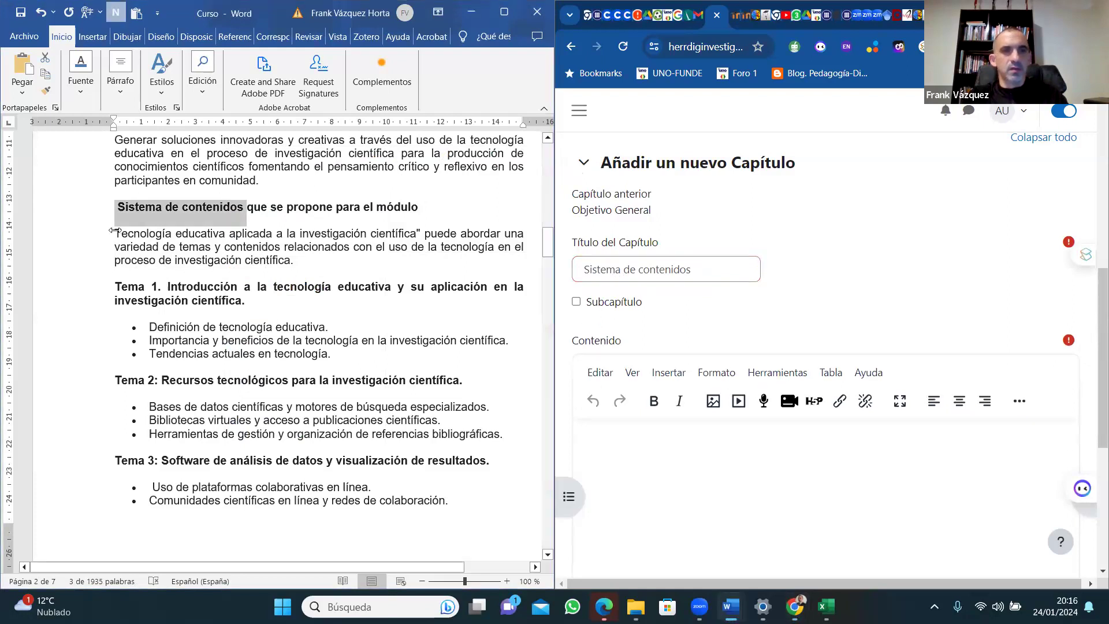
{"action": "left_click_drag", "start_coordinate": [225, 247], "coordinate": [307, 263]}
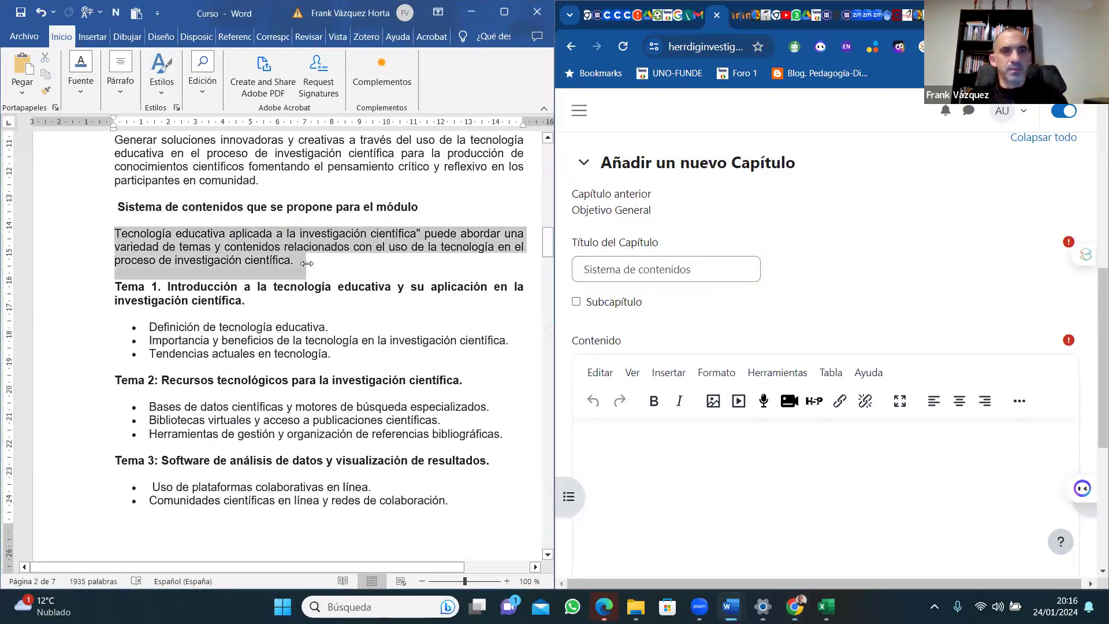
{"action": "right_click", "coordinate": [263, 264]}
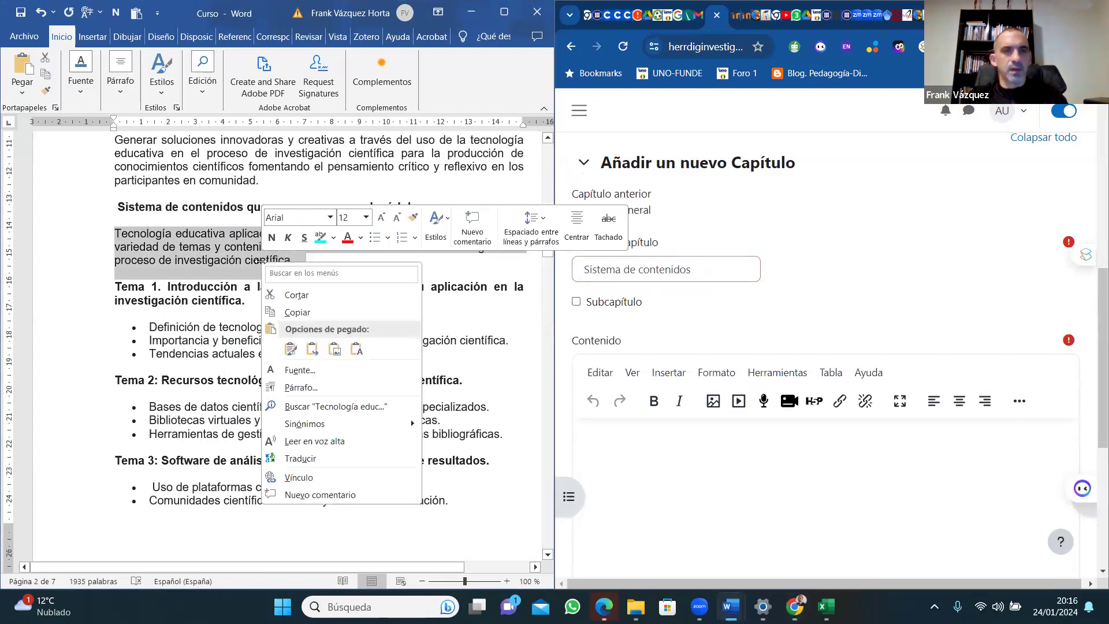
{"action": "left_click", "coordinate": [298, 312]}
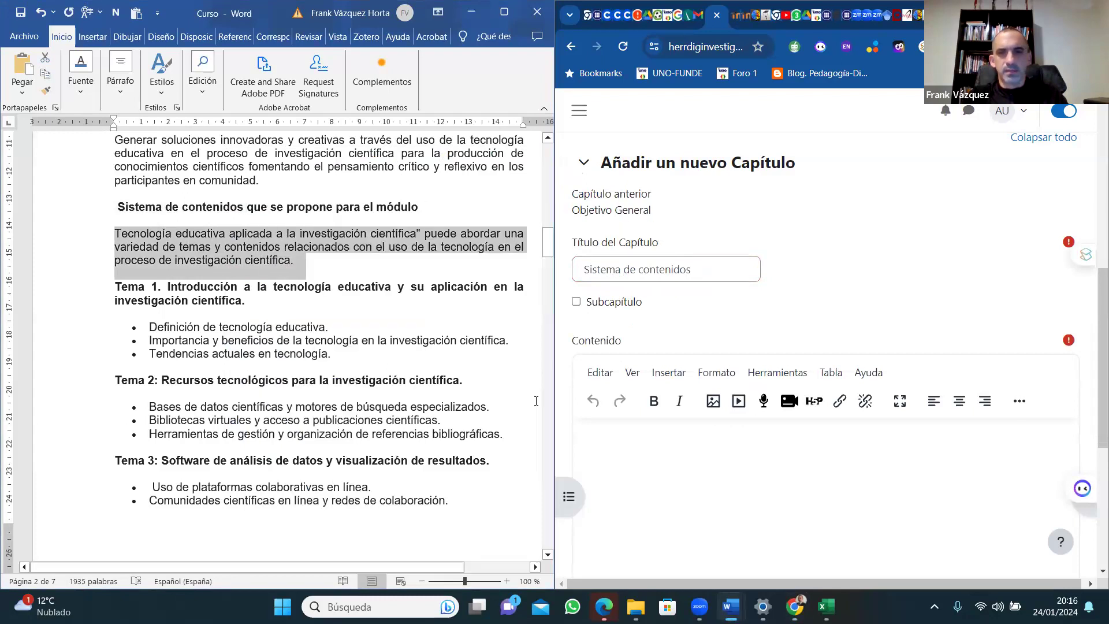
{"action": "left_click", "coordinate": [622, 453]}
{"action": "key", "text": "ctrl+v"}
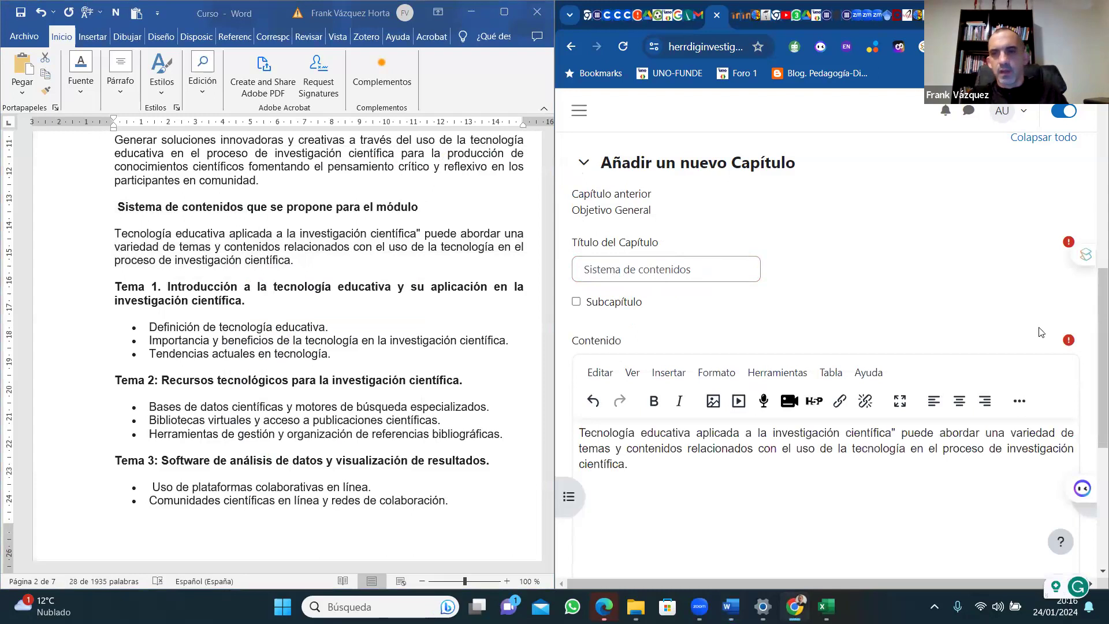
Save the chapter "Sistema de contenidos" and view it in the book.
{"action": "scroll", "coordinate": [1093, 391], "scroll_direction": "down", "scroll_amount": 1}
{"action": "scroll", "coordinate": [1093, 391], "scroll_direction": "down", "scroll_amount": 4}
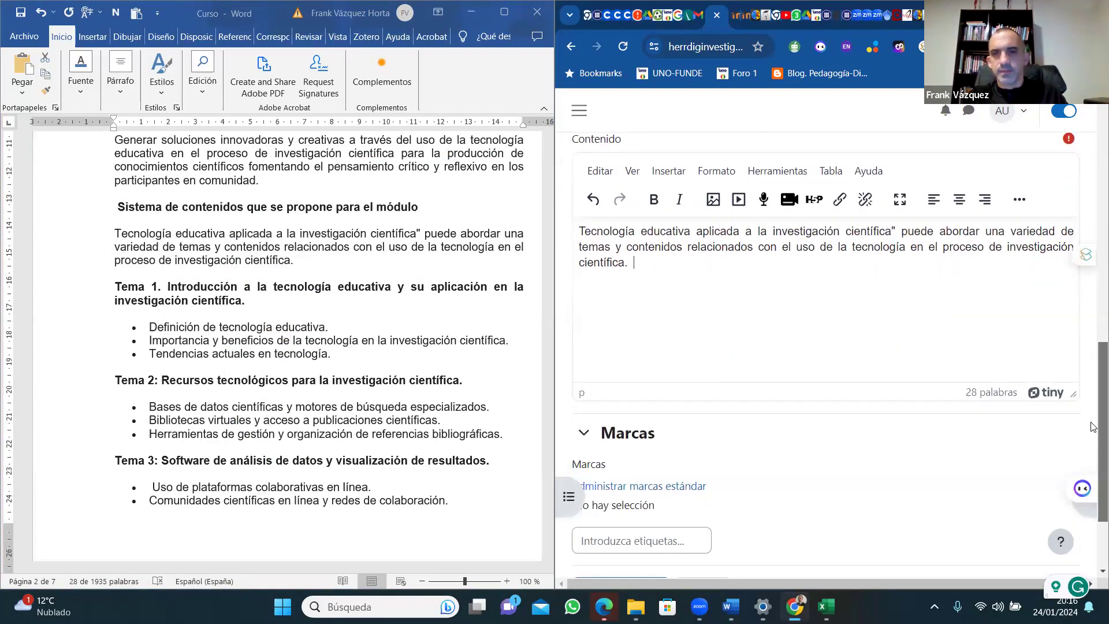
{"action": "left_click", "coordinate": [633, 479]}
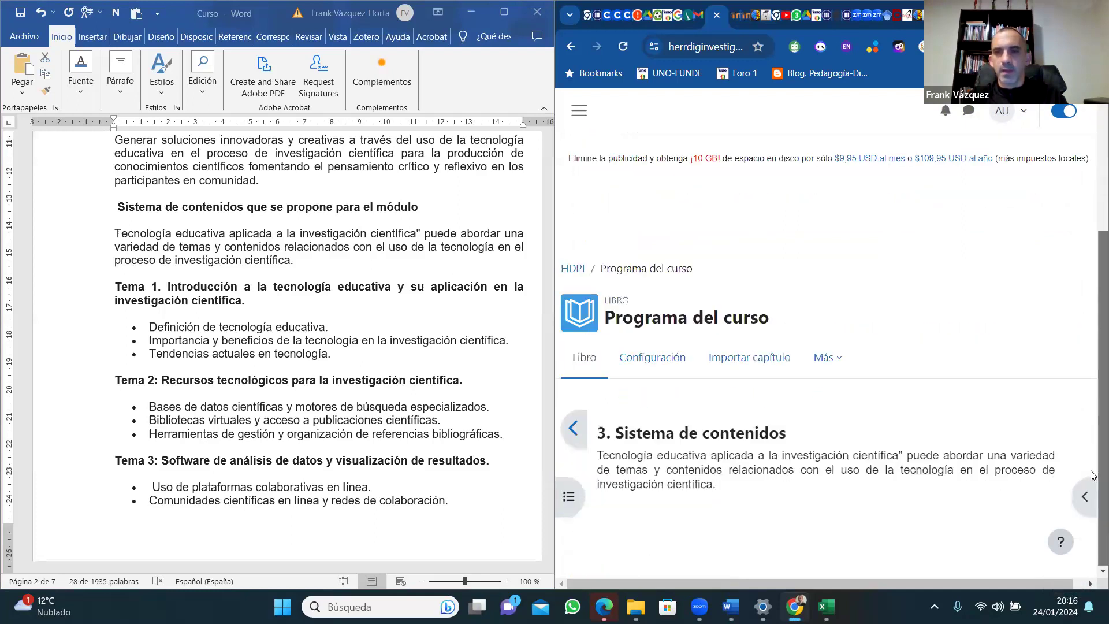
Deactivate the Monica floating button on the "Sistema de contenidos" page until the next visit.
{"action": "mouse_move", "coordinate": [1090, 508]}
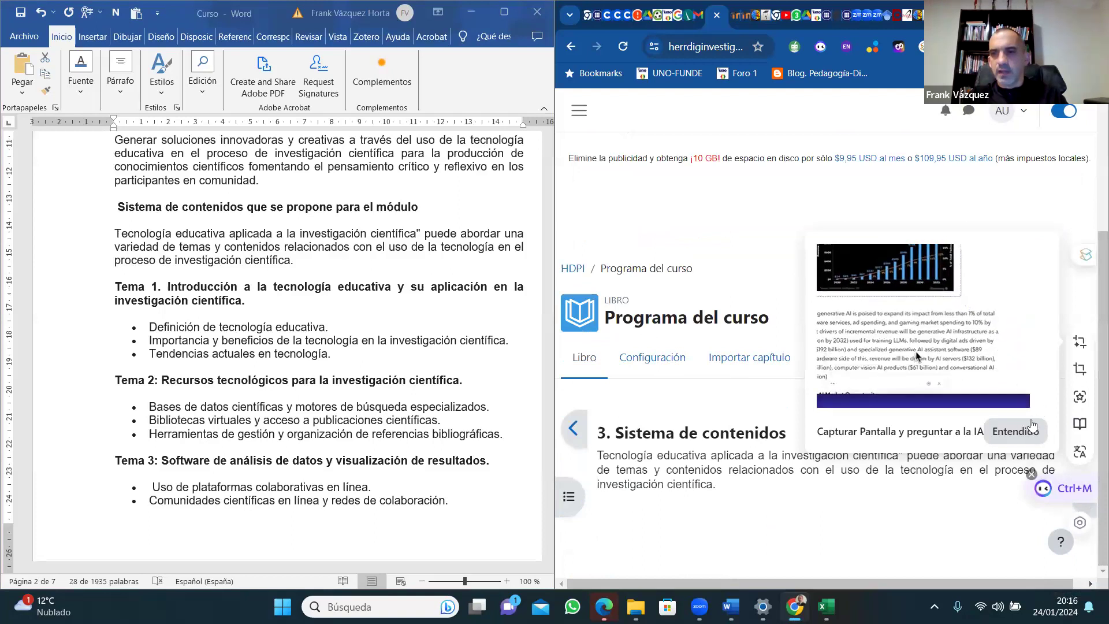
{"action": "left_click", "coordinate": [1031, 474]}
{"action": "mouse_move", "coordinate": [1034, 476]}
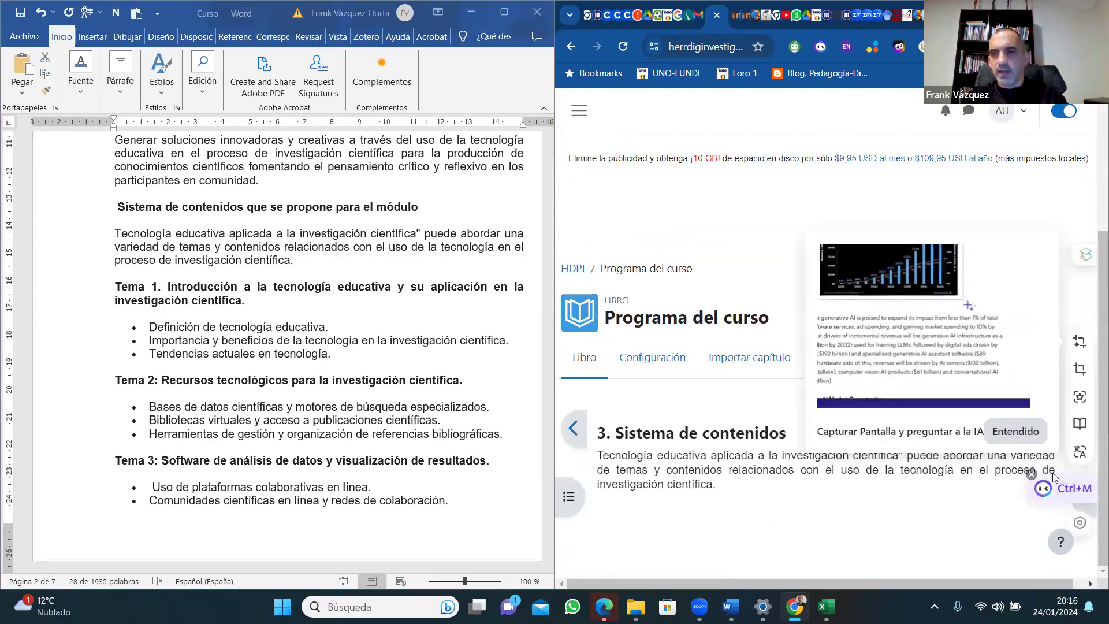
{"action": "left_click", "coordinate": [1031, 474]}
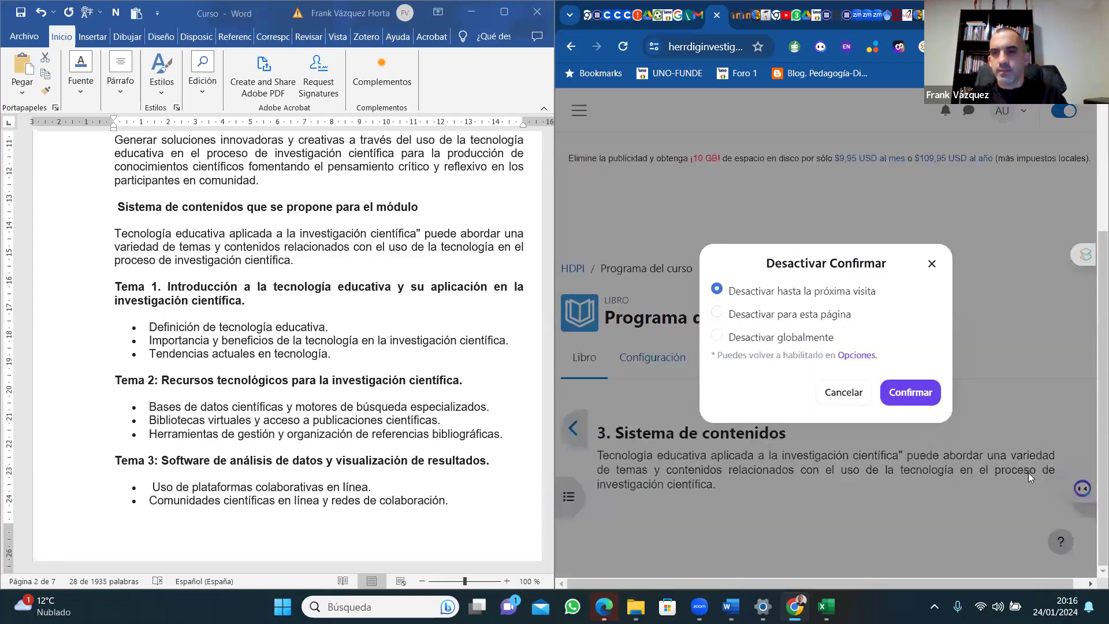
{"action": "left_click", "coordinate": [893, 394]}
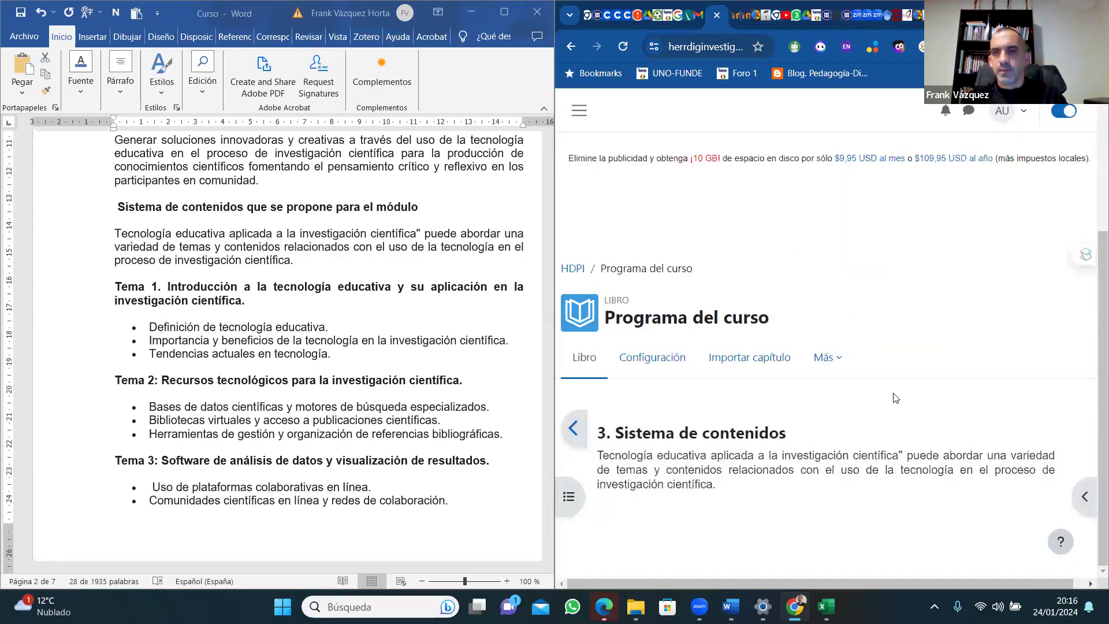
Start a subchapter titled "Prpopuesta de contenidos" after the chapter "Sistema de contenidos".
{"action": "left_click", "coordinate": [1085, 502]}
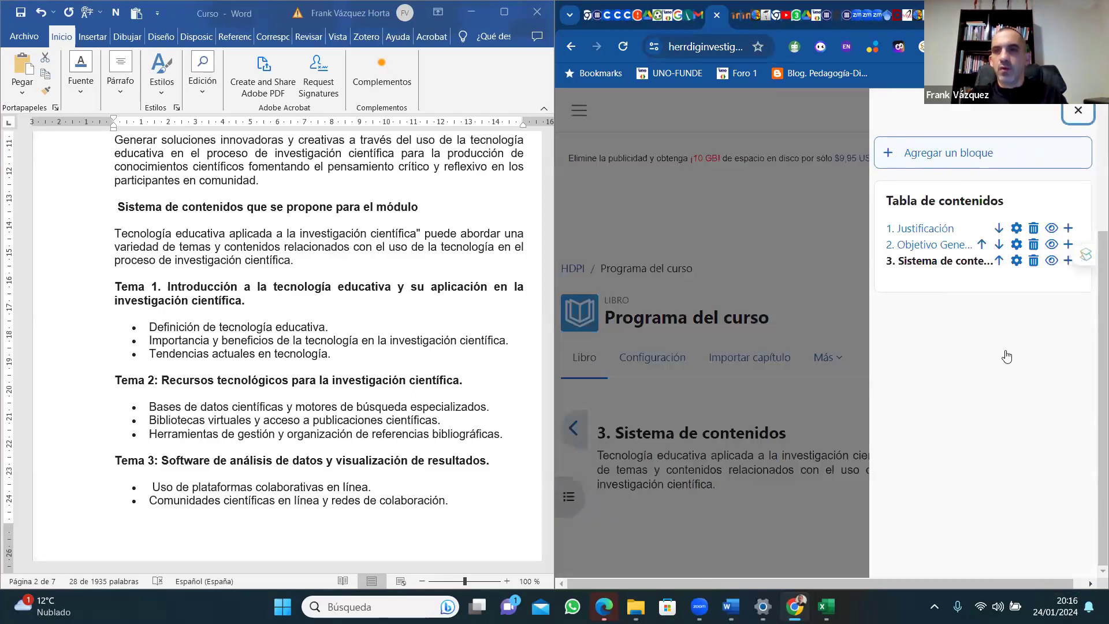
{"action": "left_click", "coordinate": [1068, 261]}
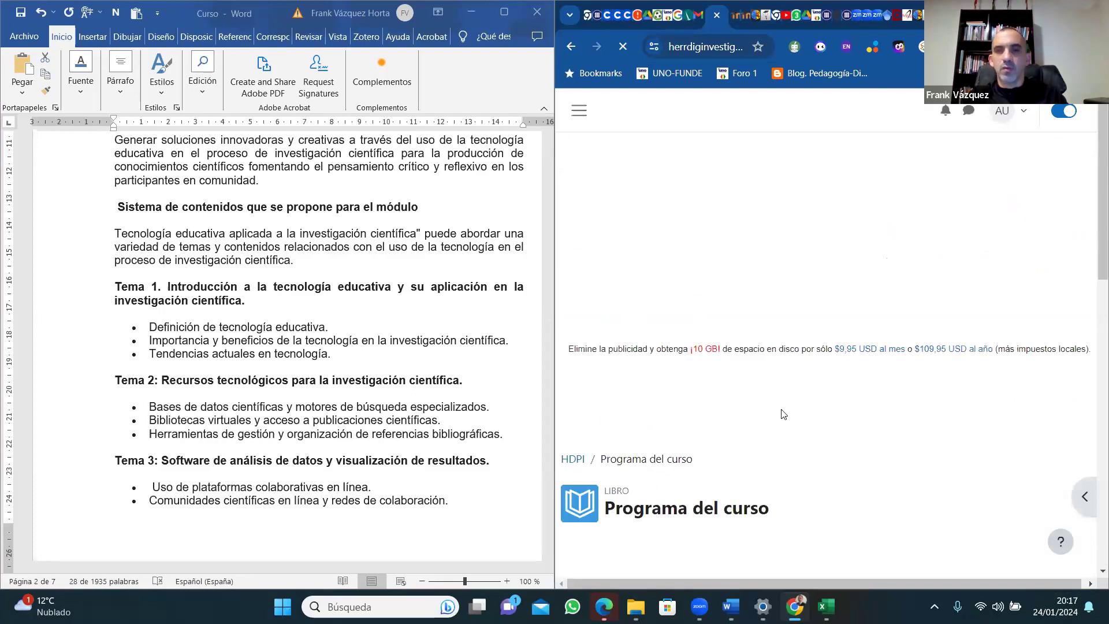
{"action": "scroll", "coordinate": [1094, 346], "scroll_direction": "down", "scroll_amount": 5}
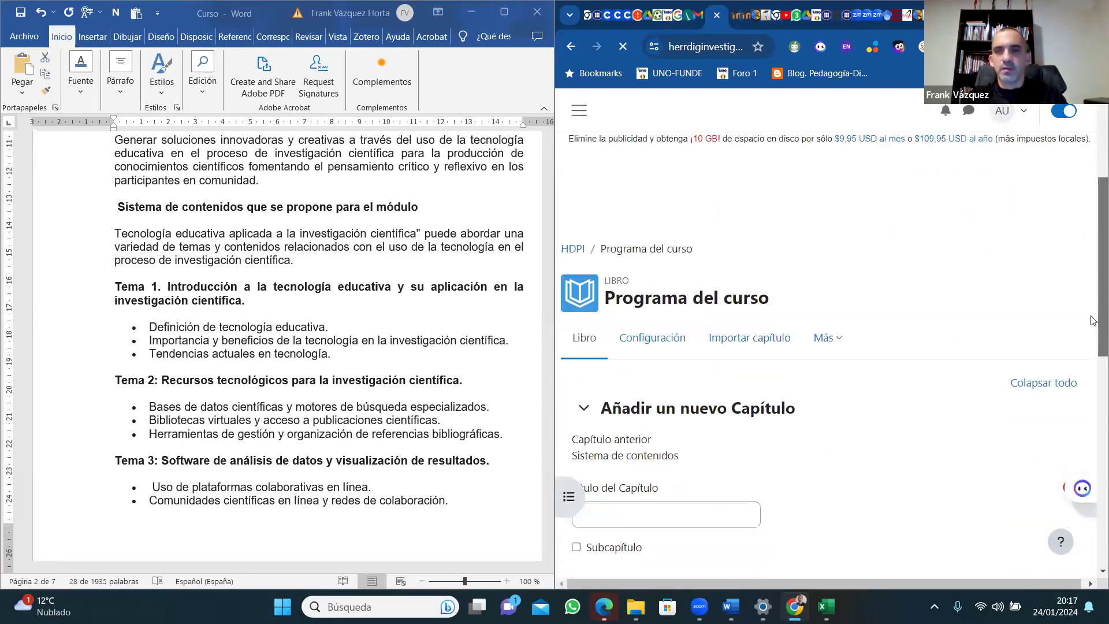
{"action": "scroll", "coordinate": [1093, 375], "scroll_direction": "down", "scroll_amount": 2}
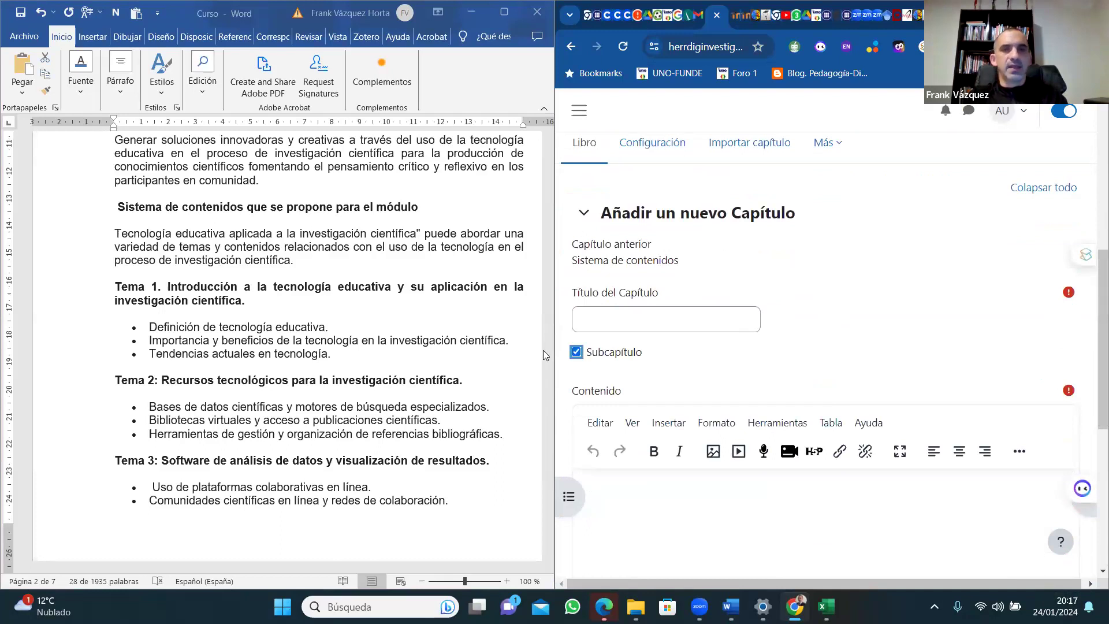
{"action": "left_click", "coordinate": [603, 320]}
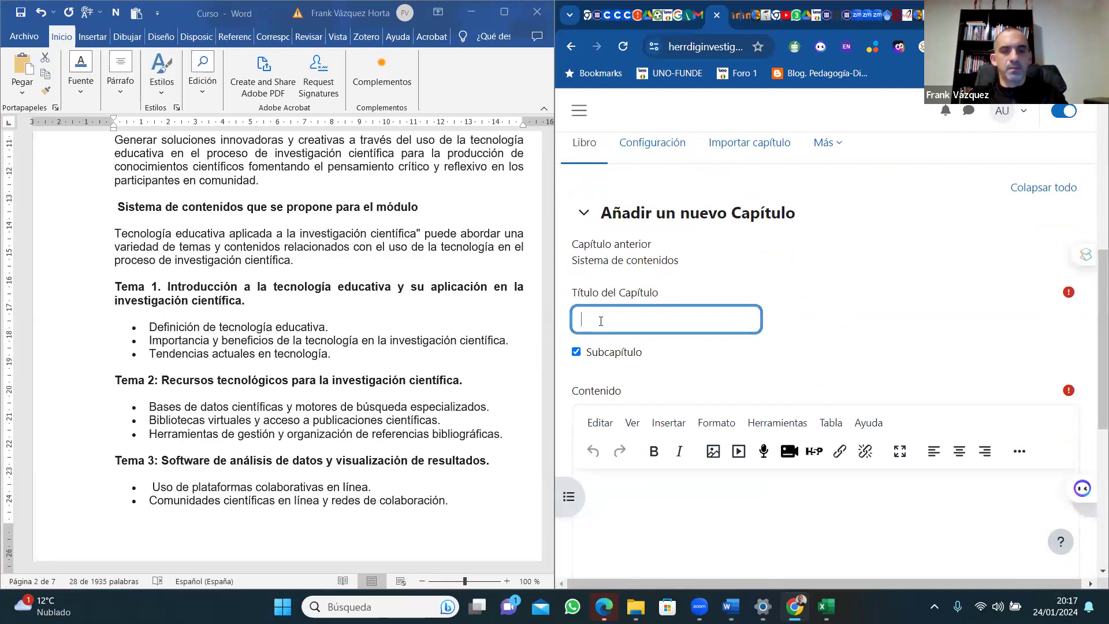
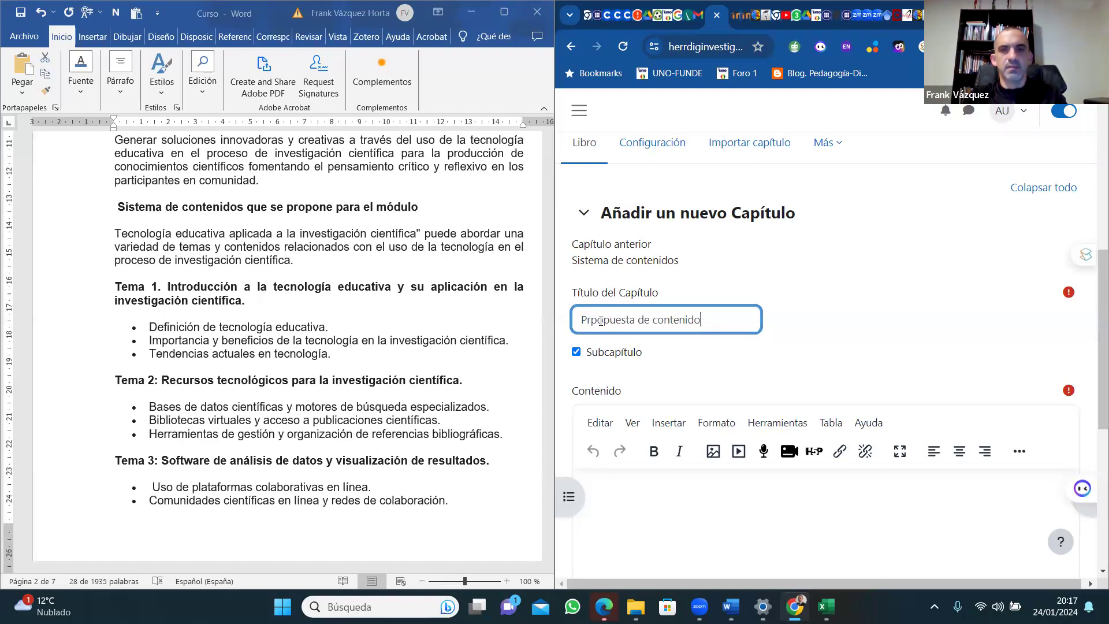
Copy Tema 1 to Tema 3 with the bullet points on that page from the Word document into the subchapter's content.
{"action": "left_click", "coordinate": [116, 284]}
{"action": "left_click_drag", "start_coordinate": [117, 284], "coordinate": [457, 506]}
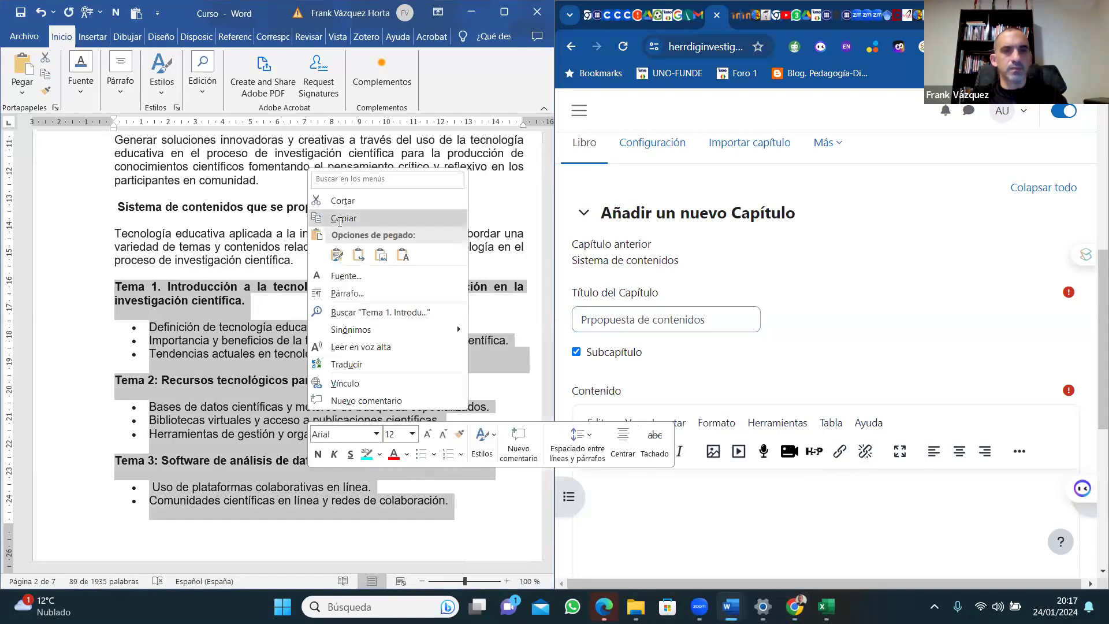
{"action": "left_click", "coordinate": [622, 498]}
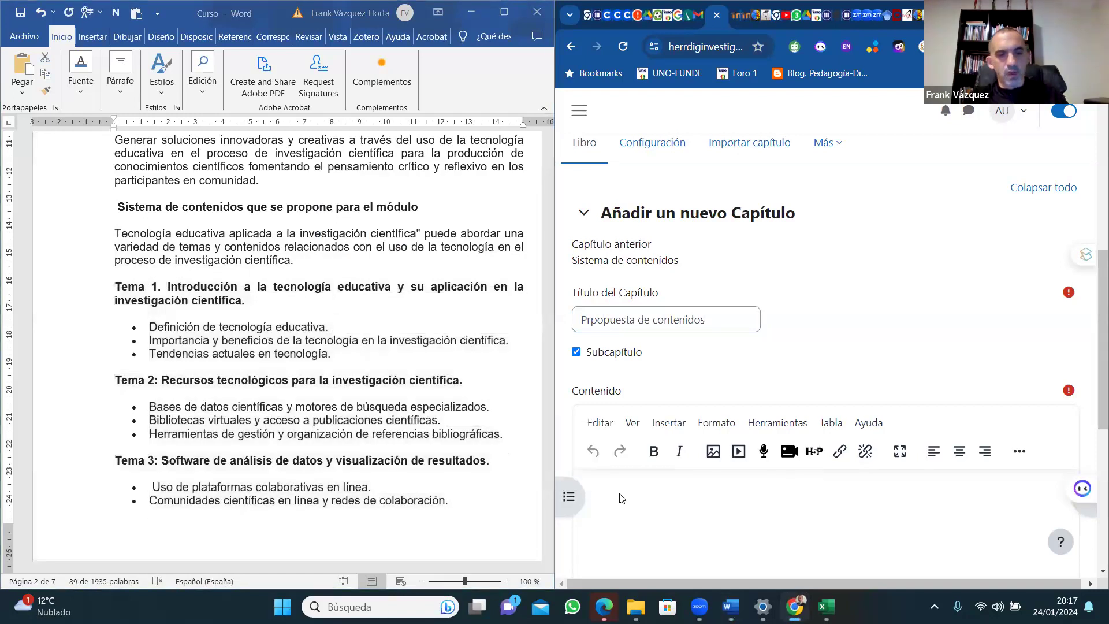
{"action": "key", "text": "ctrl+v"}
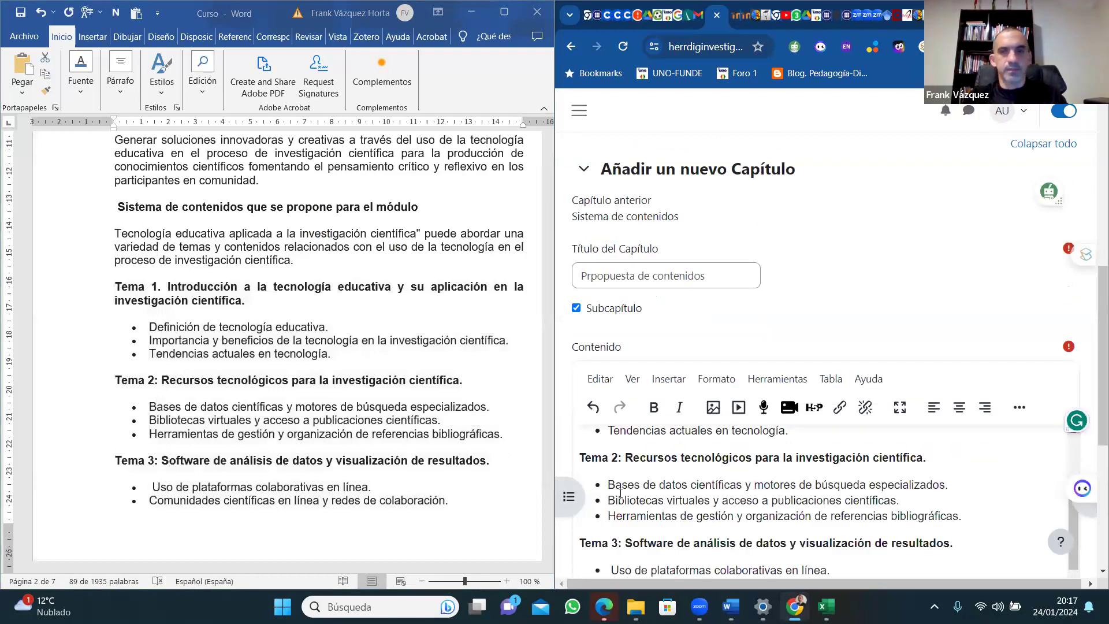
Copy the Word document's remaining contents, from the "Plataformas para la comunicación científica" bullet through Tema 5, to the end of the subchapter's content.
{"action": "left_click", "coordinate": [552, 256]}
{"action": "scroll", "coordinate": [520, 285], "scroll_direction": "down", "scroll_amount": 9}
{"action": "scroll", "coordinate": [520, 285], "scroll_direction": "up", "scroll_amount": 3}
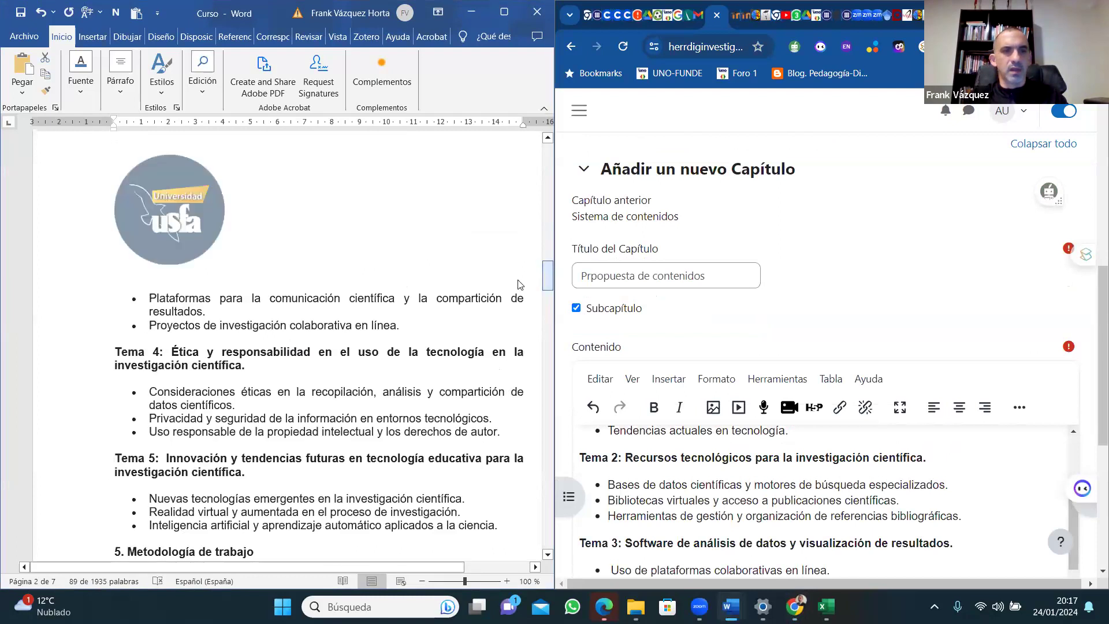
{"action": "left_click_drag", "start_coordinate": [148, 296], "coordinate": [497, 255]}
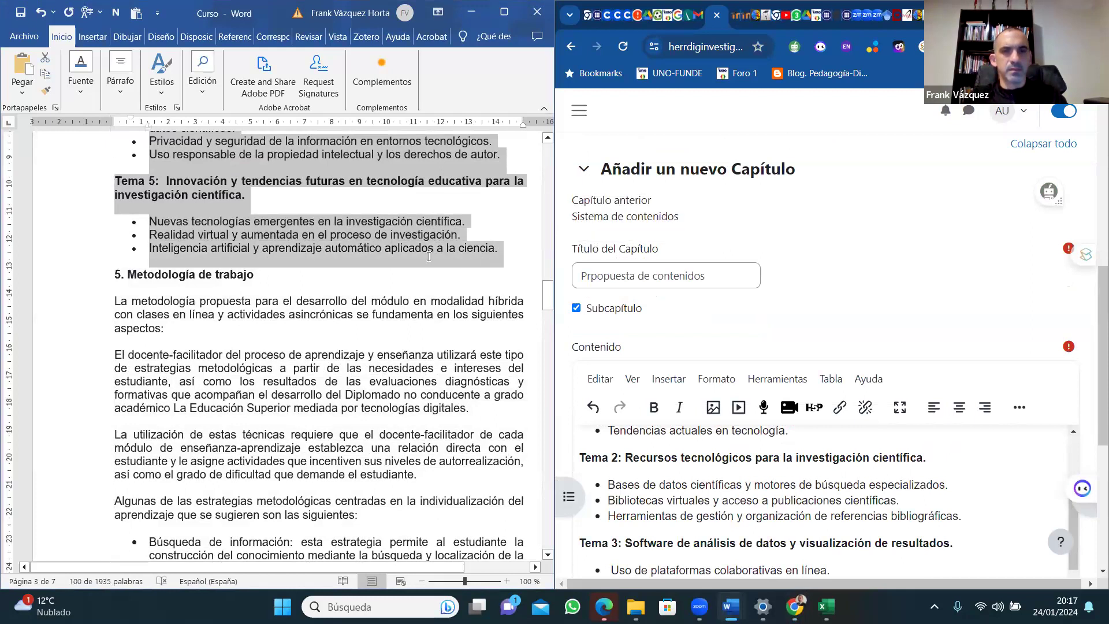
{"action": "right_click", "coordinate": [430, 258]}
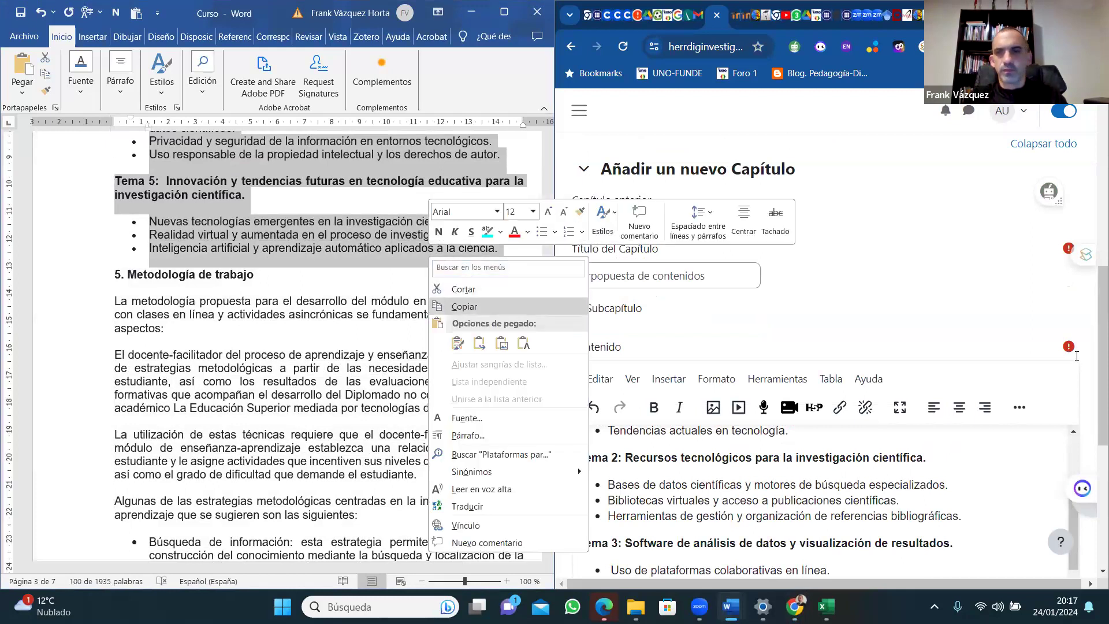
{"action": "left_click", "coordinate": [1077, 355]}
{"action": "scroll", "coordinate": [1092, 422], "scroll_direction": "down", "scroll_amount": 3}
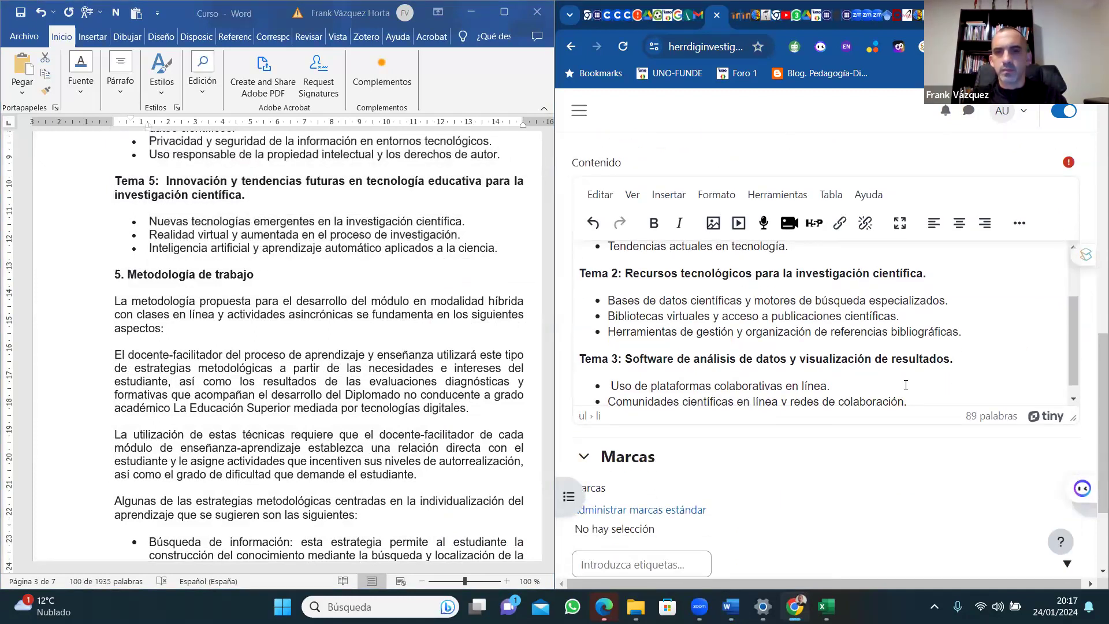
{"action": "scroll", "coordinate": [906, 385], "scroll_direction": "up", "scroll_amount": 3}
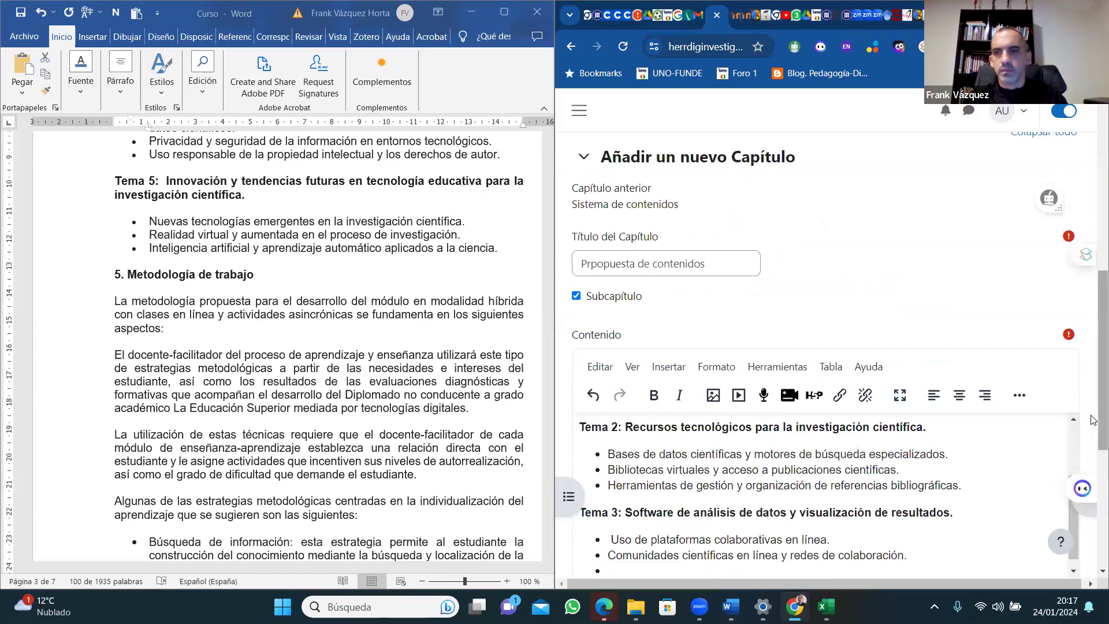
{"action": "left_click_drag", "start_coordinate": [1095, 419], "coordinate": [1093, 497]}
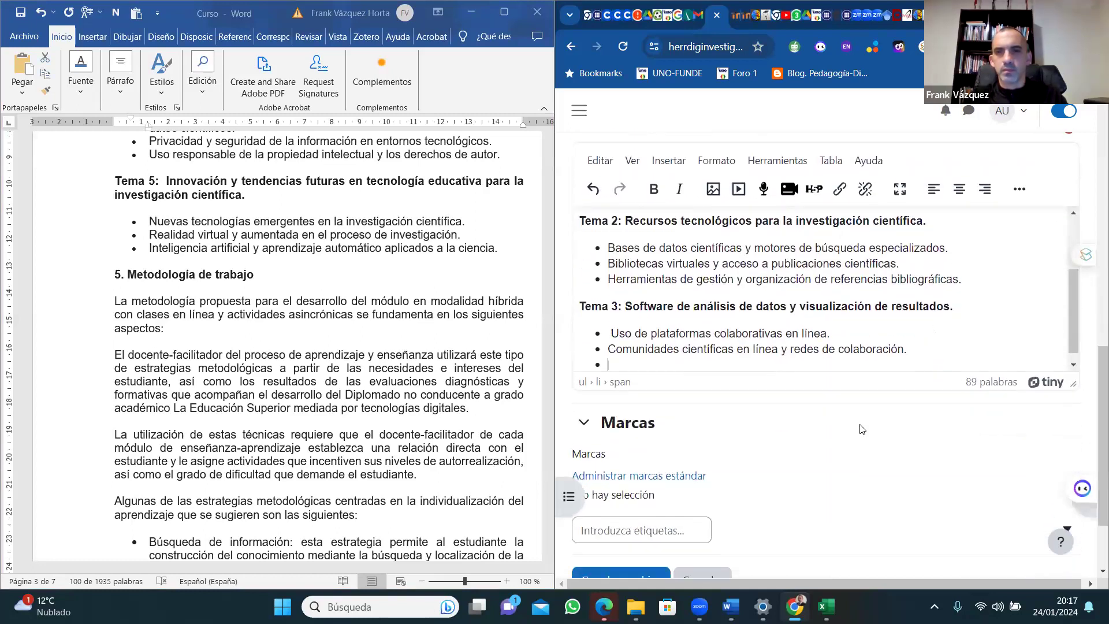
{"action": "key", "text": "ctrl+v"}
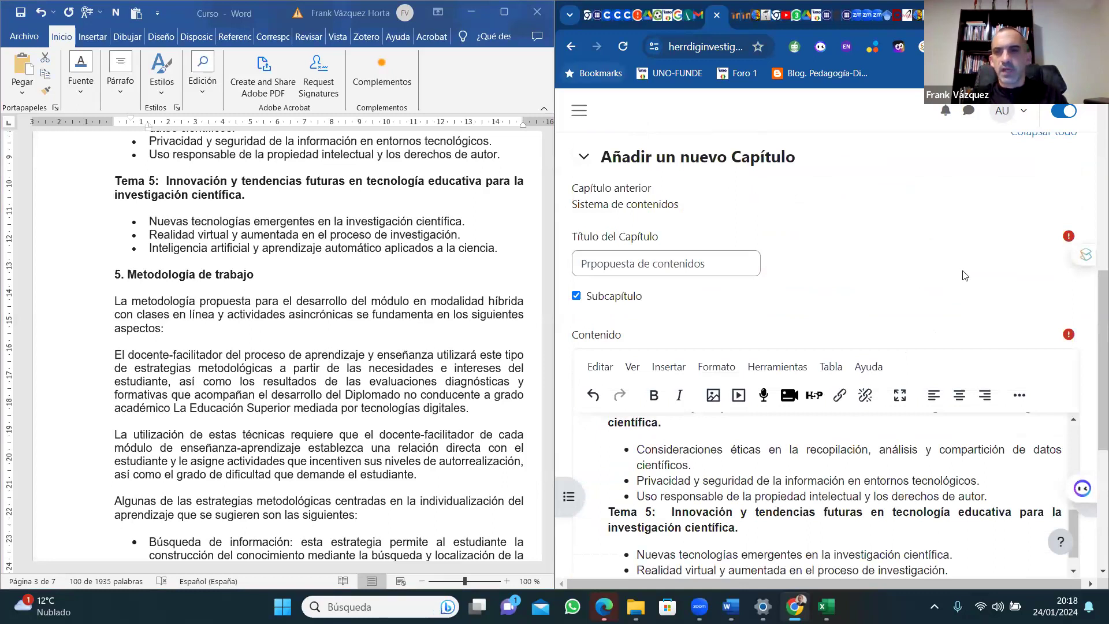
Save the subchapter "Prpopuesta de contenidos" and view its text in the book.
{"action": "left_click_drag", "start_coordinate": [1094, 410], "coordinate": [1094, 523]}
{"action": "left_click", "coordinate": [646, 472]}
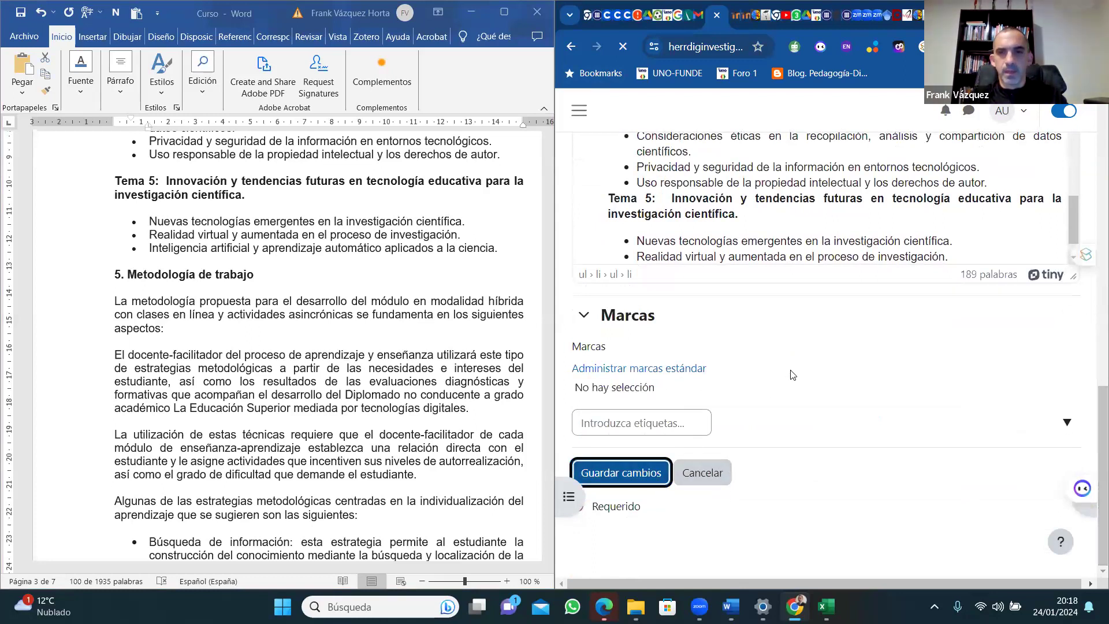
{"action": "left_click_drag", "start_coordinate": [1094, 310], "coordinate": [1093, 555]}
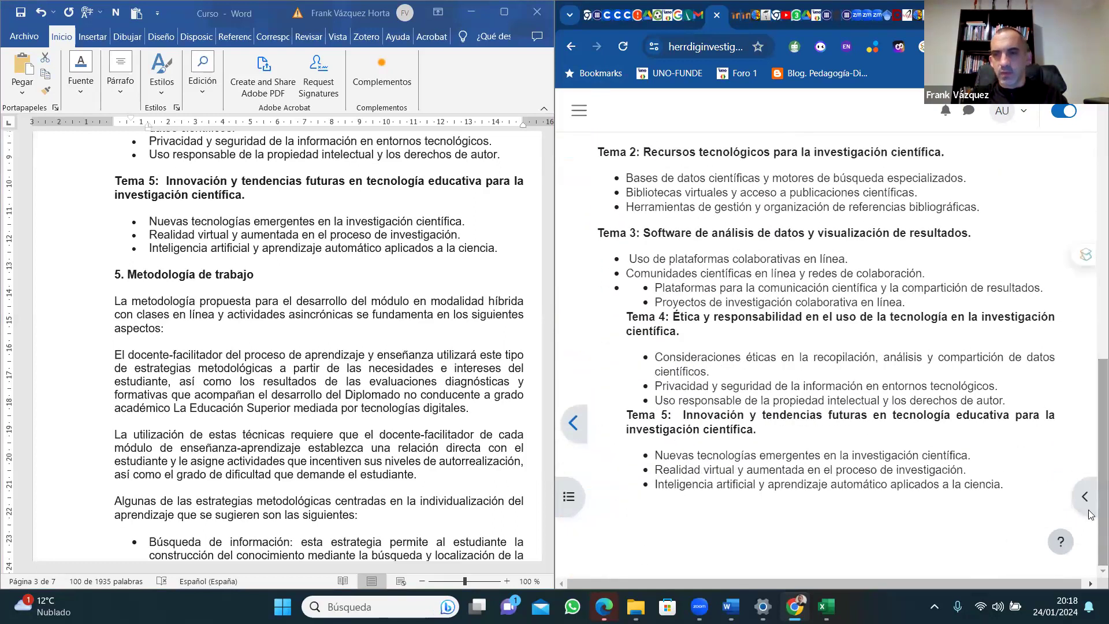
Deactivate the Monica floating button on the "Prpopuesta de contenidos" page until the next visit.
{"action": "mouse_move", "coordinate": [1089, 509]}
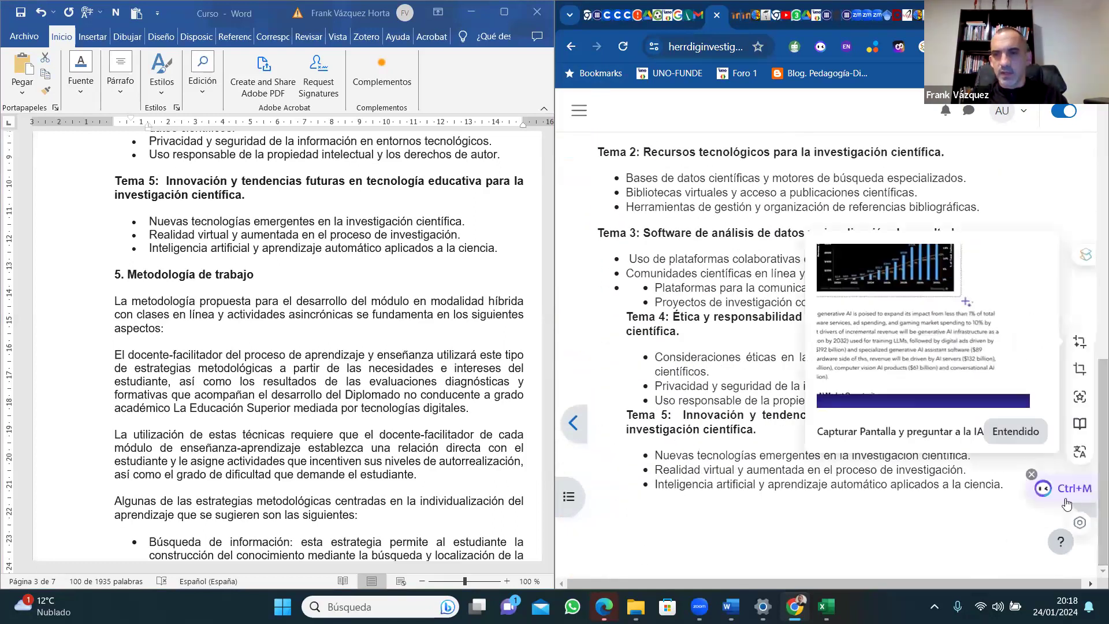
{"action": "left_click", "coordinate": [1031, 475]}
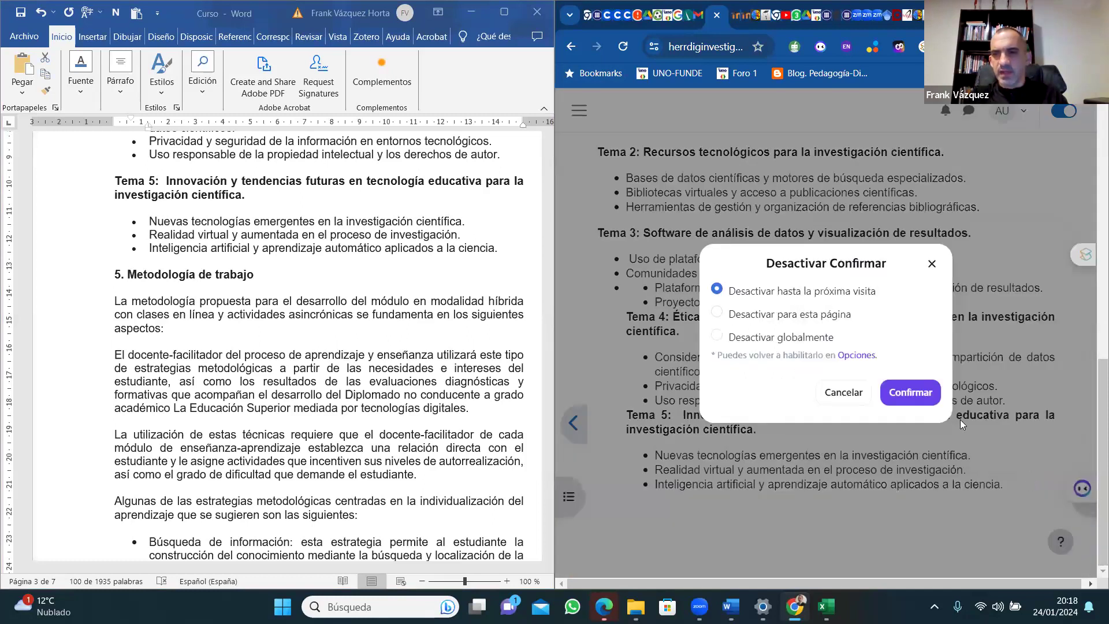
{"action": "left_click", "coordinate": [910, 398]}
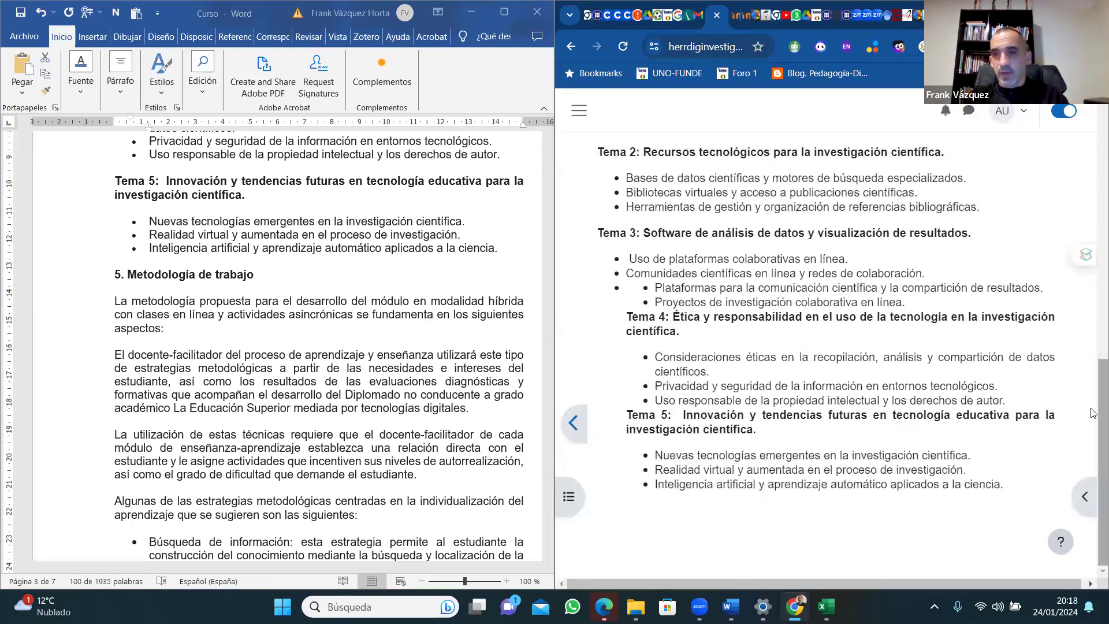
Start a main chapter, not a subchapter, titled "Metodología" after "Prpopuesta de contenidos".
{"action": "left_click", "coordinate": [1084, 504]}
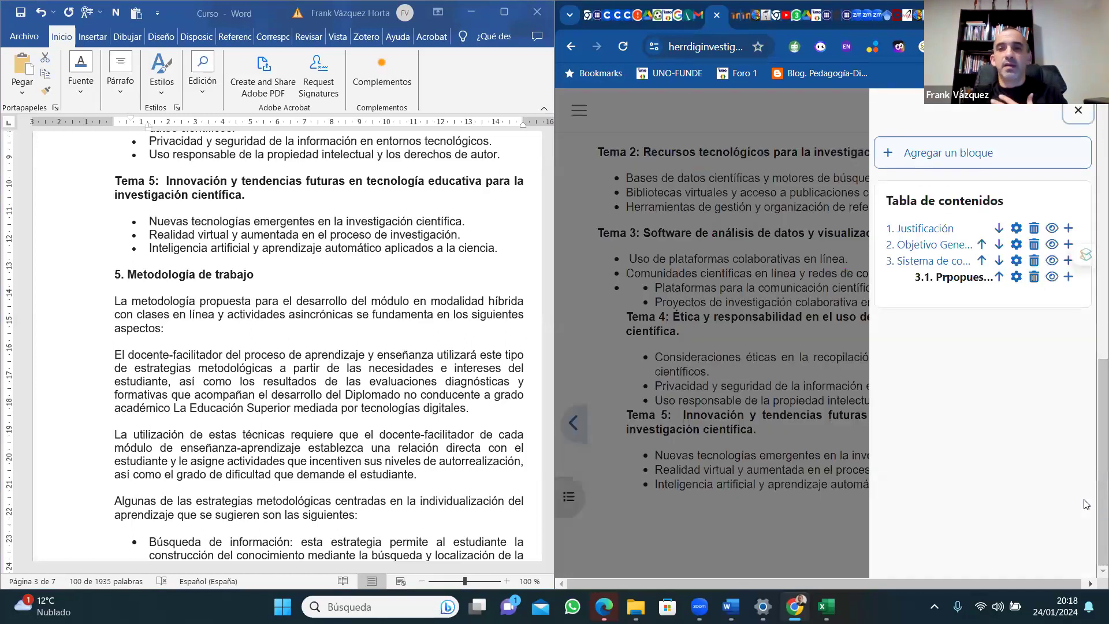
{"action": "left_click", "coordinate": [1069, 277]}
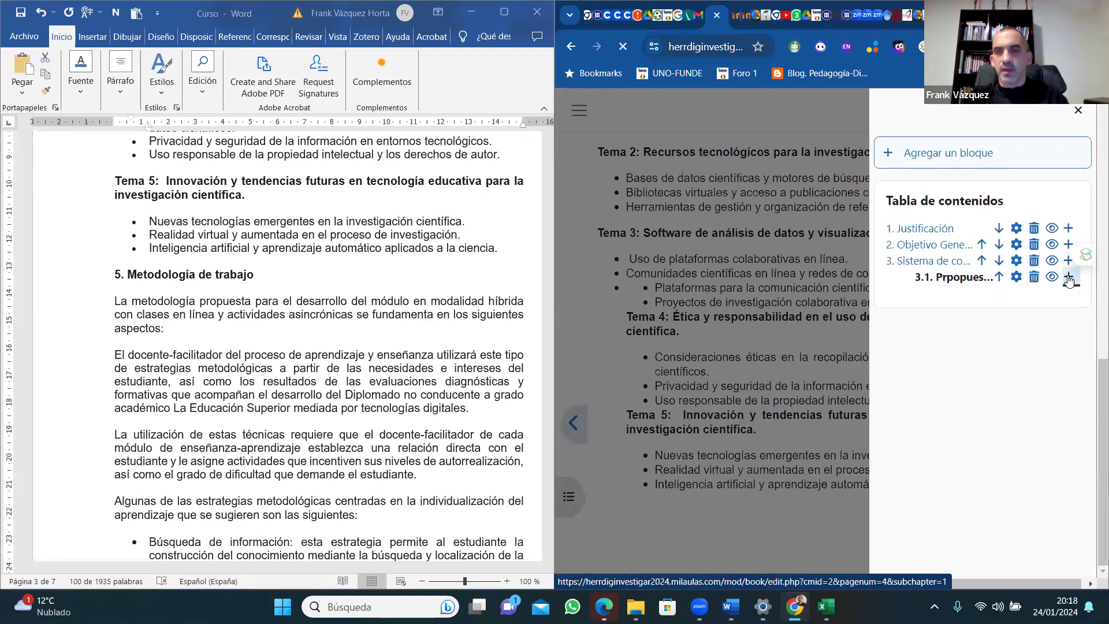
{"action": "left_click_drag", "start_coordinate": [1096, 263], "coordinate": [1092, 404]}
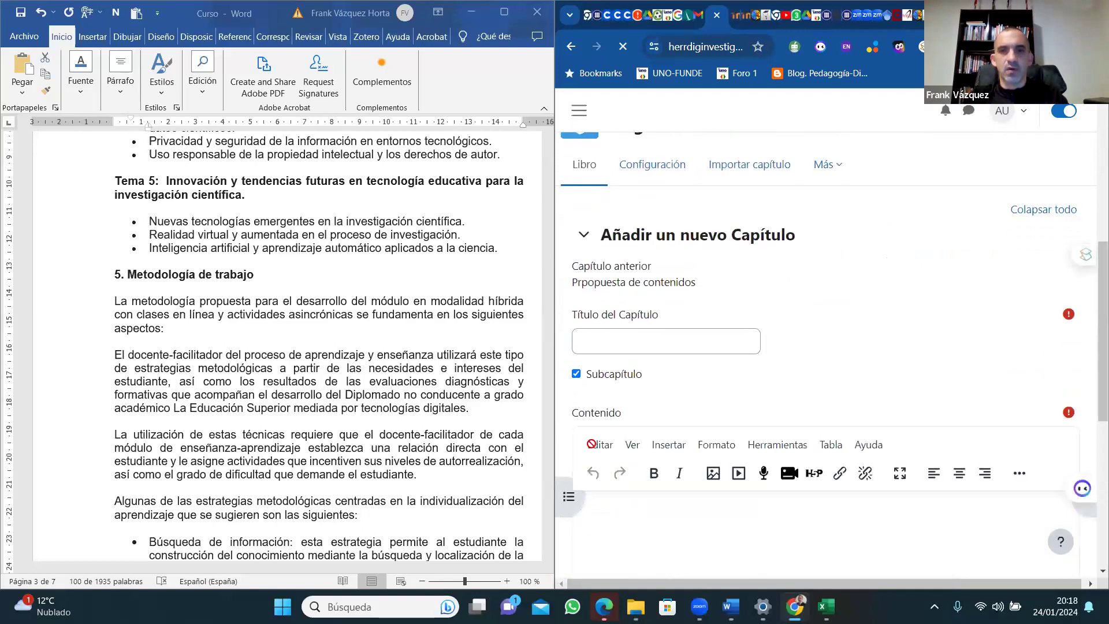
{"action": "left_click", "coordinate": [577, 374]}
{"action": "left_click", "coordinate": [584, 343]}
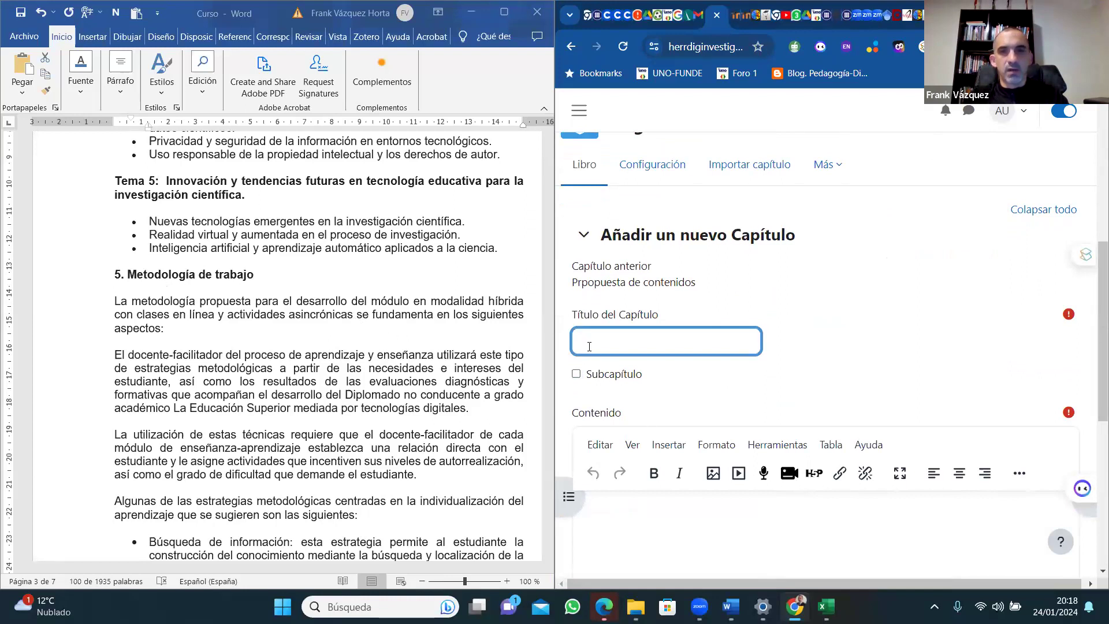
{"action": "type", "text": "Metodología"}
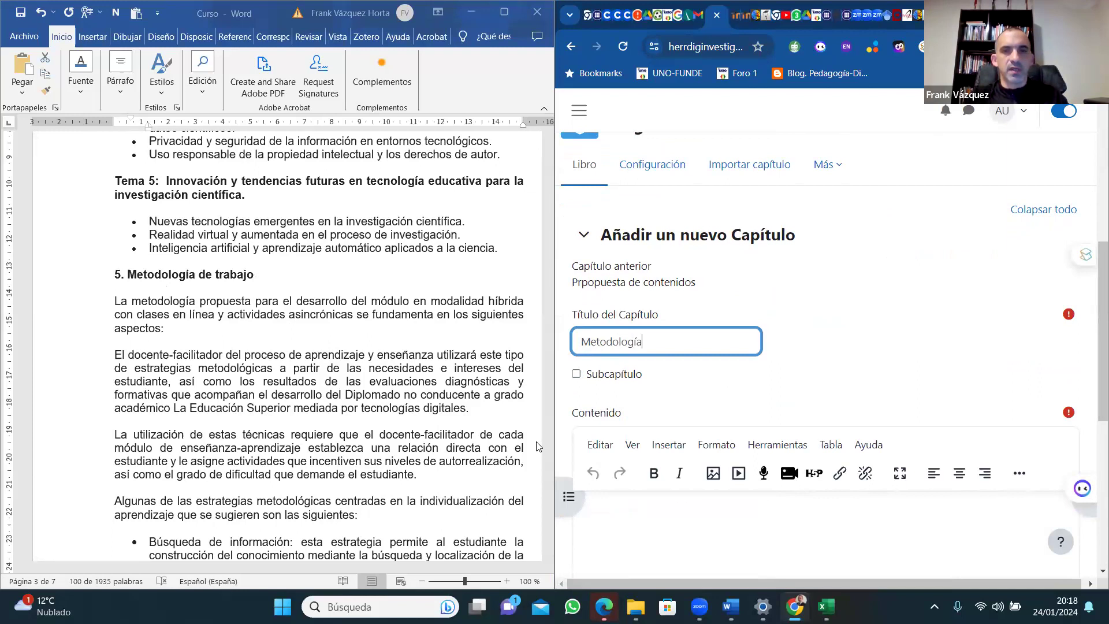
Cut the text under "5. Metodología de trabajo" on that Word page, through "las pautas de", and paste it into the chapter's content.
{"action": "left_click", "coordinate": [547, 307]}
{"action": "left_click_drag", "start_coordinate": [547, 306], "coordinate": [550, 311]}
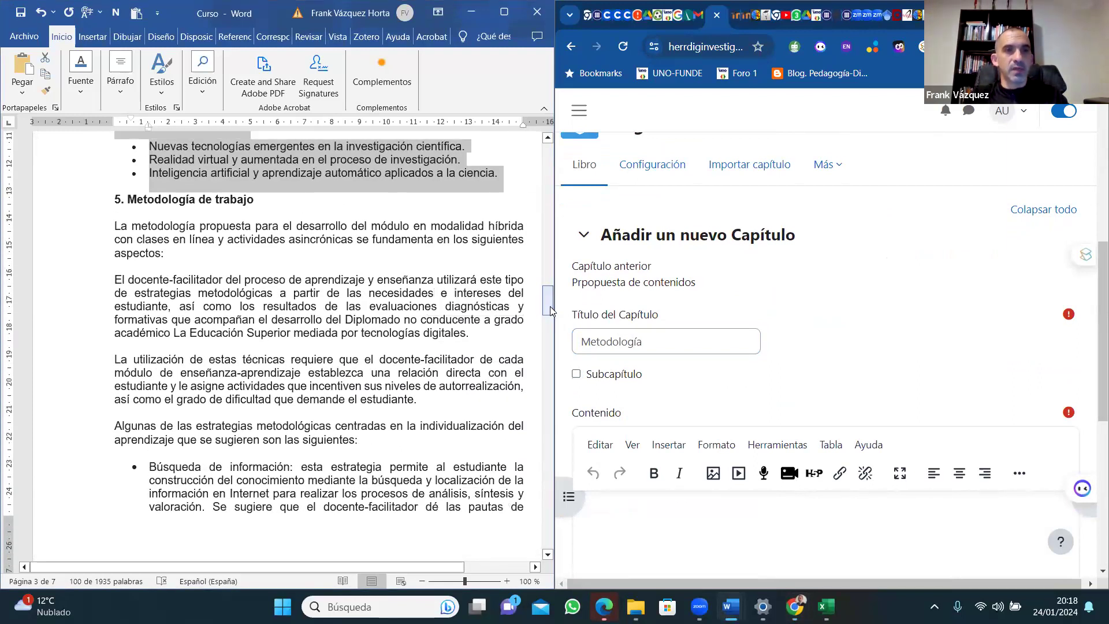
{"action": "left_click_drag", "start_coordinate": [441, 445], "coordinate": [527, 506]}
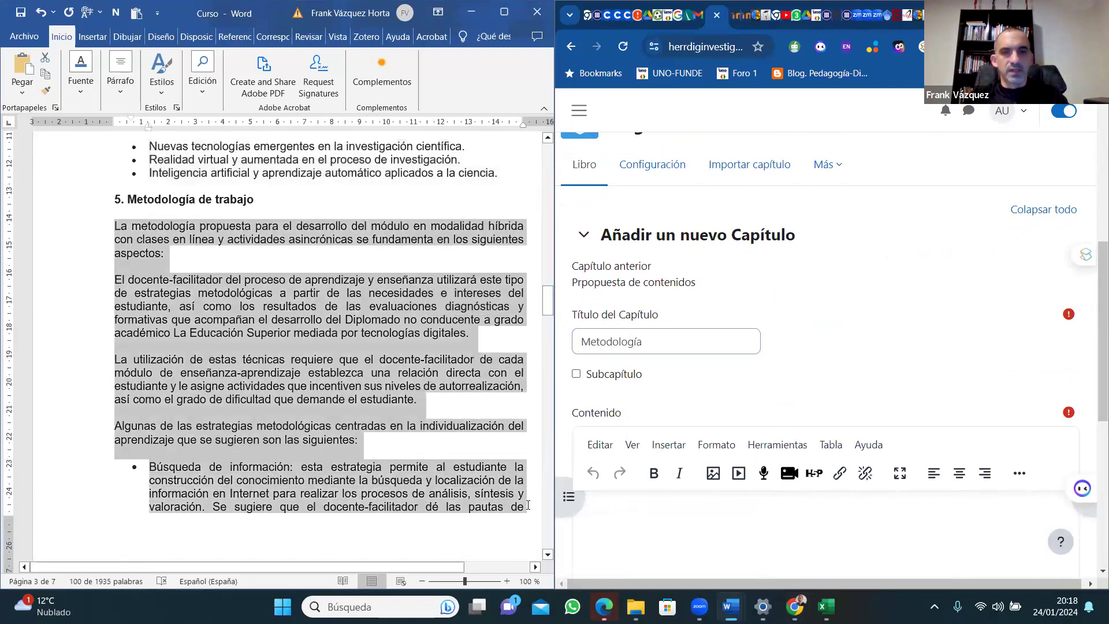
{"action": "right_click", "coordinate": [354, 364]}
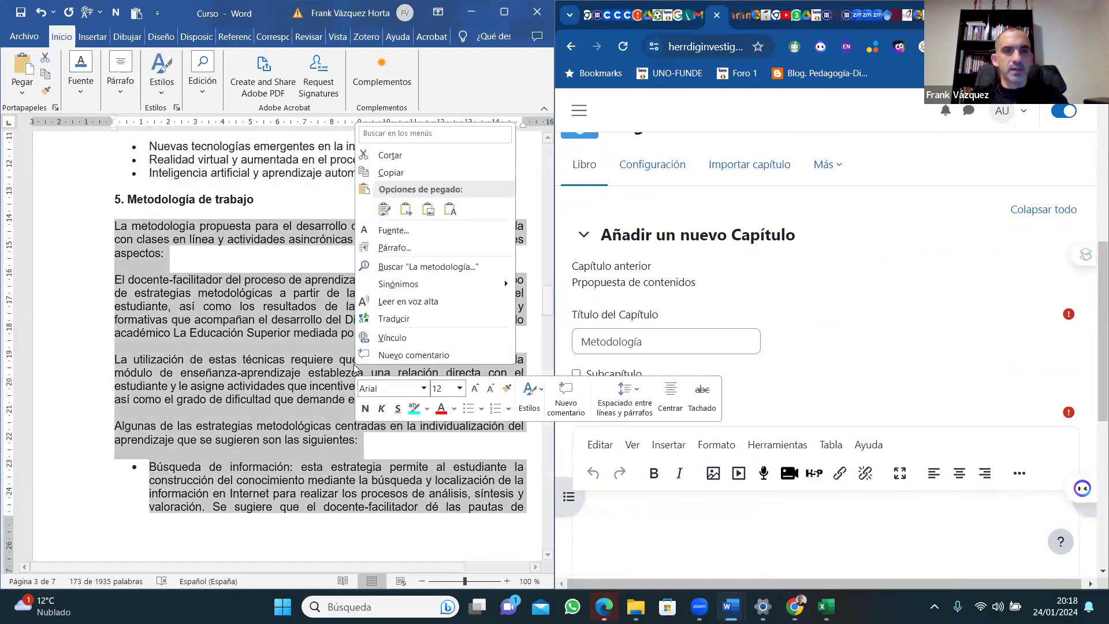
{"action": "left_click", "coordinate": [390, 157]}
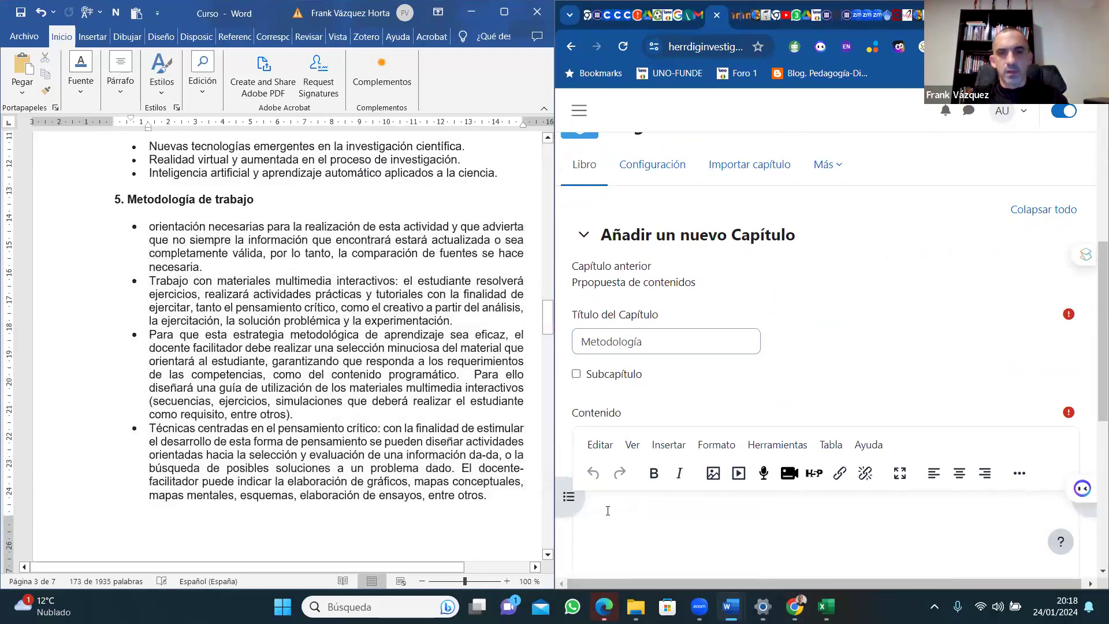
{"action": "left_click", "coordinate": [608, 511]}
{"action": "key", "text": "ctrl+v"}
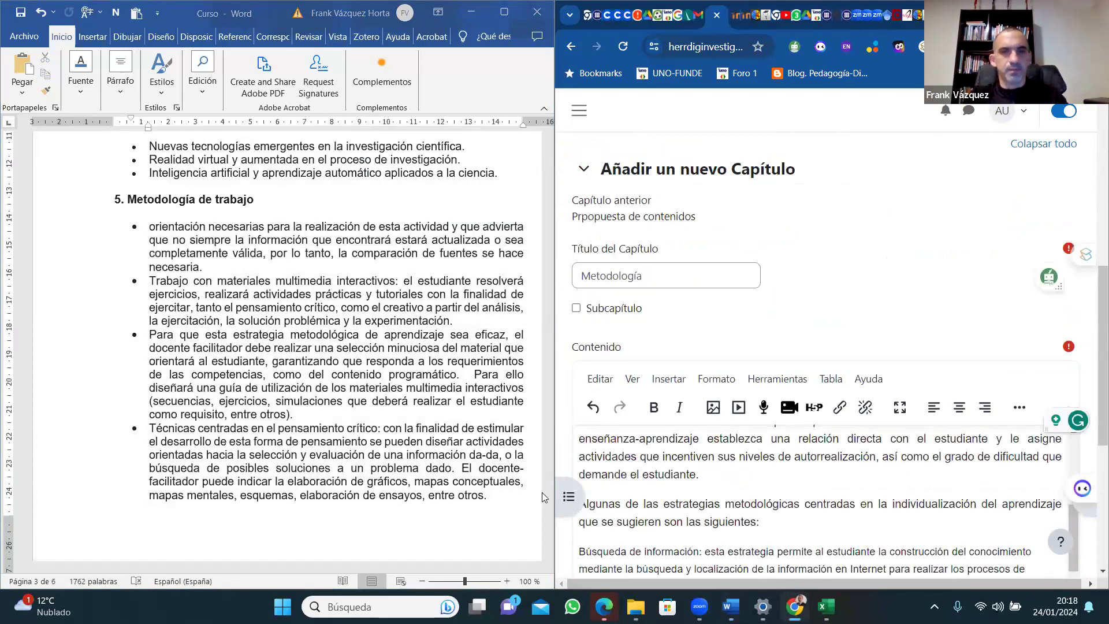
Copy the "Portafolio" bullet from the Word document to the end of the "Metodología" content and save the chapter.
{"action": "left_click", "coordinate": [548, 334]}
{"action": "left_click_drag", "start_coordinate": [548, 334], "coordinate": [548, 374]}
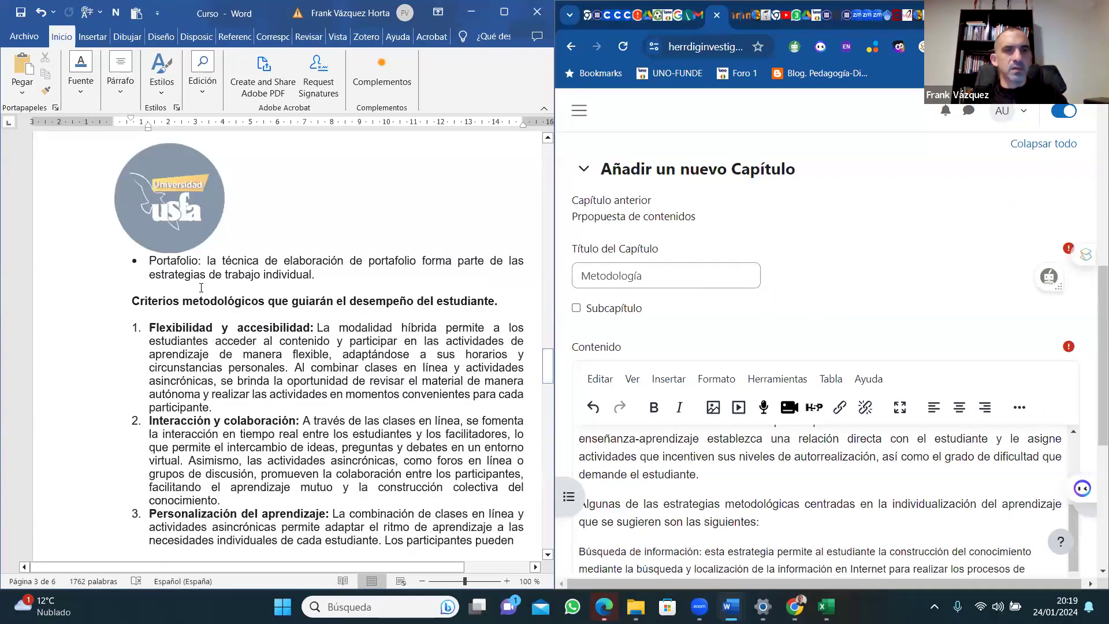
{"action": "triple_click", "coordinate": [245, 279]}
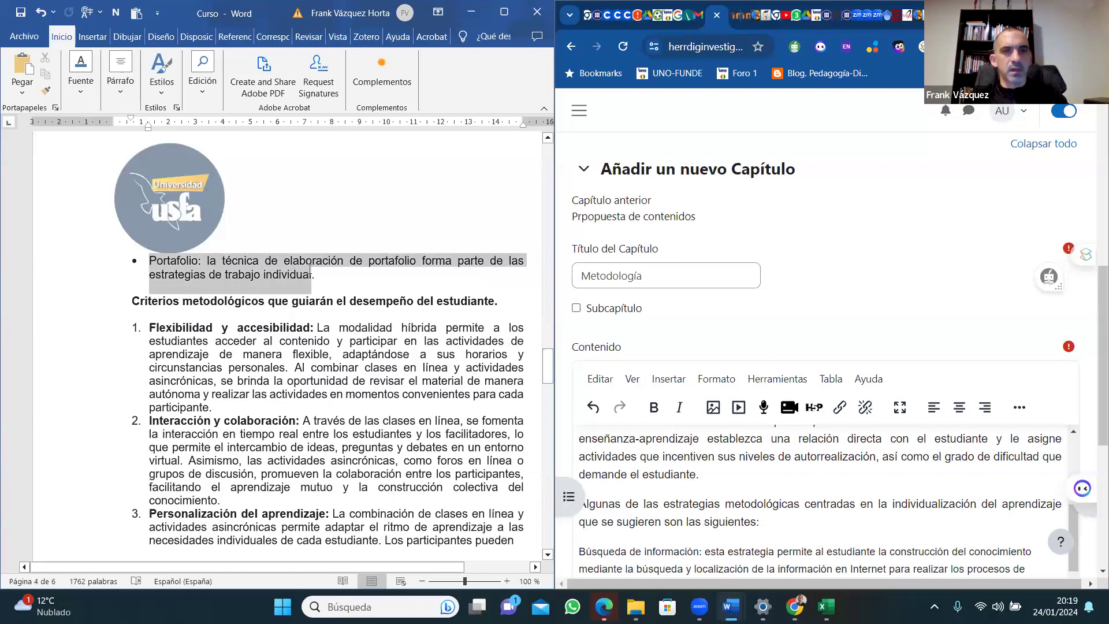
{"action": "right_click", "coordinate": [281, 276]}
{"action": "left_click", "coordinate": [315, 327]}
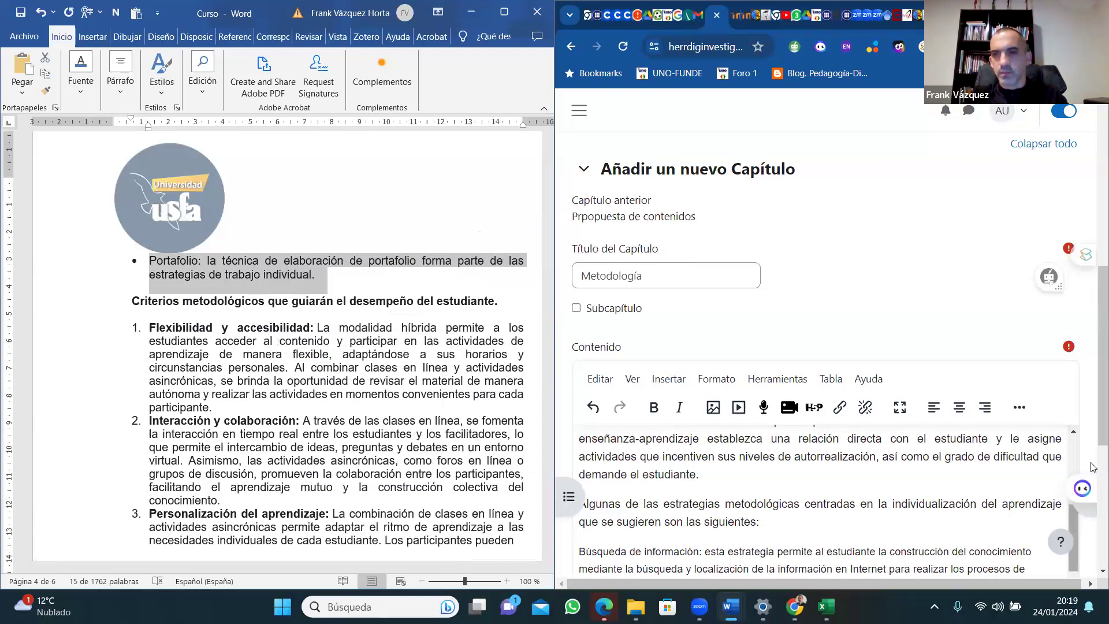
{"action": "scroll", "coordinate": [1093, 467], "scroll_direction": "down", "scroll_amount": 3}
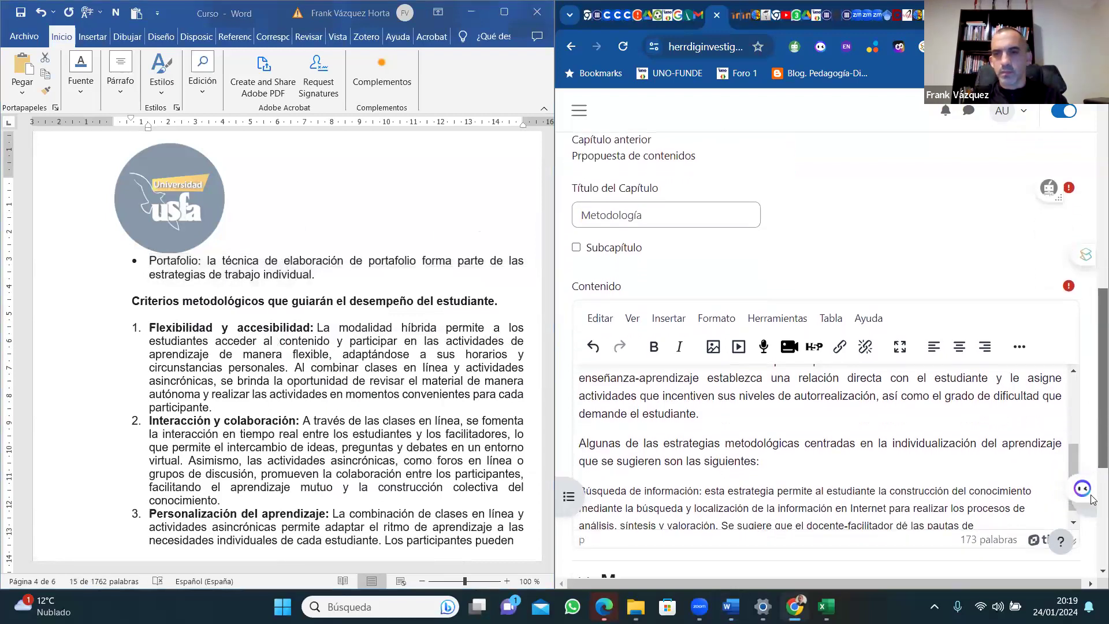
{"action": "scroll", "coordinate": [1093, 536], "scroll_direction": "down", "scroll_amount": 2}
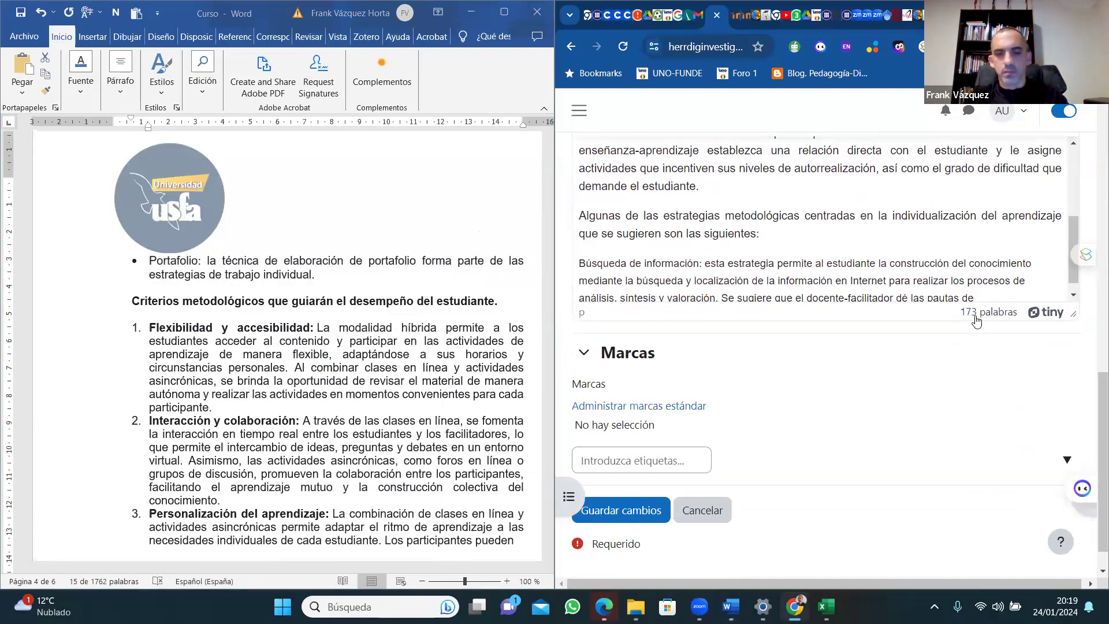
{"action": "scroll", "coordinate": [977, 321], "scroll_direction": "up", "scroll_amount": 4}
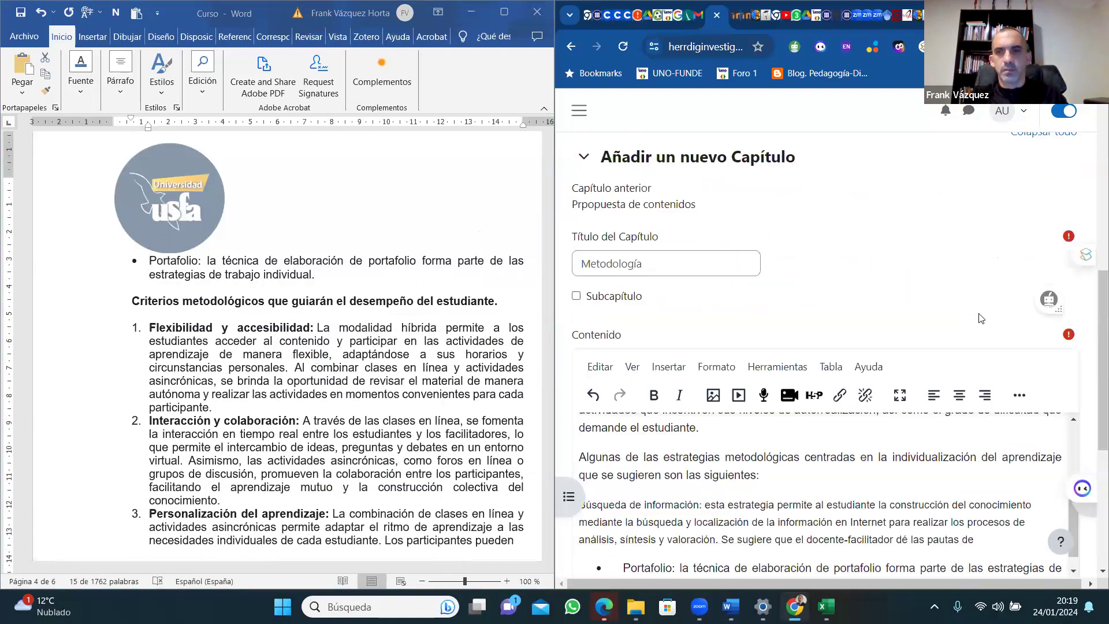
{"action": "left_click_drag", "start_coordinate": [1093, 329], "coordinate": [1093, 444]}
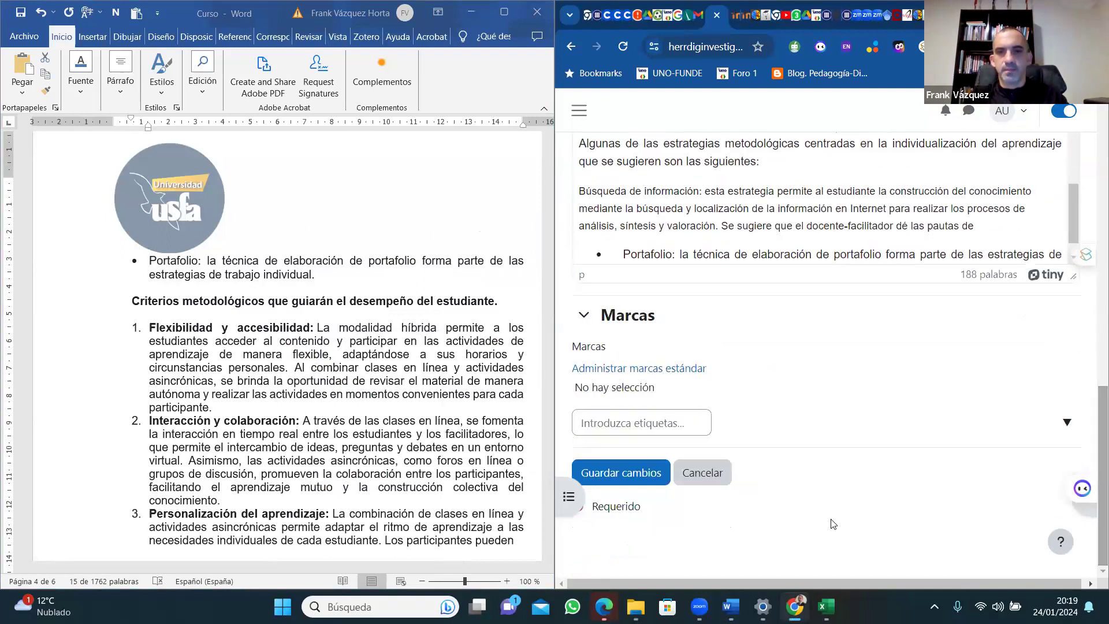
{"action": "left_click", "coordinate": [608, 473]}
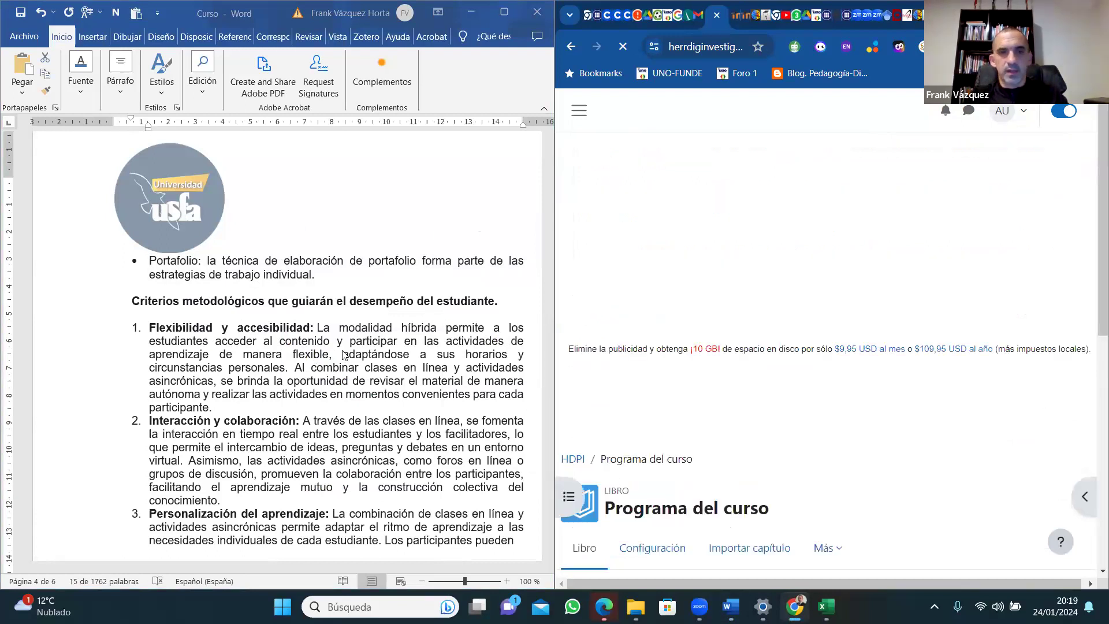
Delete the blank lines splitting item 3, "Personalización del aprendizaje", after "Los participantes pueden" in the Word document.
{"action": "left_click", "coordinate": [547, 471]}
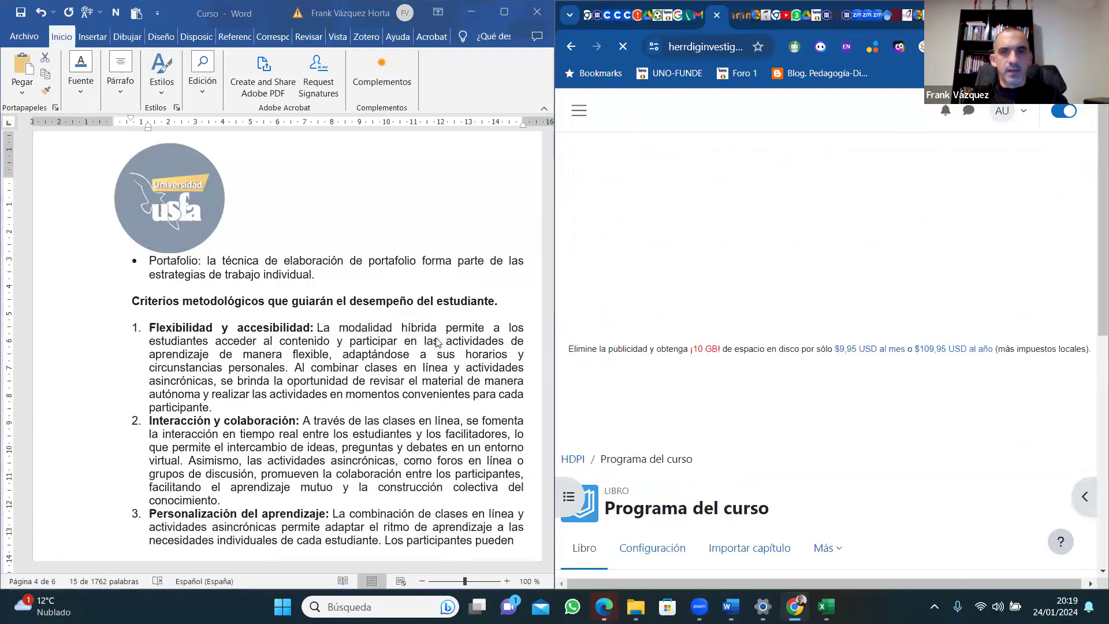
{"action": "left_click_drag", "start_coordinate": [550, 367], "coordinate": [558, 394]}
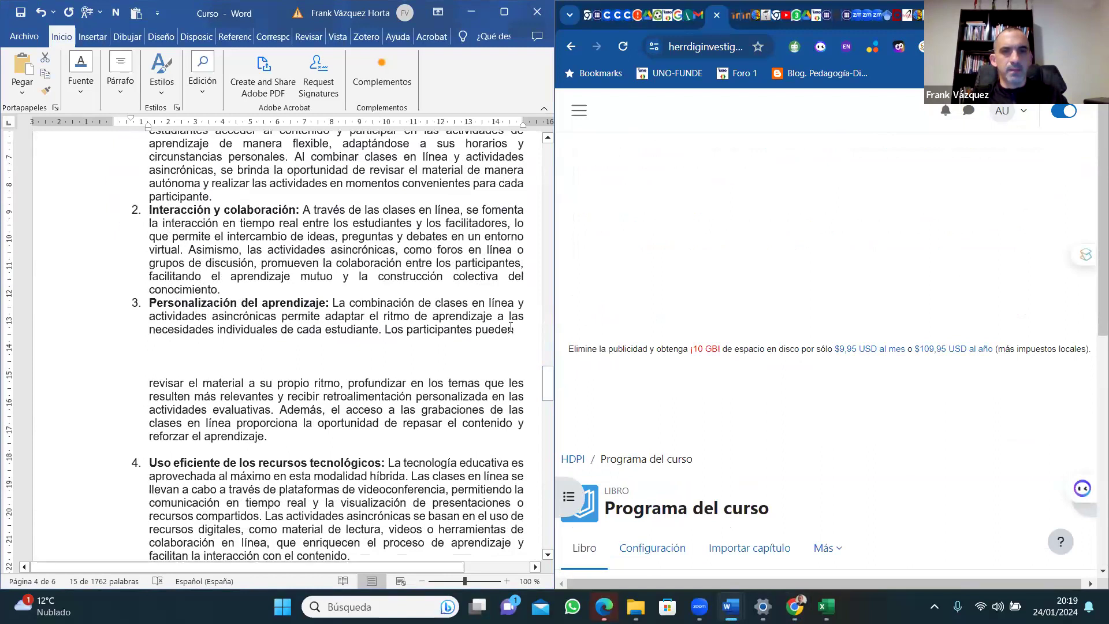
{"action": "left_click", "coordinate": [521, 334]}
{"action": "key", "text": "Delete"}
{"action": "key", "text": "Delete"}
{"action": "key", "text": "Delete"}
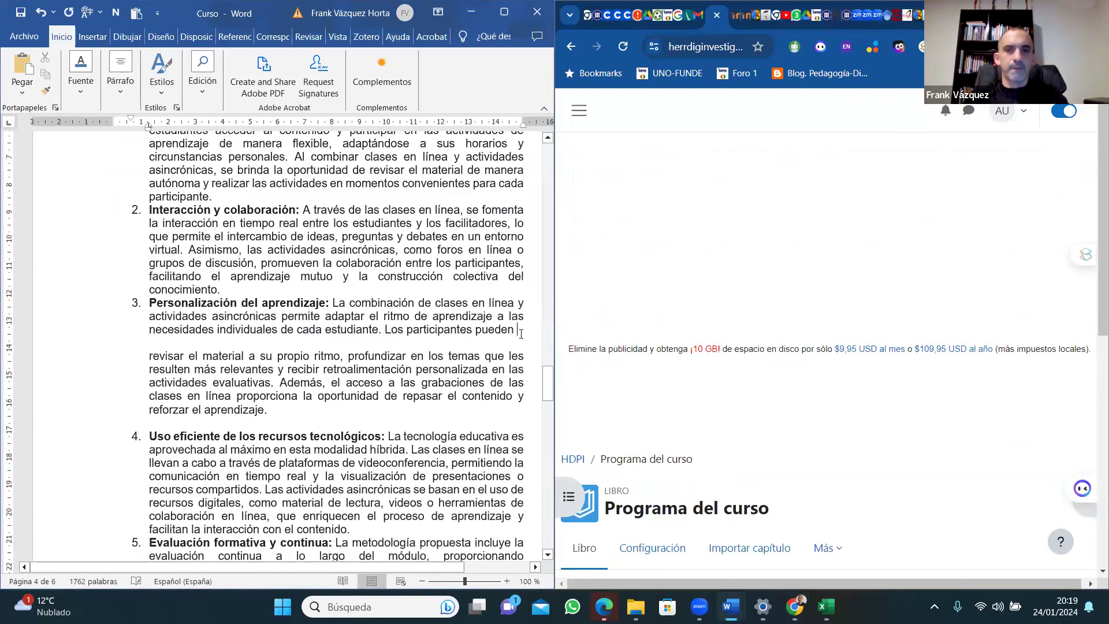
Copy the section "Criterios metodológicos que guiarán el desempeño del estudiante" with its items 1 to 5 from the Word document.
{"action": "left_click_drag", "start_coordinate": [549, 376], "coordinate": [552, 374]}
{"action": "left_click_drag", "start_coordinate": [149, 287], "coordinate": [260, 479]}
{"action": "right_click", "coordinate": [261, 478]}
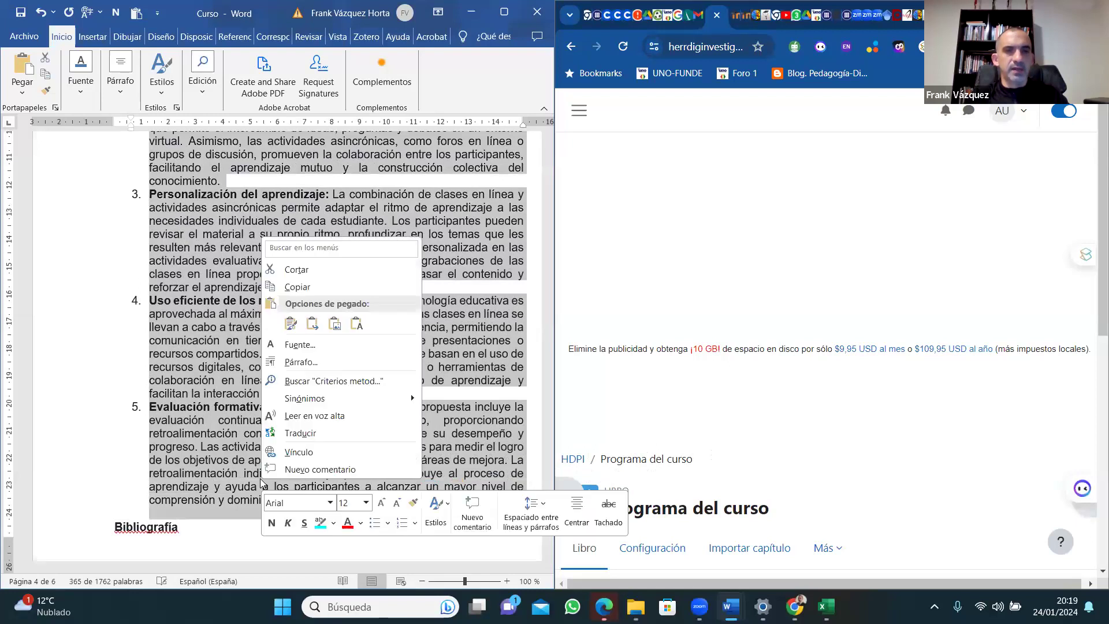
{"action": "left_click", "coordinate": [297, 287]}
Deactivate the floating assistant widget on the Moodle page until the next visit.
{"action": "mouse_move", "coordinate": [1086, 484]}
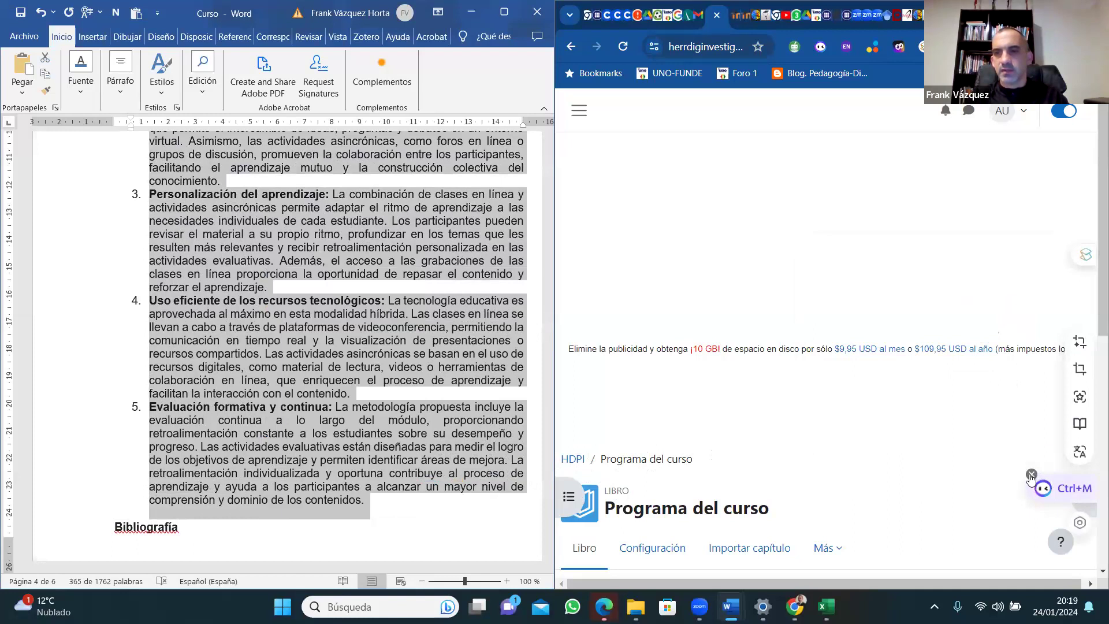
{"action": "left_click", "coordinate": [1032, 475]}
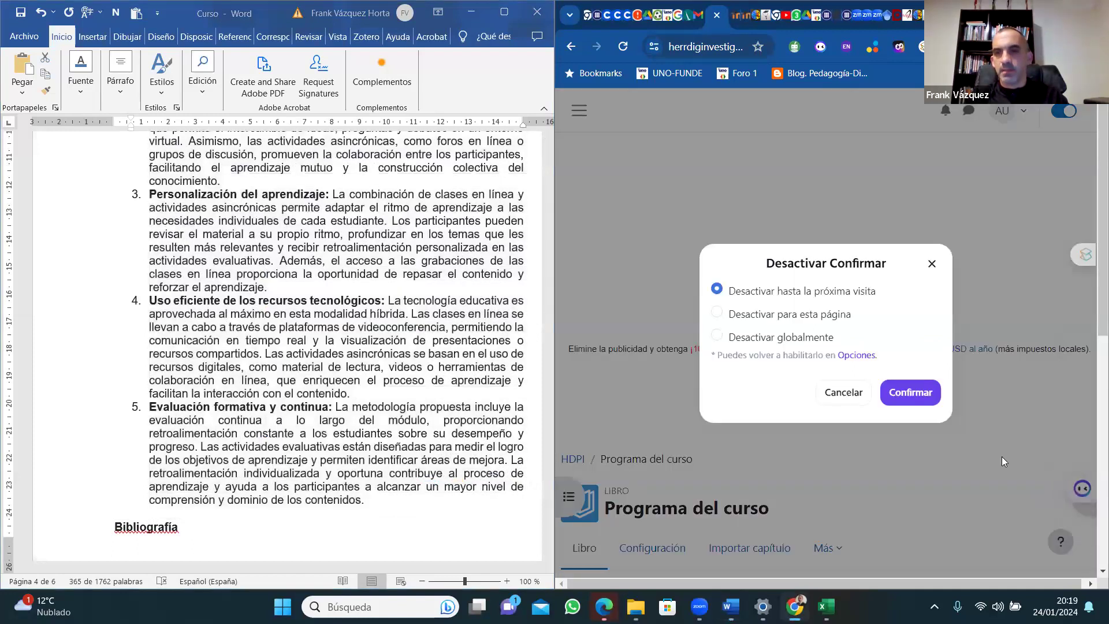
{"action": "left_click", "coordinate": [906, 399]}
Start a new chapter after "4. Metodología" from the book's table of contents.
{"action": "left_click_drag", "start_coordinate": [1094, 322], "coordinate": [1091, 546]}
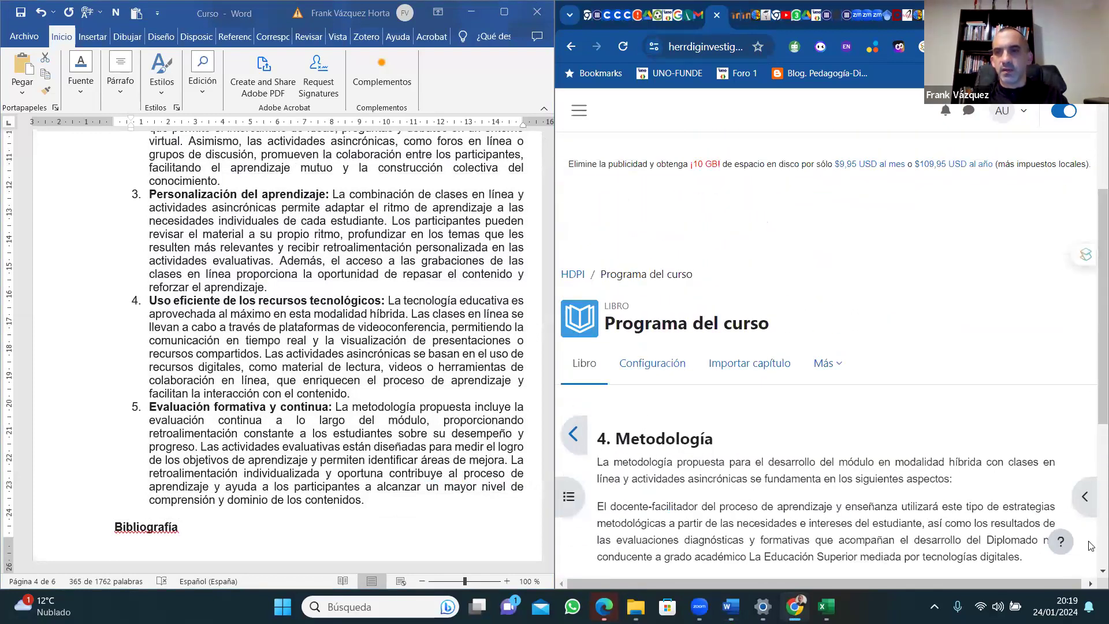
{"action": "left_click", "coordinate": [1085, 497]}
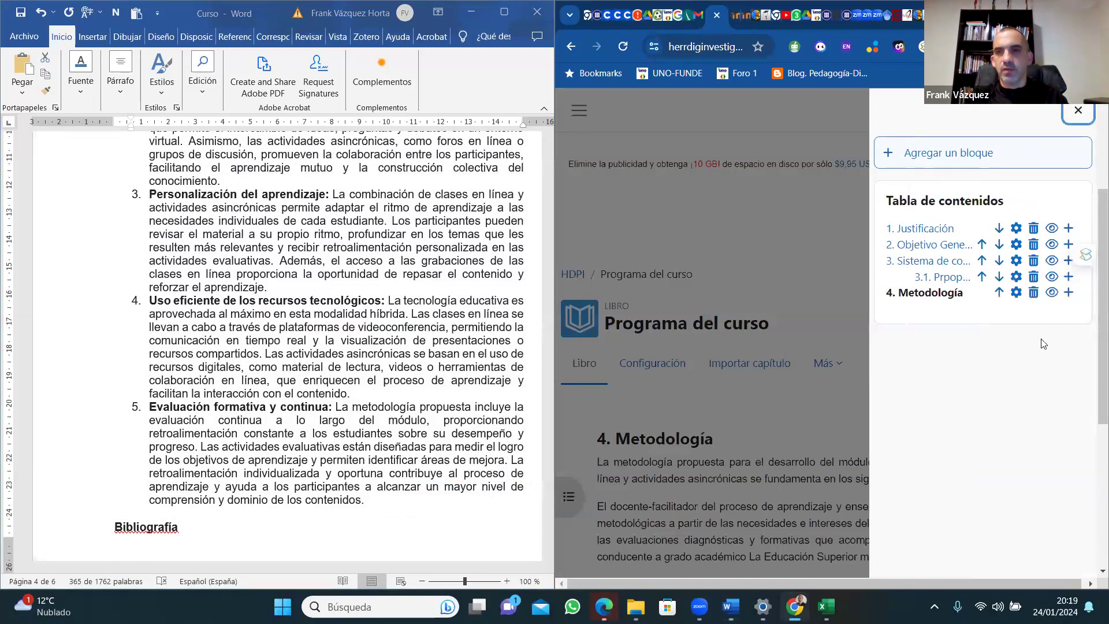
{"action": "left_click", "coordinate": [1069, 295]}
{"action": "left_click", "coordinate": [913, 247]}
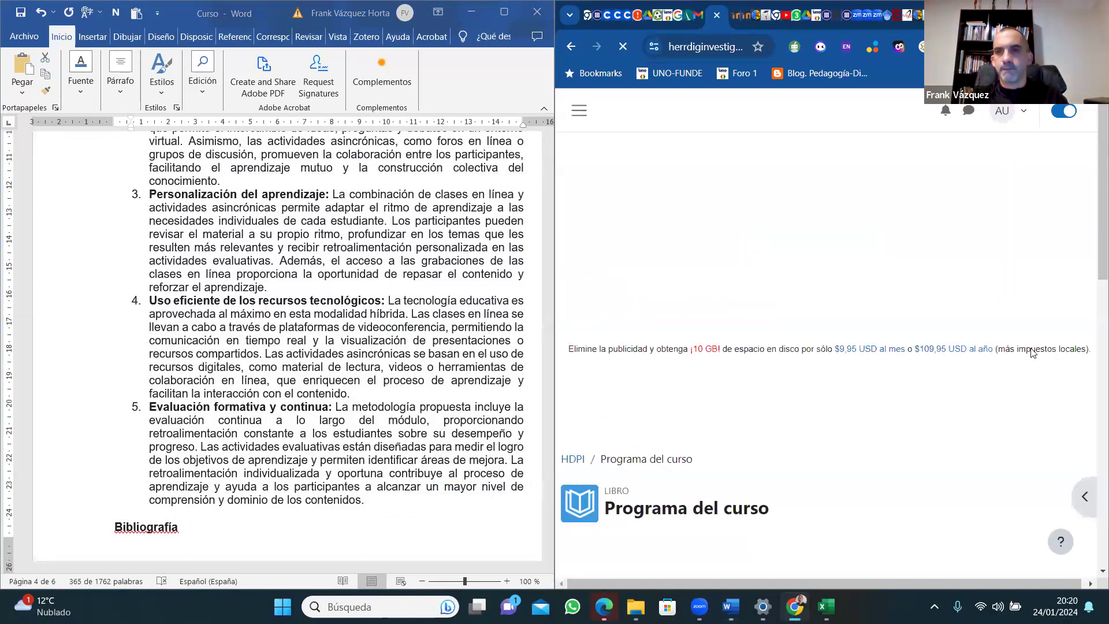
Mark the new chapter as a subchapter and paste the copied methodological criteria section into its content.
{"action": "scroll", "coordinate": [1095, 324], "scroll_direction": "down", "scroll_amount": 5}
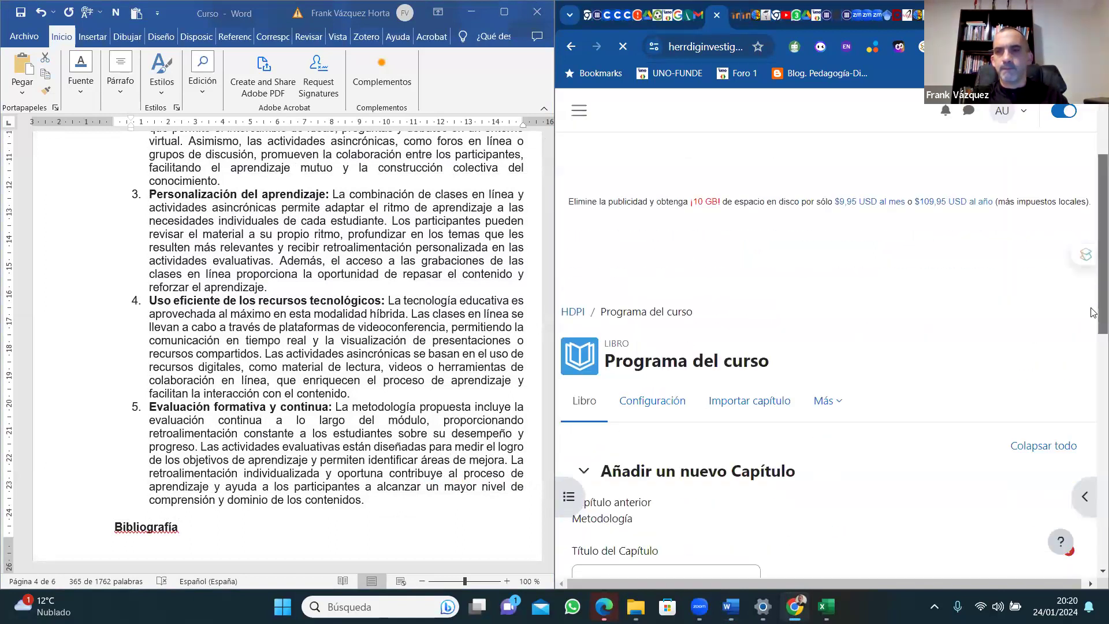
{"action": "scroll", "coordinate": [1093, 388], "scroll_direction": "down", "scroll_amount": 3}
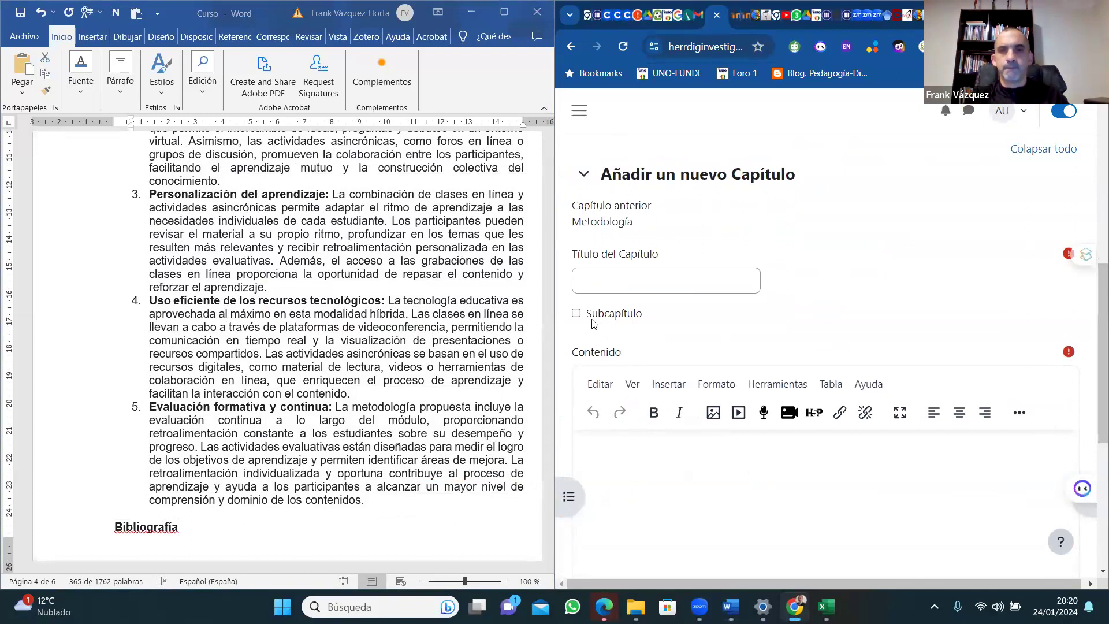
{"action": "left_click", "coordinate": [576, 315]}
{"action": "left_click", "coordinate": [630, 468]}
{"action": "key", "text": "ctrl+v"}
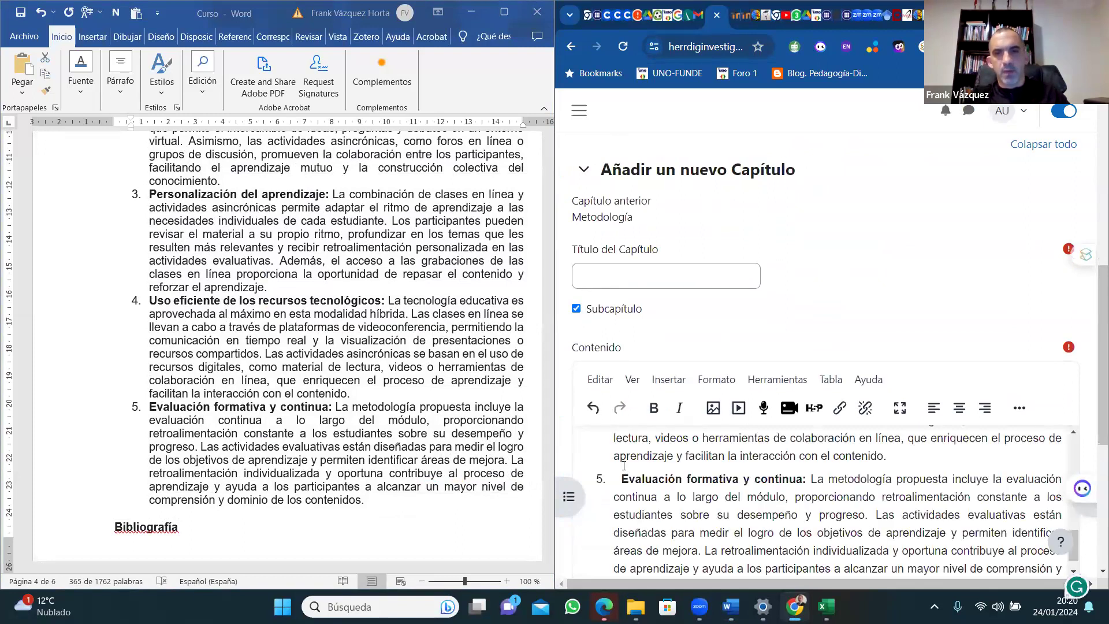
Cut the heading "Criterios metodológicos que guiarán el desempeño del estudiante." from the beginning of the subchapter's content.
{"action": "scroll", "coordinate": [1092, 379], "scroll_direction": "up", "scroll_amount": 2}
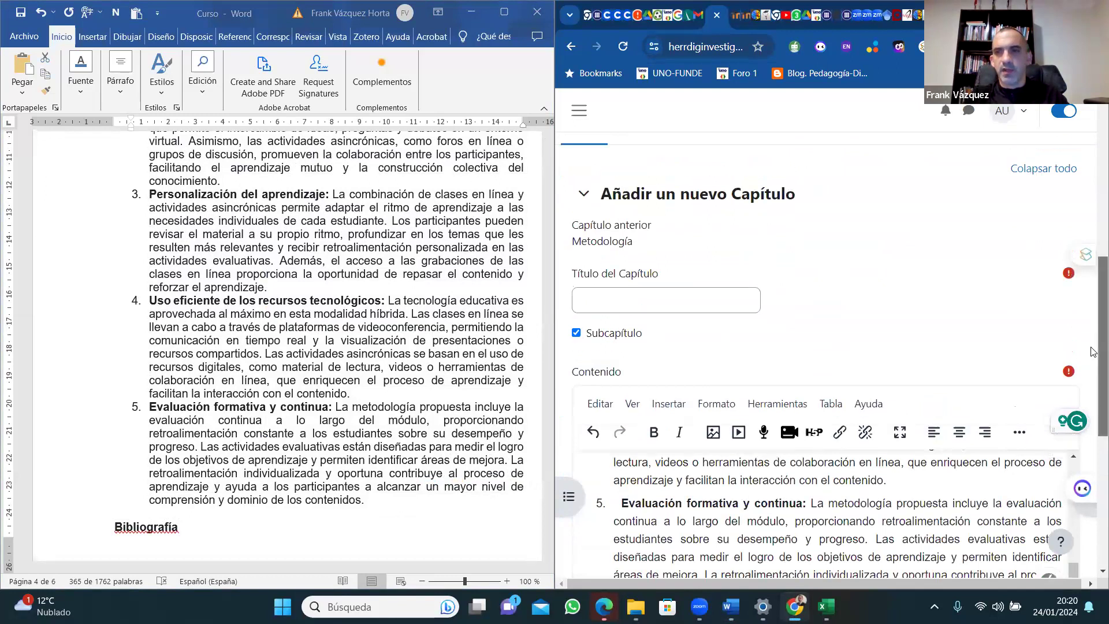
{"action": "left_click", "coordinate": [383, 345]}
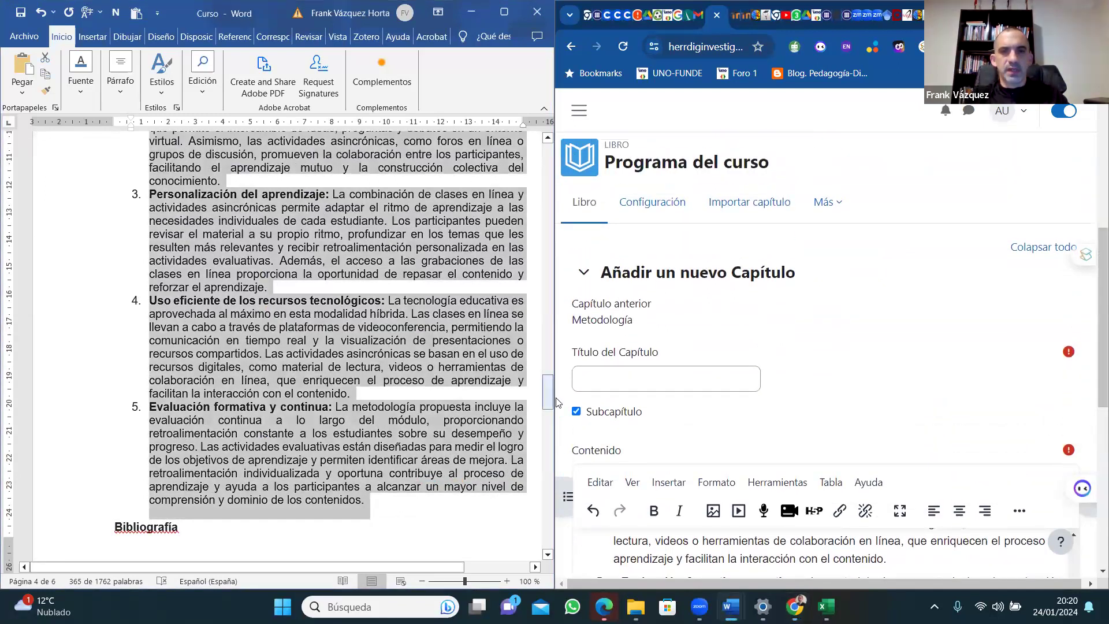
{"action": "left_click_drag", "start_coordinate": [548, 396], "coordinate": [543, 366]}
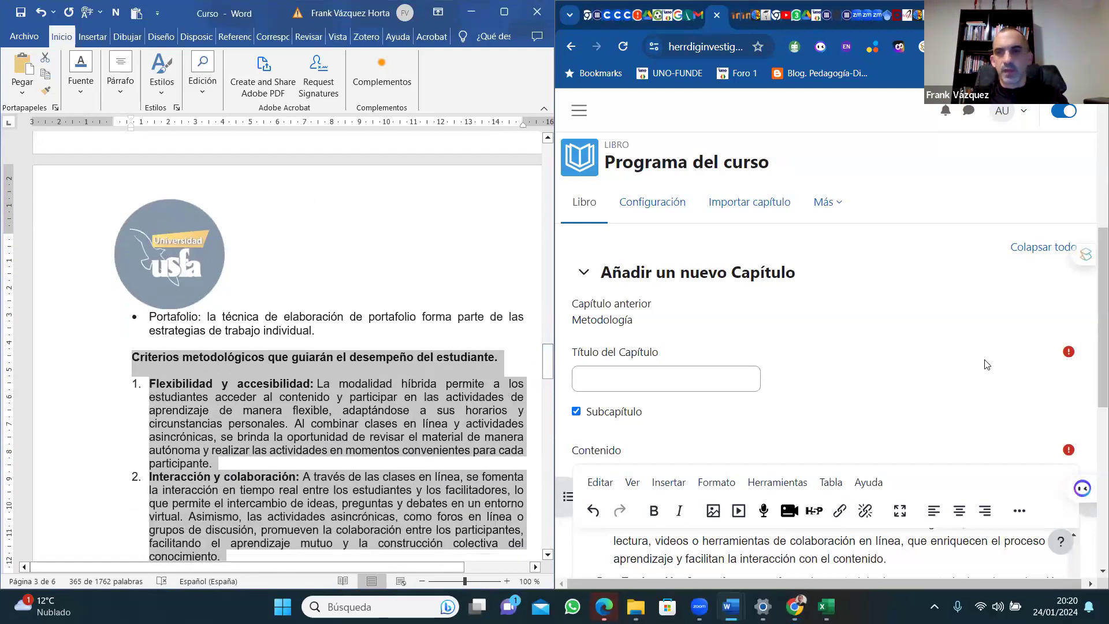
{"action": "left_click_drag", "start_coordinate": [1093, 383], "coordinate": [1094, 428]}
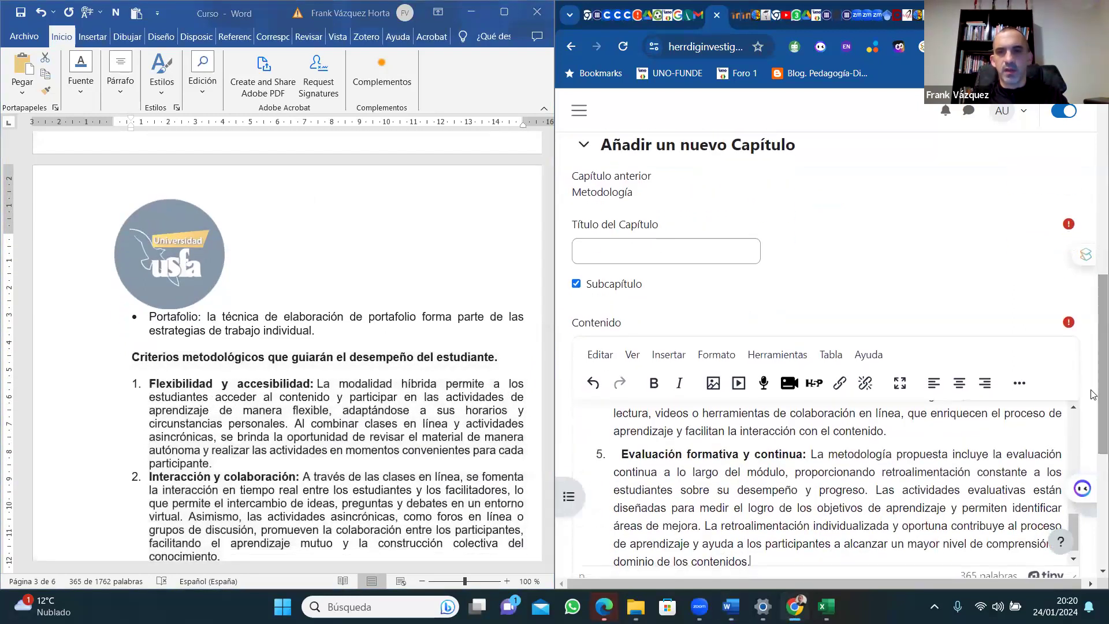
{"action": "key", "text": "ctrl+Home"}
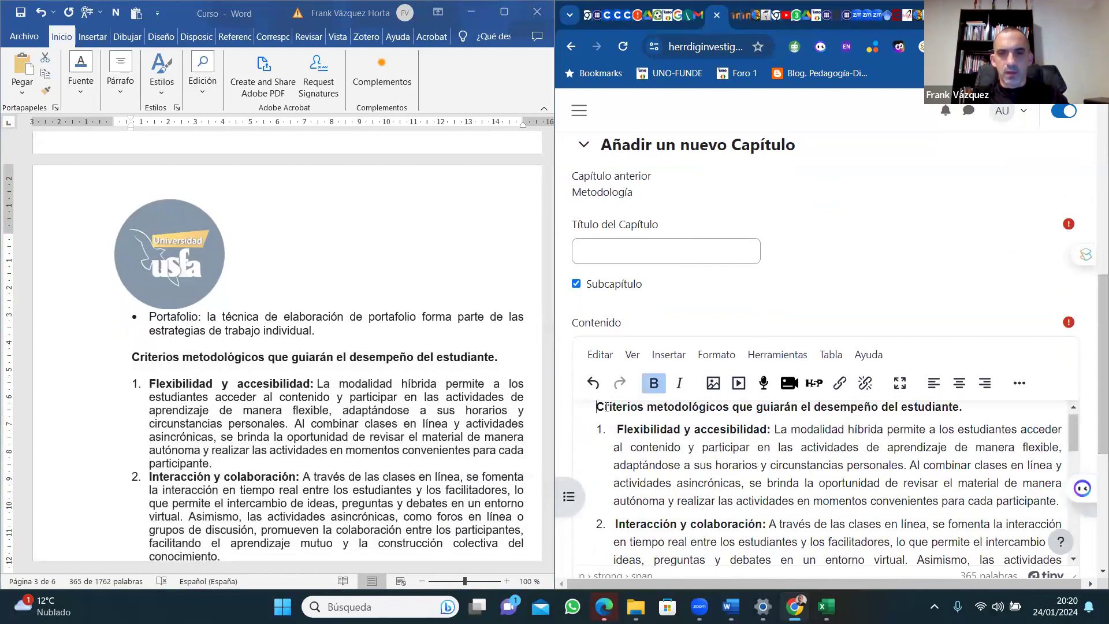
{"action": "left_click_drag", "start_coordinate": [595, 411], "coordinate": [976, 416]}
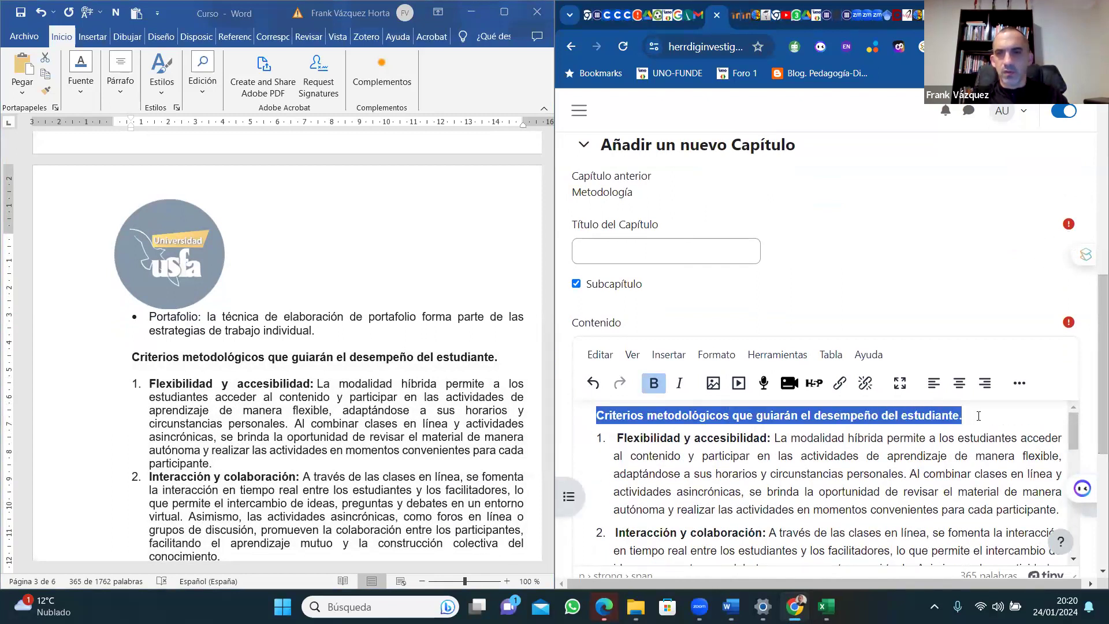
{"action": "right_click", "coordinate": [922, 416]}
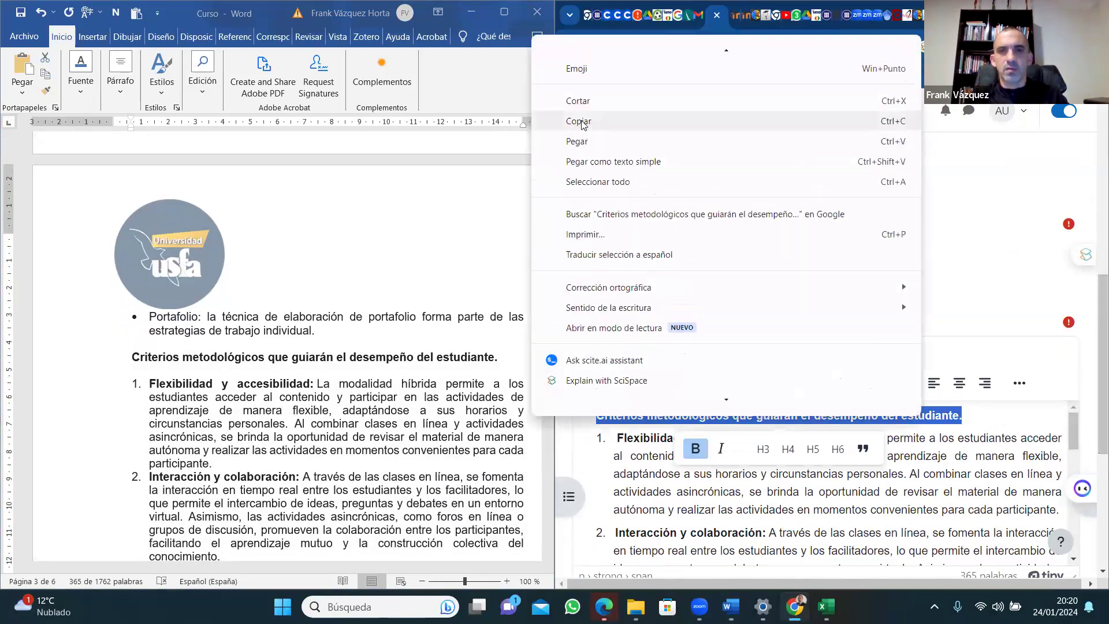
{"action": "left_click", "coordinate": [580, 102]}
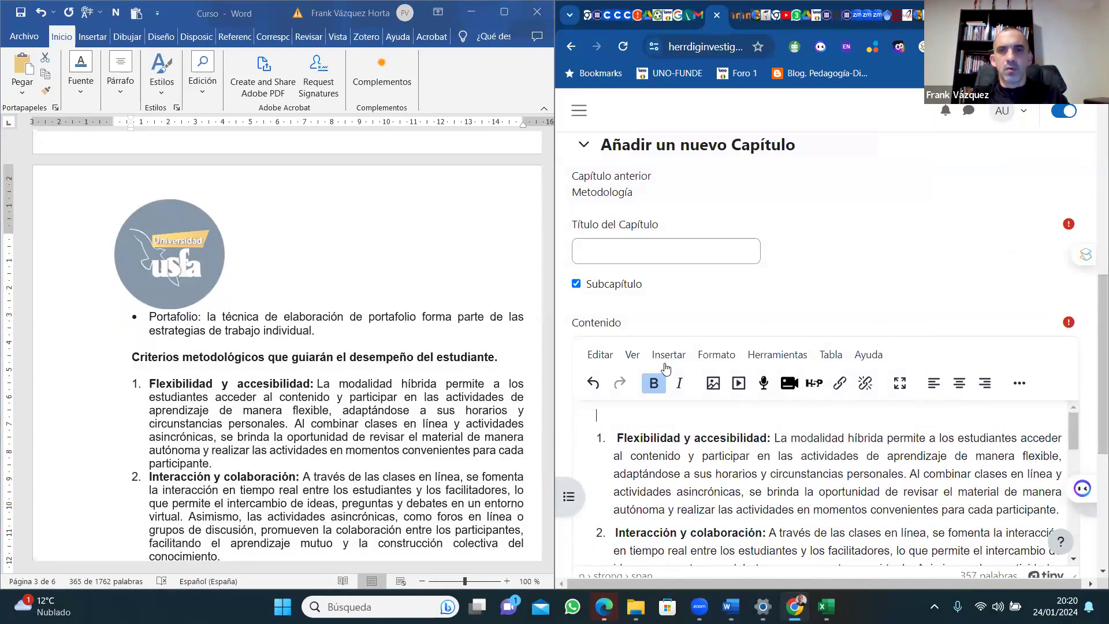
Title the new subchapter "Criterios metodológicos que guiarán el desempeño del estudiante", without the final period, and save it.
{"action": "left_click", "coordinate": [600, 253]}
{"action": "key", "text": "ctrl+v"}
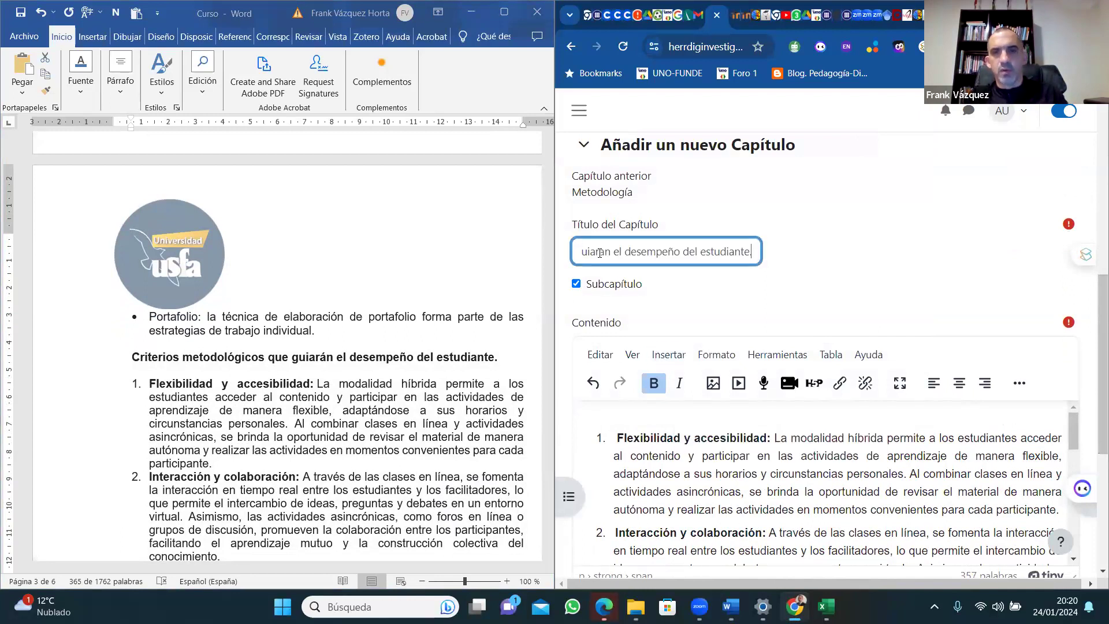
{"action": "key", "text": "BackSpace"}
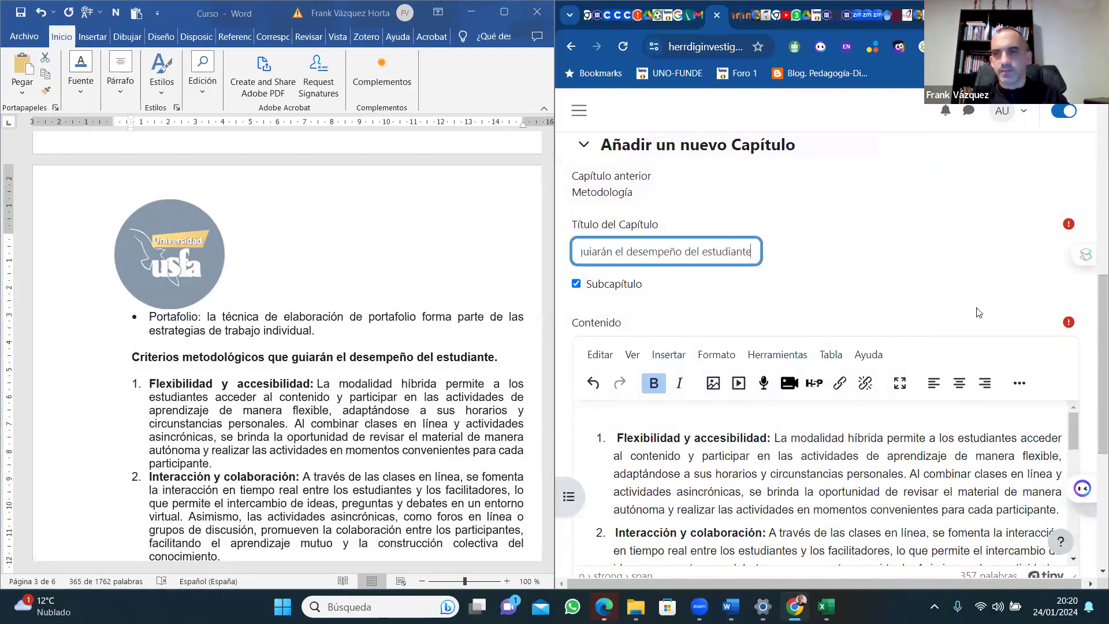
{"action": "scroll", "coordinate": [1094, 324], "scroll_direction": "down", "scroll_amount": 5}
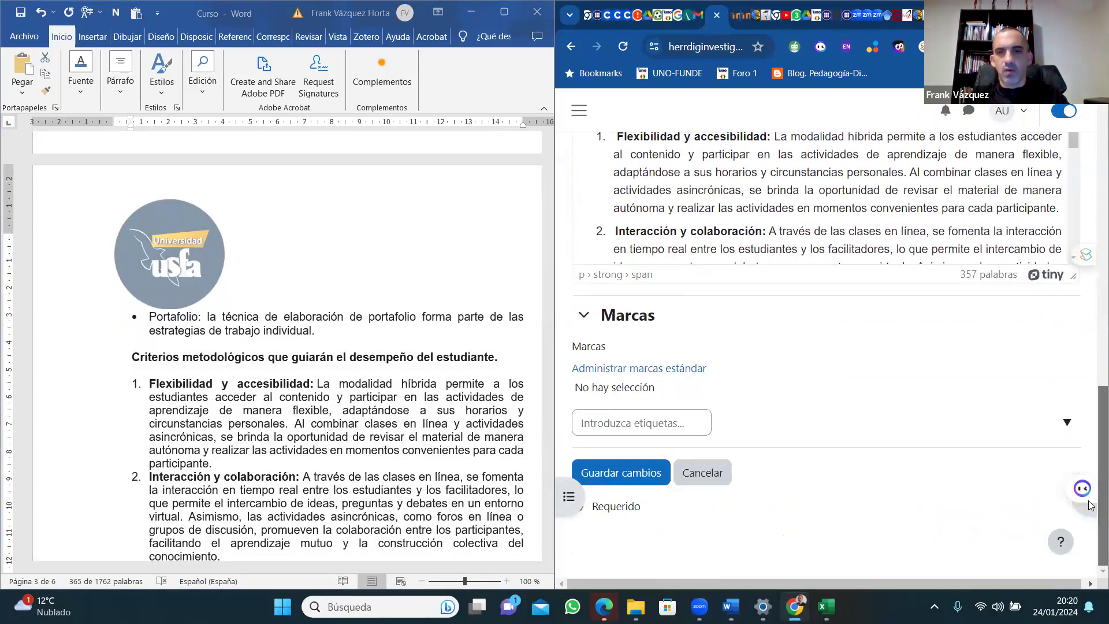
{"action": "left_click", "coordinate": [619, 475]}
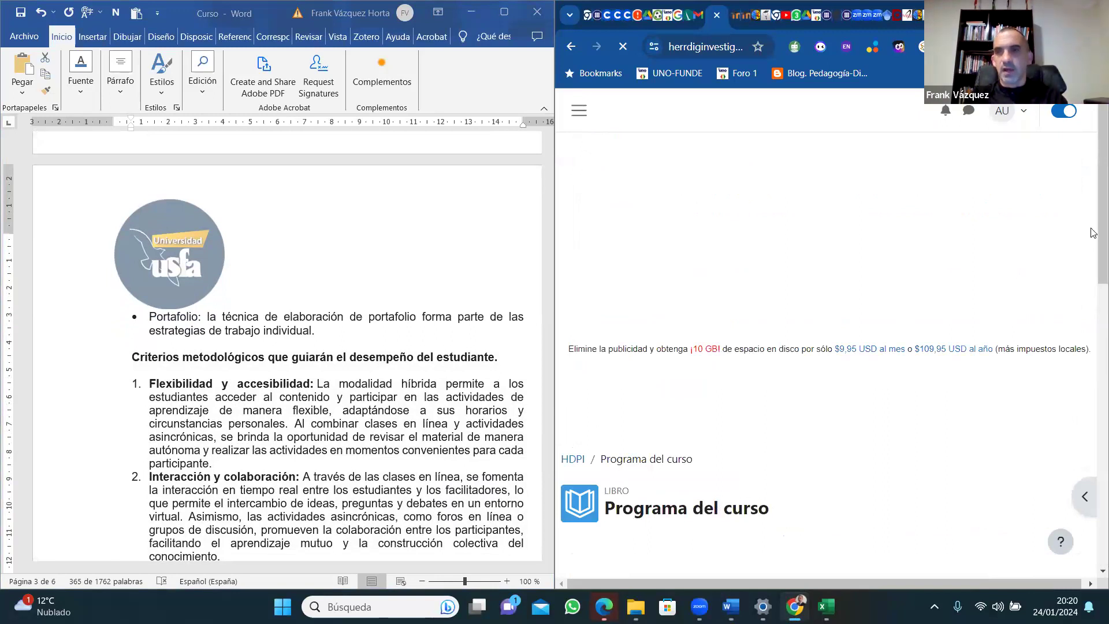
Review the saved subchapter's text down to its last criterion, dismissing the floating AI assistant on the way.
{"action": "scroll", "coordinate": [1093, 422], "scroll_direction": "down", "scroll_amount": 4}
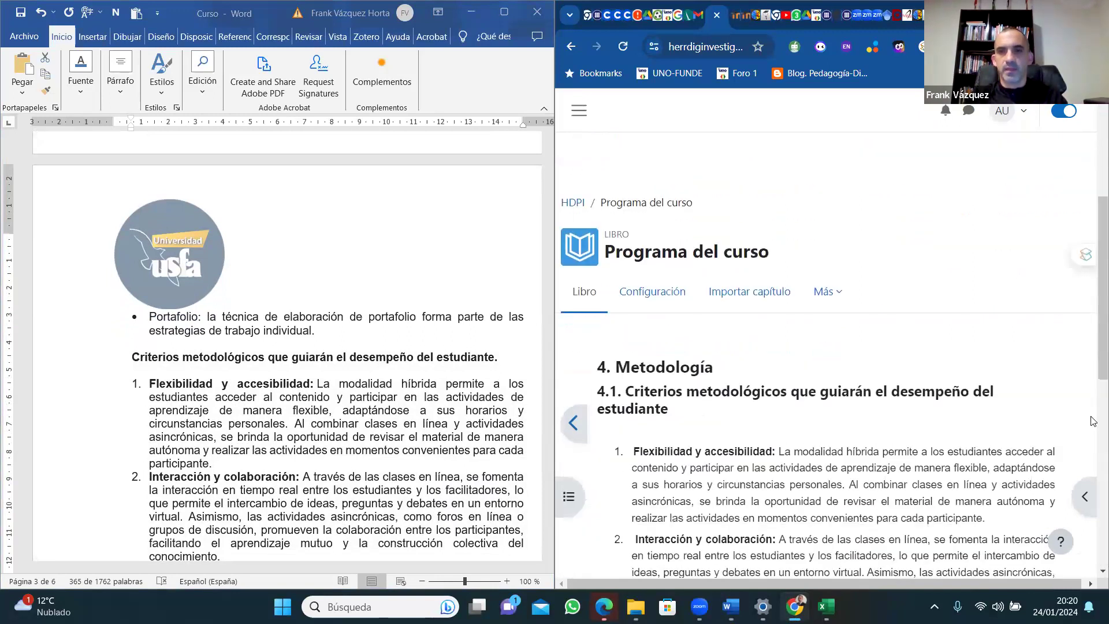
{"action": "scroll", "coordinate": [1094, 422], "scroll_direction": "down", "scroll_amount": 6}
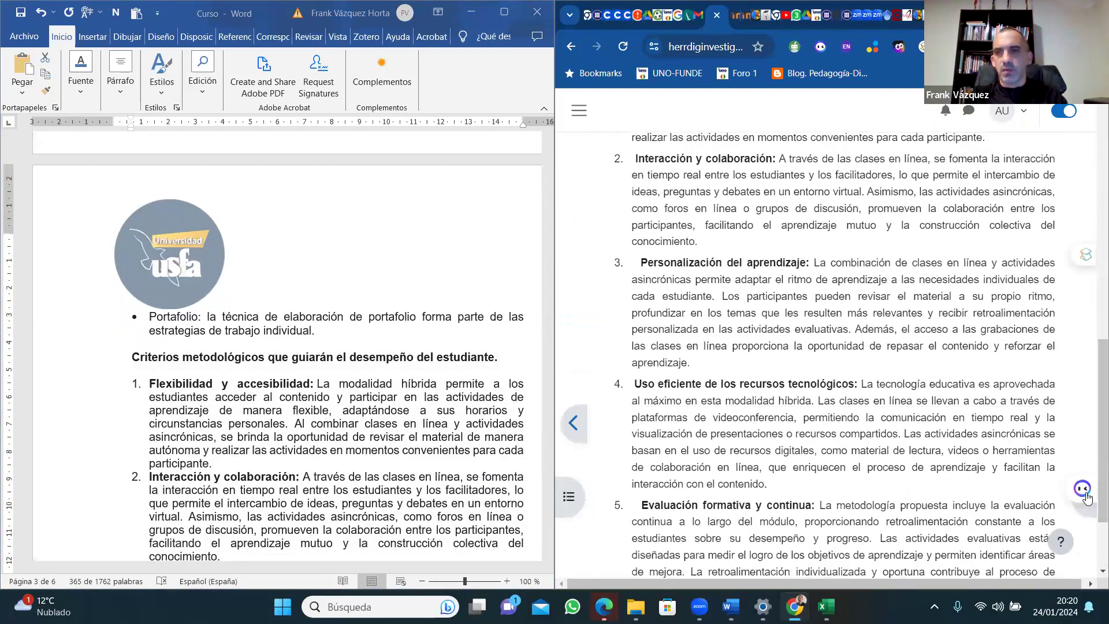
{"action": "mouse_move", "coordinate": [1086, 496]}
{"action": "left_click", "coordinate": [1004, 432]}
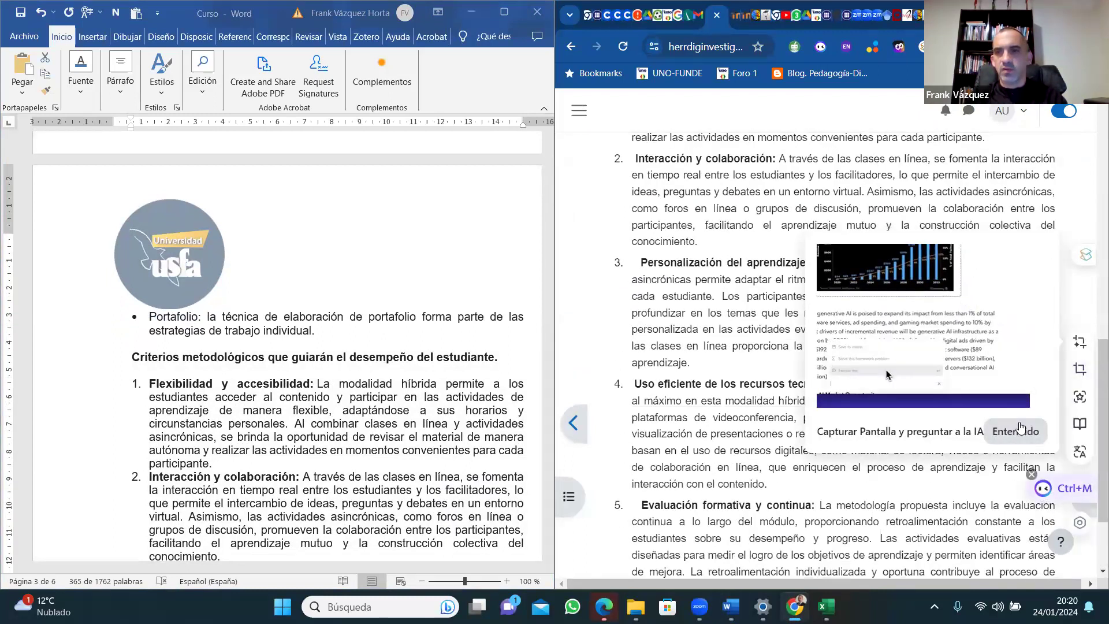
{"action": "left_click", "coordinate": [1032, 477]}
{"action": "left_click", "coordinate": [908, 393]}
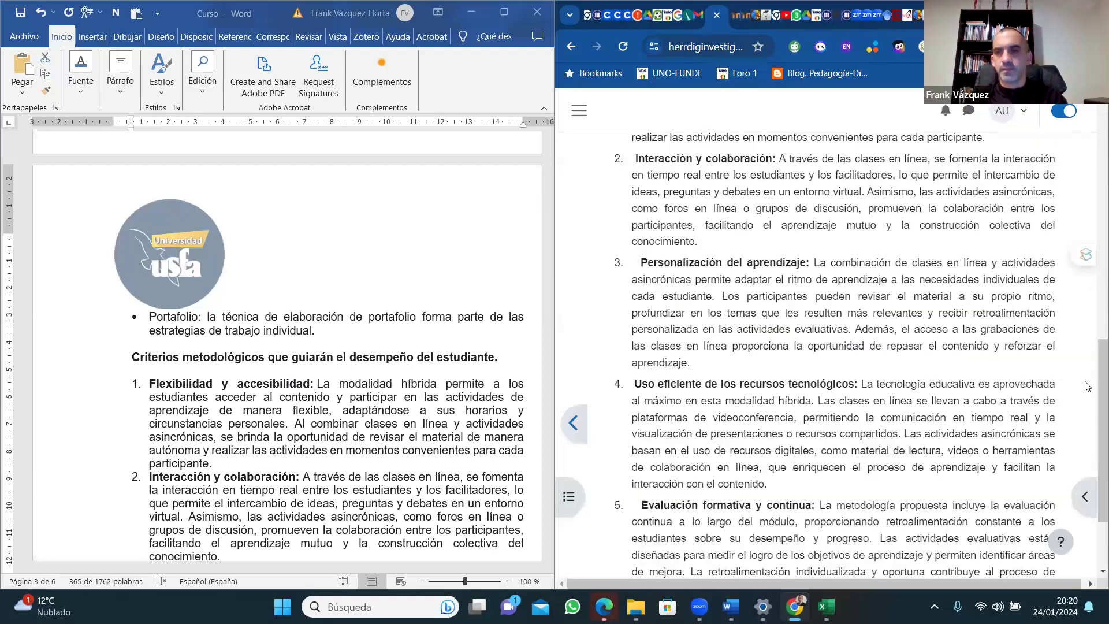
{"action": "scroll", "coordinate": [1088, 386], "scroll_direction": "down", "scroll_amount": 3}
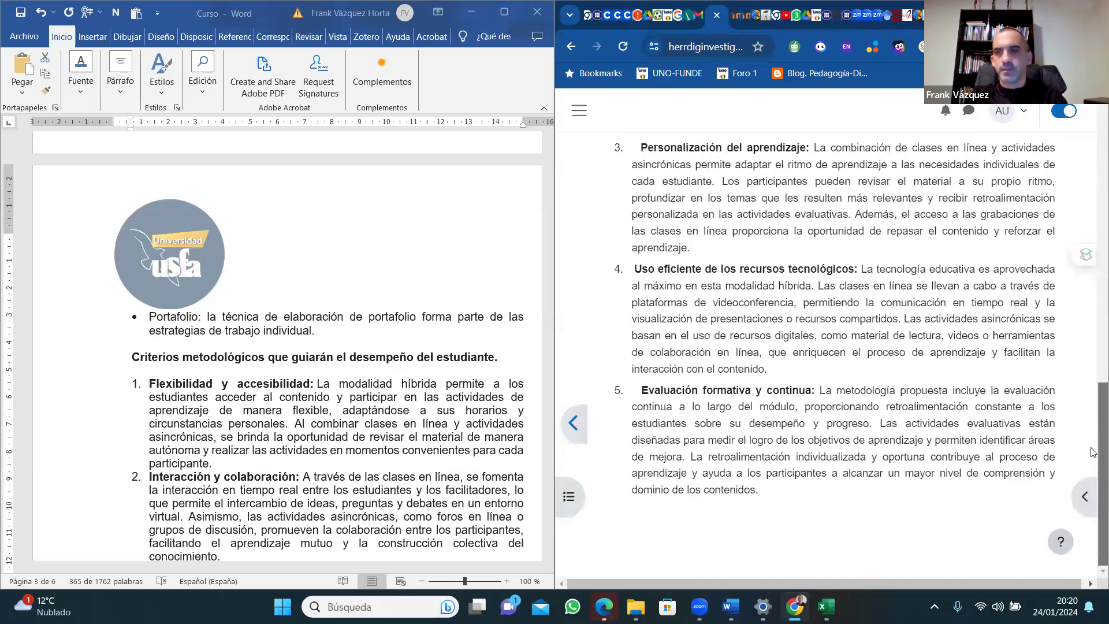
Add a chapter after subchapter 4.1, make it a main chapter instead of a subchapter, and title it "Bibliografía".
{"action": "left_click", "coordinate": [1078, 498]}
{"action": "left_click", "coordinate": [1069, 310]}
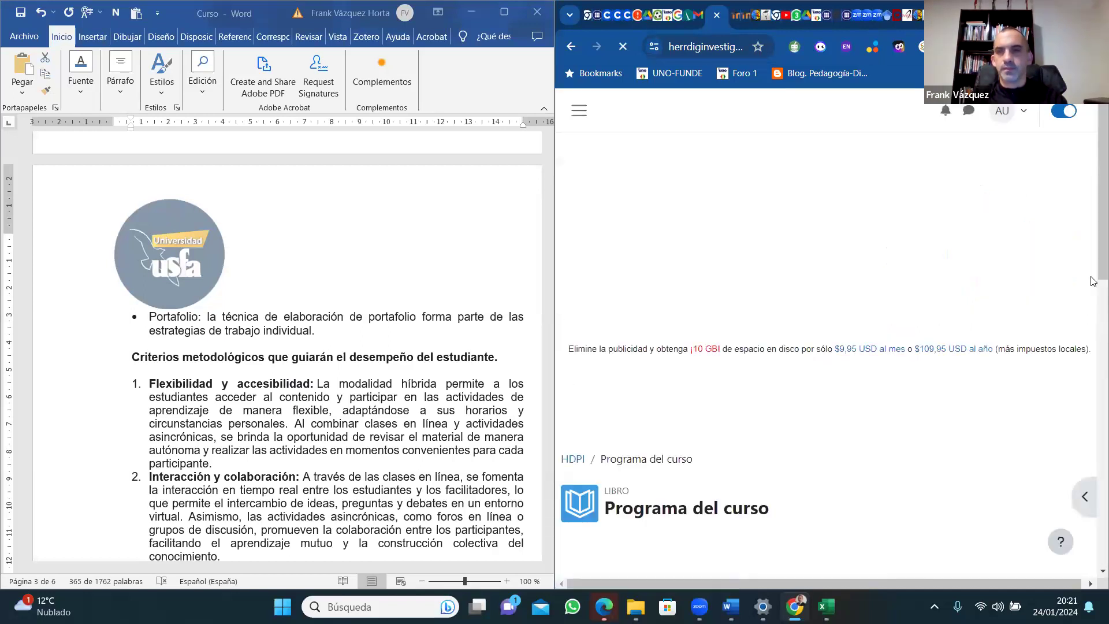
{"action": "scroll", "coordinate": [1094, 347], "scroll_direction": "down", "scroll_amount": 2}
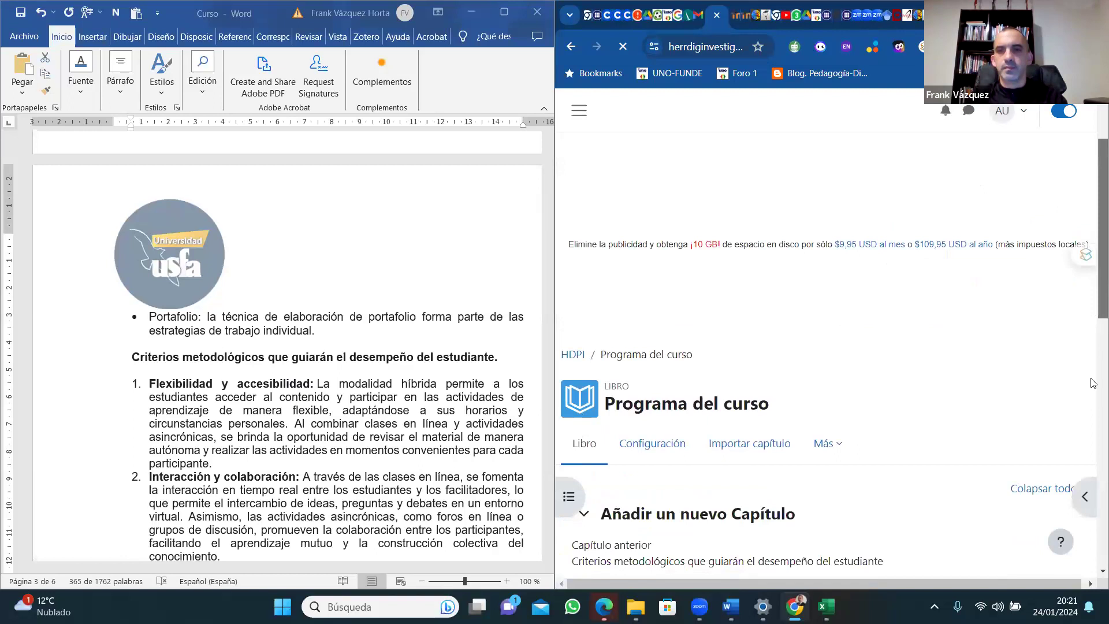
{"action": "scroll", "coordinate": [925, 388], "scroll_direction": "down", "scroll_amount": 3}
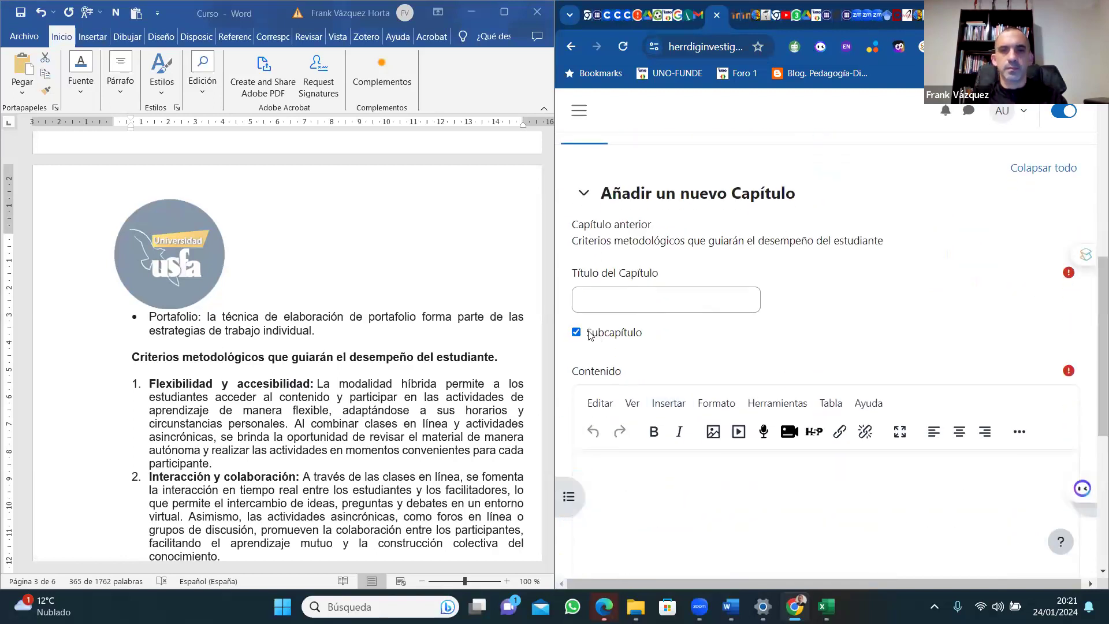
{"action": "left_click", "coordinate": [587, 304]}
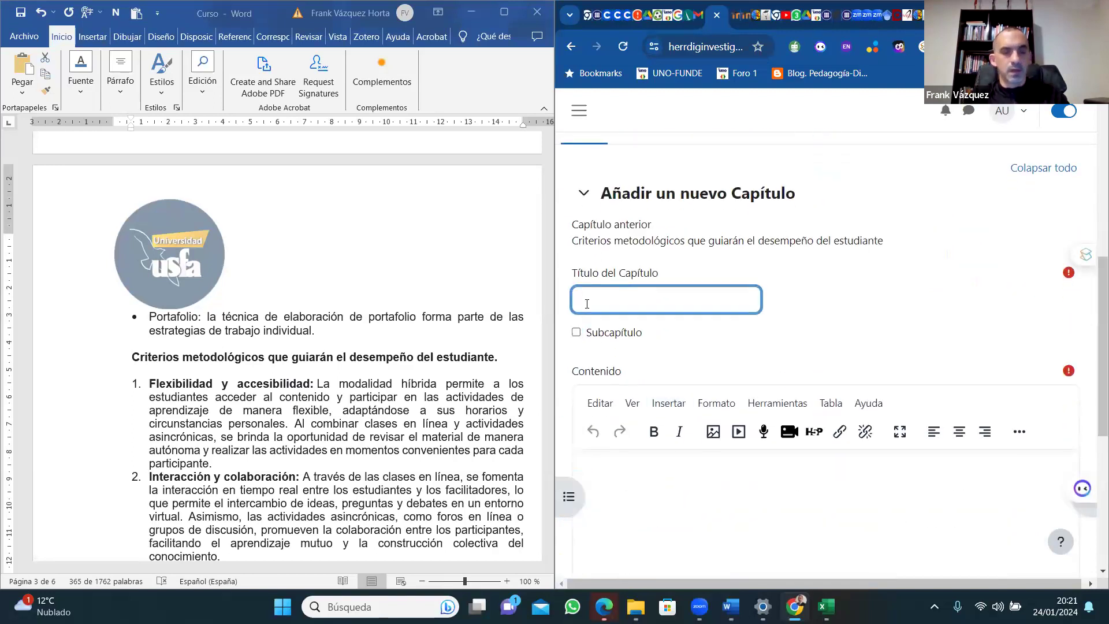
{"action": "type", "text": "Bibliografía"}
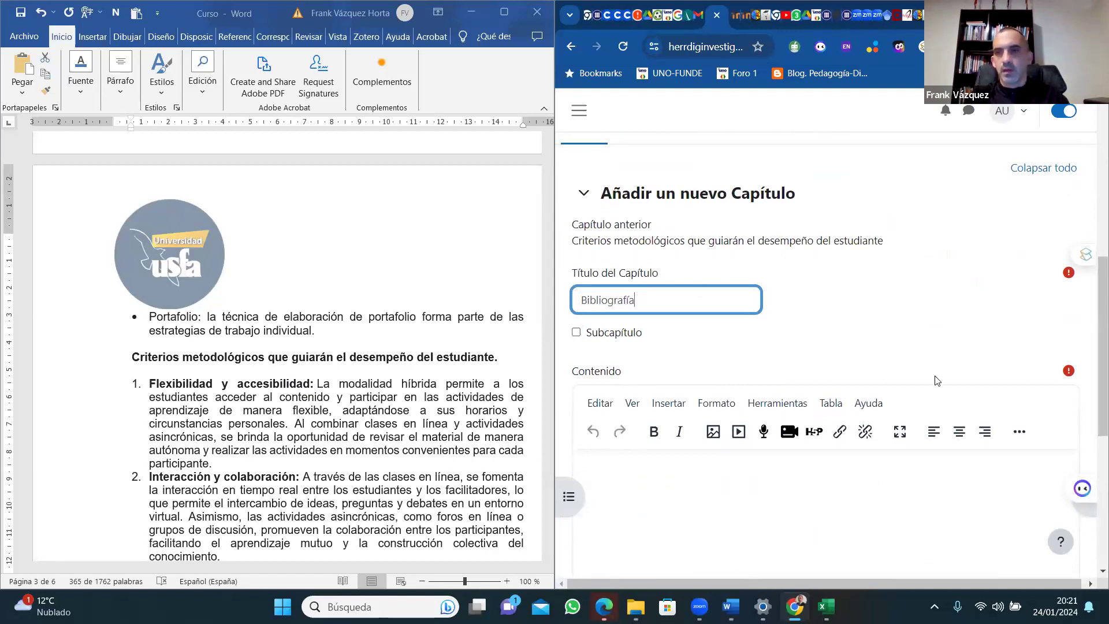
Copy the complete list of bibliographic references from the Curso document in Word.
{"action": "scroll", "coordinate": [1085, 345], "scroll_direction": "down", "scroll_amount": 2}
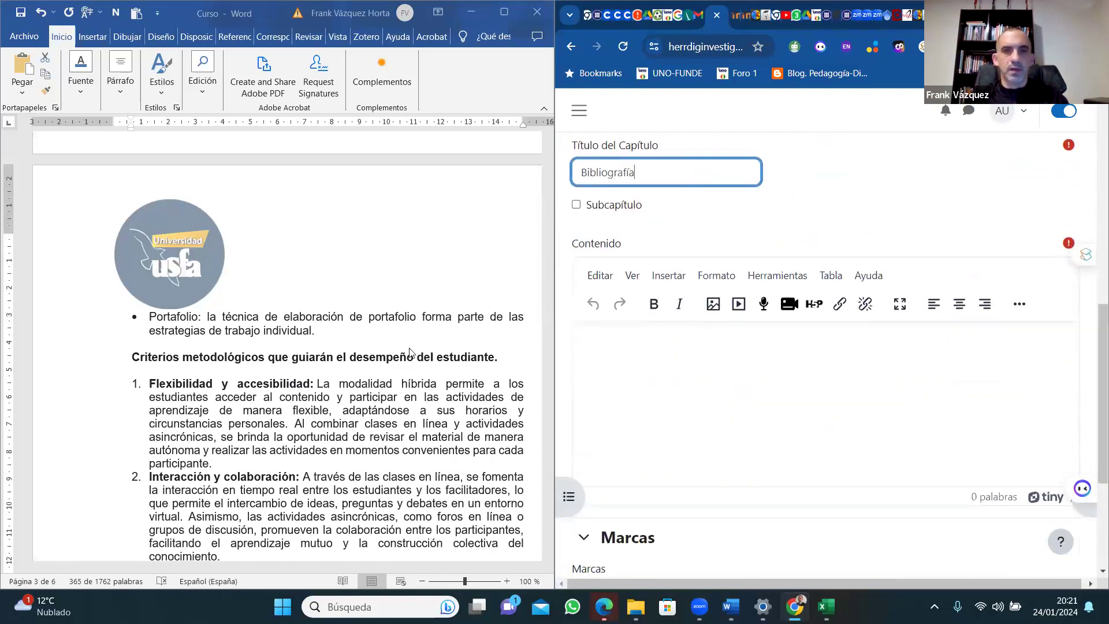
{"action": "left_click_drag", "start_coordinate": [132, 357], "coordinate": [222, 556]}
{"action": "left_click_drag", "start_coordinate": [549, 355], "coordinate": [544, 438]}
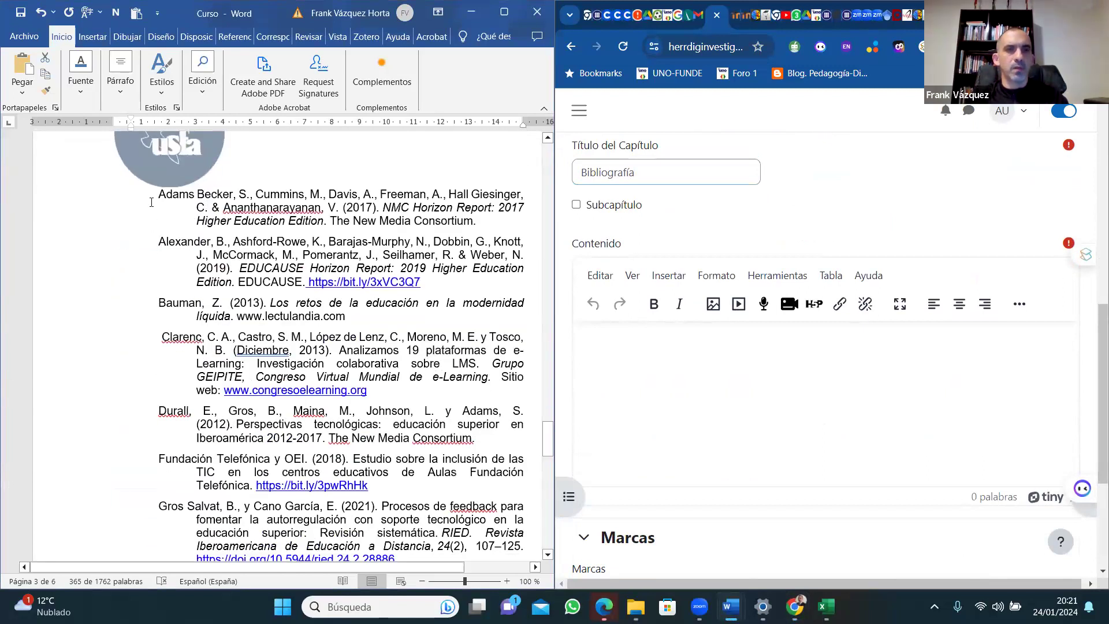
{"action": "left_click_drag", "start_coordinate": [159, 197], "coordinate": [236, 508]}
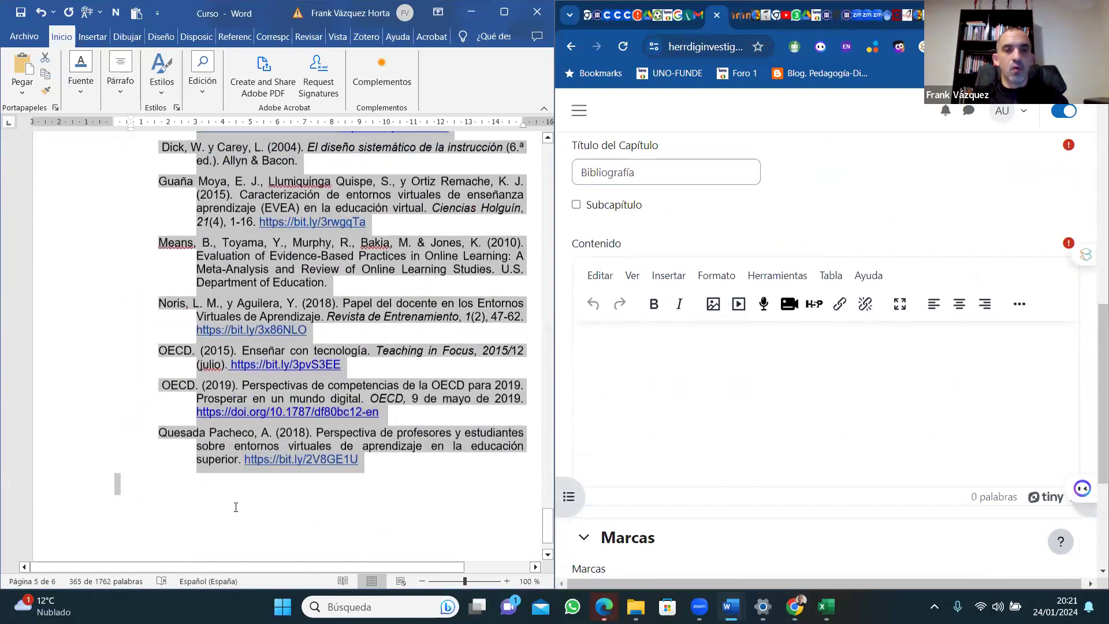
{"action": "scroll", "coordinate": [236, 507], "scroll_direction": "down", "scroll_amount": 2}
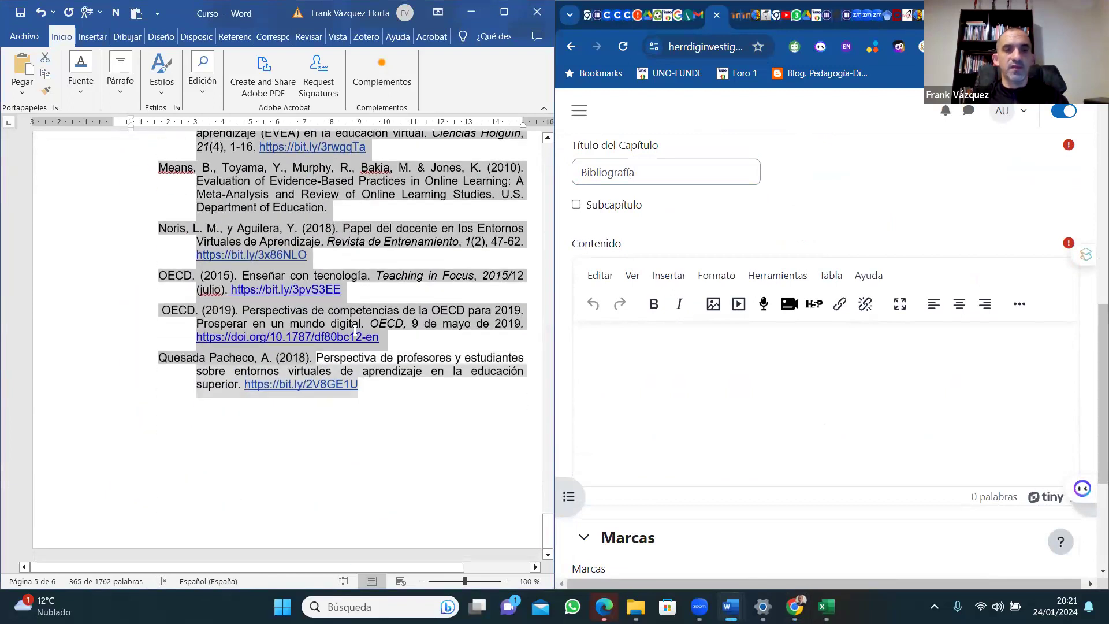
{"action": "right_click", "coordinate": [281, 384]}
{"action": "left_click", "coordinate": [312, 135]}
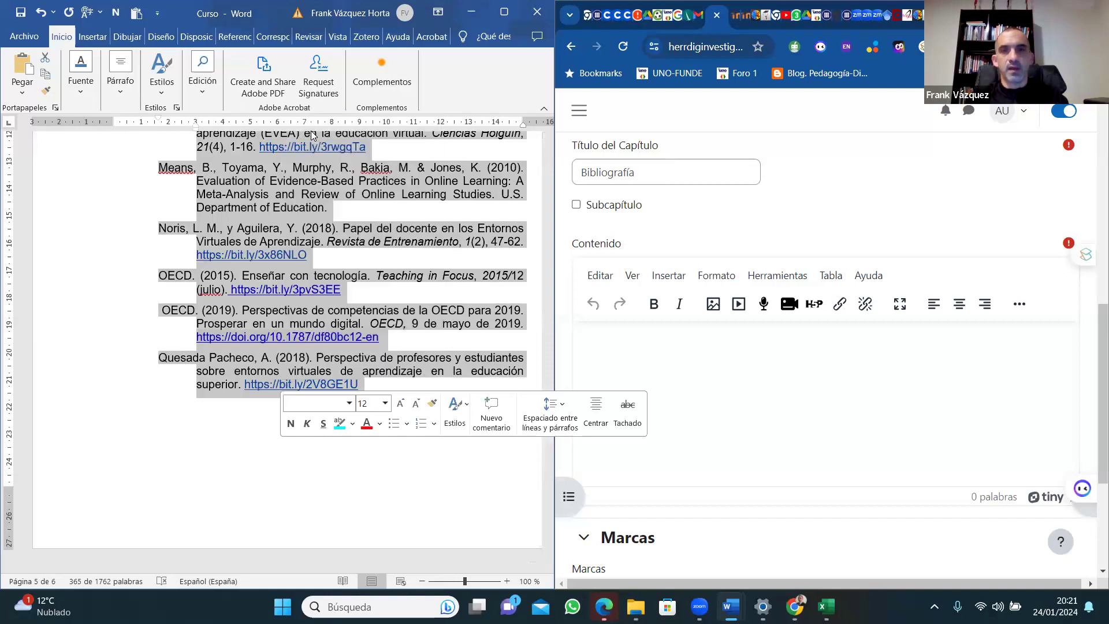
Paste the copied references into the content of the Bibliografía chapter and save the changes.
{"action": "left_click", "coordinate": [605, 352]}
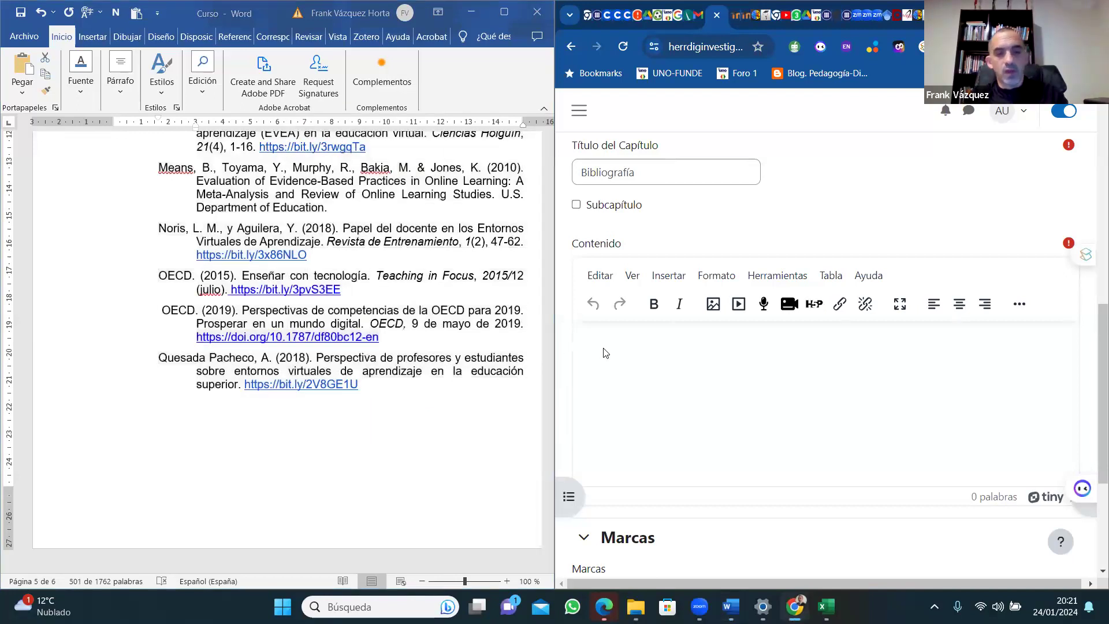
{"action": "key", "text": "ctrl+v"}
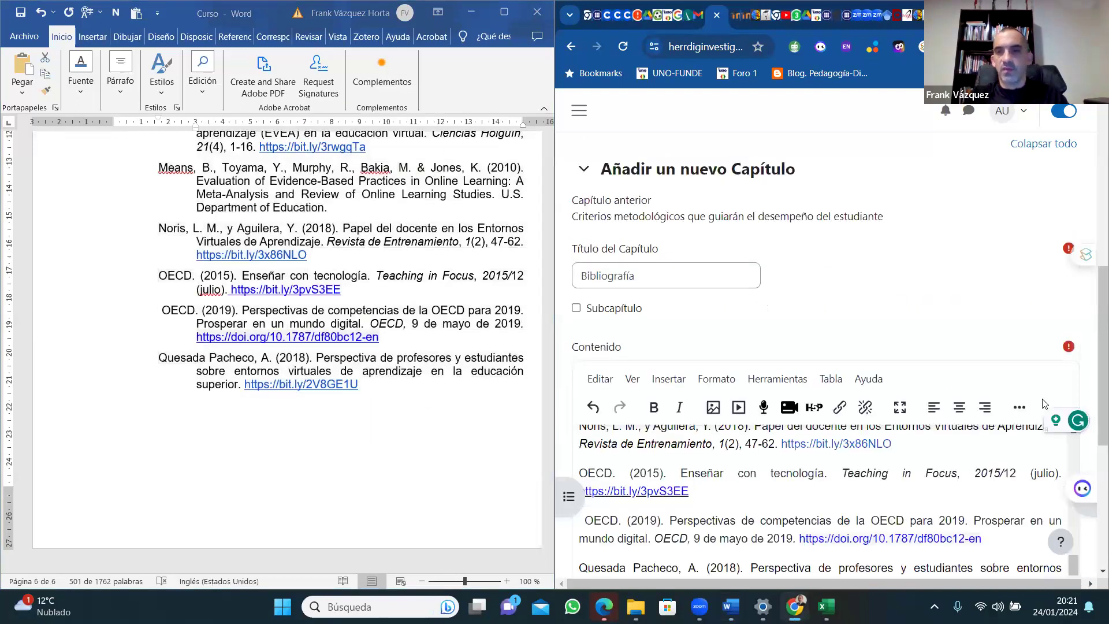
{"action": "left_click_drag", "start_coordinate": [1092, 403], "coordinate": [1093, 530]}
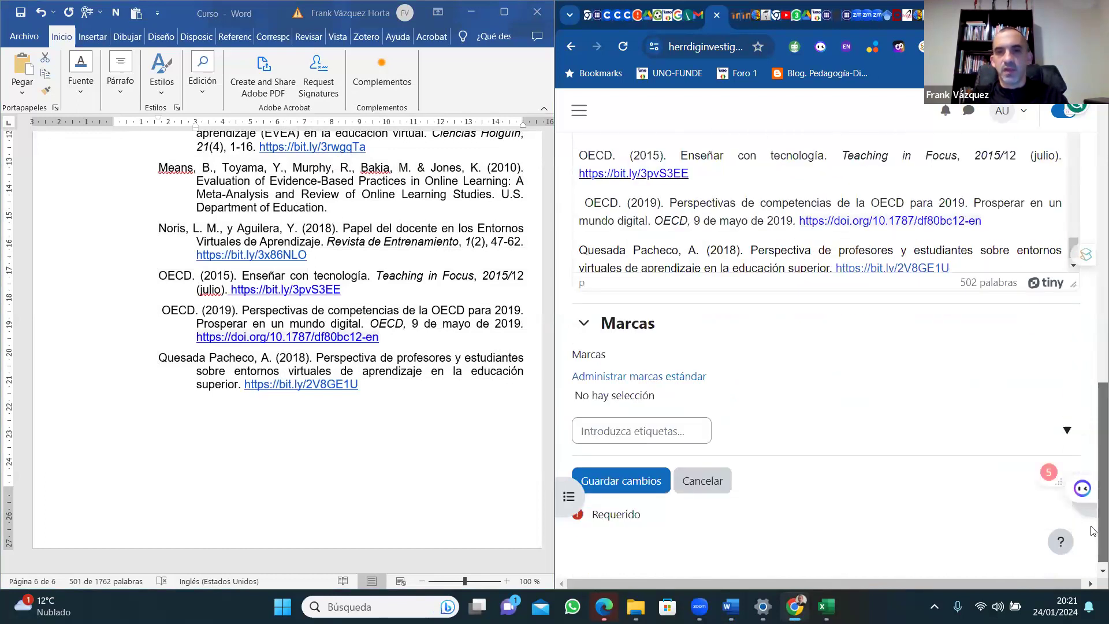
{"action": "left_click", "coordinate": [610, 488]}
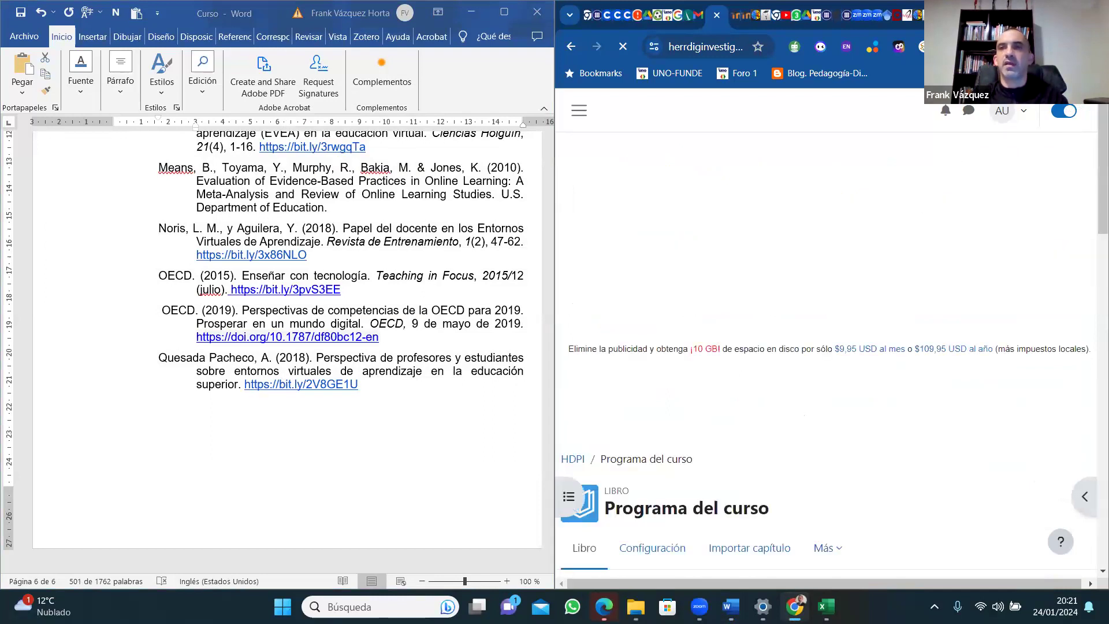
Maximize the browser window and show the table of contents of the Programa del curso book.
{"action": "left_click", "coordinate": [1055, 12]}
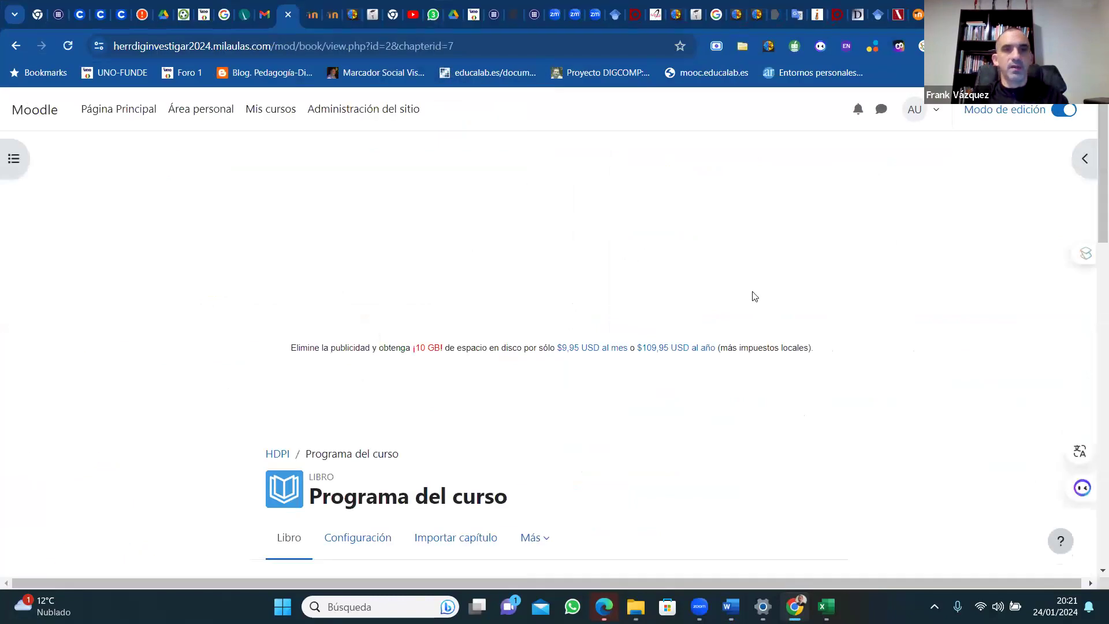
{"action": "left_click", "coordinate": [1085, 162]}
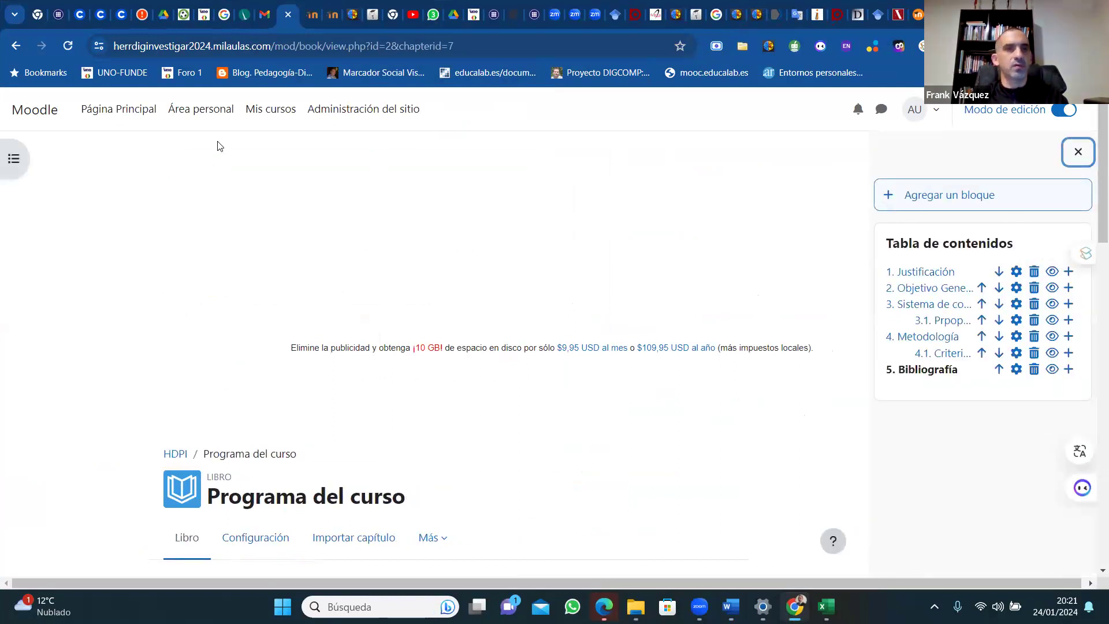
Open the course "Herramientas digitales para la investigación" from the site's home page and close its course index.
{"action": "left_click", "coordinate": [142, 118]}
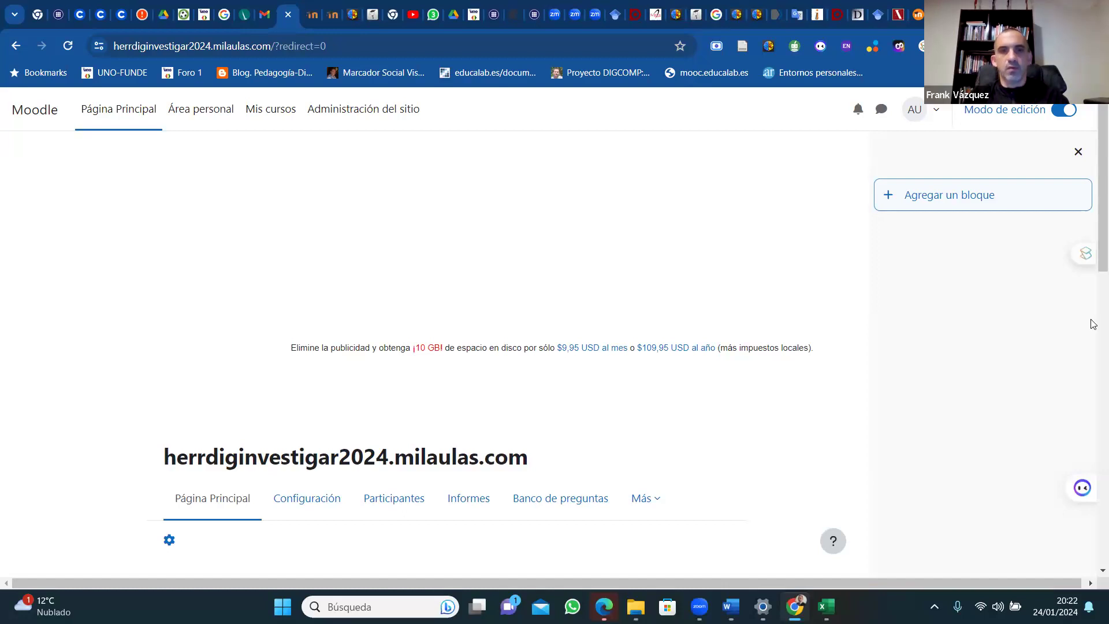
{"action": "scroll", "coordinate": [1094, 325], "scroll_direction": "down", "scroll_amount": 10}
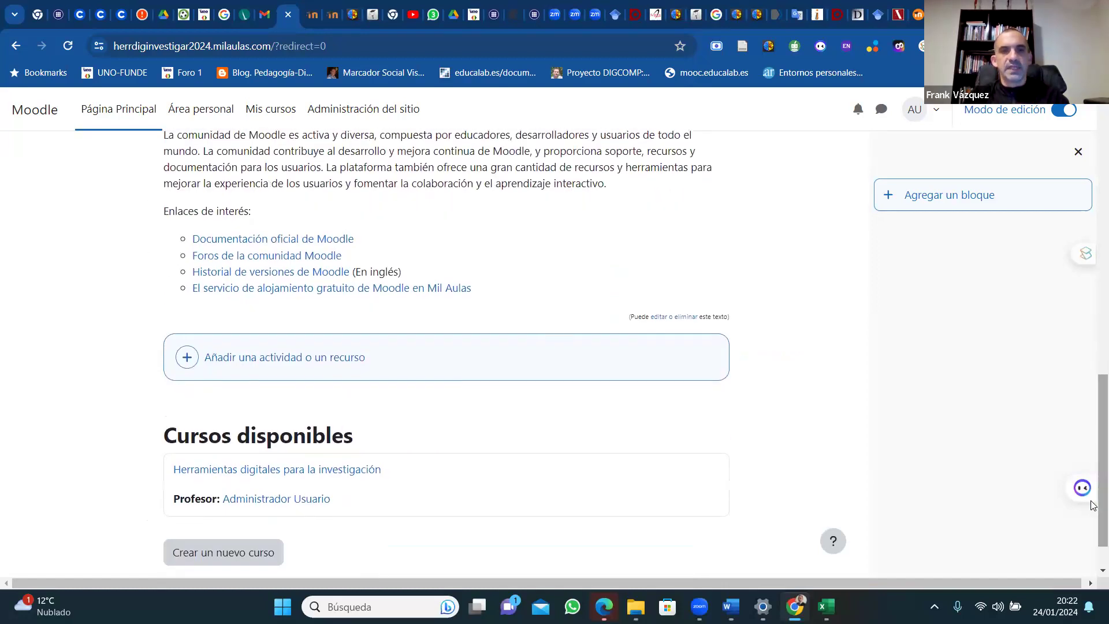
{"action": "scroll", "coordinate": [1092, 478], "scroll_direction": "down", "scroll_amount": 1}
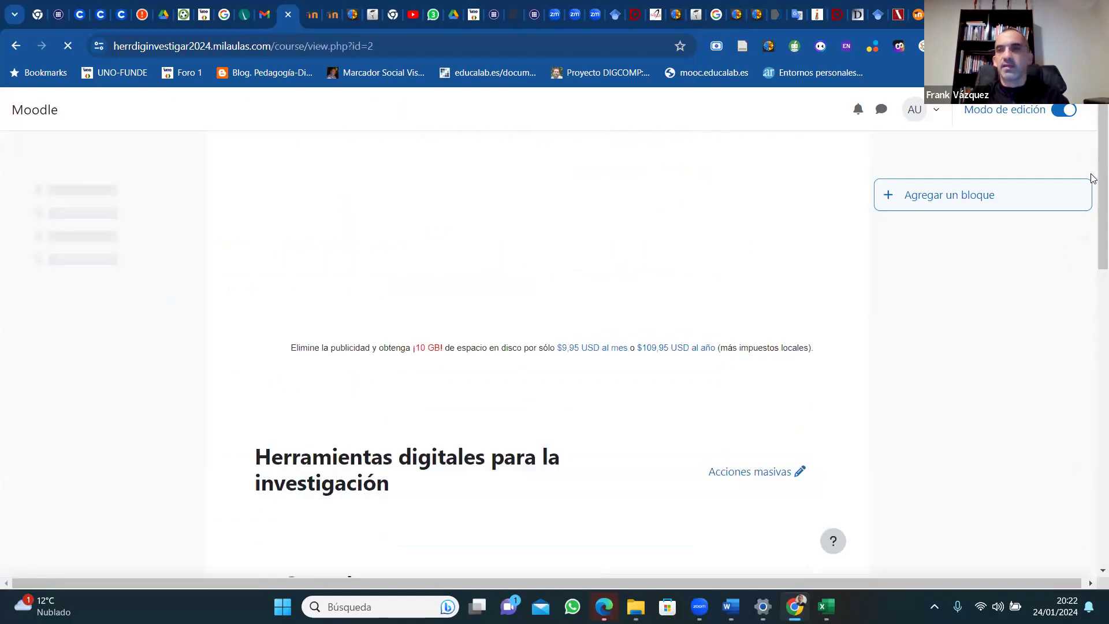
{"action": "scroll", "coordinate": [1093, 231], "scroll_direction": "down", "scroll_amount": 5}
{"action": "left_click_drag", "start_coordinate": [1094, 293], "coordinate": [1094, 385]}
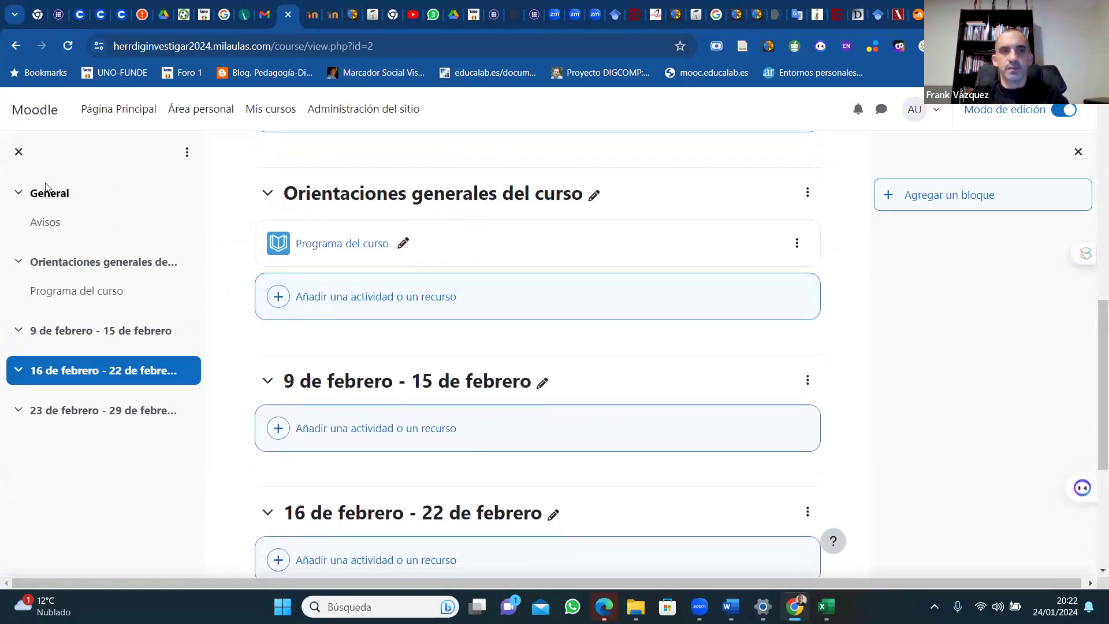
{"action": "left_click", "coordinate": [18, 151]}
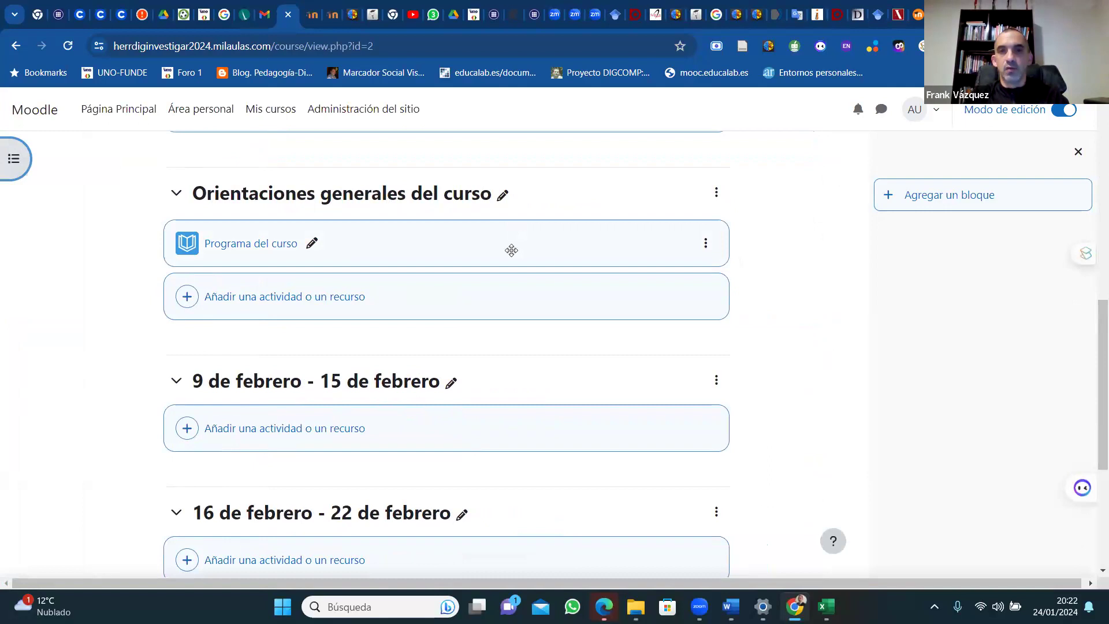
{"action": "mouse_move", "coordinate": [1093, 364]}
{"action": "left_mouse_down"}
{"action": "mouse_move", "coordinate": [1093, 266]}
{"action": "mouse_move", "coordinate": [1093, 382]}
{"action": "left_mouse_up"}
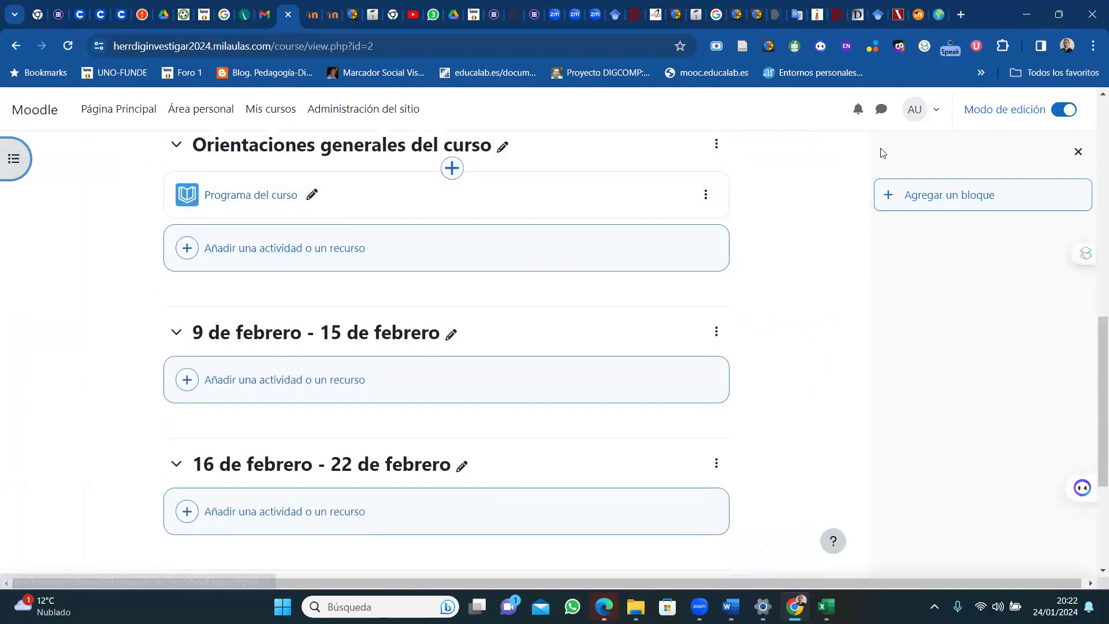
Turn off edit mode and open the Programa del curso book to view its Justificación chapter.
{"action": "left_click", "coordinate": [1064, 110]}
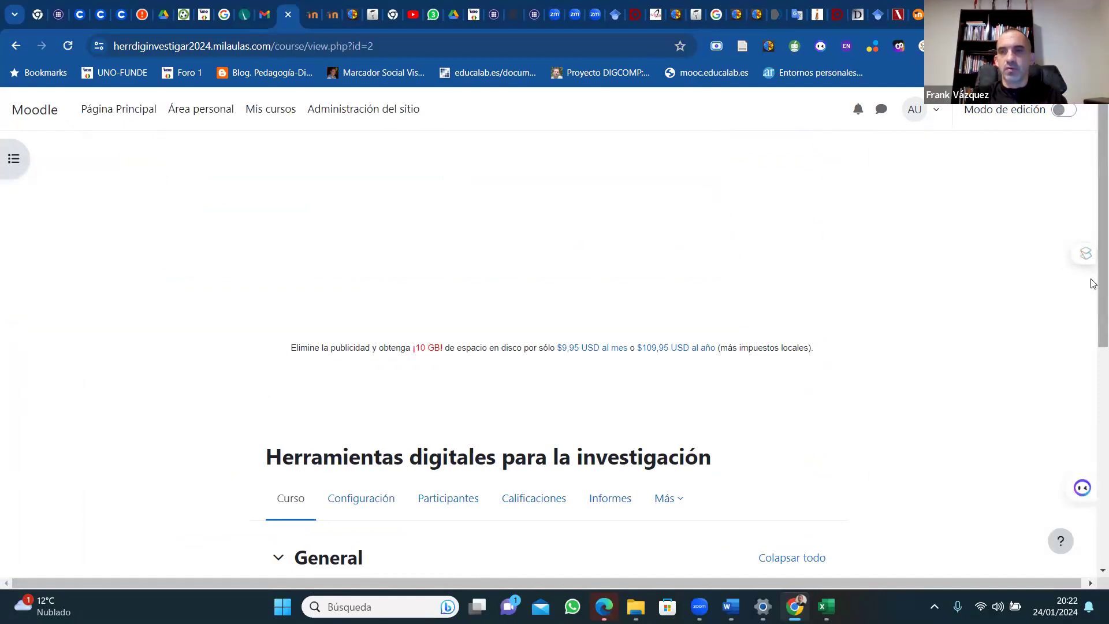
{"action": "scroll", "coordinate": [1094, 382], "scroll_direction": "down", "scroll_amount": 5}
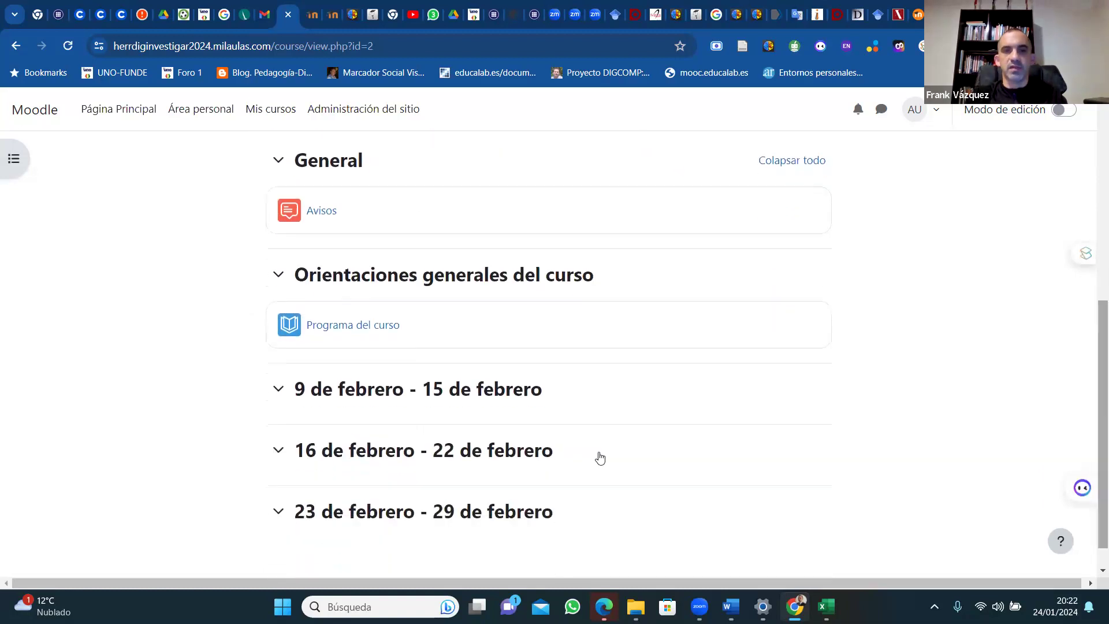
{"action": "left_click", "coordinate": [342, 324]}
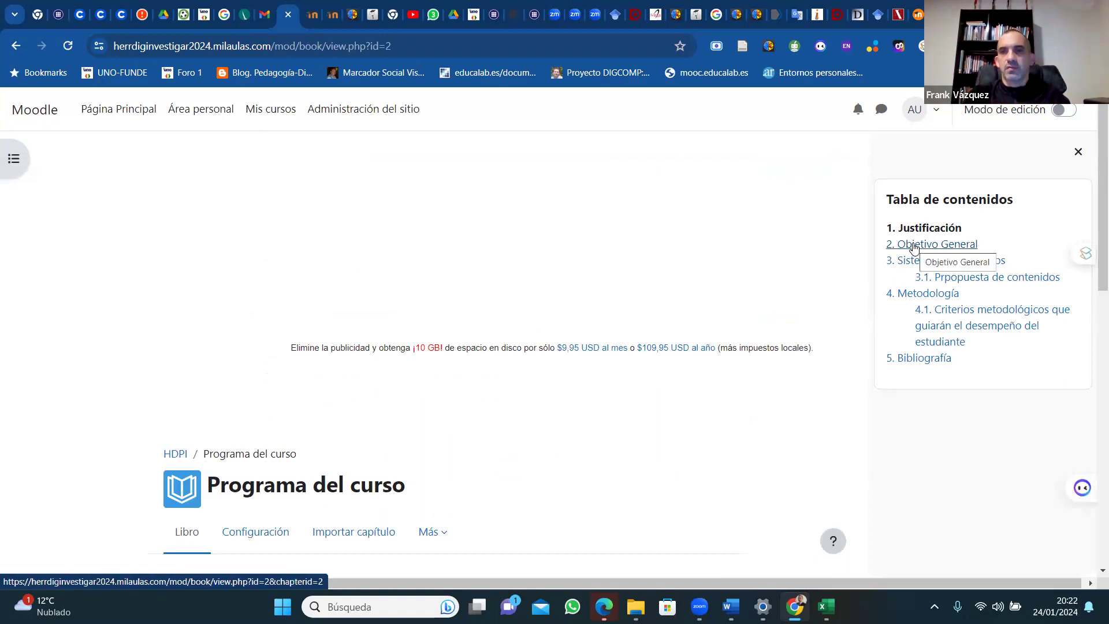
{"action": "scroll", "coordinate": [1092, 346], "scroll_direction": "down", "scroll_amount": 5}
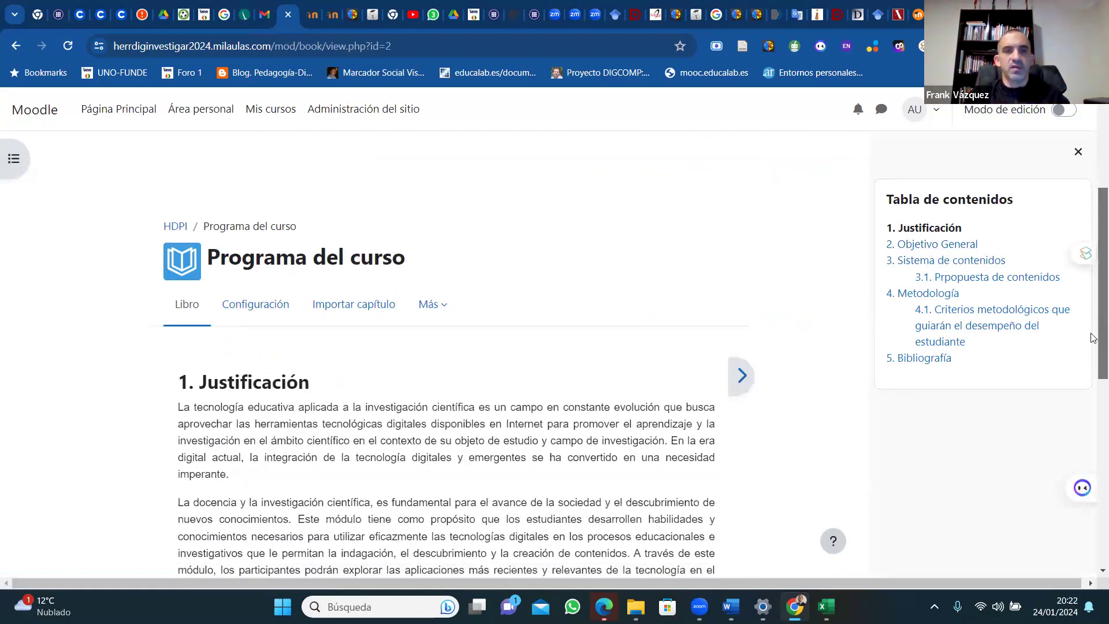
Read through the Justificación chapter and page back and forth past Objetivo General to reach the Sistema de contenidos chapter.
{"action": "scroll", "coordinate": [1092, 357], "scroll_direction": "down", "scroll_amount": 5}
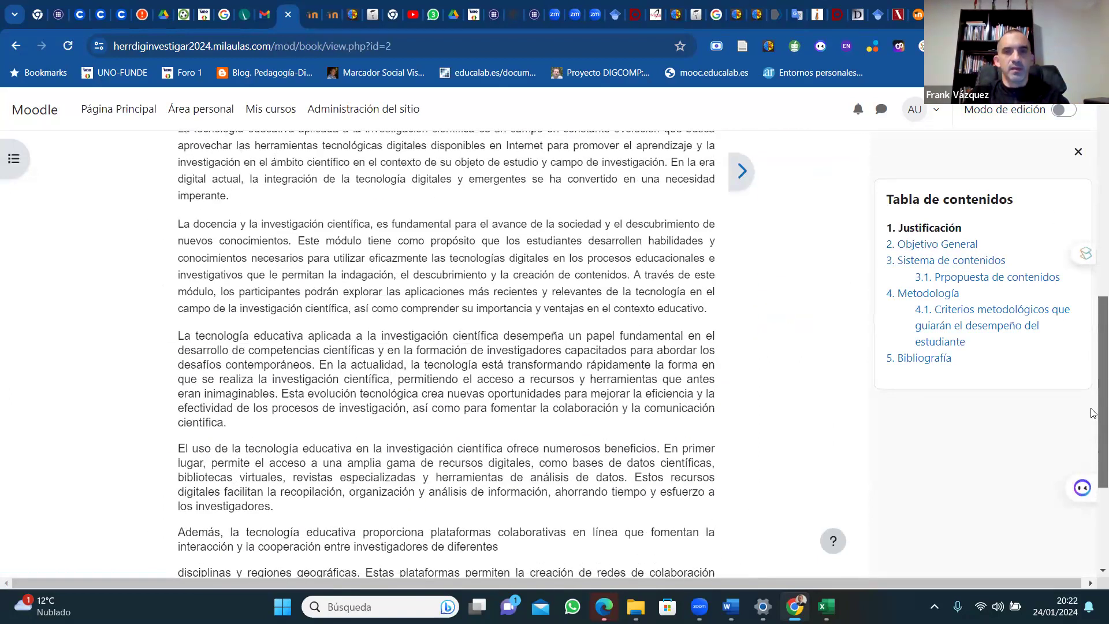
{"action": "scroll", "coordinate": [1091, 485], "scroll_direction": "down", "scroll_amount": 2}
{"action": "scroll", "coordinate": [1069, 381], "scroll_direction": "up", "scroll_amount": 6}
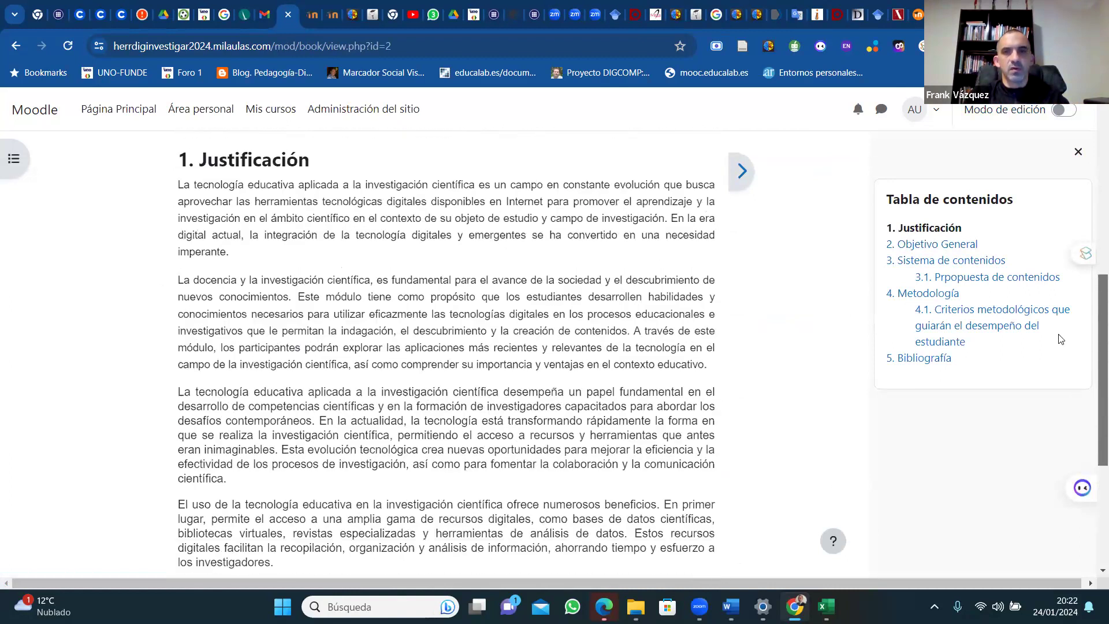
{"action": "left_click", "coordinate": [739, 278]}
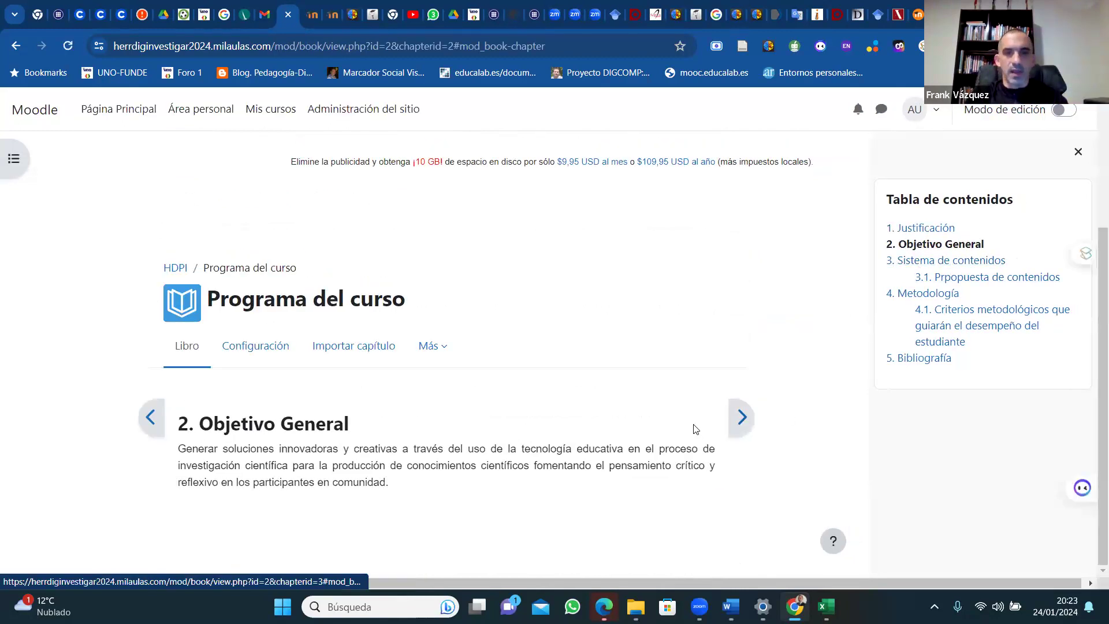
{"action": "left_click", "coordinate": [744, 426]}
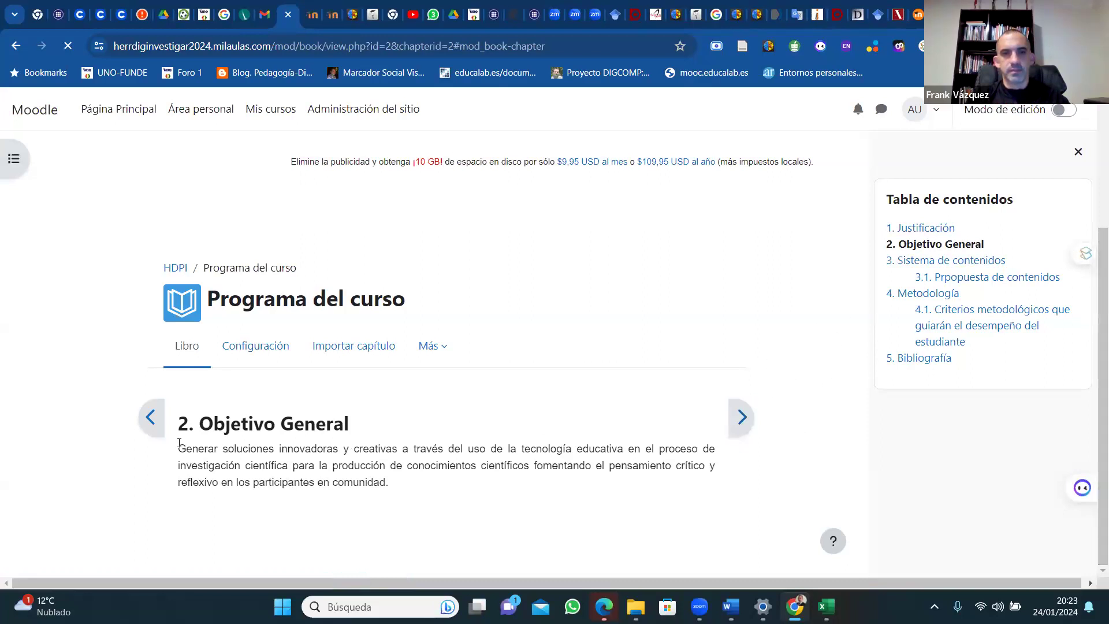
{"action": "left_click", "coordinate": [151, 420]}
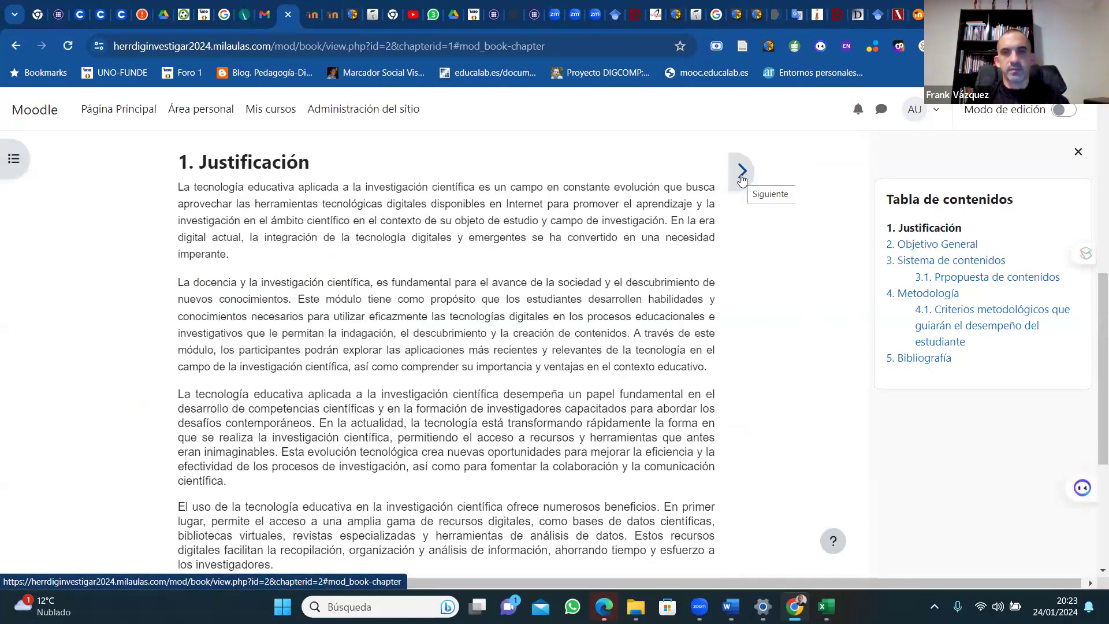
{"action": "left_click", "coordinate": [743, 180]}
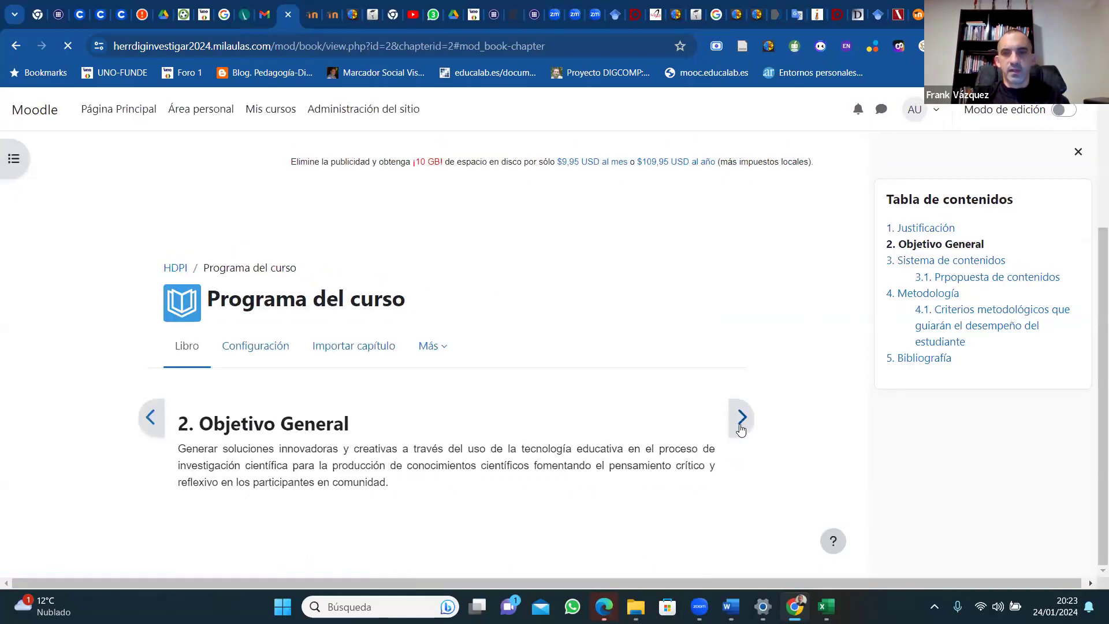
{"action": "left_click", "coordinate": [742, 429]}
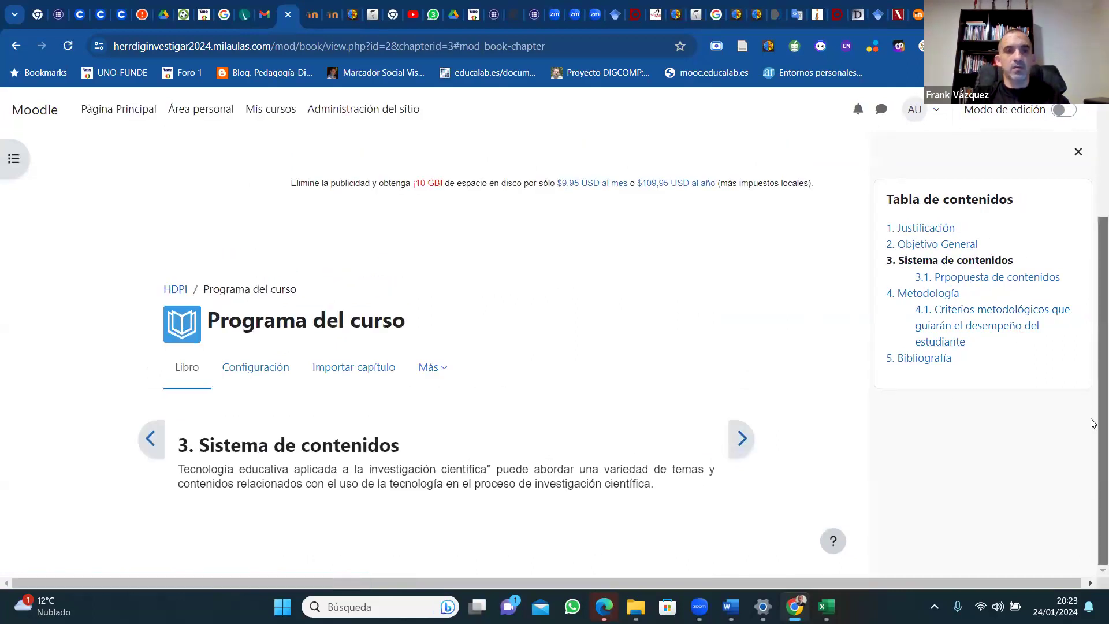
Page through the proposed contents subchapter, Metodología and its student criteria subchapter to reach the Bibliografía chapter.
{"action": "left_click", "coordinate": [740, 444]}
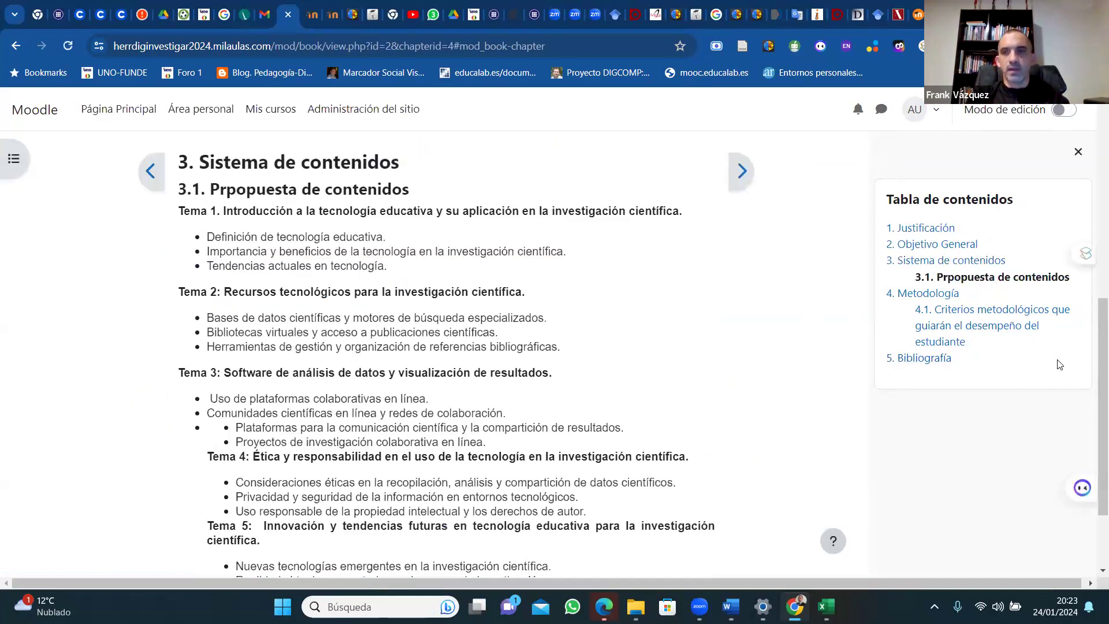
{"action": "scroll", "coordinate": [1093, 520], "scroll_direction": "down", "scroll_amount": 2}
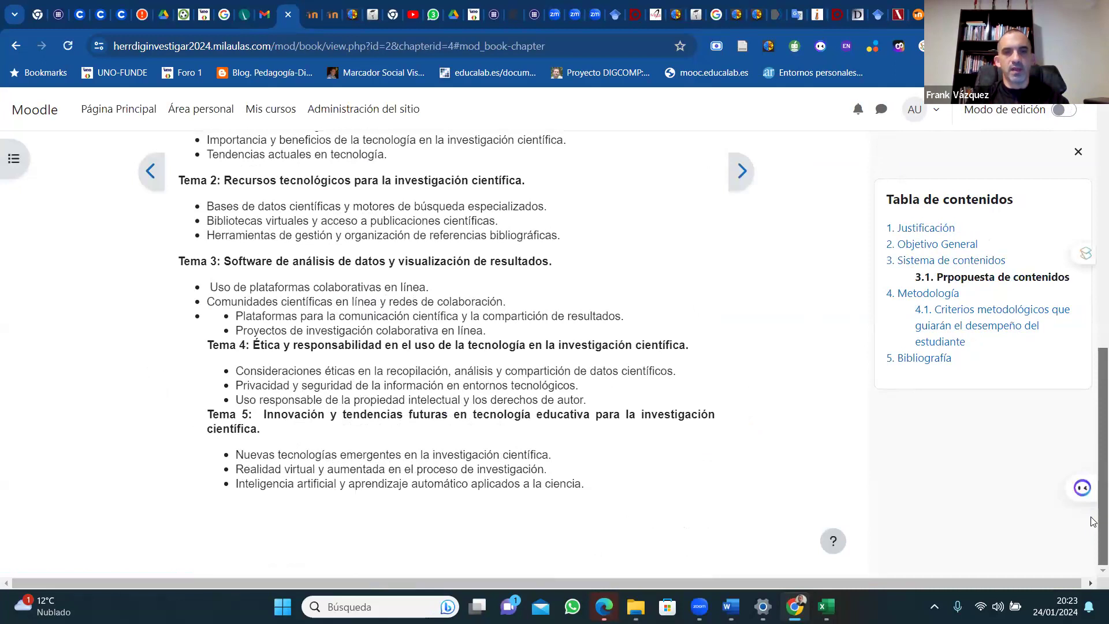
{"action": "left_click", "coordinate": [741, 174]}
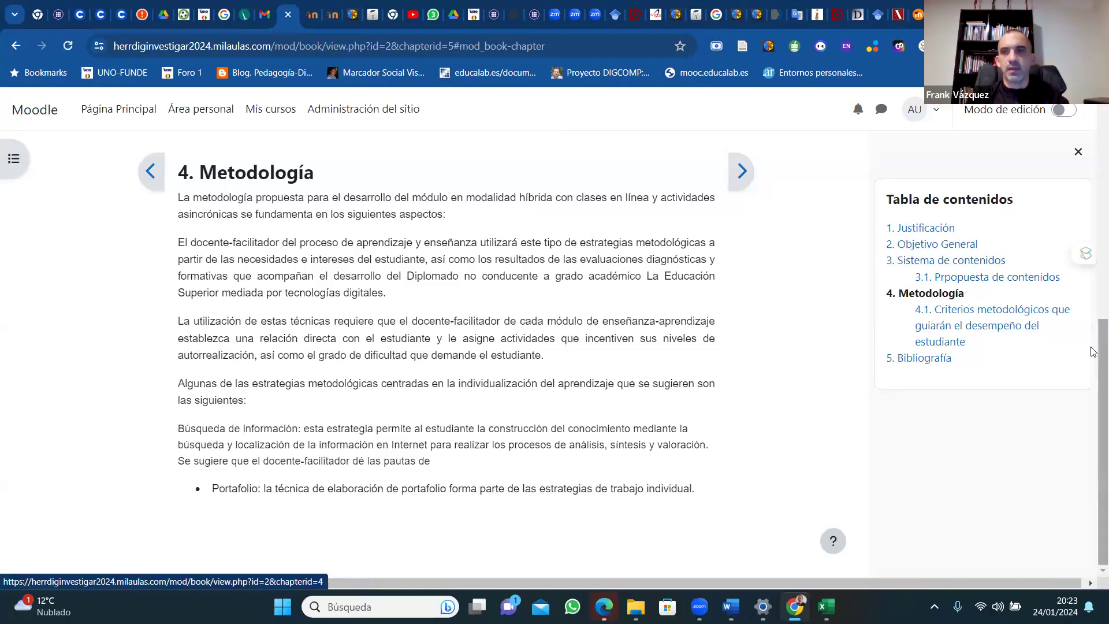
{"action": "left_click", "coordinate": [741, 176]}
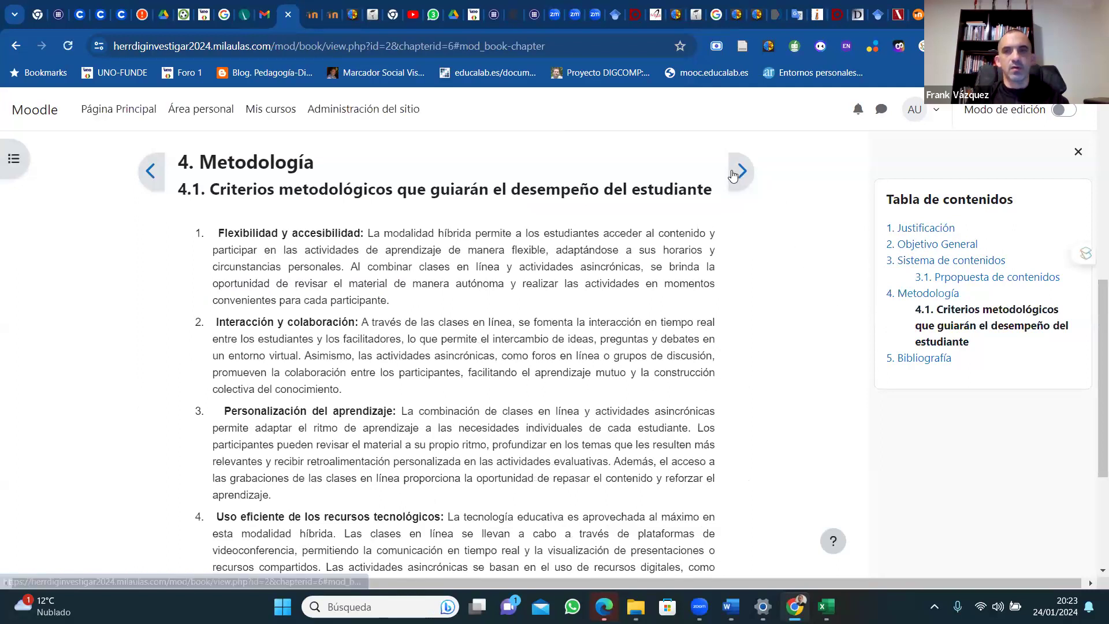
{"action": "left_click", "coordinate": [731, 170]}
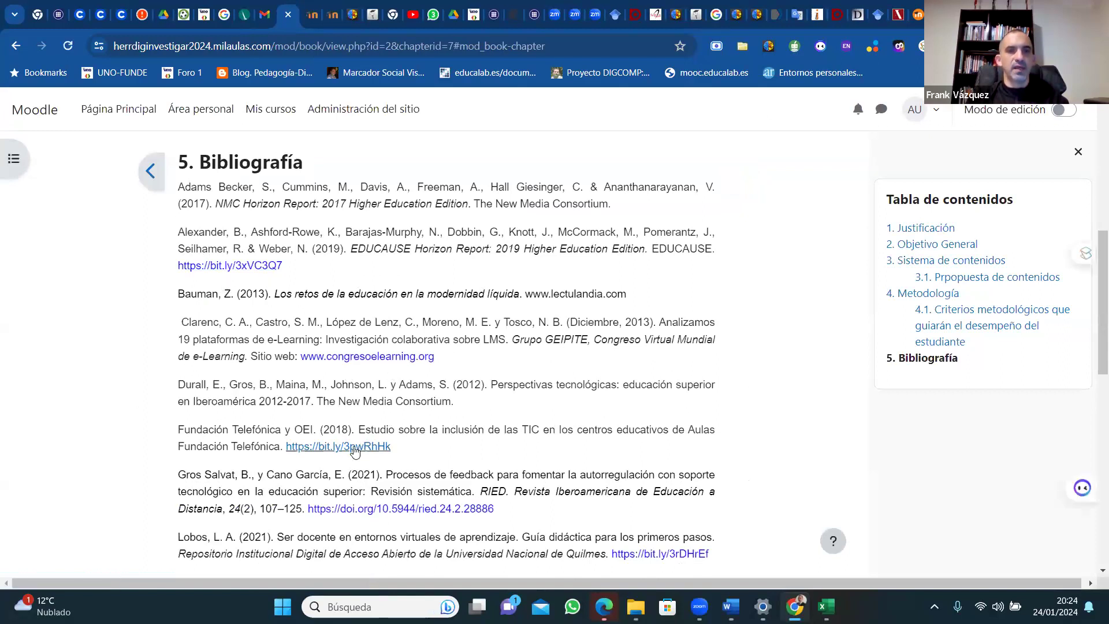
Test the DOI link of the "Analíticas de Aprendizaje" reference in the Bibliografía, look over the article page and close it.
{"action": "scroll", "coordinate": [1088, 424], "scroll_direction": "down", "scroll_amount": 3}
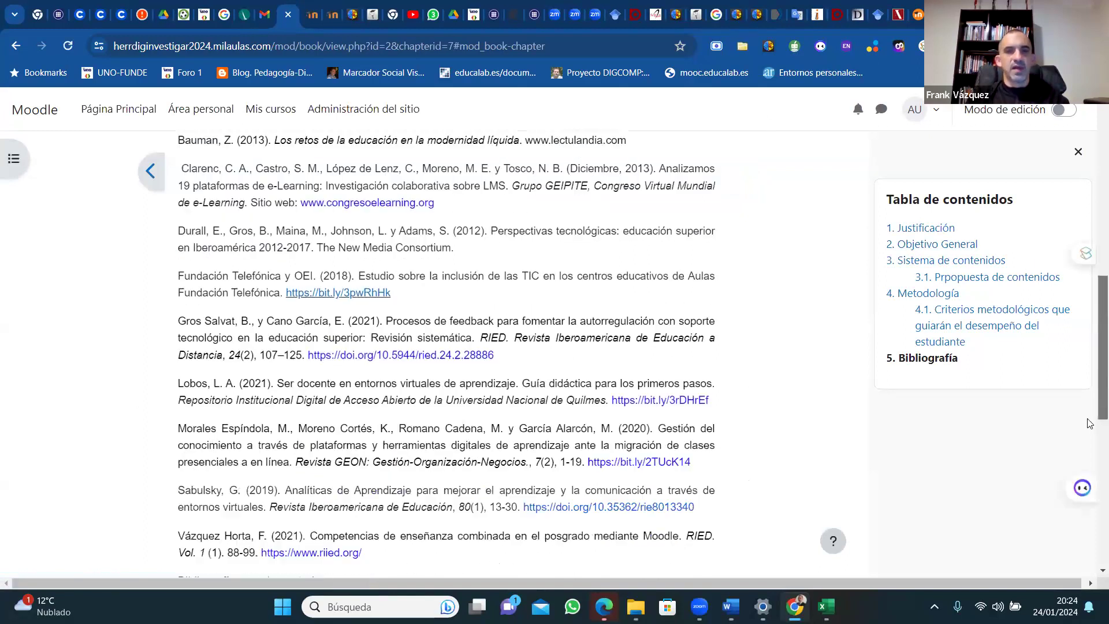
{"action": "scroll", "coordinate": [1089, 423], "scroll_direction": "down", "scroll_amount": 5}
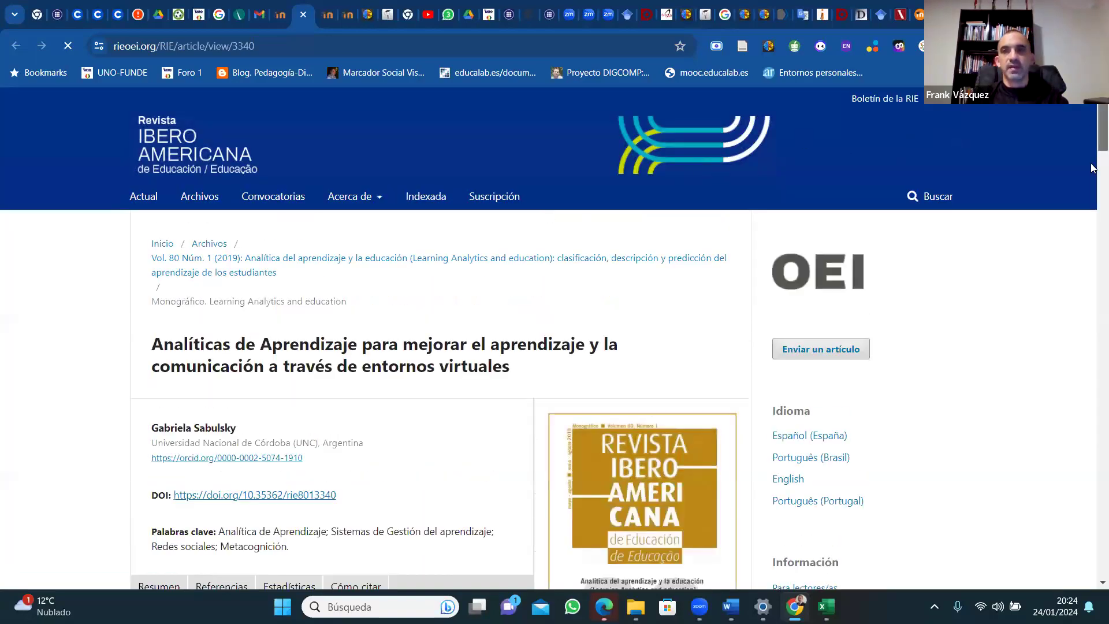
{"action": "left_click_drag", "start_coordinate": [1102, 126], "coordinate": [1101, 188]}
{"action": "scroll", "coordinate": [1083, 237], "scroll_direction": "down", "scroll_amount": 12}
{"action": "scroll", "coordinate": [1084, 237], "scroll_direction": "up", "scroll_amount": 20}
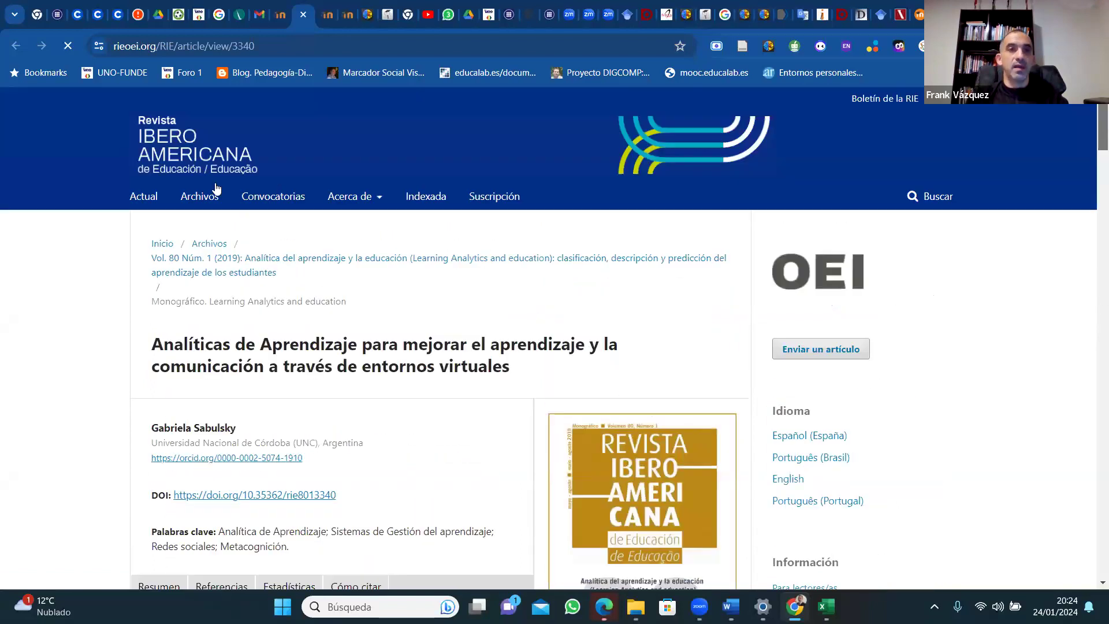
{"action": "left_click", "coordinate": [301, 19]}
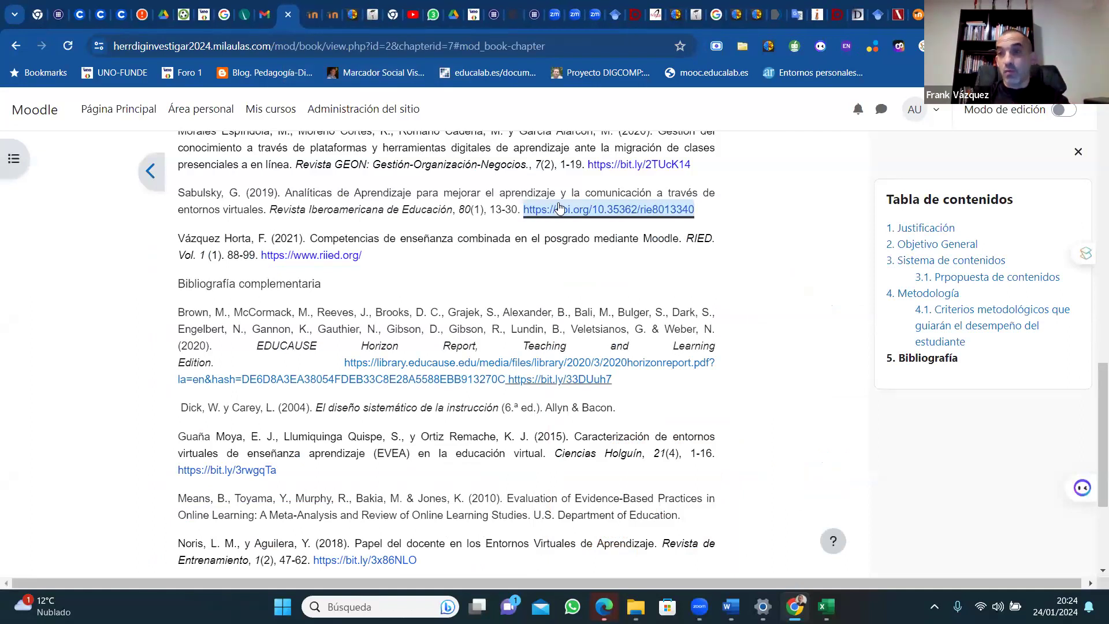
Return from the book to the Orientaciones generales del curso section of the course using the course index.
{"action": "scroll", "coordinate": [1088, 203], "scroll_direction": "up", "scroll_amount": 15}
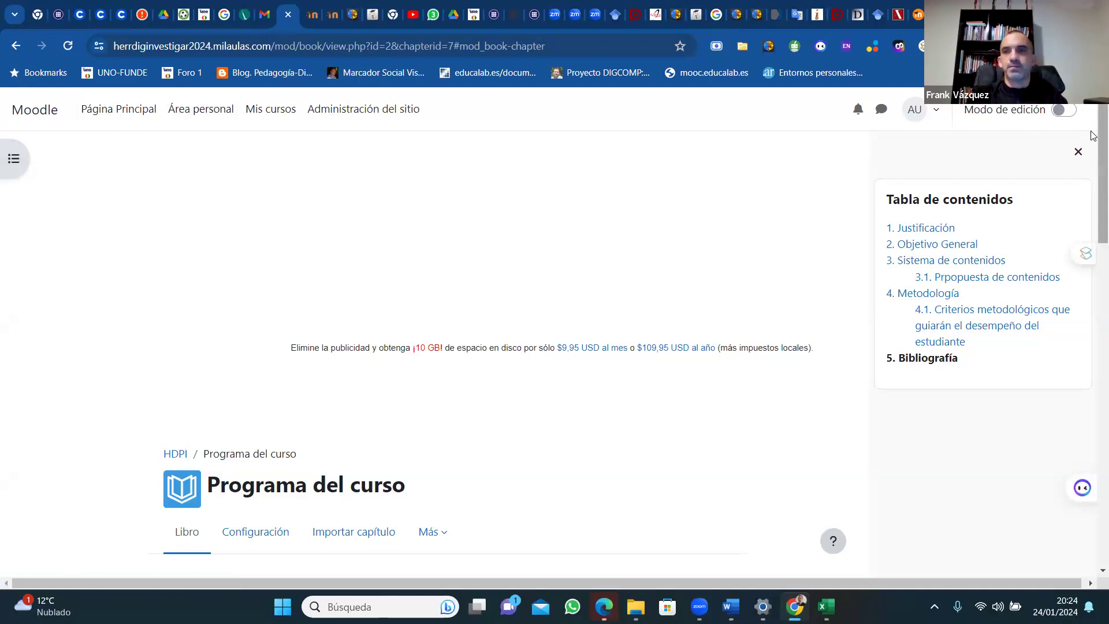
{"action": "left_click_drag", "start_coordinate": [1093, 146], "coordinate": [1093, 266]}
{"action": "scroll", "coordinate": [1092, 266], "scroll_direction": "up", "scroll_amount": 6}
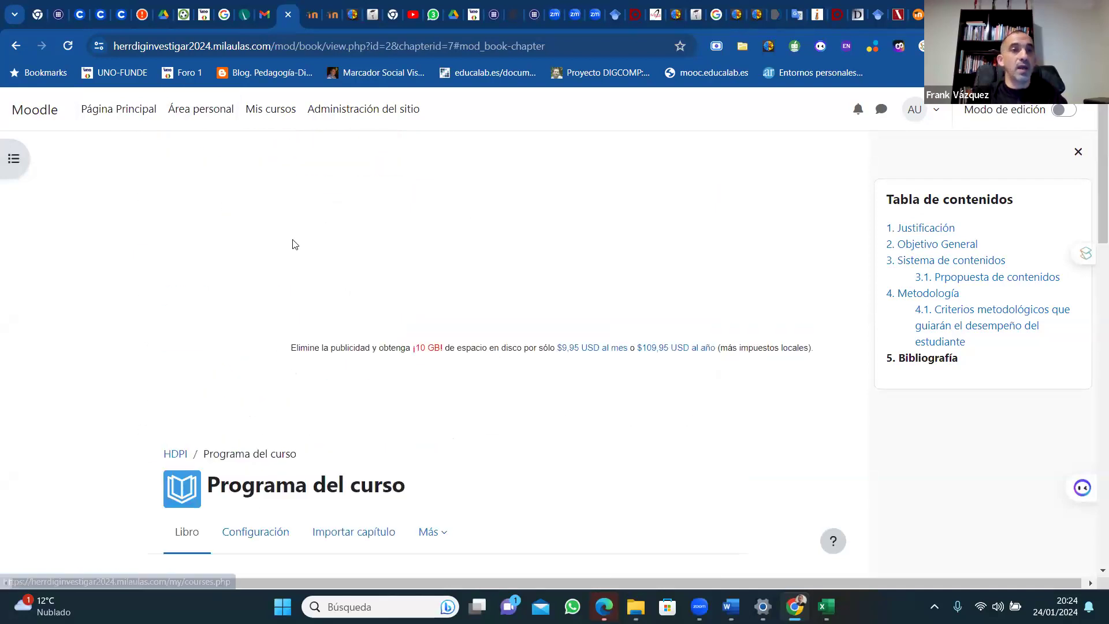
{"action": "left_click", "coordinate": [18, 162]}
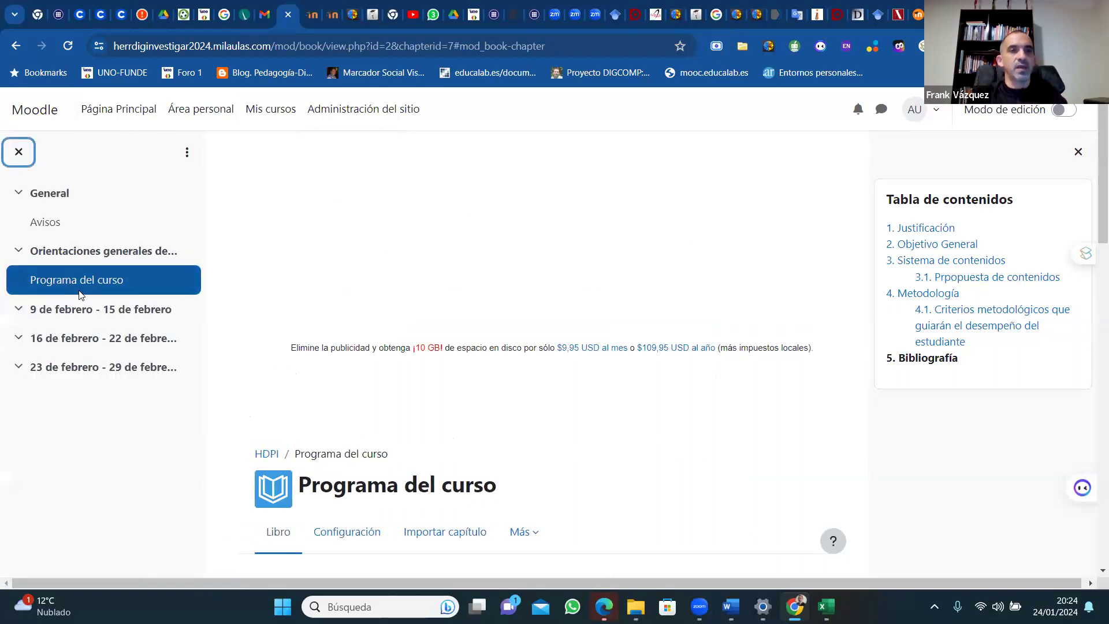
{"action": "left_click", "coordinate": [80, 255]}
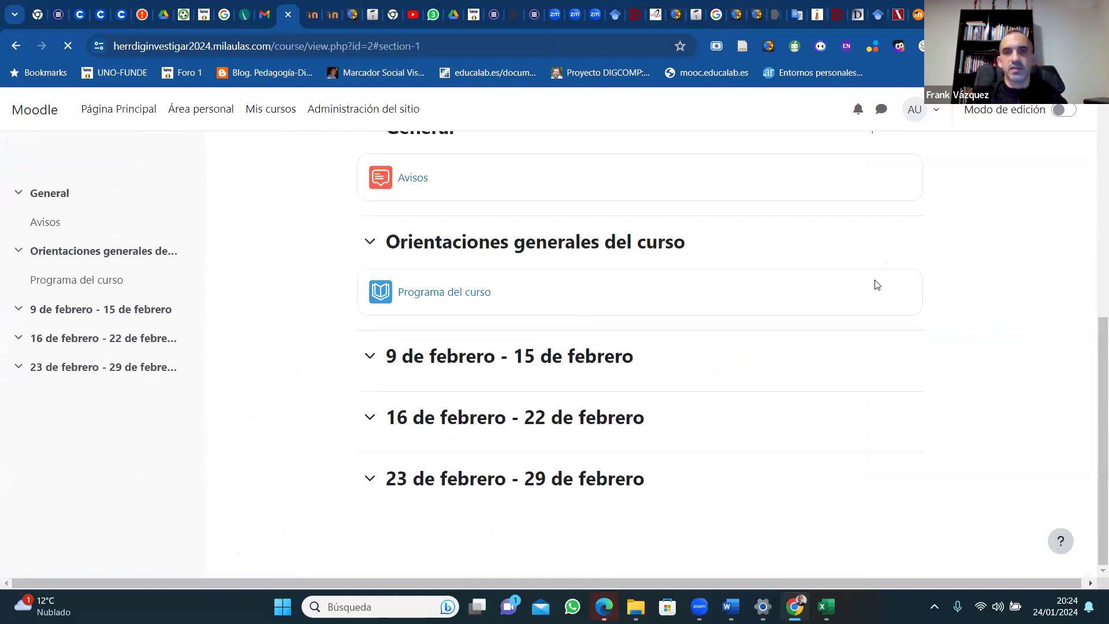
Turn on edit mode and start adding a Libro resource to the Orientaciones generales del curso section, dismissing the advertisement.
{"action": "left_click", "coordinate": [1068, 111]}
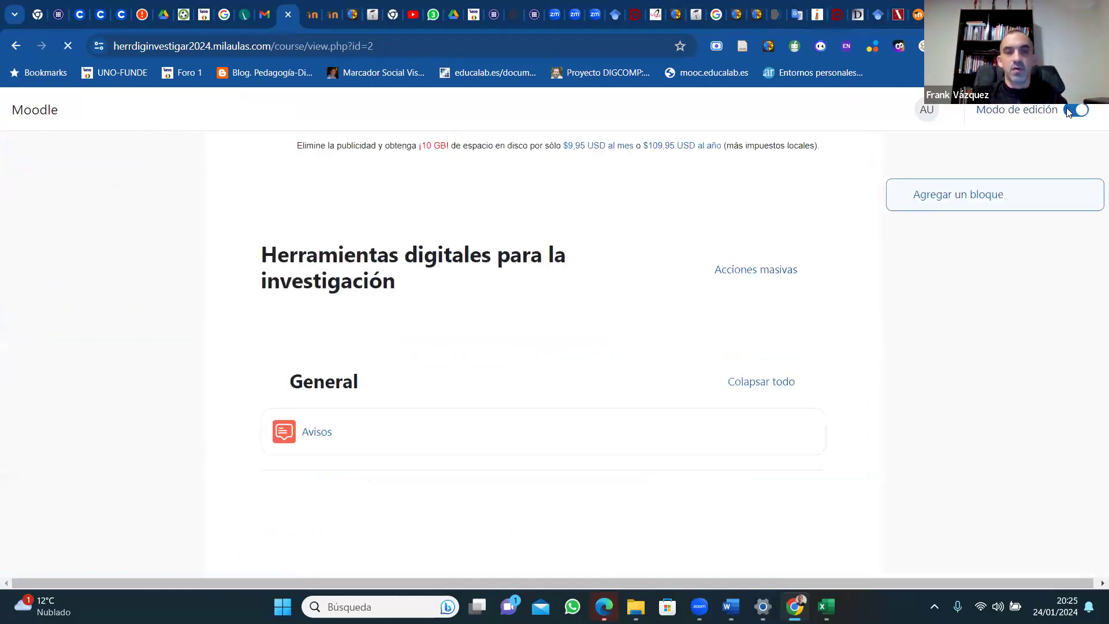
{"action": "left_click_drag", "start_coordinate": [1093, 201], "coordinate": [1094, 311]}
{"action": "scroll", "coordinate": [1094, 312], "scroll_direction": "down", "scroll_amount": 5}
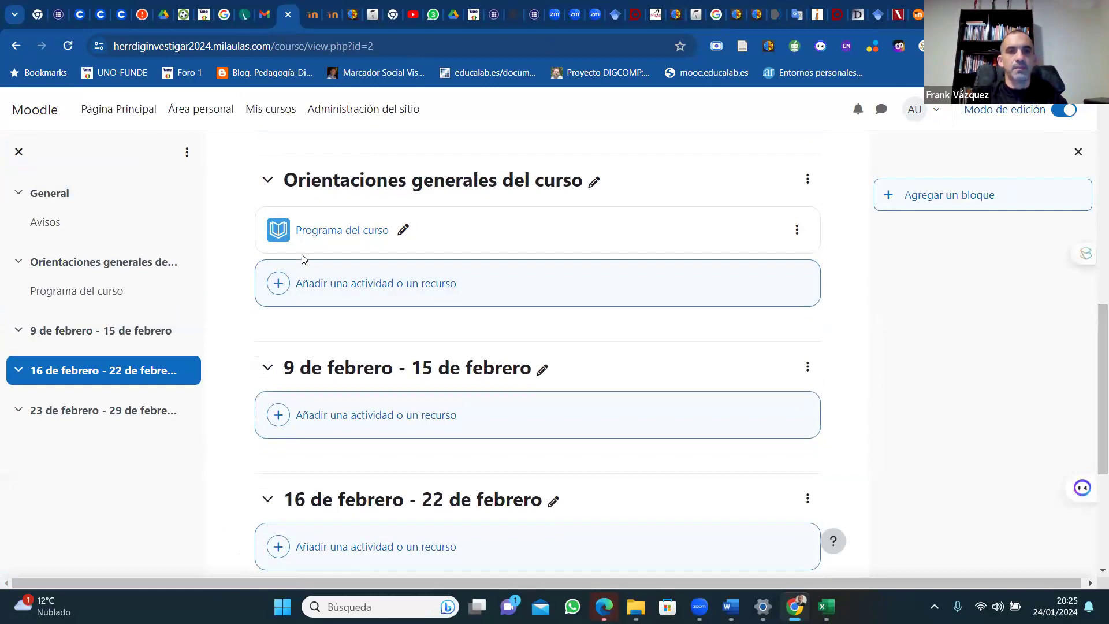
{"action": "left_click", "coordinate": [328, 289]}
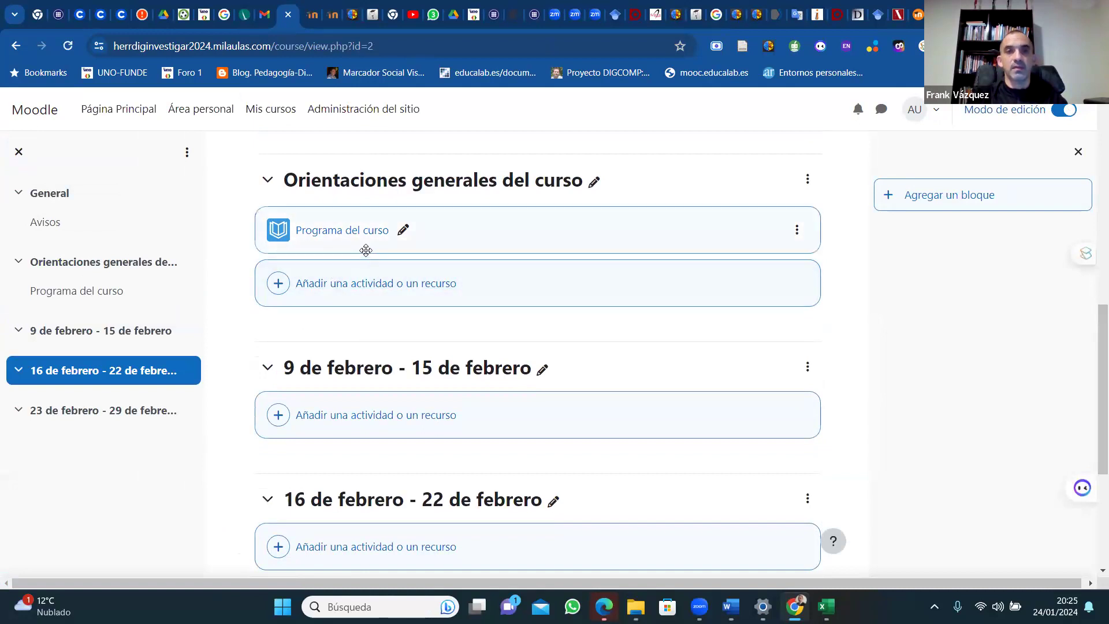
{"action": "left_click", "coordinate": [358, 284]}
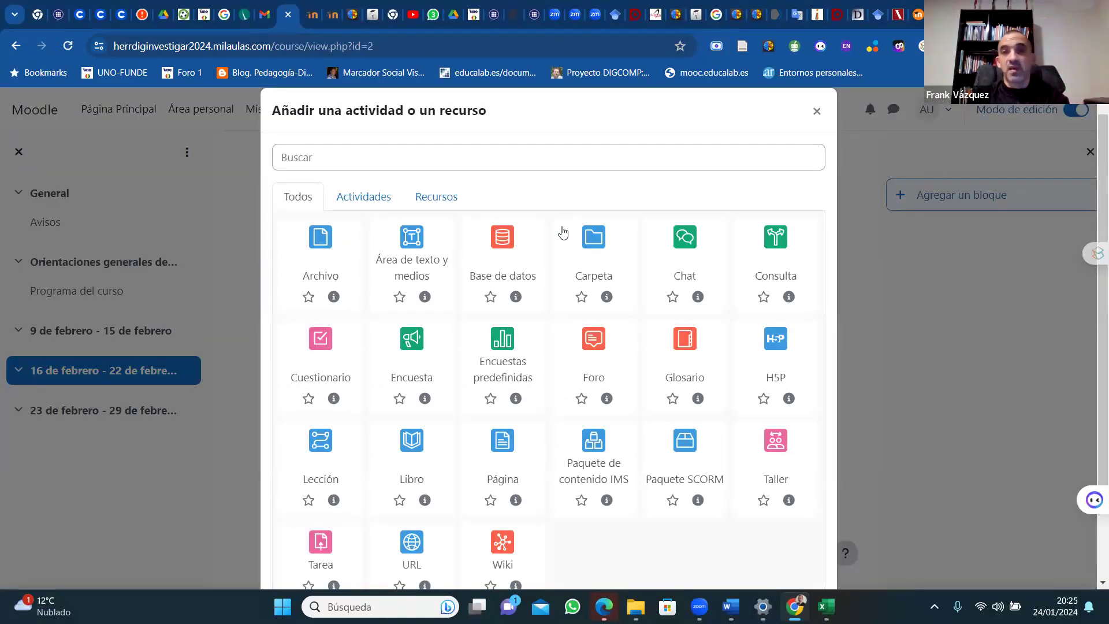
{"action": "left_click", "coordinate": [407, 449]}
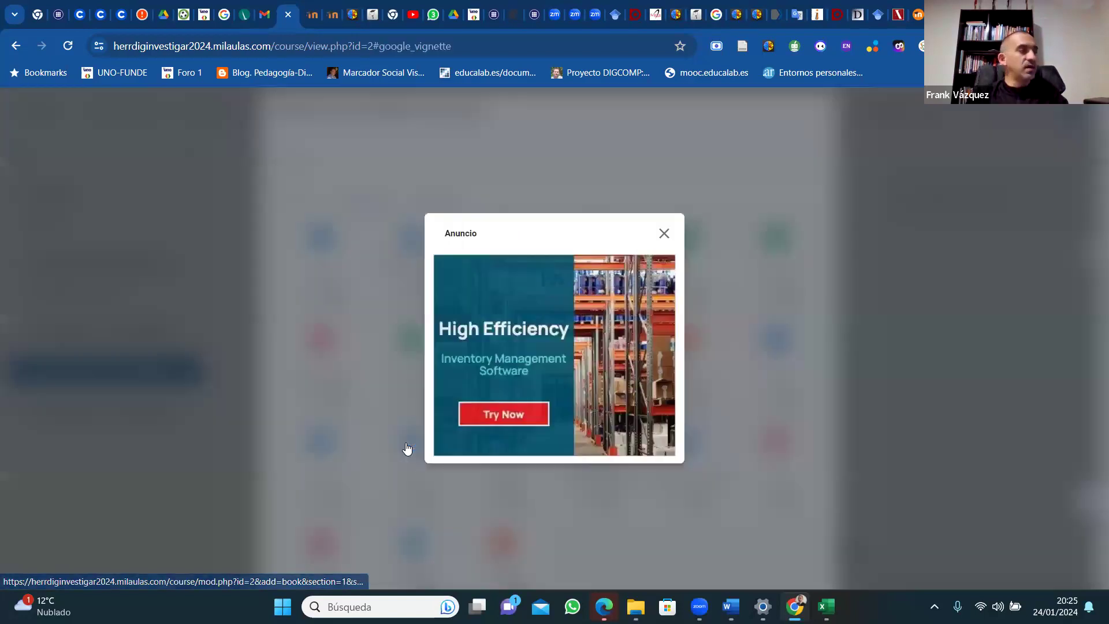
{"action": "left_click", "coordinate": [665, 233]}
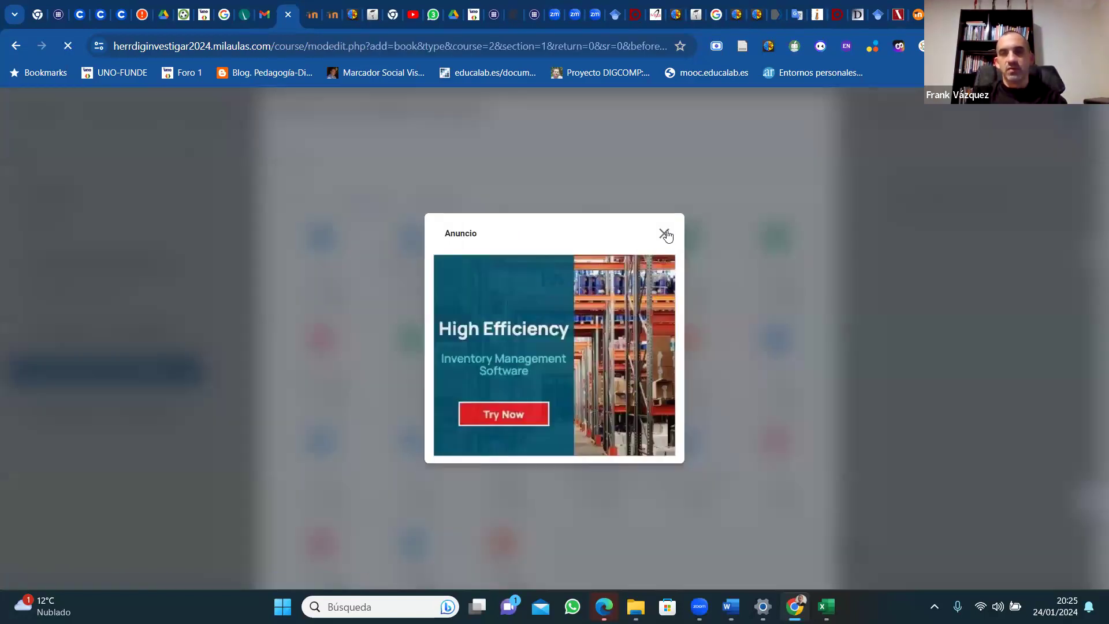
Name the new book "Leer antess de iniciar el curso".
{"action": "scroll", "coordinate": [1093, 238], "scroll_direction": "down", "scroll_amount": 5}
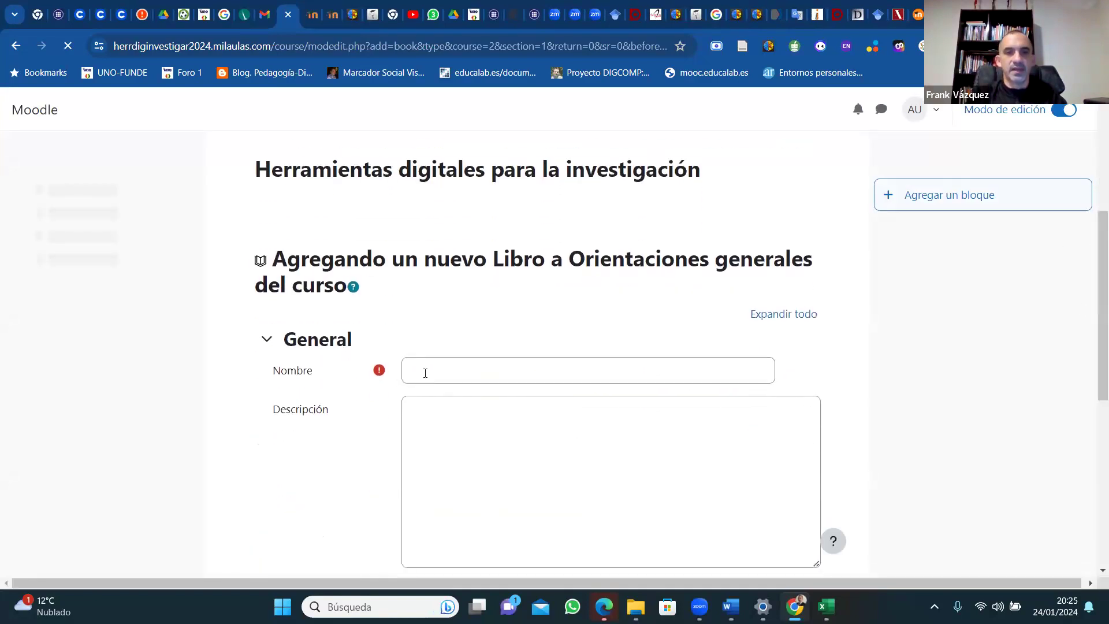
{"action": "left_click", "coordinate": [425, 372]}
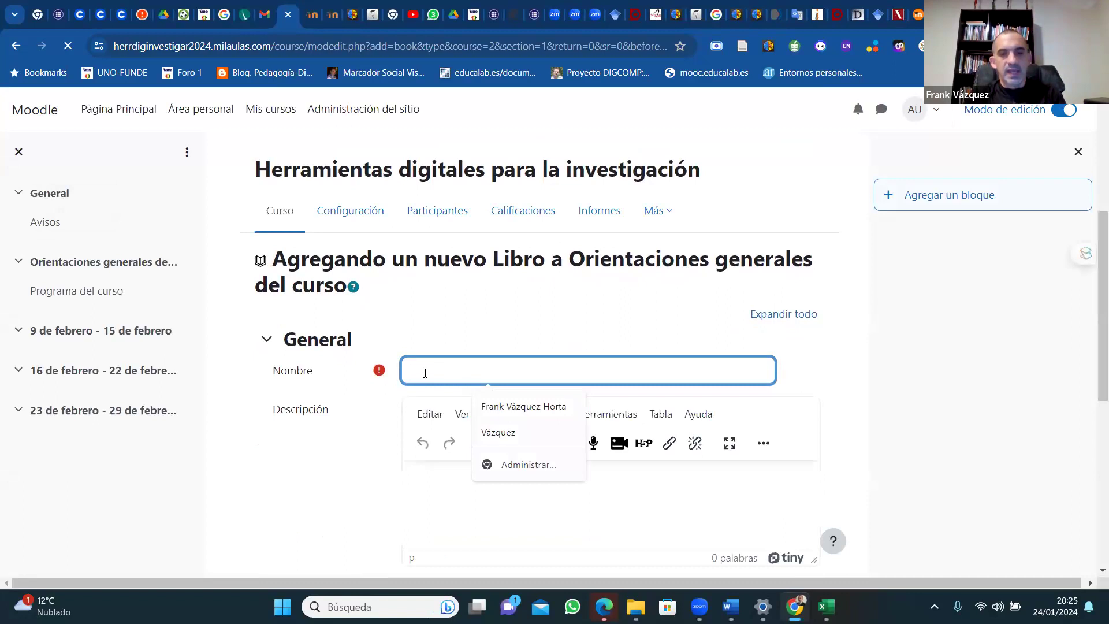
{"action": "type", "text": "Le"}
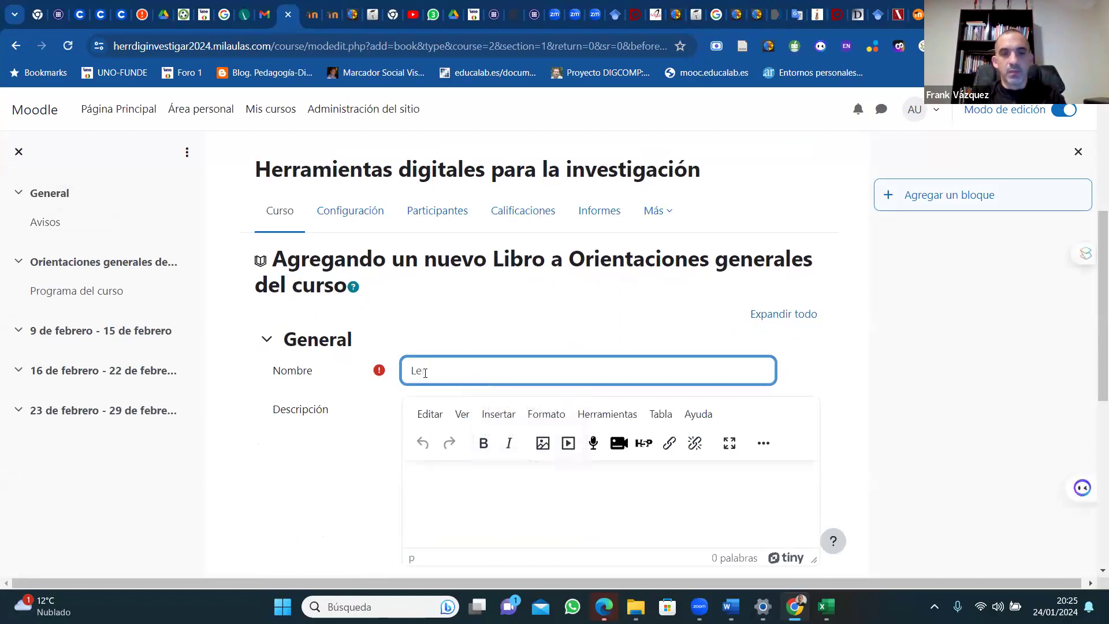
{"action": "type", "text": "er antess de iniciar el curso"}
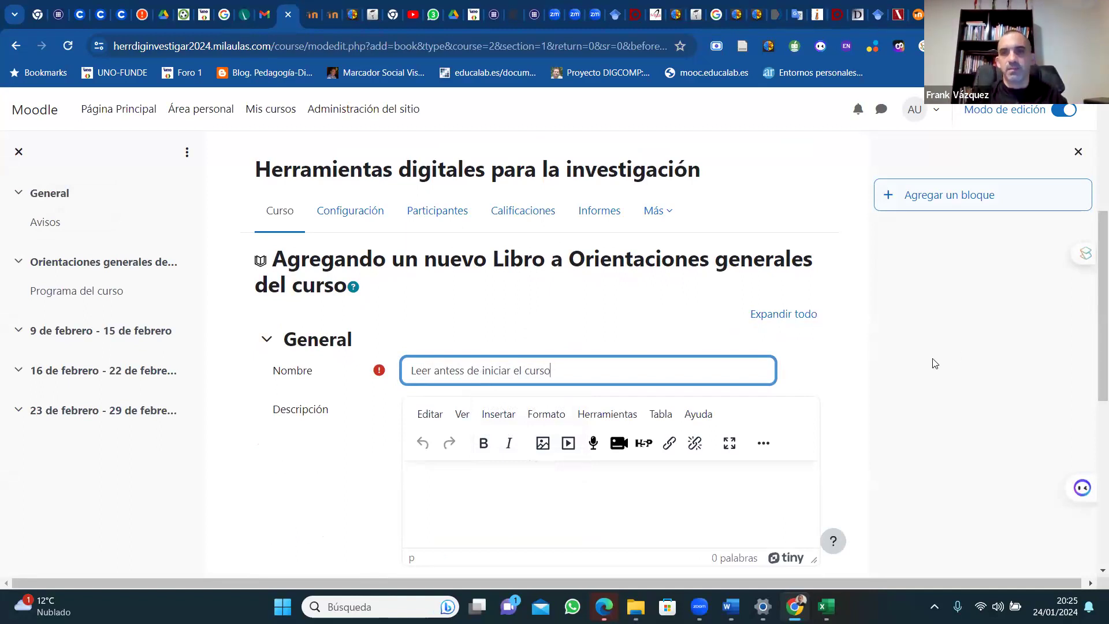
{"action": "left_click_drag", "start_coordinate": [1092, 350], "coordinate": [1092, 386]}
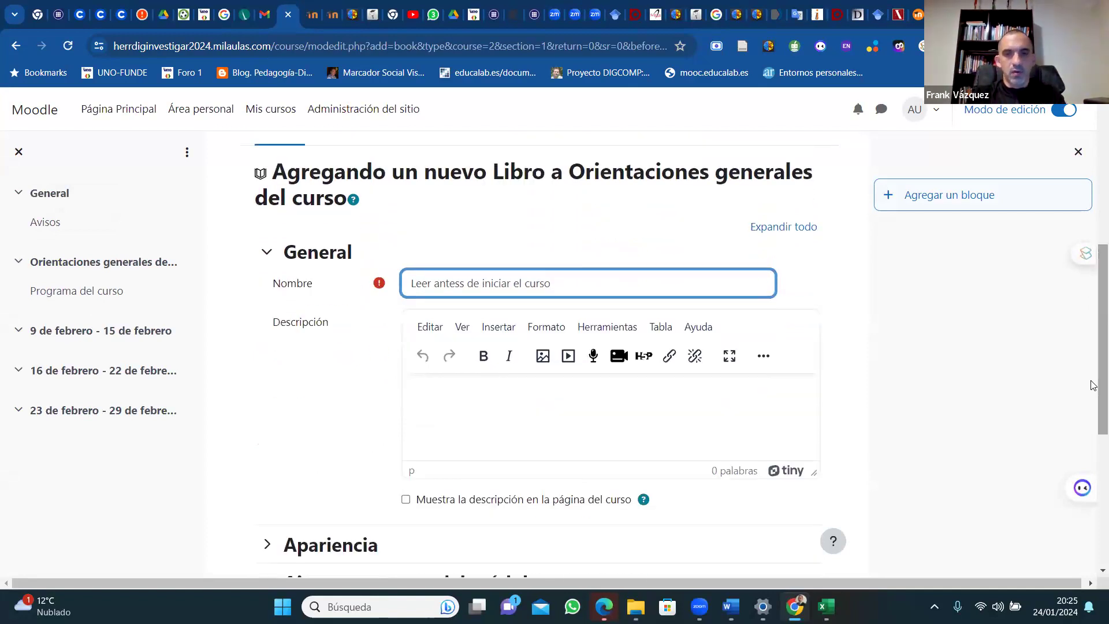
Switch to the Curso document in Word, go back to its first page and close the document.
{"action": "key", "text": "super+Right"}
{"action": "left_click", "coordinate": [305, 347]}
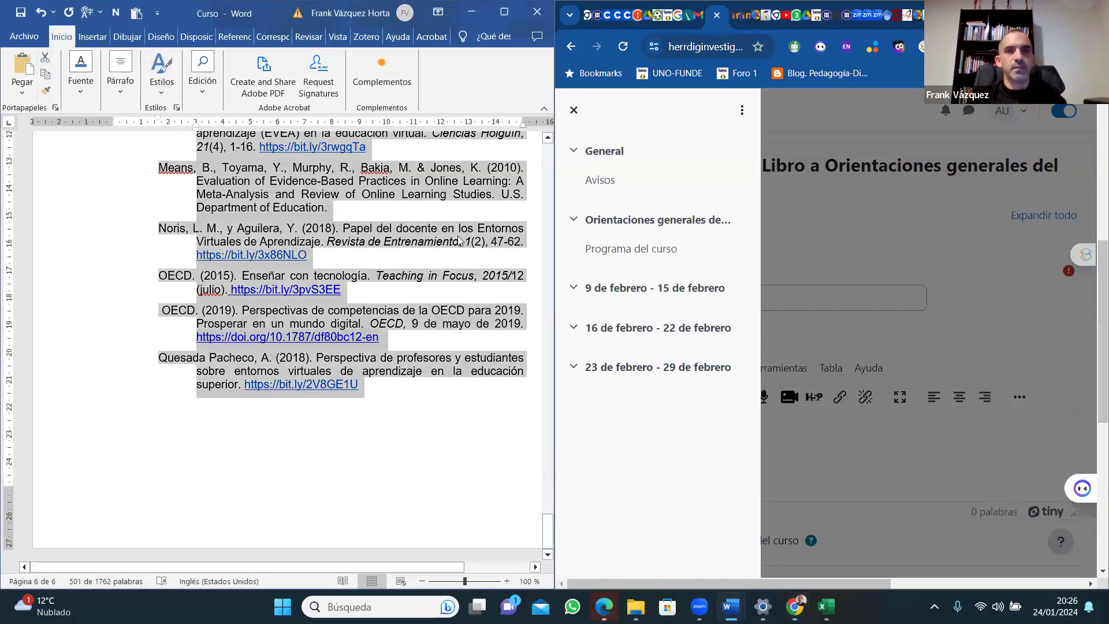
{"action": "left_click_drag", "start_coordinate": [547, 529], "coordinate": [517, 136]}
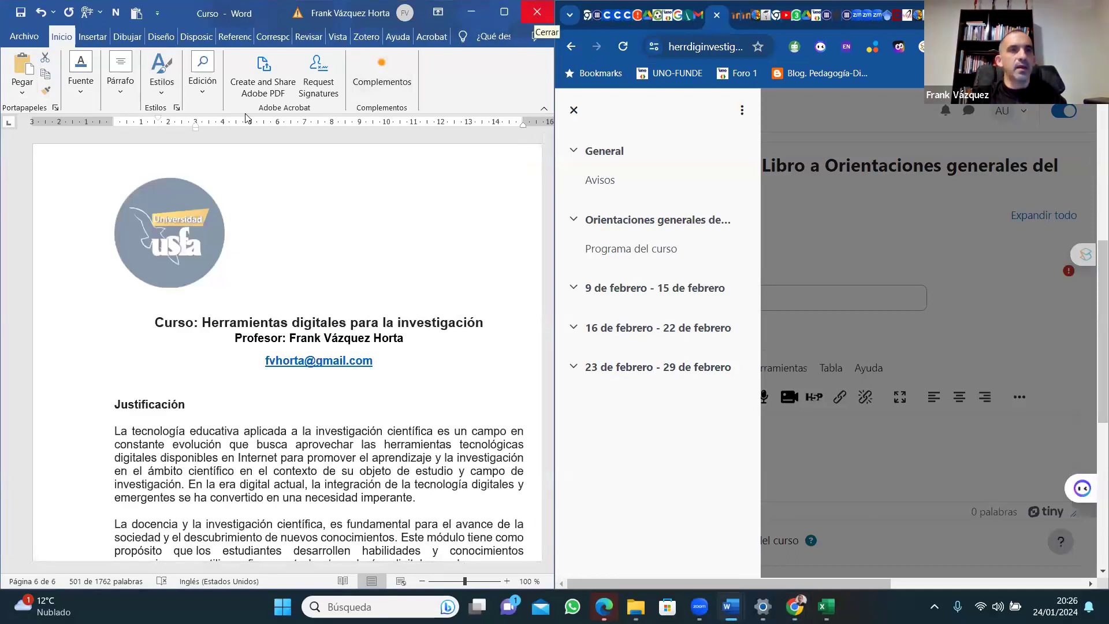
{"action": "left_click", "coordinate": [504, 17]}
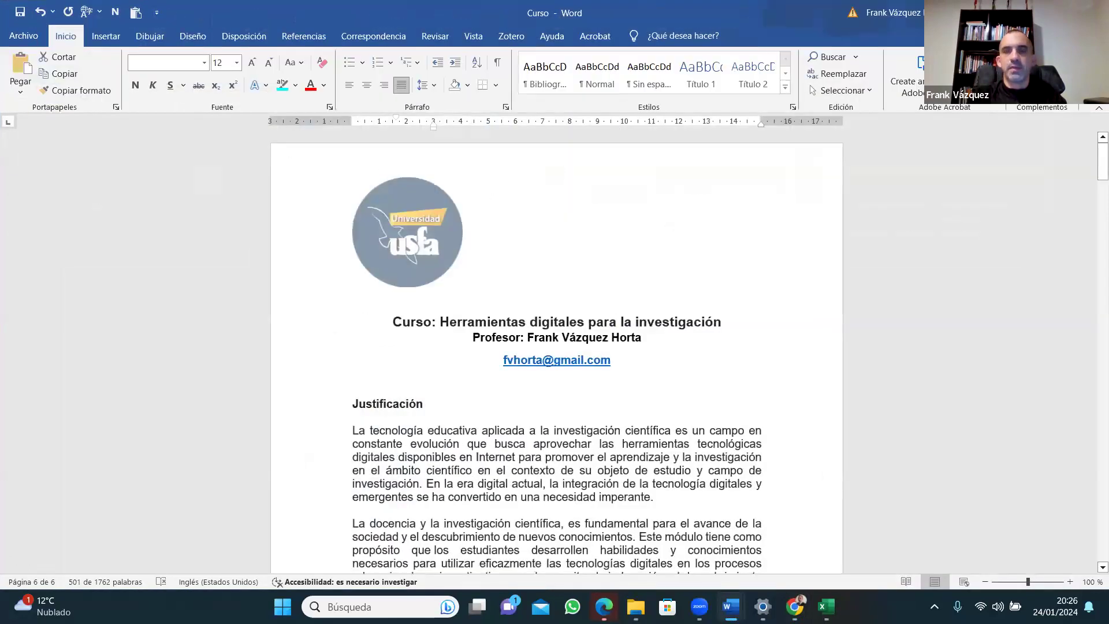
{"action": "key", "text": "alt+F4"}
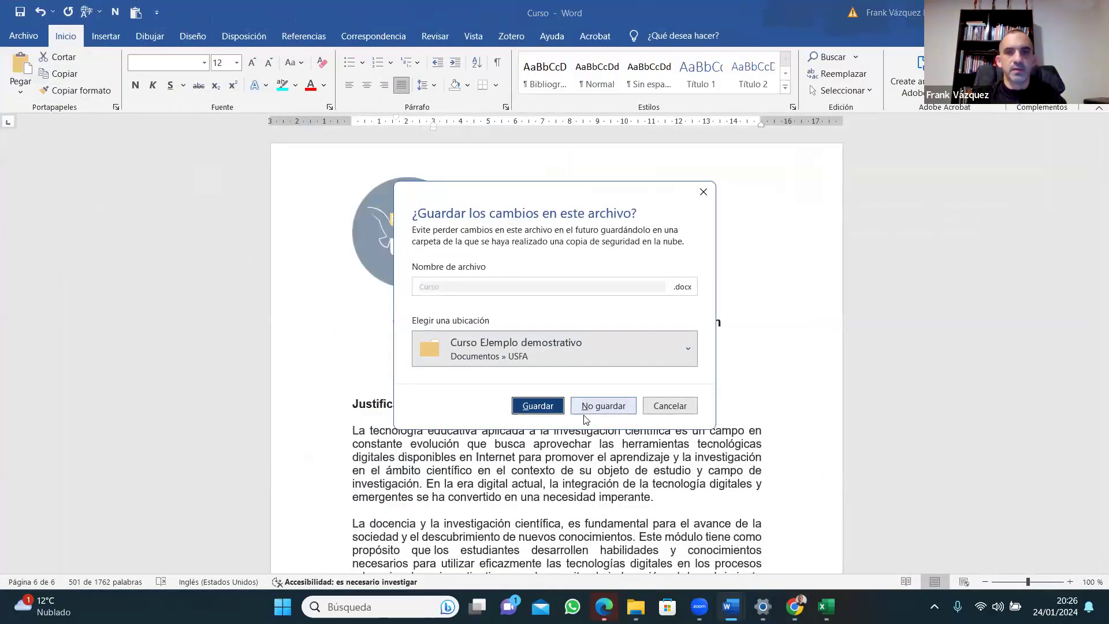
{"action": "left_click", "coordinate": [538, 406]}
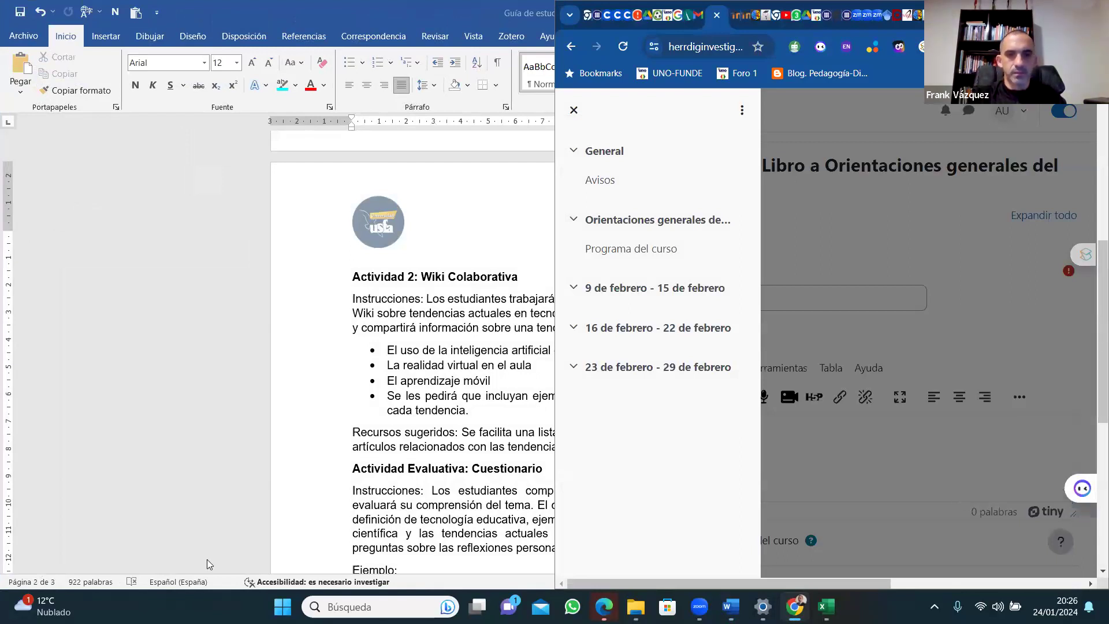
Open the Estimados estudiantes Word document from the Curso EJemplo demostrativo folder and arrange it beside the Moodle book form, with the course index closed.
{"action": "key", "text": "alt+Tab"}
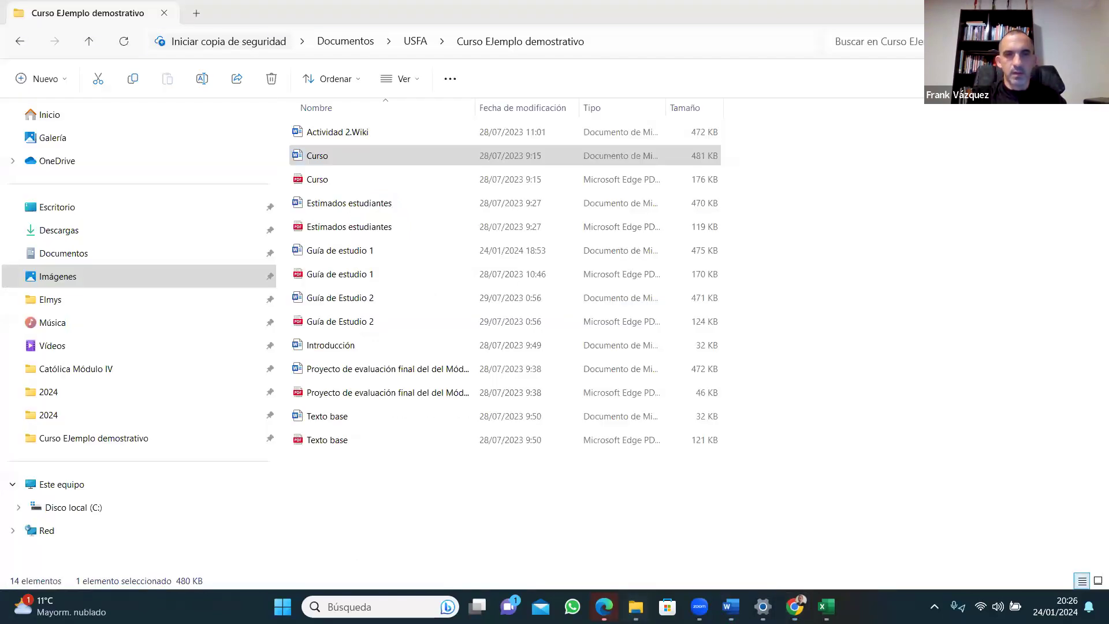
{"action": "left_click", "coordinate": [337, 203]}
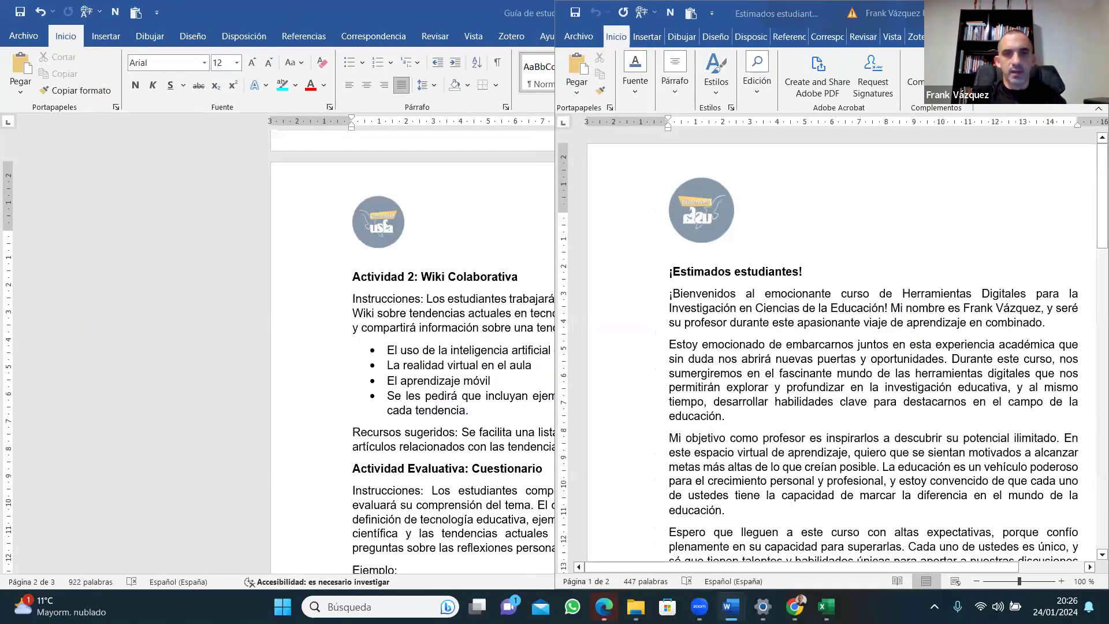
{"action": "key", "text": "super+Left"}
{"action": "left_click", "coordinate": [440, 127]}
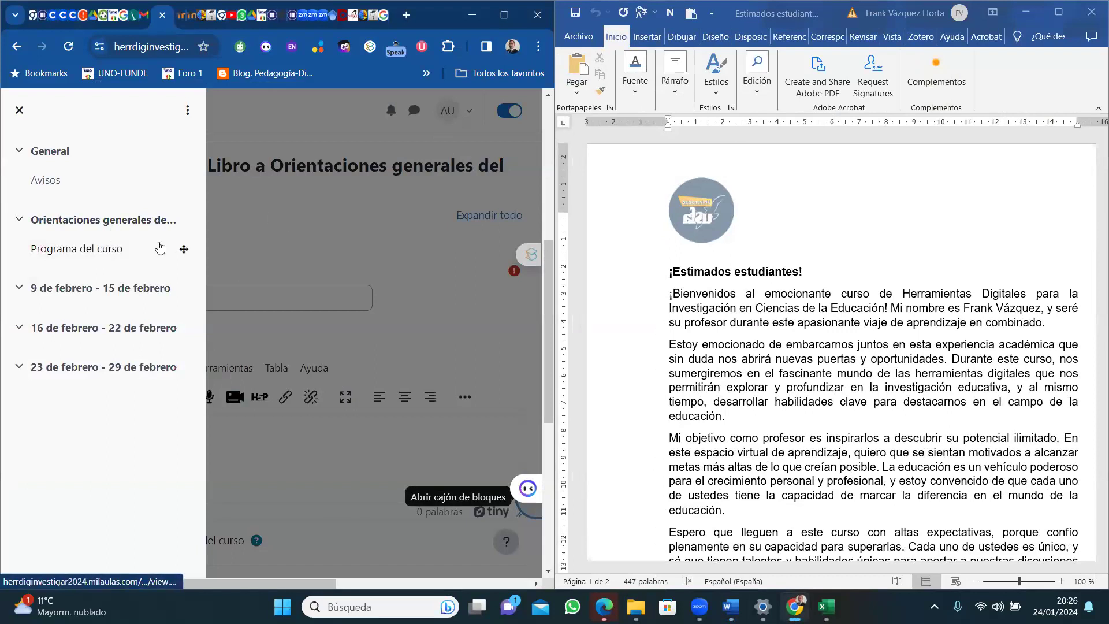
{"action": "left_click", "coordinate": [328, 248]}
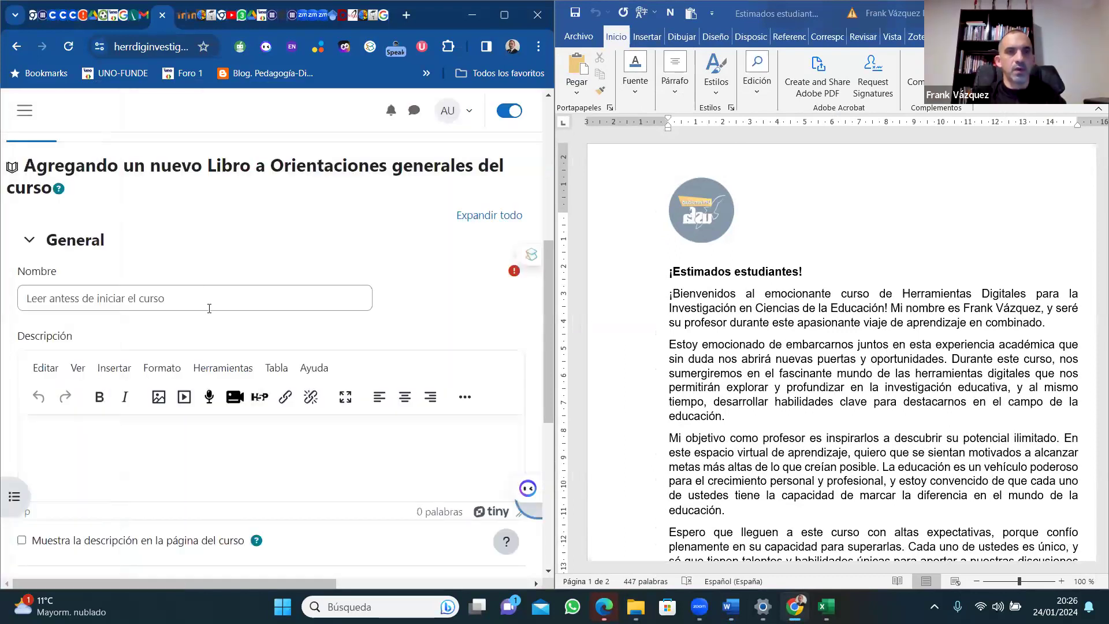
Copy the whole welcome letter from the Estimados estudiantes document, from its greeting to the signature.
{"action": "left_click", "coordinate": [1032, 232]}
{"action": "left_click_drag", "start_coordinate": [1094, 201], "coordinate": [1093, 227]}
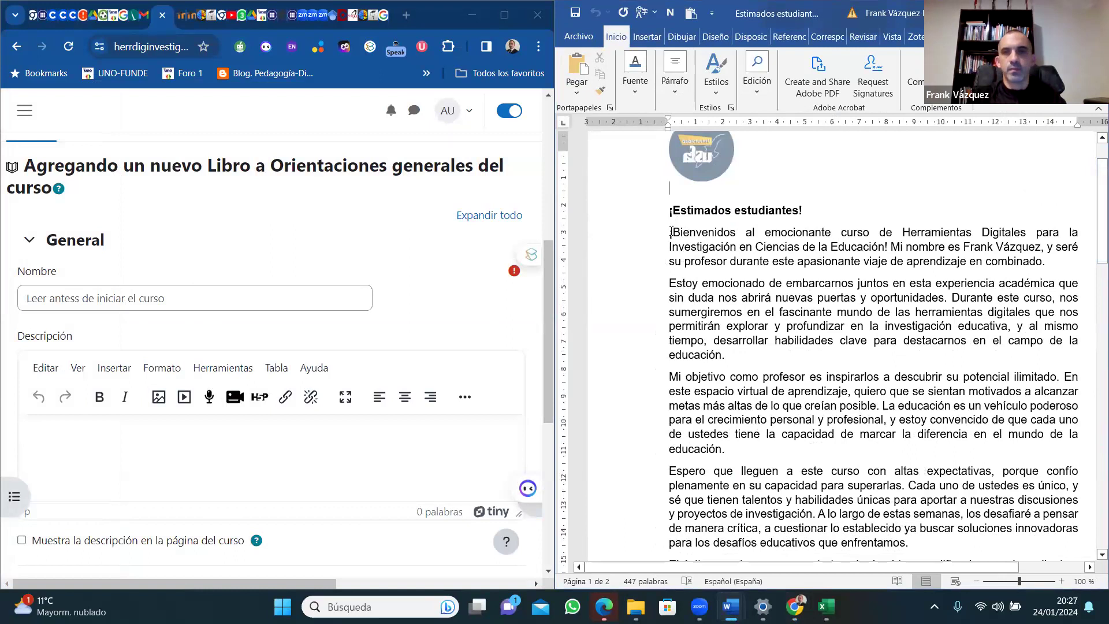
{"action": "left_click_drag", "start_coordinate": [666, 210], "coordinate": [755, 302]}
{"action": "left_click_drag", "start_coordinate": [746, 158], "coordinate": [795, 331]}
{"action": "key", "text": "ctrl+c"}
{"action": "right_click", "coordinate": [703, 270]}
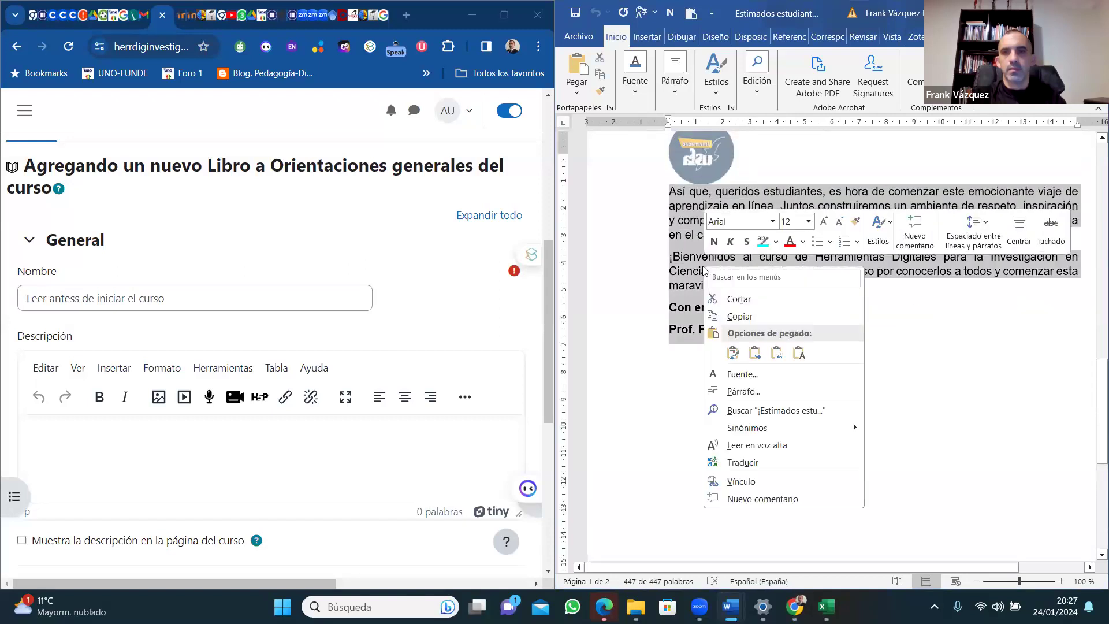
{"action": "left_click", "coordinate": [739, 316]}
Paste the welcome letter into the Descripción of the new book and look over the remaining settings.
{"action": "left_click", "coordinate": [44, 448]}
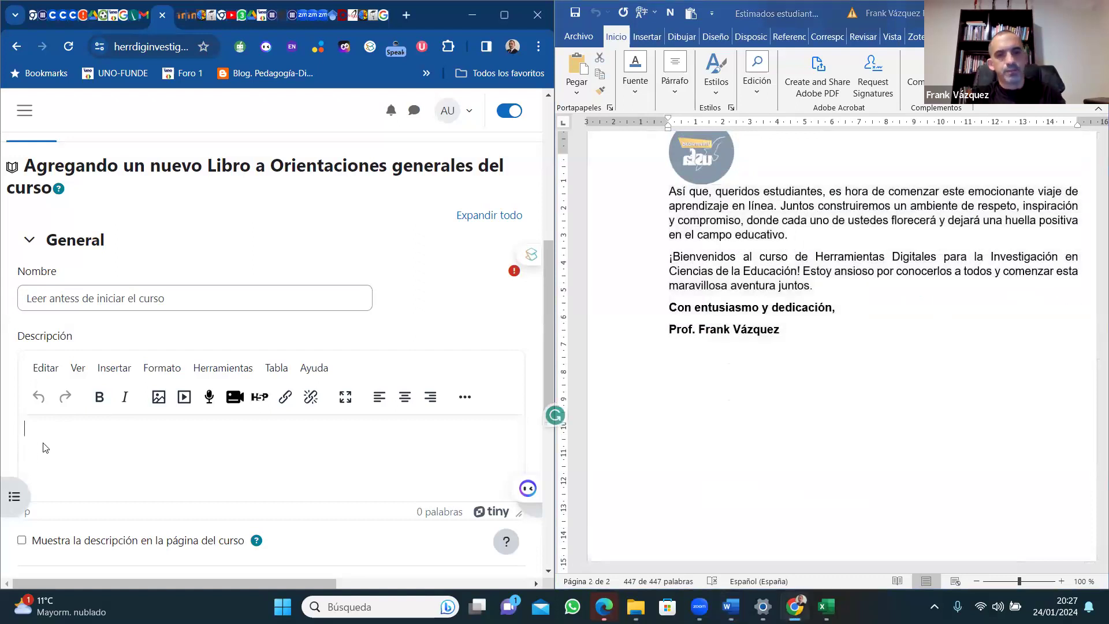
{"action": "key", "text": "ctrl+v"}
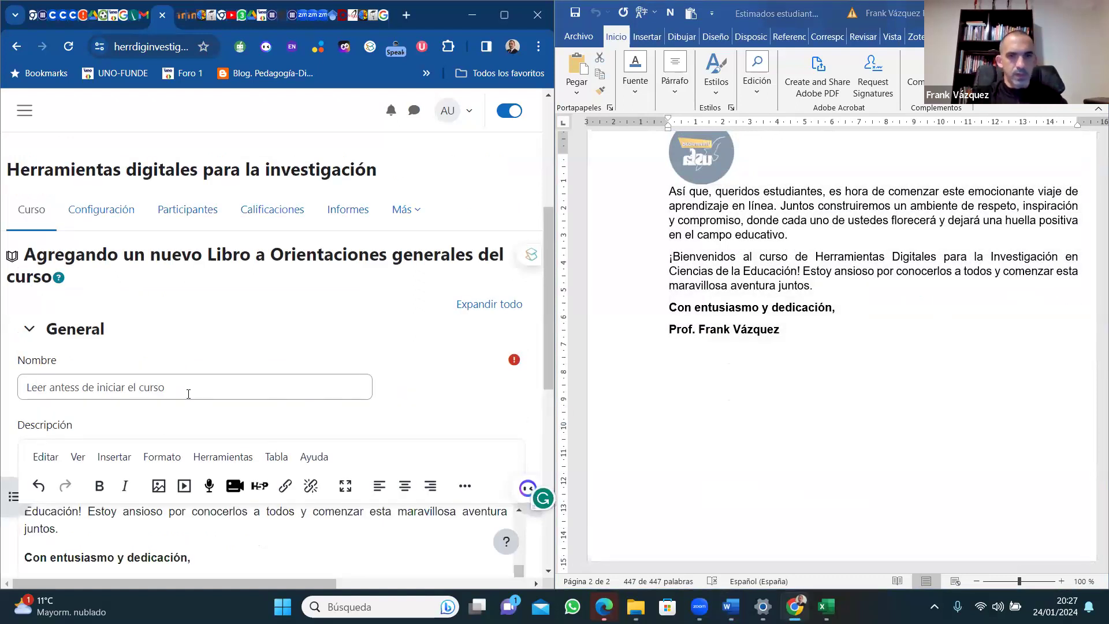
{"action": "left_click_drag", "start_coordinate": [546, 296], "coordinate": [543, 423]}
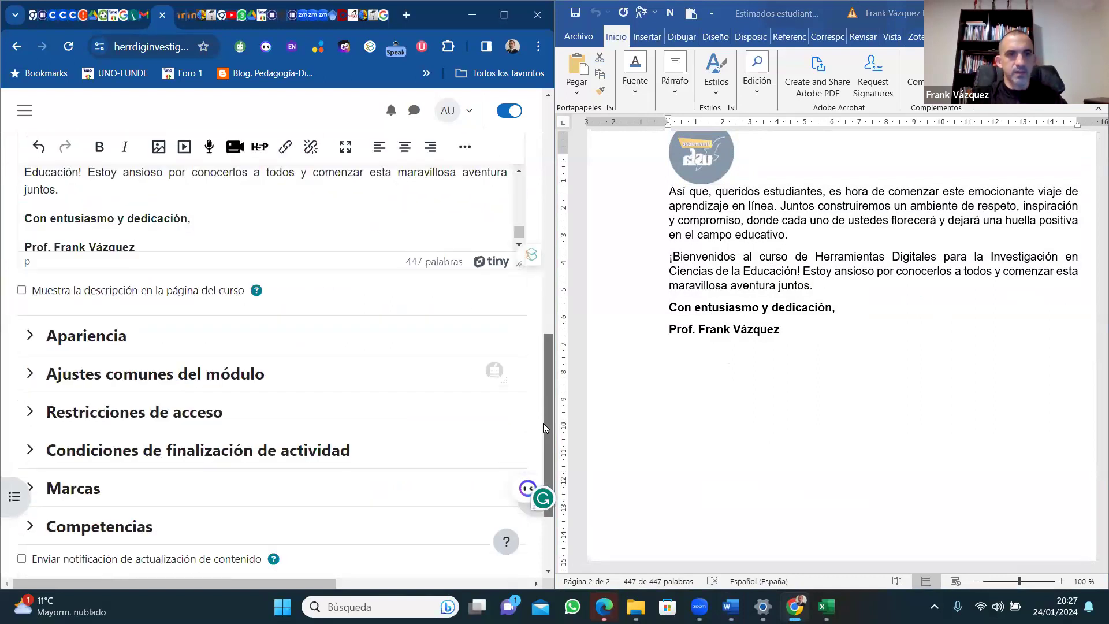
{"action": "scroll", "coordinate": [542, 416], "scroll_direction": "up", "scroll_amount": 3}
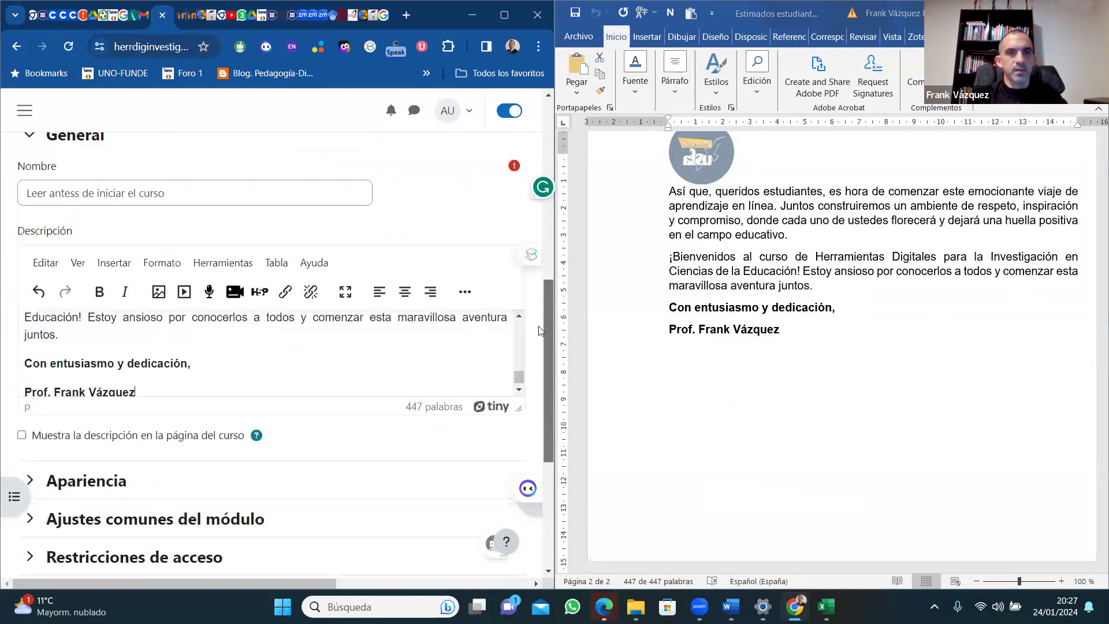
{"action": "scroll", "coordinate": [542, 333], "scroll_direction": "up", "scroll_amount": 3}
{"action": "scroll", "coordinate": [544, 347], "scroll_direction": "down", "scroll_amount": 2}
{"action": "scroll", "coordinate": [544, 418], "scroll_direction": "down", "scroll_amount": 5}
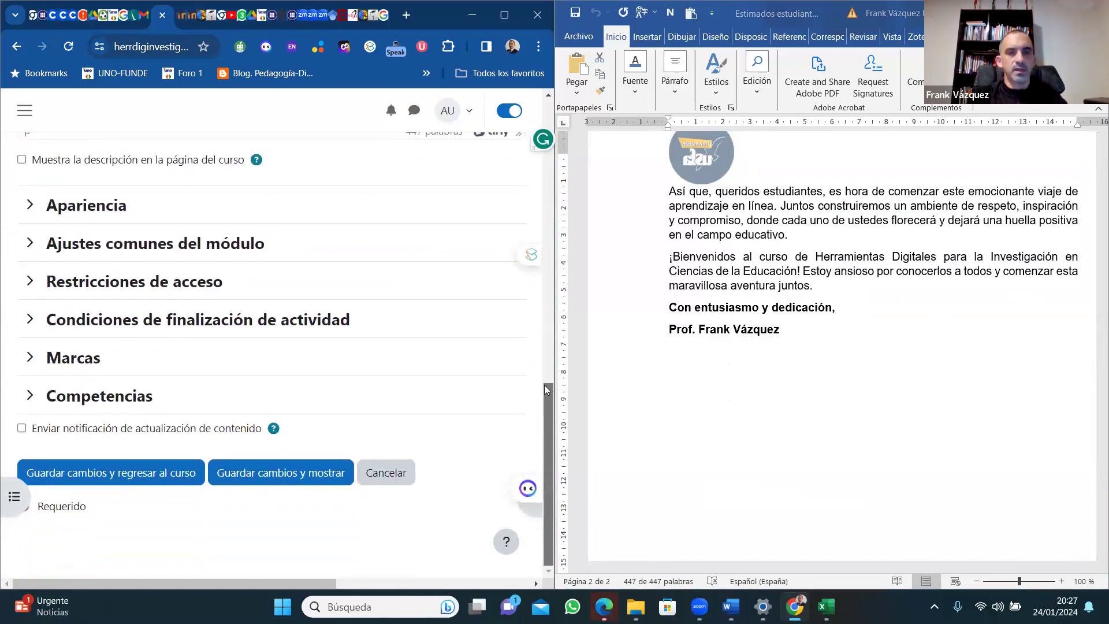
{"action": "scroll", "coordinate": [545, 385], "scroll_direction": "up", "scroll_amount": 8}
{"action": "left_click_drag", "start_coordinate": [545, 288], "coordinate": [545, 397]}
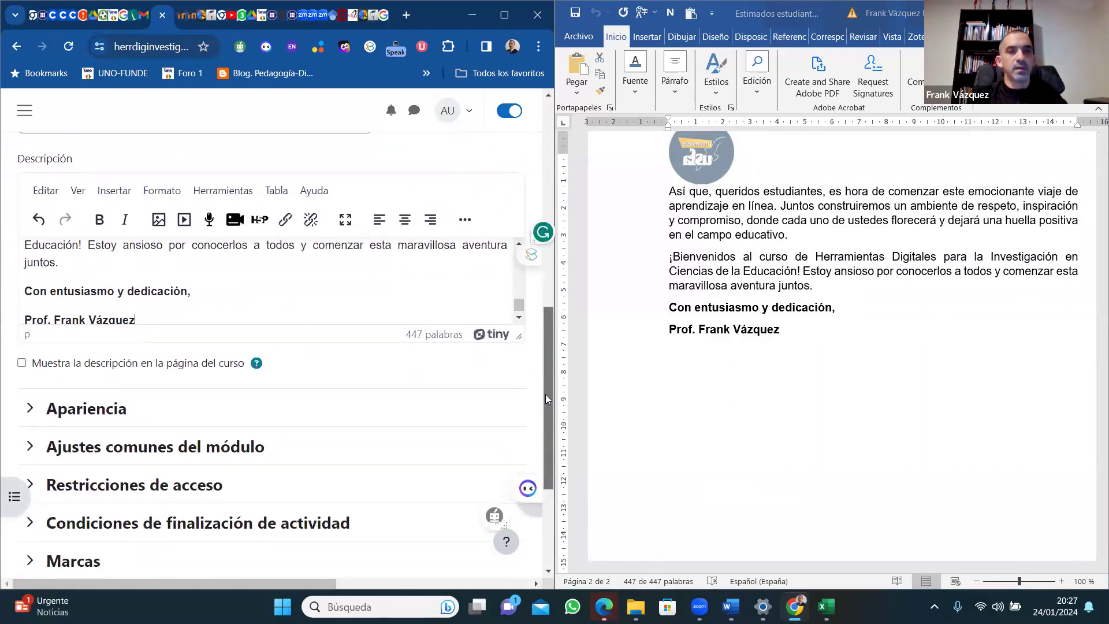
Cut the entire welcome letter out of the book's Descripción.
{"action": "left_click_drag", "start_coordinate": [153, 317], "coordinate": [11, 193]}
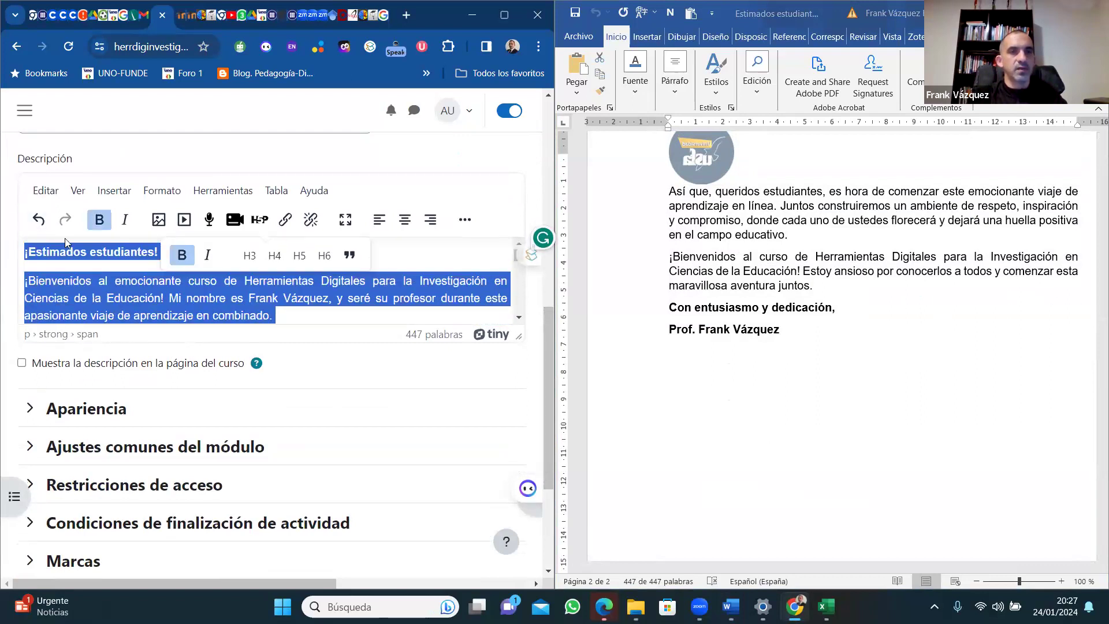
{"action": "right_click", "coordinate": [72, 259]}
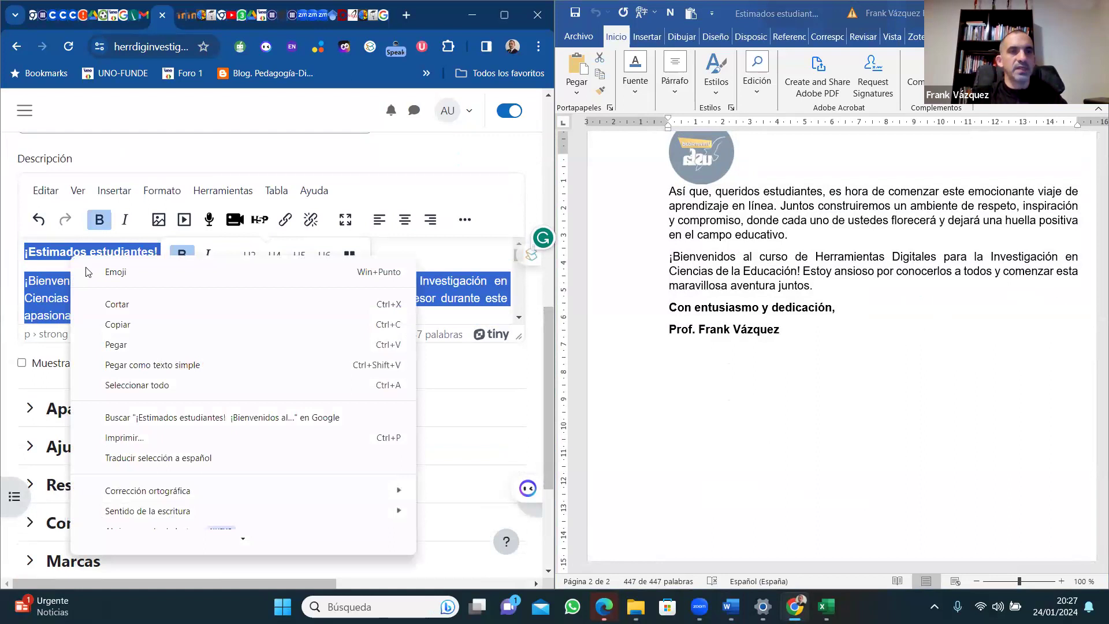
{"action": "left_click", "coordinate": [119, 306]}
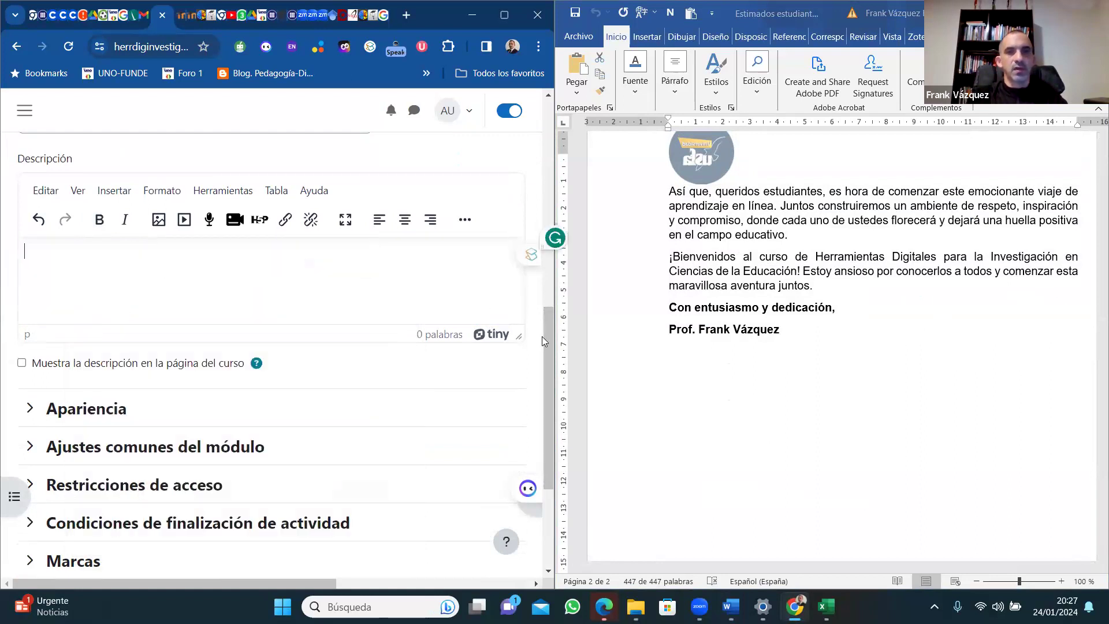
Save the new book with an empty description, return to the course and open the "Leer antess de iniciar el curso" book.
{"action": "scroll", "coordinate": [524, 411], "scroll_direction": "down", "scroll_amount": 3}
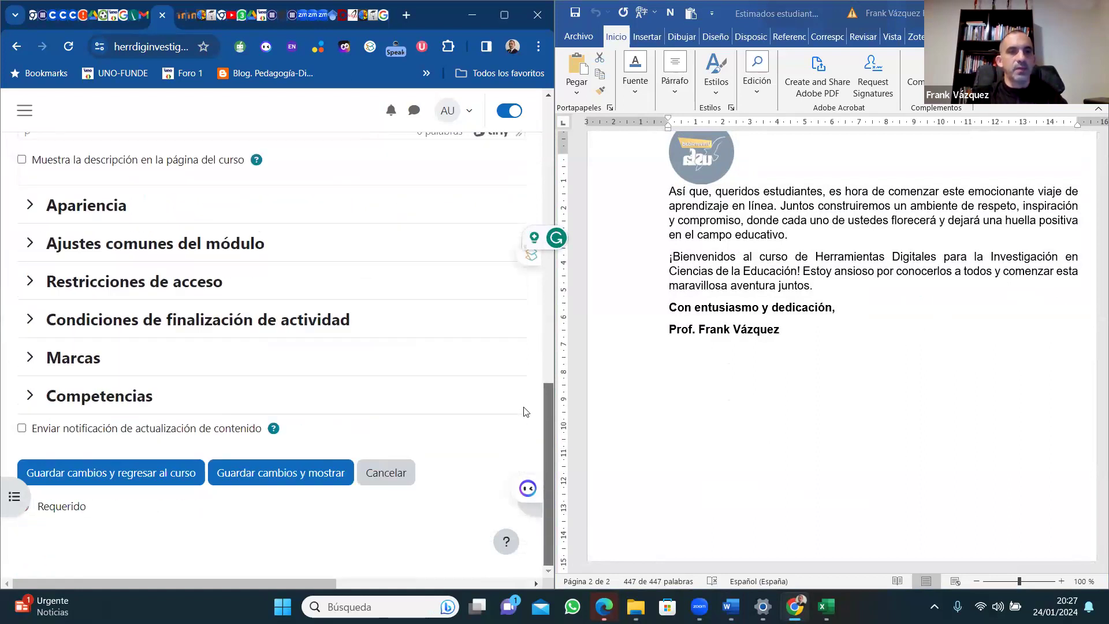
{"action": "left_click", "coordinate": [110, 475]}
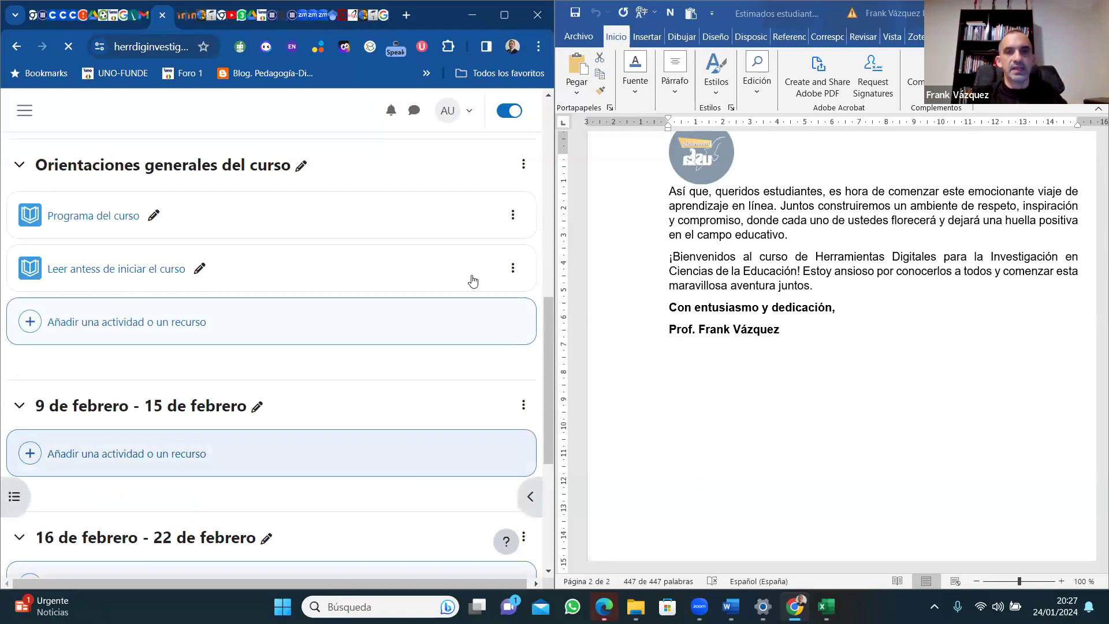
{"action": "left_click", "coordinate": [136, 267]}
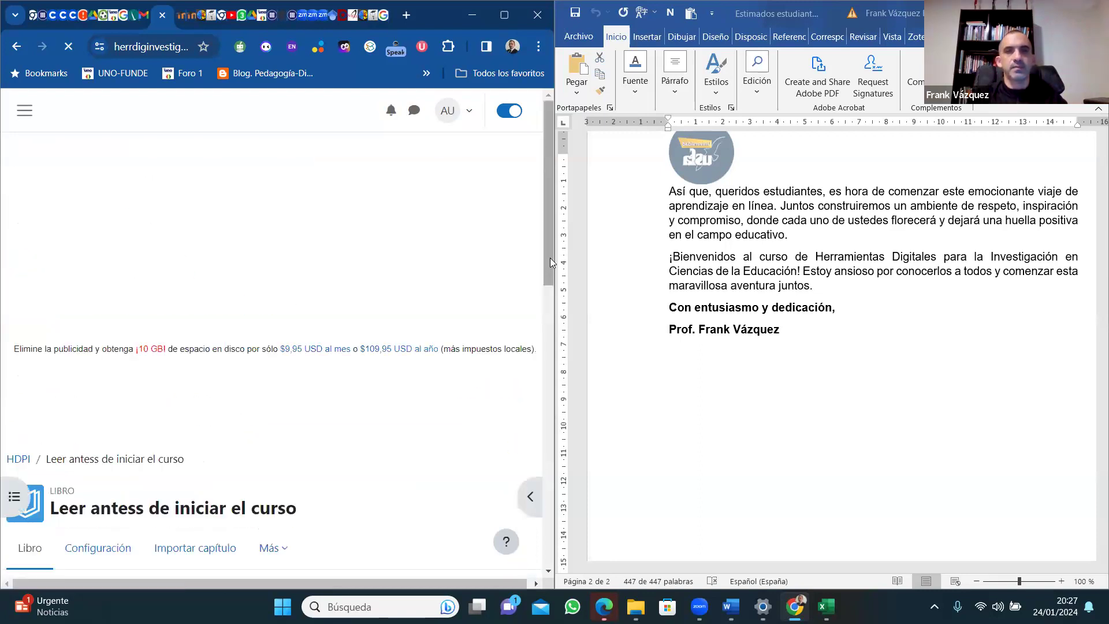
Paste the welcome letter into the Contenido of the book's first chapter.
{"action": "left_click_drag", "start_coordinate": [550, 257], "coordinate": [541, 385]}
{"action": "scroll", "coordinate": [541, 385], "scroll_direction": "down", "scroll_amount": 3}
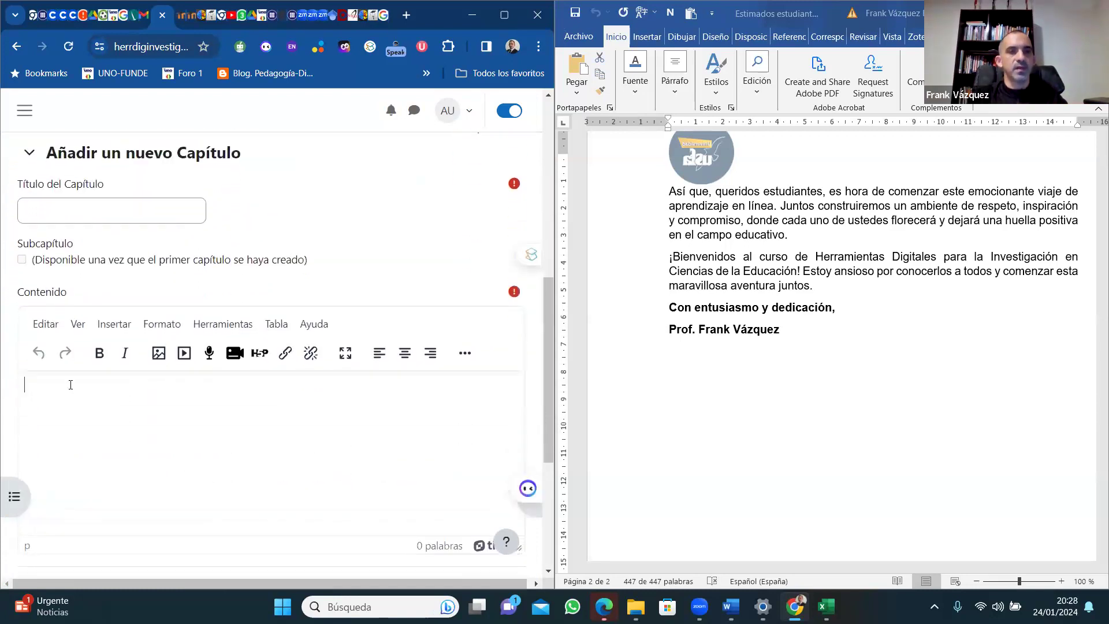
{"action": "key", "text": "ctrl+v"}
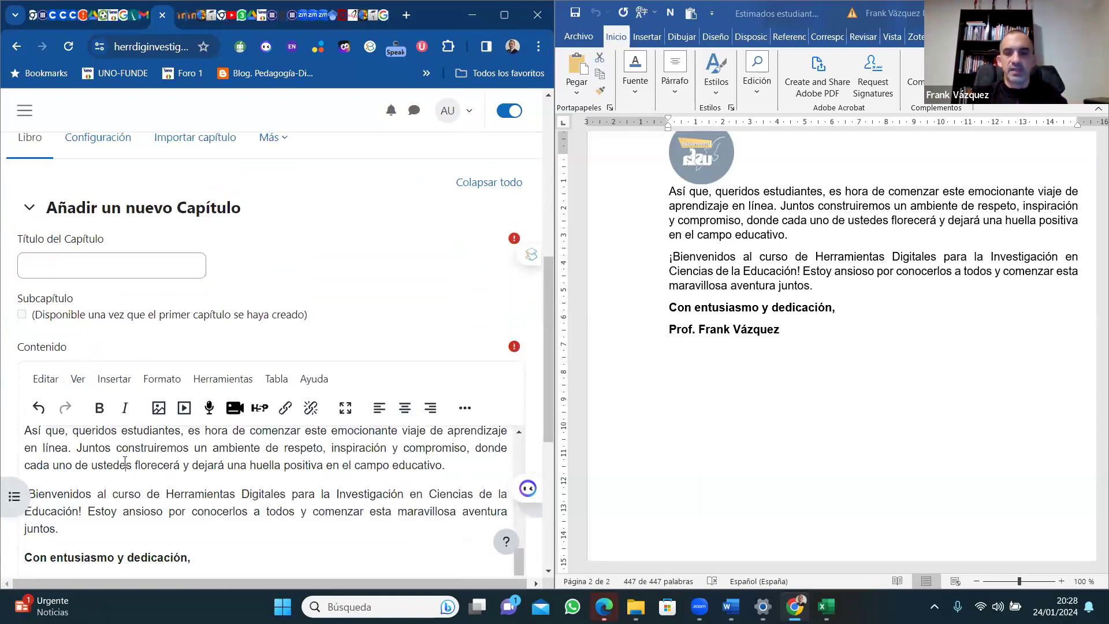
Move the "¡Estimados estudiantes!" heading from the start of the chapter content into the Título del Capítulo.
{"action": "scroll", "coordinate": [124, 462], "scroll_direction": "up", "scroll_amount": 15}
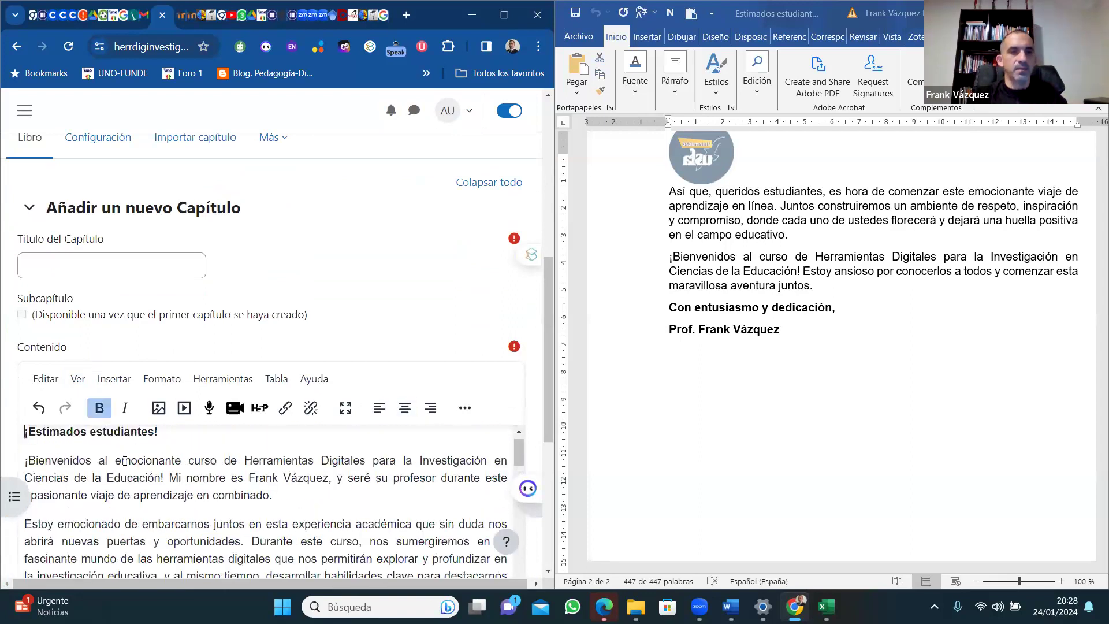
{"action": "triple_click", "coordinate": [84, 437]}
{"action": "key", "text": "ctrl+c"}
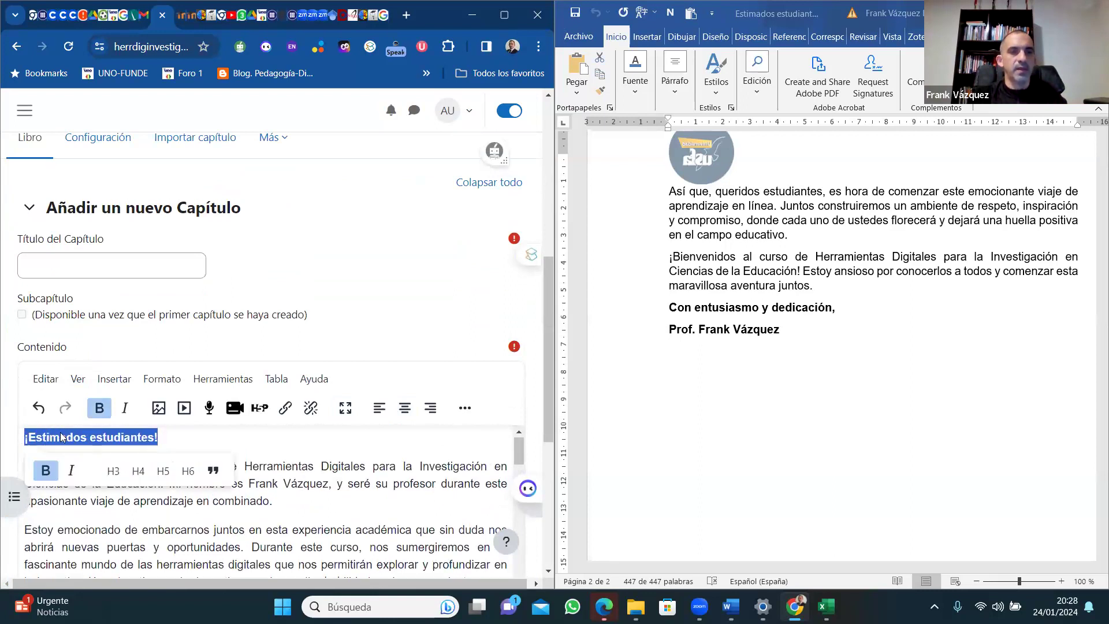
{"action": "right_click", "coordinate": [61, 437]}
{"action": "left_click", "coordinate": [105, 87]}
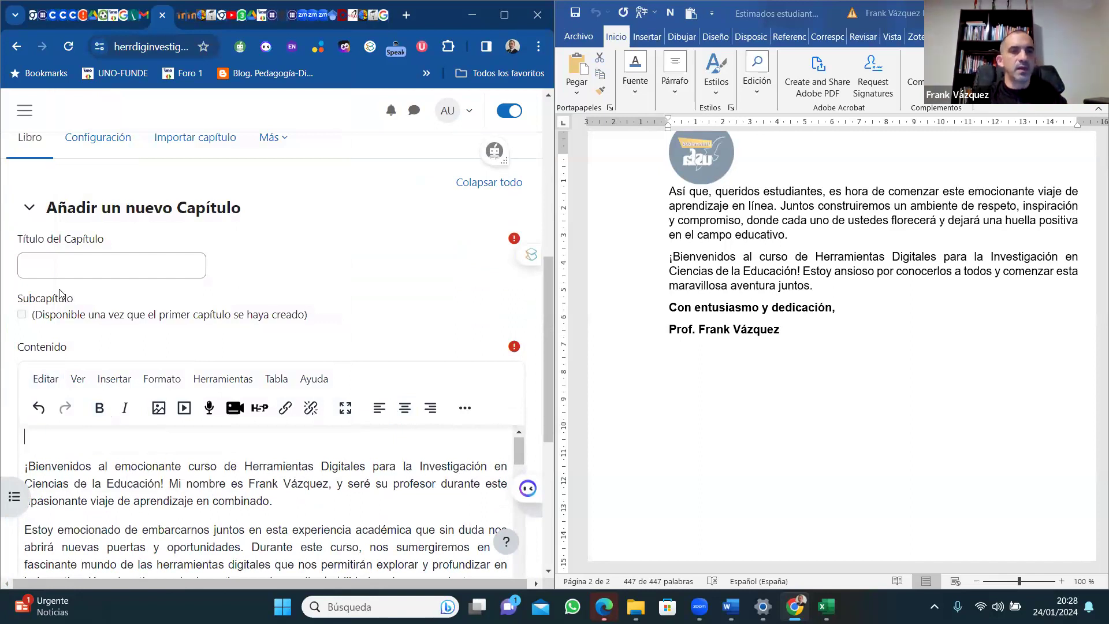
{"action": "left_click", "coordinate": [50, 271]}
{"action": "key", "text": "ctrl+v"}
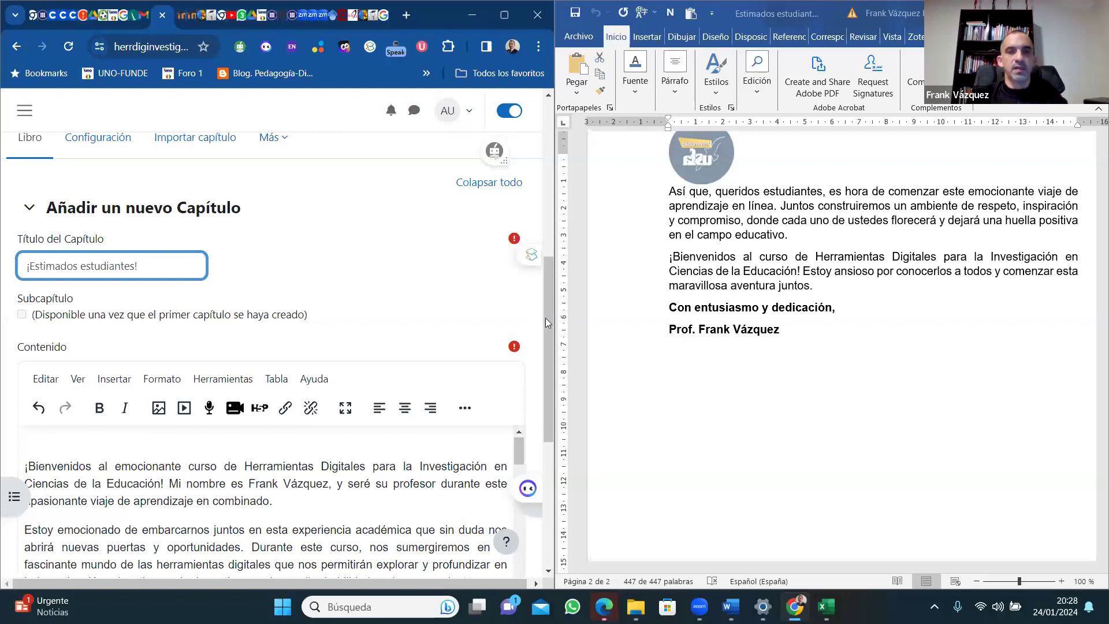
Save the new chapter, maximize the browser and return to the Orientaciones generales del curso section through the course index.
{"action": "left_click_drag", "start_coordinate": [552, 321], "coordinate": [550, 341]}
{"action": "scroll", "coordinate": [545, 404], "scroll_direction": "down", "scroll_amount": 5}
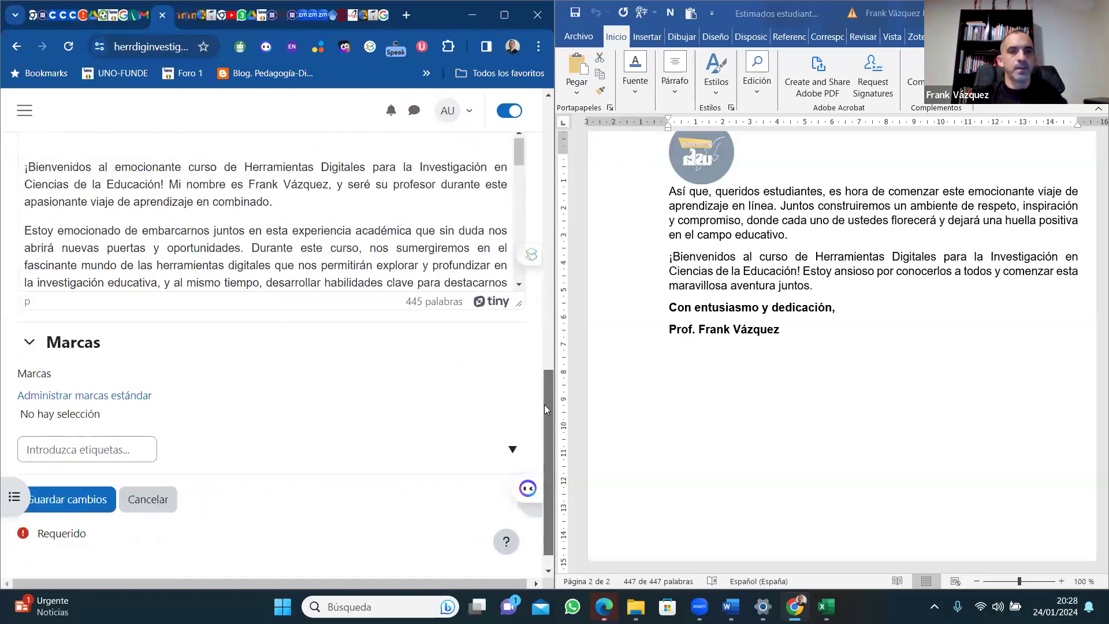
{"action": "left_click", "coordinate": [44, 468]}
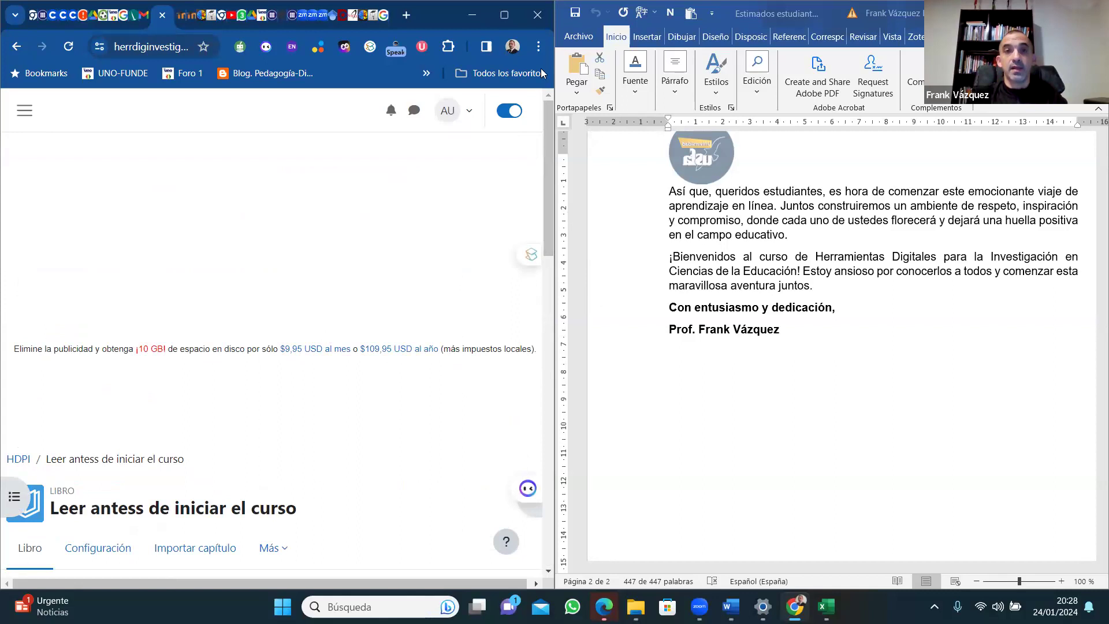
{"action": "left_click", "coordinate": [502, 17]}
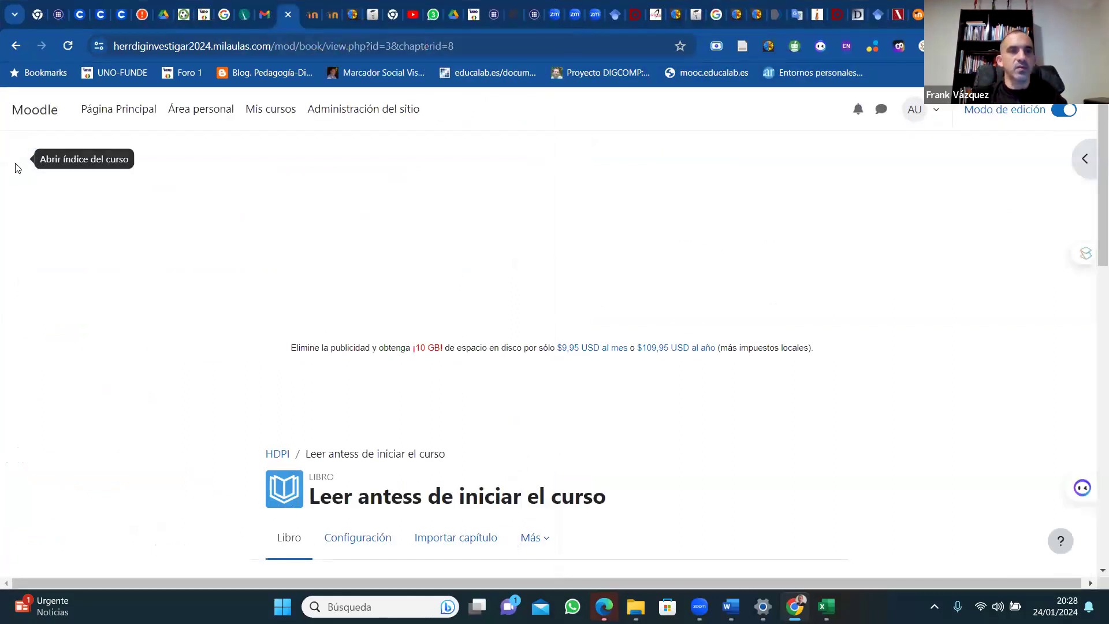
{"action": "left_click", "coordinate": [16, 161]}
{"action": "left_click", "coordinate": [74, 262]}
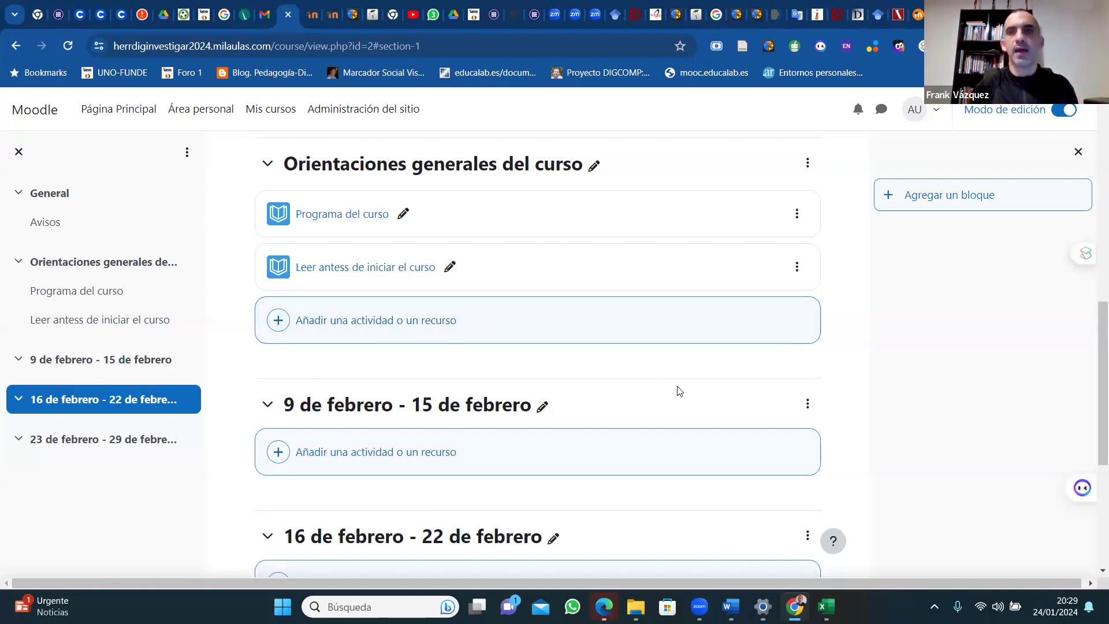
Switch to Gmail and open Google Drive from the list of Google apps.
{"action": "left_click", "coordinate": [266, 17]}
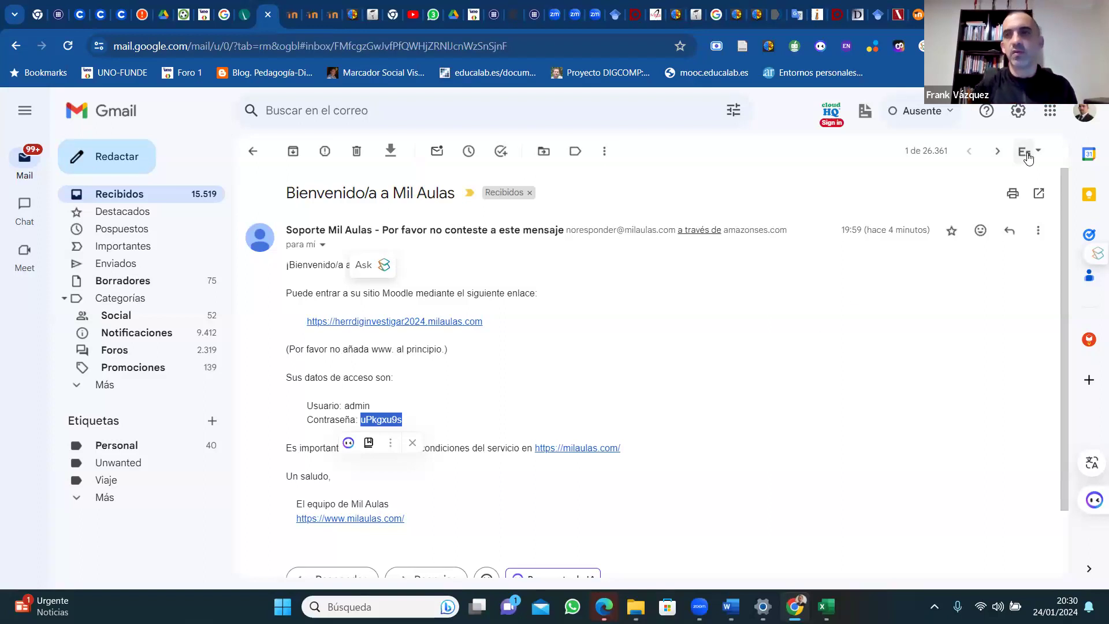
{"action": "left_click", "coordinate": [1047, 118]}
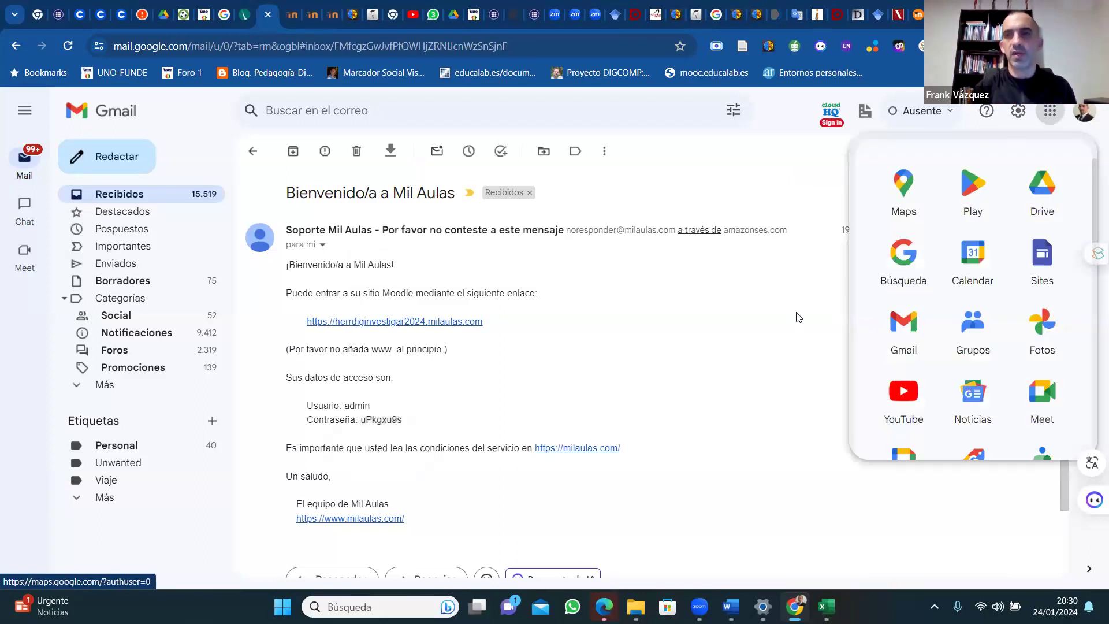
{"action": "left_click", "coordinate": [1059, 103]}
{"action": "left_click", "coordinate": [1050, 111]}
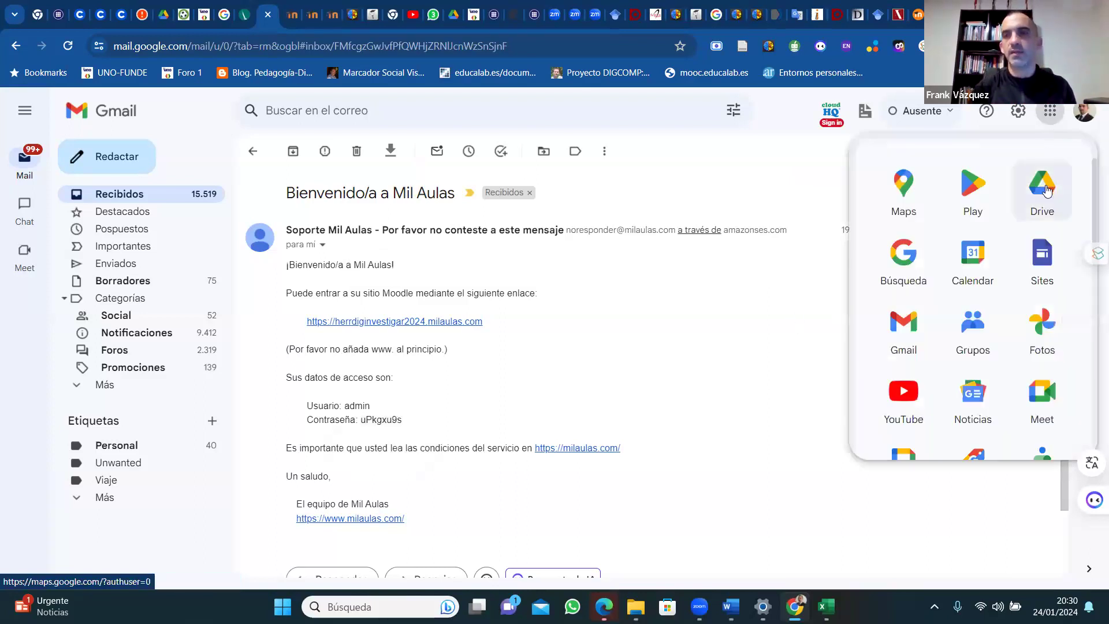
{"action": "left_click", "coordinate": [1048, 192]}
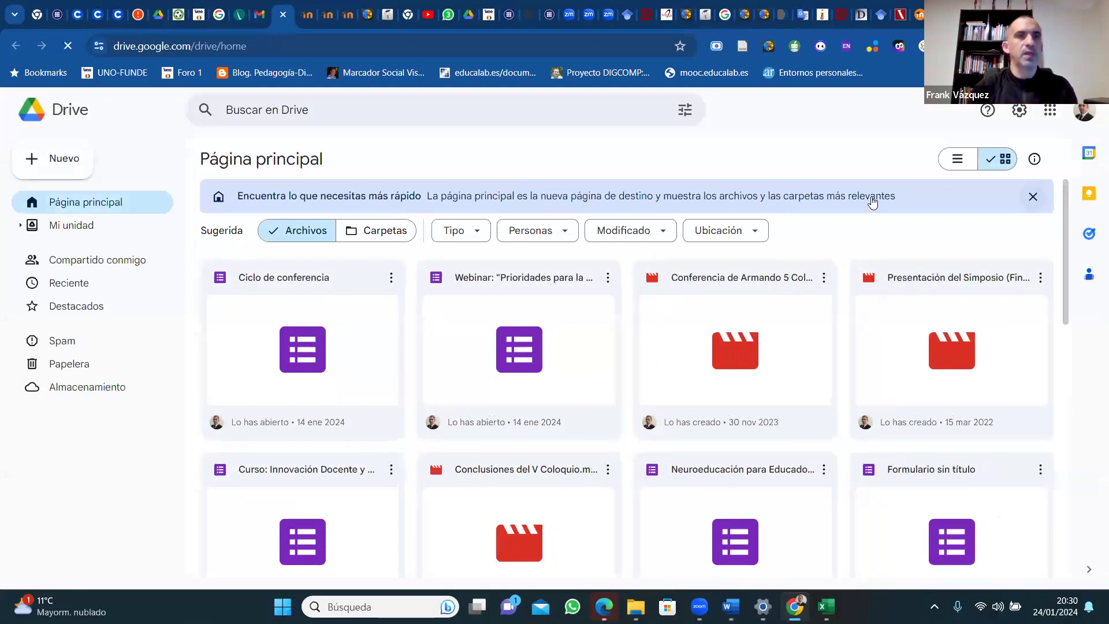
{"action": "left_click", "coordinate": [53, 157]}
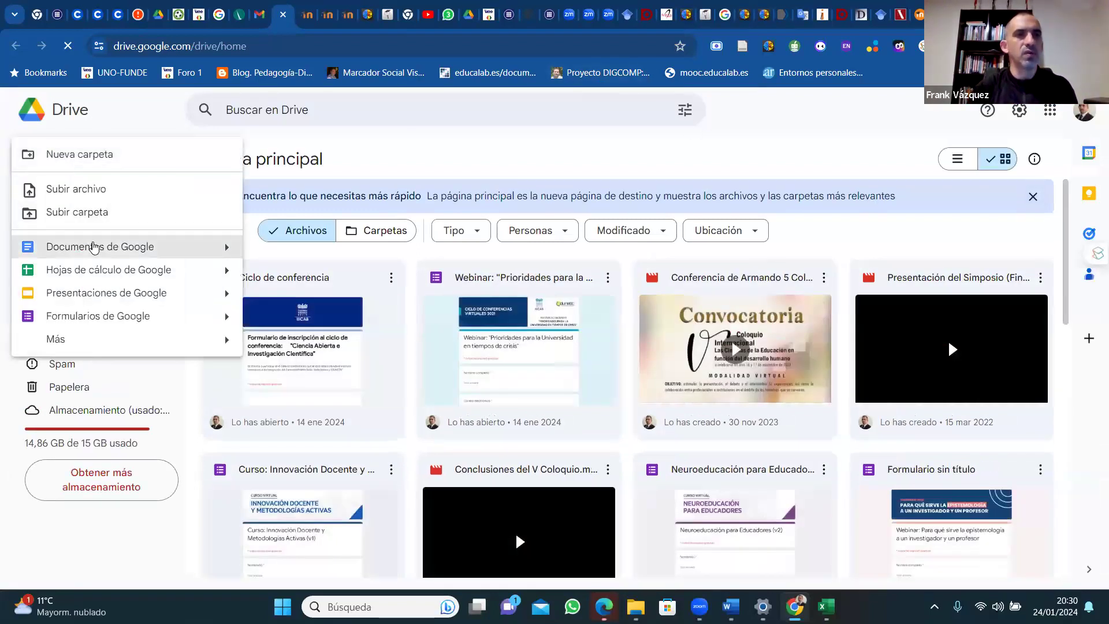
{"action": "left_click", "coordinate": [94, 246]}
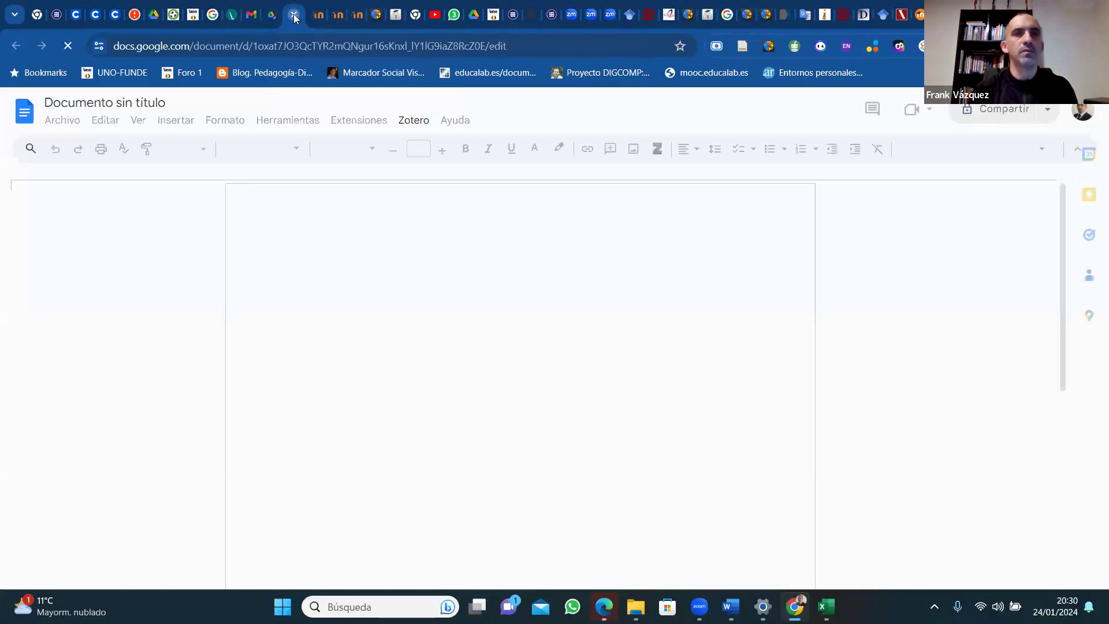
{"action": "left_click", "coordinate": [293, 13]}
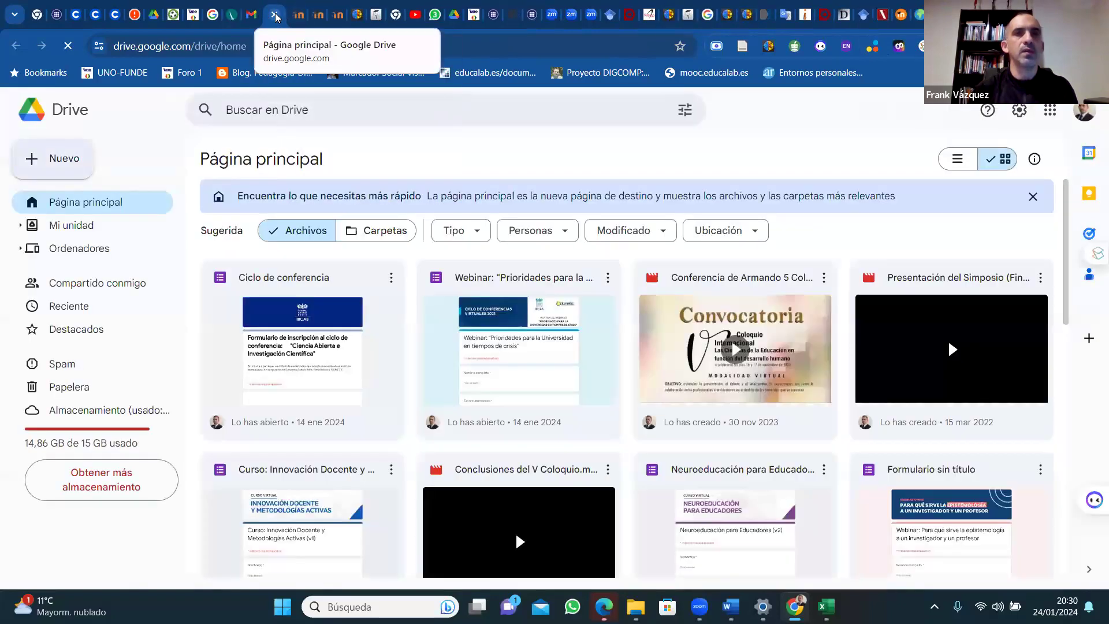
Create a new blank Google Form from Drive.
{"action": "left_click", "coordinate": [61, 164]}
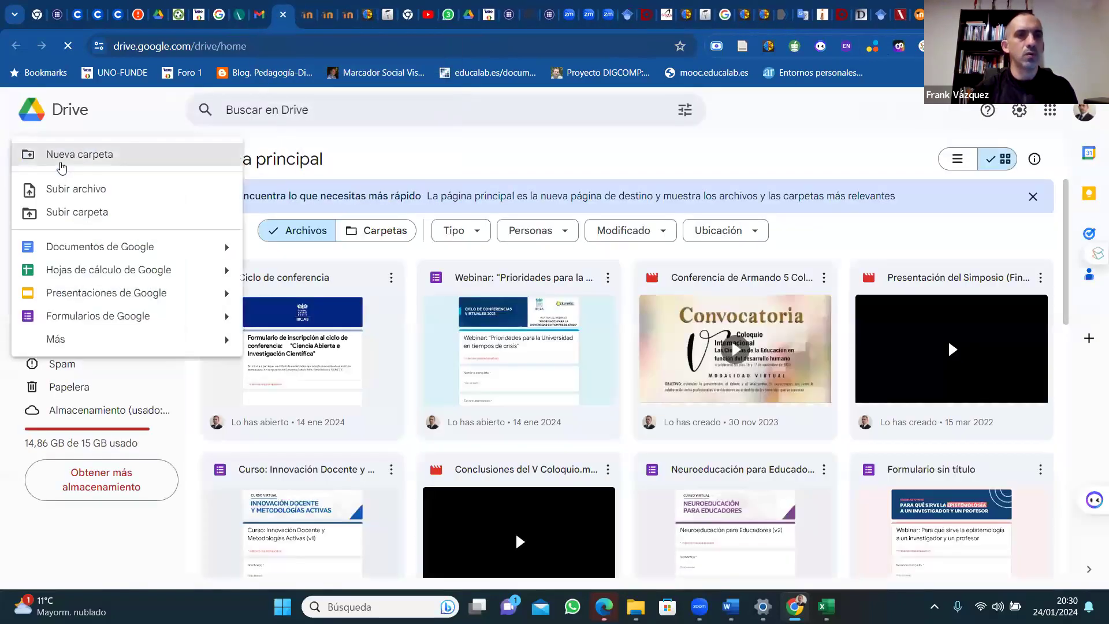
{"action": "left_click", "coordinate": [106, 318]}
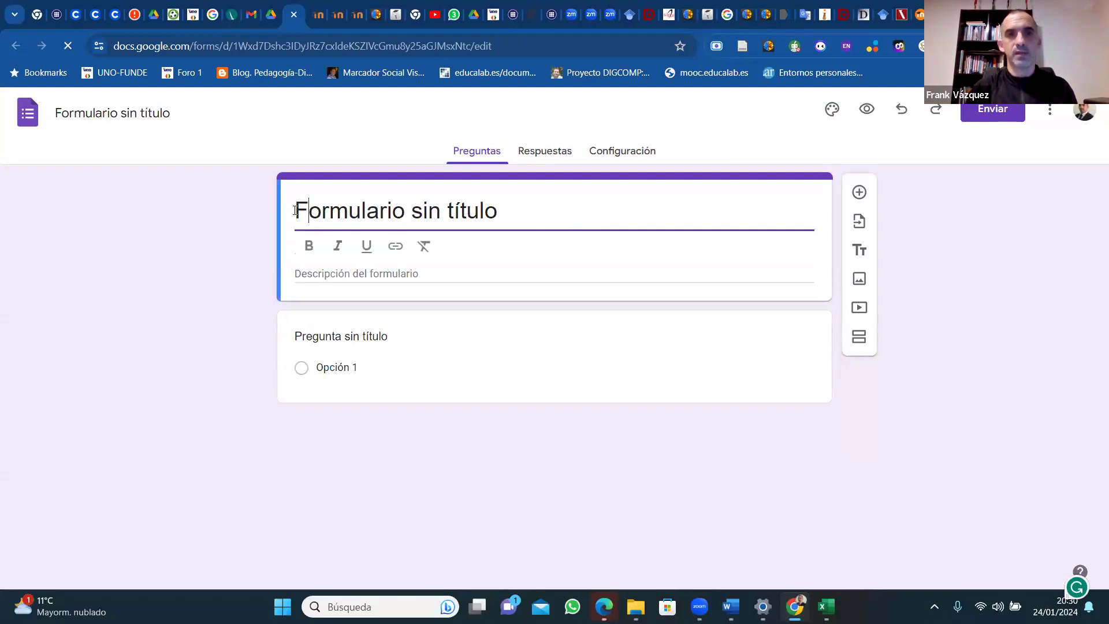
Try to replace the default form title with "Cuestionaro de".
{"action": "left_click", "coordinate": [516, 217]}
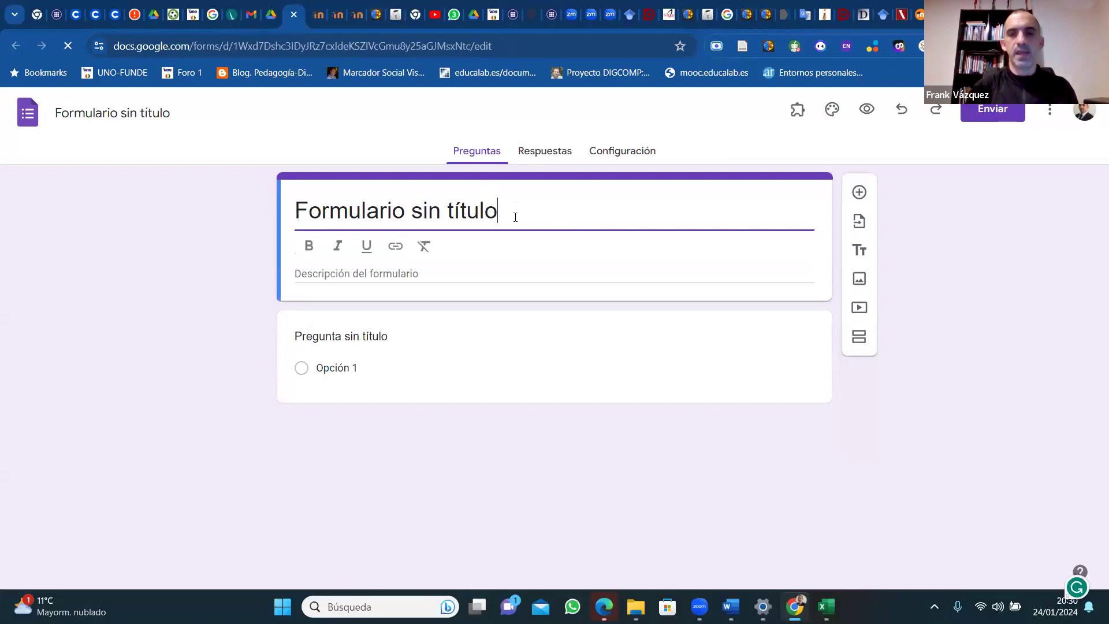
{"action": "key", "text": "BackSpace"}
{"action": "key", "text": "BackSpace"}
{"action": "key", "text": "BackSpace"}
{"action": "key", "text": "BackSpace"}
{"action": "key", "text": "BackSpace"}
{"action": "key", "text": "BackSpace"}
{"action": "key", "text": "BackSpace"}
{"action": "key", "text": "BackSpace"}
{"action": "key", "text": "BackSpace"}
{"action": "key", "text": "BackSpace"}
{"action": "key", "text": "BackSpace"}
{"action": "key", "text": "BackSpace"}
{"action": "key", "text": "BackSpace"}
{"action": "key", "text": "BackSpace"}
{"action": "key", "text": "BackSpace"}
{"action": "key", "text": "BackSpace"}
{"action": "key", "text": "BackSpace"}
{"action": "key", "text": "BackSpace"}
{"action": "key", "text": "BackSpace"}
{"action": "key", "text": "BackSpace"}
{"action": "key", "text": "BackSpace"}
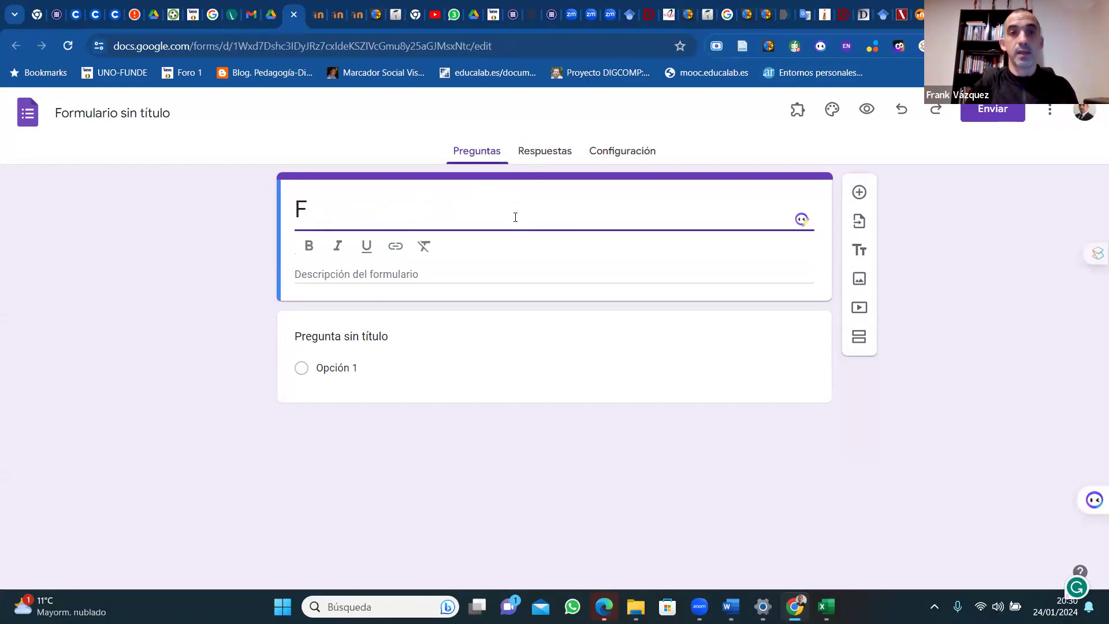
{"action": "type", "text": "Cuest"}
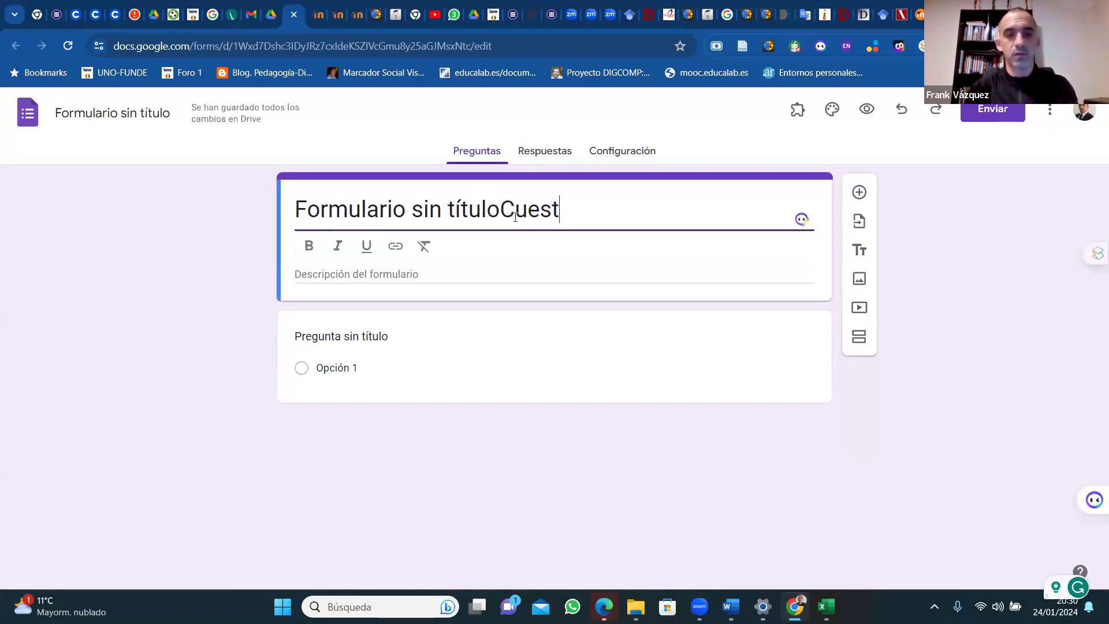
{"action": "type", "text": "ionaro de"}
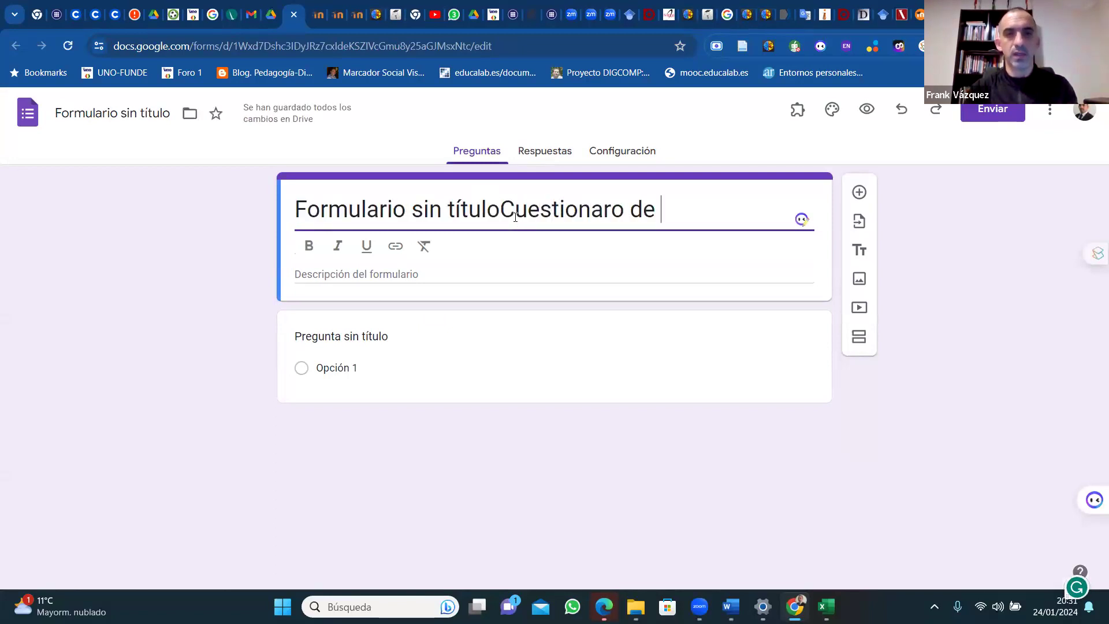
Delete the misspelled title text and try again to replace the form title with "Cuestionario pa".
{"action": "key", "text": "BackSpace"}
{"action": "key", "text": "BackSpace"}
{"action": "key", "text": "BackSpace"}
{"action": "key", "text": "BackSpace"}
{"action": "key", "text": "BackSpace"}
{"action": "key", "text": "BackSpace"}
{"action": "key", "text": "BackSpace"}
{"action": "key", "text": "BackSpace"}
{"action": "key", "text": "BackSpace"}
{"action": "key", "text": "BackSpace"}
{"action": "key", "text": "BackSpace"}
{"action": "key", "text": "BackSpace"}
{"action": "key", "text": "BackSpace"}
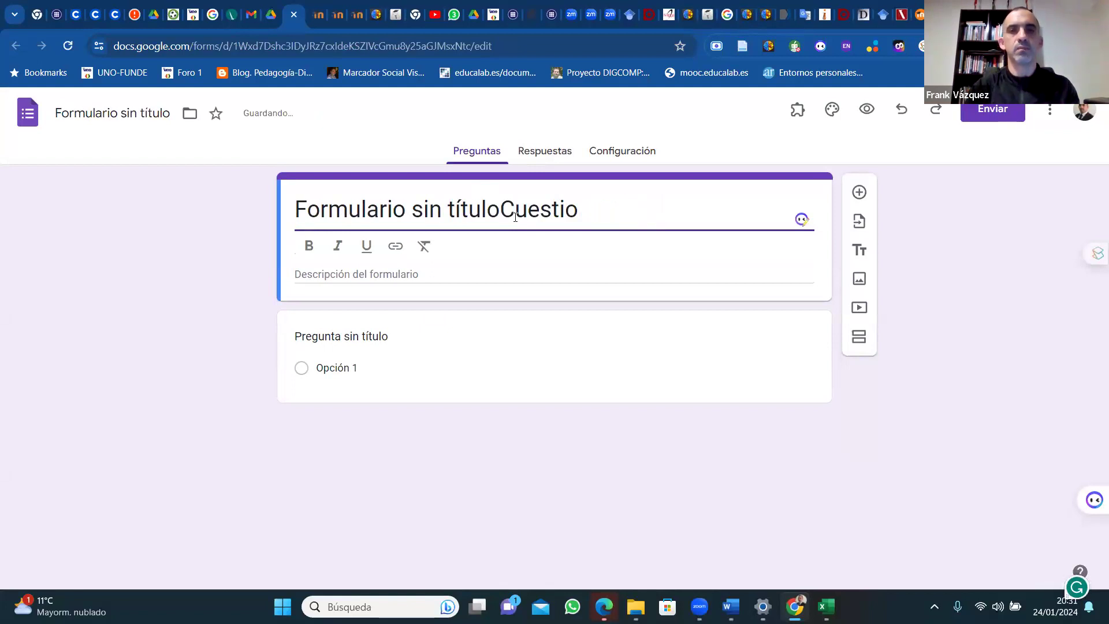
{"action": "key", "text": "BackSpace"}
{"action": "key", "text": "BackSpace"}
{"action": "key", "text": "BackSpace"}
{"action": "key", "text": "BackSpace"}
{"action": "key", "text": "BackSpace"}
{"action": "key", "text": "BackSpace"}
{"action": "key", "text": "BackSpace"}
{"action": "key", "text": "BackSpace"}
{"action": "key", "text": "BackSpace"}
{"action": "key", "text": "BackSpace"}
{"action": "key", "text": "BackSpace"}
{"action": "key", "text": "BackSpace"}
{"action": "key", "text": "BackSpace"}
{"action": "key", "text": "BackSpace"}
{"action": "key", "text": "BackSpace"}
{"action": "key", "text": "BackSpace"}
{"action": "key", "text": "BackSpace"}
{"action": "key", "text": "BackSpace"}
{"action": "key", "text": "BackSpace"}
{"action": "key", "text": "BackSpace"}
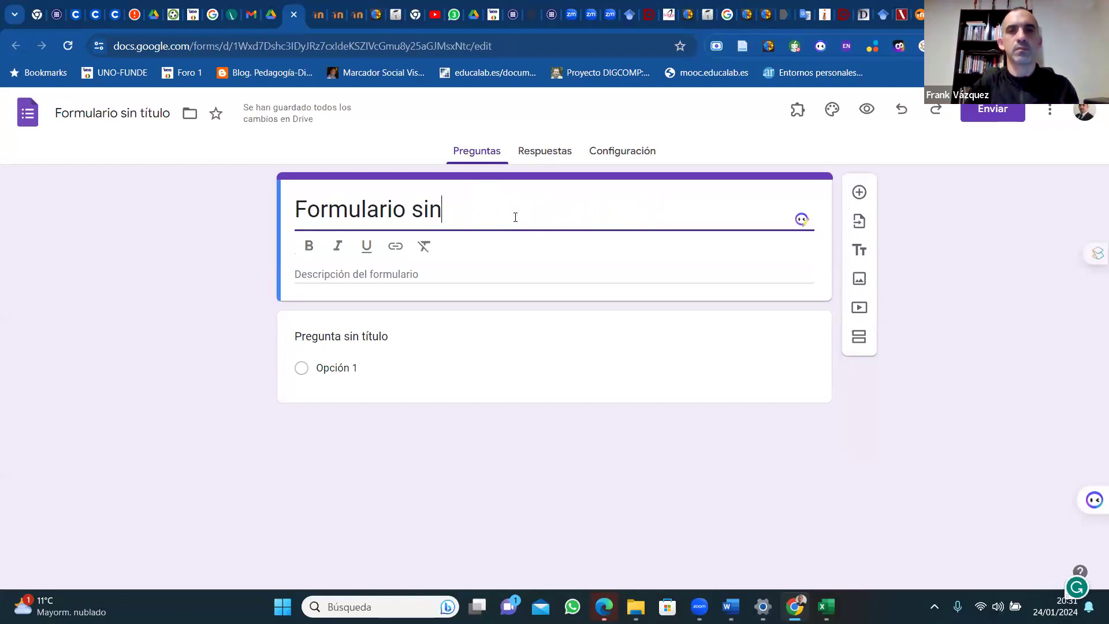
{"action": "type", "text": "Cue"}
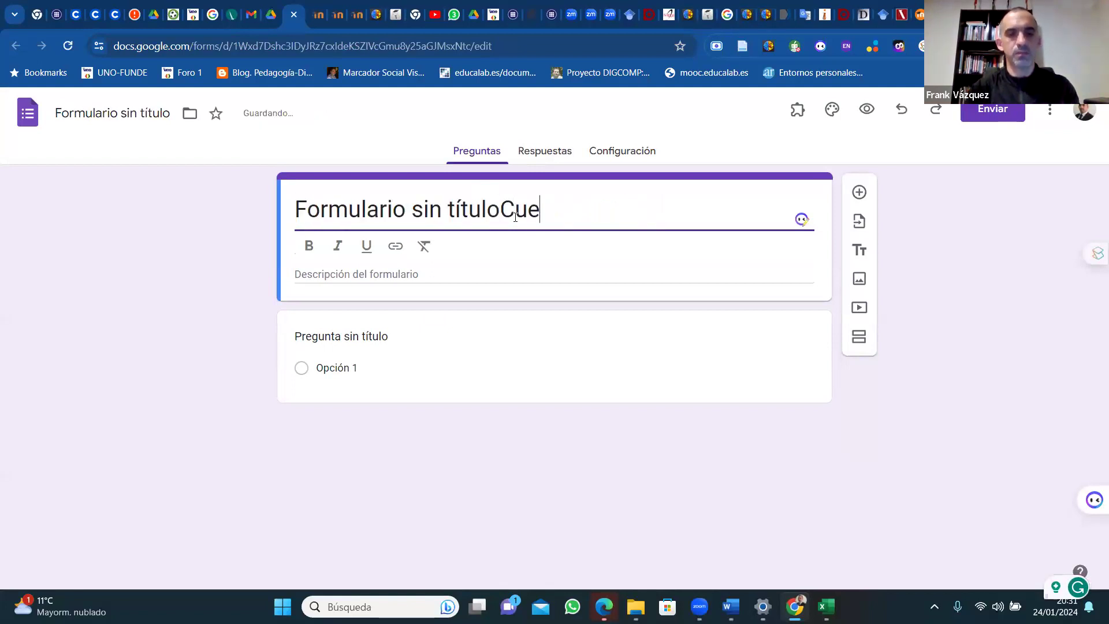
{"action": "type", "text": "stionario para"}
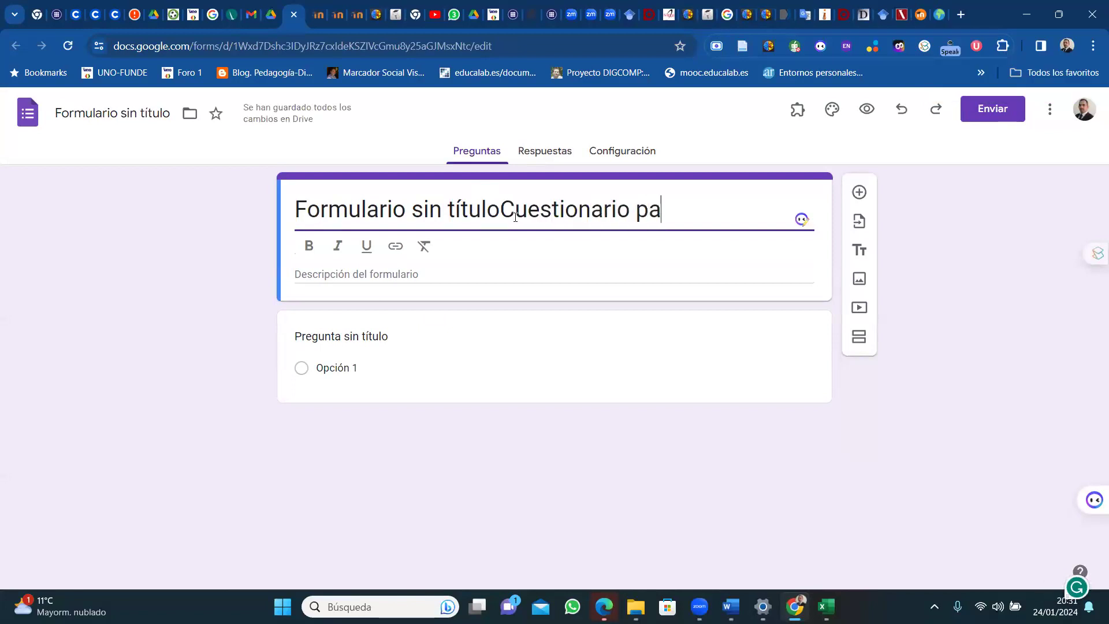
Try to clear the whole form title and restart it with "Cu".
{"action": "key", "text": "BackSpace"}
{"action": "key", "text": "BackSpace"}
{"action": "key", "text": "BackSpace"}
{"action": "key", "text": "BackSpace"}
{"action": "key", "text": "BackSpace"}
{"action": "key", "text": "BackSpace"}
{"action": "key", "text": "BackSpace"}
{"action": "key", "text": "BackSpace"}
{"action": "key", "text": "BackSpace"}
{"action": "key", "text": "BackSpace"}
{"action": "key", "text": "BackSpace"}
{"action": "key", "text": "BackSpace"}
{"action": "key", "text": "BackSpace"}
{"action": "key", "text": "BackSpace"}
{"action": "key", "text": "BackSpace"}
{"action": "key", "text": "BackSpace"}
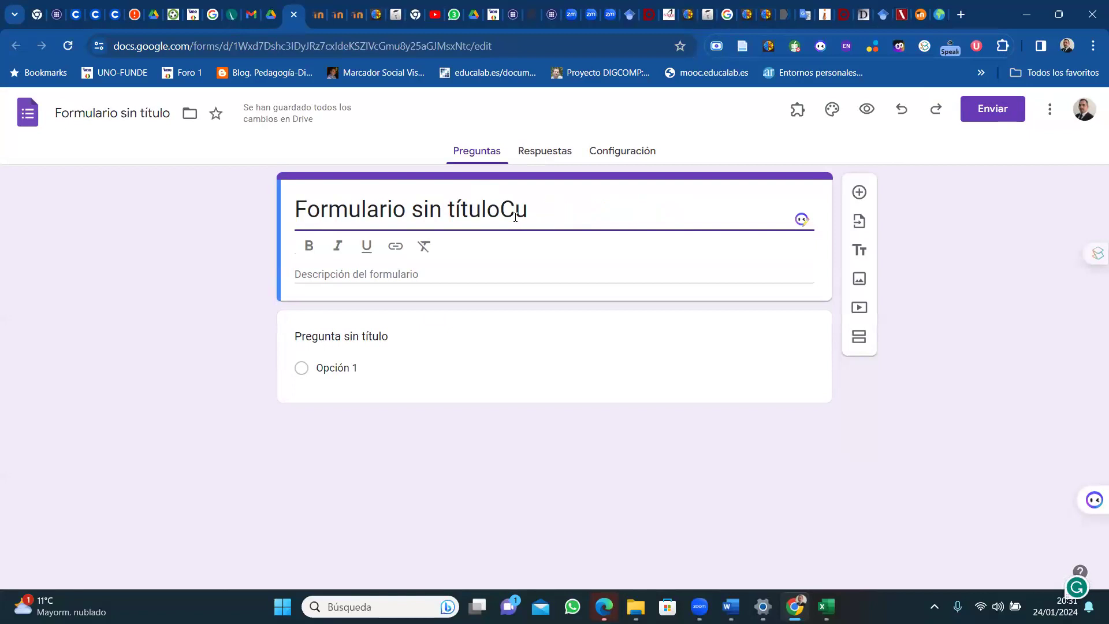
{"action": "key", "text": "BackSpace"}
{"action": "key", "text": "BackSpace"}
{"action": "key", "text": "BackSpace"}
{"action": "key", "text": "BackSpace"}
{"action": "key", "text": "BackSpace"}
{"action": "key", "text": "BackSpace"}
{"action": "key", "text": "BackSpace"}
{"action": "key", "text": "BackSpace"}
{"action": "key", "text": "BackSpace"}
{"action": "key", "text": "BackSpace"}
{"action": "key", "text": "BackSpace"}
{"action": "key", "text": "BackSpace"}
{"action": "key", "text": "BackSpace"}
{"action": "key", "text": "BackSpace"}
{"action": "key", "text": "BackSpace"}
{"action": "key", "text": "BackSpace"}
{"action": "key", "text": "BackSpace"}
{"action": "key", "text": "BackSpace"}
{"action": "key", "text": "BackSpace"}
{"action": "key", "text": "BackSpace"}
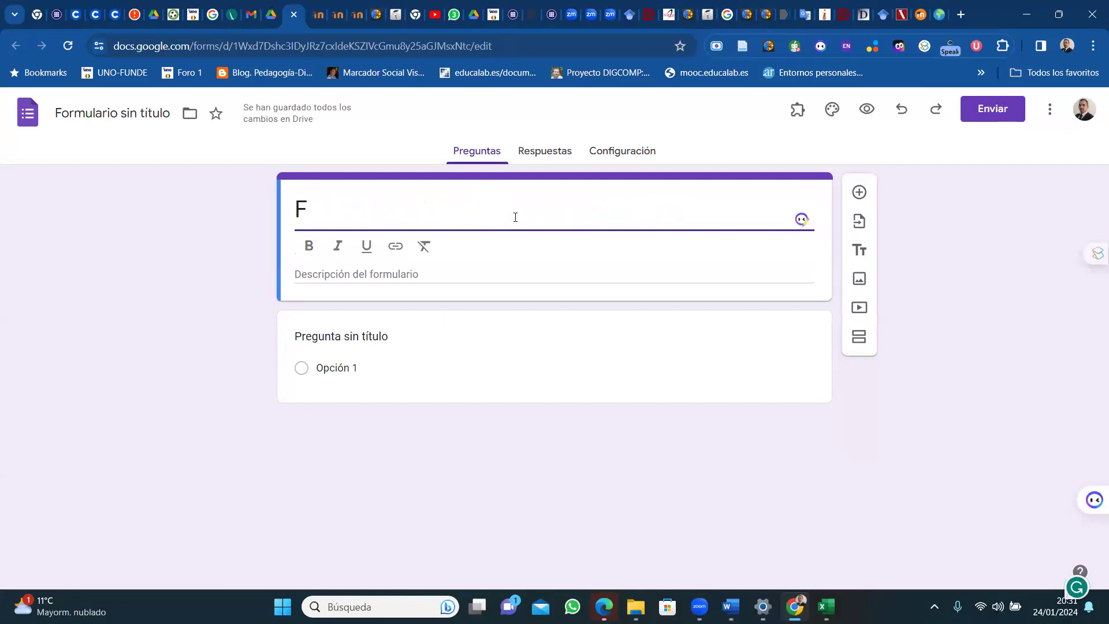
{"action": "key", "text": "BackSpace"}
{"action": "type", "text": "Cu"}
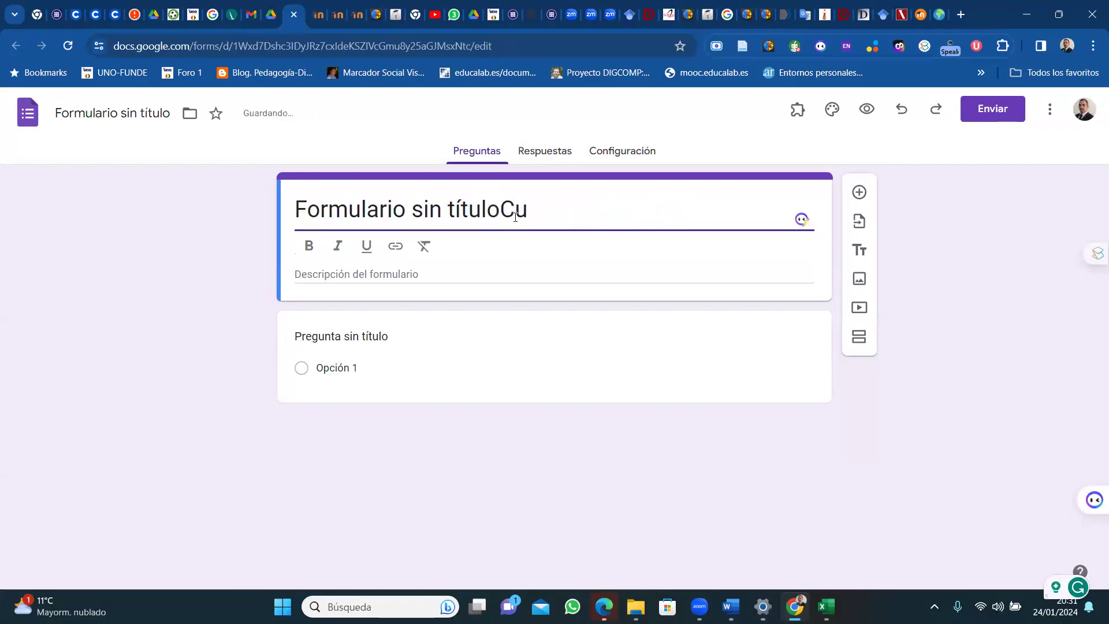
Try to clear the form's file name in the document header.
{"action": "left_click", "coordinate": [130, 112]}
{"action": "left_click", "coordinate": [131, 112]}
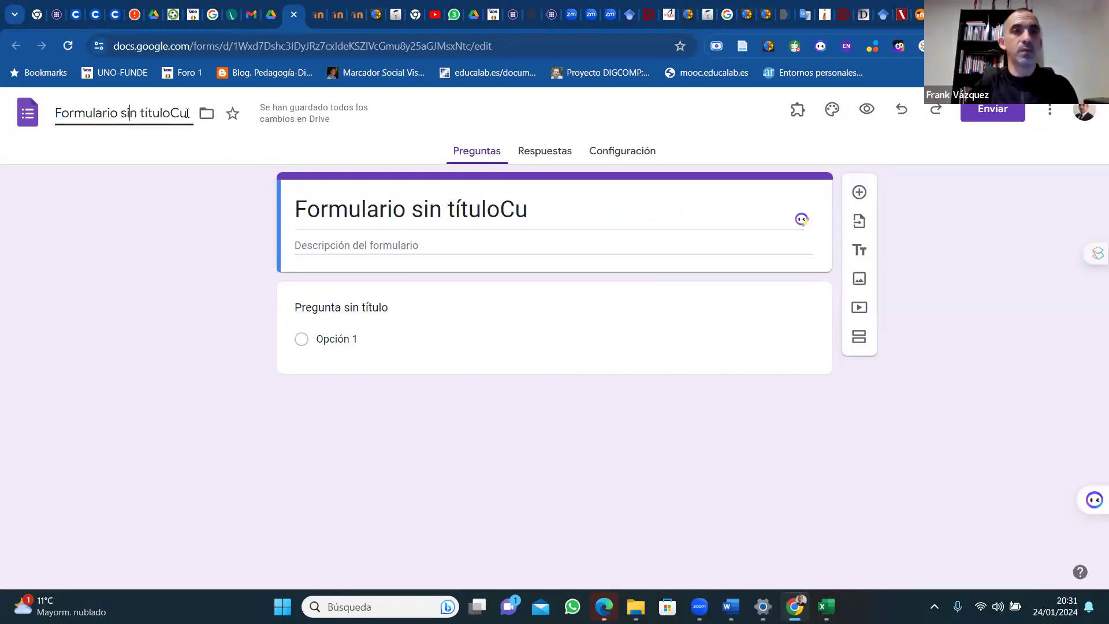
{"action": "key", "text": "BackSpace"}
{"action": "key", "text": "BackSpace"}
{"action": "key", "text": "BackSpace"}
{"action": "key", "text": "BackSpace"}
{"action": "key", "text": "BackSpace"}
{"action": "key", "text": "BackSpace"}
{"action": "key", "text": "BackSpace"}
{"action": "key", "text": "BackSpace"}
{"action": "key", "text": "BackSpace"}
{"action": "key", "text": "BackSpace"}
{"action": "key", "text": "BackSpace"}
{"action": "key", "text": "BackSpace"}
{"action": "key", "text": "BackSpace"}
{"action": "key", "text": "BackSpace"}
{"action": "key", "text": "BackSpace"}
{"action": "key", "text": "BackSpace"}
{"action": "key", "text": "BackSpace"}
{"action": "key", "text": "BackSpace"}
{"action": "key", "text": "BackSpace"}
{"action": "key", "text": "BackSpace"}
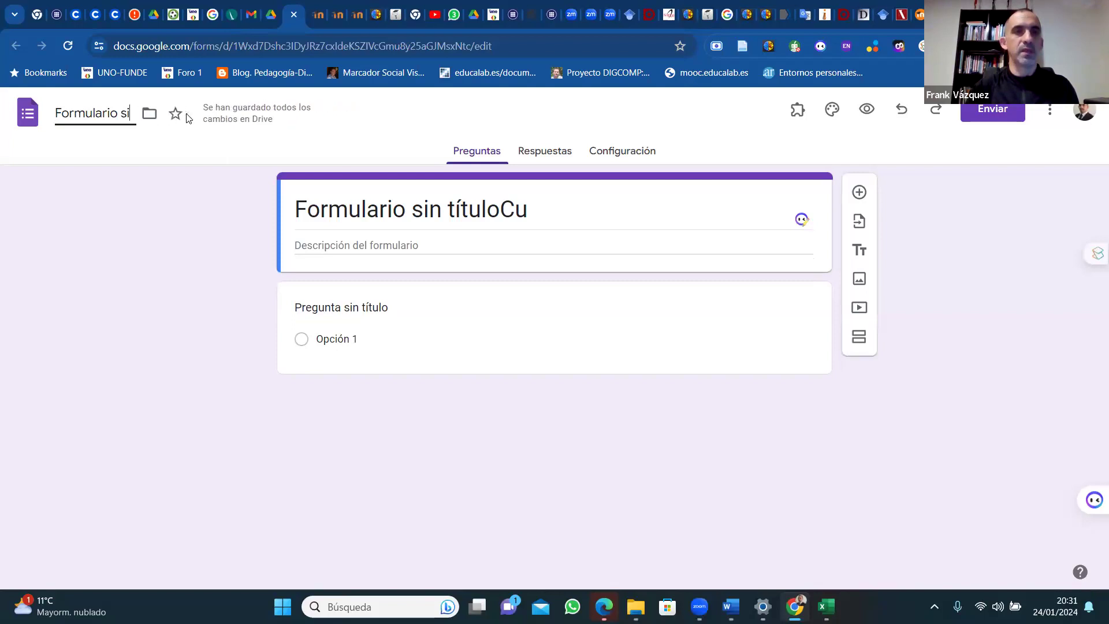
Replace the form title with "Cuestionario inicial del curso" and give the form's file the same name.
{"action": "left_click", "coordinate": [493, 216]}
{"action": "key", "text": "BackSpace"}
{"action": "key", "text": "BackSpace"}
{"action": "key", "text": "BackSpace"}
{"action": "key", "text": "BackSpace"}
{"action": "key", "text": "BackSpace"}
{"action": "key", "text": "BackSpace"}
{"action": "key", "text": "BackSpace"}
{"action": "key", "text": "BackSpace"}
{"action": "key", "text": "BackSpace"}
{"action": "key", "text": "BackSpace"}
{"action": "key", "text": "BackSpace"}
{"action": "key", "text": "BackSpace"}
{"action": "key", "text": "BackSpace"}
{"action": "key", "text": "BackSpace"}
{"action": "key", "text": "BackSpace"}
{"action": "key", "text": "BackSpace"}
{"action": "key", "text": "BackSpace"}
{"action": "key", "text": "BackSpace"}
{"action": "key", "text": "BackSpace"}
{"action": "key", "text": "BackSpace"}
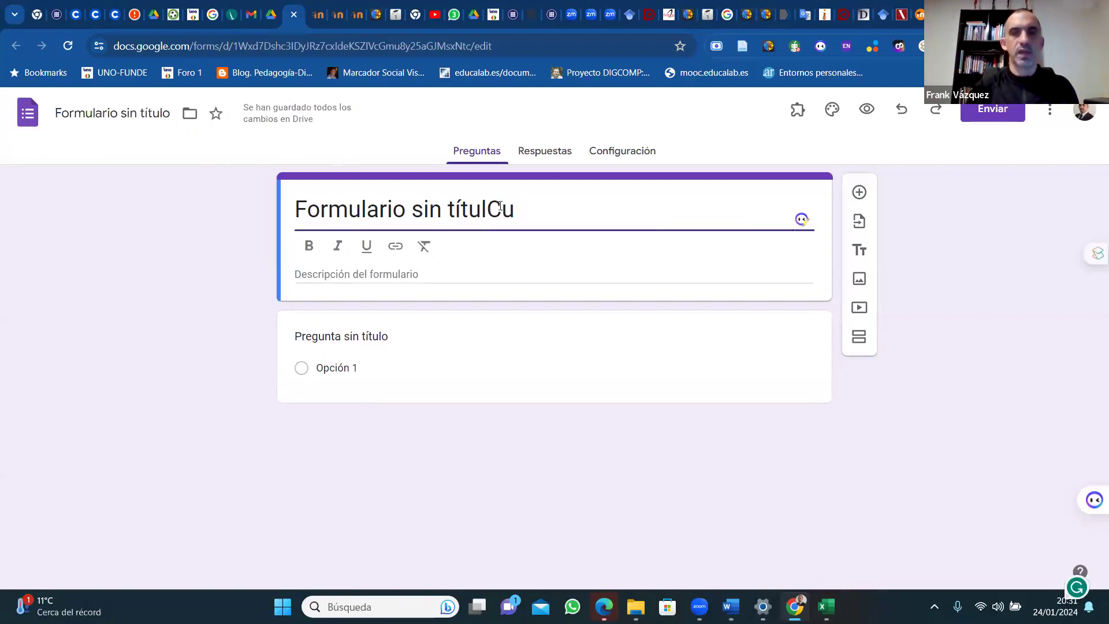
{"action": "type", "text": "Cues"}
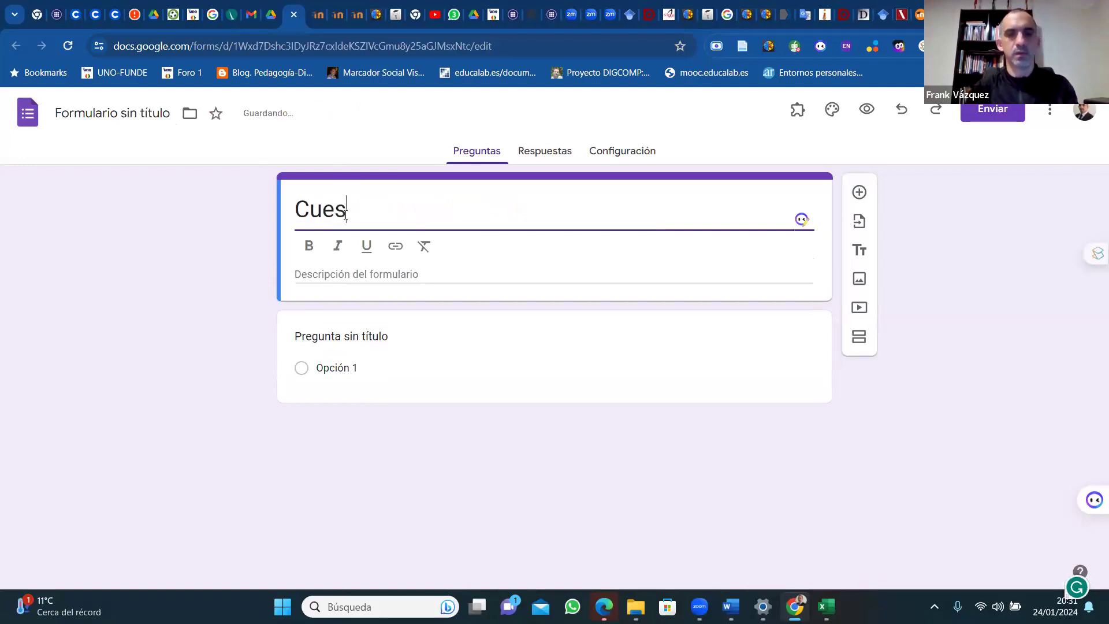
{"action": "type", "text": "tionario "}
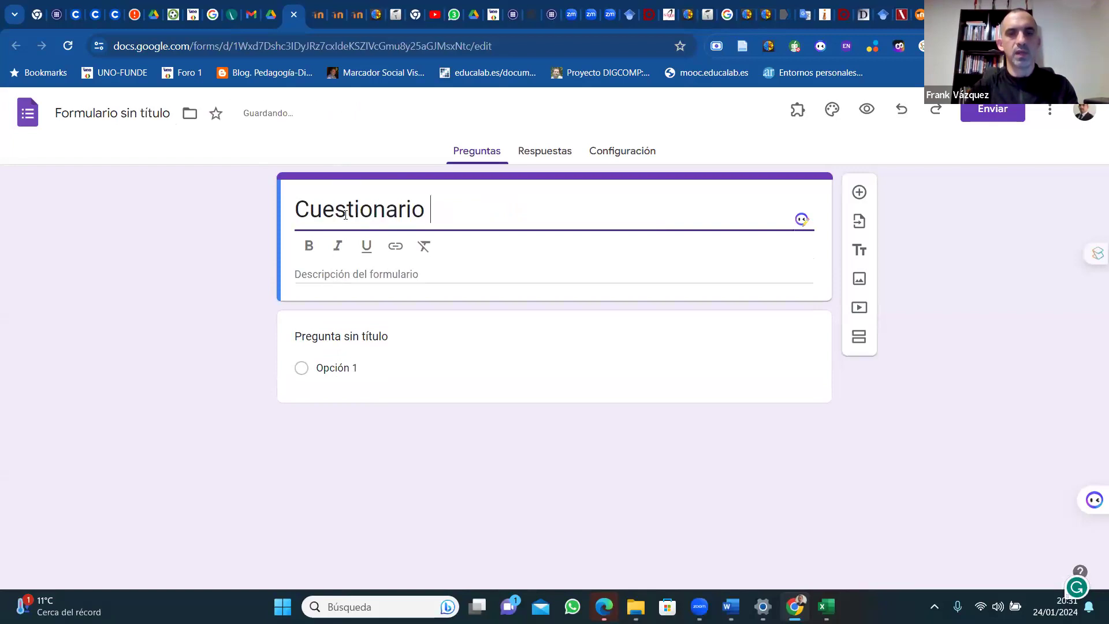
{"action": "type", "text": "inicoal"}
{"action": "key", "text": "BackSpace"}
{"action": "key", "text": "BackSpace"}
{"action": "key", "text": "BackSpace"}
{"action": "type", "text": "al del"}
{"action": "key", "text": "BackSpace"}
{"action": "key", "text": "BackSpace"}
{"action": "key", "text": "BackSpace"}
{"action": "key", "text": "BackSpace"}
{"action": "key", "text": "BackSpace"}
{"action": "key", "text": "BackSpace"}
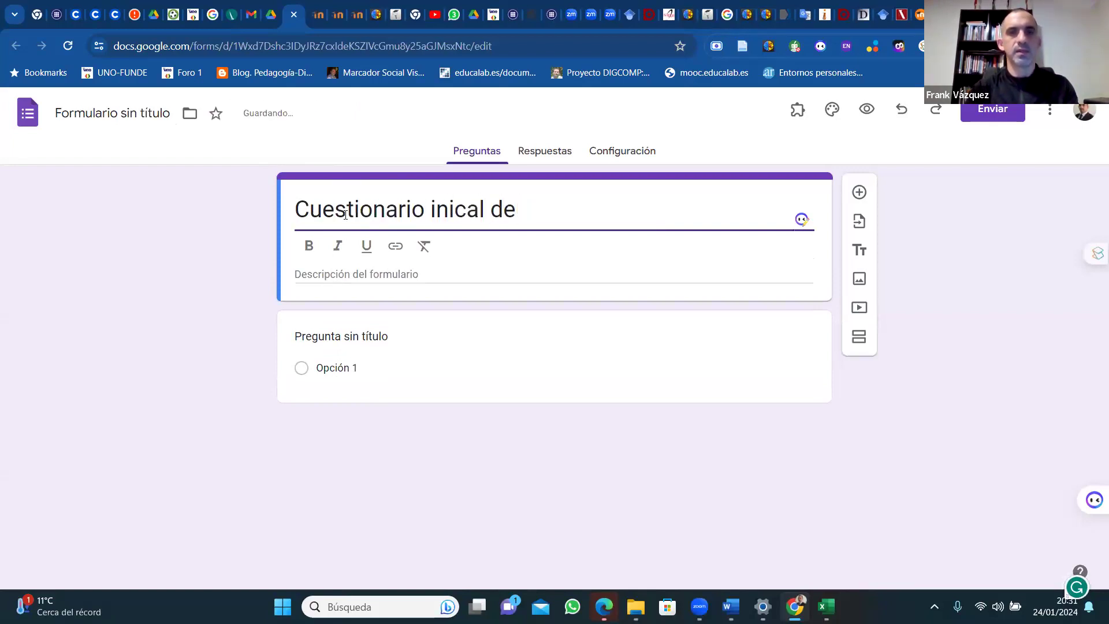
{"action": "key", "text": "BackSpace"}
{"action": "key", "text": "BackSpace"}
{"action": "type", "text": "cial del curso"}
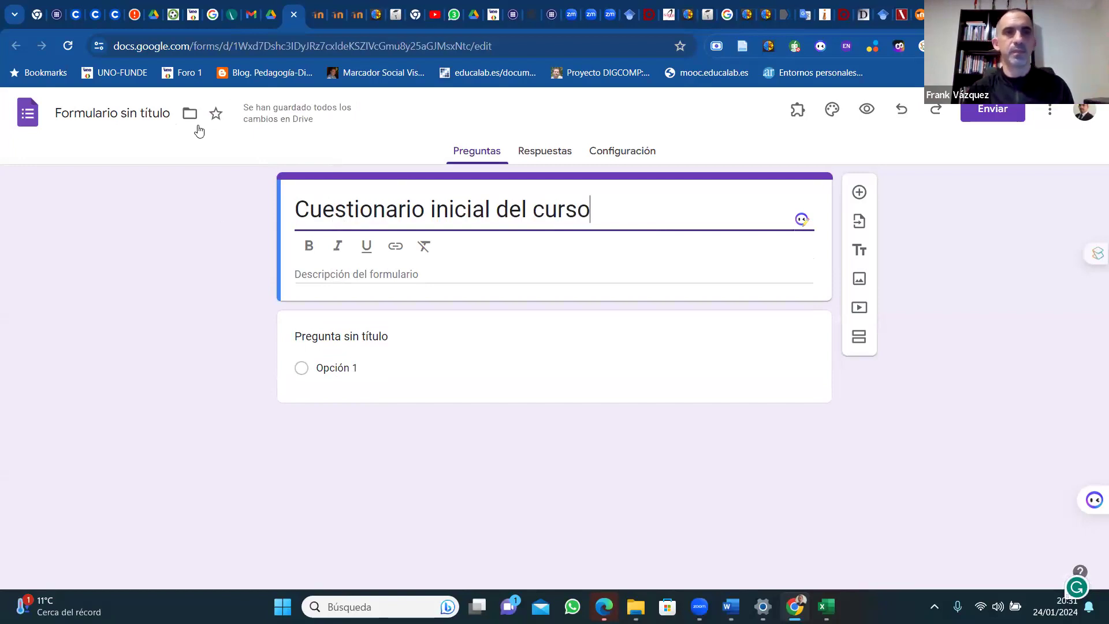
{"action": "left_click", "coordinate": [136, 113]}
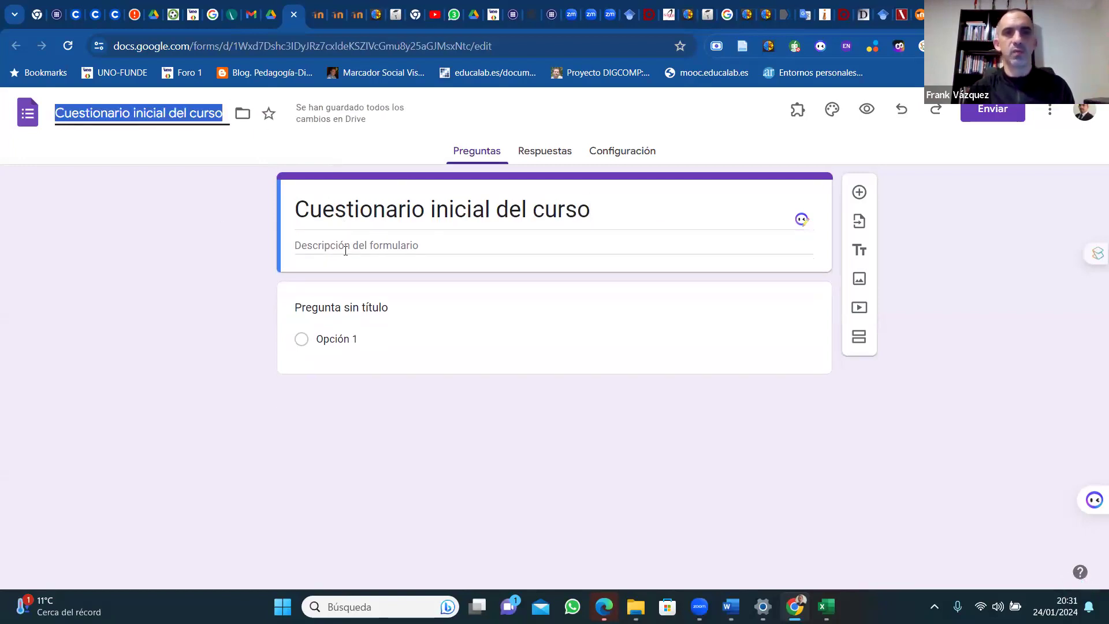
Begin the form description with "Estimado estudiante que forma parte del curso de "Herramientas digitales para la investigación",".
{"action": "left_click", "coordinate": [327, 245]}
{"action": "type", "text": "Es"}
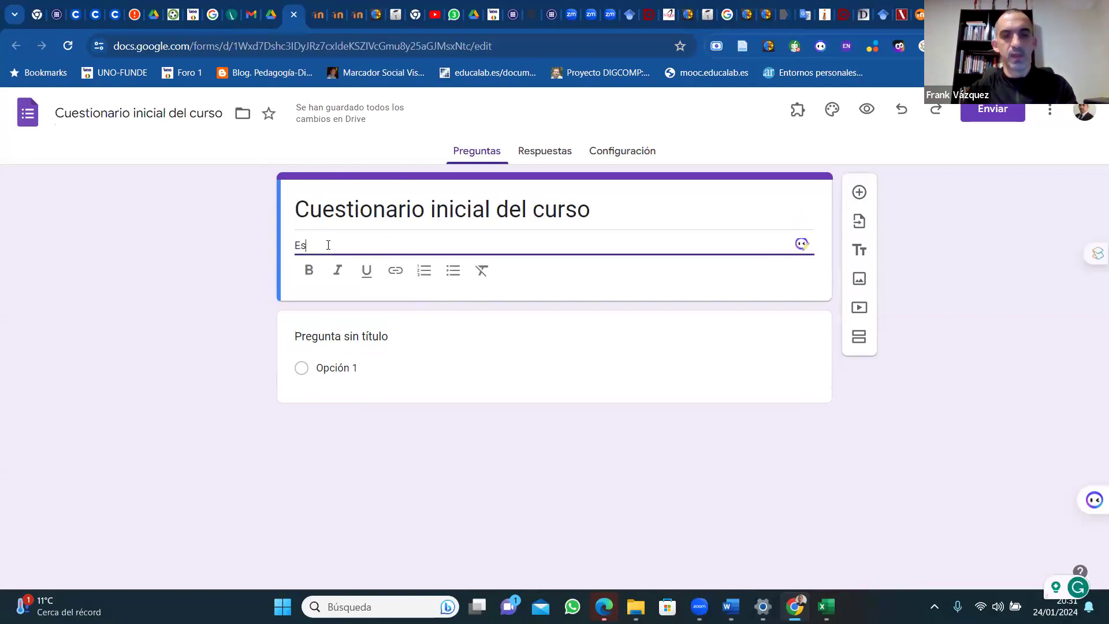
{"action": "type", "text": "timado "}
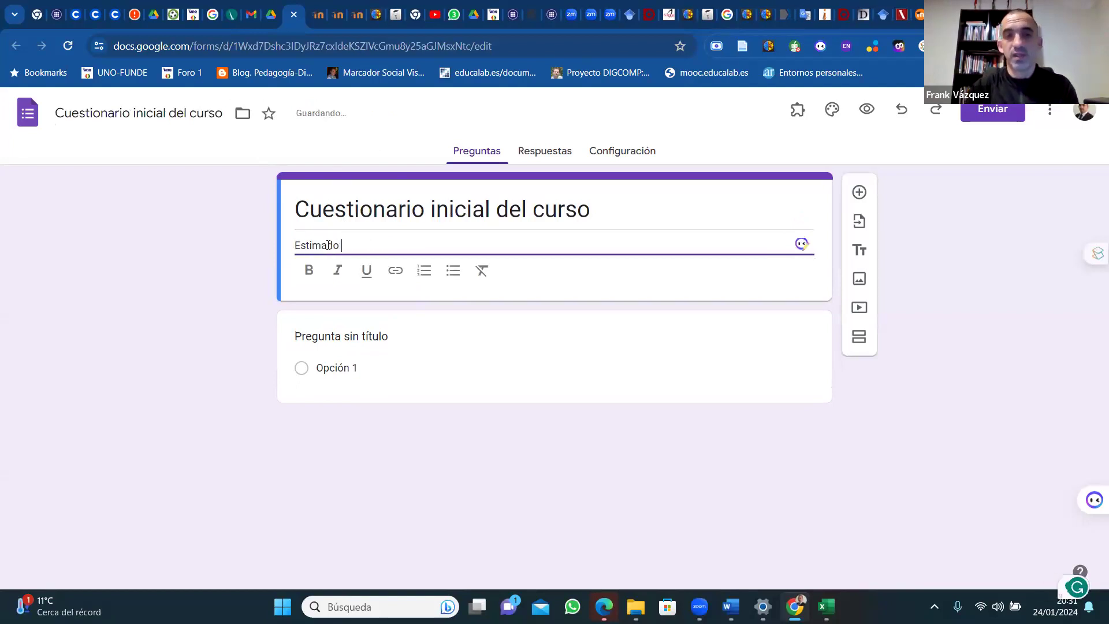
{"action": "type", "text": "estudi"}
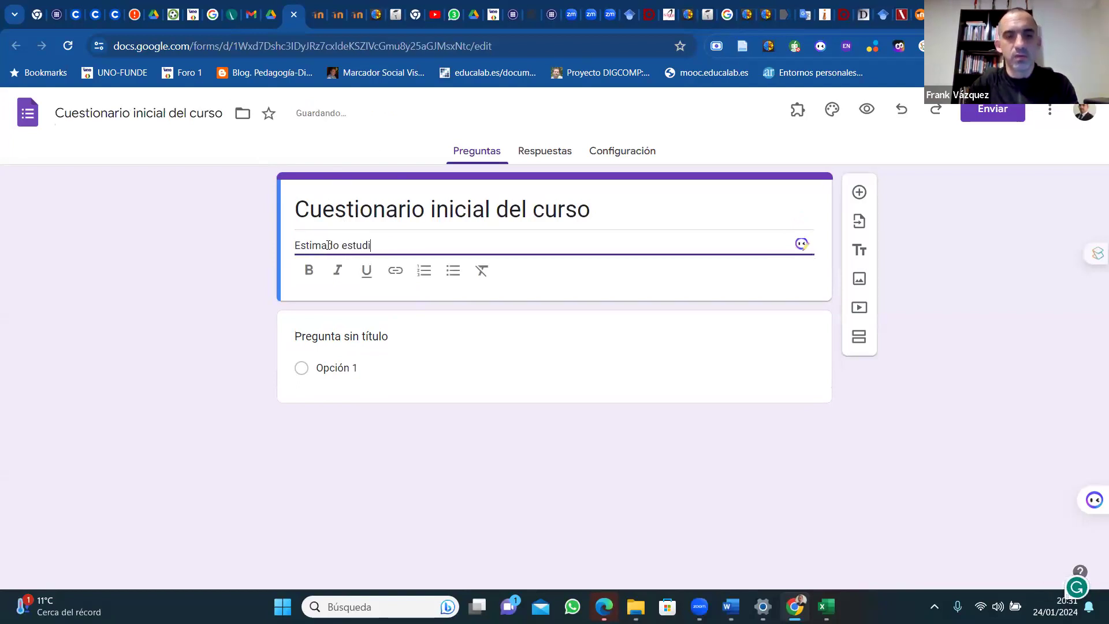
{"action": "type", "text": "ante que forma "}
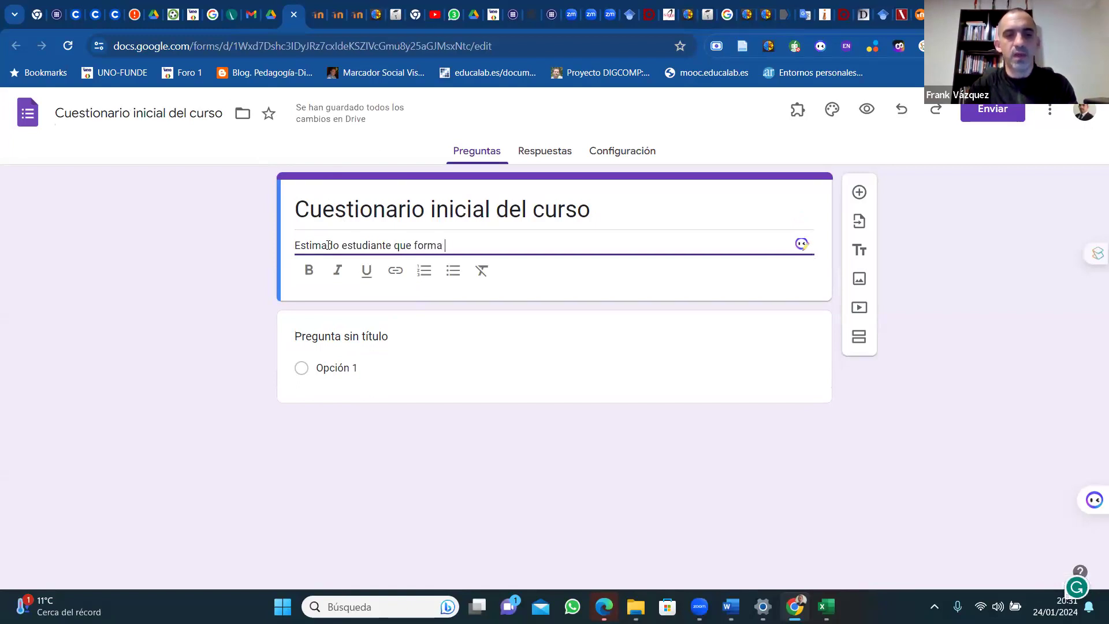
{"action": "type", "text": "parte del curso de"}
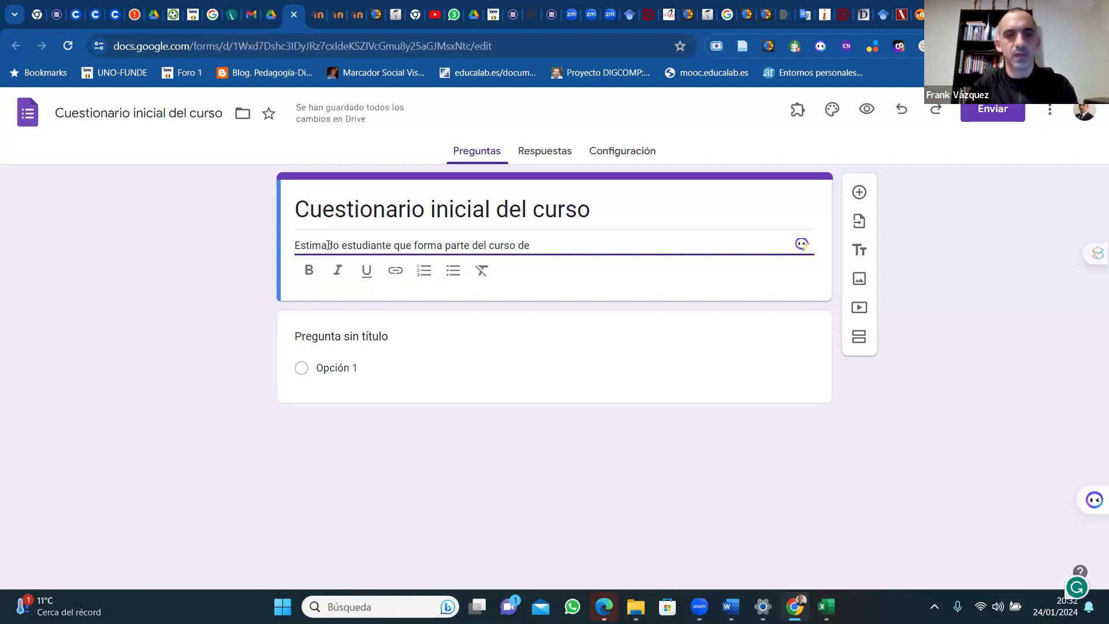
{"action": "type", "text": " \"Herra"}
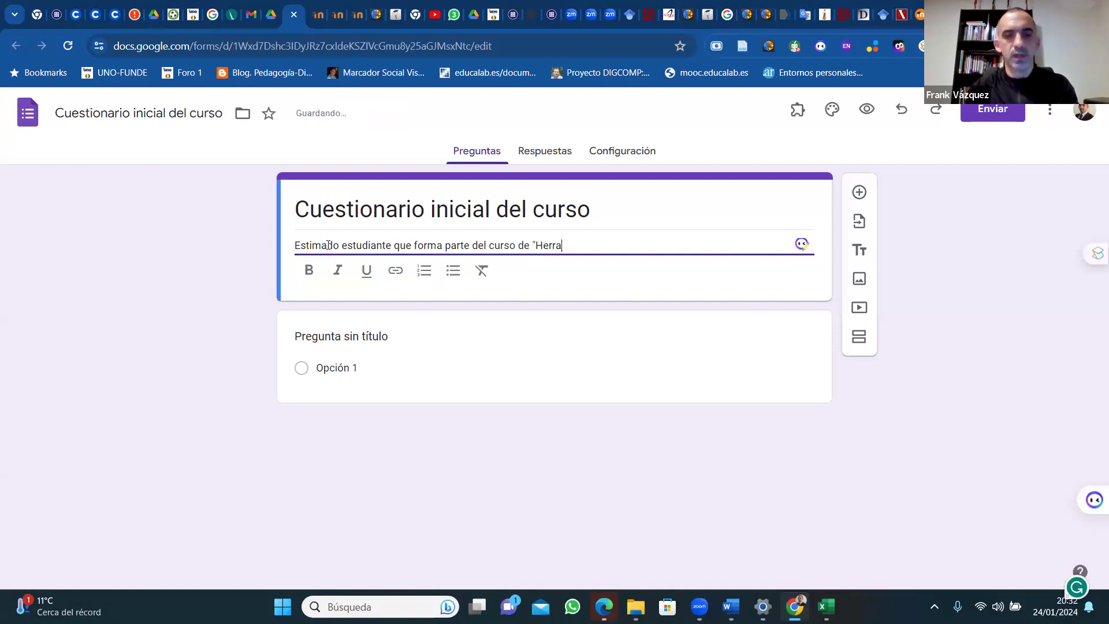
{"action": "type", "text": "mientas digitlaes pa"}
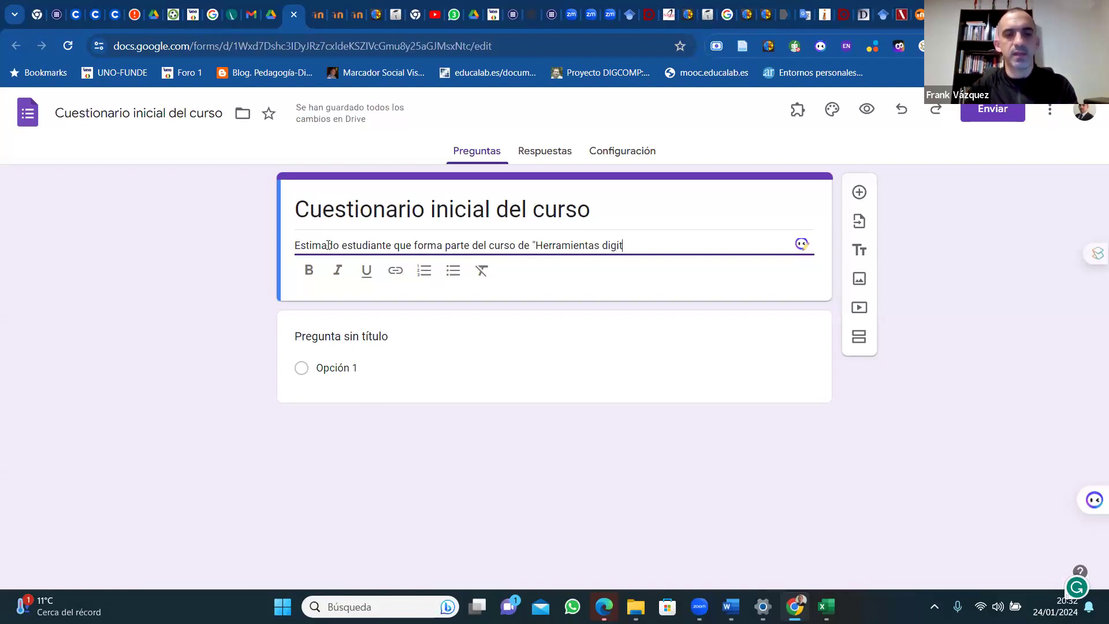
{"action": "key", "text": "BackSpace"}
{"action": "key", "text": "BackSpace"}
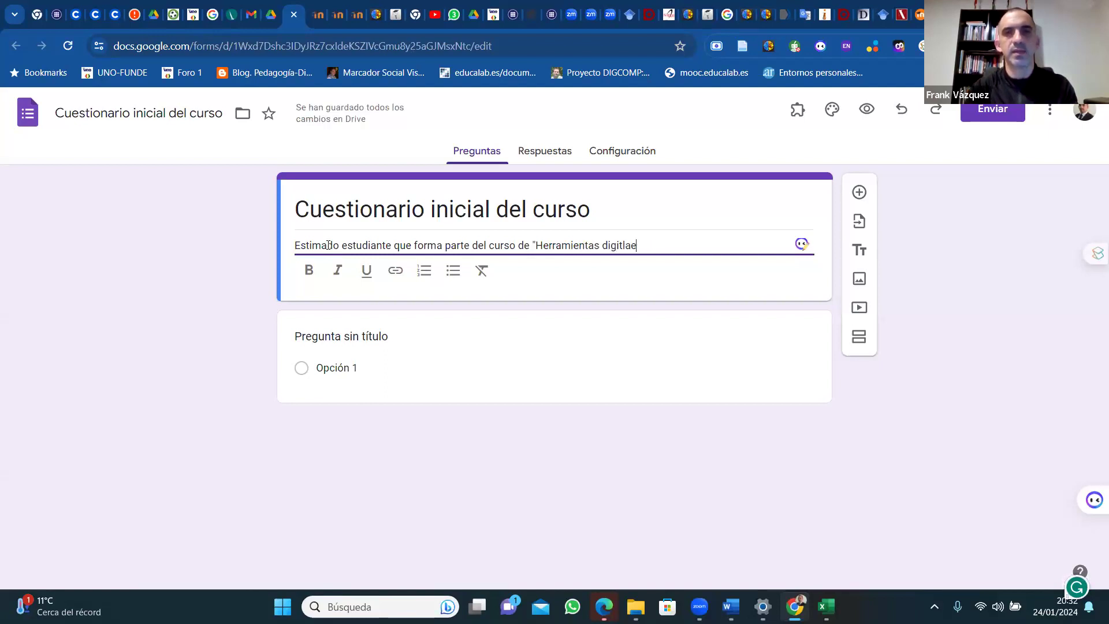
{"action": "type", "text": "ales par"}
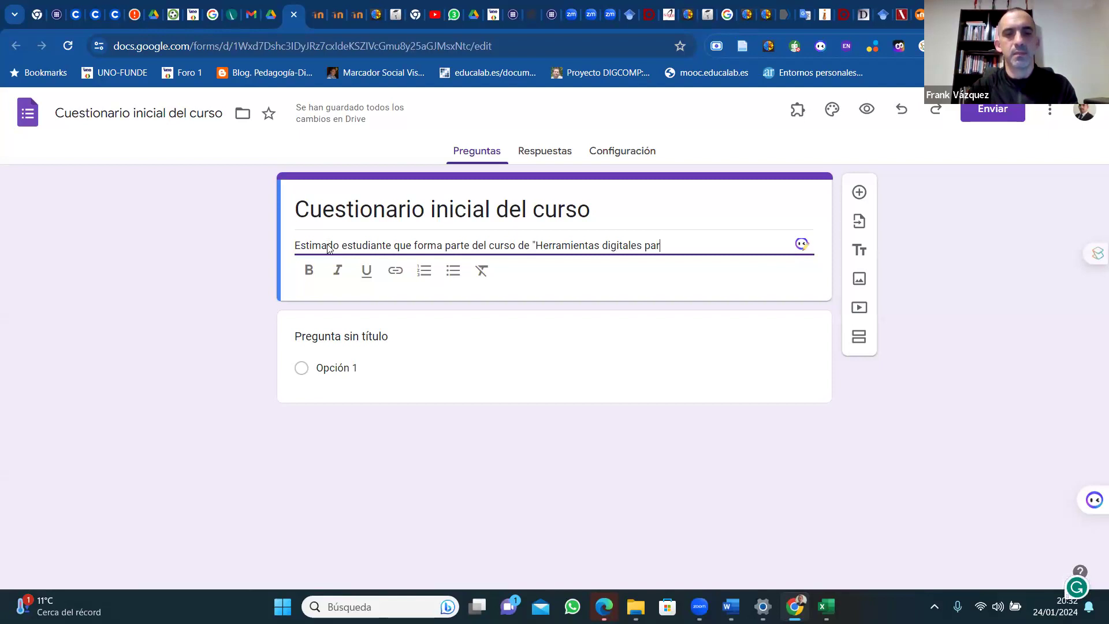
{"action": "type", "text": "a la investigación\","}
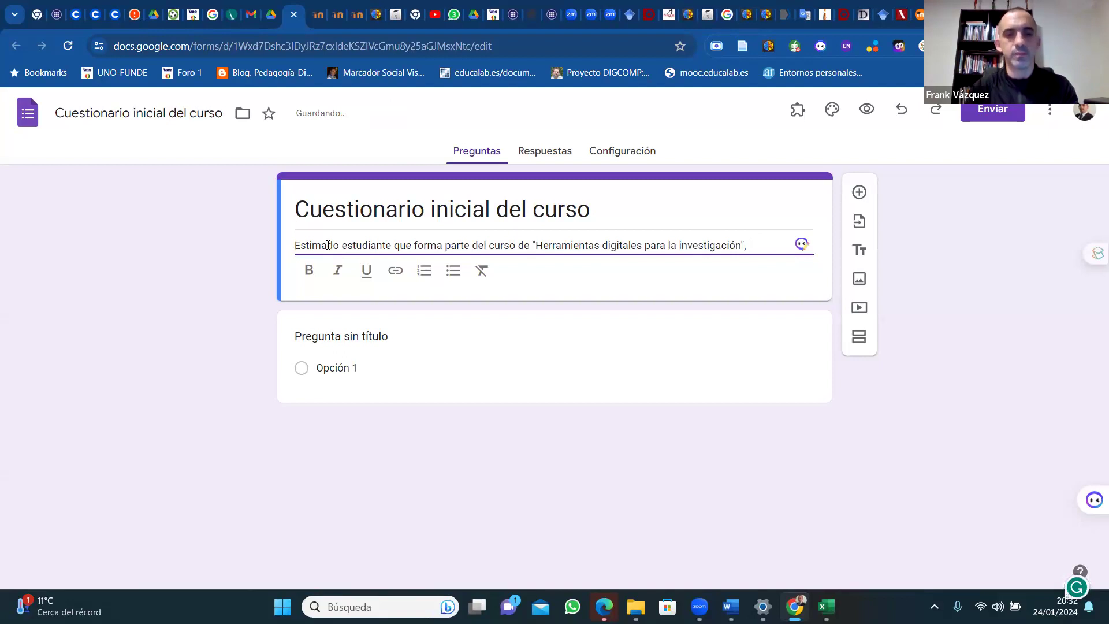
Continue the form description with "el propositp del instrumento es poder constatar la información que usted tiene".
{"action": "type", "text": "el prop"}
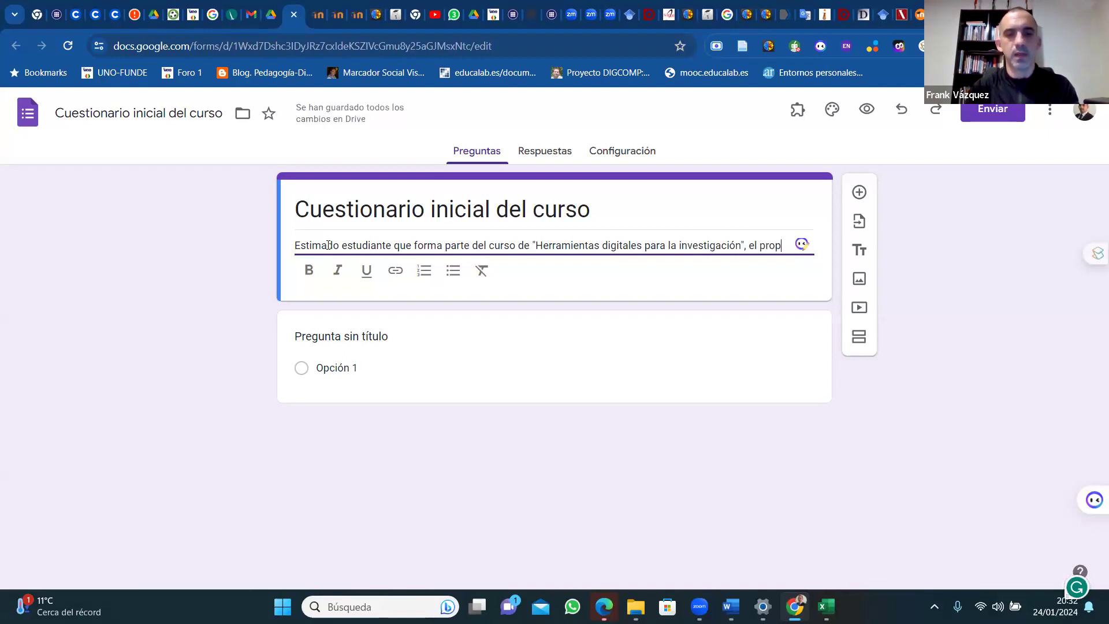
{"action": "type", "text": "ositp del"}
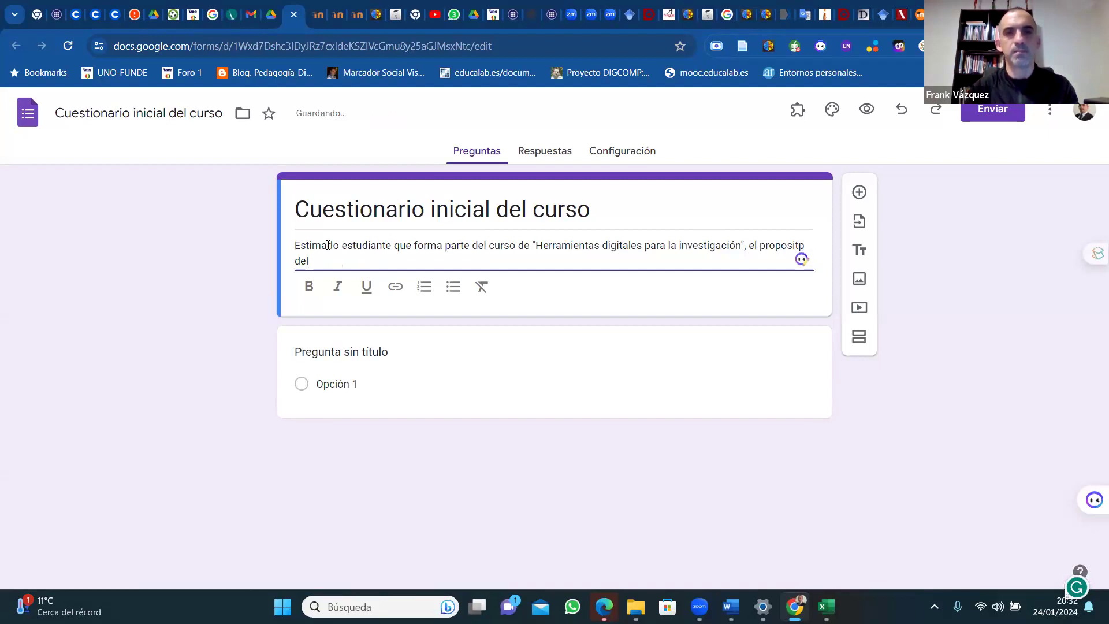
{"action": "type", "text": " a"}
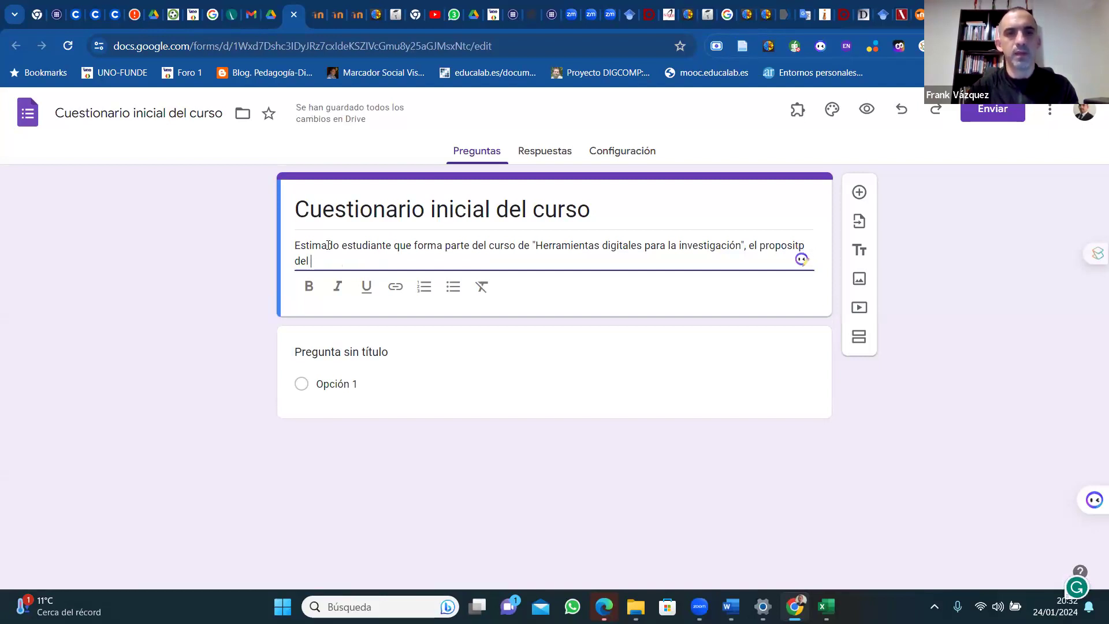
{"action": "type", "text": "es"}
{"action": "key", "text": "BackSpace"}
{"action": "key", "text": "BackSpace"}
{"action": "type", "text": "in"}
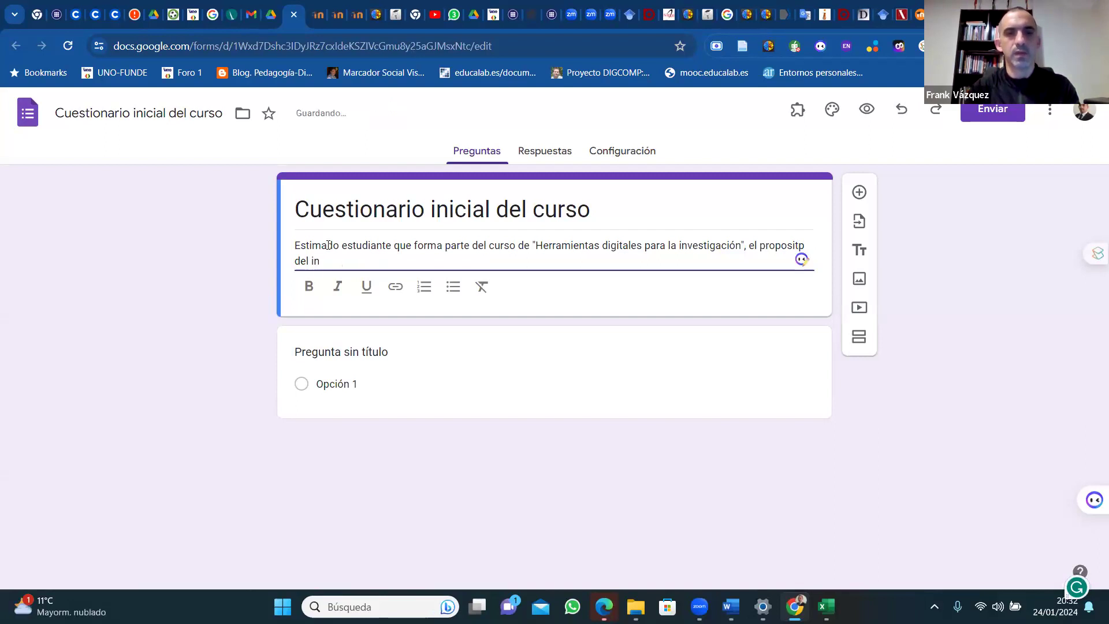
{"action": "type", "text": "strument"}
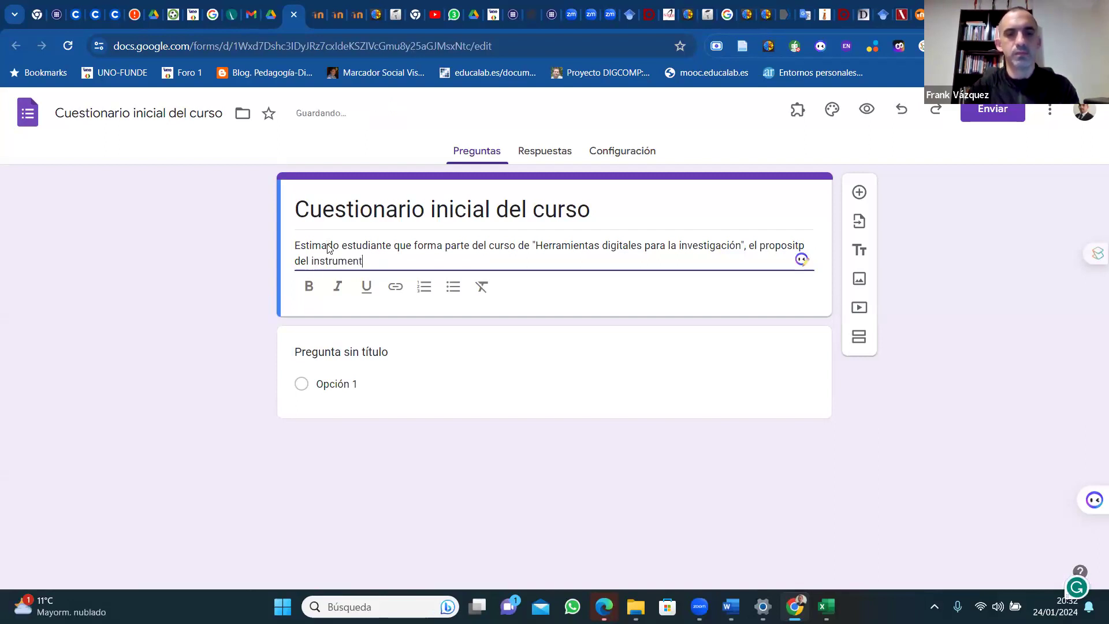
{"action": "type", "text": "o es poder con"}
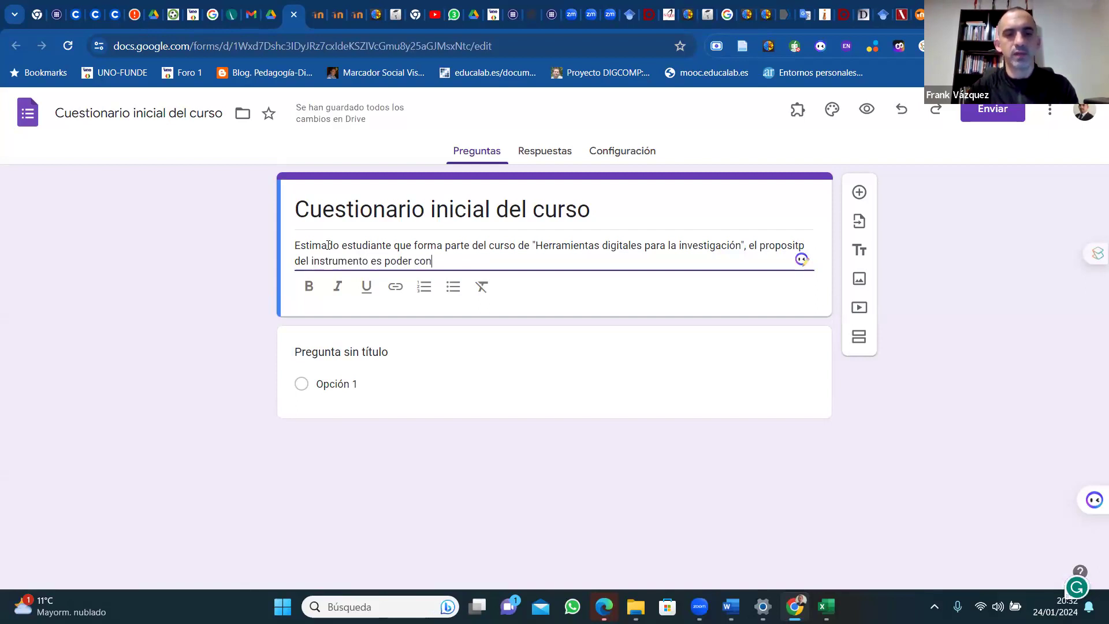
{"action": "type", "text": "statar l"}
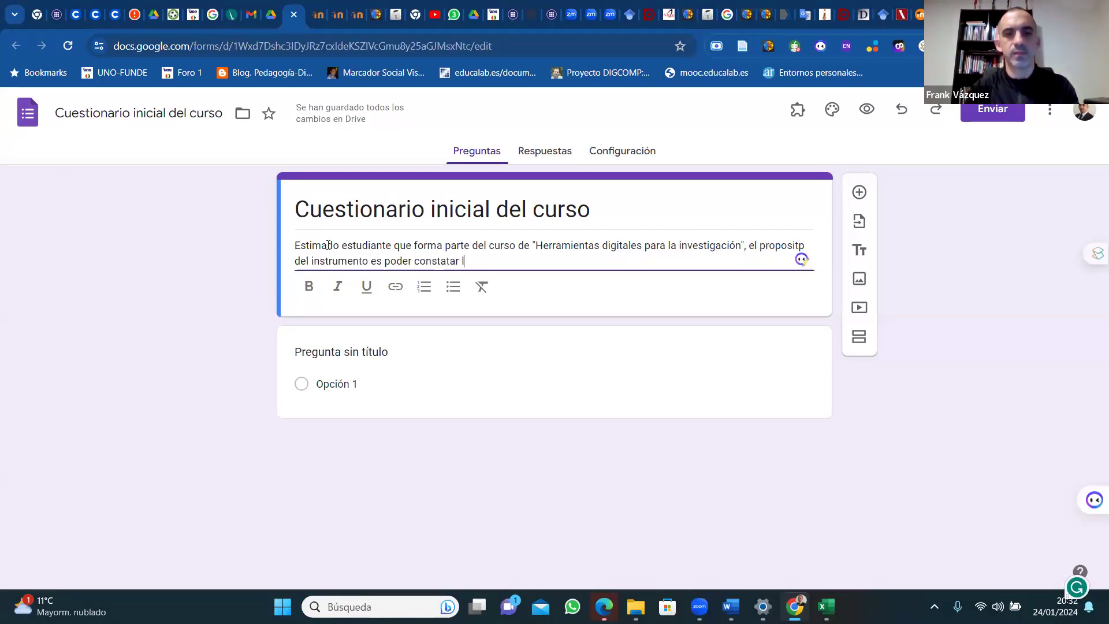
{"action": "type", "text": "a información "}
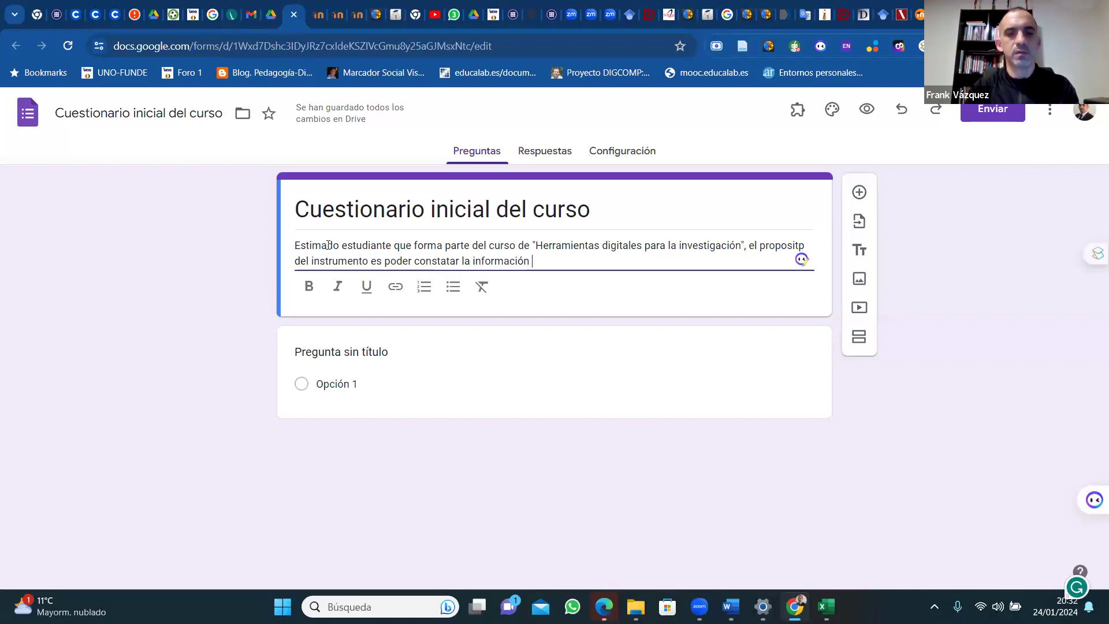
{"action": "type", "text": "que usted ti"}
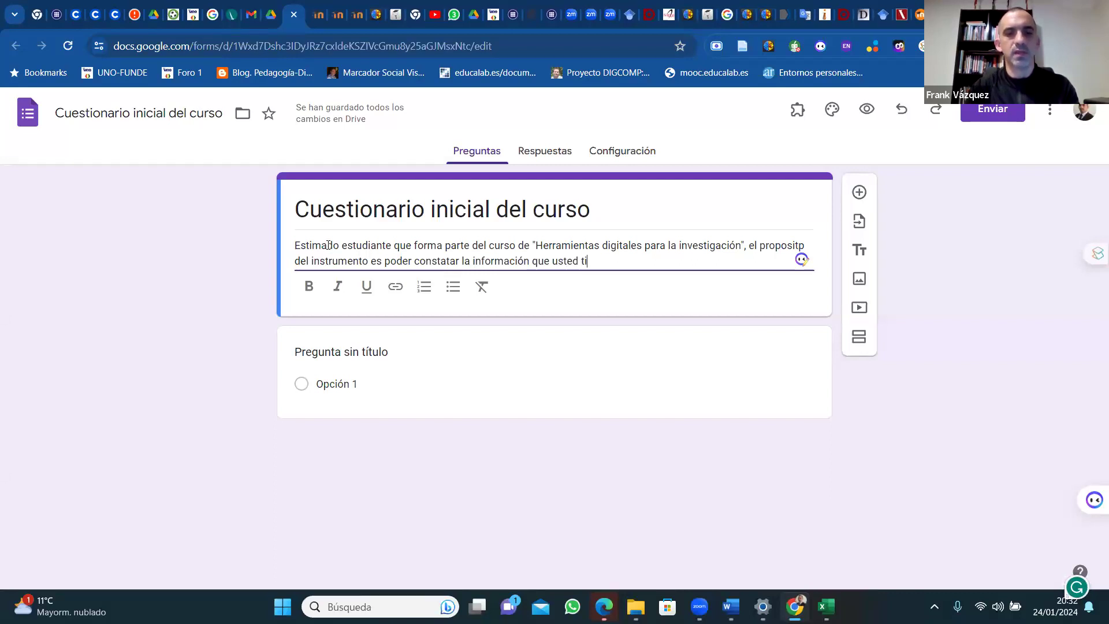
{"action": "type", "text": "ene para"}
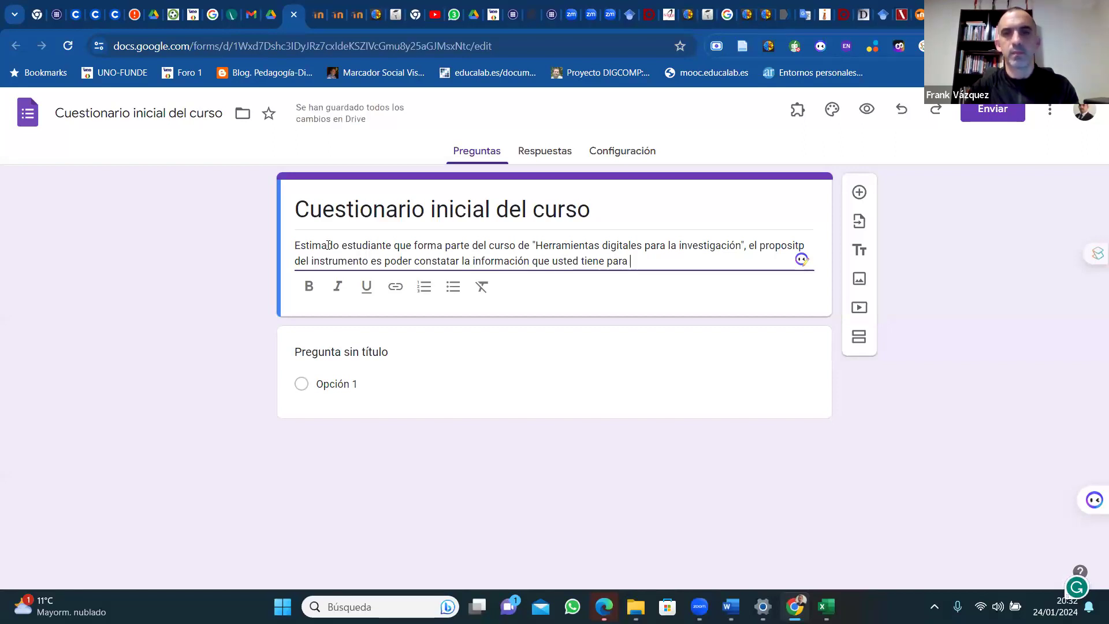
{"action": "key", "text": "BackSpace"}
{"action": "key", "text": "BackSpace"}
{"action": "key", "text": "BackSpace"}
{"action": "key", "text": "BackSpace"}
{"action": "key", "text": "BackSpace"}
Extend the description's second clause with "sobre el trabajo con herramientas digitales", correcting the misspelled words.
{"action": "type", "text": "sobre el trabajo con herrmaienta"}
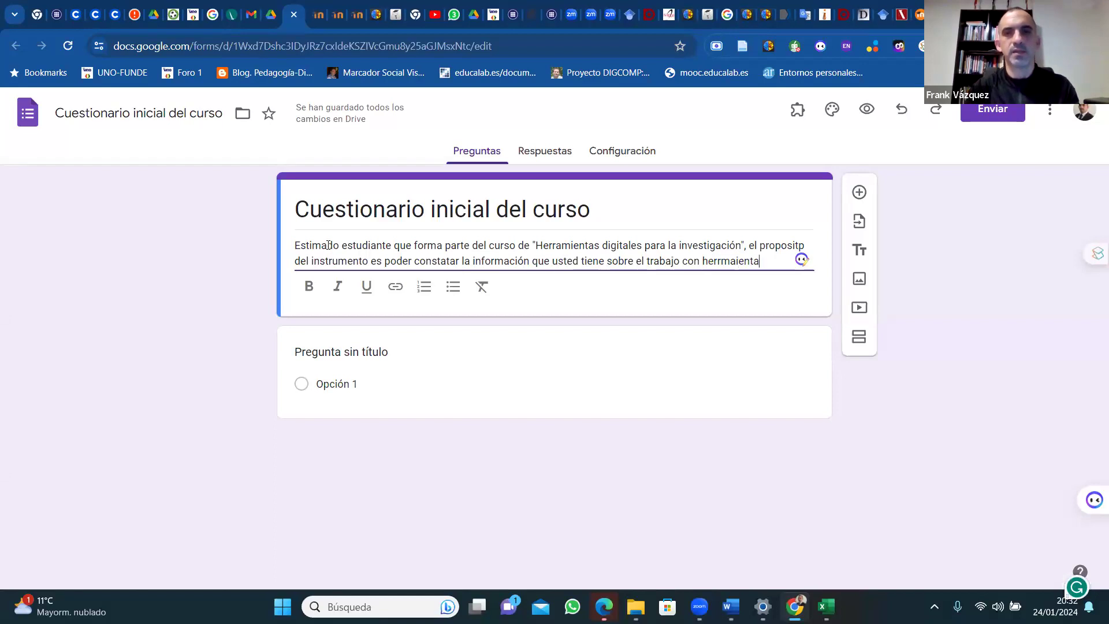
{"action": "key", "text": "BackSpace"}
{"action": "key", "text": "BackSpace"}
{"action": "key", "text": "BackSpace"}
{"action": "key", "text": "BackSpace"}
{"action": "key", "text": "BackSpace"}
{"action": "key", "text": "BackSpace"}
{"action": "key", "text": "BackSpace"}
{"action": "type", "text": "amie"}
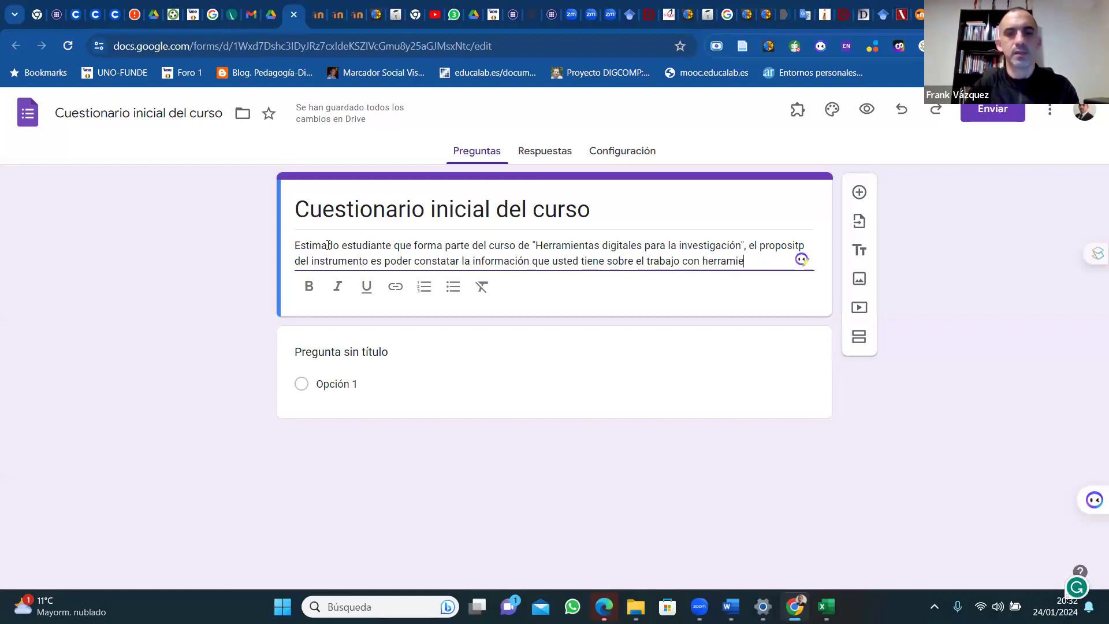
{"action": "type", "text": "ntas digitla"}
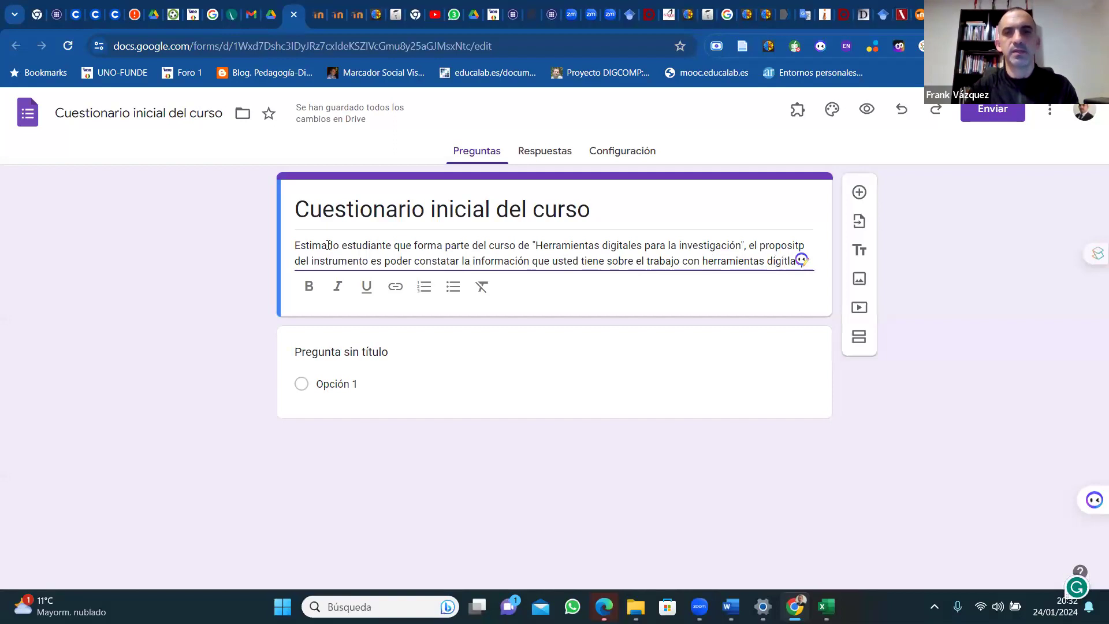
{"action": "key", "text": "BackSpace"}
{"action": "key", "text": "BackSpace"}
{"action": "key", "text": "BackSpace"}
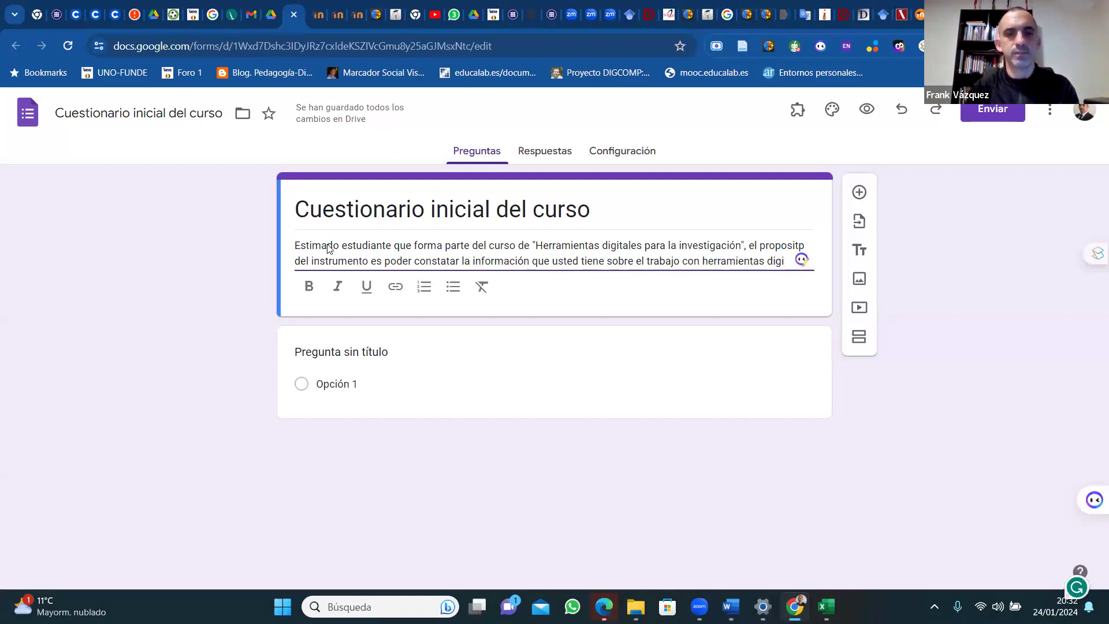
{"action": "type", "text": "tal"}
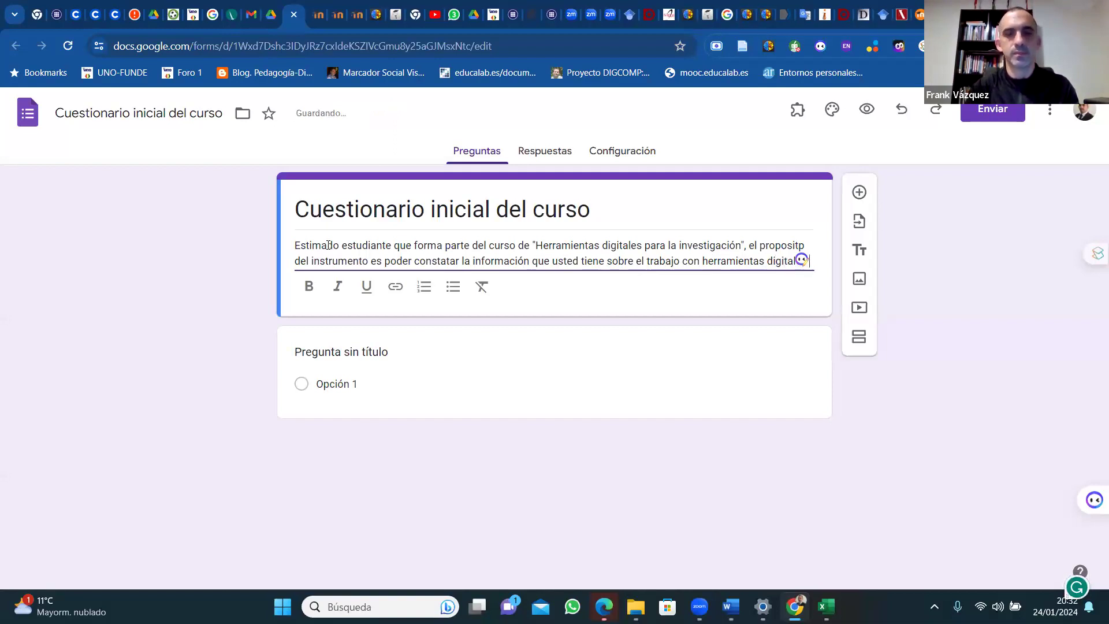
{"action": "type", "text": "es e"}
{"action": "key", "text": "BackSpace"}
{"action": "key", "text": "BackSpace"}
{"action": "key", "text": "BackSpace"}
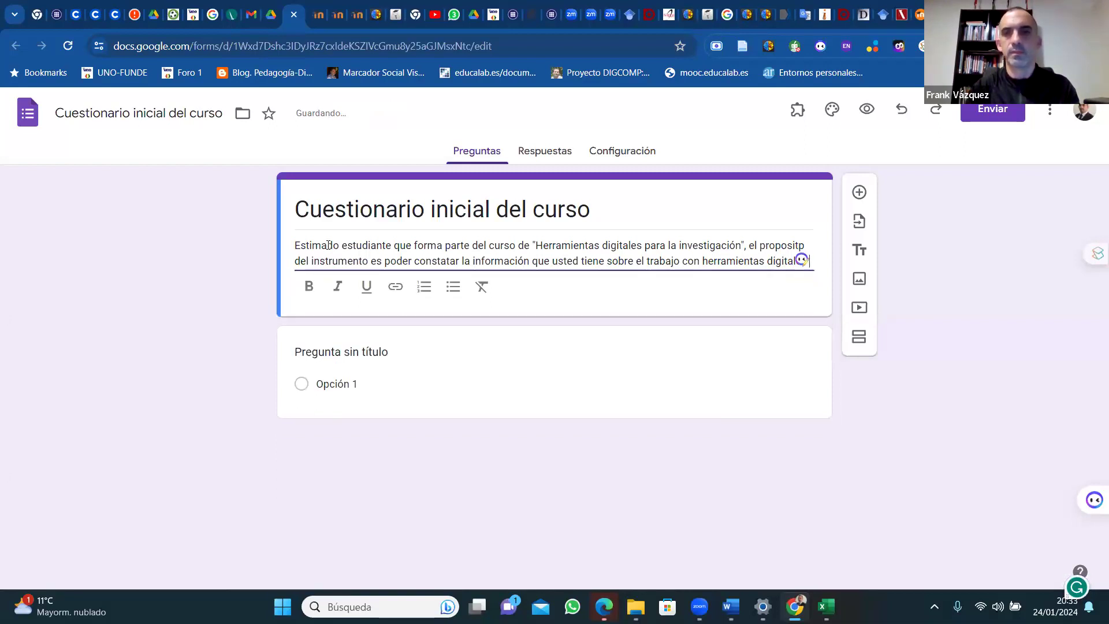
Finish the description's first sentence with "para desarrollar procesos de investigación.".
{"action": "type", "text": "par"}
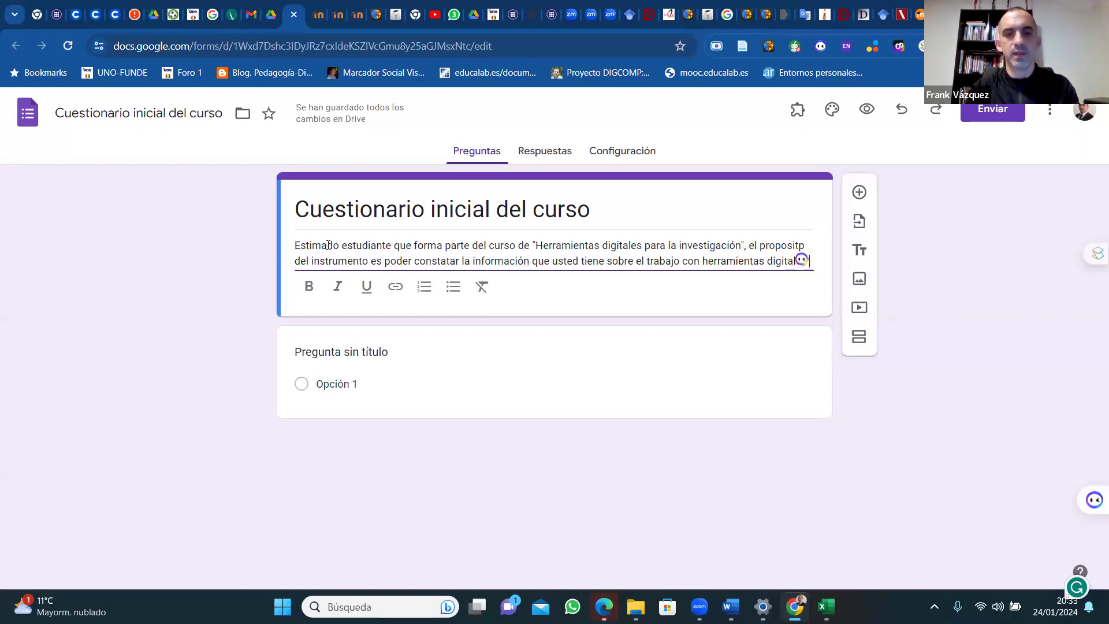
{"action": "type", "text": "a desar"}
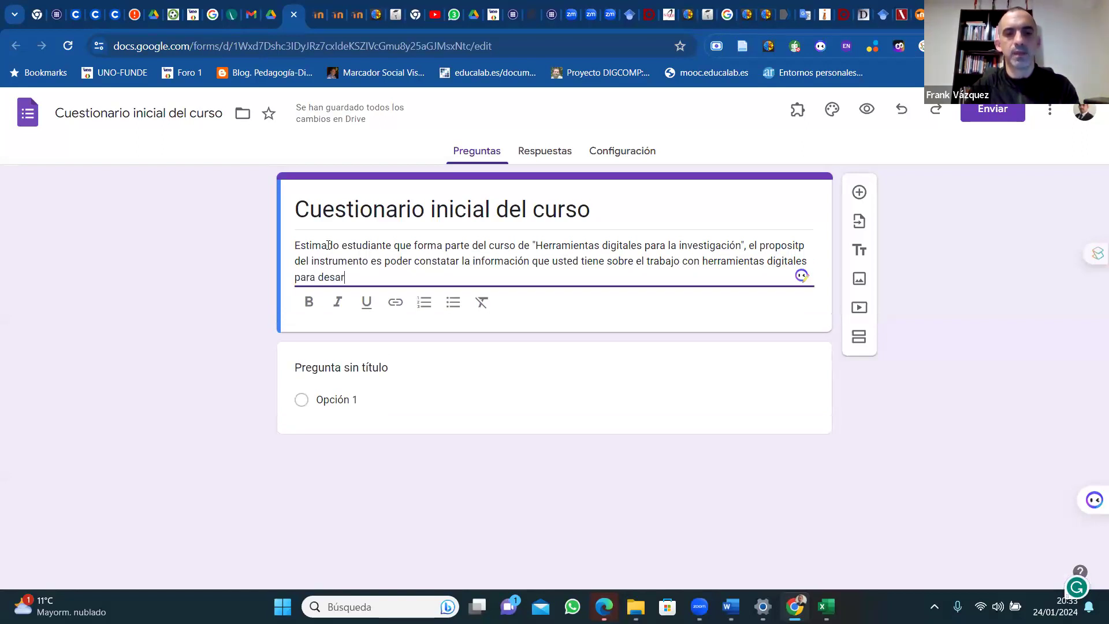
{"action": "type", "text": "rollar procesos "}
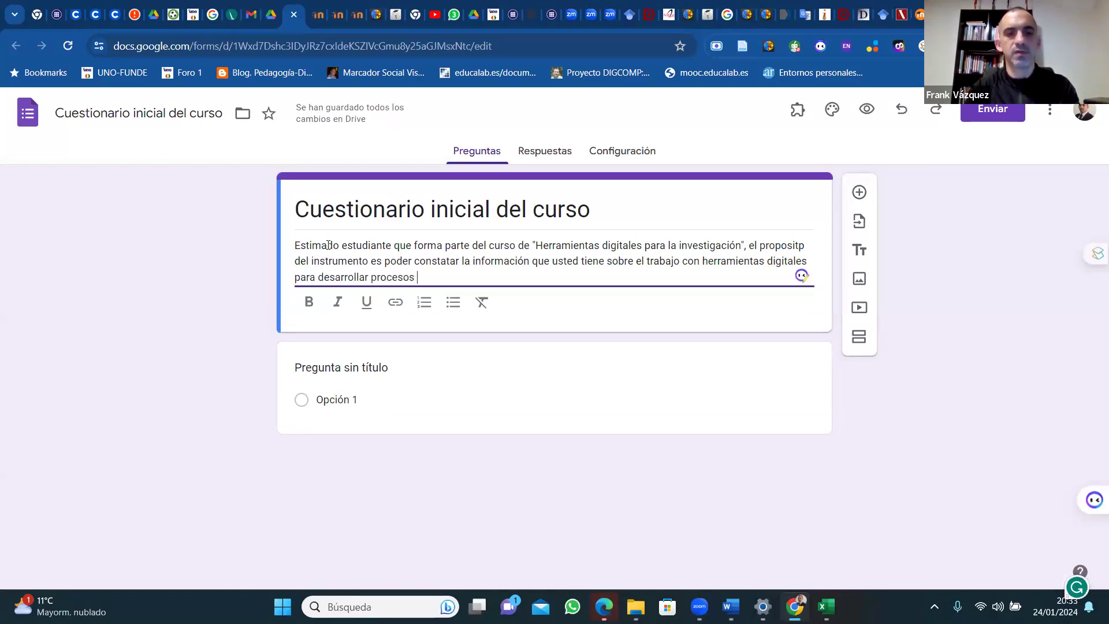
{"action": "type", "text": "de investigación."}
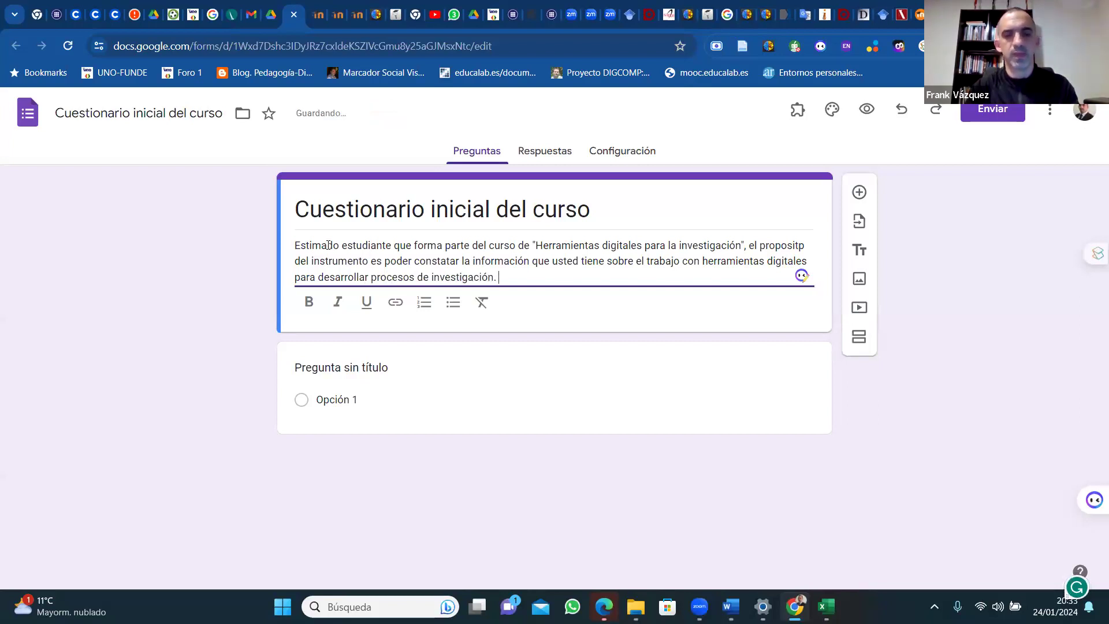
Start a second sentence in the description with "Solicitamos que sus respuestas sean lo más real posible para permitir".
{"action": "type", "text": " Solici"}
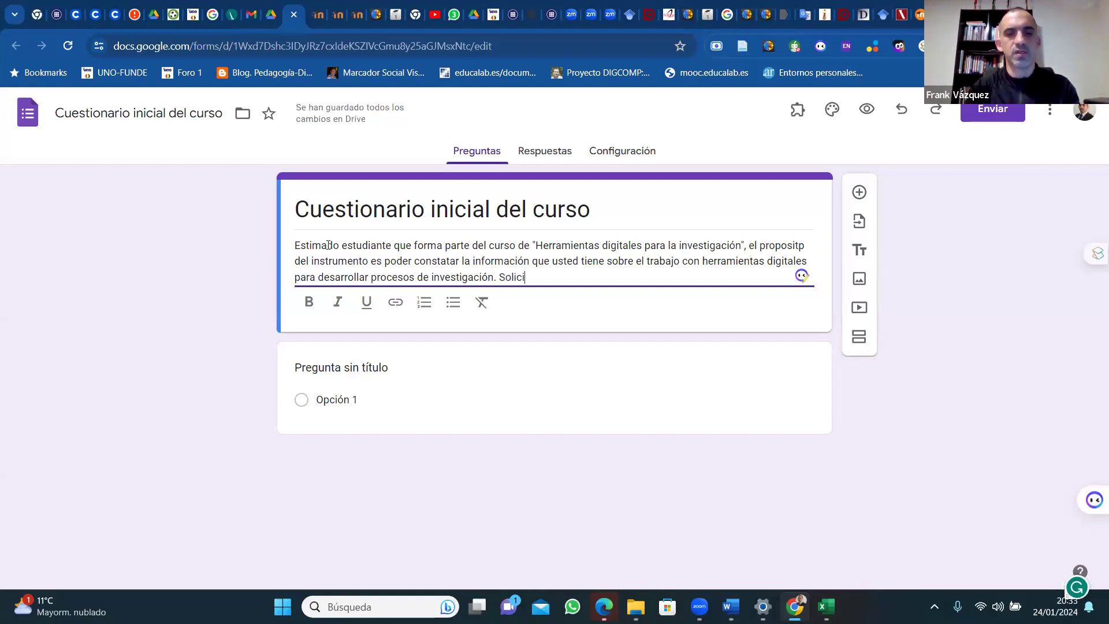
{"action": "type", "text": "tamos que sus respuestas s"}
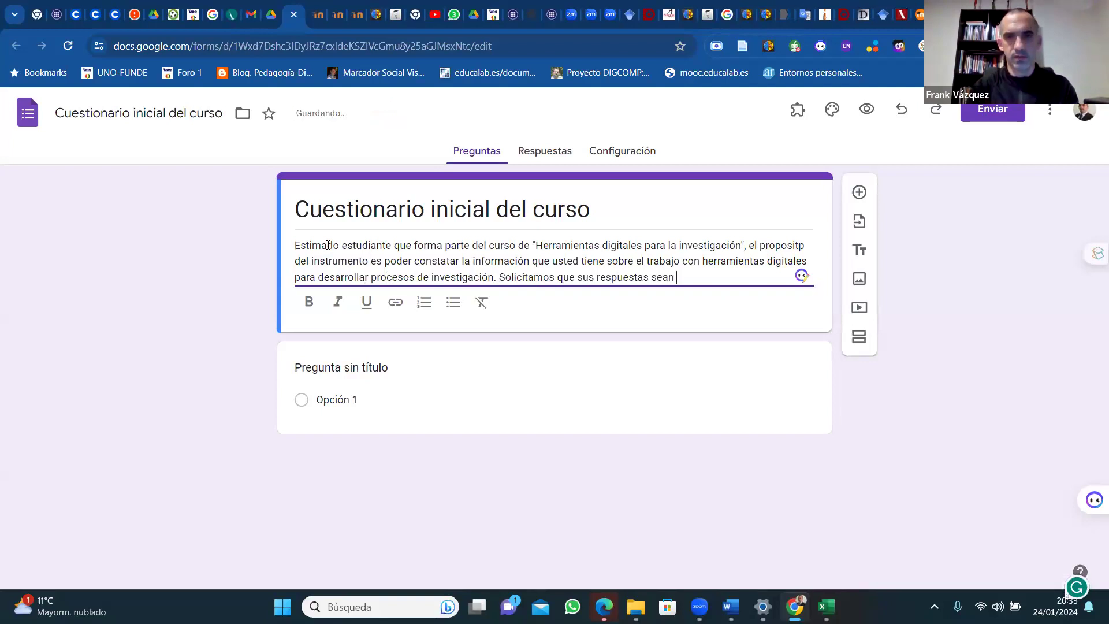
{"action": "type", "text": "ean lo más r"}
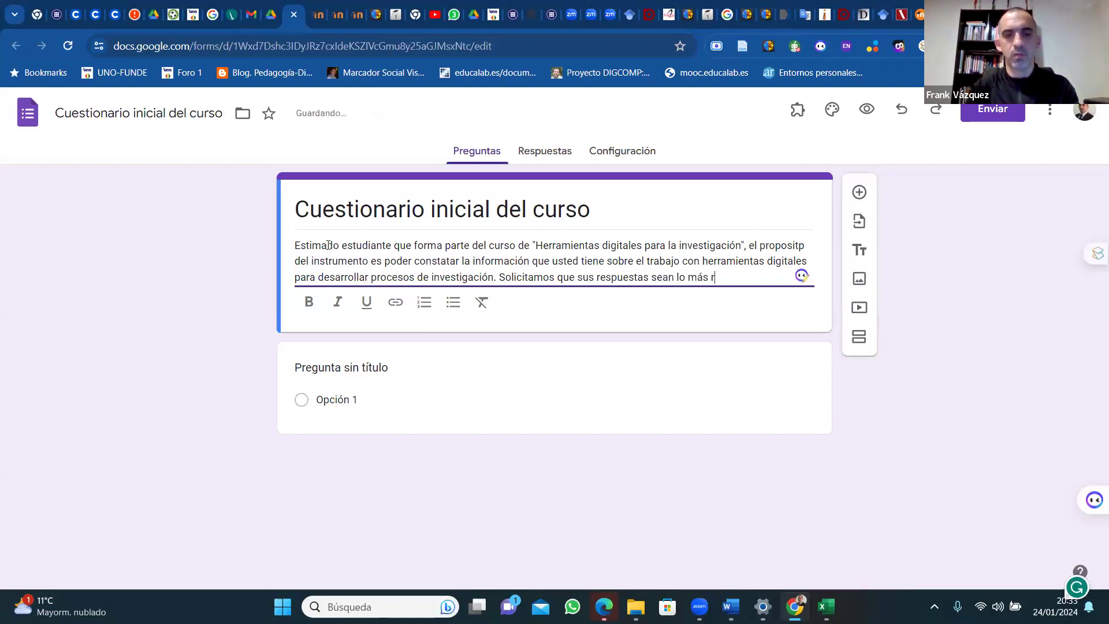
{"action": "type", "text": "eal posibl"}
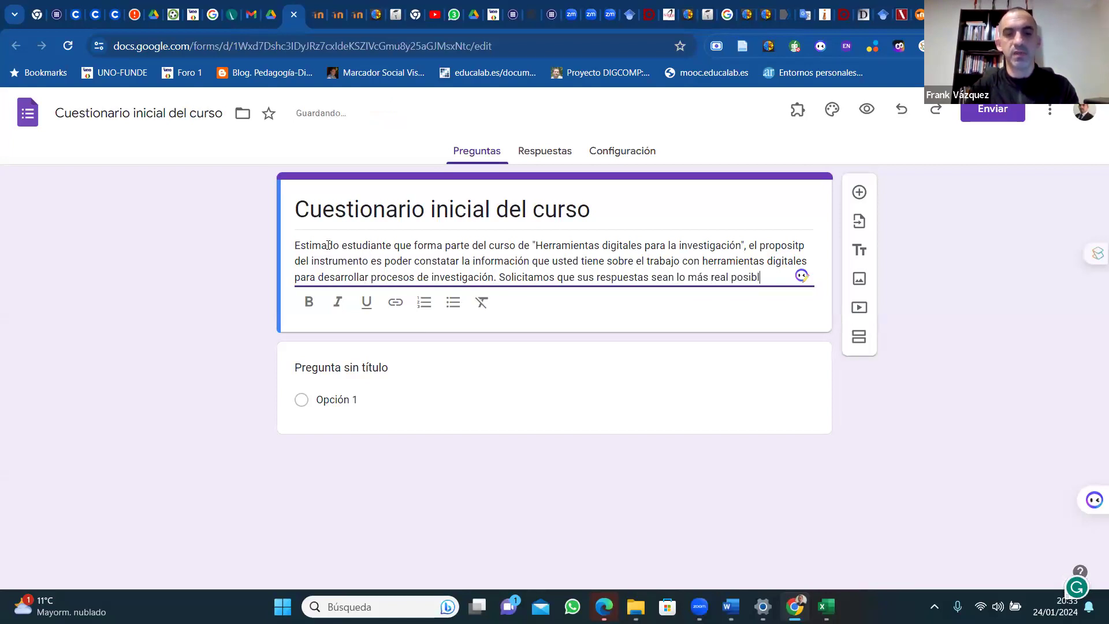
{"action": "type", "text": "e para permitir"}
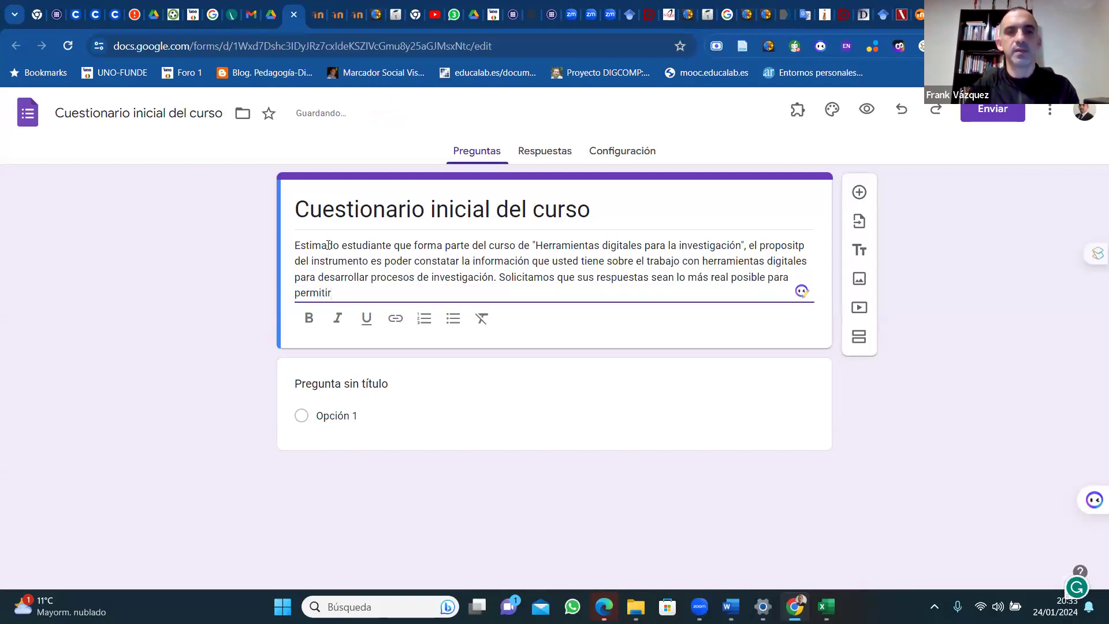
Complete the description's second sentence with "organizar las diferetes sesiones en correspondecia con sus halidades.".
{"action": "type", "text": " organiza"}
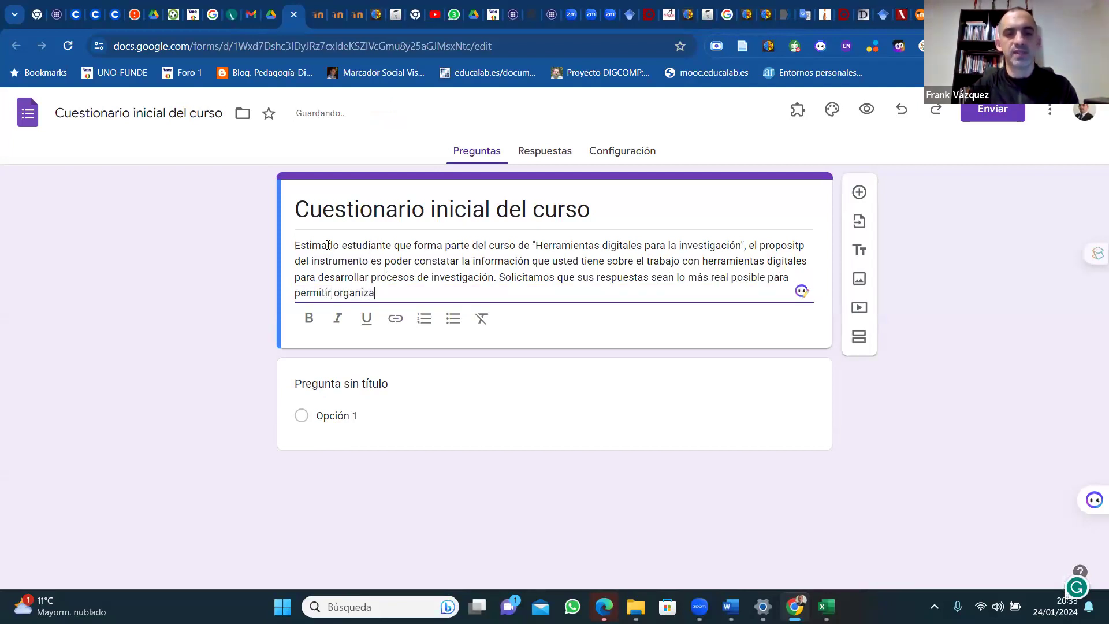
{"action": "type", "text": "r rel"}
{"action": "key", "text": "BackSpace"}
{"action": "key", "text": "BackSpace"}
{"action": "type", "text": "las diferetes "}
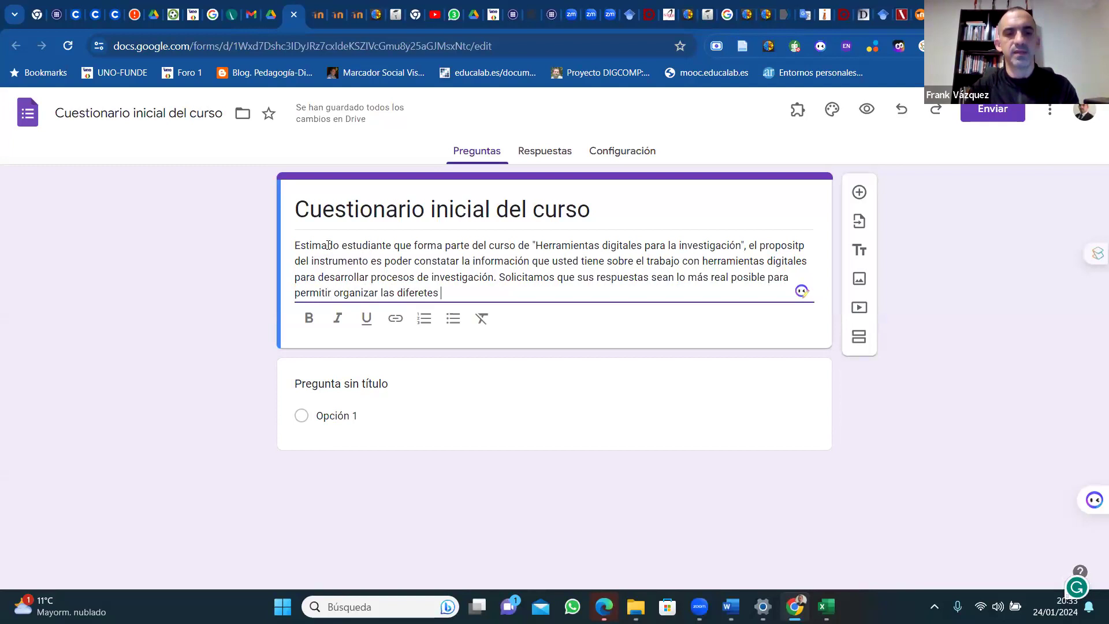
{"action": "type", "text": "sesiones en correspon"}
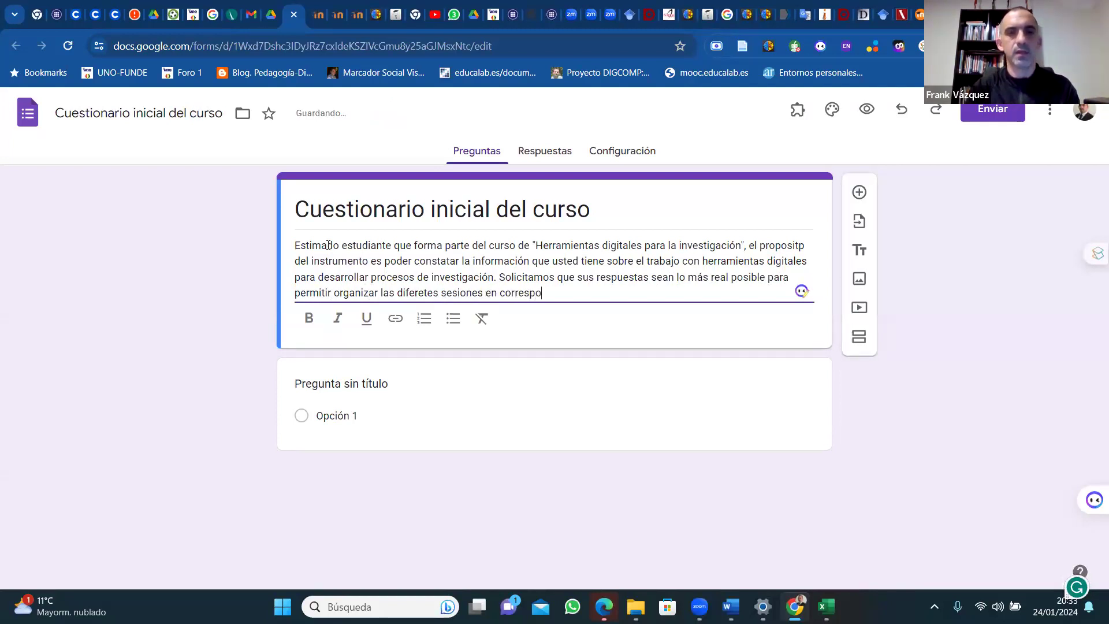
{"action": "key", "text": "BackSpace"}
{"action": "key", "text": "BackSpace"}
{"action": "key", "text": "BackSpace"}
{"action": "key", "text": "BackSpace"}
{"action": "type", "text": "spondecia con sus hali"}
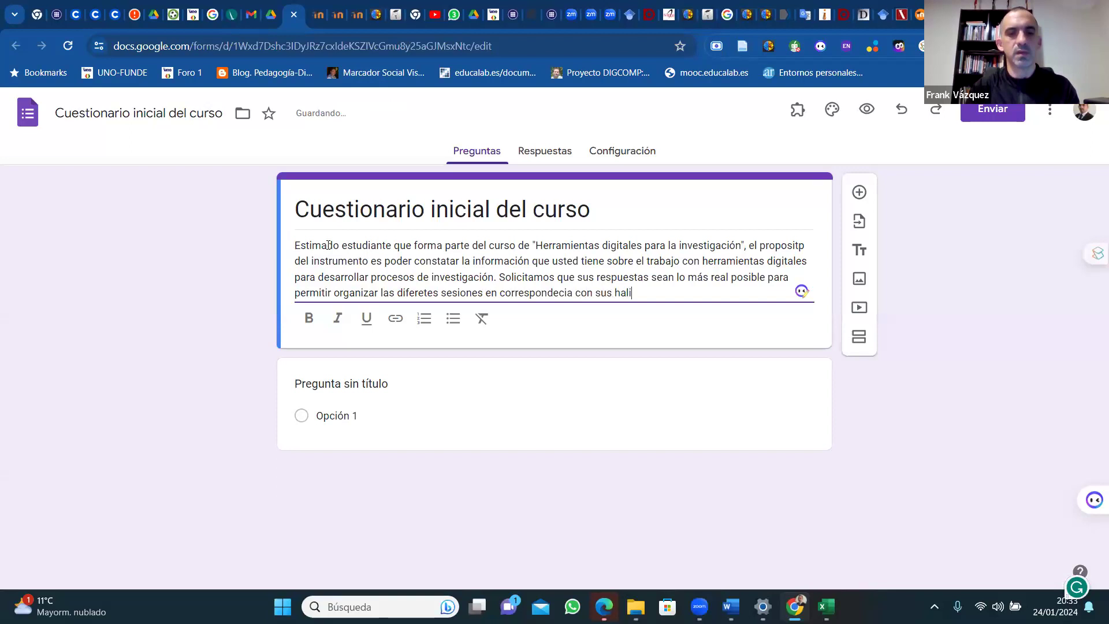
{"action": "type", "text": "dades. M"}
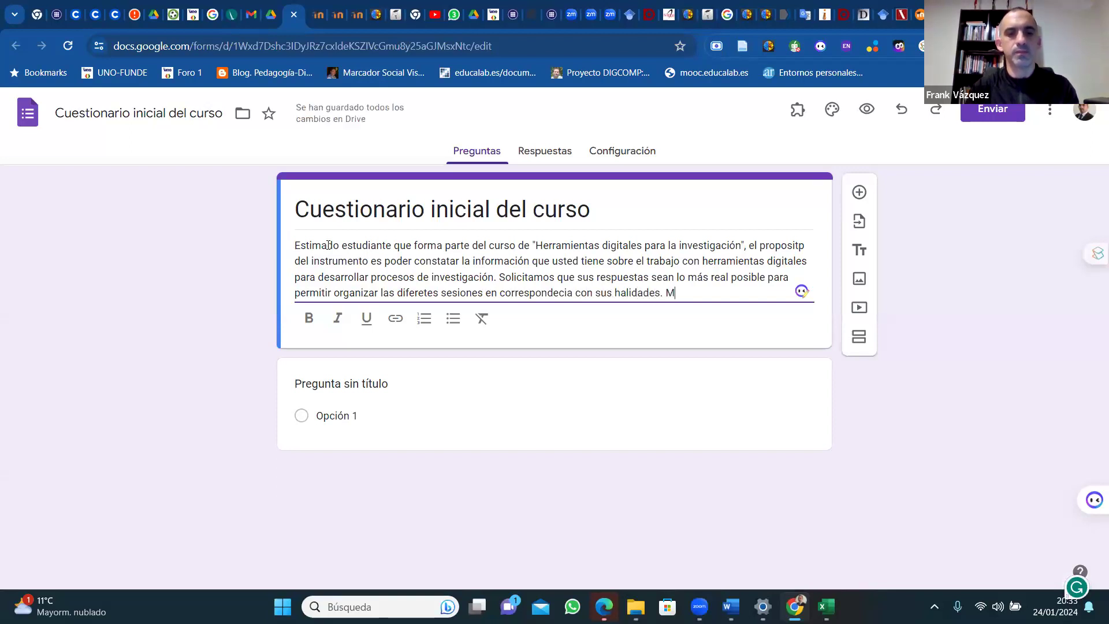
{"action": "type", "text": "uchas "}
{"action": "type", "text": "gr"}
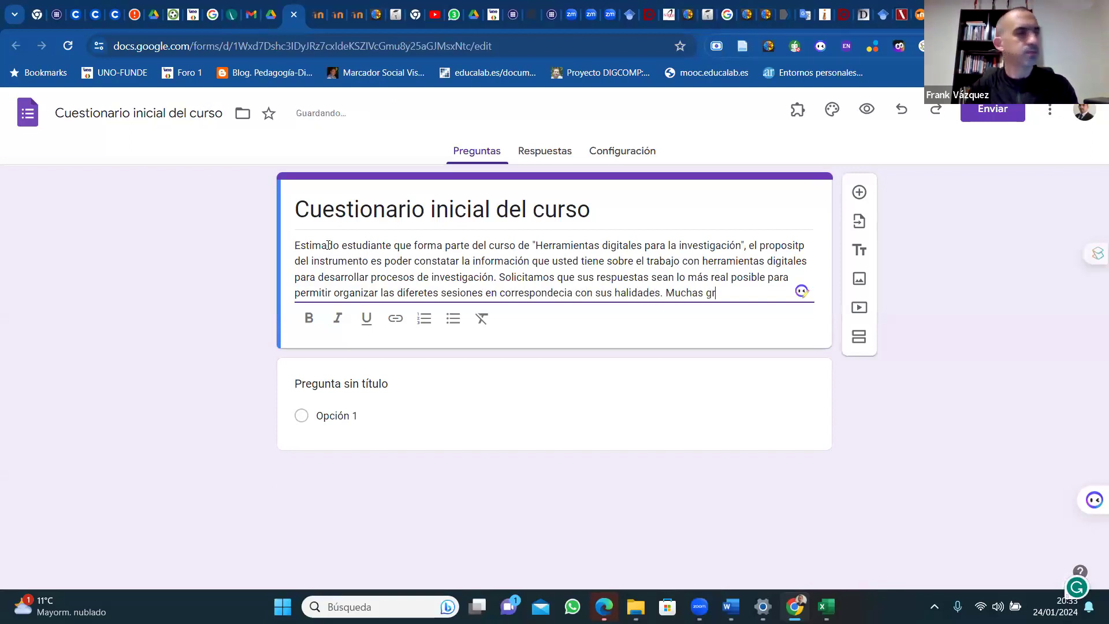
{"action": "type", "text": "acias po"}
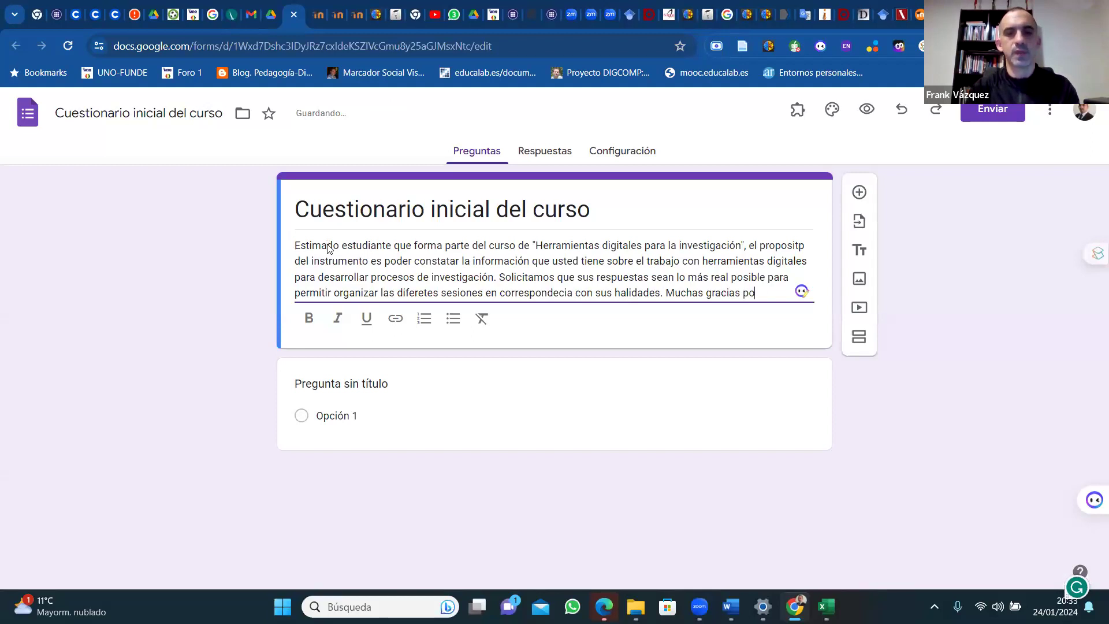
{"action": "type", "text": "r su part"}
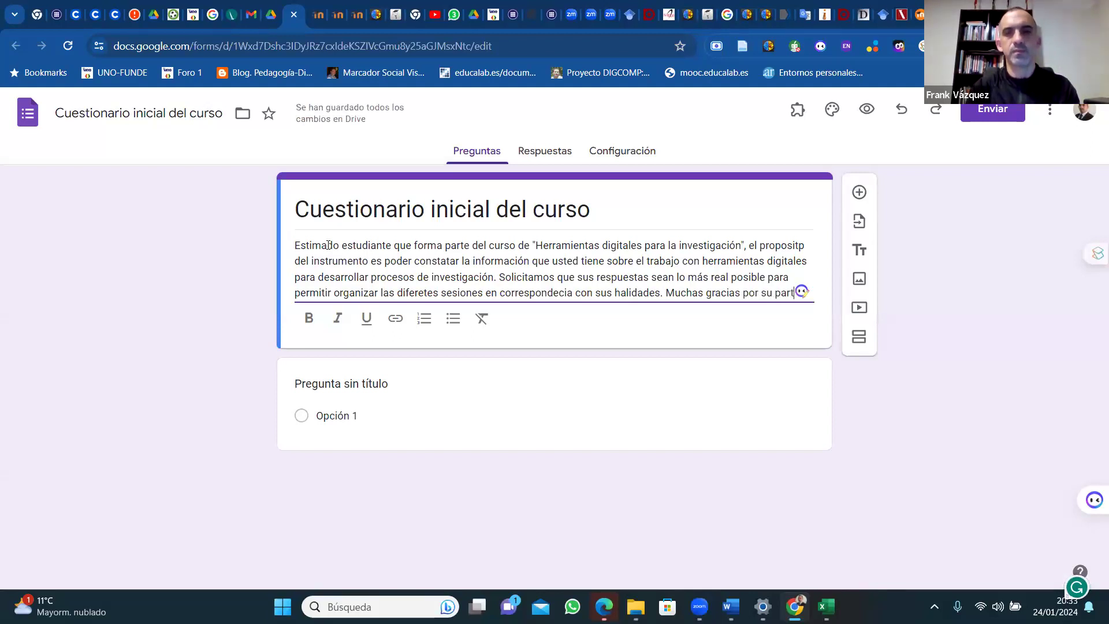
{"action": "key", "text": "BackSpace"}
{"action": "key", "text": "BackSpace"}
{"action": "key", "text": "BackSpace"}
{"action": "key", "text": "BackSpace"}
{"action": "key", "text": "BackSpace"}
{"action": "key", "text": "BackSpace"}
{"action": "key", "text": "BackSpace"}
{"action": "key", "text": "BackSpace"}
{"action": "key", "text": "BackSpace"}
{"action": "key", "text": "BackSpace"}
{"action": "key", "text": "BackSpace"}
{"action": "key", "text": "BackSpace"}
{"action": "key", "text": "BackSpace"}
{"action": "key", "text": "BackSpace"}
{"action": "key", "text": "BackSpace"}
{"action": "key", "text": "BackSpace"}
{"action": "key", "text": "BackSpace"}
{"action": "key", "text": "BackSpace"}
{"action": "key", "text": "BackSpace"}
{"action": "key", "text": "BackSpace"}
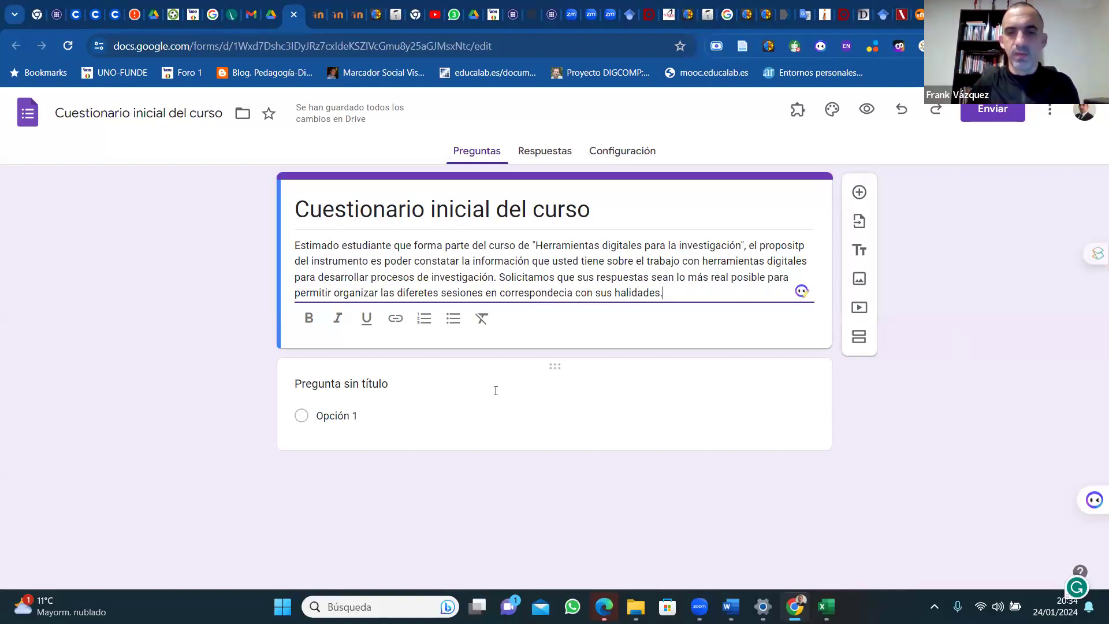
Switch to File Explorer and open the Word document "Curso" from the "Curso EJemplo demostrativo" folder.
{"action": "key", "text": "super+Right"}
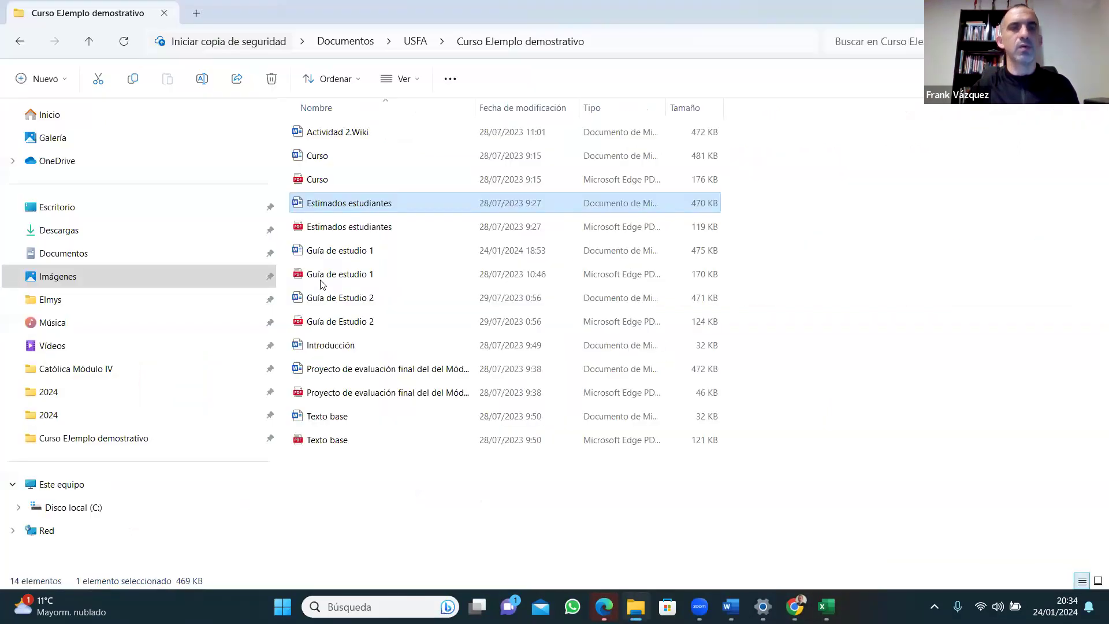
{"action": "left_click", "coordinate": [324, 163]}
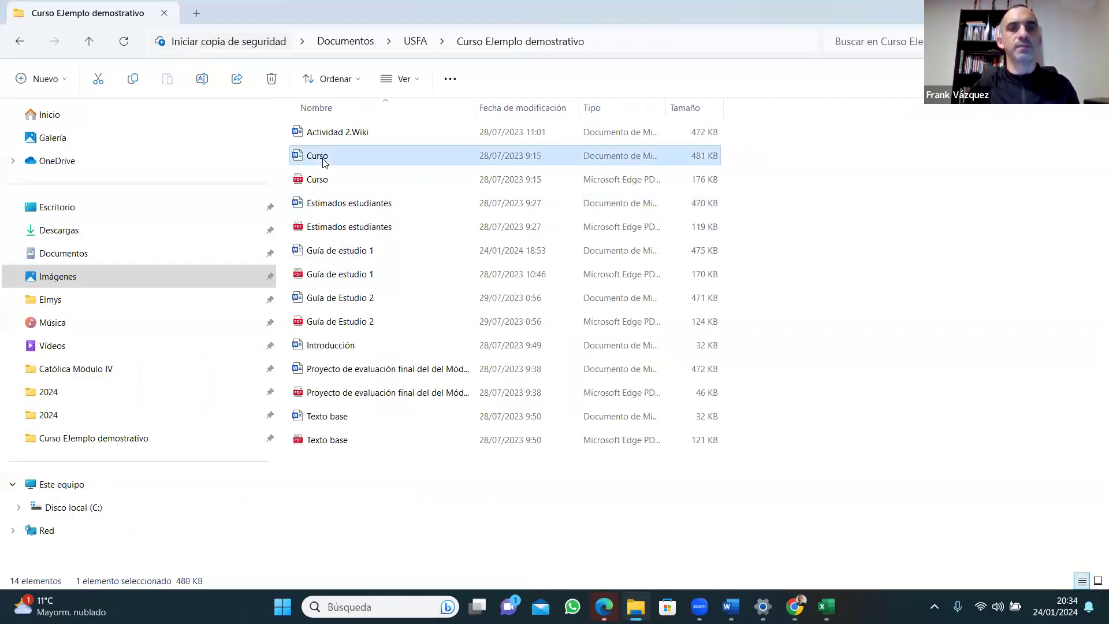
{"action": "left_click", "coordinate": [324, 162]}
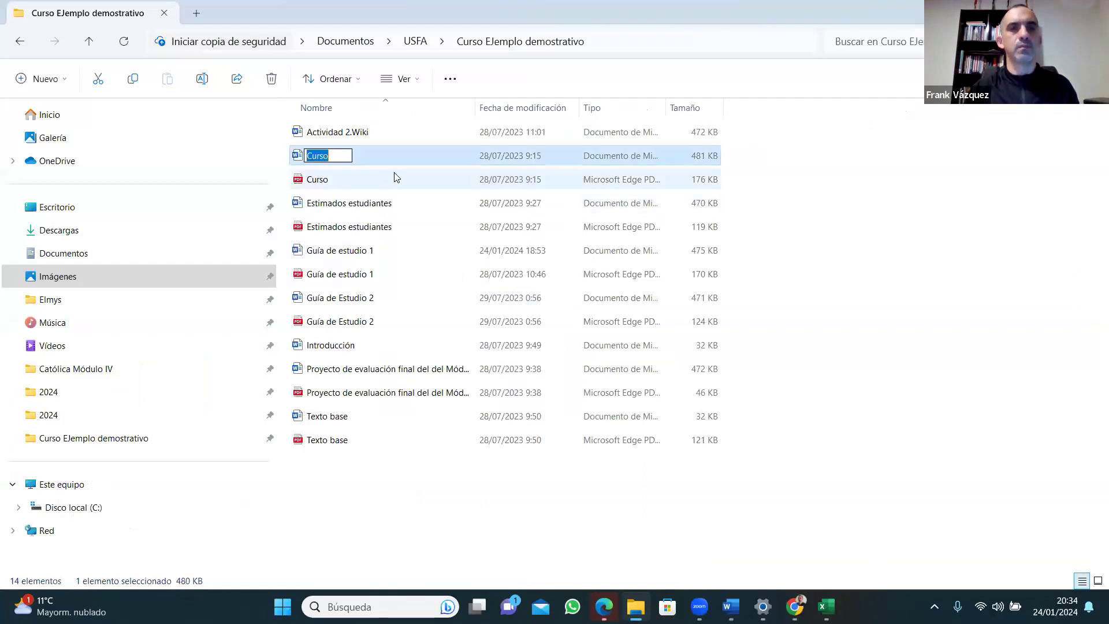
{"action": "left_click", "coordinate": [380, 177]}
{"action": "double_click", "coordinate": [311, 156]}
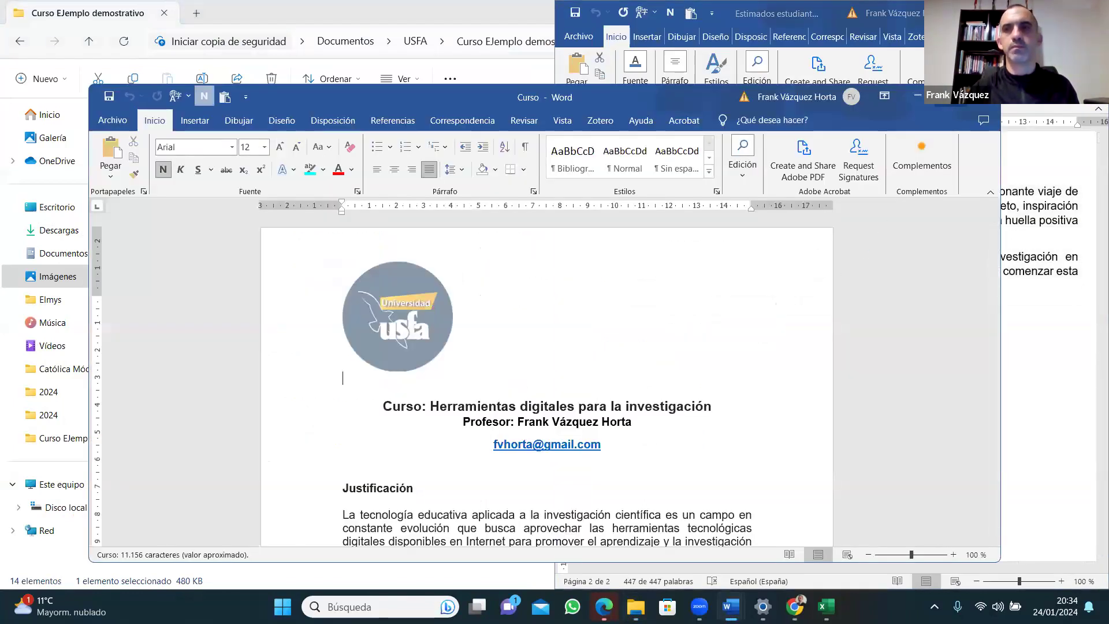
{"action": "mouse_move", "coordinate": [885, 95]}
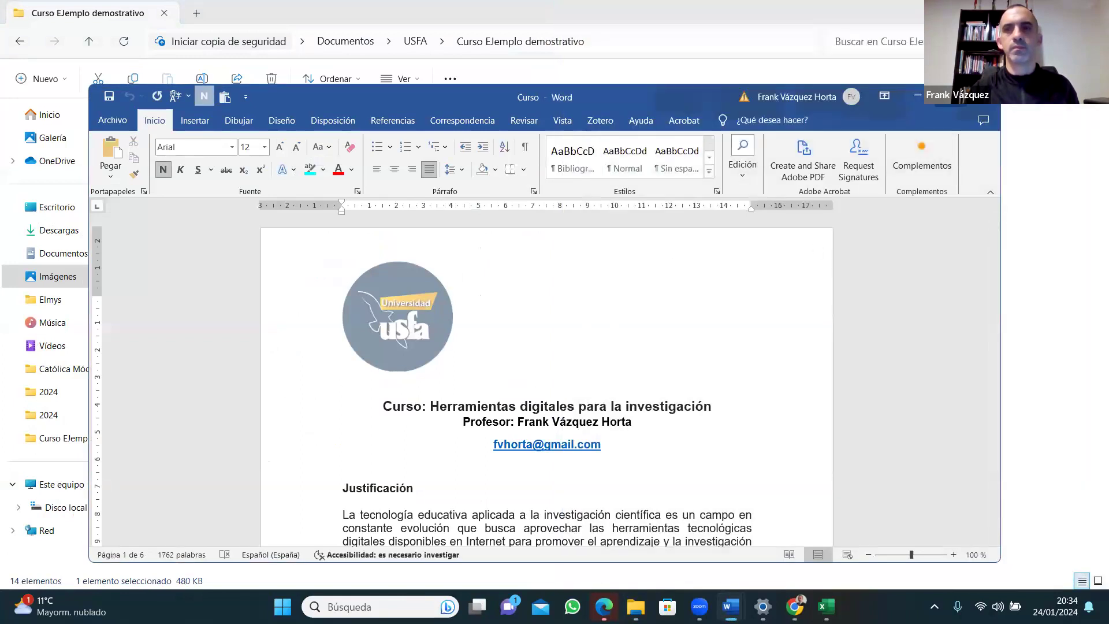
{"action": "left_click", "coordinate": [885, 96]}
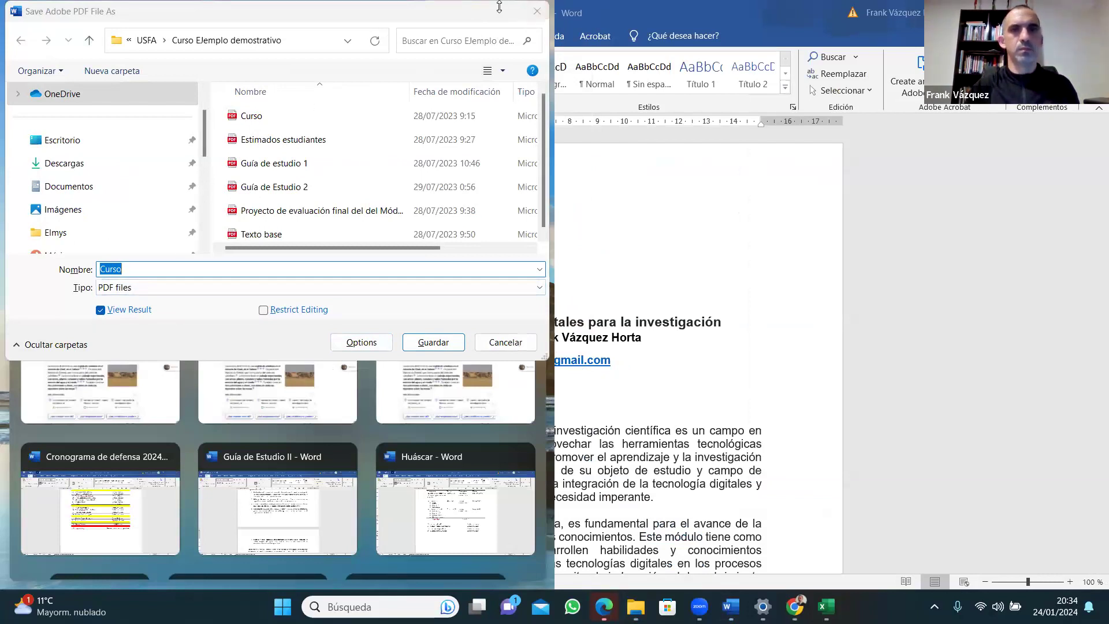
{"action": "left_click_drag", "start_coordinate": [499, 7], "coordinate": [371, 327]}
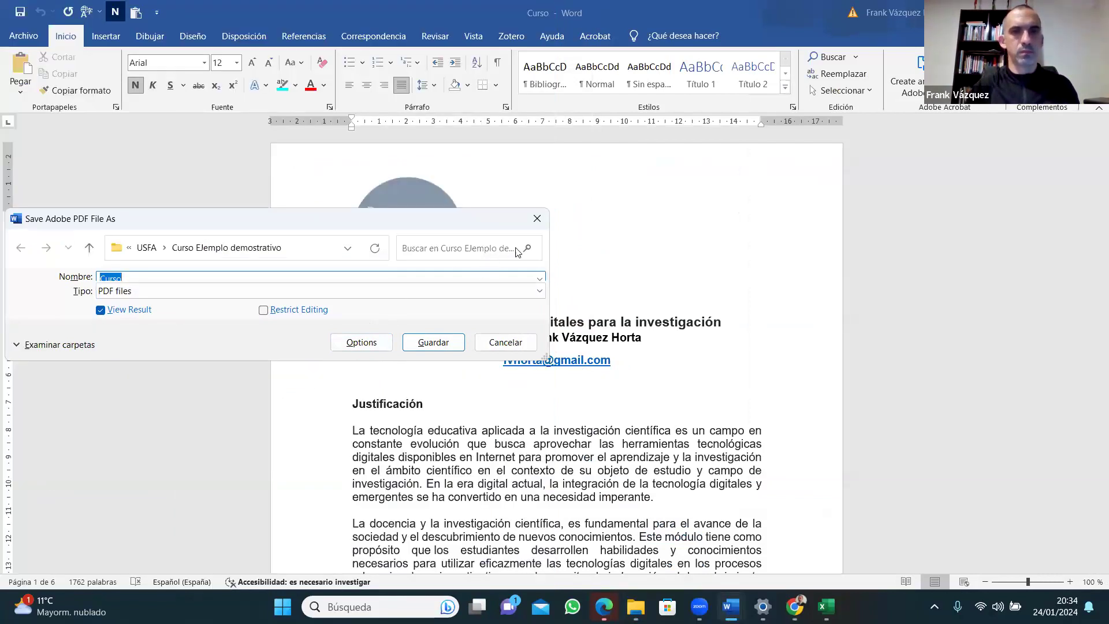
{"action": "left_click", "coordinate": [537, 219]}
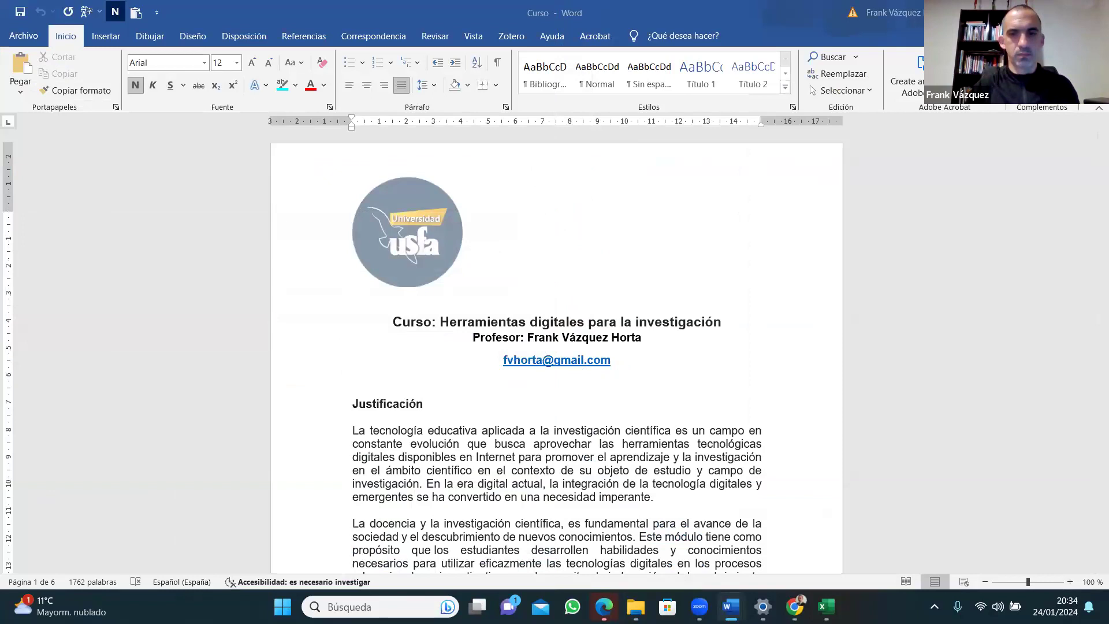
Place the Curso document and the form side by side, with the document showing the contents of Tema 1 to Tema 3.
{"action": "mouse_move", "coordinate": [796, 590]}
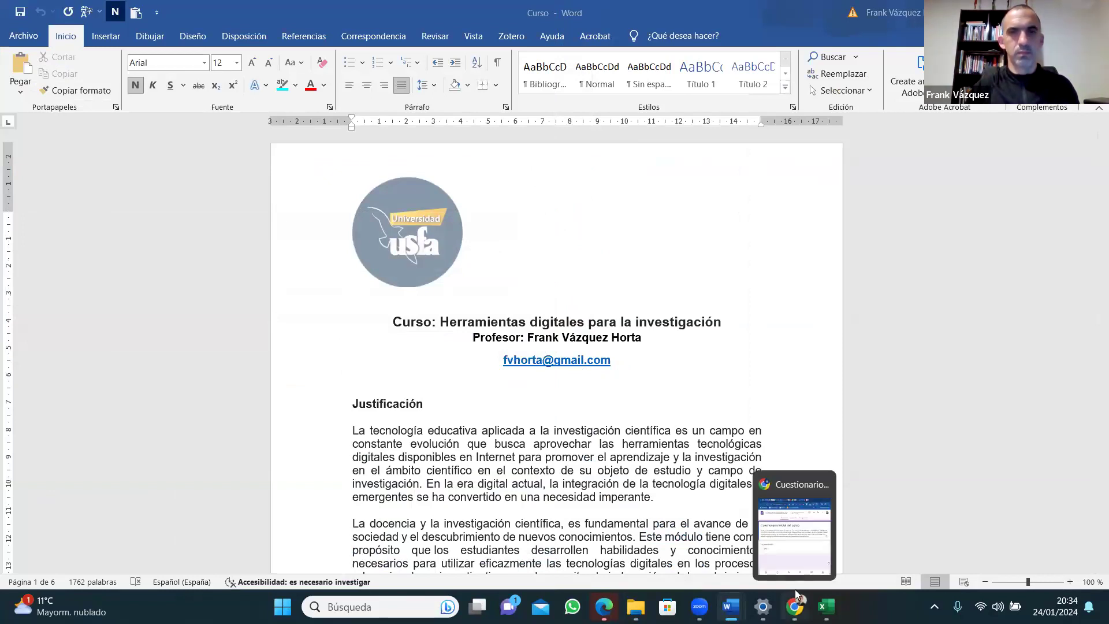
{"action": "left_click", "coordinate": [345, 329]}
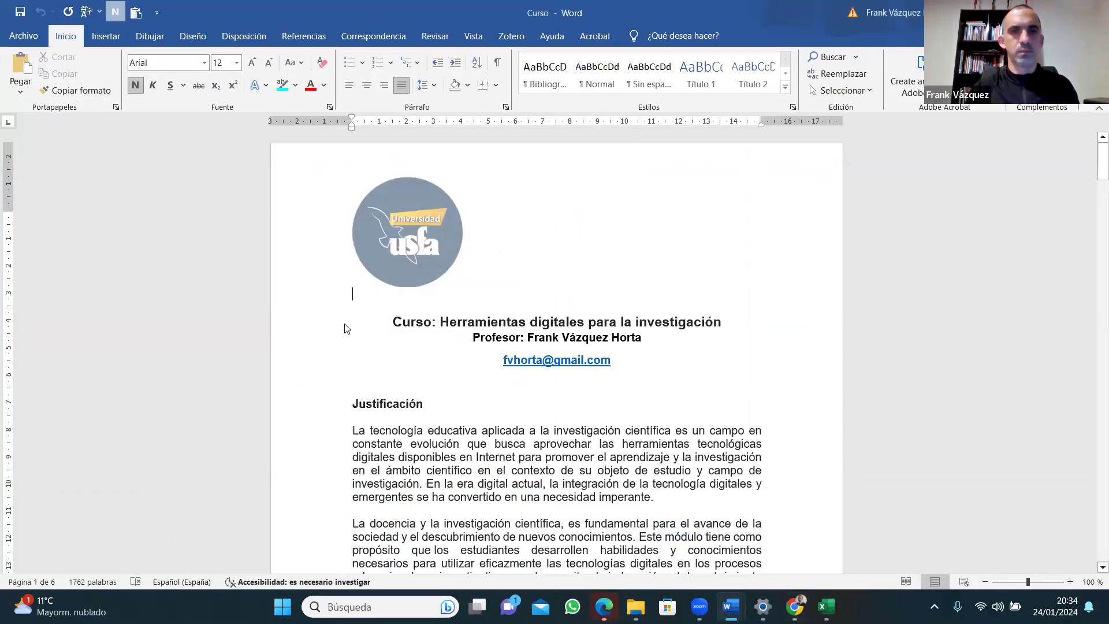
{"action": "key", "text": "super+Right"}
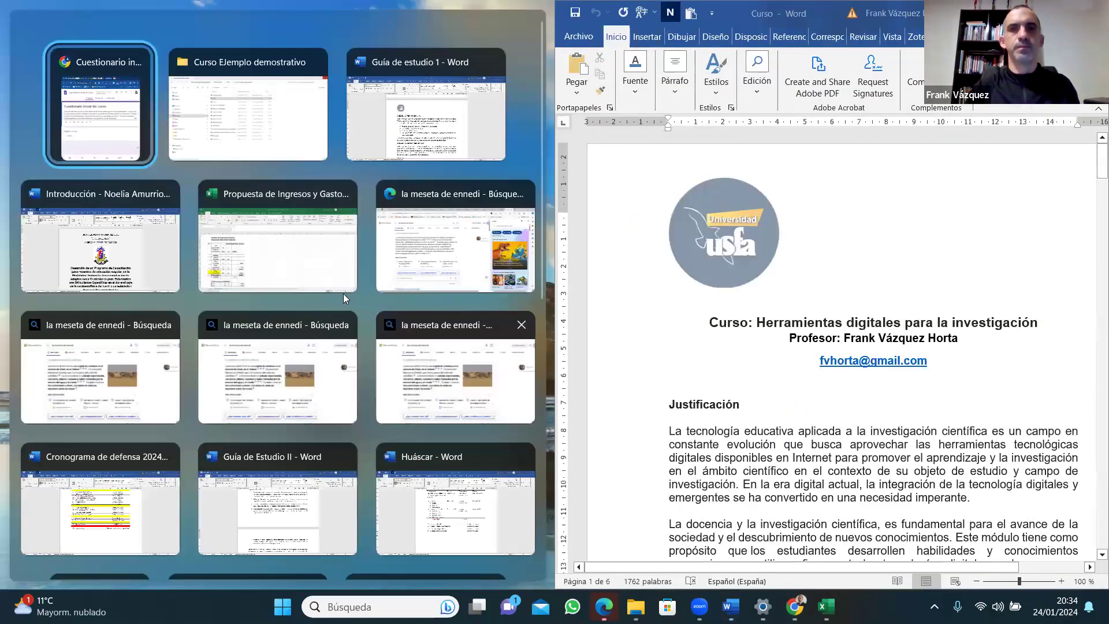
{"action": "left_click", "coordinate": [105, 134]}
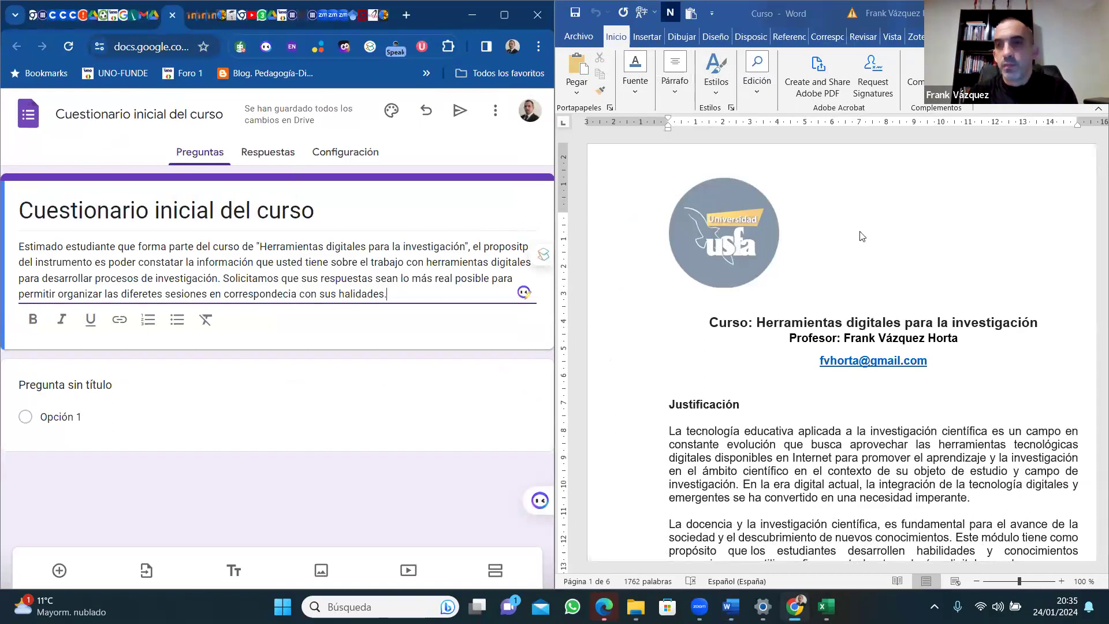
{"action": "left_click", "coordinate": [1035, 204]}
{"action": "left_click_drag", "start_coordinate": [1093, 166], "coordinate": [1094, 276]}
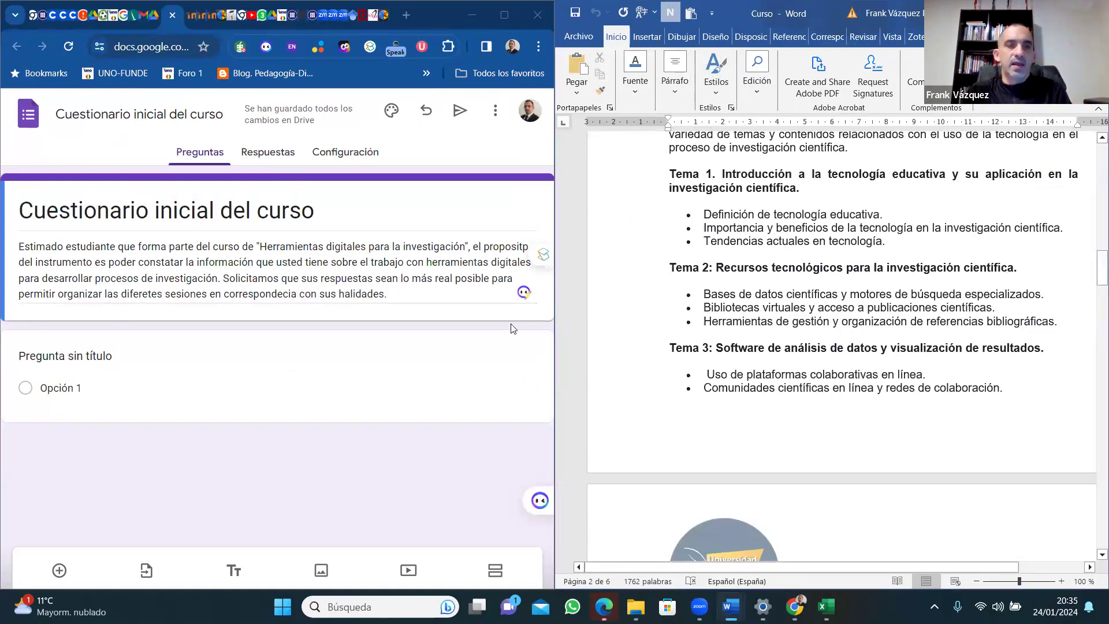
Open the form's first question for editing and delete its placeholder title "Pregunta sin título".
{"action": "left_click", "coordinate": [79, 357]}
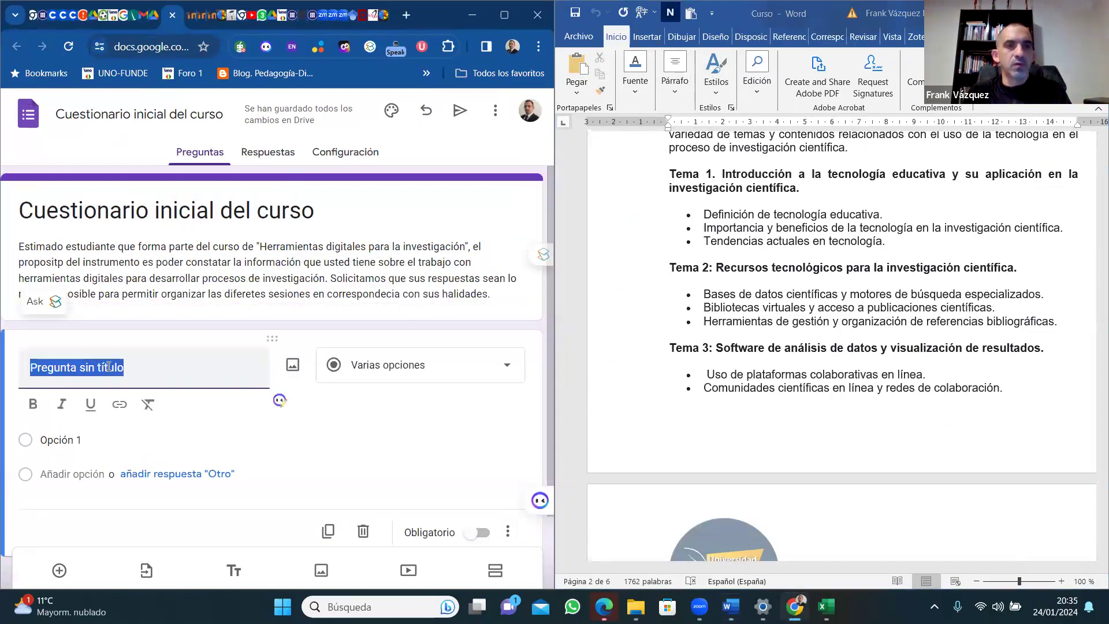
{"action": "left_click", "coordinate": [136, 370]}
{"action": "key", "text": "BackSpace"}
{"action": "key", "text": "BackSpace"}
{"action": "key", "text": "BackSpace"}
{"action": "key", "text": "BackSpace"}
{"action": "key", "text": "BackSpace"}
{"action": "key", "text": "BackSpace"}
{"action": "key", "text": "BackSpace"}
{"action": "key", "text": "BackSpace"}
{"action": "key", "text": "BackSpace"}
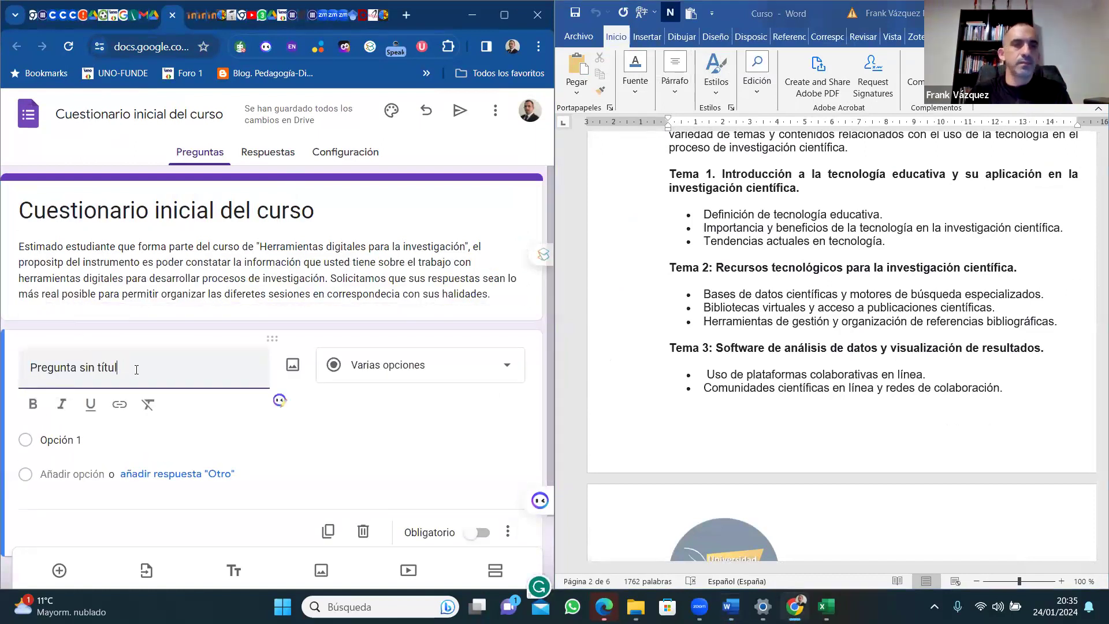
{"action": "key", "text": "BackSpace"}
{"action": "key", "text": "BackSpace"}
{"action": "key", "text": "BackSpace"}
{"action": "key", "text": "BackSpace"}
{"action": "key", "text": "BackSpace"}
{"action": "key", "text": "BackSpace"}
{"action": "key", "text": "BackSpace"}
{"action": "key", "text": "BackSpace"}
{"action": "key", "text": "BackSpace"}
{"action": "key", "text": "BackSpace"}
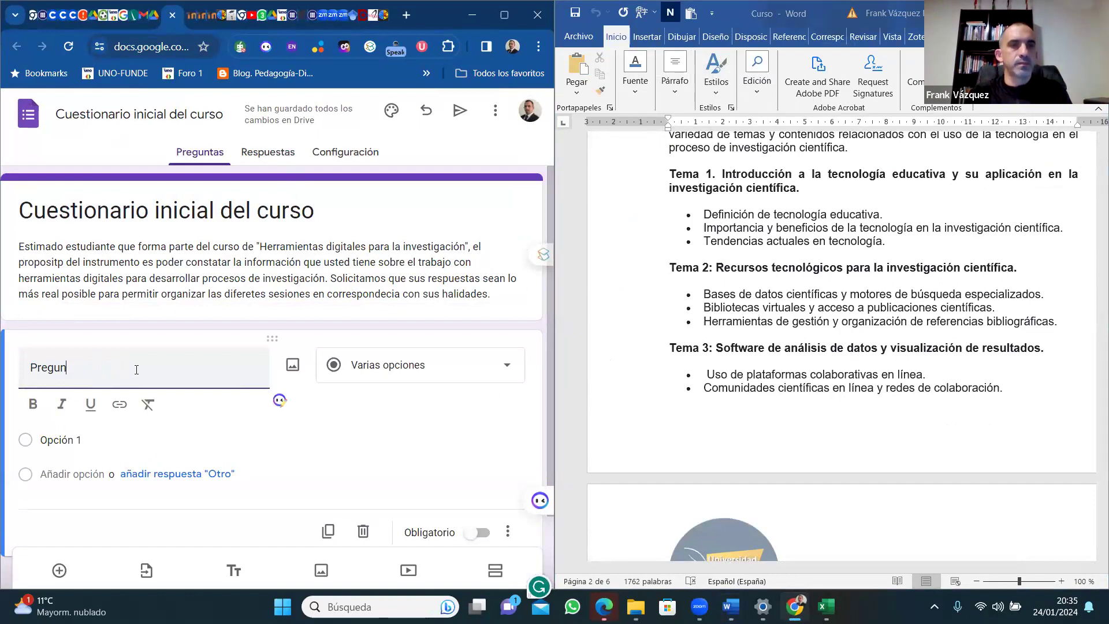
Title the first question "1. Usted considera que puede definir ¿Qué es tecnología educativa?".
{"action": "type", "text": "1"}
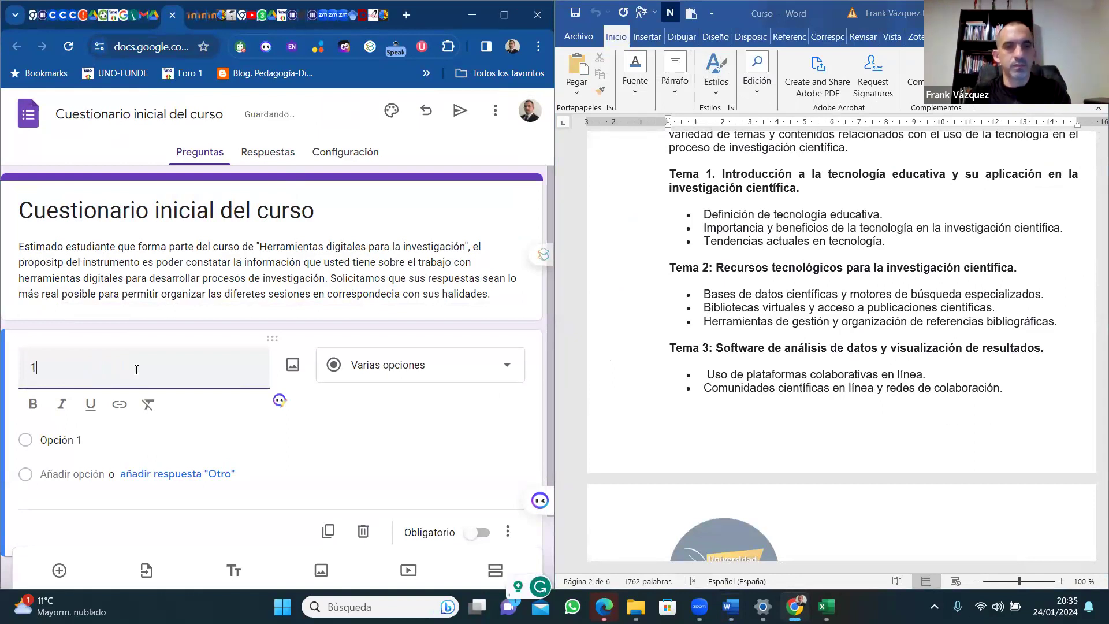
{"action": "type", "text": ". Usted"}
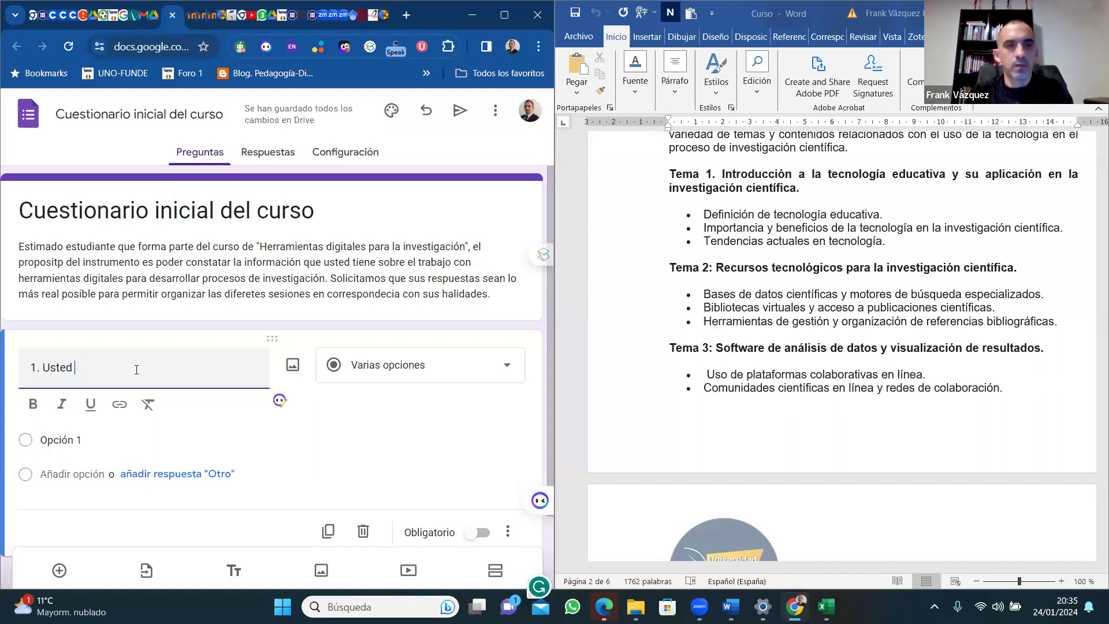
{"action": "type", "text": "considera que"}
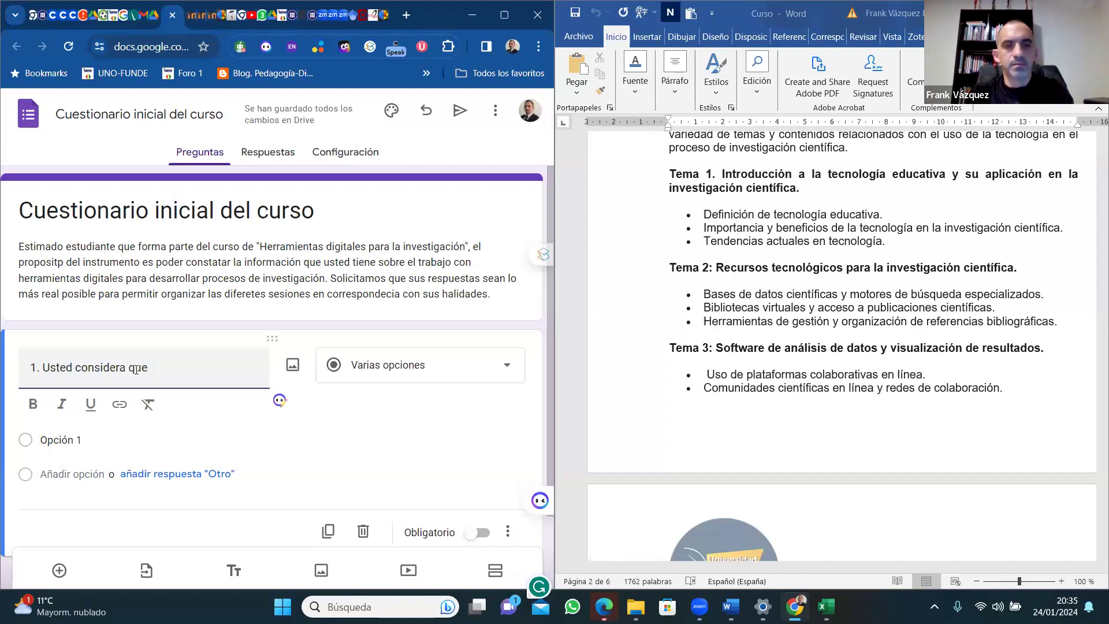
{"action": "type", "text": " tien"}
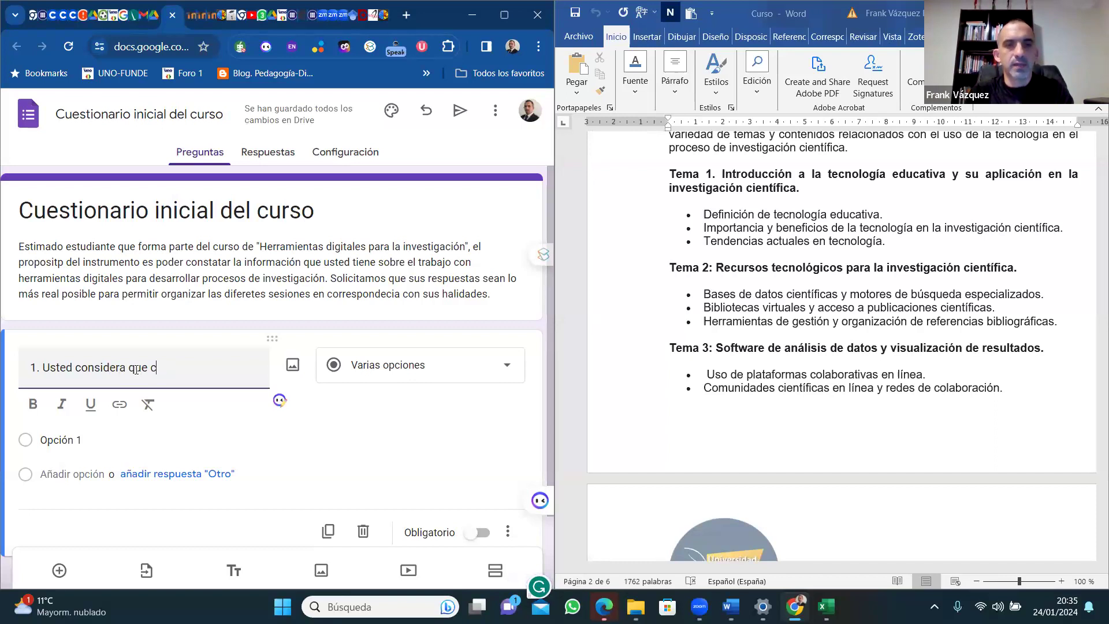
{"action": "type", "text": "pu"}
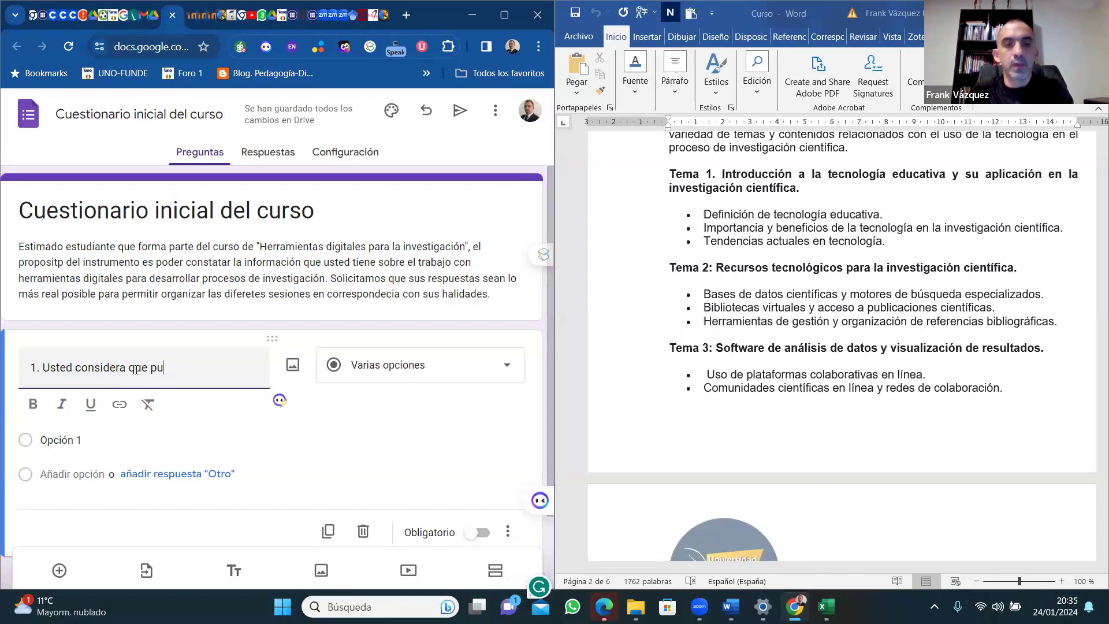
{"action": "type", "text": "ede defi"}
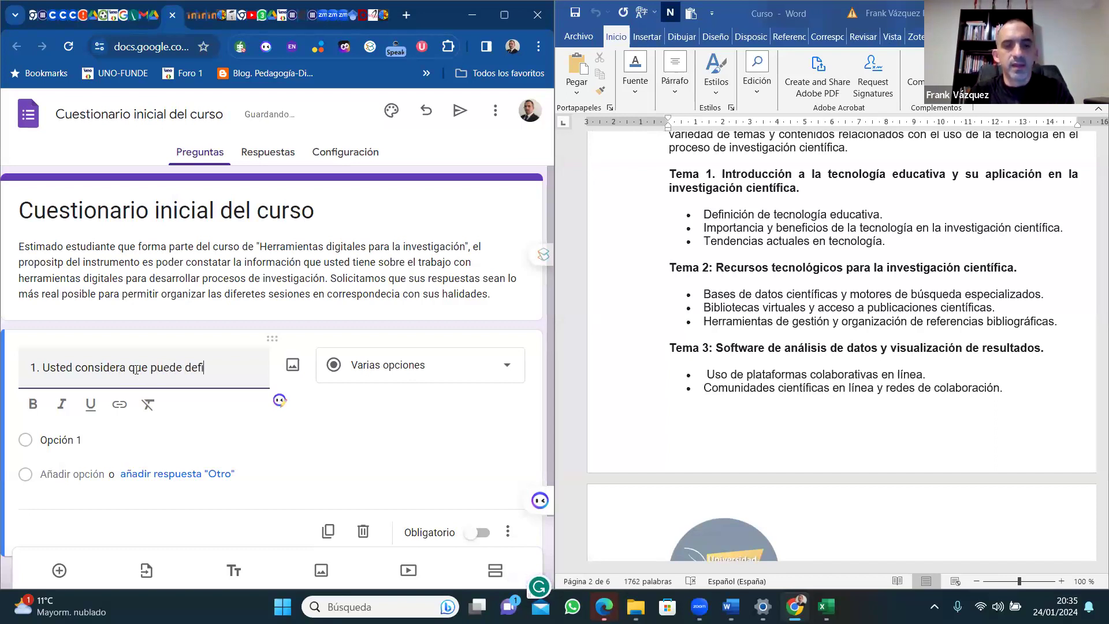
{"action": "type", "text": "nir "}
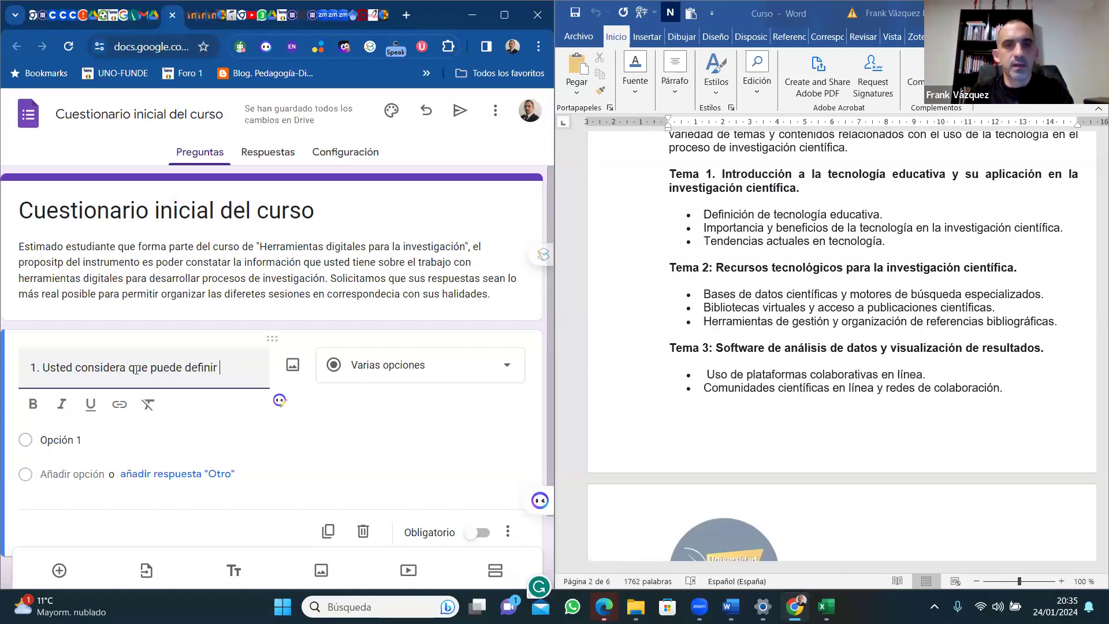
{"action": "type", "text": "lo¿"}
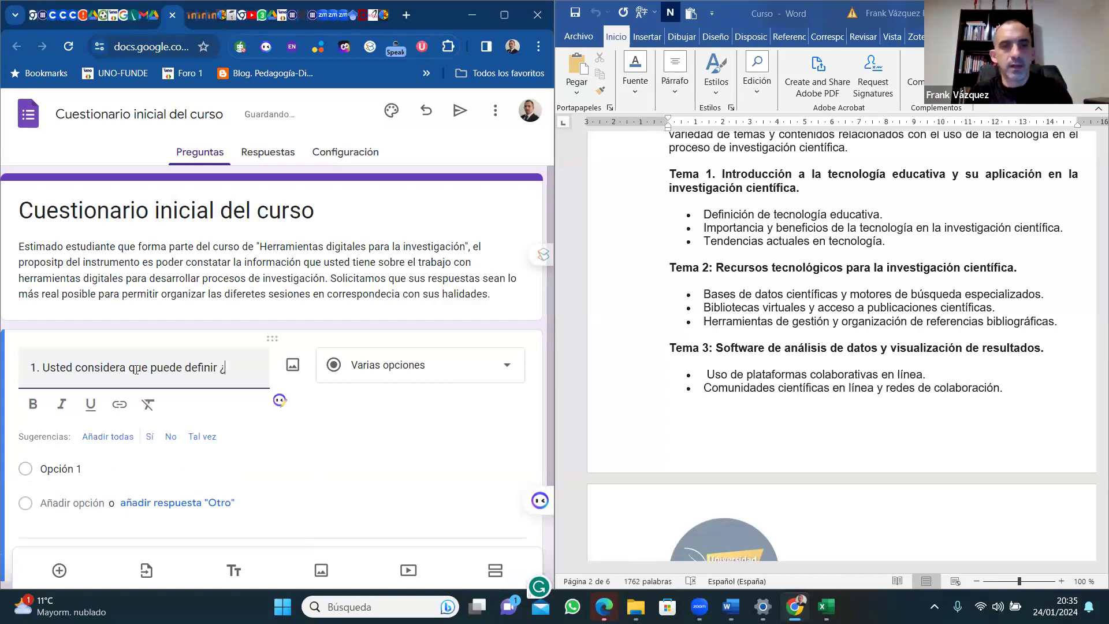
{"action": "type", "text": "Qué es "}
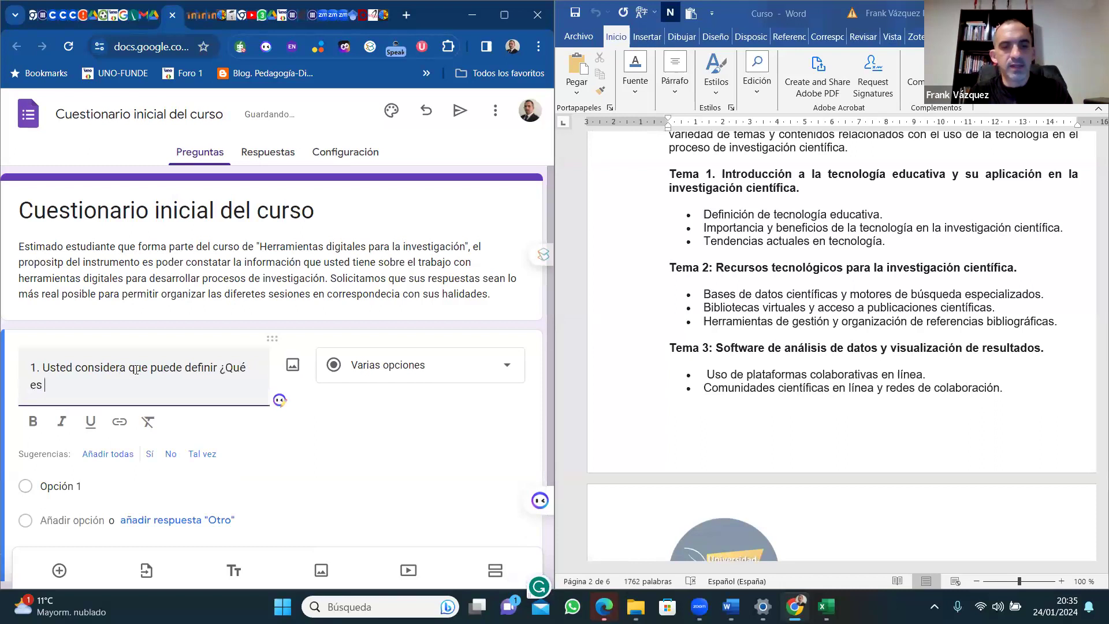
{"action": "type", "text": "tecnología educativa"}
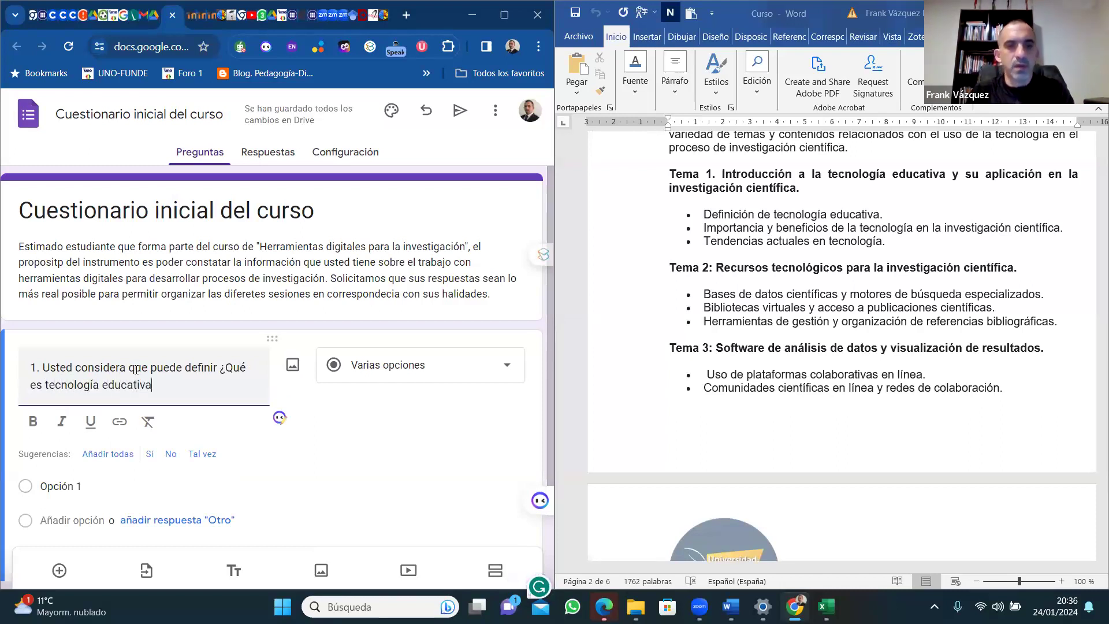
{"action": "type", "text": "?"}
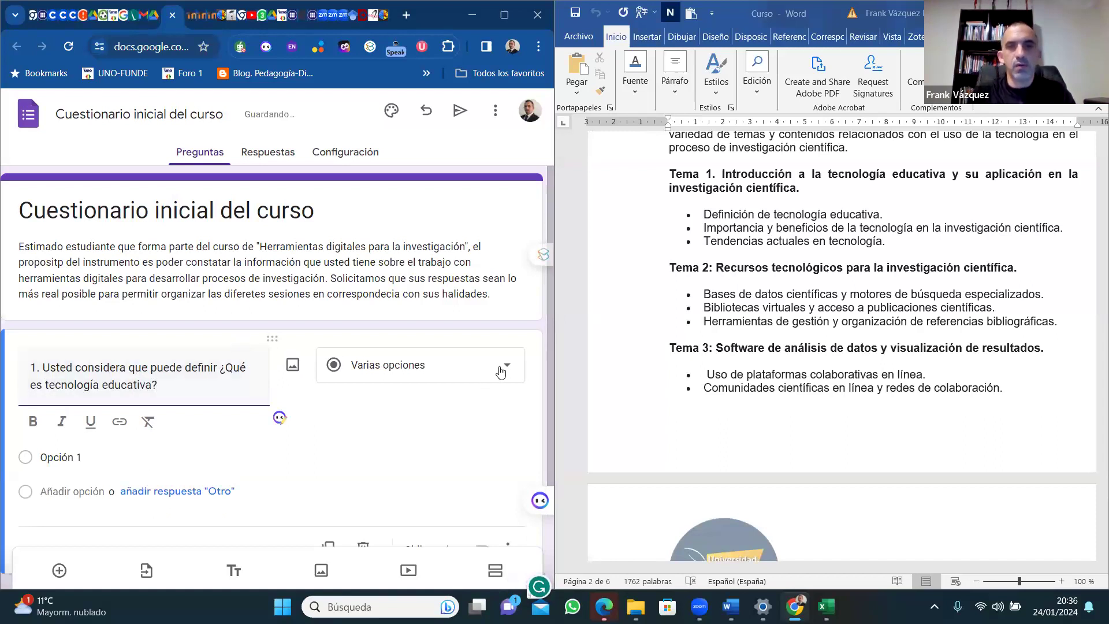
Keep question 1 as "Varias opciones" and give it the answer options "Sí" and "No".
{"action": "left_click", "coordinate": [502, 372]}
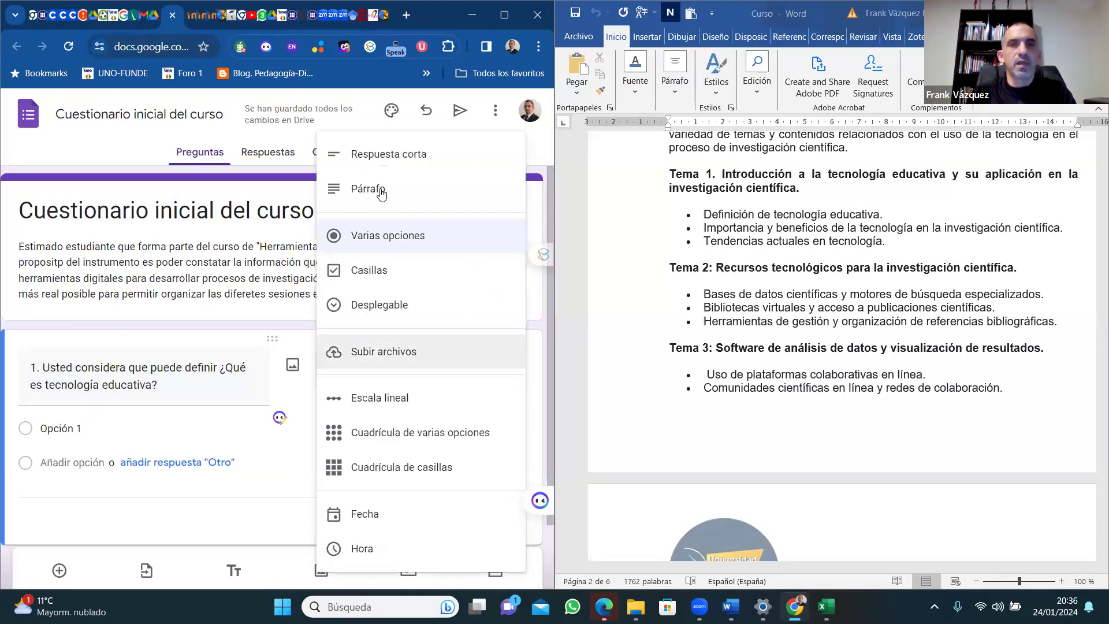
{"action": "left_click", "coordinate": [376, 237]}
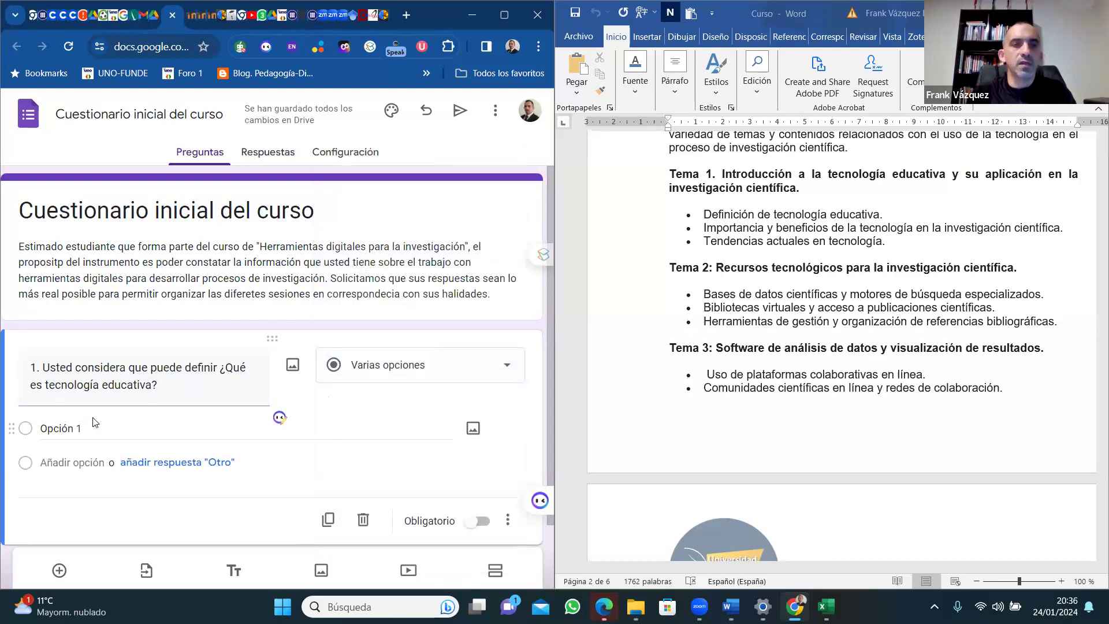
{"action": "left_click", "coordinate": [78, 428]}
{"action": "type", "text": "Sí"}
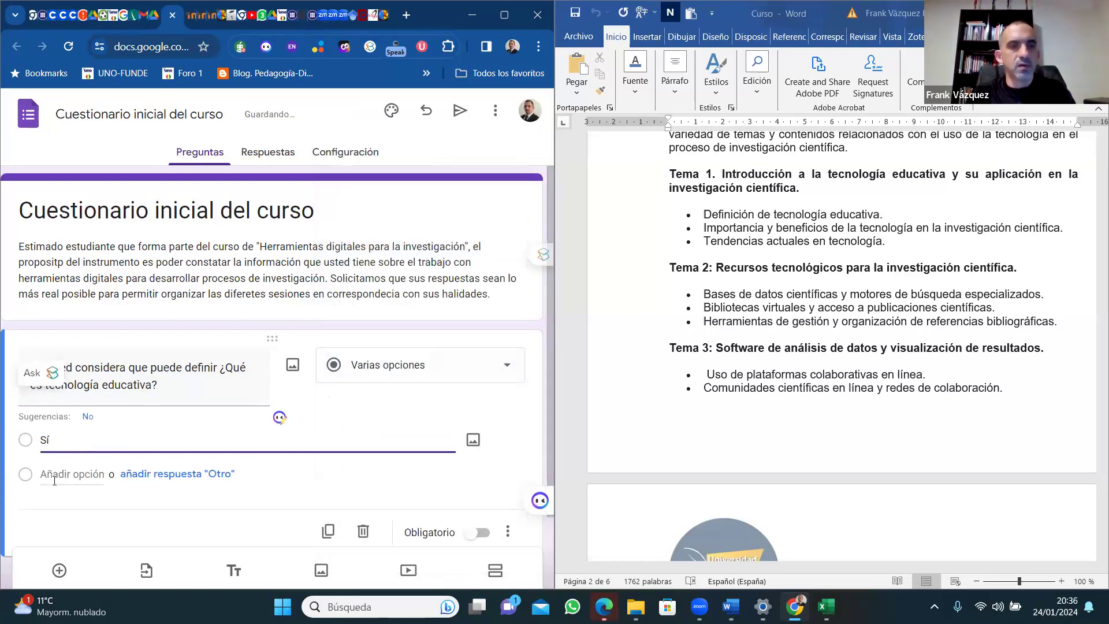
{"action": "left_click", "coordinate": [55, 480]}
{"action": "type", "text": "No"}
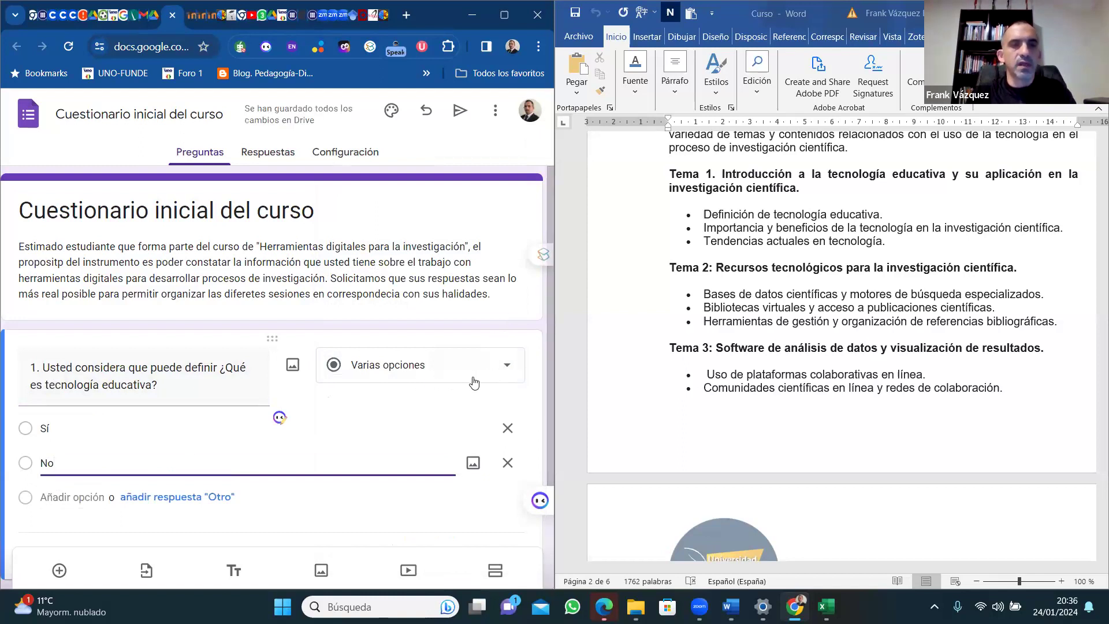
{"action": "left_click", "coordinate": [506, 370]}
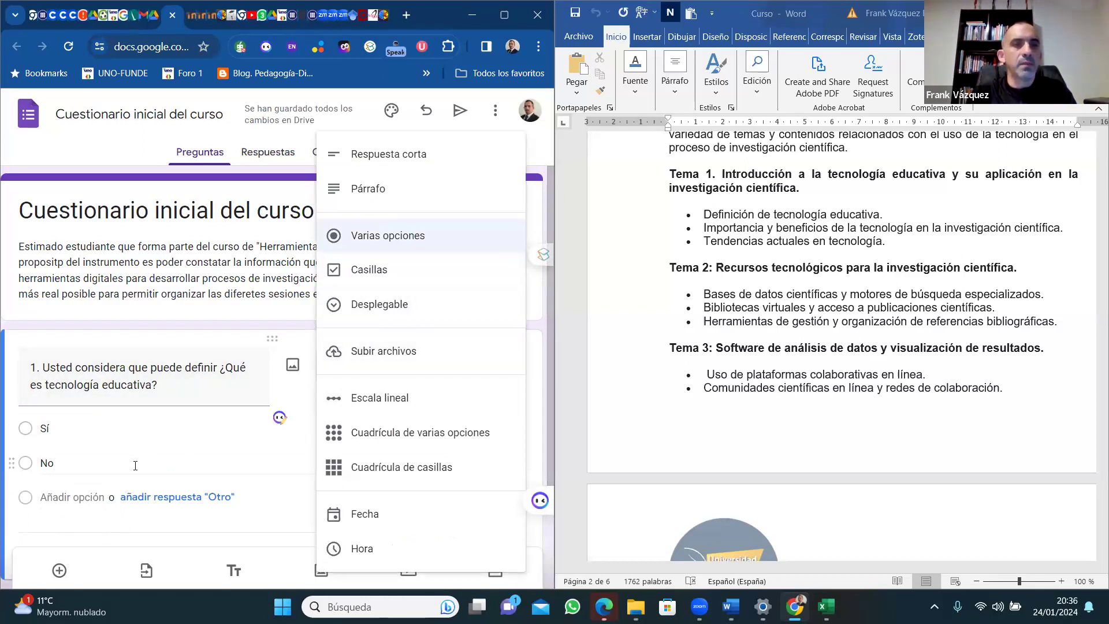
{"action": "left_click", "coordinate": [120, 314]}
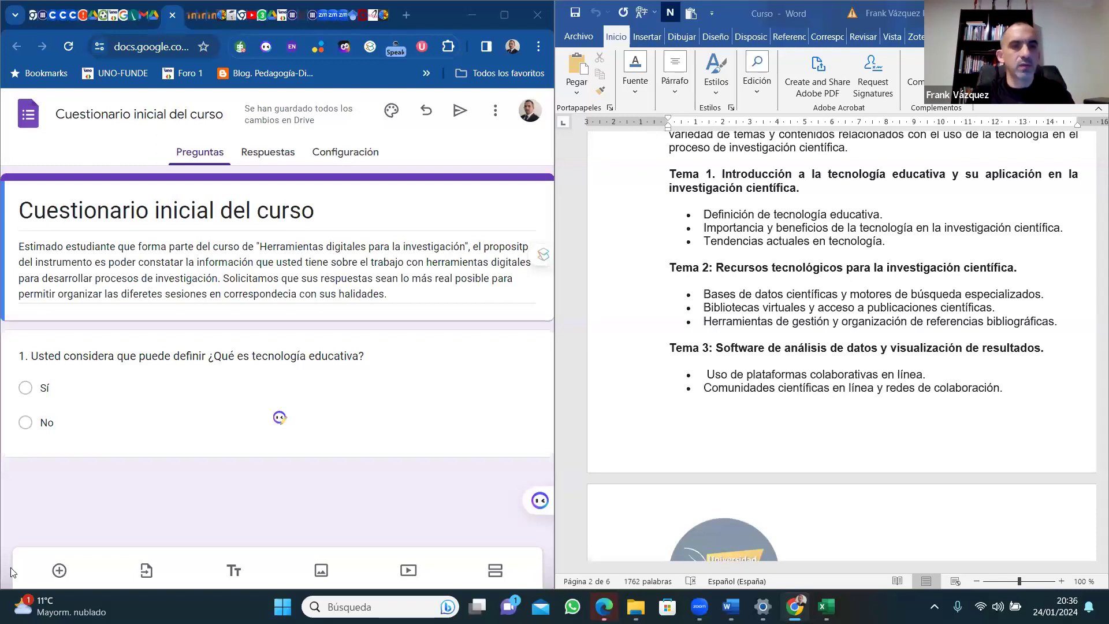
{"action": "left_click", "coordinate": [60, 572]}
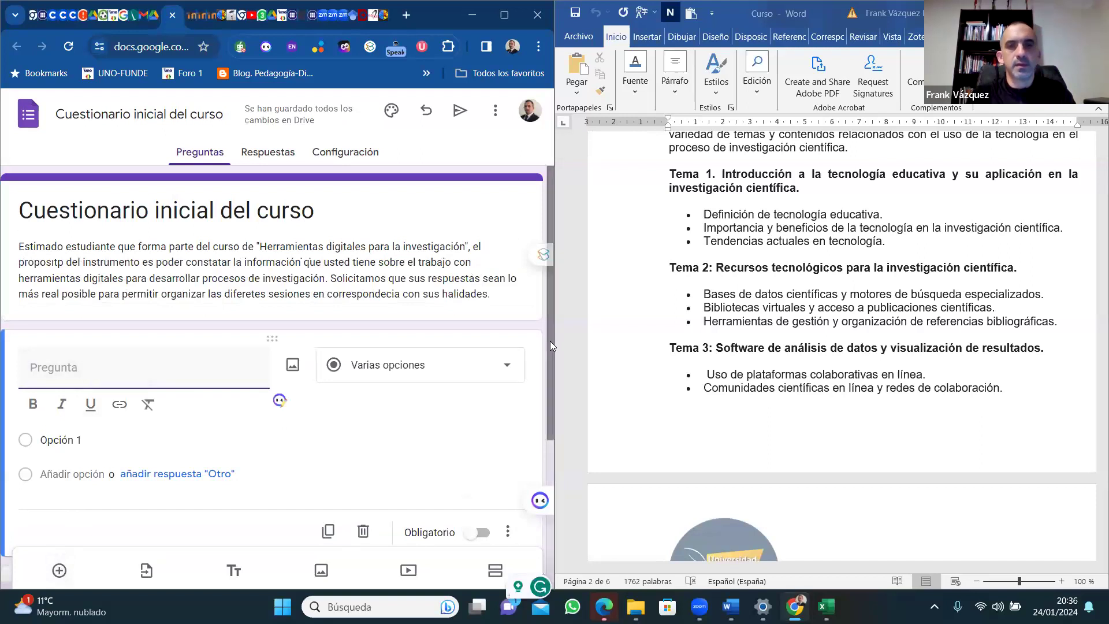
{"action": "scroll", "coordinate": [532, 462], "scroll_direction": "down", "scroll_amount": 3}
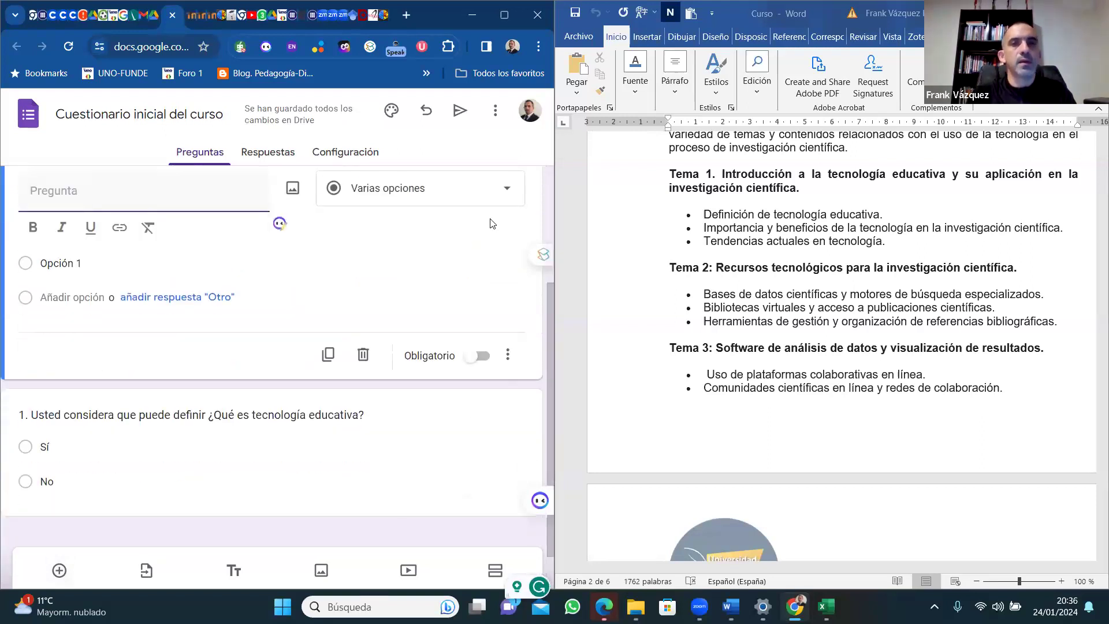
{"action": "left_click", "coordinate": [363, 356]}
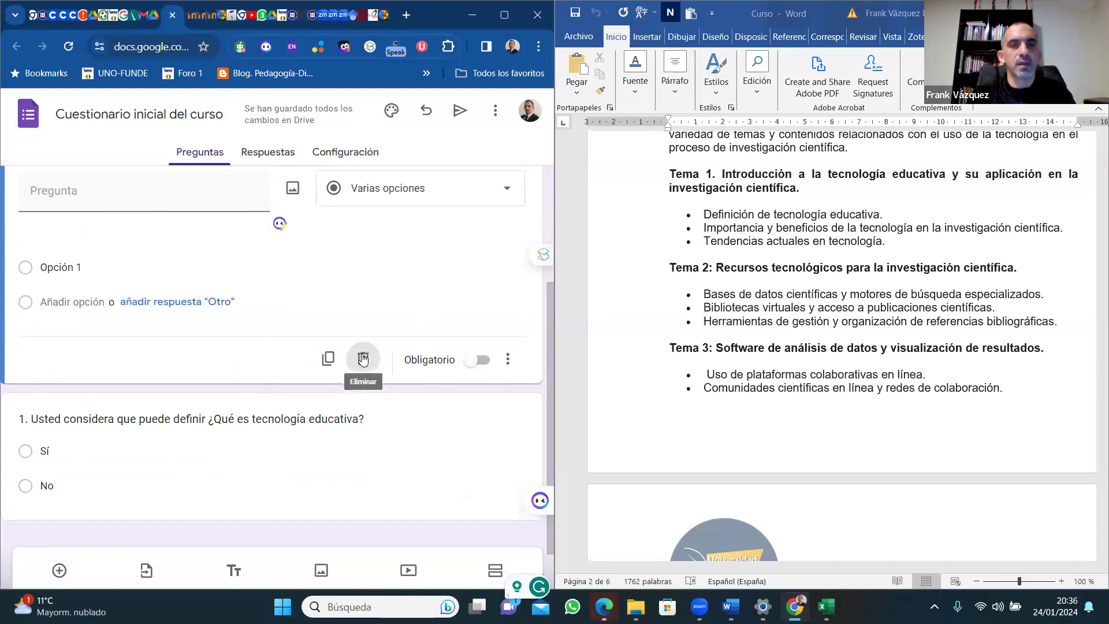
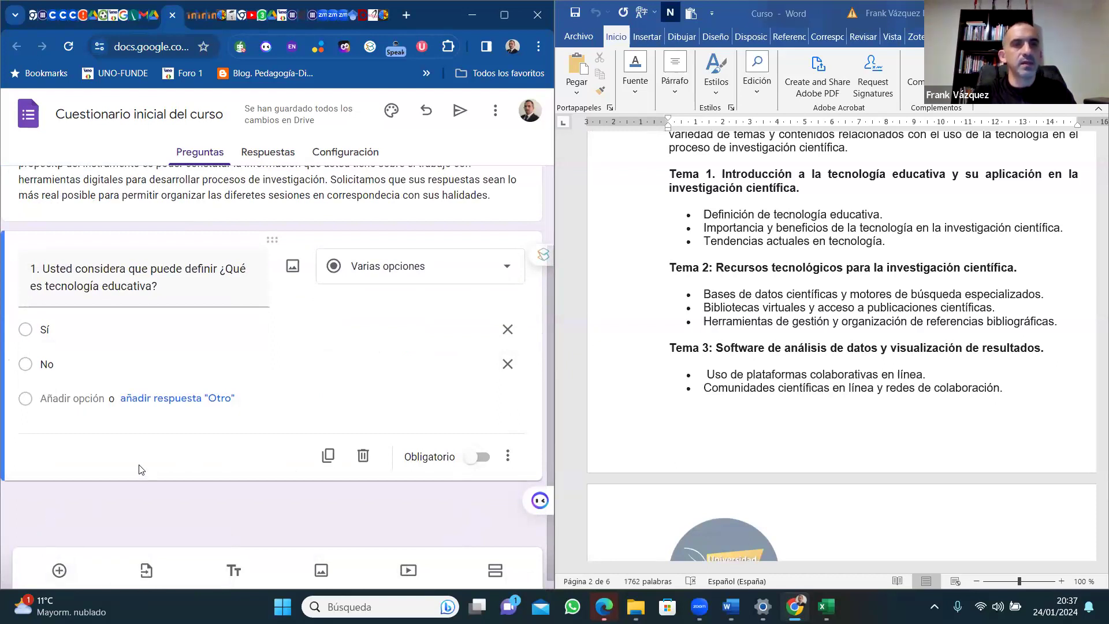
Add a question below question 1, starting with "2.-", and paste "Bases de datos científicas y motores de búsque" copied from Tema 2 in the Word document.
{"action": "left_click", "coordinate": [59, 570]}
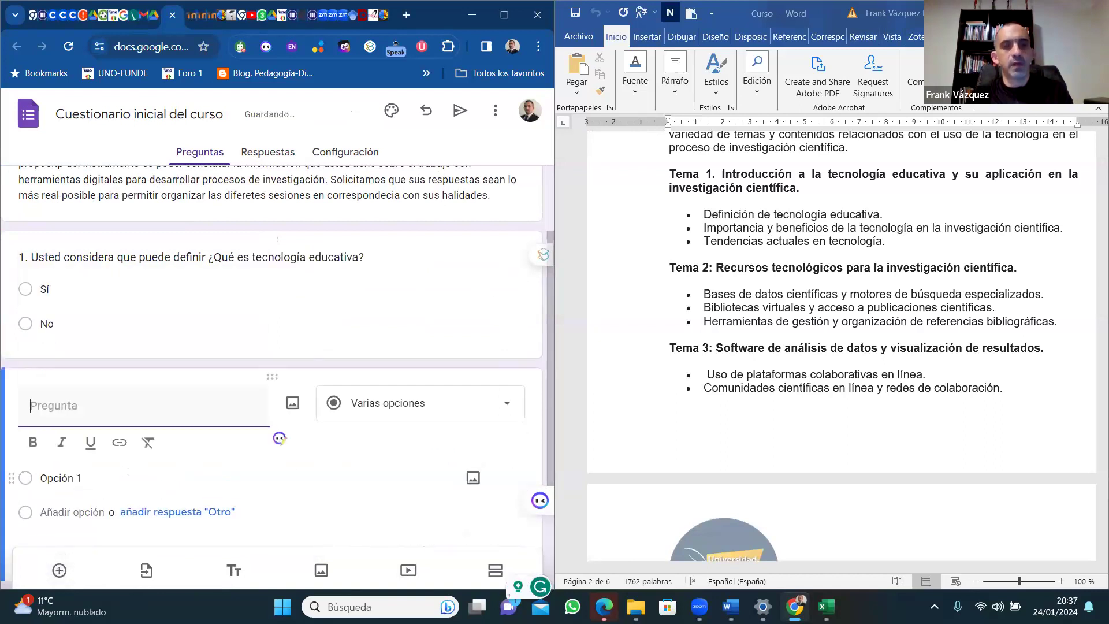
{"action": "type", "text": "2.-"}
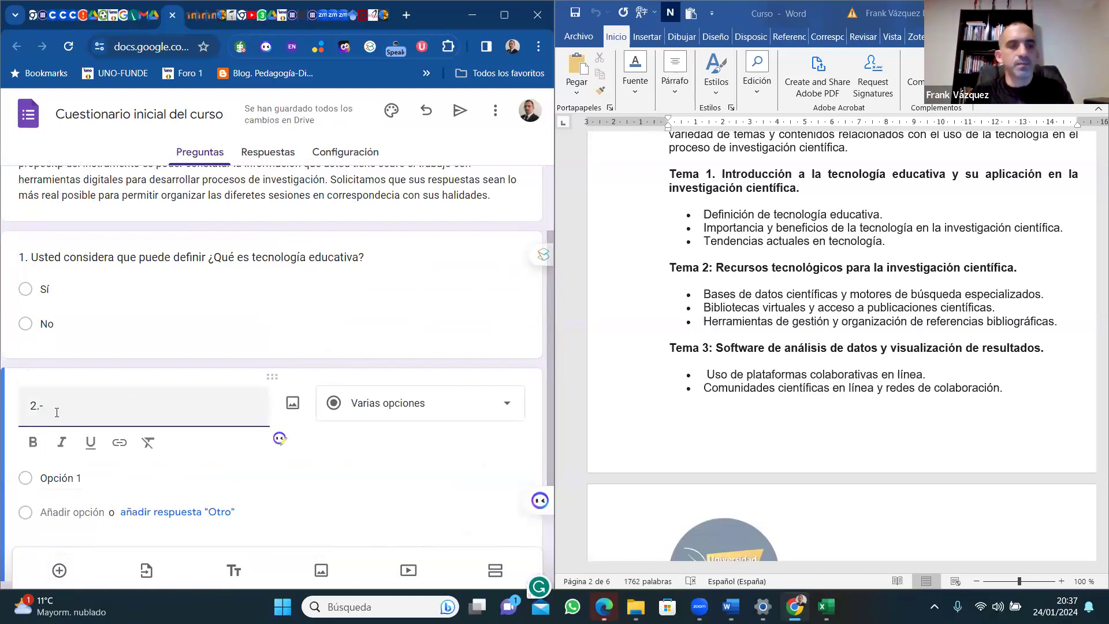
{"action": "left_click", "coordinate": [703, 297]}
{"action": "left_click_drag", "start_coordinate": [702, 297], "coordinate": [934, 303]}
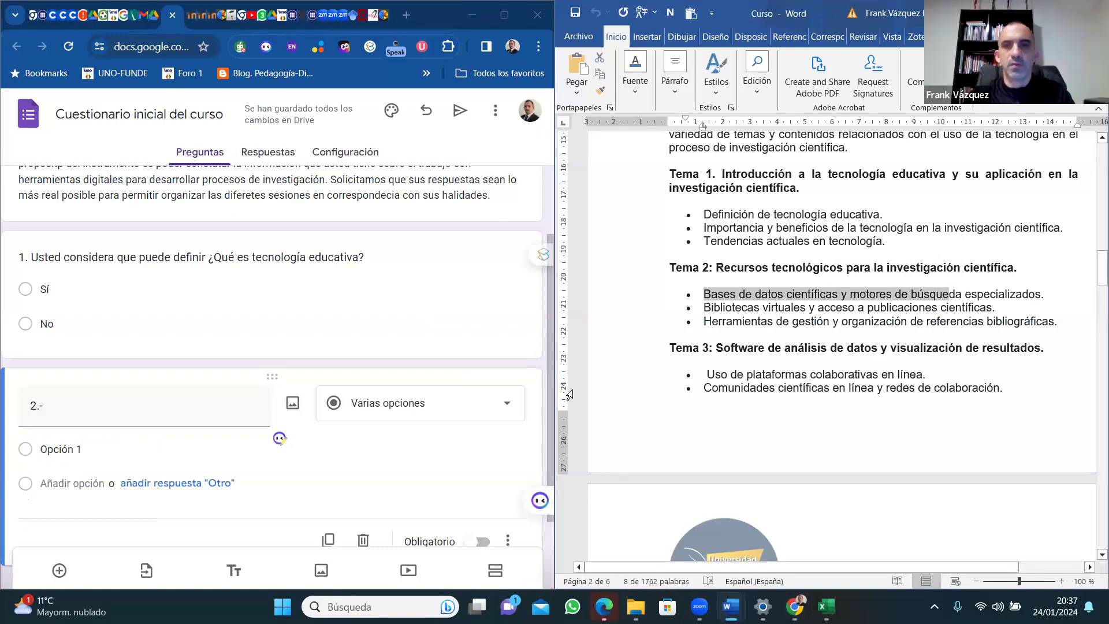
{"action": "right_click", "coordinate": [726, 293]}
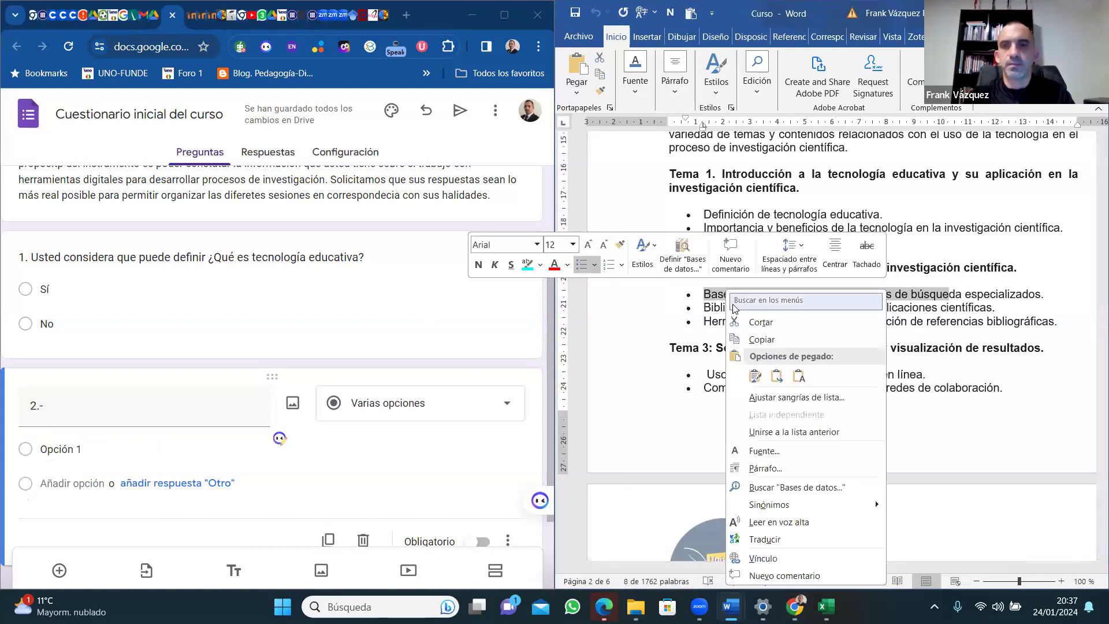
{"action": "left_click", "coordinate": [761, 340]}
{"action": "left_click", "coordinate": [87, 414]}
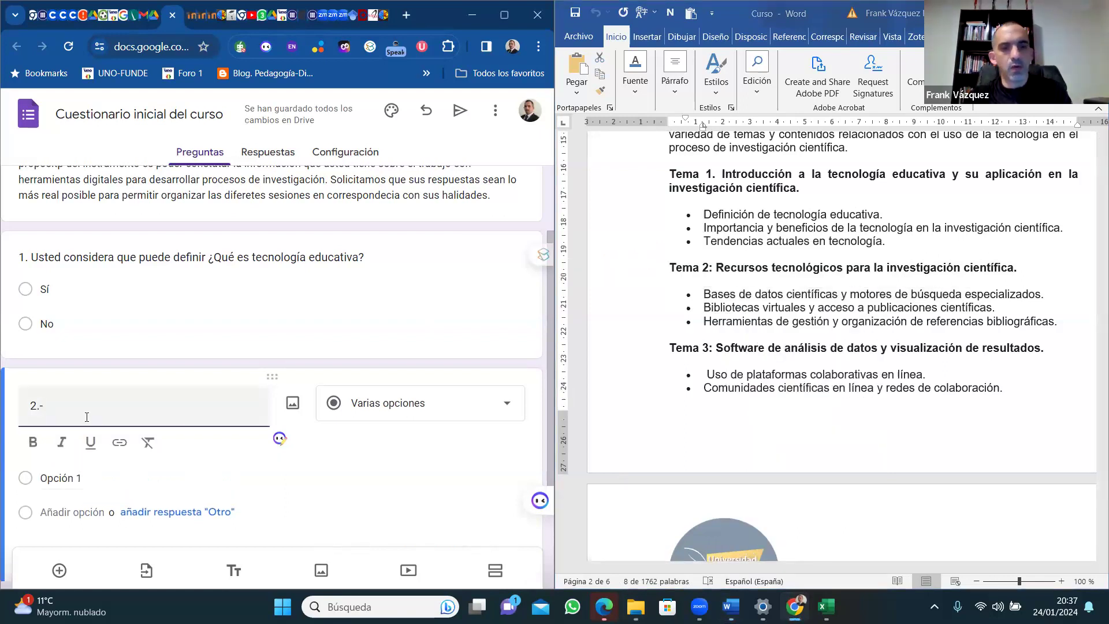
{"action": "type", "text": "Bases de datos científicas y motores de búsque"}
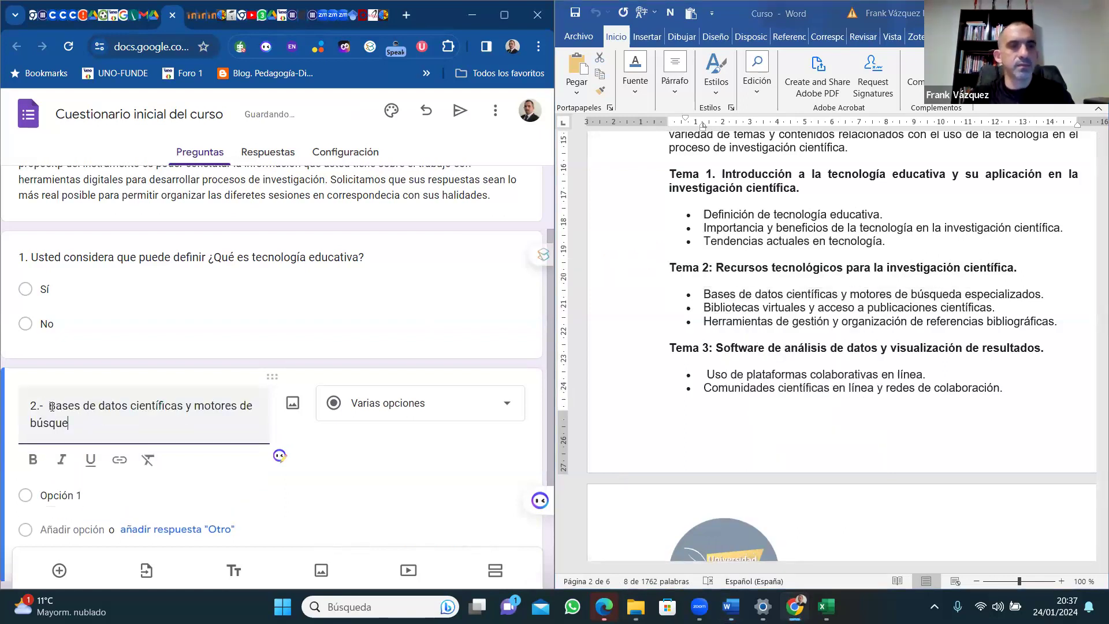
Insert "Sobre las" before the pasted text in question 2 and make the initial of "bases" lowercase.
{"action": "left_click", "coordinate": [51, 407]}
{"action": "type", "text": "Sobre las"}
{"action": "key", "text": "Delete"}
{"action": "type", "text": "b"}
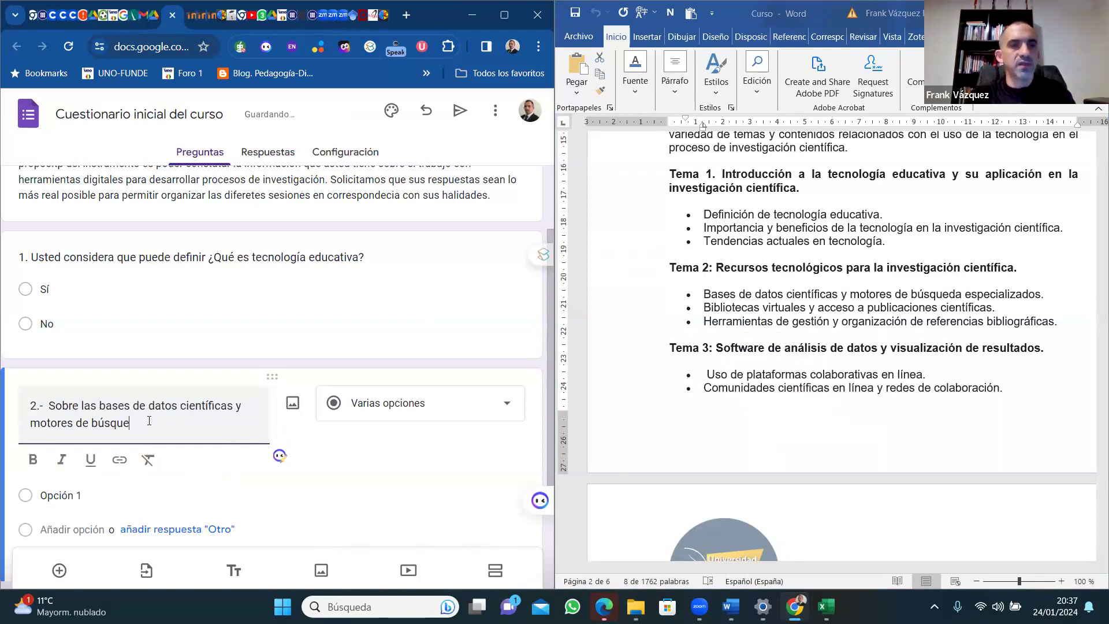
Complete question 2 after "búsque" with "da identifique los que usted utiliza con mayor frecunecia en el proceso de investigación científica".
{"action": "type", "text": "da identifique los que usted utiliza con mayor frecunec"}
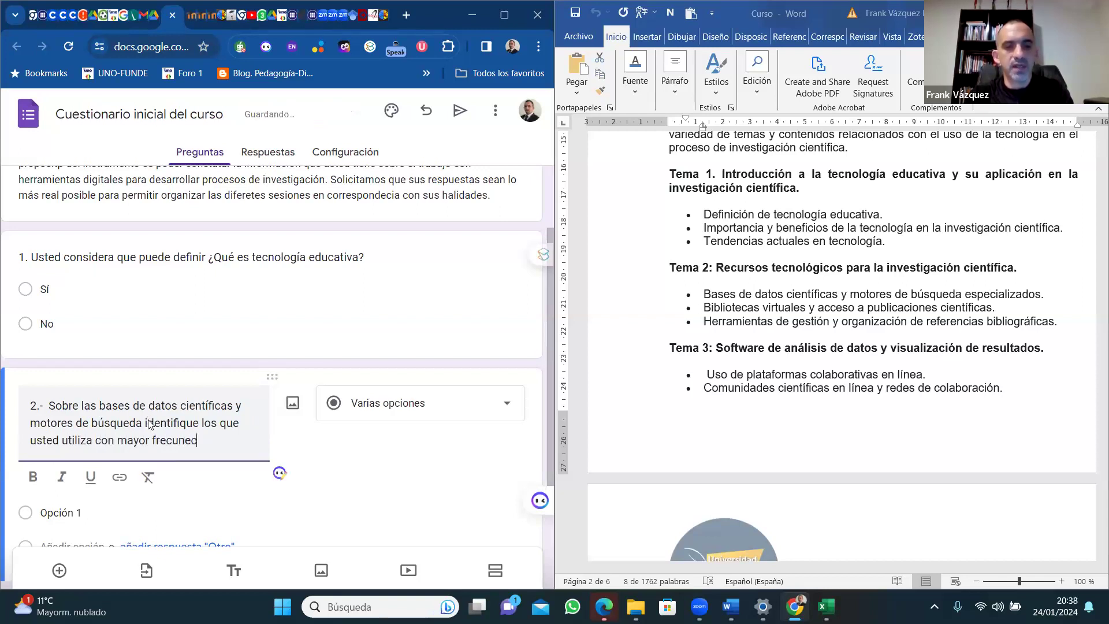
{"action": "type", "text": "ia en el proceso de investig"}
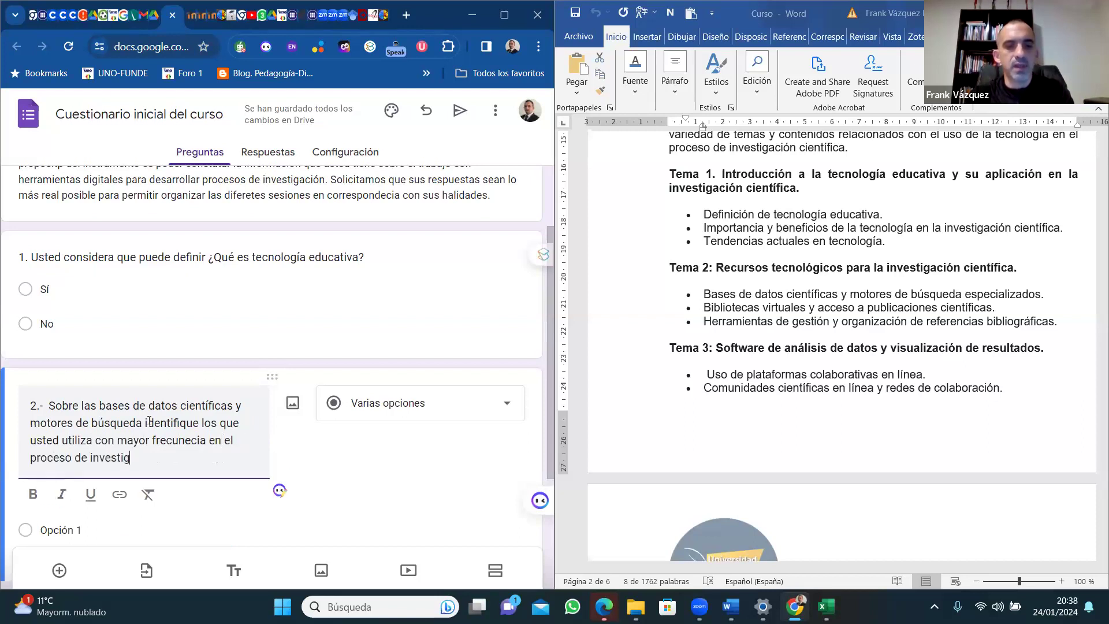
{"action": "type", "text": "ación cin"}
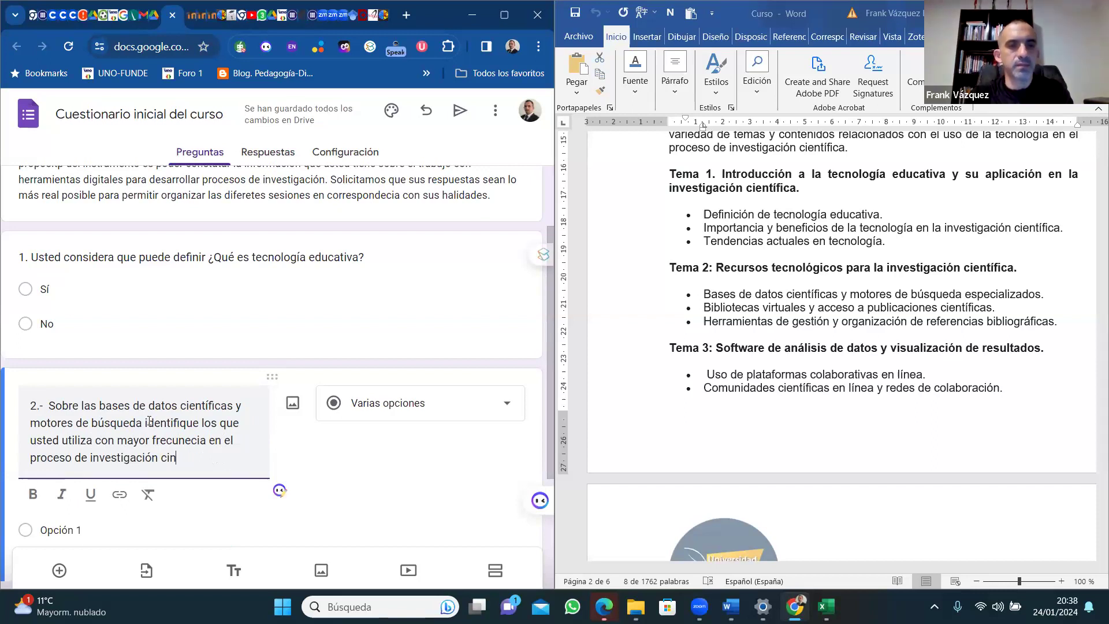
{"action": "type", "text": "etíficentífica"}
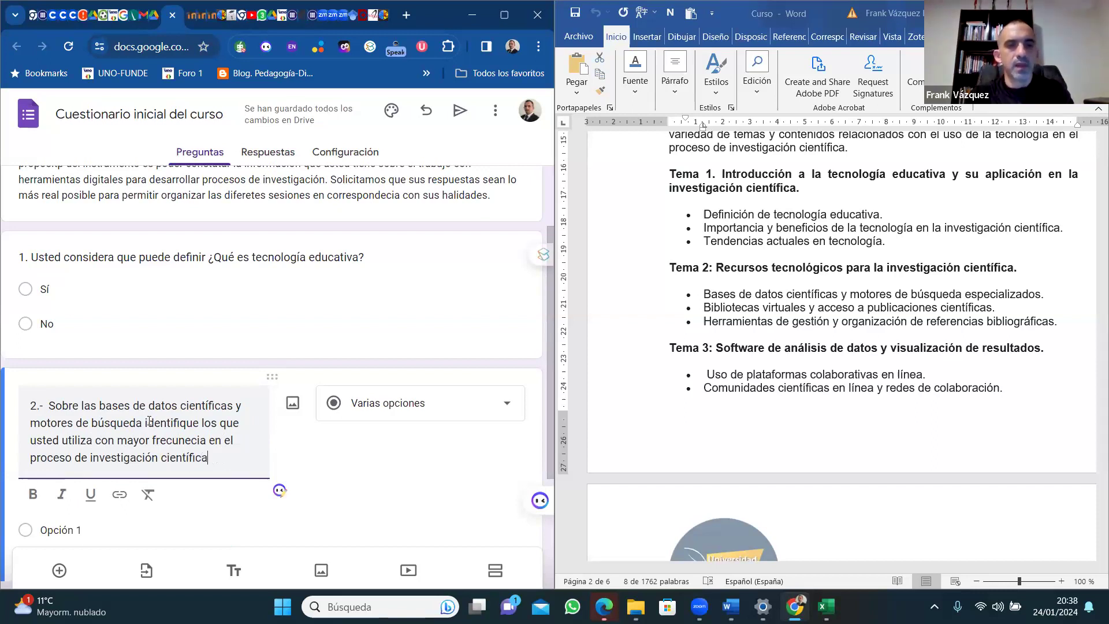
Name the first answer option of question 2 "Web of Scince".
{"action": "left_click", "coordinate": [80, 530]}
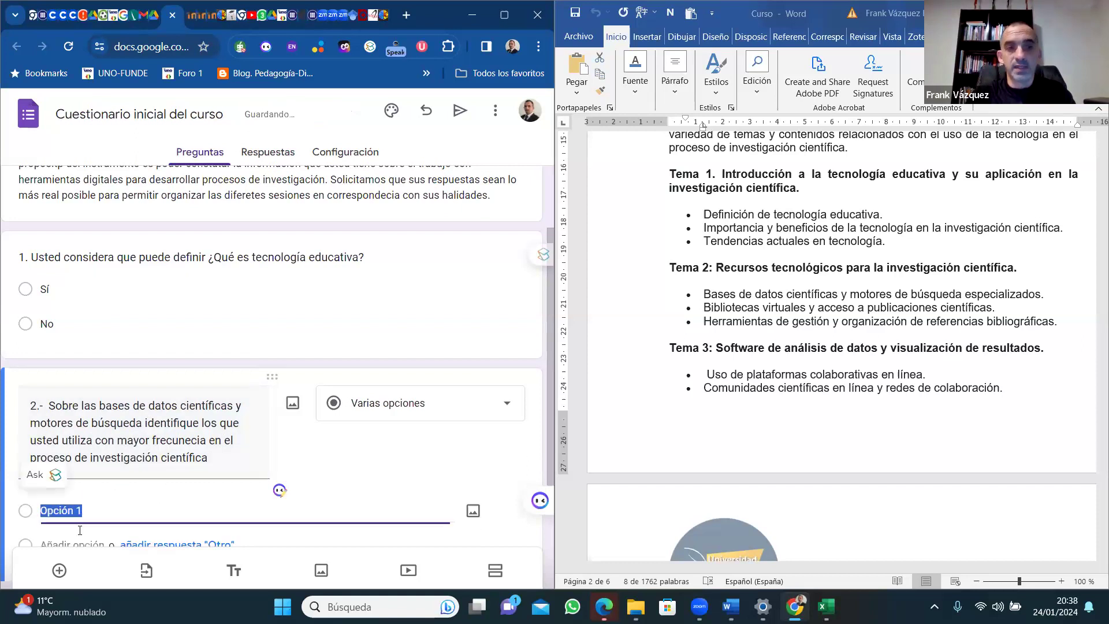
{"action": "left_click_drag", "start_coordinate": [554, 430], "coordinate": [541, 523]}
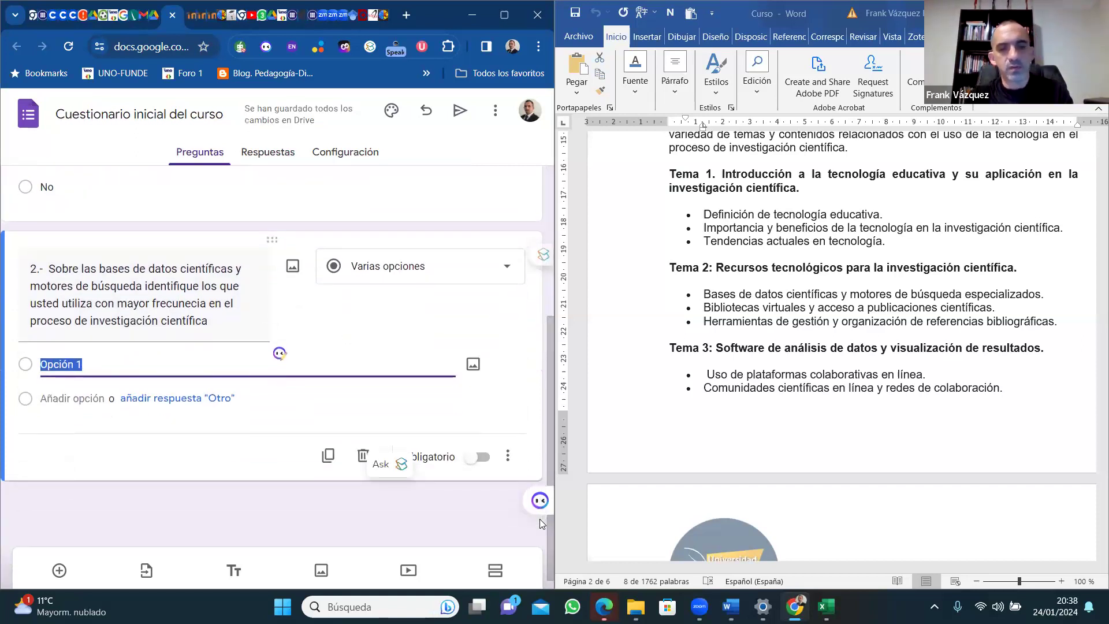
{"action": "type", "text": "Web Of Scinec"}
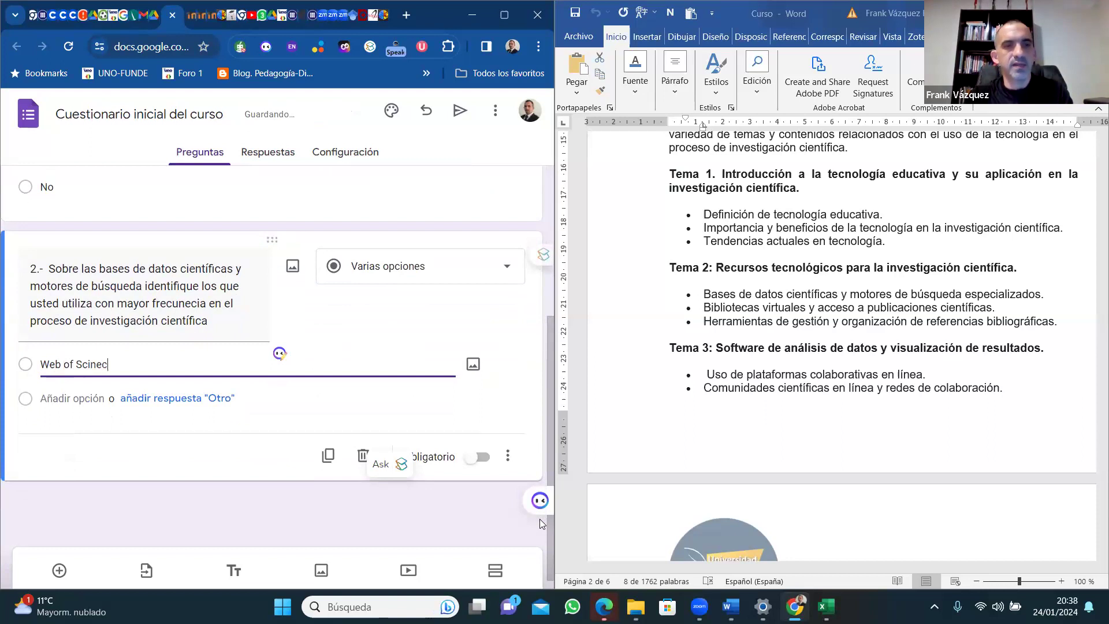
{"action": "key", "text": "BackSpace"}
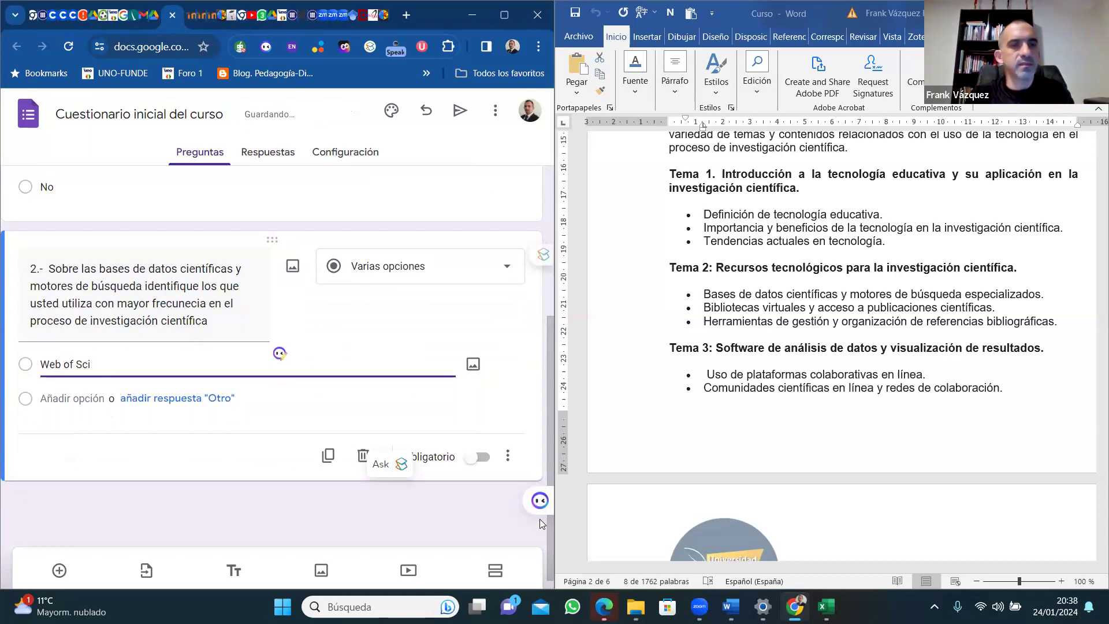
{"action": "type", "text": "ce"}
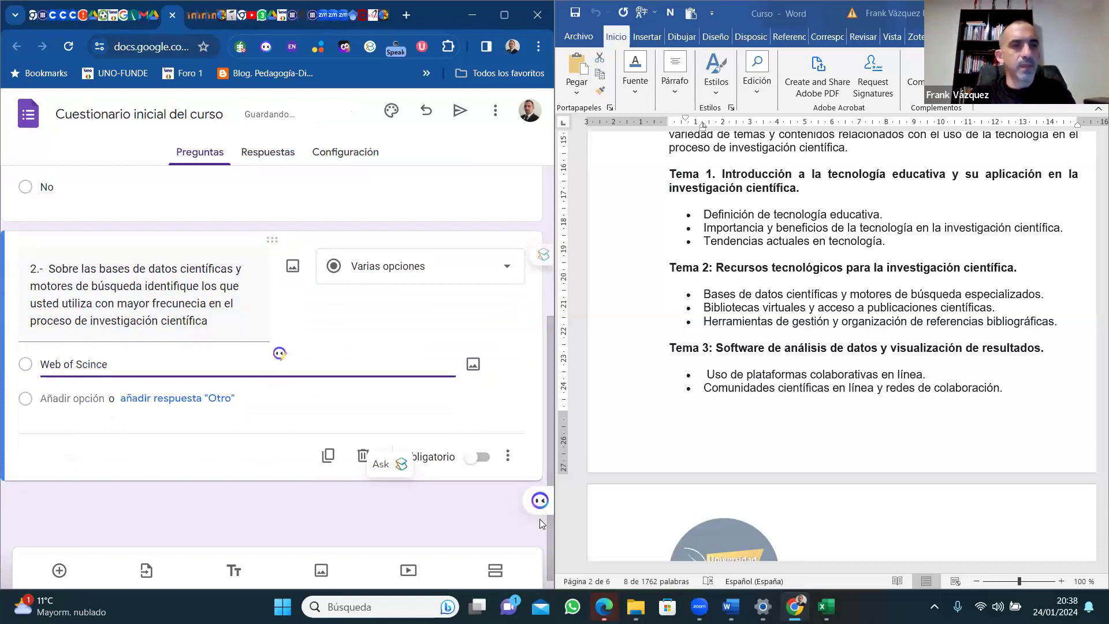
Add the answer options "Scopus" and "Scielo" to question 2.
{"action": "left_click", "coordinate": [58, 397]}
{"action": "type", "text": "Scop"}
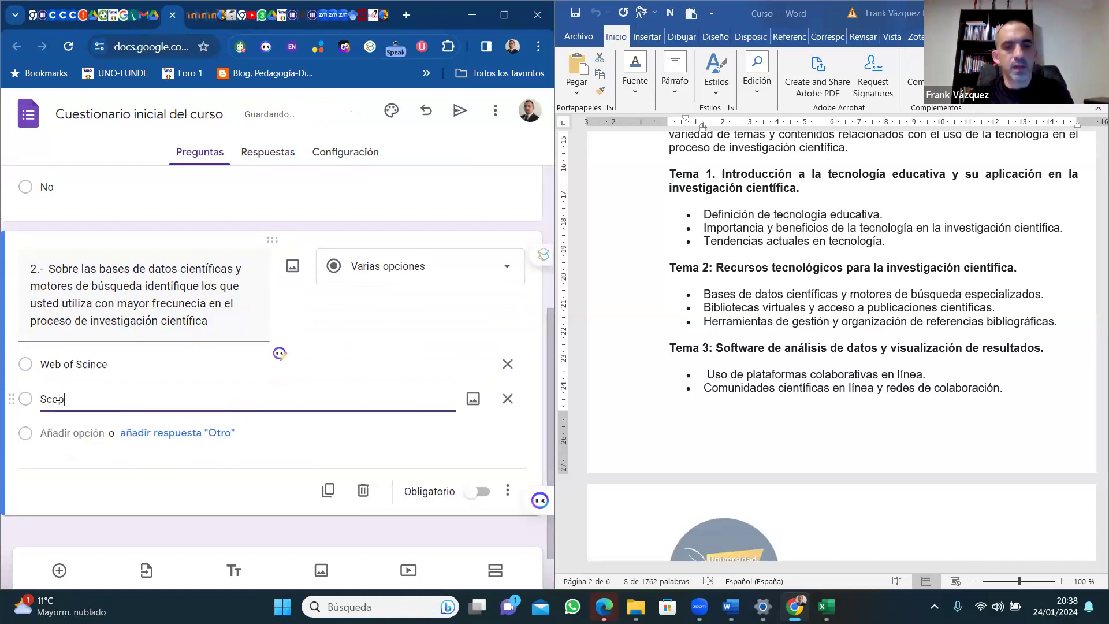
{"action": "type", "text": "us"}
{"action": "left_click", "coordinate": [53, 453]}
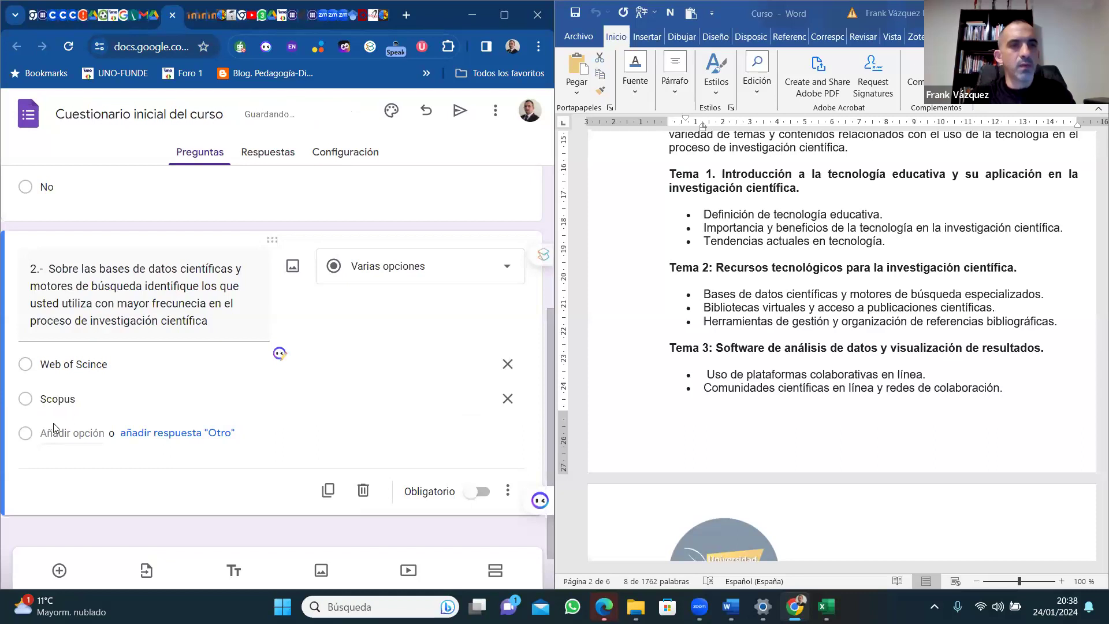
{"action": "left_click", "coordinate": [50, 441]}
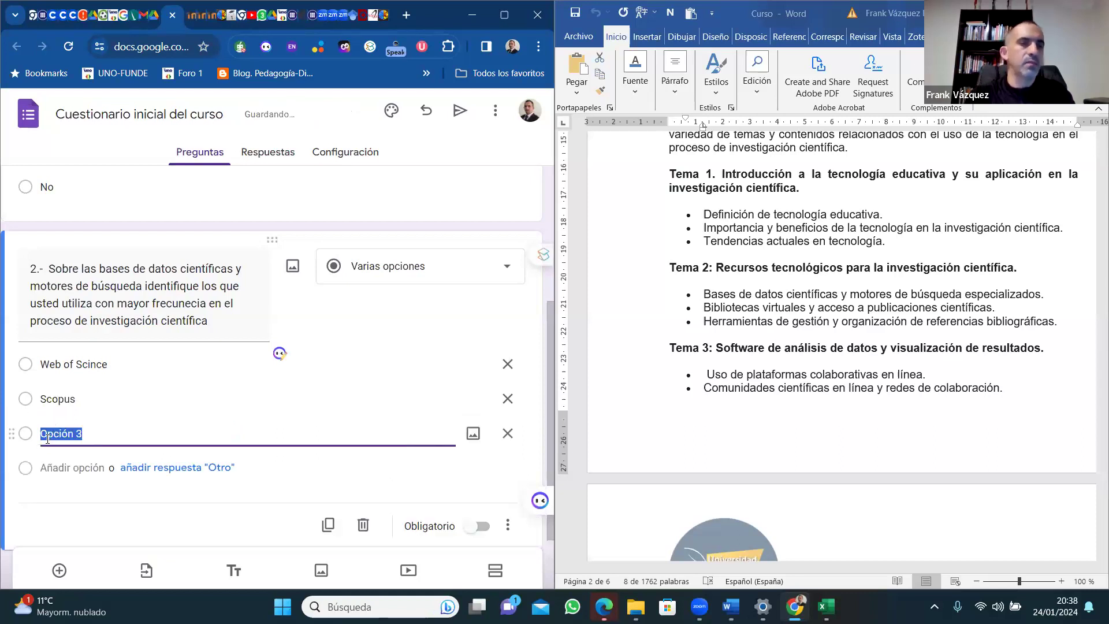
{"action": "type", "text": "Scielo"}
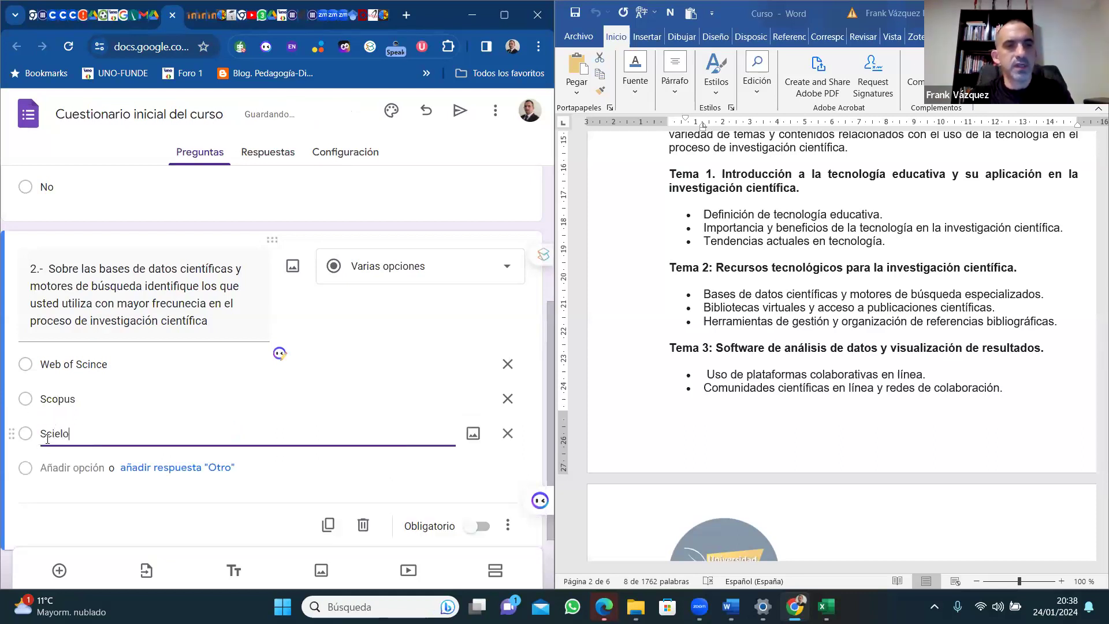
Add the answer options "Latindex" and "Dialnet" below "Scielo" in question 2.
{"action": "left_click", "coordinate": [58, 466]}
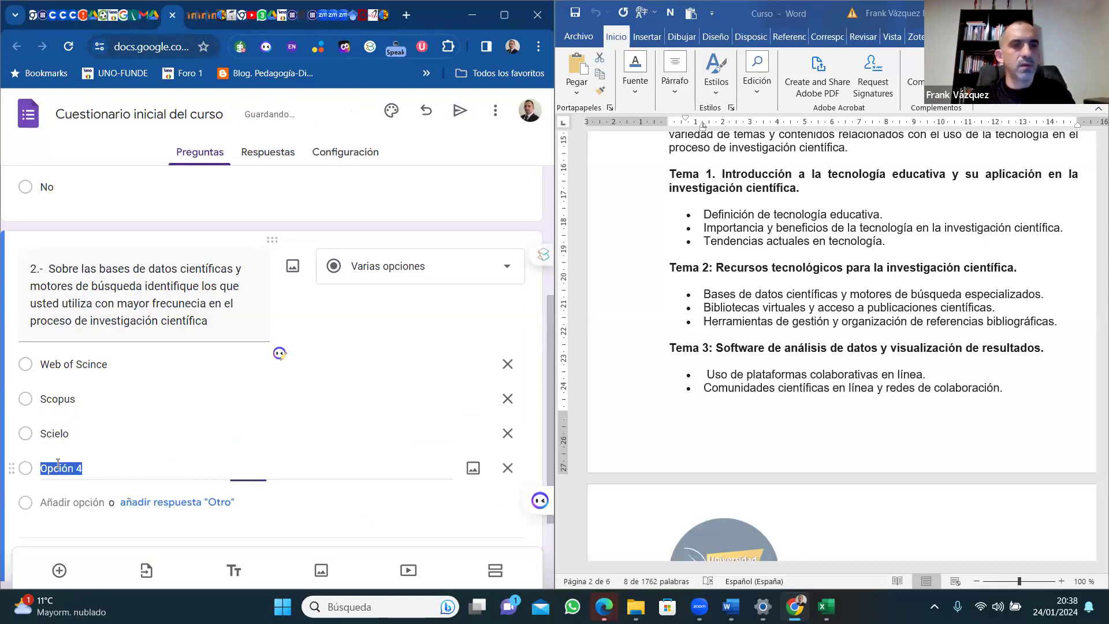
{"action": "type", "text": "Latindex"}
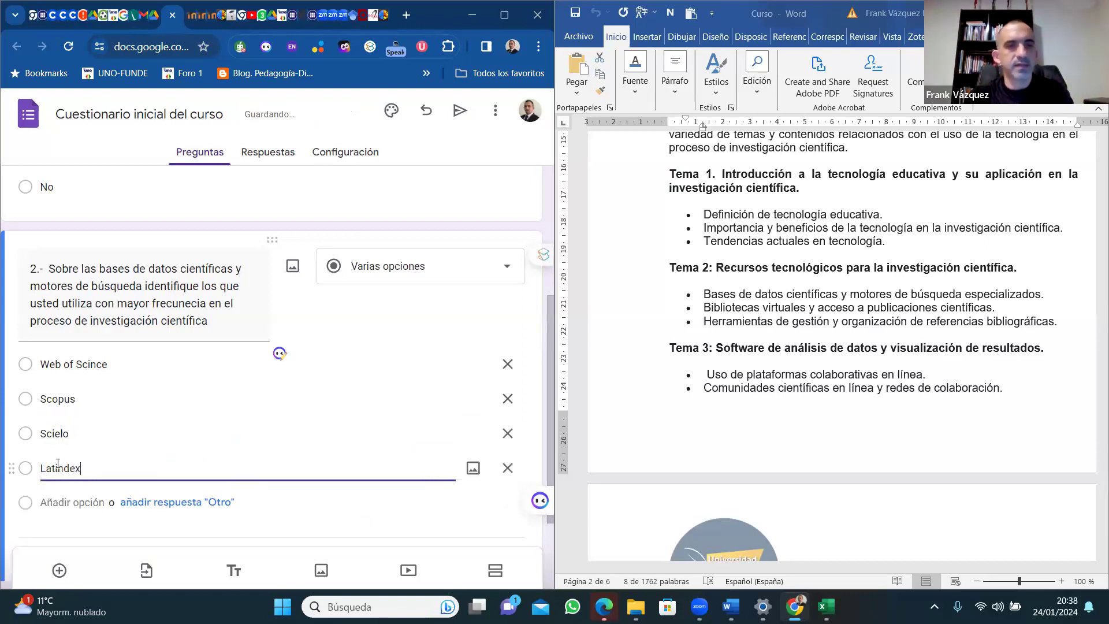
{"action": "left_click", "coordinate": [53, 503]}
{"action": "type", "text": "Re"}
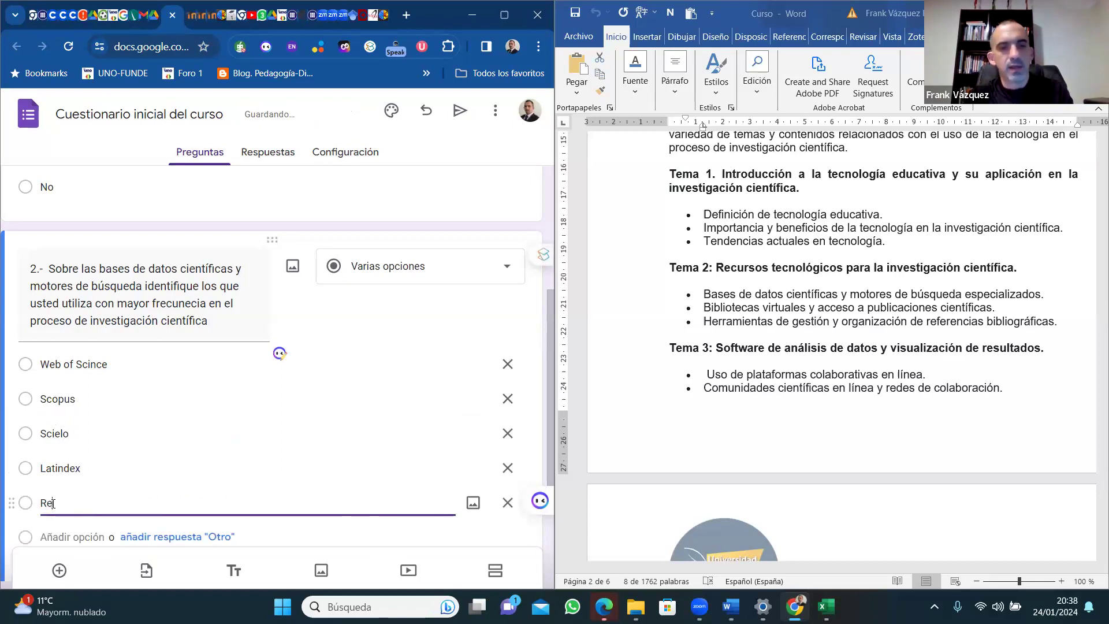
{"action": "type", "text": "i"}
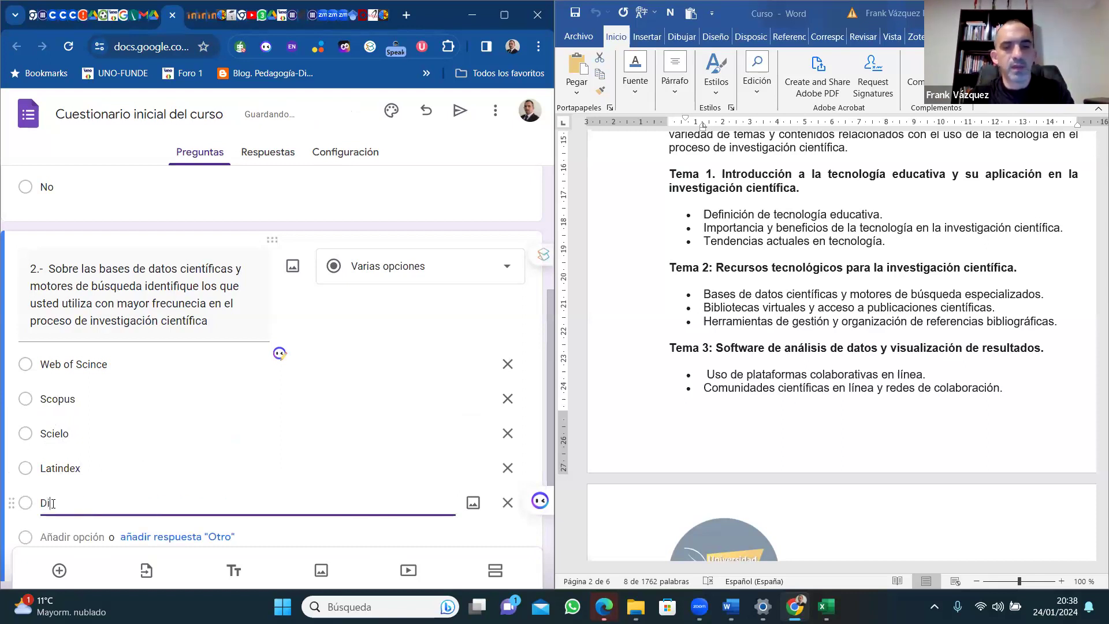
{"action": "type", "text": "alnet"}
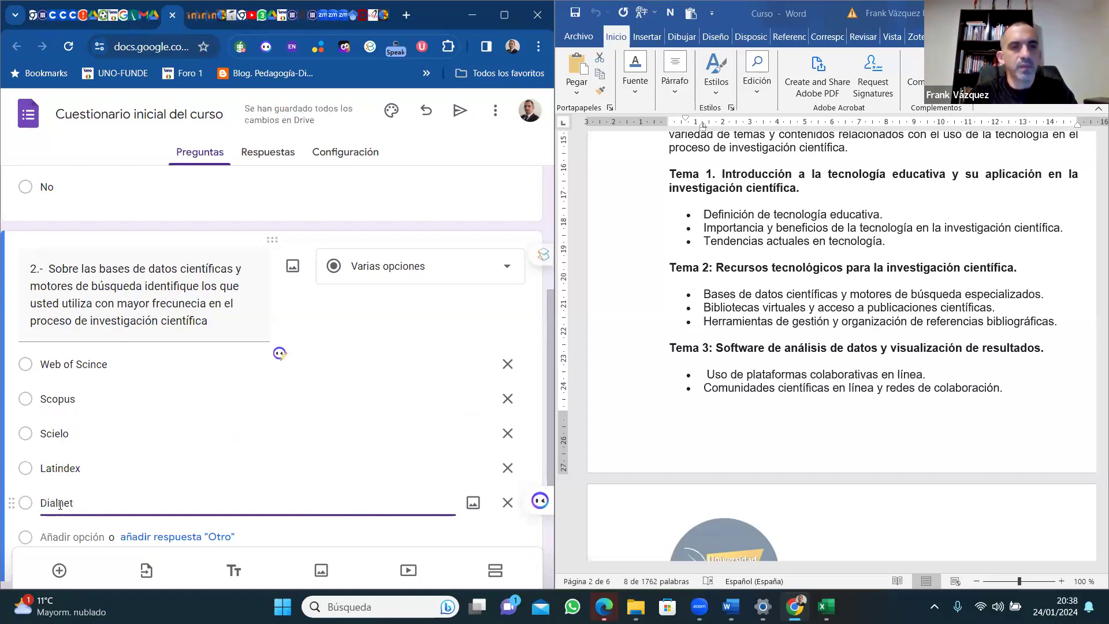
Add "Google" as an answer option below "Dialnet" in question 2.
{"action": "left_click_drag", "start_coordinate": [551, 380], "coordinate": [545, 427]}
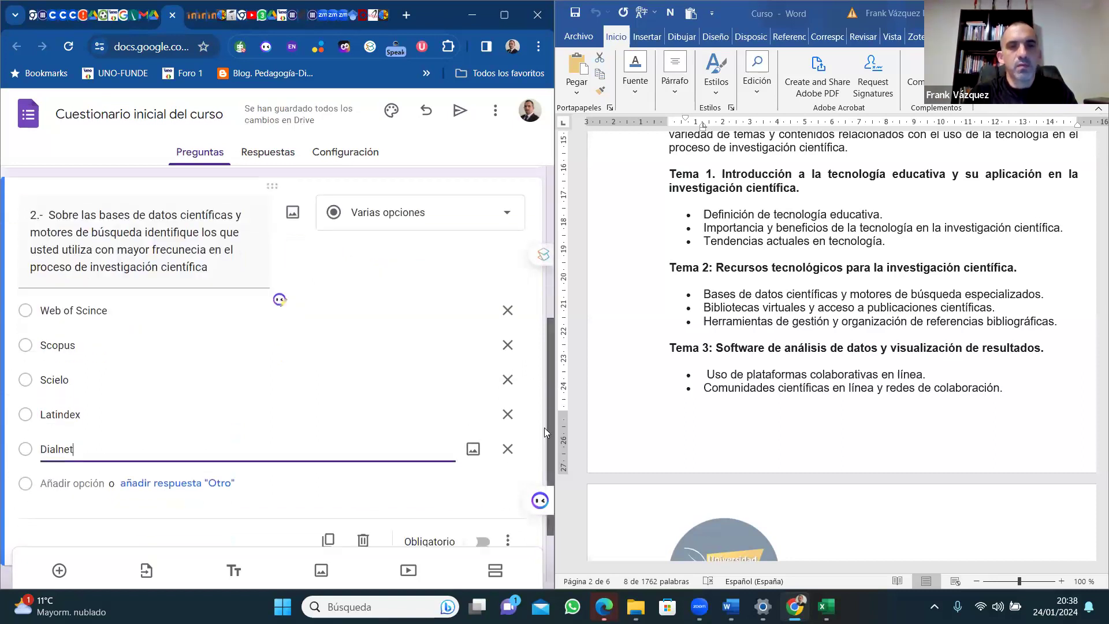
{"action": "right_click", "coordinate": [49, 458]}
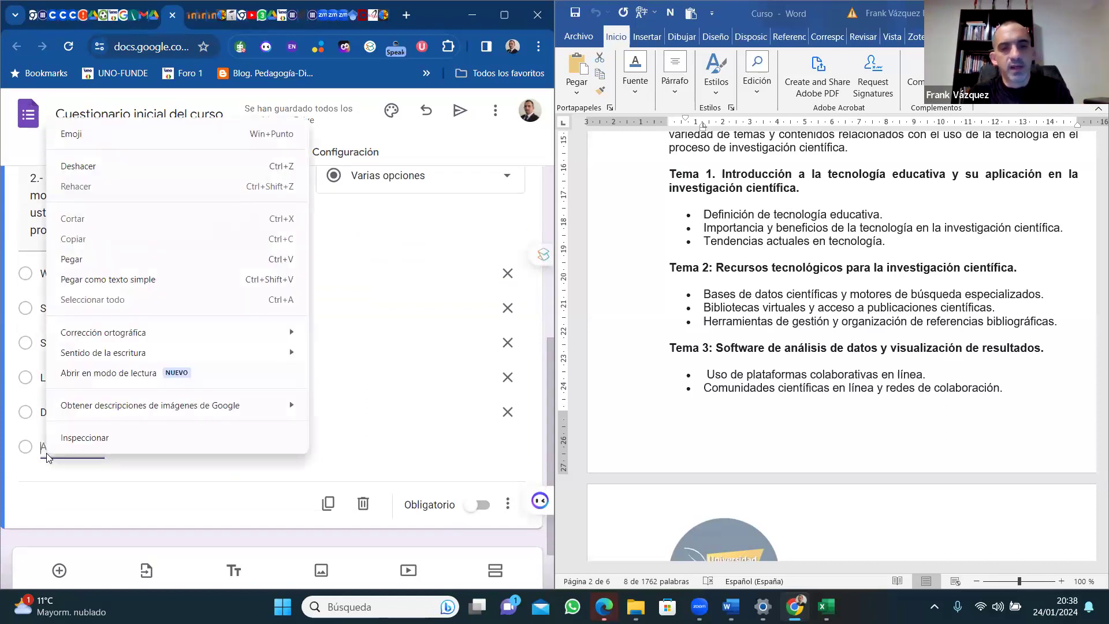
{"action": "key", "text": "o"}
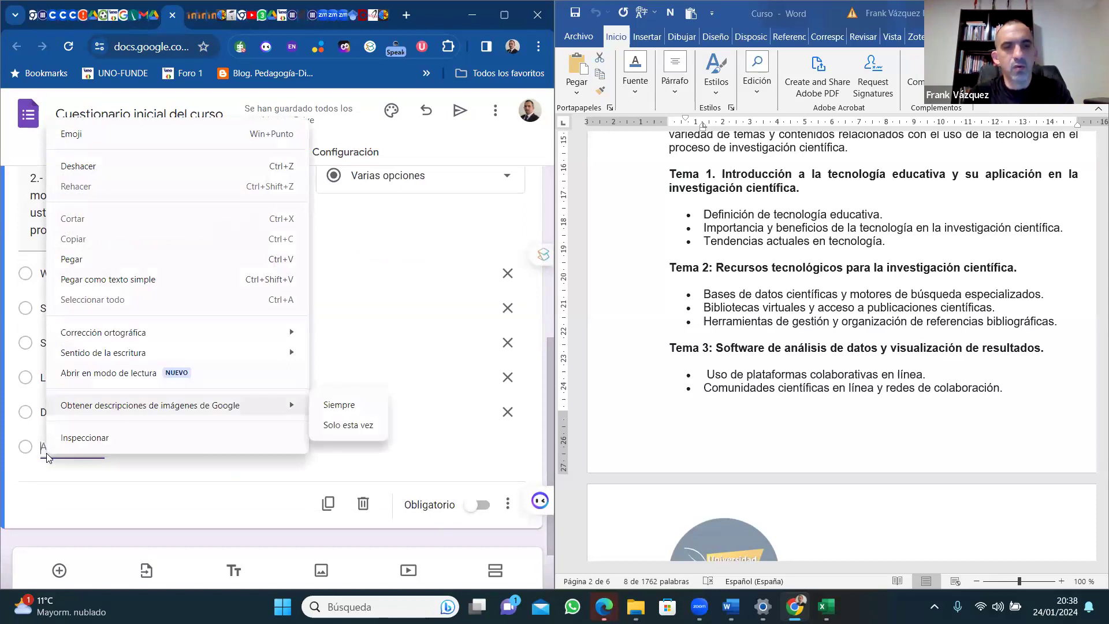
{"action": "left_click", "coordinate": [63, 476]}
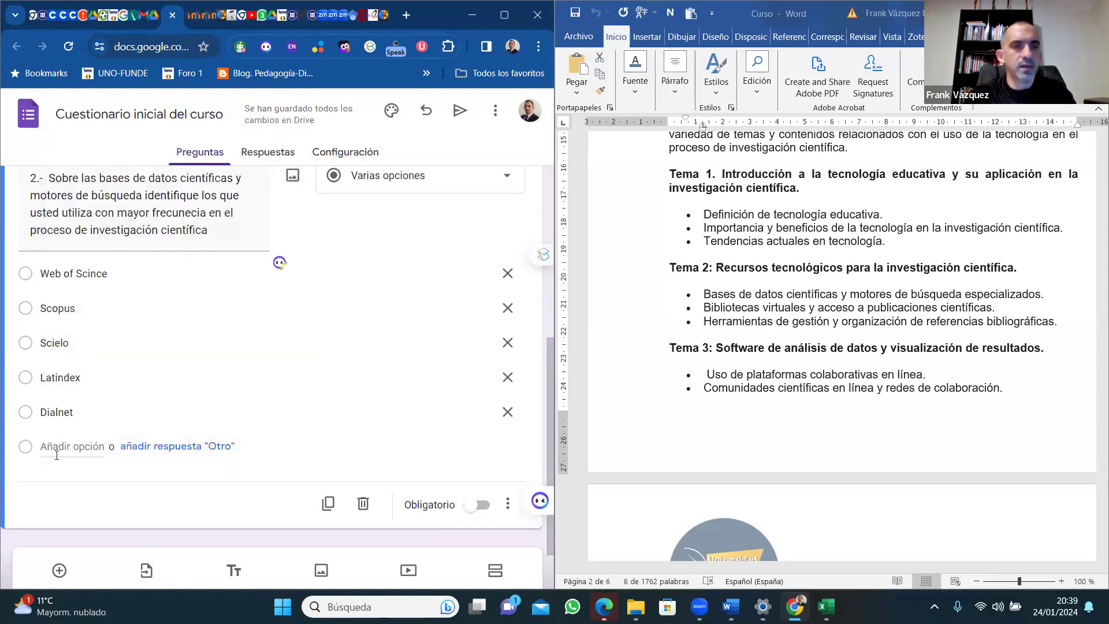
{"action": "left_click", "coordinate": [54, 448]}
{"action": "type", "text": "Google"}
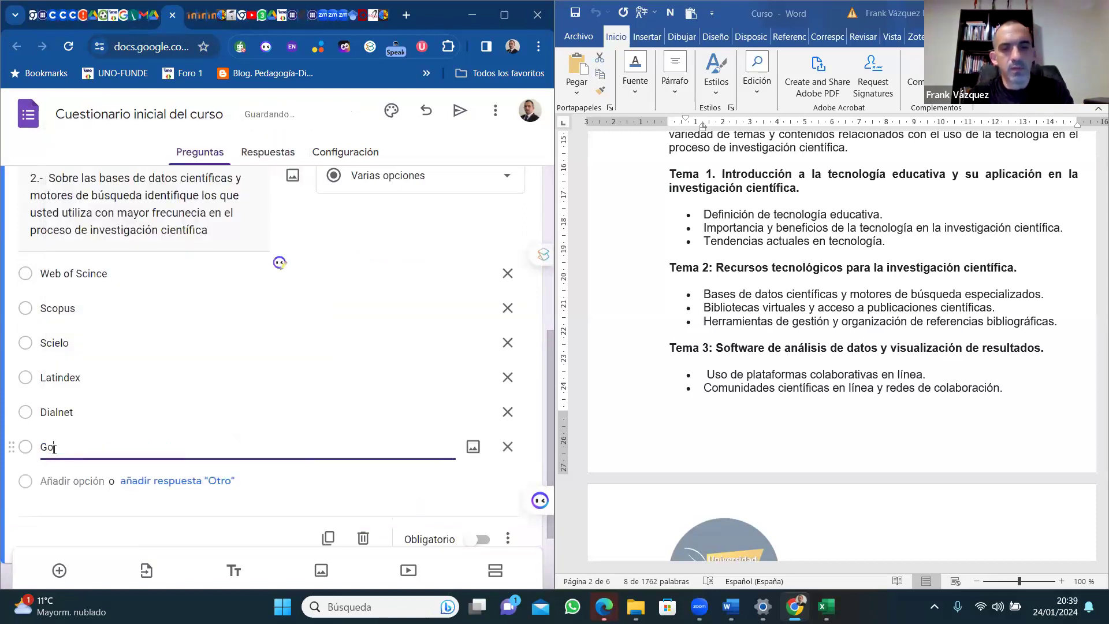
{"action": "left_click", "coordinate": [54, 478]}
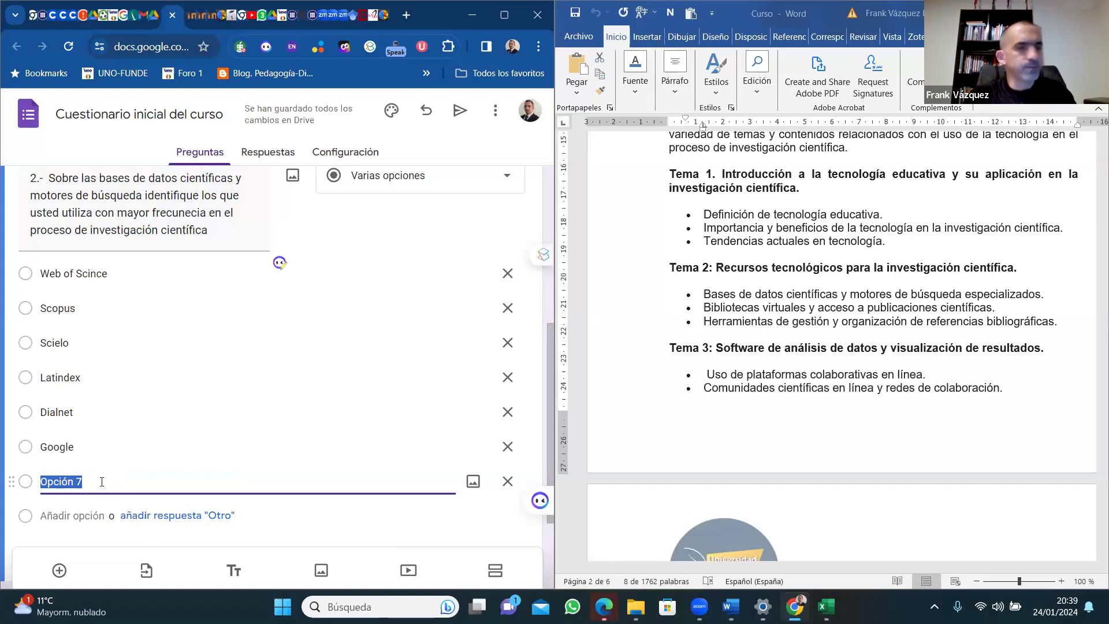
{"action": "key", "text": "BackSpace"}
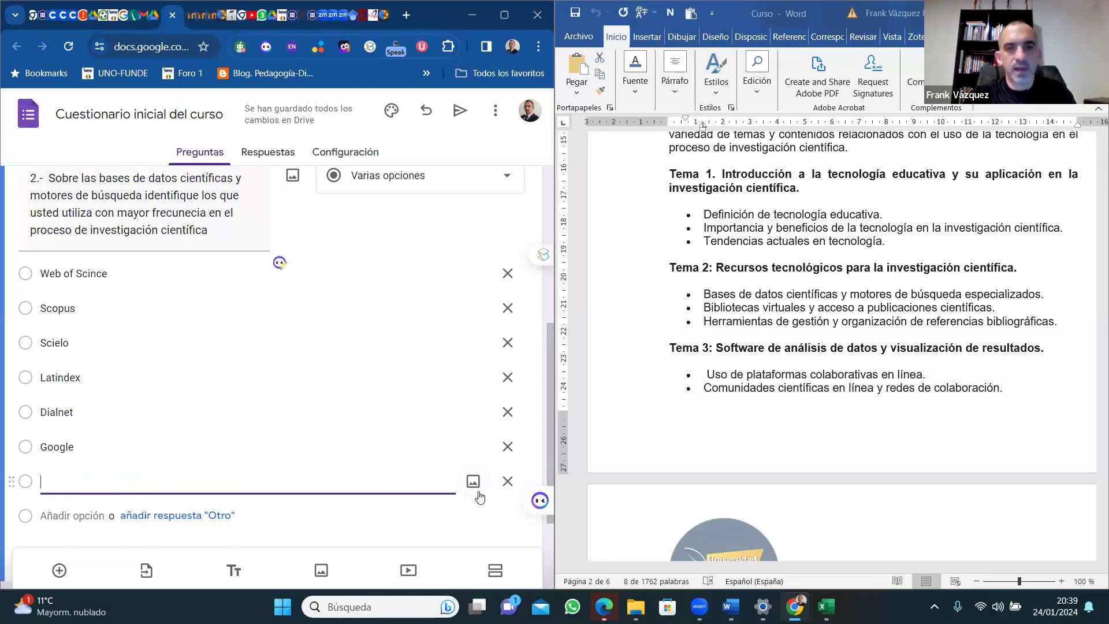
{"action": "left_click", "coordinate": [508, 482]}
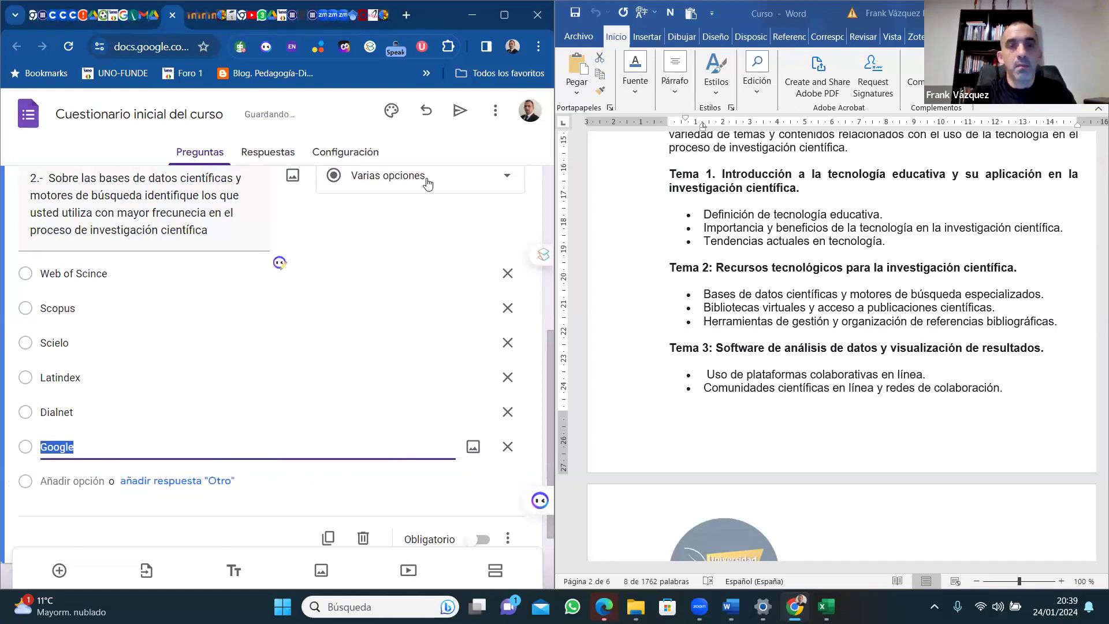
Keep question 2 as "Varias opciones" and make both question 2 and question 1 required.
{"action": "left_click", "coordinate": [507, 178]}
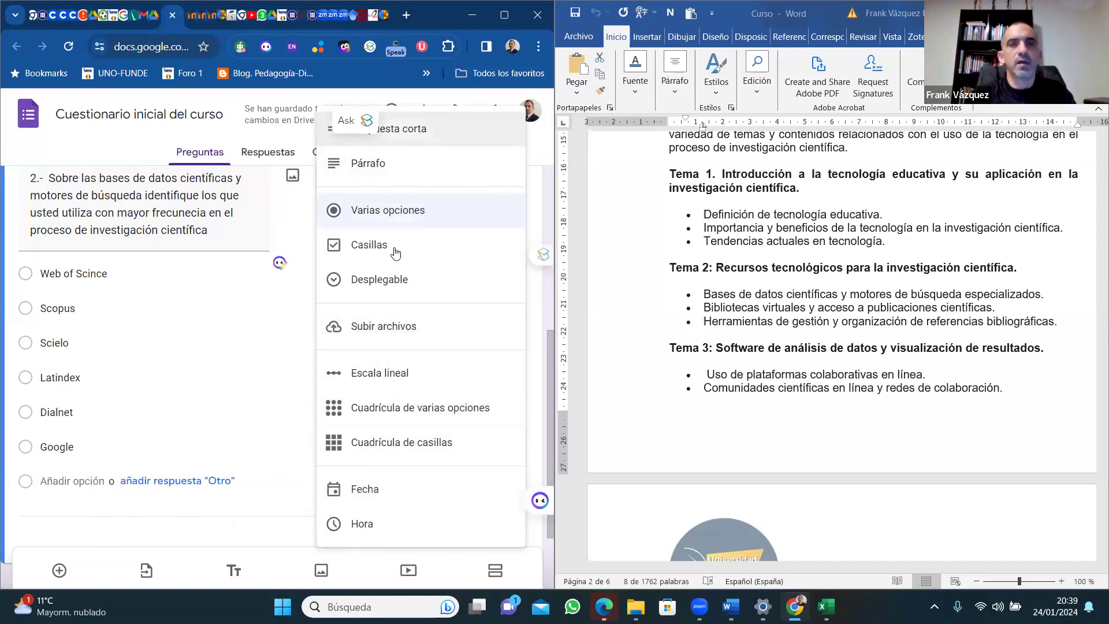
{"action": "left_click", "coordinate": [253, 538]}
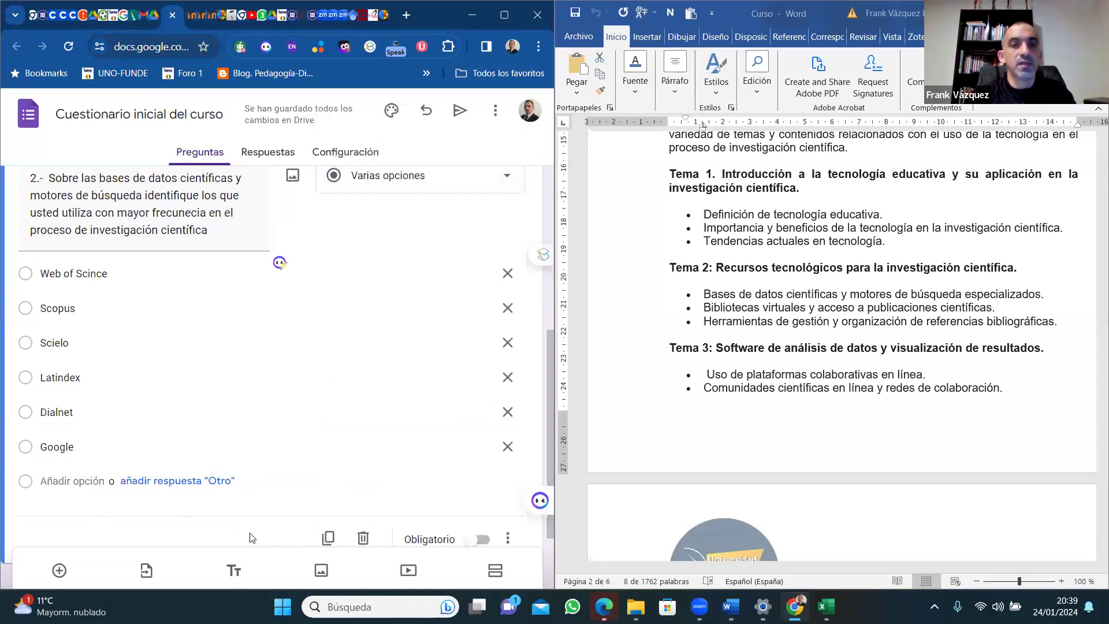
{"action": "left_click", "coordinate": [484, 542]}
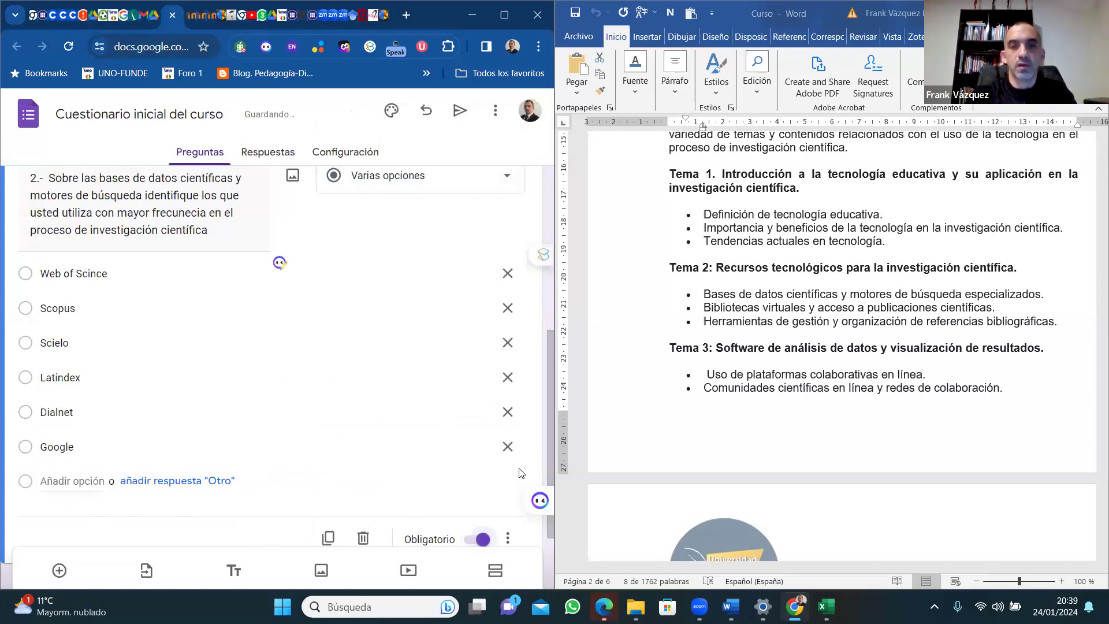
{"action": "left_click_drag", "start_coordinate": [550, 443], "coordinate": [547, 334]}
{"action": "left_click", "coordinate": [345, 307]}
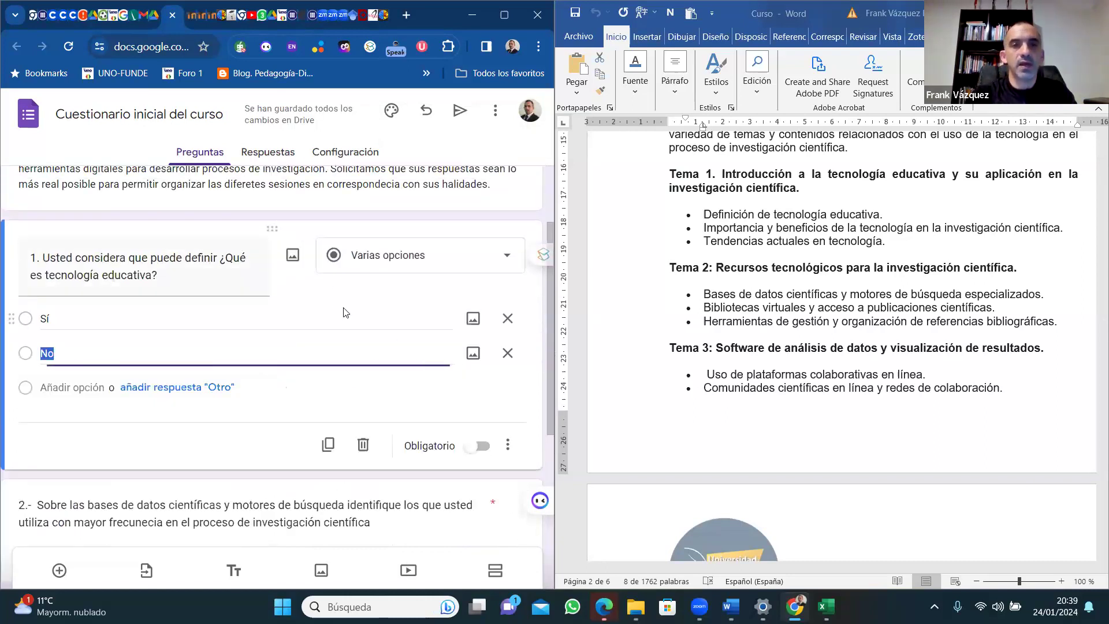
{"action": "left_click", "coordinate": [484, 447]}
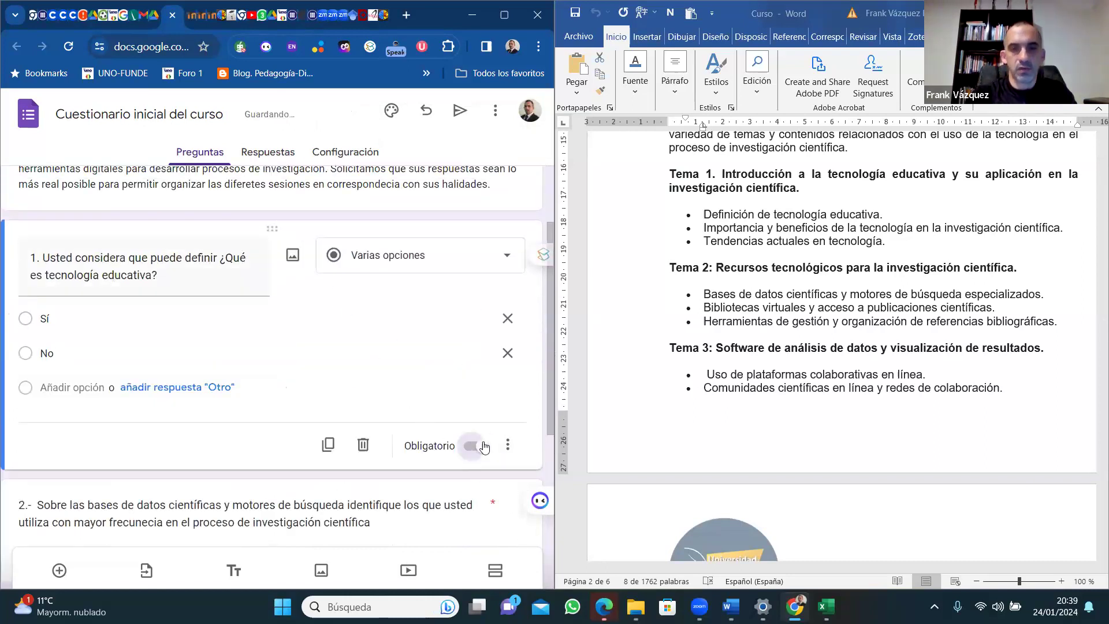
Copy the Tema 2 lines from "Bibliotecas virtuales y acceso a publicaciones científicas" into the reference management bullet in the Word document.
{"action": "scroll", "coordinate": [543, 433], "scroll_direction": "down", "scroll_amount": 5}
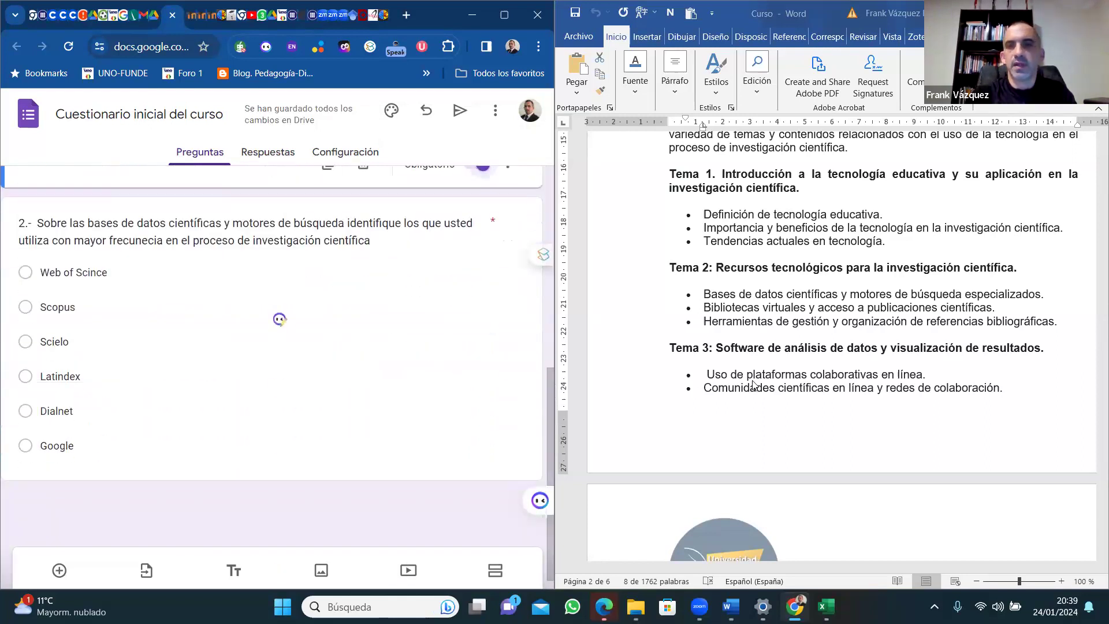
{"action": "left_click", "coordinate": [704, 315]}
{"action": "left_click_drag", "start_coordinate": [707, 306], "coordinate": [934, 328]}
{"action": "key", "text": "ctrl+c"}
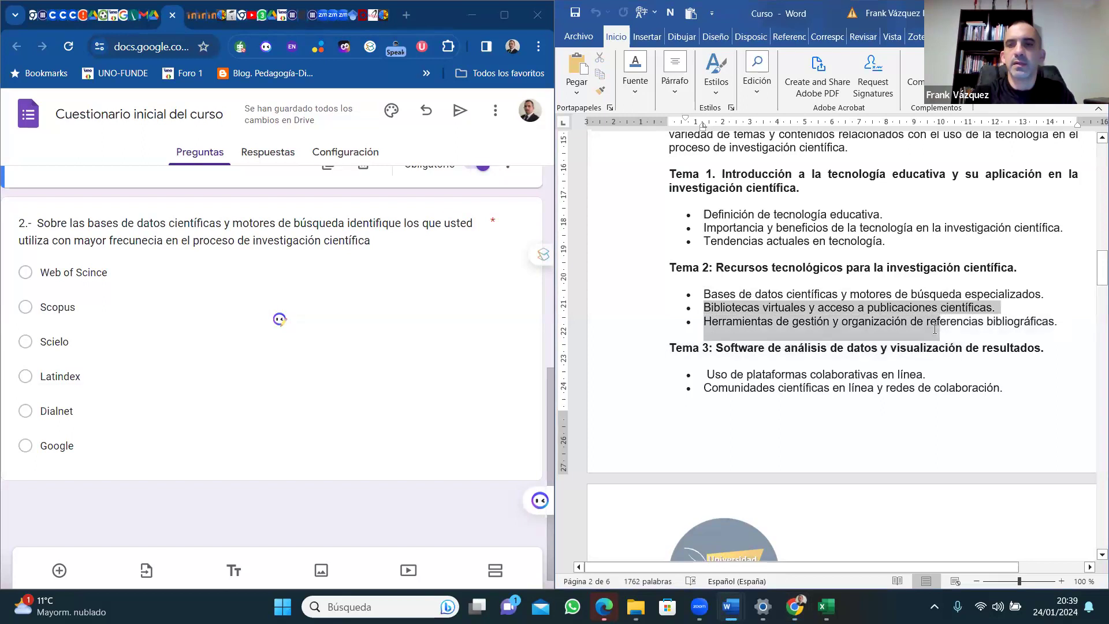
{"action": "right_click", "coordinate": [872, 323]}
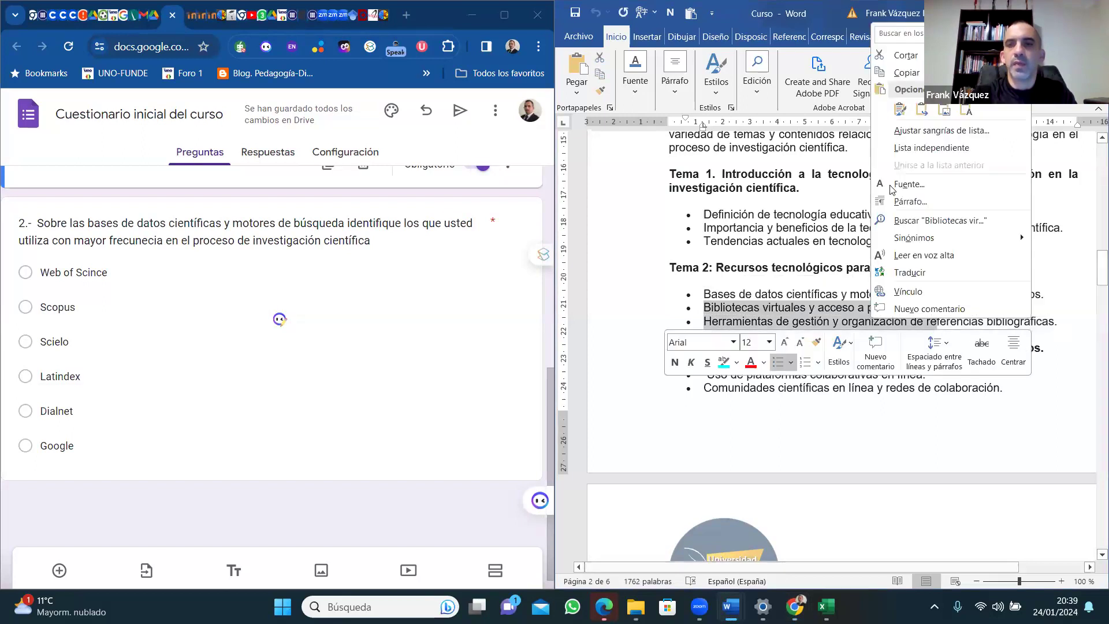
{"action": "left_click", "coordinate": [502, 329]}
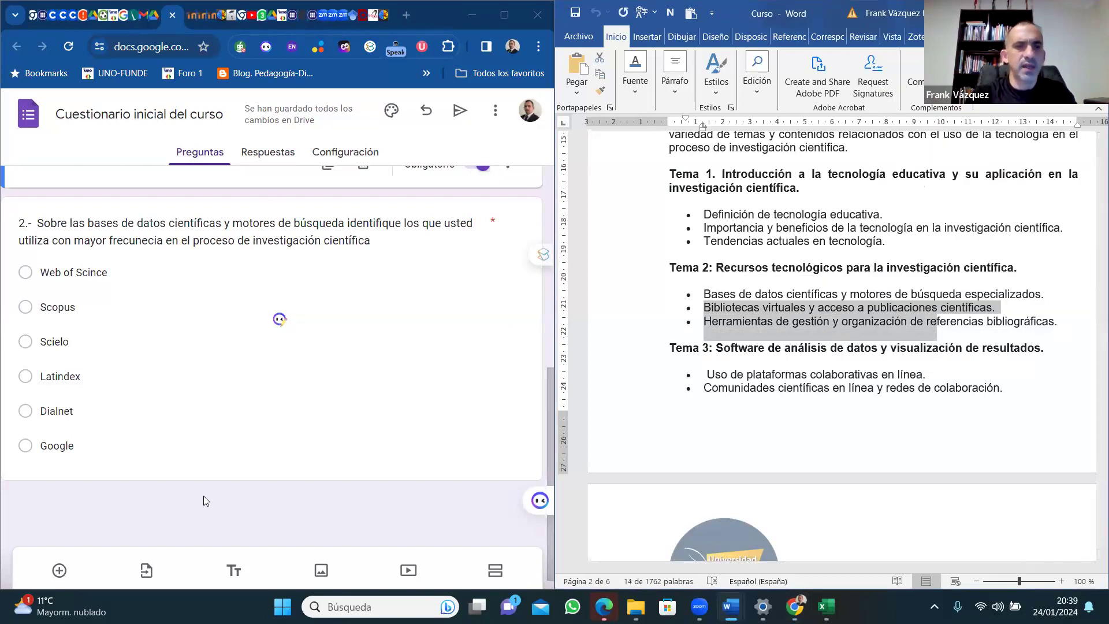
{"action": "left_click", "coordinate": [60, 576]}
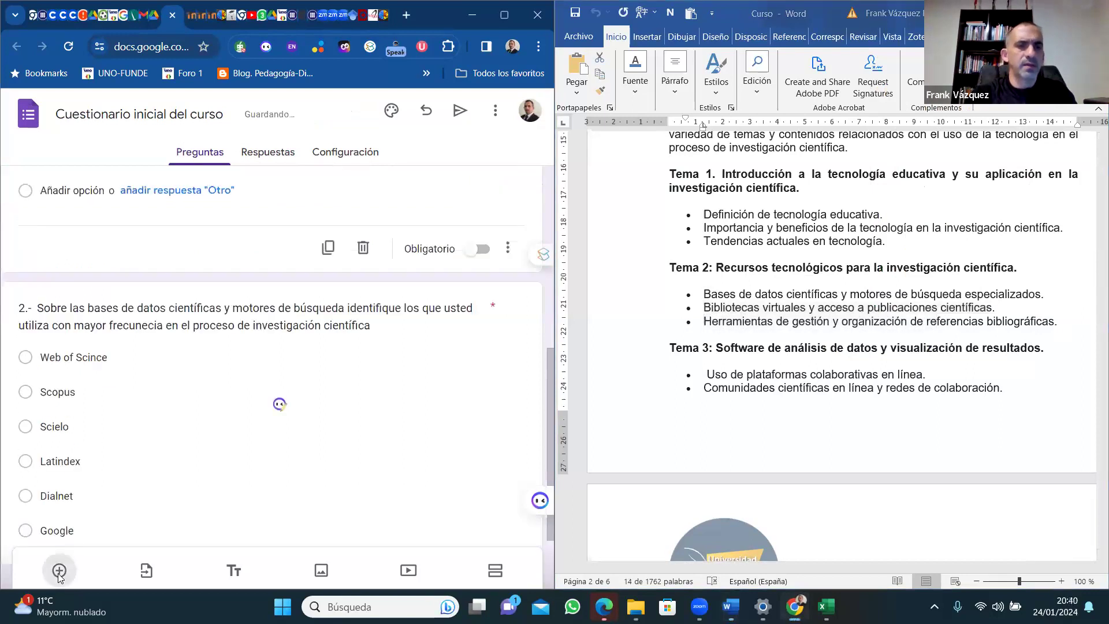
{"action": "left_click_drag", "start_coordinate": [551, 374], "coordinate": [540, 484]}
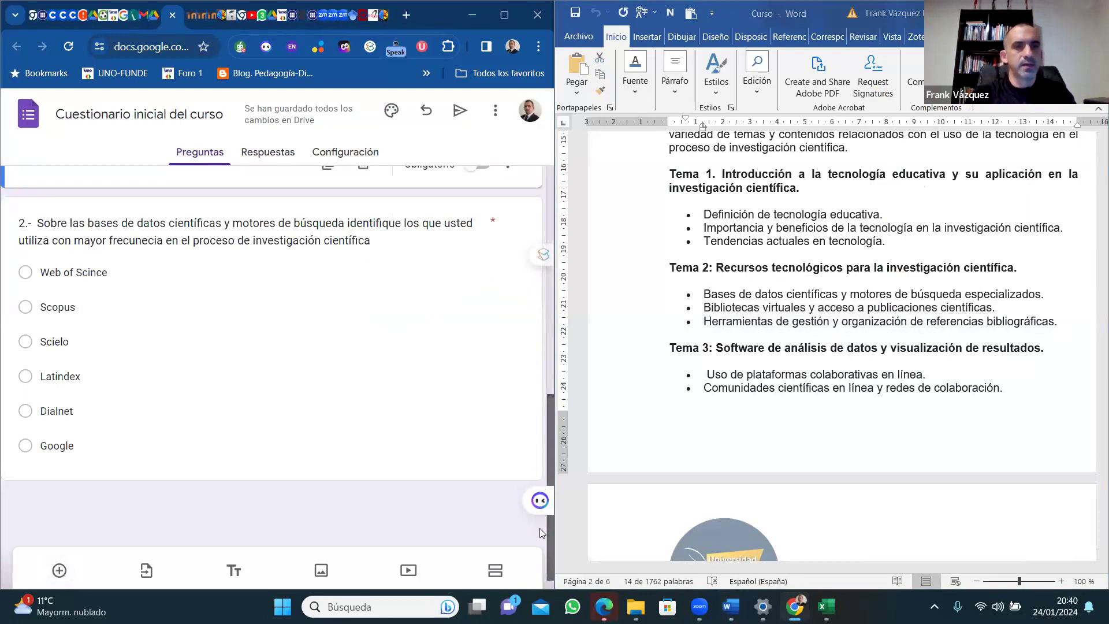
{"action": "left_click_drag", "start_coordinate": [542, 530], "coordinate": [547, 322]}
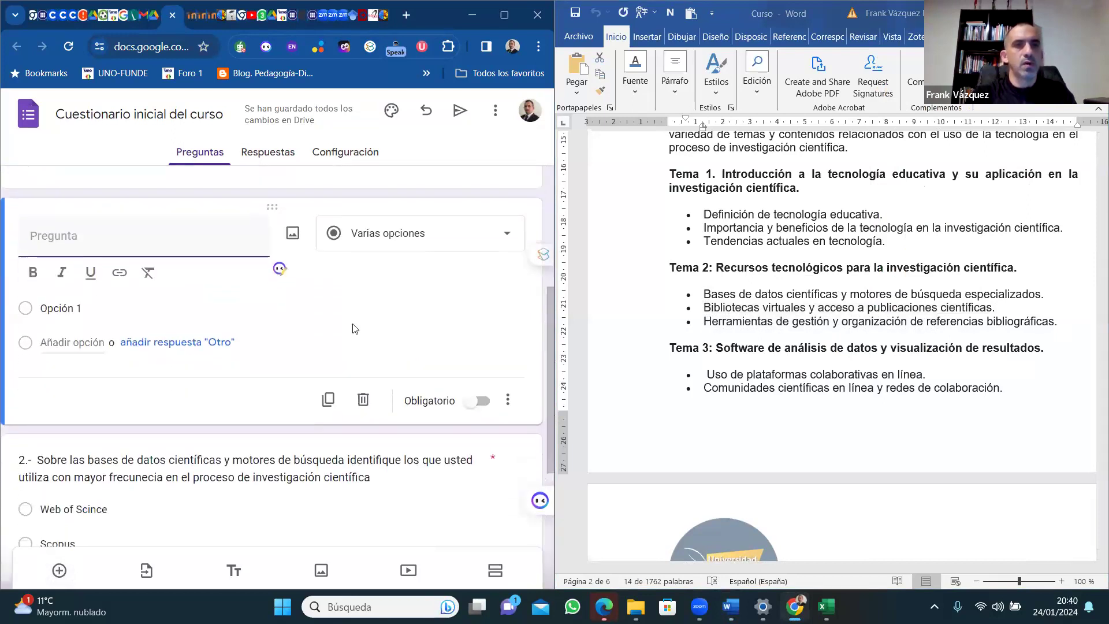
{"action": "left_click", "coordinate": [353, 312]}
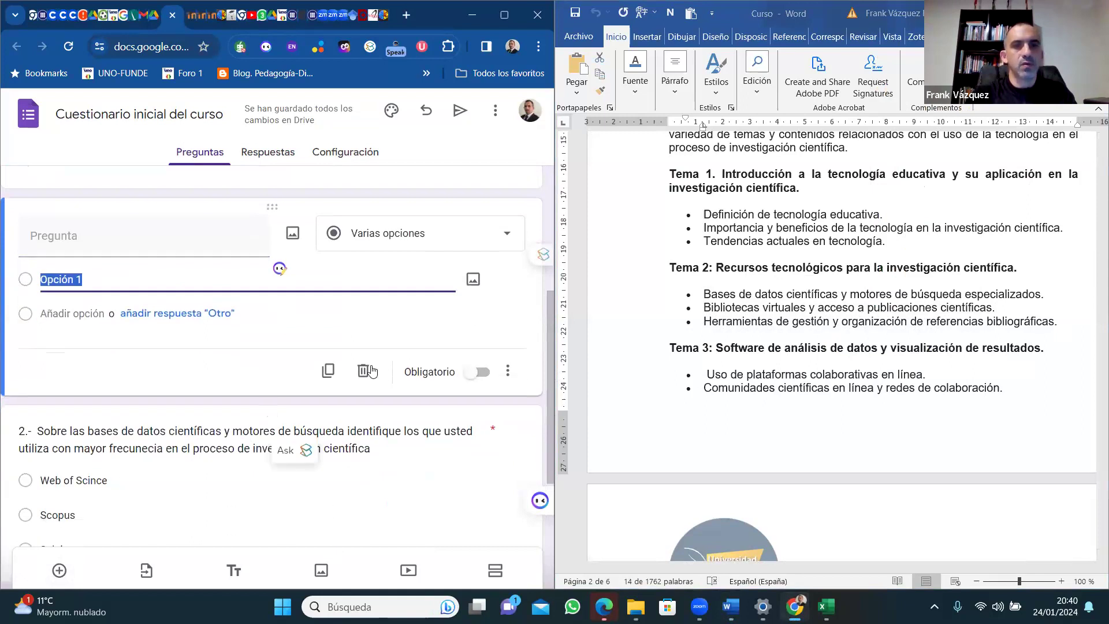
{"action": "left_click", "coordinate": [364, 371]}
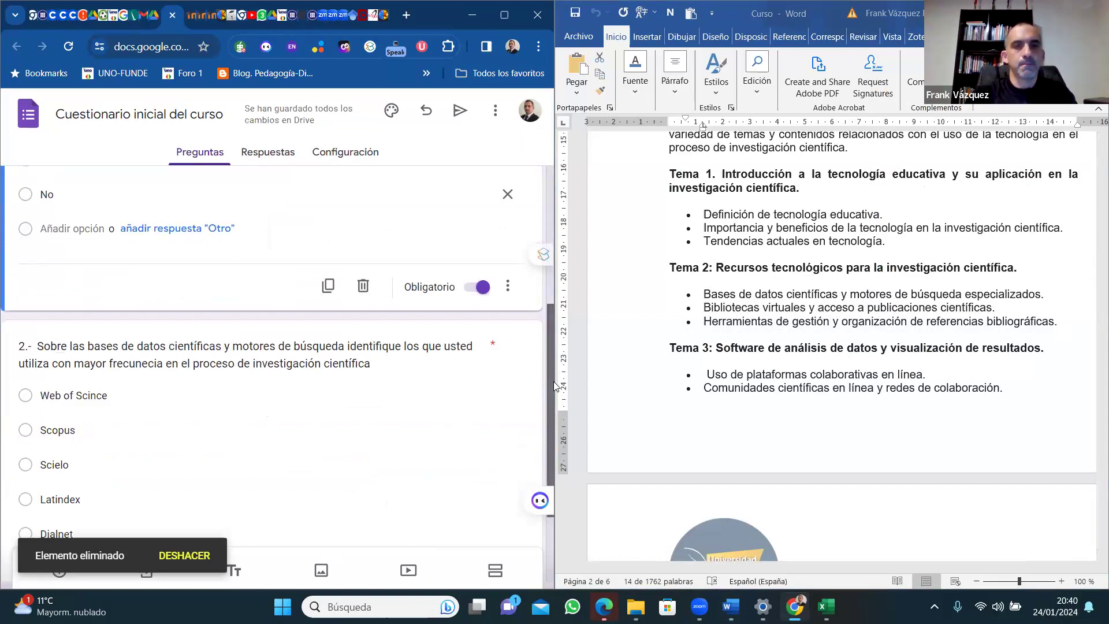
Add a new question below question 2 and paste the copied Tema 2 text as its question text.
{"action": "scroll", "coordinate": [554, 382], "scroll_direction": "down", "scroll_amount": 2}
{"action": "left_click", "coordinate": [251, 424]}
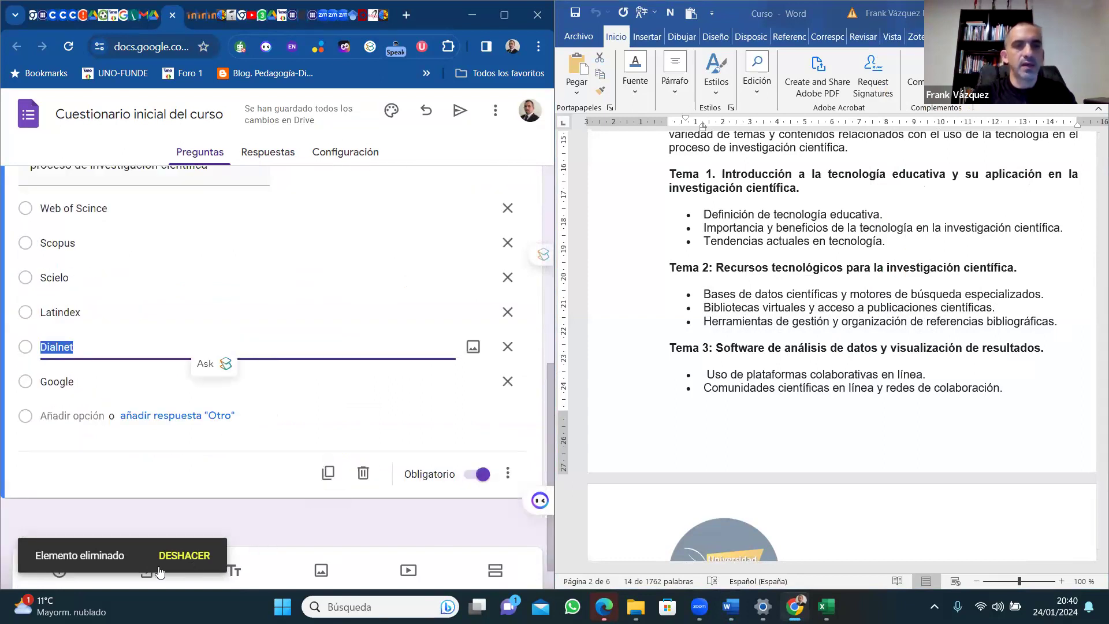
{"action": "left_click", "coordinate": [60, 573]}
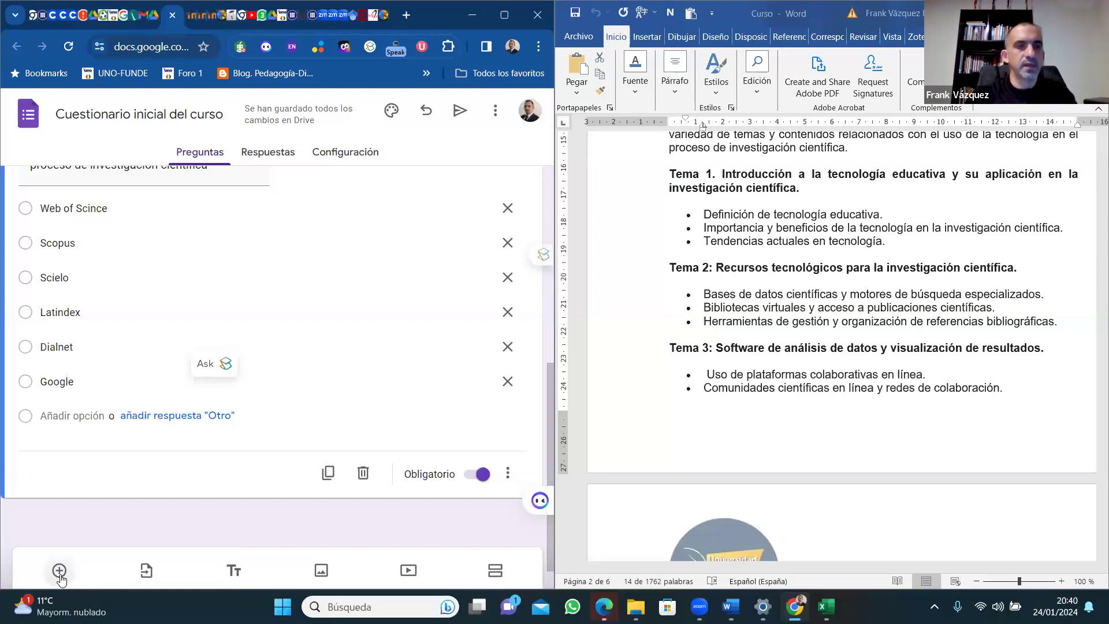
{"action": "left_click", "coordinate": [60, 573]}
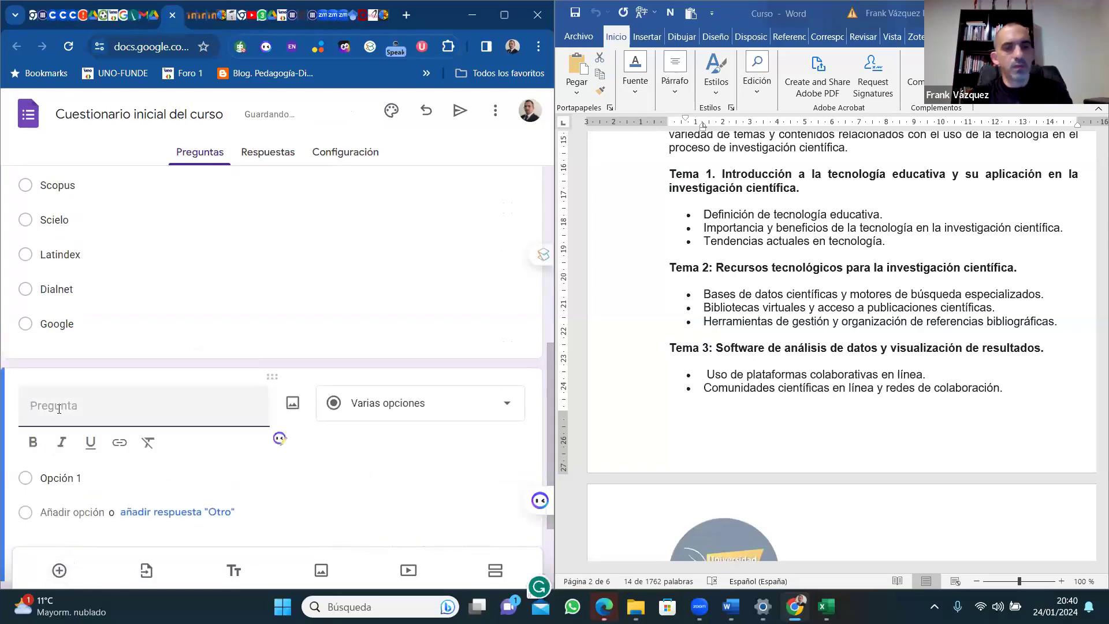
{"action": "key", "text": "ctrl+v"}
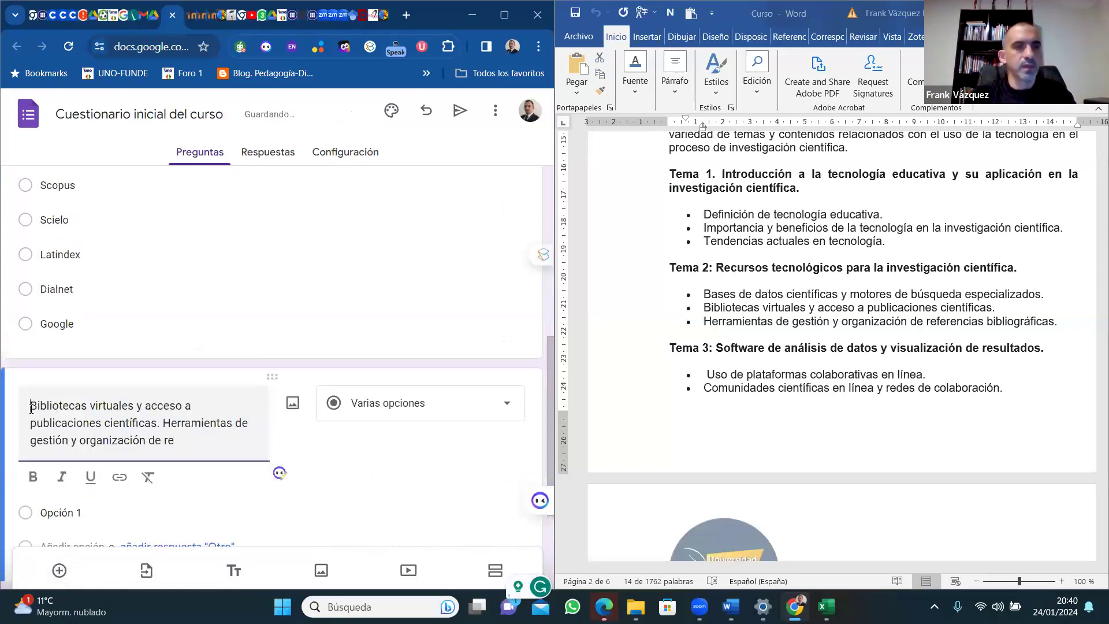
{"action": "left_click", "coordinate": [31, 409]}
{"action": "type", "text": "Desc"}
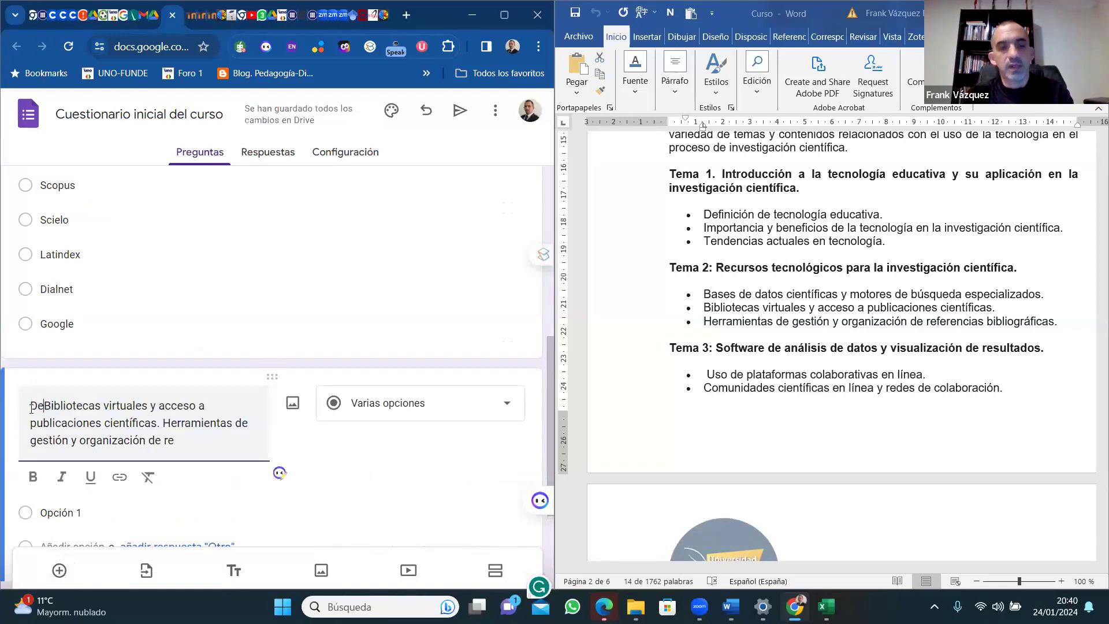
{"action": "key", "text": "BackSpace"}
{"action": "key", "text": "BackSpace"}
{"action": "key", "text": "BackSpace"}
{"action": "key", "text": "BackSpace"}
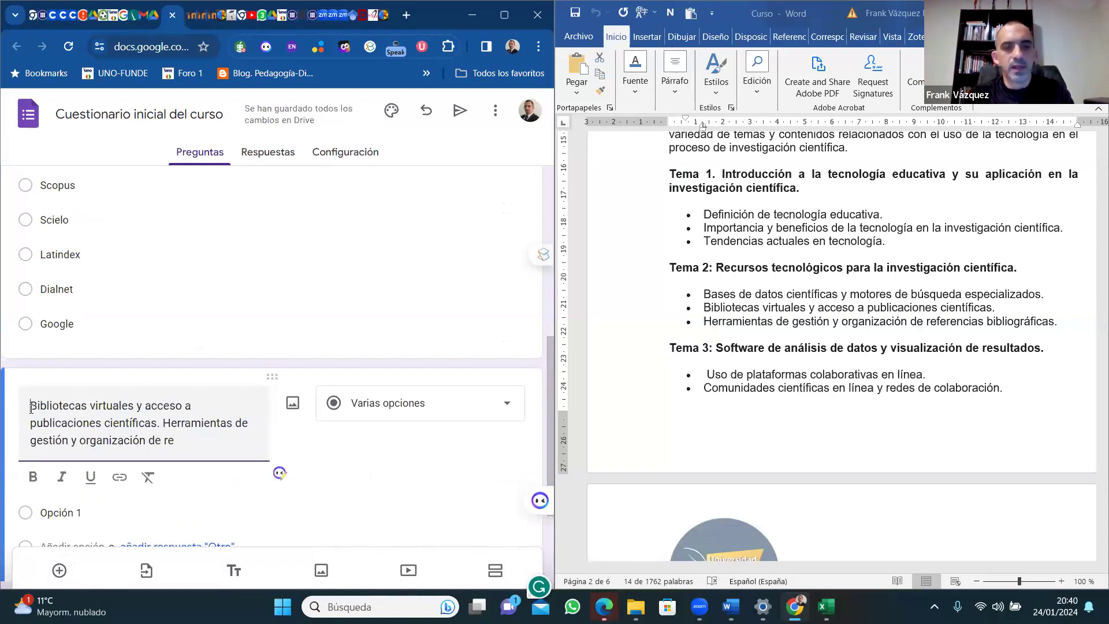
Insert "Comente sobre las bibliotecas" before the pasted text of the new question.
{"action": "type", "text": "Comente"}
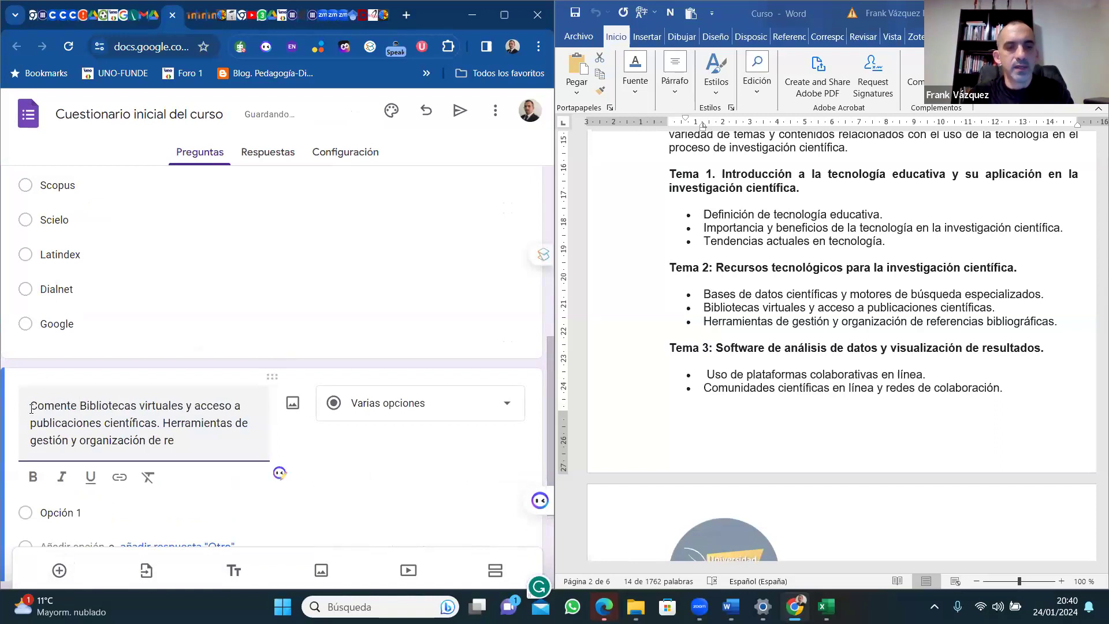
{"action": "key", "text": "ctrl+End"}
{"action": "type", "text": "bre las"}
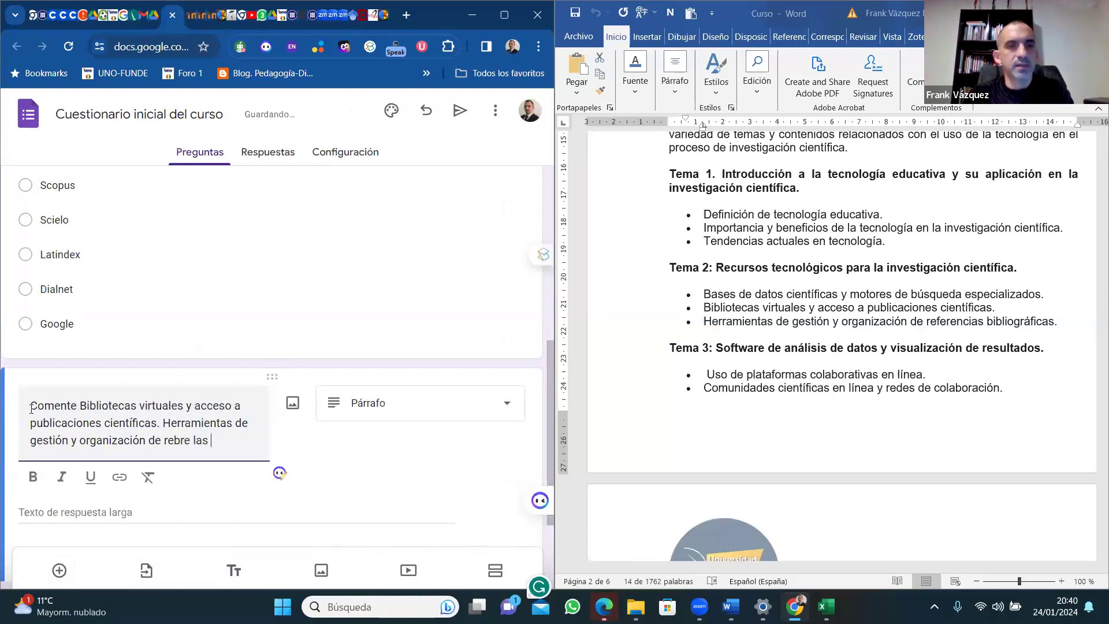
{"action": "left_click", "coordinate": [80, 406]}
{"action": "type", "text": "sobre las b"}
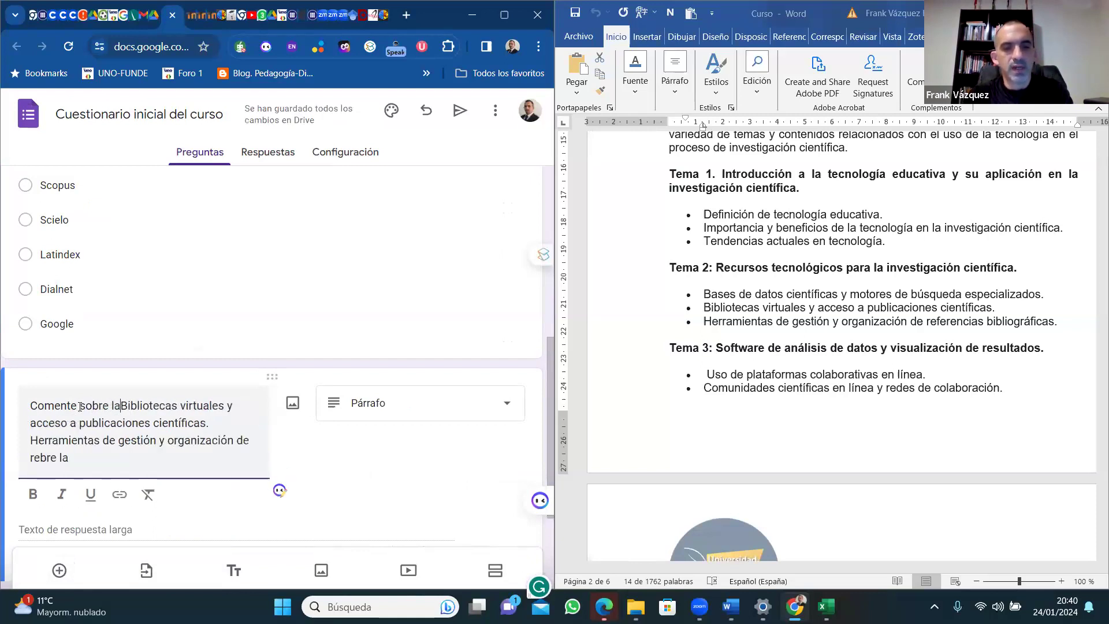
{"action": "type", "text": "ibliotecas"}
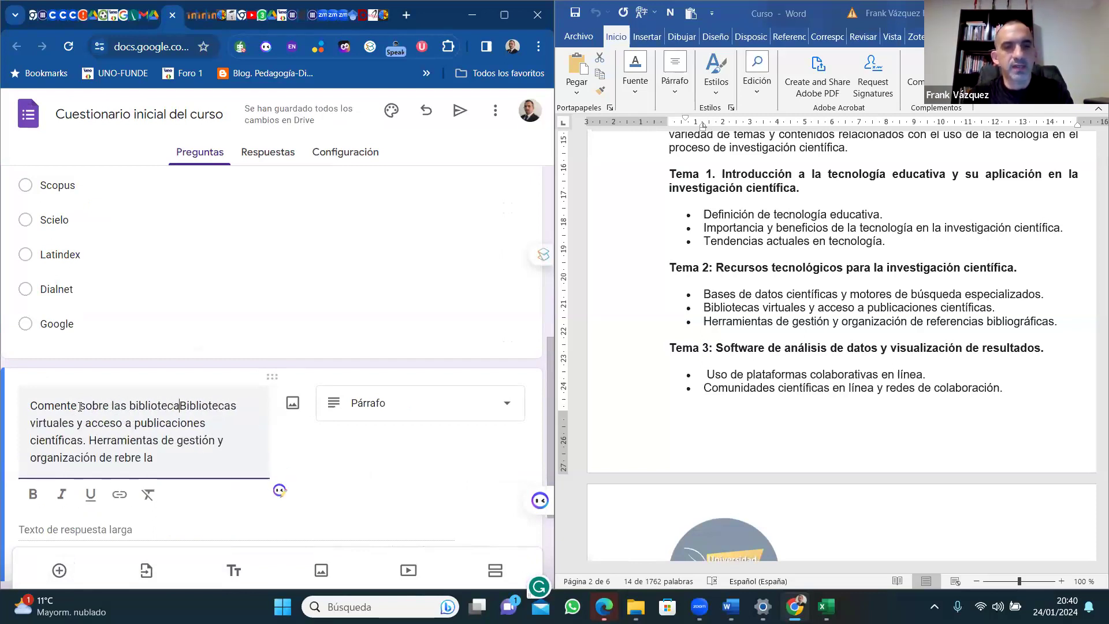
Delete the duplicated capitalised word "Bibliotecas" before "virtuales" in the new question.
{"action": "key", "text": "Delete"}
{"action": "key", "text": "Delete"}
{"action": "key", "text": "Delete"}
{"action": "key", "text": "Delete"}
{"action": "key", "text": "Delete"}
{"action": "key", "text": "Delete"}
{"action": "key", "text": "Delete"}
{"action": "key", "text": "Delete"}
{"action": "key", "text": "Delete"}
{"action": "key", "text": "Delete"}
{"action": "key", "text": "Delete"}
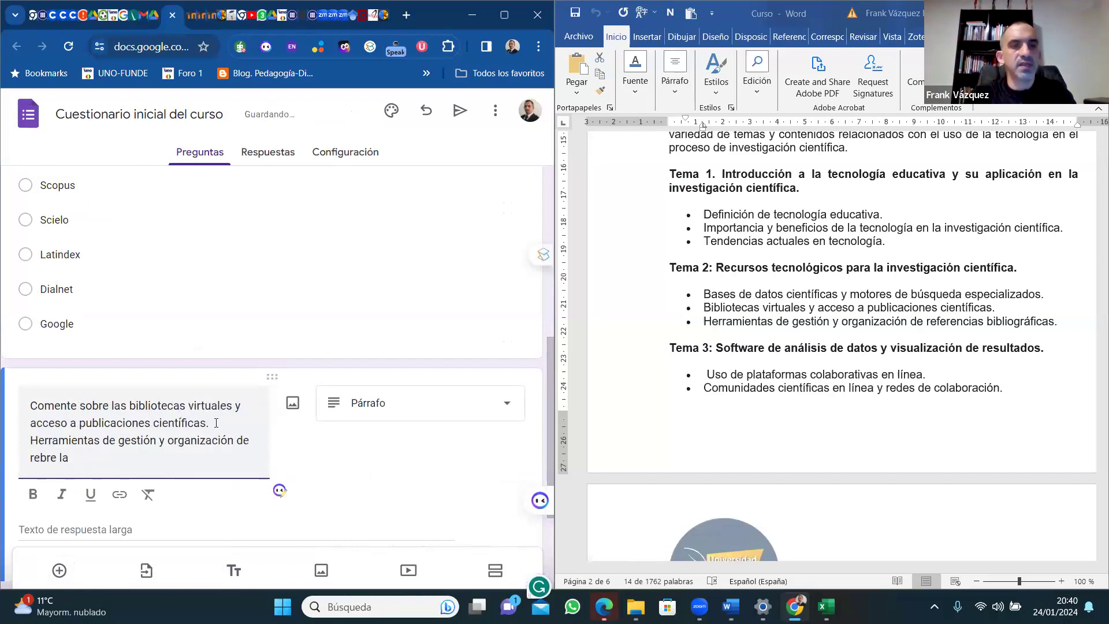
Replace the full stop after "publicaciones científicas" with "uqe usted desarrolla fdurante el proceso de investigción?".
{"action": "key", "text": "BackSpace"}
{"action": "type", "text": "que usted desarro"}
{"action": "type", "text": "lla f"}
{"action": "type", "text": "durante el pr"}
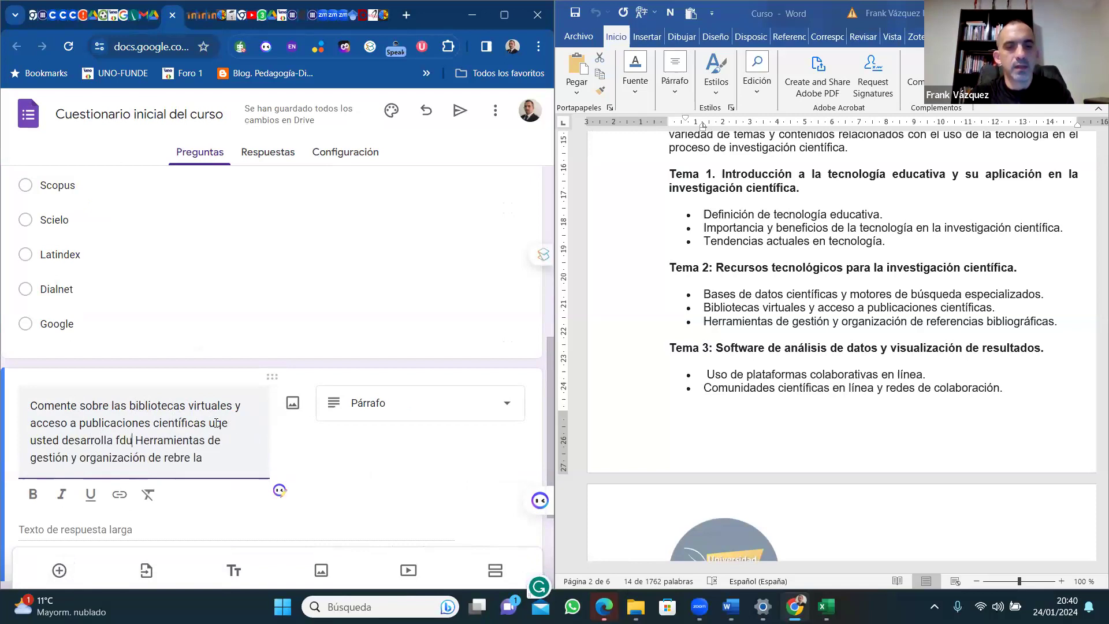
{"action": "type", "text": "oces"}
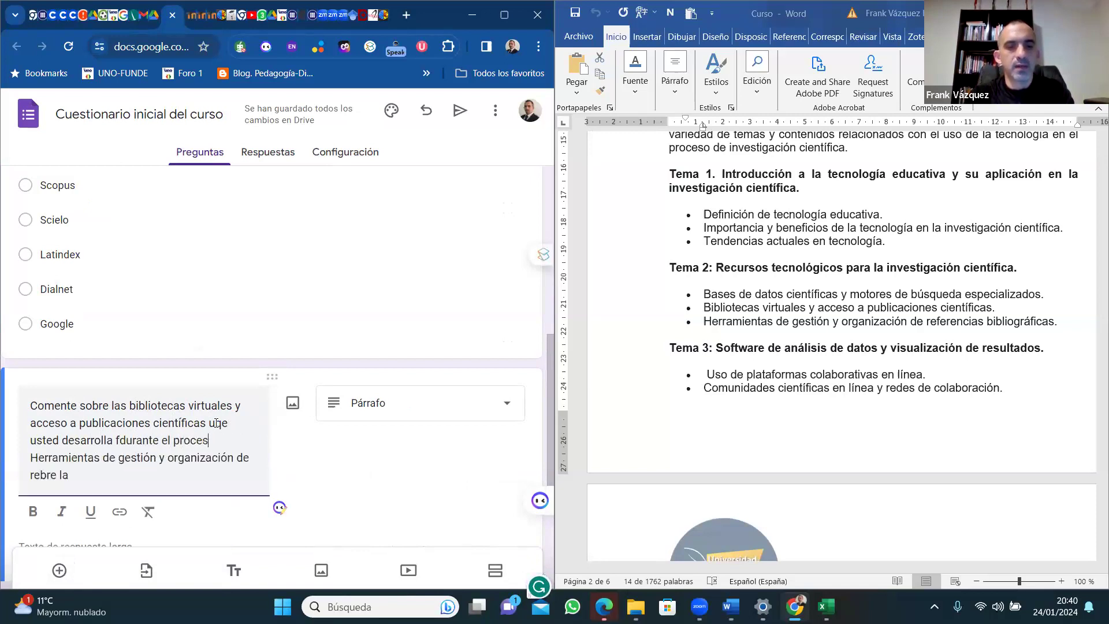
{"action": "type", "text": "o de investigción"}
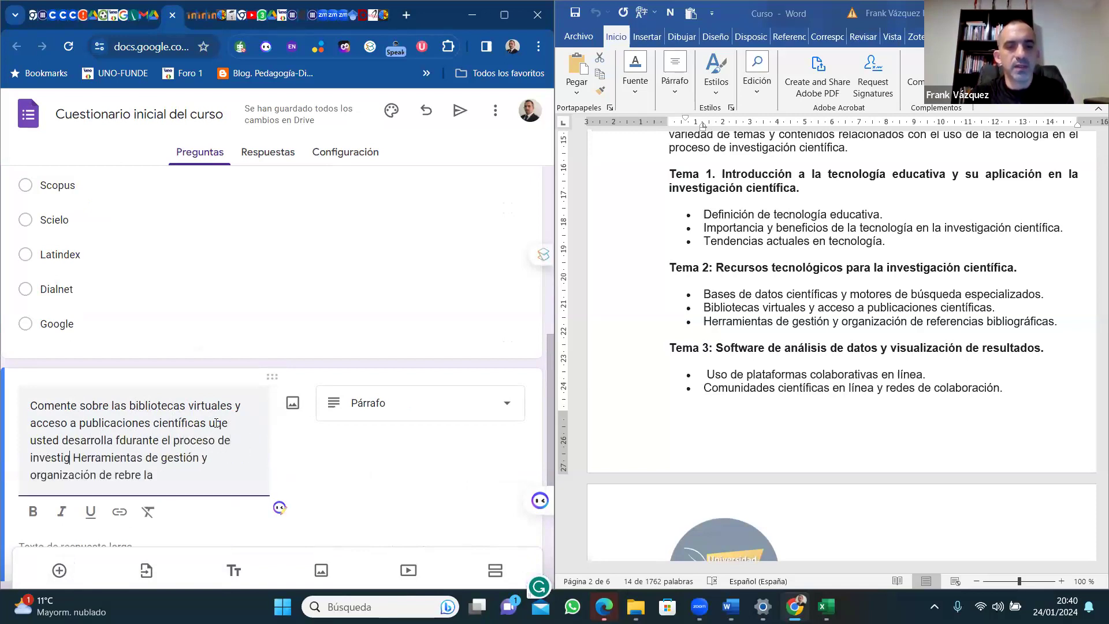
{"action": "type", "text": "¿"}
{"action": "key", "text": "BackSpace"}
{"action": "type", "text": "?"}
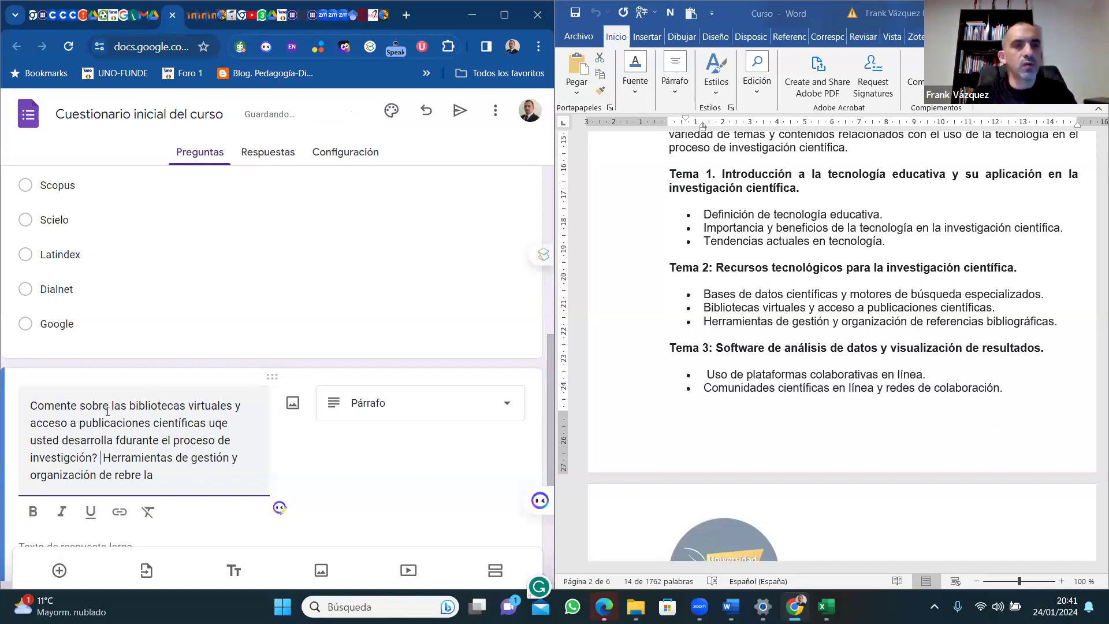
Replace "sobre" with "el uso que usted realiza de" before "las bibliotecas virtuales" in the question.
{"action": "key", "text": "BackSpace"}
{"action": "key", "text": "BackSpace"}
{"action": "key", "text": "BackSpace"}
{"action": "key", "text": "BackSpace"}
{"action": "key", "text": "BackSpace"}
{"action": "key", "text": "BackSpace"}
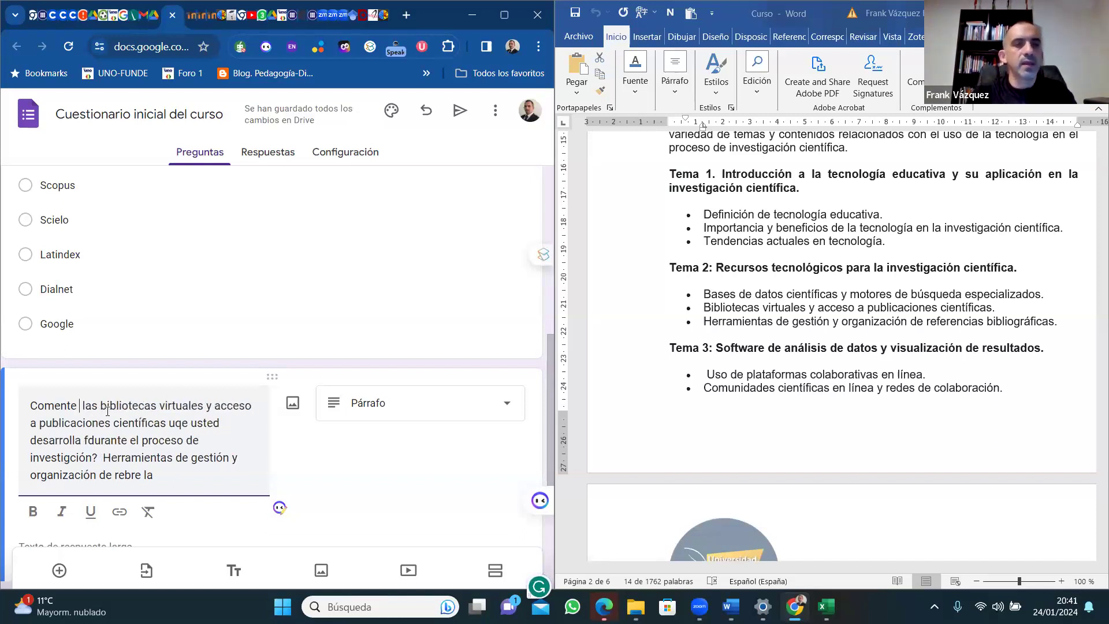
{"action": "type", "text": "el uso que"}
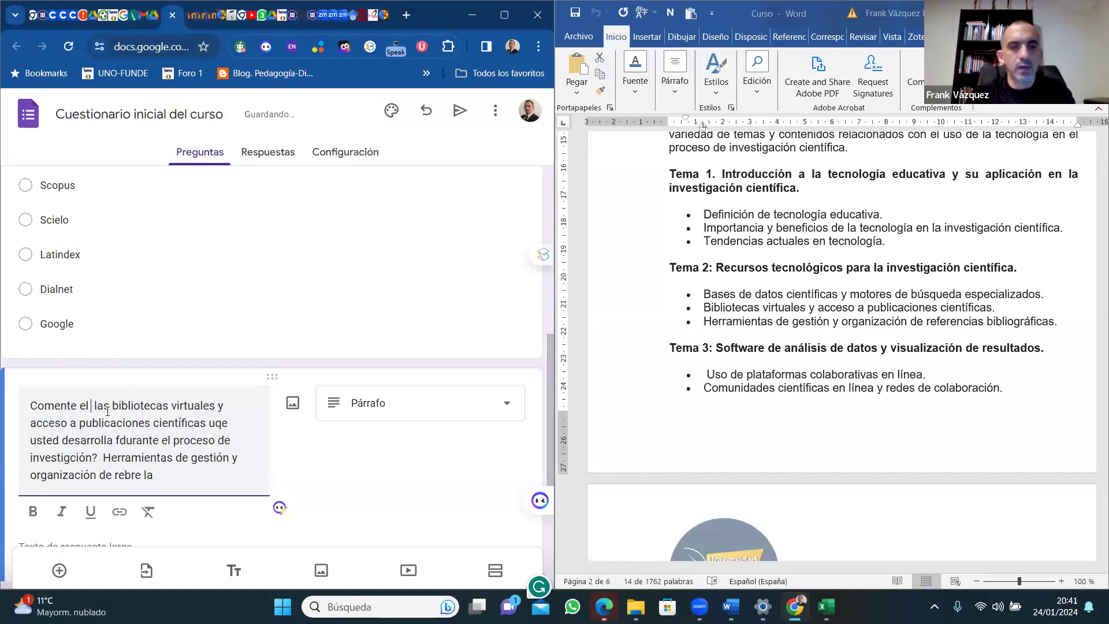
{"action": "type", "text": " usted"}
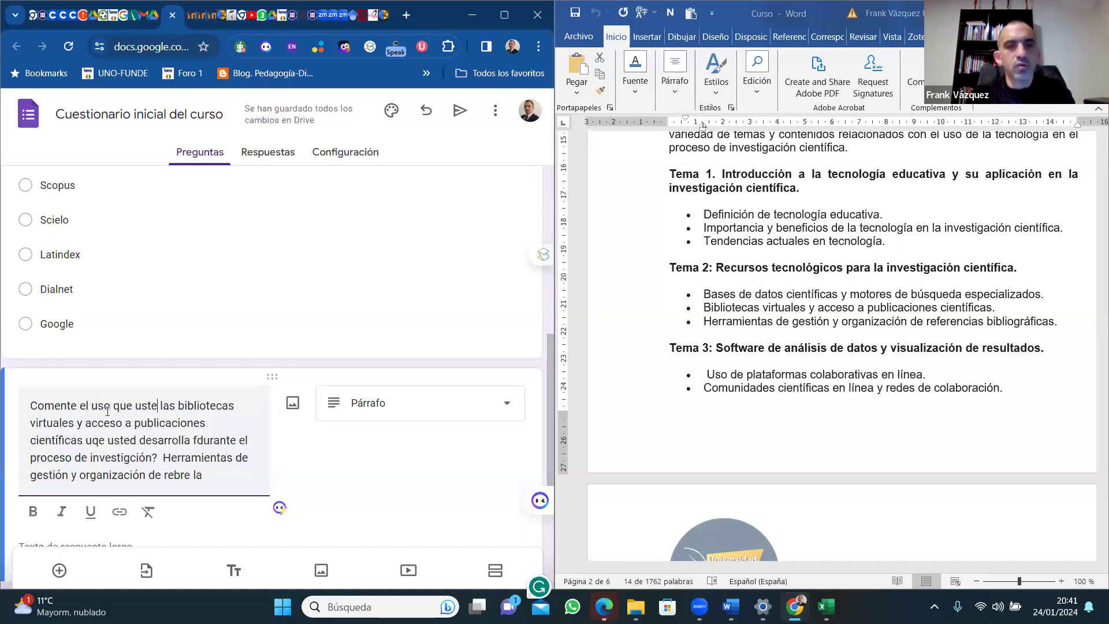
{"action": "type", "text": " realiz"}
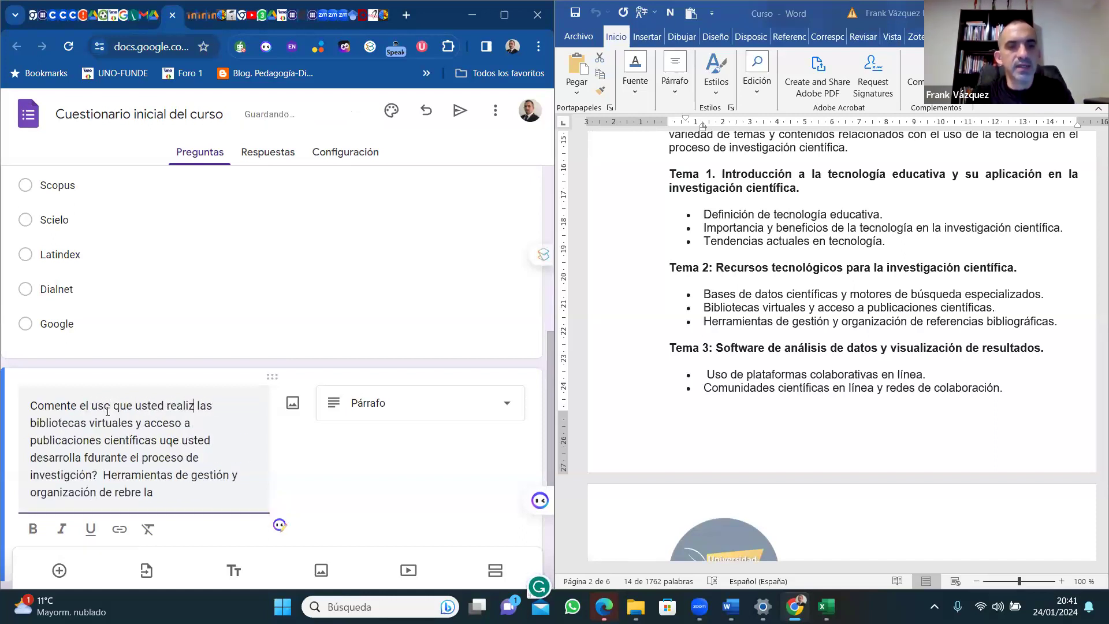
{"action": "type", "text": "a de"}
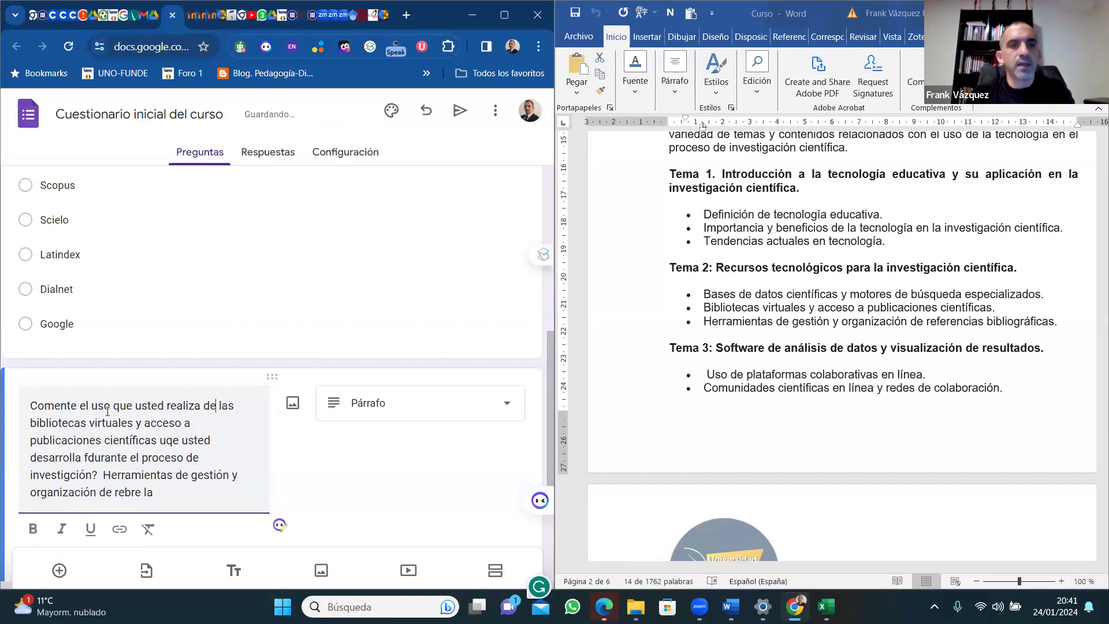
Delete the leftover "Herramientas de gestión y organización de rebre la" from the question and make the question required.
{"action": "left_click_drag", "start_coordinate": [105, 475], "coordinate": [173, 493]}
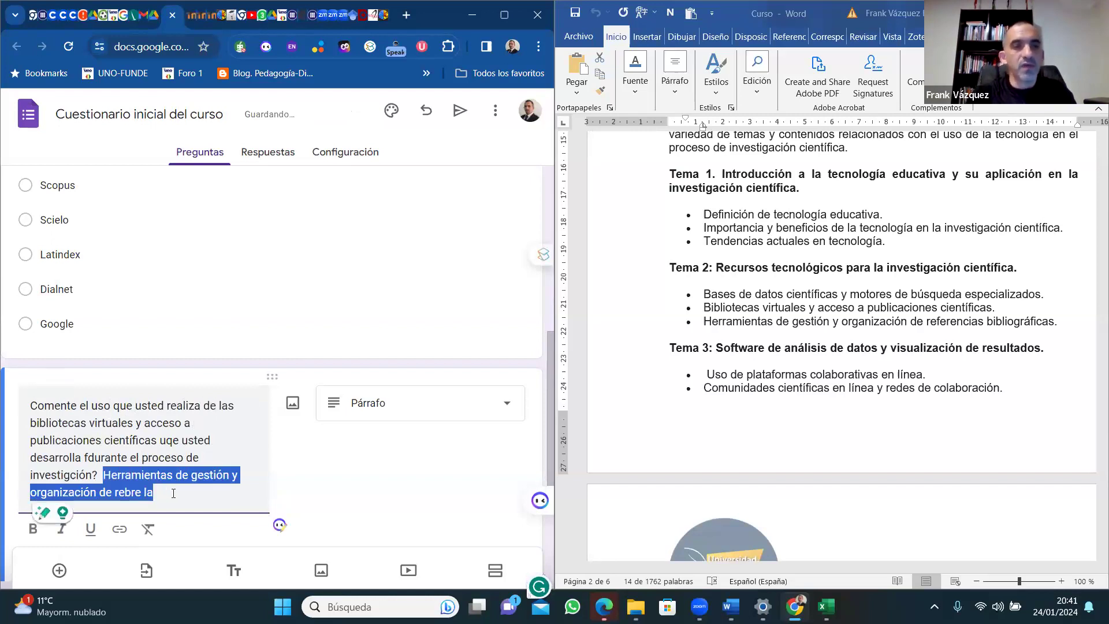
{"action": "key", "text": "BackSpace"}
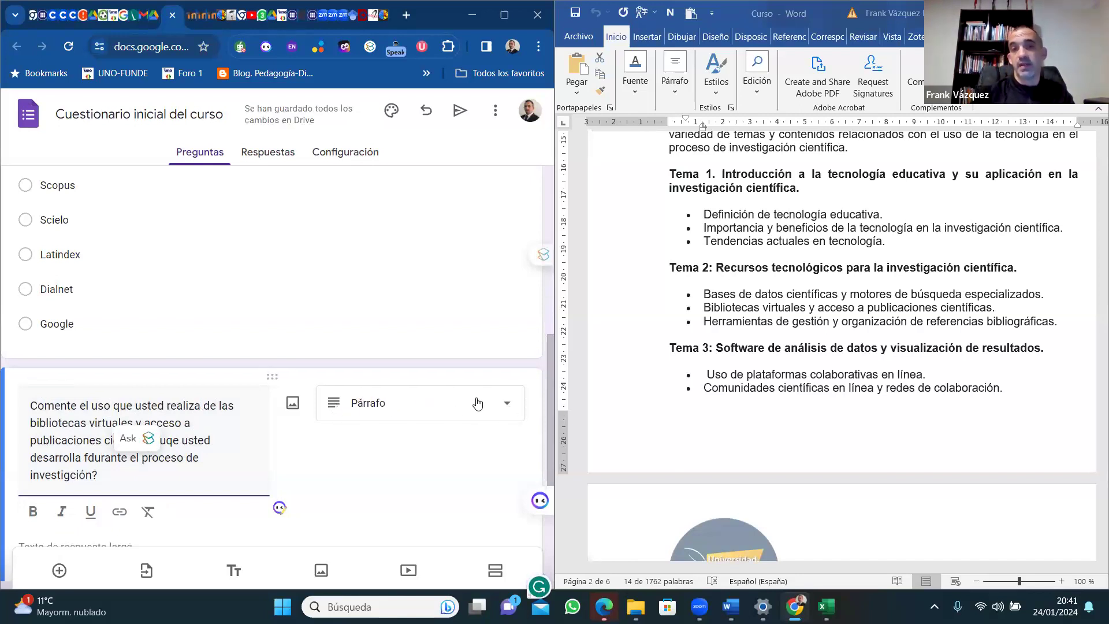
{"action": "left_click_drag", "start_coordinate": [551, 428], "coordinate": [551, 471]}
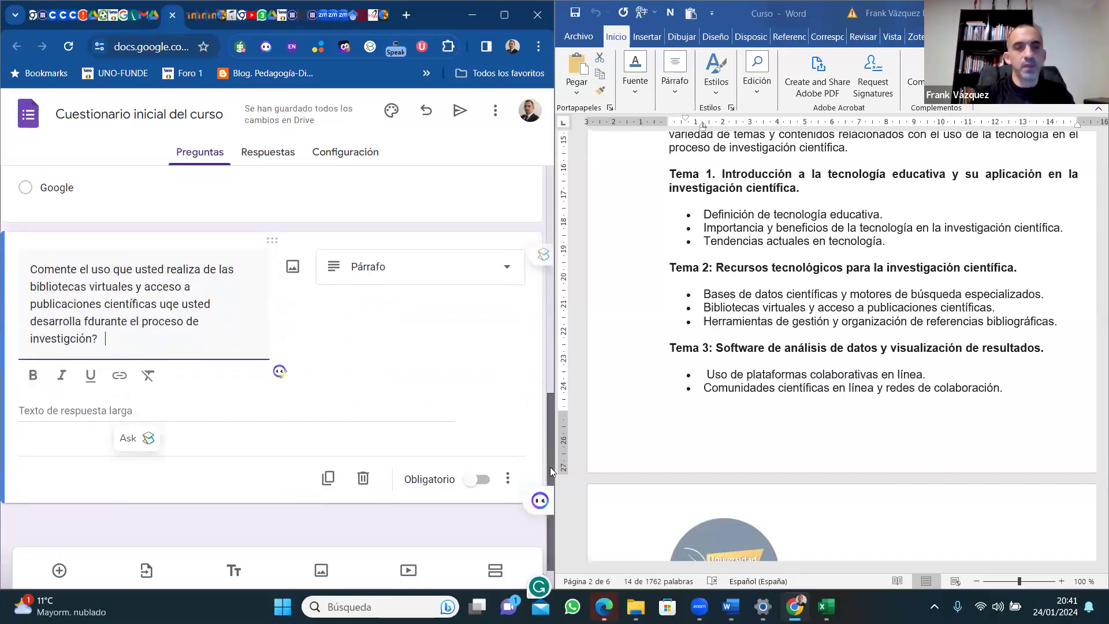
{"action": "left_click", "coordinate": [306, 379]}
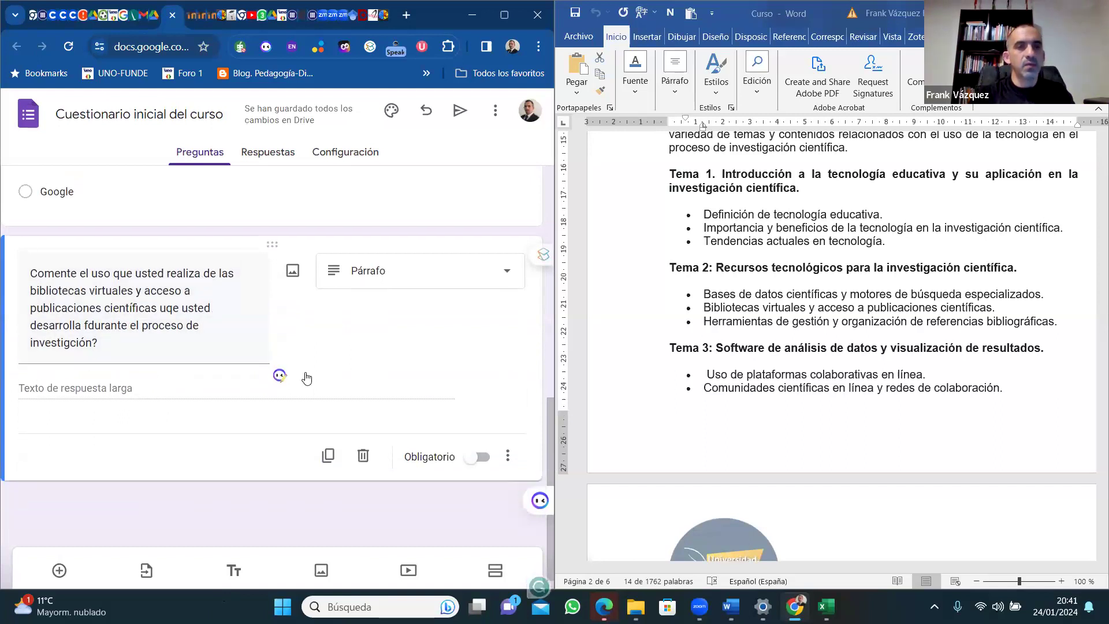
{"action": "left_click", "coordinate": [482, 458]}
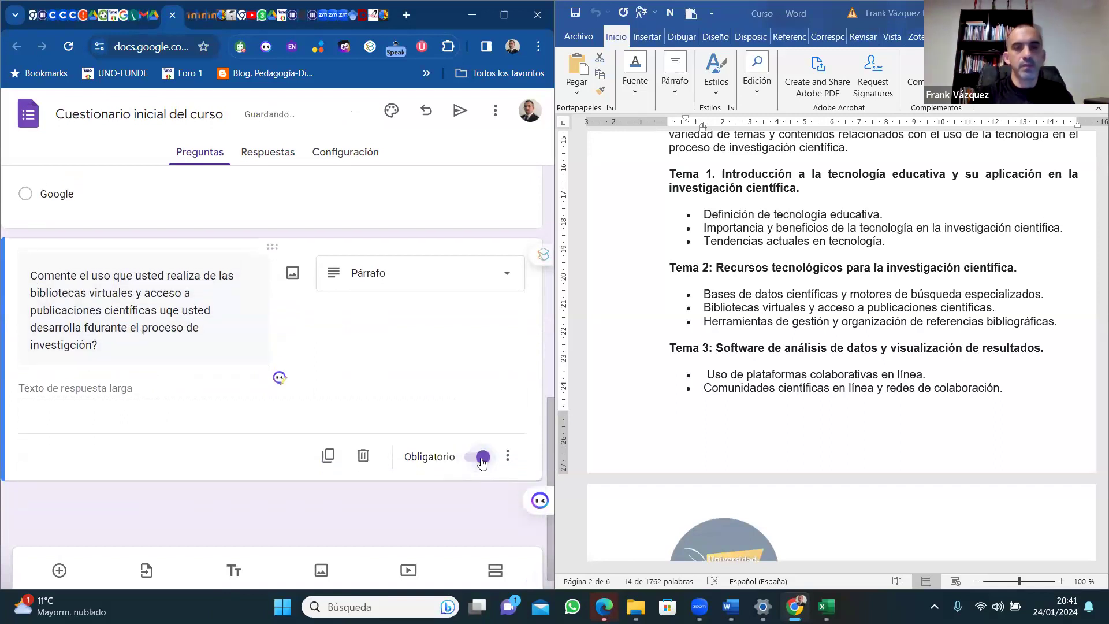
Add a title and description block below the last question and replace its "Sin título" heading with "Muchas gracias".
{"action": "left_click", "coordinate": [234, 571]}
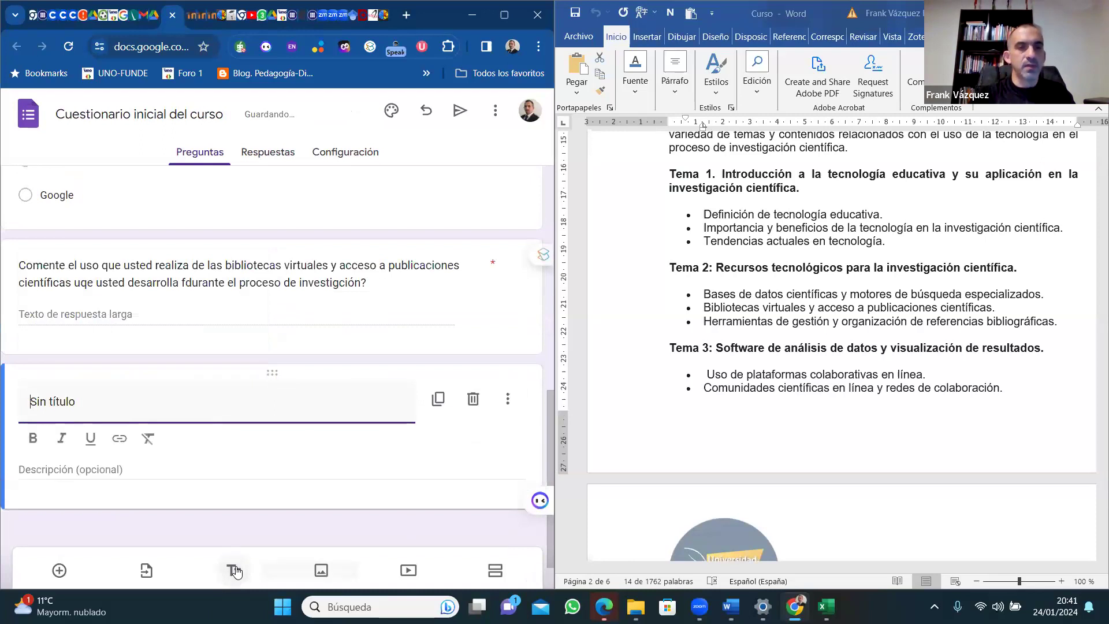
{"action": "type", "text": "Muchas gra"}
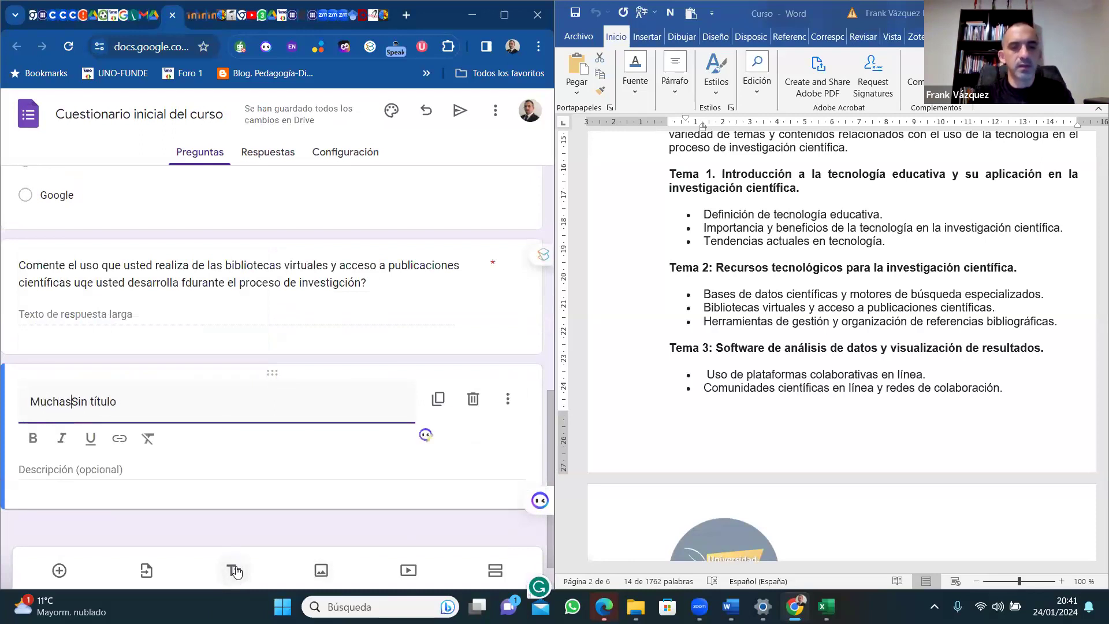
{"action": "type", "text": "cias"}
{"action": "key", "text": "BackSpace"}
{"action": "key", "text": "BackSpace"}
{"action": "key", "text": "BackSpace"}
{"action": "key", "text": "BackSpace"}
{"action": "type", "text": "cias"}
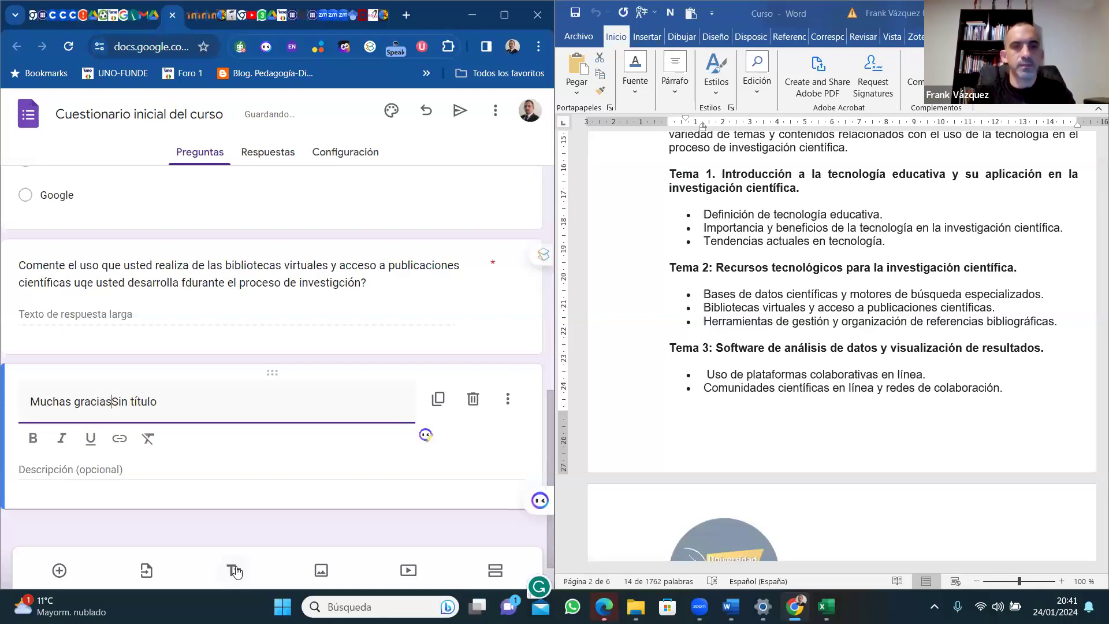
{"action": "key", "text": "Delete"}
{"action": "key", "text": "Delete"}
{"action": "key", "text": "Delete"}
{"action": "key", "text": "Delete"}
{"action": "key", "text": "Delete"}
{"action": "key", "text": "Delete"}
{"action": "key", "text": "Delete"}
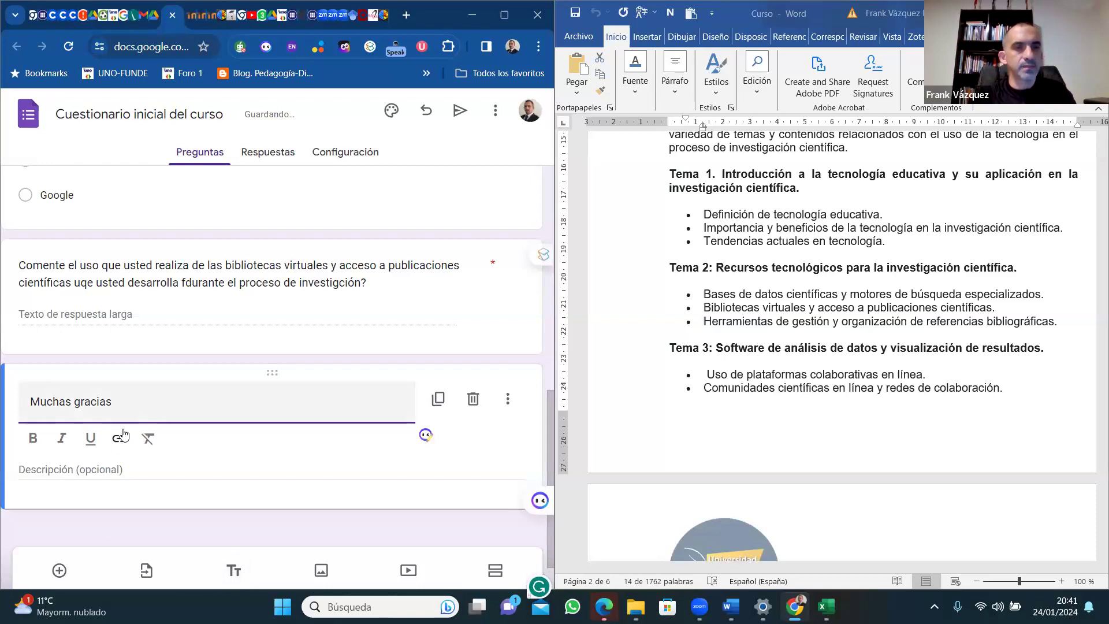
Make the closing "Muchas gracias" heading bold.
{"action": "left_click_drag", "start_coordinate": [116, 403], "coordinate": [28, 402]}
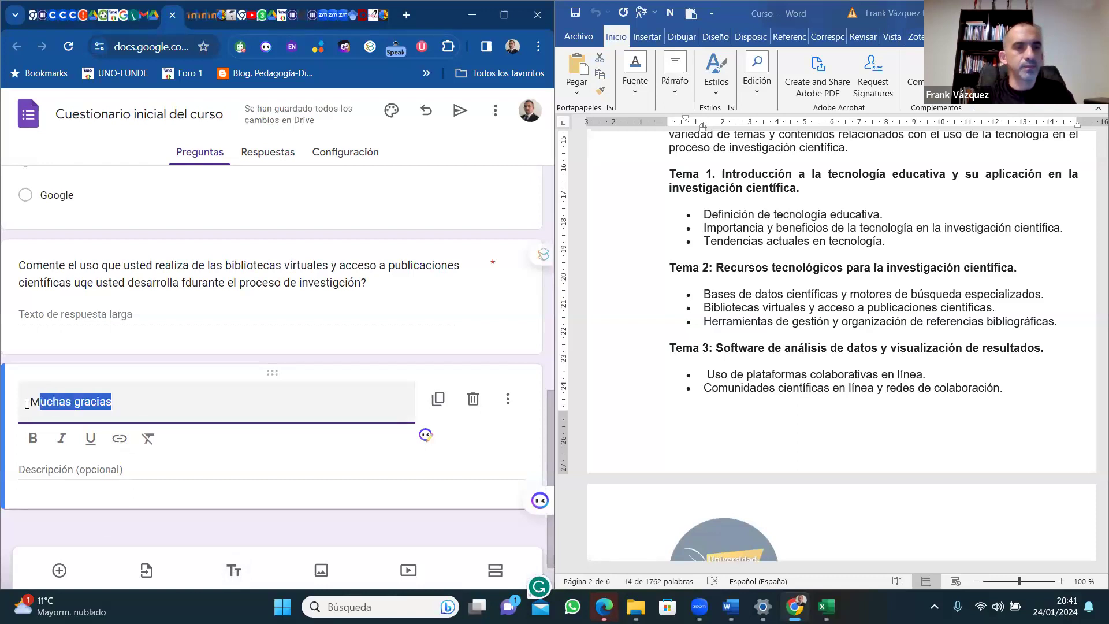
{"action": "left_click", "coordinate": [32, 439]}
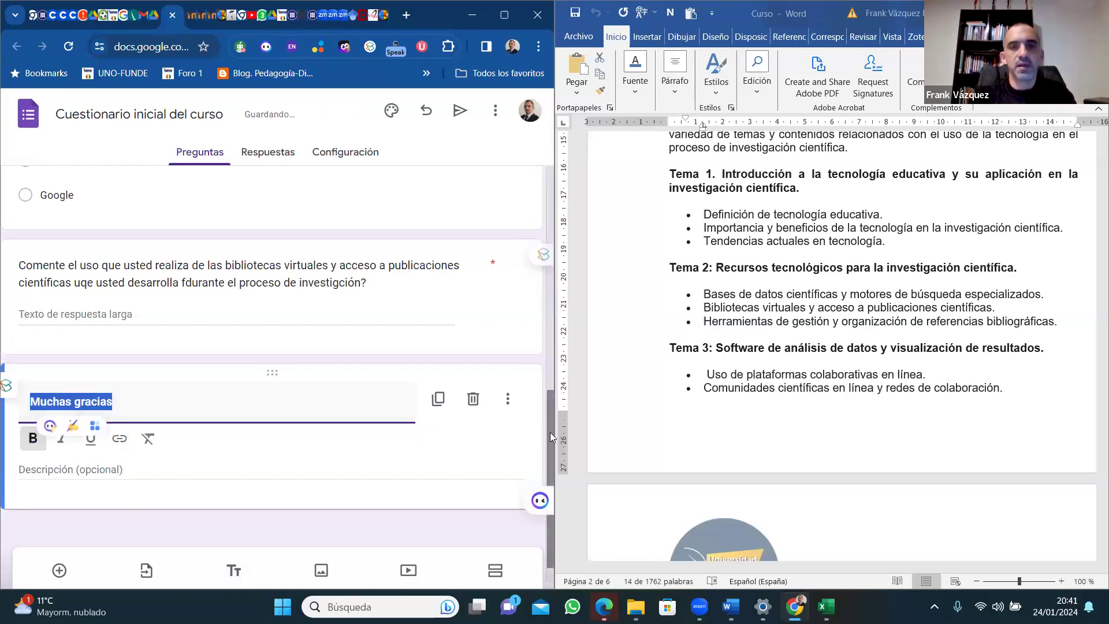
Choose the illustrated bookshelf picture from the "Trabajo y escuela" themes as the form's header image.
{"action": "scroll", "coordinate": [527, 232], "scroll_direction": "up", "scroll_amount": 3}
{"action": "scroll", "coordinate": [525, 231], "scroll_direction": "up", "scroll_amount": 6}
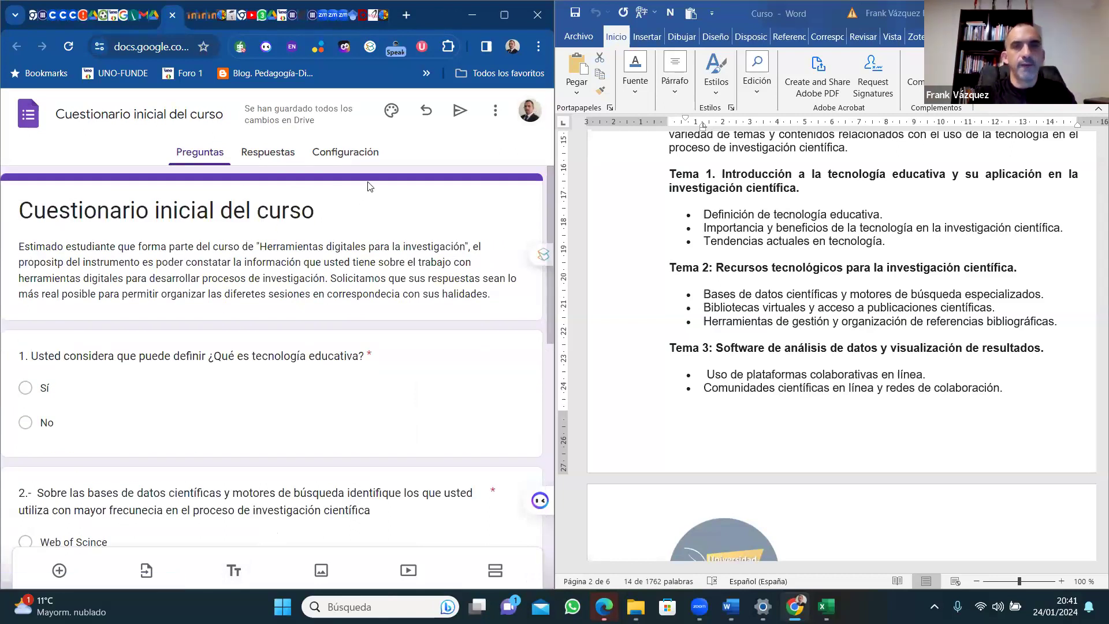
{"action": "left_click", "coordinate": [495, 113]}
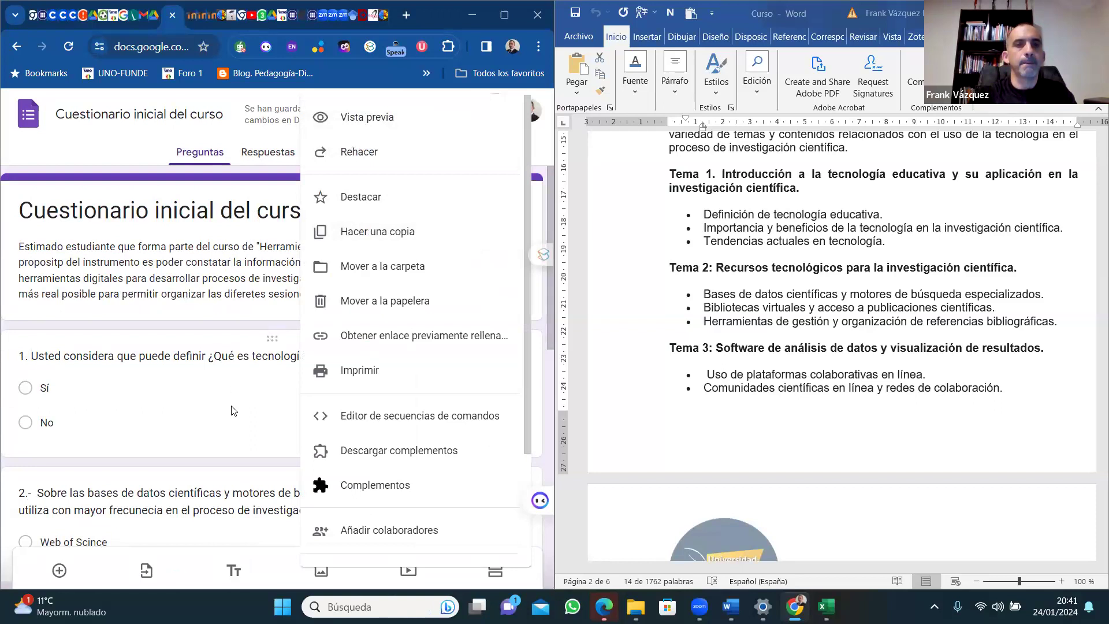
{"action": "key", "text": "Escape"}
{"action": "left_click", "coordinate": [392, 113]}
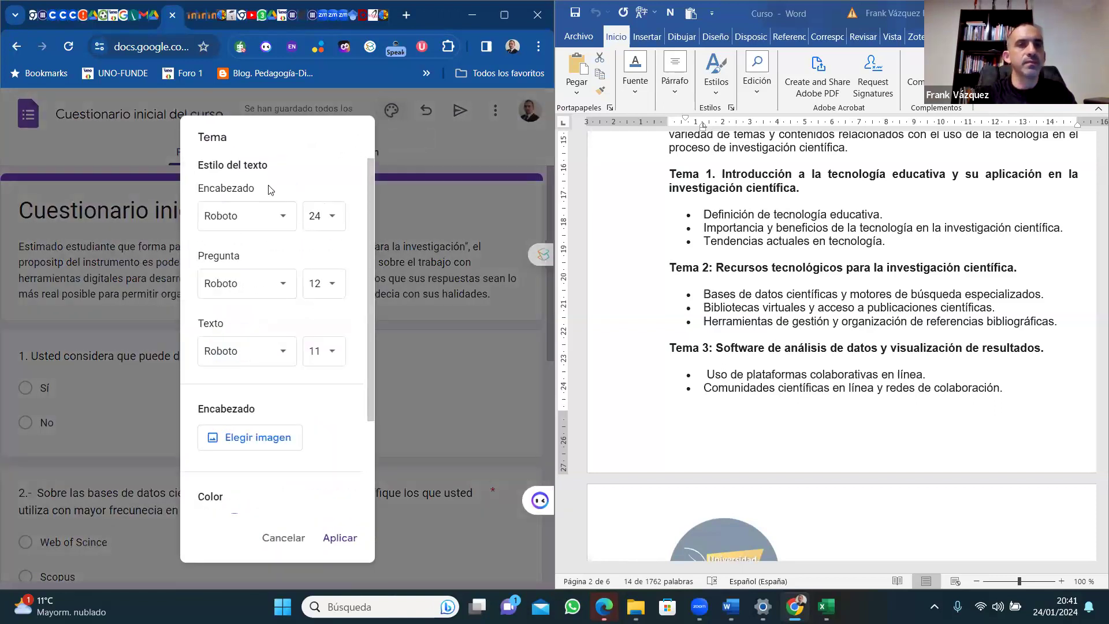
{"action": "left_click", "coordinate": [241, 438]}
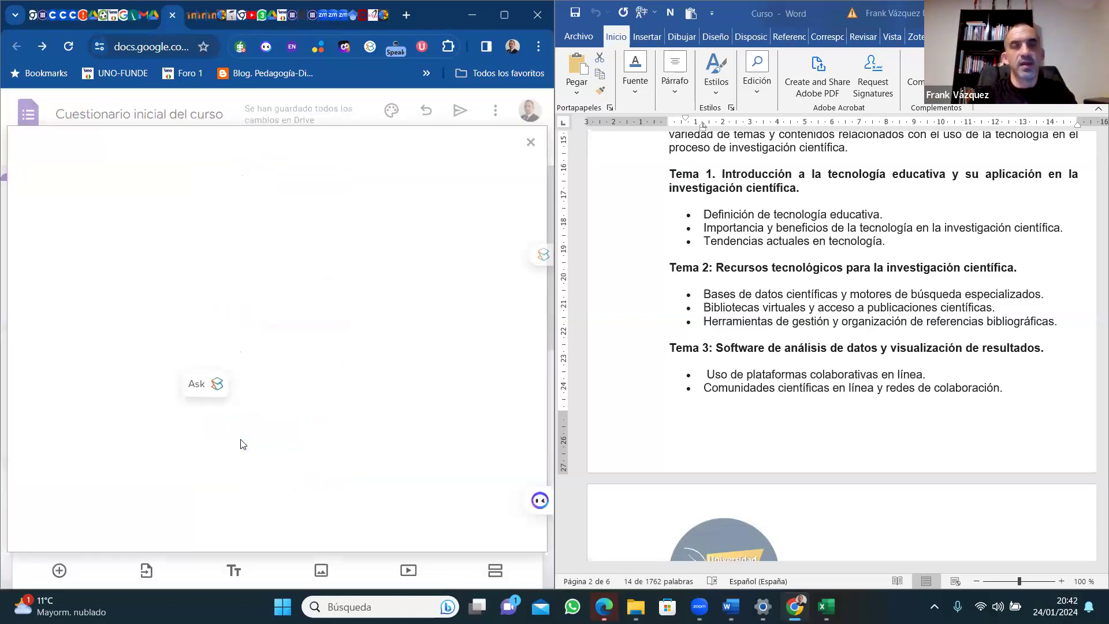
{"action": "mouse_move", "coordinate": [191, 387]}
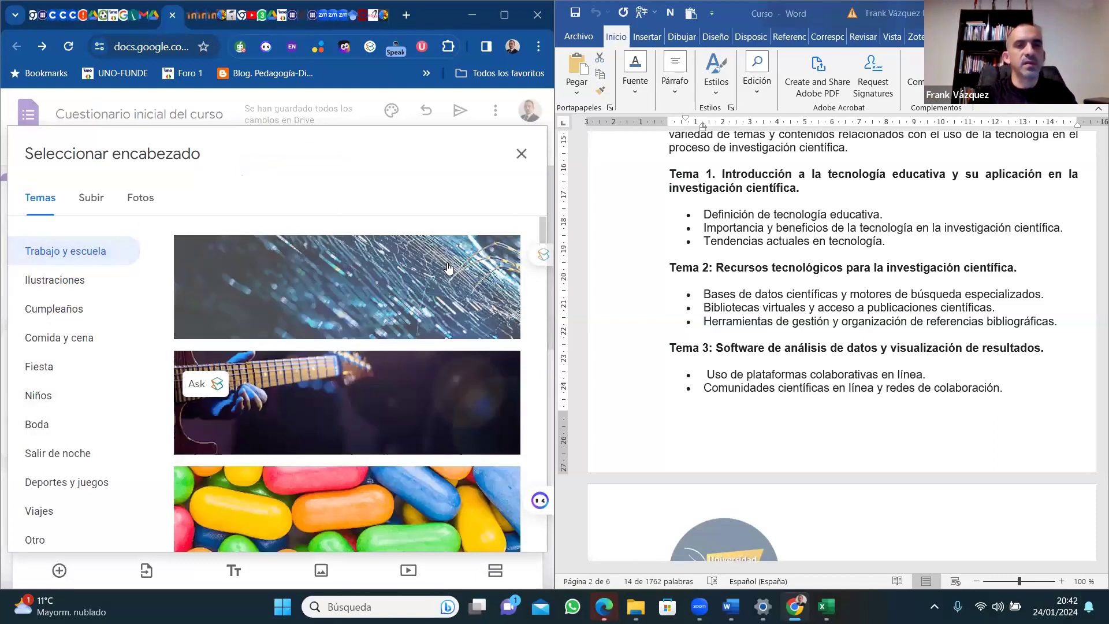
{"action": "scroll", "coordinate": [546, 255], "scroll_direction": "down", "scroll_amount": 3}
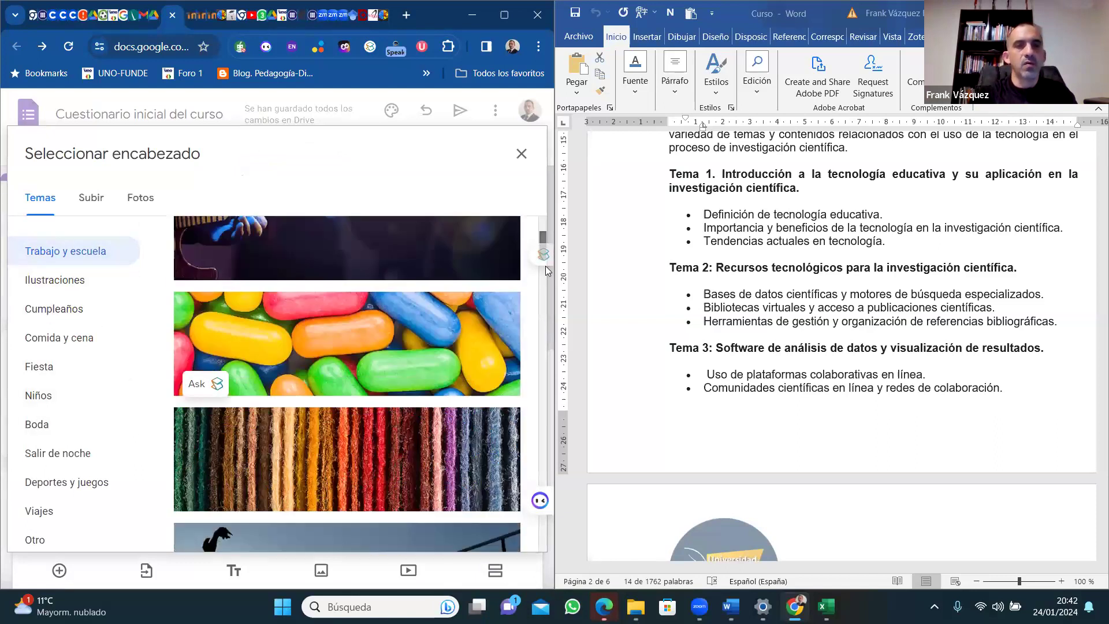
{"action": "scroll", "coordinate": [545, 269], "scroll_direction": "down", "scroll_amount": 5}
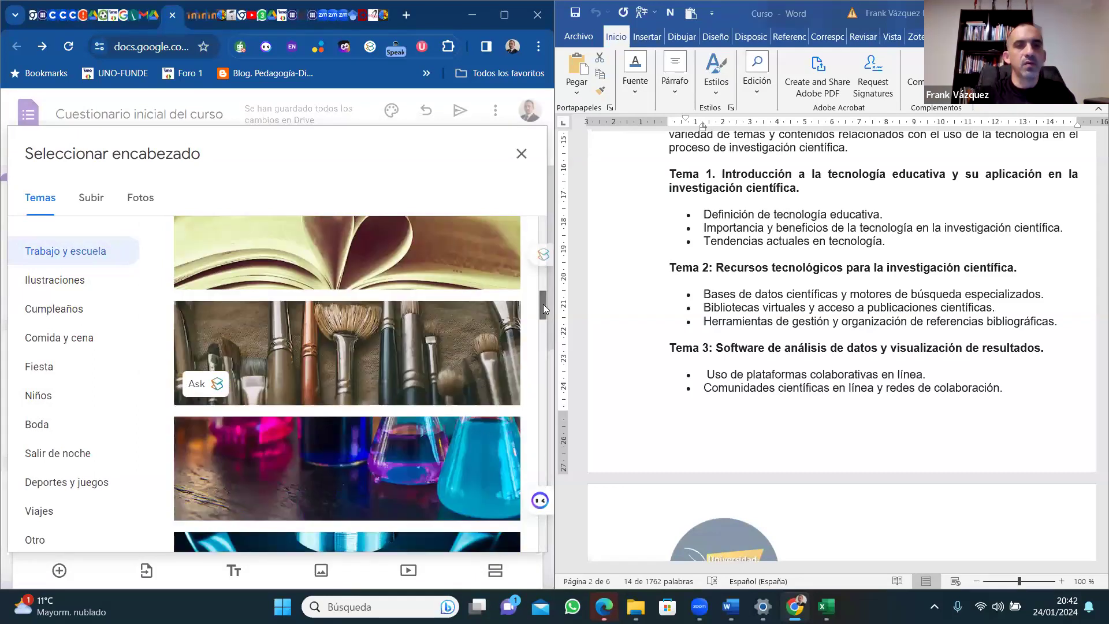
{"action": "scroll", "coordinate": [542, 306], "scroll_direction": "down", "scroll_amount": 10}
{"action": "scroll", "coordinate": [539, 370], "scroll_direction": "down", "scroll_amount": 10}
{"action": "left_click_drag", "start_coordinate": [537, 416], "coordinate": [532, 536]}
{"action": "left_click", "coordinate": [375, 487]}
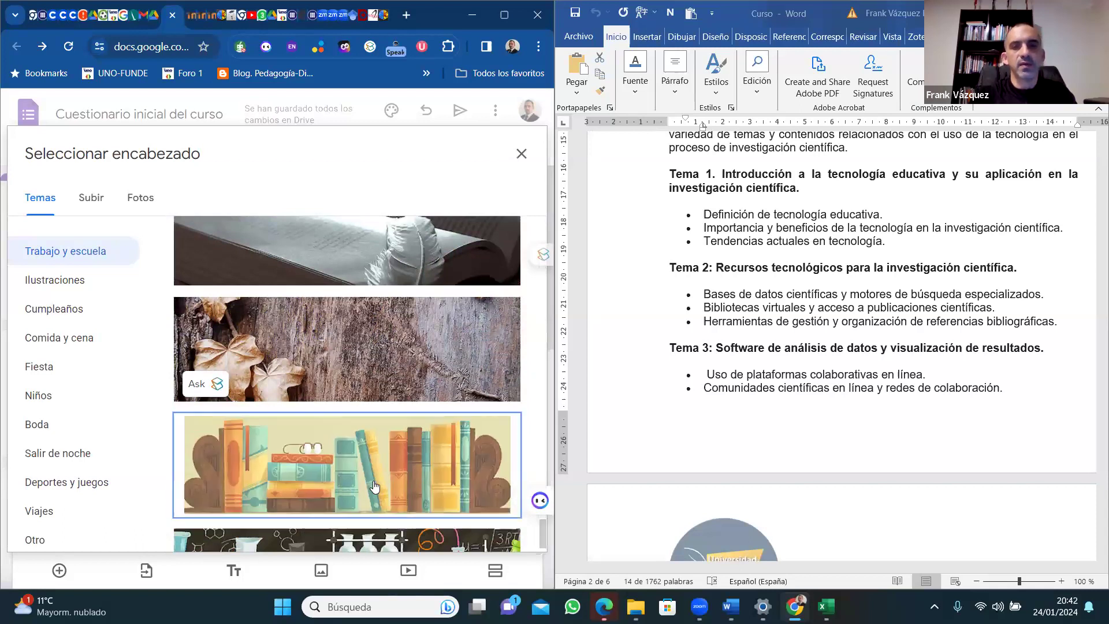
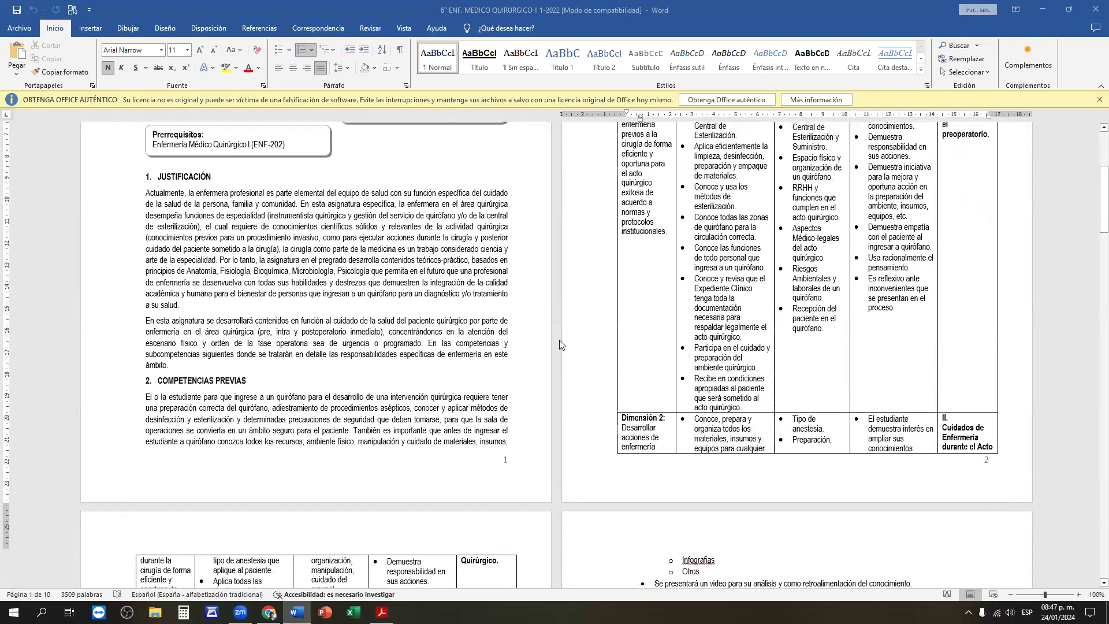
Examine the Enfermería Médico Quirúrgico II syllabus from the justification and competence table through the teaching-learning planning matrix.
{"action": "scroll", "coordinate": [721, 247], "scroll_direction": "down", "scroll_amount": 2}
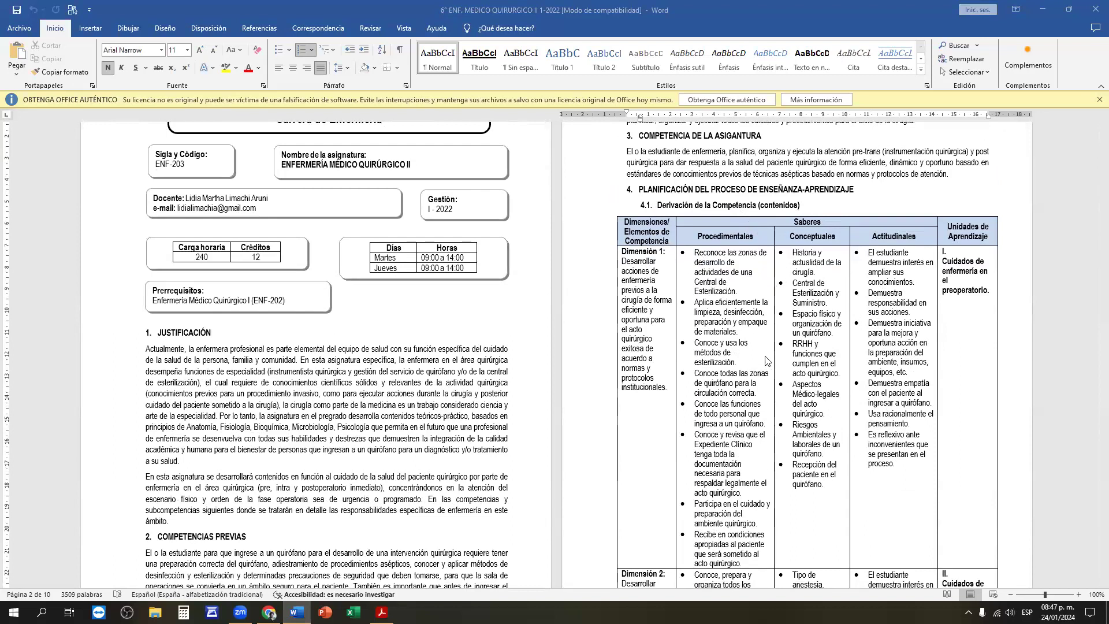
{"action": "scroll", "coordinate": [766, 360], "scroll_direction": "down", "scroll_amount": 2}
{"action": "scroll", "coordinate": [766, 360], "scroll_direction": "down", "scroll_amount": 1}
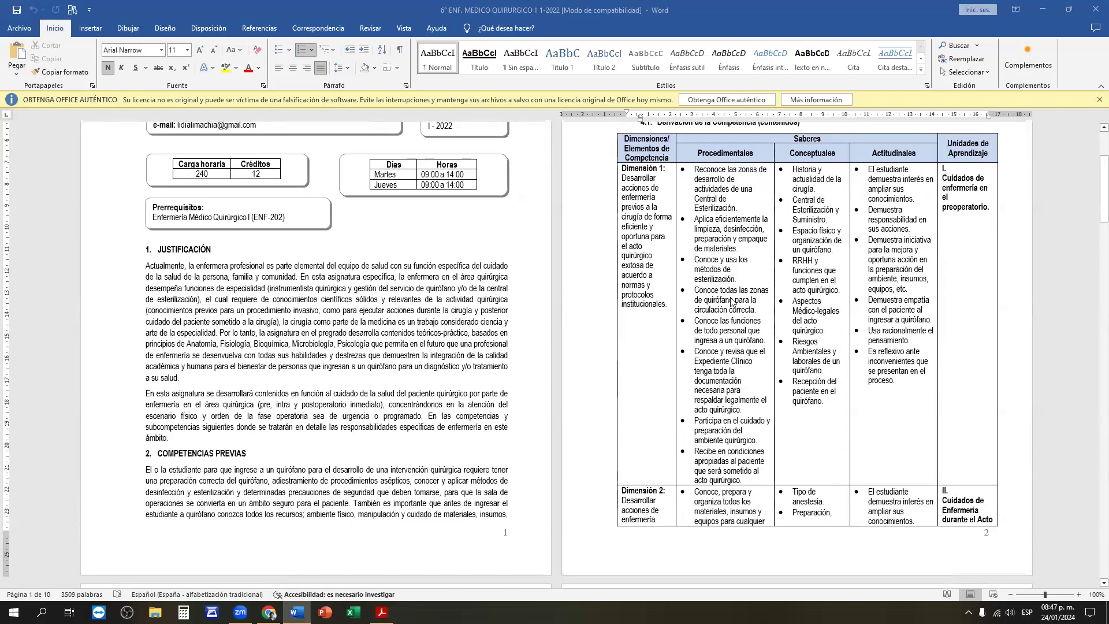
{"action": "scroll", "coordinate": [504, 389], "scroll_direction": "down", "scroll_amount": 15}
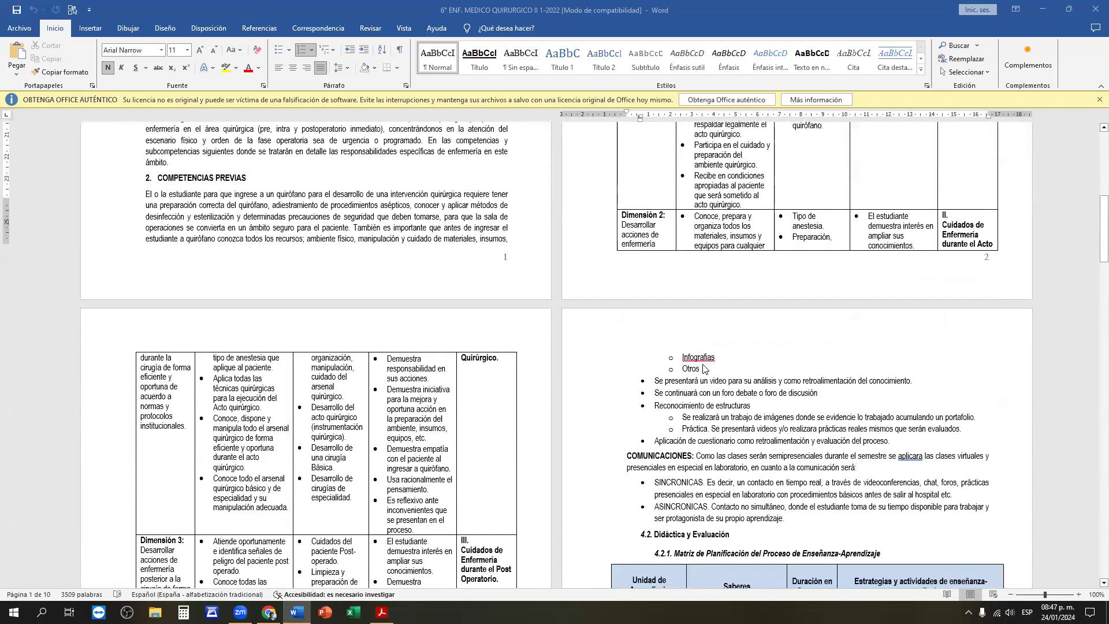
{"action": "scroll", "coordinate": [504, 388], "scroll_direction": "down", "scroll_amount": 6}
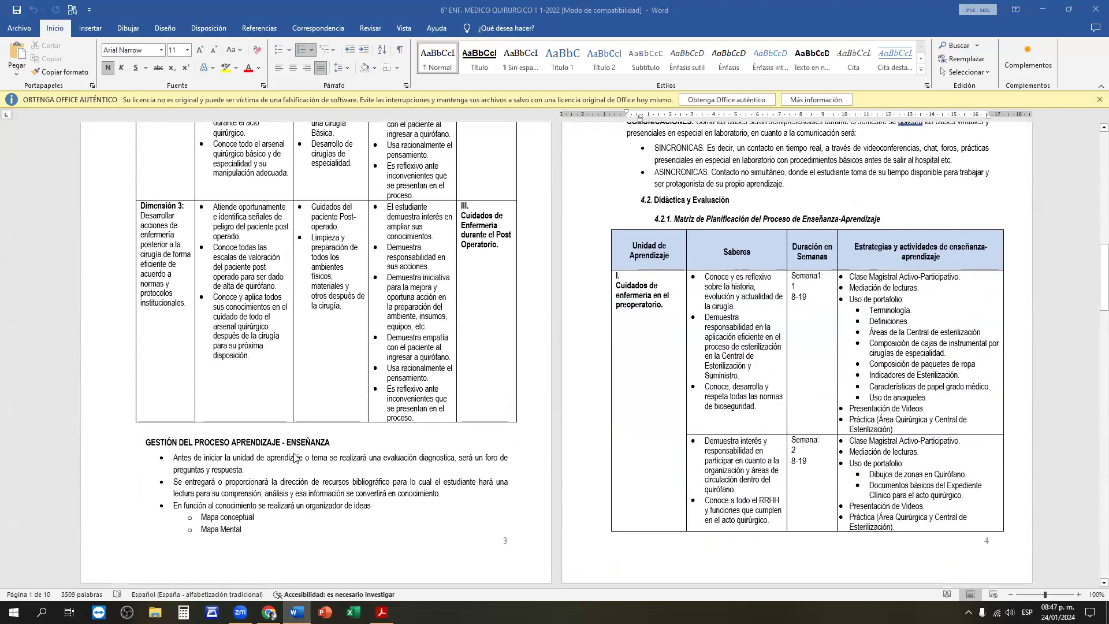
{"action": "scroll", "coordinate": [614, 379], "scroll_direction": "up", "scroll_amount": 6}
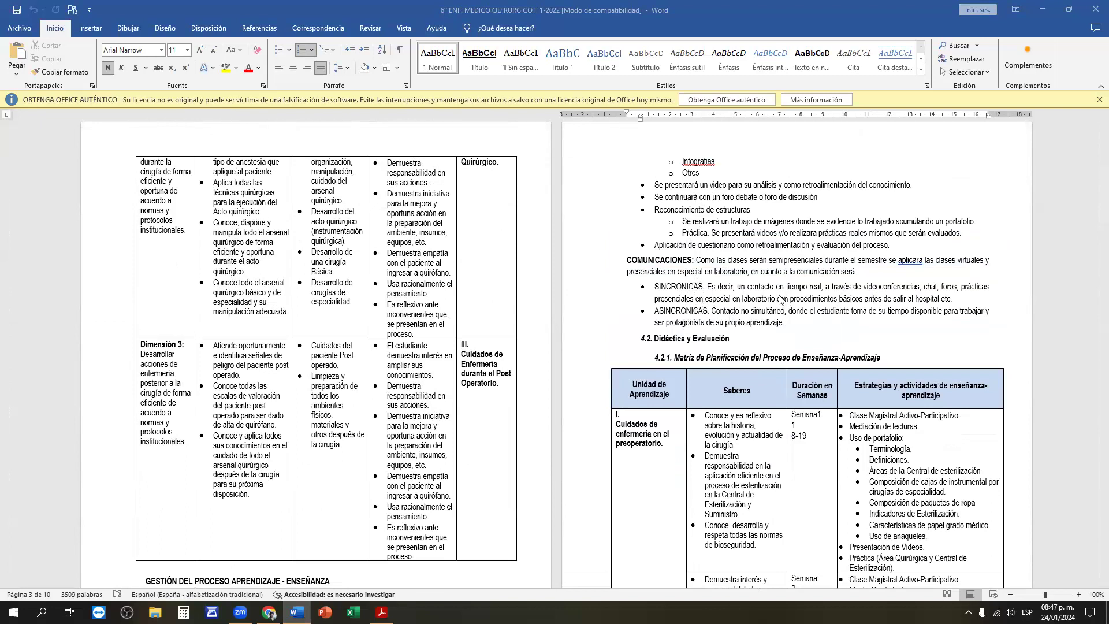
{"action": "scroll", "coordinate": [765, 313], "scroll_direction": "down", "scroll_amount": 2}
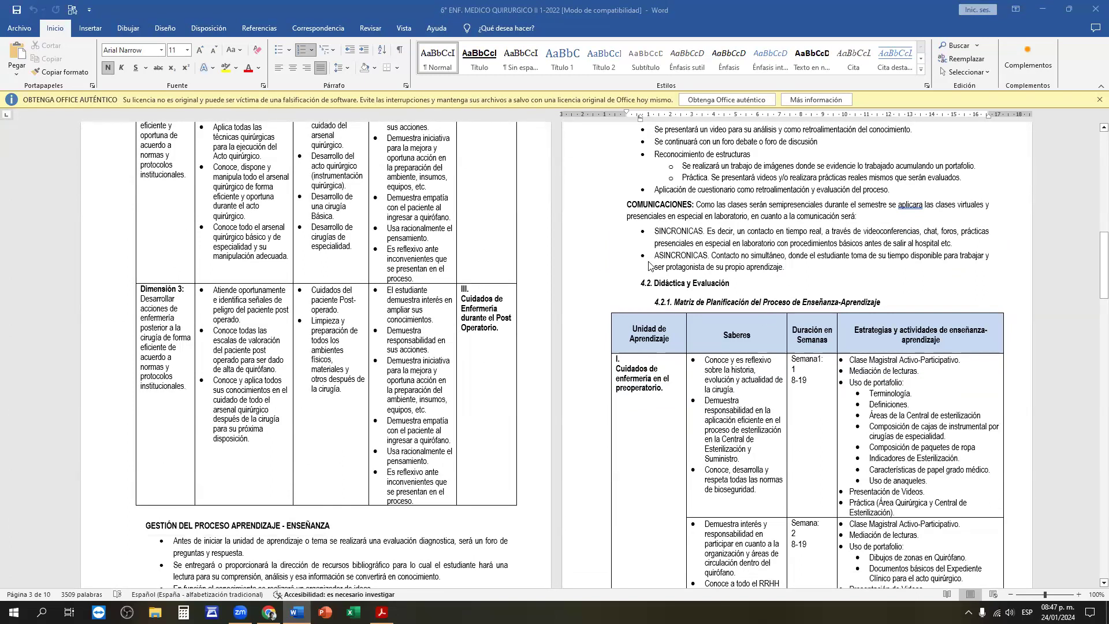
{"action": "scroll", "coordinate": [734, 370], "scroll_direction": "down", "scroll_amount": 2}
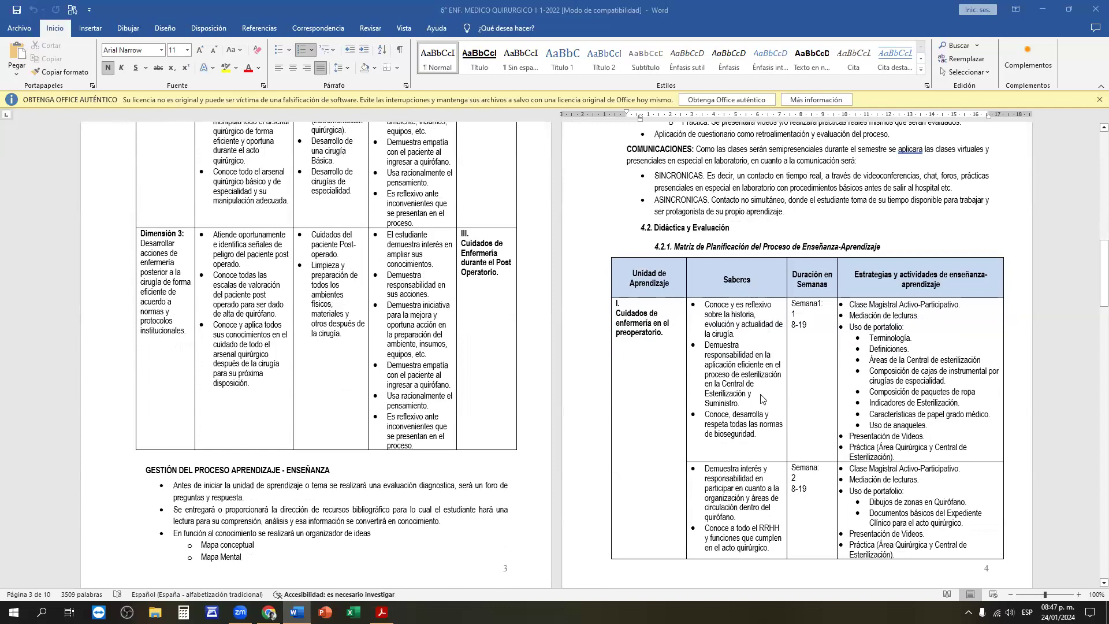
{"action": "scroll", "coordinate": [761, 399], "scroll_direction": "down", "scroll_amount": 4}
{"action": "scroll", "coordinate": [794, 394], "scroll_direction": "down", "scroll_amount": 3}
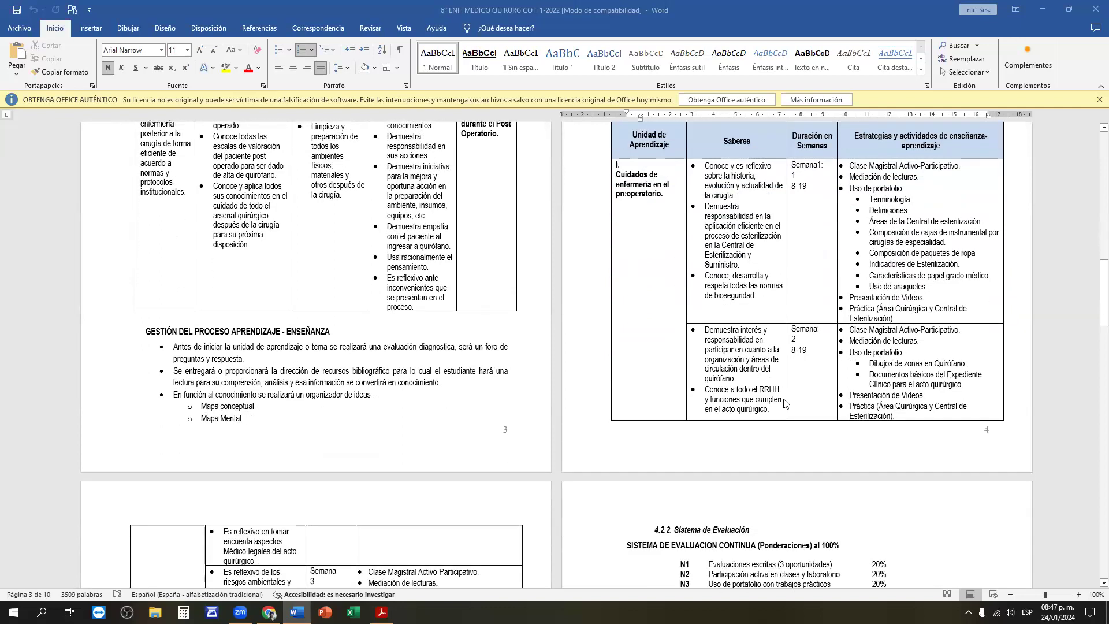
{"action": "scroll", "coordinate": [783, 413], "scroll_direction": "up", "scroll_amount": 4}
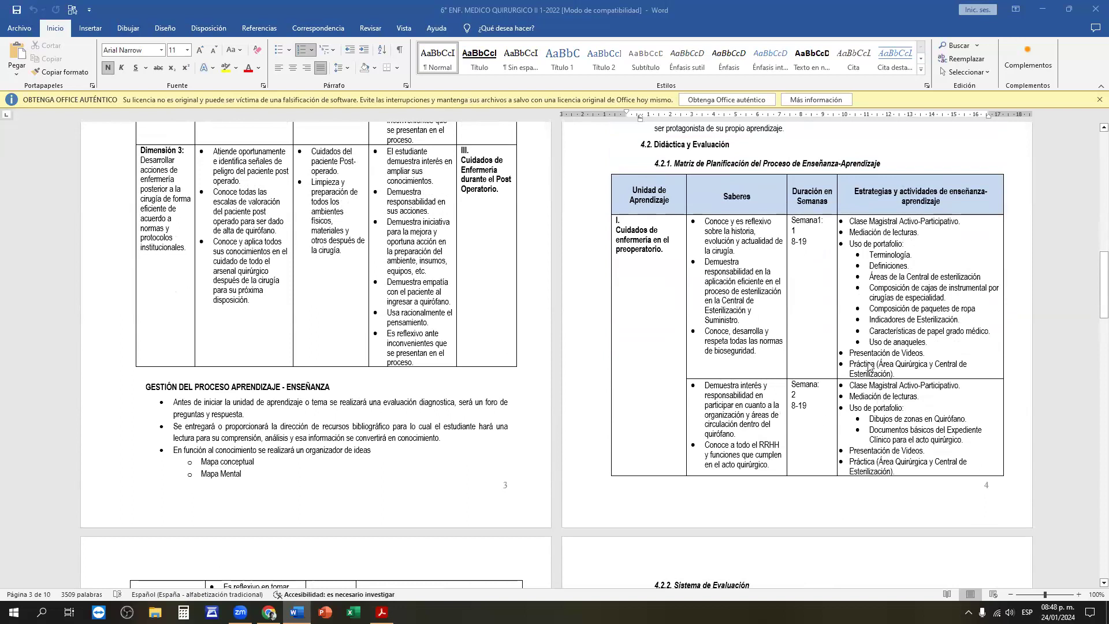
Examine the syllabus's evaluation system, its bibliography and web references, and the class rules on the final page.
{"action": "scroll", "coordinate": [791, 385], "scroll_direction": "down", "scroll_amount": 10}
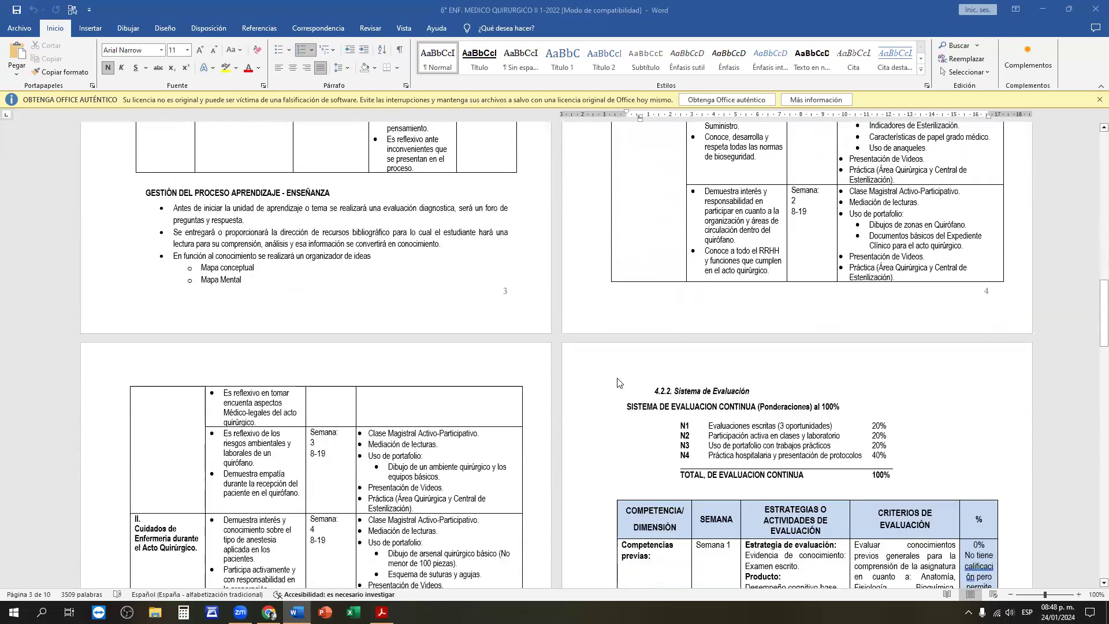
{"action": "scroll", "coordinate": [686, 378], "scroll_direction": "down", "scroll_amount": 3}
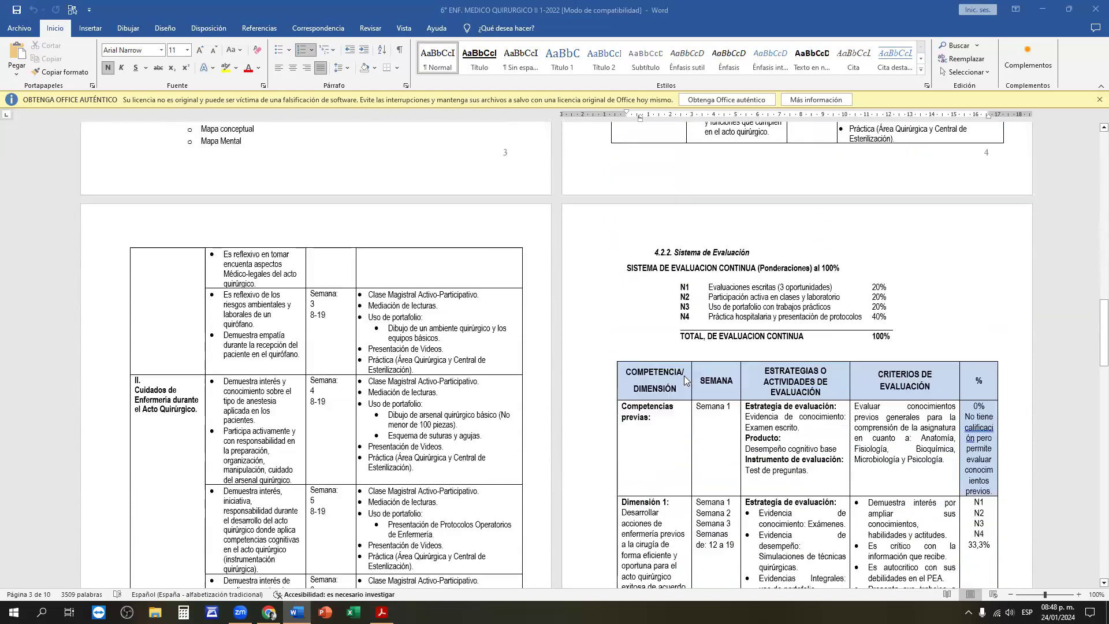
{"action": "scroll", "coordinate": [678, 392], "scroll_direction": "down", "scroll_amount": 2}
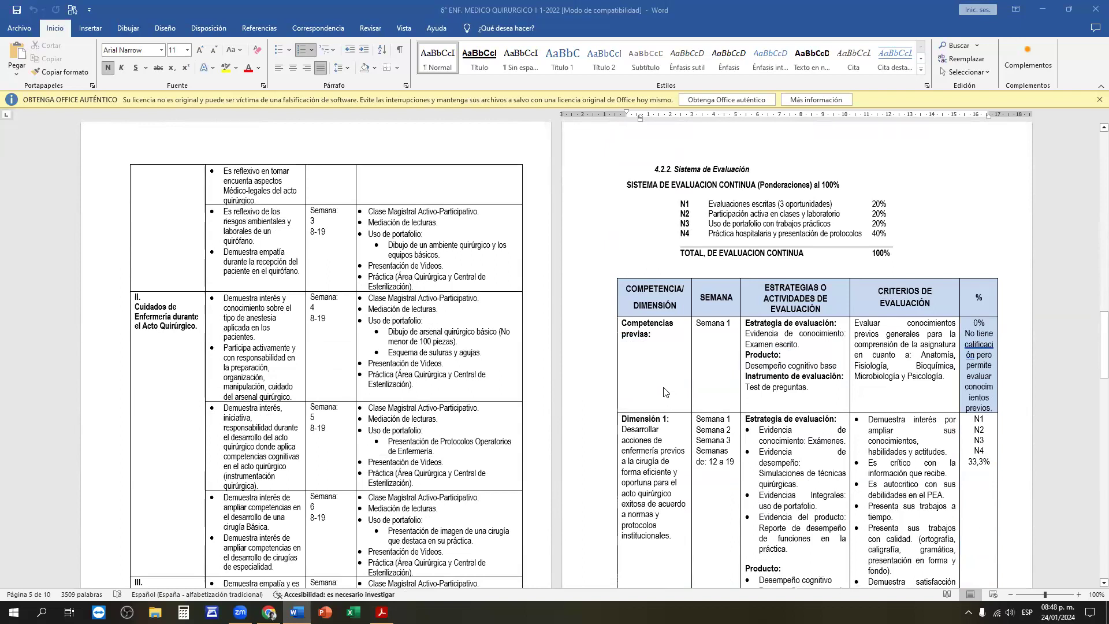
{"action": "scroll", "coordinate": [664, 392], "scroll_direction": "down", "scroll_amount": 2}
{"action": "scroll", "coordinate": [664, 391], "scroll_direction": "down", "scroll_amount": 2}
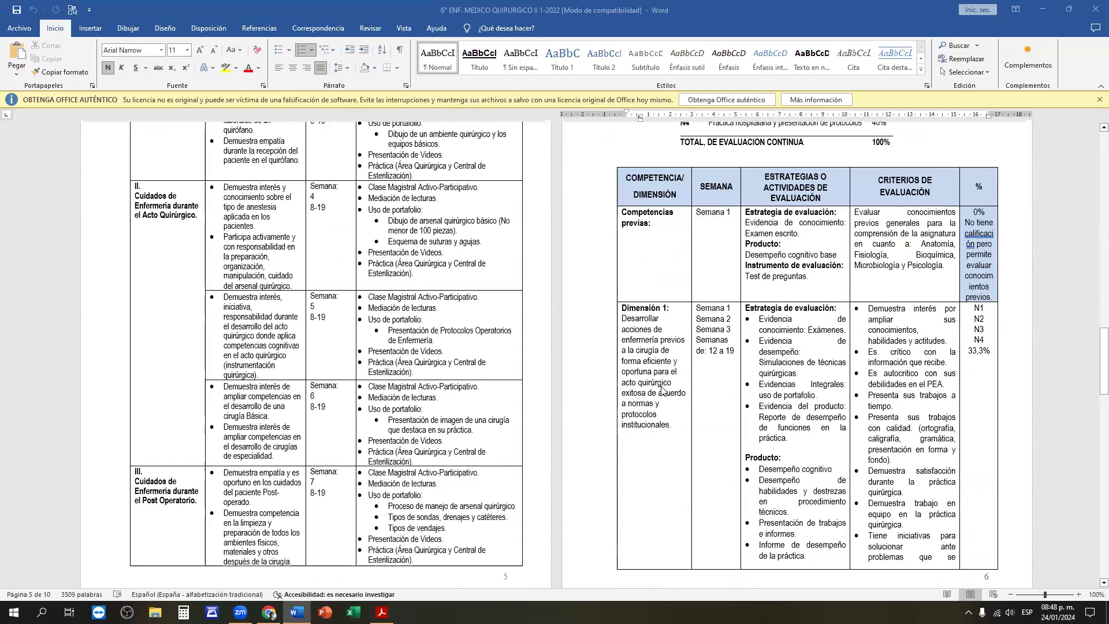
{"action": "scroll", "coordinate": [659, 408], "scroll_direction": "down", "scroll_amount": 20}
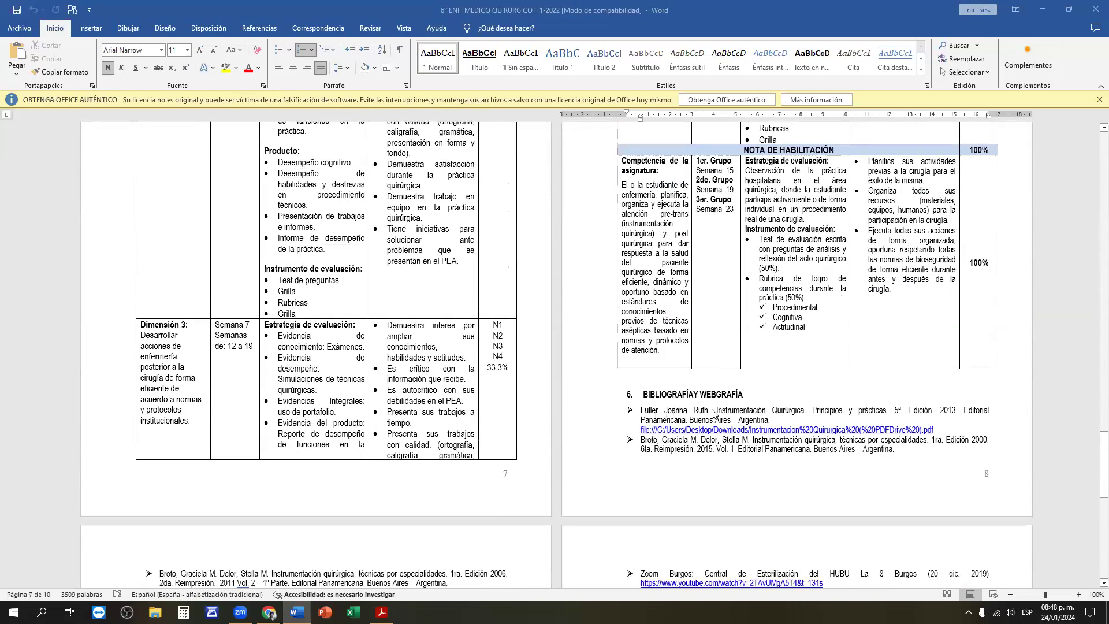
{"action": "scroll", "coordinate": [715, 416], "scroll_direction": "down", "scroll_amount": 4}
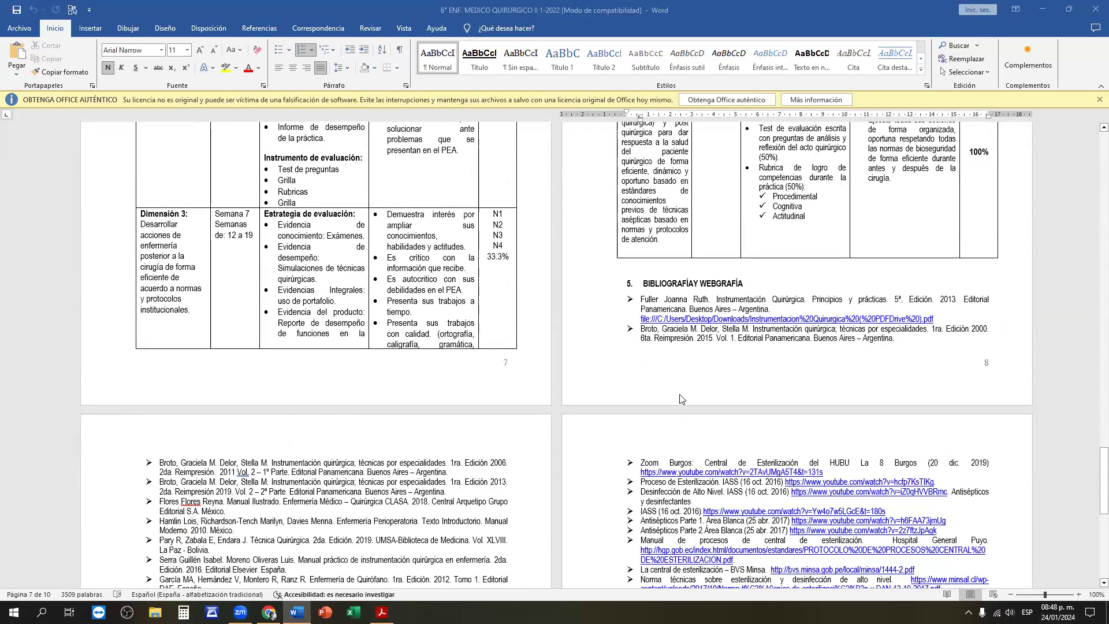
{"action": "scroll", "coordinate": [677, 403], "scroll_direction": "down", "scroll_amount": 7}
{"action": "scroll", "coordinate": [681, 399], "scroll_direction": "down", "scroll_amount": 3}
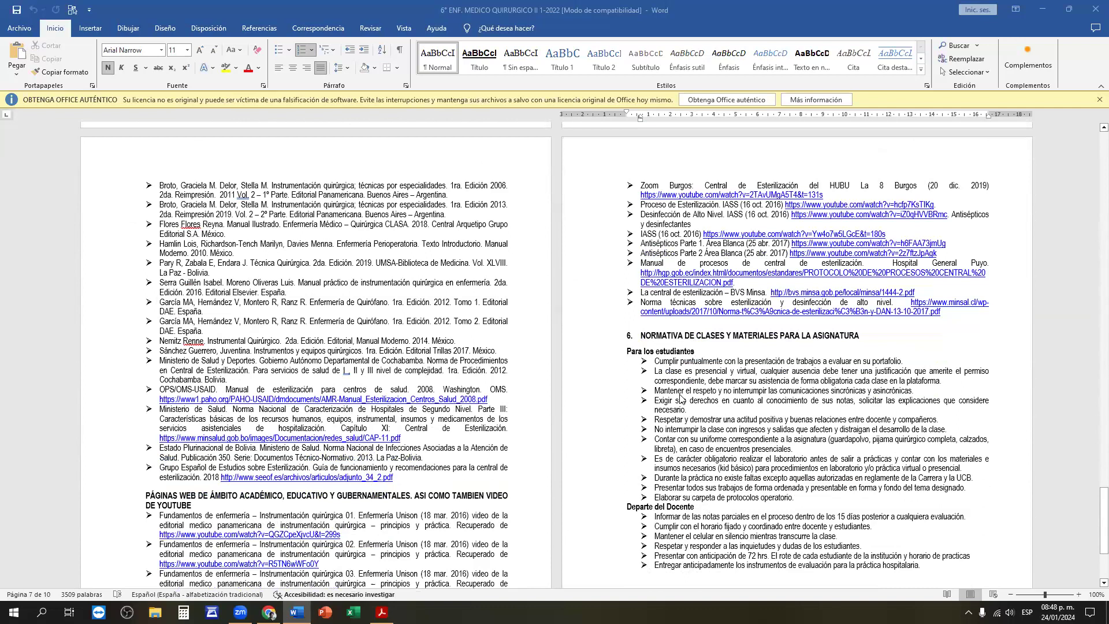
{"action": "scroll", "coordinate": [679, 398], "scroll_direction": "down", "scroll_amount": 6}
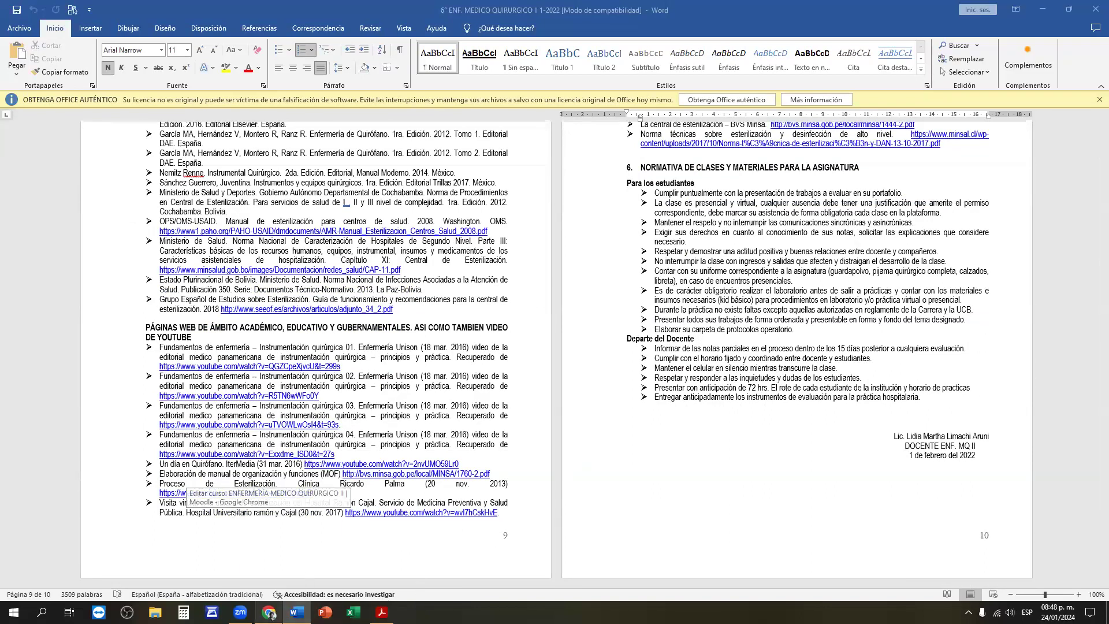
Switch to the Moodle course "ENFERMERÍA MEDICO QUIRÚRGICO II" in Chrome and review the activities in its General section.
{"action": "left_click", "coordinate": [345, 458]}
{"action": "scroll", "coordinate": [354, 445], "scroll_direction": "up", "scroll_amount": 10}
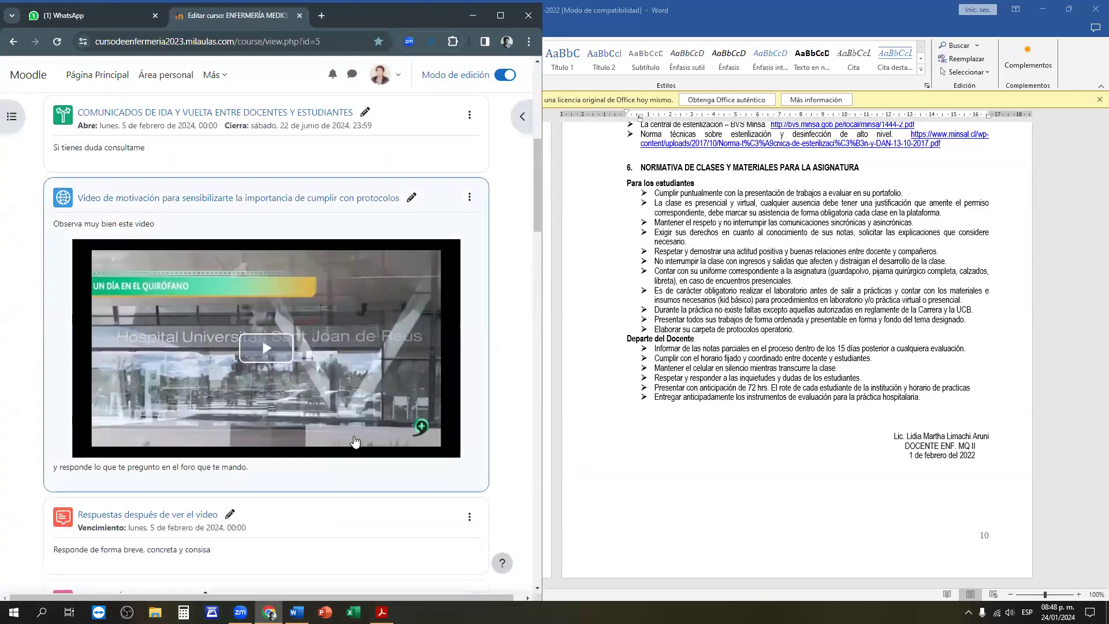
{"action": "scroll", "coordinate": [355, 442], "scroll_direction": "up", "scroll_amount": 7}
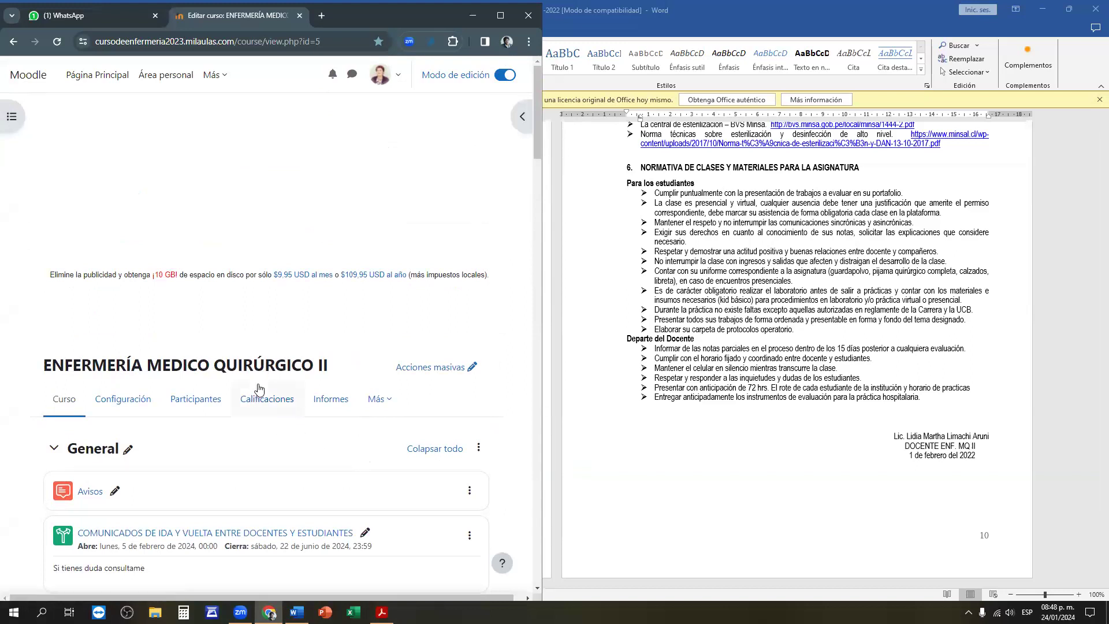
{"action": "scroll", "coordinate": [248, 381], "scroll_direction": "down", "scroll_amount": 1}
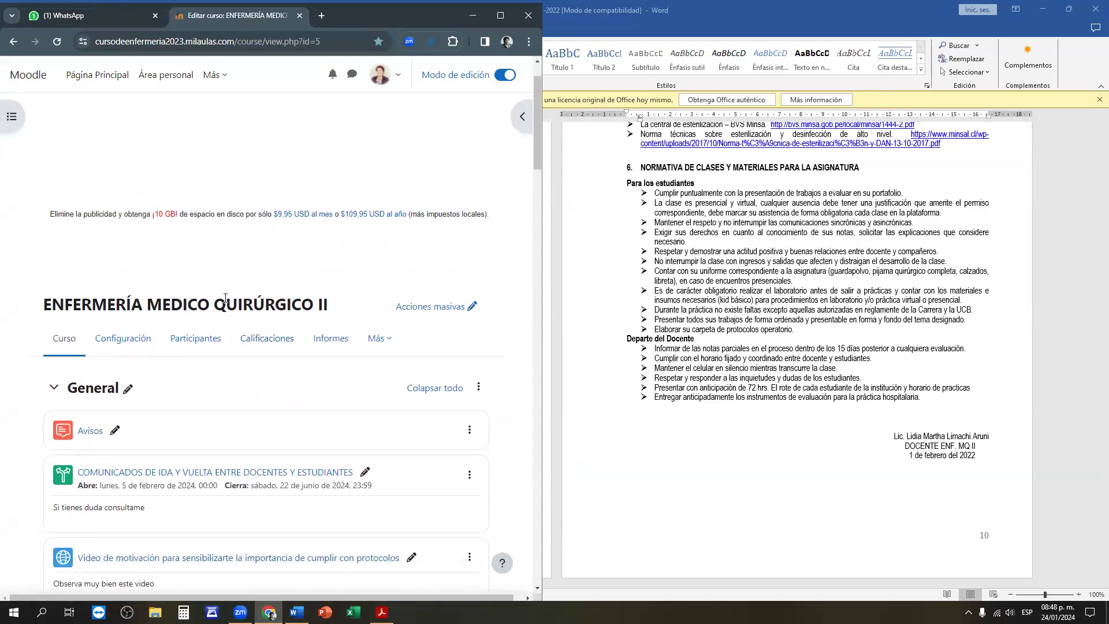
{"action": "scroll", "coordinate": [292, 293], "scroll_direction": "down", "scroll_amount": 2}
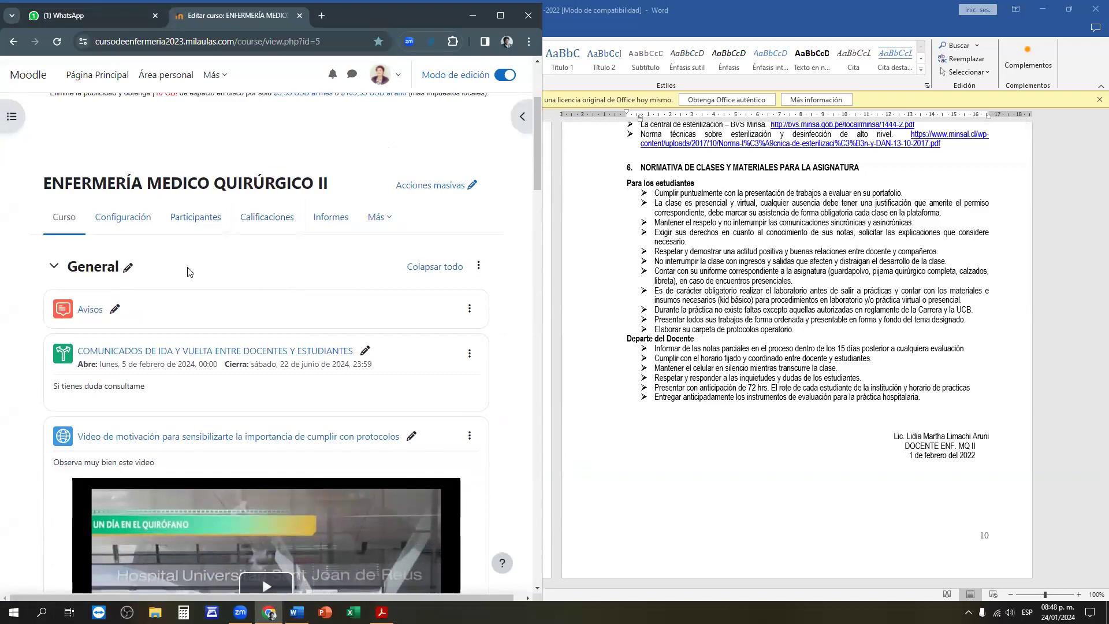
{"action": "mouse_move", "coordinate": [189, 283]}
{"action": "scroll", "coordinate": [214, 276], "scroll_direction": "down", "scroll_amount": 2}
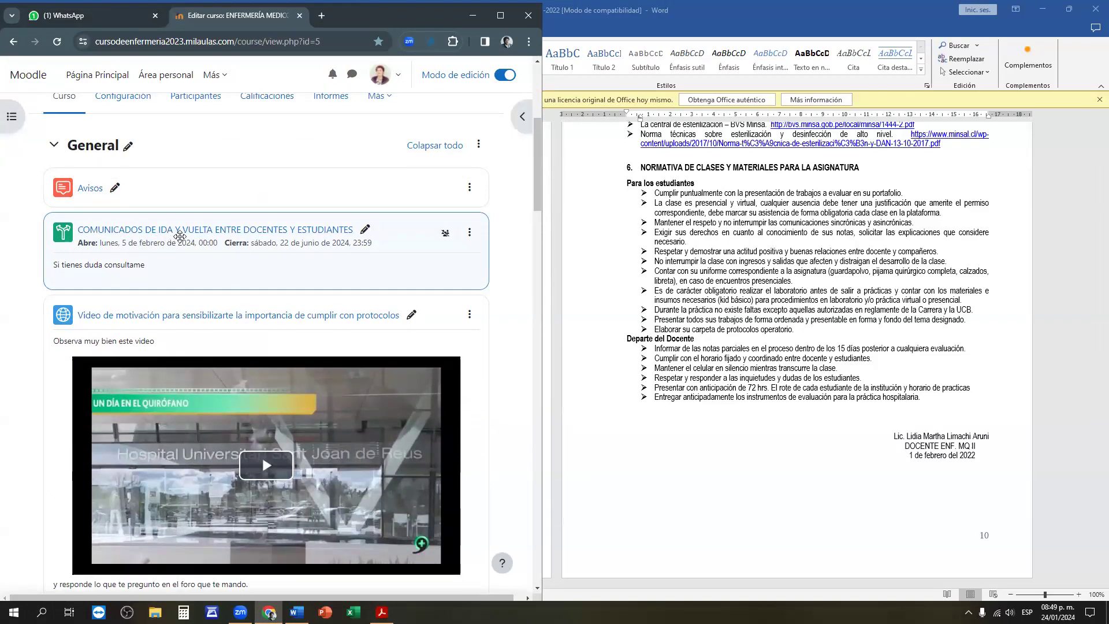
{"action": "scroll", "coordinate": [242, 263], "scroll_direction": "down", "scroll_amount": 1}
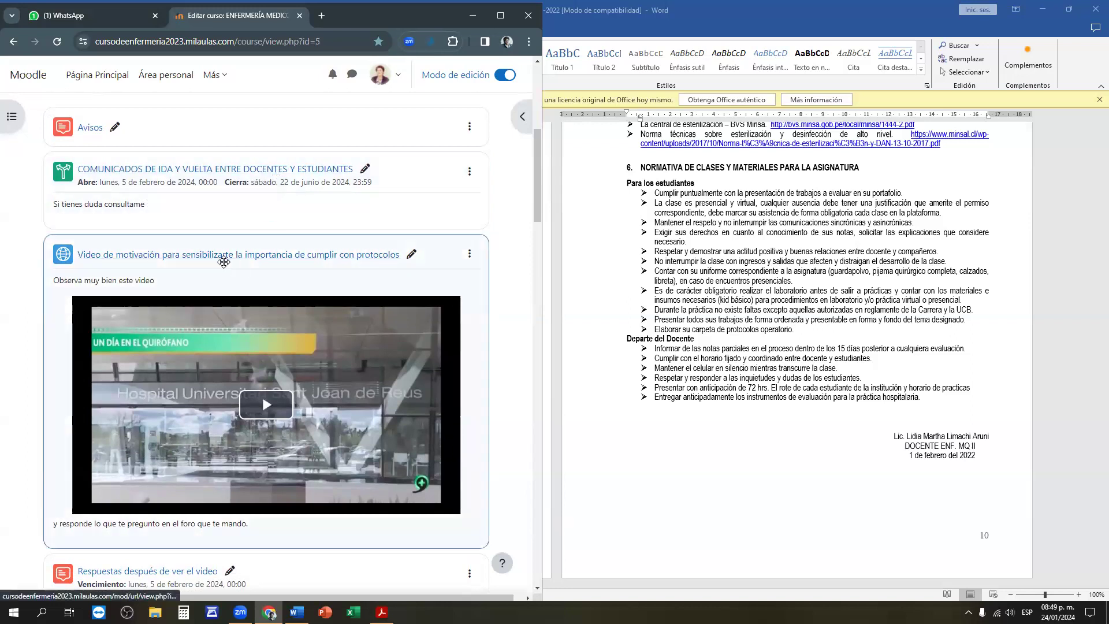
{"action": "scroll", "coordinate": [223, 263], "scroll_direction": "down", "scroll_amount": 1}
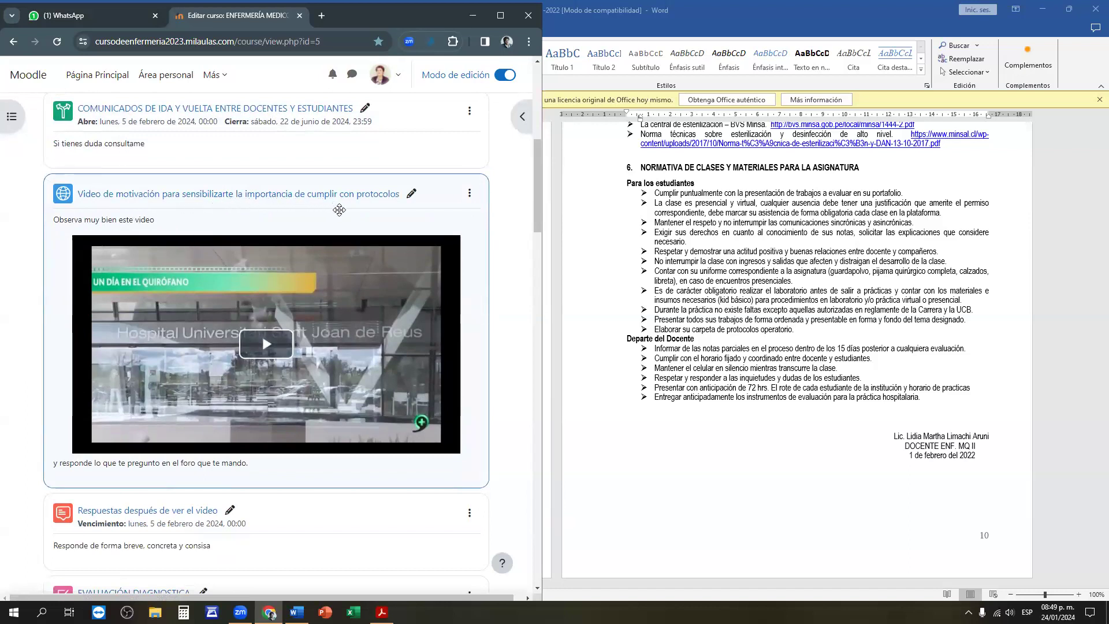
Examine the motivational video and its response forum in the course's General section, plus the competency dimensions table in the Word syllabus.
{"action": "scroll", "coordinate": [263, 307], "scroll_direction": "down", "scroll_amount": 2}
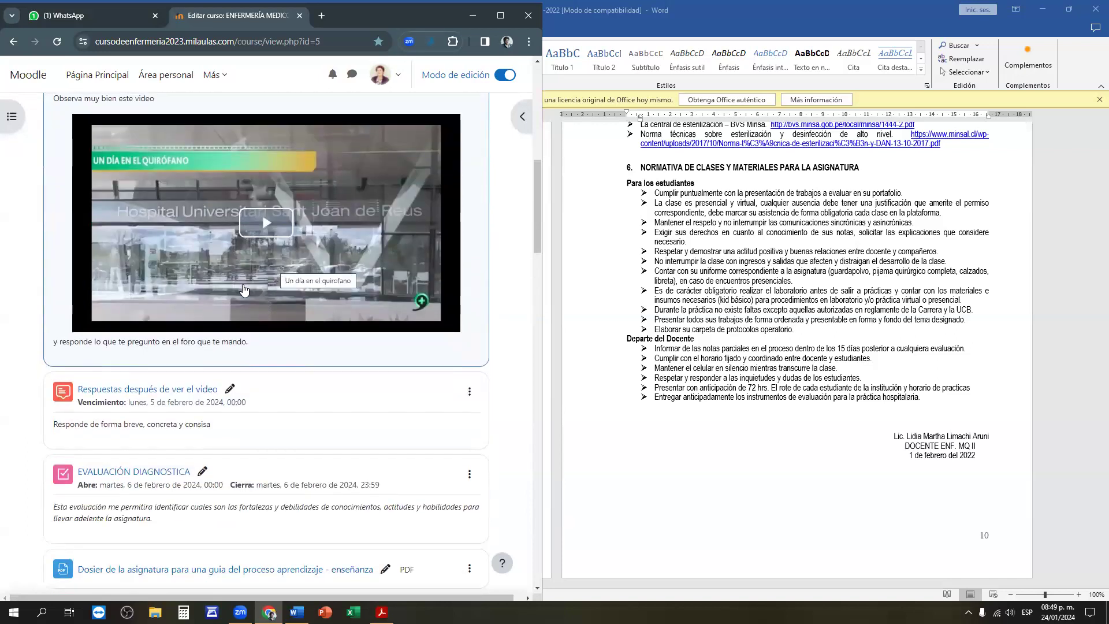
{"action": "scroll", "coordinate": [231, 298], "scroll_direction": "down", "scroll_amount": 1}
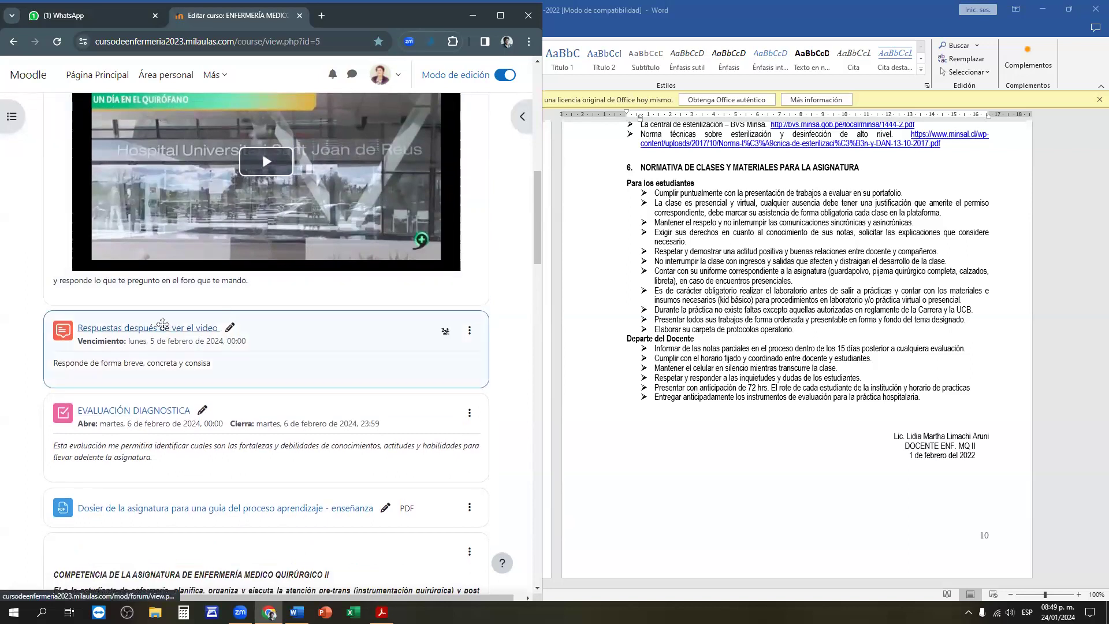
{"action": "scroll", "coordinate": [127, 287], "scroll_direction": "down", "scroll_amount": 1}
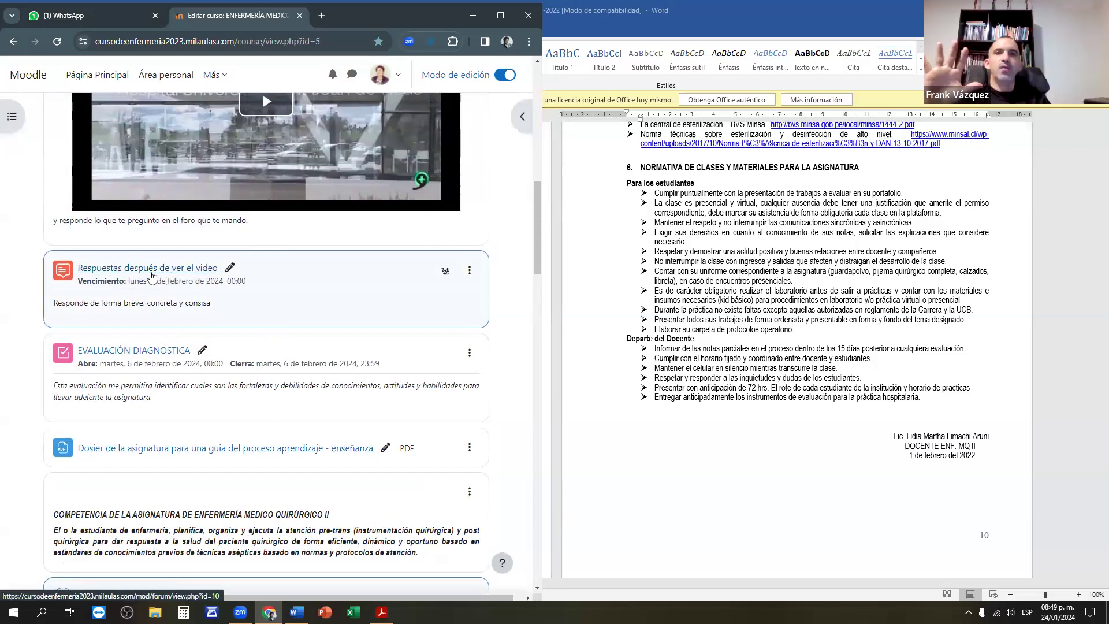
{"action": "scroll", "coordinate": [242, 326], "scroll_direction": "up", "scroll_amount": 4}
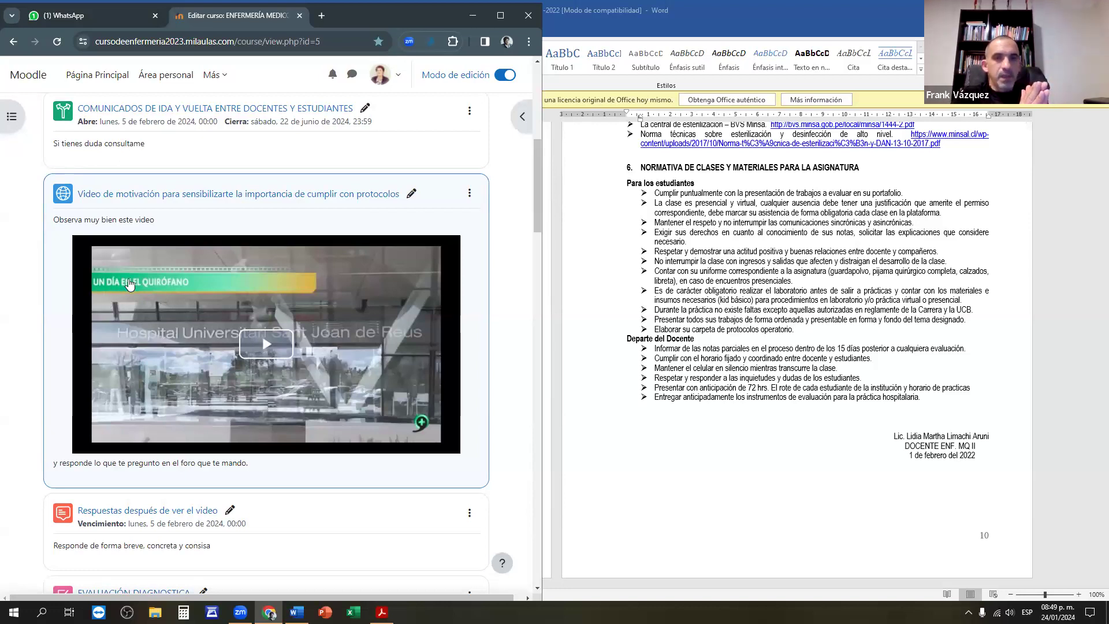
{"action": "scroll", "coordinate": [129, 285], "scroll_direction": "up", "scroll_amount": 3}
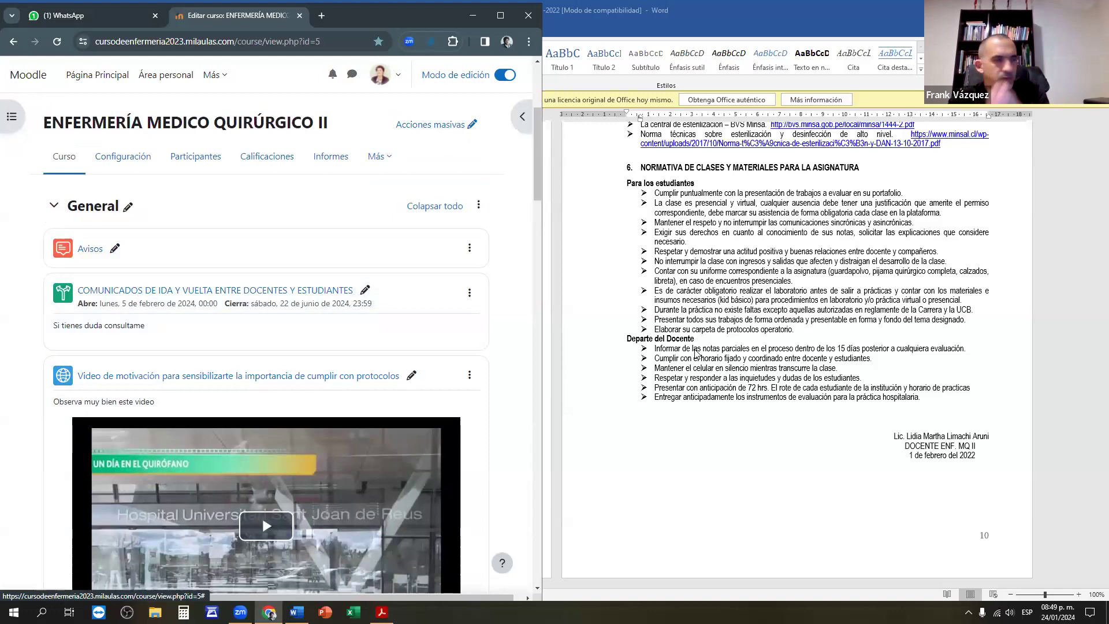
{"action": "scroll", "coordinate": [699, 355], "scroll_direction": "up", "scroll_amount": 20}
{"action": "scroll", "coordinate": [715, 361], "scroll_direction": "up", "scroll_amount": 20}
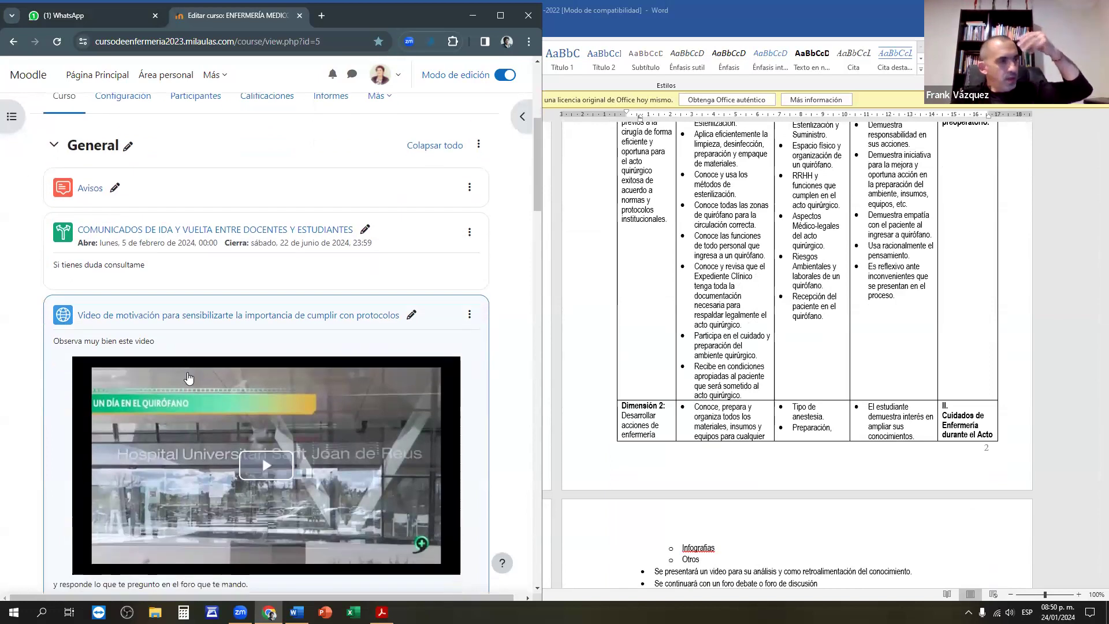
Review the General section's activities, from the motivational video through EVALUACIÓN DIAGNOSTICA and the dossier to the course competence text.
{"action": "scroll", "coordinate": [188, 372], "scroll_direction": "down", "scroll_amount": 4}
{"action": "scroll", "coordinate": [187, 378], "scroll_direction": "down", "scroll_amount": 3}
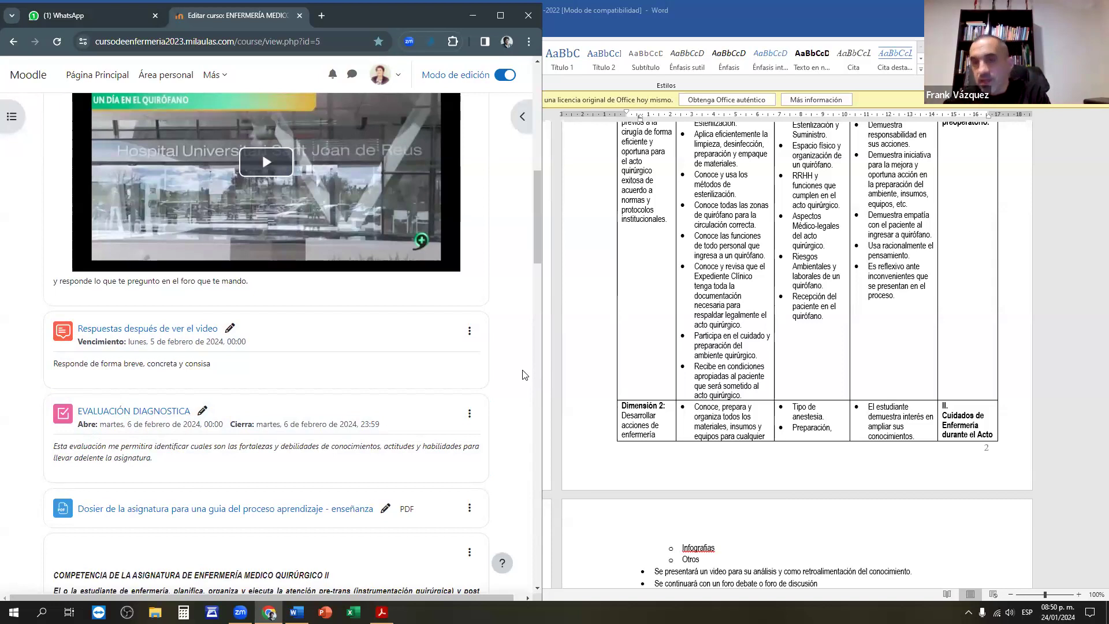
{"action": "scroll", "coordinate": [524, 376], "scroll_direction": "down", "scroll_amount": 2}
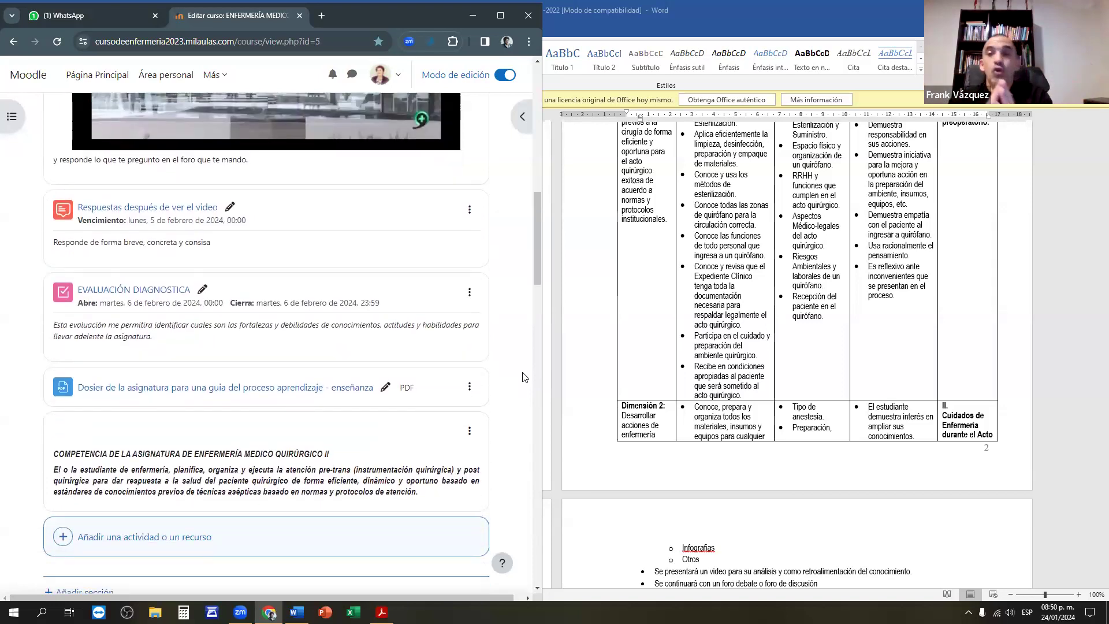
{"action": "scroll", "coordinate": [524, 377], "scroll_direction": "down", "scroll_amount": 2}
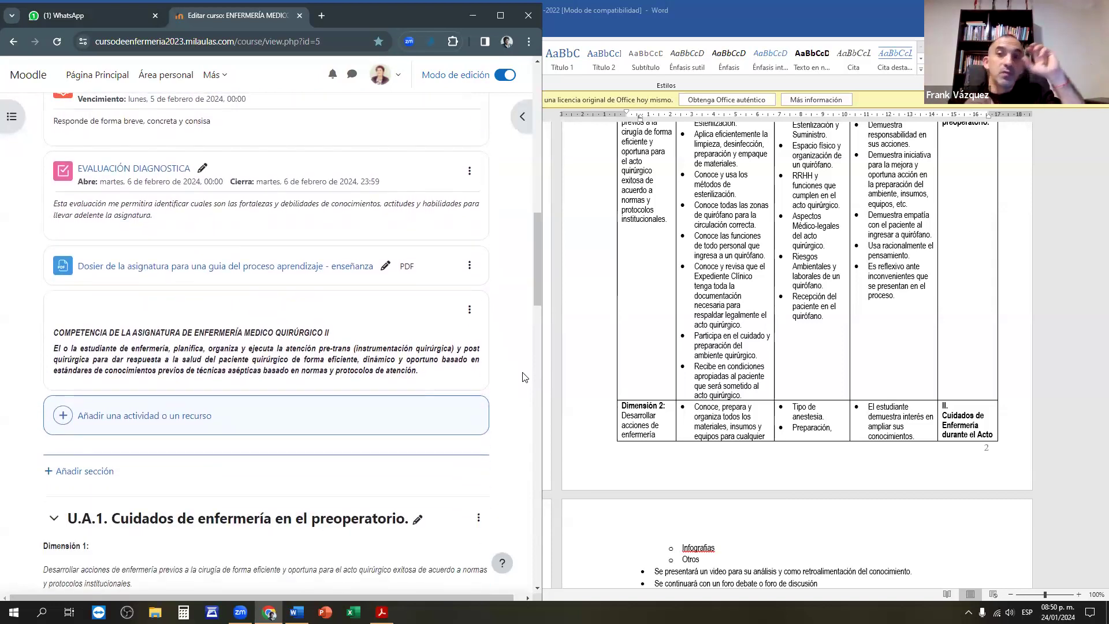
{"action": "scroll", "coordinate": [525, 377], "scroll_direction": "up", "scroll_amount": 4}
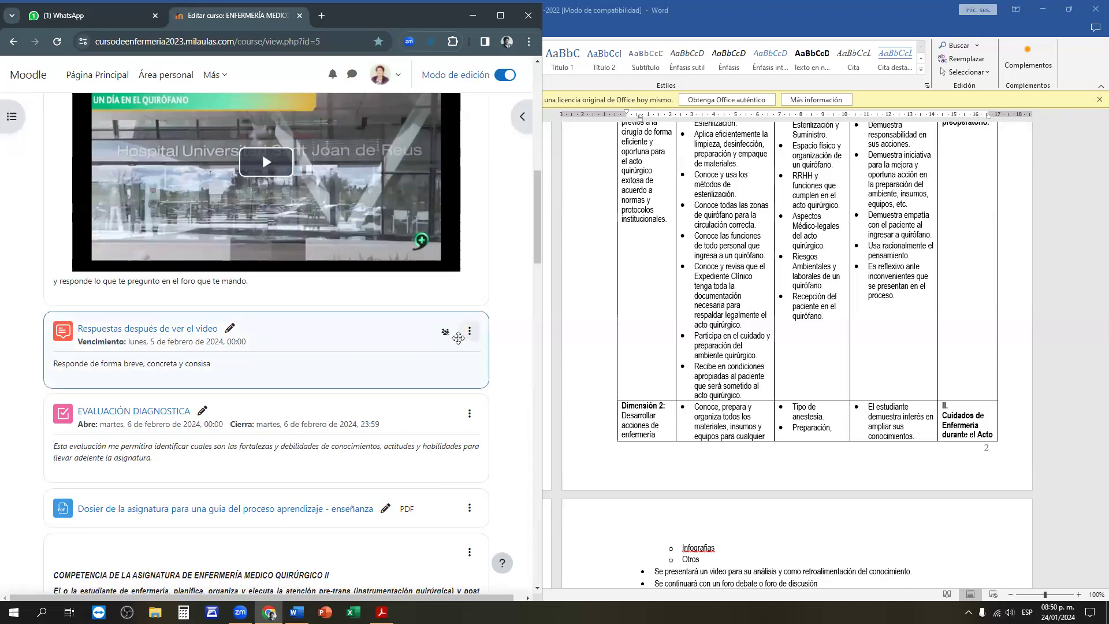
{"action": "scroll", "coordinate": [460, 346], "scroll_direction": "up", "scroll_amount": 2}
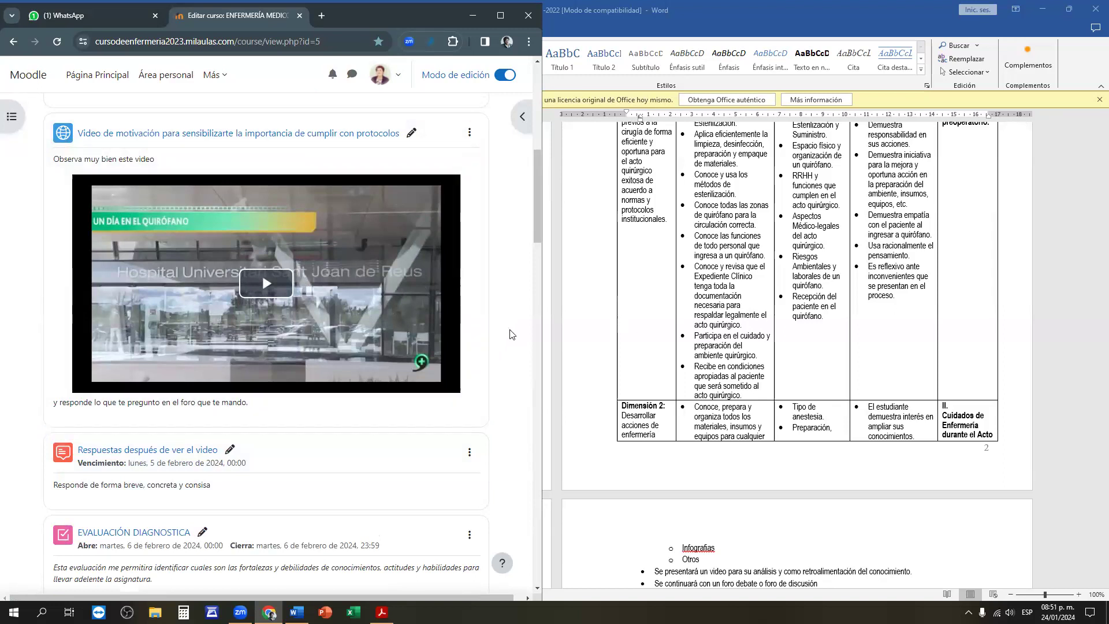
{"action": "scroll", "coordinate": [510, 333], "scroll_direction": "down", "scroll_amount": 1}
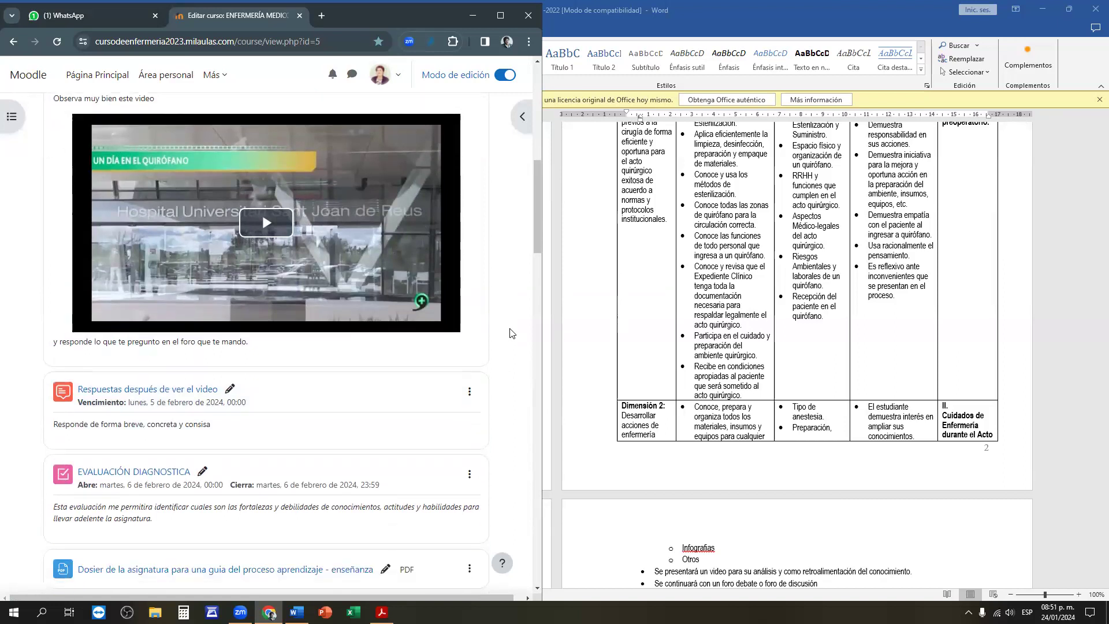
{"action": "scroll", "coordinate": [510, 333], "scroll_direction": "down", "scroll_amount": 1}
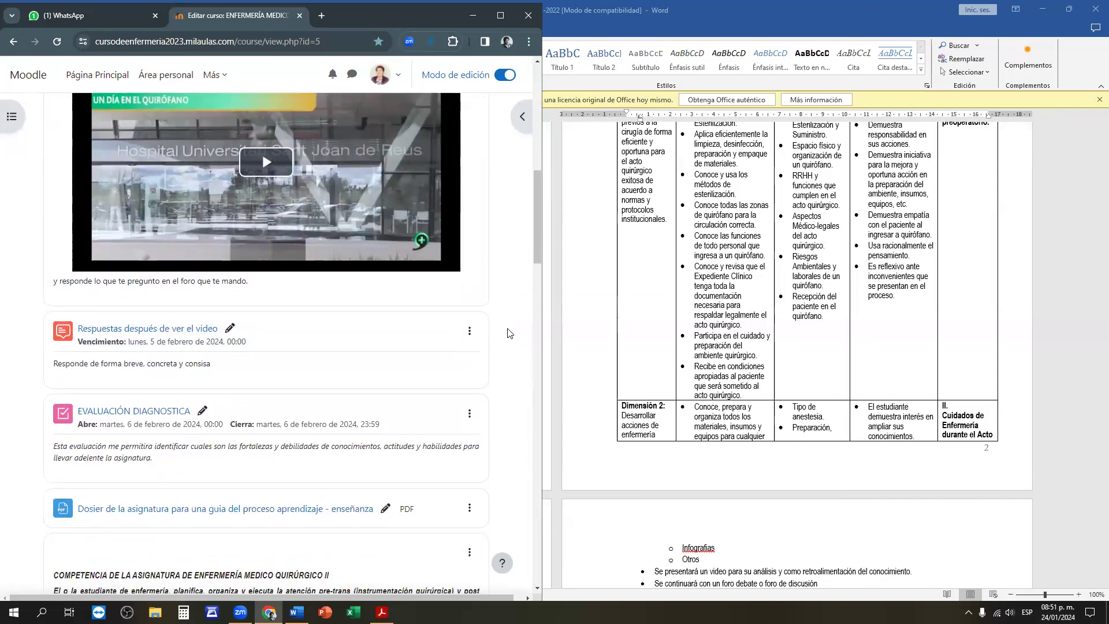
{"action": "scroll", "coordinate": [510, 334], "scroll_direction": "down", "scroll_amount": 2}
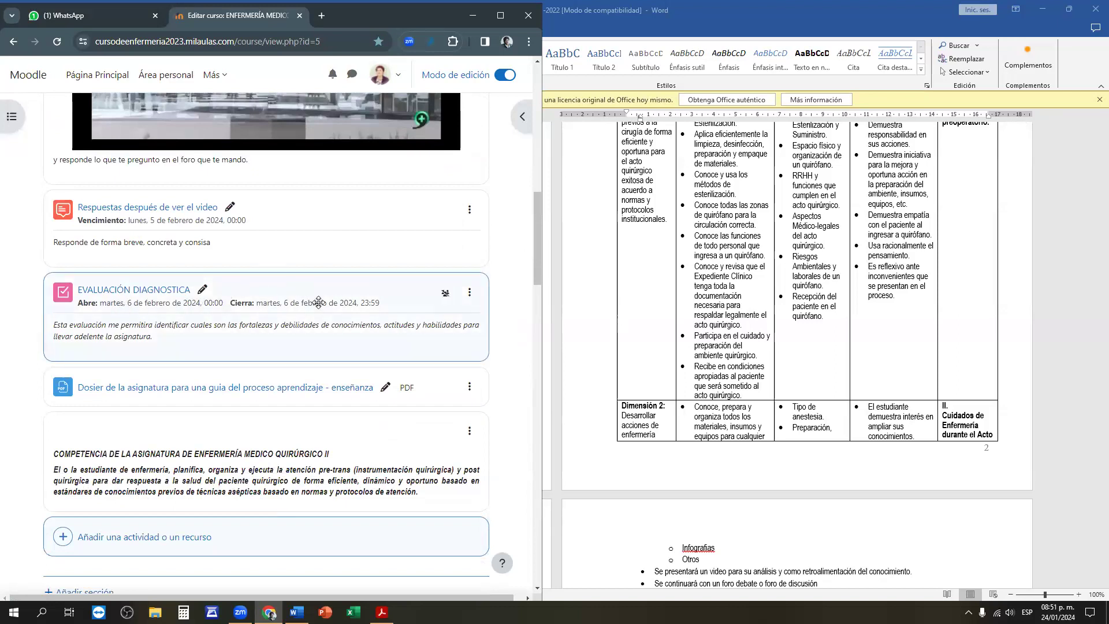
{"action": "scroll", "coordinate": [376, 301], "scroll_direction": "down", "scroll_amount": 2}
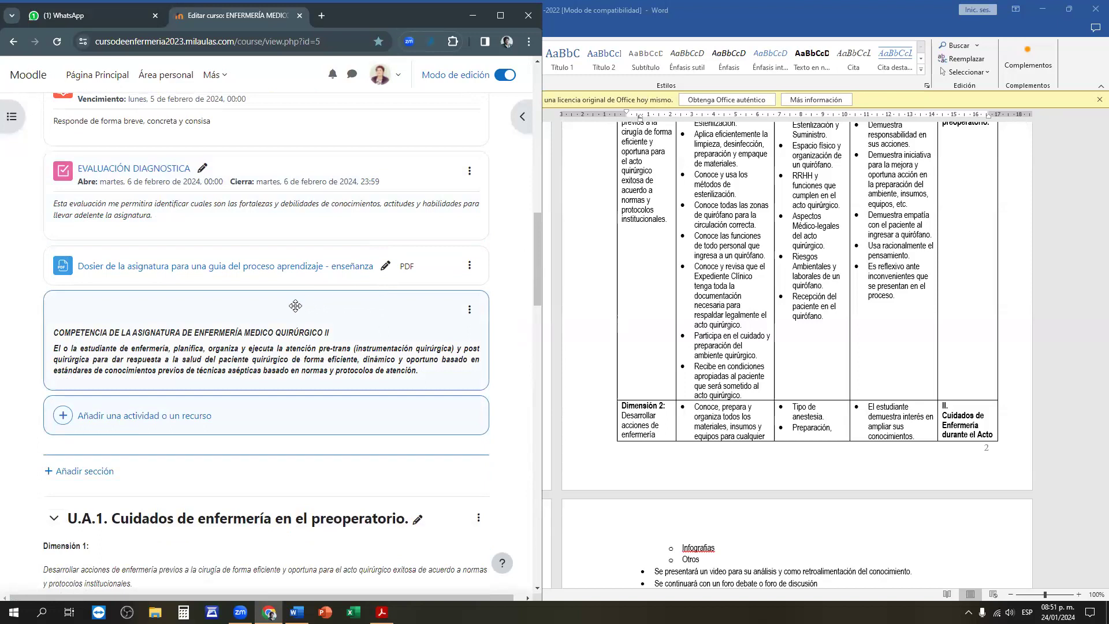
Open the PDF "Dosier de la asignatura para una guia del proceso aprendizaje - enseñanza", skim it through the bibliography, and return to the course.
{"action": "mouse_move", "coordinate": [282, 294]}
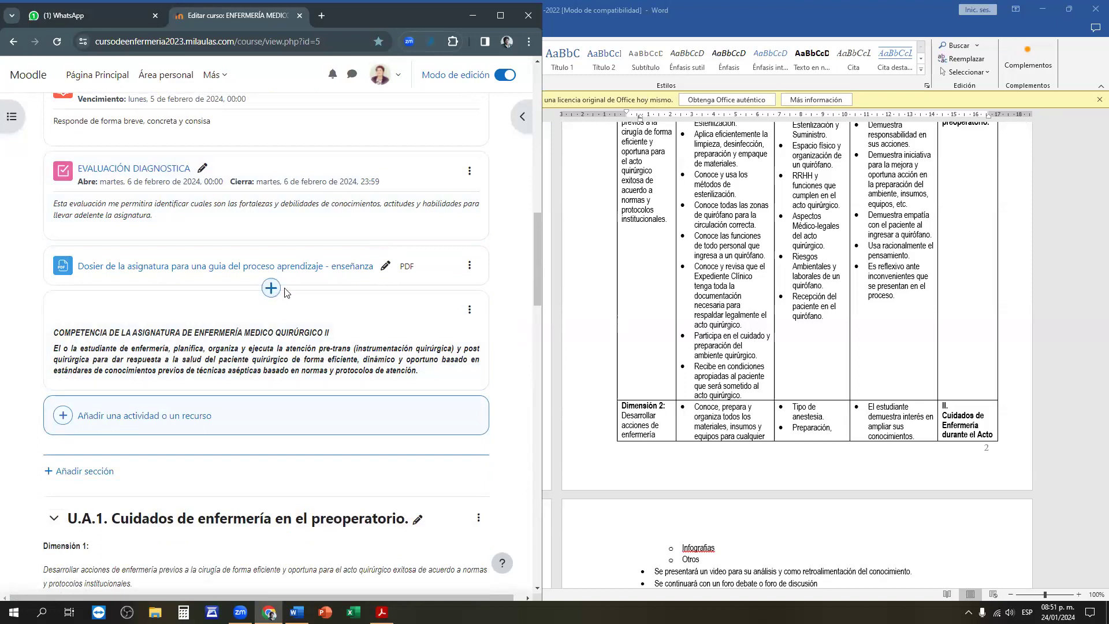
{"action": "scroll", "coordinate": [318, 321], "scroll_direction": "down", "scroll_amount": 2}
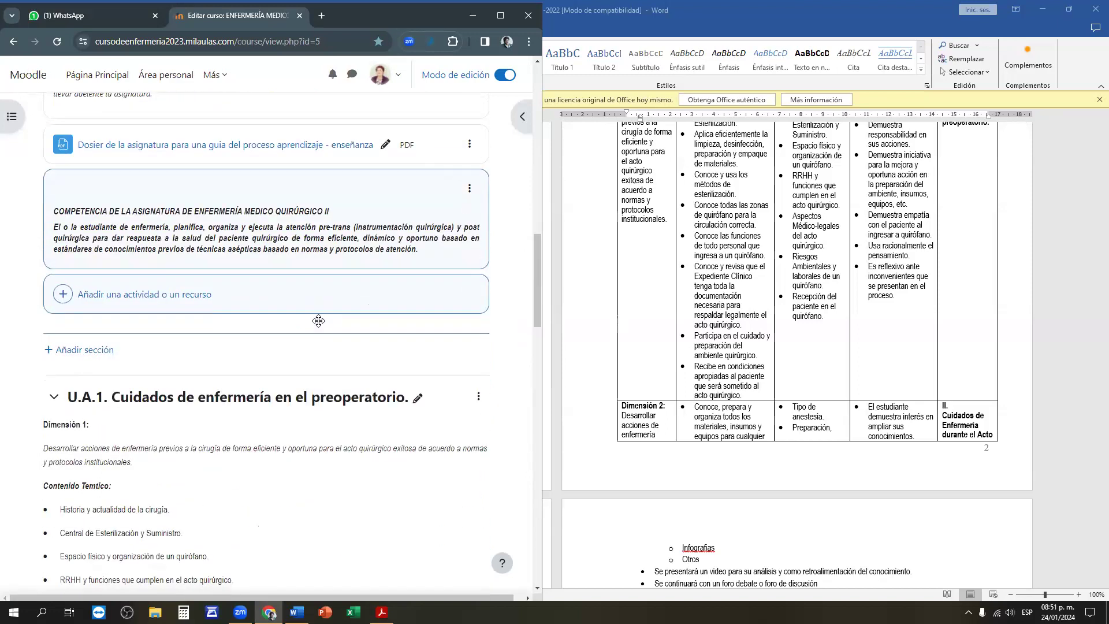
{"action": "left_click", "coordinate": [315, 148]}
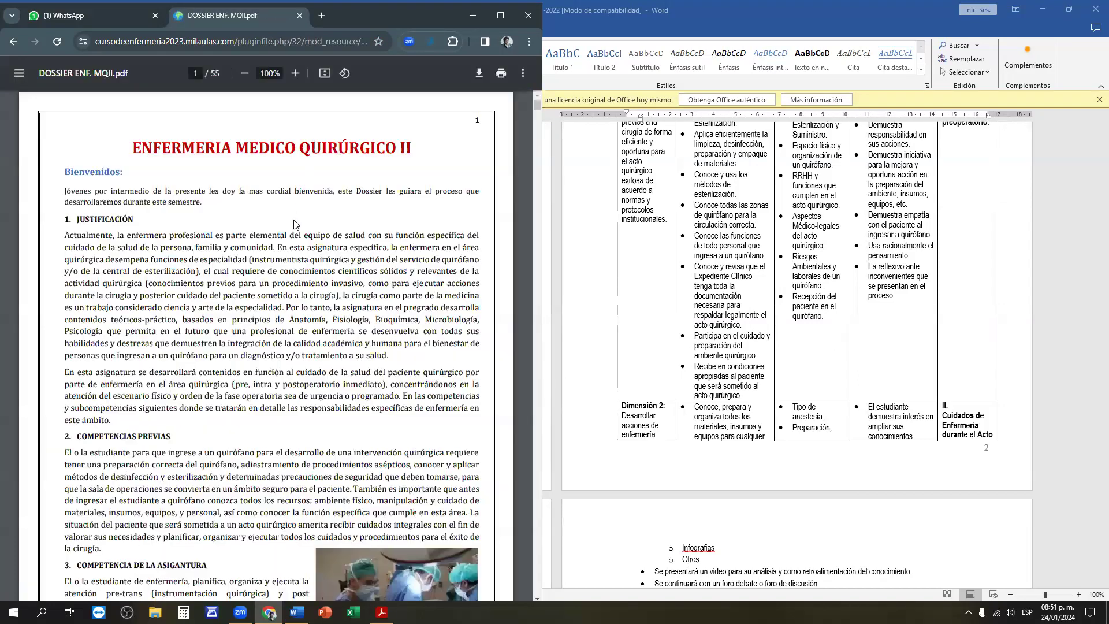
{"action": "scroll", "coordinate": [293, 224], "scroll_direction": "down", "scroll_amount": 20}
{"action": "scroll", "coordinate": [288, 245], "scroll_direction": "up", "scroll_amount": 7}
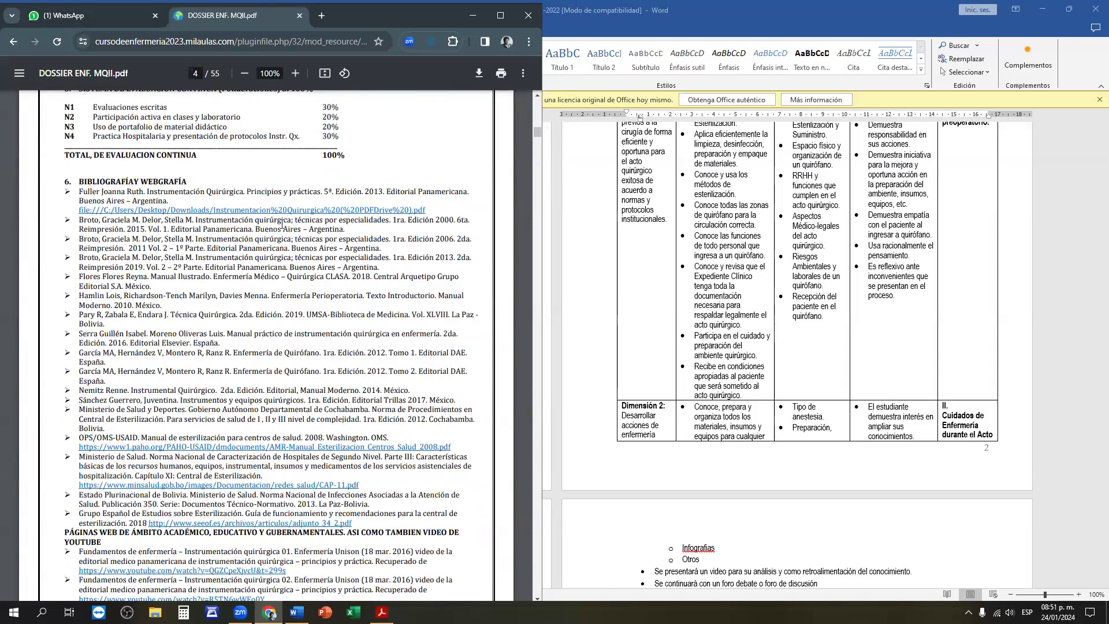
{"action": "scroll", "coordinate": [280, 344], "scroll_direction": "down", "scroll_amount": 2}
{"action": "scroll", "coordinate": [281, 344], "scroll_direction": "down", "scroll_amount": 7}
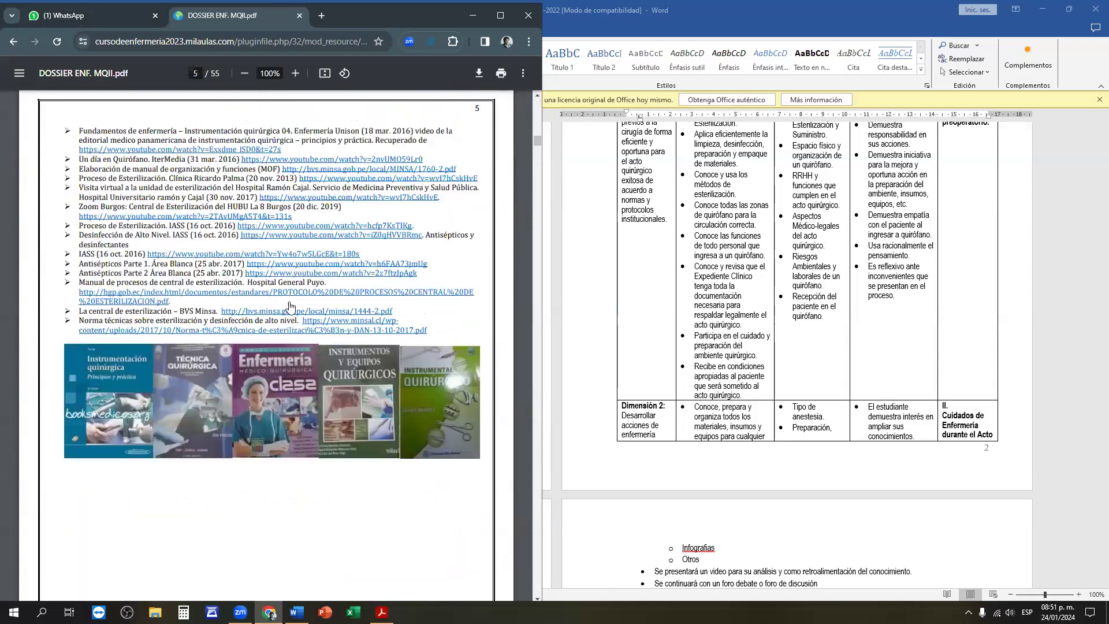
{"action": "key", "text": "alt+Left"}
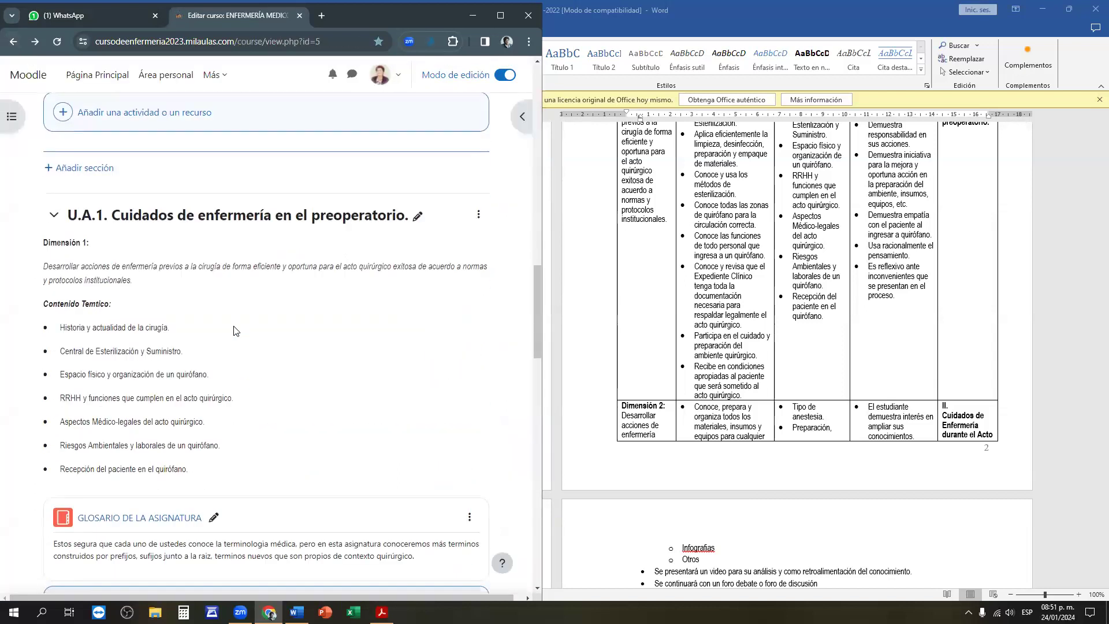
Examine the content of units U.A.1 to U.A.3 and the checklist and handwashing image under Desarrollo de procedimientos en Laboratorio.
{"action": "scroll", "coordinate": [218, 302], "scroll_direction": "up", "scroll_amount": 2}
{"action": "scroll", "coordinate": [225, 322], "scroll_direction": "down", "scroll_amount": 2}
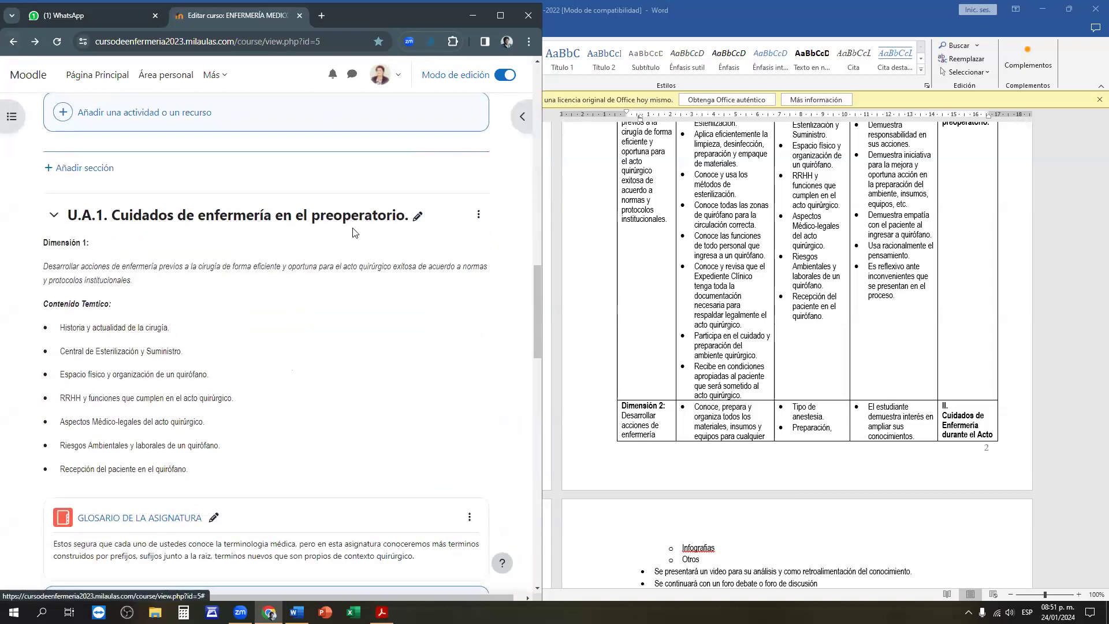
{"action": "scroll", "coordinate": [339, 249], "scroll_direction": "down", "scroll_amount": 5}
{"action": "scroll", "coordinate": [367, 411], "scroll_direction": "down", "scroll_amount": 3}
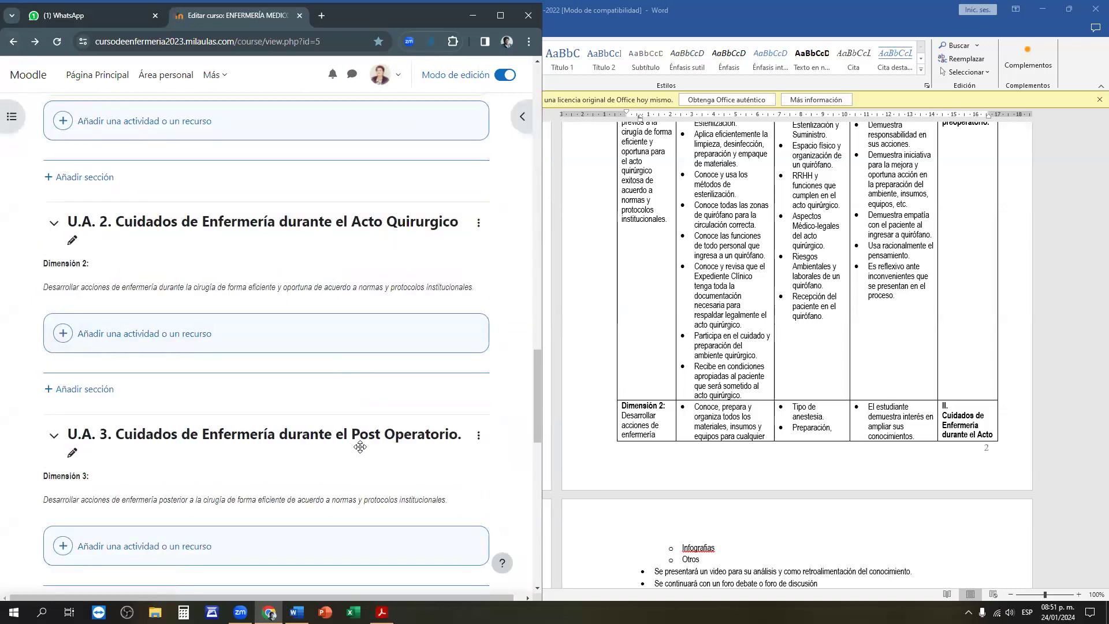
{"action": "scroll", "coordinate": [360, 447], "scroll_direction": "up", "scroll_amount": 10}
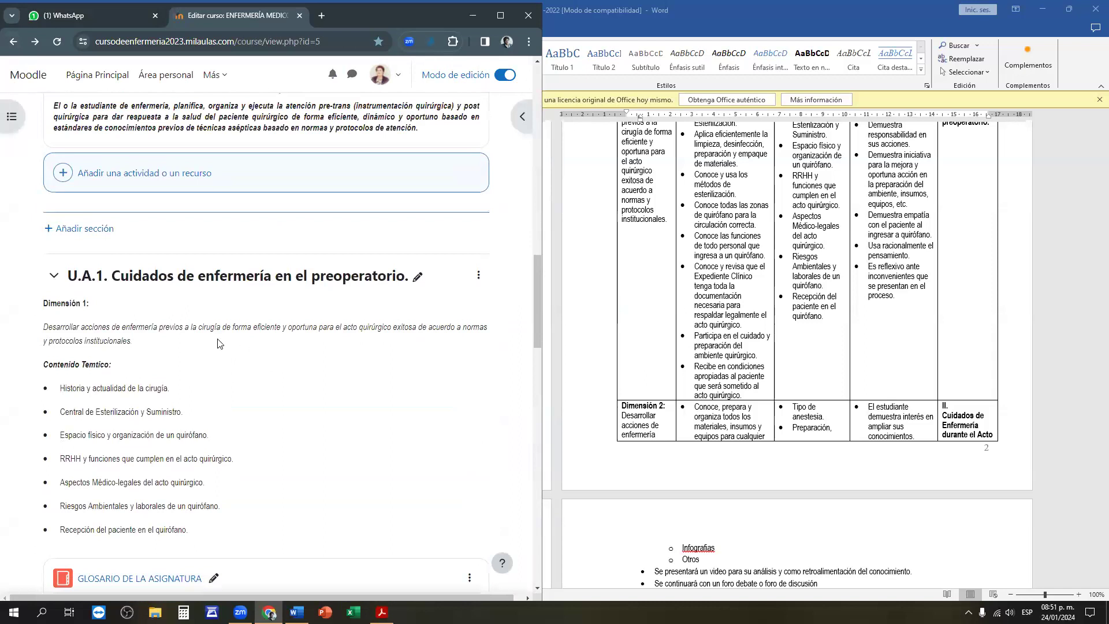
{"action": "scroll", "coordinate": [149, 353], "scroll_direction": "down", "scroll_amount": 2}
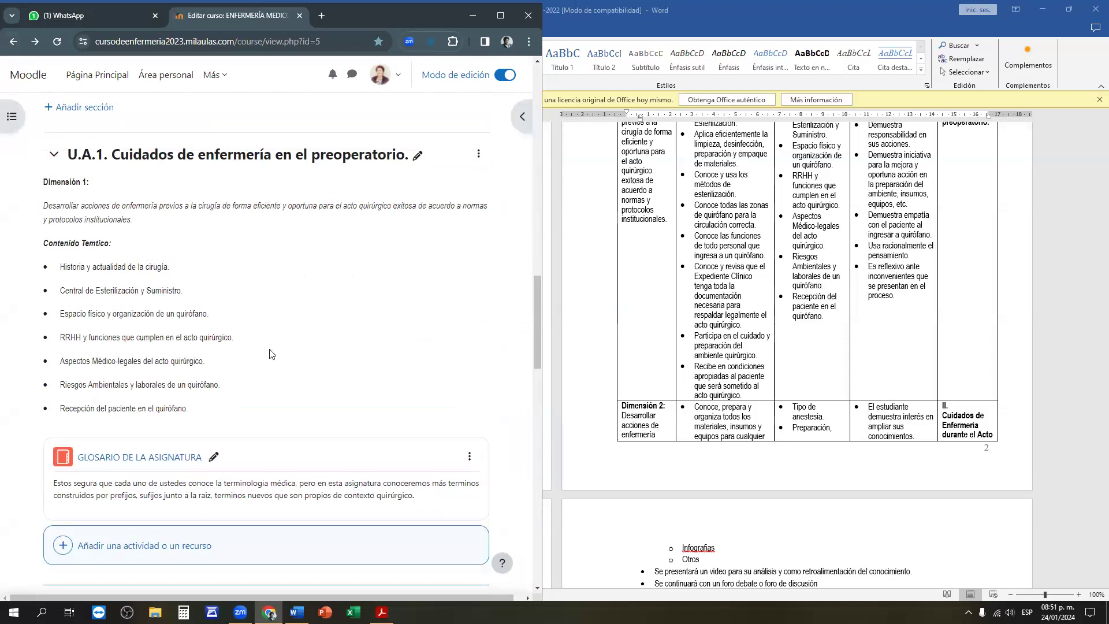
{"action": "scroll", "coordinate": [272, 354], "scroll_direction": "down", "scroll_amount": 3}
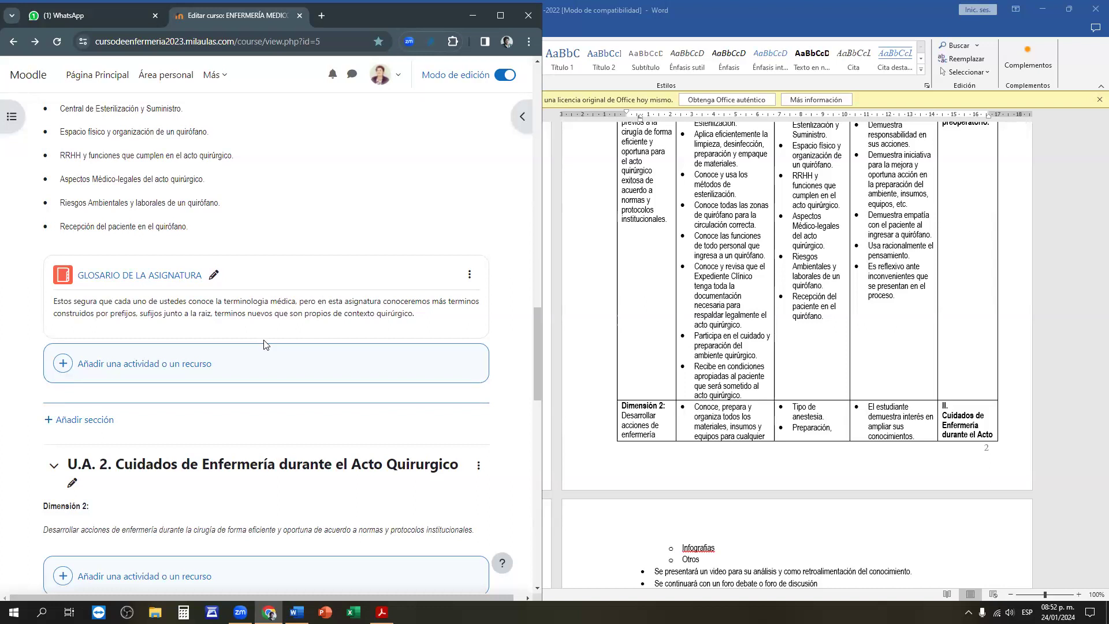
{"action": "scroll", "coordinate": [255, 347], "scroll_direction": "down", "scroll_amount": 8}
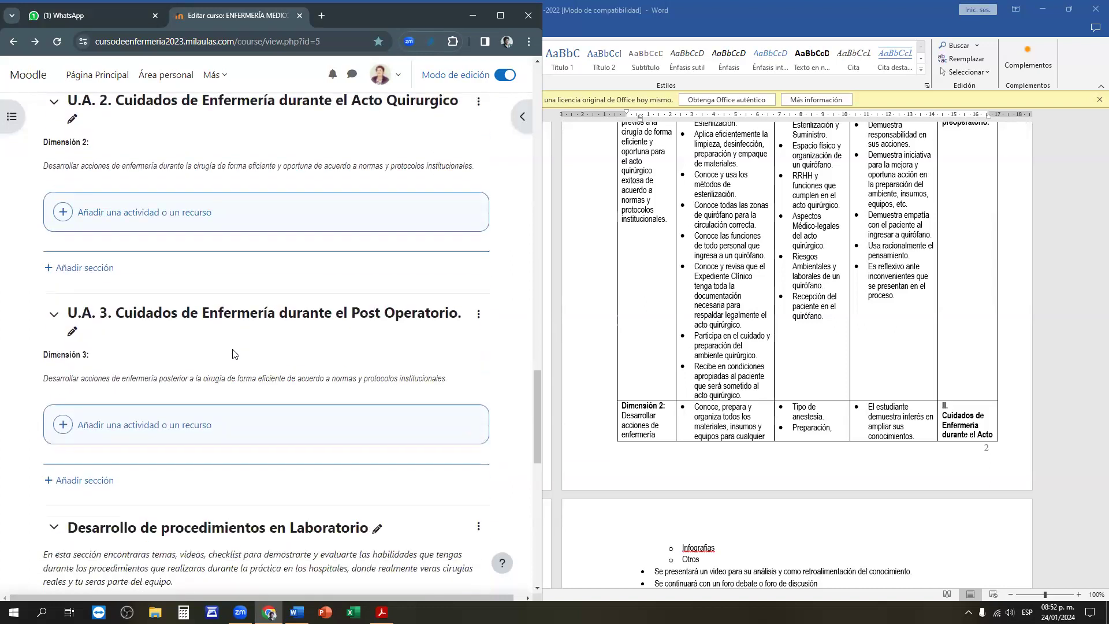
{"action": "scroll", "coordinate": [182, 393], "scroll_direction": "down", "scroll_amount": 2}
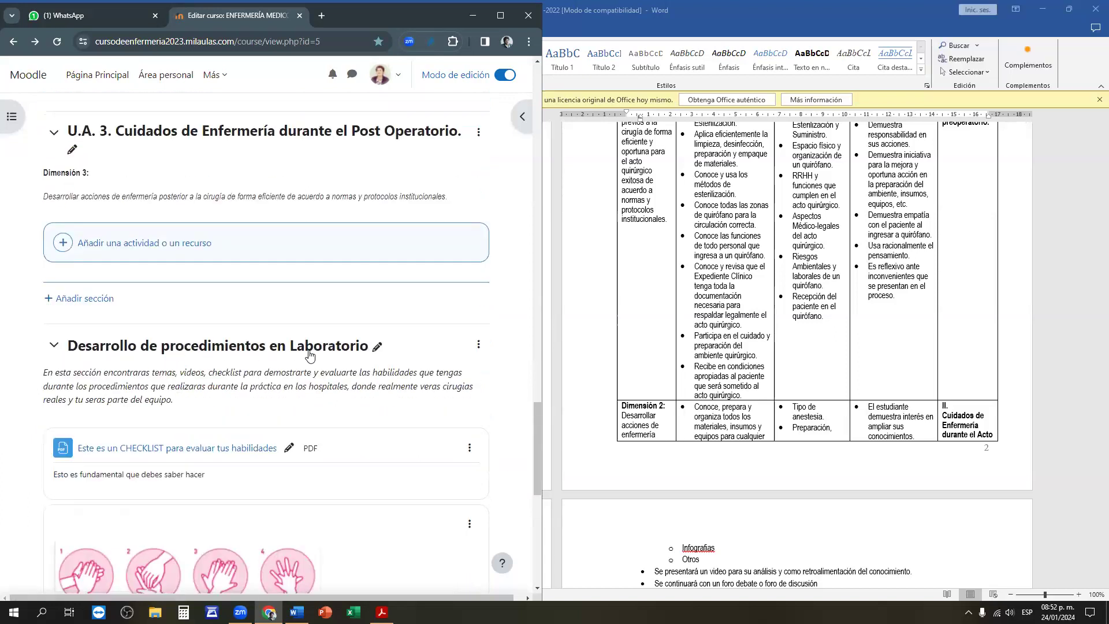
{"action": "scroll", "coordinate": [310, 353], "scroll_direction": "down", "scroll_amount": 2}
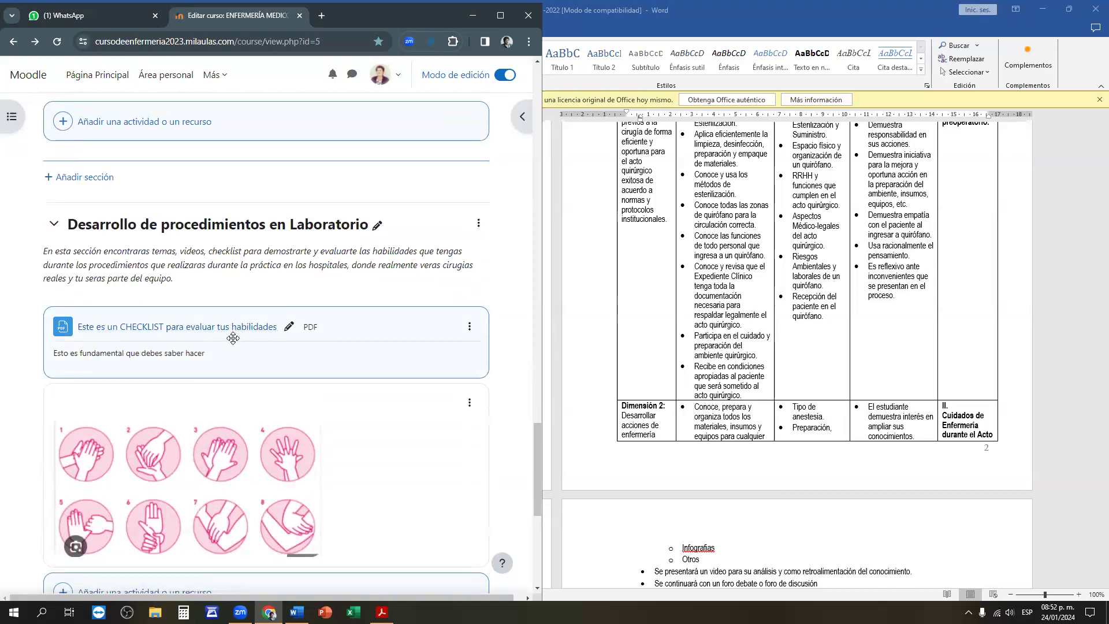
{"action": "scroll", "coordinate": [234, 335], "scroll_direction": "down", "scroll_amount": 1}
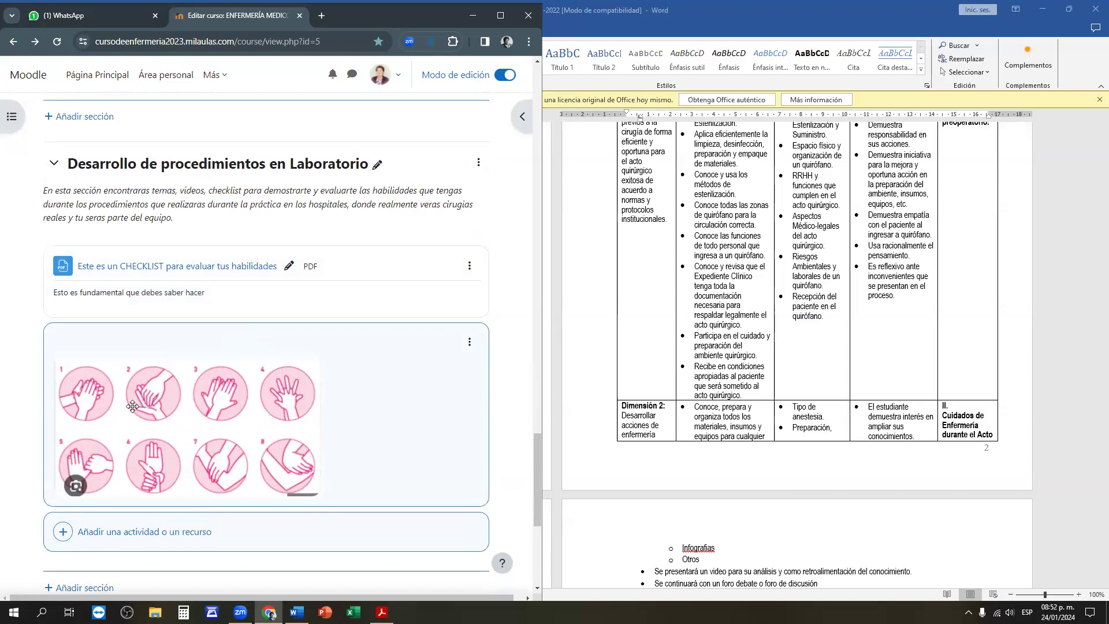
{"action": "scroll", "coordinate": [151, 387], "scroll_direction": "down", "scroll_amount": 2}
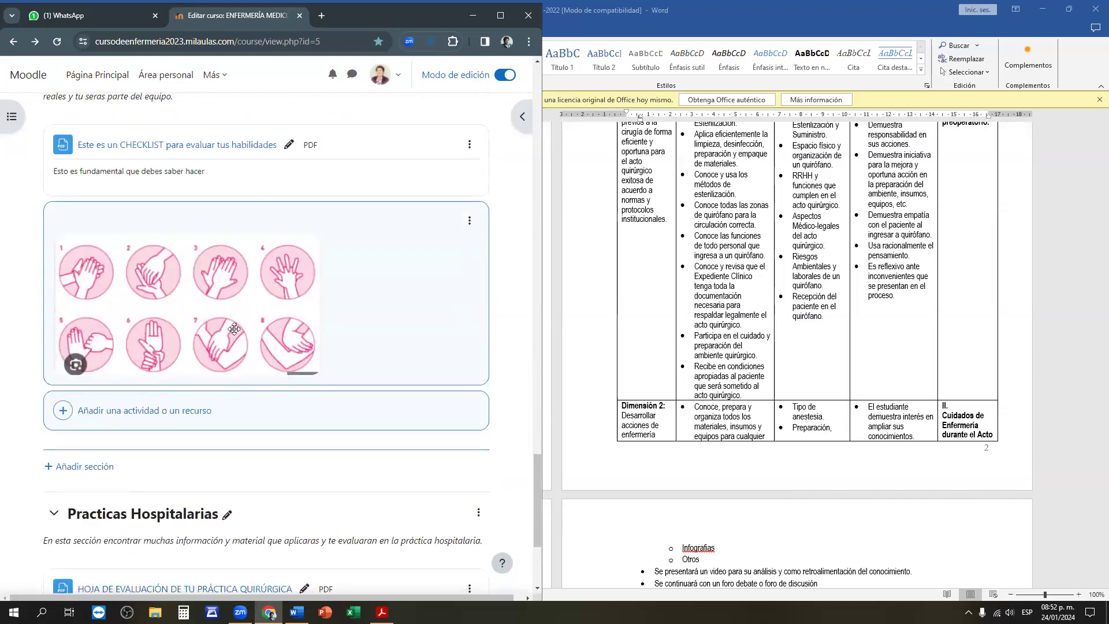
Open the PDF "HOJA DE EVALUACIÓN DE TU PRÁCTICA QUIRÚRGICA" under Practicas Hospitalarias and view its evaluation parameters and header.
{"action": "scroll", "coordinate": [247, 352], "scroll_direction": "down", "scroll_amount": 1}
{"action": "scroll", "coordinate": [247, 354], "scroll_direction": "down", "scroll_amount": 2}
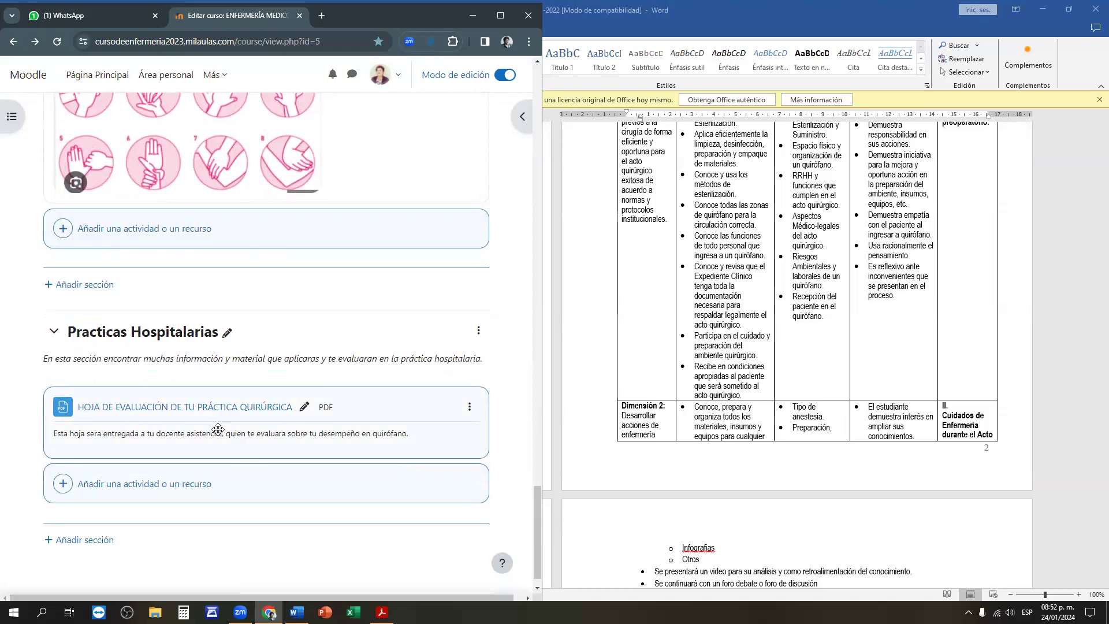
{"action": "left_click", "coordinate": [218, 409]}
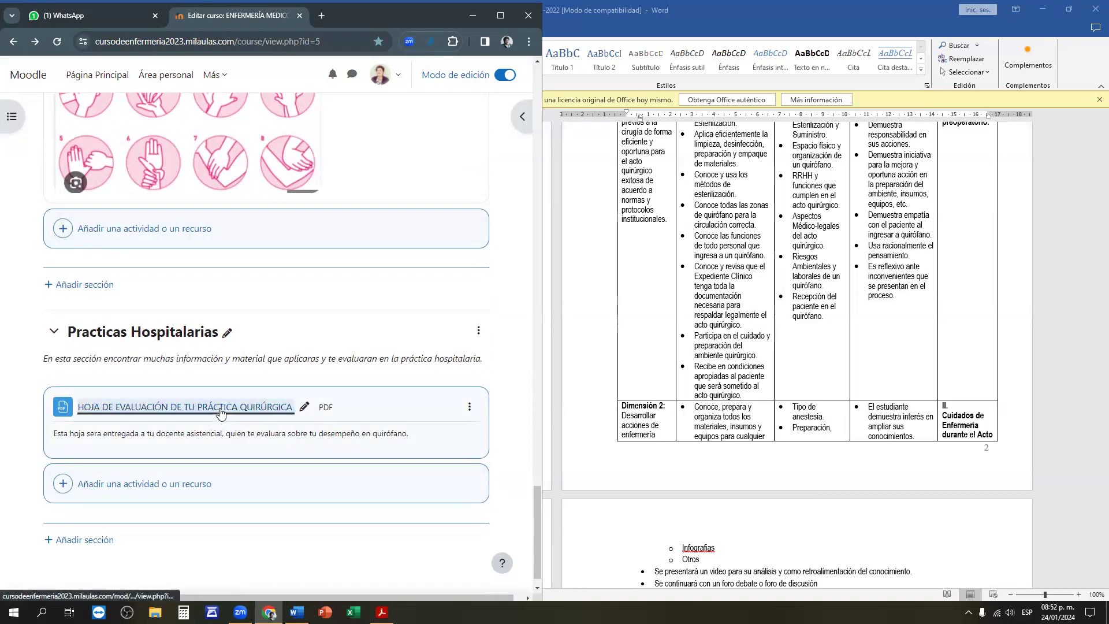
{"action": "left_click", "coordinate": [351, 252]}
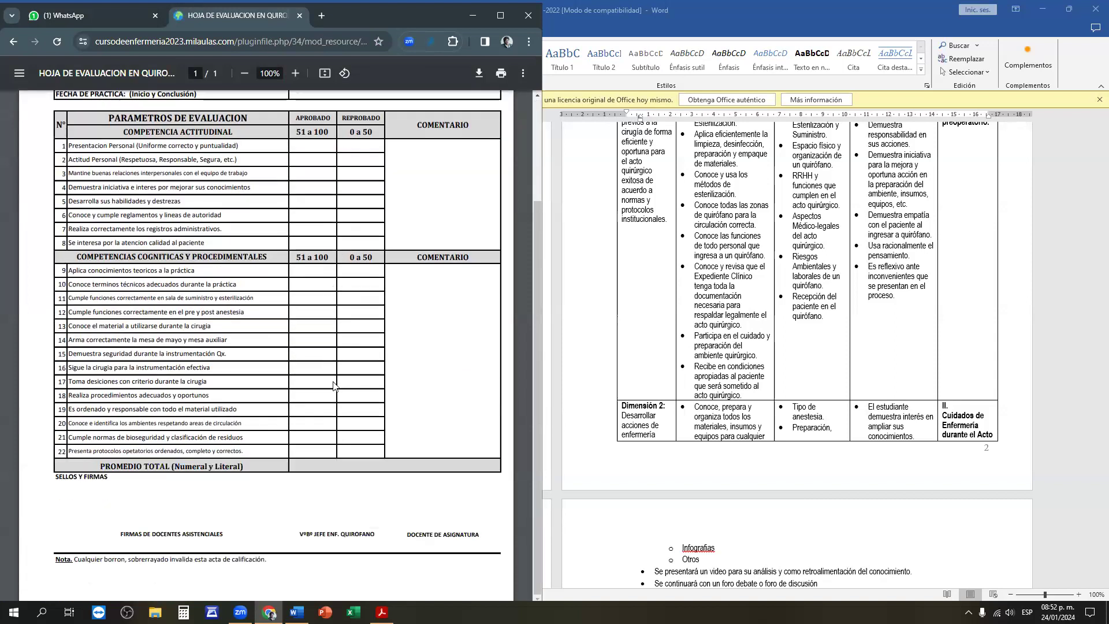
{"action": "scroll", "coordinate": [334, 386], "scroll_direction": "up", "scroll_amount": 3}
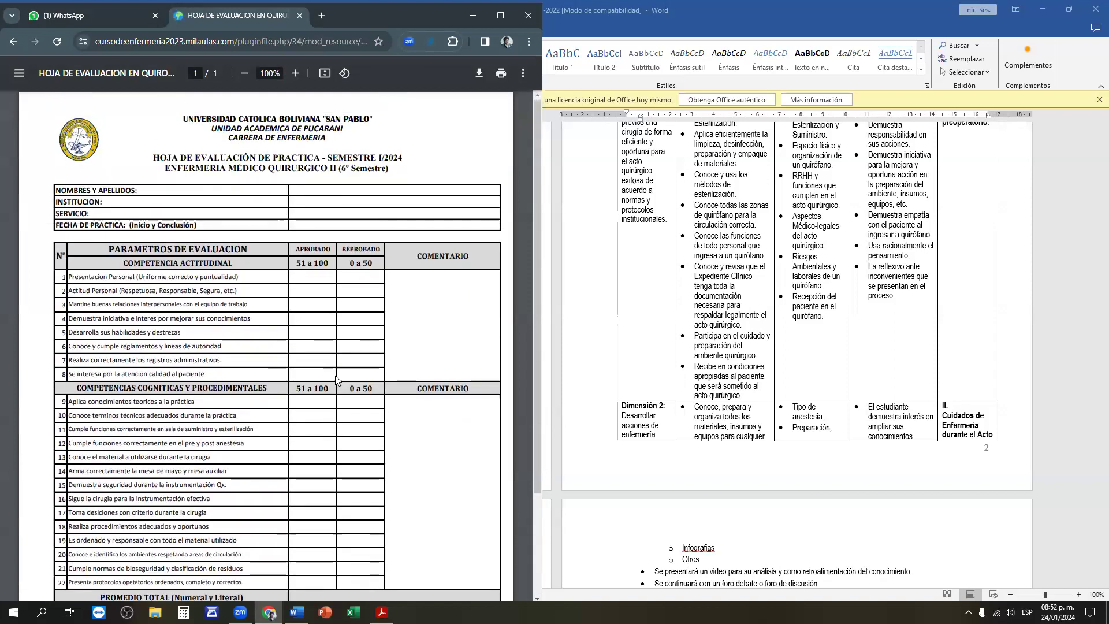
Return from the evaluation sheet PDF to the course and look over its sections from Practicas Hospitalarias up to General.
{"action": "left_click", "coordinate": [14, 42]}
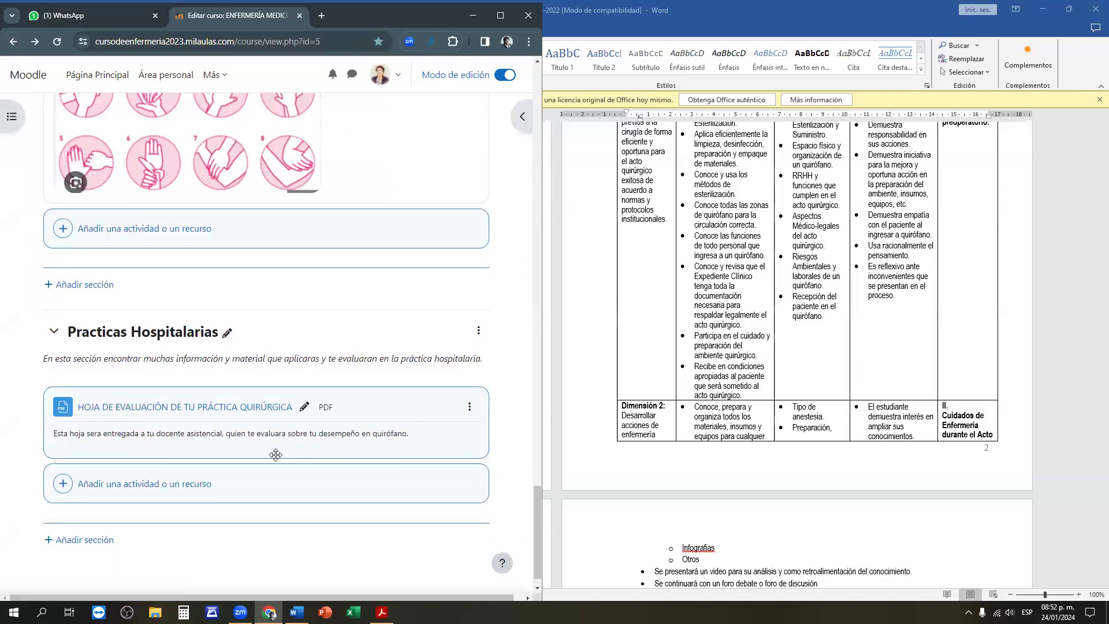
{"action": "scroll", "coordinate": [237, 438], "scroll_direction": "up", "scroll_amount": 5}
{"action": "scroll", "coordinate": [236, 434], "scroll_direction": "up", "scroll_amount": 15}
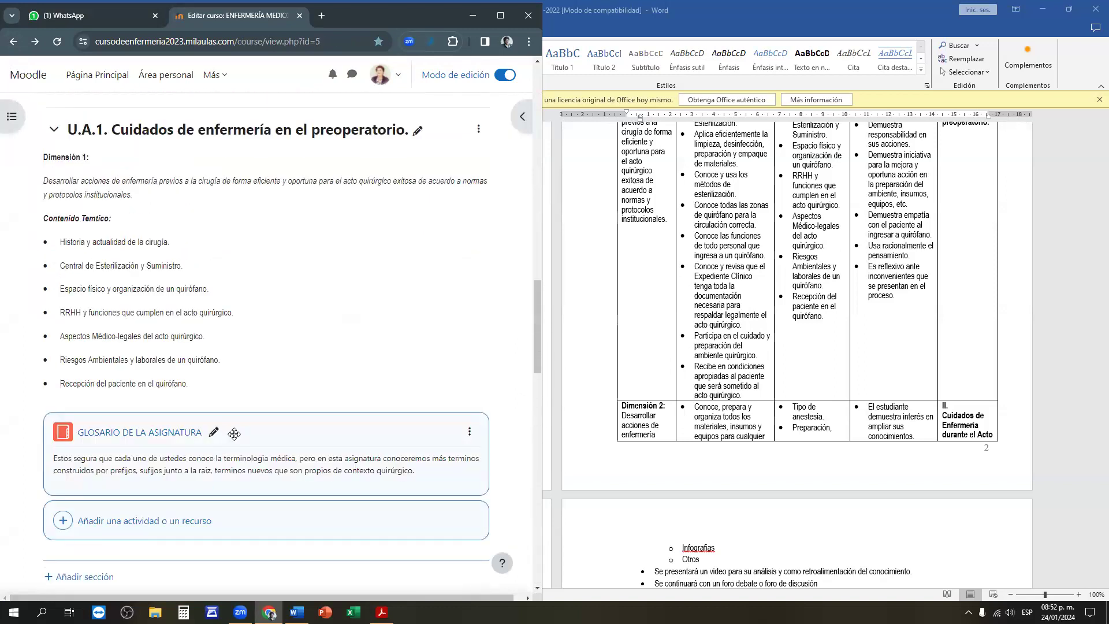
{"action": "scroll", "coordinate": [235, 428], "scroll_direction": "up", "scroll_amount": 6}
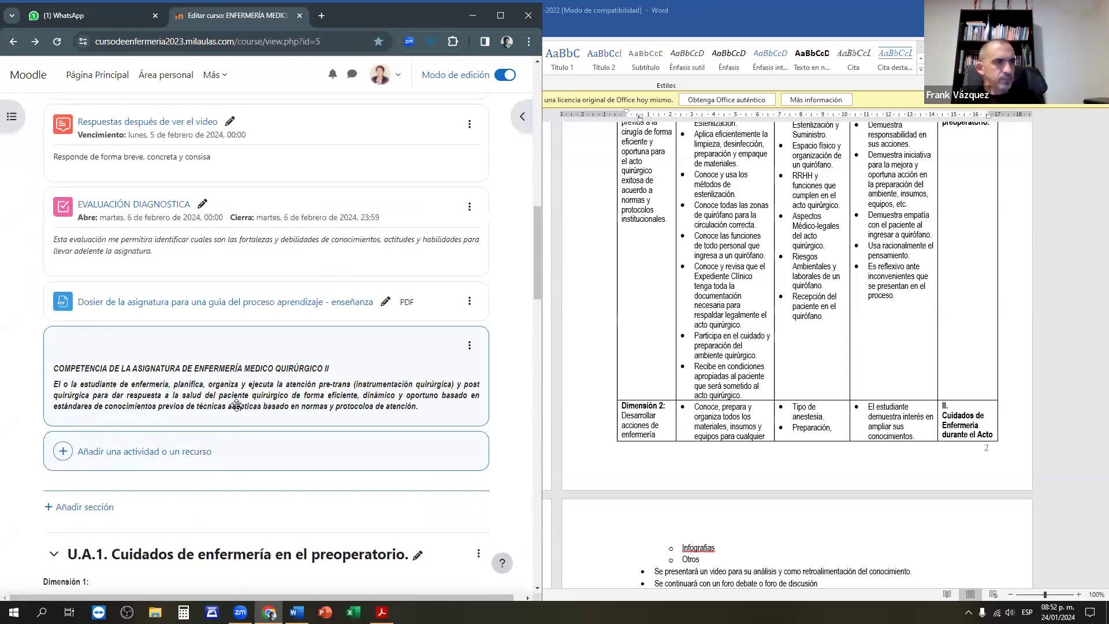
{"action": "scroll", "coordinate": [224, 400], "scroll_direction": "up", "scroll_amount": 5}
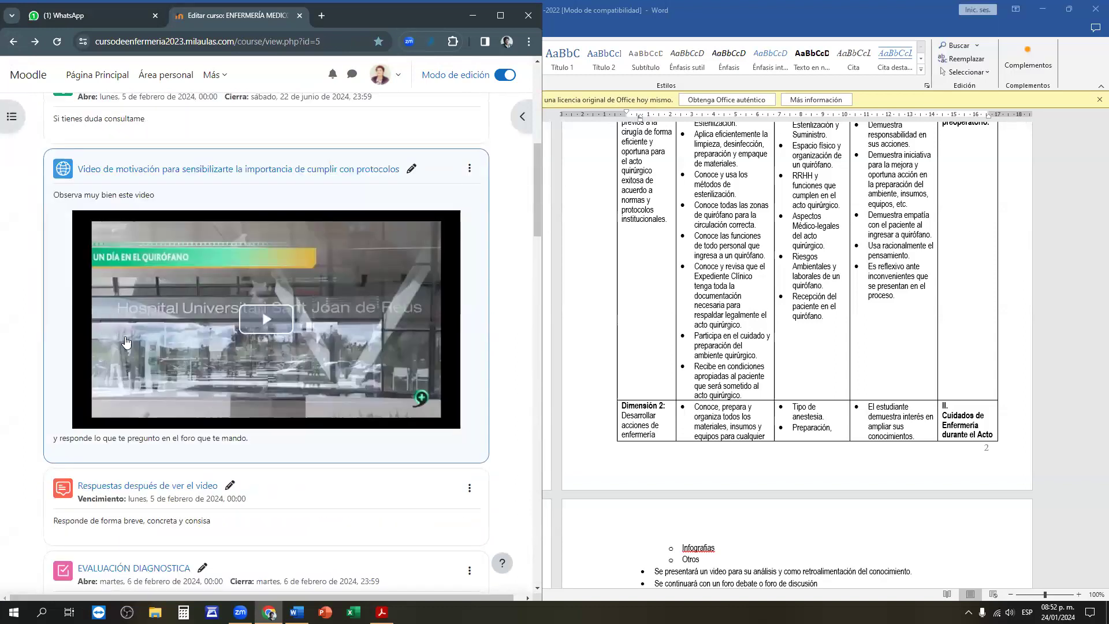
{"action": "scroll", "coordinate": [126, 342], "scroll_direction": "down", "scroll_amount": 5}
{"action": "scroll", "coordinate": [115, 363], "scroll_direction": "up", "scroll_amount": 11}
{"action": "scroll", "coordinate": [115, 363], "scroll_direction": "down", "scroll_amount": 20}
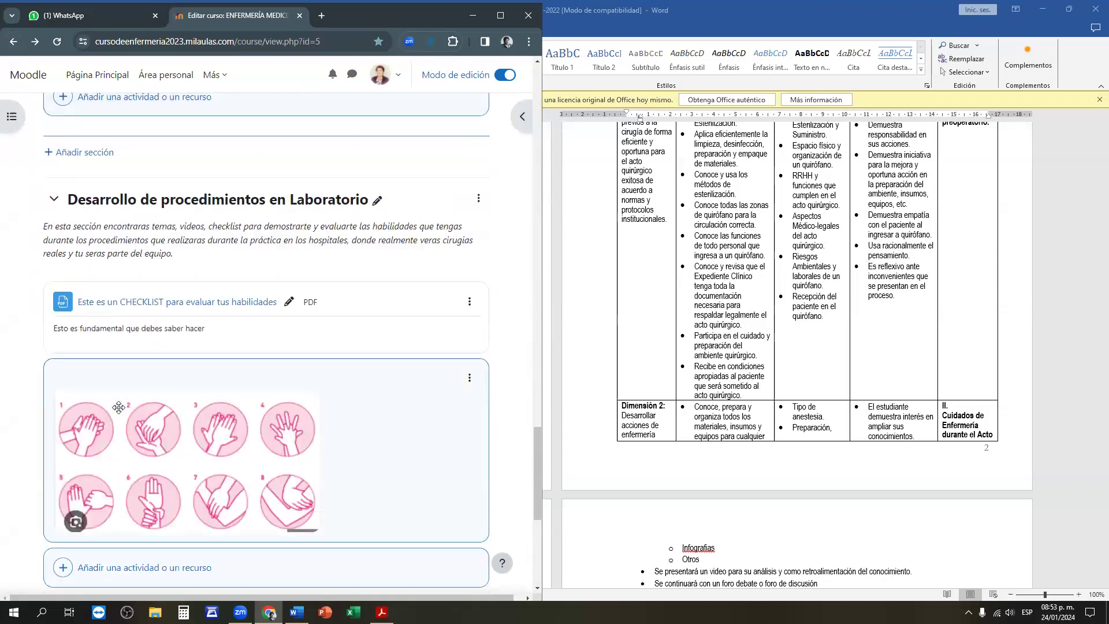
View the activity and resource types available for the Desarrollo de procedimientos en Laboratorio section, and close the list without adding any.
{"action": "scroll", "coordinate": [119, 408], "scroll_direction": "down", "scroll_amount": 1}
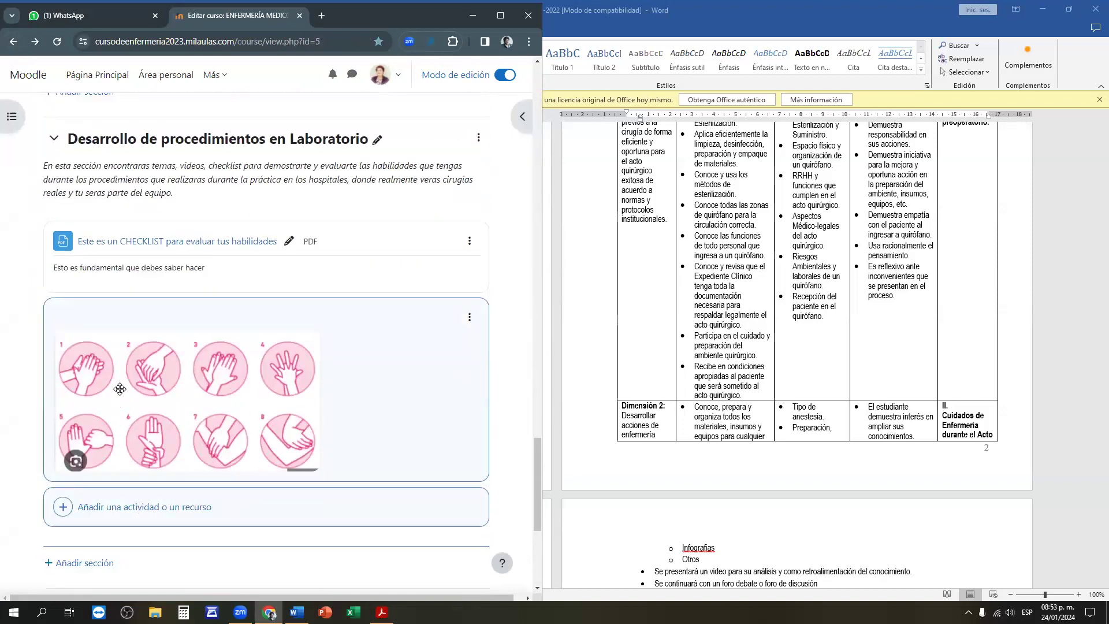
{"action": "left_click", "coordinate": [147, 509]}
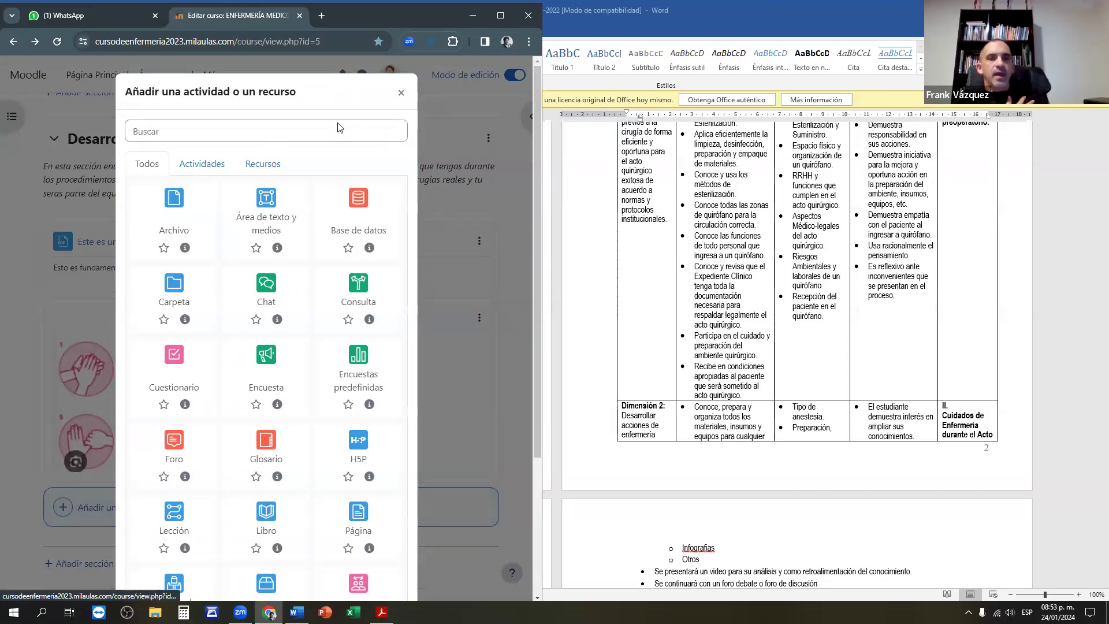
{"action": "left_click", "coordinate": [403, 96]}
Examine the course's section order from General through units U.A.1 to U.A.3, the laboratory section and Practicas Hospitalarias.
{"action": "scroll", "coordinate": [384, 364], "scroll_direction": "up", "scroll_amount": 15}
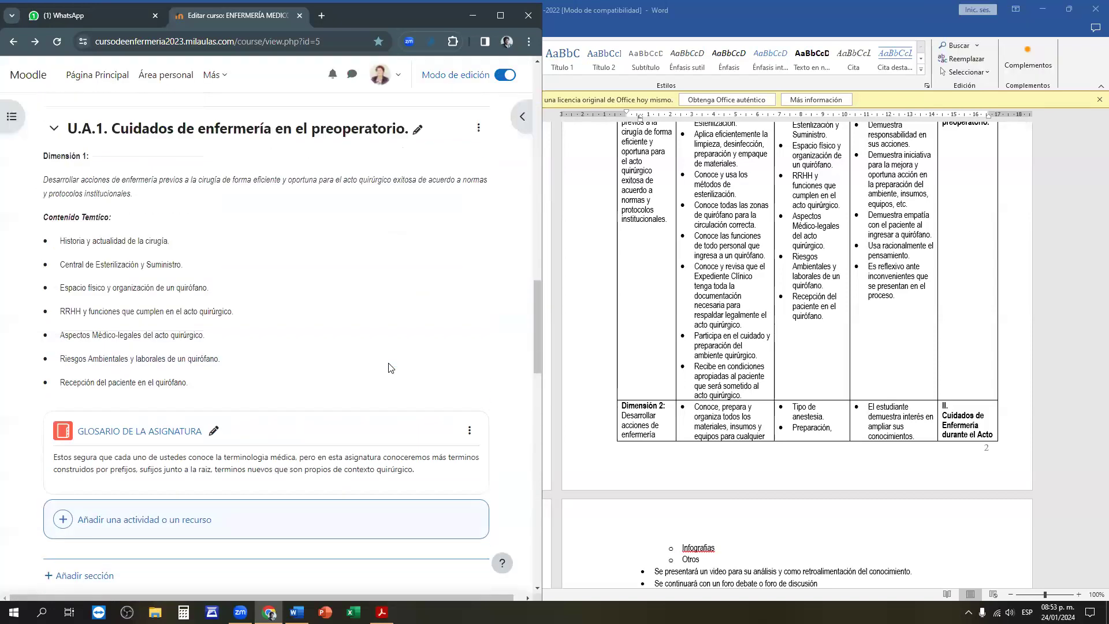
{"action": "scroll", "coordinate": [390, 368], "scroll_direction": "up", "scroll_amount": 10}
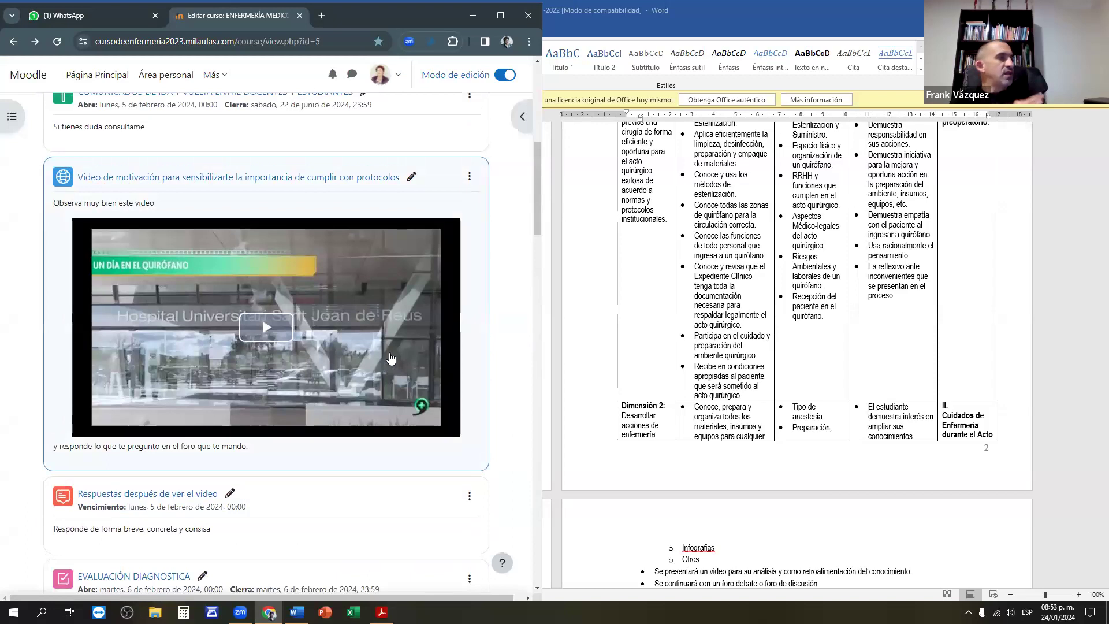
{"action": "scroll", "coordinate": [390, 355], "scroll_direction": "up", "scroll_amount": 10}
{"action": "scroll", "coordinate": [384, 358], "scroll_direction": "down", "scroll_amount": 15}
{"action": "scroll", "coordinate": [380, 362], "scroll_direction": "down", "scroll_amount": 15}
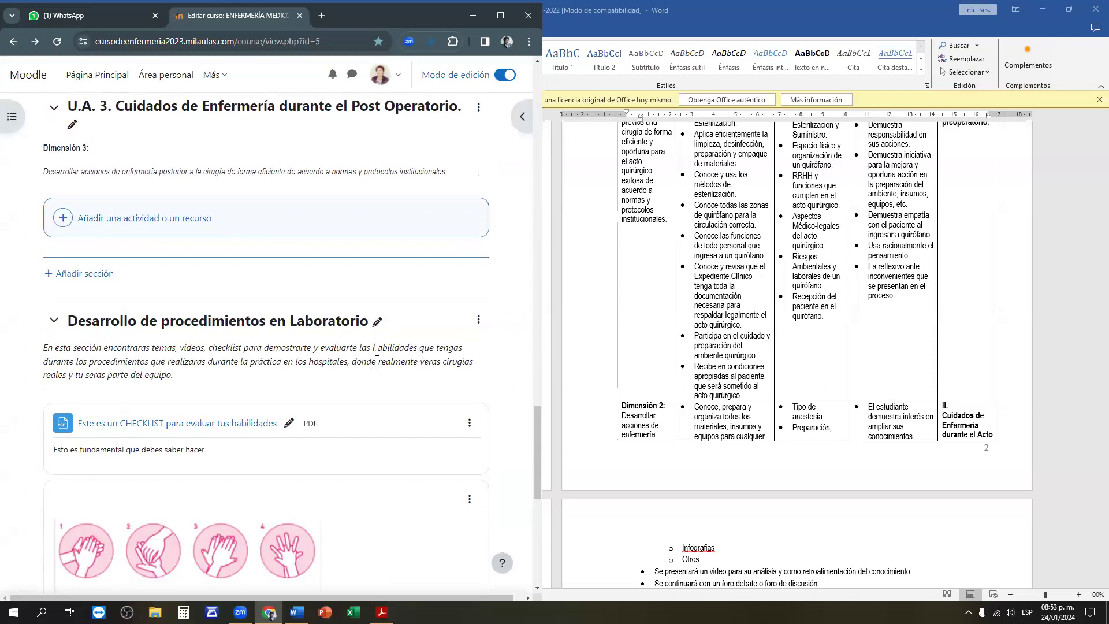
{"action": "scroll", "coordinate": [310, 350], "scroll_direction": "down", "scroll_amount": 5}
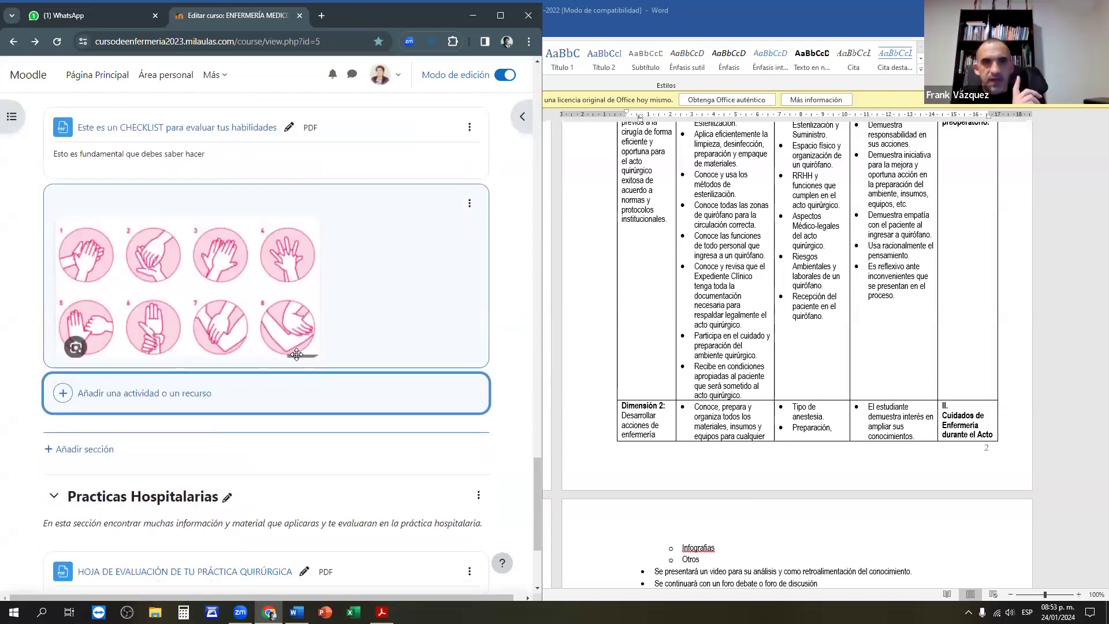
{"action": "scroll", "coordinate": [291, 386], "scroll_direction": "down", "scroll_amount": 3}
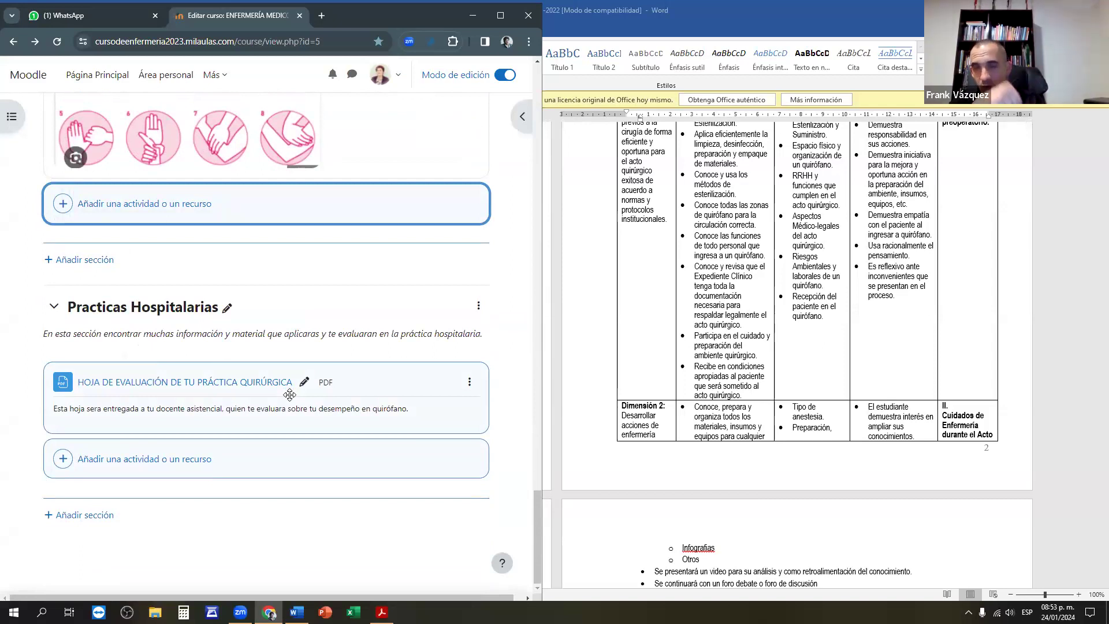
{"action": "scroll", "coordinate": [272, 387], "scroll_direction": "up", "scroll_amount": 15}
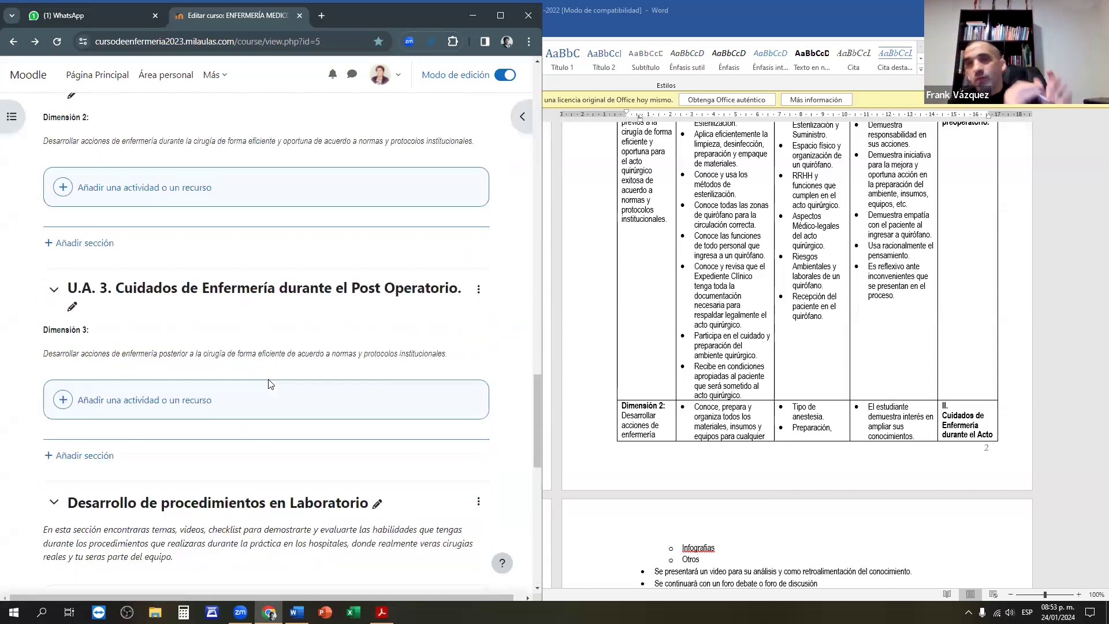
{"action": "scroll", "coordinate": [254, 382], "scroll_direction": "up", "scroll_amount": 15}
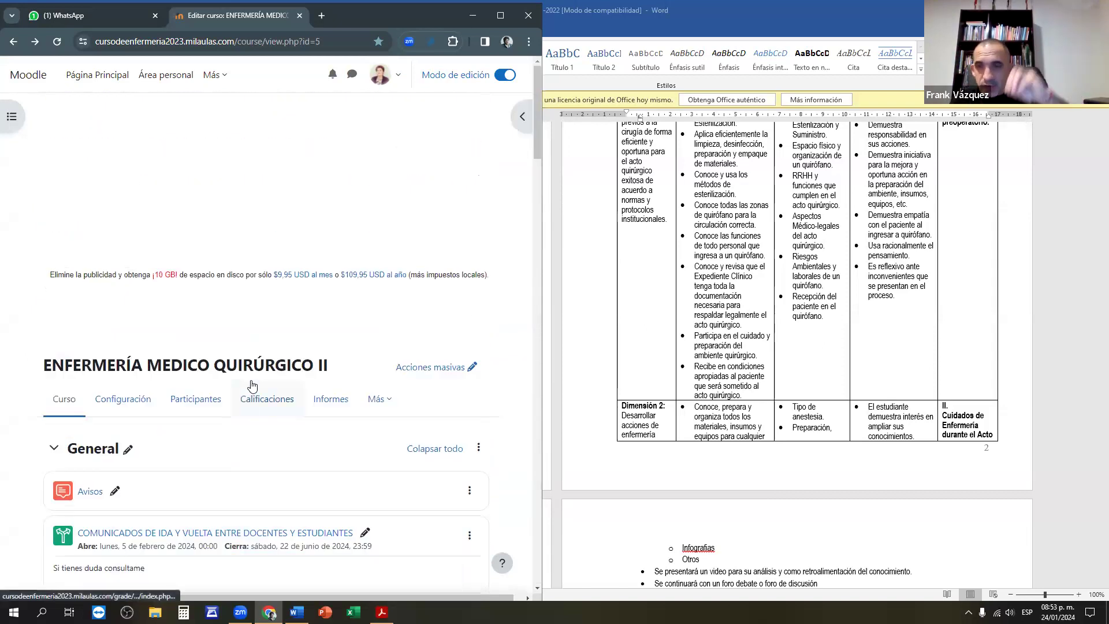
Open the settings of the COMPETENCIA DE LA ASIGNATURA DE ENFERMERÍA MEDICO QUIRÚRGICO II text area in the General section for editing.
{"action": "scroll", "coordinate": [253, 385], "scroll_direction": "down", "scroll_amount": 3}
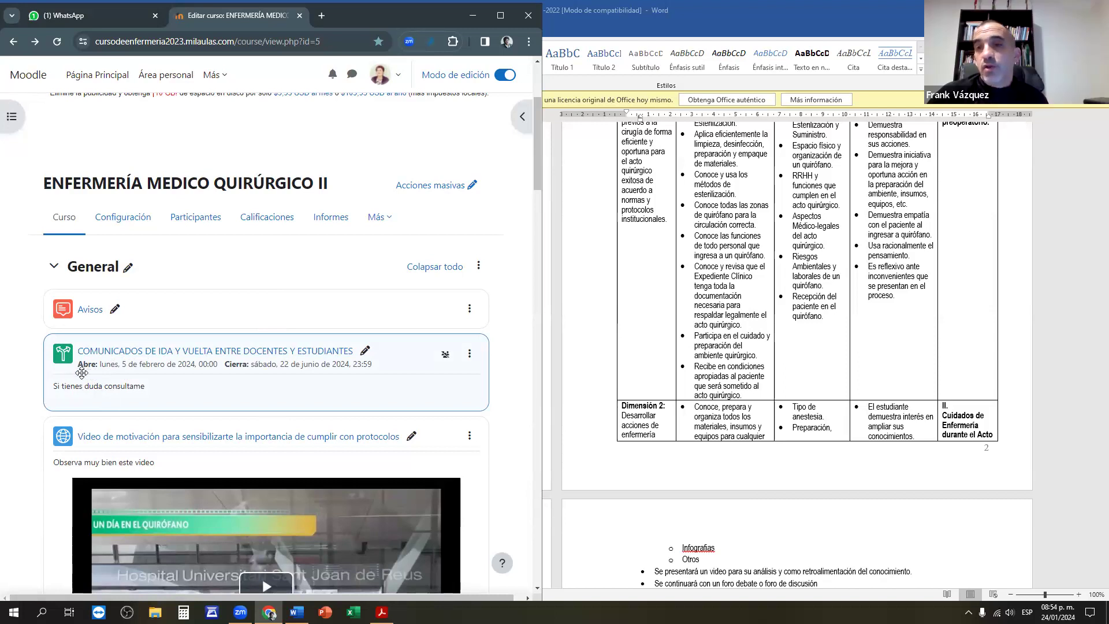
{"action": "scroll", "coordinate": [76, 383], "scroll_direction": "down", "scroll_amount": 5}
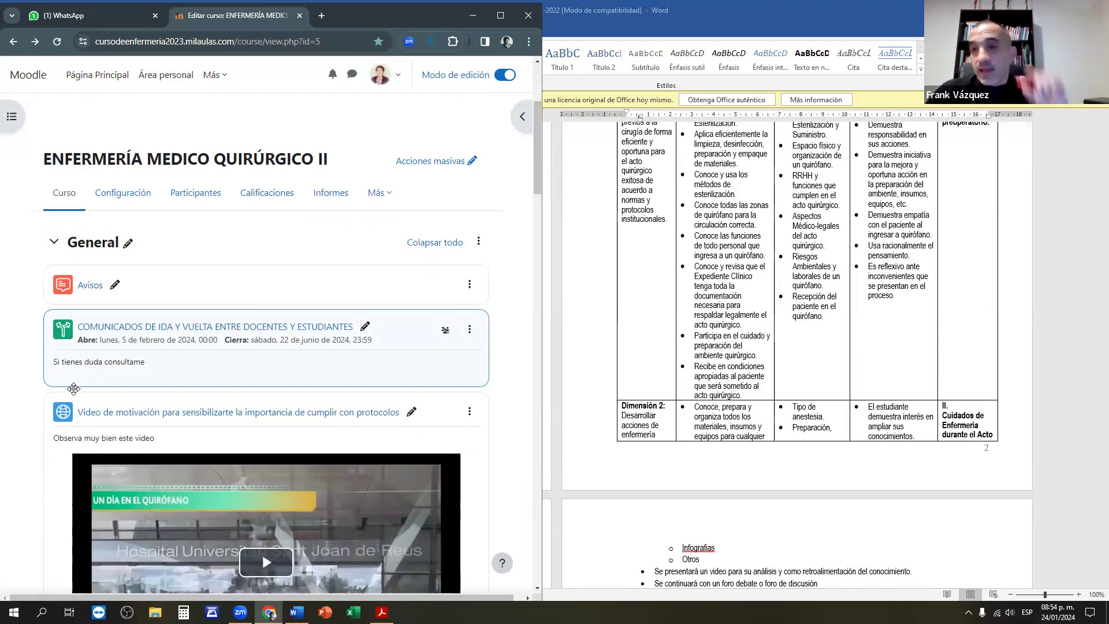
{"action": "scroll", "coordinate": [74, 394], "scroll_direction": "down", "scroll_amount": 4}
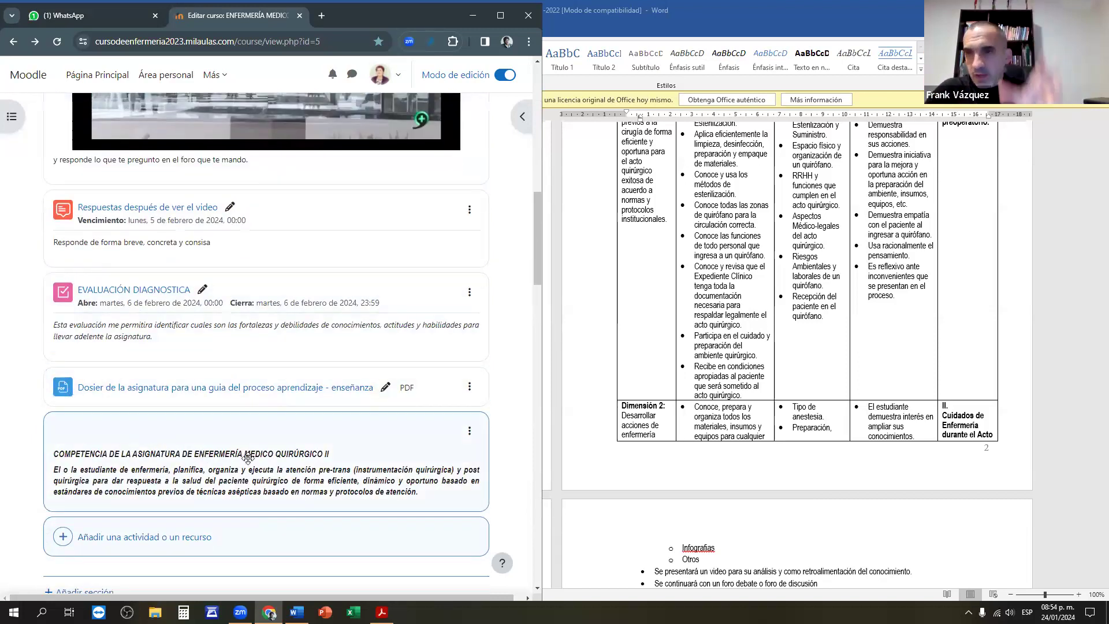
{"action": "left_click", "coordinate": [470, 431]}
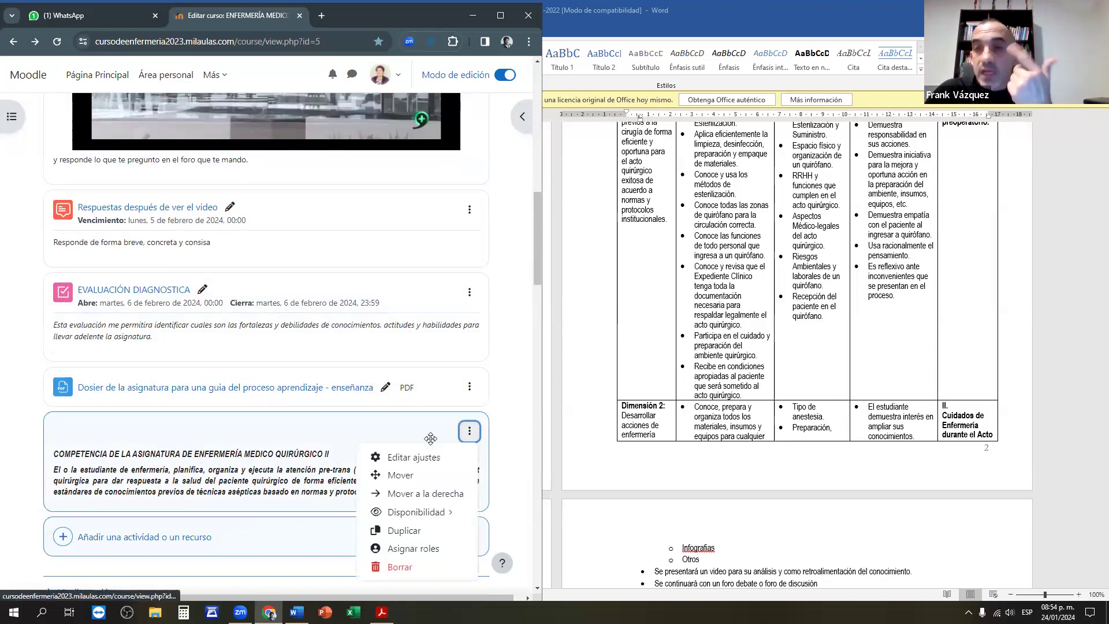
{"action": "left_click", "coordinate": [422, 459]}
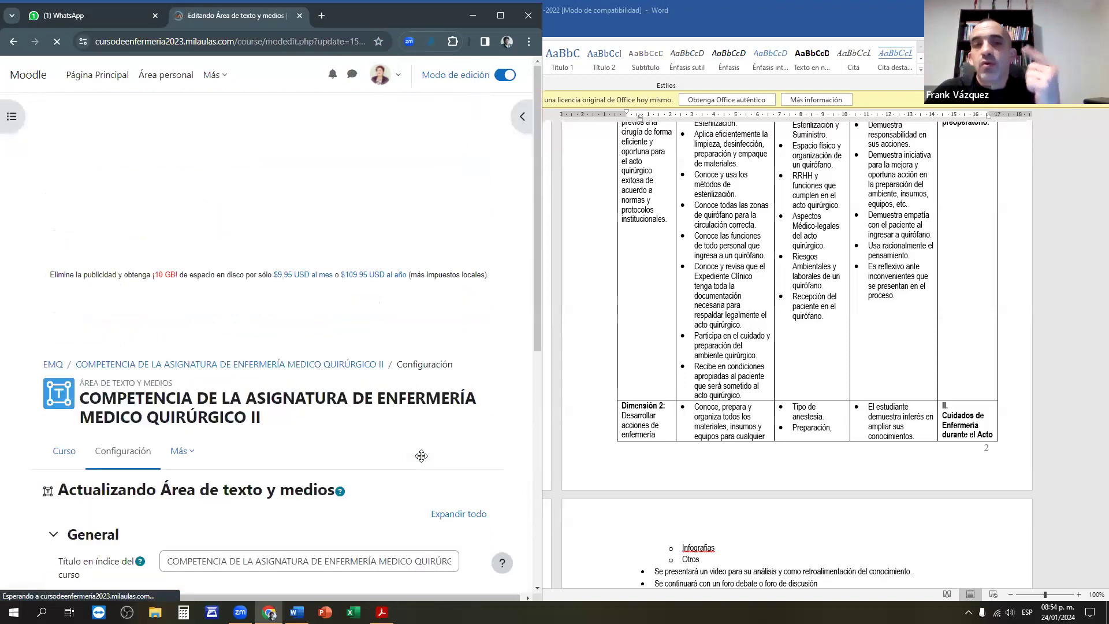
{"action": "scroll", "coordinate": [289, 431], "scroll_direction": "down", "scroll_amount": 5}
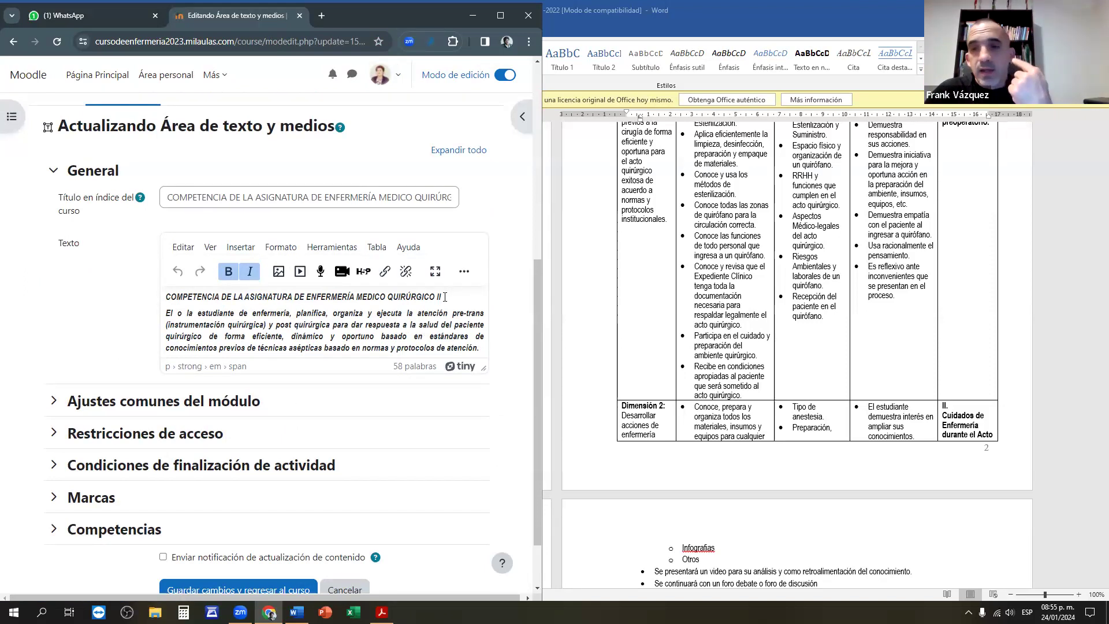
Underline the heading COMPETENCIA DE LA ASIGNATURA DE ENFERMERÍA MEDICO QUIRÚRGICO II in the text, save the changes and return to the course.
{"action": "left_click_drag", "start_coordinate": [443, 297], "coordinate": [162, 299]}
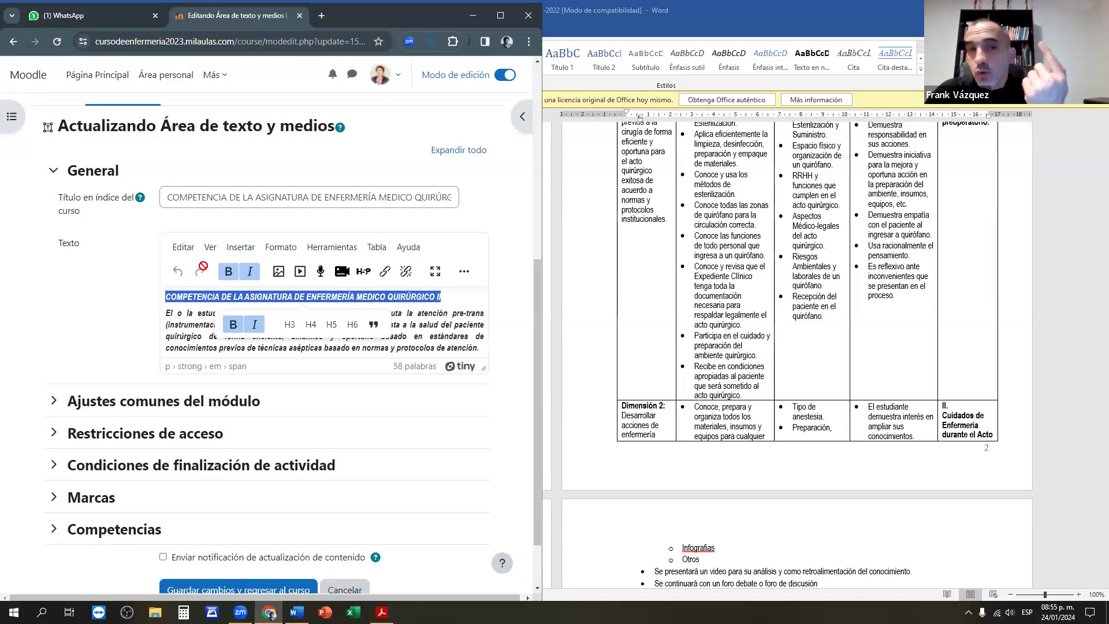
{"action": "left_click", "coordinate": [464, 272]}
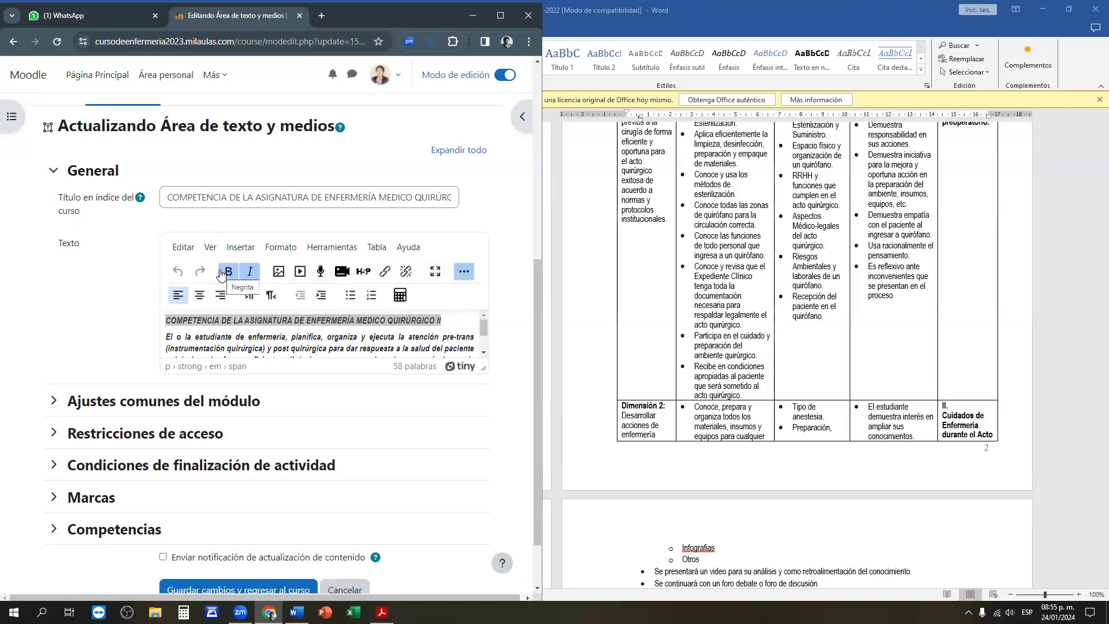
{"action": "left_click", "coordinate": [188, 247]}
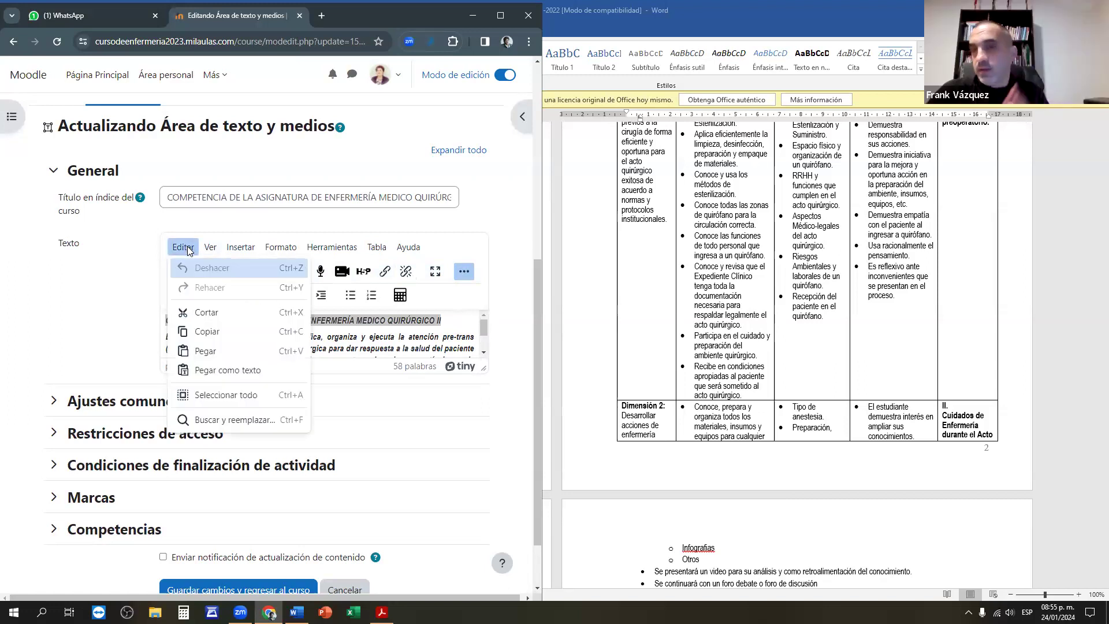
{"action": "left_click", "coordinate": [506, 271]}
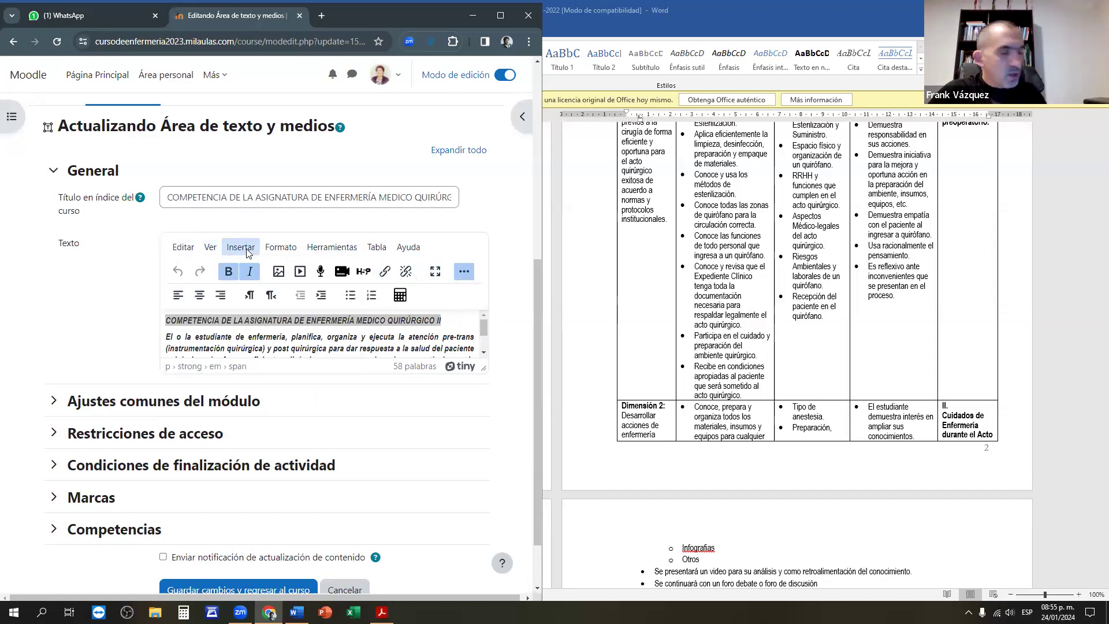
{"action": "left_click", "coordinate": [277, 248]}
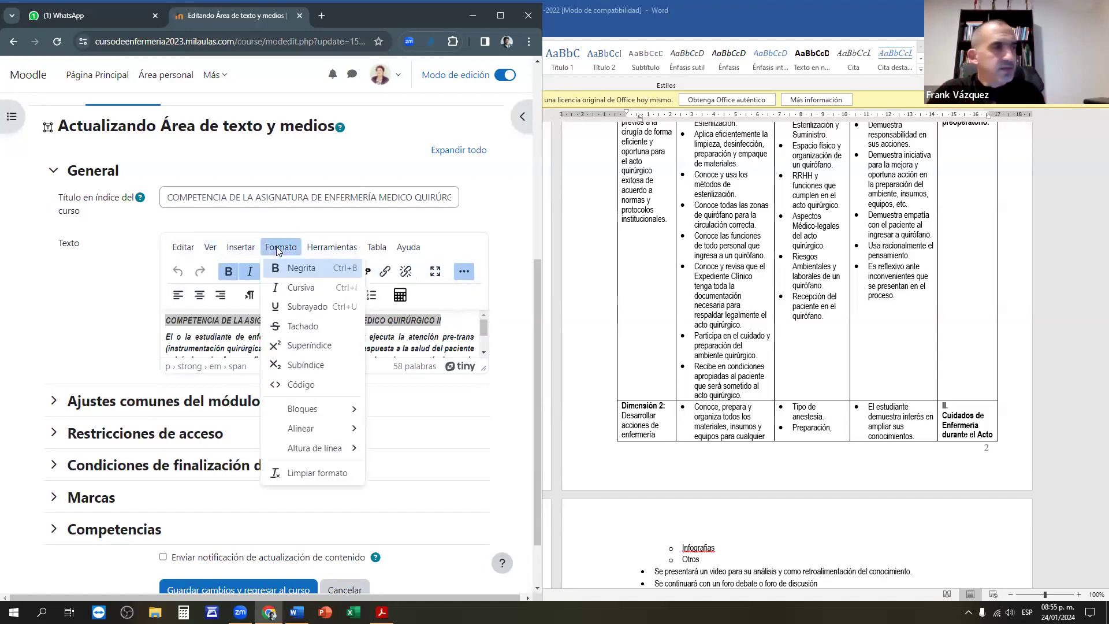
{"action": "left_click", "coordinate": [296, 307]}
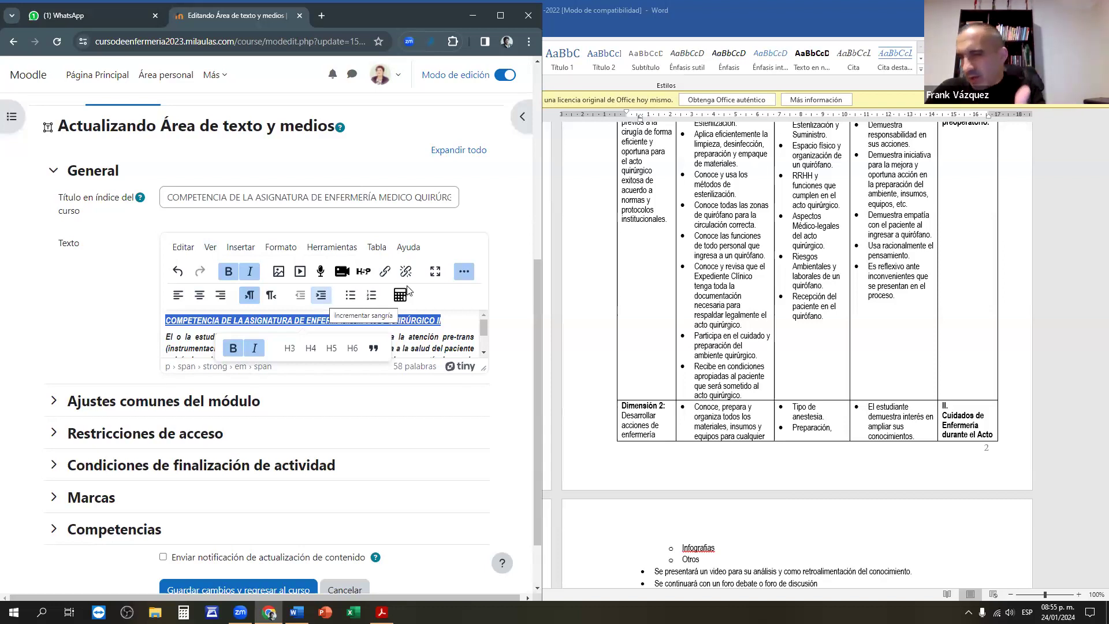
{"action": "left_click", "coordinate": [464, 273]}
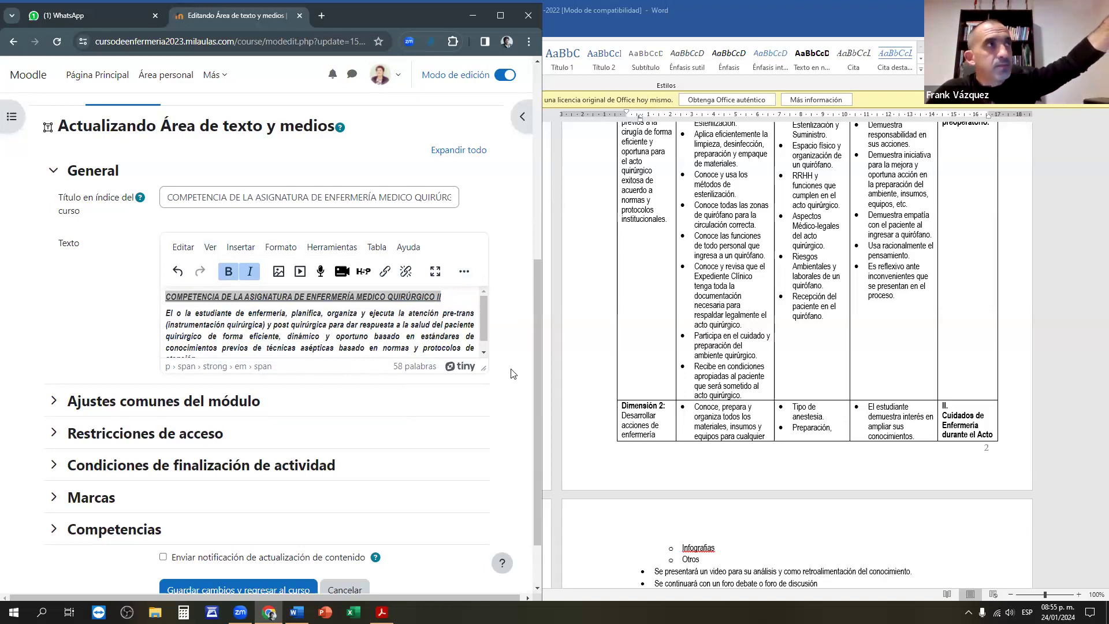
{"action": "scroll", "coordinate": [299, 355], "scroll_direction": "down", "scroll_amount": 1}
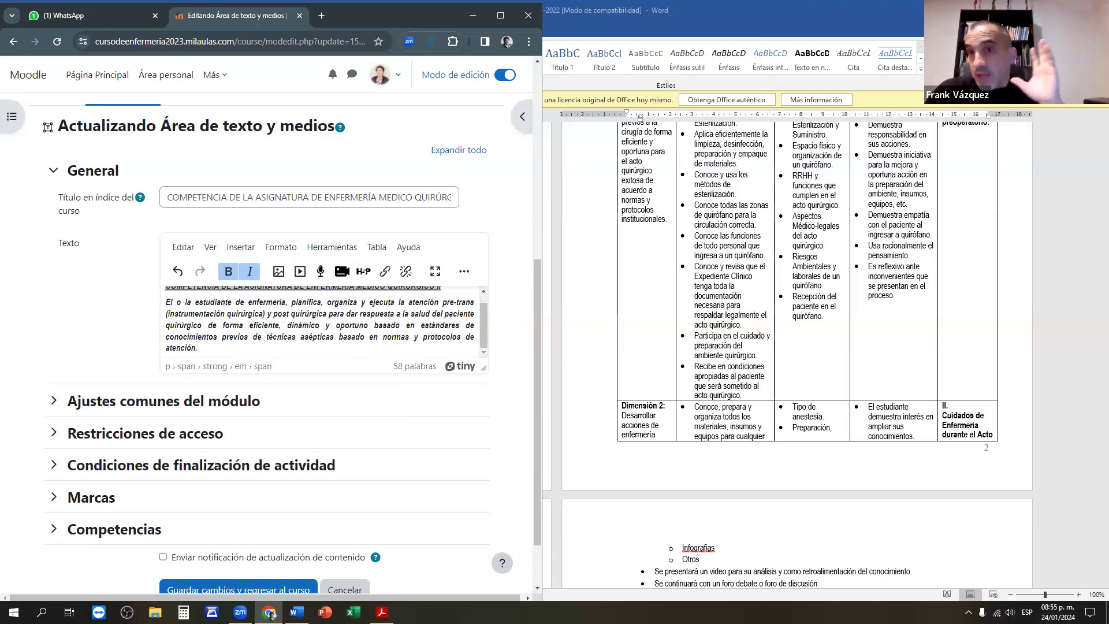
{"action": "left_click", "coordinate": [252, 589]}
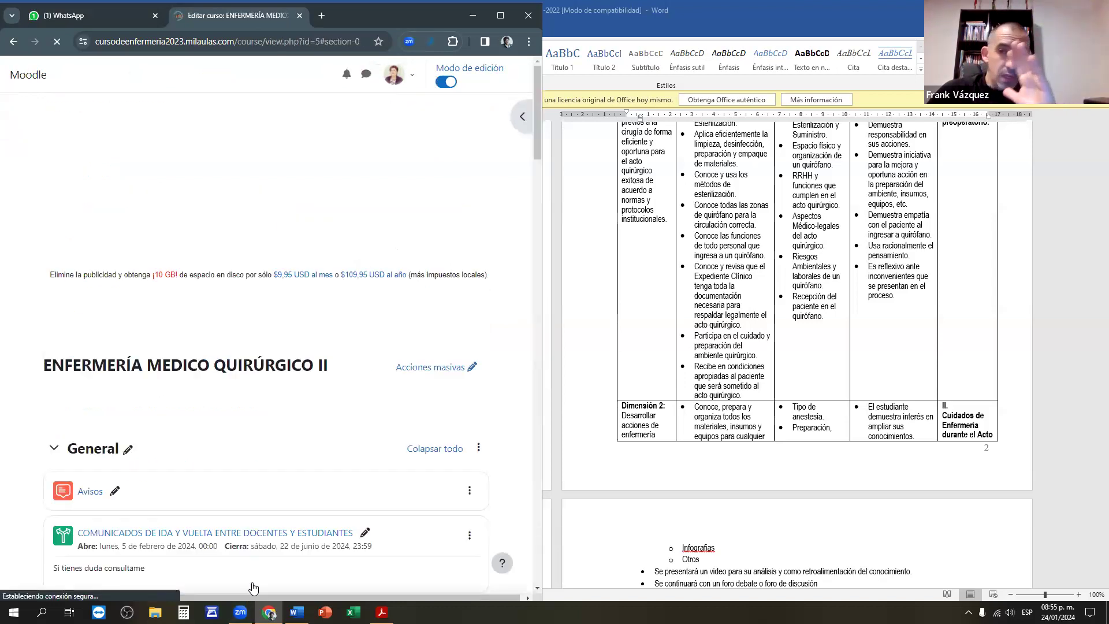
Open GLOSARIO DE LA ASIGNATURA under U.A.1 and browse its entries from Absceso to Cirugía.
{"action": "scroll", "coordinate": [179, 361], "scroll_direction": "down", "scroll_amount": 5}
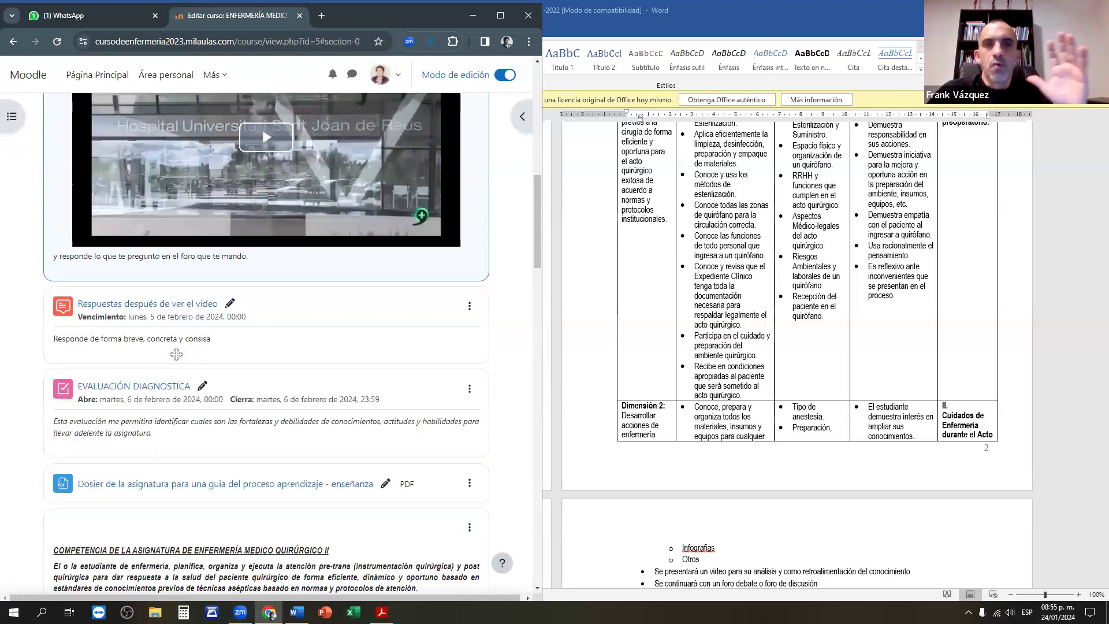
{"action": "scroll", "coordinate": [202, 471], "scroll_direction": "down", "scroll_amount": 2}
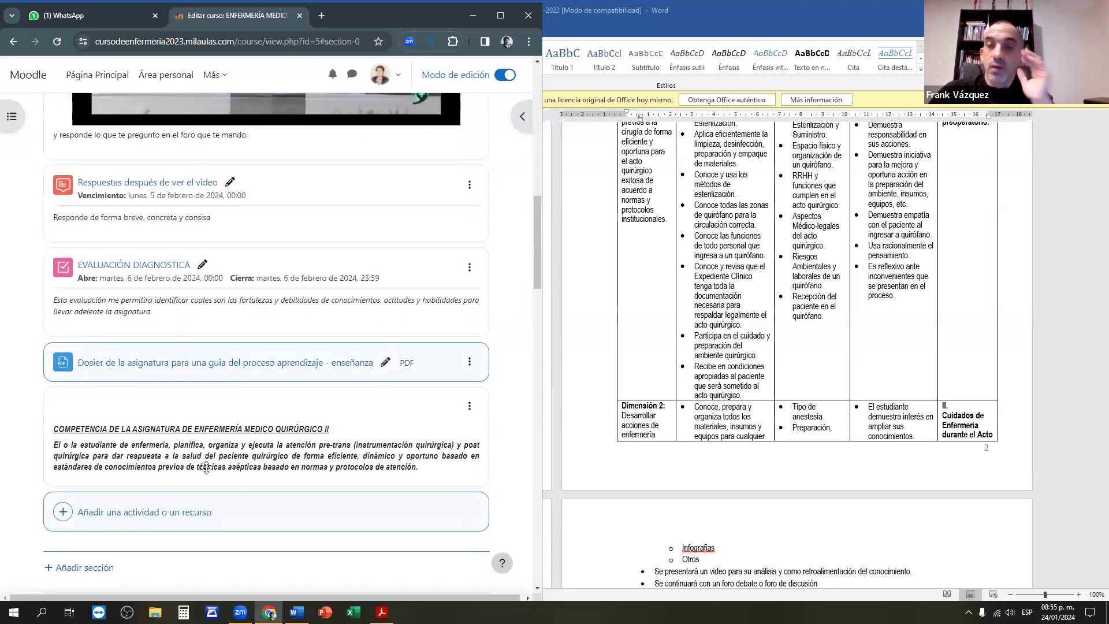
{"action": "scroll", "coordinate": [248, 473], "scroll_direction": "down", "scroll_amount": 2}
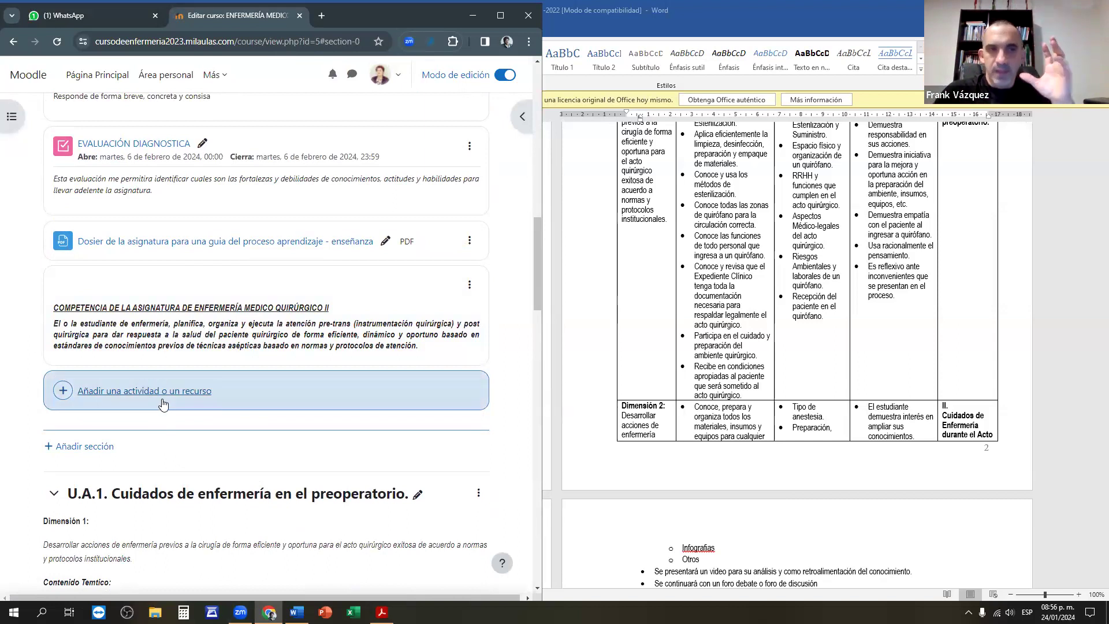
{"action": "scroll", "coordinate": [163, 404], "scroll_direction": "down", "scroll_amount": 3}
{"action": "scroll", "coordinate": [164, 407], "scroll_direction": "down", "scroll_amount": 3}
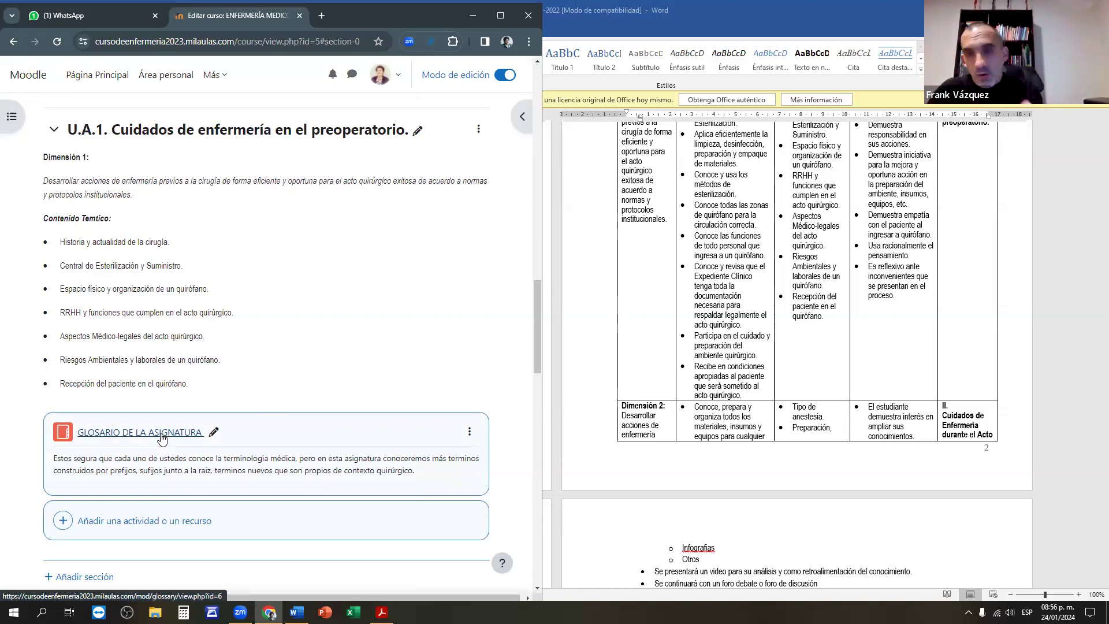
{"action": "left_click", "coordinate": [161, 438]}
{"action": "scroll", "coordinate": [162, 436], "scroll_direction": "down", "scroll_amount": 5}
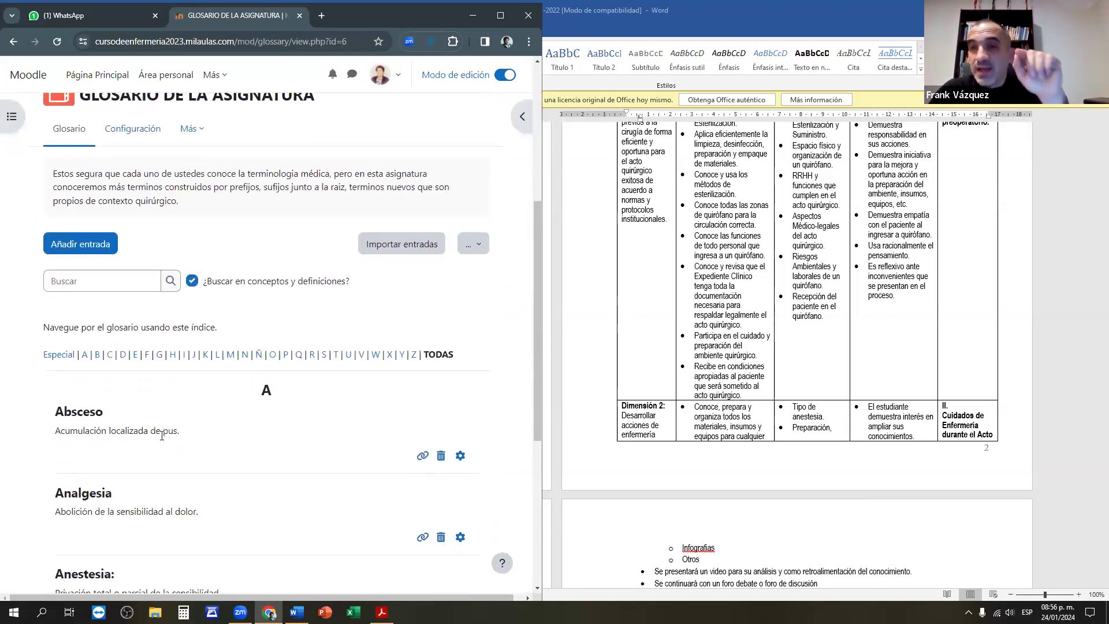
{"action": "scroll", "coordinate": [162, 436], "scroll_direction": "down", "scroll_amount": 4}
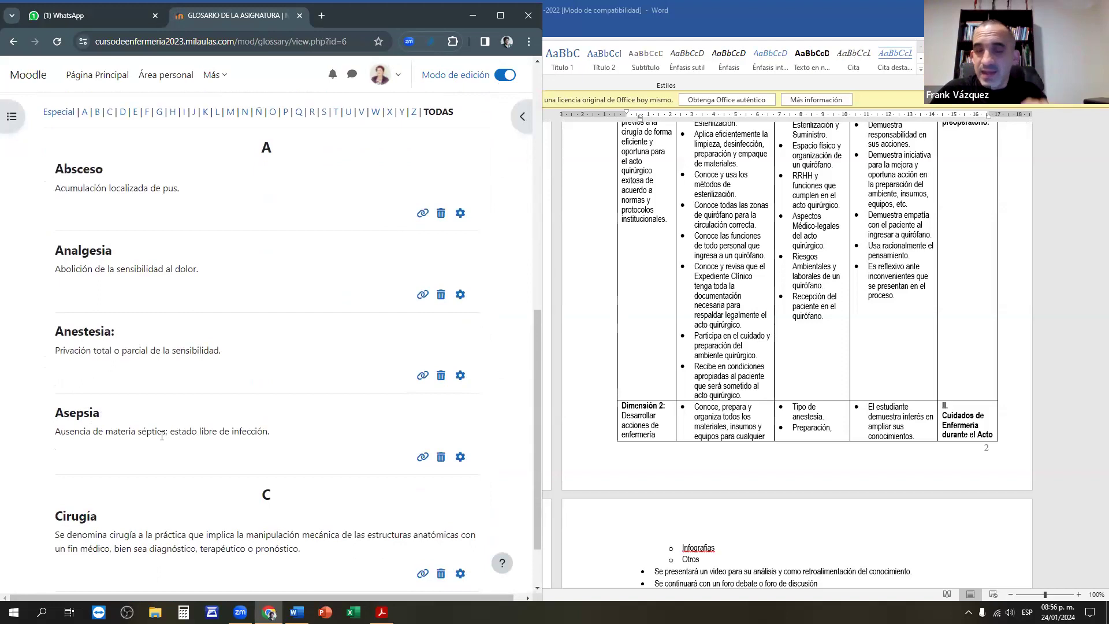
Review the entries of GLOSARIO DE LA ASIGNATURA from Cirugía back up to its description and return to the course page.
{"action": "scroll", "coordinate": [162, 439], "scroll_direction": "up", "scroll_amount": 2}
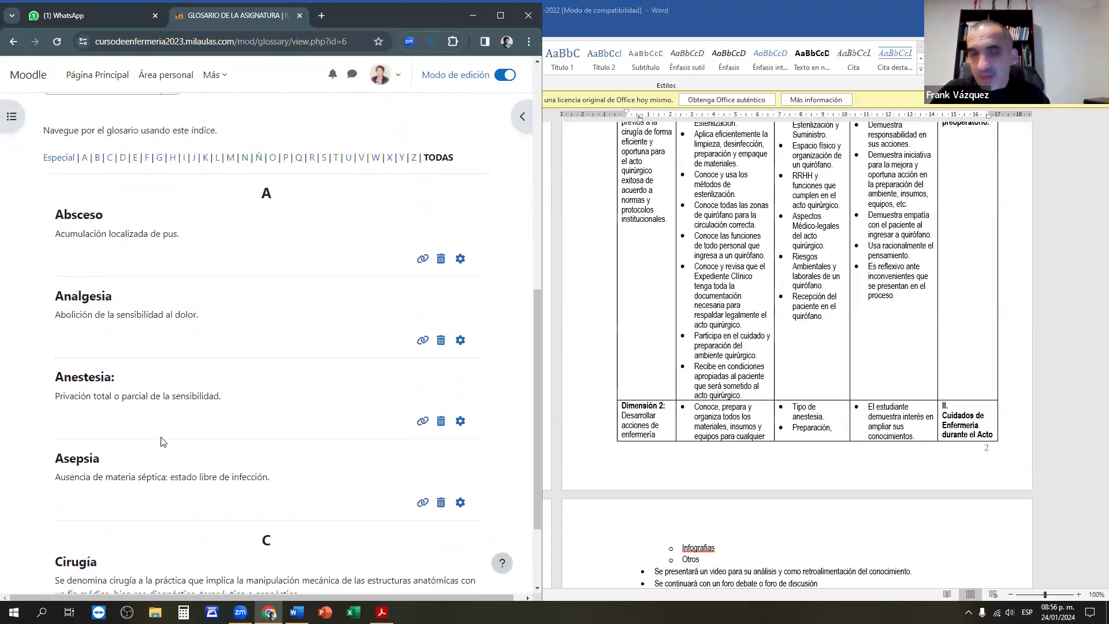
{"action": "scroll", "coordinate": [163, 442], "scroll_direction": "up", "scroll_amount": 1}
{"action": "scroll", "coordinate": [162, 443], "scroll_direction": "down", "scroll_amount": 4}
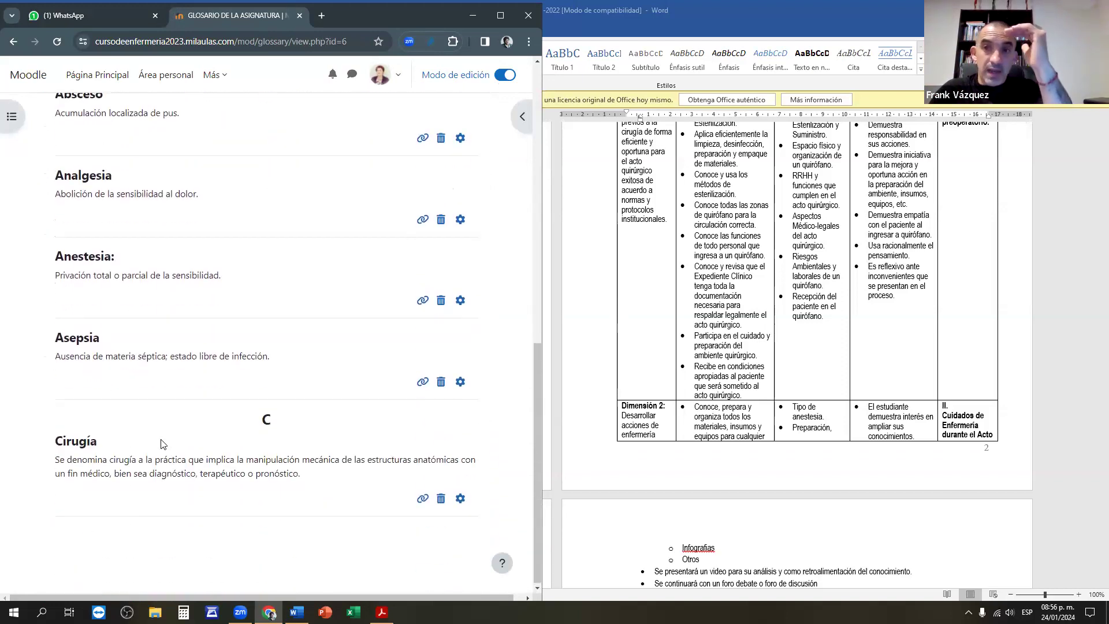
{"action": "scroll", "coordinate": [164, 444], "scroll_direction": "up", "scroll_amount": 7}
{"action": "scroll", "coordinate": [163, 444], "scroll_direction": "up", "scroll_amount": 5}
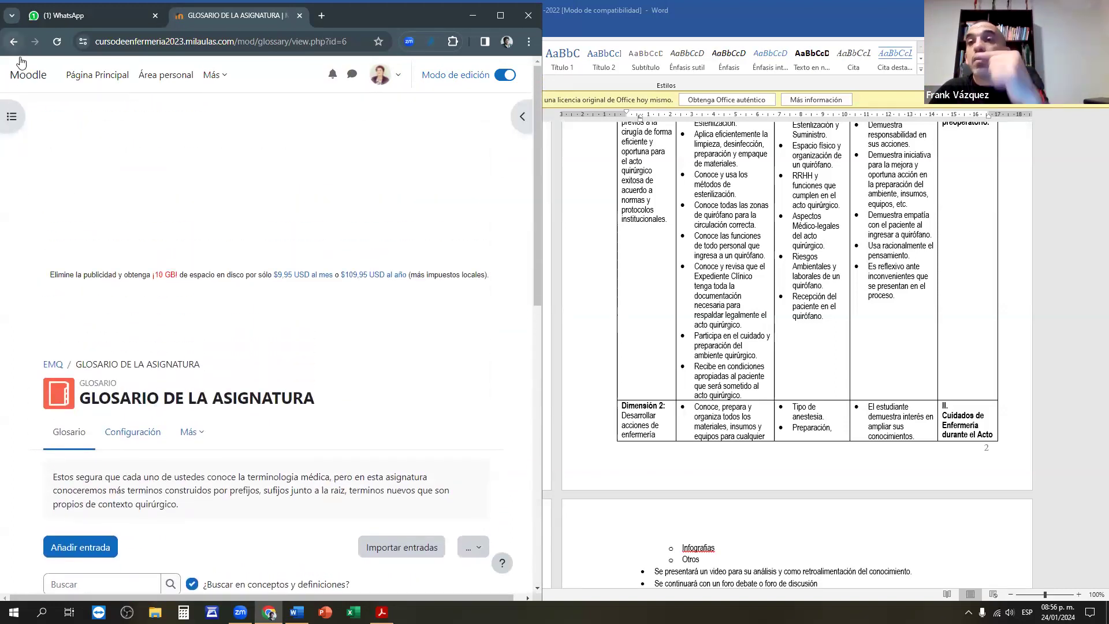
{"action": "left_click", "coordinate": [13, 42]}
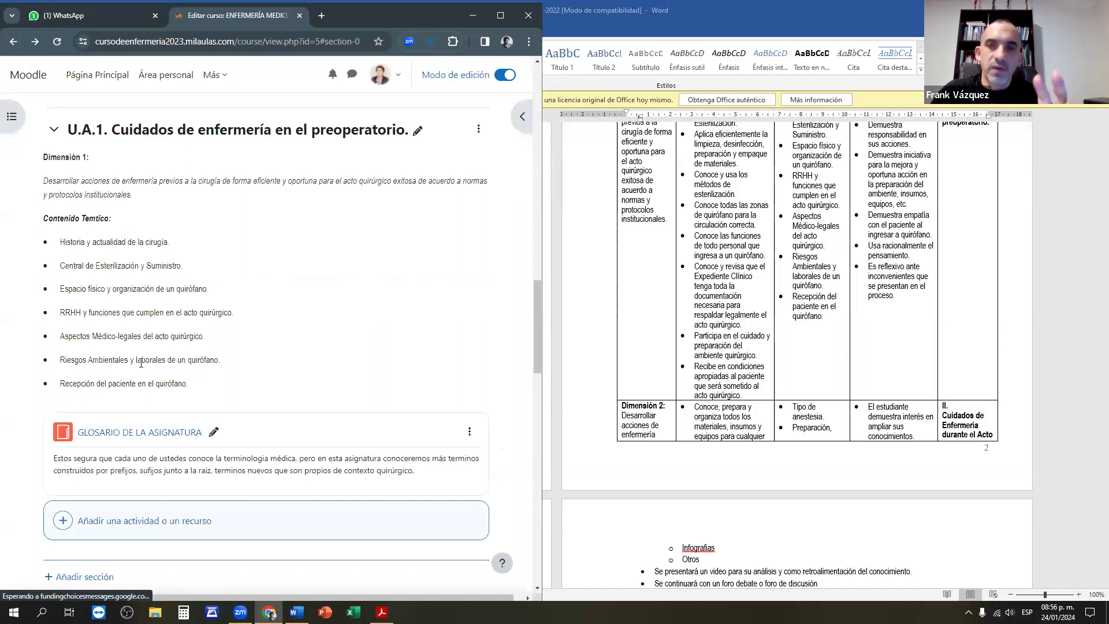
Examine the course sections from U.A.1 through U.A.3 down to the checklist and handwashing image in Desarrollo de procedimientos en Laboratorio.
{"action": "scroll", "coordinate": [130, 359], "scroll_direction": "down", "scroll_amount": 2}
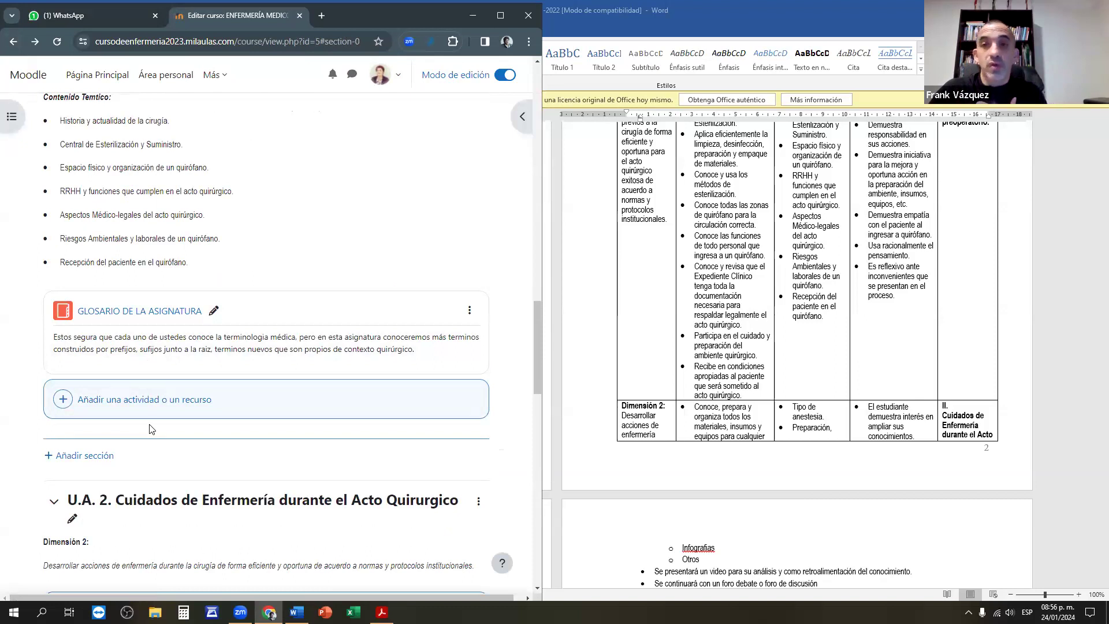
{"action": "scroll", "coordinate": [150, 430], "scroll_direction": "down", "scroll_amount": 3}
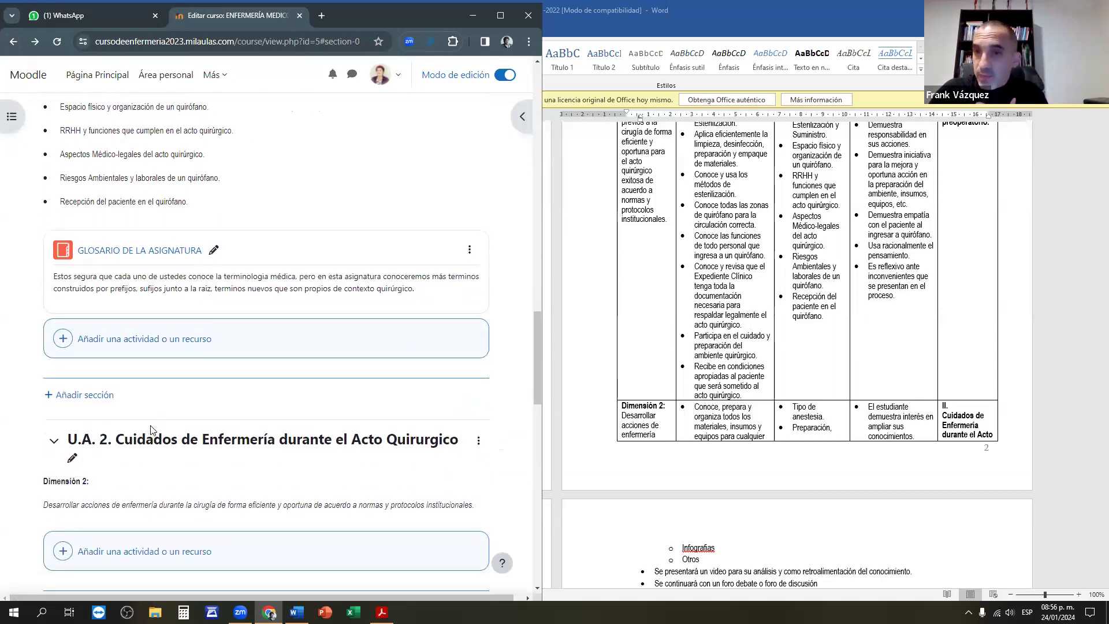
{"action": "scroll", "coordinate": [150, 430], "scroll_direction": "down", "scroll_amount": 1}
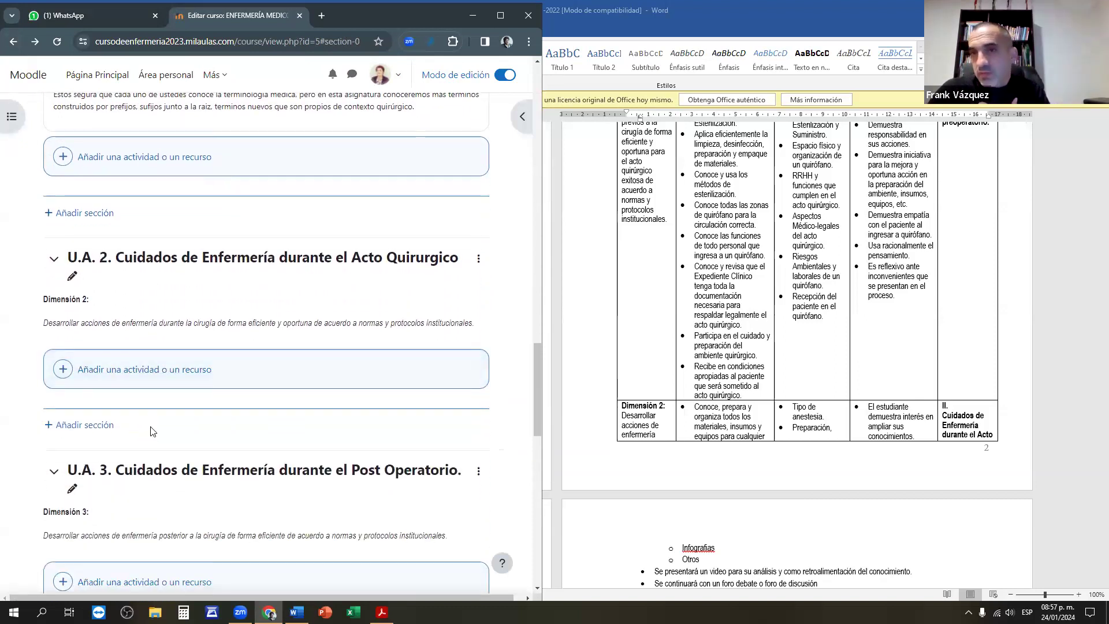
{"action": "scroll", "coordinate": [153, 432], "scroll_direction": "down", "scroll_amount": 5}
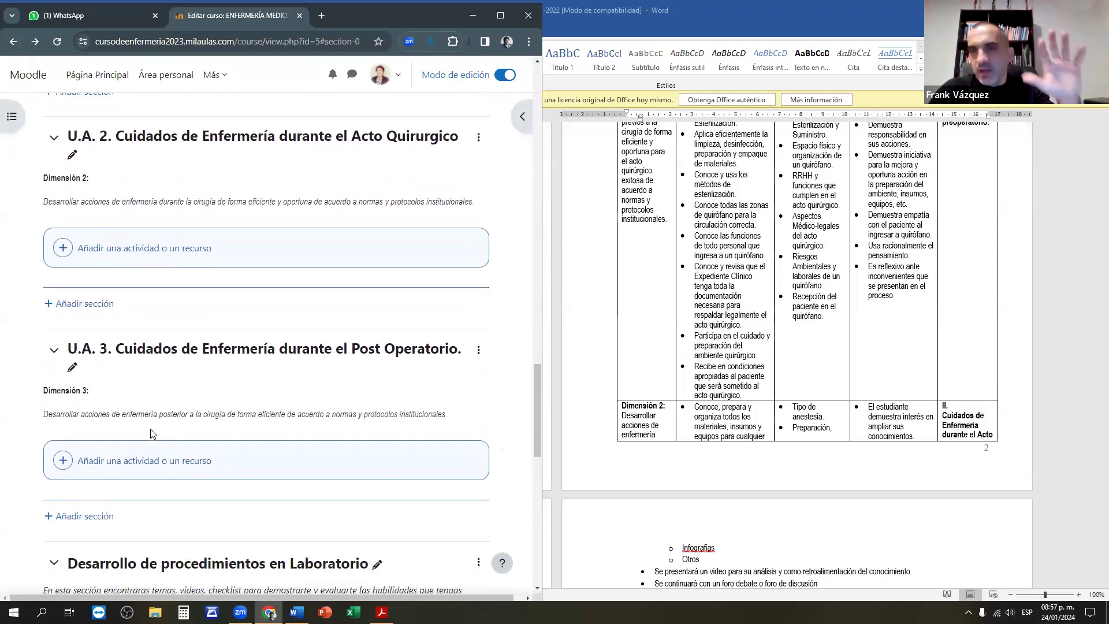
{"action": "scroll", "coordinate": [152, 432], "scroll_direction": "down", "scroll_amount": 1}
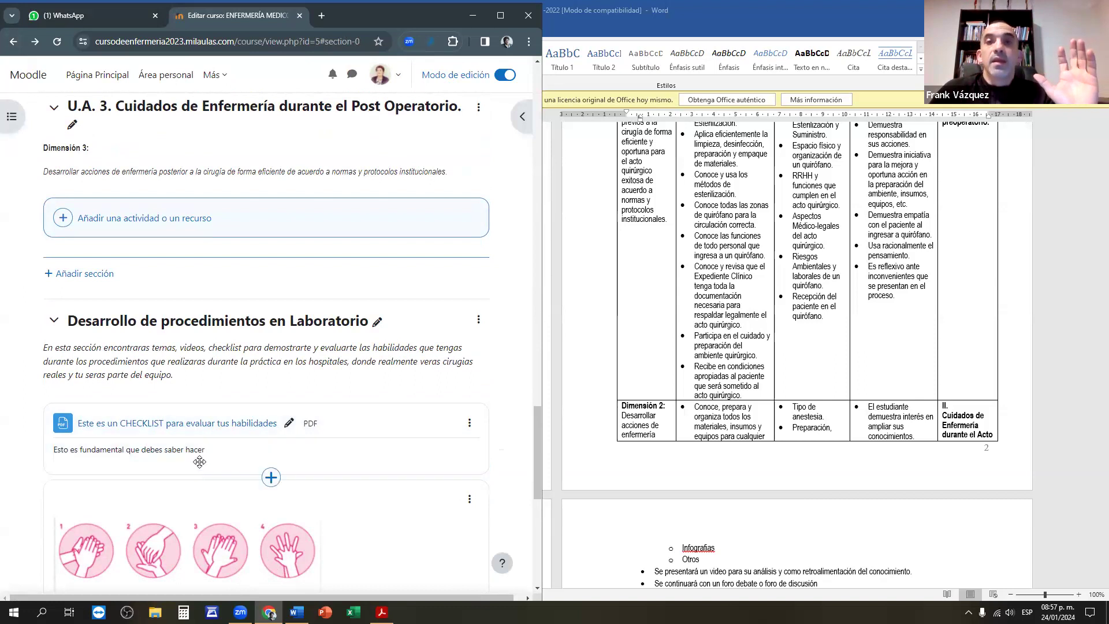
{"action": "scroll", "coordinate": [199, 465], "scroll_direction": "down", "scroll_amount": 1}
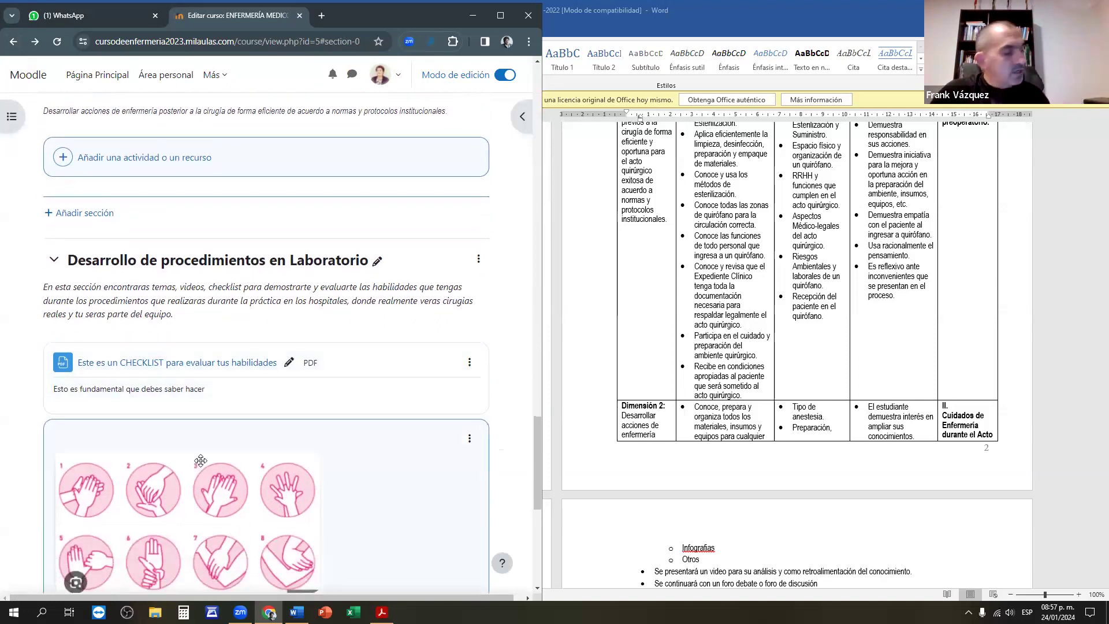
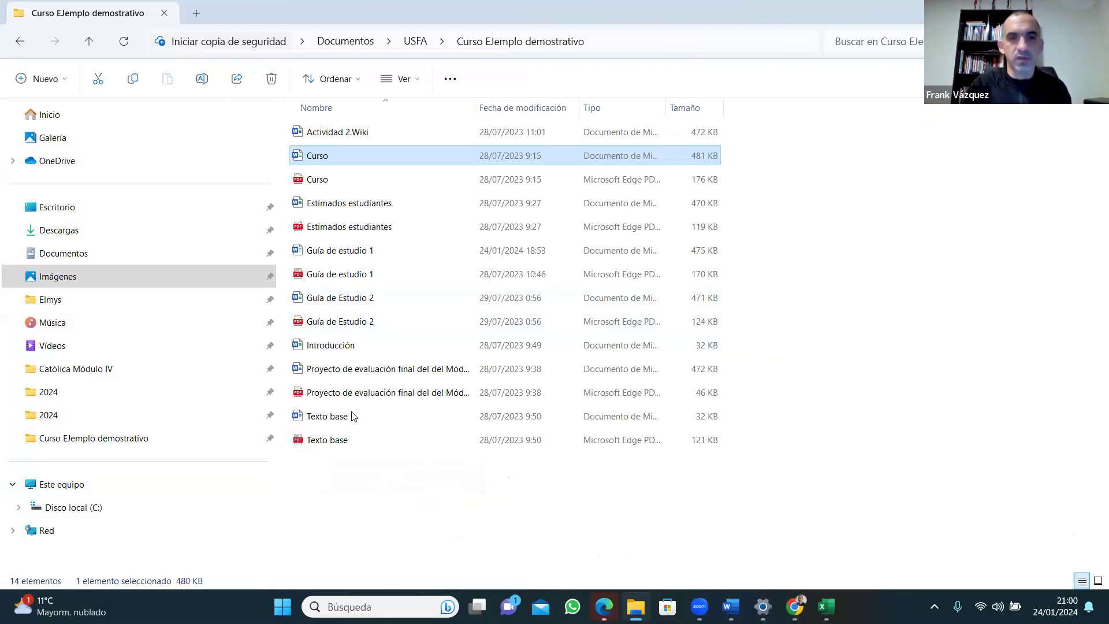
Open the Texto base PDF from the Curso EJemplo demostrativo folder.
{"action": "left_click", "coordinate": [326, 446]}
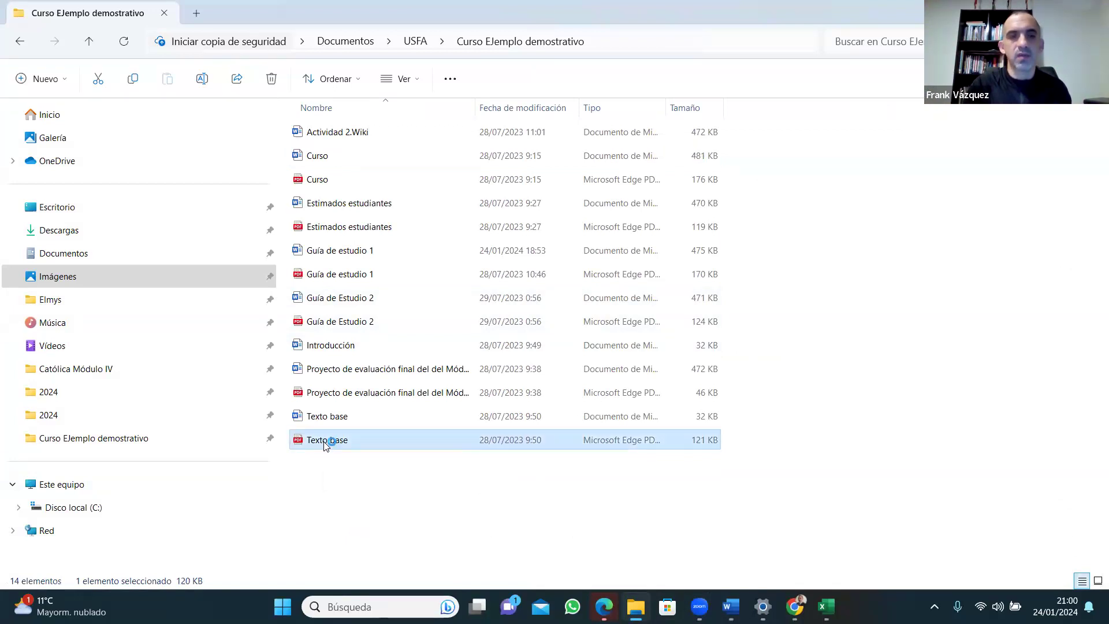
{"action": "double_click", "coordinate": [322, 437]}
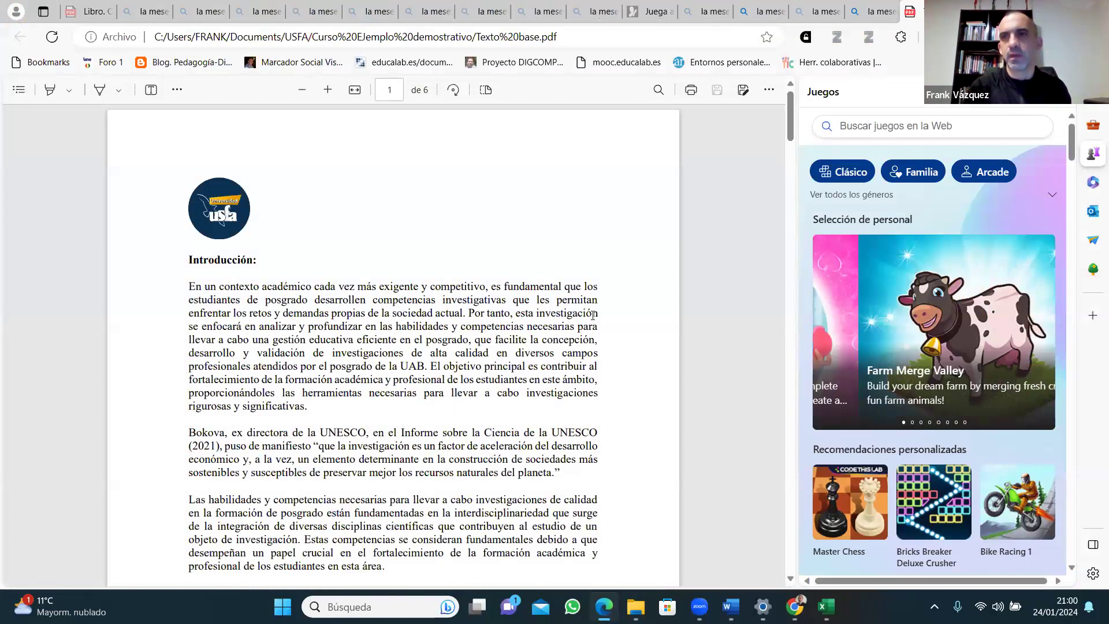
{"action": "scroll", "coordinate": [1066, 193], "scroll_direction": "down", "scroll_amount": 5}
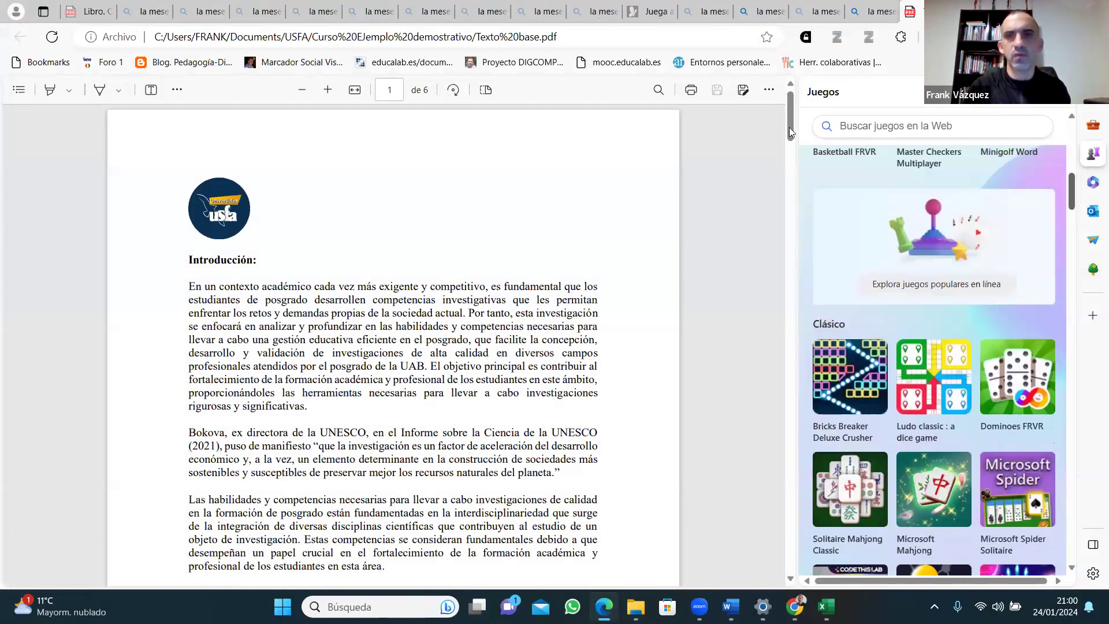
{"action": "left_click_drag", "start_coordinate": [792, 130], "coordinate": [769, 92]}
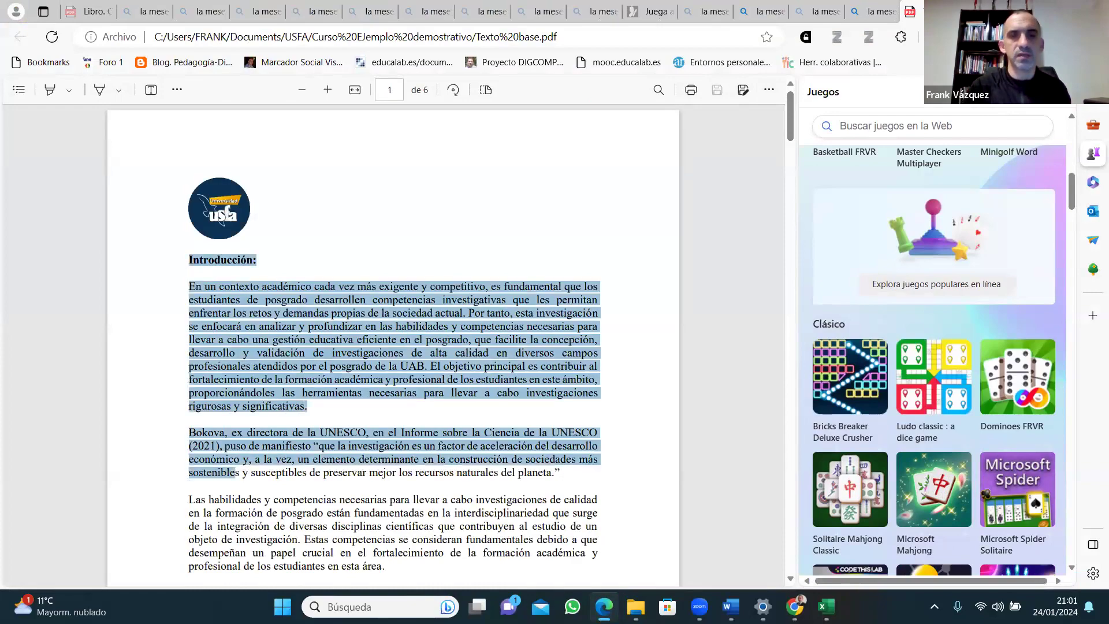
Copy the full text of the PDF, from the Introducción heading through the last sentence on page 6.
{"action": "scroll", "coordinate": [393, 347], "scroll_direction": "down", "scroll_amount": 13}
{"action": "scroll", "coordinate": [393, 347], "scroll_direction": "down", "scroll_amount": 12}
{"action": "scroll", "coordinate": [393, 346], "scroll_direction": "down", "scroll_amount": 12}
{"action": "scroll", "coordinate": [393, 346], "scroll_direction": "down", "scroll_amount": 6}
{"action": "left_click_drag", "start_coordinate": [189, 185], "coordinate": [230, 319]}
{"action": "scroll", "coordinate": [393, 347], "scroll_direction": "down", "scroll_amount": 2}
{"action": "scroll", "coordinate": [393, 347], "scroll_direction": "down", "scroll_amount": 12}
{"action": "scroll", "coordinate": [393, 347], "scroll_direction": "down", "scroll_amount": 12}
{"action": "scroll", "coordinate": [178, 409], "scroll_direction": "down", "scroll_amount": 2}
{"action": "left_click_drag", "start_coordinate": [178, 409], "coordinate": [560, 156]}
{"action": "left_click", "coordinate": [531, 112]}
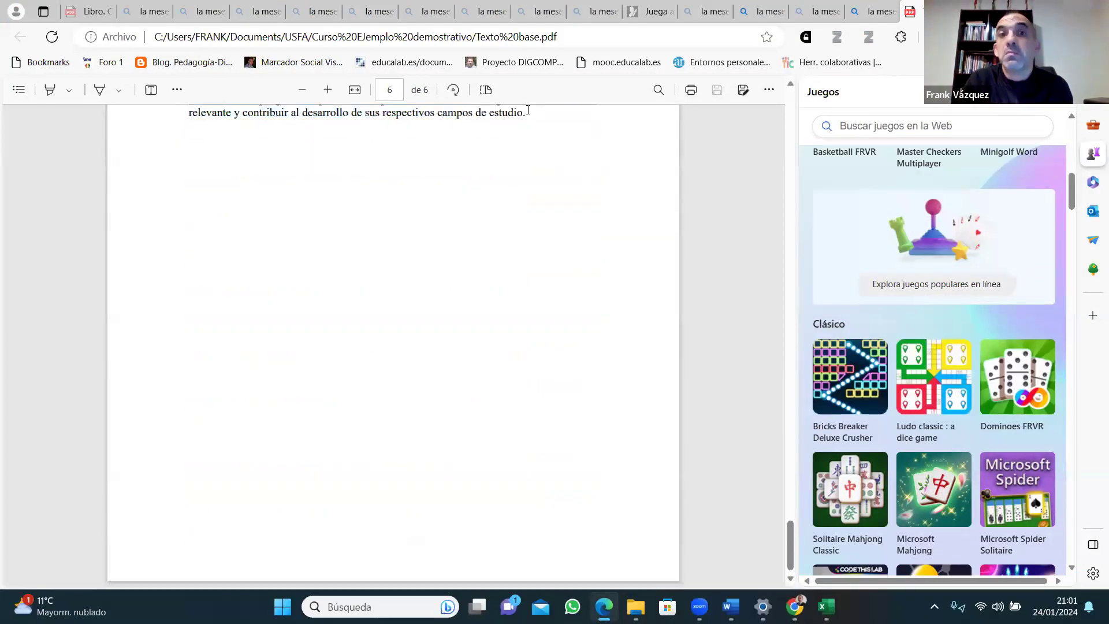
{"action": "triple_click", "coordinate": [532, 112]}
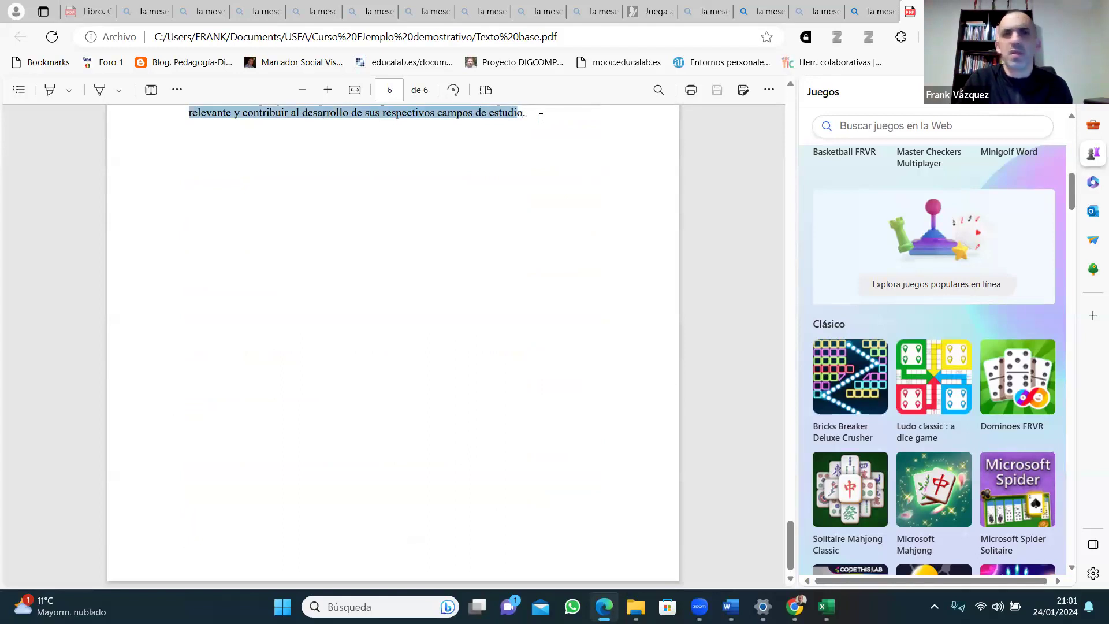
{"action": "right_click", "coordinate": [501, 115]}
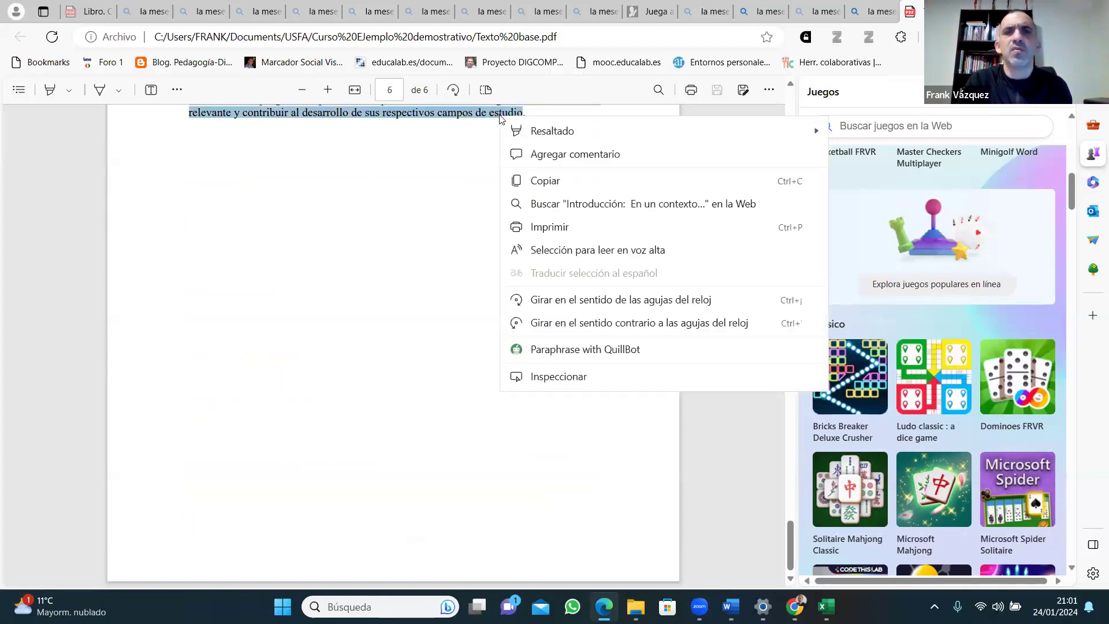
{"action": "left_click", "coordinate": [548, 182]}
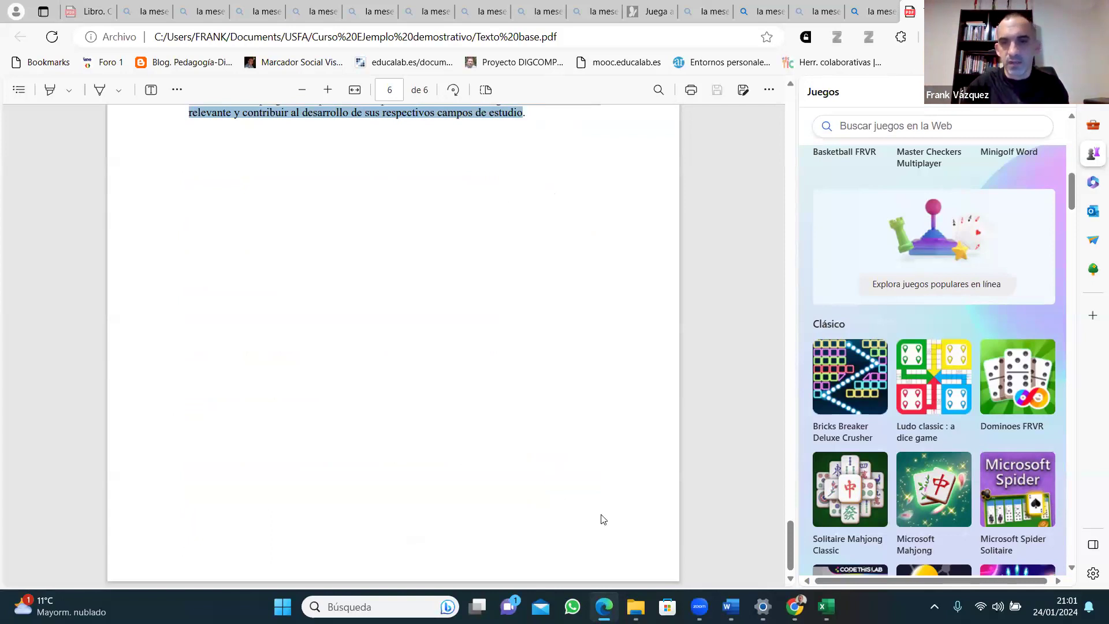
Switch to the Moodle course in Chrome, turn on editing mode and open the Orientaciones generales del curso section.
{"action": "mouse_move", "coordinate": [795, 607]}
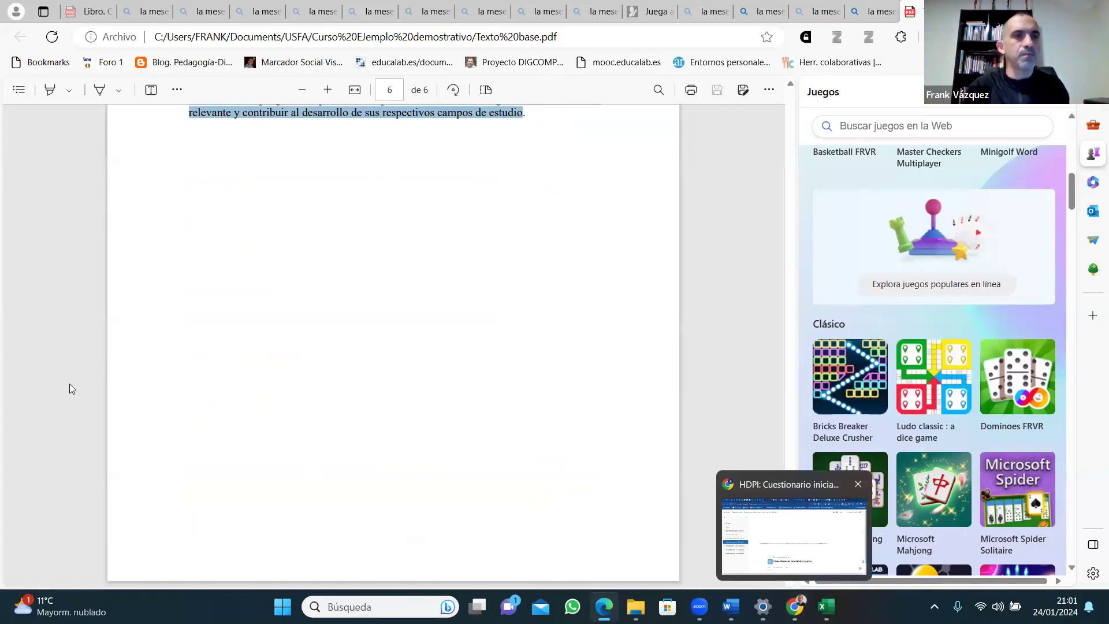
{"action": "key", "text": "alt+Tab"}
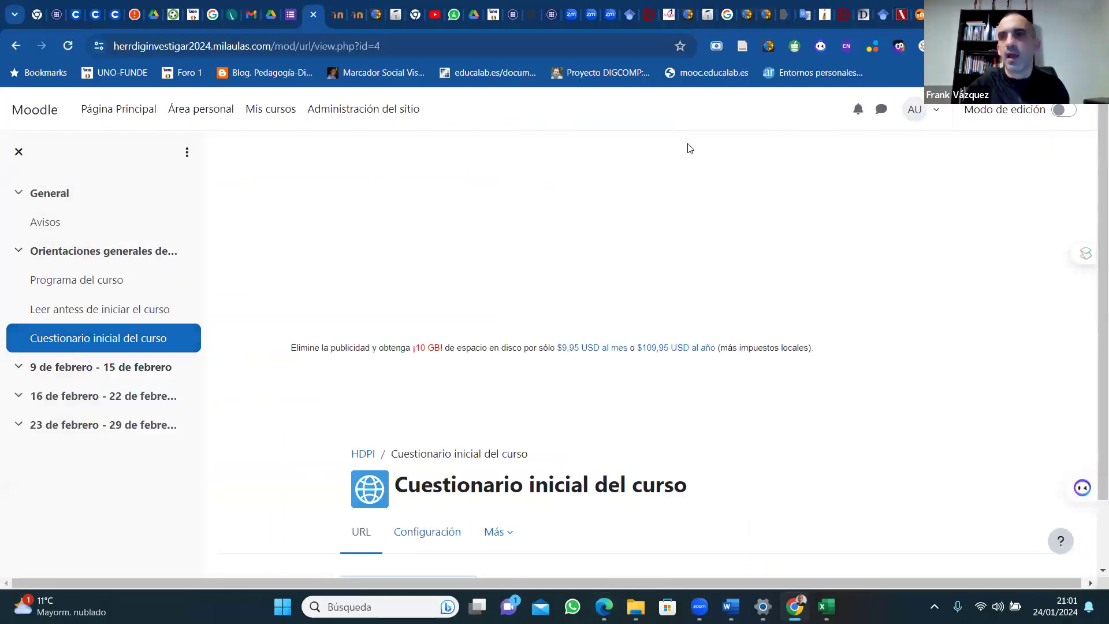
{"action": "left_click", "coordinate": [1066, 111]}
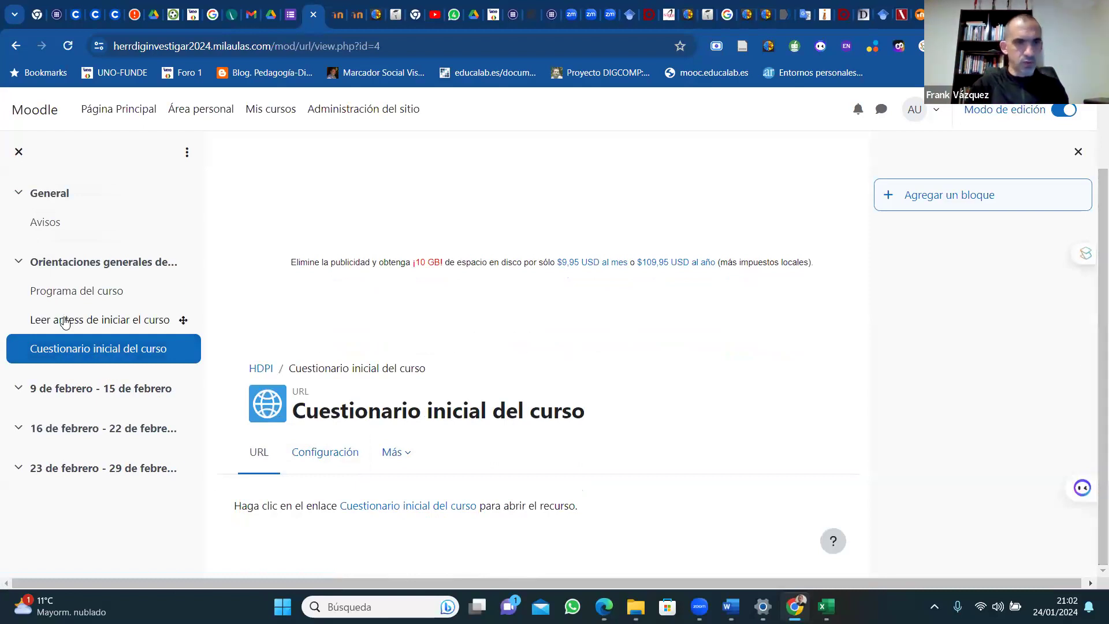
{"action": "left_click", "coordinate": [59, 266]}
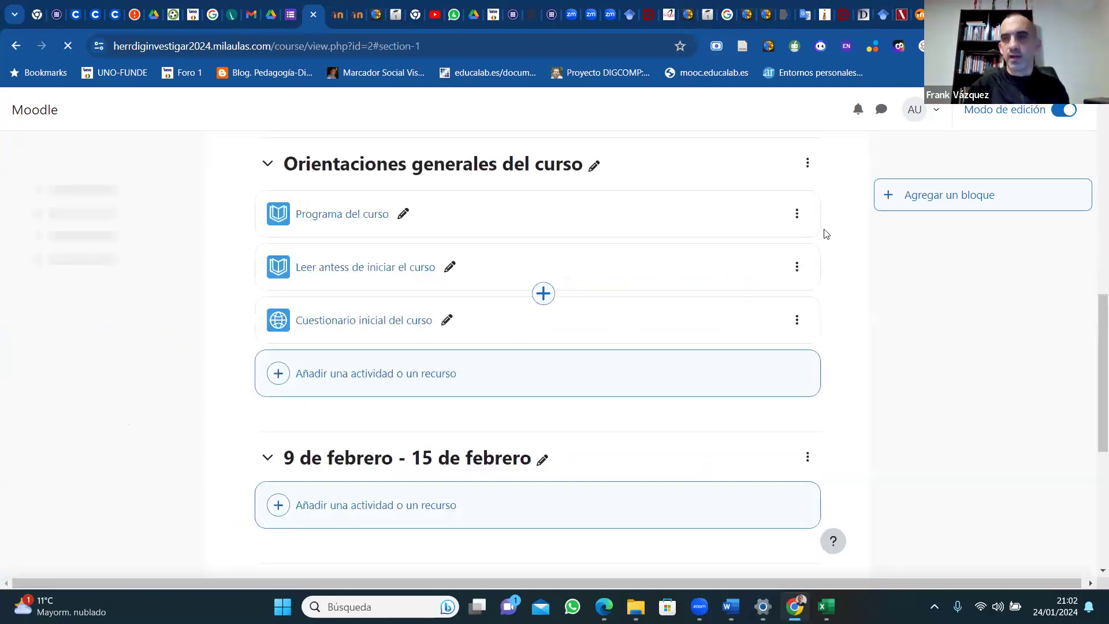
Add a Página resource to Orientaciones generales del curso and name it Texto base.
{"action": "left_click", "coordinate": [335, 373]}
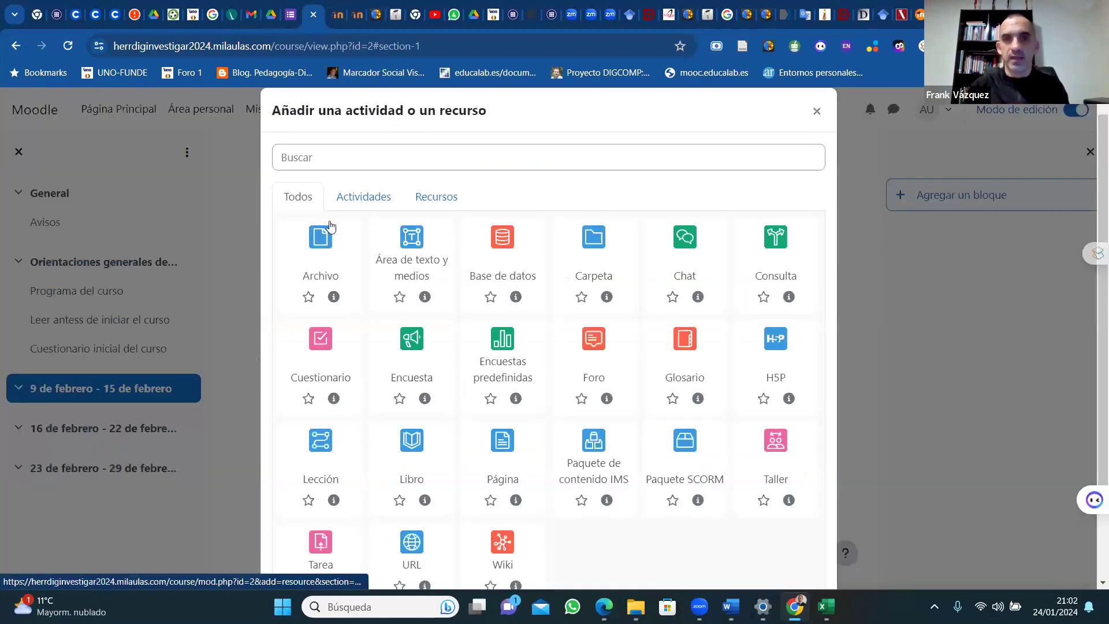
{"action": "left_click", "coordinate": [437, 197]}
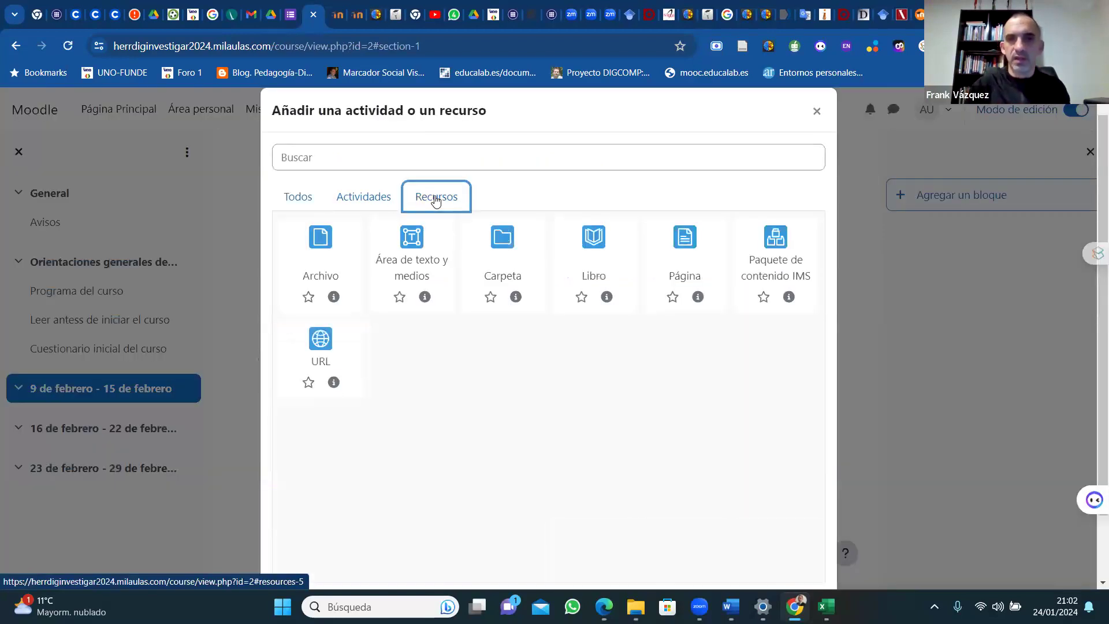
{"action": "left_click", "coordinate": [691, 239]}
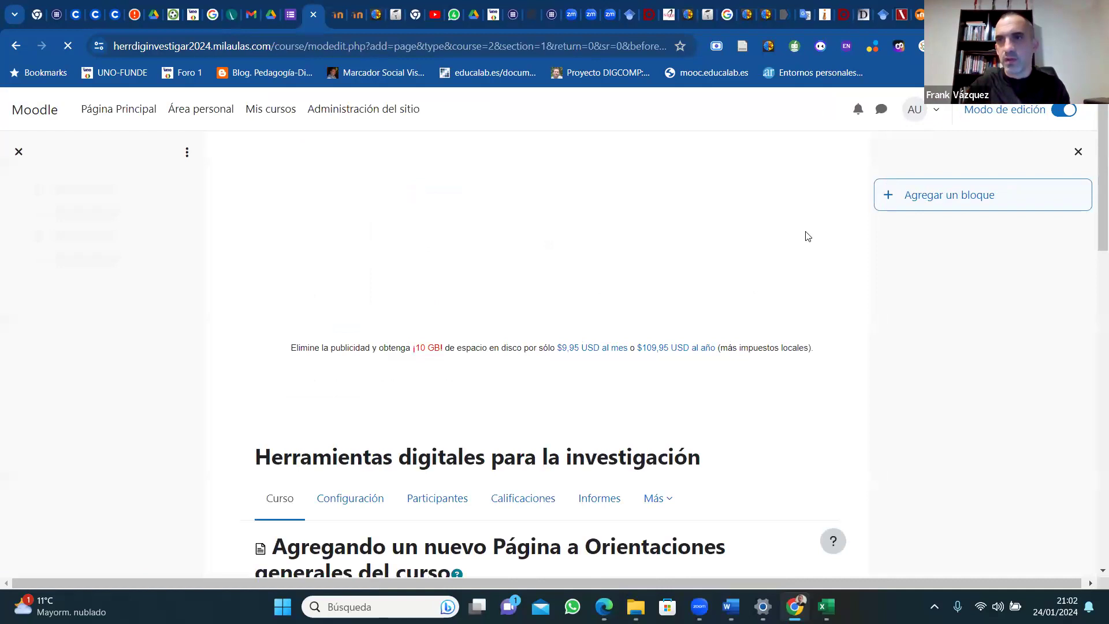
{"action": "left_click_drag", "start_coordinate": [1092, 212], "coordinate": [1094, 335]}
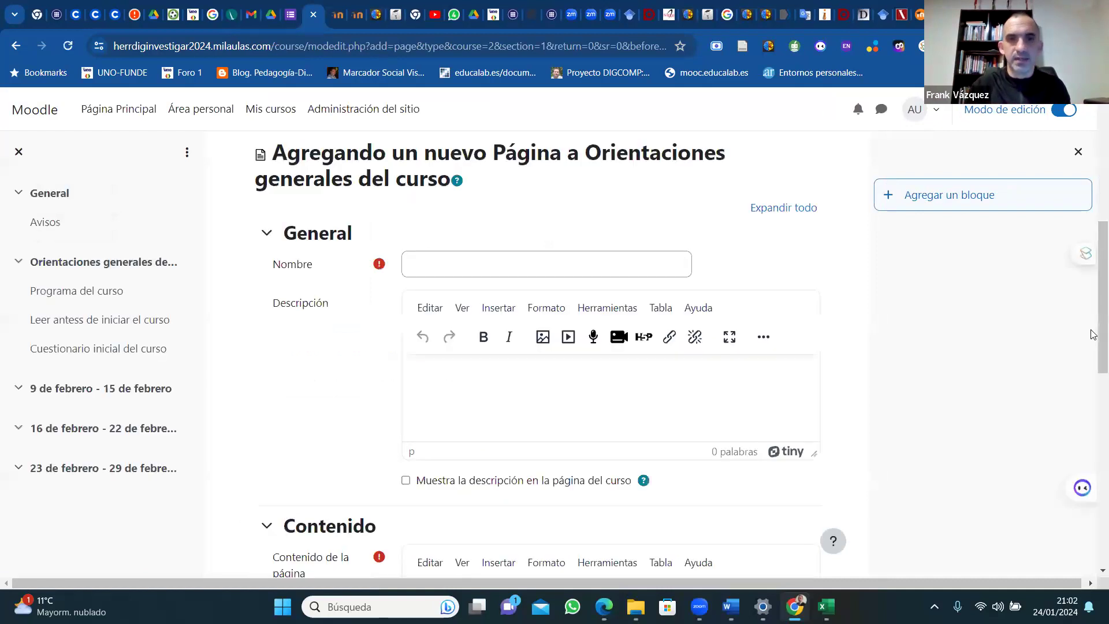
{"action": "left_click", "coordinate": [434, 269]}
{"action": "type", "text": "Te"}
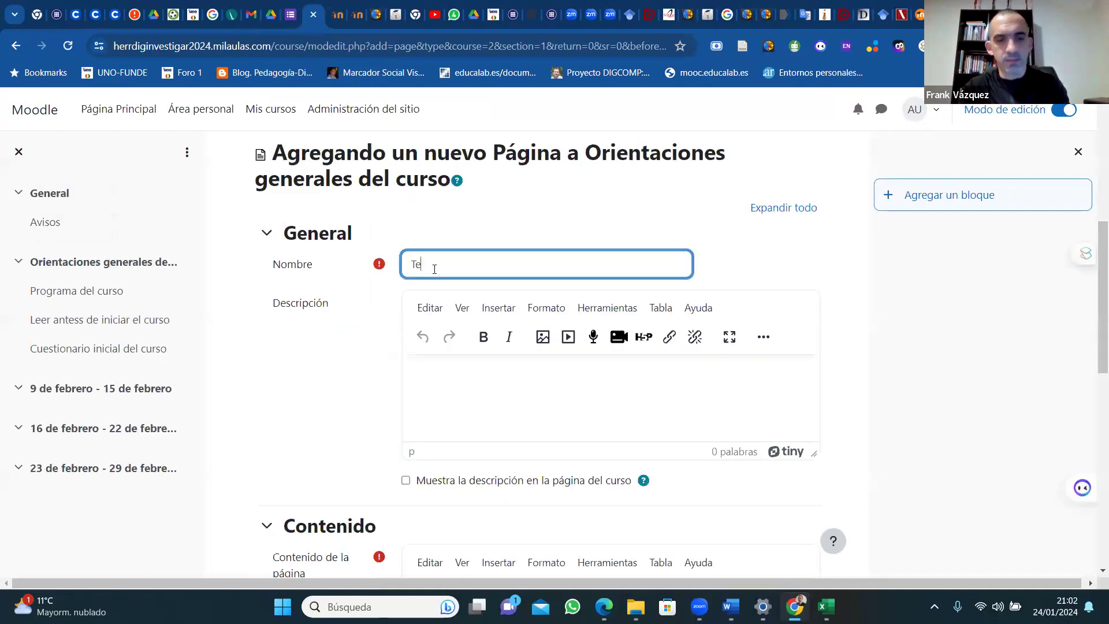
{"action": "type", "text": "xto base"}
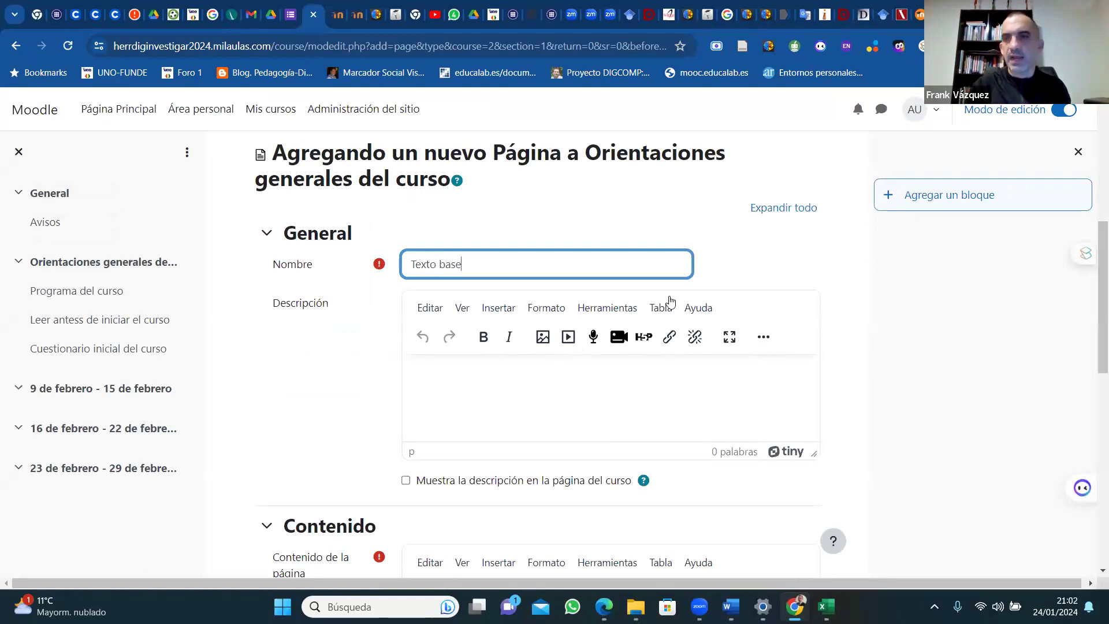
Paste the copied PDF text into the page's Contenido de la página and return to the beginning of the pasted text.
{"action": "scroll", "coordinate": [1093, 315], "scroll_direction": "down", "scroll_amount": 4}
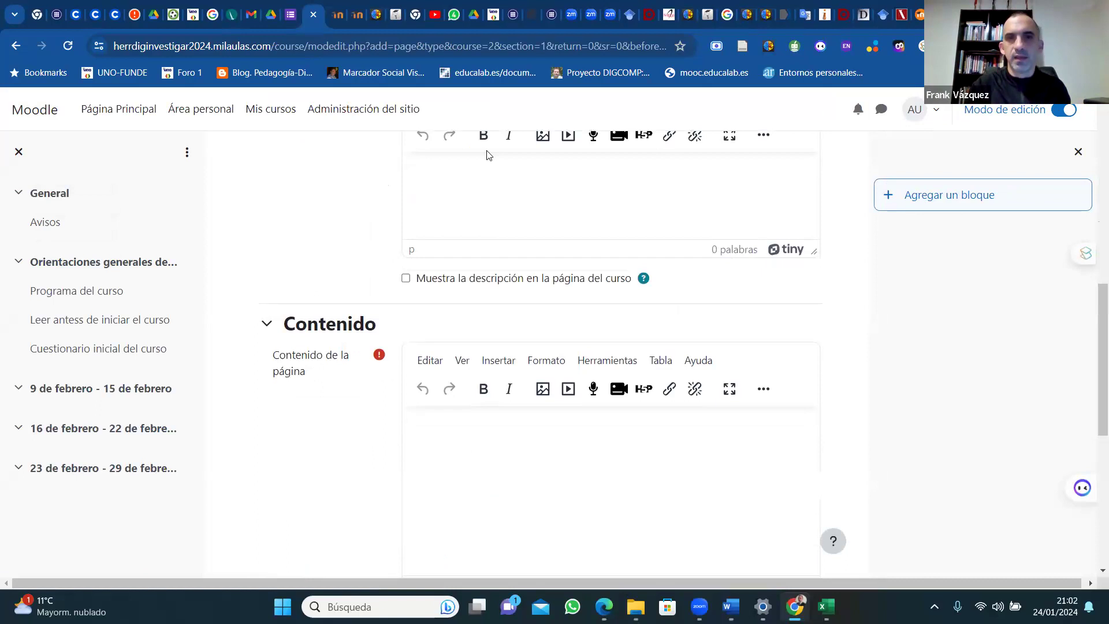
{"action": "left_click", "coordinate": [439, 458]}
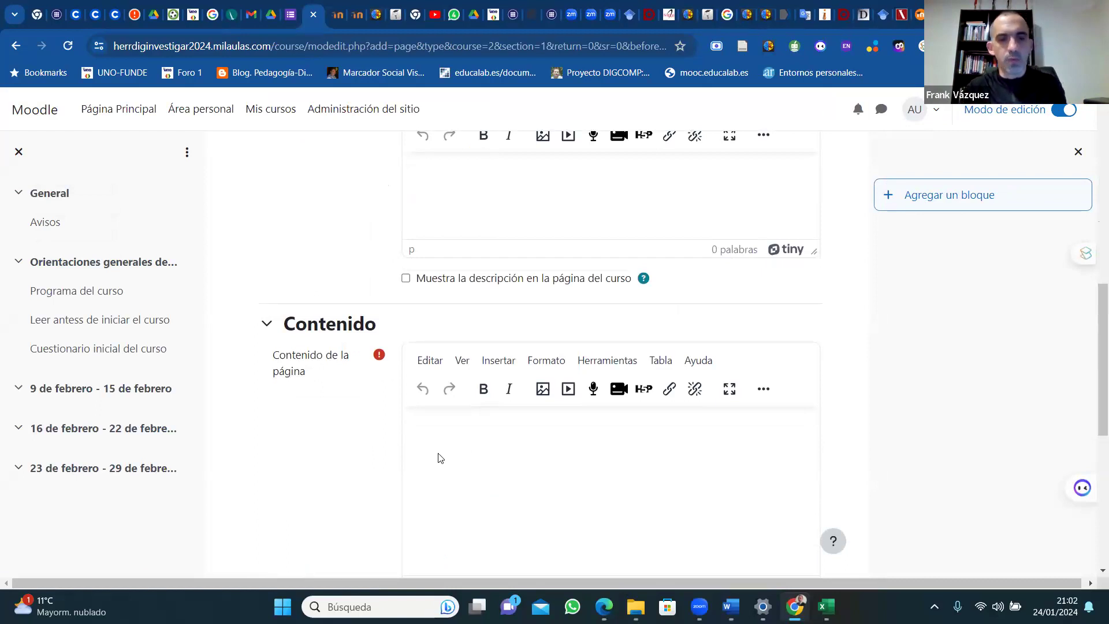
{"action": "key", "text": "ctrl+v"}
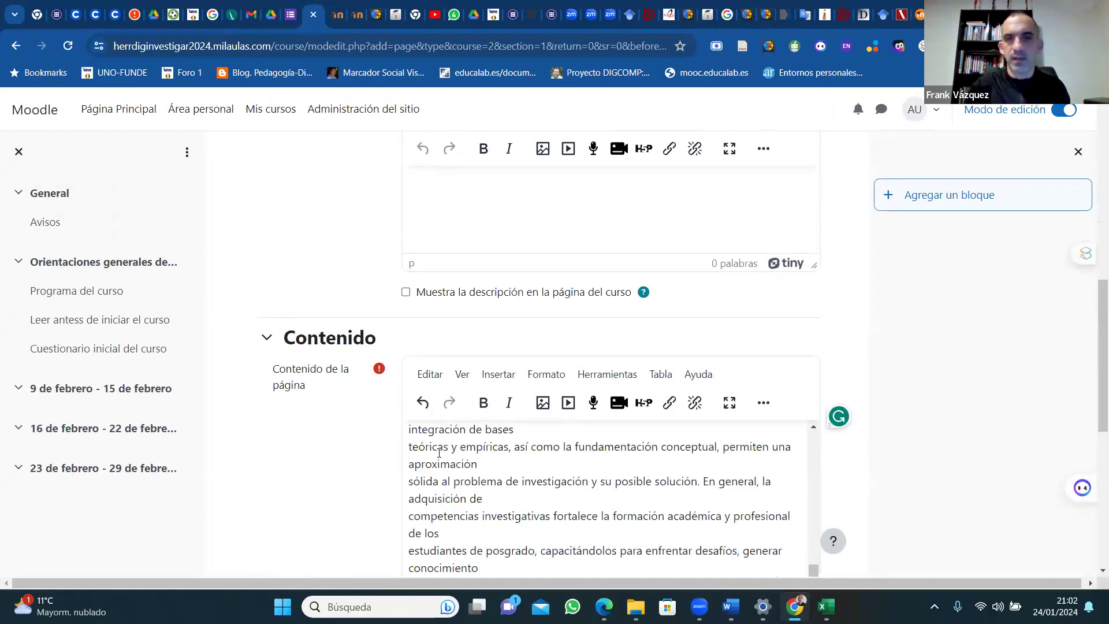
{"action": "left_click", "coordinate": [763, 403]}
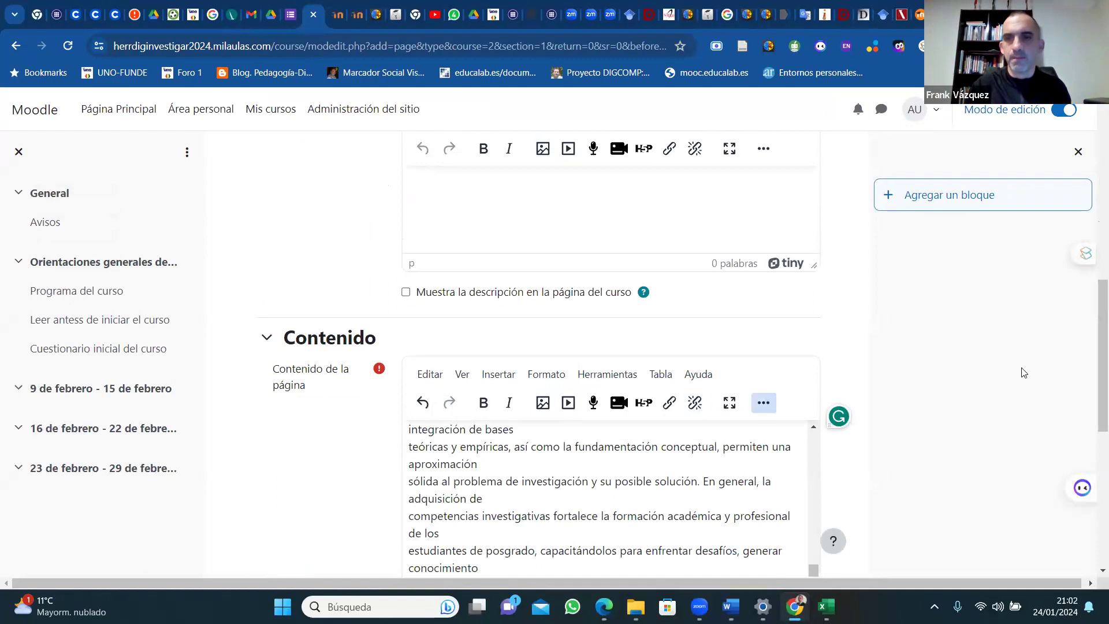
{"action": "left_click_drag", "start_coordinate": [1094, 341], "coordinate": [1093, 443]}
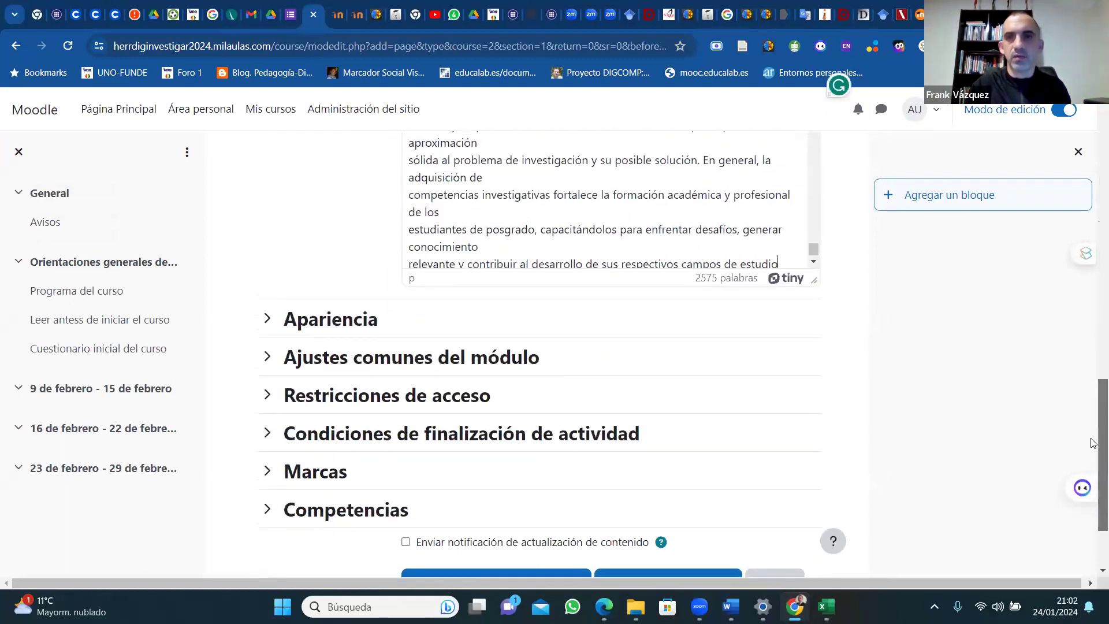
{"action": "left_click_drag", "start_coordinate": [814, 250], "coordinate": [805, 113]}
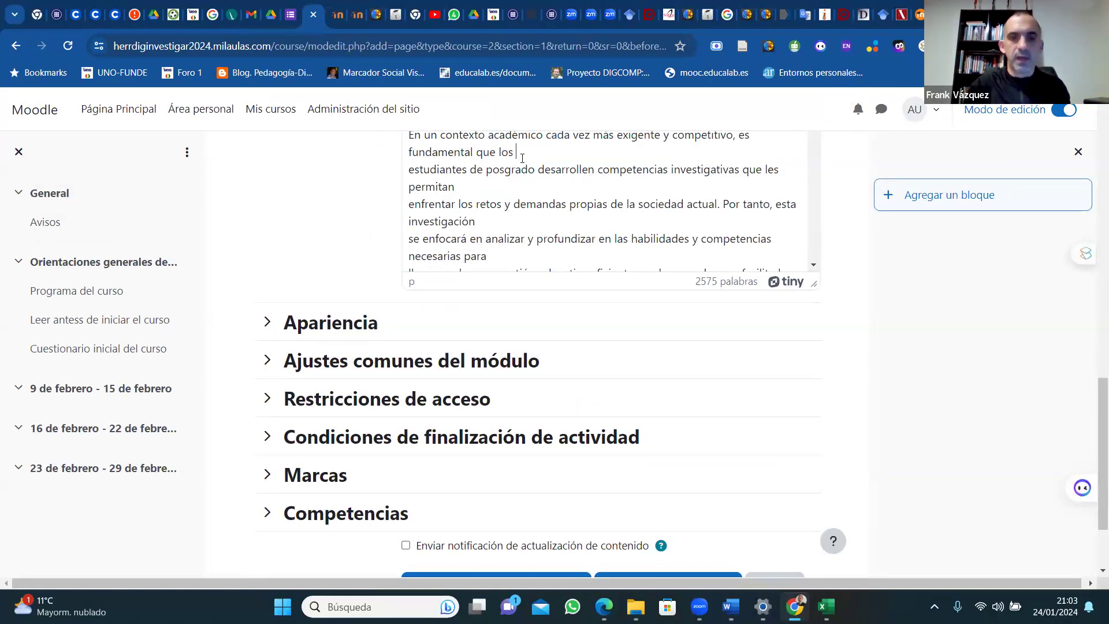
Remove the stray line breaks in the paragraph "En un contexto académico" and start a new paragraph at "El objetivo principal".
{"action": "key", "text": "Delete"}
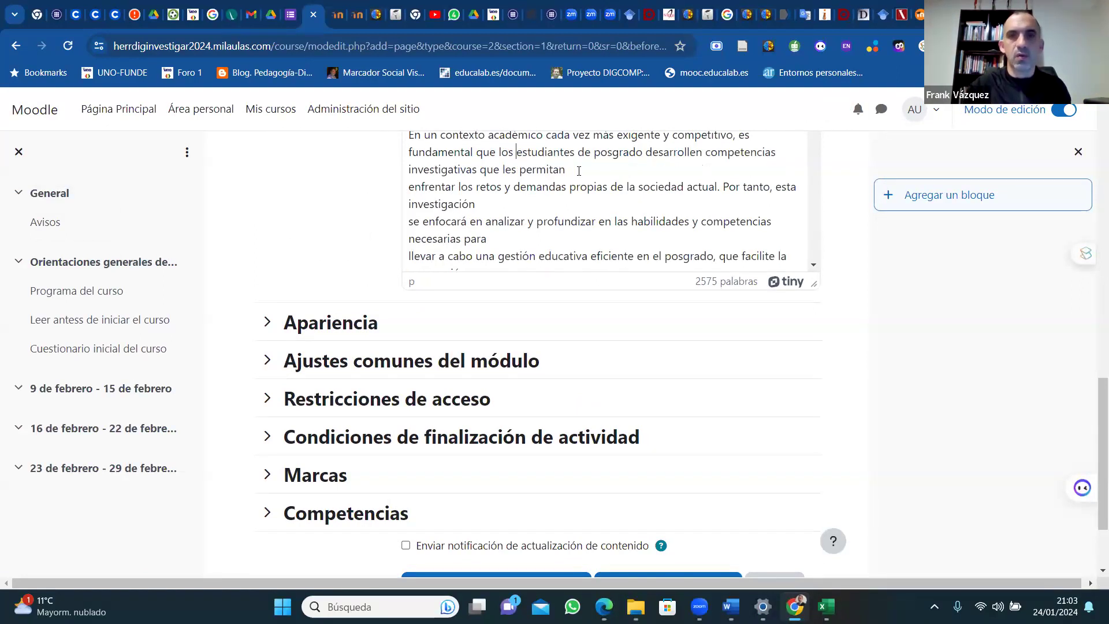
{"action": "key", "text": "Delete"}
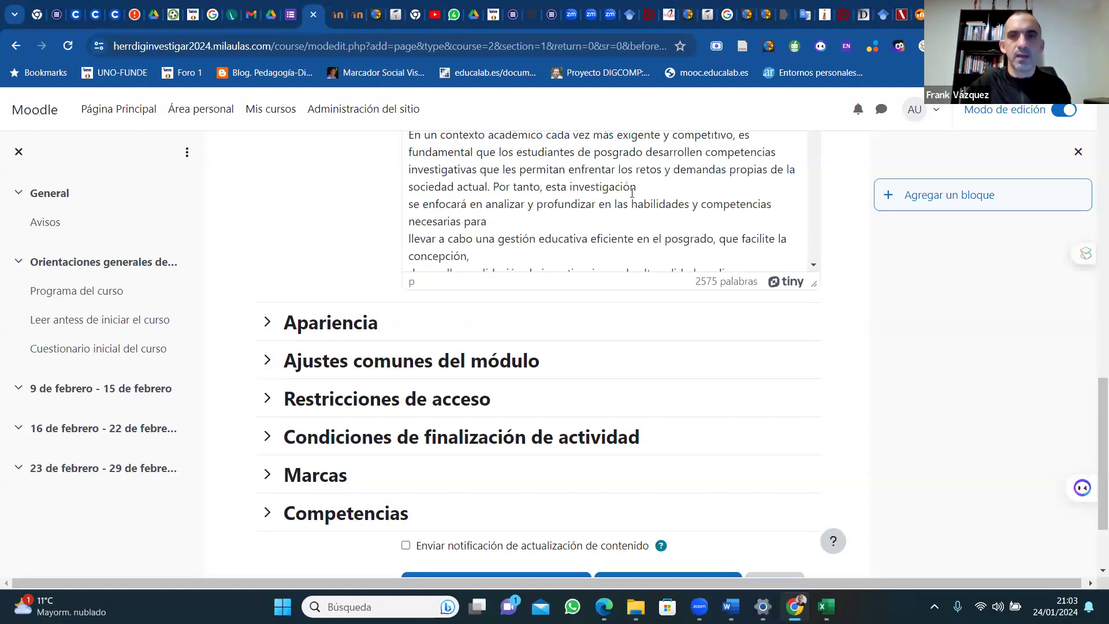
{"action": "key", "text": "Delete"}
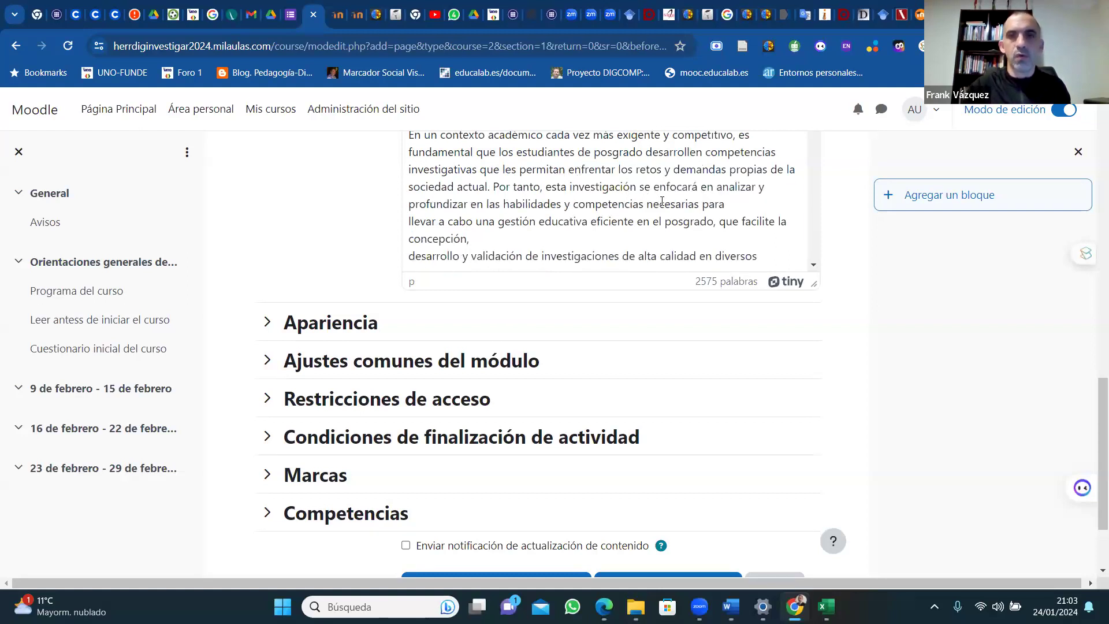
{"action": "key", "text": "Delete"}
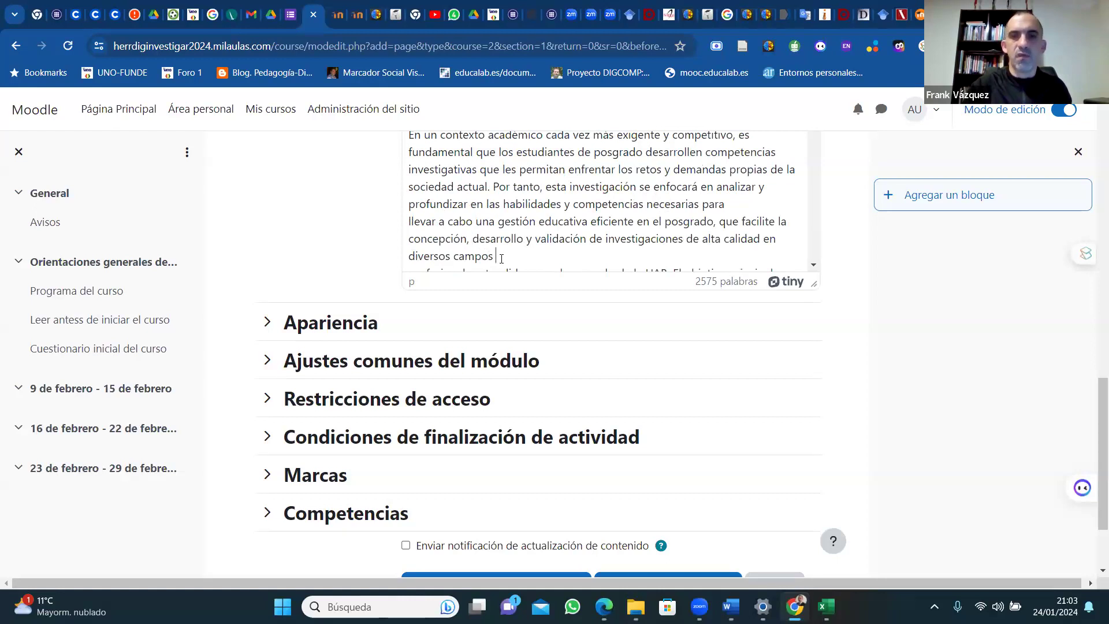
{"action": "key", "text": "Delete"}
{"action": "left_click", "coordinate": [761, 257]}
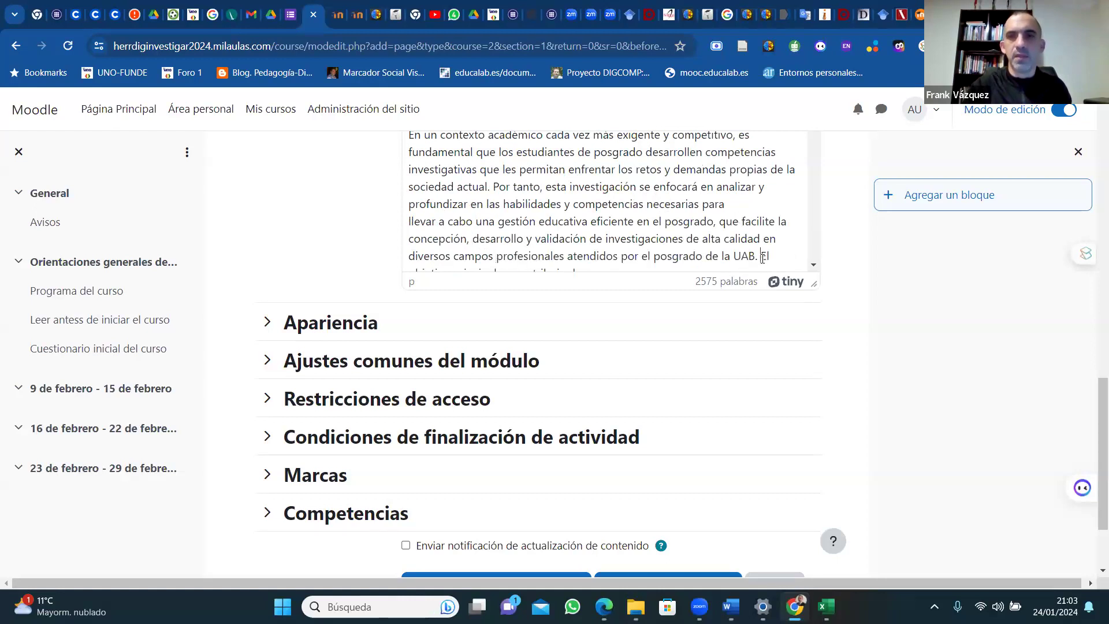
{"action": "key", "text": "Return"}
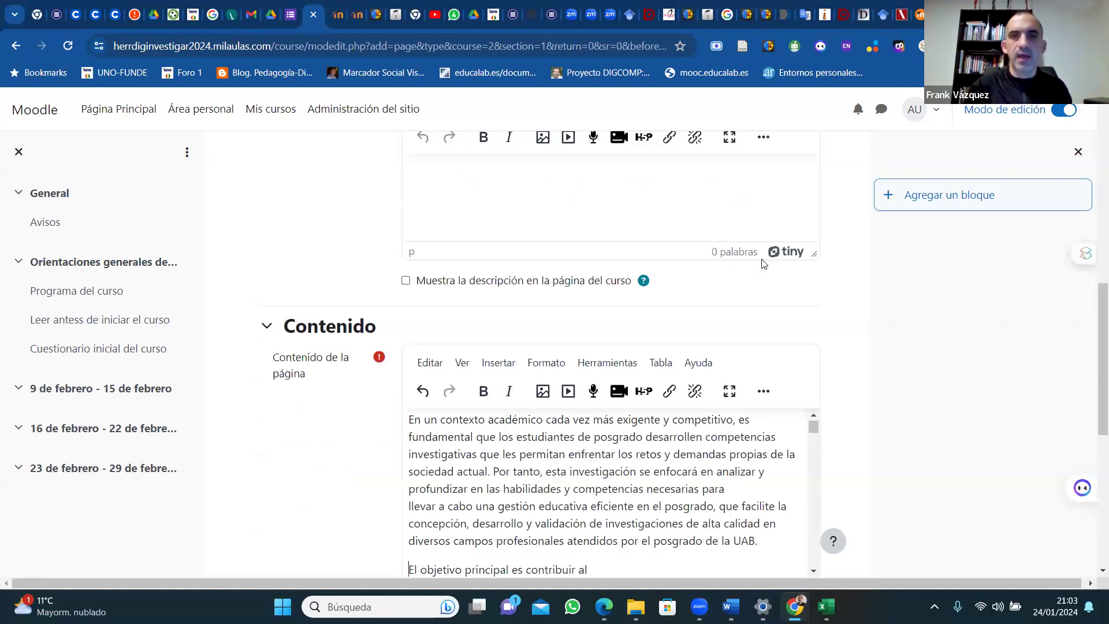
Join the broken lines of the paragraph "El objetivo principal es contribuir" up to "rigurosas y significativas".
{"action": "left_click_drag", "start_coordinate": [815, 428], "coordinate": [816, 435]}
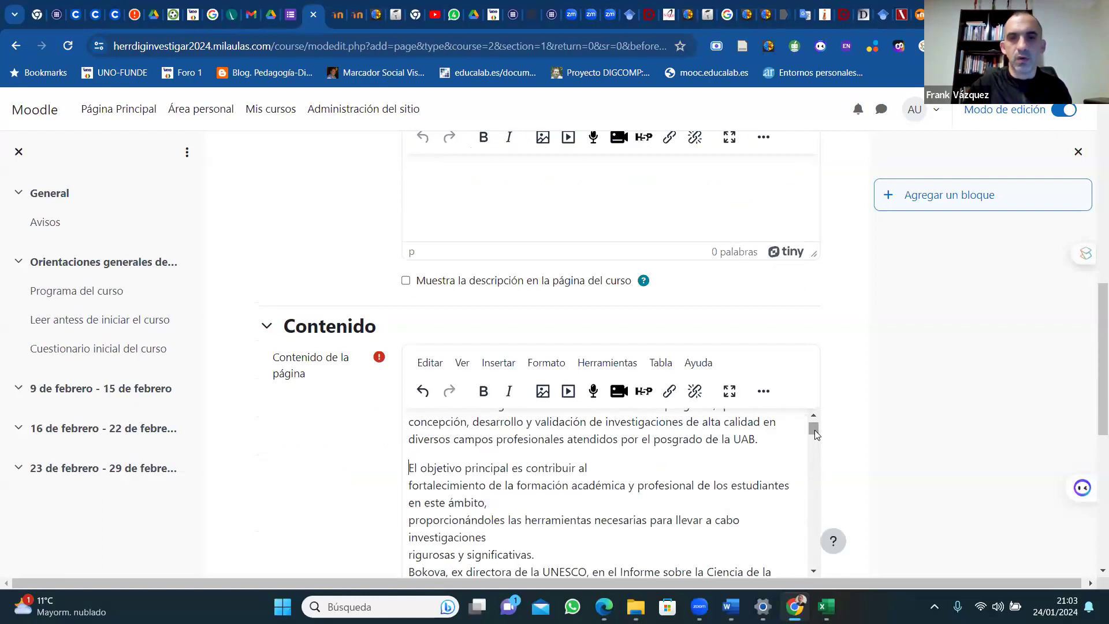
{"action": "left_click", "coordinate": [592, 467]}
{"action": "key", "text": "Delete"}
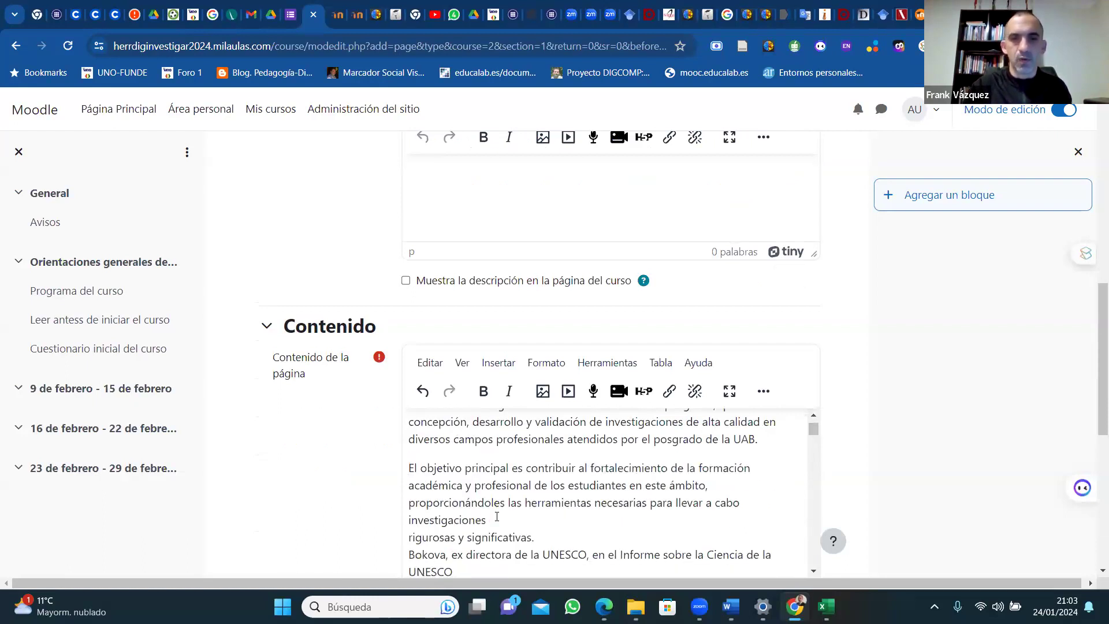
{"action": "left_click", "coordinate": [496, 519]}
{"action": "key", "text": "Delete"}
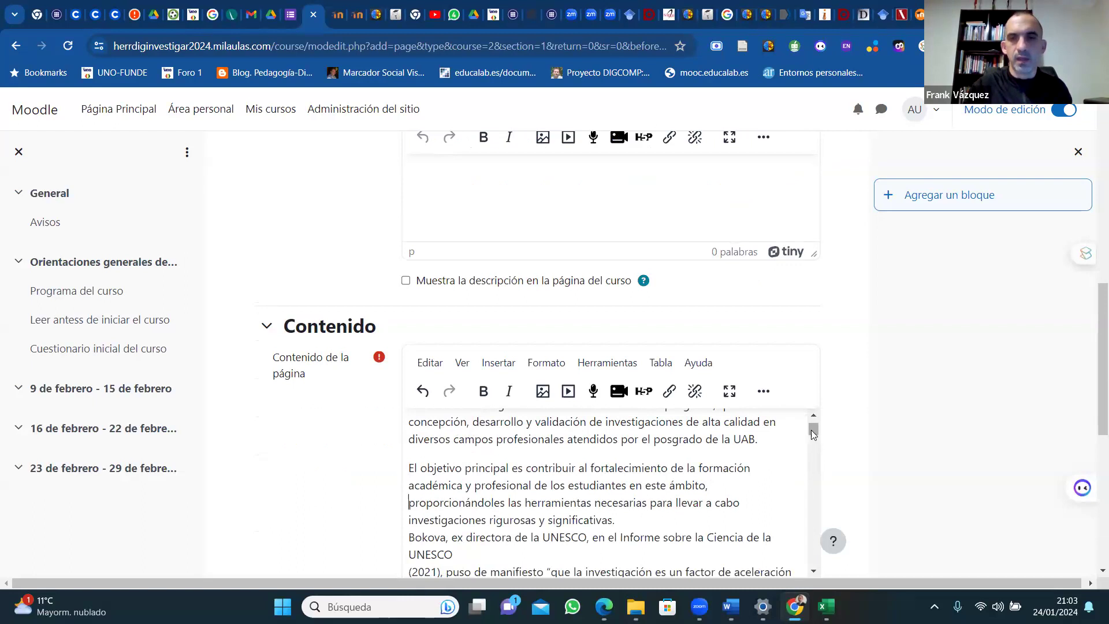
Select the whole page text from "Introducción:" to "campos de estudio" and apply left-to-right text direction.
{"action": "scroll", "coordinate": [809, 431], "scroll_direction": "up", "scroll_amount": 2}
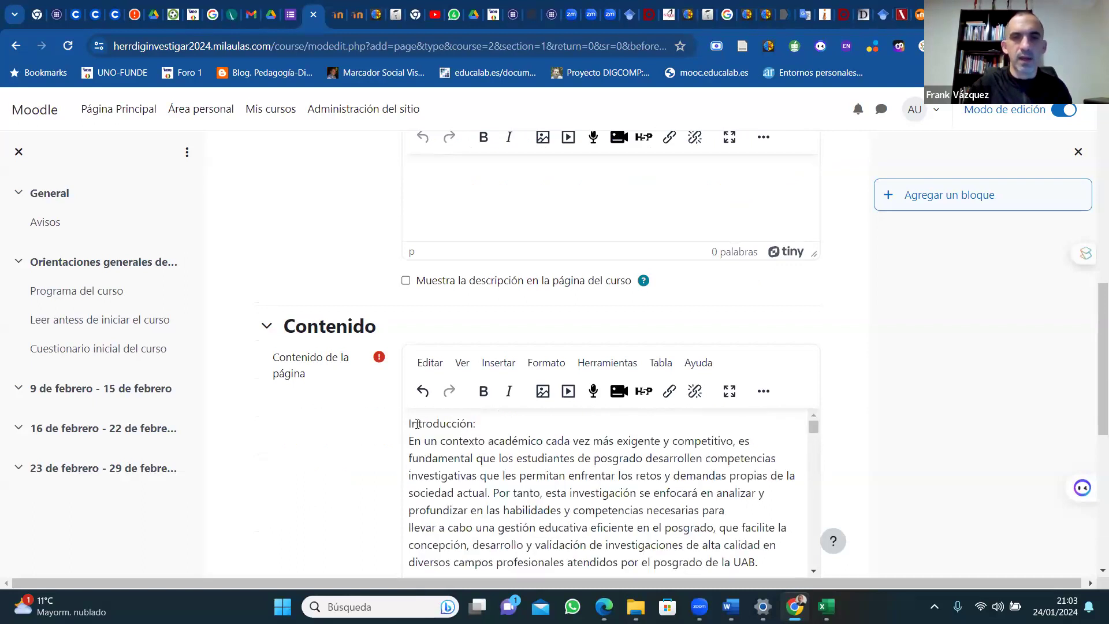
{"action": "left_click_drag", "start_coordinate": [410, 425], "coordinate": [789, 238]}
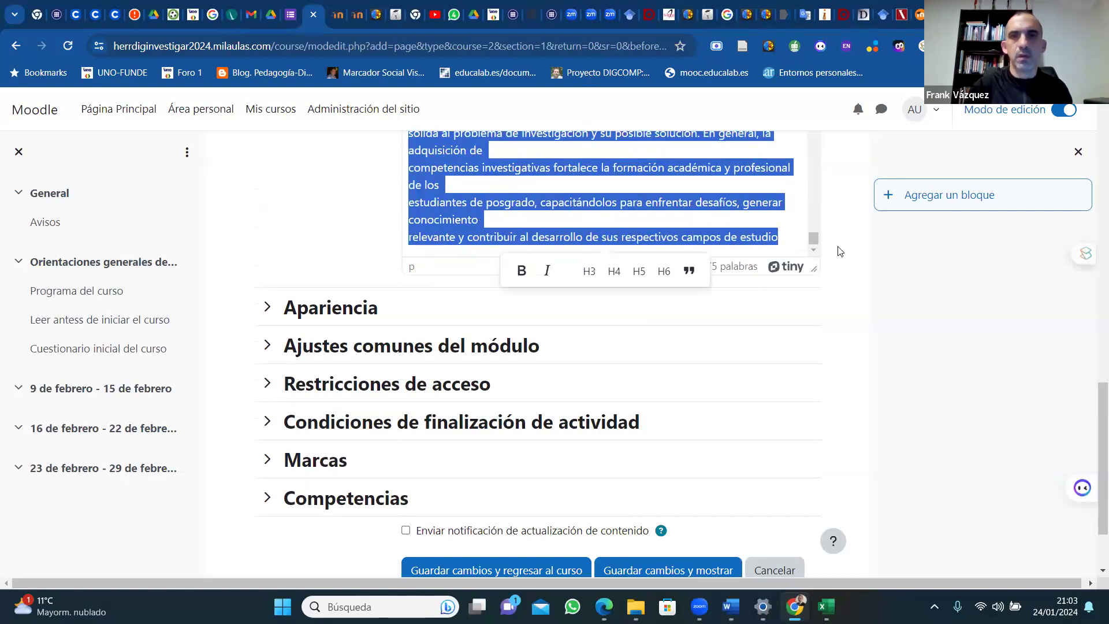
{"action": "scroll", "coordinate": [1092, 300], "scroll_direction": "up", "scroll_amount": 7}
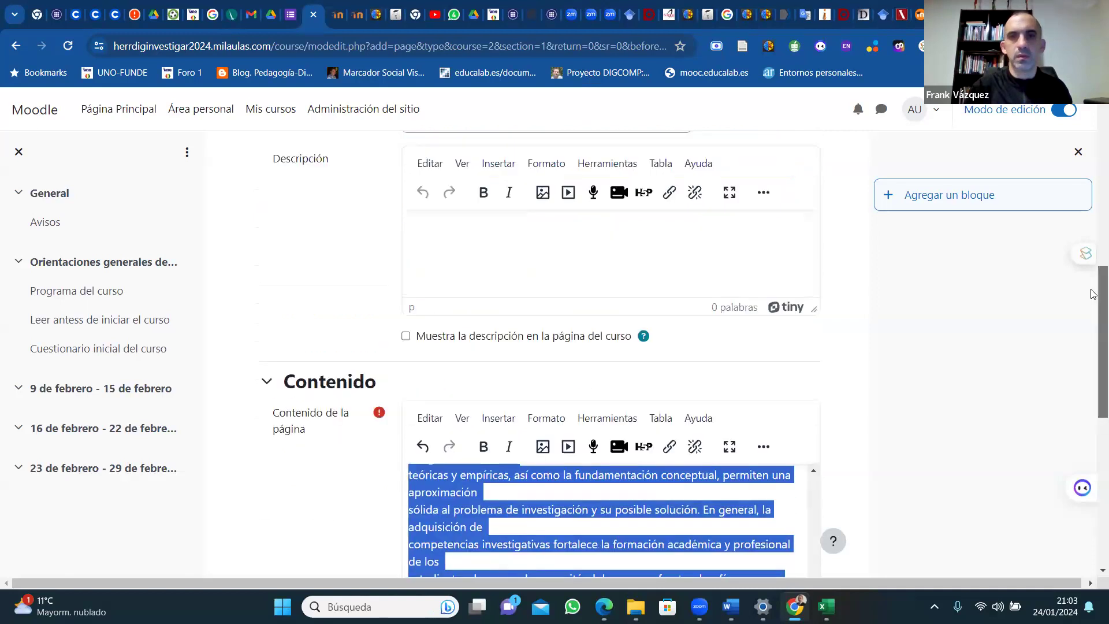
{"action": "scroll", "coordinate": [1093, 331], "scroll_direction": "down", "scroll_amount": 1}
{"action": "scroll", "coordinate": [1092, 330], "scroll_direction": "down", "scroll_amount": 2}
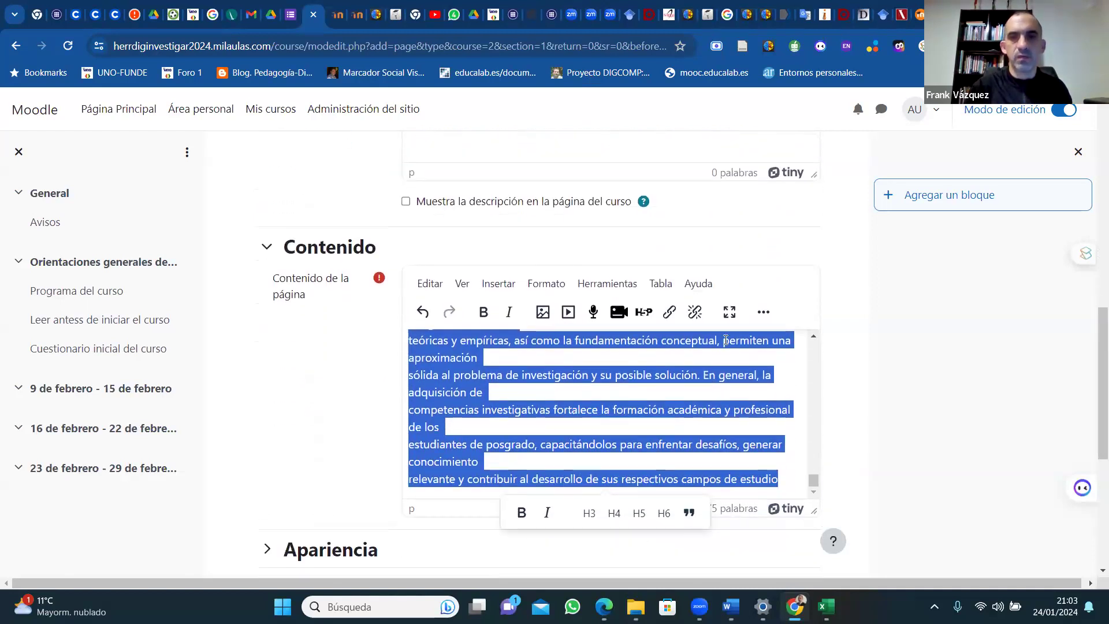
{"action": "left_click", "coordinate": [763, 313]}
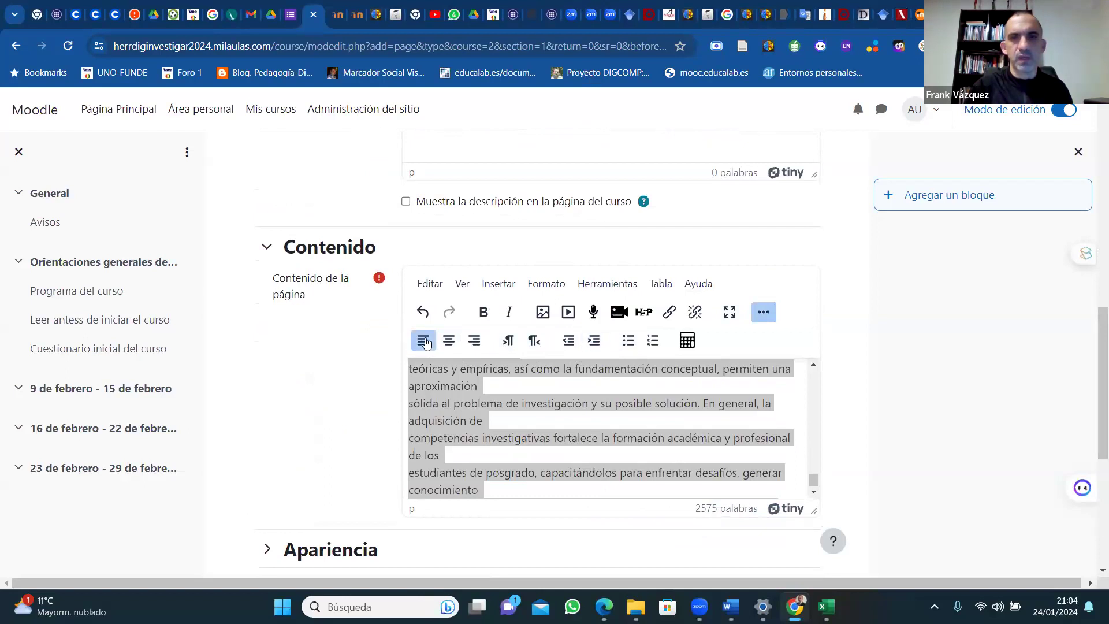
{"action": "left_click", "coordinate": [509, 340]}
Join the broken lines at the end of the text, from "permiten una aproximación" to "campos de estudio".
{"action": "left_click", "coordinate": [486, 386]}
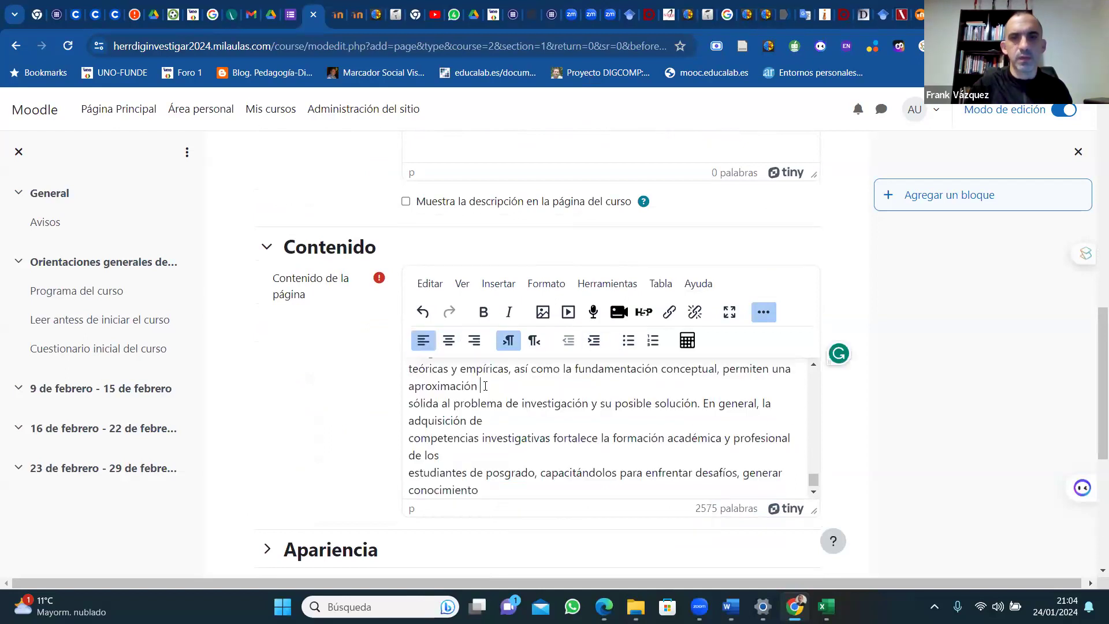
{"action": "key", "text": "Delete"}
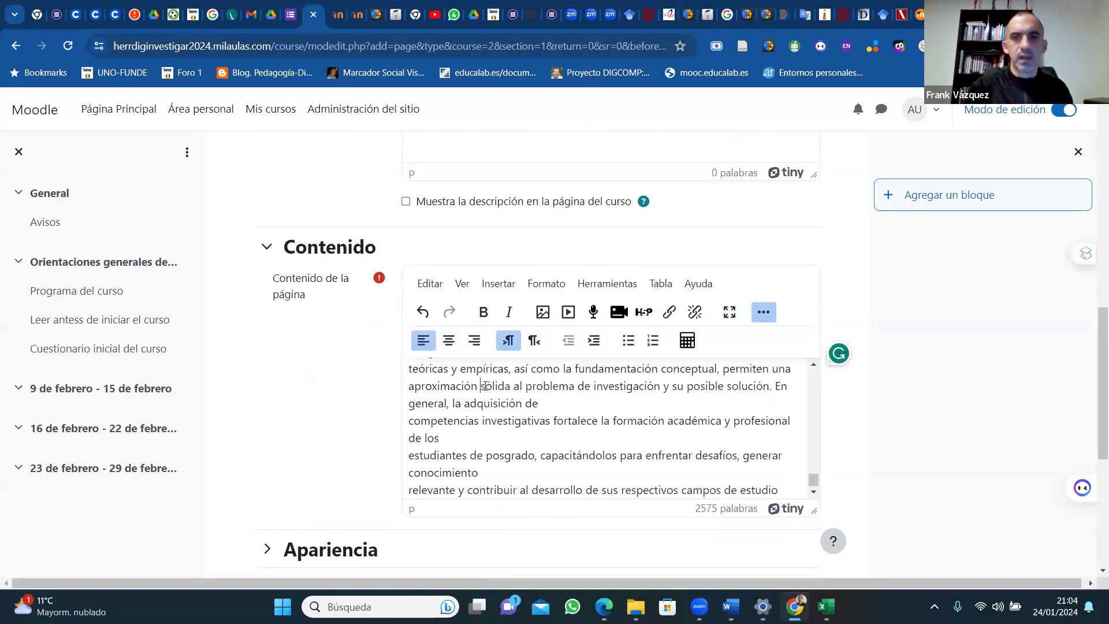
{"action": "left_click", "coordinate": [542, 403]}
{"action": "key", "text": "Delete"}
{"action": "left_click", "coordinate": [567, 421]}
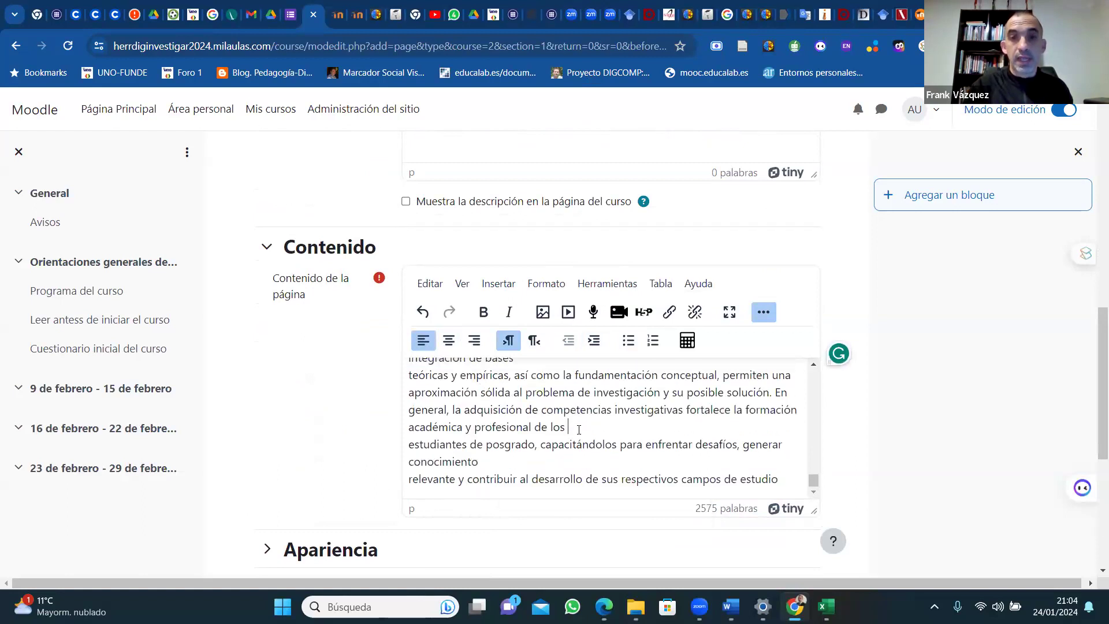
{"action": "key", "text": "Delete"}
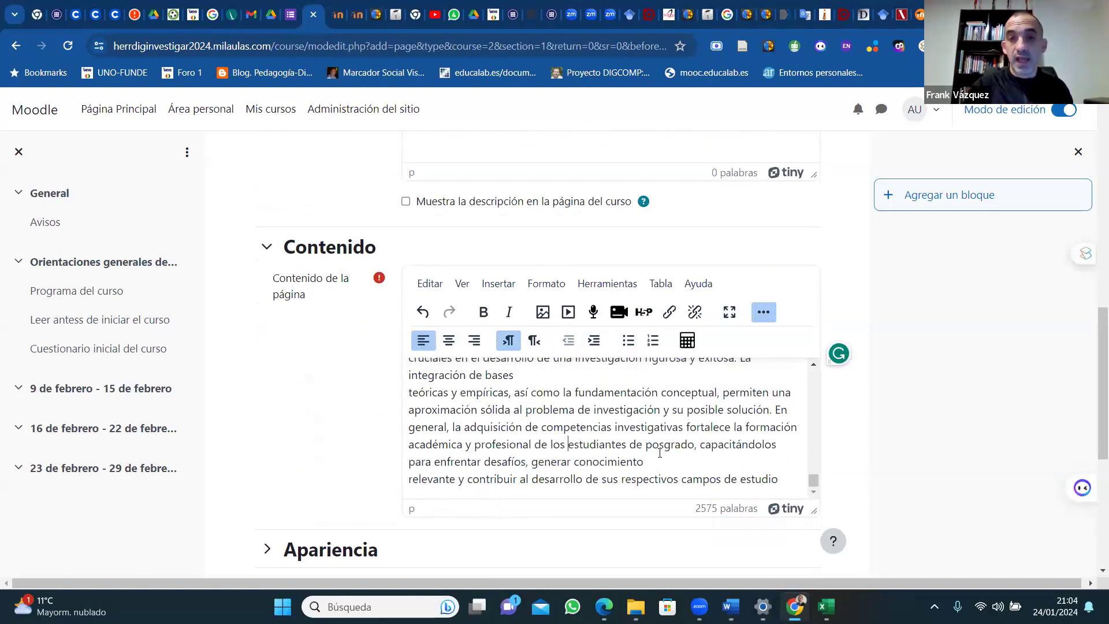
{"action": "left_click", "coordinate": [660, 454]}
{"action": "key", "text": "Delete"}
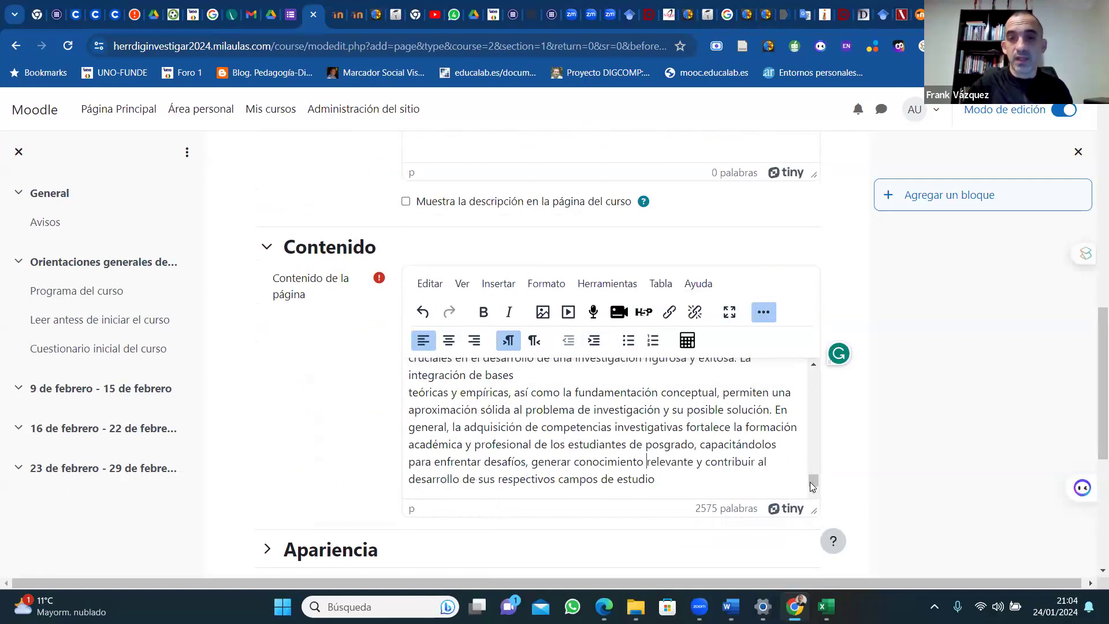
Join the broken lines of the UNESCO (2021) quotation paragraph near the start of the text.
{"action": "left_click_drag", "start_coordinate": [813, 480], "coordinate": [810, 383]}
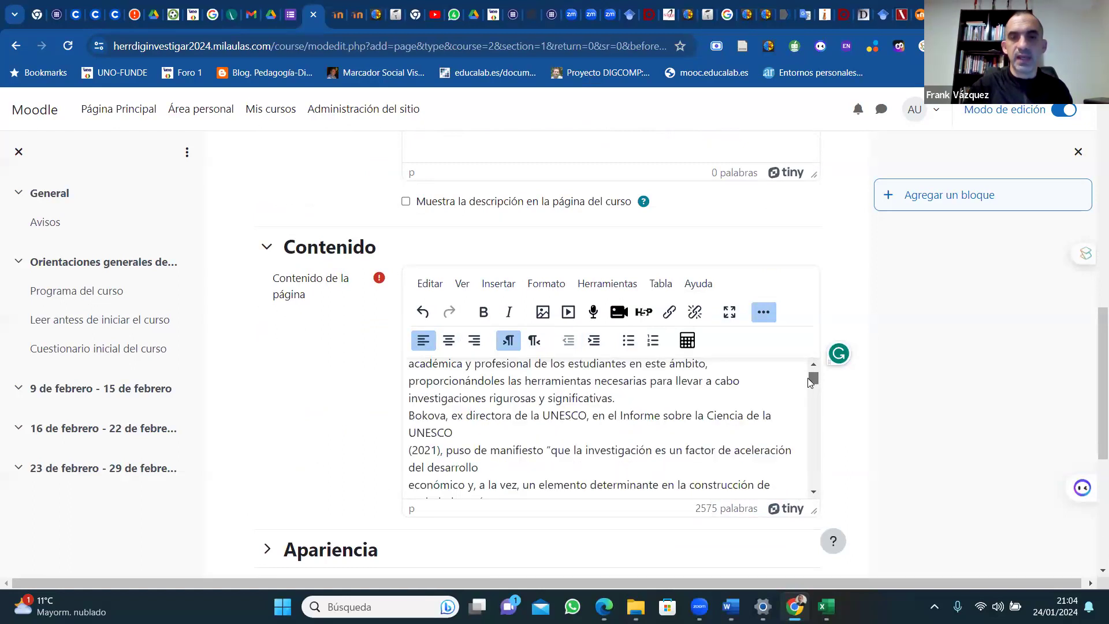
{"action": "left_click", "coordinate": [479, 437]}
{"action": "key", "text": "Delete"}
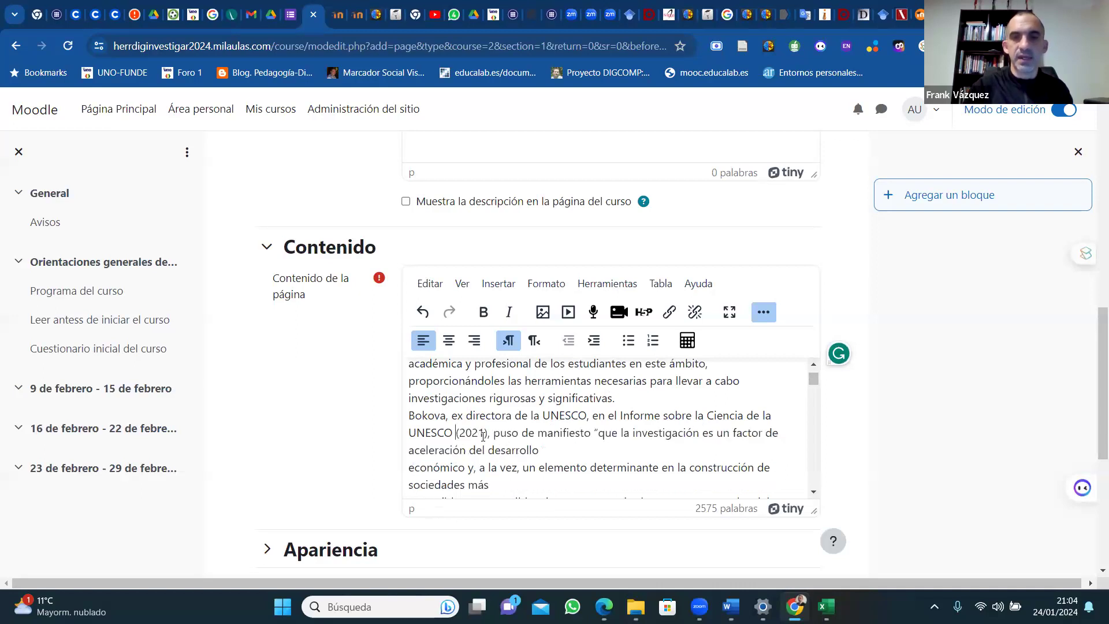
{"action": "left_click", "coordinate": [541, 450]}
{"action": "key", "text": "Delete"}
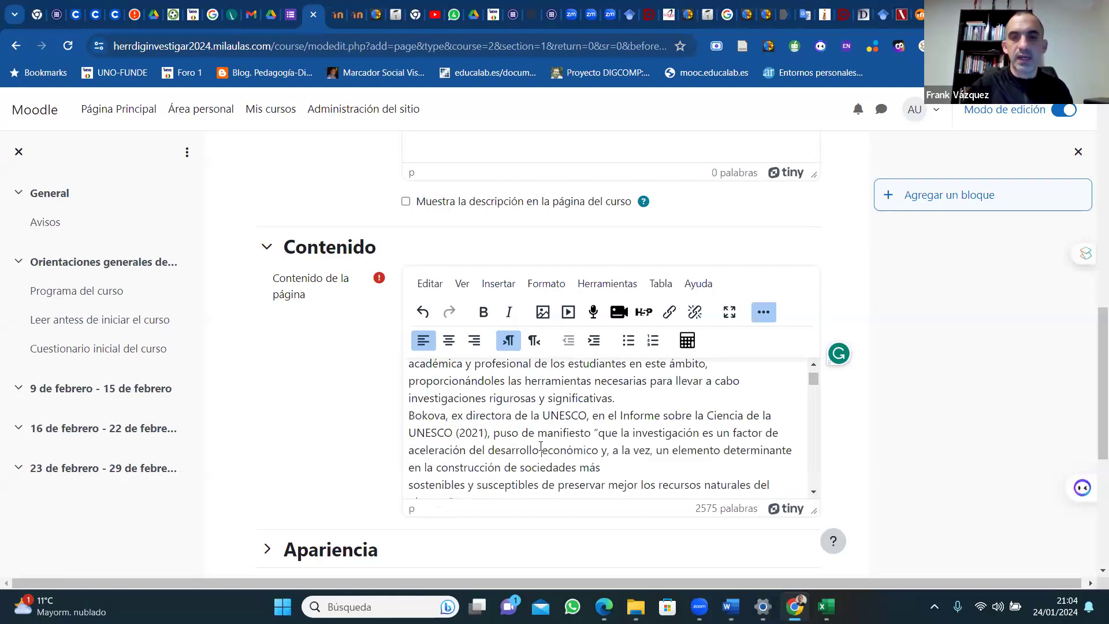
{"action": "left_click", "coordinate": [604, 469]}
{"action": "key", "text": "Delete"}
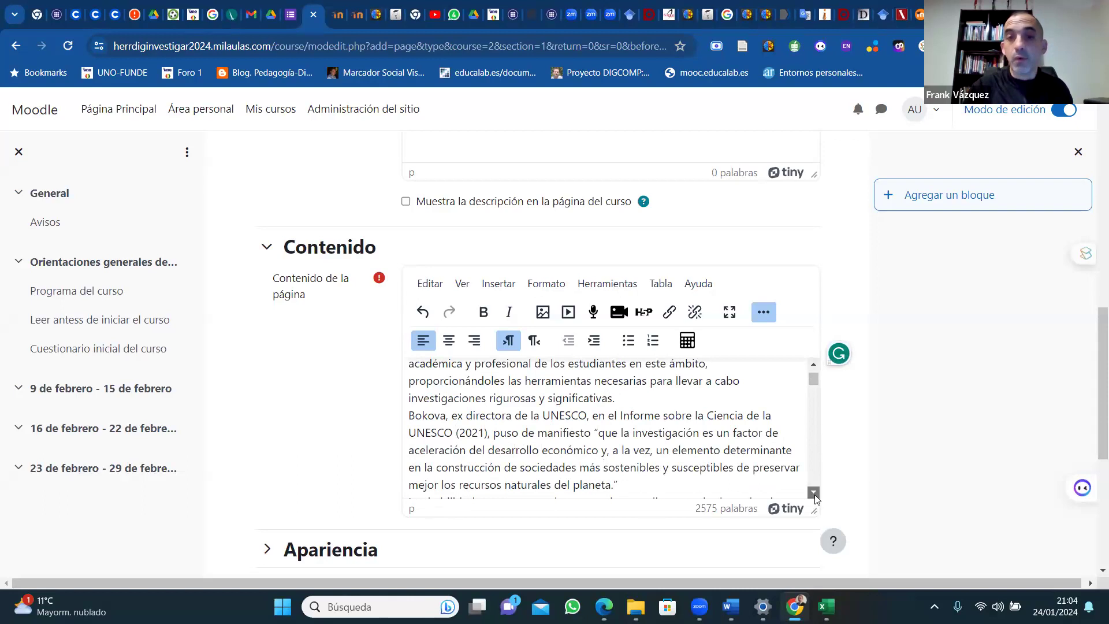
Join the broken lines of the paragraph "Las habilidades y competencias necesarias" up to "los estudiantes en esta área".
{"action": "left_click", "coordinate": [814, 492]}
{"action": "left_click", "coordinate": [814, 492]}
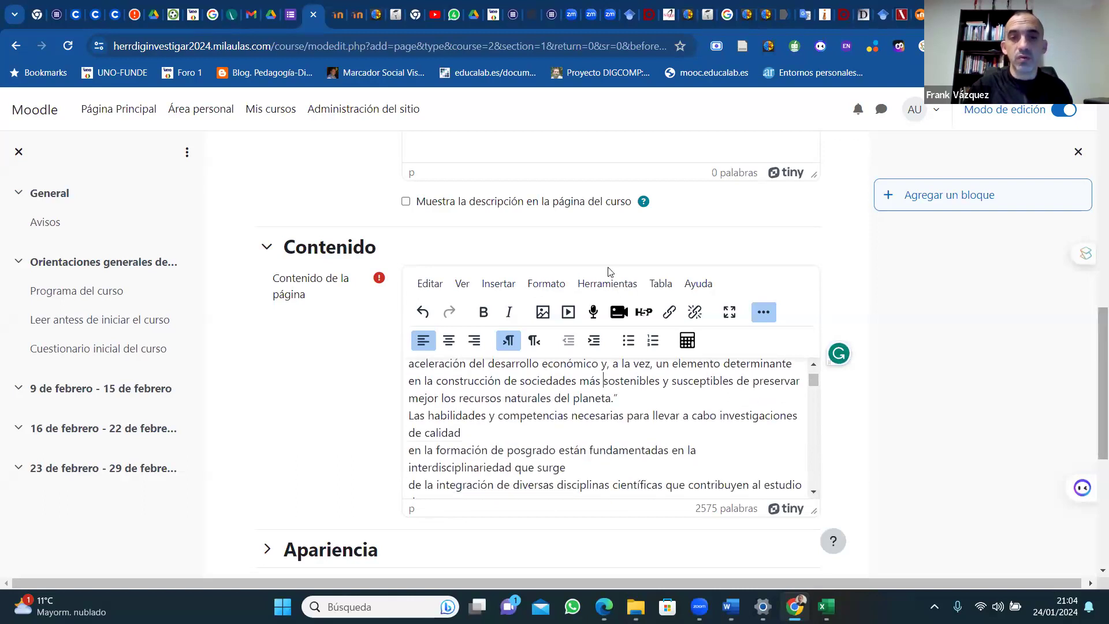
{"action": "left_click", "coordinate": [474, 432]}
{"action": "key", "text": "Delete"}
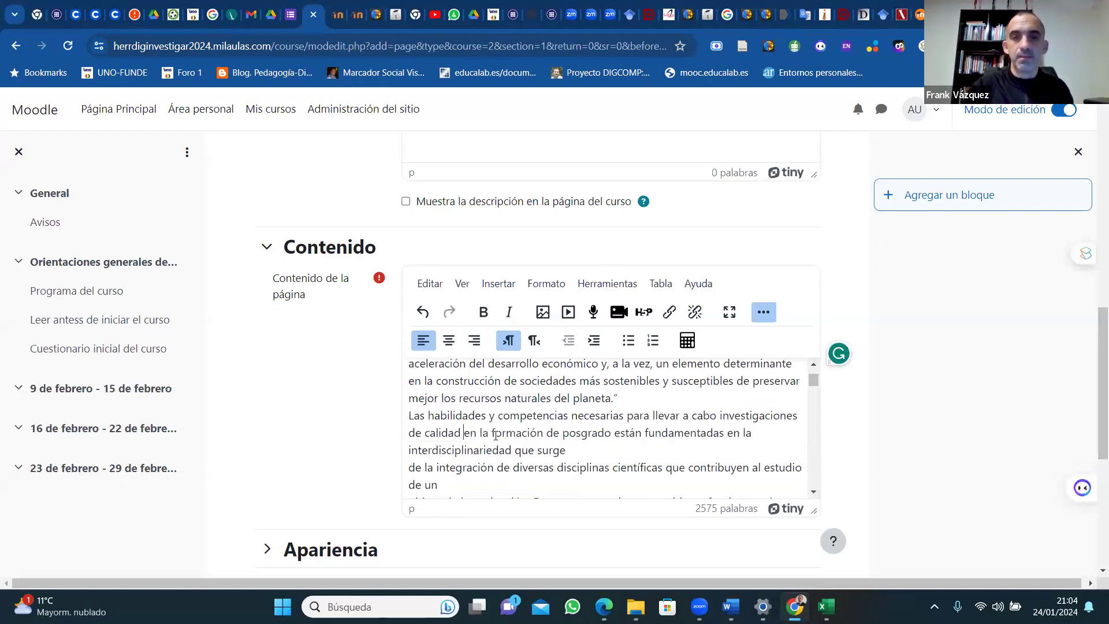
{"action": "left_click", "coordinate": [571, 453]}
{"action": "key", "text": "Delete"}
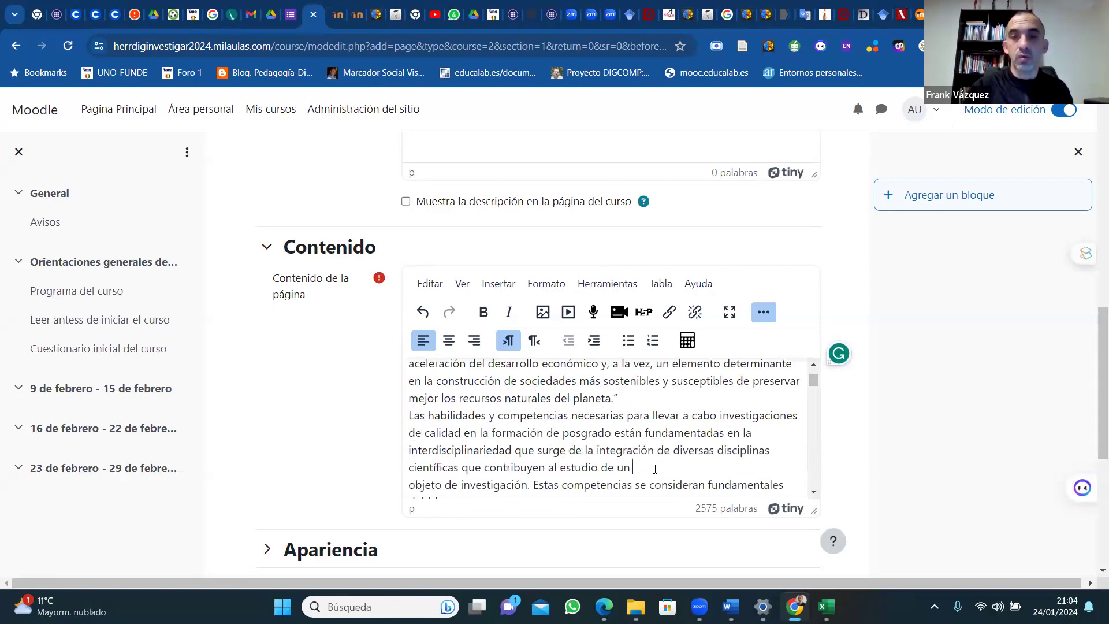
{"action": "key", "text": "Delete"}
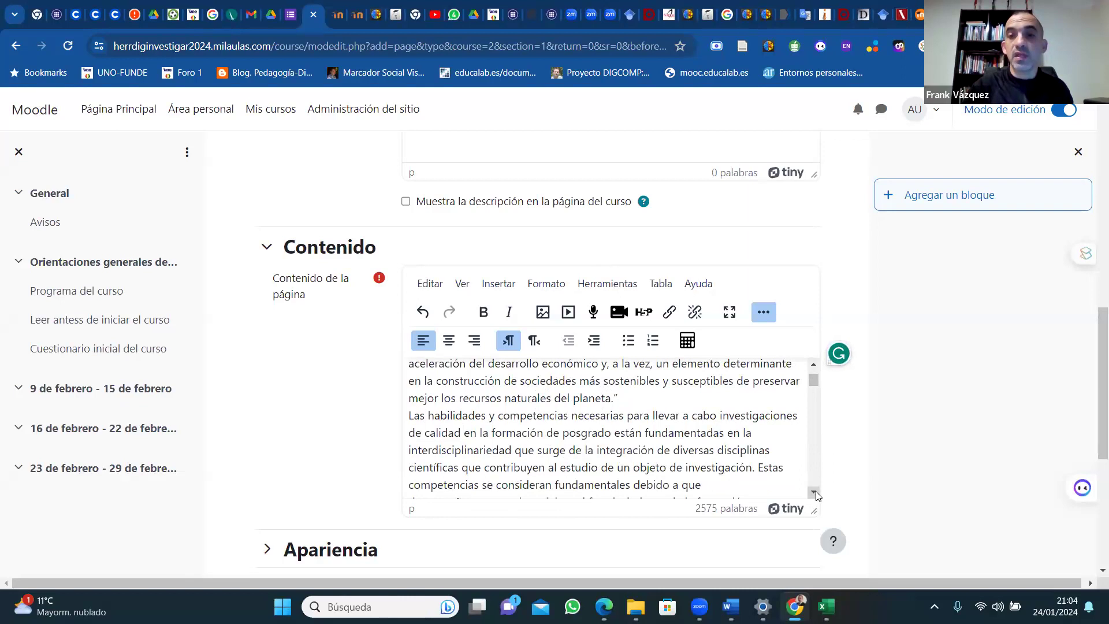
{"action": "left_click", "coordinate": [813, 492]}
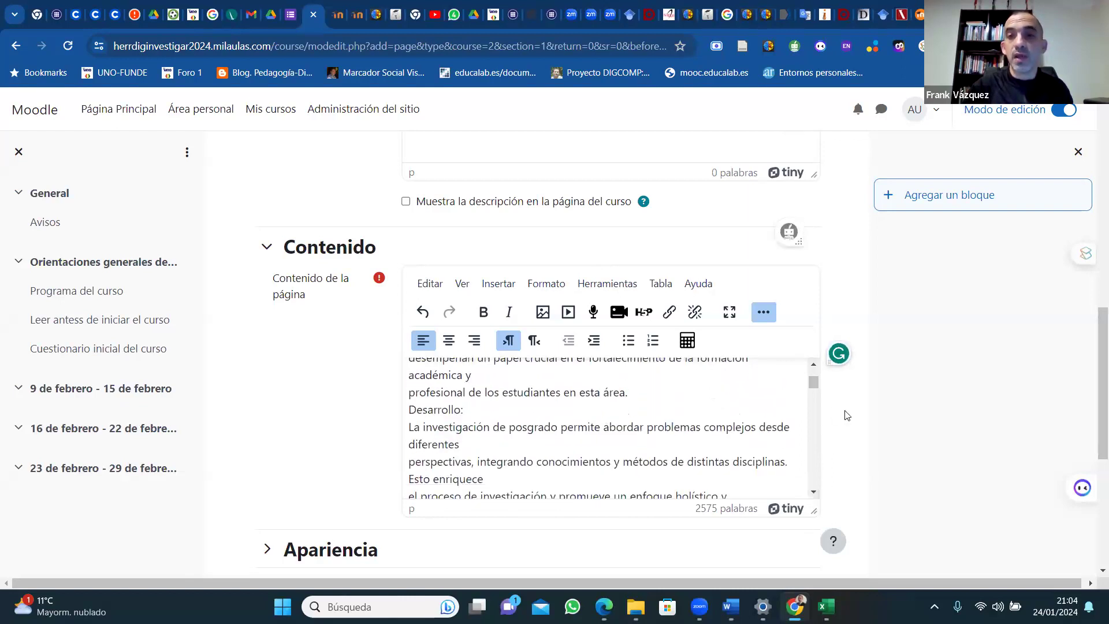
{"action": "left_click", "coordinate": [814, 366]}
{"action": "left_click", "coordinate": [714, 373]}
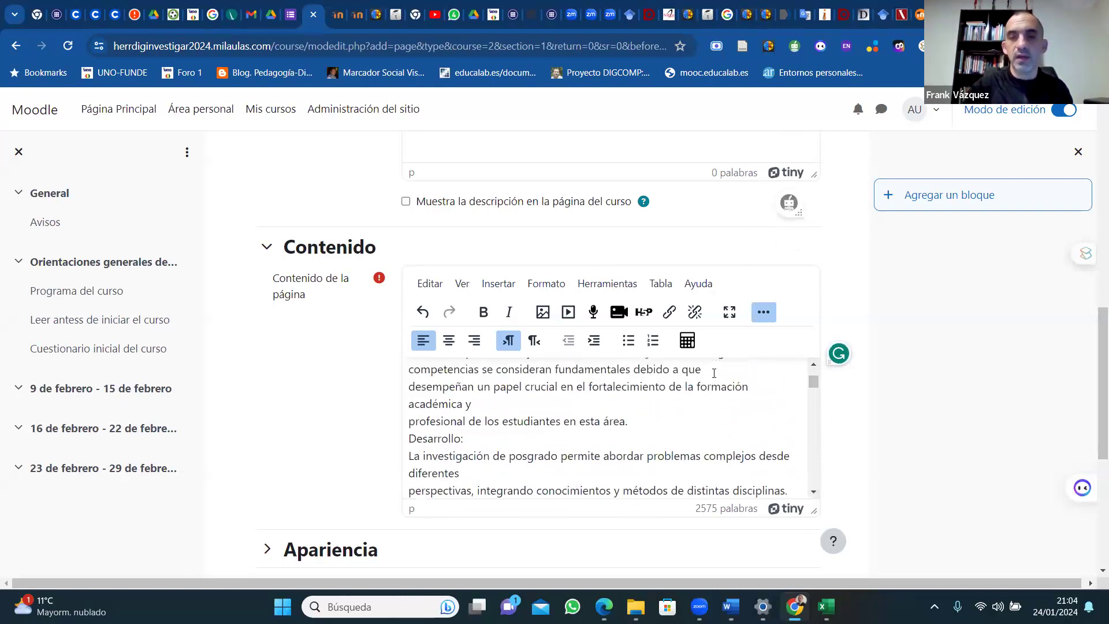
{"action": "key", "text": "Delete"}
Make the heading "Desarrollo:" bold.
{"action": "left_click", "coordinate": [496, 430]}
{"action": "left_click_drag", "start_coordinate": [476, 438], "coordinate": [410, 422]}
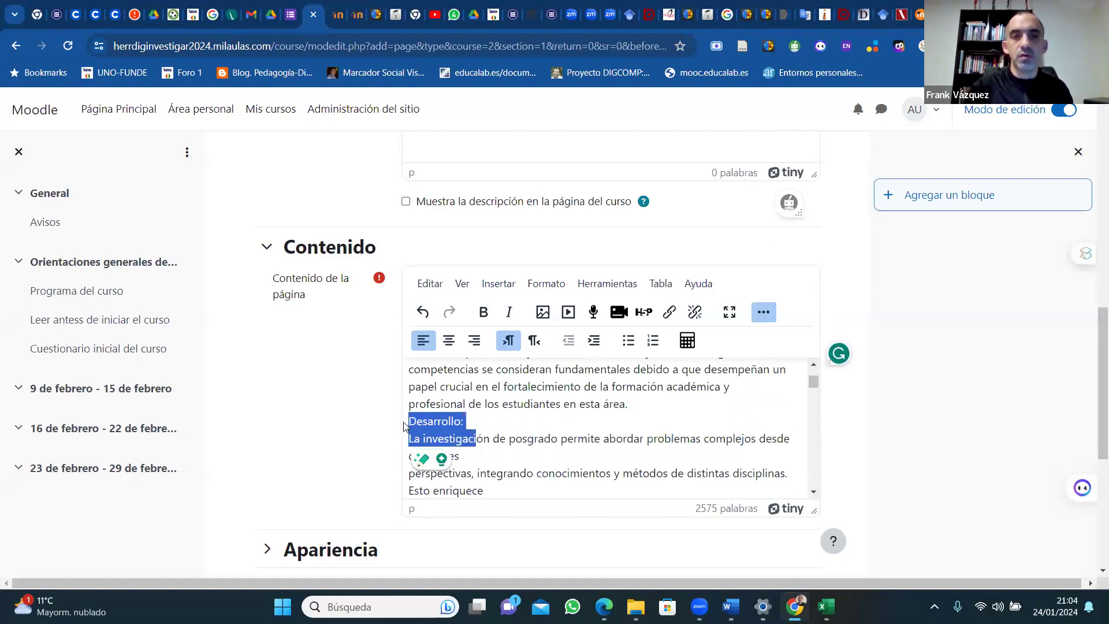
{"action": "left_click", "coordinate": [492, 416]}
{"action": "triple_click", "coordinate": [446, 420]}
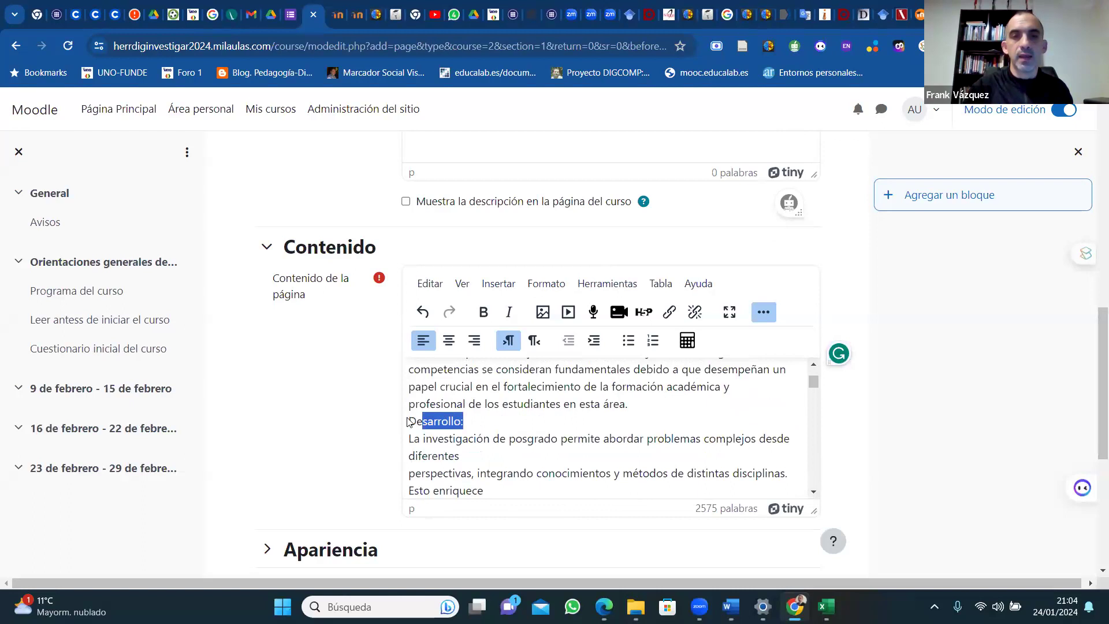
{"action": "left_click", "coordinate": [483, 312]}
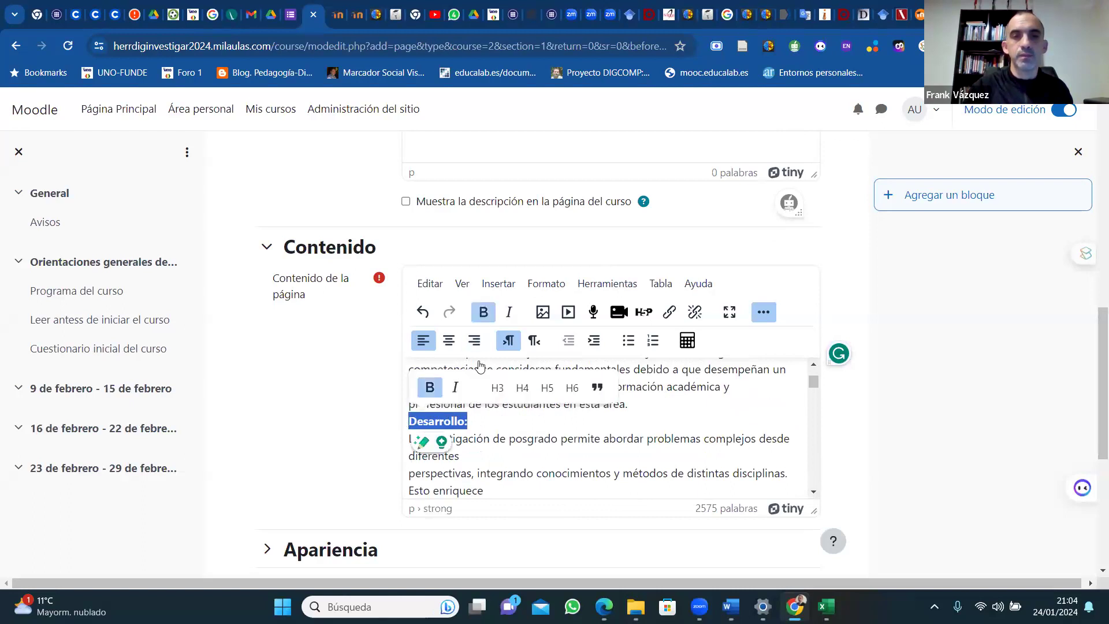
Join the broken lines of the paragraph "La investigación de posgrado permite abordar" under Desarrollo, through "análisis y comprensión de".
{"action": "left_click", "coordinate": [478, 456]}
{"action": "key", "text": "Delete"}
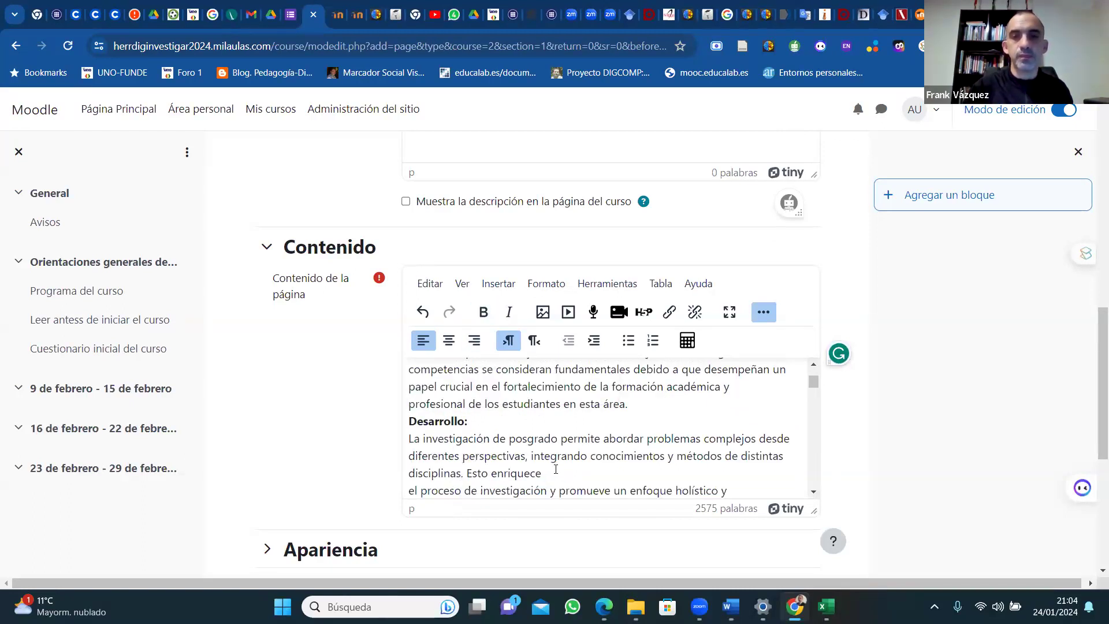
{"action": "left_click", "coordinate": [553, 473]}
{"action": "key", "text": "Delete"}
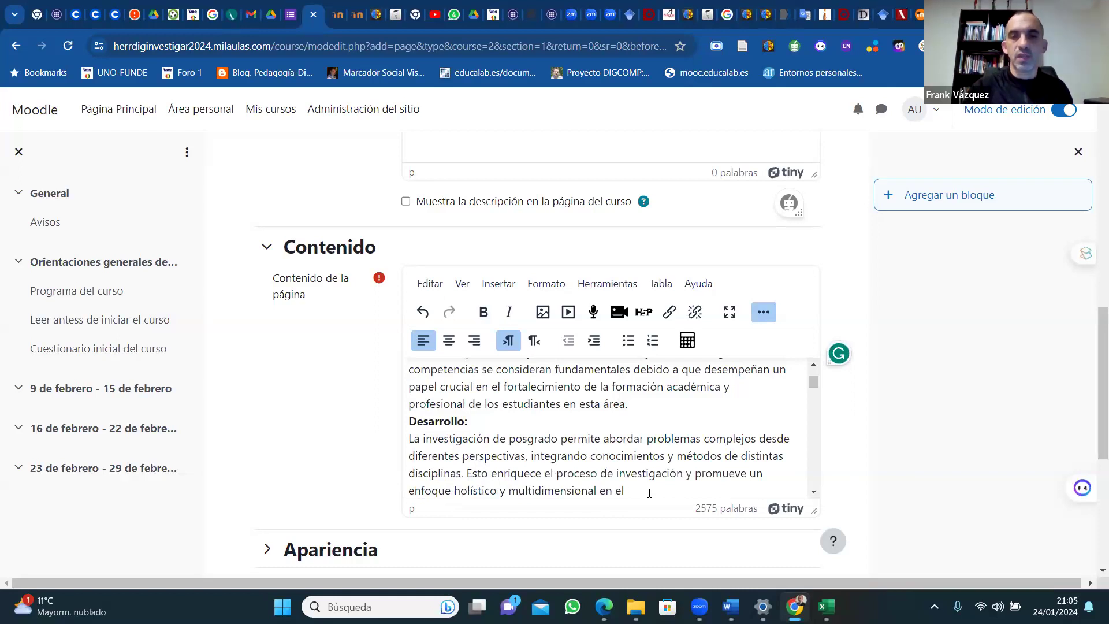
{"action": "key", "text": "Delete"}
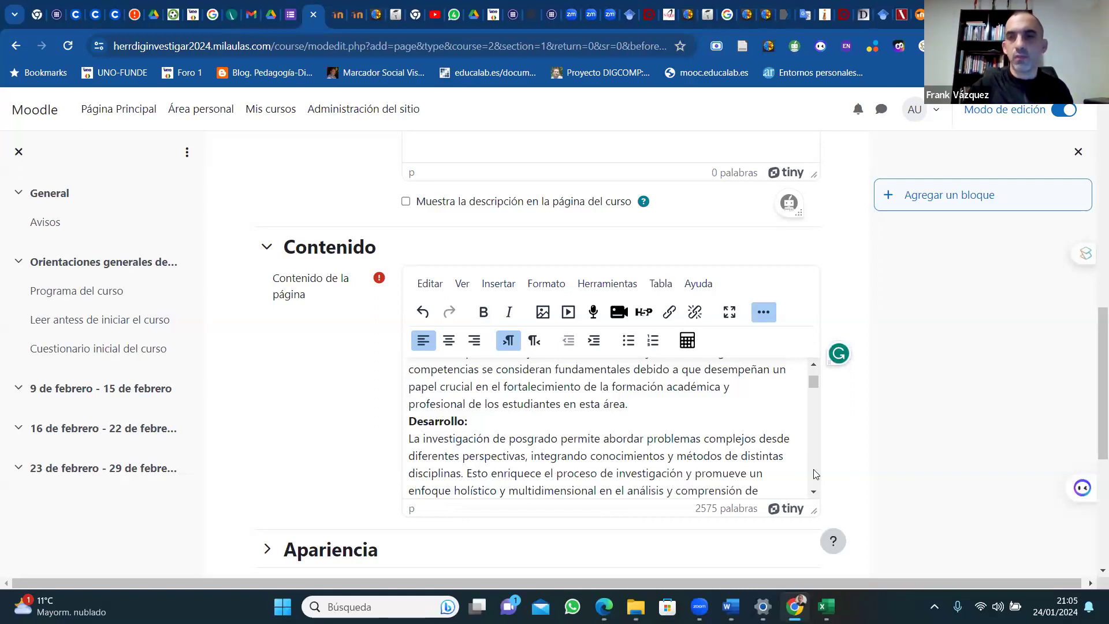
Save the Texto base page and return to the course.
{"action": "scroll", "coordinate": [1093, 434], "scroll_direction": "down", "scroll_amount": 6}
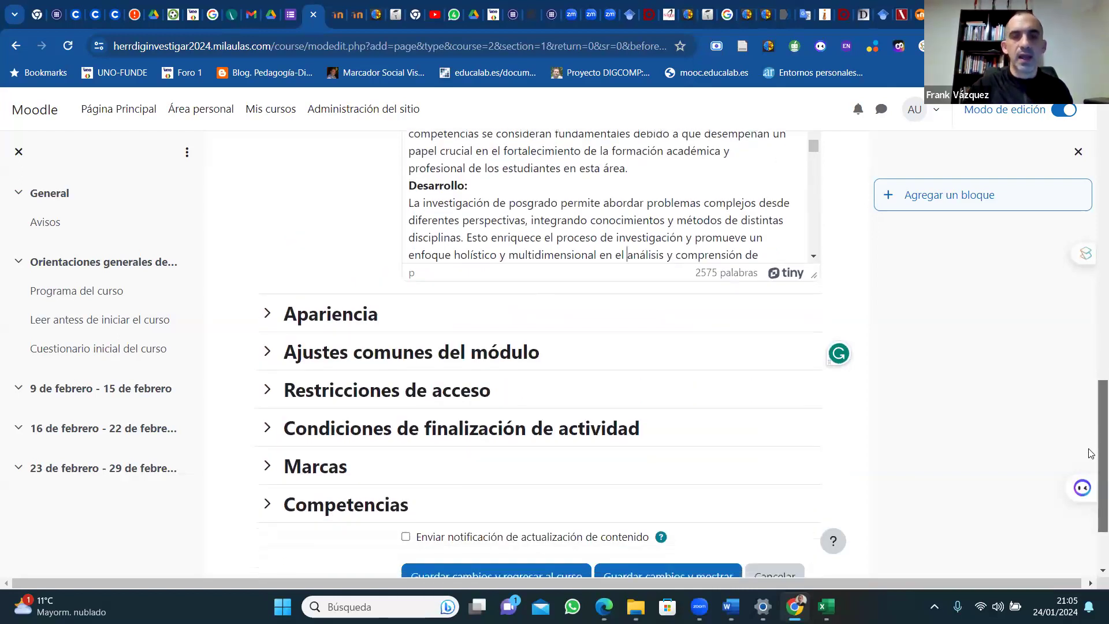
{"action": "mouse_move", "coordinate": [1080, 493]}
{"action": "left_click", "coordinate": [497, 473]}
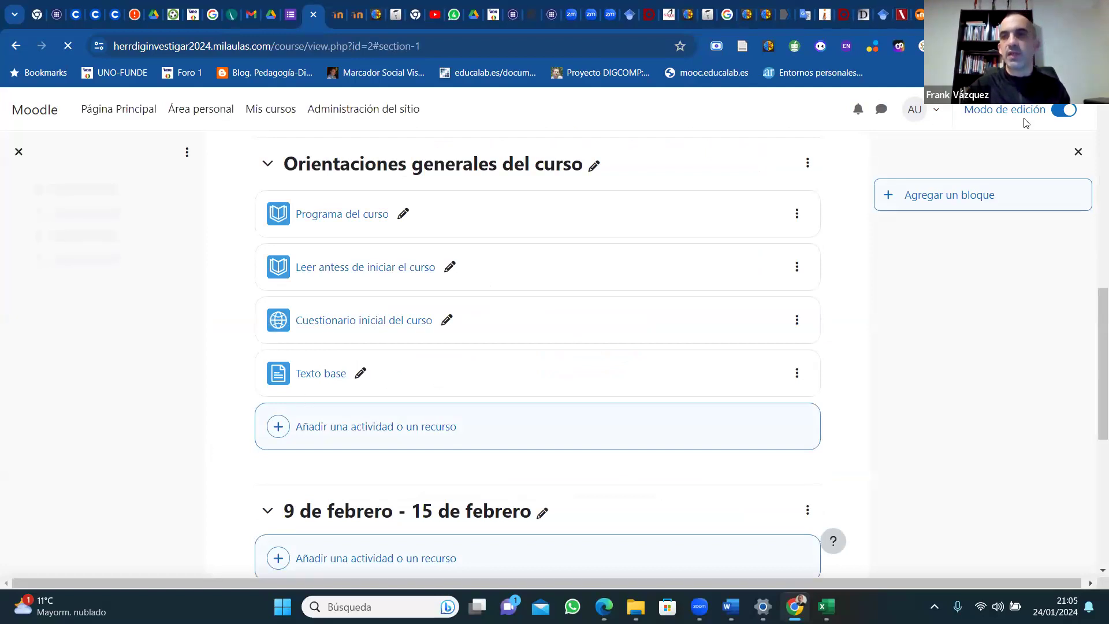
Turn off editing mode to review the Orientaciones generales del curso section as displayed, and turn editing back on.
{"action": "left_click", "coordinate": [1059, 114]}
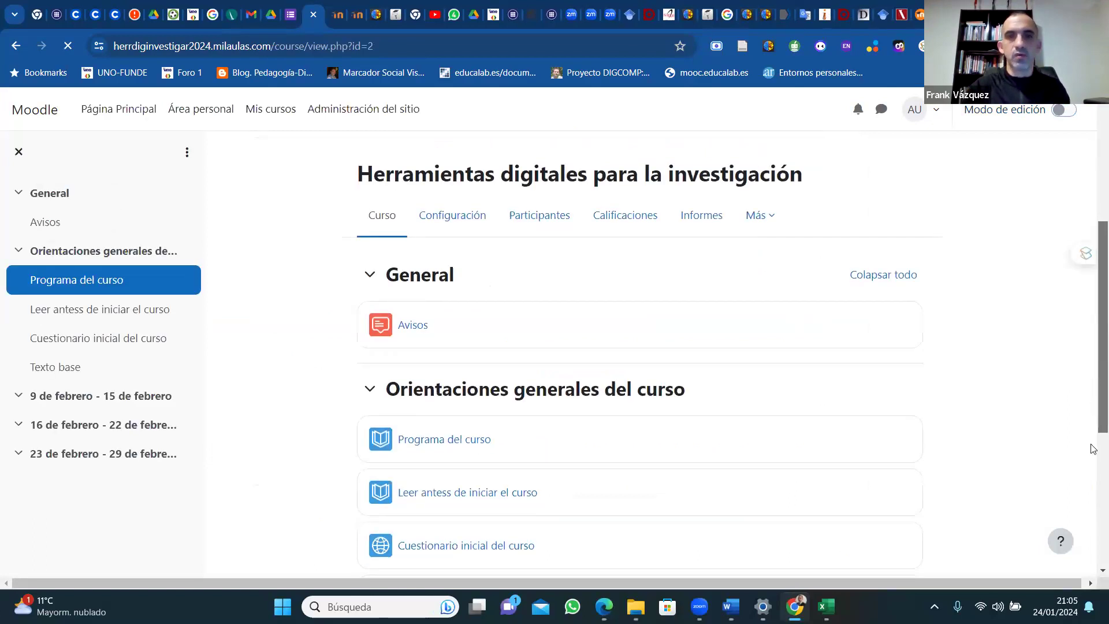
{"action": "scroll", "coordinate": [1093, 405], "scroll_direction": "down", "scroll_amount": 4}
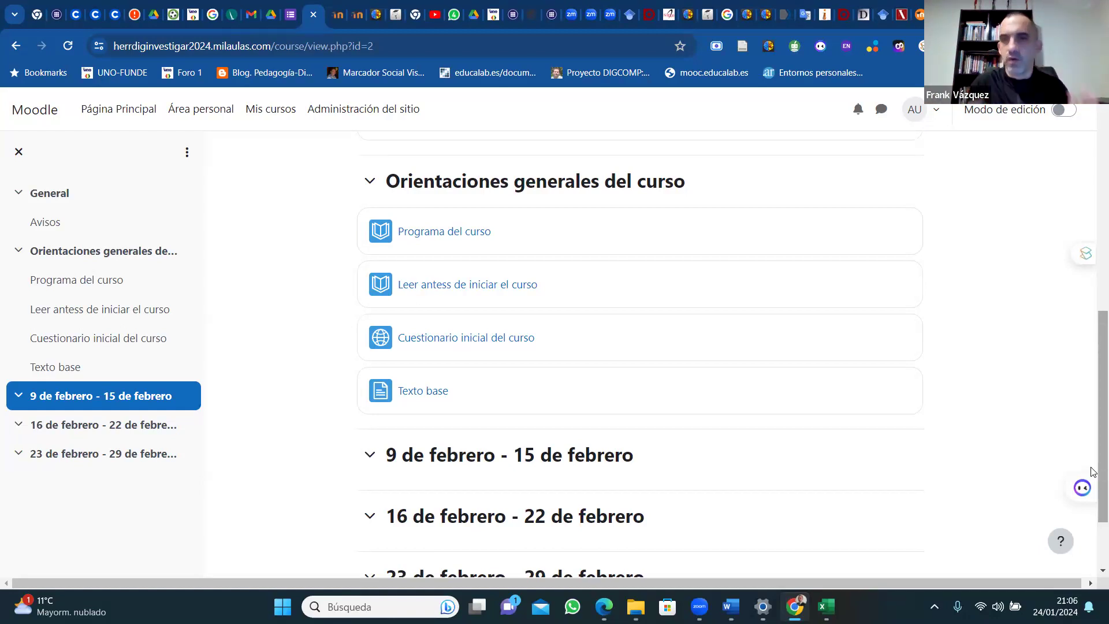
{"action": "left_click", "coordinate": [1070, 113]}
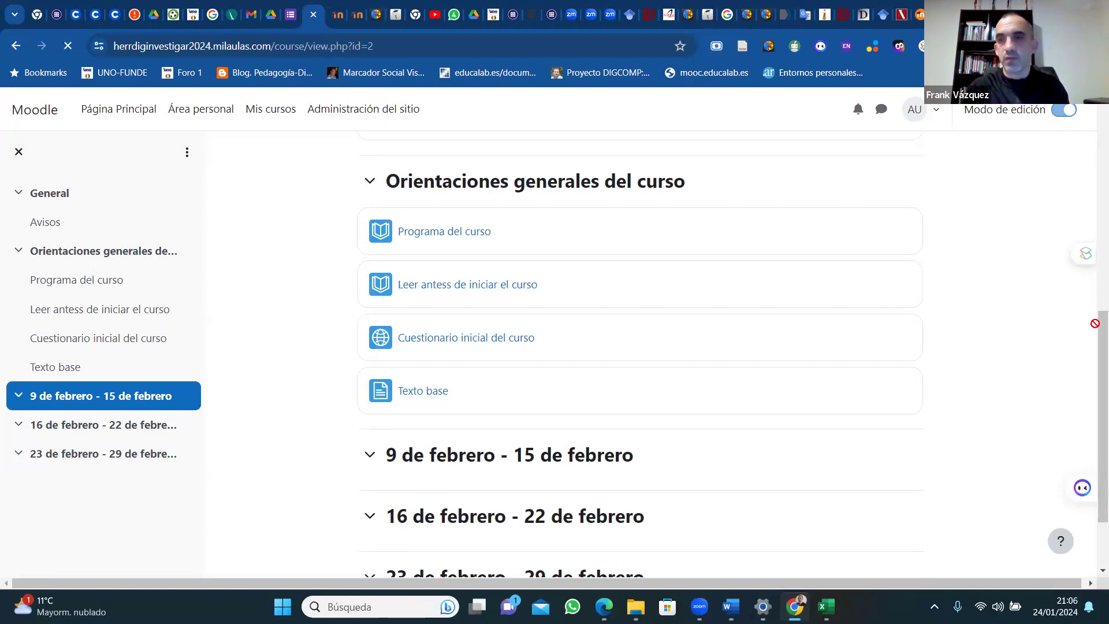
Edit the week "9 de febrero - 15 de febrero", enable a custom section name and start it with "Tema 1".
{"action": "left_click_drag", "start_coordinate": [1094, 238], "coordinate": [1092, 415]}
{"action": "scroll", "coordinate": [1092, 415], "scroll_direction": "down", "scroll_amount": 3}
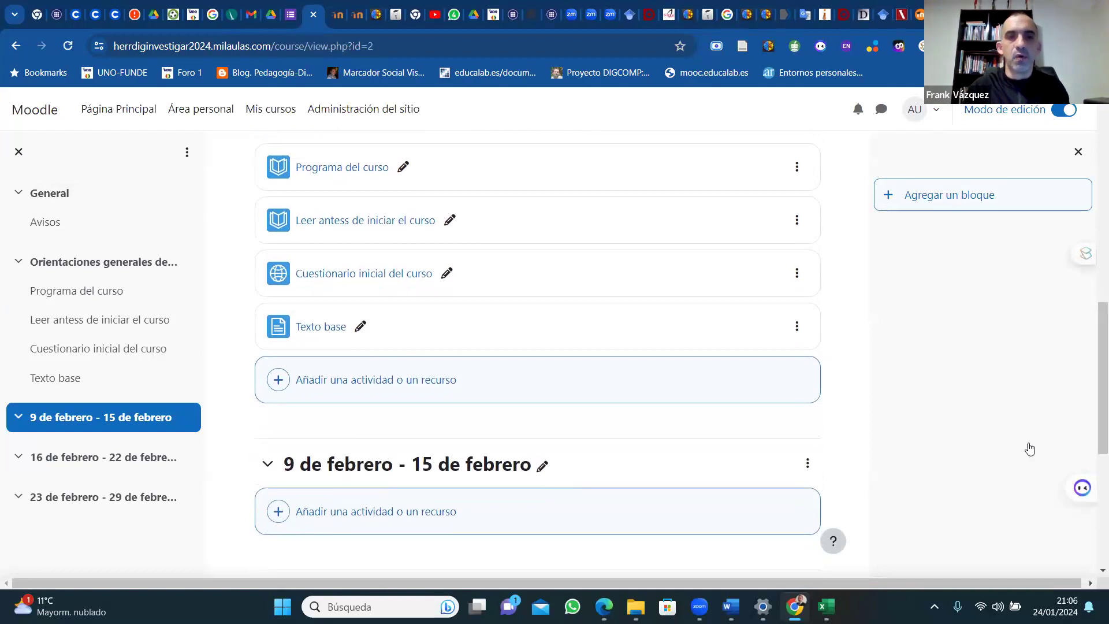
{"action": "left_click", "coordinate": [807, 466]}
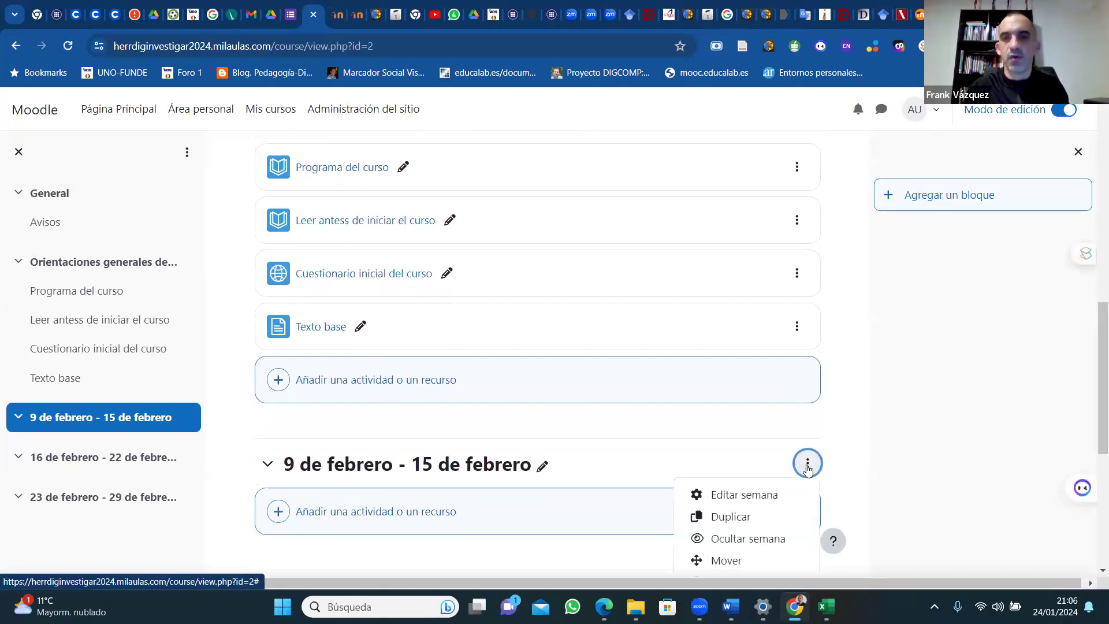
{"action": "left_click", "coordinate": [731, 503]}
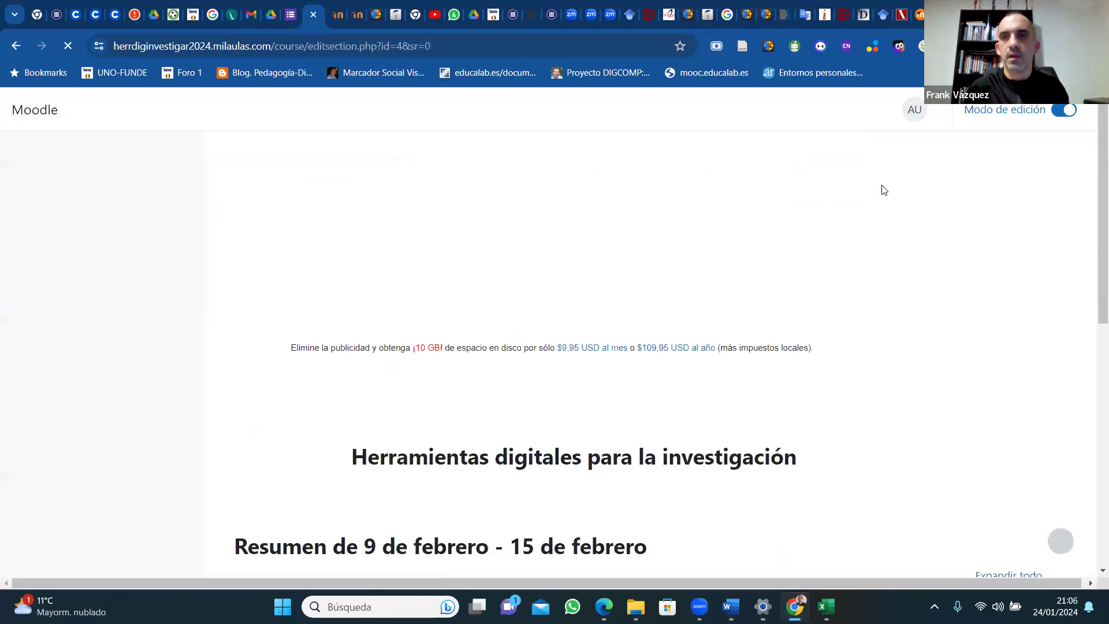
{"action": "left_click", "coordinate": [880, 185]}
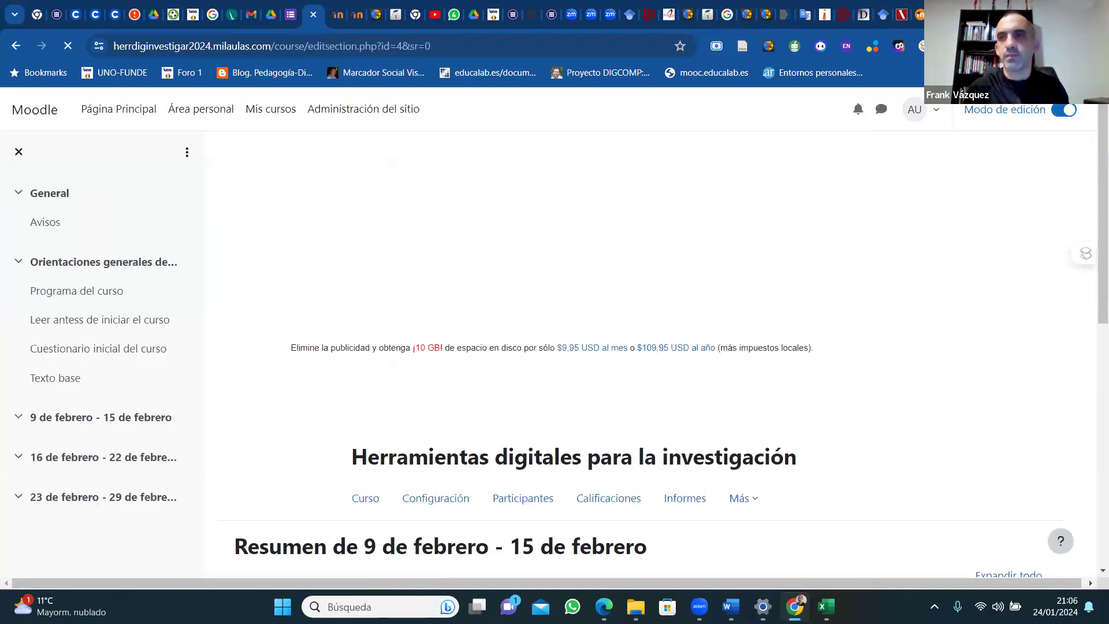
{"action": "left_click_drag", "start_coordinate": [1094, 164], "coordinate": [1094, 351]}
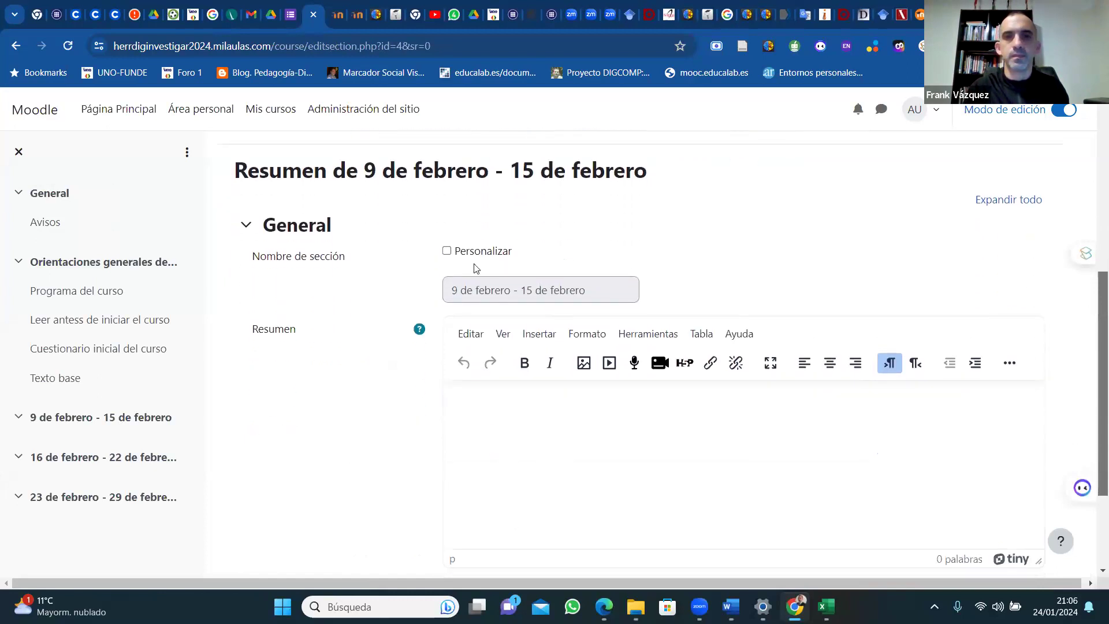
{"action": "left_click", "coordinate": [447, 250]}
{"action": "left_click", "coordinate": [464, 287]}
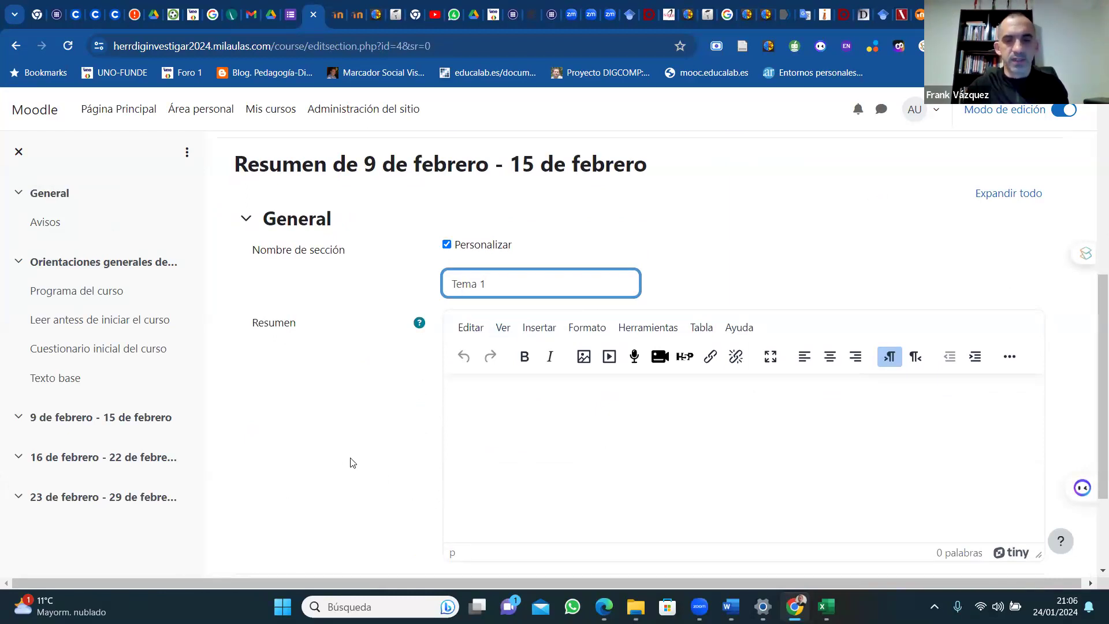
{"action": "key", "text": "super+Right"}
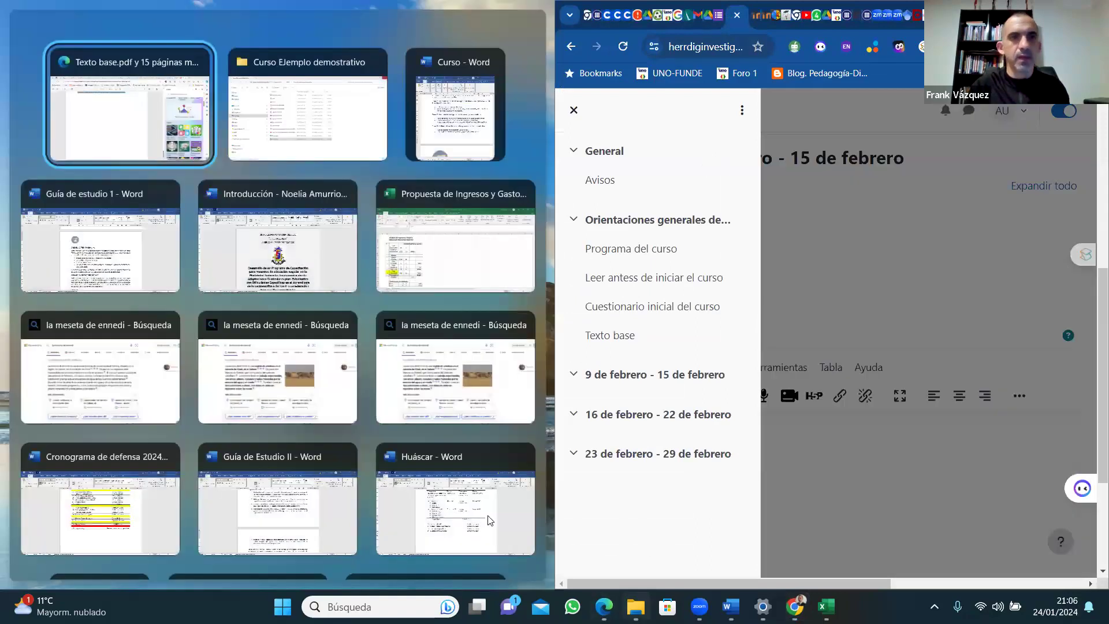
{"action": "left_click", "coordinate": [279, 122]}
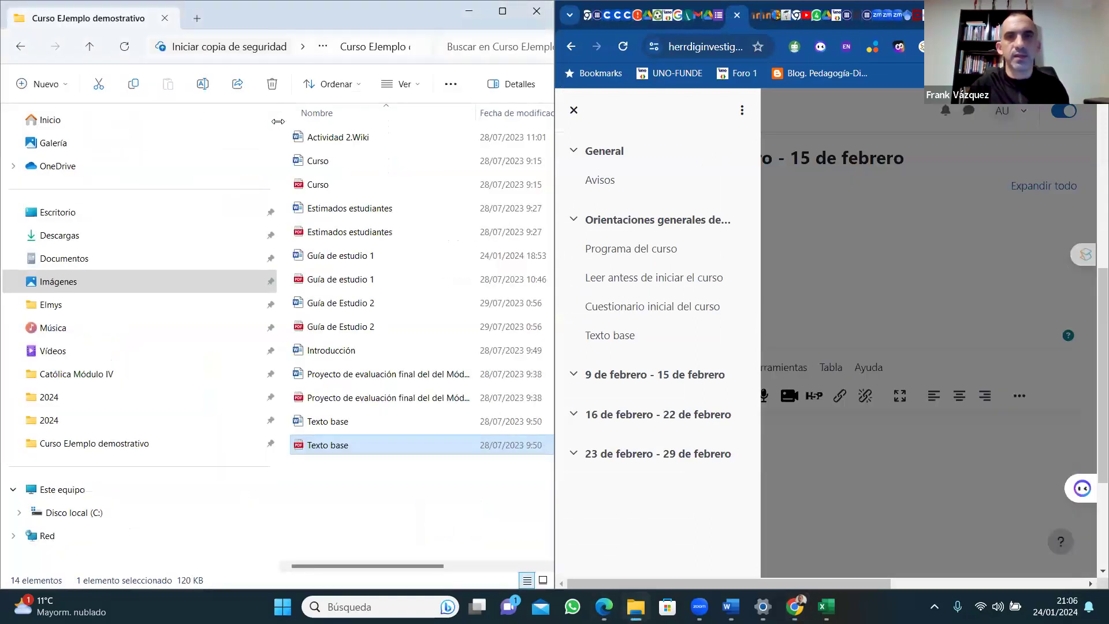
{"action": "left_click", "coordinate": [220, 323]}
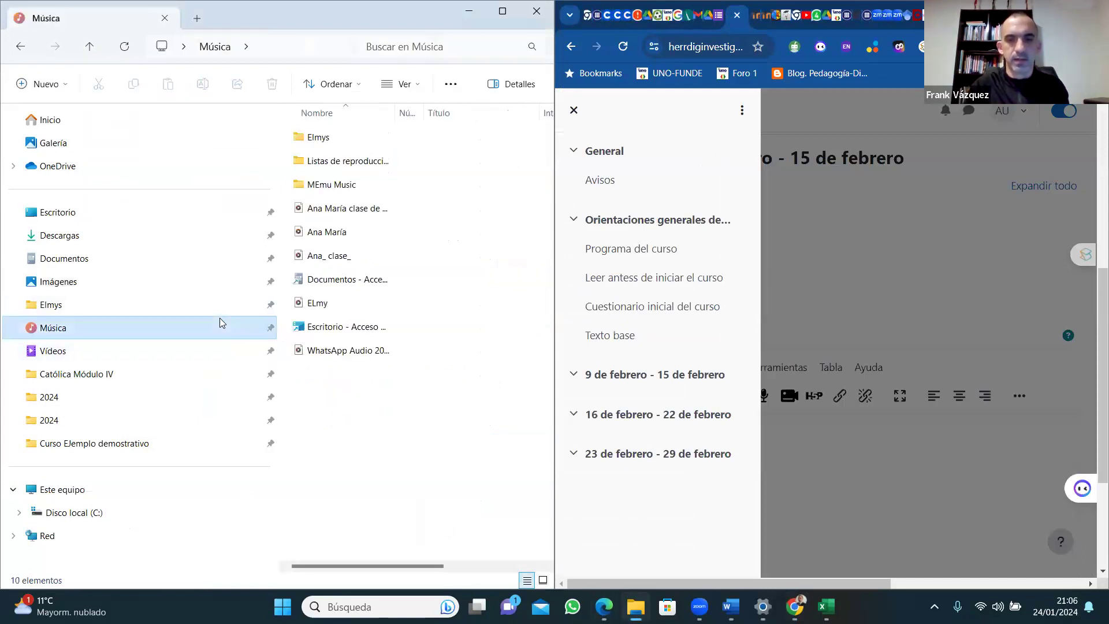
{"action": "key", "text": "super+Down"}
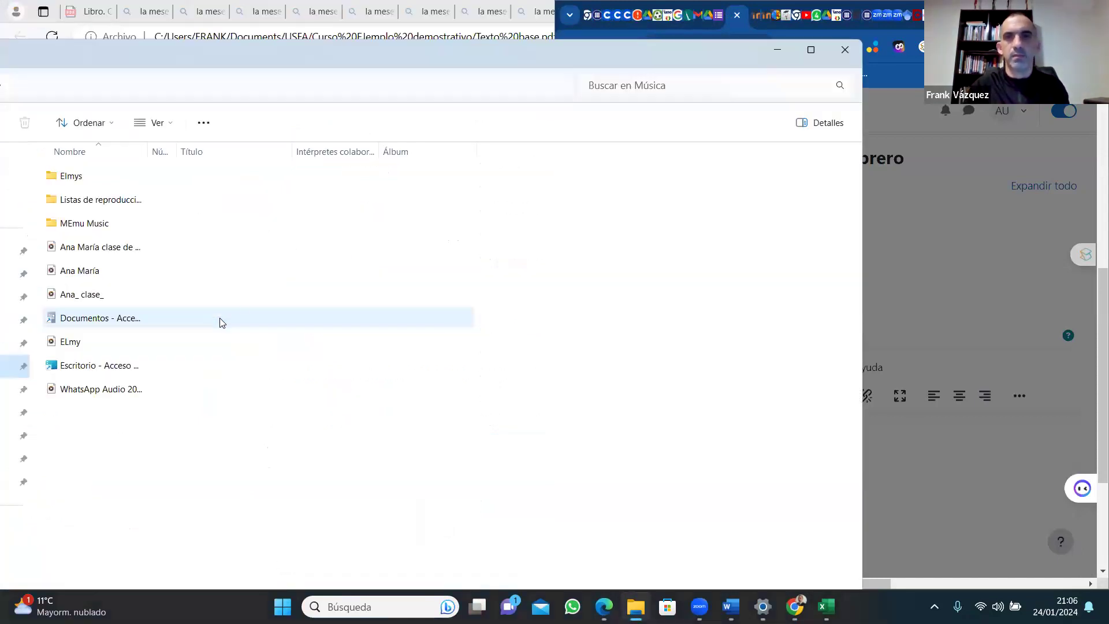
{"action": "left_click", "coordinate": [845, 51]}
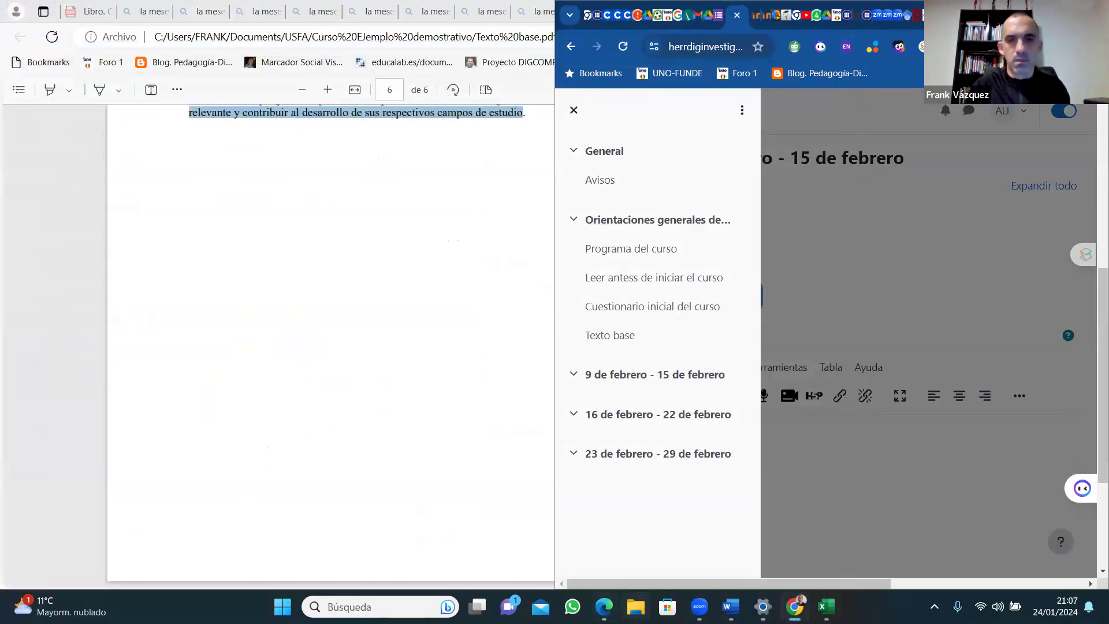
Open the Word document "Guía de estudio 1" from the folder Curso EJemplo demostrativo in File Explorer.
{"action": "left_click", "coordinate": [636, 607]}
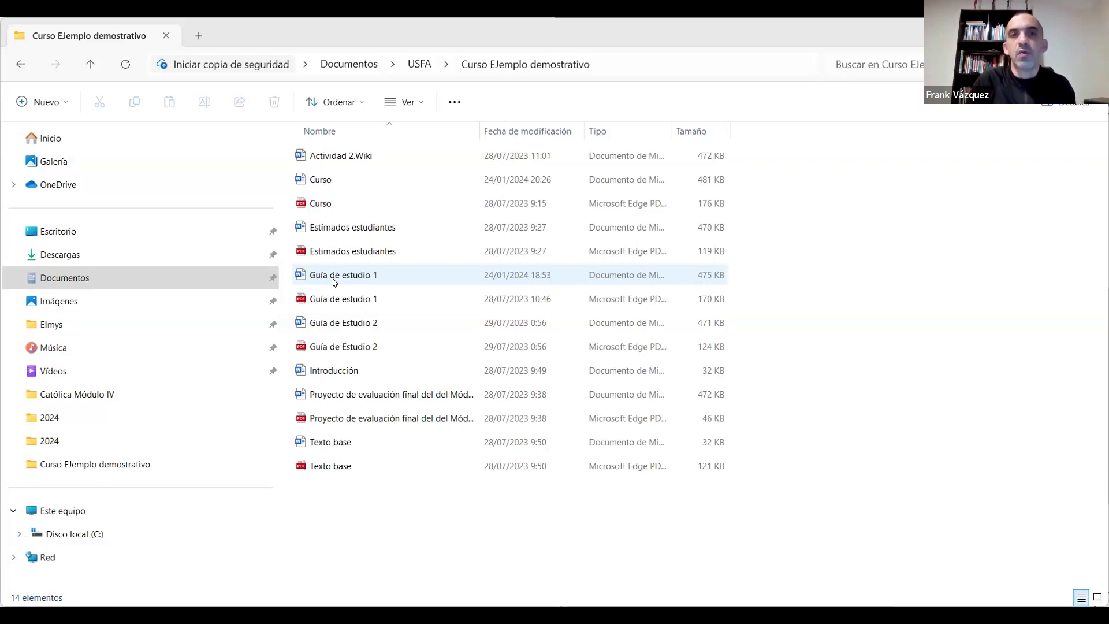
{"action": "left_click", "coordinate": [334, 275]}
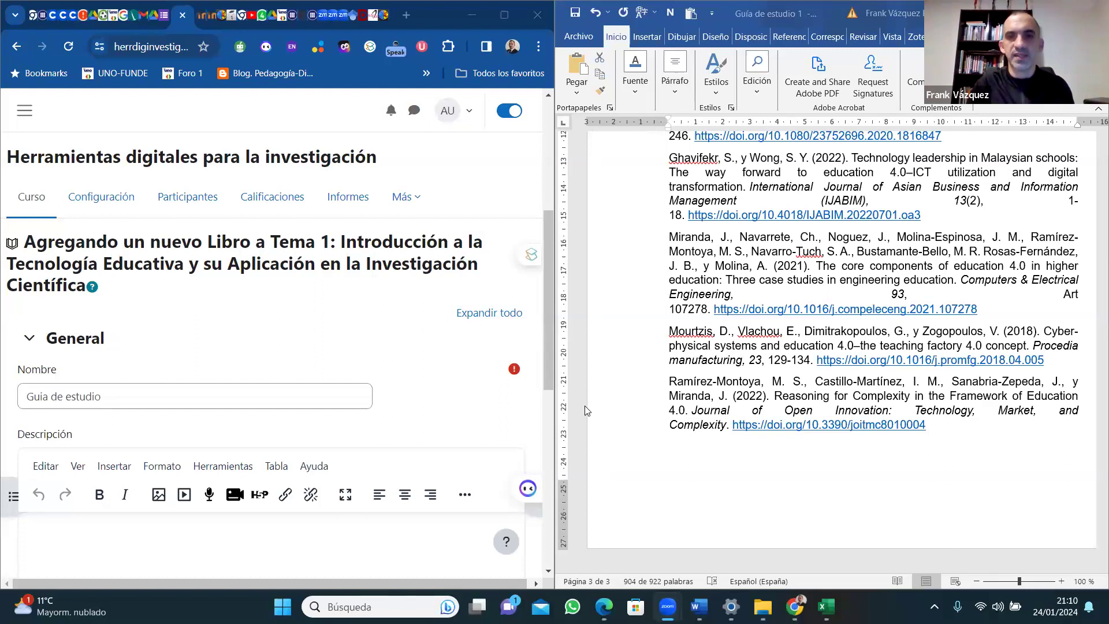
Save the new Libro "Guia de estudio" in the Tema 1 section and return to the course.
{"action": "left_click", "coordinate": [238, 398]}
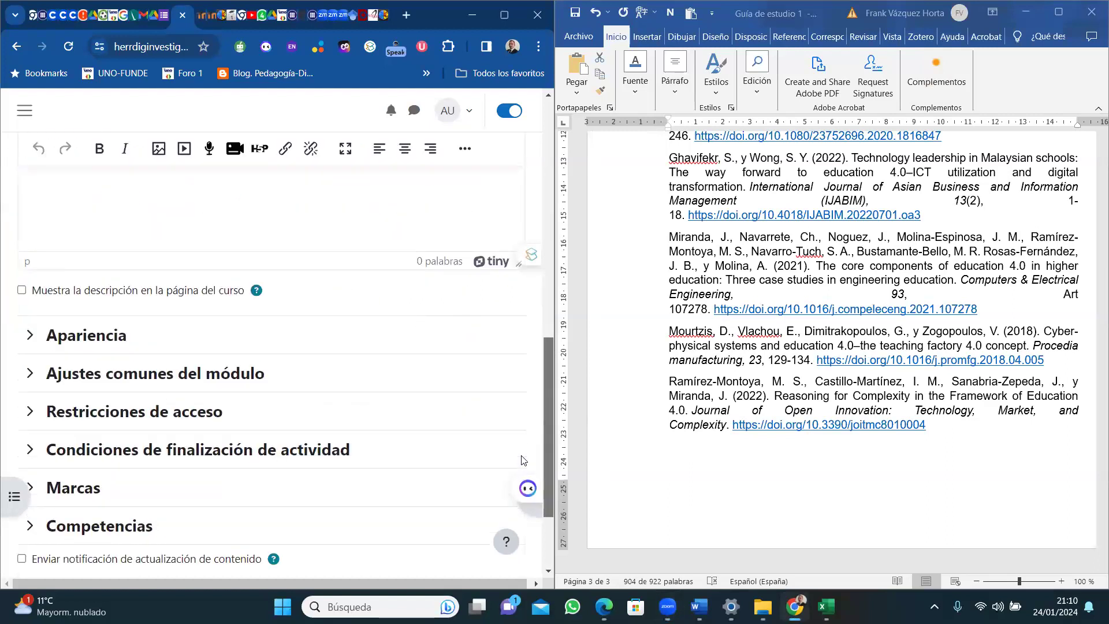
{"action": "scroll", "coordinate": [523, 461], "scroll_direction": "up", "scroll_amount": 2}
{"action": "scroll", "coordinate": [512, 531], "scroll_direction": "down", "scroll_amount": 5}
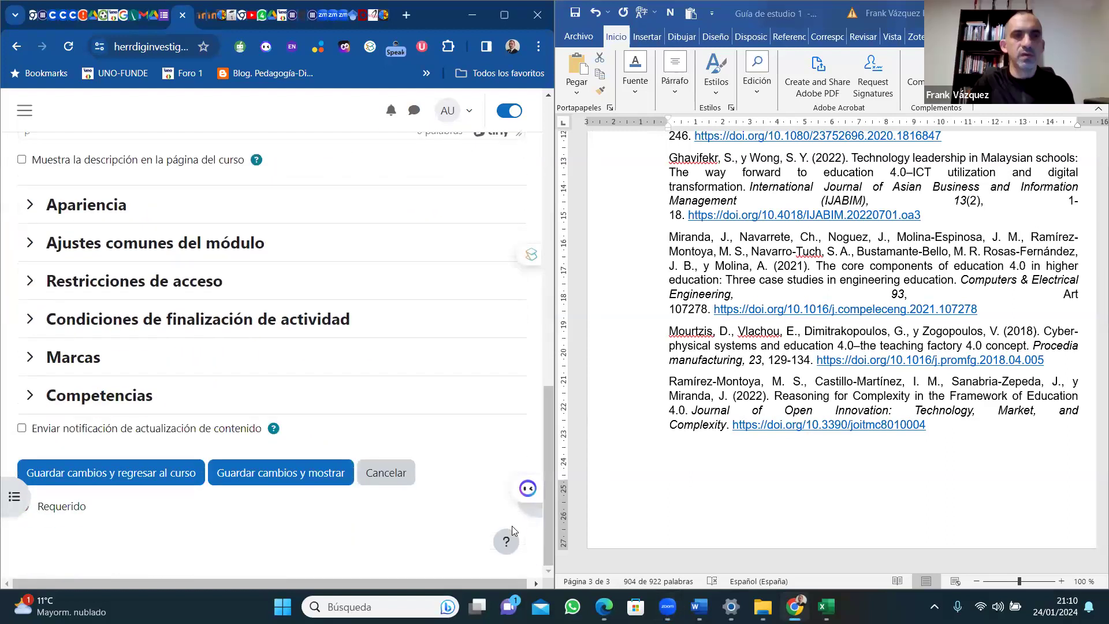
{"action": "left_click", "coordinate": [95, 476]}
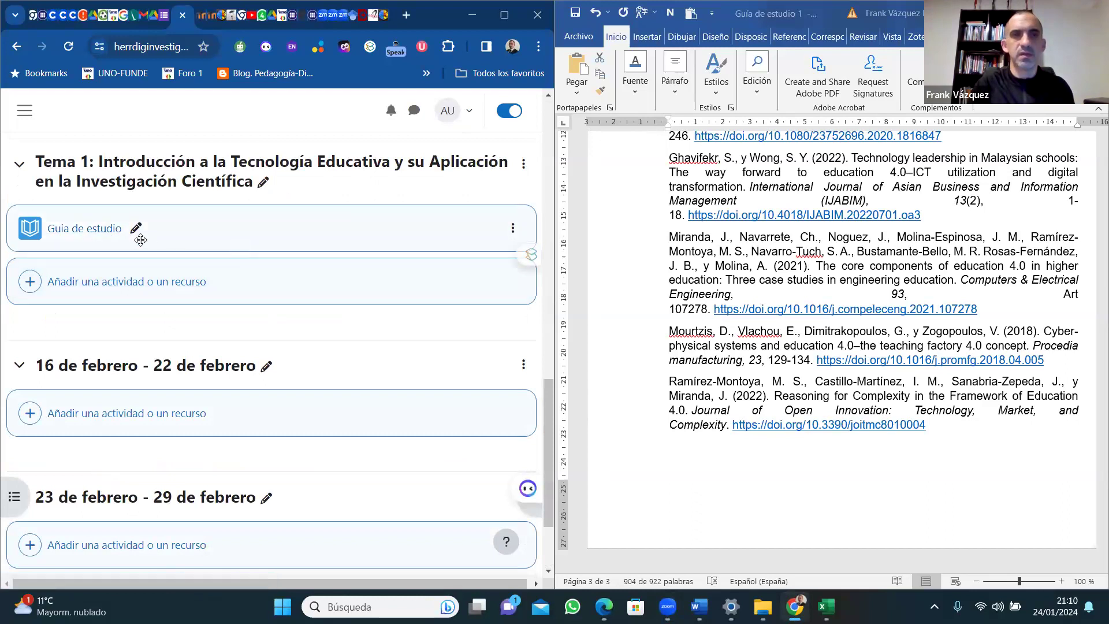
Open the Guia de estudio book in Tema 1 and title its first chapter "Contenido".
{"action": "left_click", "coordinate": [104, 236]}
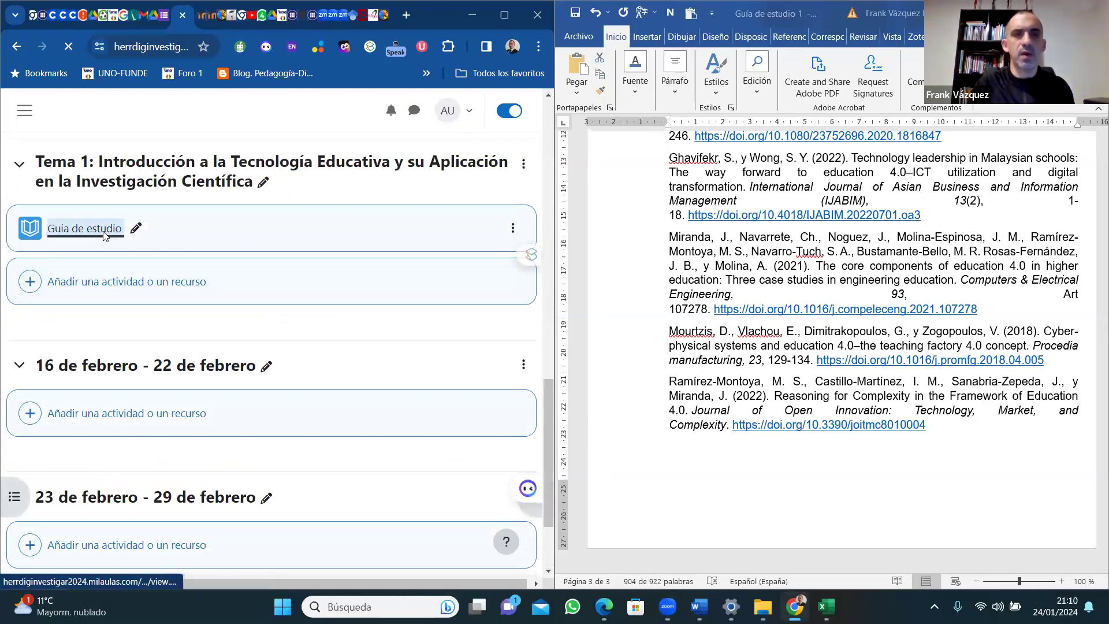
{"action": "scroll", "coordinate": [539, 330], "scroll_direction": "down", "scroll_amount": 6}
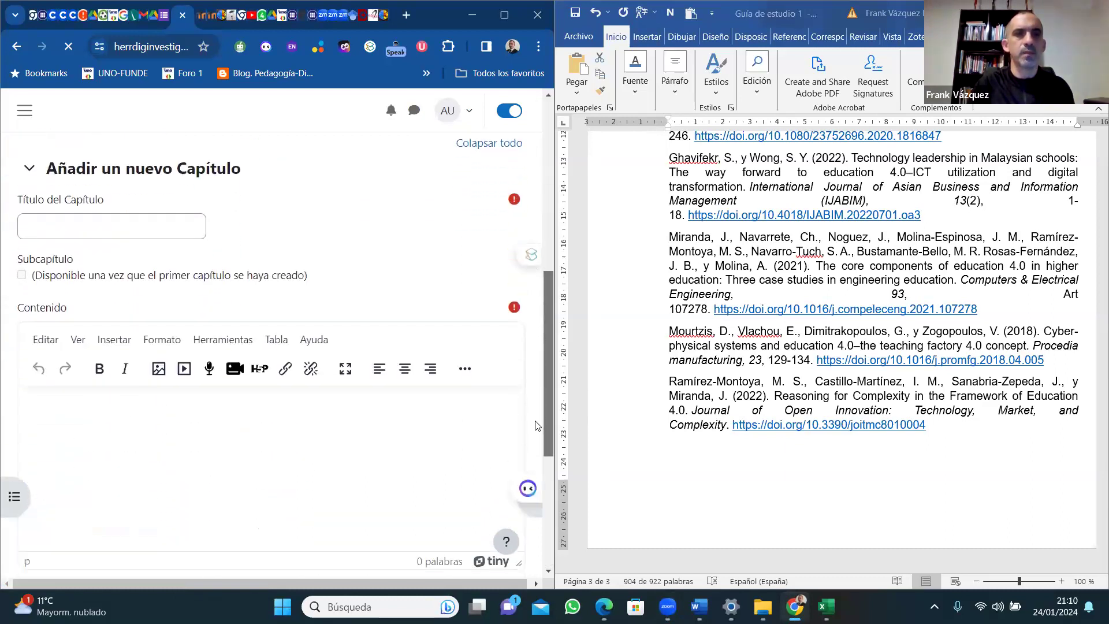
{"action": "scroll", "coordinate": [537, 426], "scroll_direction": "down", "scroll_amount": 1}
{"action": "scroll", "coordinate": [543, 416], "scroll_direction": "up", "scroll_amount": 3}
{"action": "scroll", "coordinate": [532, 329], "scroll_direction": "up", "scroll_amount": 3}
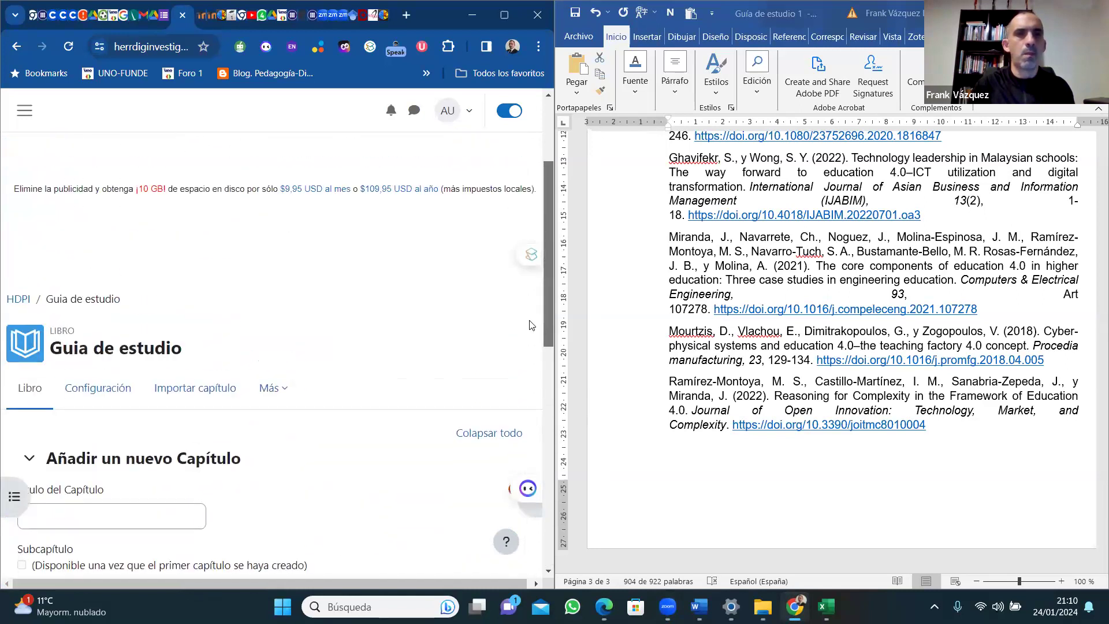
{"action": "scroll", "coordinate": [532, 334], "scroll_direction": "down", "scroll_amount": 2}
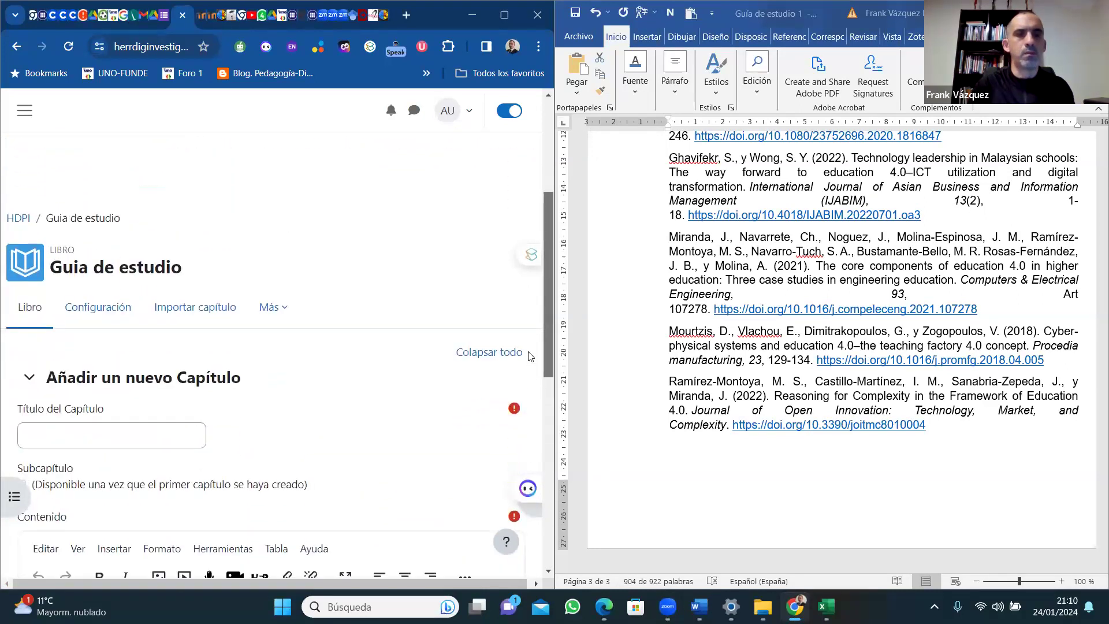
{"action": "left_click", "coordinate": [72, 432]}
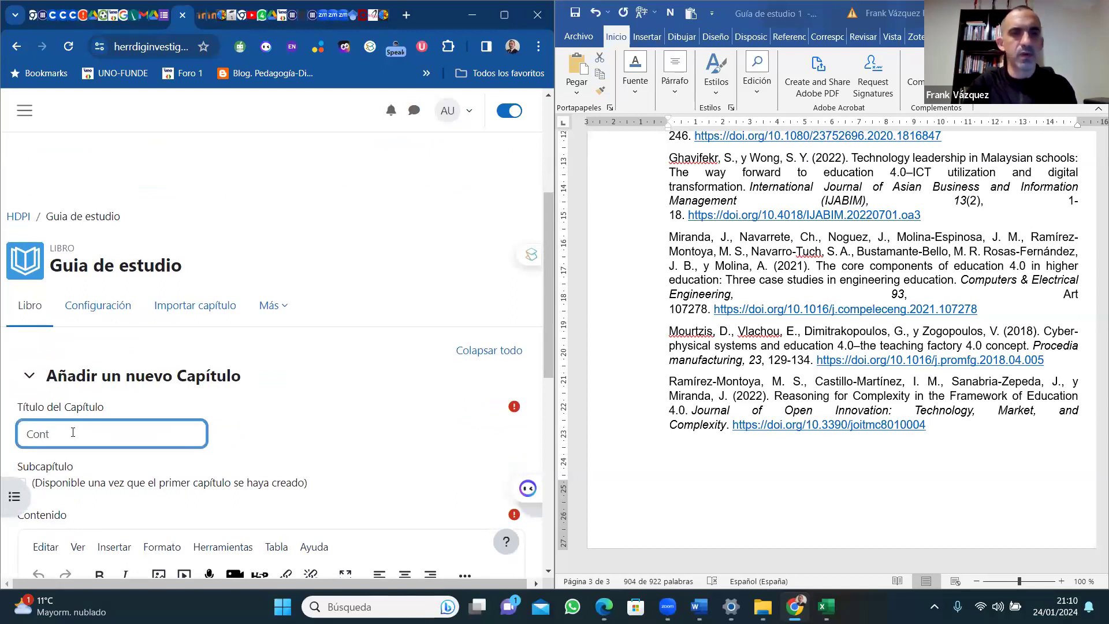
{"action": "type", "text": "Contenido"}
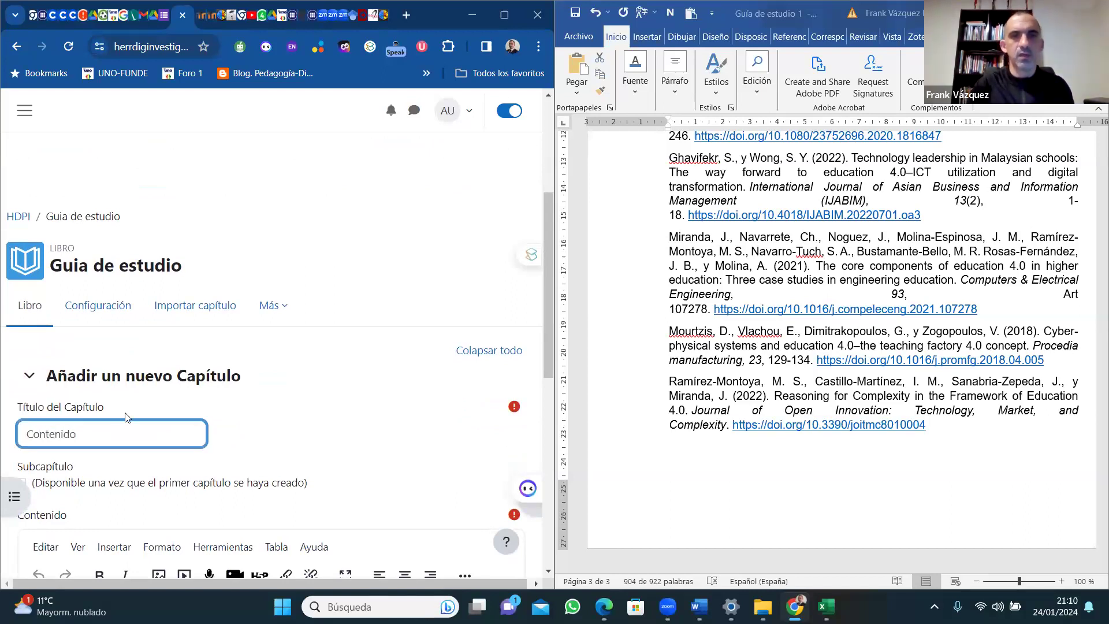
Paste the copied study guide text, including its references, into the chapter's content and save the chapter.
{"action": "scroll", "coordinate": [549, 324], "scroll_direction": "down", "scroll_amount": 4}
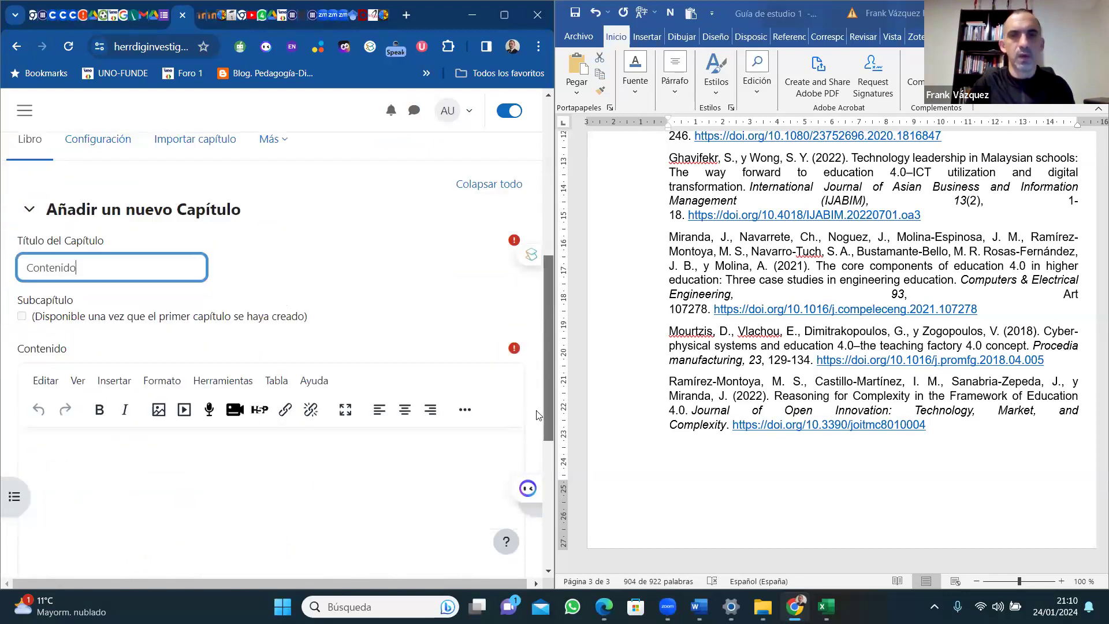
{"action": "left_click", "coordinate": [145, 376]}
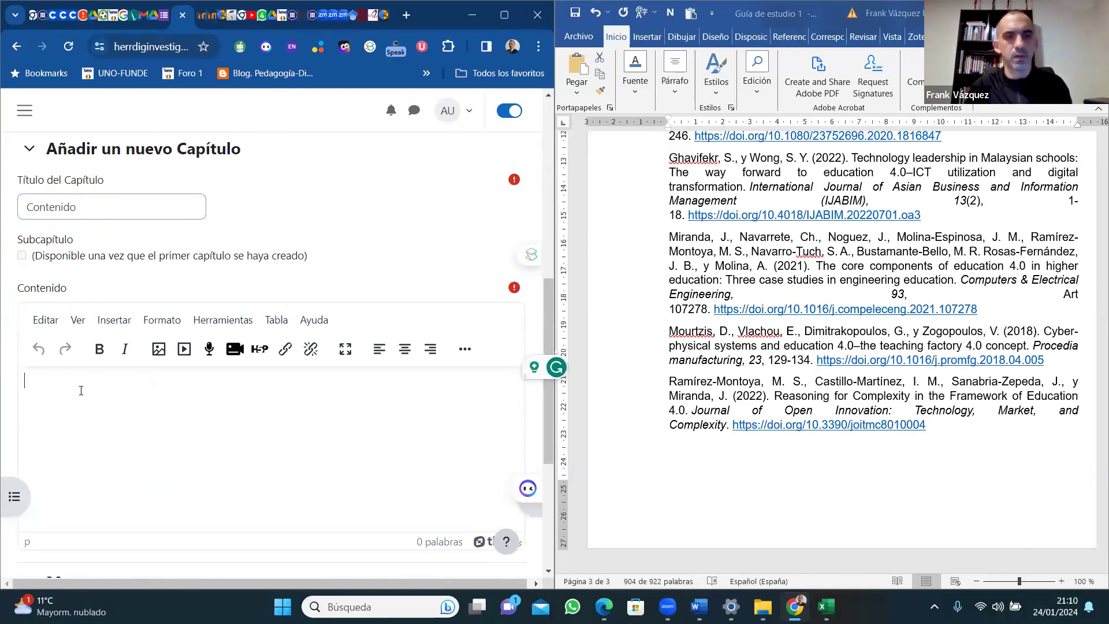
{"action": "key", "text": "ctrl+v"}
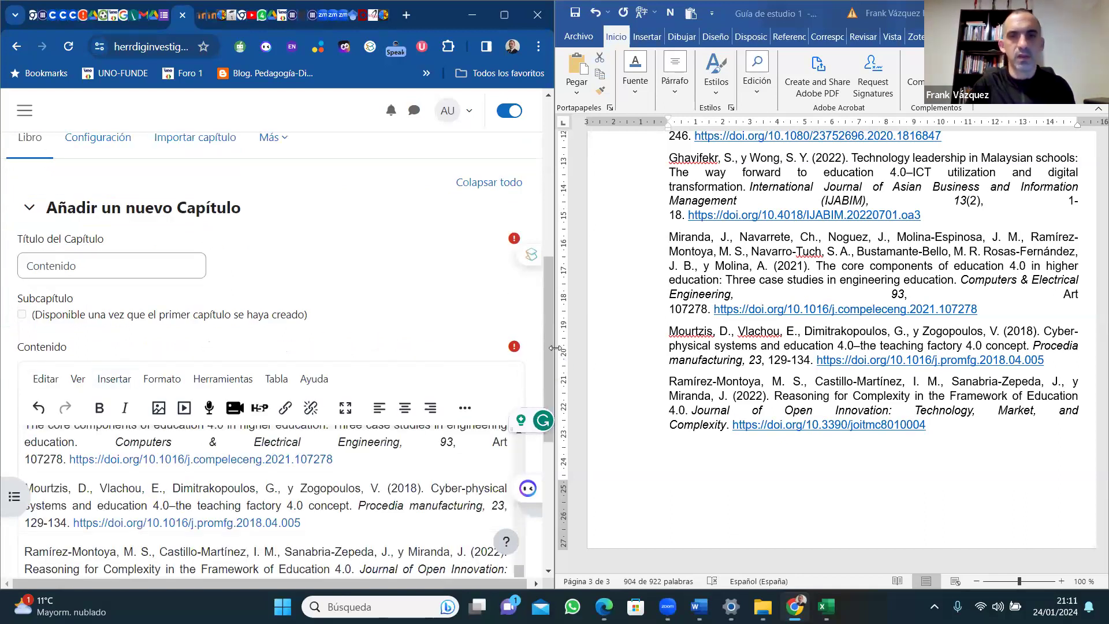
{"action": "left_click_drag", "start_coordinate": [547, 350], "coordinate": [544, 460]}
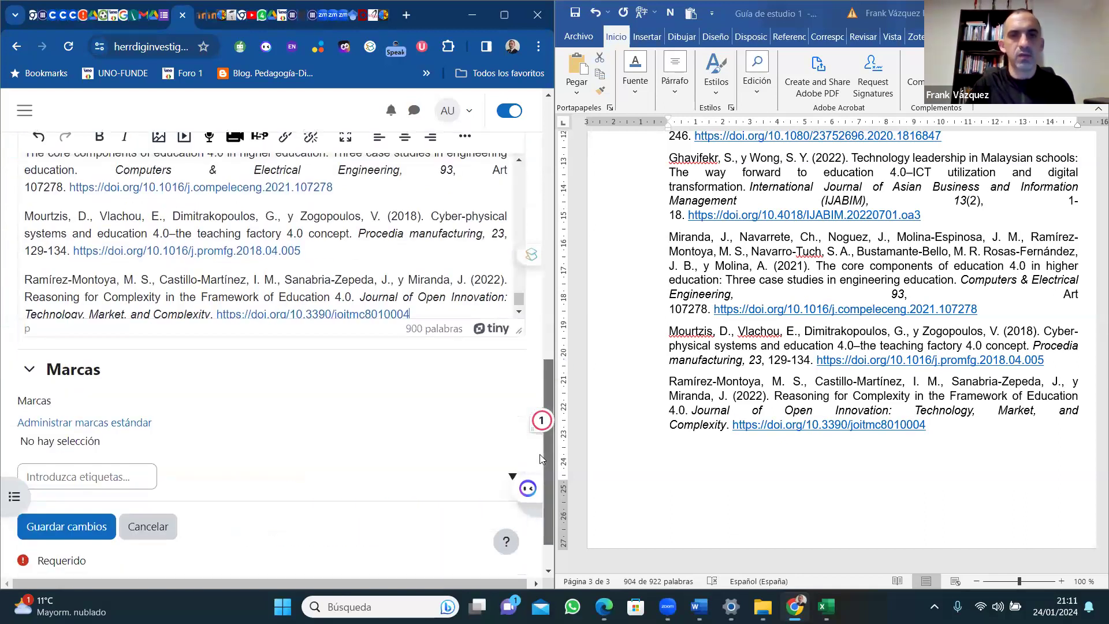
{"action": "left_click", "coordinate": [60, 527]}
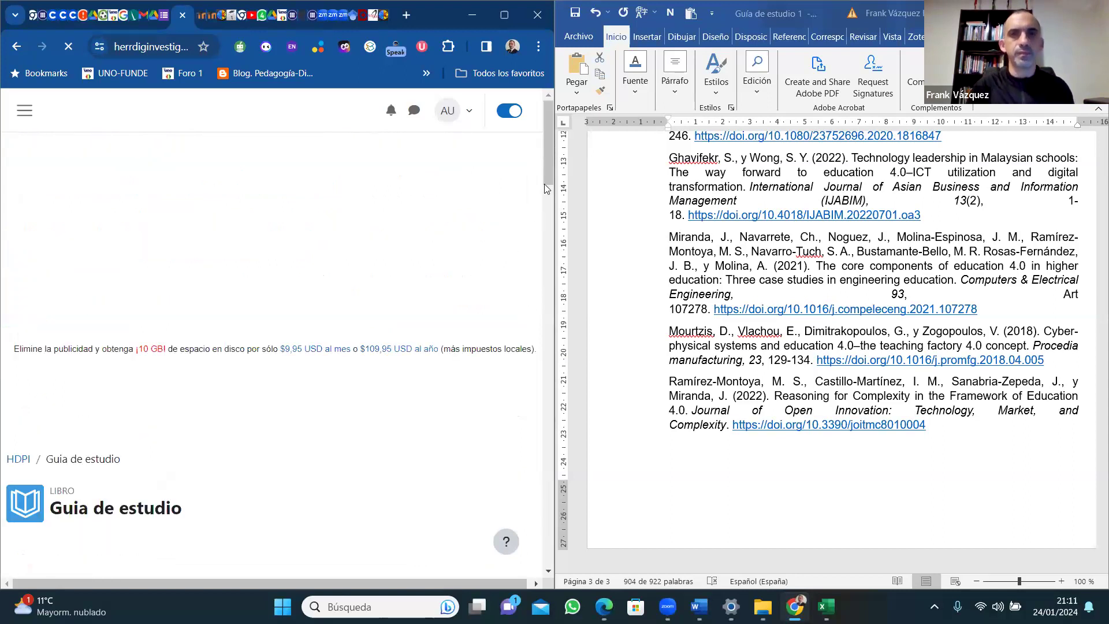
Copy the heading, instructions and suggested resources of "Actividad 1: Foro de Discusión en forma Blog" from the Guia de estudio chapter.
{"action": "left_click_drag", "start_coordinate": [545, 167], "coordinate": [549, 319]}
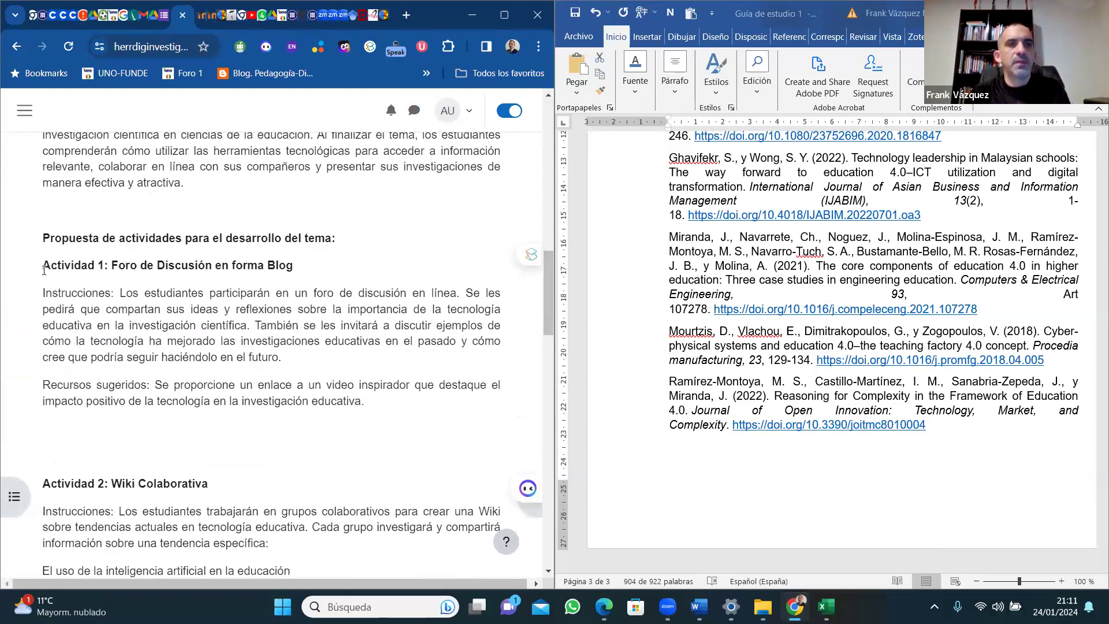
{"action": "left_click_drag", "start_coordinate": [44, 270], "coordinate": [289, 344]}
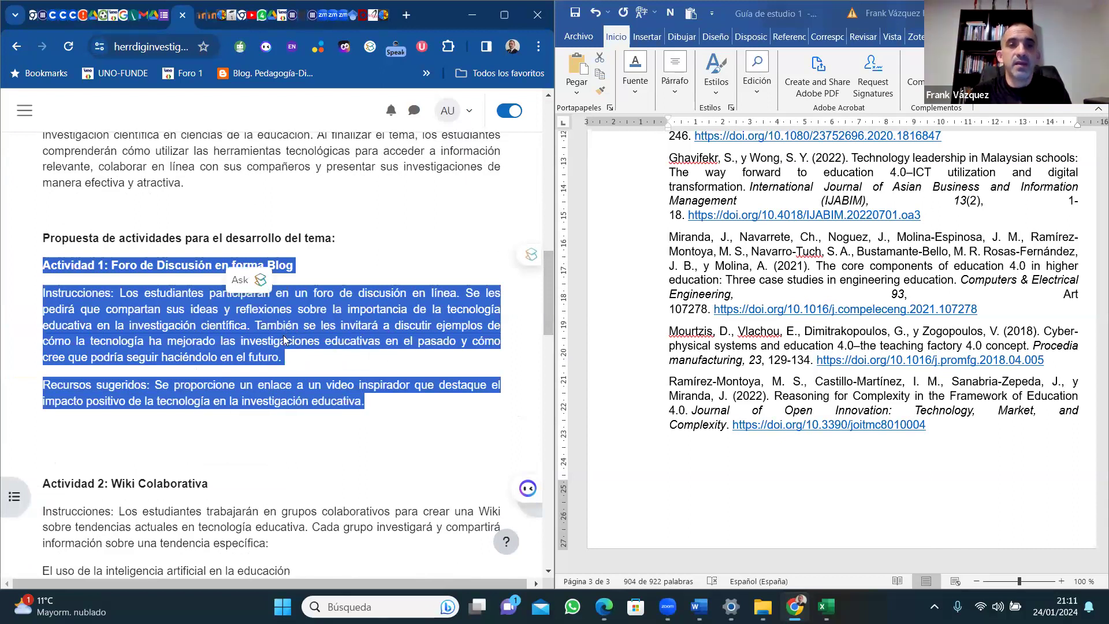
{"action": "right_click", "coordinate": [284, 336]}
{"action": "scroll", "coordinate": [332, 65], "scroll_direction": "down", "scroll_amount": 1}
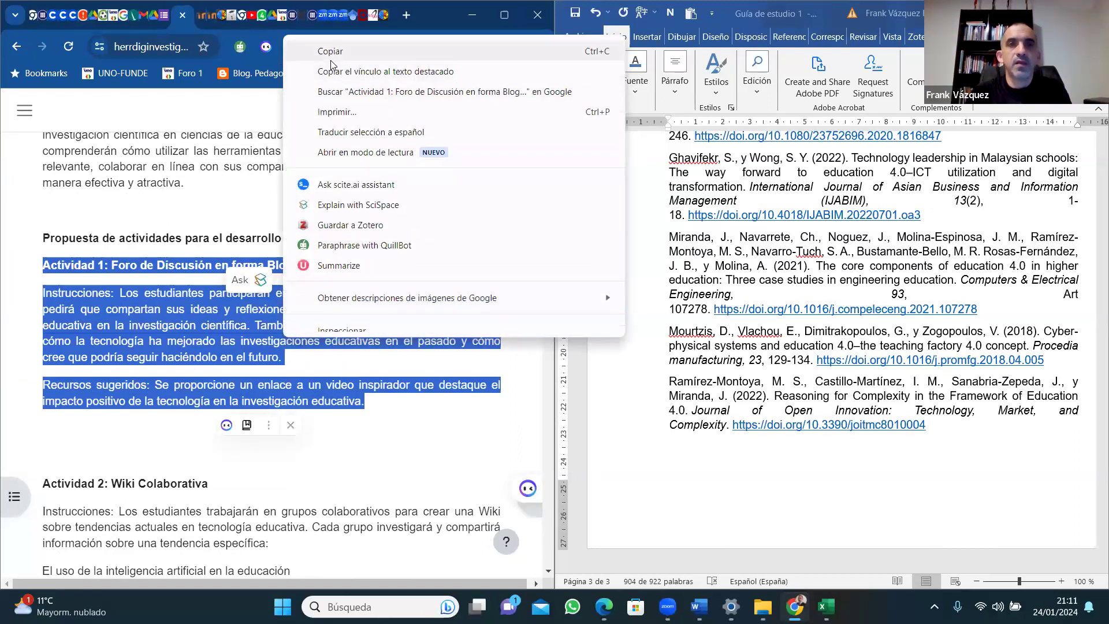
{"action": "left_click", "coordinate": [327, 53]}
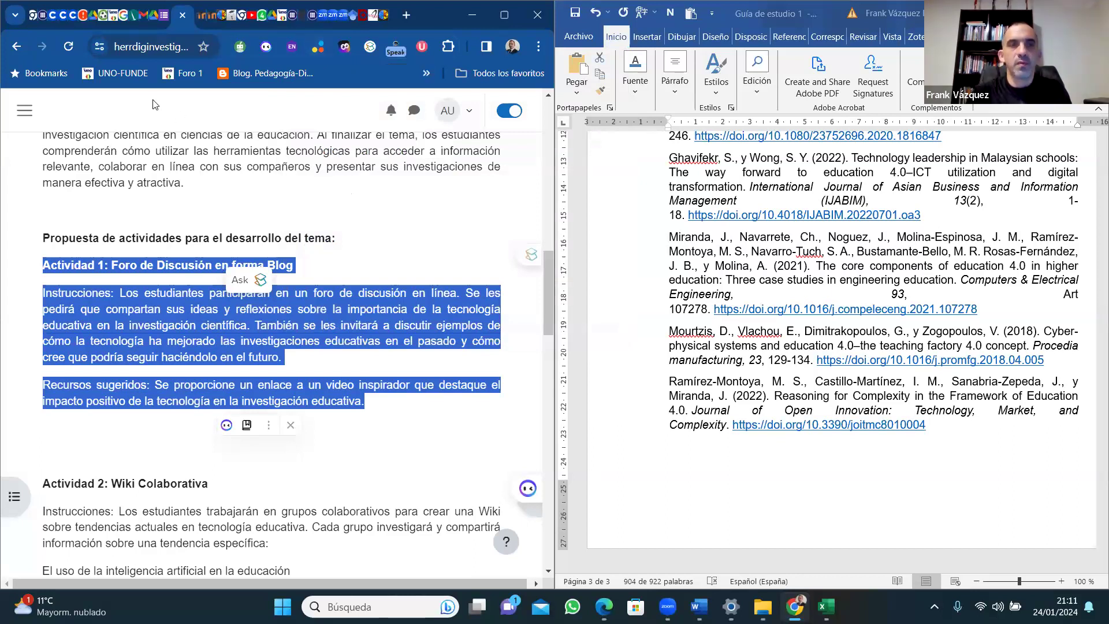
Go back to the site's main page and open the course Herramientas digitales para la investigación.
{"action": "left_click", "coordinate": [24, 112]}
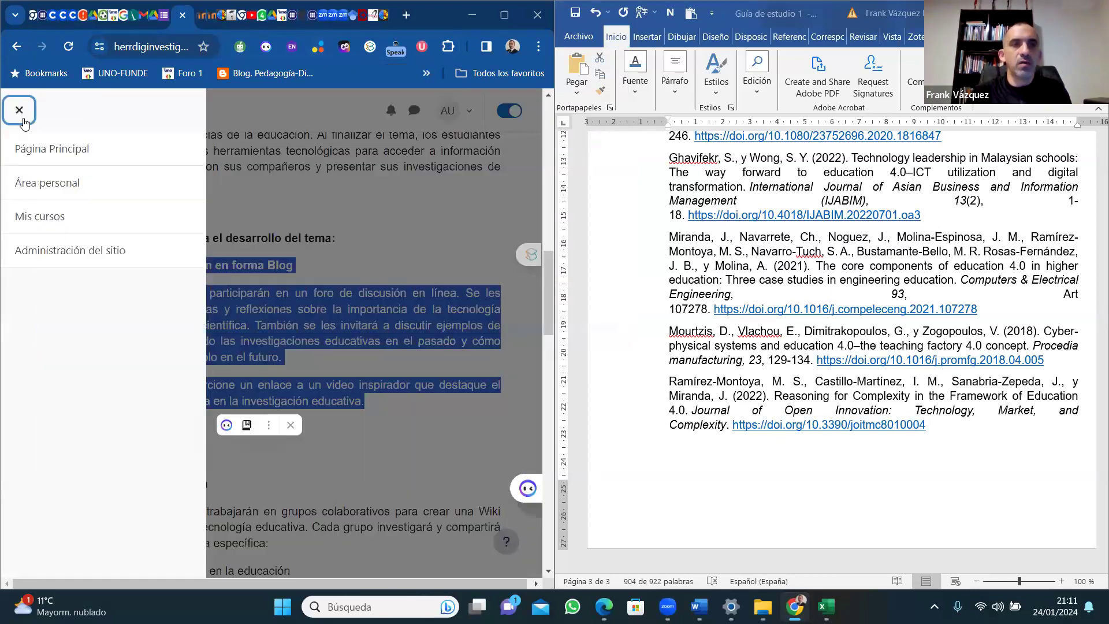
{"action": "left_click", "coordinate": [52, 152]}
{"action": "left_click", "coordinate": [56, 160]}
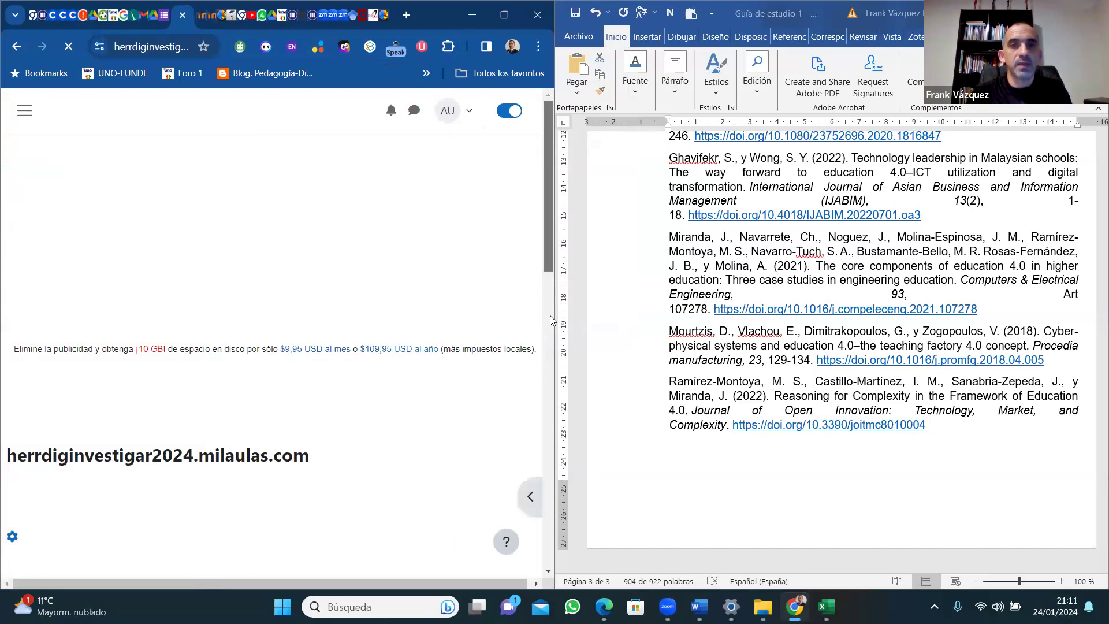
{"action": "scroll", "coordinate": [527, 529], "scroll_direction": "down", "scroll_amount": 5}
{"action": "scroll", "coordinate": [527, 530], "scroll_direction": "down", "scroll_amount": 5}
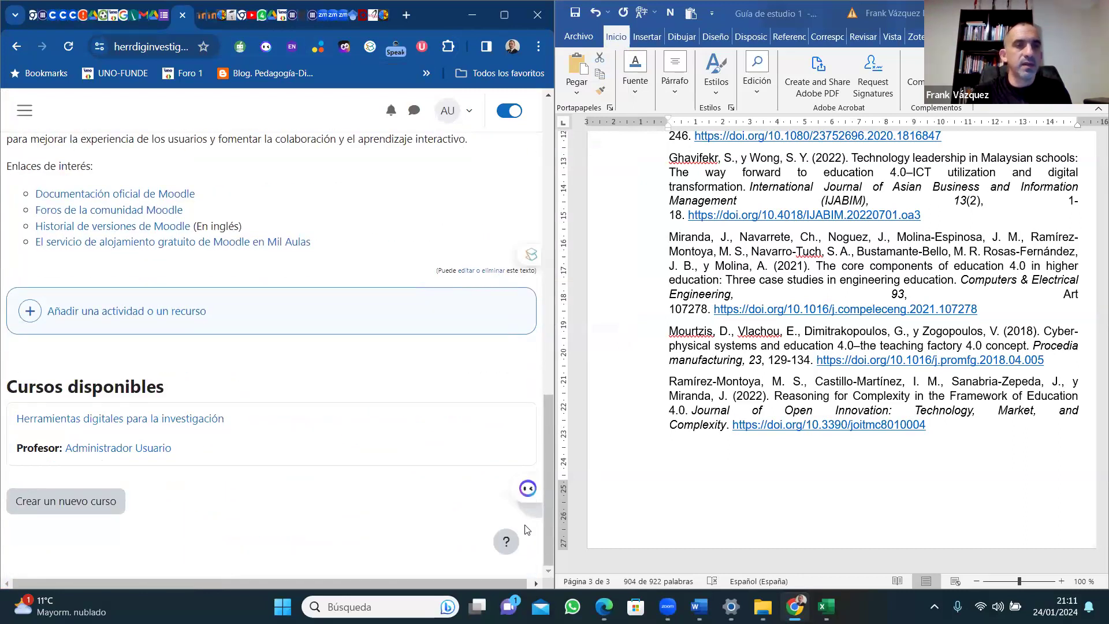
{"action": "left_click", "coordinate": [81, 419]}
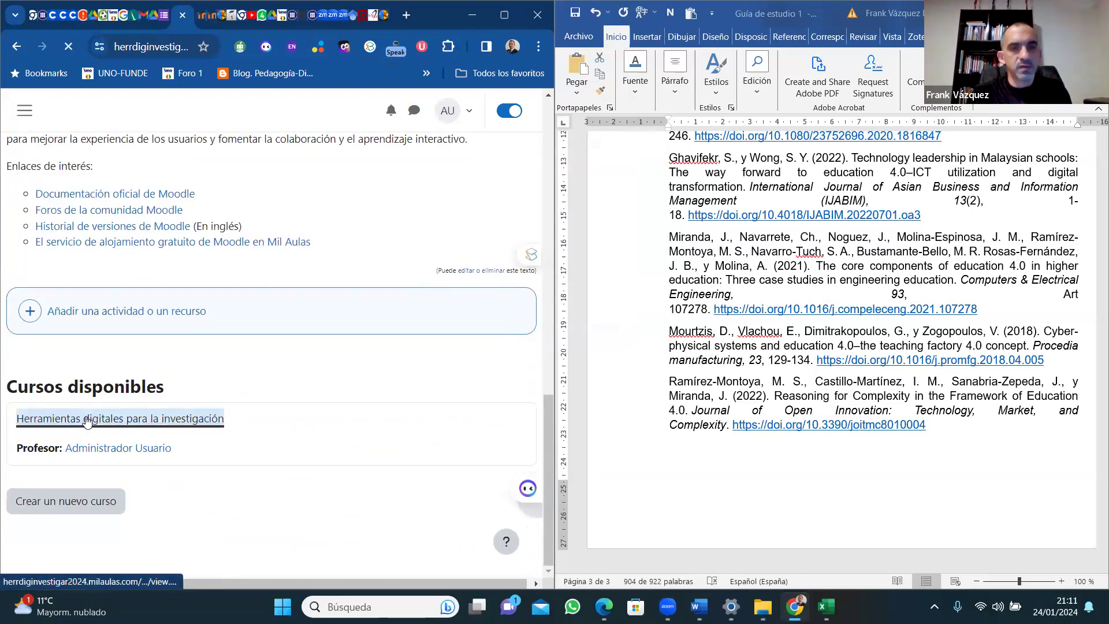
Add an Área de texto y medios to Tema 1 with the index title "Actividades a desarrollar en línea de (Lunes-Jueves)" and save it.
{"action": "left_click_drag", "start_coordinate": [546, 237], "coordinate": [537, 499]}
{"action": "left_click", "coordinate": [131, 386]}
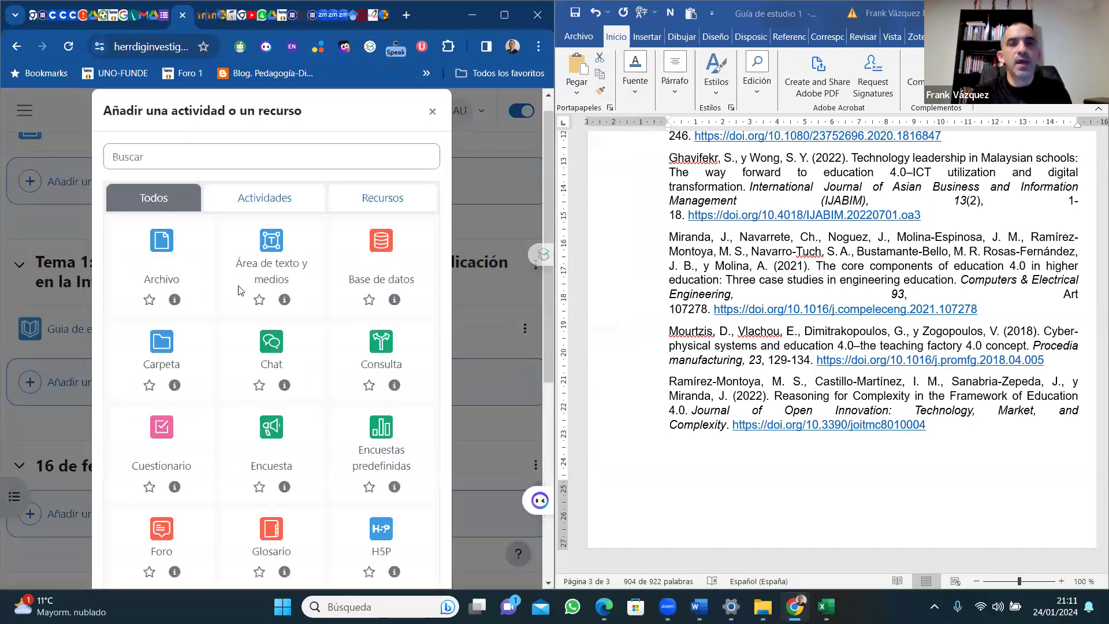
{"action": "left_click", "coordinate": [368, 204]}
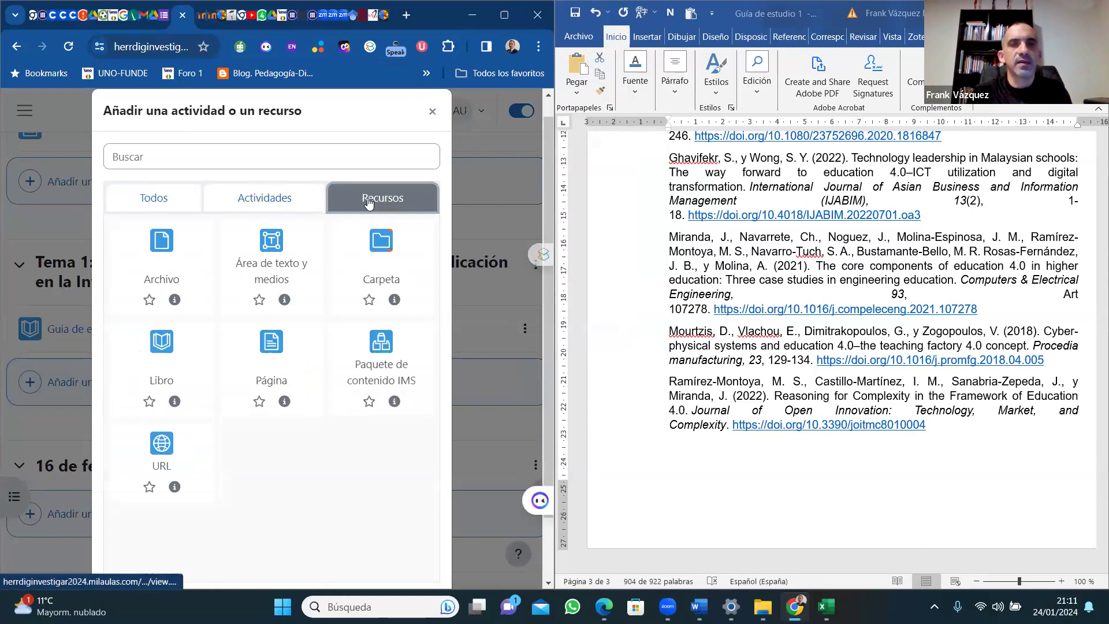
{"action": "left_click", "coordinate": [273, 264]}
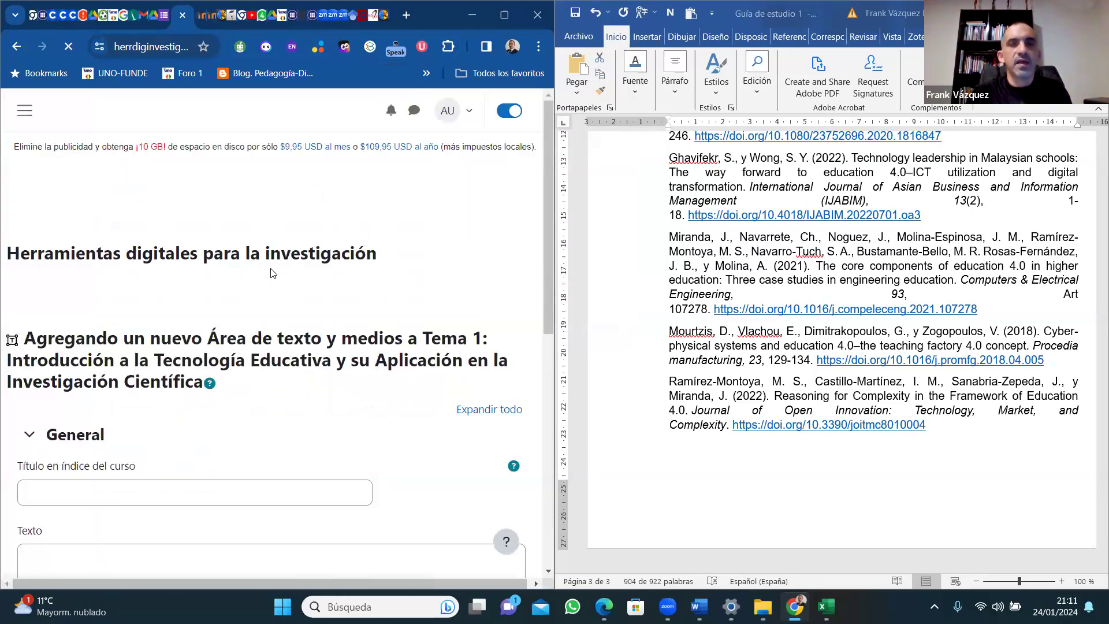
{"action": "scroll", "coordinate": [548, 318], "scroll_direction": "down", "scroll_amount": 5}
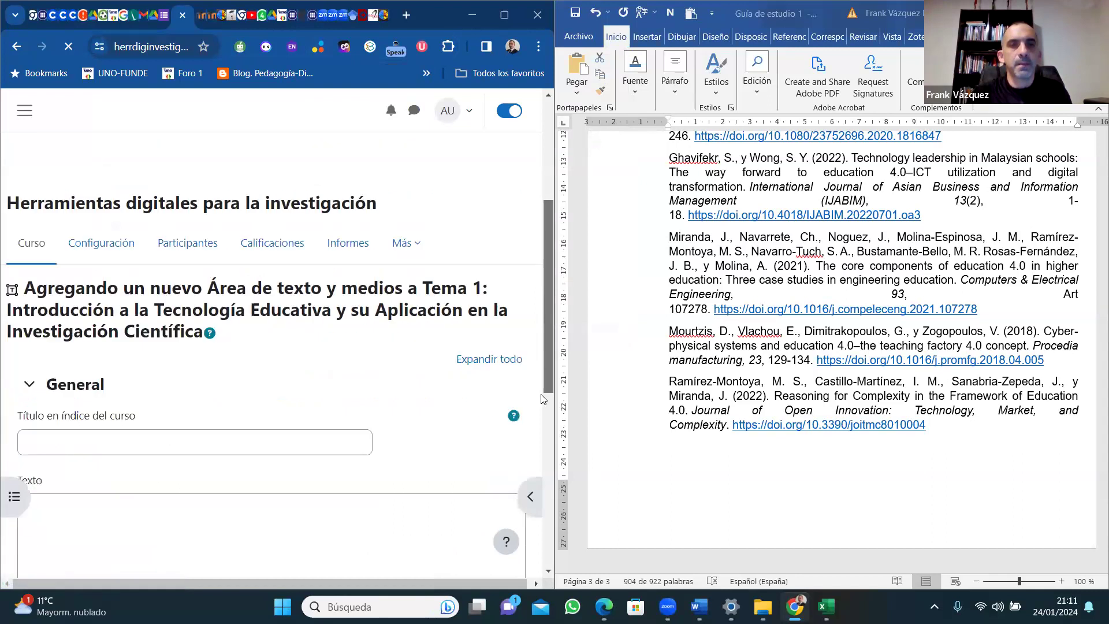
{"action": "left_click", "coordinate": [49, 400]}
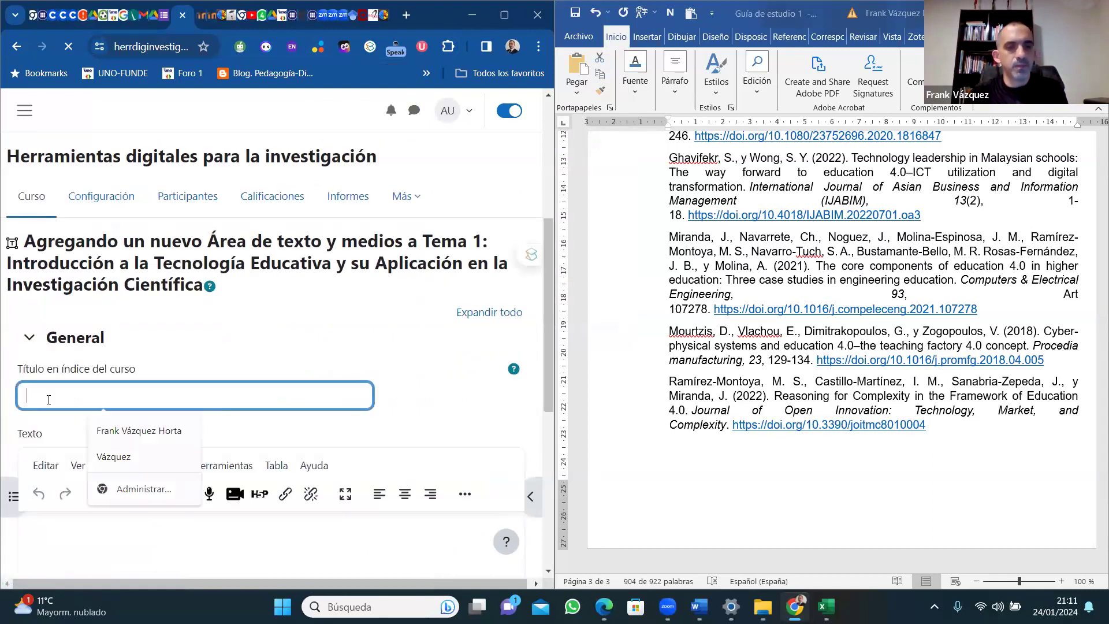
{"action": "type", "text": "Actividades a desarrollar en línea de (Lunes-Jueves"}
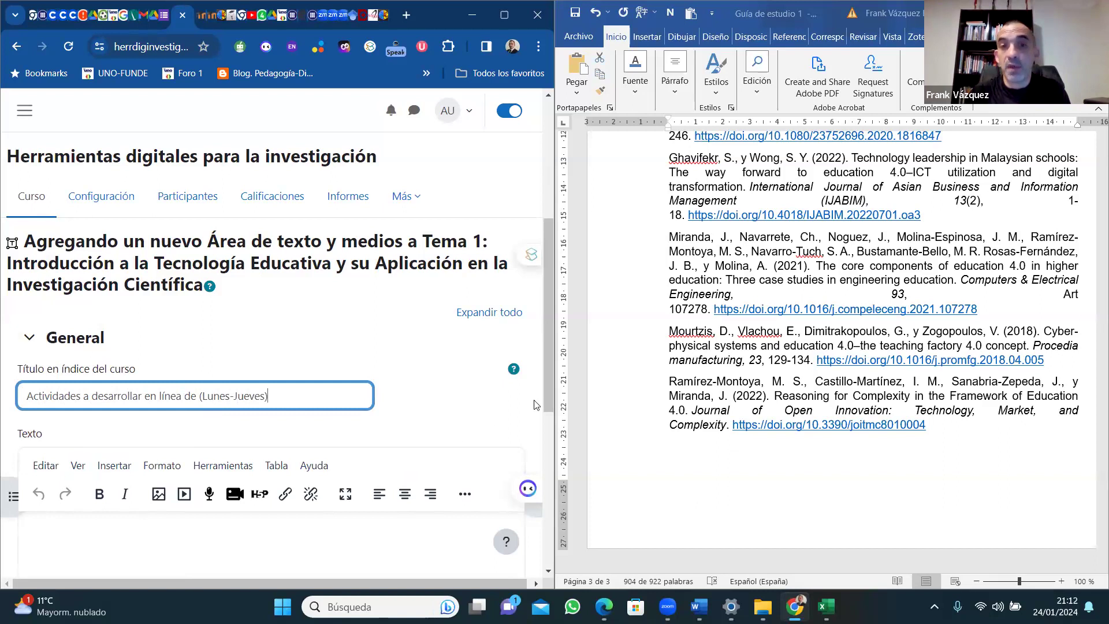
{"action": "scroll", "coordinate": [541, 460], "scroll_direction": "down", "scroll_amount": 3}
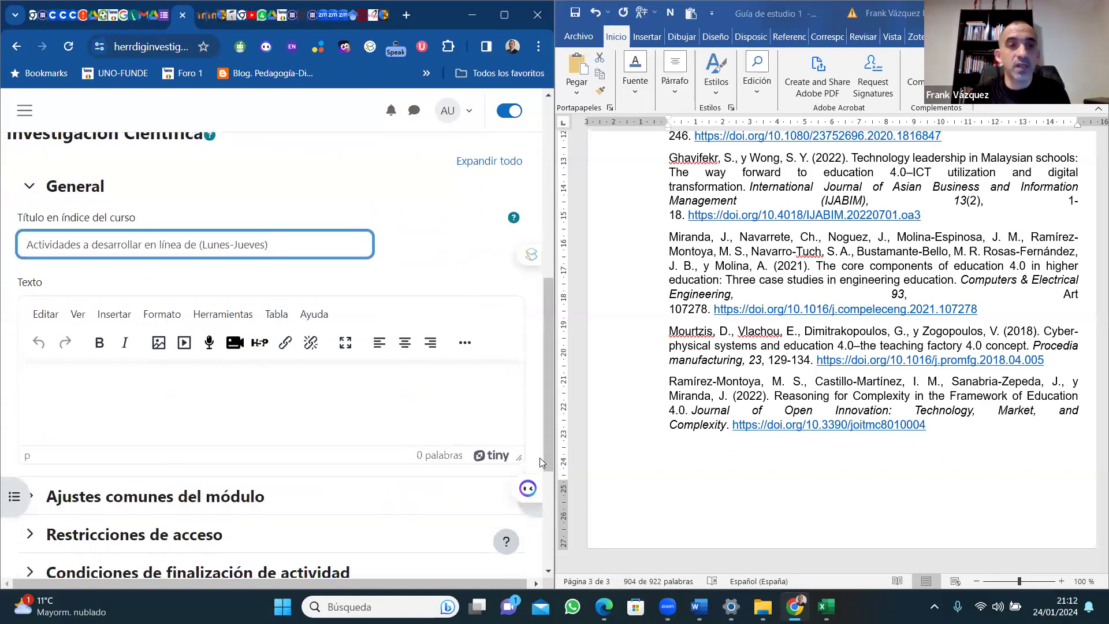
{"action": "left_click_drag", "start_coordinate": [550, 439], "coordinate": [541, 525]}
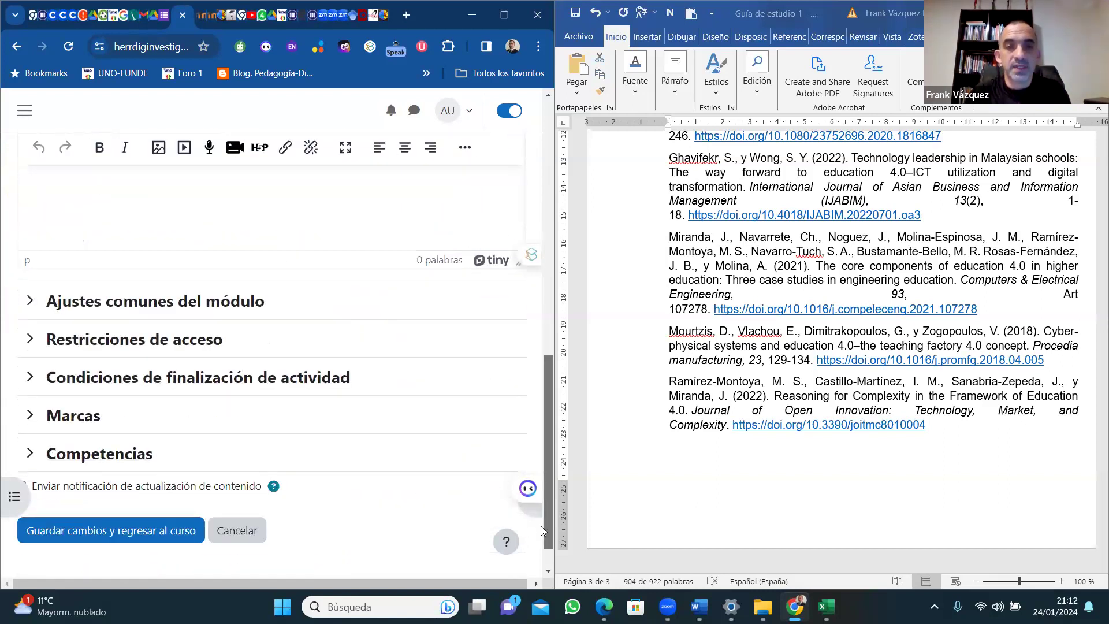
{"action": "left_click", "coordinate": [78, 501]}
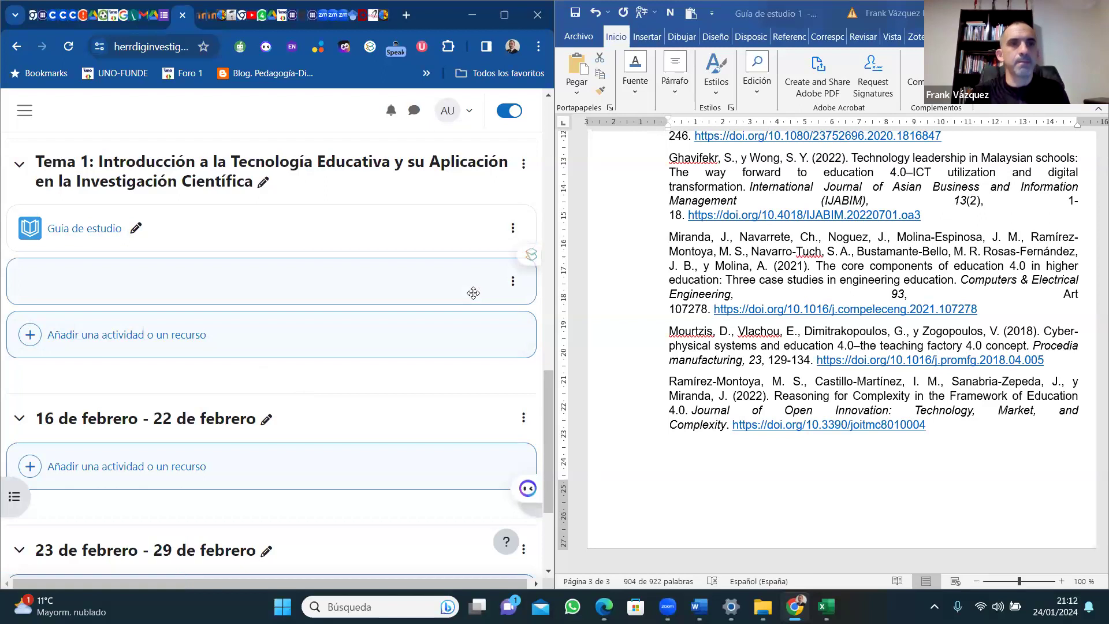
Edit the blank text area in Tema 1, moving its index title into the Texto content and setting the index title to 1.
{"action": "left_click", "coordinate": [511, 283]}
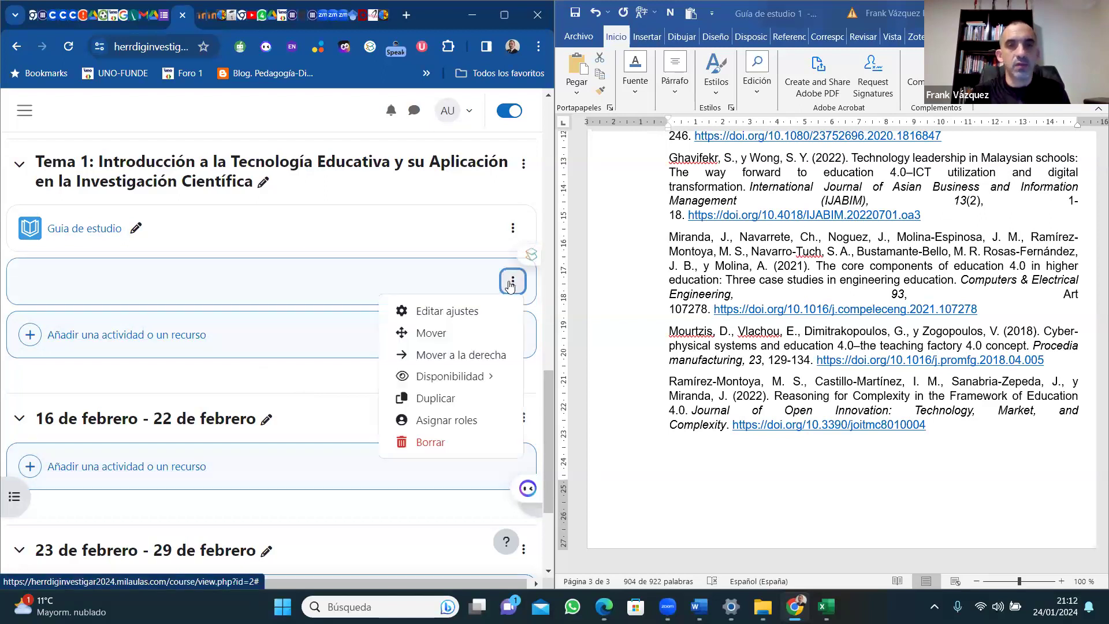
{"action": "left_click", "coordinate": [455, 312]}
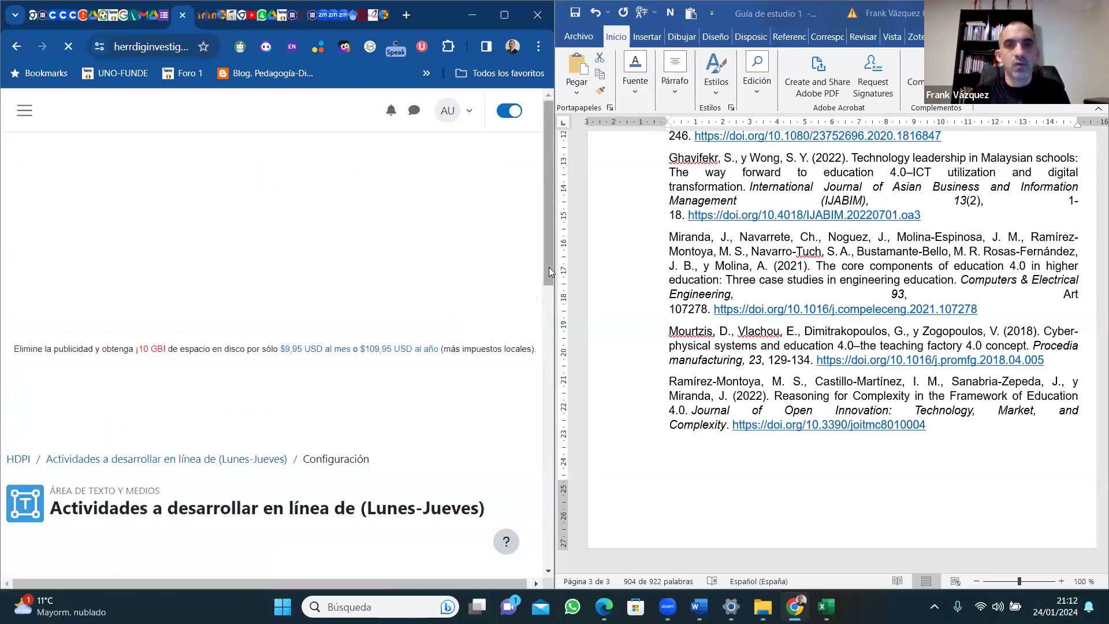
{"action": "left_click_drag", "start_coordinate": [549, 267], "coordinate": [538, 429]}
{"action": "scroll", "coordinate": [538, 430], "scroll_direction": "down", "scroll_amount": 3}
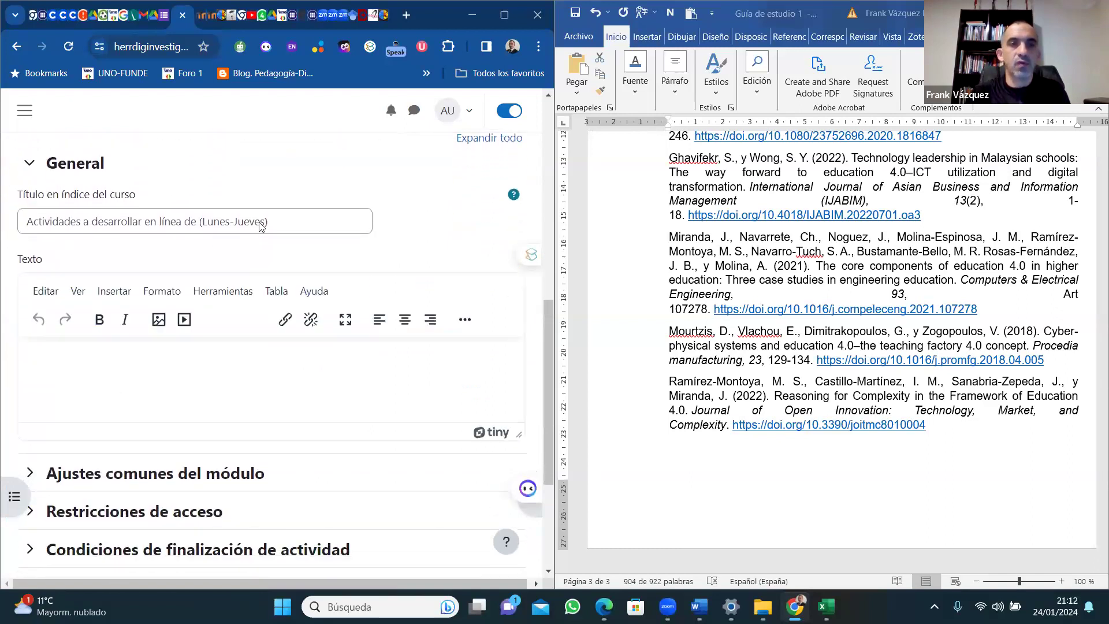
{"action": "left_click_drag", "start_coordinate": [270, 223], "coordinate": [49, 215]}
{"action": "key", "text": "ctrl+c"}
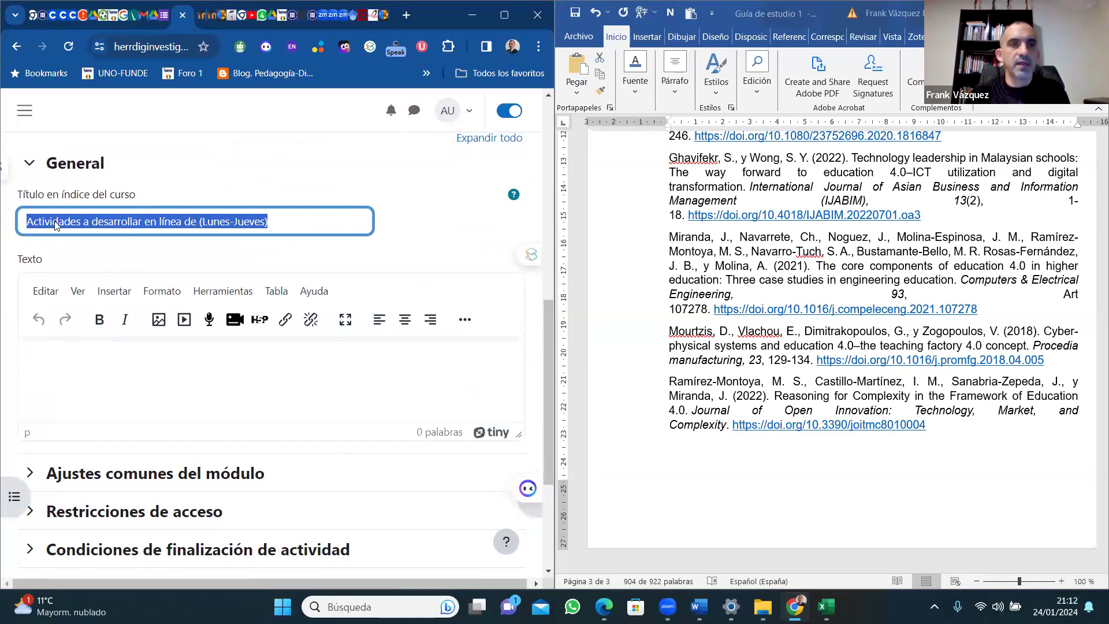
{"action": "right_click", "coordinate": [55, 222]}
{"action": "left_click", "coordinate": [100, 271]}
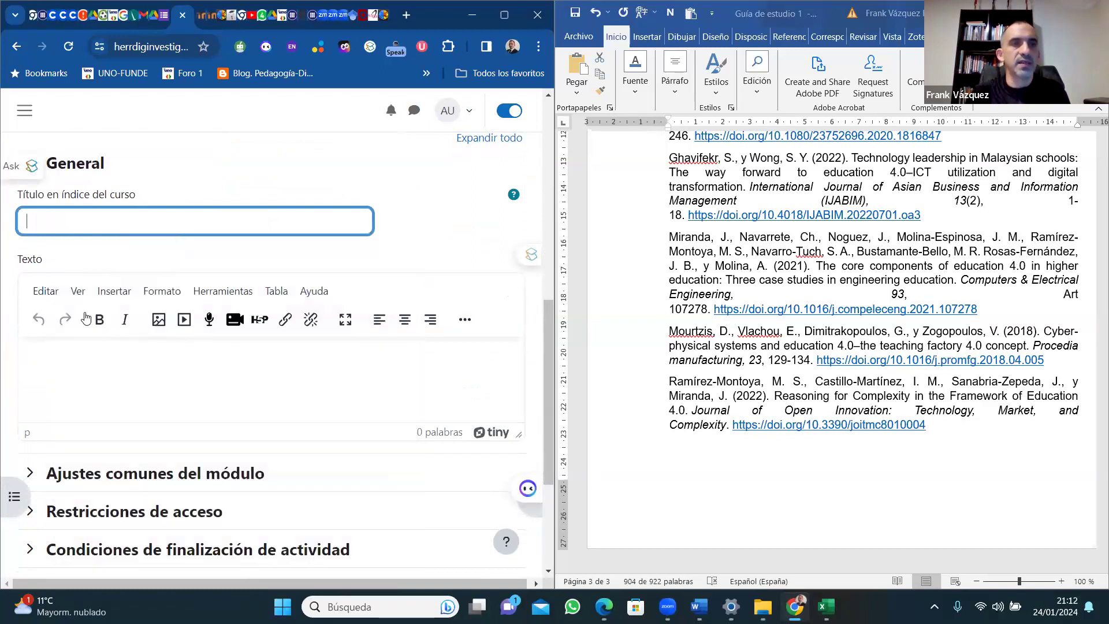
{"action": "left_click", "coordinate": [67, 353]}
{"action": "key", "text": "ctrl+v"}
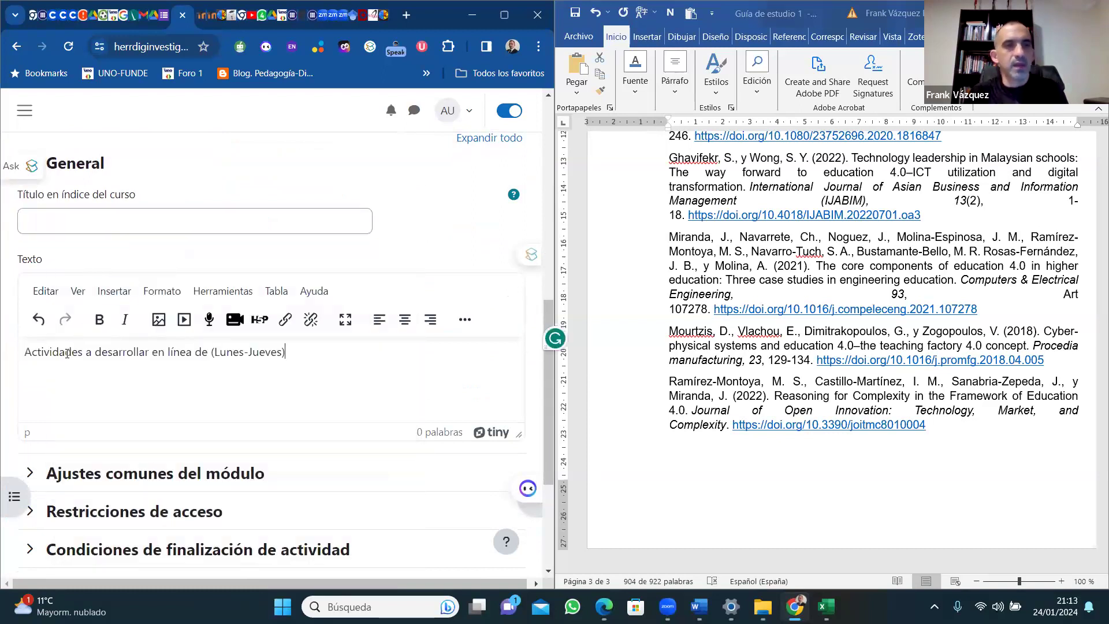
{"action": "left_click", "coordinate": [47, 222]}
{"action": "type", "text": "1"}
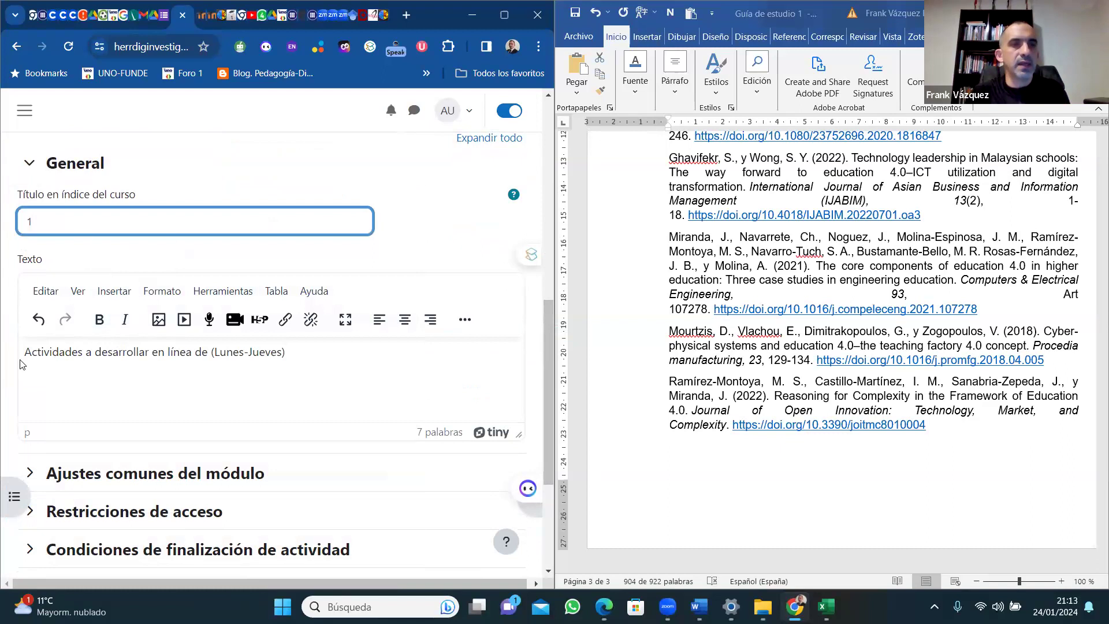
Format the line "Actividades a desarrollar en línea de (Lunes-Jueves)" as an italic H3 heading and save back to the course.
{"action": "left_click_drag", "start_coordinate": [25, 355], "coordinate": [286, 354]}
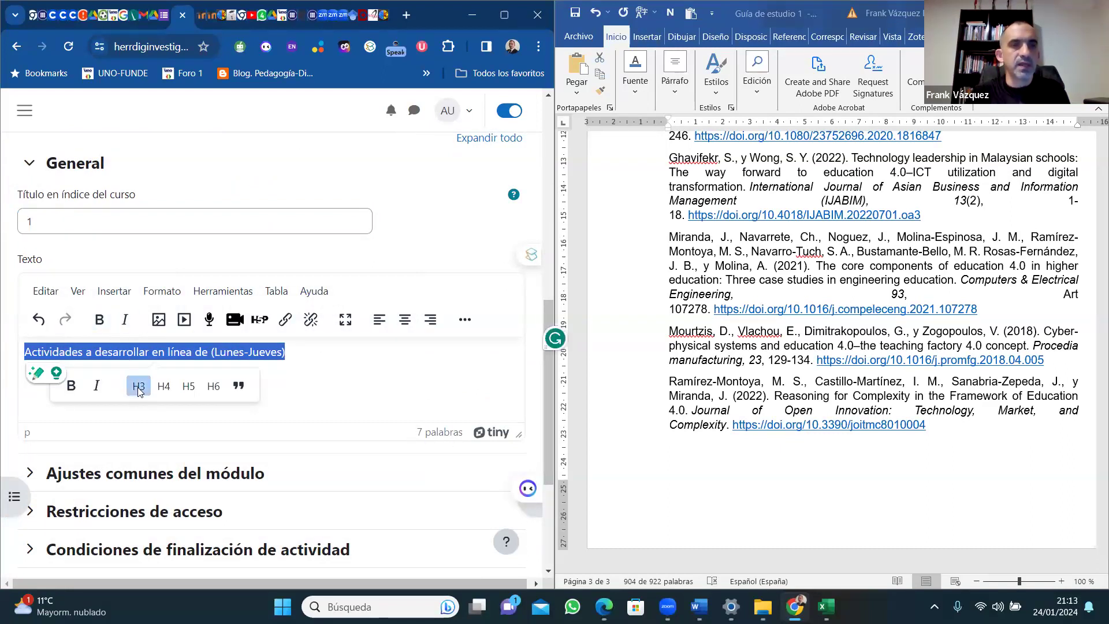
{"action": "left_click", "coordinate": [139, 387]}
{"action": "left_click", "coordinate": [125, 320]}
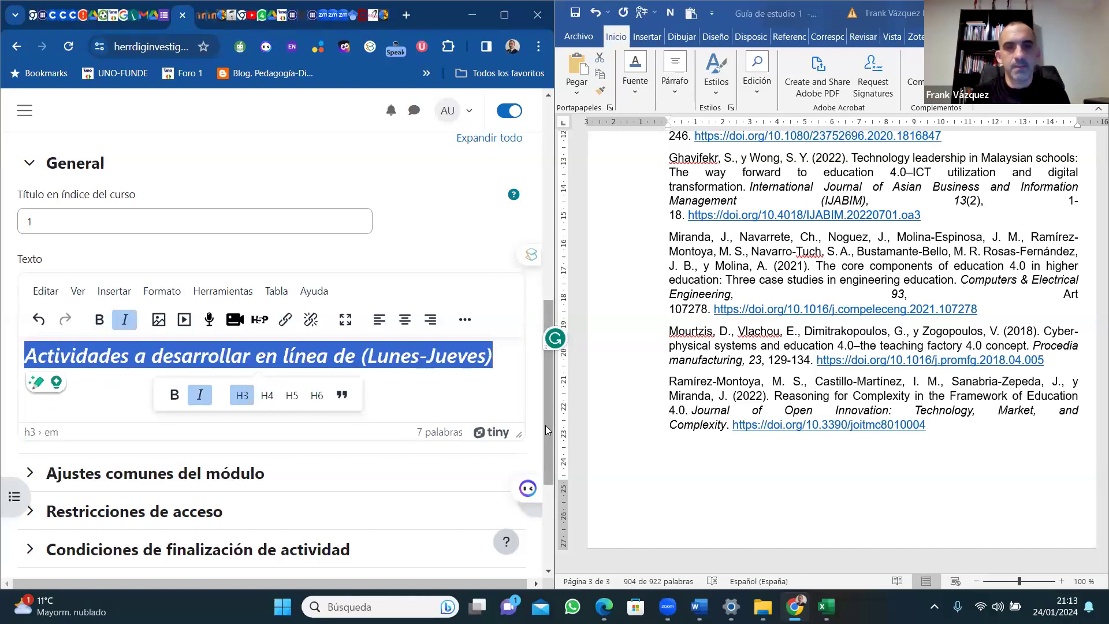
{"action": "left_click_drag", "start_coordinate": [546, 426], "coordinate": [522, 502]}
{"action": "left_click", "coordinate": [157, 514]}
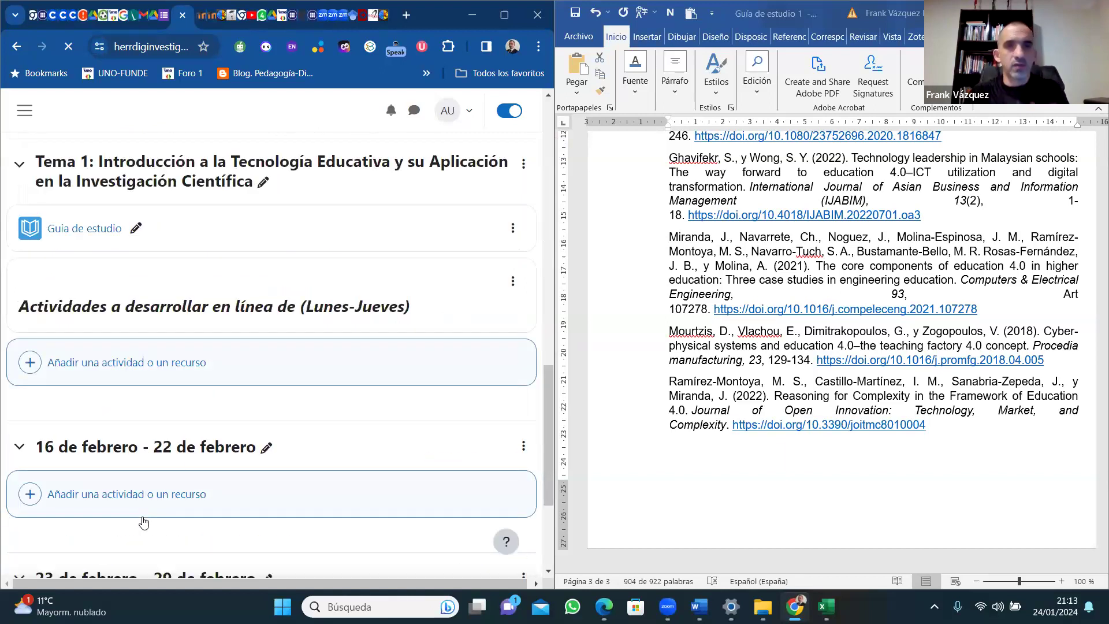
Start adding a new Foro activity to the Tema 1 section, below the online activities heading.
{"action": "left_click", "coordinate": [99, 362]}
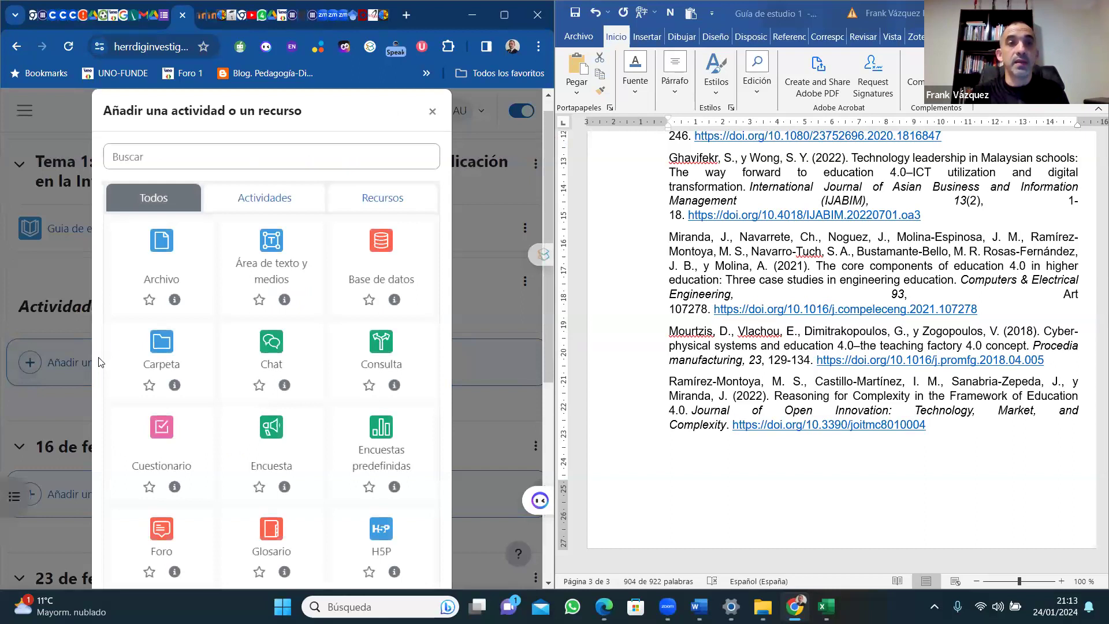
{"action": "left_click", "coordinate": [282, 202]}
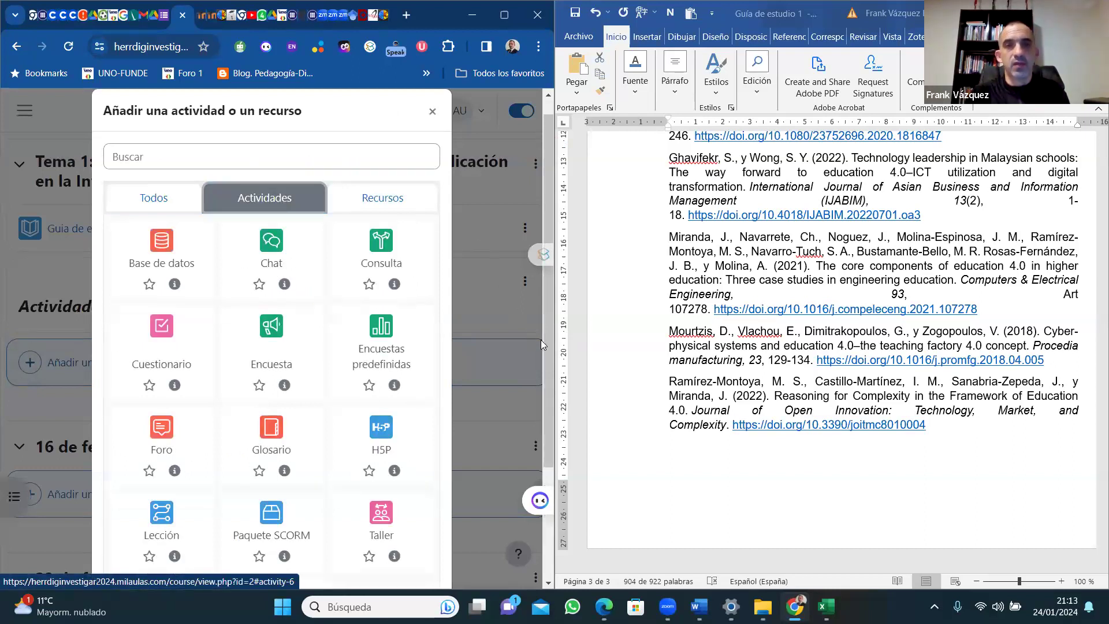
{"action": "scroll", "coordinate": [546, 375], "scroll_direction": "down", "scroll_amount": 2}
{"action": "scroll", "coordinate": [543, 393], "scroll_direction": "up", "scroll_amount": 1}
{"action": "scroll", "coordinate": [532, 459], "scroll_direction": "down", "scroll_amount": 2}
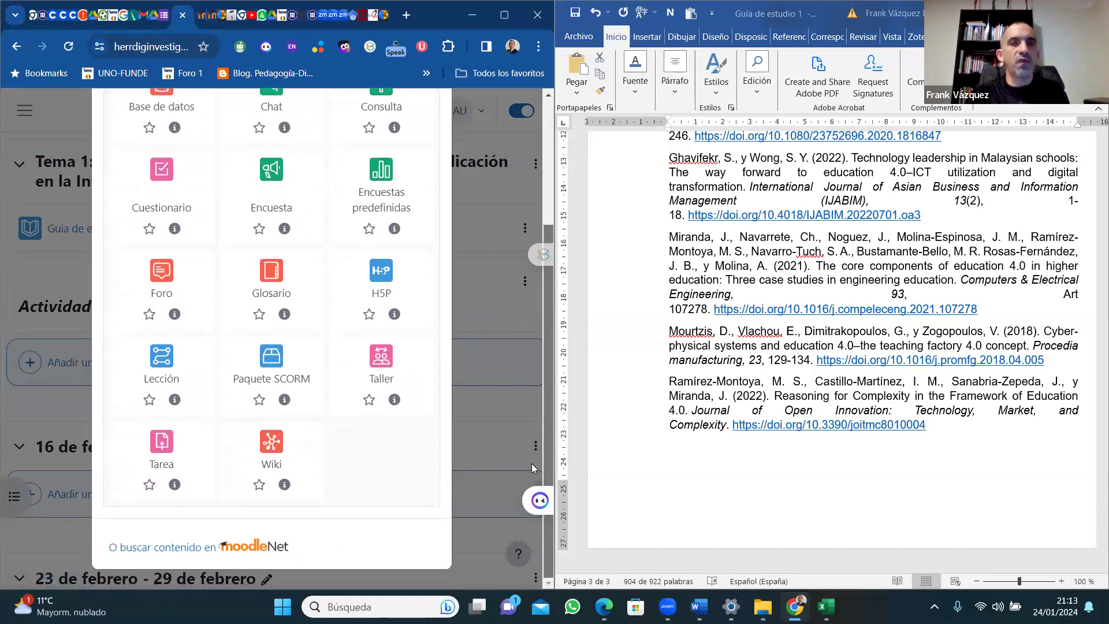
{"action": "scroll", "coordinate": [532, 440], "scroll_direction": "up", "scroll_amount": 1}
{"action": "left_click", "coordinate": [167, 310]}
{"action": "left_click", "coordinate": [168, 315]}
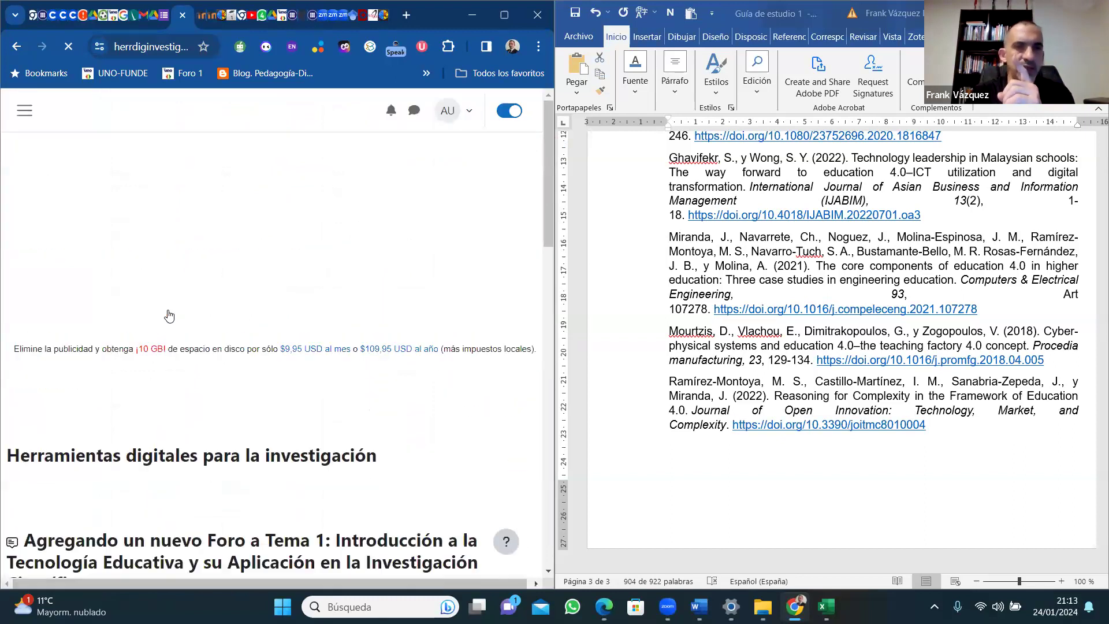
Name the new forum "Foro1".
{"action": "left_click_drag", "start_coordinate": [546, 227], "coordinate": [544, 346]}
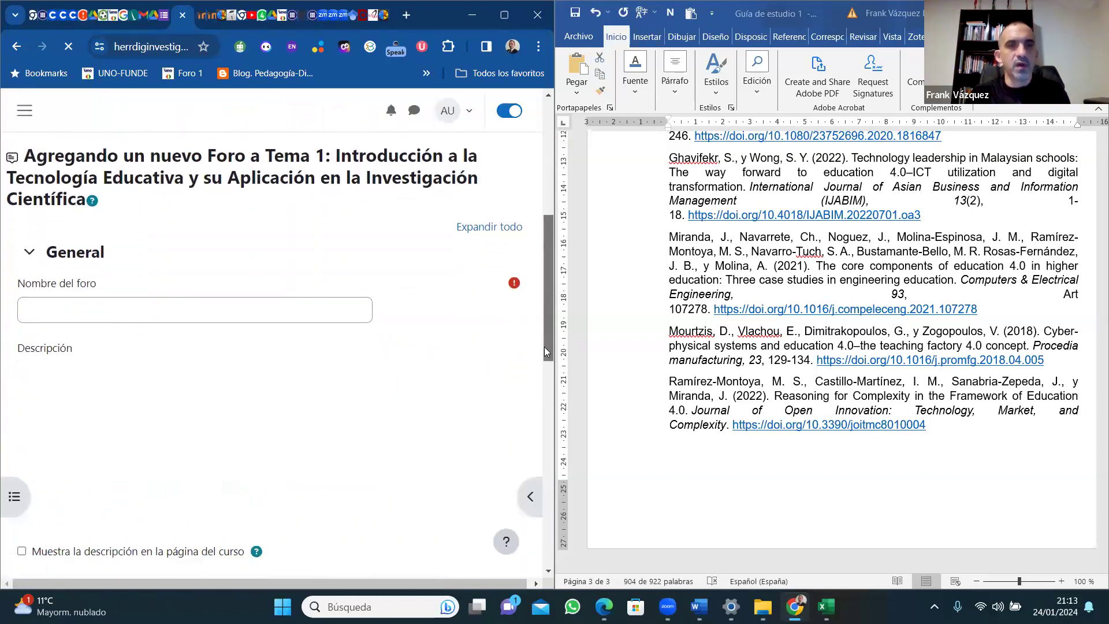
{"action": "left_click", "coordinate": [73, 291]}
{"action": "type", "text": "FOro1"}
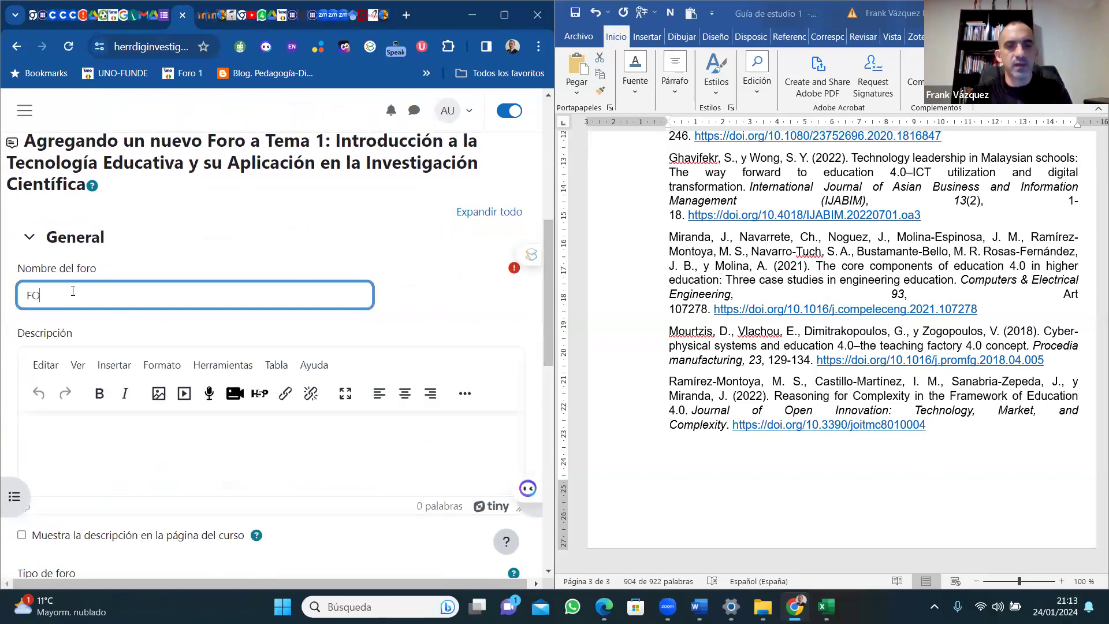
{"action": "key", "text": "BackSpace"}
{"action": "key", "text": "BackSpace"}
{"action": "key", "text": "BackSpace"}
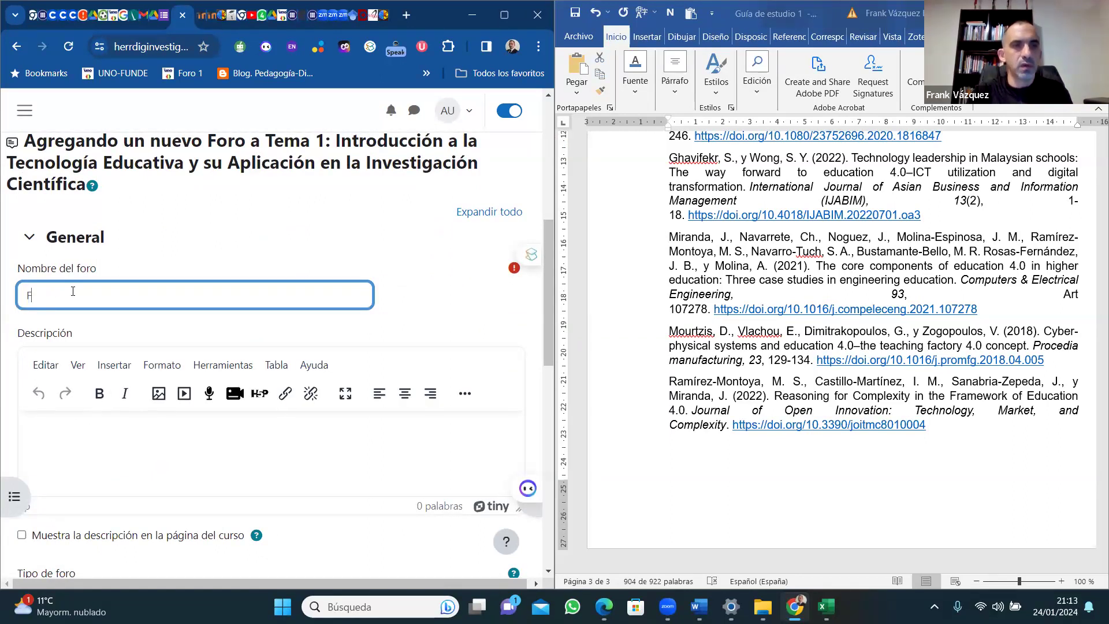
{"action": "type", "text": "oro1"}
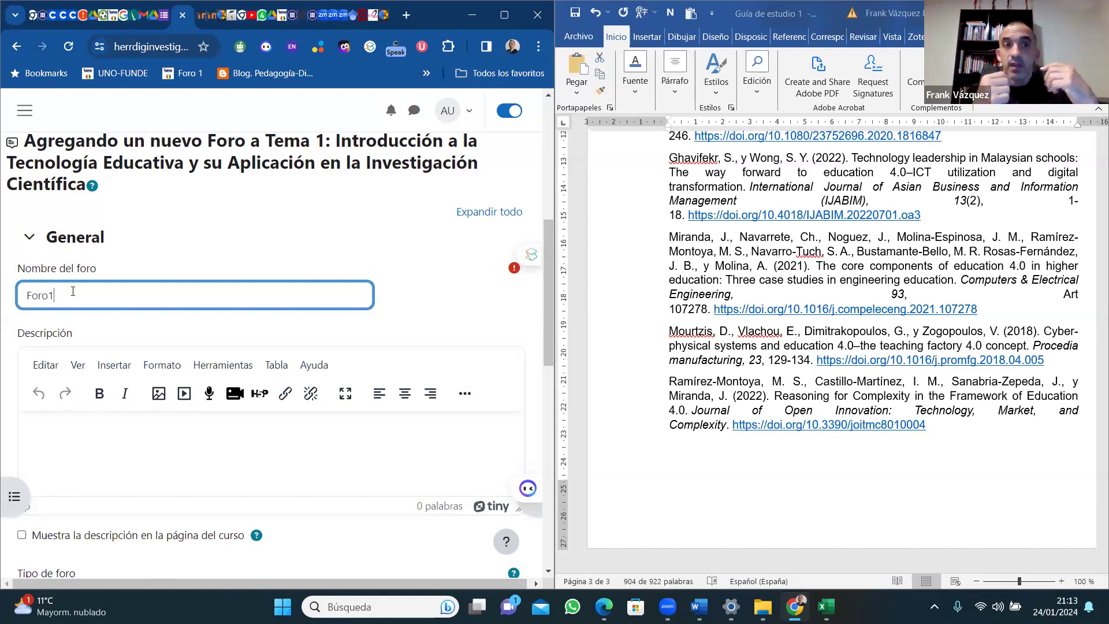
Add a colon after "Foro1" in the forum name and look over the form's description and settings sections.
{"action": "type", "text": ":"}
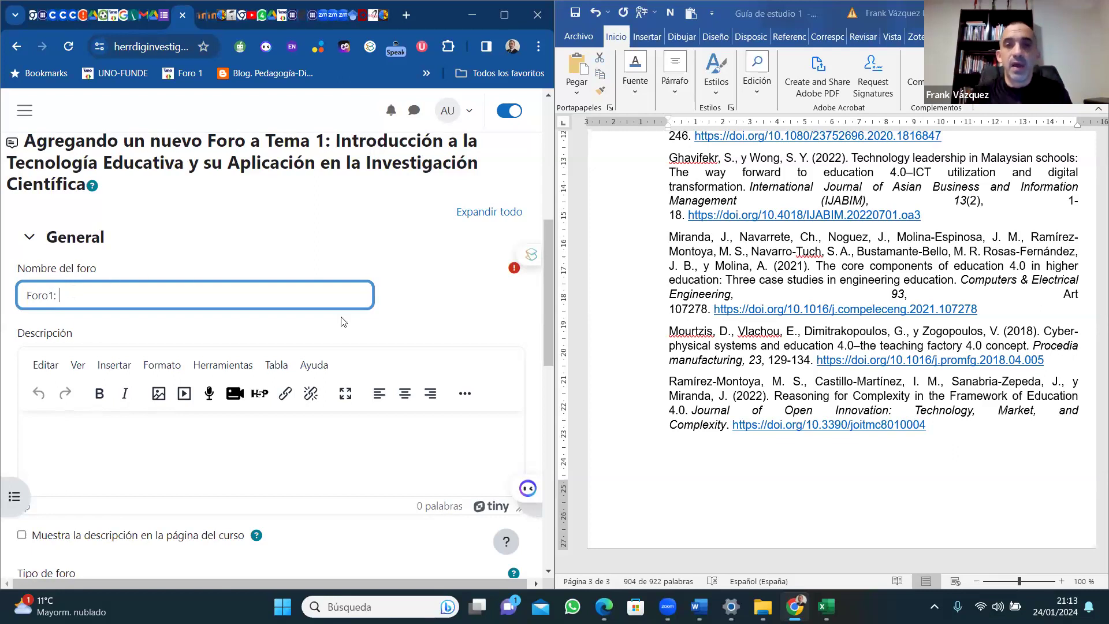
{"action": "left_click_drag", "start_coordinate": [550, 339], "coordinate": [540, 397]}
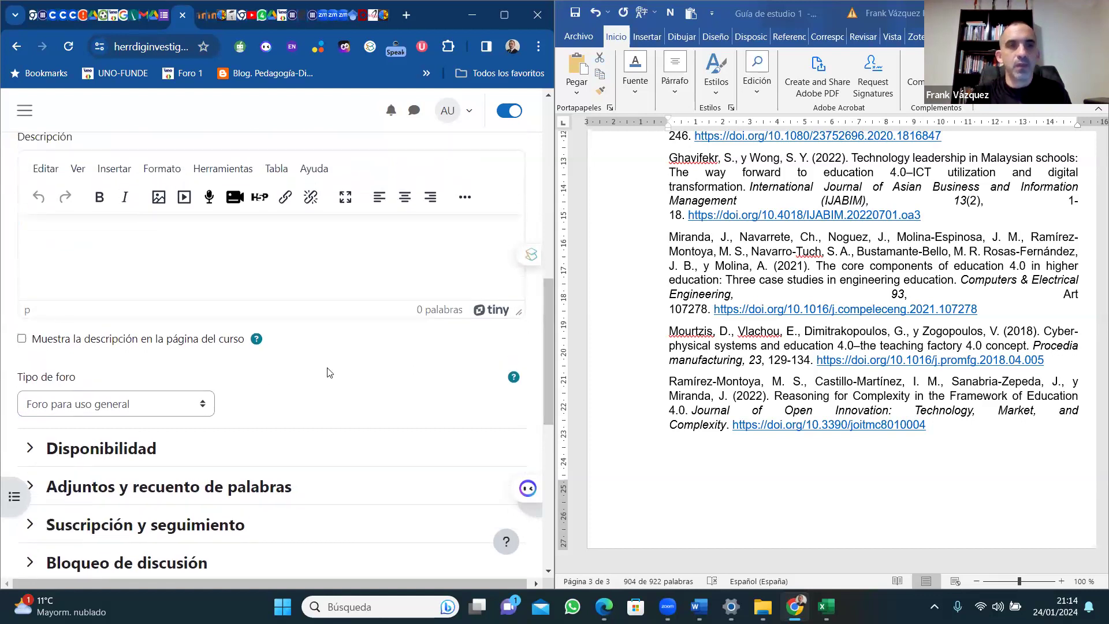
{"action": "left_click", "coordinate": [74, 243]}
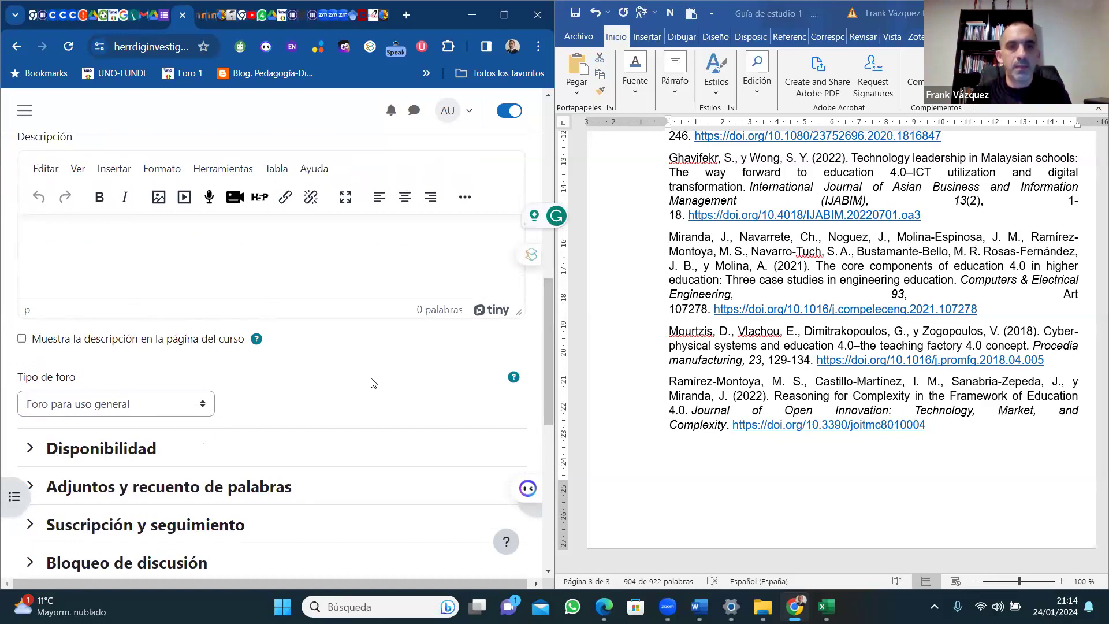
{"action": "left_click_drag", "start_coordinate": [547, 338], "coordinate": [544, 389]}
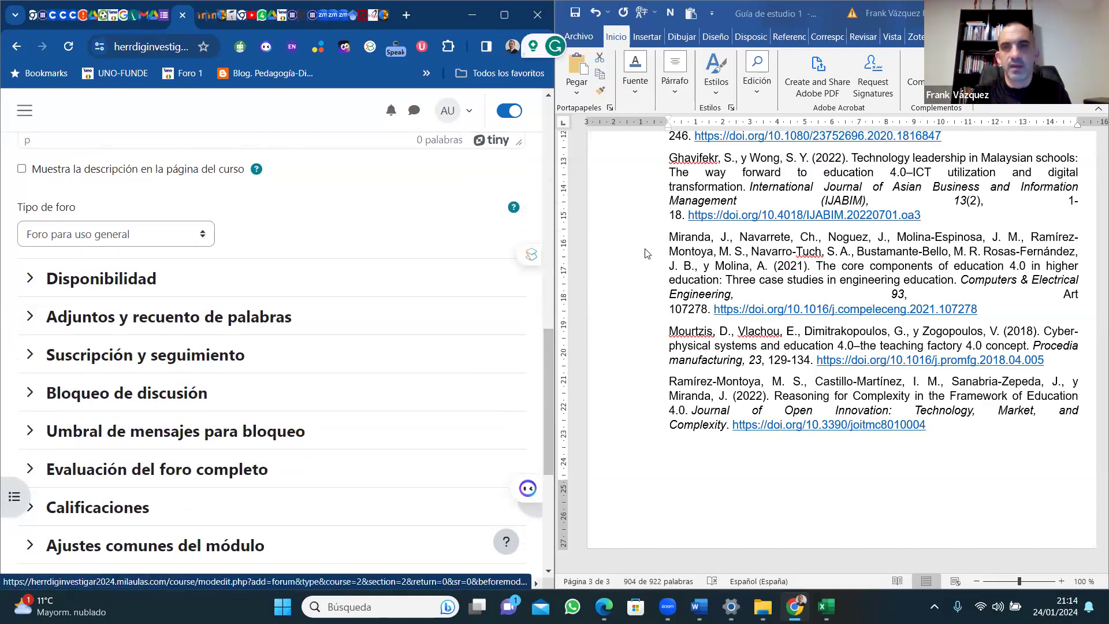
In the Word study guide, copy Actividad 1's title text "Foro de Discusión en forma Blog".
{"action": "left_click", "coordinate": [791, 463]}
{"action": "key", "text": "ctrl+Home"}
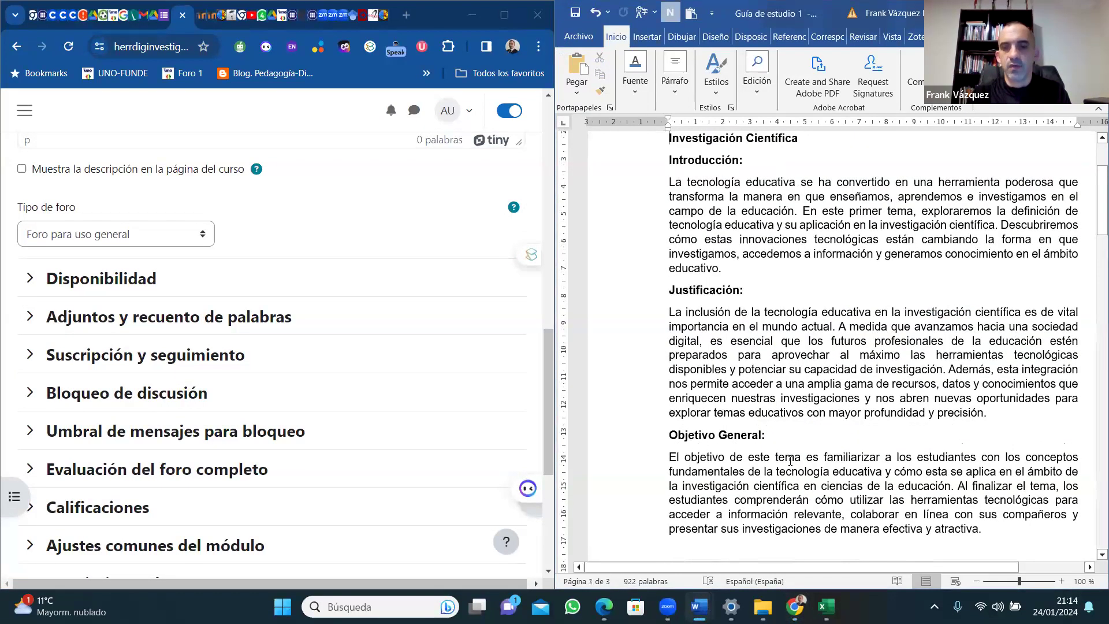
{"action": "key", "text": "Down"}
{"action": "key", "text": "Down"}
{"action": "key", "text": "Down"}
{"action": "key", "text": "Down"}
{"action": "key", "text": "Down"}
{"action": "key", "text": "Down"}
{"action": "key", "text": "Down"}
{"action": "key", "text": "Down"}
{"action": "key", "text": "Down"}
{"action": "key", "text": "Down"}
{"action": "key", "text": "Down"}
{"action": "key", "text": "Down"}
{"action": "key", "text": "Down"}
{"action": "key", "text": "Down"}
{"action": "key", "text": "Down"}
{"action": "key", "text": "Down"}
{"action": "key", "text": "Down"}
{"action": "key", "text": "Down"}
{"action": "key", "text": "Down"}
{"action": "key", "text": "Down"}
{"action": "key", "text": "Down"}
{"action": "key", "text": "Down"}
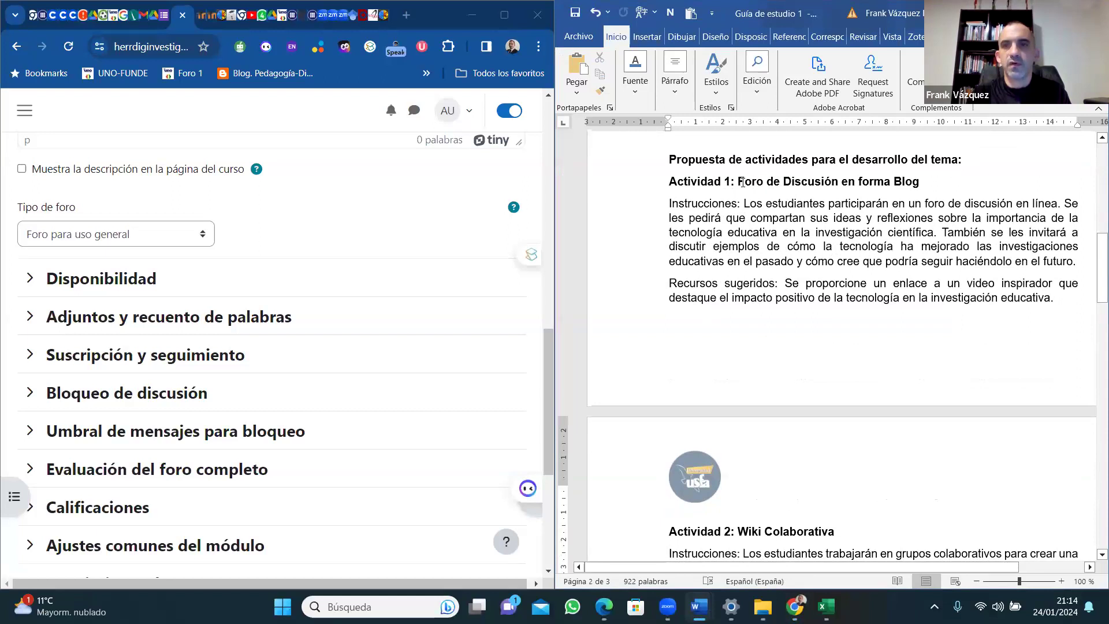
{"action": "left_click_drag", "start_coordinate": [746, 182], "coordinate": [926, 182]}
{"action": "key", "text": "ctrl+c"}
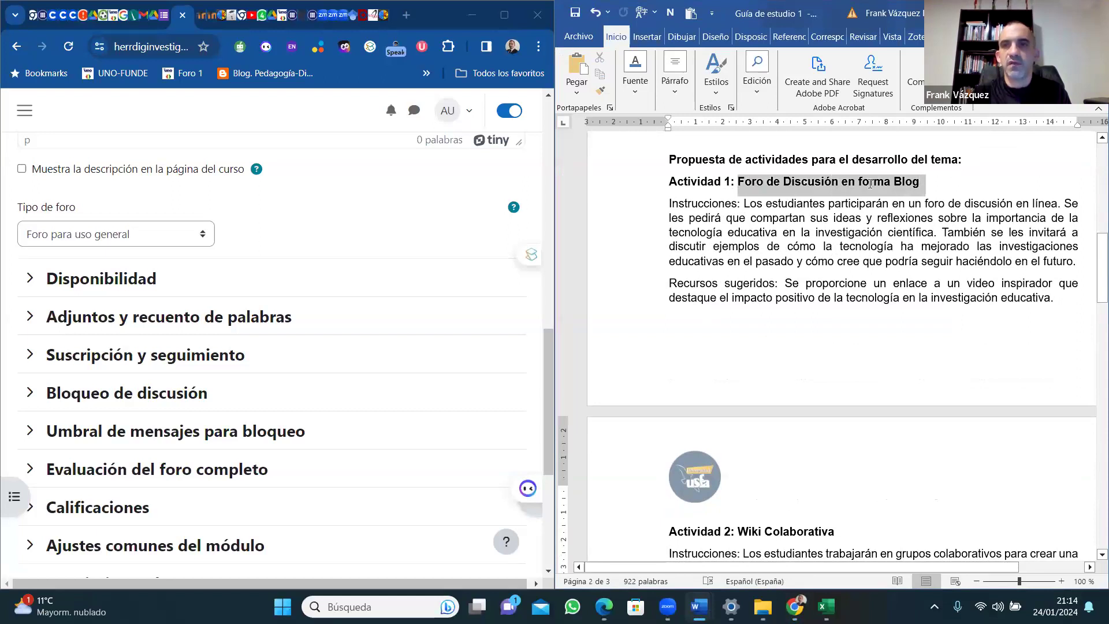
{"action": "right_click", "coordinate": [840, 189]}
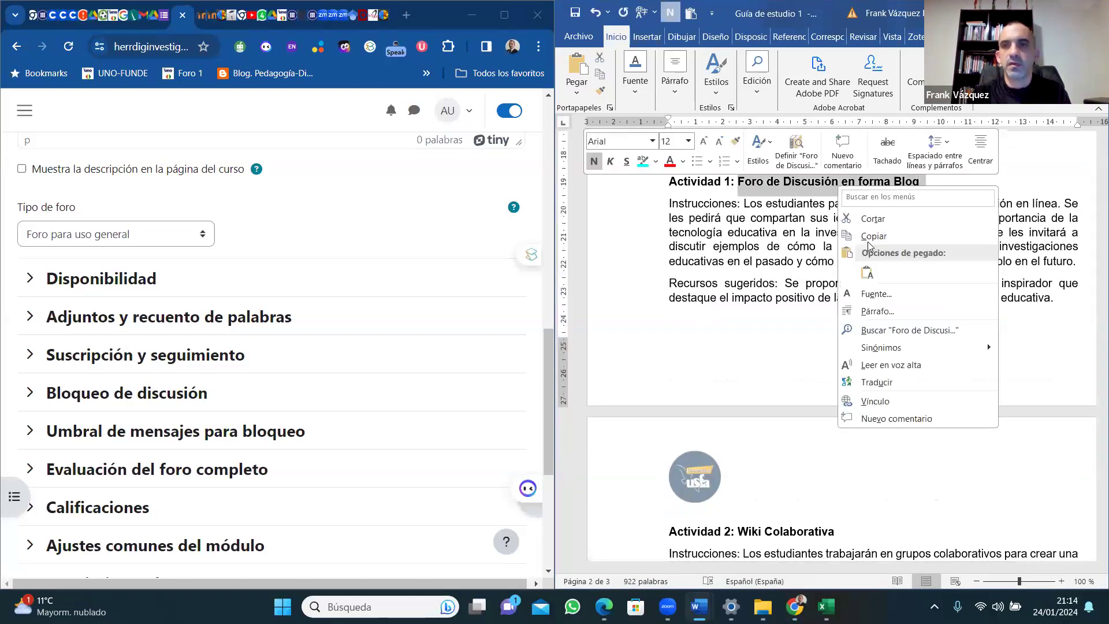
{"action": "left_click", "coordinate": [872, 236]}
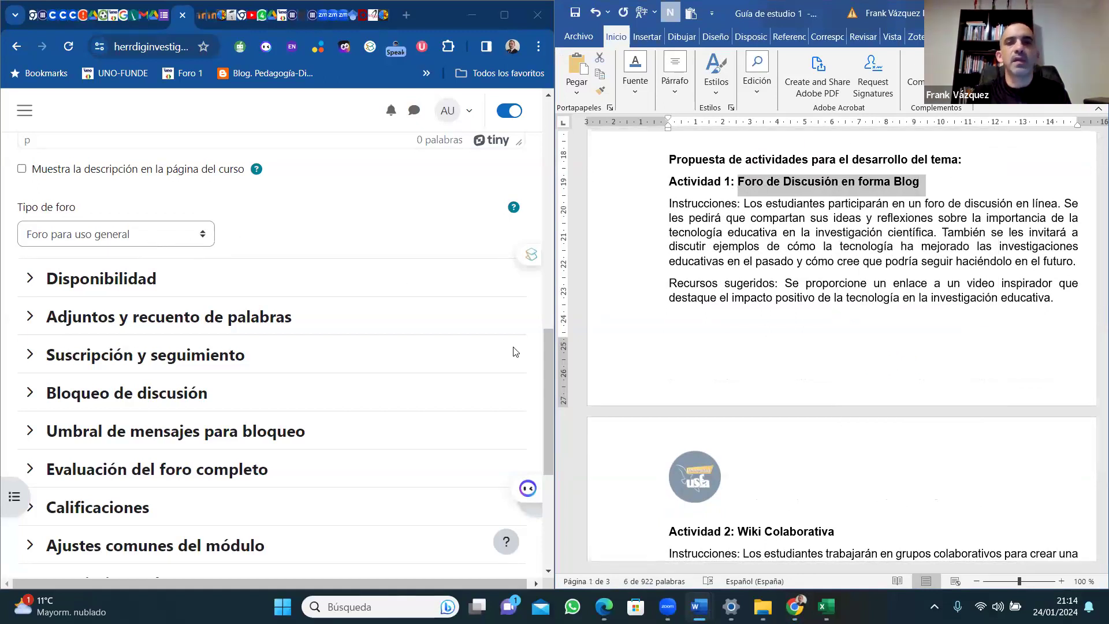
Paste the copied title after the colon in the forum name to read "Foro1: Foro de Discusión en forma Blog".
{"action": "left_click_drag", "start_coordinate": [544, 336], "coordinate": [541, 272]}
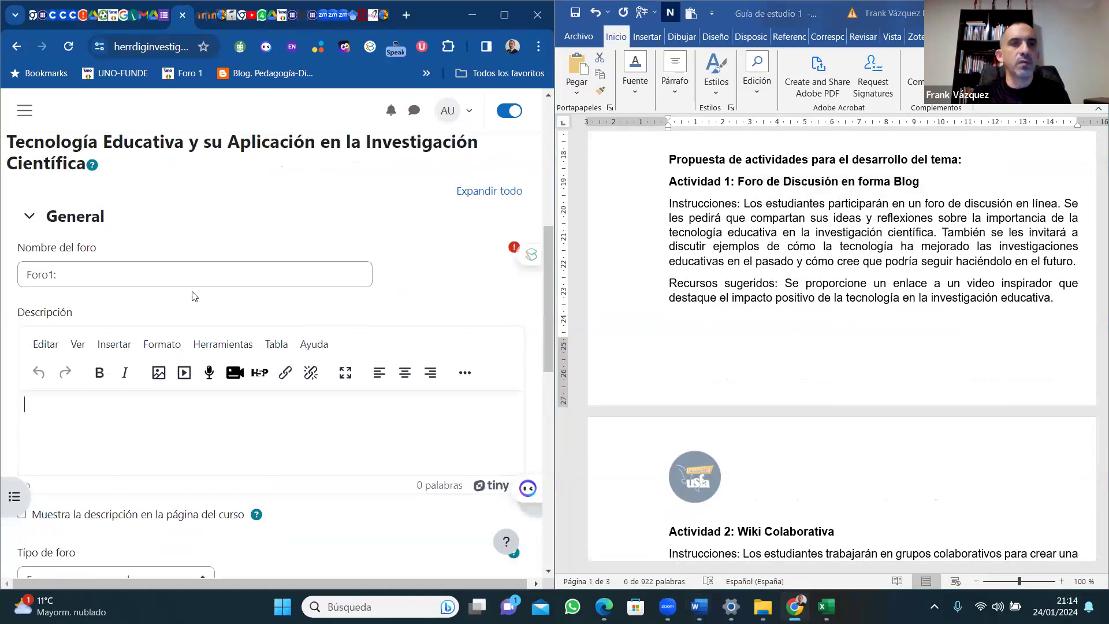
{"action": "left_click", "coordinate": [100, 273]}
{"action": "key", "text": "ctrl+v"}
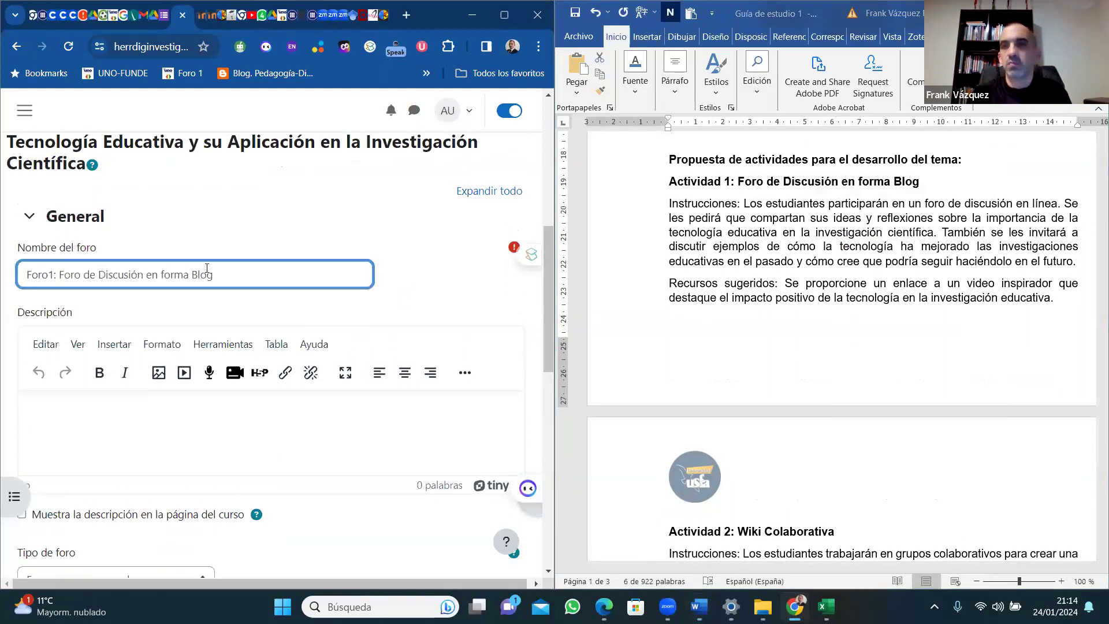
Copy Actividad 1's Instrucciones and Recursos sugeridos paragraphs from the Word guide into the forum's description.
{"action": "left_click_drag", "start_coordinate": [546, 318], "coordinate": [547, 378]}
{"action": "left_click", "coordinate": [669, 203]}
{"action": "left_click_drag", "start_coordinate": [663, 200], "coordinate": [838, 291]}
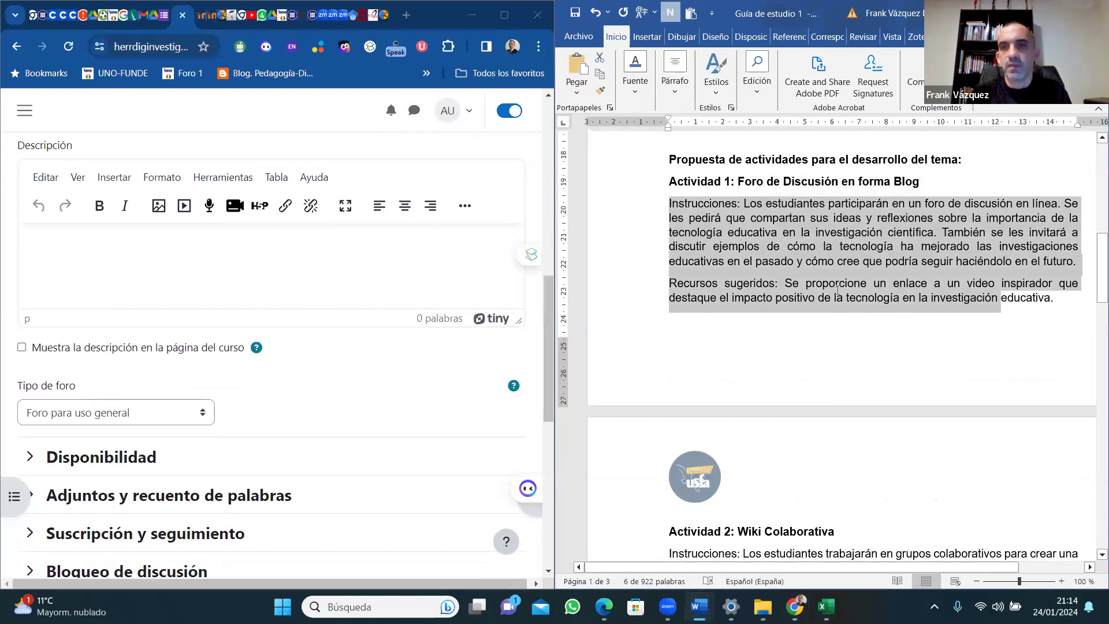
{"action": "right_click", "coordinate": [698, 300]}
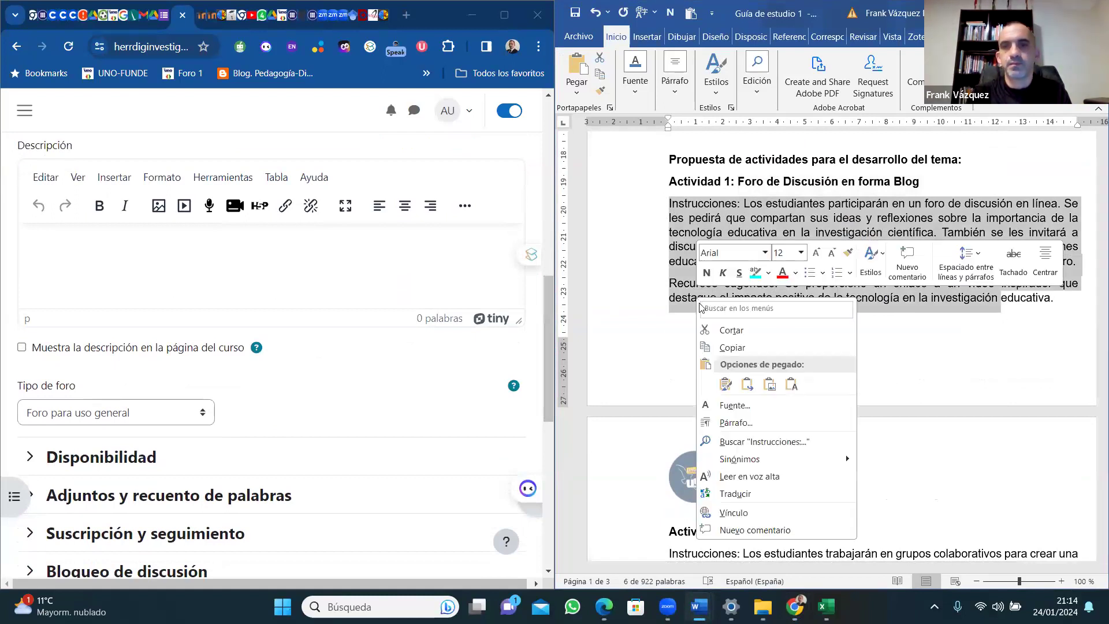
{"action": "left_click", "coordinate": [734, 349]}
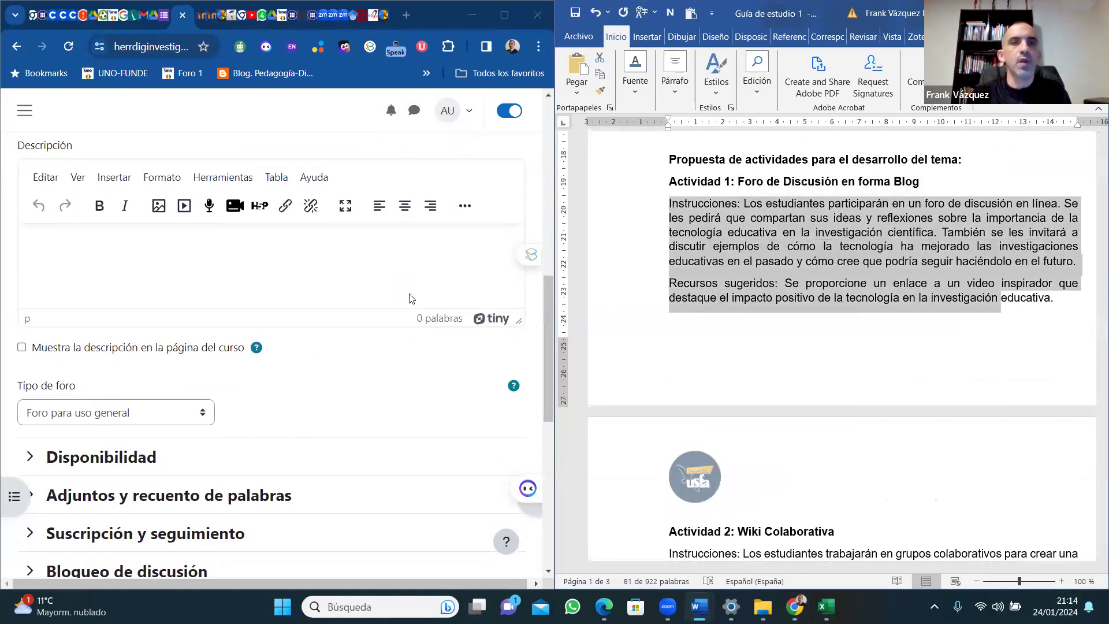
{"action": "left_click", "coordinate": [128, 292]}
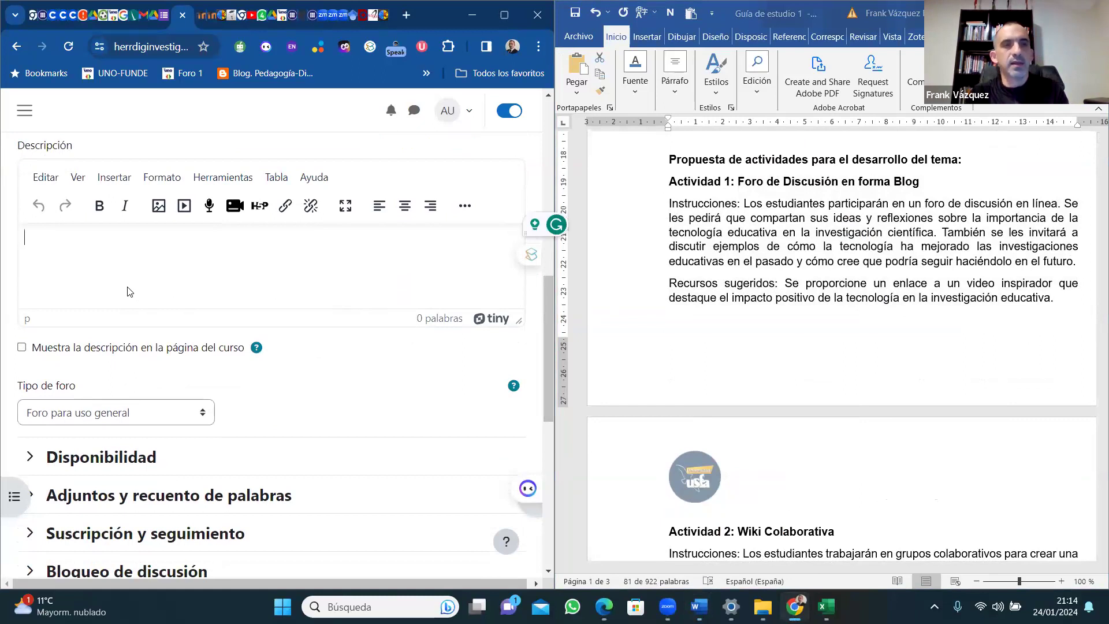
{"action": "key", "text": "ctrl+v"}
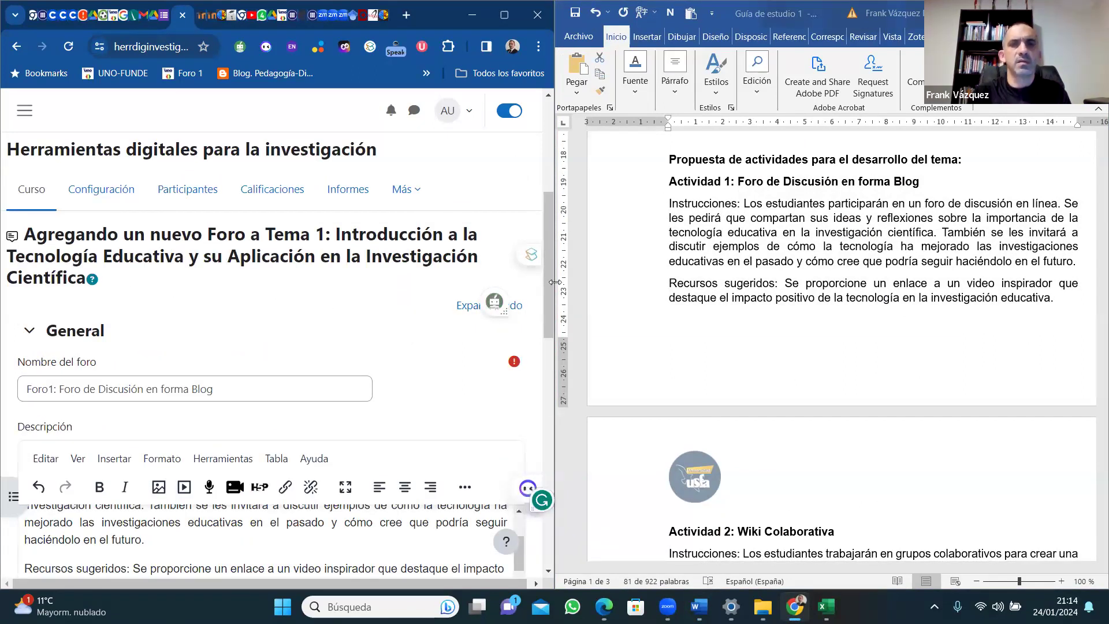
Set the forum type to "Foro estándar con formato de blog.".
{"action": "scroll", "coordinate": [547, 351], "scroll_direction": "down", "scroll_amount": 3}
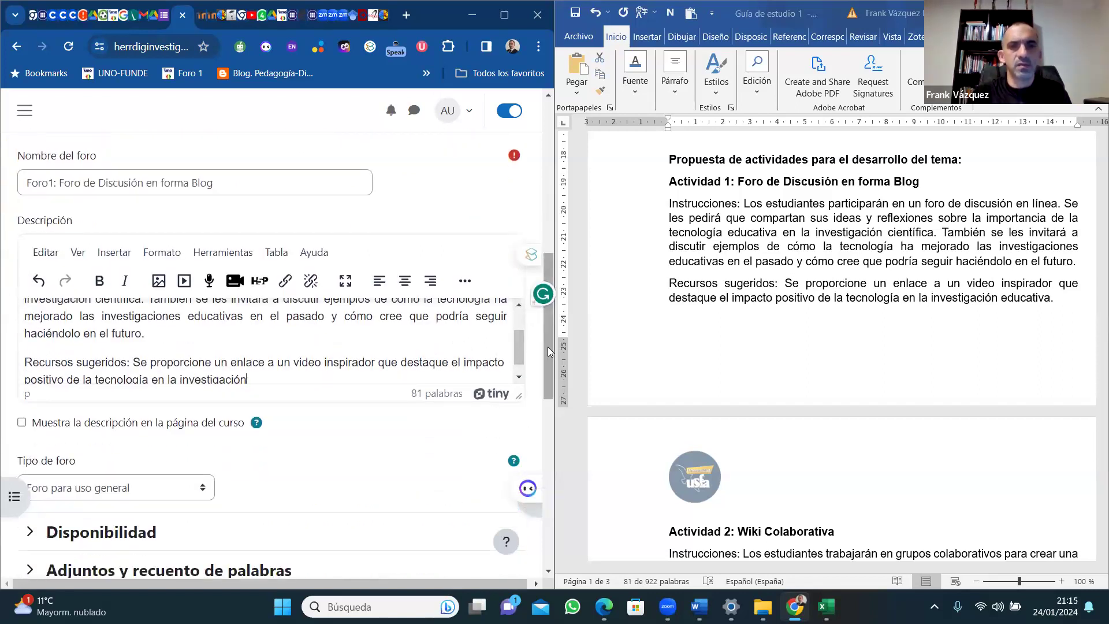
{"action": "scroll", "coordinate": [547, 364], "scroll_direction": "down", "scroll_amount": 2}
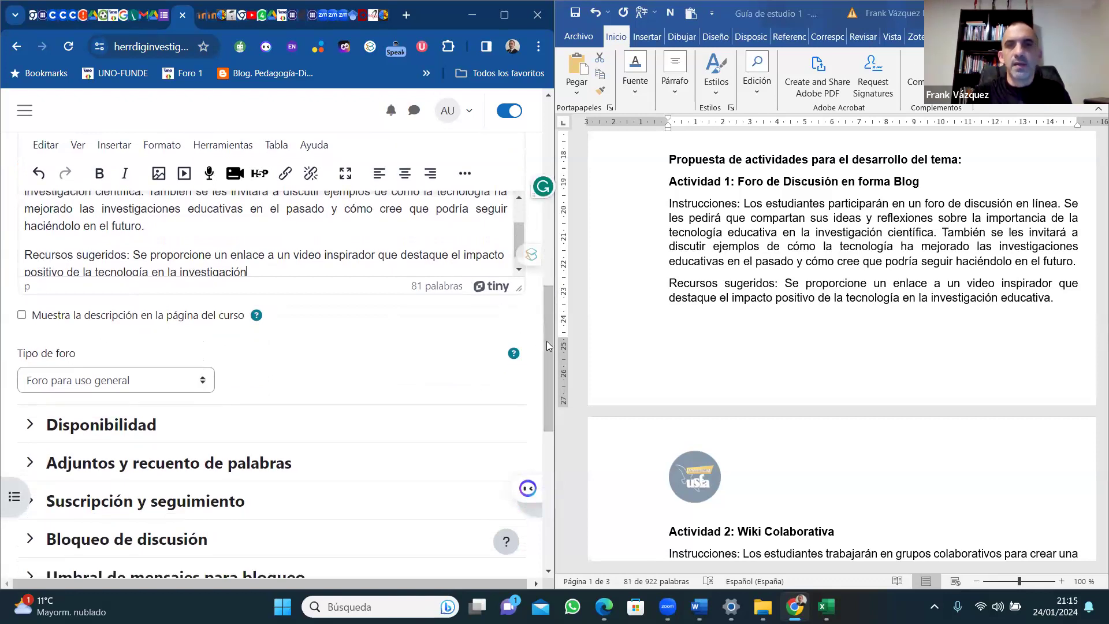
{"action": "scroll", "coordinate": [547, 356], "scroll_direction": "down", "scroll_amount": 2}
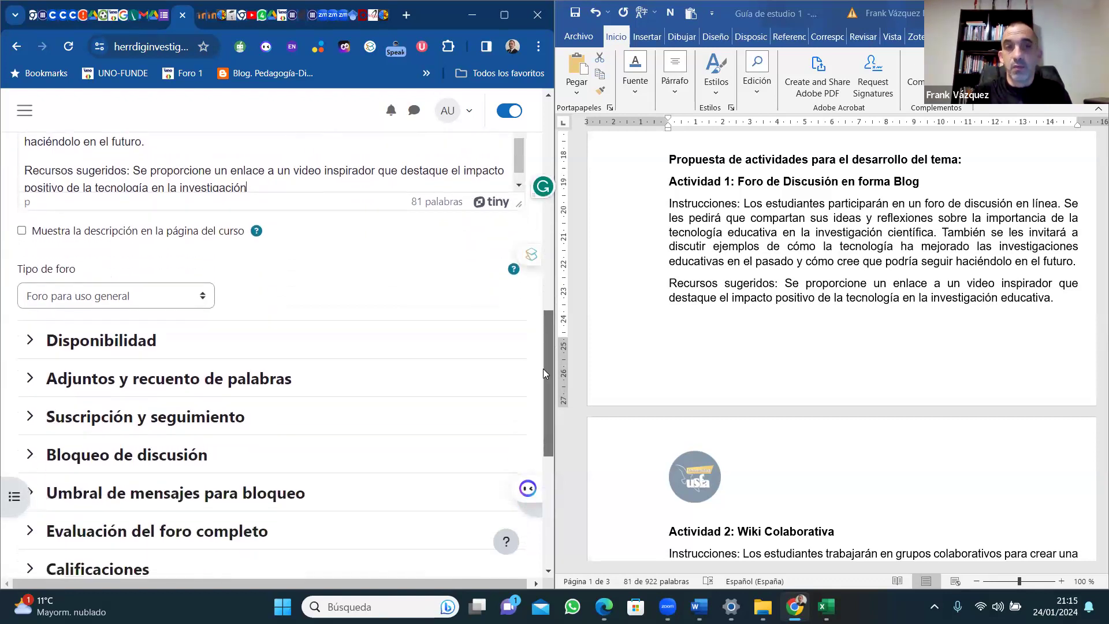
{"action": "left_click", "coordinate": [203, 297]}
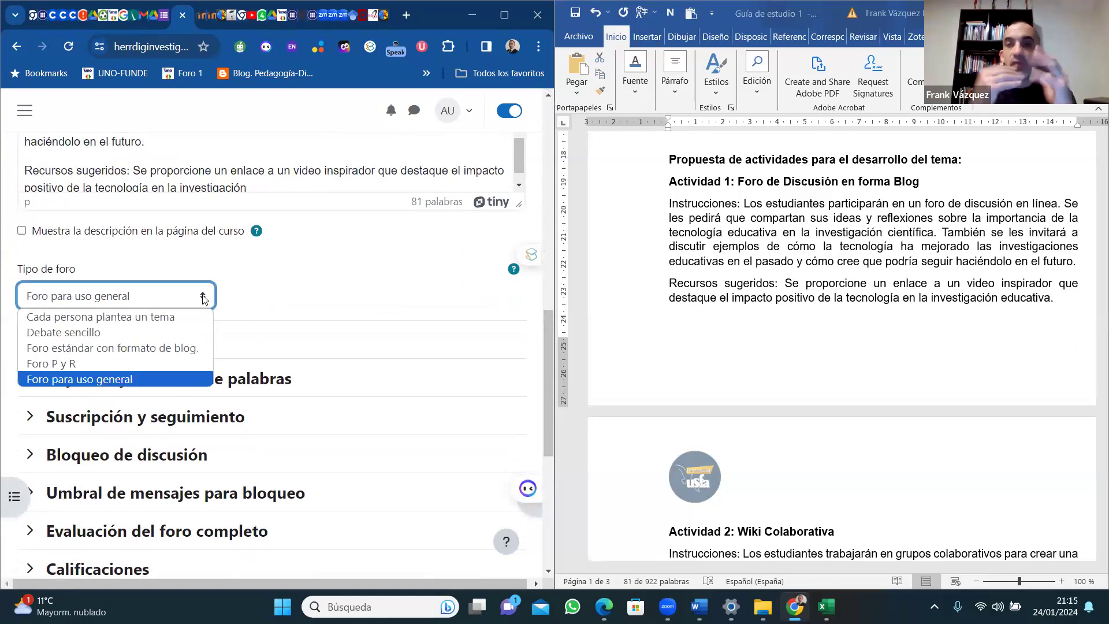
{"action": "left_click", "coordinate": [153, 348]}
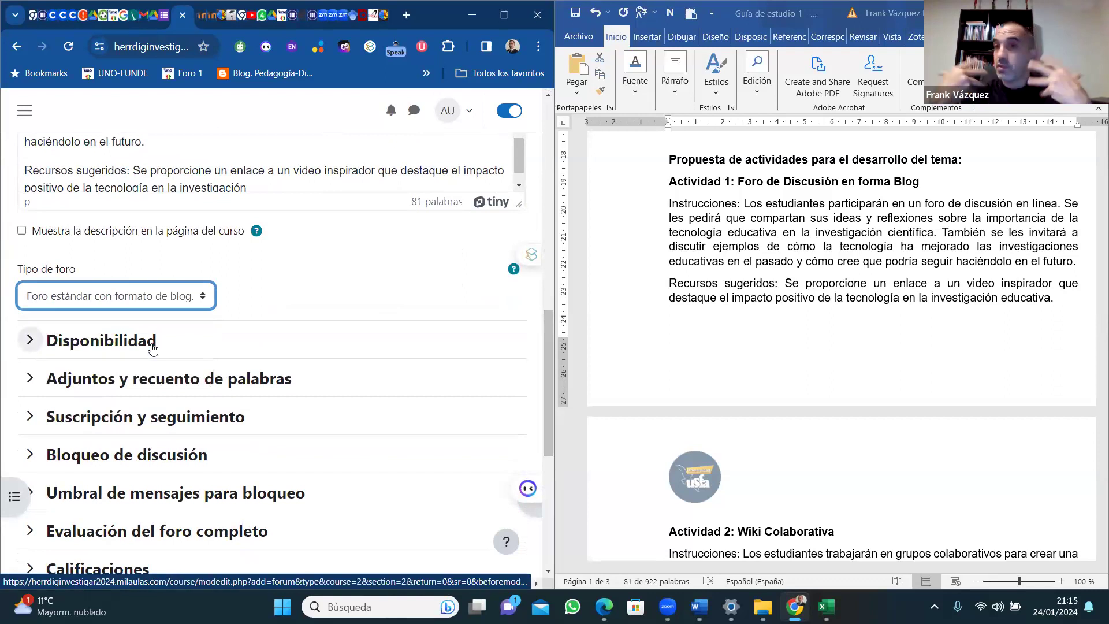
Try the forum types Foro P y R, Debate sencillo and Cada persona plantea un tema, then return to Foro estándar con formato de blog.
{"action": "left_click", "coordinate": [203, 299]}
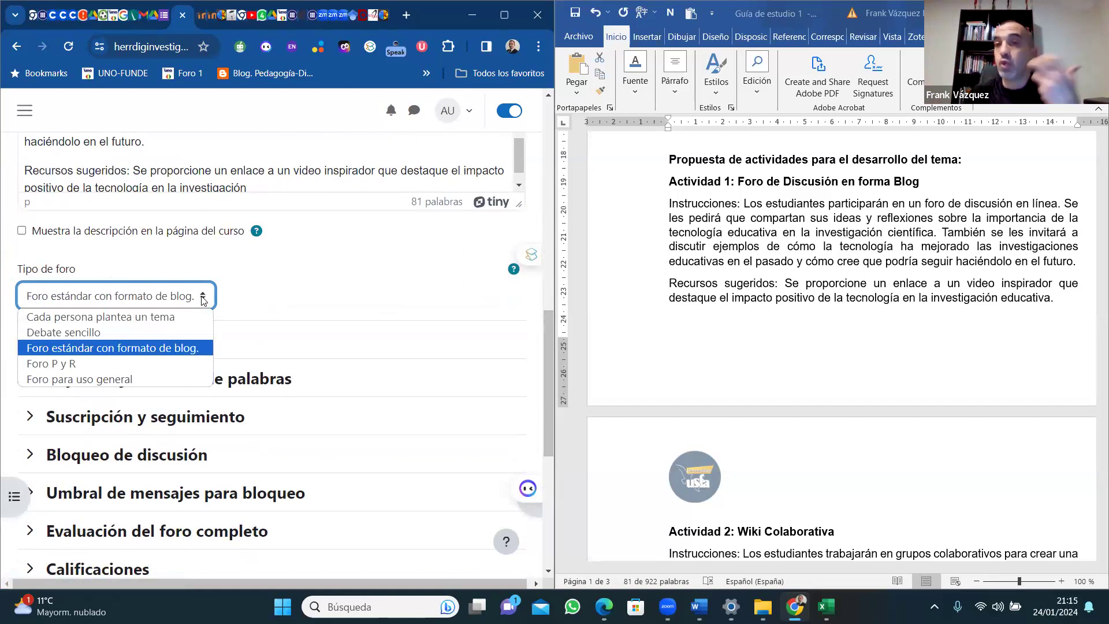
{"action": "left_click", "coordinate": [88, 363]}
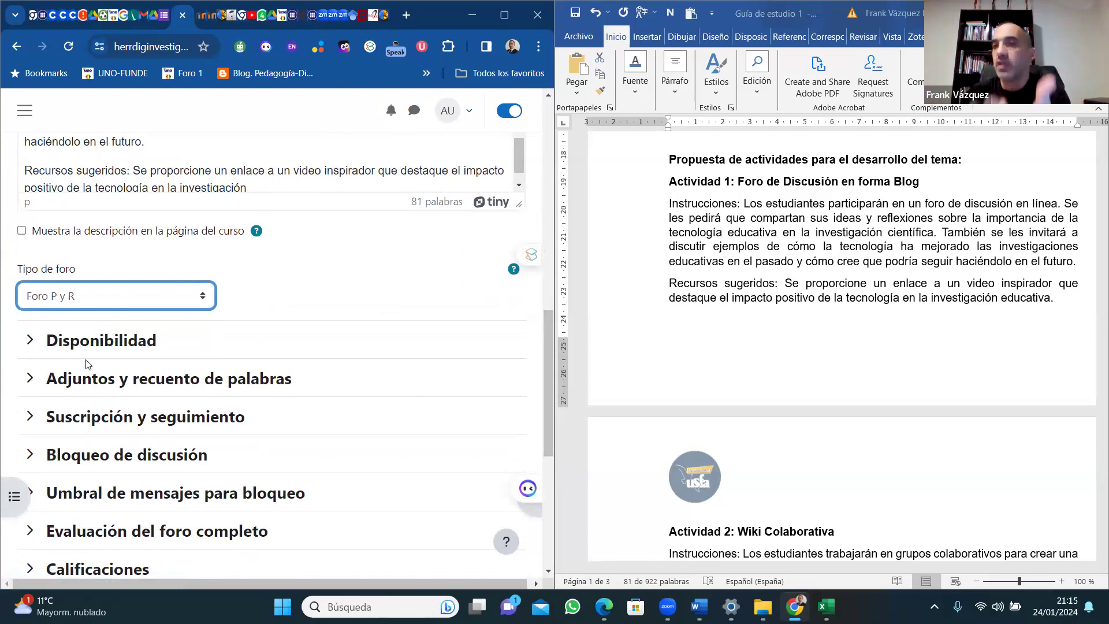
{"action": "left_click", "coordinate": [200, 301]}
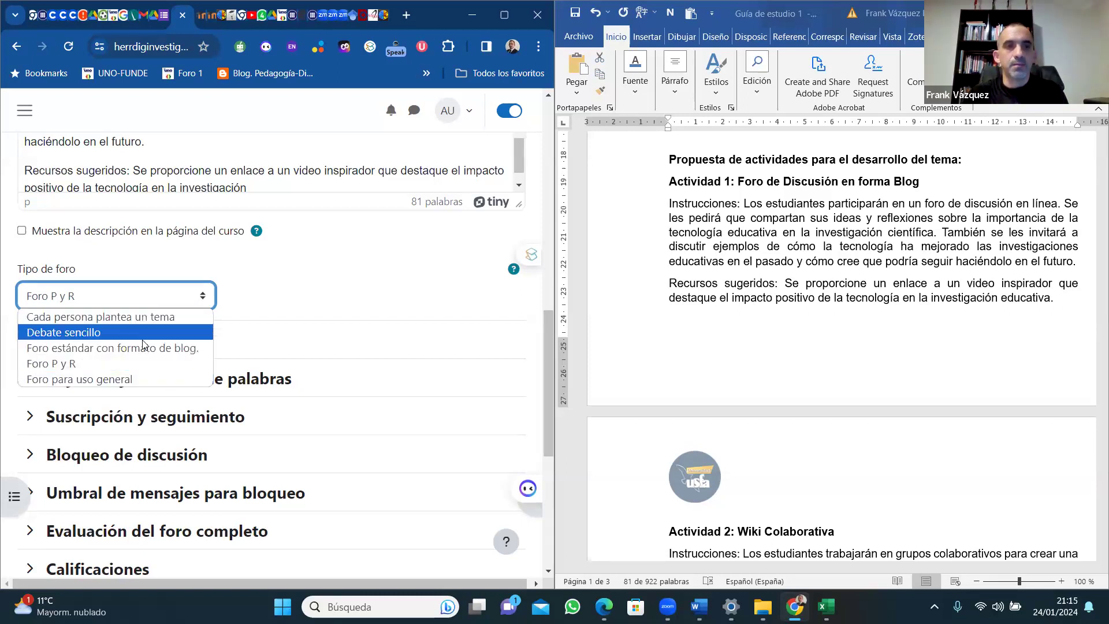
{"action": "left_click", "coordinate": [108, 333]}
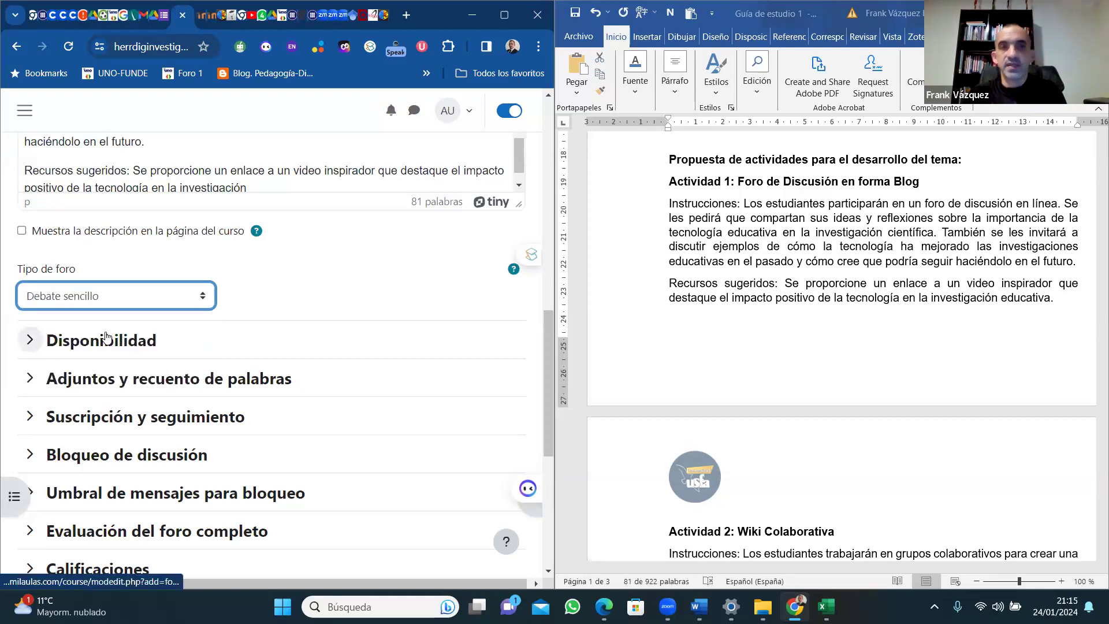
{"action": "left_click", "coordinate": [203, 298]}
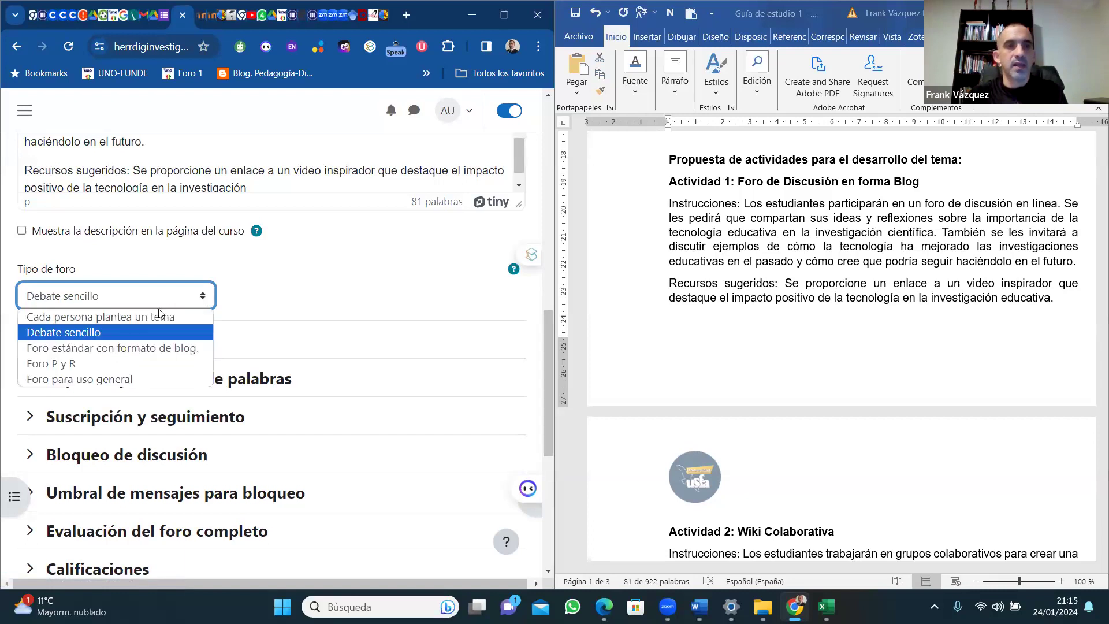
{"action": "left_click", "coordinate": [141, 318]}
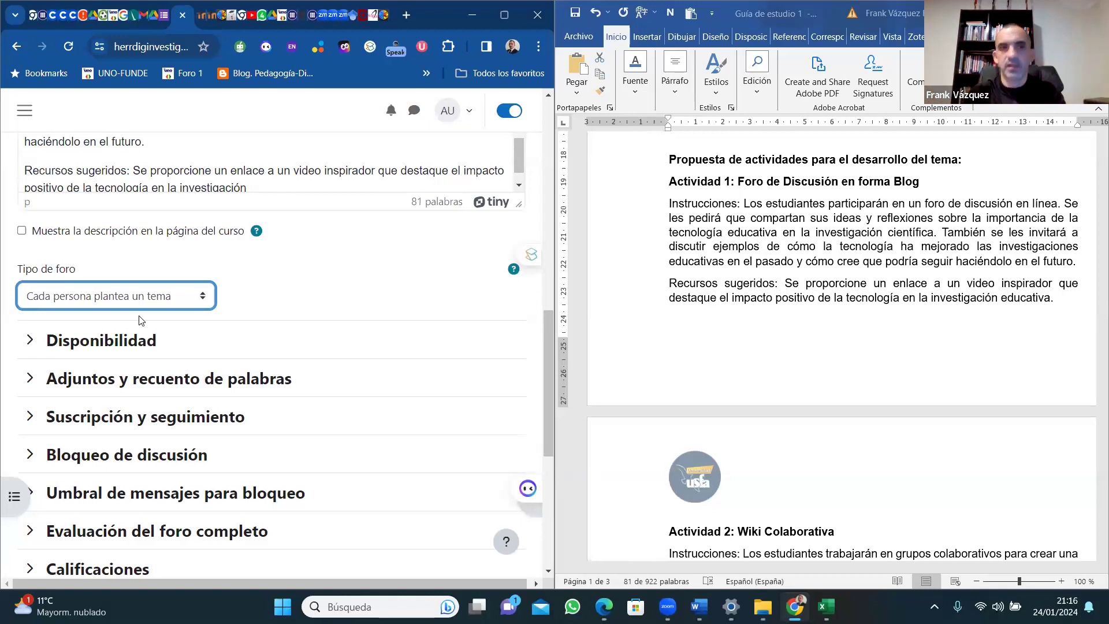
{"action": "left_click", "coordinate": [202, 299]}
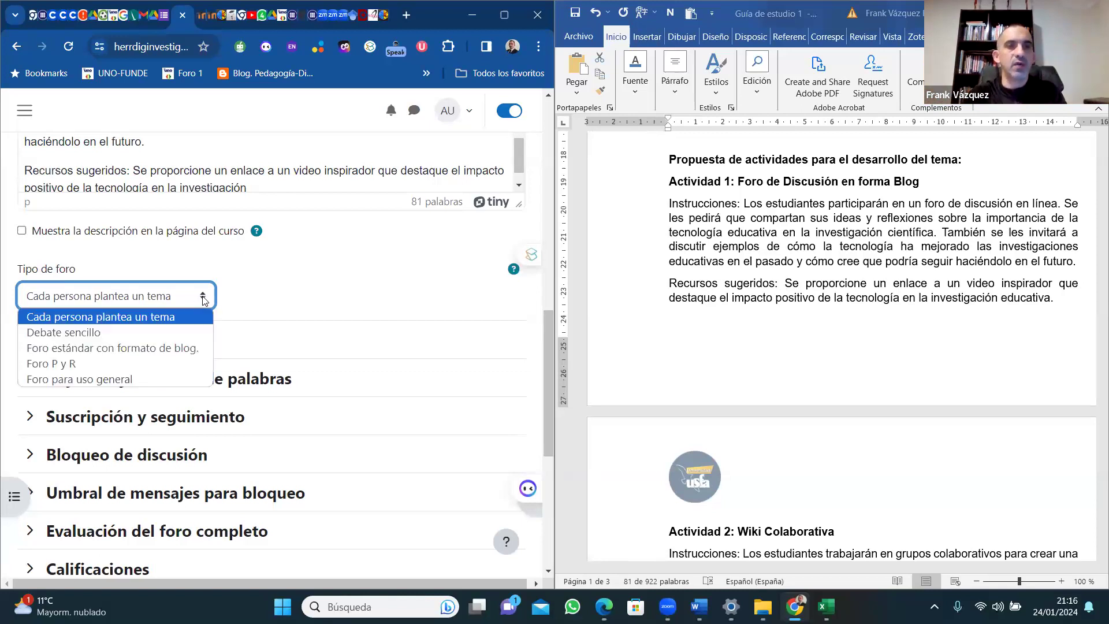
{"action": "left_click", "coordinate": [166, 349]}
Expand the forum's Disponibilidad settings and enable both the Fecha de entrega and the Fecha límite.
{"action": "left_click", "coordinate": [145, 342]}
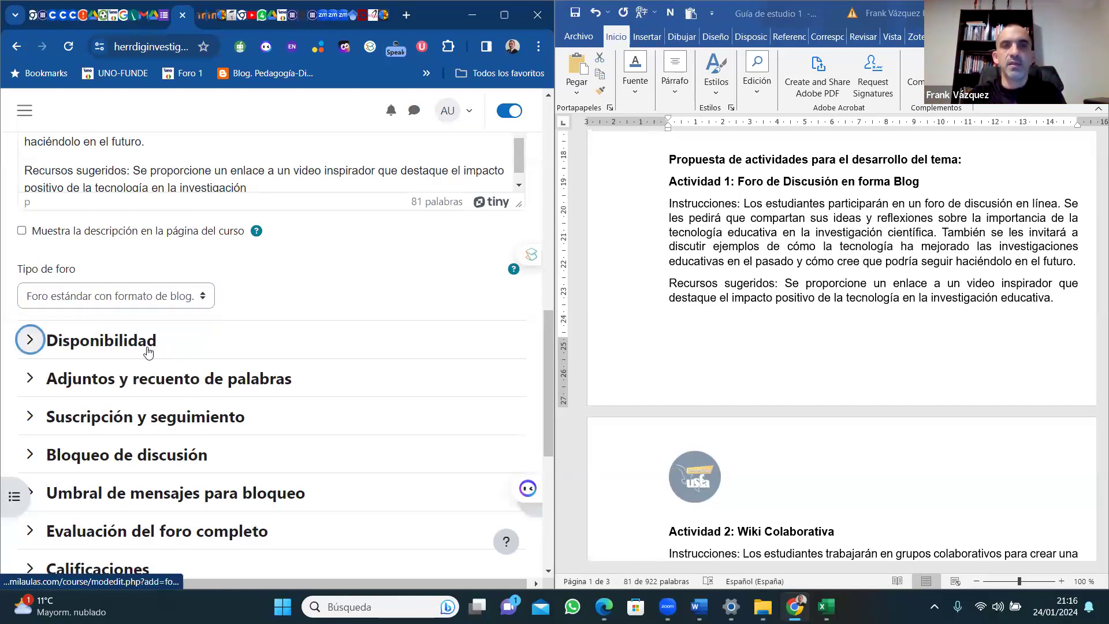
{"action": "left_click_drag", "start_coordinate": [546, 366], "coordinate": [547, 401]}
{"action": "left_click", "coordinate": [21, 275]}
{"action": "left_click", "coordinate": [21, 338]}
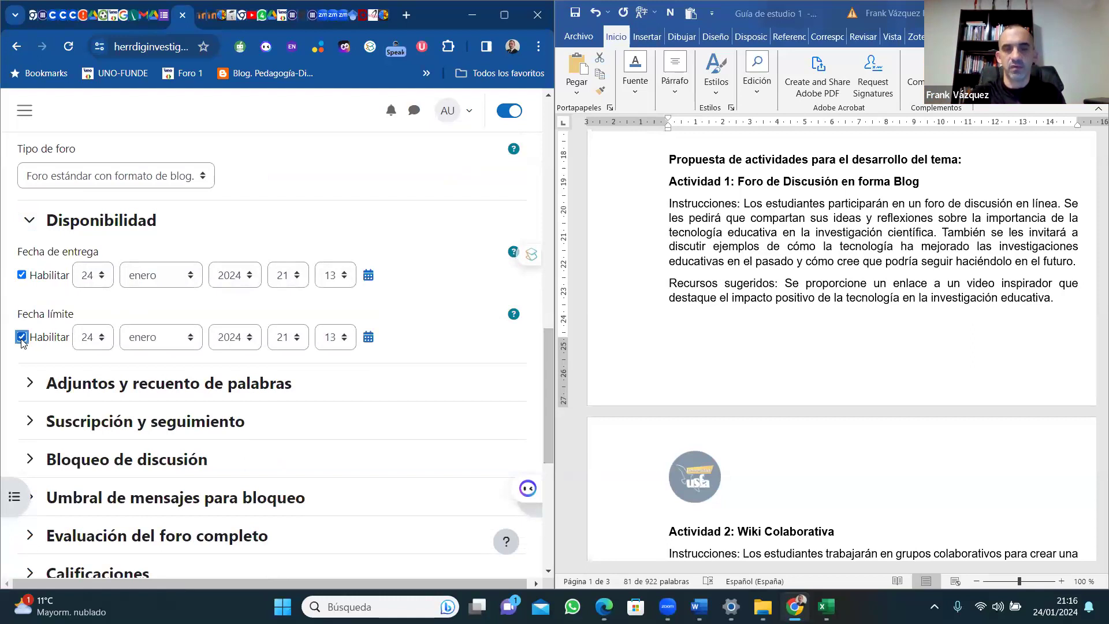
Set the Fecha de entrega's hour to 07 and its month to febrero.
{"action": "left_click", "coordinate": [295, 277]}
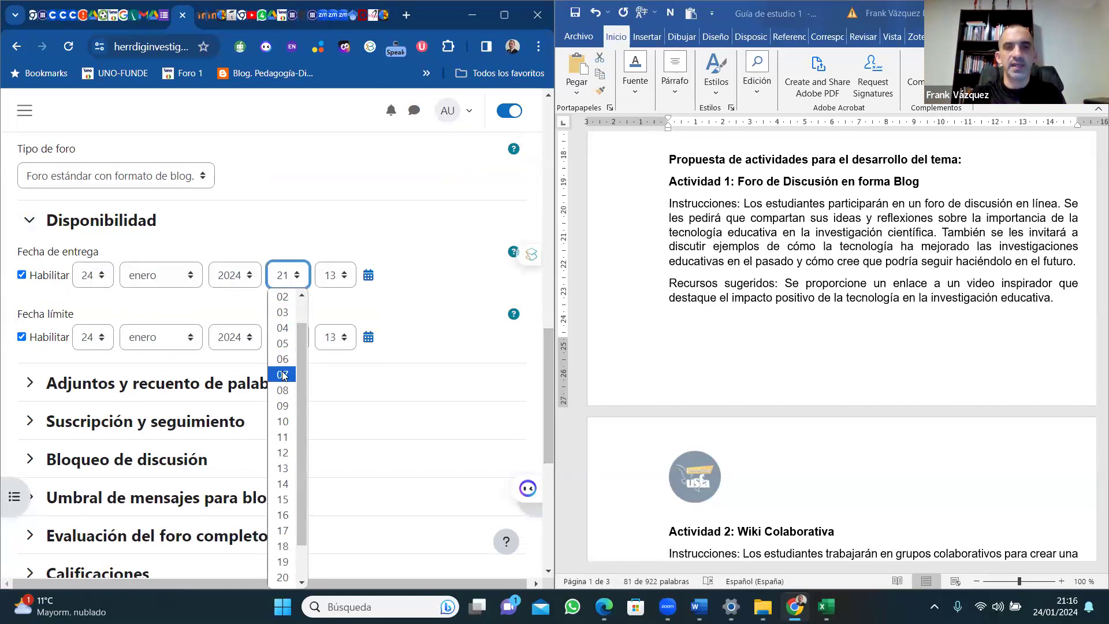
{"action": "left_click", "coordinate": [283, 375]}
{"action": "left_click", "coordinate": [192, 279]}
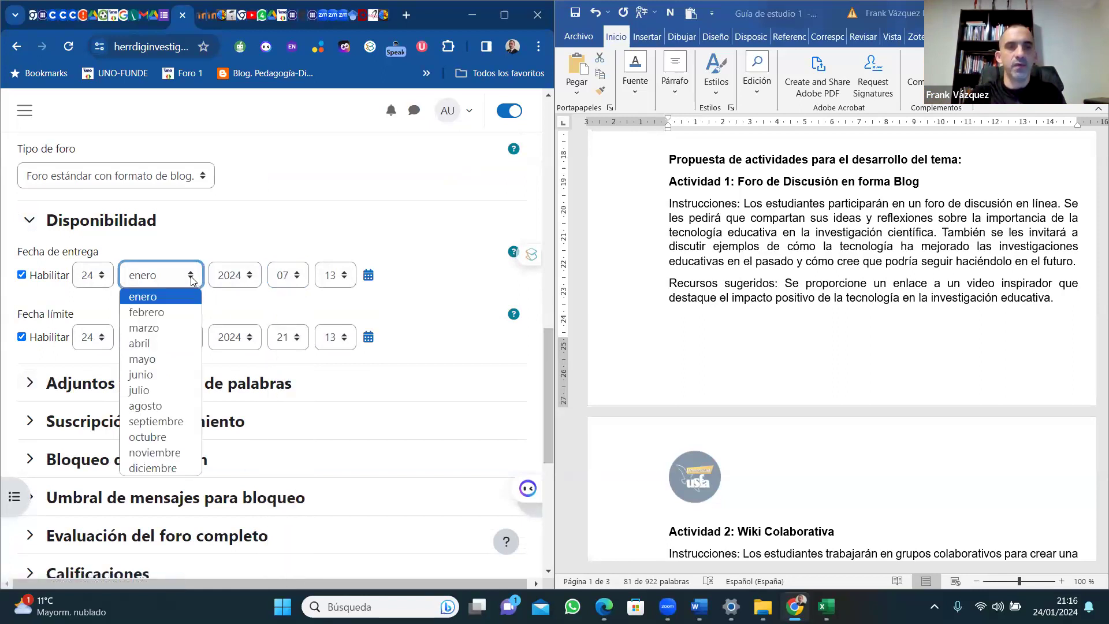
{"action": "key", "text": "Escape"}
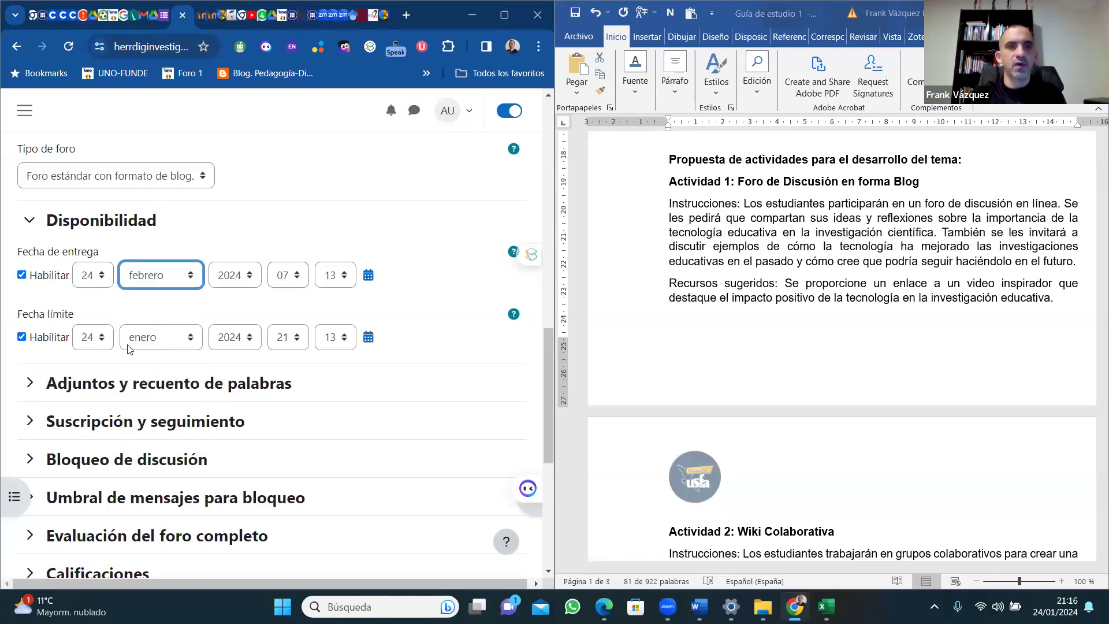
Set the day of the forum's Fecha límite to 27.
{"action": "left_click", "coordinate": [109, 340]}
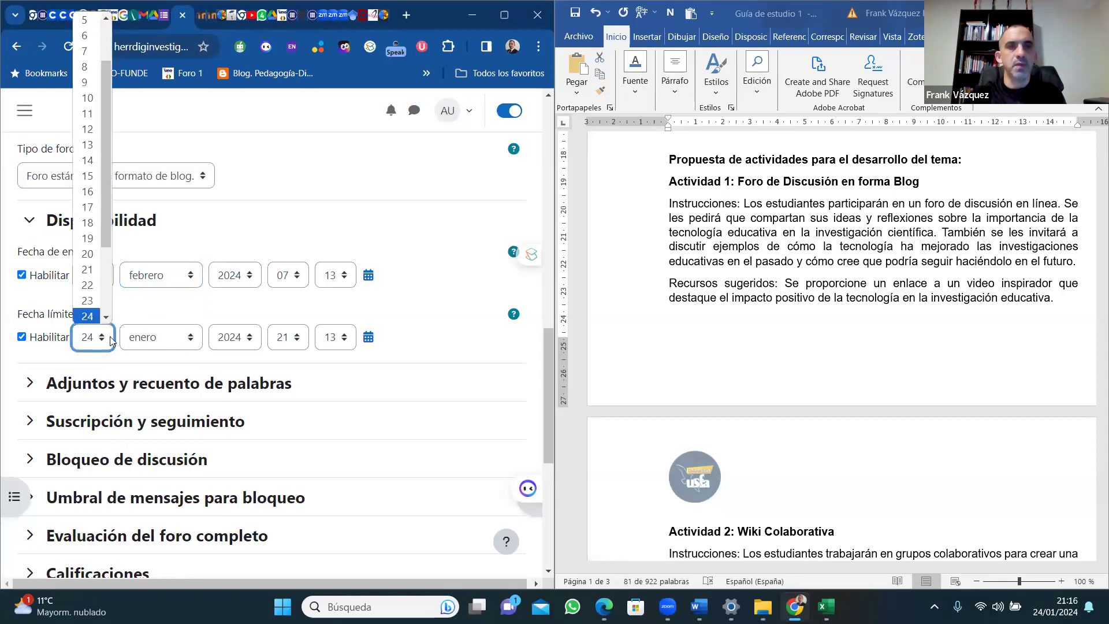
{"action": "left_click", "coordinate": [101, 339]}
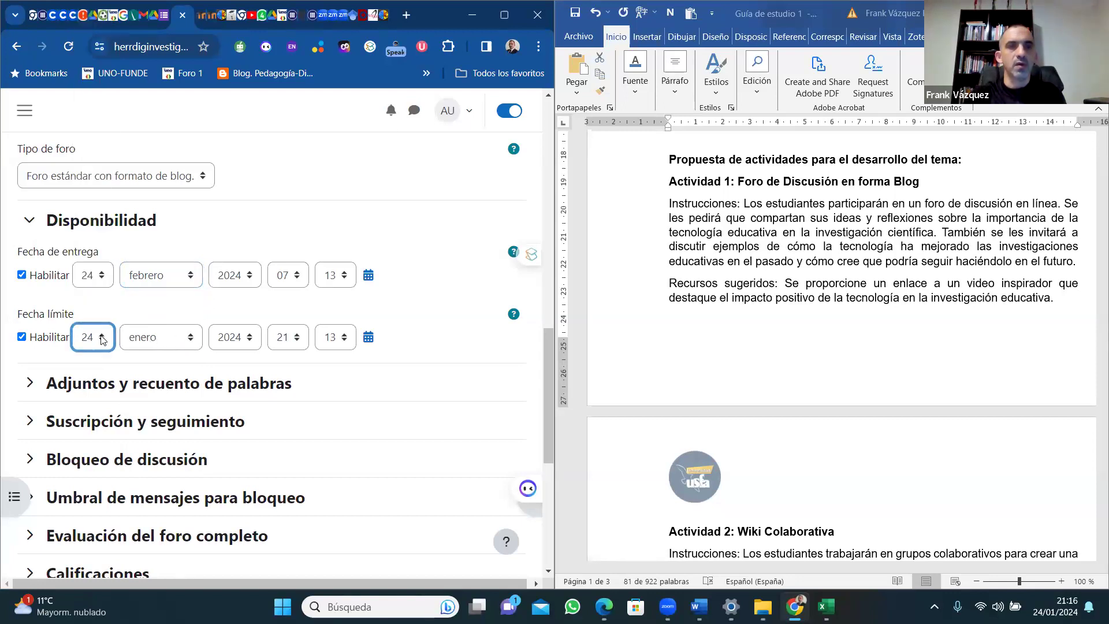
{"action": "left_click", "coordinate": [101, 339]}
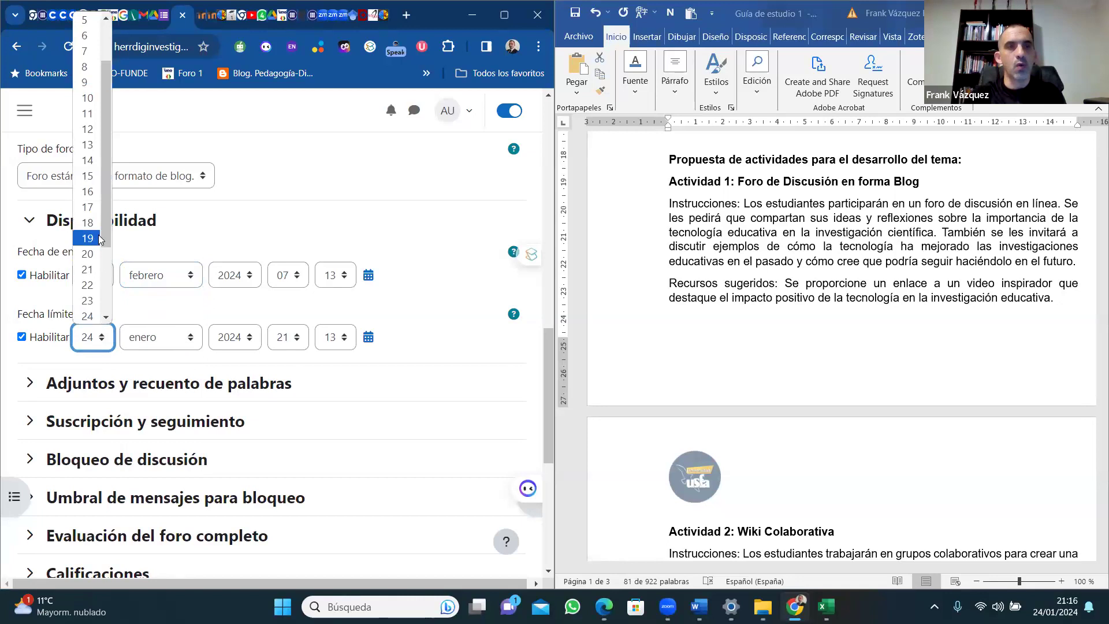
{"action": "scroll", "coordinate": [91, 289], "scroll_direction": "down", "scroll_amount": 1}
{"action": "left_click", "coordinate": [89, 297]}
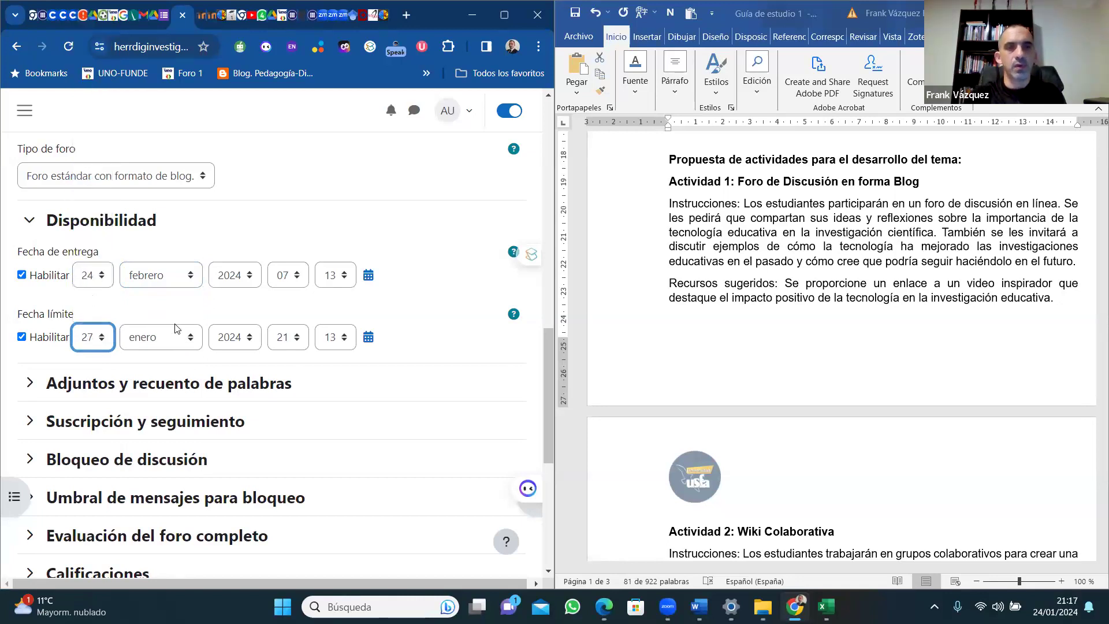
Set the time of the forum's Fecha de entrega to 08:00.
{"action": "left_click", "coordinate": [299, 280]}
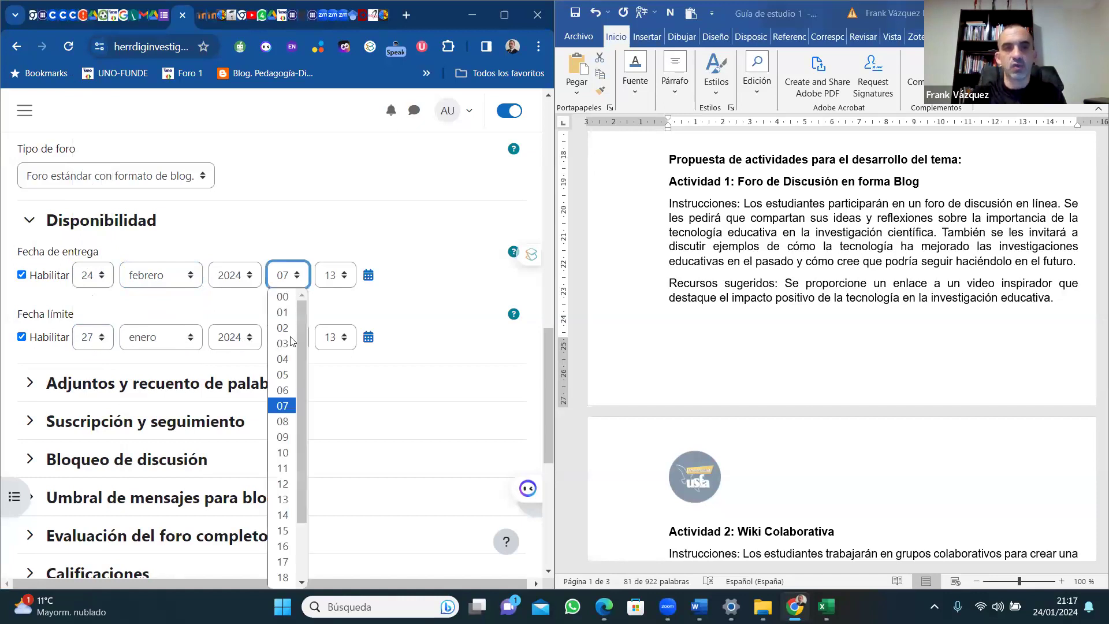
{"action": "left_click", "coordinate": [283, 395]}
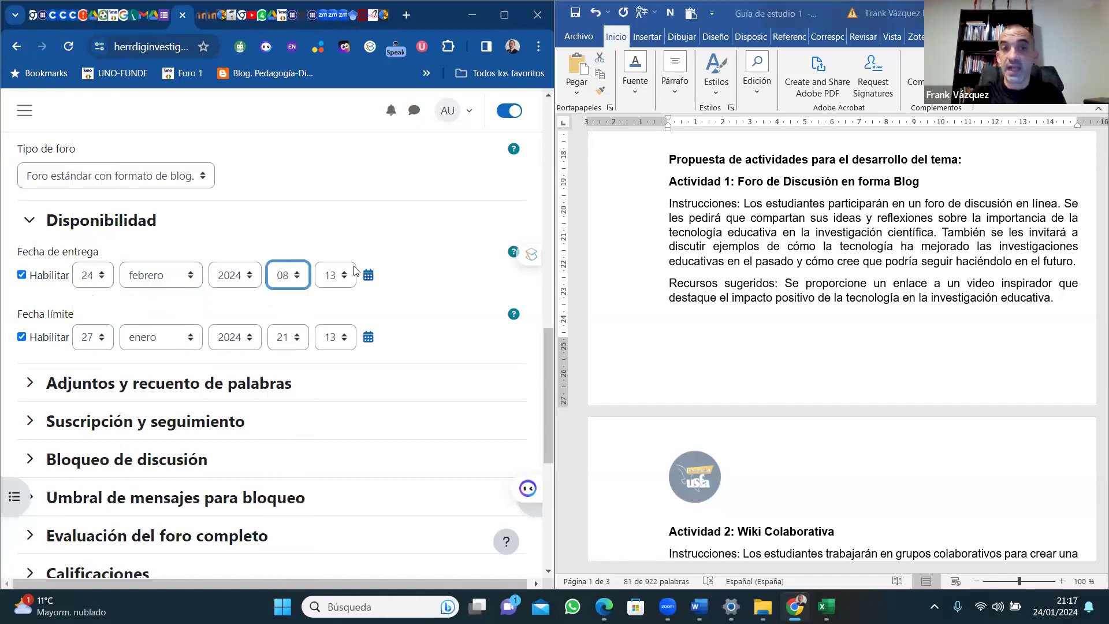
{"action": "left_click", "coordinate": [338, 275]}
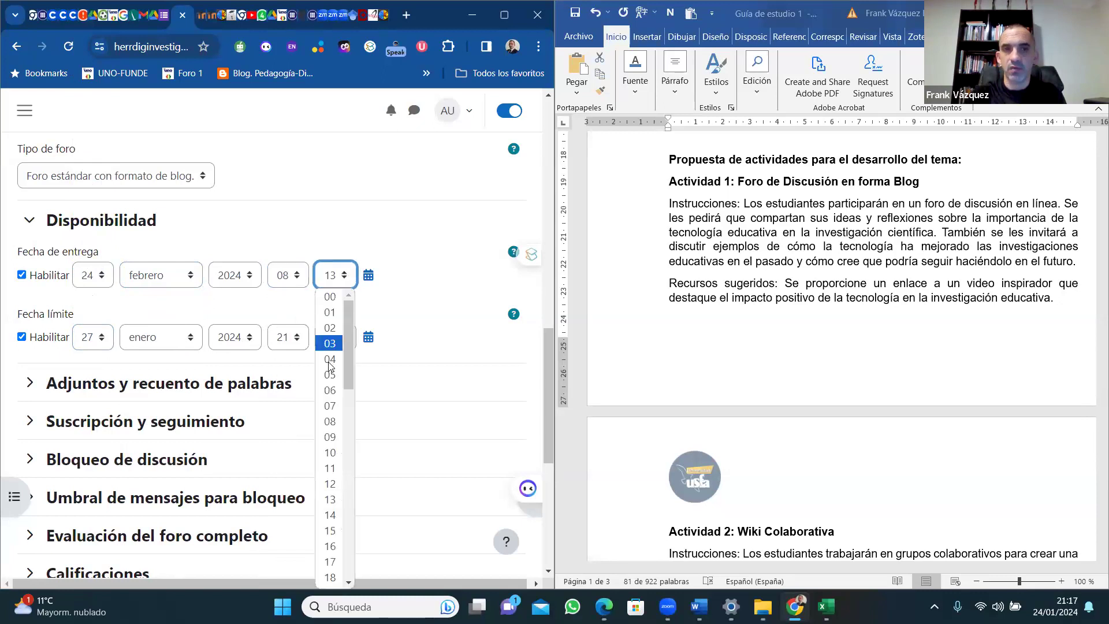
{"action": "left_click", "coordinate": [330, 297]}
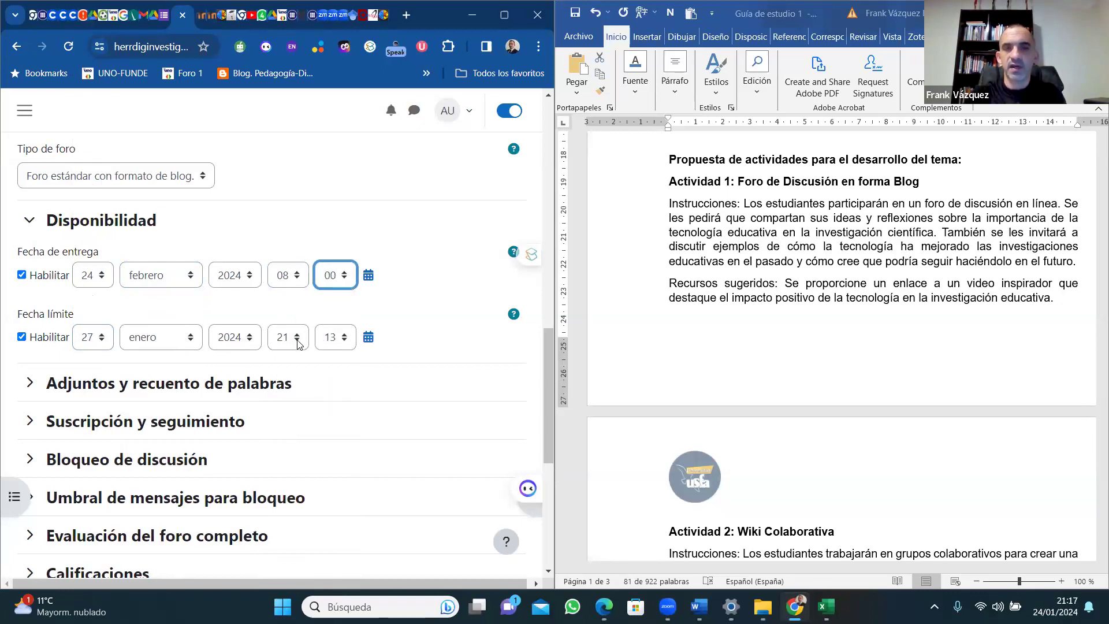
Set the time of the forum's Fecha límite to 20:00.
{"action": "left_click", "coordinate": [297, 341]}
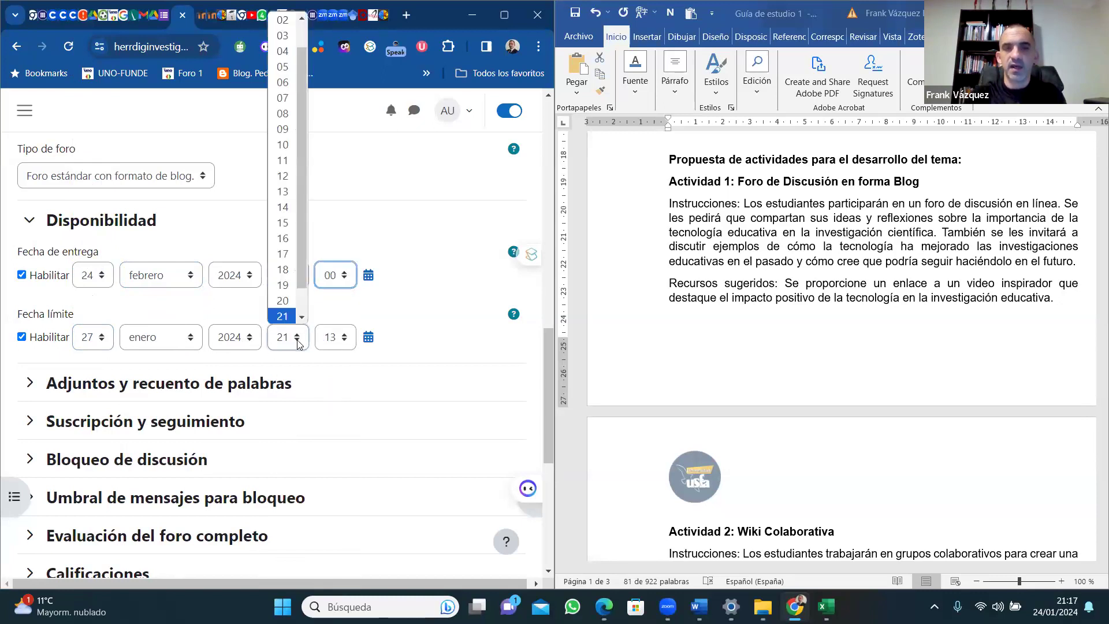
{"action": "left_click", "coordinate": [283, 303]}
{"action": "left_click", "coordinate": [349, 343]}
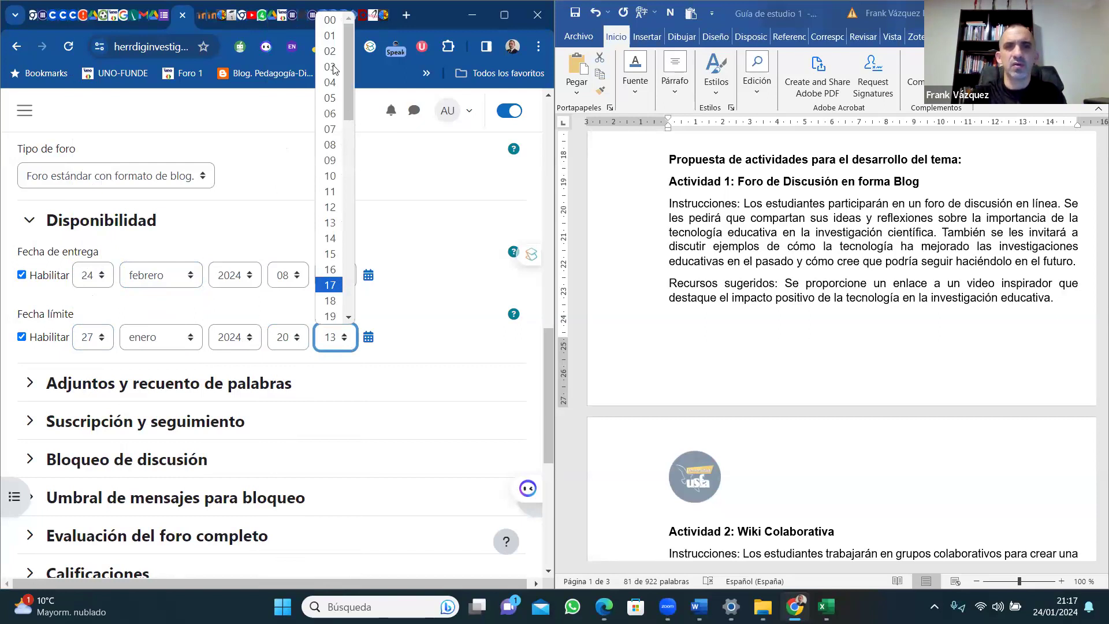
{"action": "left_click", "coordinate": [330, 21]}
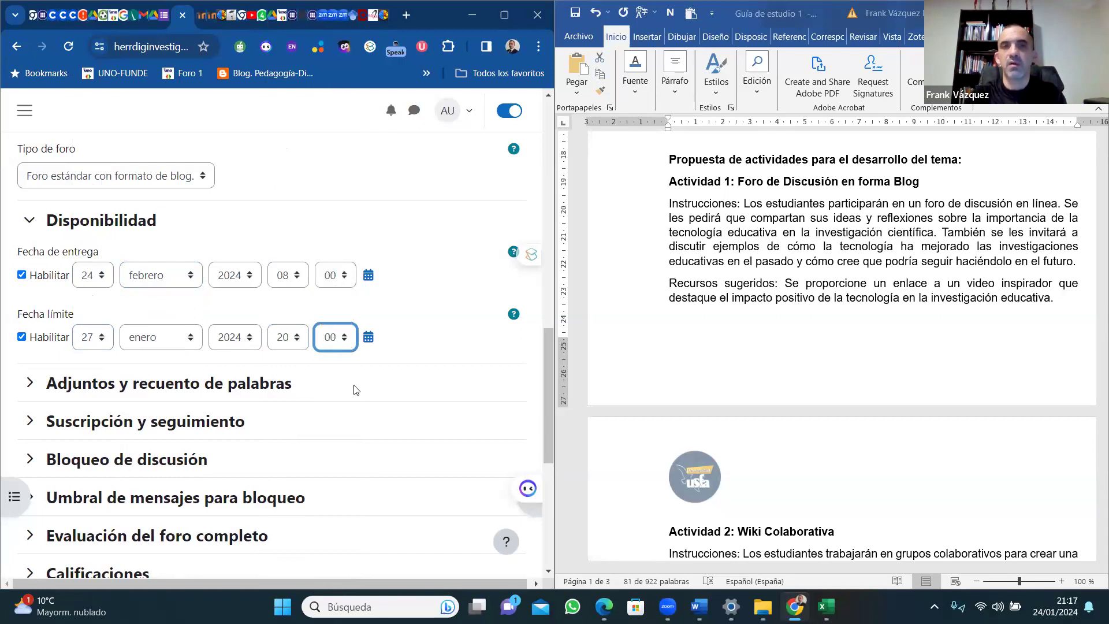
In the forum's Calificaciones settings, set Tipo de consolidación to Calificación máxima and the maximum grade to 10.
{"action": "left_click", "coordinate": [559, 396]}
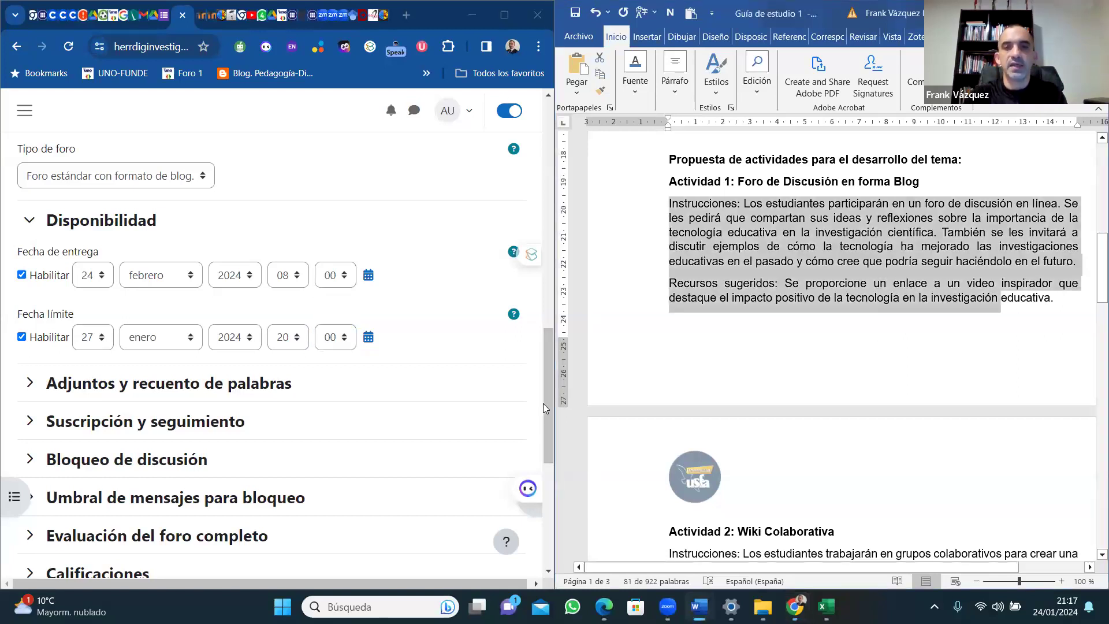
{"action": "left_click", "coordinate": [549, 497]}
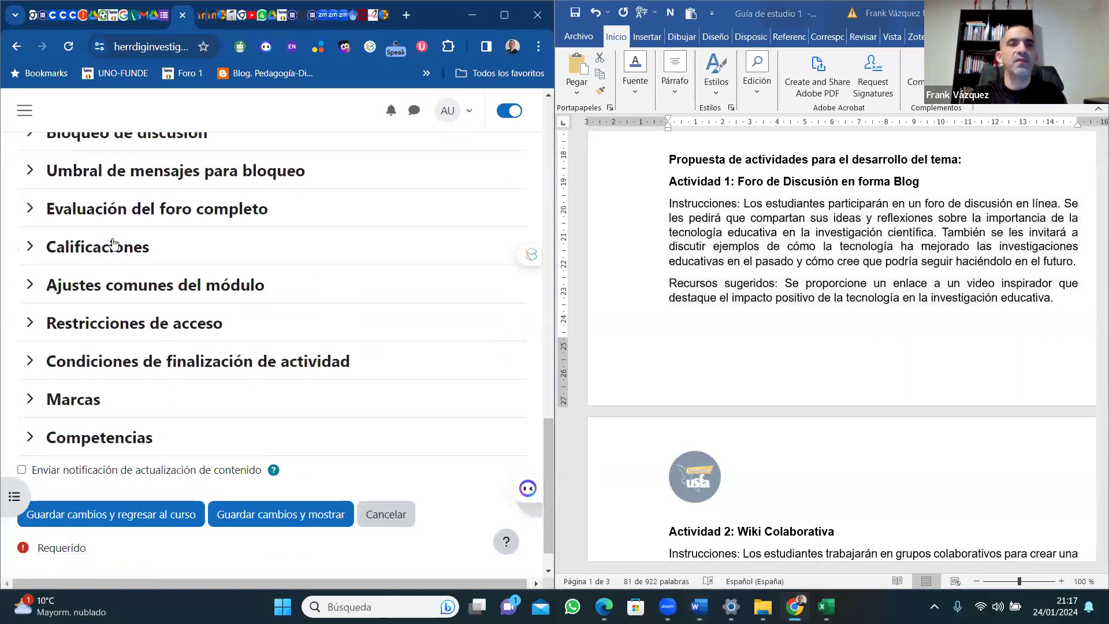
{"action": "left_click", "coordinate": [101, 247]}
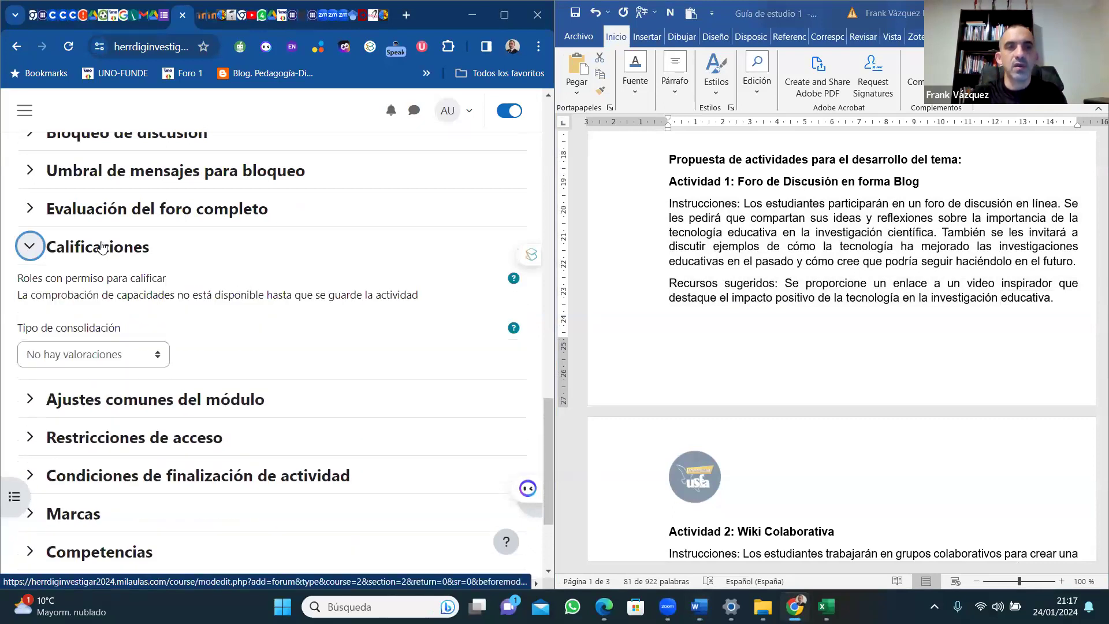
{"action": "left_click", "coordinate": [157, 356]}
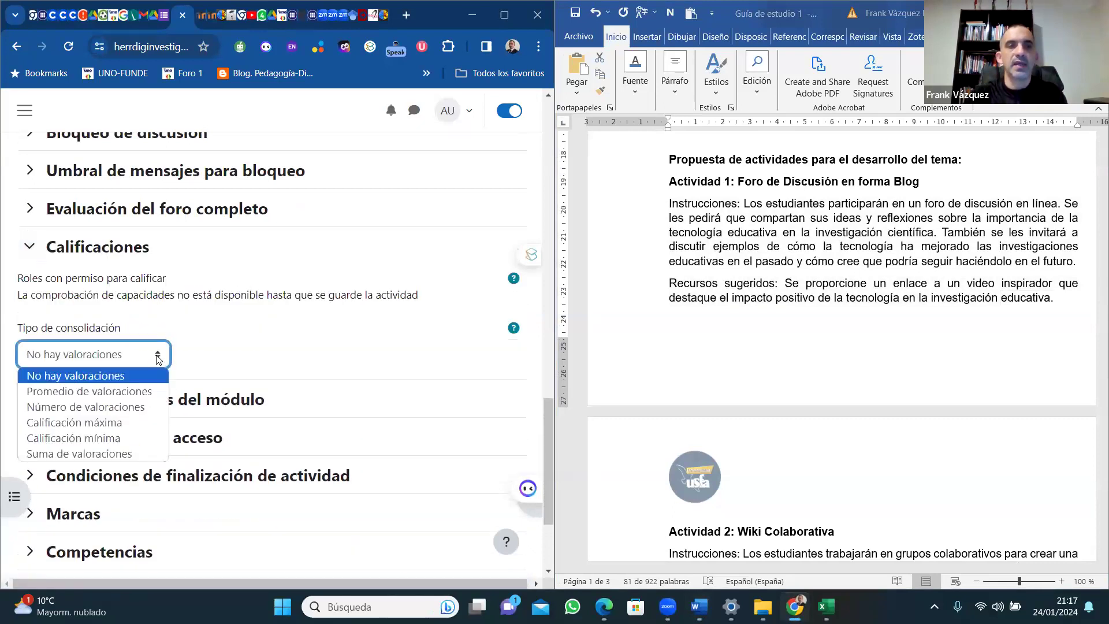
{"action": "left_click", "coordinate": [101, 424]}
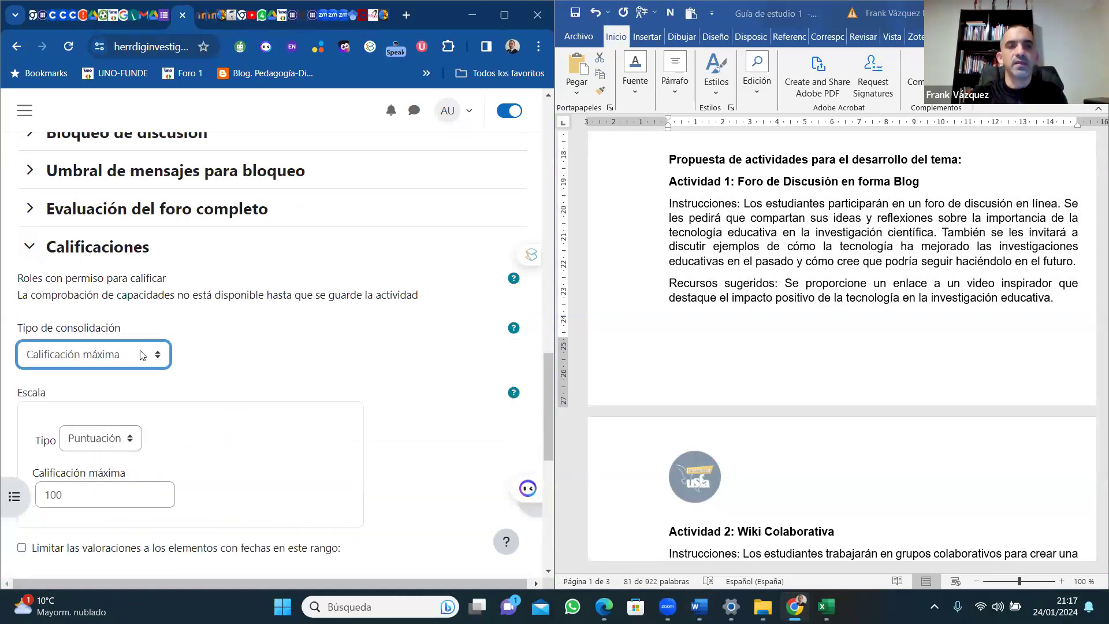
{"action": "left_click", "coordinate": [87, 487]}
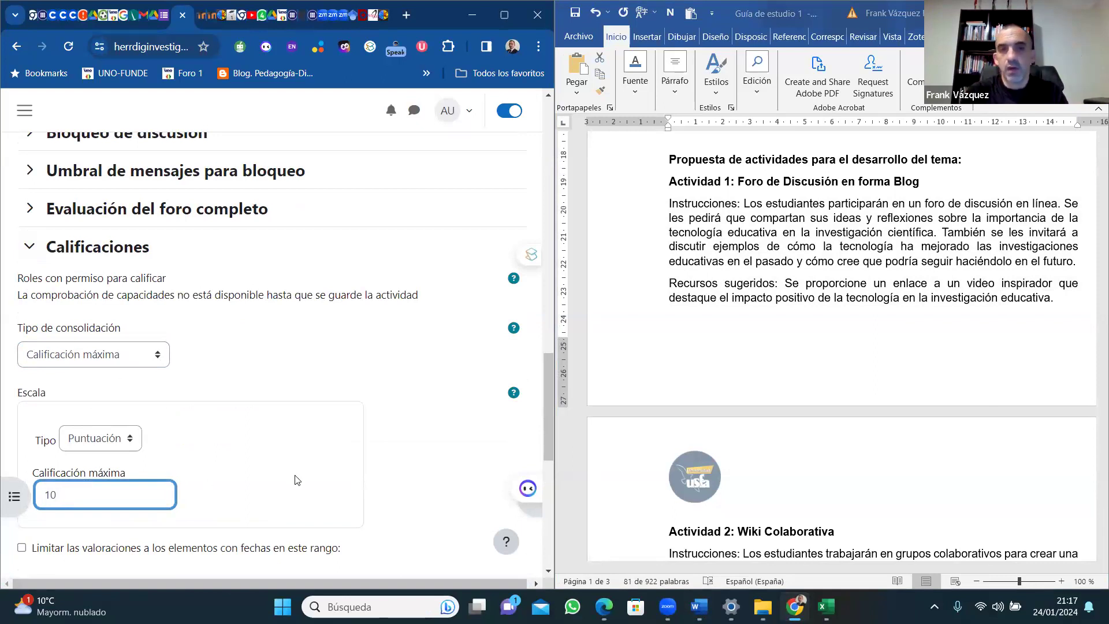
Review the scale types offered for the forum's grading and try to save the forum, returning to the course.
{"action": "left_click_drag", "start_coordinate": [544, 435], "coordinate": [545, 466]}
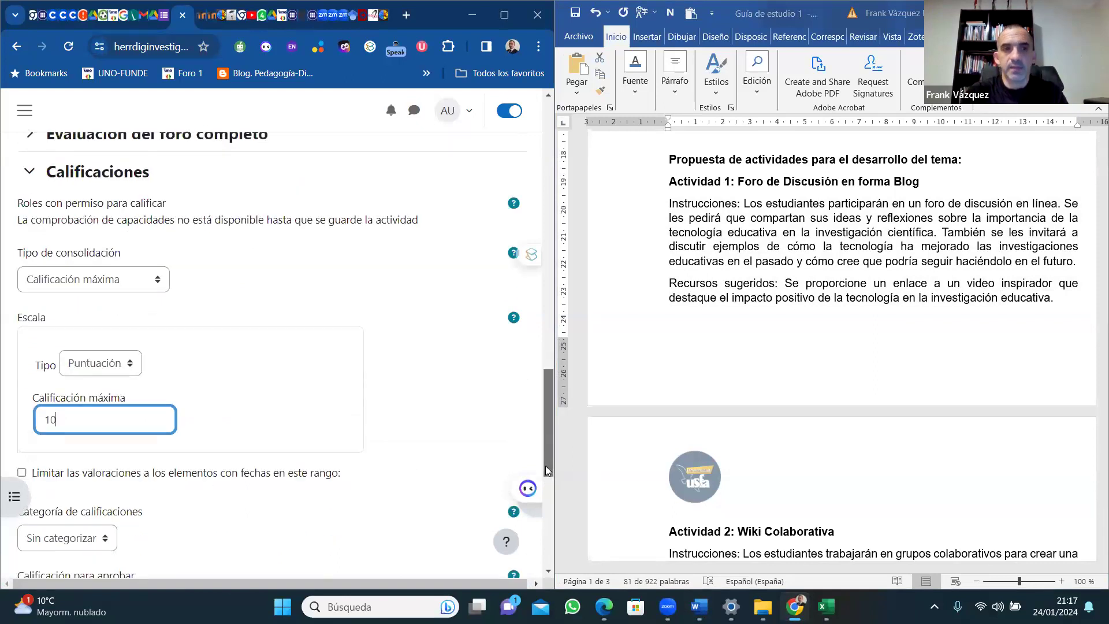
{"action": "scroll", "coordinate": [545, 467], "scroll_direction": "down", "scroll_amount": 2}
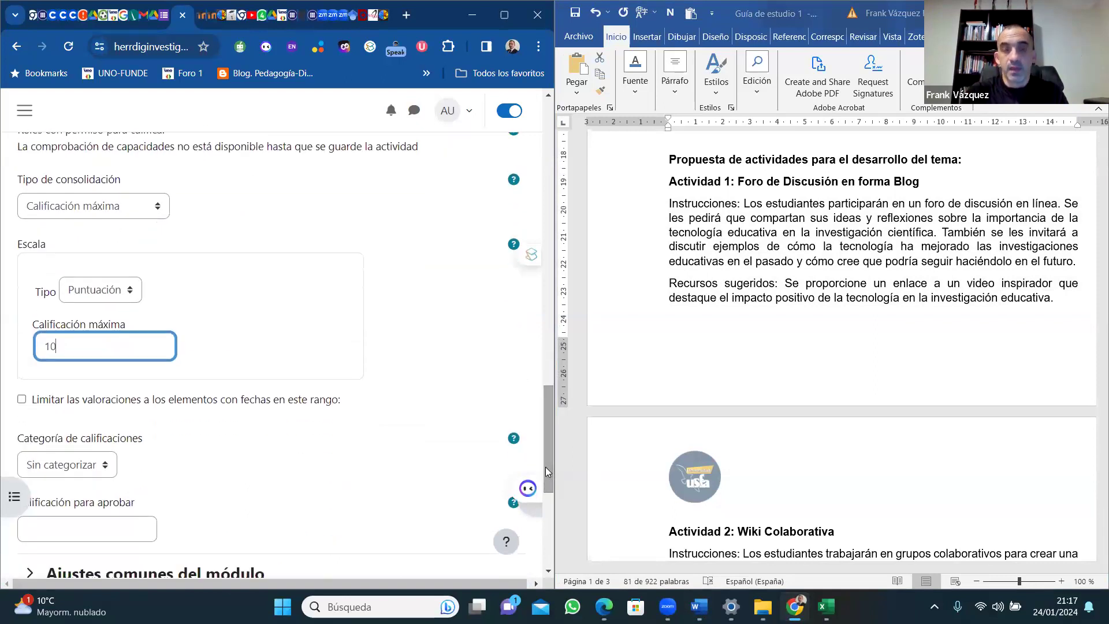
{"action": "left_click", "coordinate": [129, 292]}
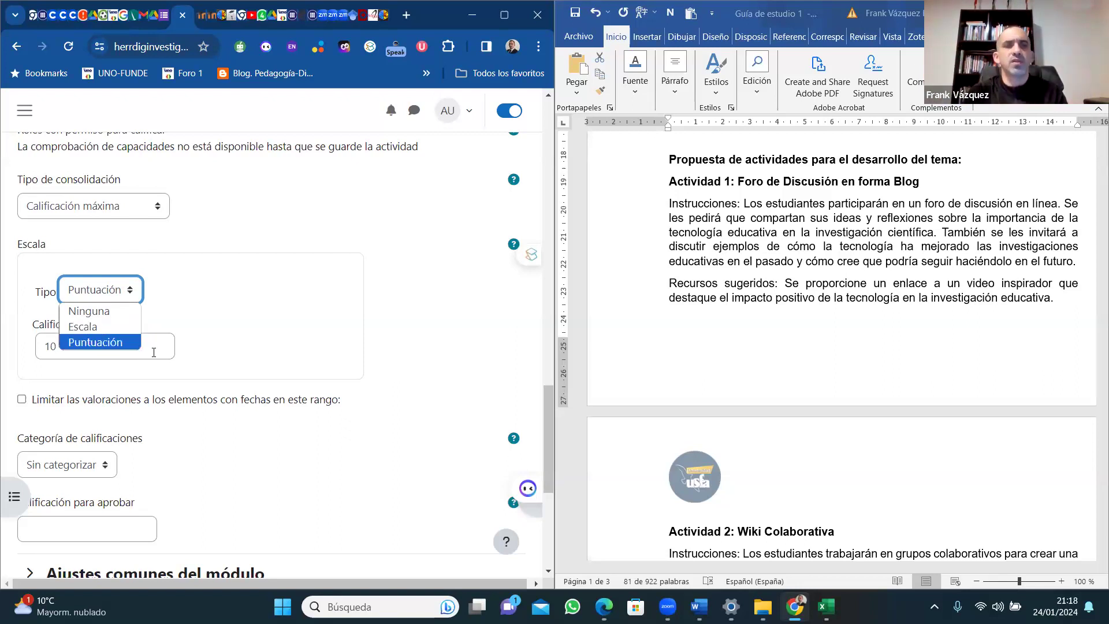
{"action": "left_click_drag", "start_coordinate": [548, 435], "coordinate": [534, 510]}
{"action": "left_click", "coordinate": [125, 476]}
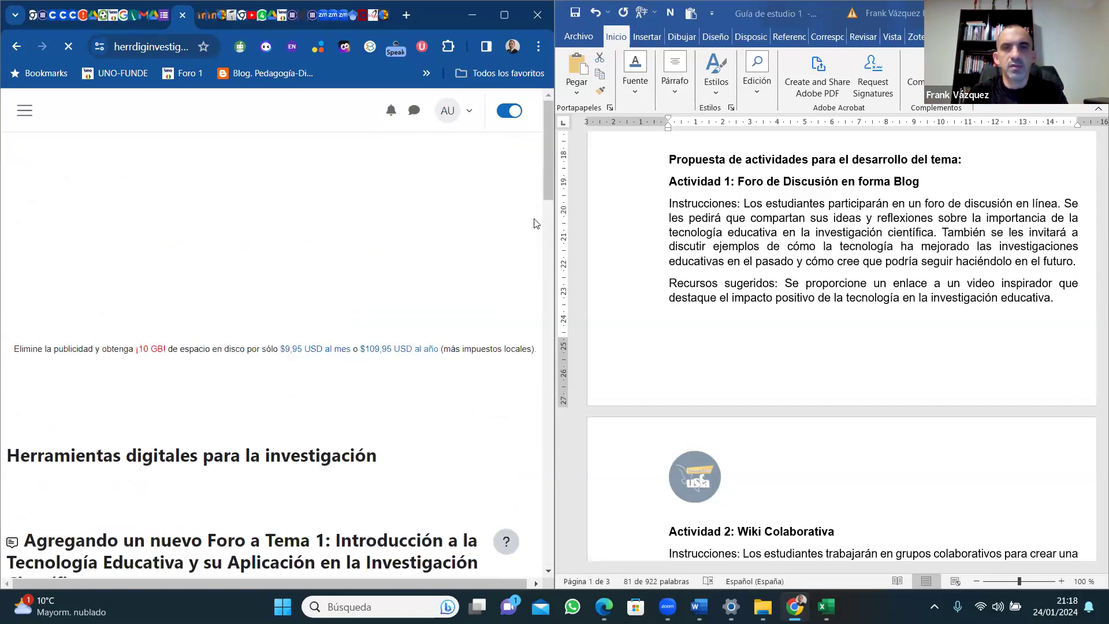
Set the Fecha límite's month to febrero and save the forum, returning to the course.
{"action": "left_click", "coordinate": [504, 15]}
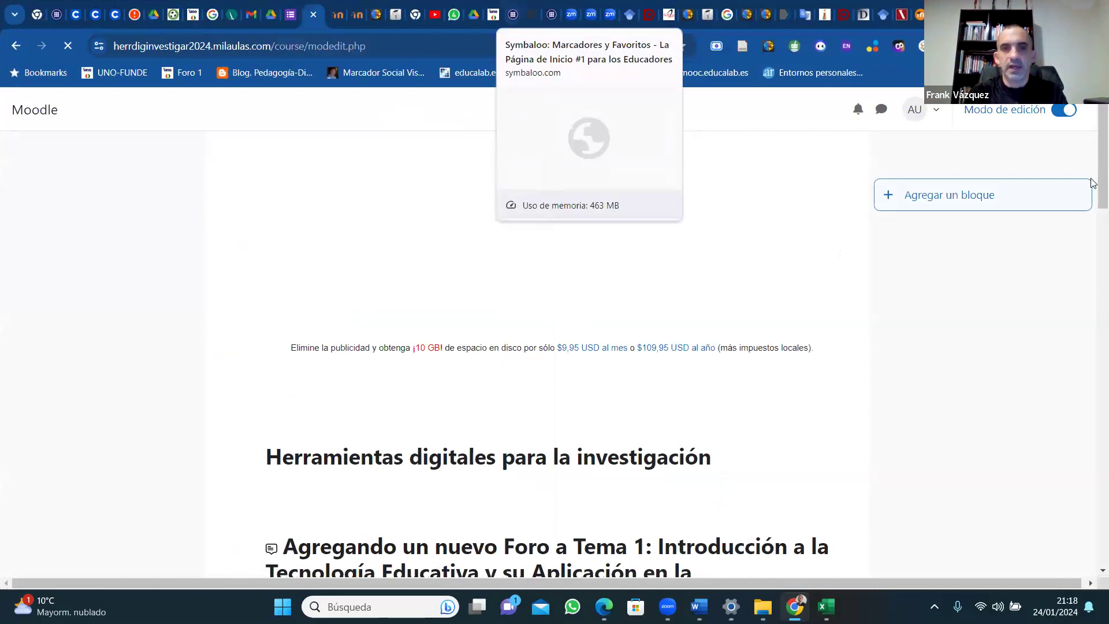
{"action": "scroll", "coordinate": [1092, 237], "scroll_direction": "down", "scroll_amount": 4}
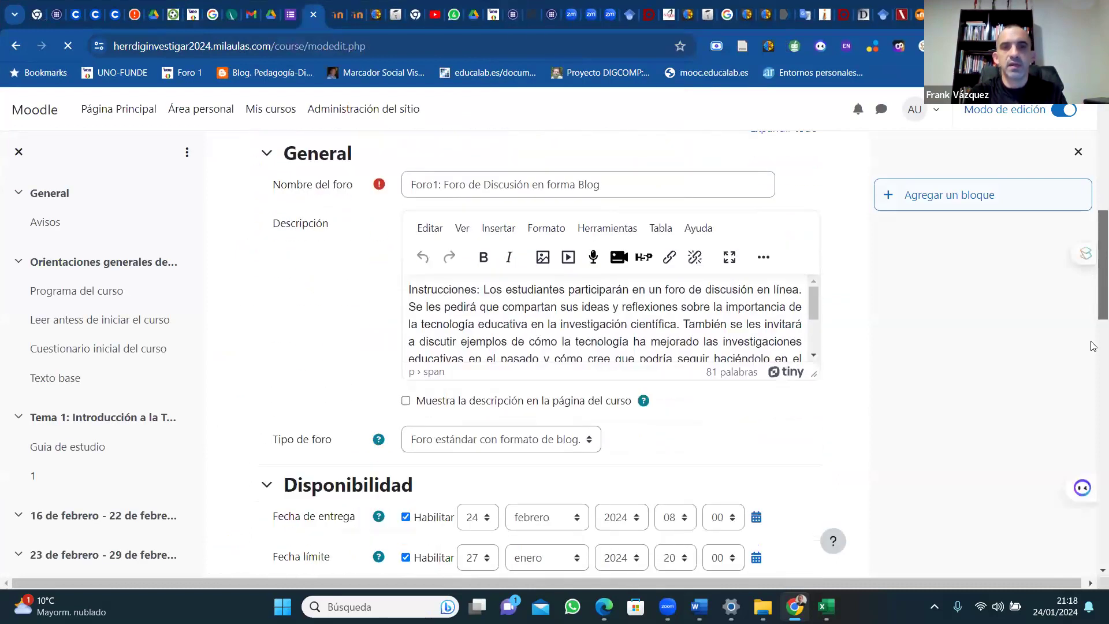
{"action": "scroll", "coordinate": [1093, 345], "scroll_direction": "down", "scroll_amount": 4}
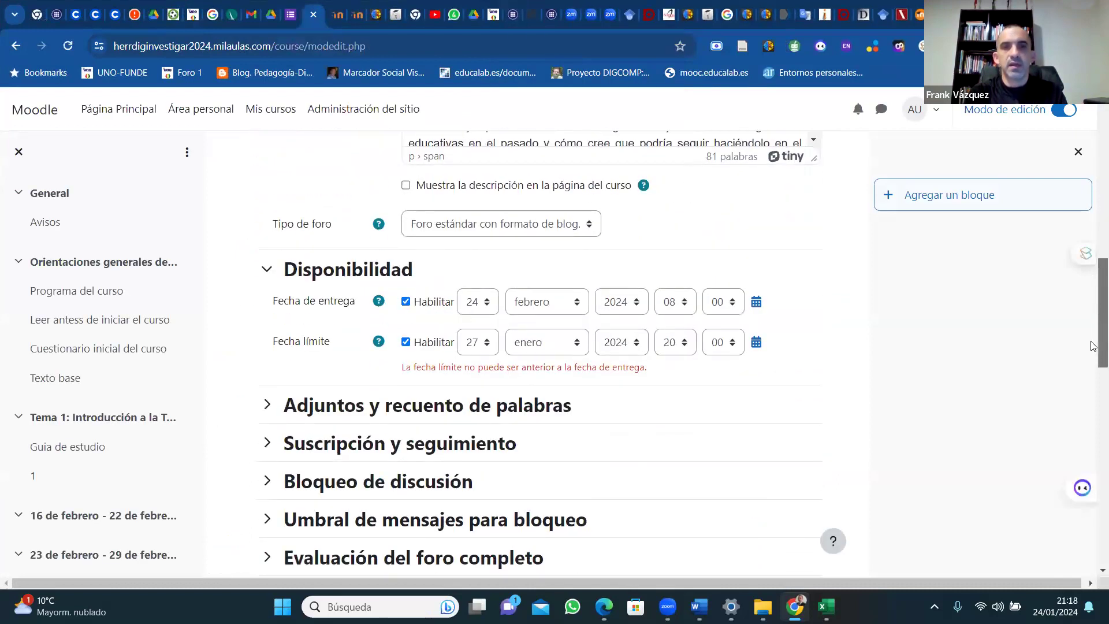
{"action": "left_click", "coordinate": [579, 343]}
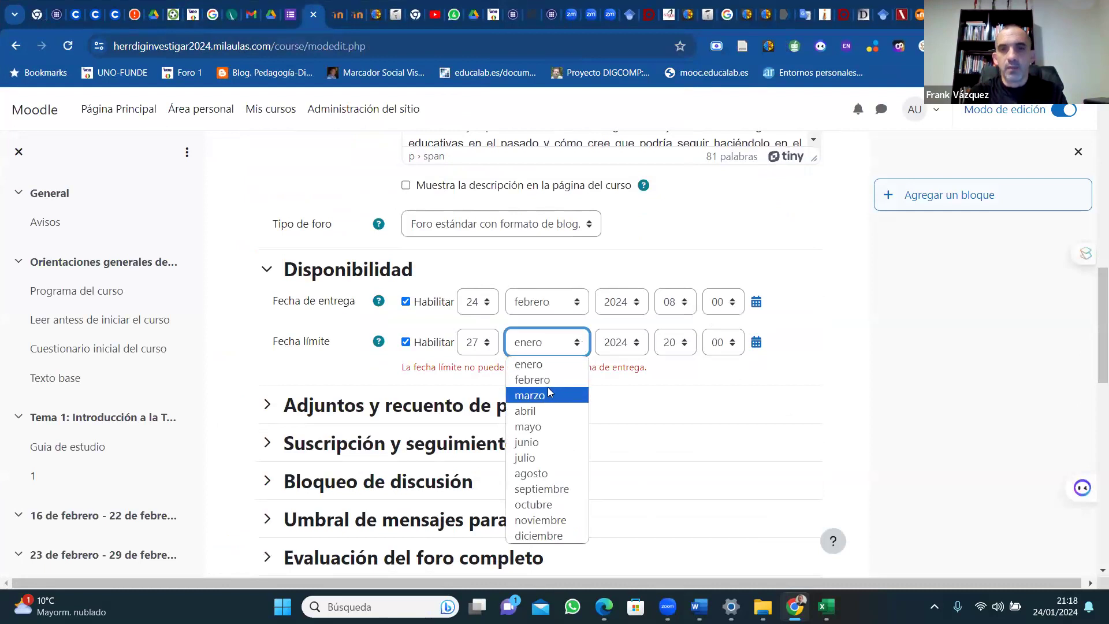
{"action": "left_click", "coordinate": [548, 381]}
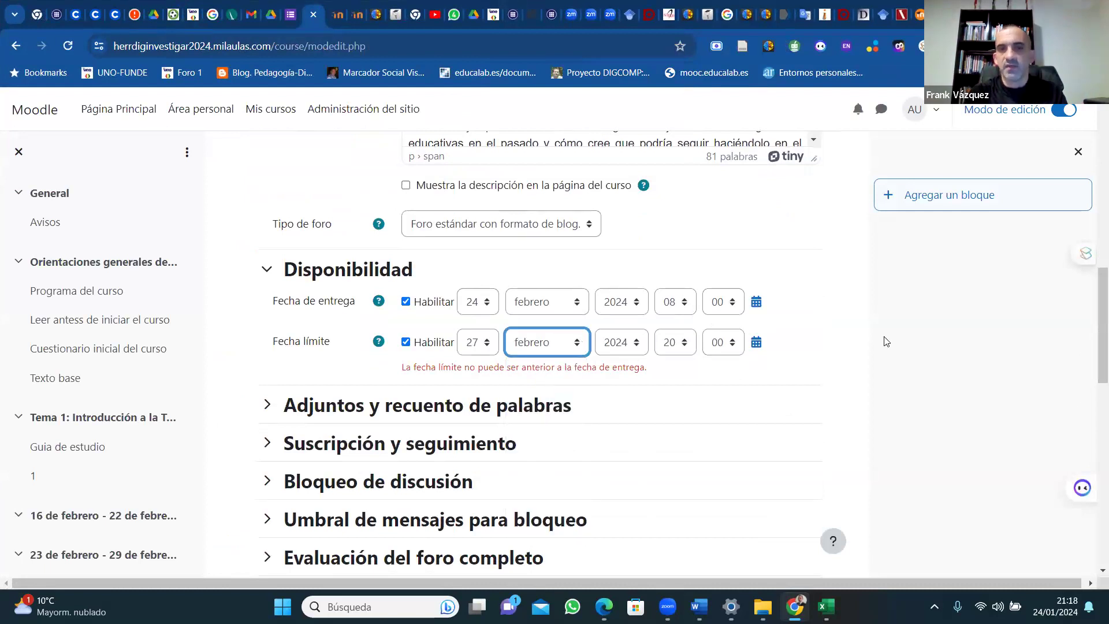
{"action": "scroll", "coordinate": [1091, 423], "scroll_direction": "down", "scroll_amount": 12}
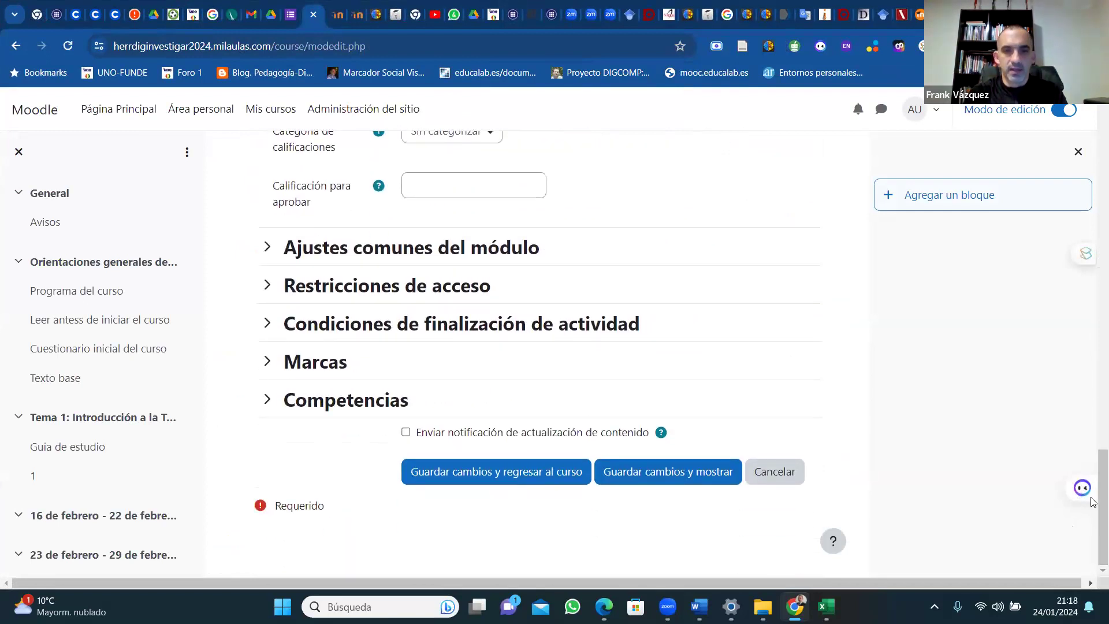
{"action": "left_click", "coordinate": [492, 479]}
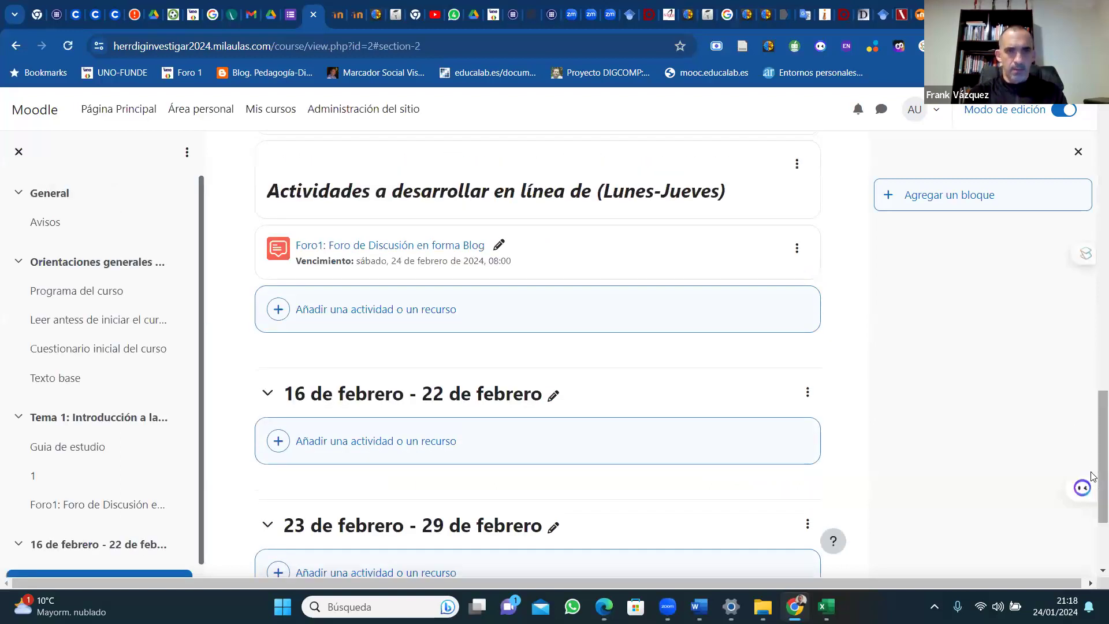
Open Foro1: Foro de Discusión en forma Blog from the course page, closing the advertisement, and view its instructions.
{"action": "left_click", "coordinate": [406, 248]}
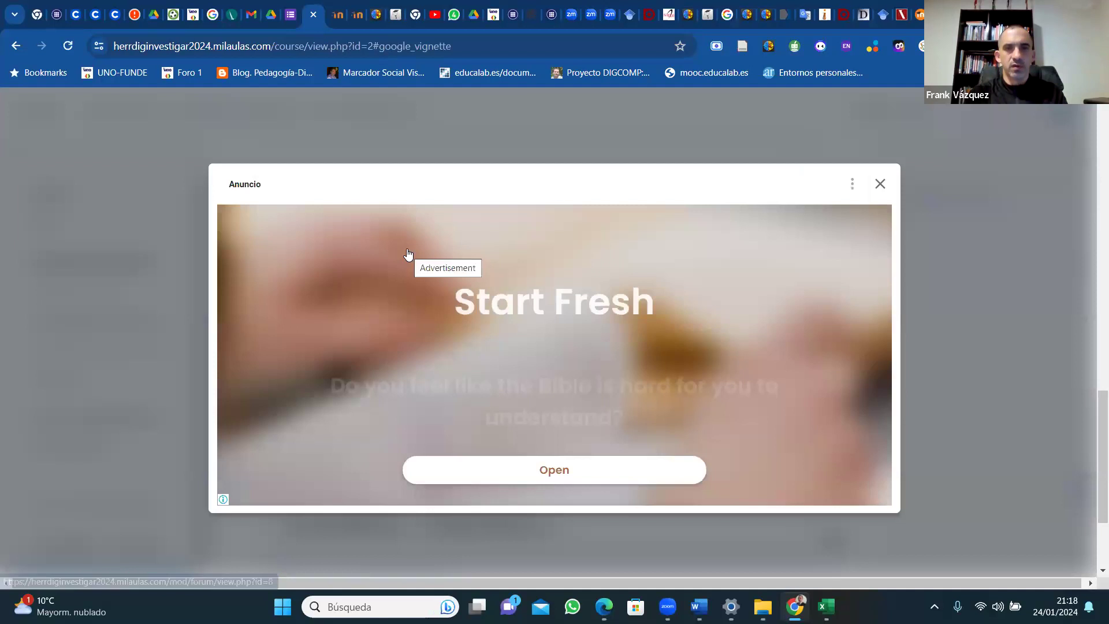
{"action": "left_click", "coordinate": [881, 186]}
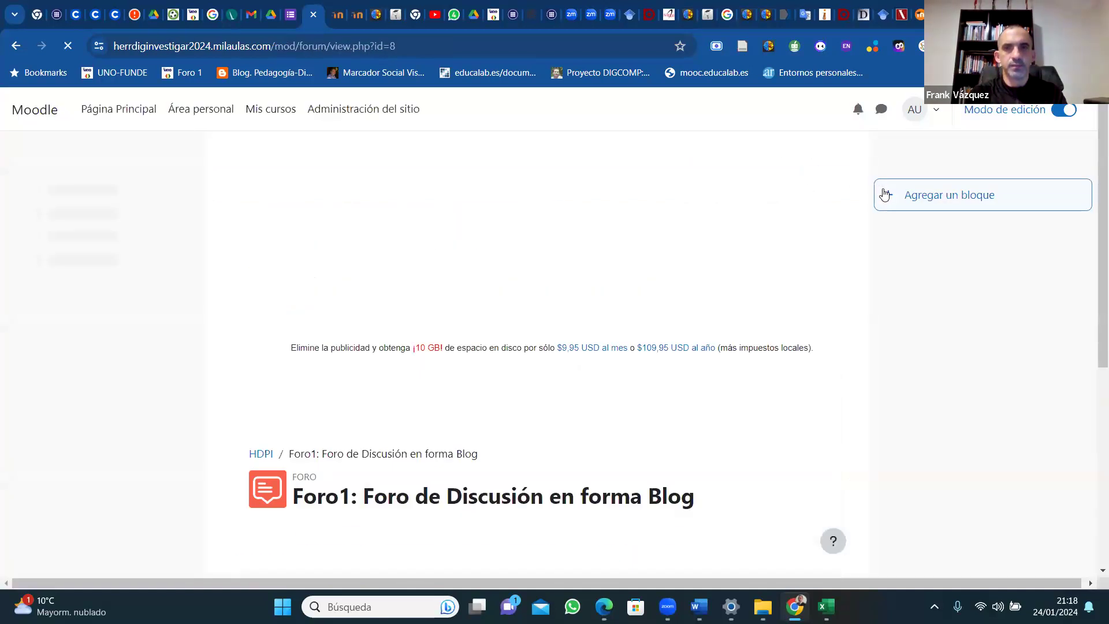
{"action": "scroll", "coordinate": [1092, 346], "scroll_direction": "down", "scroll_amount": 5}
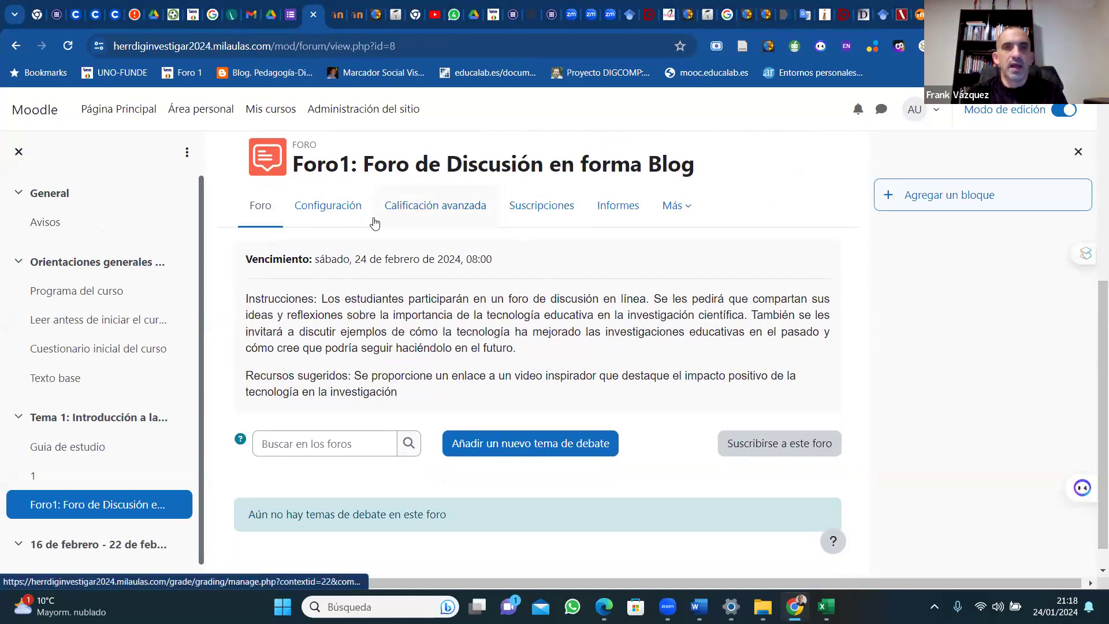
Turn on Muestra la descripción en la página del curso for the Foro1 forum and save, returning to the course.
{"action": "left_click", "coordinate": [340, 216]}
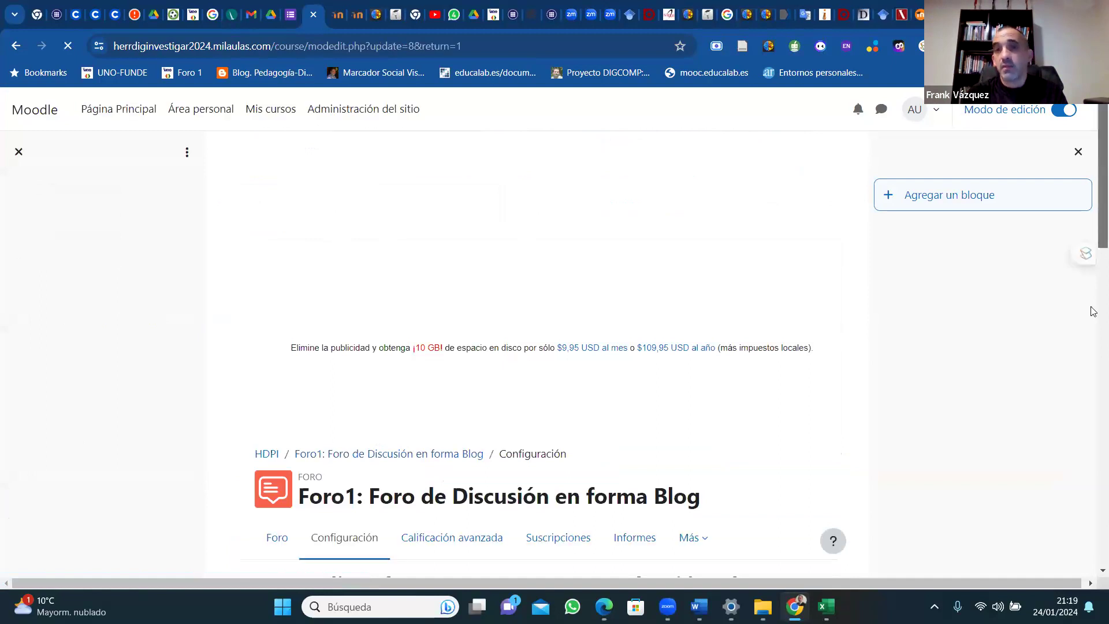
{"action": "left_click_drag", "start_coordinate": [1093, 252], "coordinate": [1093, 403]}
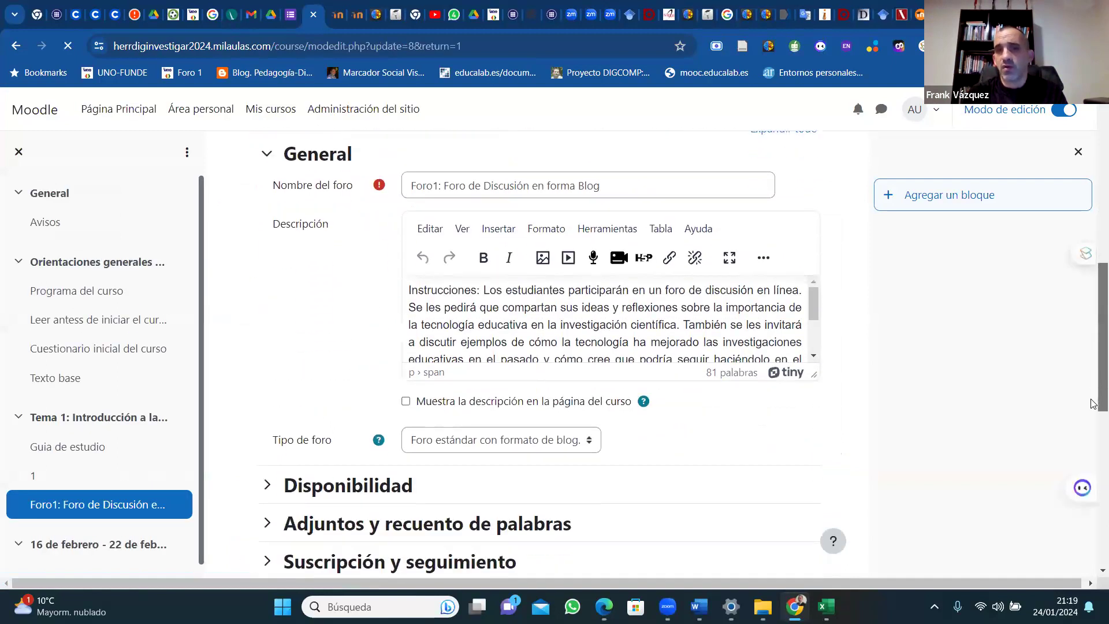
{"action": "left_click", "coordinate": [407, 401]}
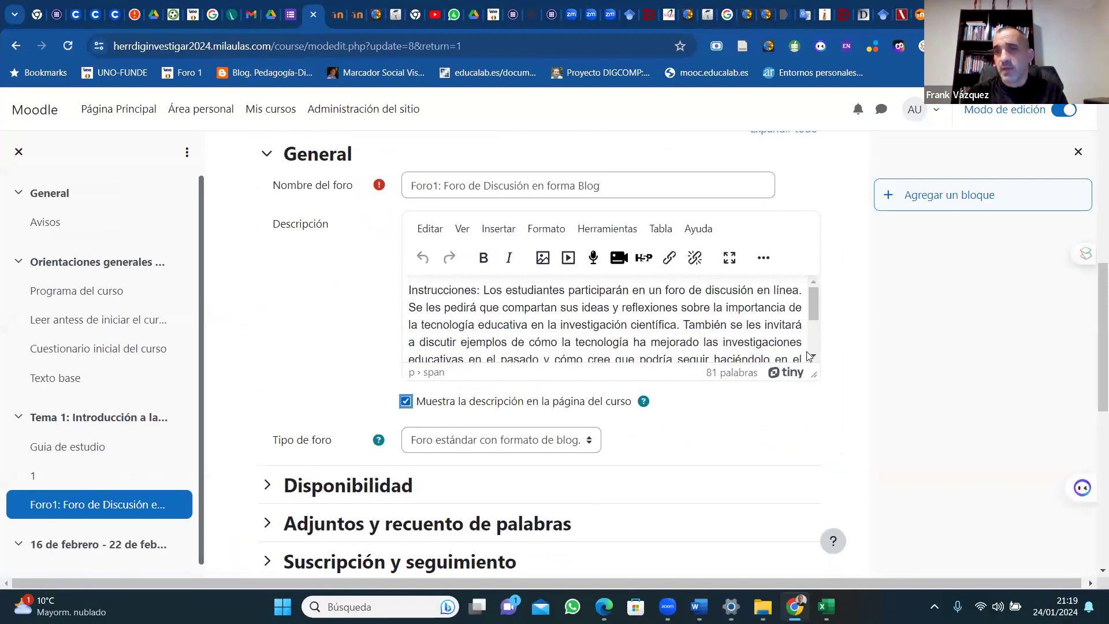
{"action": "scroll", "coordinate": [1090, 428], "scroll_direction": "down", "scroll_amount": 8}
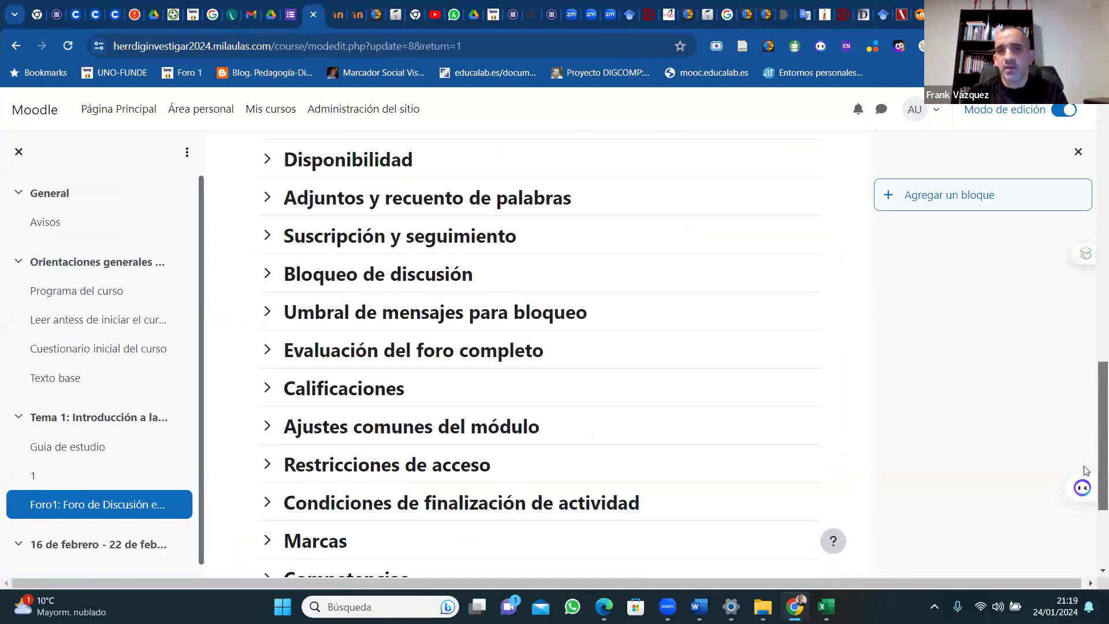
{"action": "left_click", "coordinate": [524, 472]}
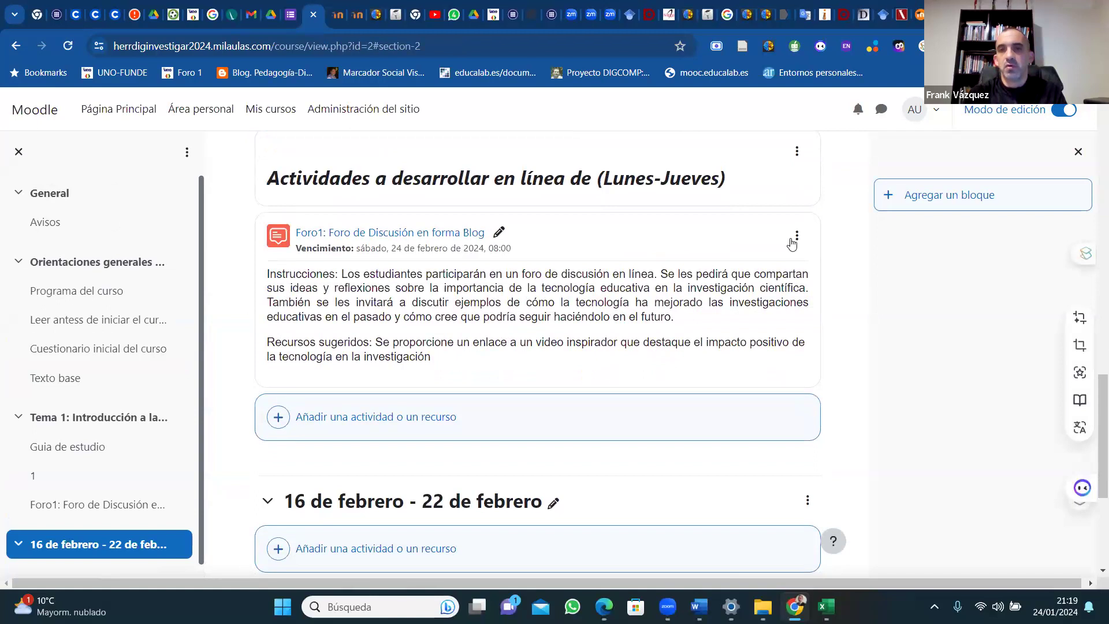
Turn off Muestra la descripción en la página del curso for the Foro1 forum and save, returning to the course.
{"action": "left_click", "coordinate": [797, 237]}
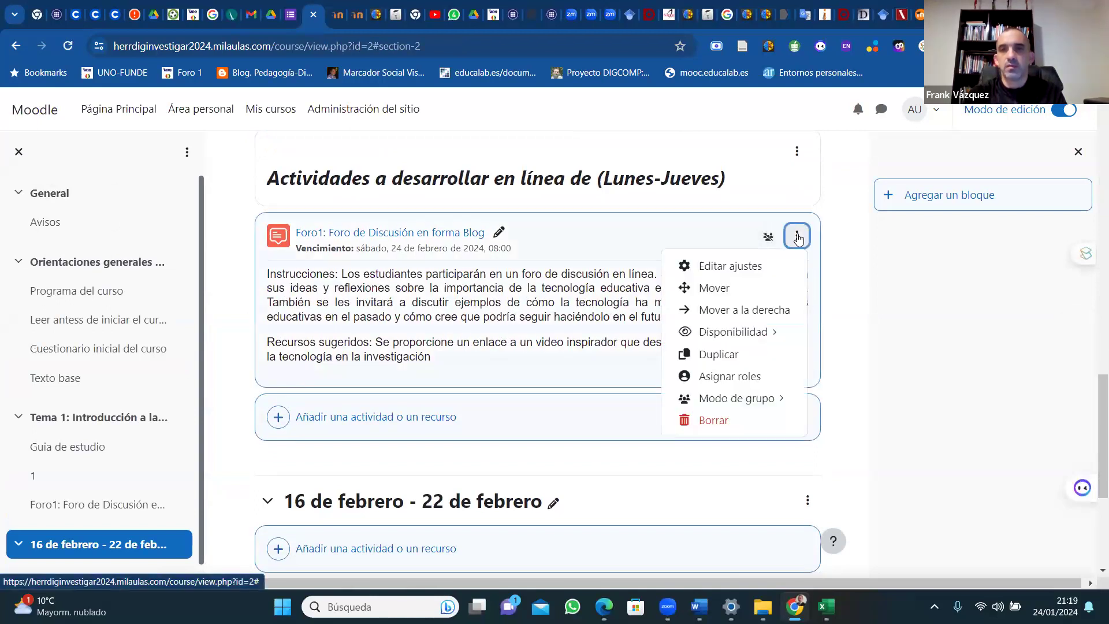
{"action": "left_click", "coordinate": [733, 270]}
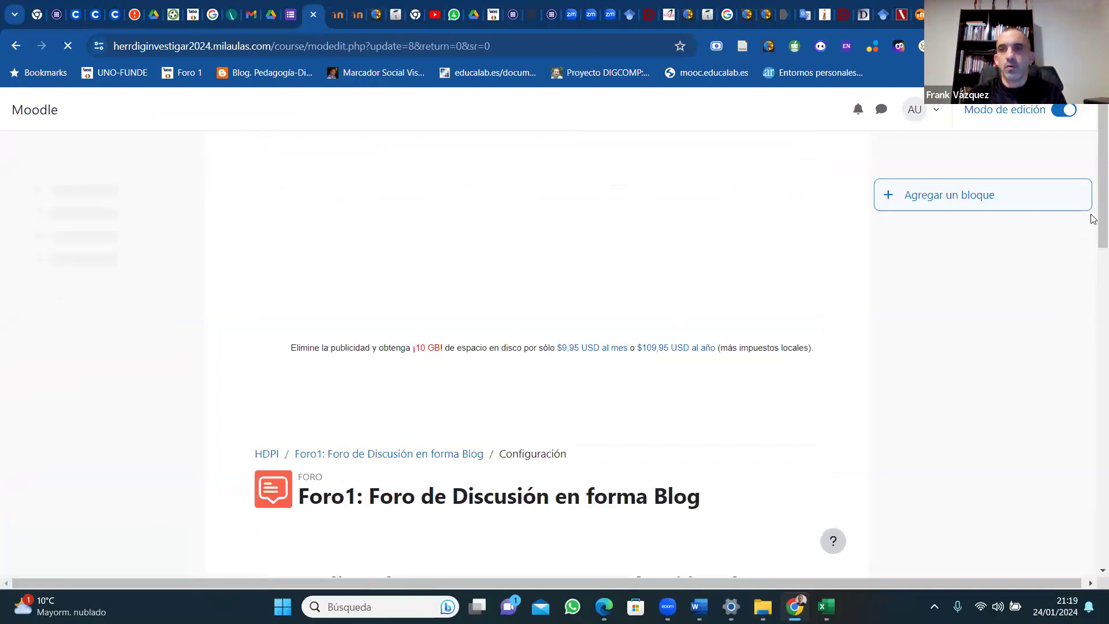
{"action": "scroll", "coordinate": [1093, 347], "scroll_direction": "down", "scroll_amount": 5}
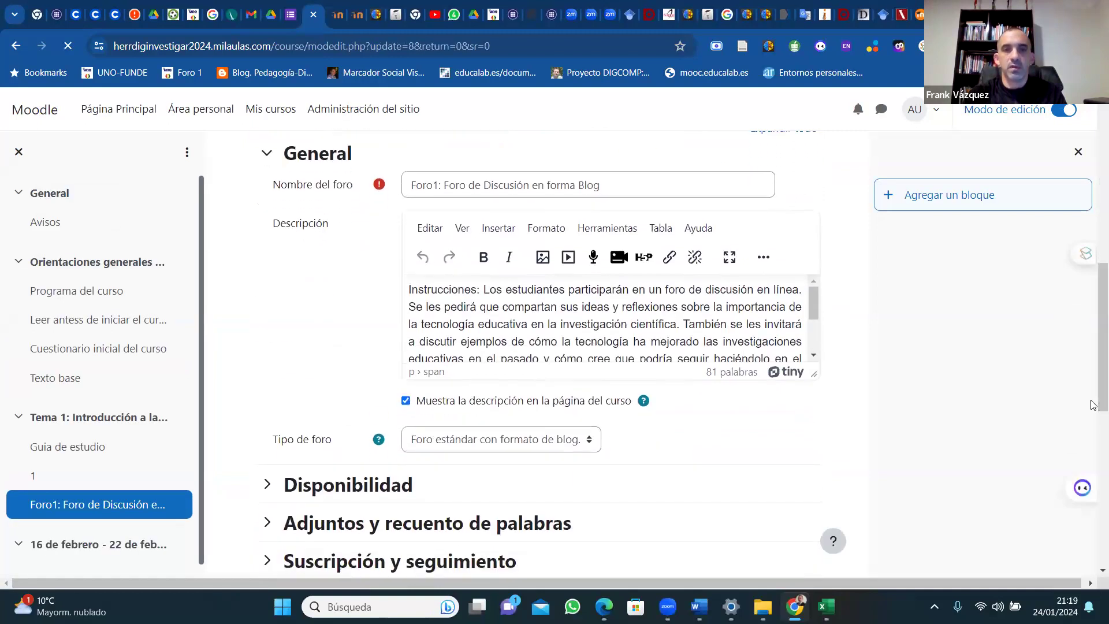
{"action": "left_click", "coordinate": [406, 401]}
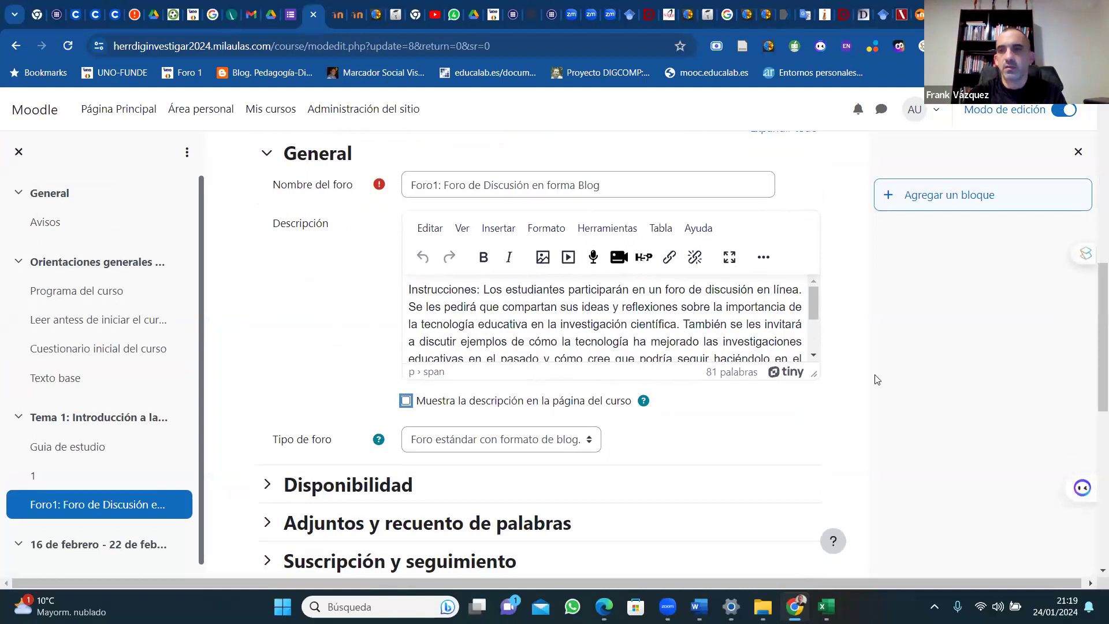
{"action": "scroll", "coordinate": [1088, 500], "scroll_direction": "down", "scroll_amount": 8}
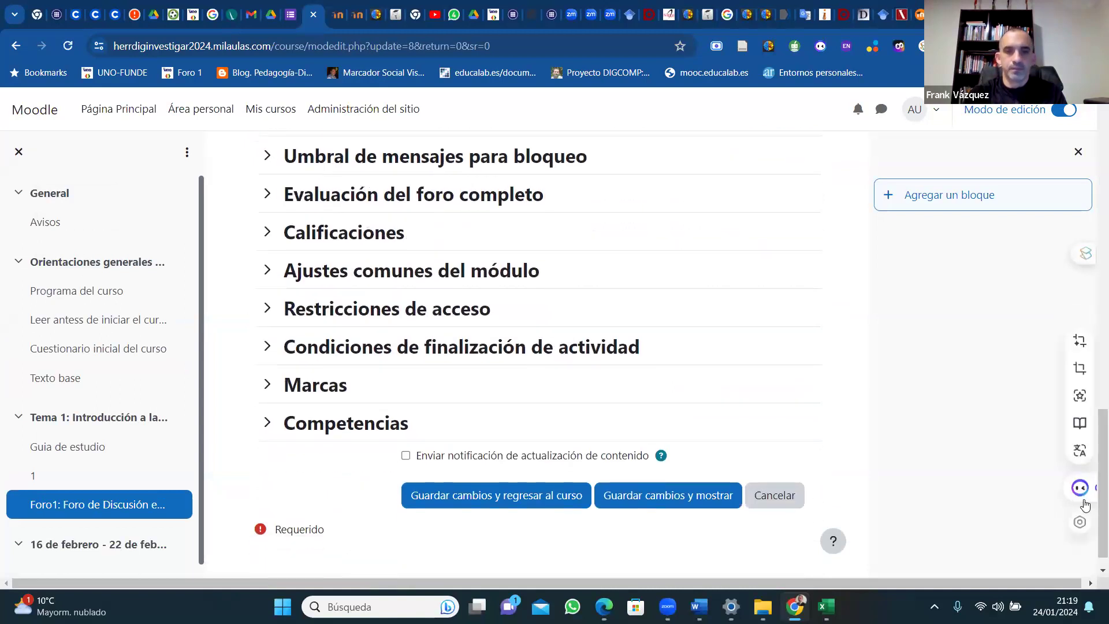
{"action": "left_click", "coordinate": [480, 505]}
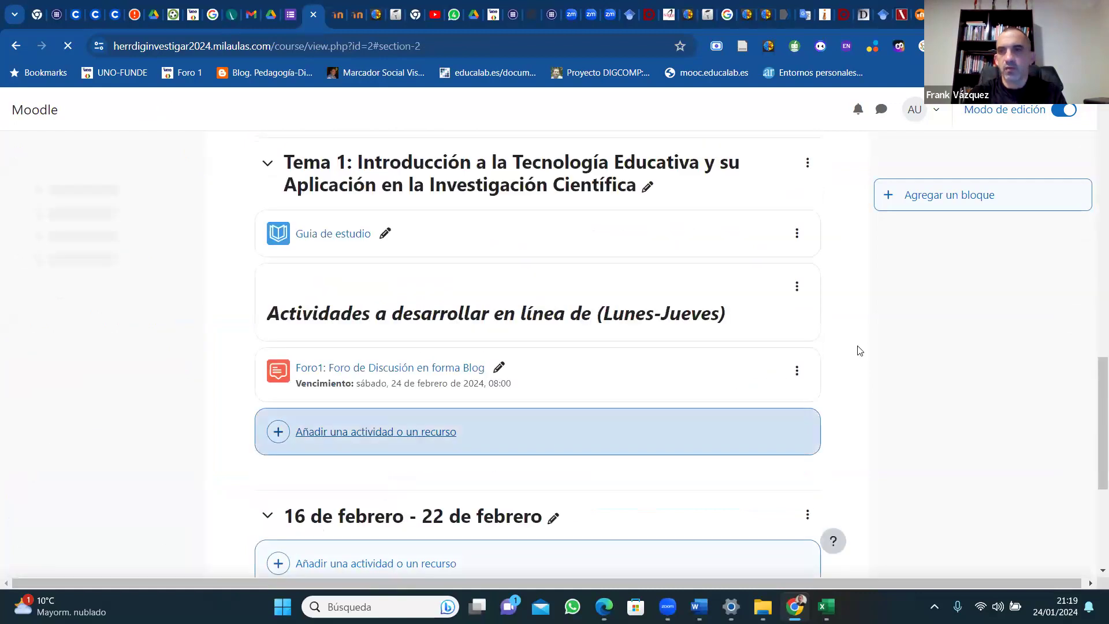
Try to rename the Tema 1 forum on the course page as Foro 1 de Discusión en forma Blog.
{"action": "scroll", "coordinate": [1094, 437], "scroll_direction": "down", "scroll_amount": 1}
{"action": "scroll", "coordinate": [1094, 437], "scroll_direction": "down", "scroll_amount": 2}
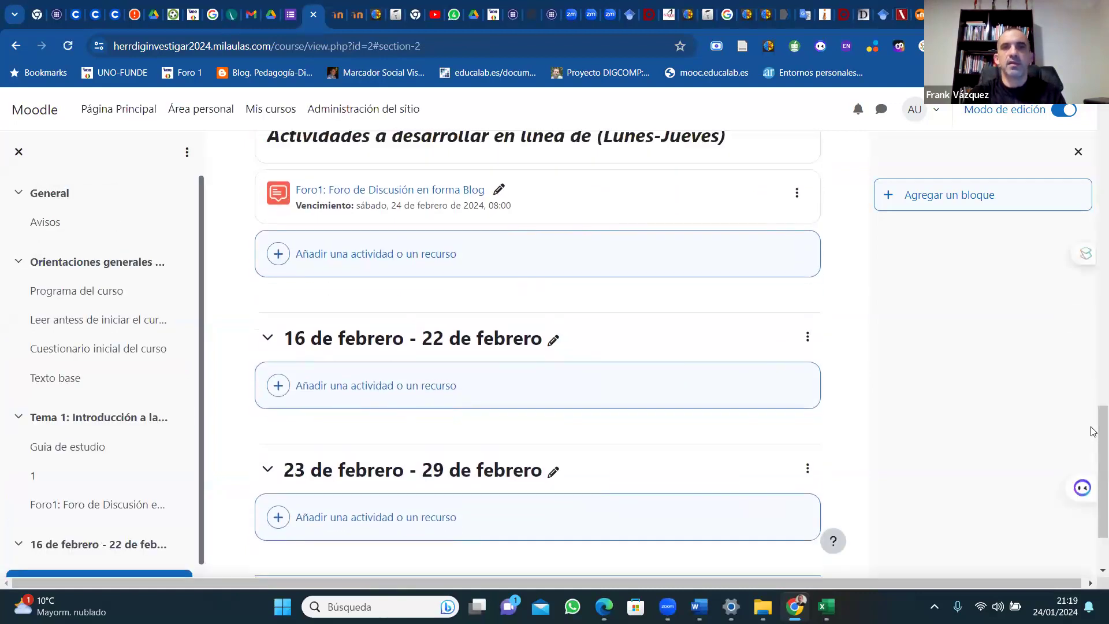
{"action": "scroll", "coordinate": [1094, 433], "scroll_direction": "up", "scroll_amount": 1}
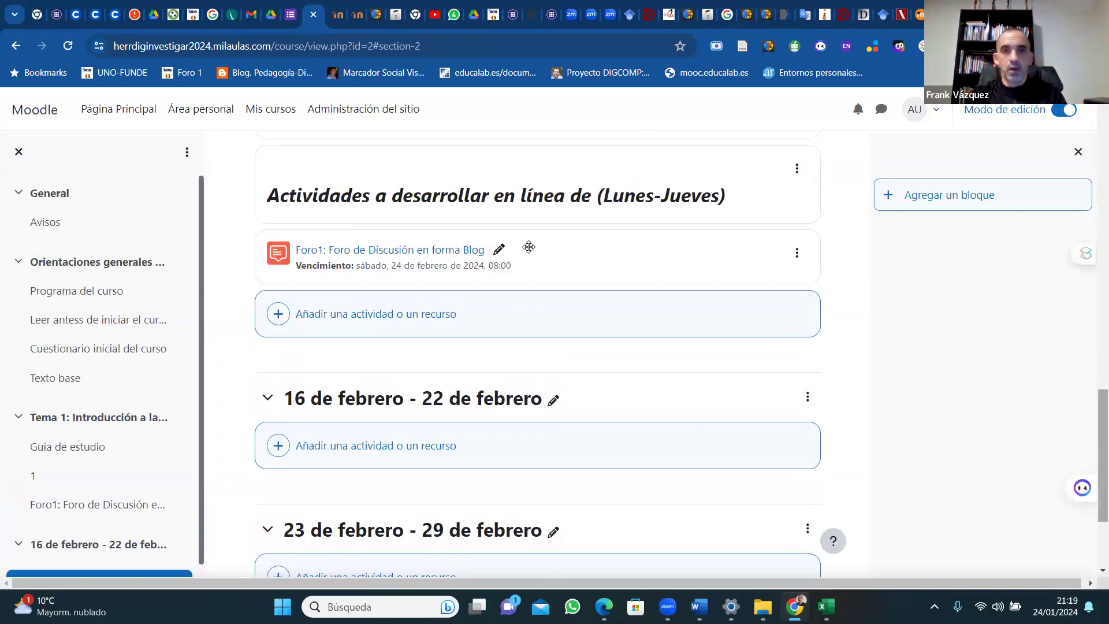
{"action": "left_click", "coordinate": [497, 254]}
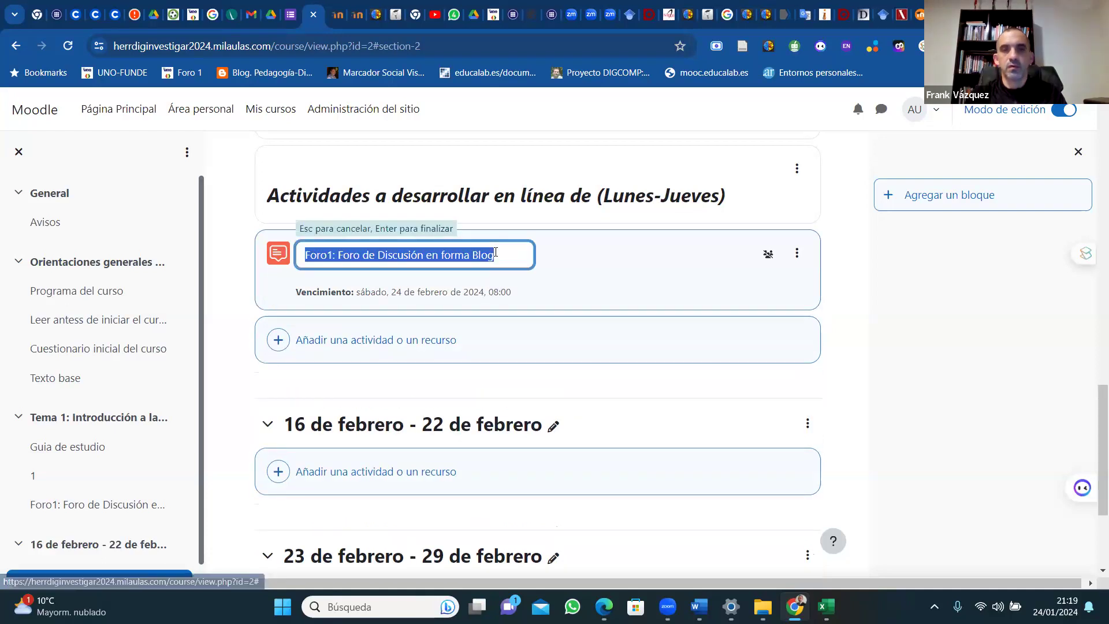
{"action": "left_click", "coordinate": [360, 255]}
{"action": "key", "text": "BackSpace"}
{"action": "key", "text": "BackSpace"}
{"action": "key", "text": "BackSpace"}
{"action": "key", "text": "BackSpace"}
{"action": "key", "text": "BackSpace"}
{"action": "key", "text": "BackSpace"}
{"action": "key", "text": "BackSpace"}
{"action": "type", "text": "1"}
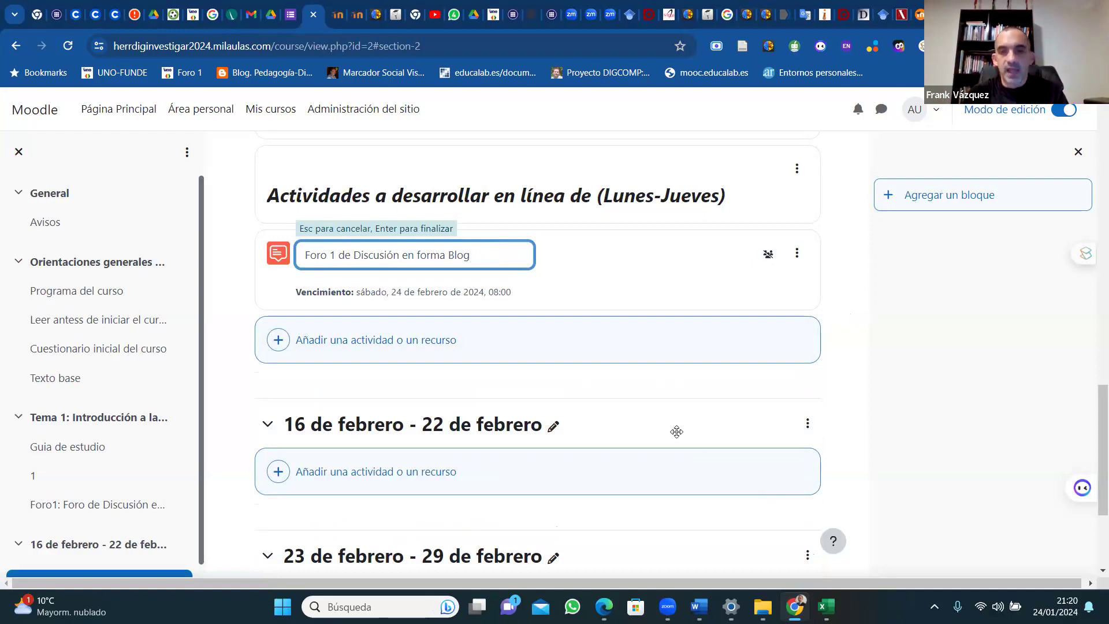
{"action": "mouse_move", "coordinate": [699, 607]}
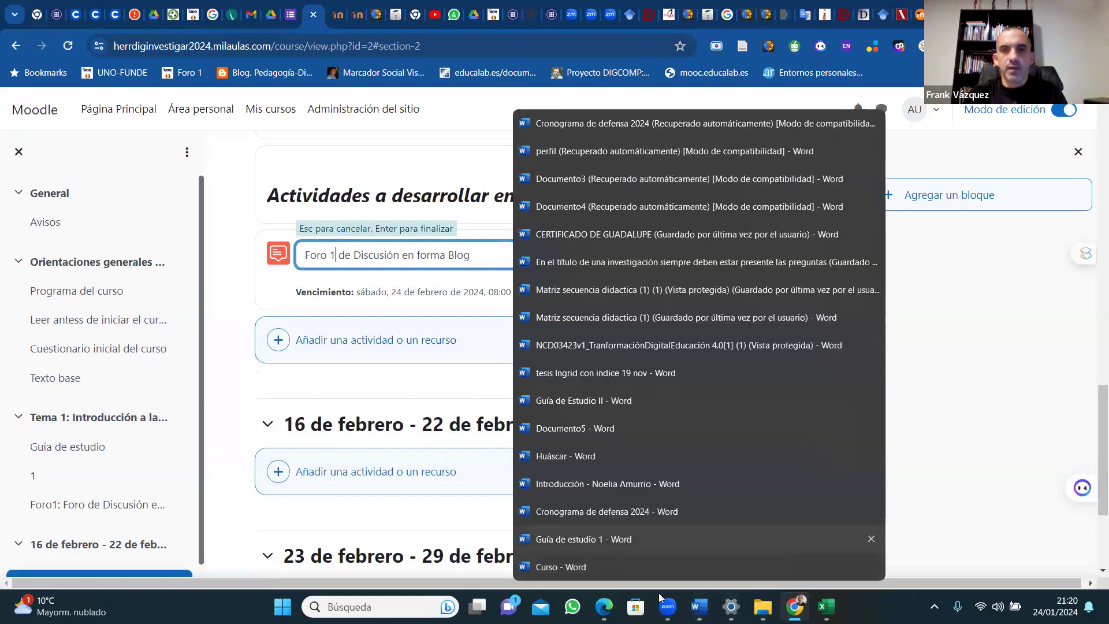
{"action": "key", "text": "Escape"}
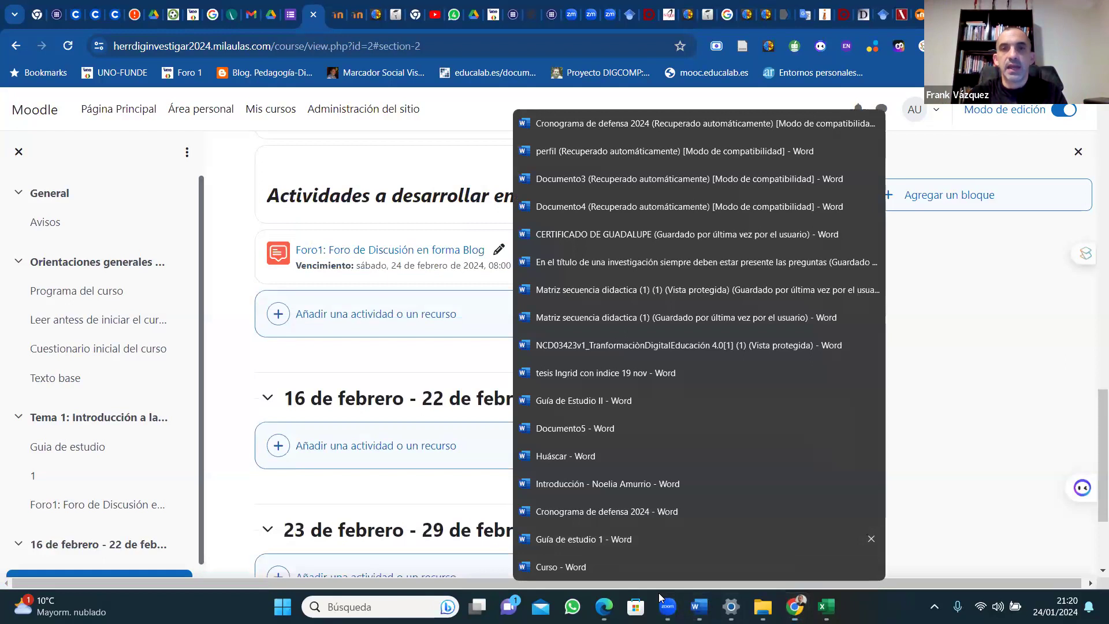
Switch to the Word document Guía de estudio 1 and arrange it side by side with the Moodle course.
{"action": "left_click", "coordinate": [578, 539]}
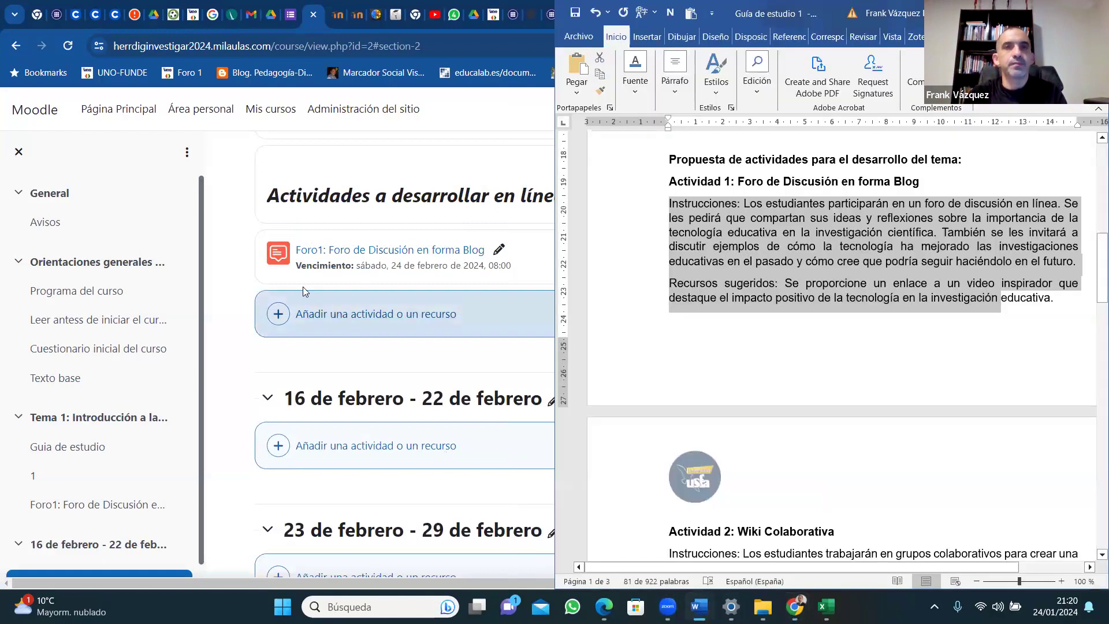
{"action": "left_click", "coordinate": [234, 283]}
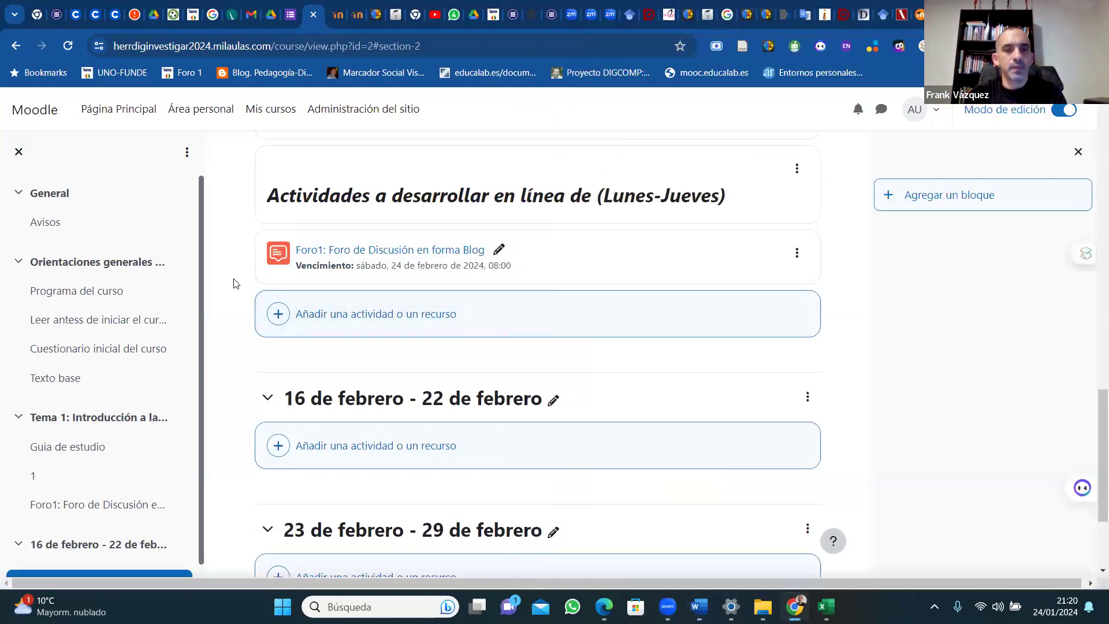
{"action": "key", "text": "super+Right"}
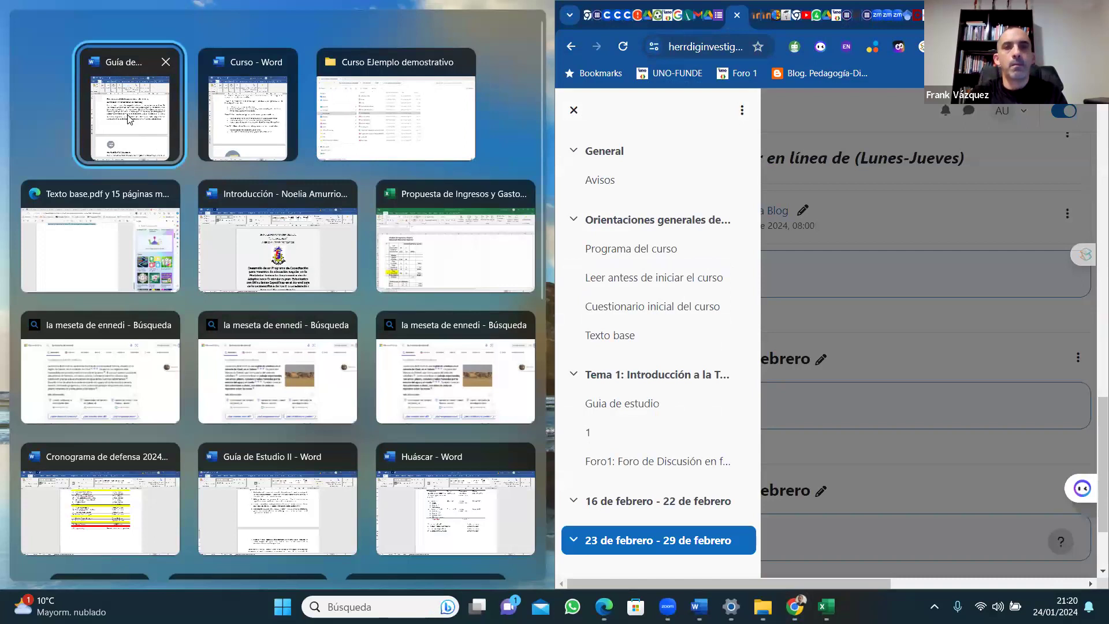
{"action": "left_click", "coordinate": [129, 119]}
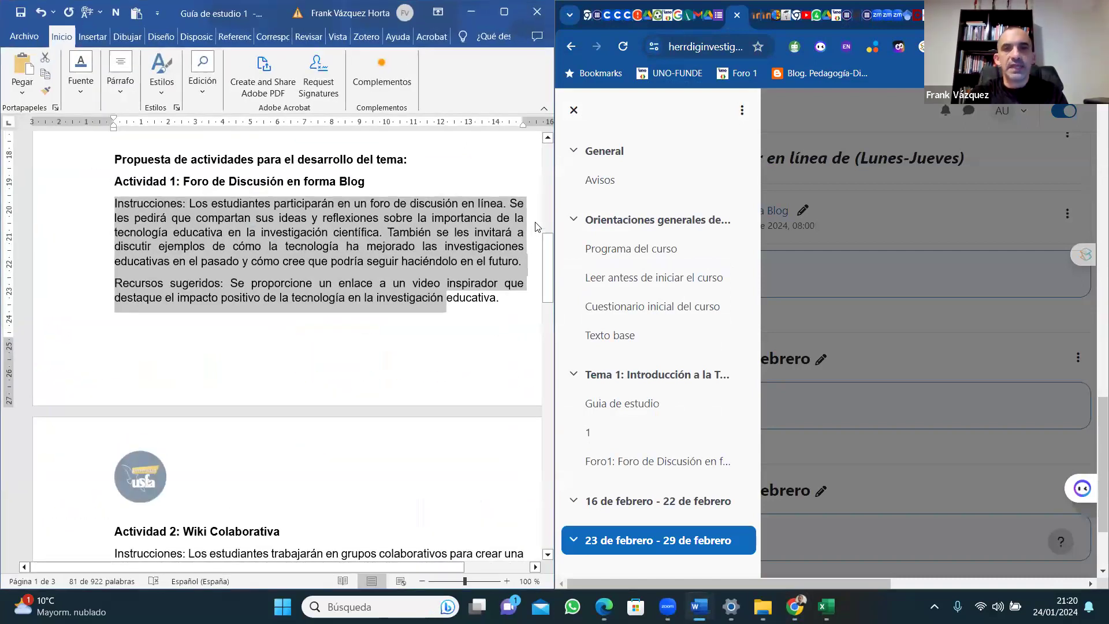
Copy the Actividad 2: Wiki Colaborativa section from its heading through the suggested resources paragraph.
{"action": "scroll", "coordinate": [546, 262], "scroll_direction": "down", "scroll_amount": 4}
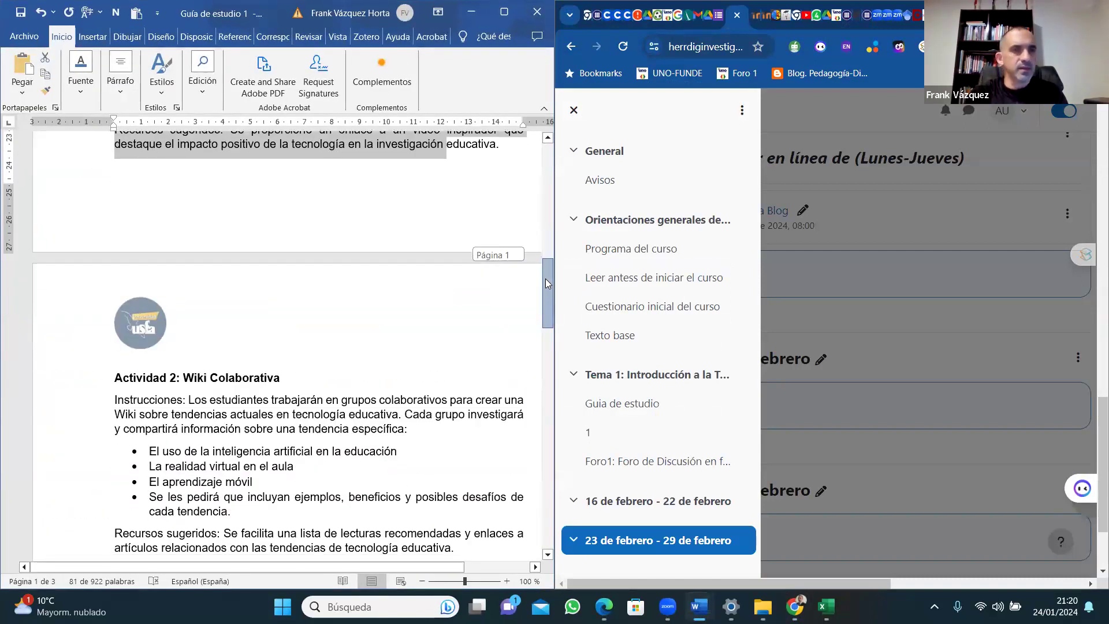
{"action": "left_click_drag", "start_coordinate": [546, 283], "coordinate": [547, 314]}
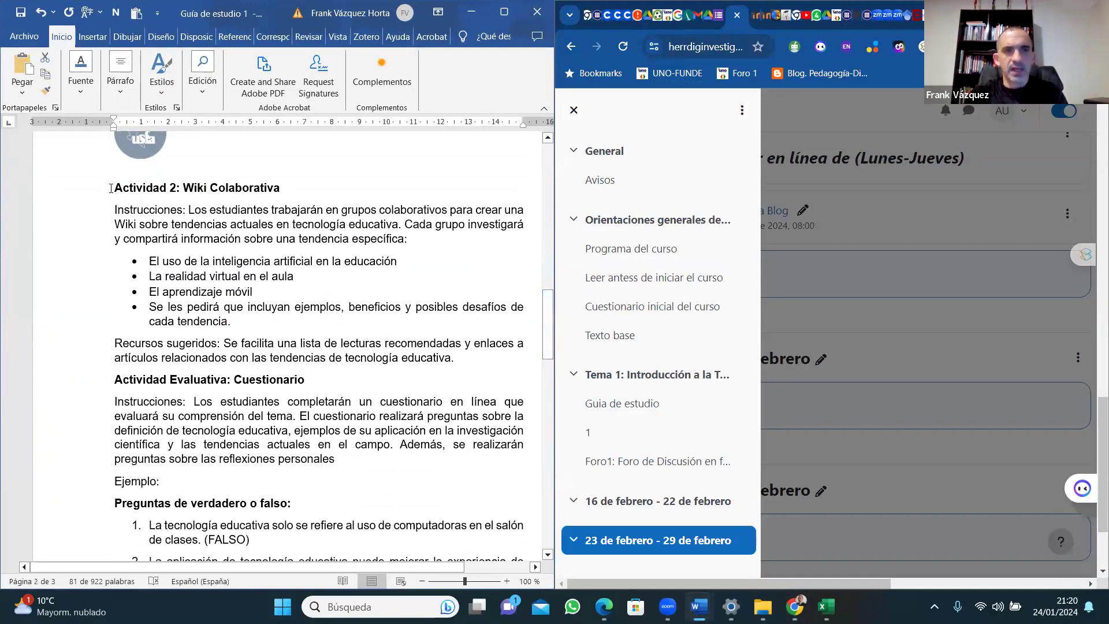
{"action": "left_click_drag", "start_coordinate": [114, 188], "coordinate": [460, 361]}
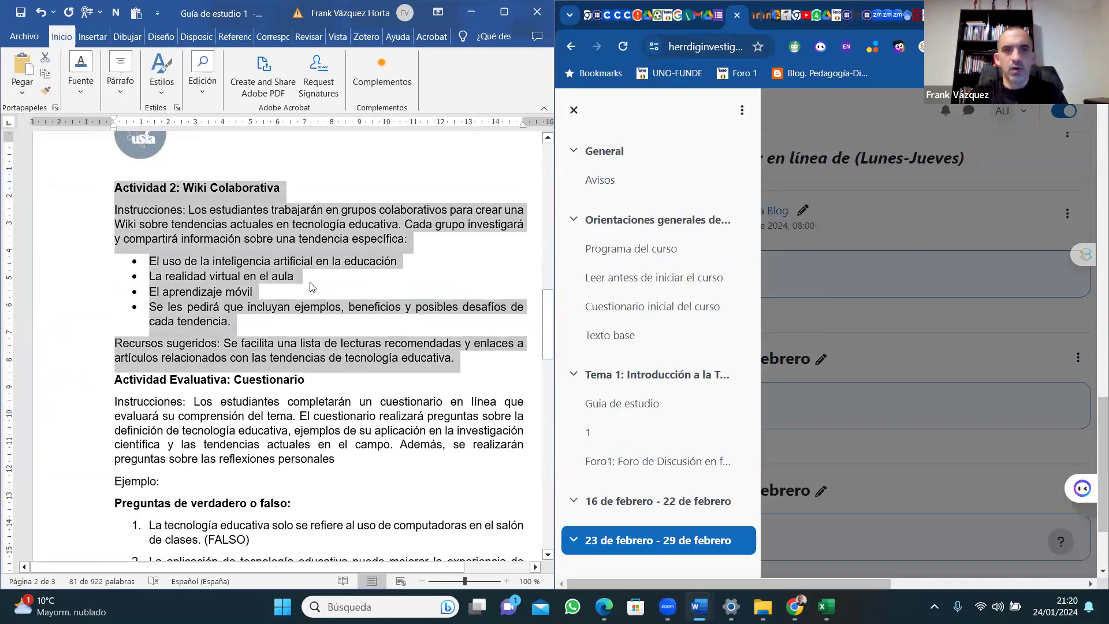
{"action": "right_click", "coordinate": [260, 273]}
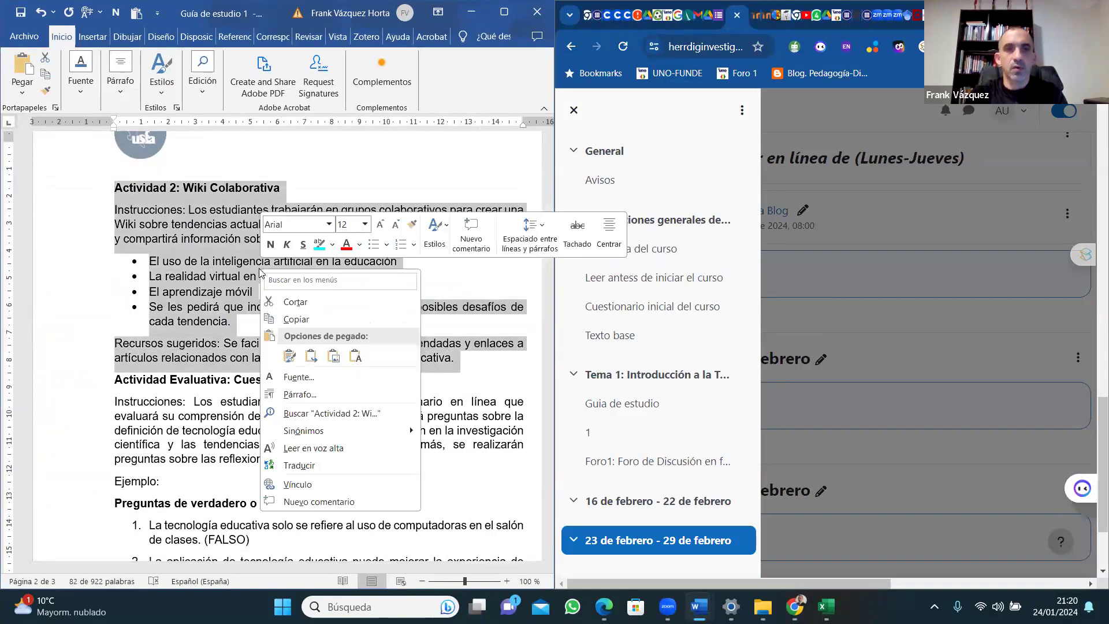
{"action": "left_click", "coordinate": [290, 317]}
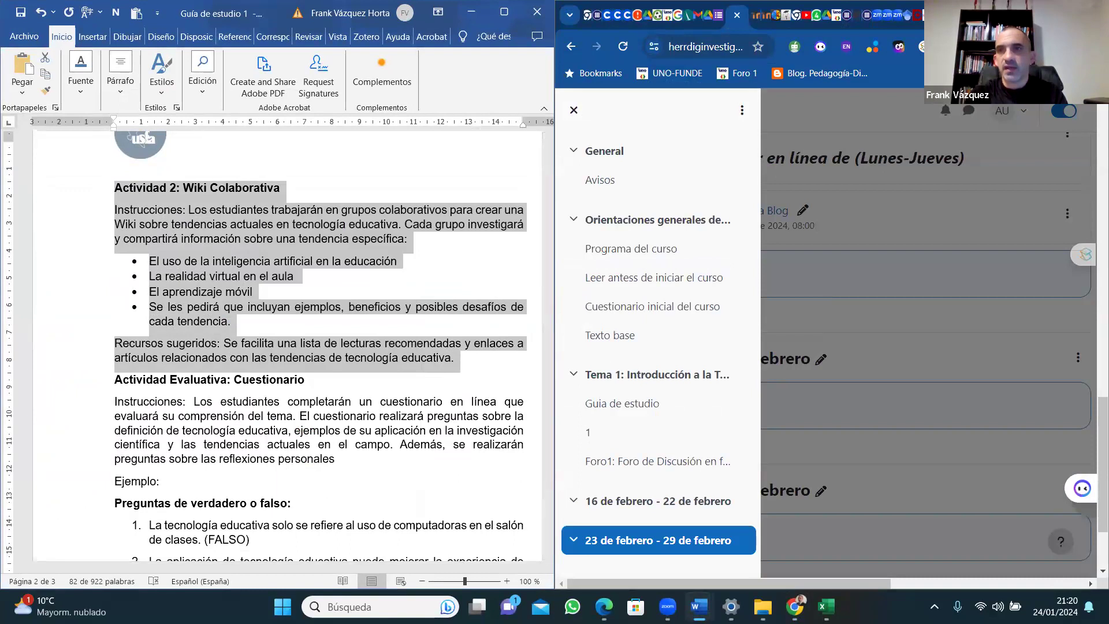
Switch back to the Moodle course, maximize it and add a new Wiki activity to Tema 1.
{"action": "key", "text": "alt+Tab"}
{"action": "key", "text": "super+Up"}
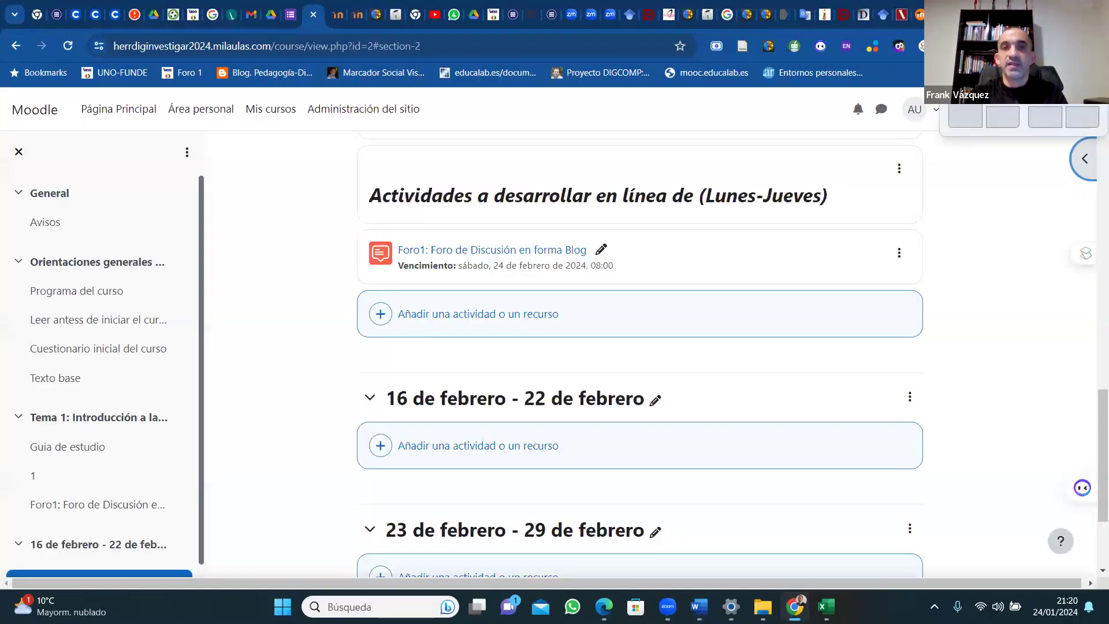
{"action": "left_click", "coordinate": [455, 312]}
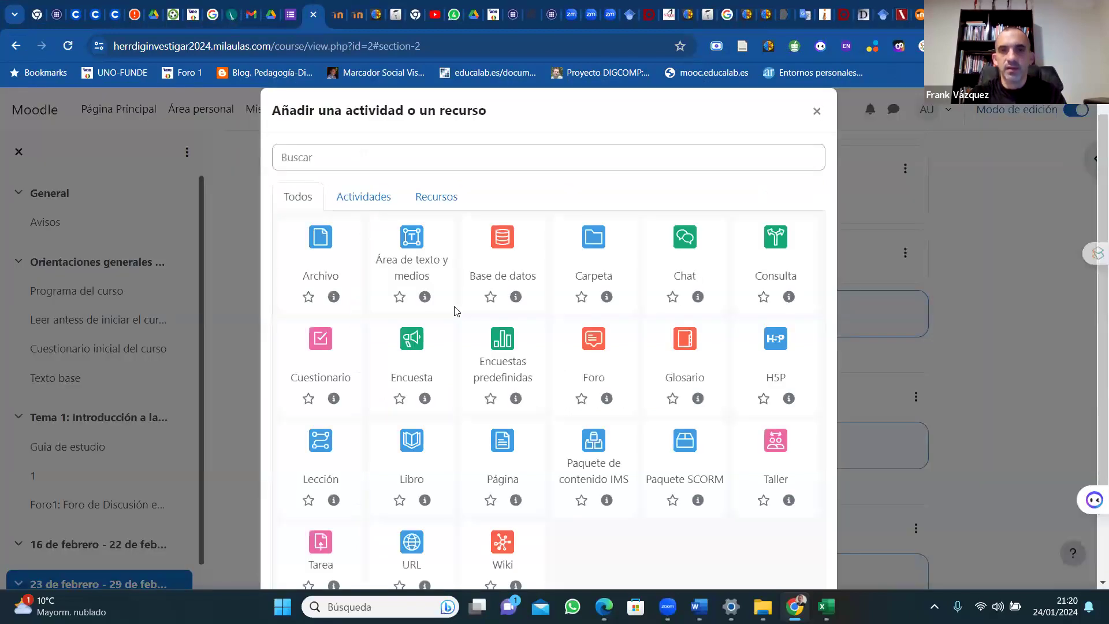
{"action": "left_click", "coordinate": [348, 202]}
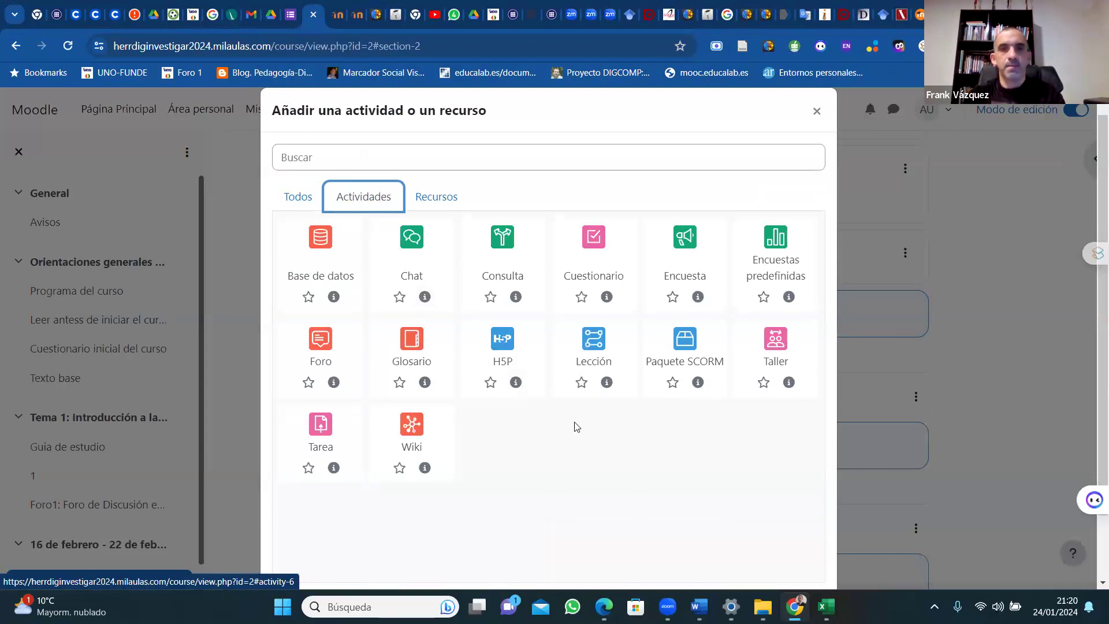
{"action": "left_click", "coordinate": [399, 431]}
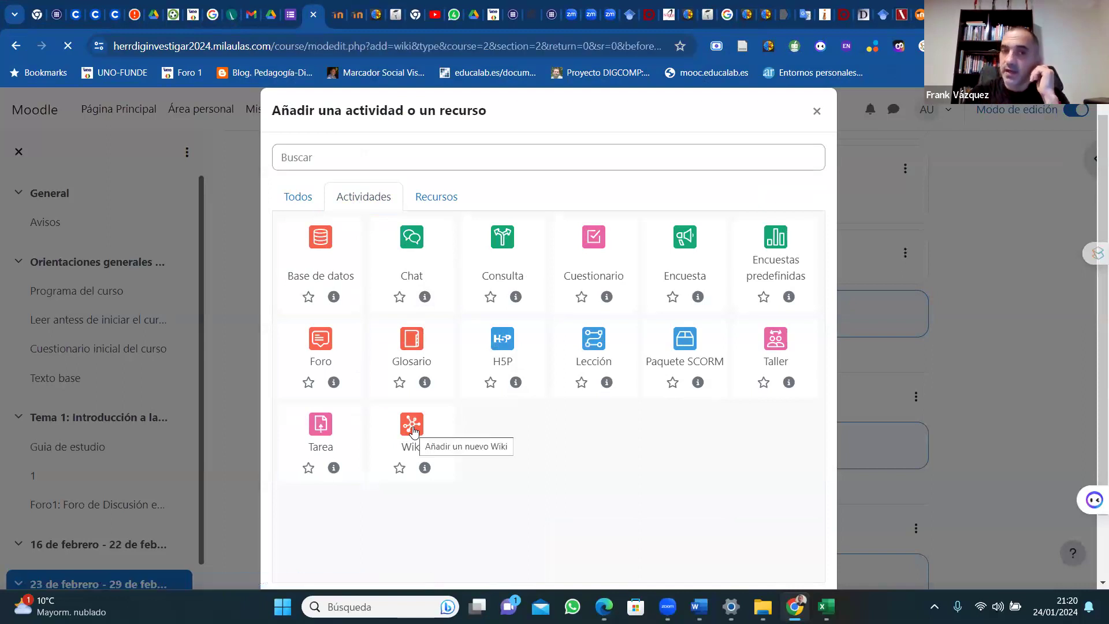
Name the new wiki "Wiki sobre el uso de herramientas digitales en la investigación".
{"action": "scroll", "coordinate": [1093, 188], "scroll_direction": "down", "scroll_amount": 7}
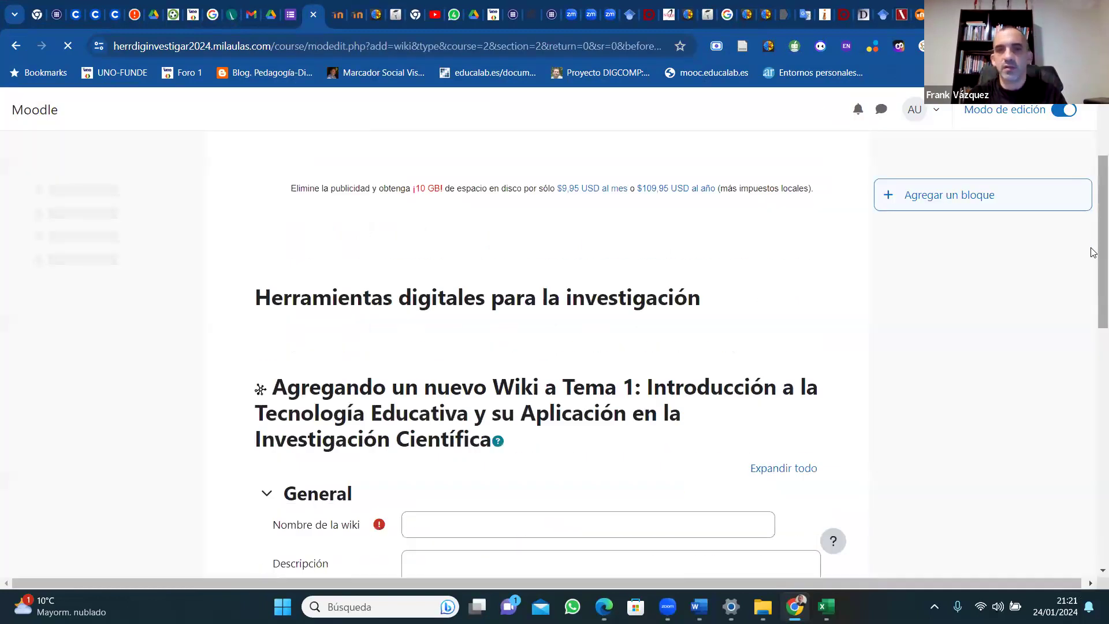
{"action": "scroll", "coordinate": [1092, 359], "scroll_direction": "down", "scroll_amount": 3}
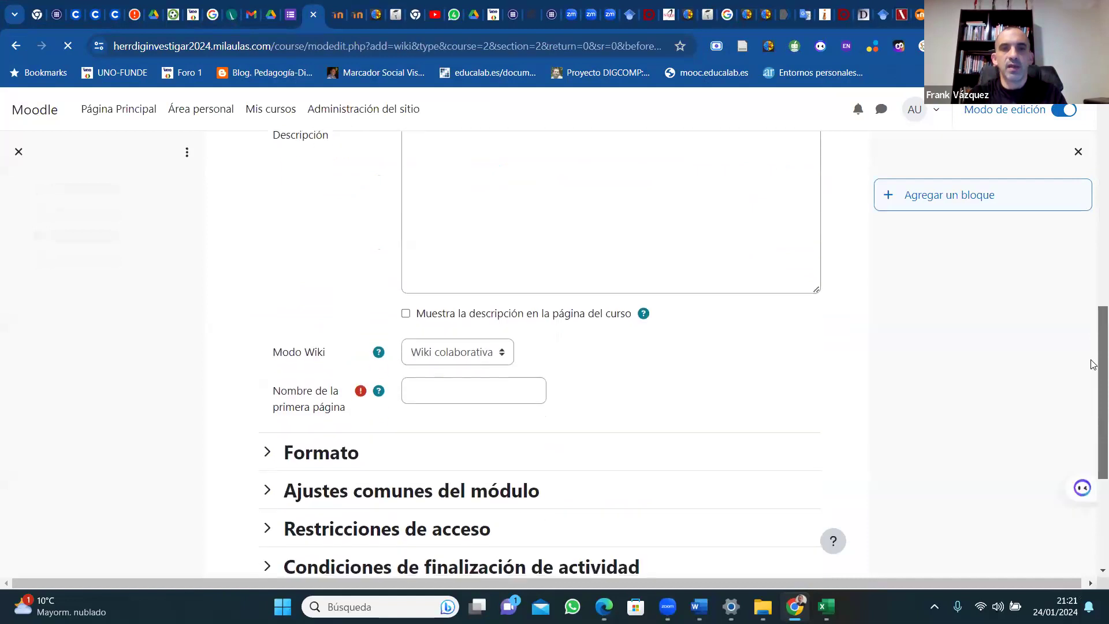
{"action": "scroll", "coordinate": [1089, 316], "scroll_direction": "up", "scroll_amount": 3}
{"action": "scroll", "coordinate": [1088, 324], "scroll_direction": "down", "scroll_amount": 1}
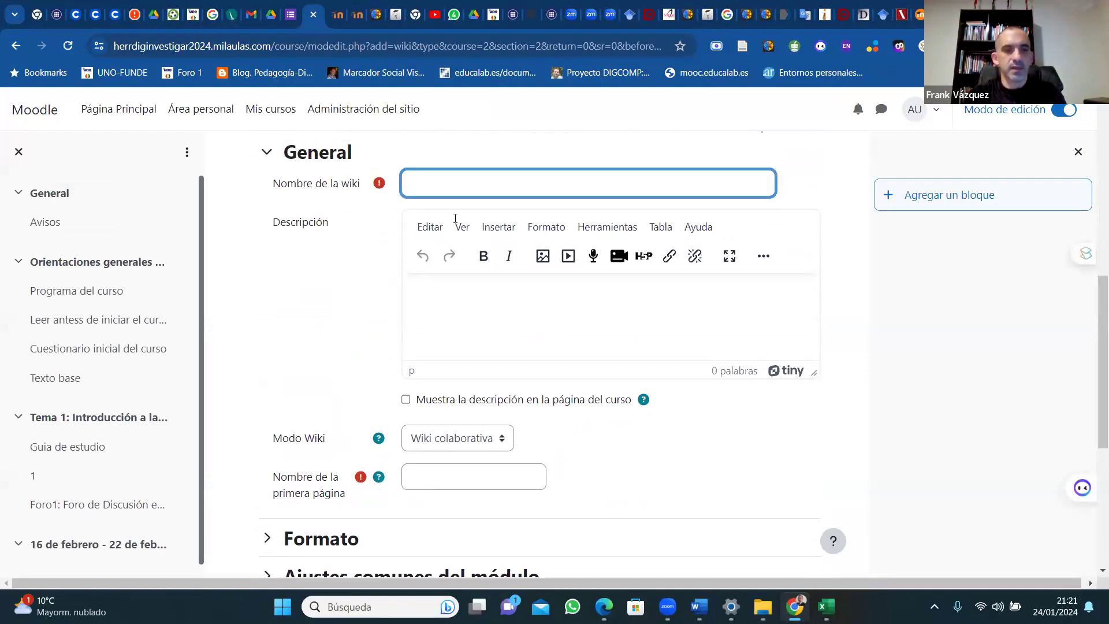
{"action": "type", "text": "ki de la"}
{"action": "key", "text": "BackSpace"}
{"action": "key", "text": "BackSpace"}
{"action": "key", "text": "BackSpace"}
{"action": "key", "text": "BackSpace"}
{"action": "key", "text": "BackSpace"}
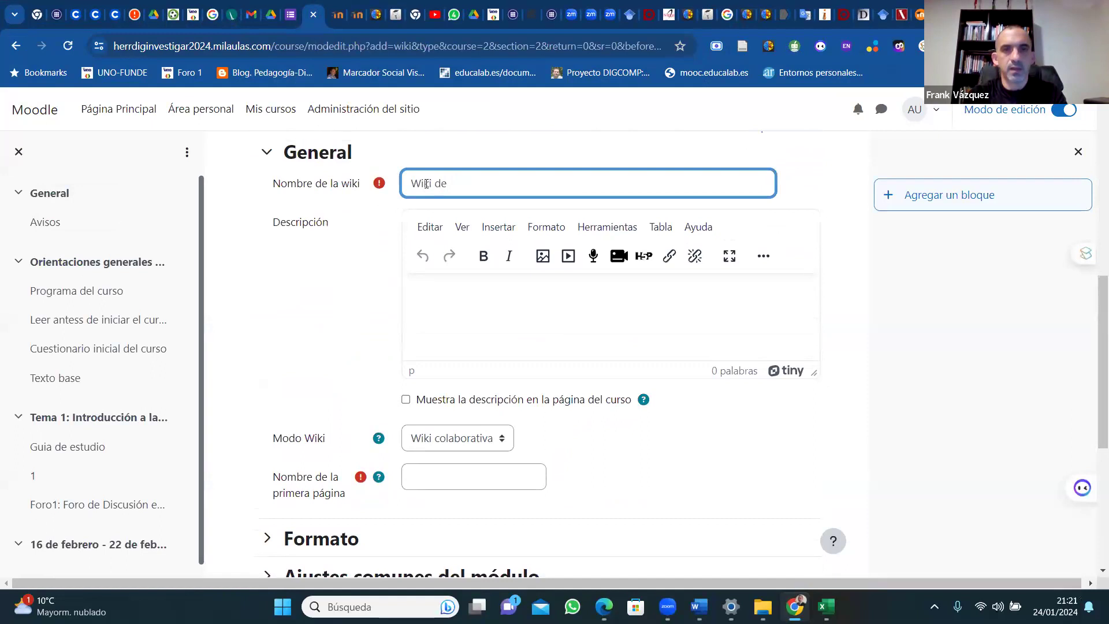
{"action": "type", "text": "de"}
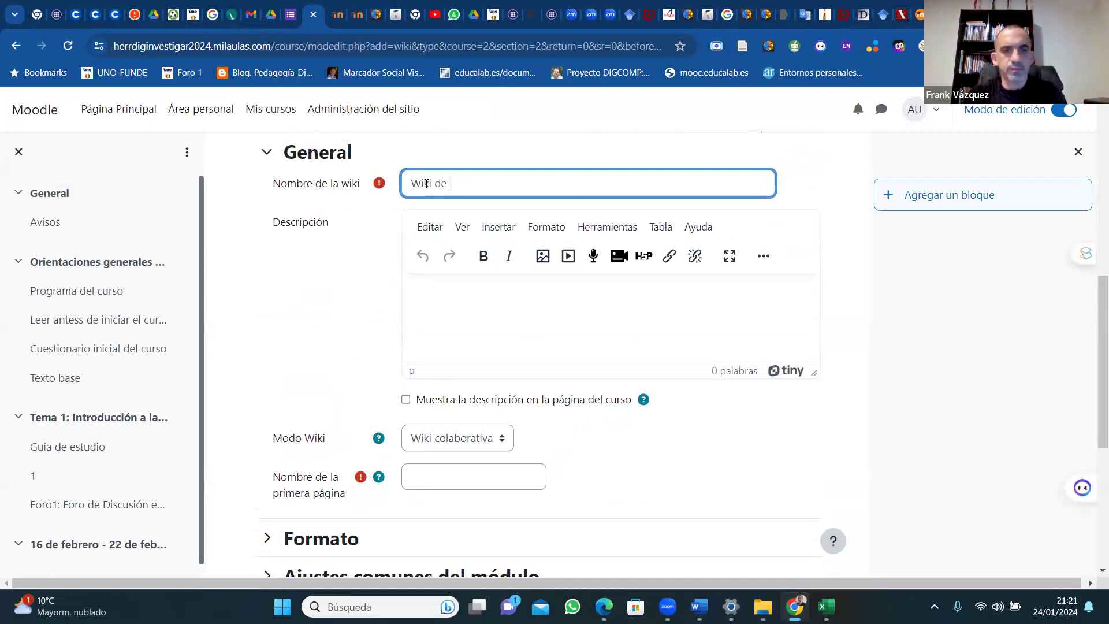
{"action": "key", "text": "BackSpace"}
{"action": "key", "text": "BackSpace"}
{"action": "type", "text": "sobre el uso d"}
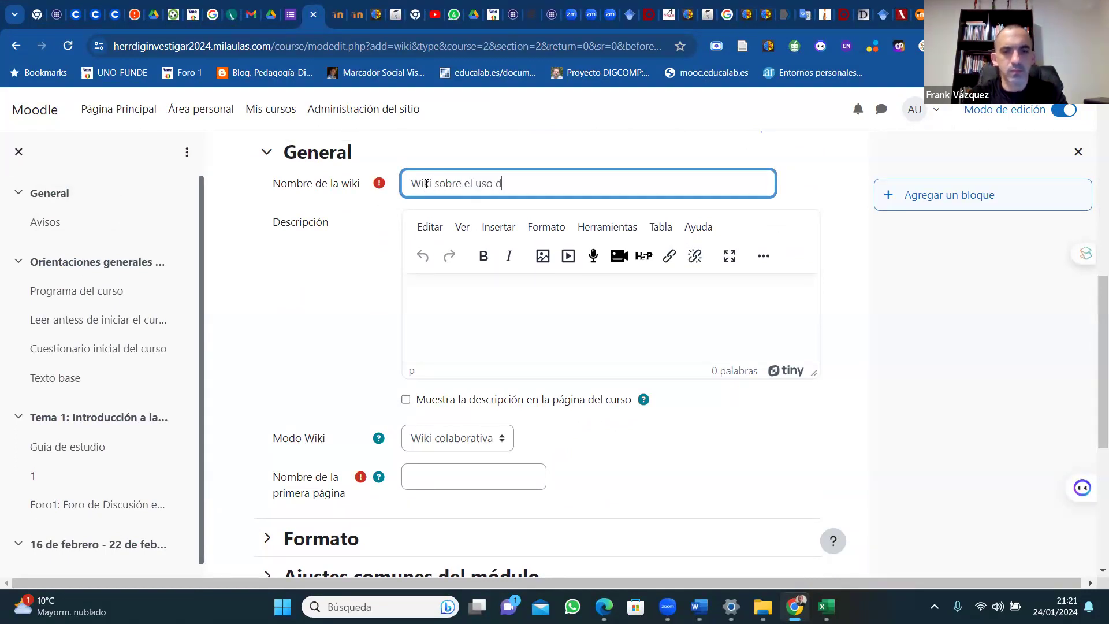
{"action": "type", "text": "e herram"}
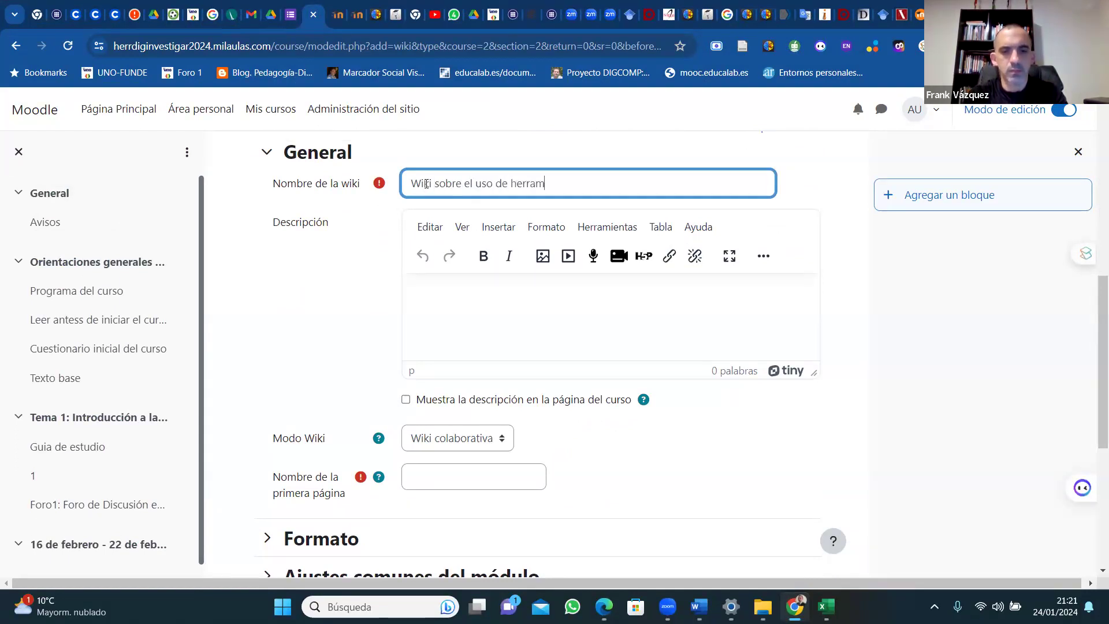
{"action": "type", "text": "ientas digitales en la investiga"}
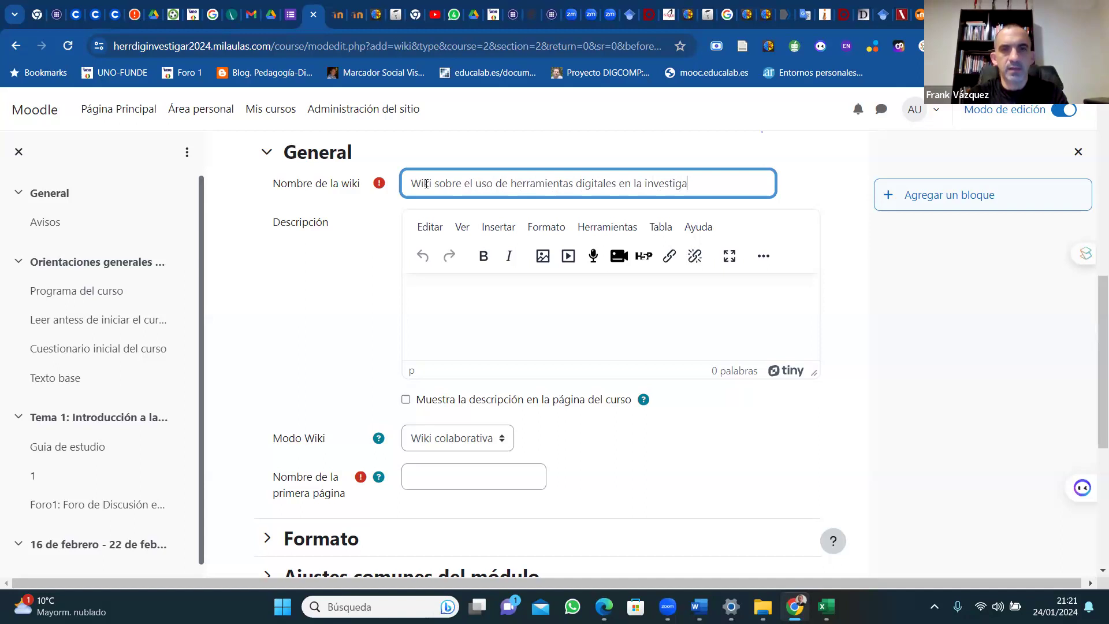
{"action": "type", "text": "ción"}
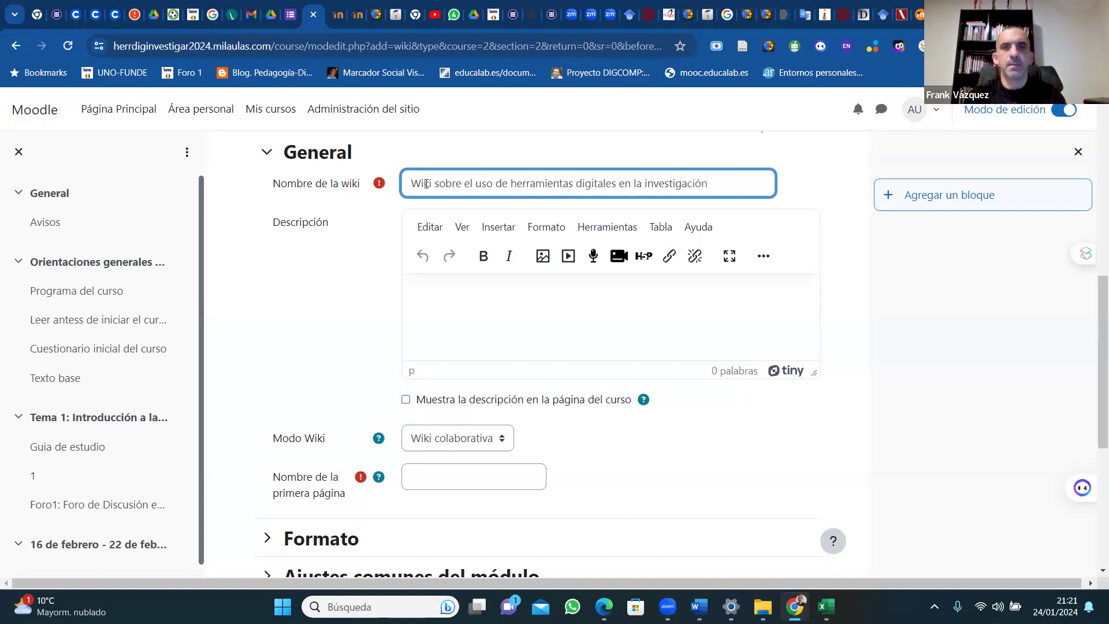
Begin the wiki's description with "En la presenta actividad de caracter colaborativo usted debera establecer opiniones sobre el uso de la".
{"action": "left_click", "coordinate": [429, 296]}
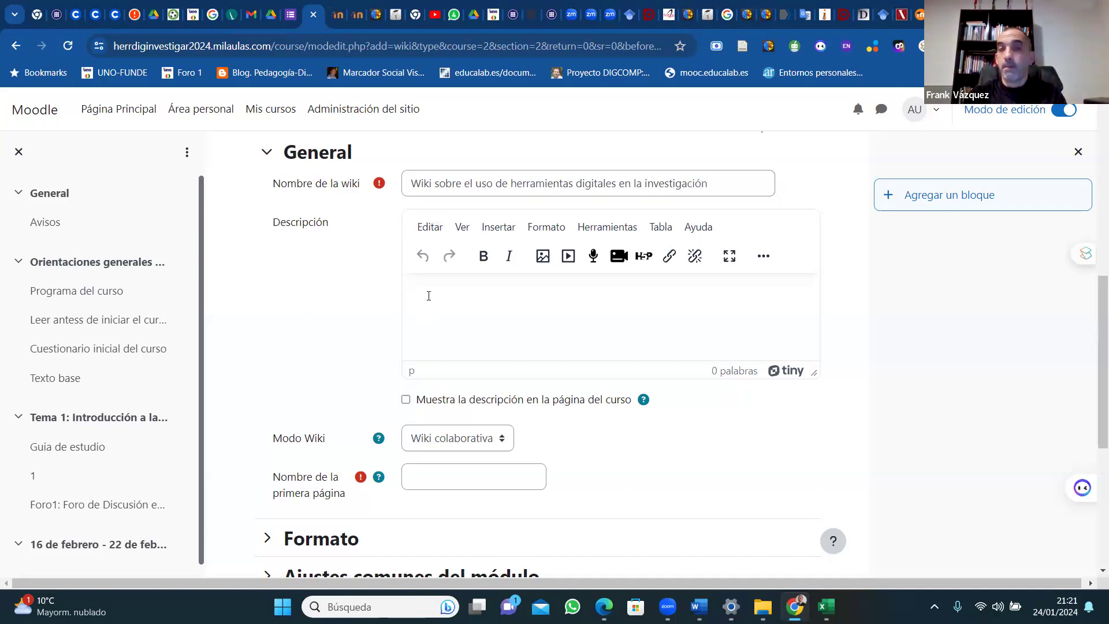
{"action": "type", "text": "EN e"}
{"action": "key", "text": "BackSpace"}
{"action": "type", "text": "n la presenta actividad"}
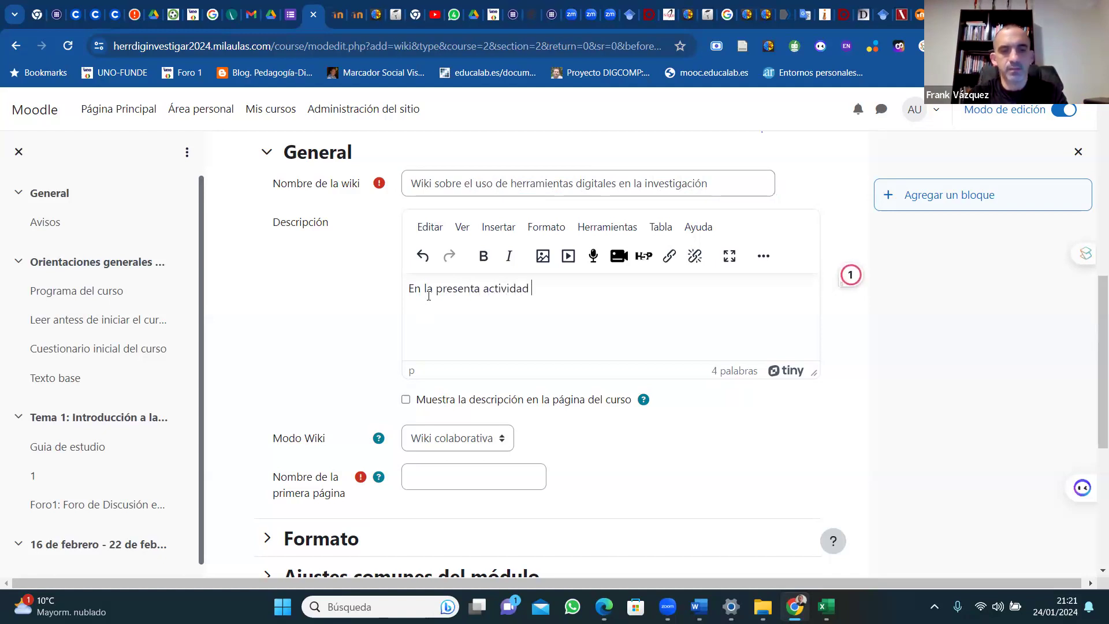
{"action": "type", "text": " de cara"}
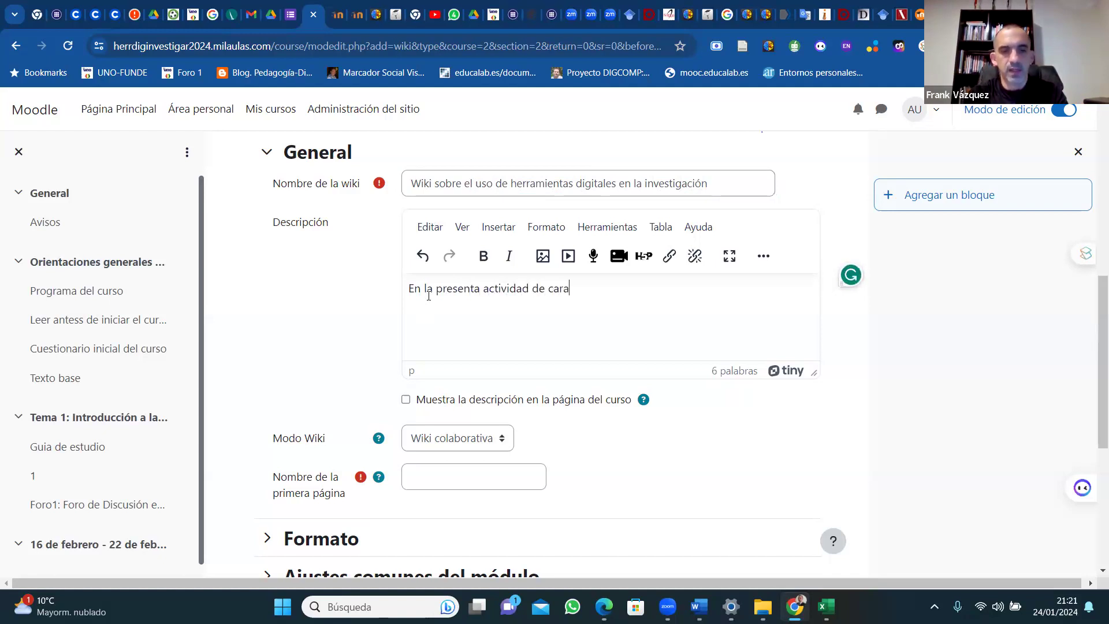
{"action": "type", "text": "cter colabora"}
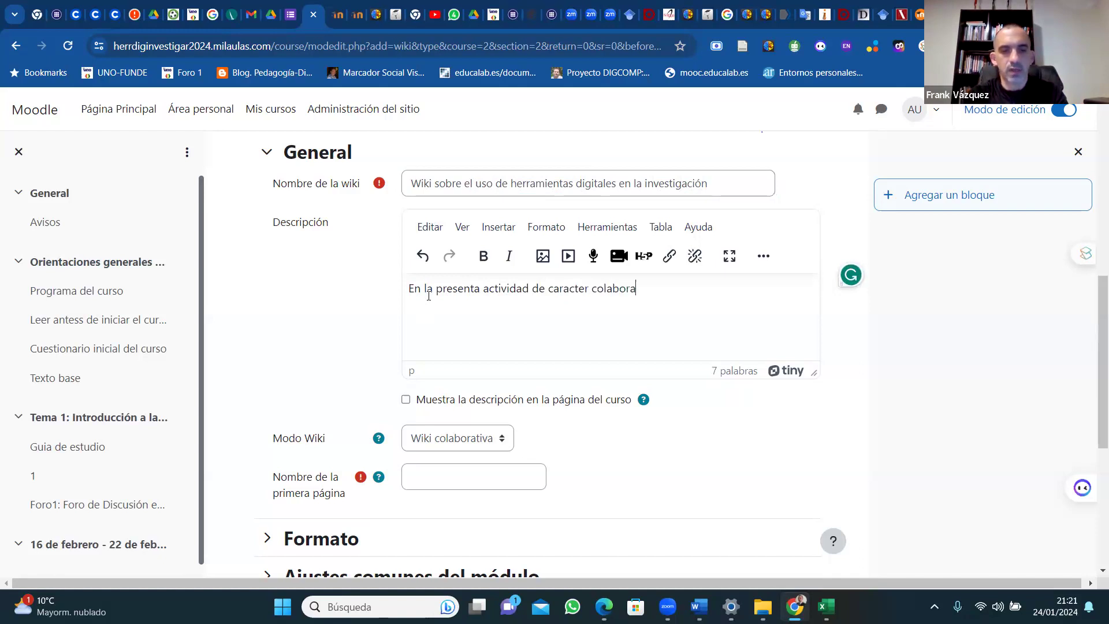
{"action": "type", "text": "tivo usted"}
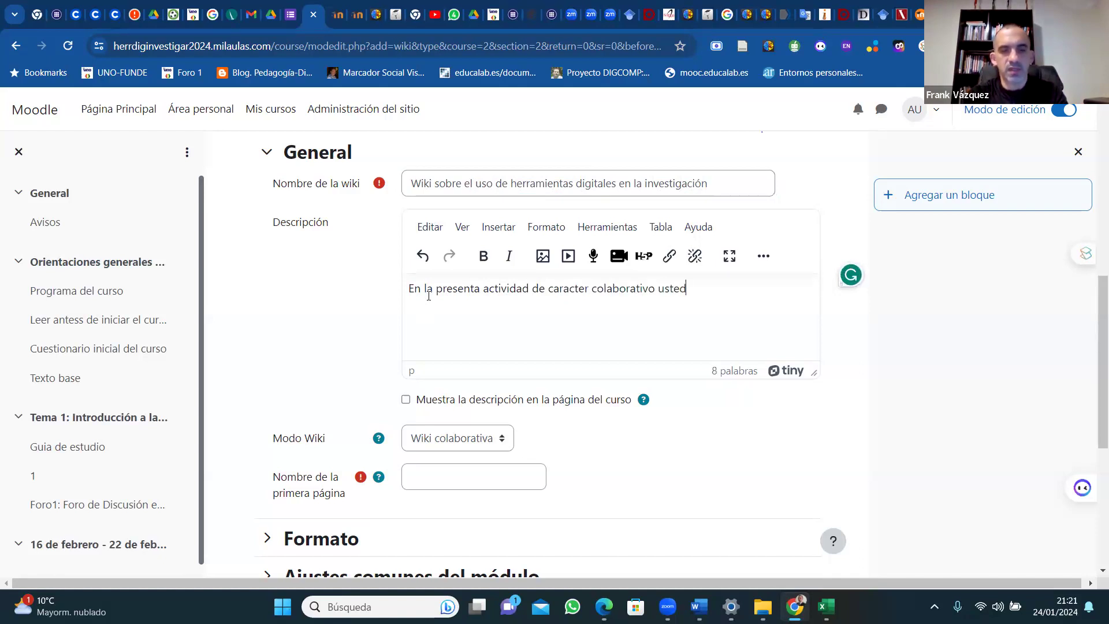
{"action": "type", "text": " debera e"}
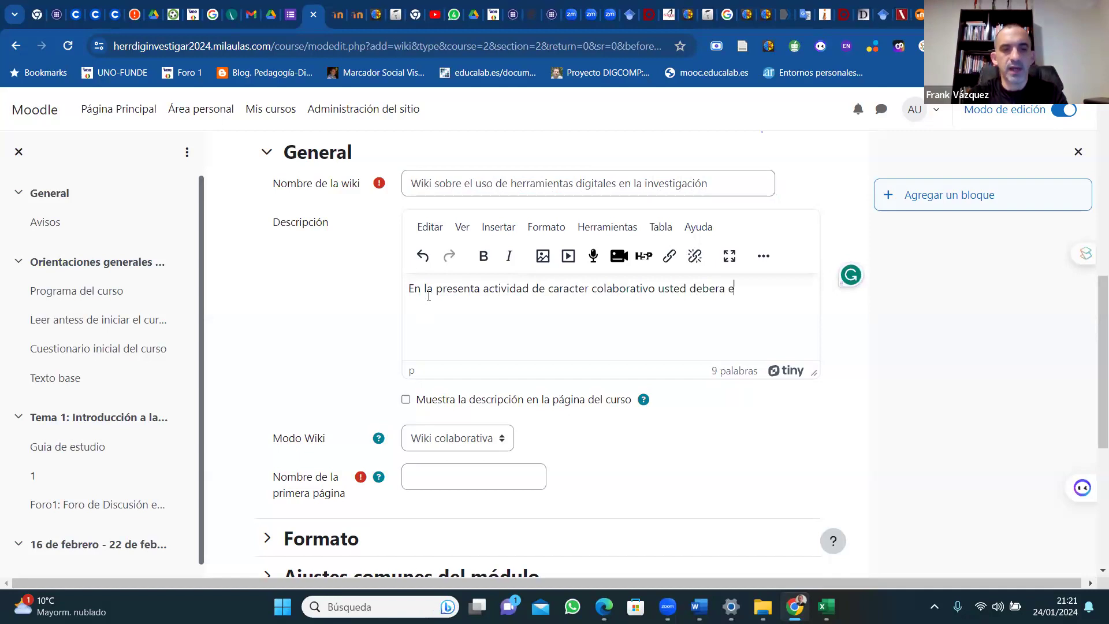
{"action": "type", "text": "stablecer"}
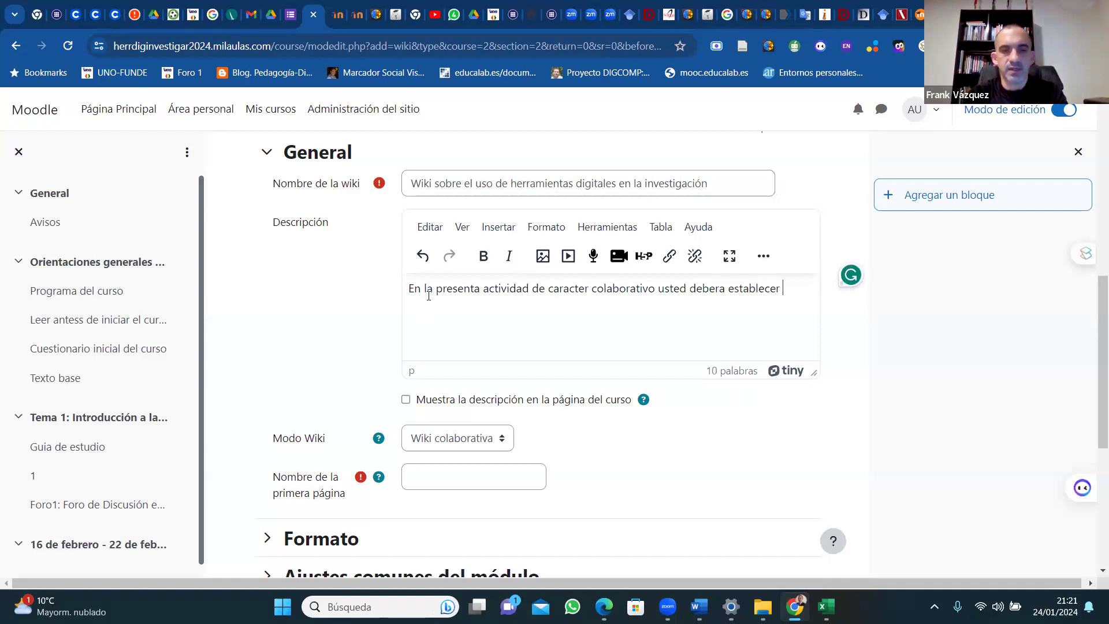
{"action": "type", "text": " opi"}
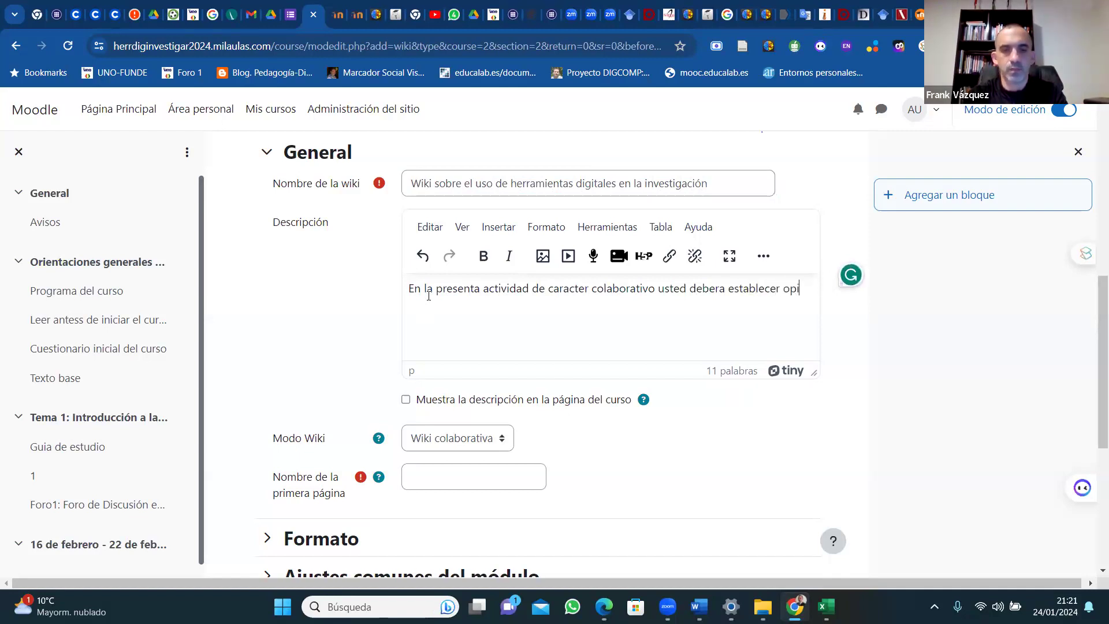
{"action": "type", "text": "niones sobre el uso de la "}
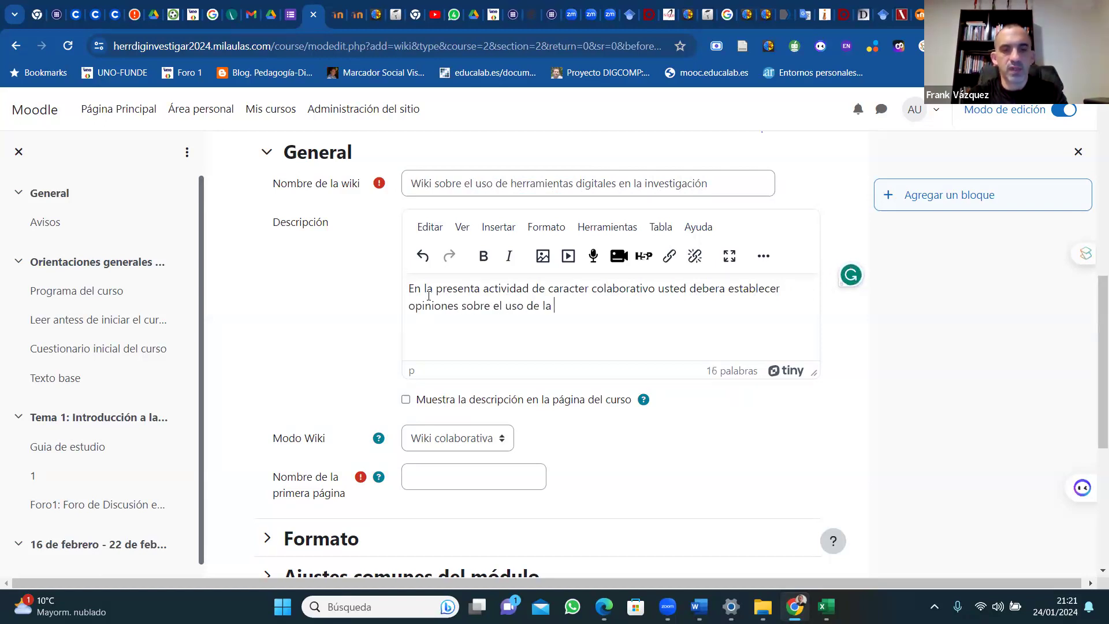
{"action": "type", "text": "investi"}
{"action": "key", "text": "BackSpace"}
{"action": "key", "text": "BackSpace"}
{"action": "key", "text": "BackSpace"}
{"action": "key", "text": "BackSpace"}
{"action": "key", "text": "BackSpace"}
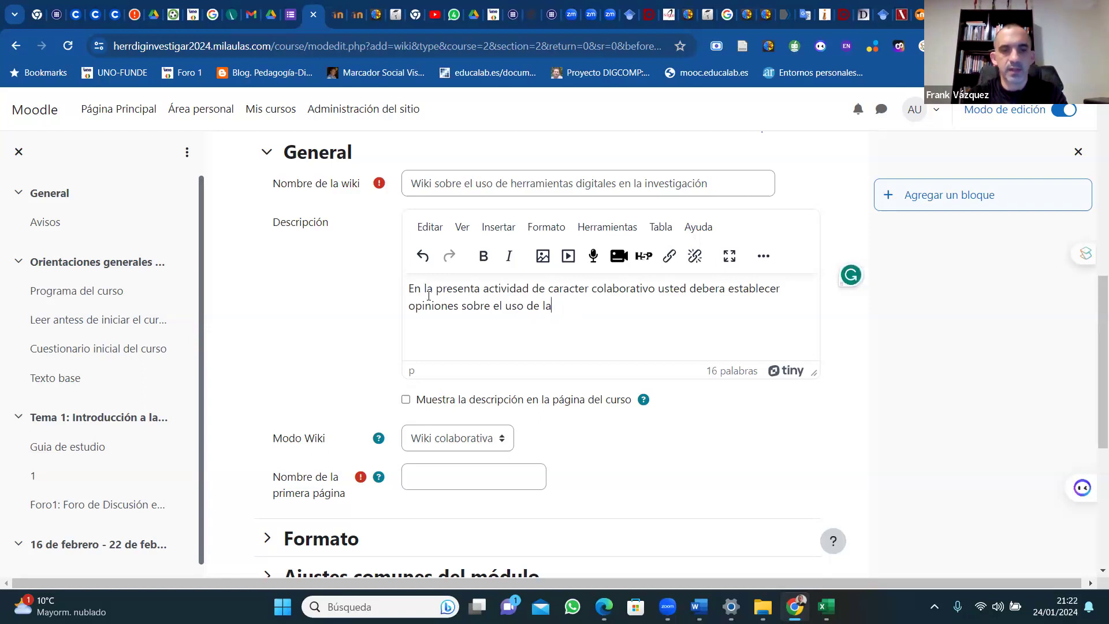
Continue the wiki description with "las herramientas digtales para investigar. Es importante el respeto ético al momento de comunicarse de forma asincrónica con sus compañeros,".
{"action": "type", "text": "herramientas digtales para investigar"}
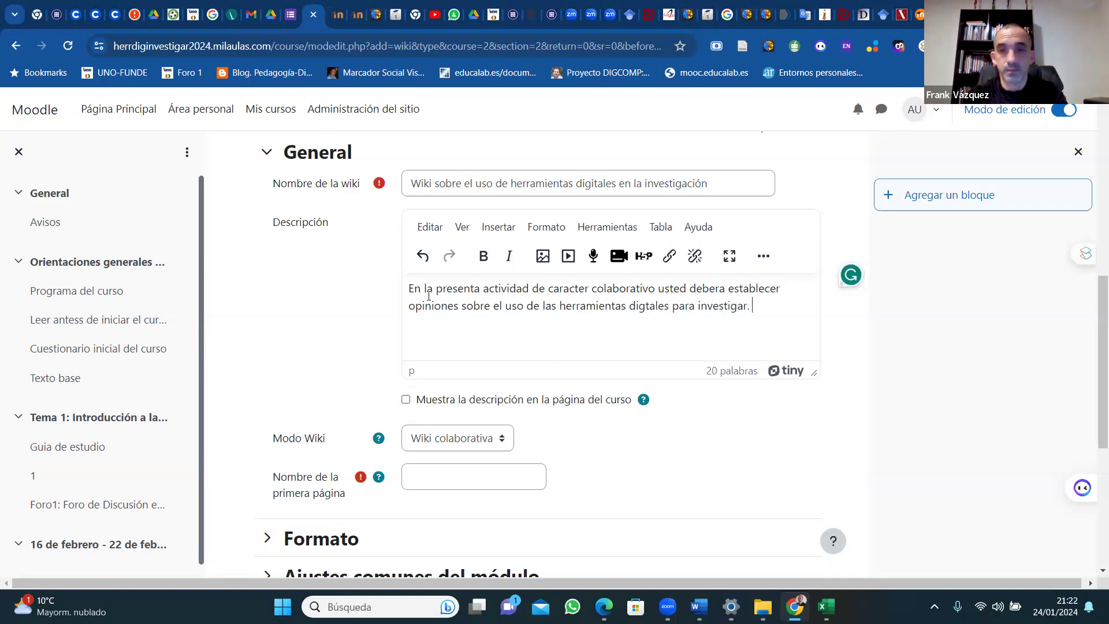
{"action": "type", "text": ". Es importa"}
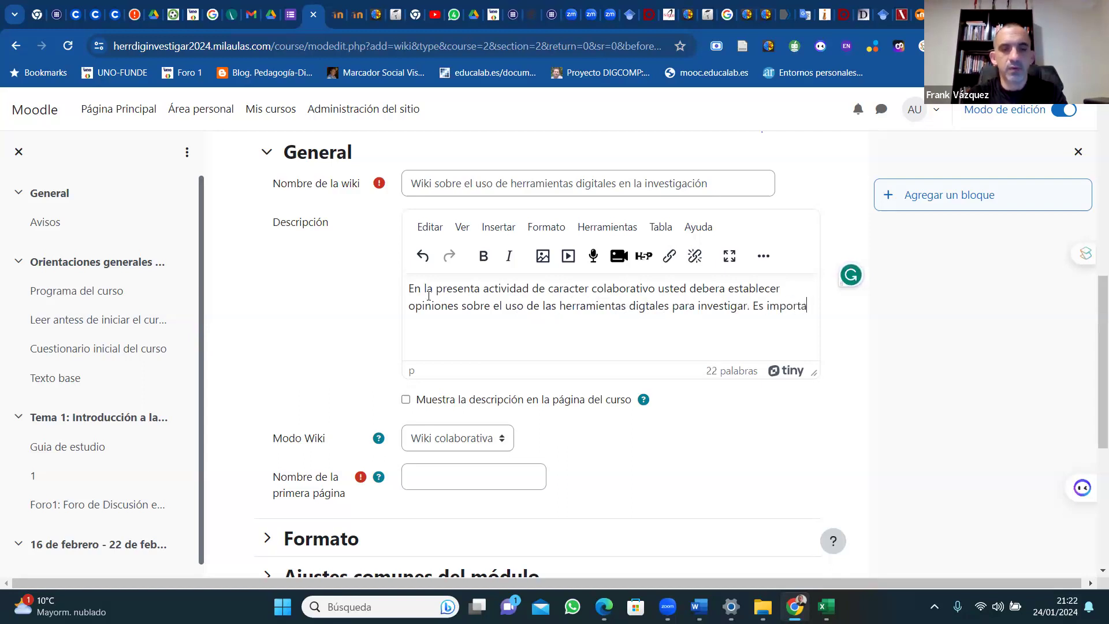
{"action": "type", "text": "nte el "}
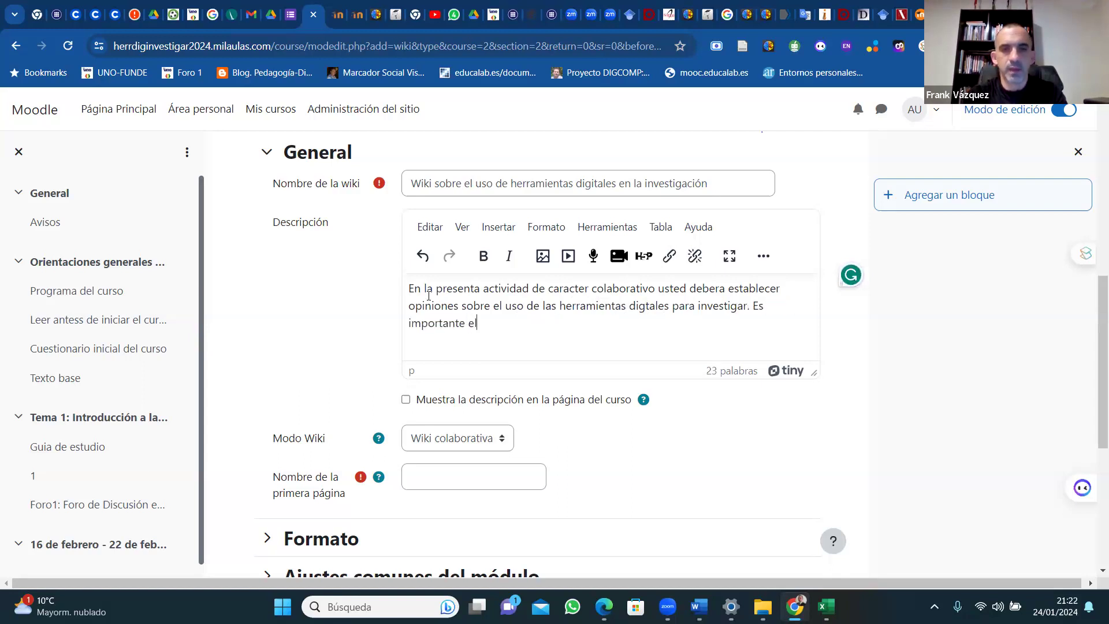
{"action": "type", "text": "respeto "}
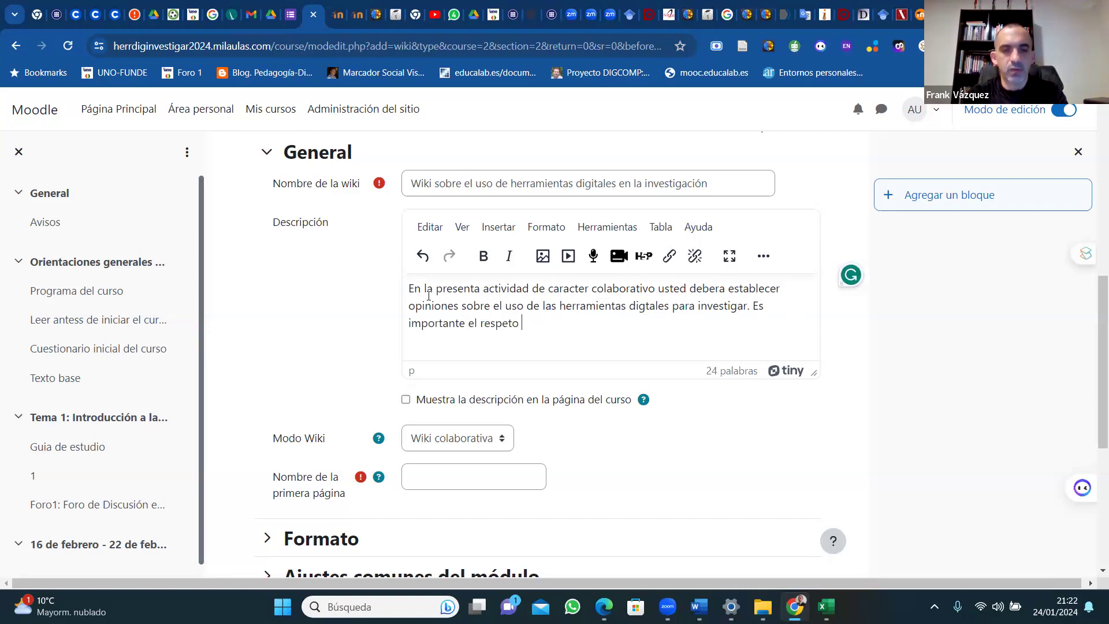
{"action": "type", "text": "ético al momento de comunicarse"}
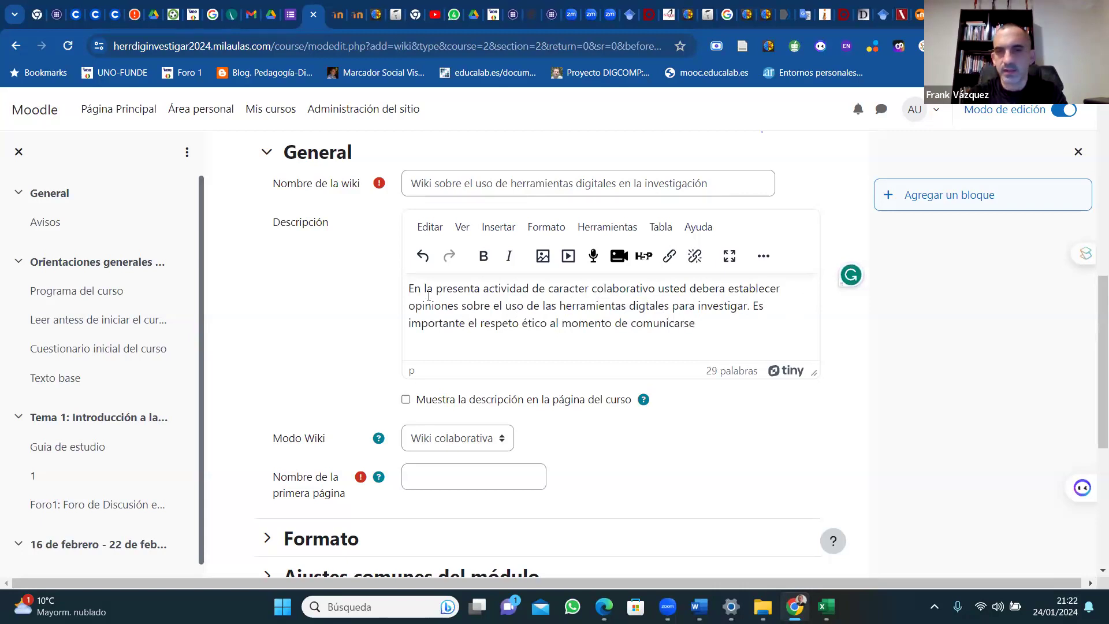
{"action": "type", "text": " de fo"}
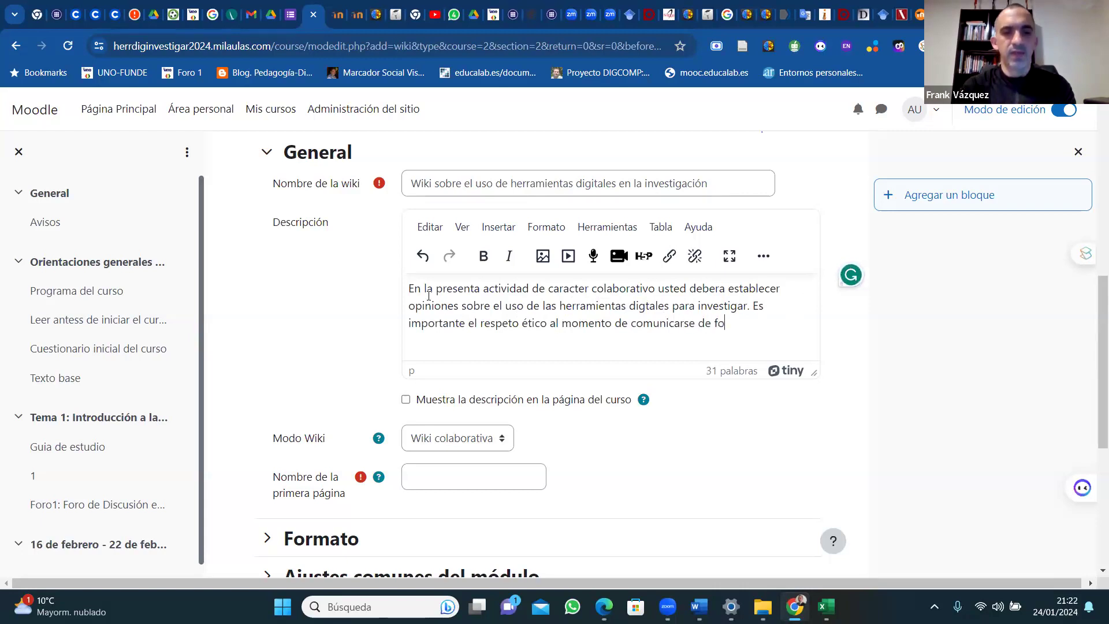
{"action": "type", "text": "rma asincrónica"}
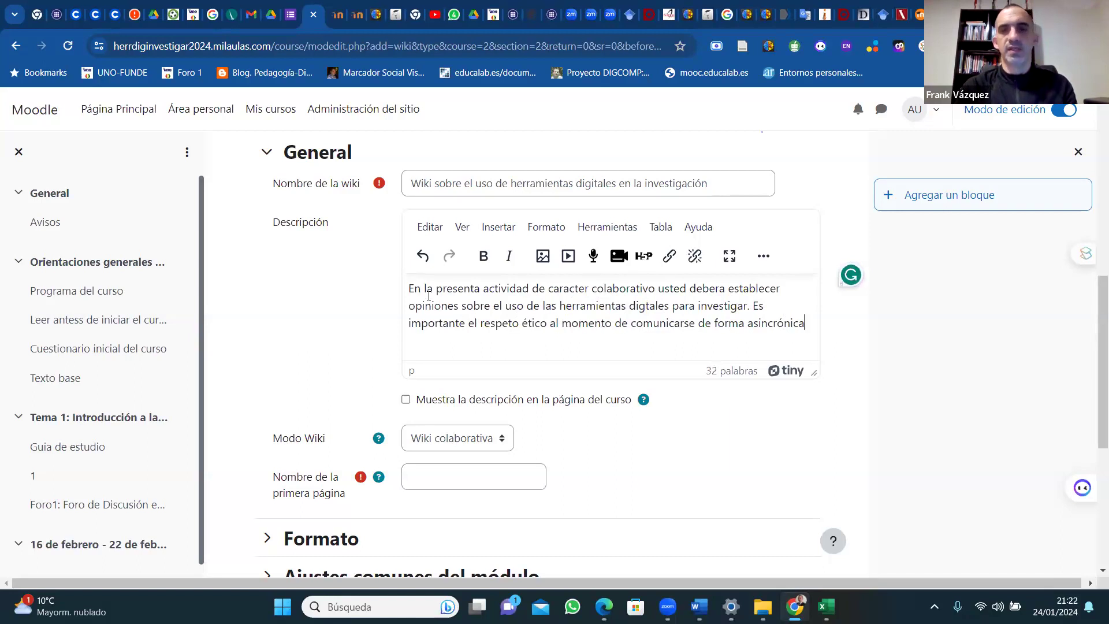
{"action": "type", "text": "con sus co"}
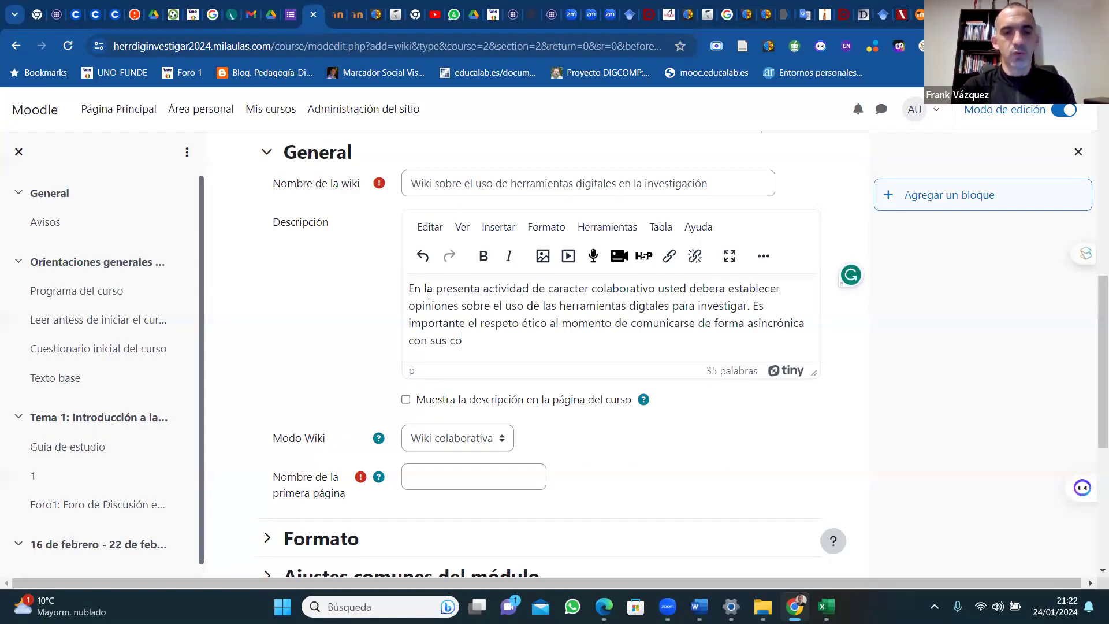
{"action": "type", "text": "mpañeros, "}
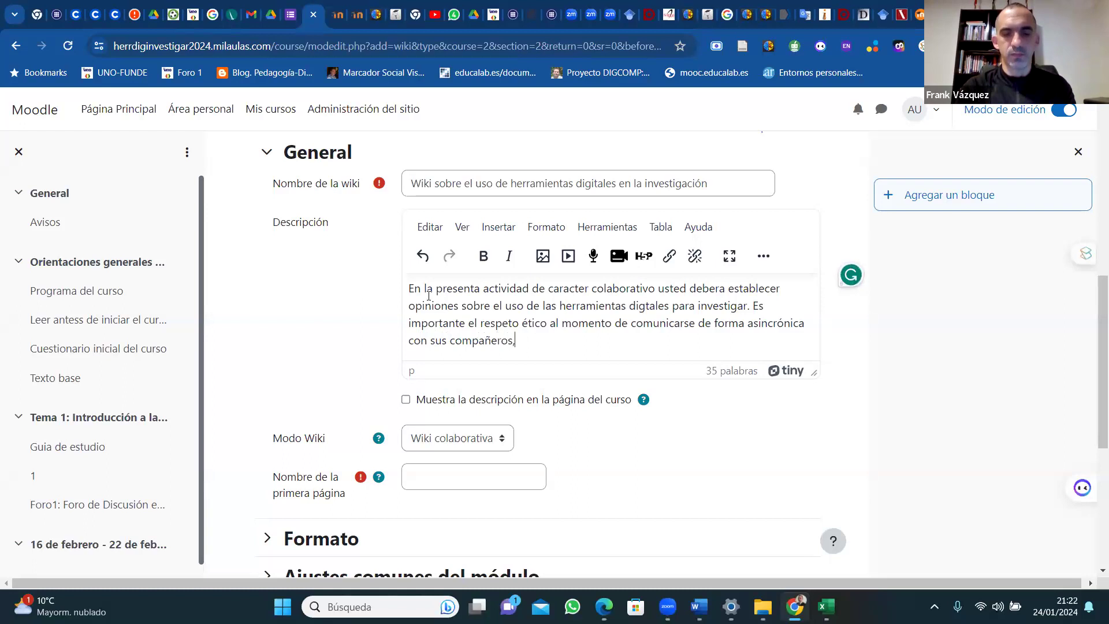
Finish the wiki description with "siempre debe respetar las opiniones y compartir juicios sobre bases cinetñificas y justificadas.".
{"action": "type", "text": "siem"}
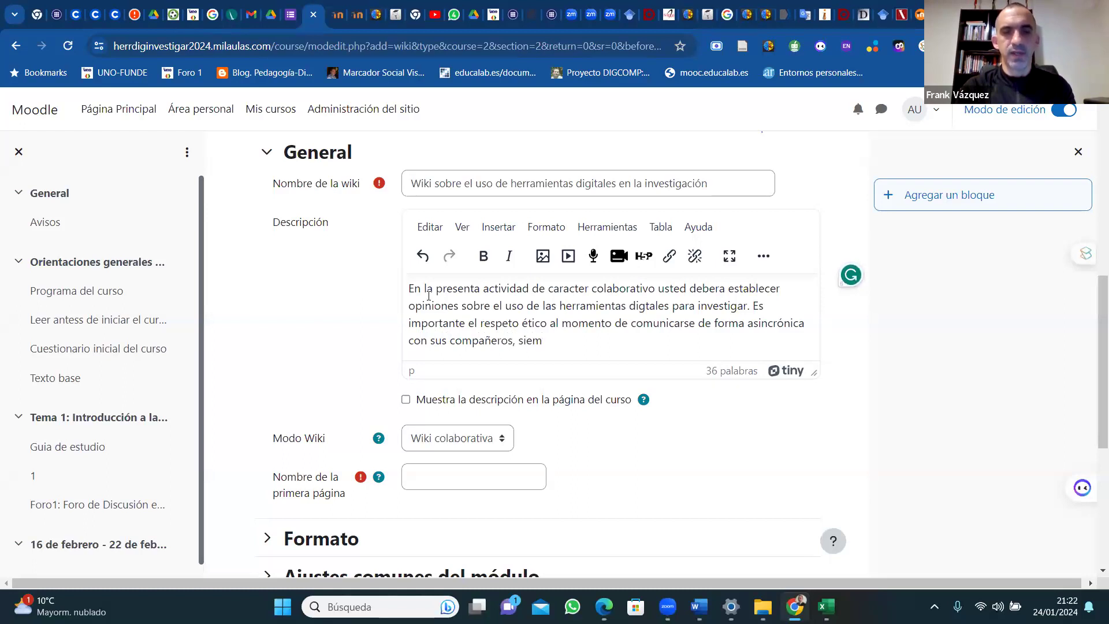
{"action": "type", "text": "pre de"}
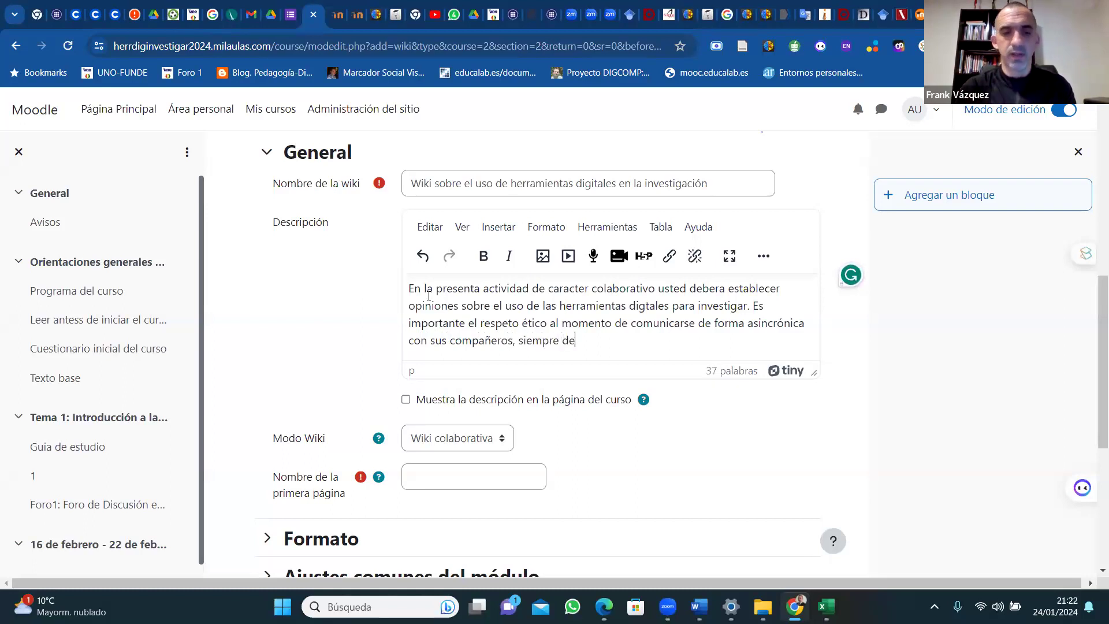
{"action": "type", "text": "be respet"}
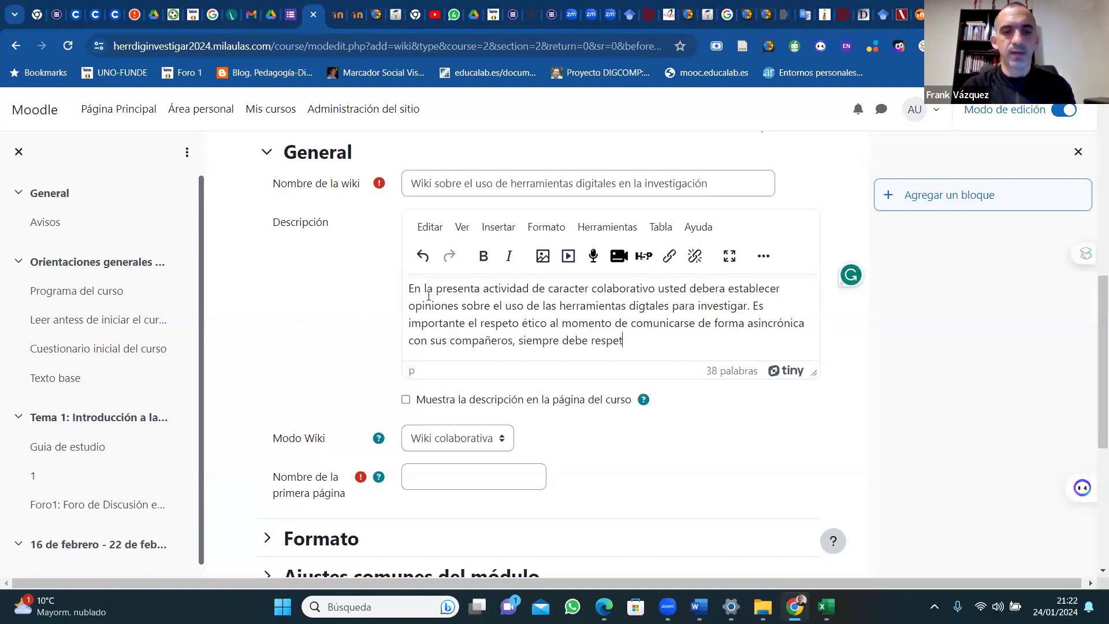
{"action": "type", "text": "ar las opinio"}
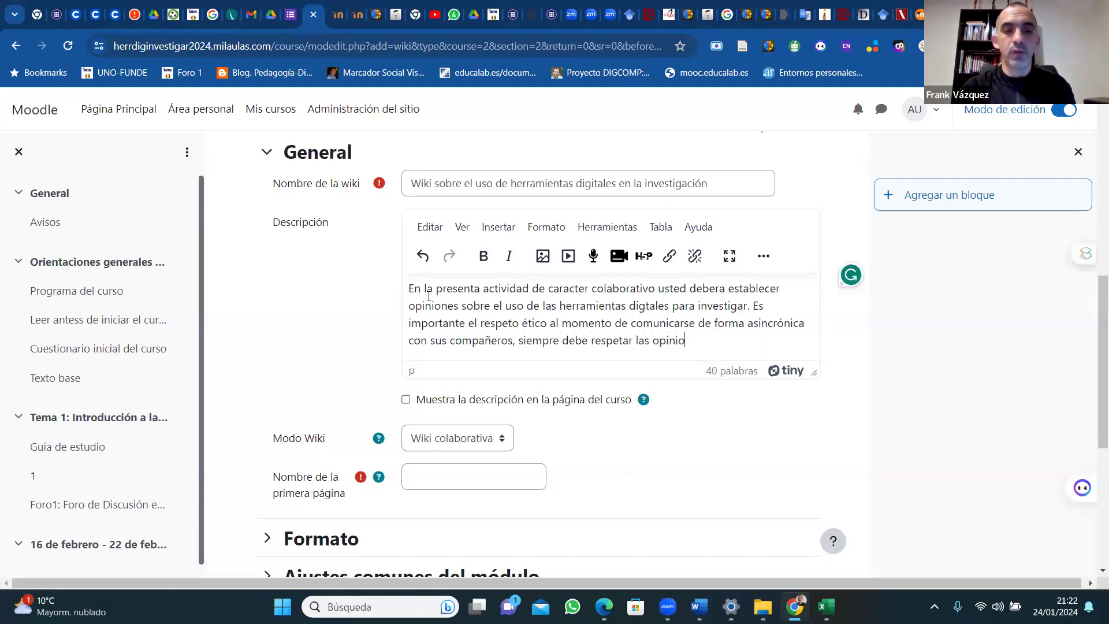
{"action": "type", "text": "nes y compa"}
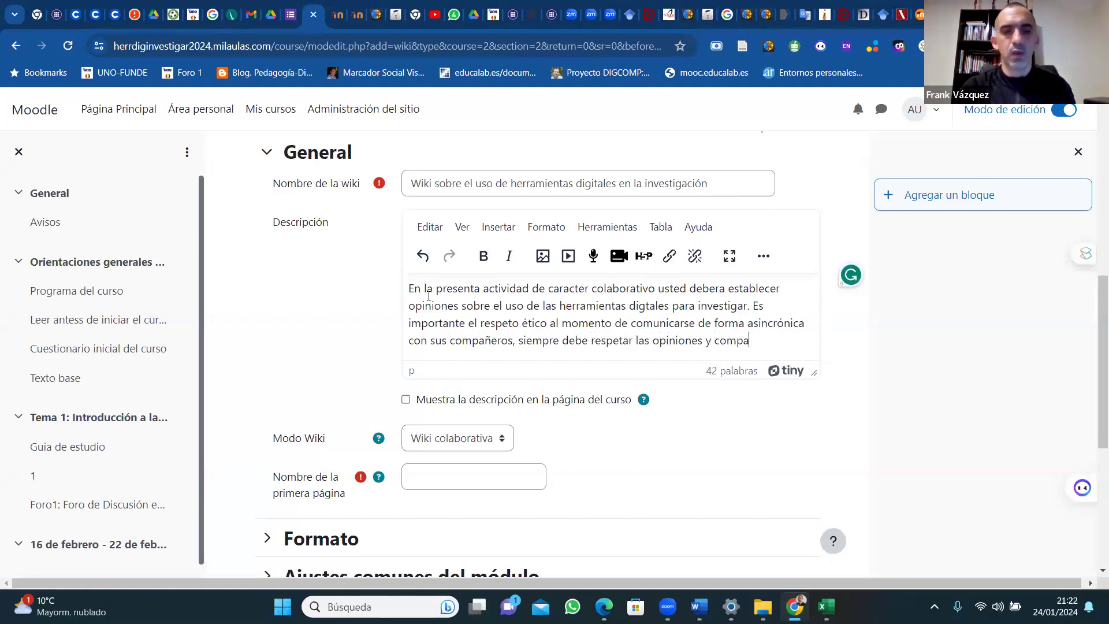
{"action": "type", "text": "rtir juici"}
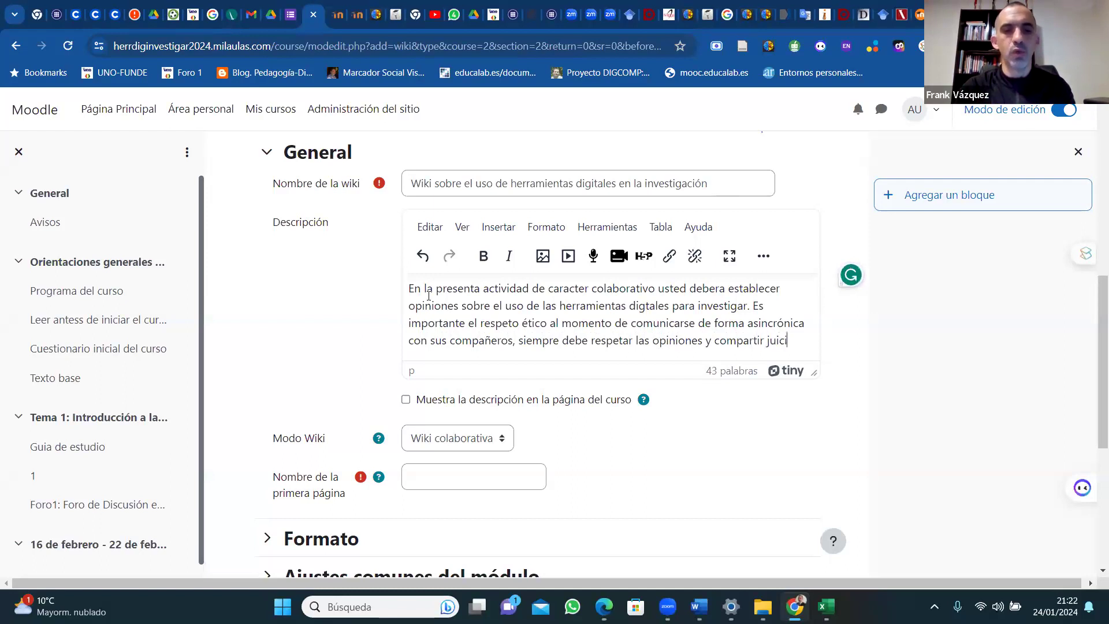
{"action": "type", "text": "os sobre bases cinetñificas y justificadas."}
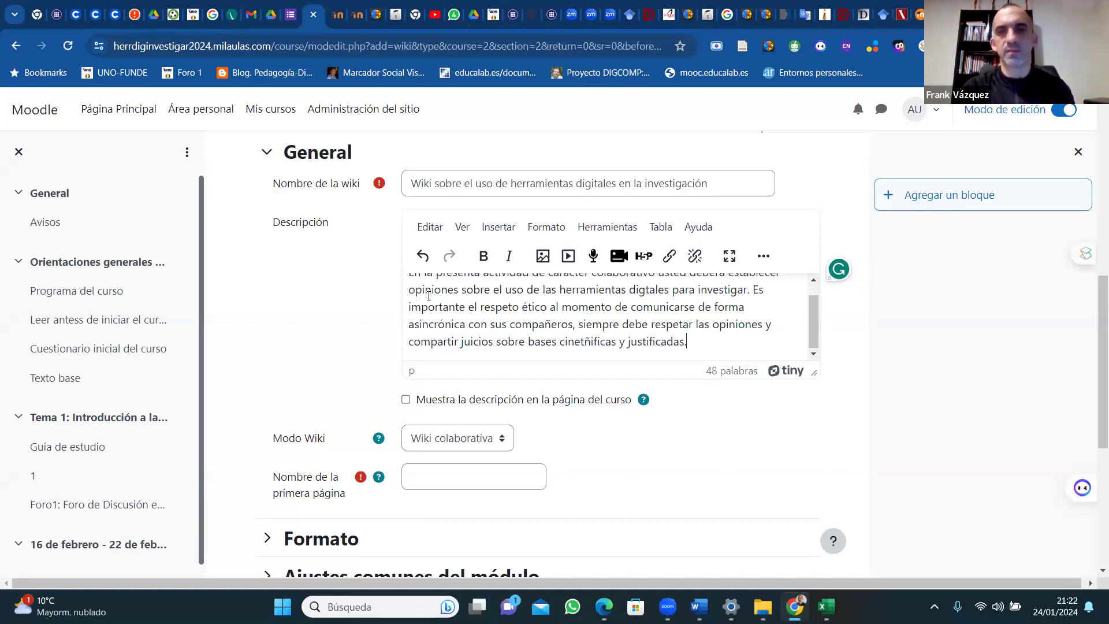
Correct the misspelled word after "bases" in the wiki description to "cientificas".
{"action": "right_click", "coordinate": [593, 339]}
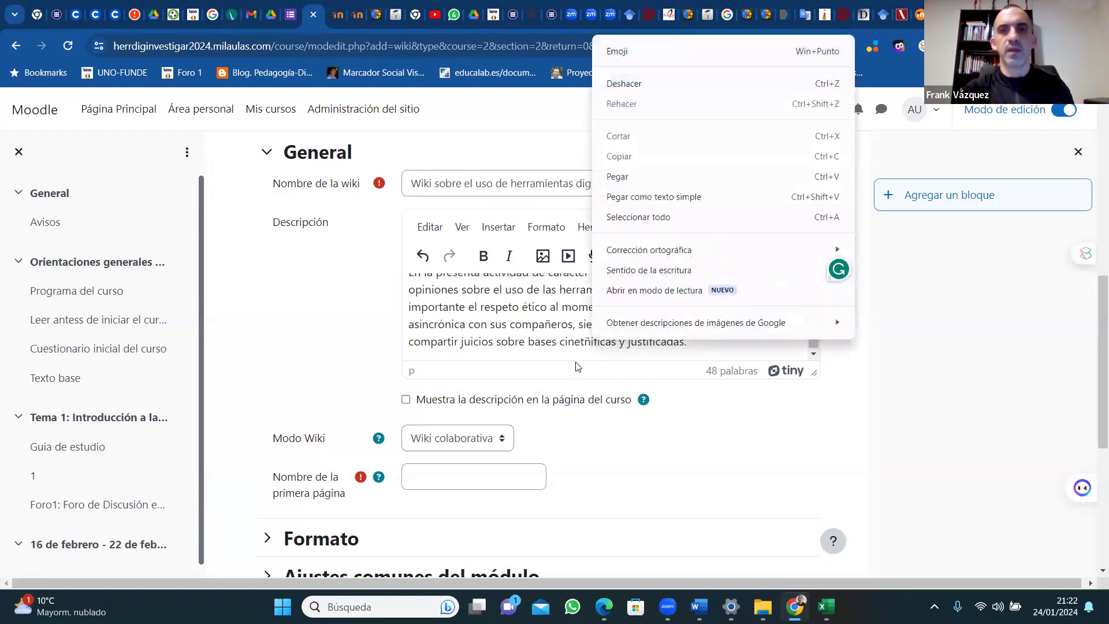
{"action": "left_click", "coordinate": [582, 343]}
{"action": "key", "text": "BackSpace"}
{"action": "key", "text": "BackSpace"}
{"action": "key", "text": "BackSpace"}
{"action": "key", "text": "BackSpace"}
{"action": "key", "text": "BackSpace"}
{"action": "key", "text": "BackSpace"}
{"action": "key", "text": "BackSpace"}
{"action": "type", "text": "ent"}
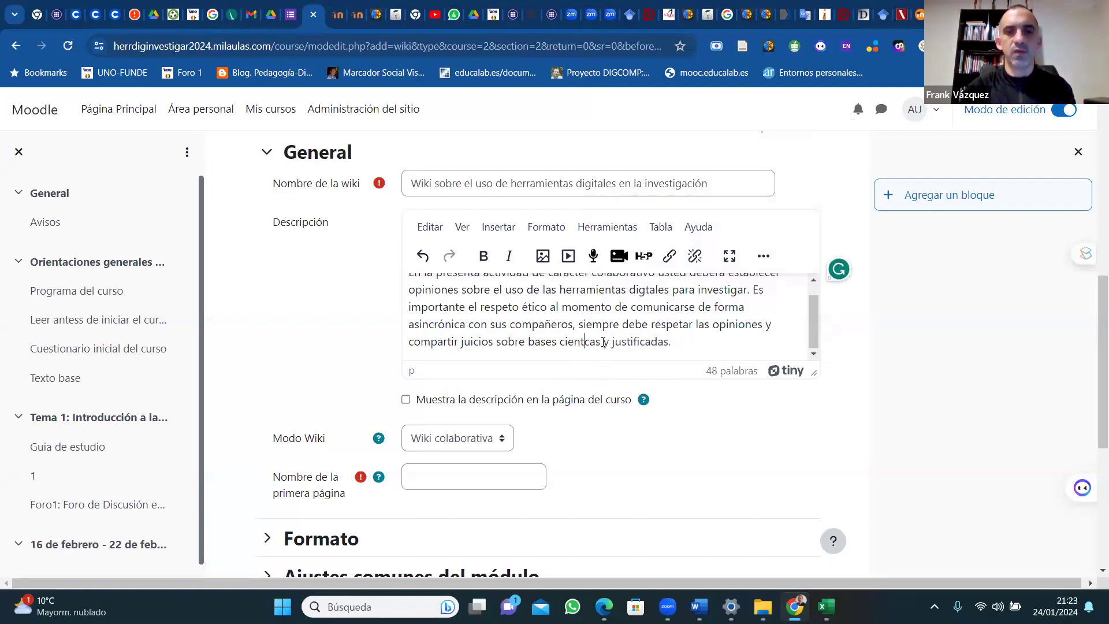
{"action": "type", "text": "ifi"}
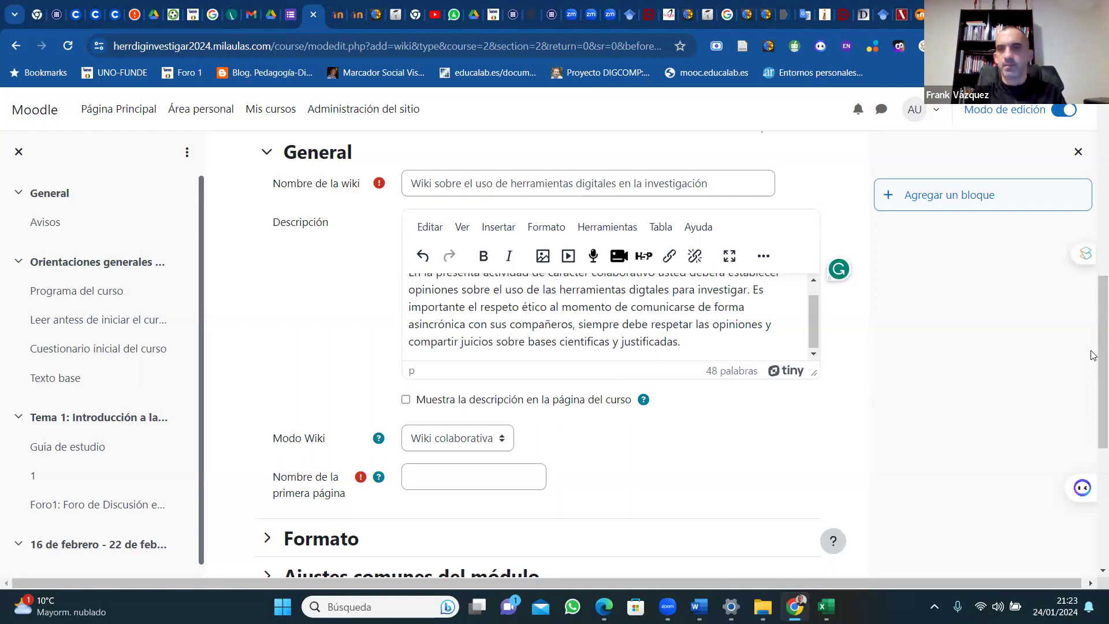
Name the wiki's first page "Wiki 1".
{"action": "scroll", "coordinate": [1093, 386], "scroll_direction": "down", "scroll_amount": 2}
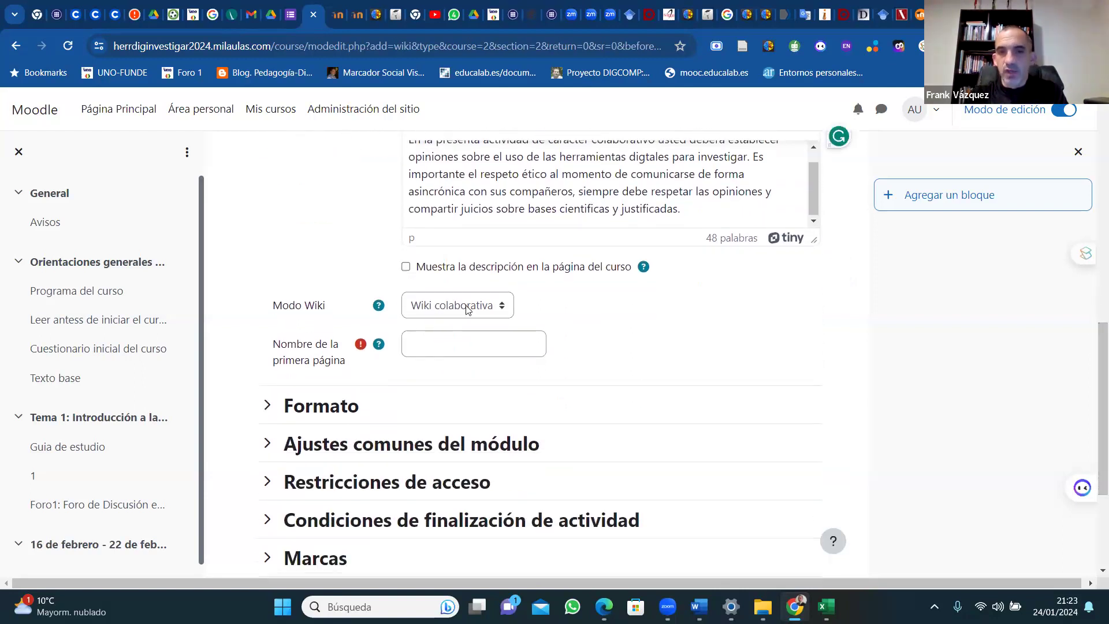
{"action": "left_click", "coordinate": [433, 344]}
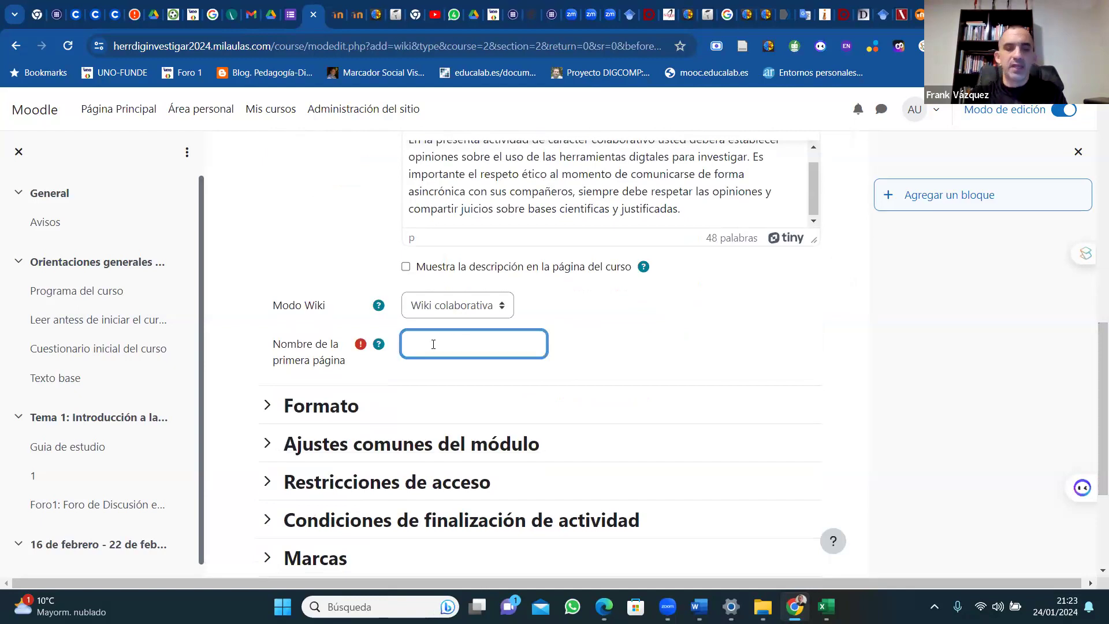
{"action": "type", "text": "Wiki 1"}
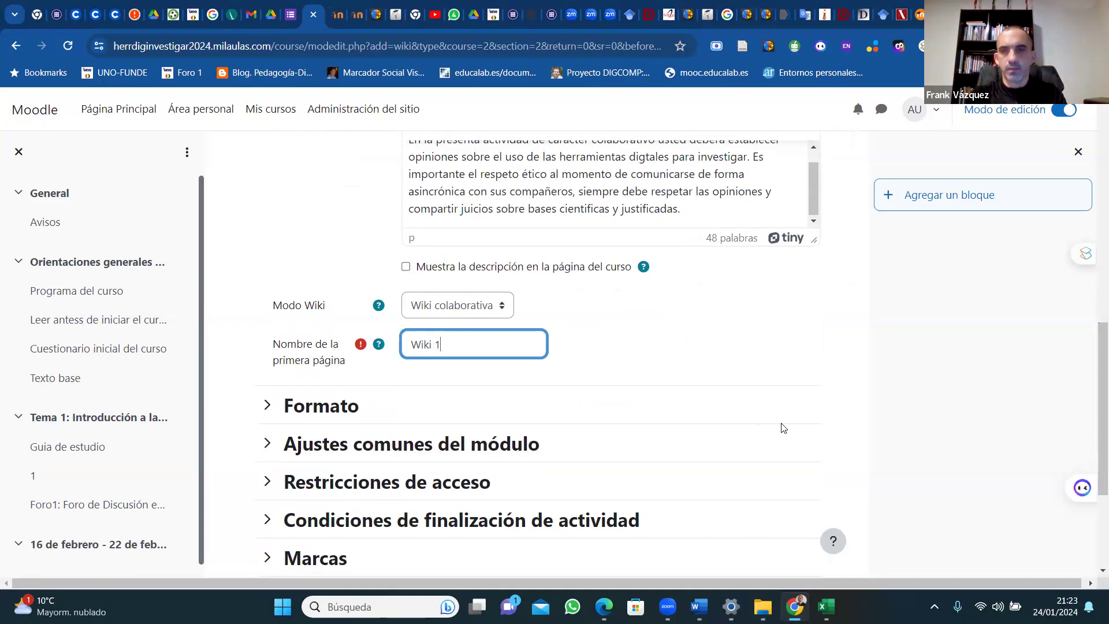
Expand the wiki's Formato and Restricciones de acceso sections to review their settings.
{"action": "scroll", "coordinate": [1094, 428], "scroll_direction": "down", "scroll_amount": 1}
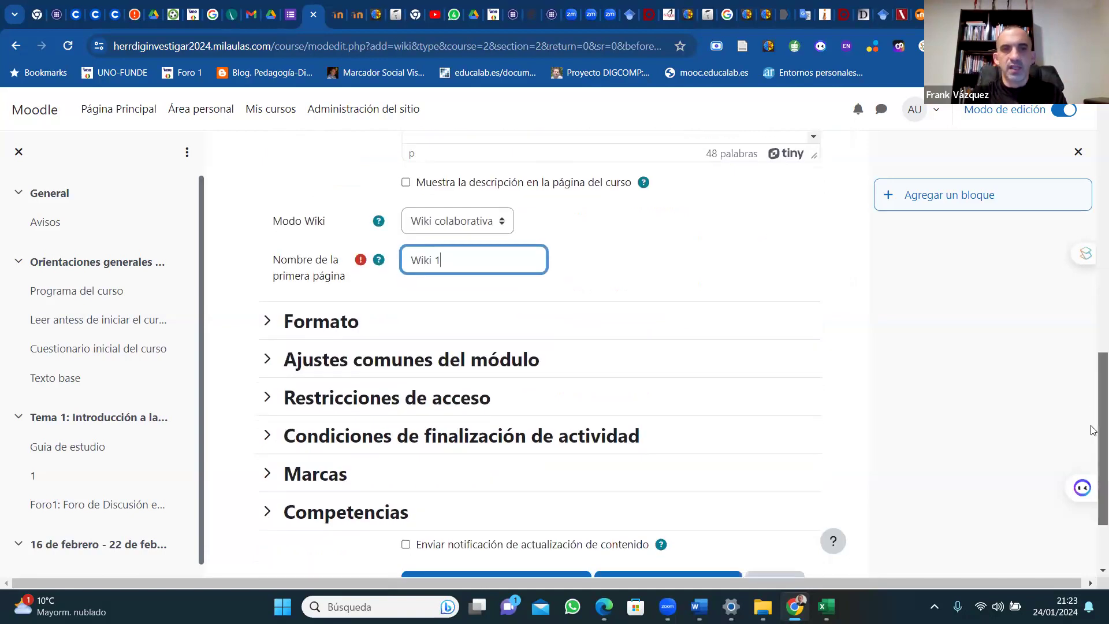
{"action": "left_click", "coordinate": [335, 330]}
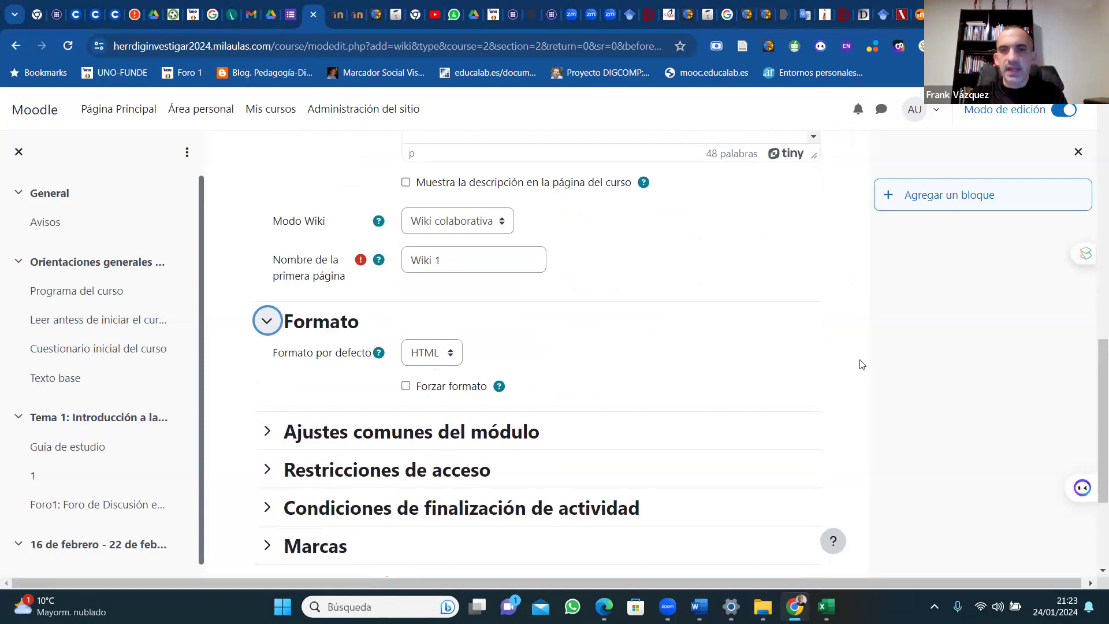
{"action": "scroll", "coordinate": [1095, 408], "scroll_direction": "down", "scroll_amount": 2}
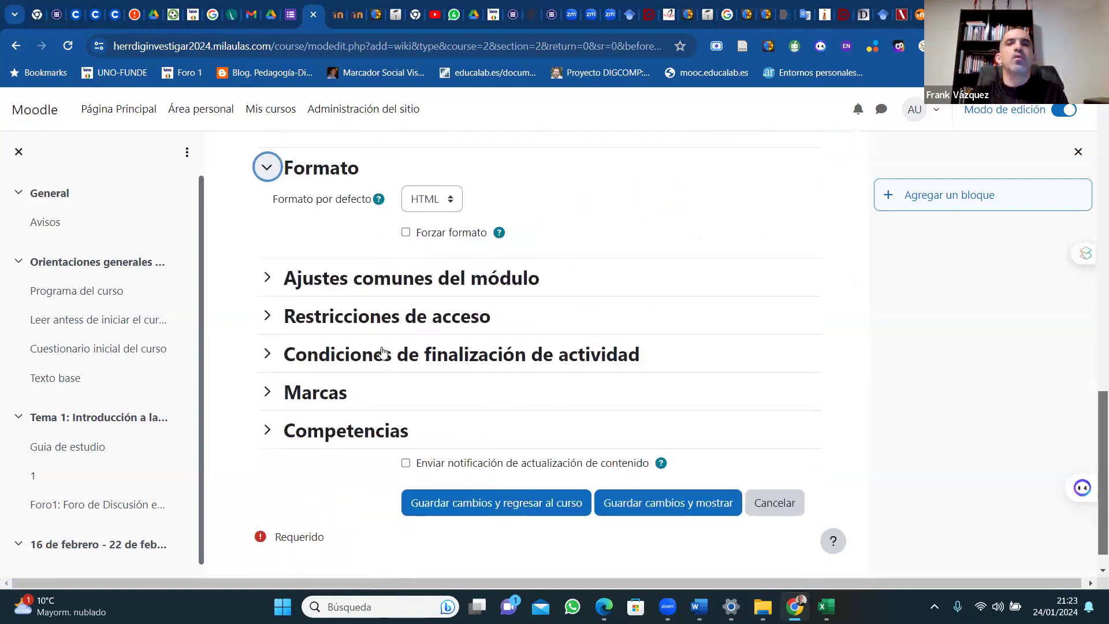
{"action": "left_click", "coordinate": [347, 315]}
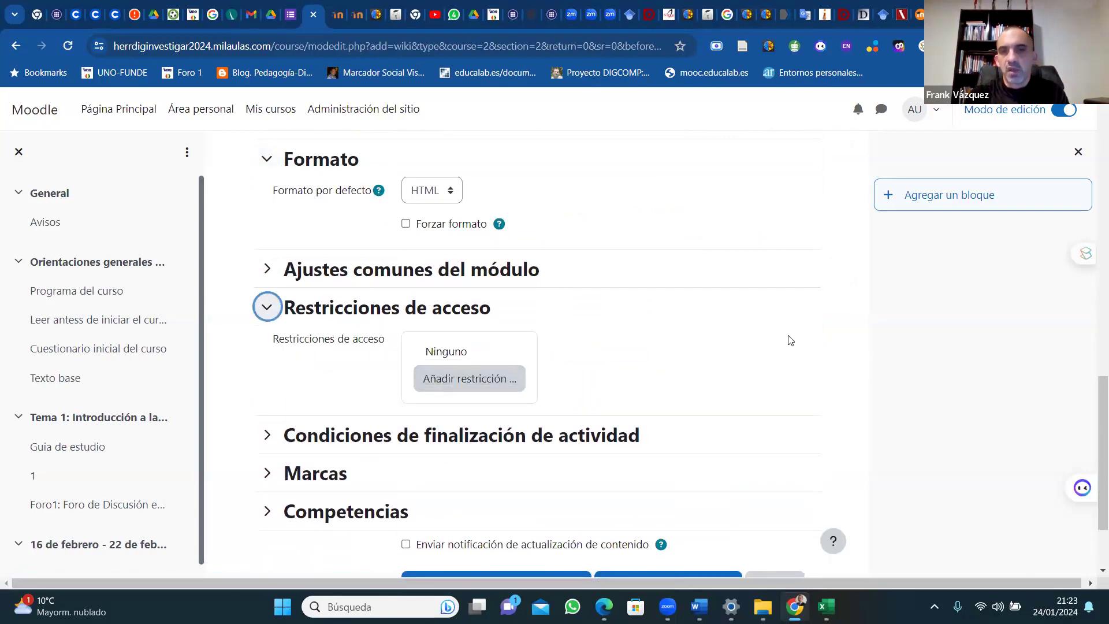
Set the activity's completion condition so that students must manually mark it as completed.
{"action": "scroll", "coordinate": [1094, 442], "scroll_direction": "down", "scroll_amount": 2}
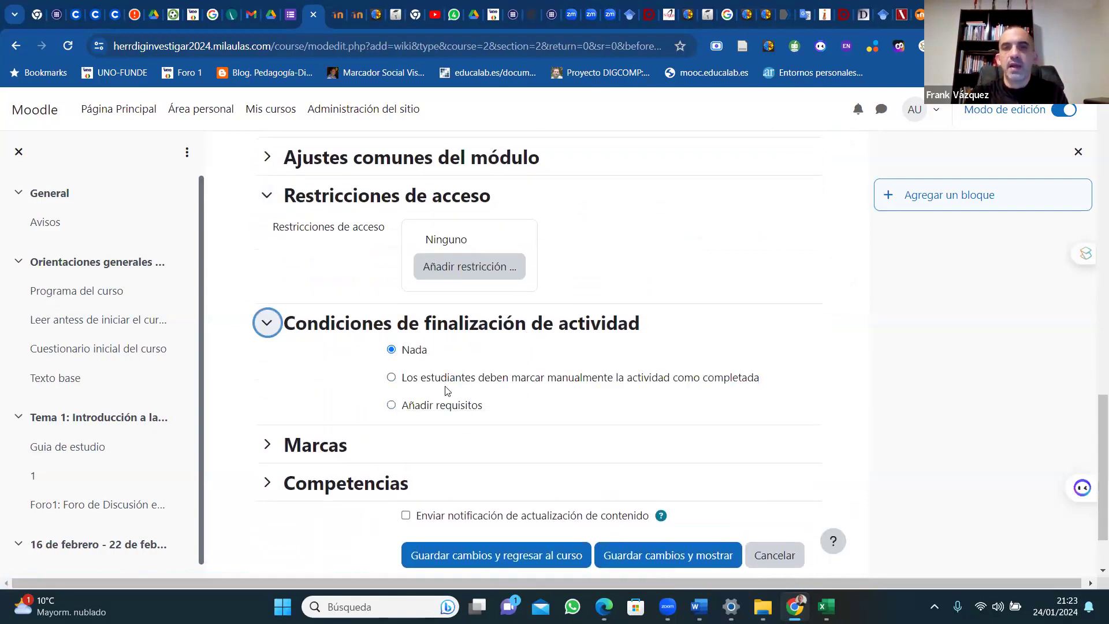
{"action": "left_click", "coordinate": [391, 379]}
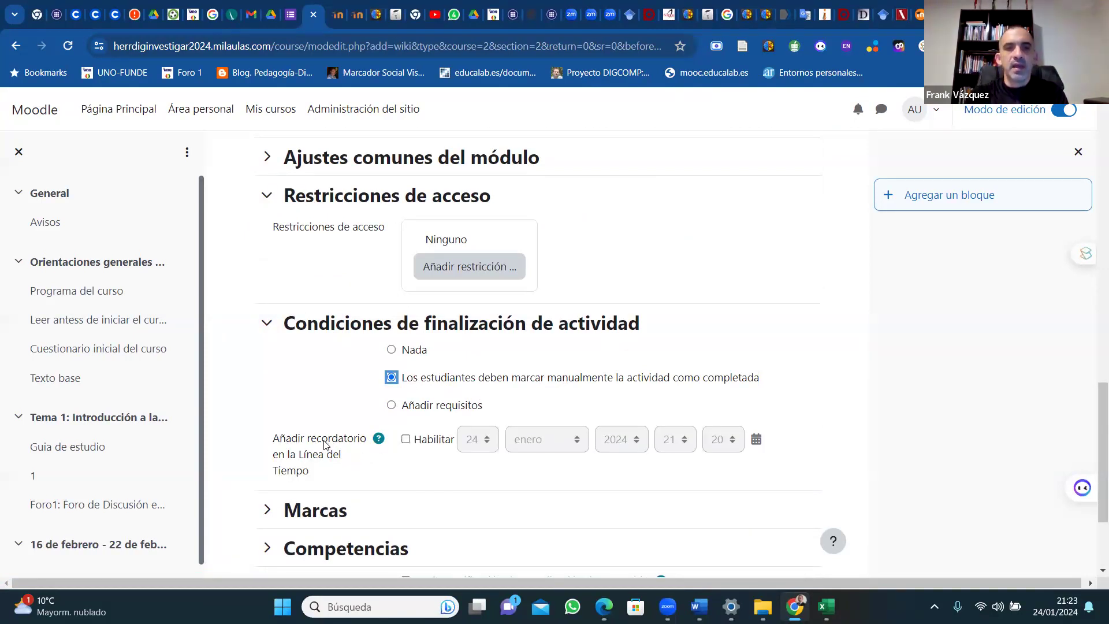
{"action": "left_click", "coordinate": [406, 440]}
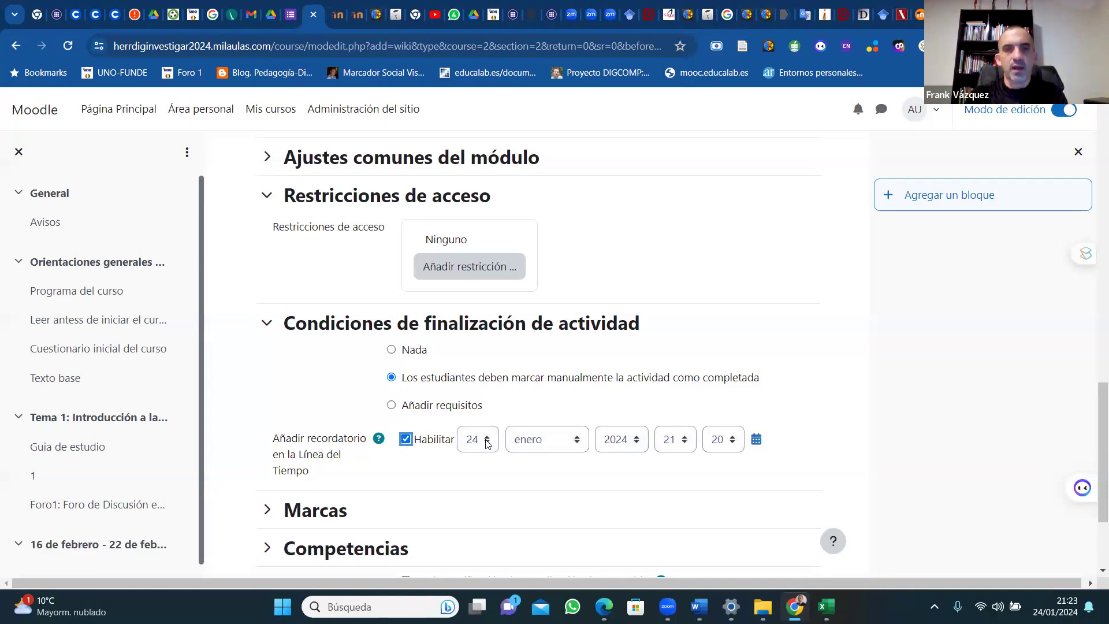
{"action": "left_click", "coordinate": [405, 439]}
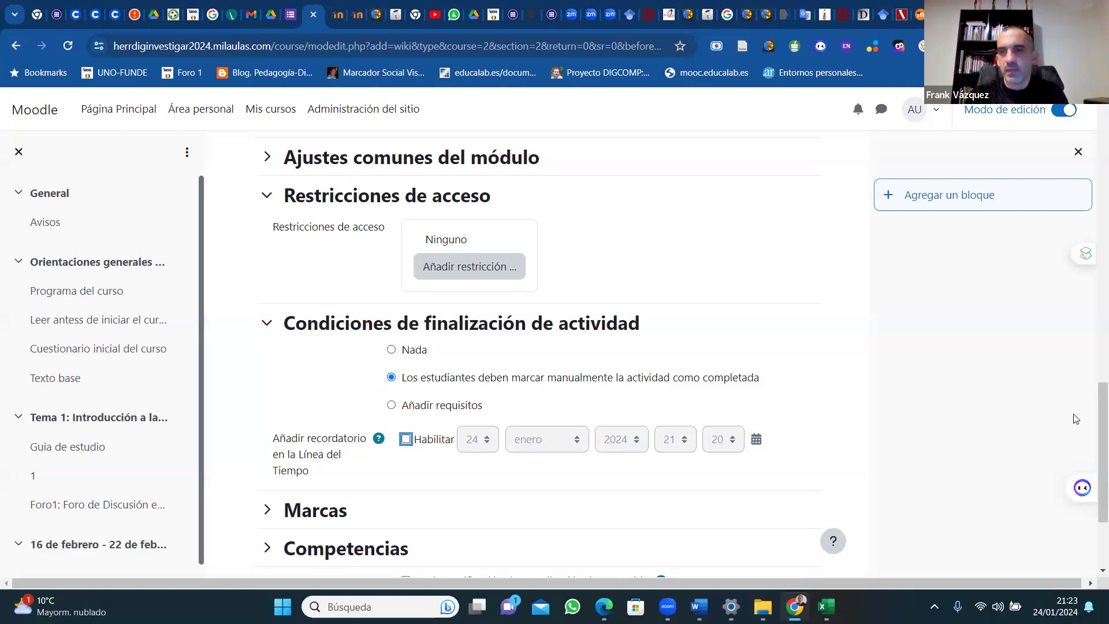
Save the wiki activity and return to the course page.
{"action": "scroll", "coordinate": [1092, 516], "scroll_direction": "down", "scroll_amount": 3}
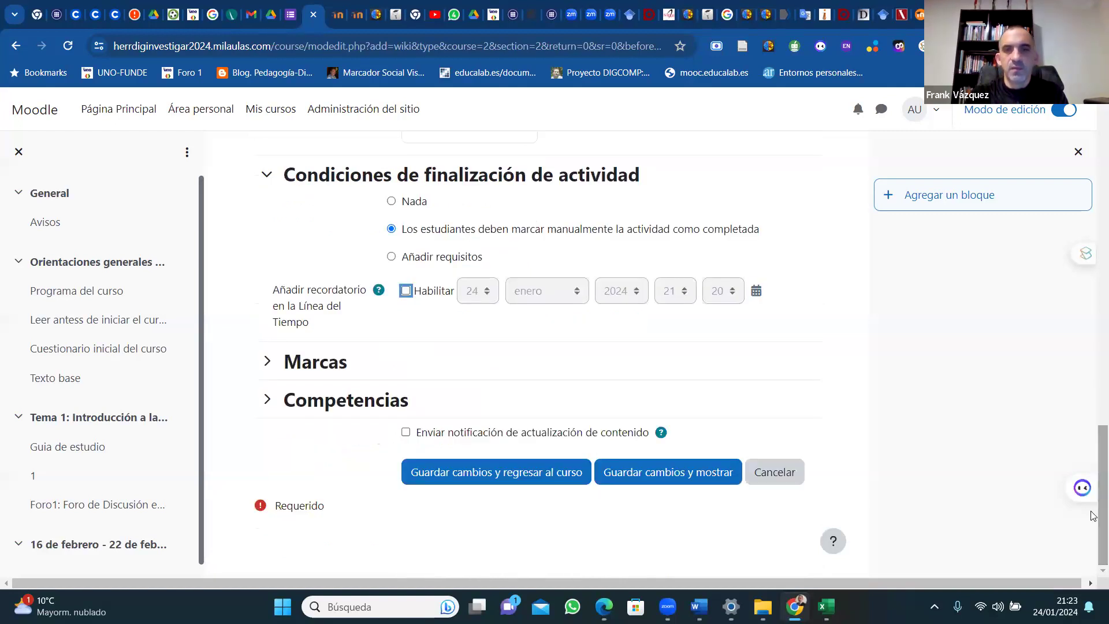
{"action": "left_click", "coordinate": [496, 473]}
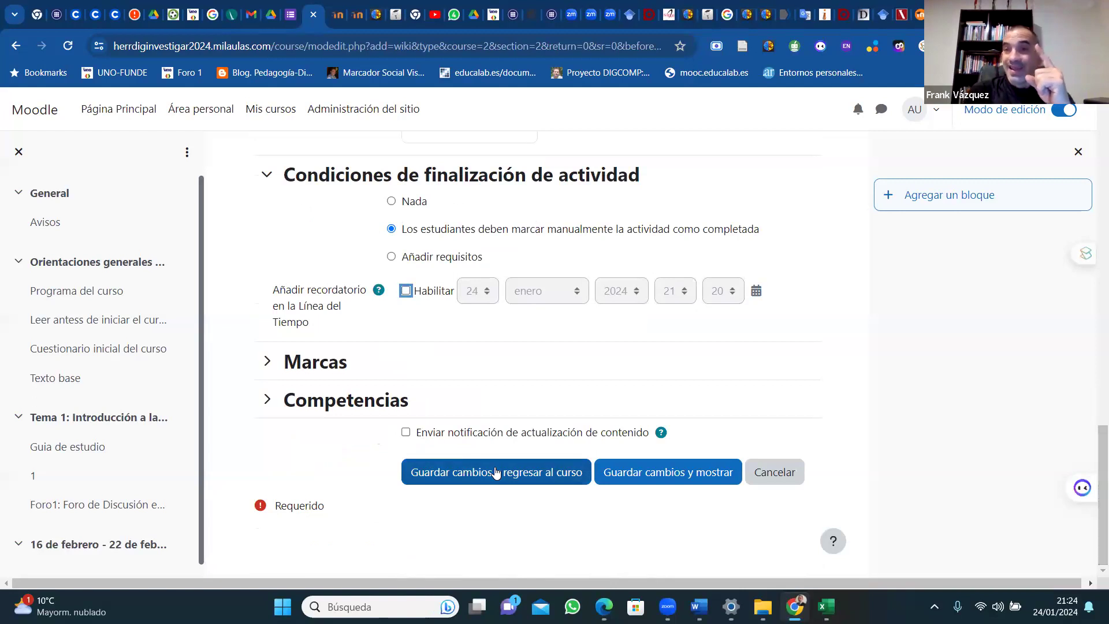
{"action": "left_click", "coordinate": [496, 473]}
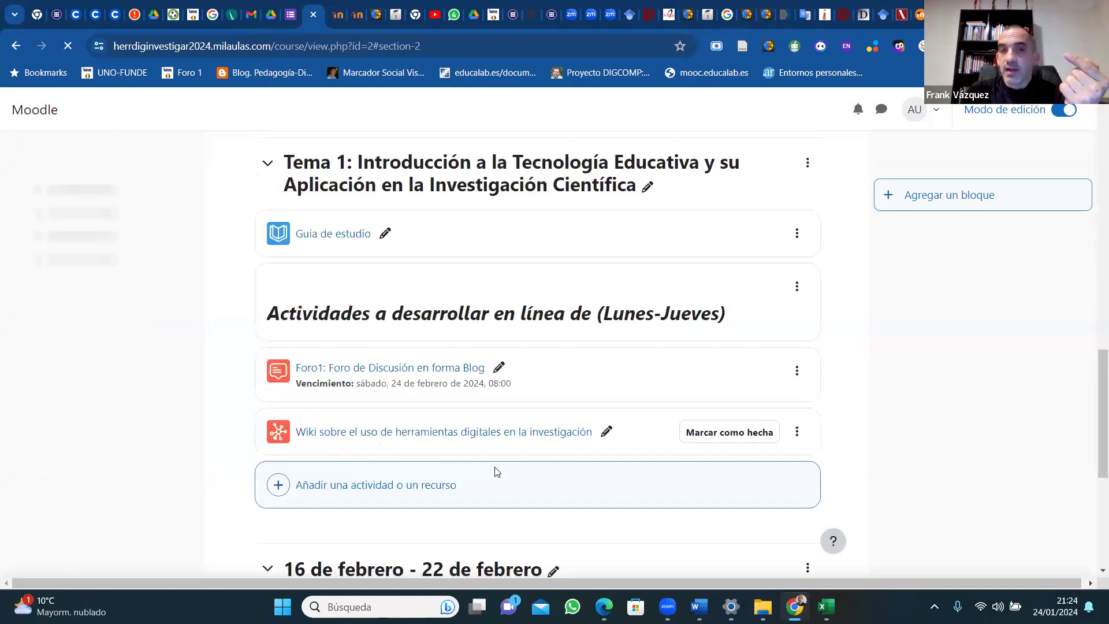
Open the wiki on digital research tools and create its first page, Wiki 1, in HTML format.
{"action": "left_click", "coordinate": [437, 434]}
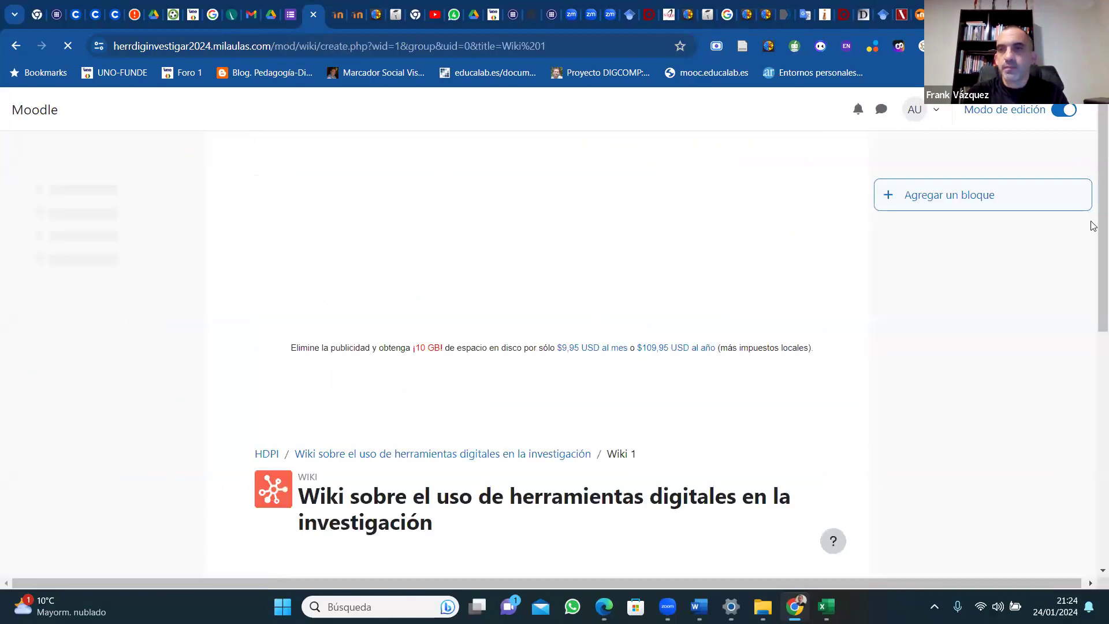
{"action": "scroll", "coordinate": [1091, 404], "scroll_direction": "down", "scroll_amount": 3}
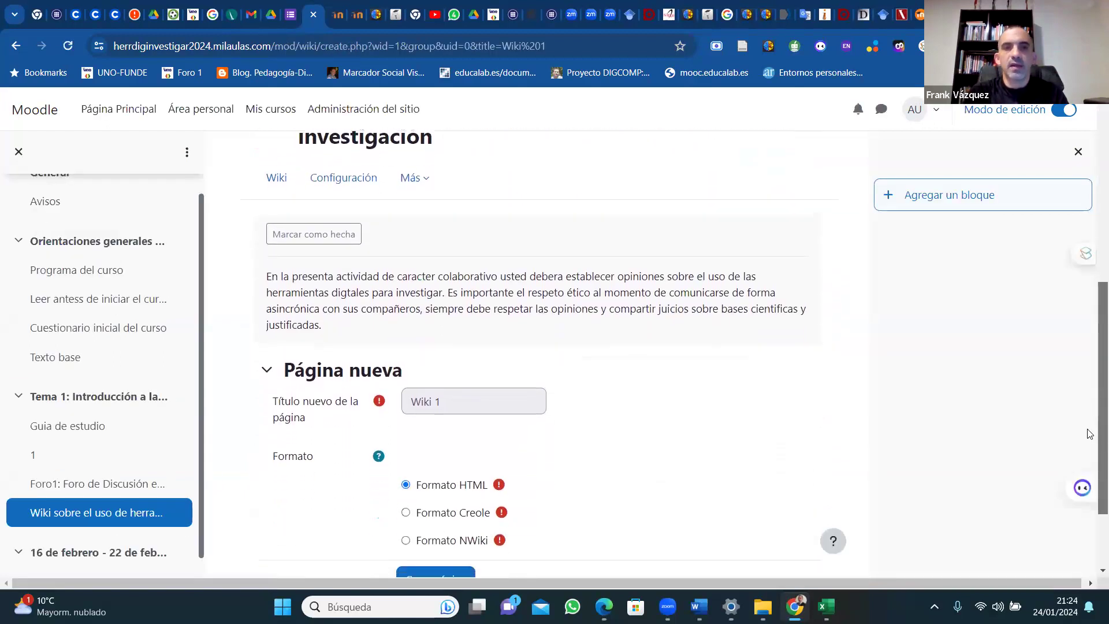
{"action": "scroll", "coordinate": [1090, 438], "scroll_direction": "down", "scroll_amount": 2}
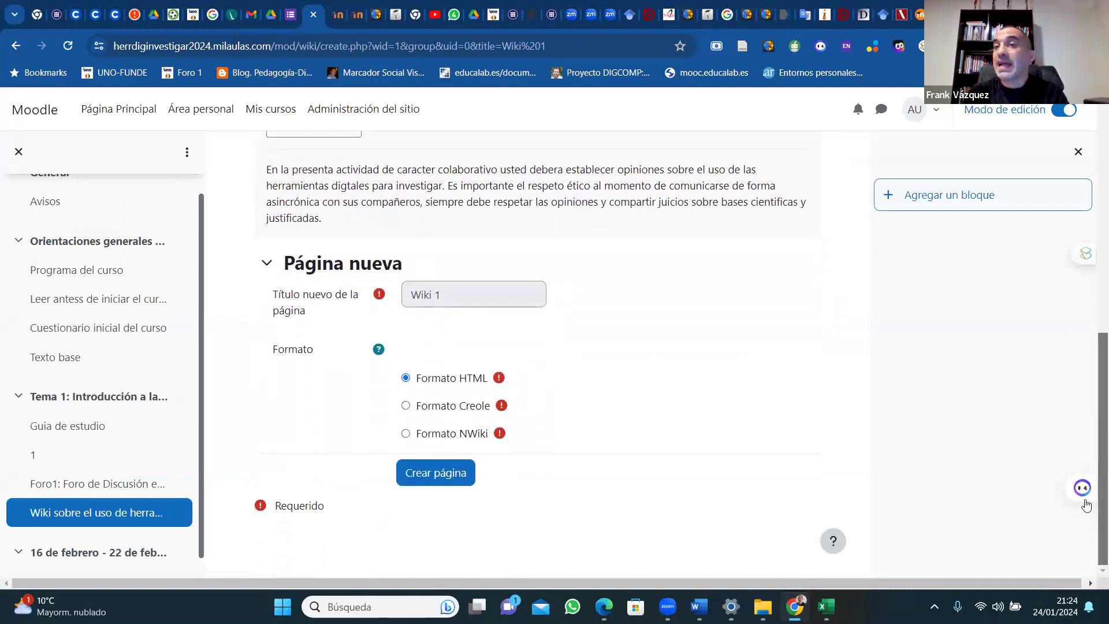
{"action": "left_click", "coordinate": [428, 475]}
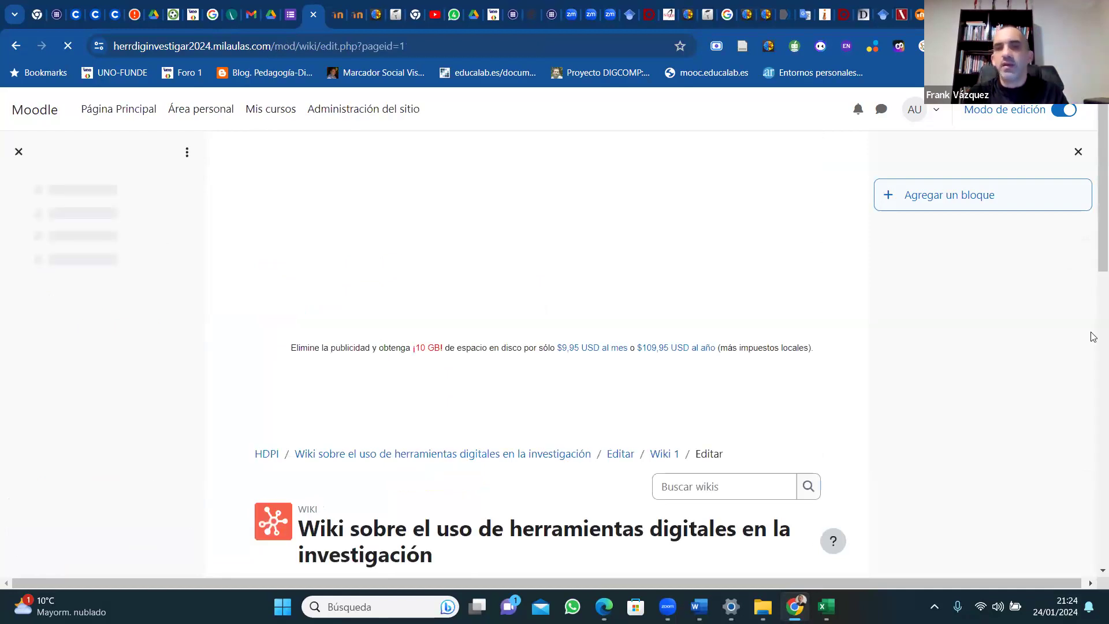
Paste the copied collaborative wiki instructions into the content of the Wiki 1 page.
{"action": "scroll", "coordinate": [1094, 378], "scroll_direction": "down", "scroll_amount": 8}
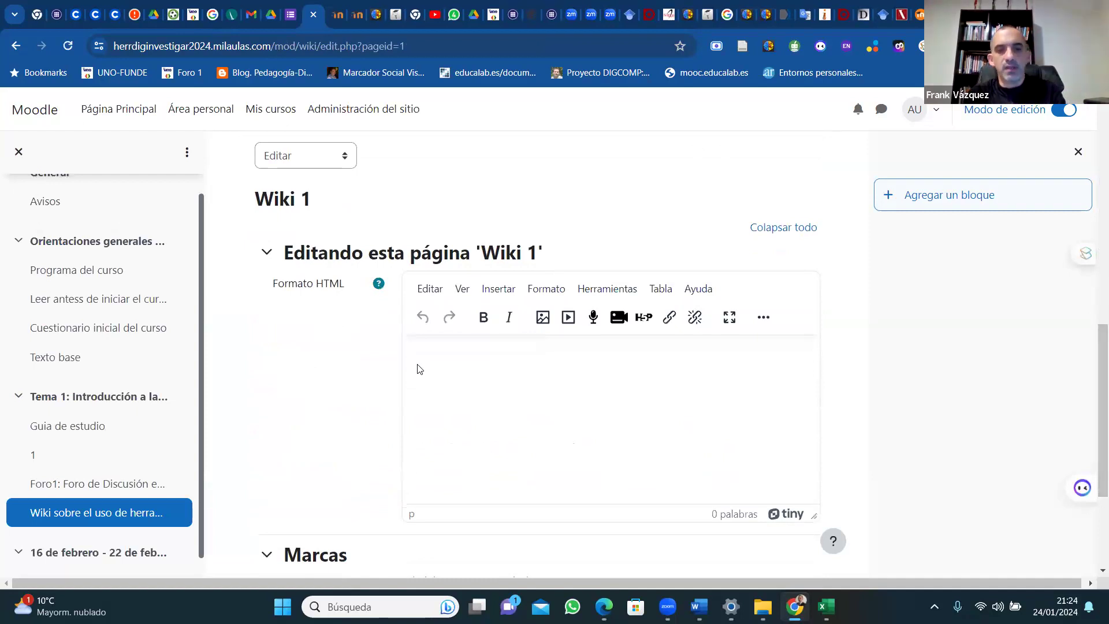
{"action": "key", "text": "ctrl+v"}
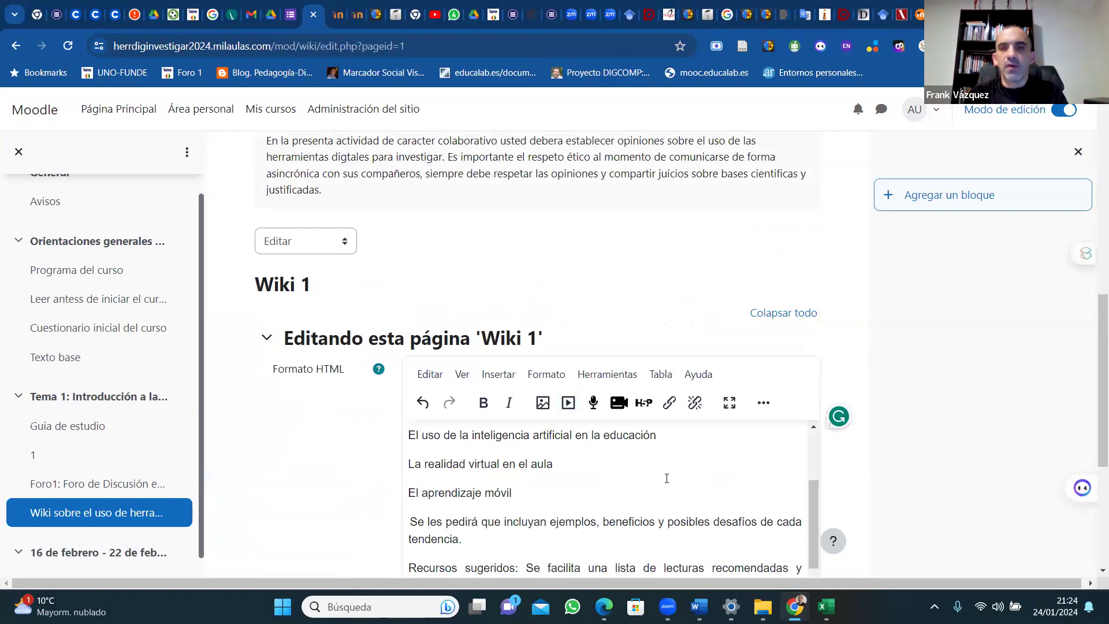
{"action": "scroll", "coordinate": [812, 441], "scroll_direction": "up", "scroll_amount": 2}
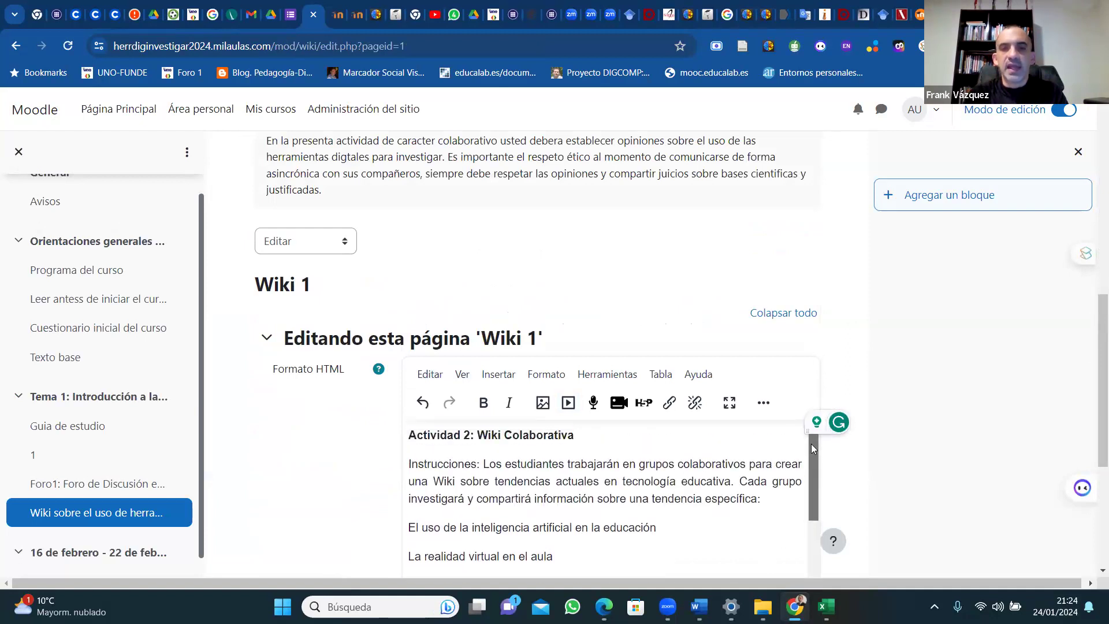
{"action": "scroll", "coordinate": [805, 437], "scroll_direction": "up", "scroll_amount": 1}
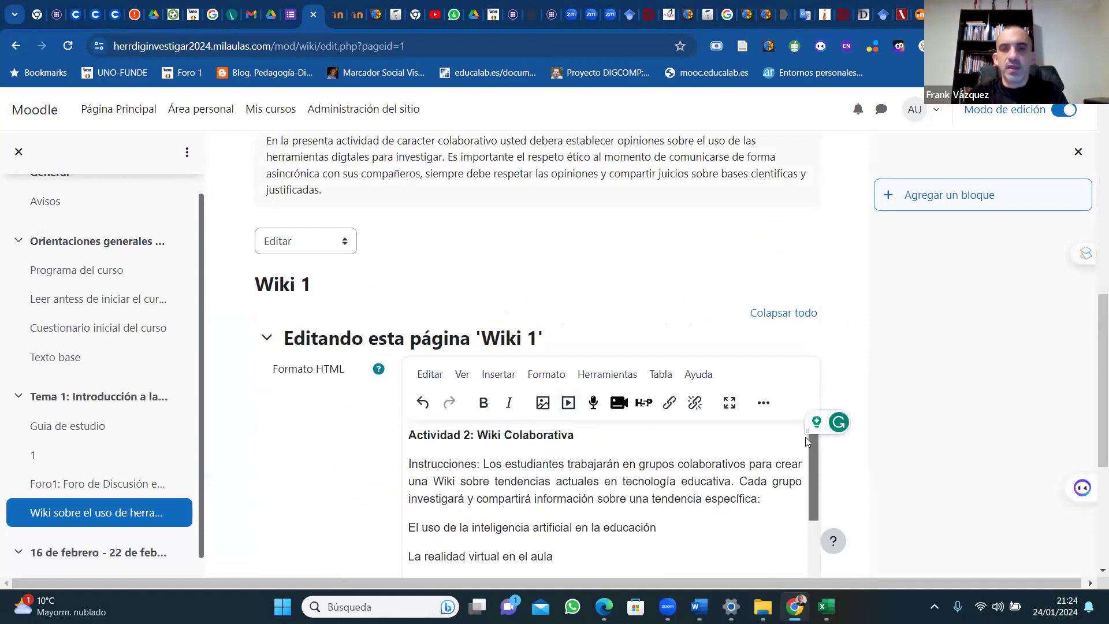
Delete the heading "Actividad 2: Wiki Colaborativa" and its empty line so the text starts with "Instrucciones".
{"action": "left_click", "coordinate": [575, 435]}
{"action": "left_click_drag", "start_coordinate": [576, 435], "coordinate": [399, 435]}
{"action": "key", "text": "BackSpace"}
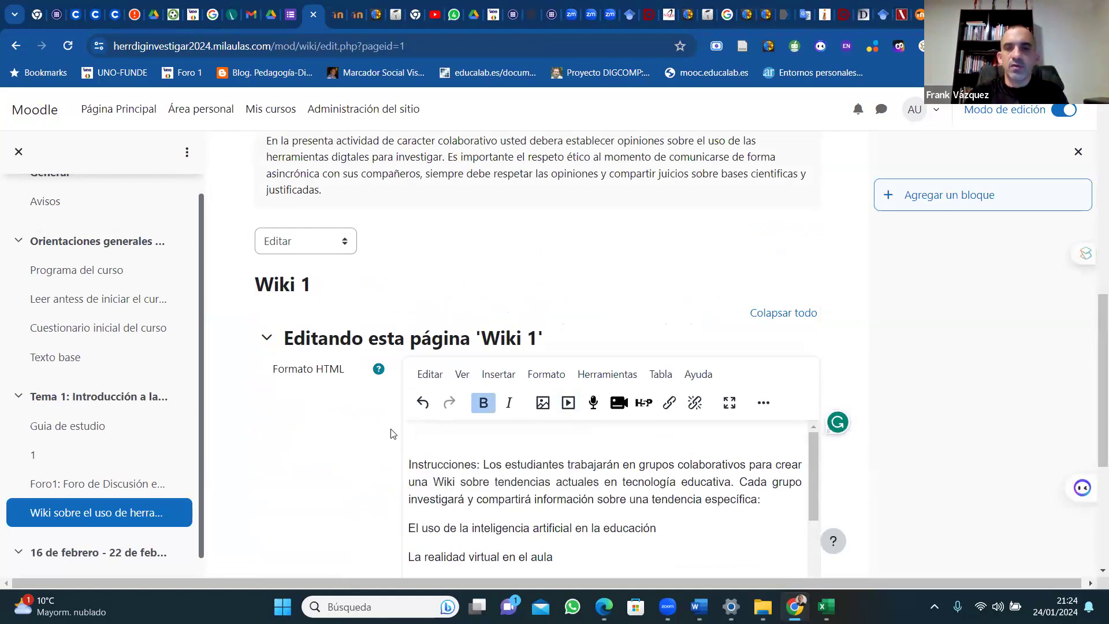
{"action": "key", "text": "Delete"}
{"action": "key", "text": "Delete"}
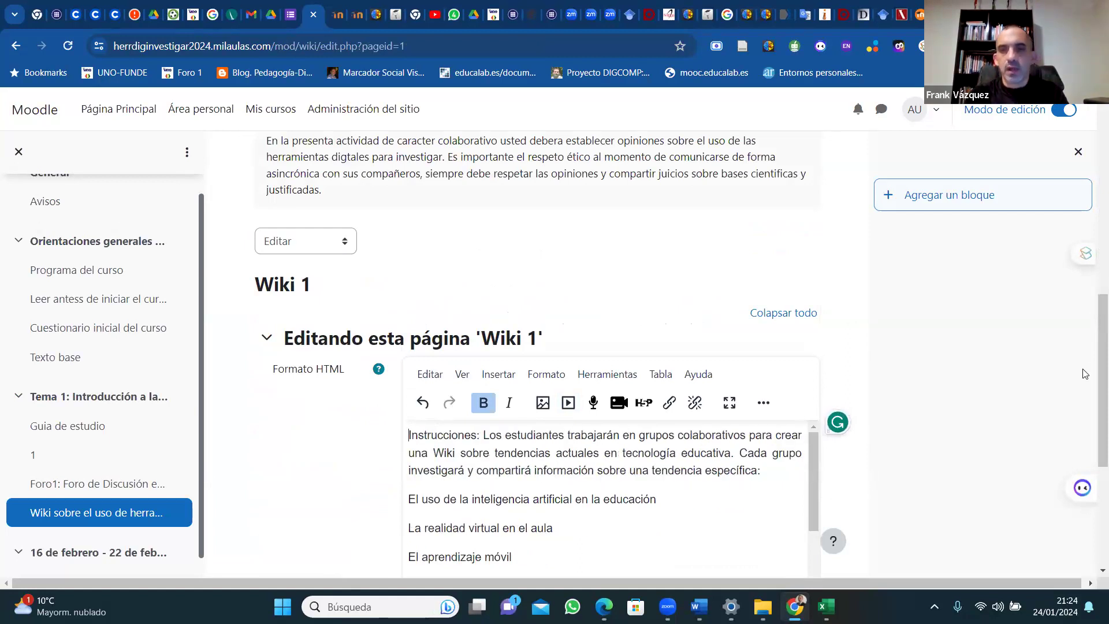
Format the three trend lines, from artificial intelligence in education to mobile learning, as a bulleted list.
{"action": "scroll", "coordinate": [1092, 400], "scroll_direction": "down", "scroll_amount": 3}
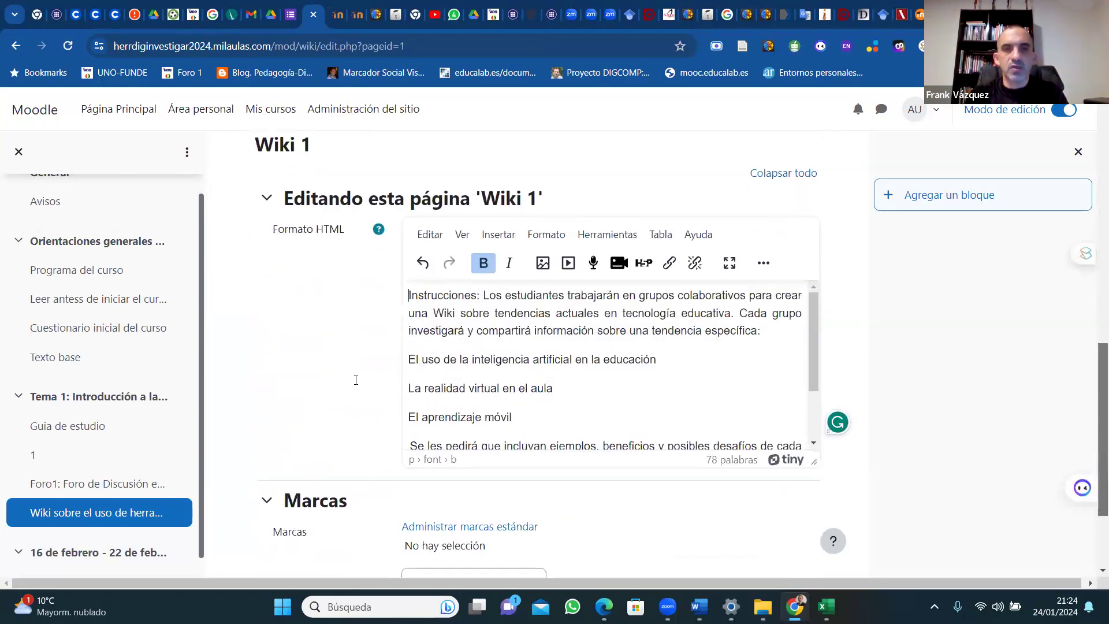
{"action": "left_click_drag", "start_coordinate": [409, 354], "coordinate": [533, 419]}
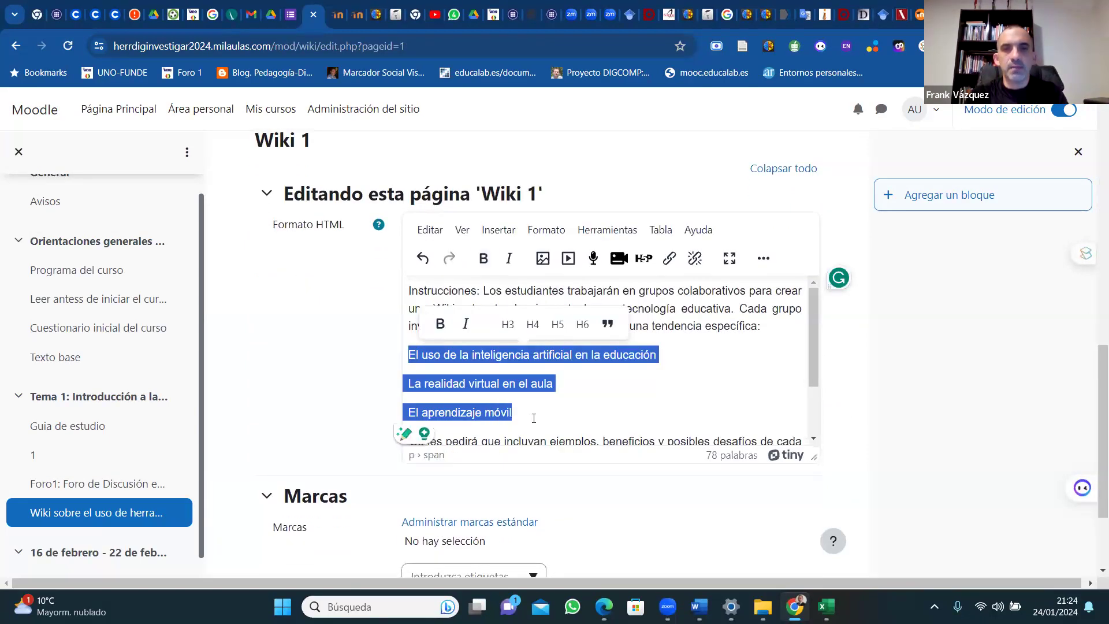
{"action": "left_click", "coordinate": [766, 259]}
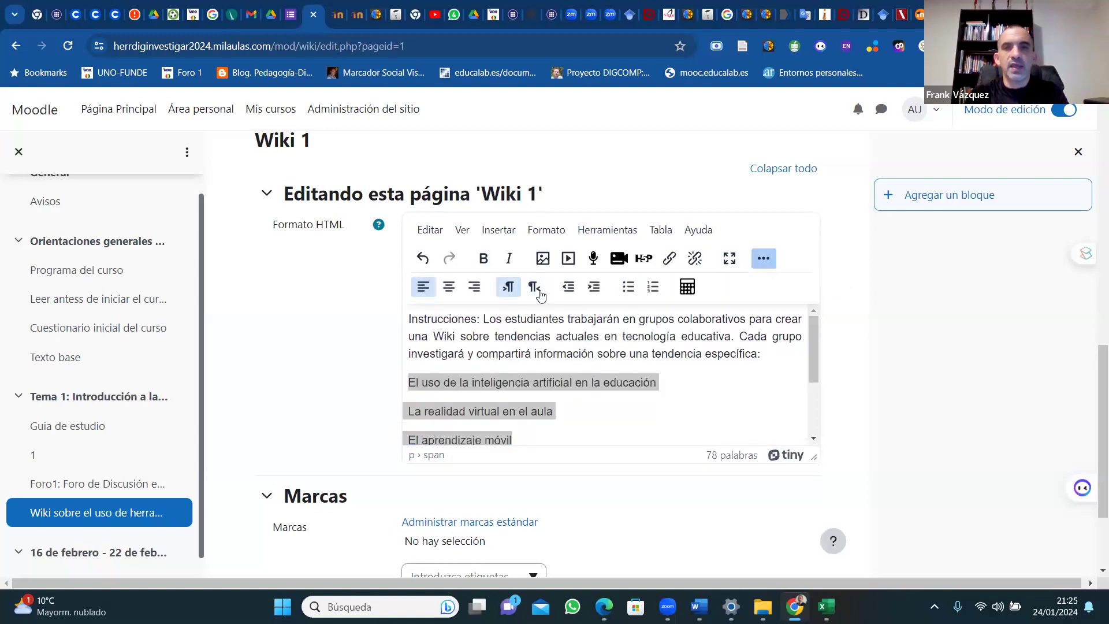
{"action": "left_click", "coordinate": [628, 290]}
{"action": "left_click", "coordinate": [726, 411]}
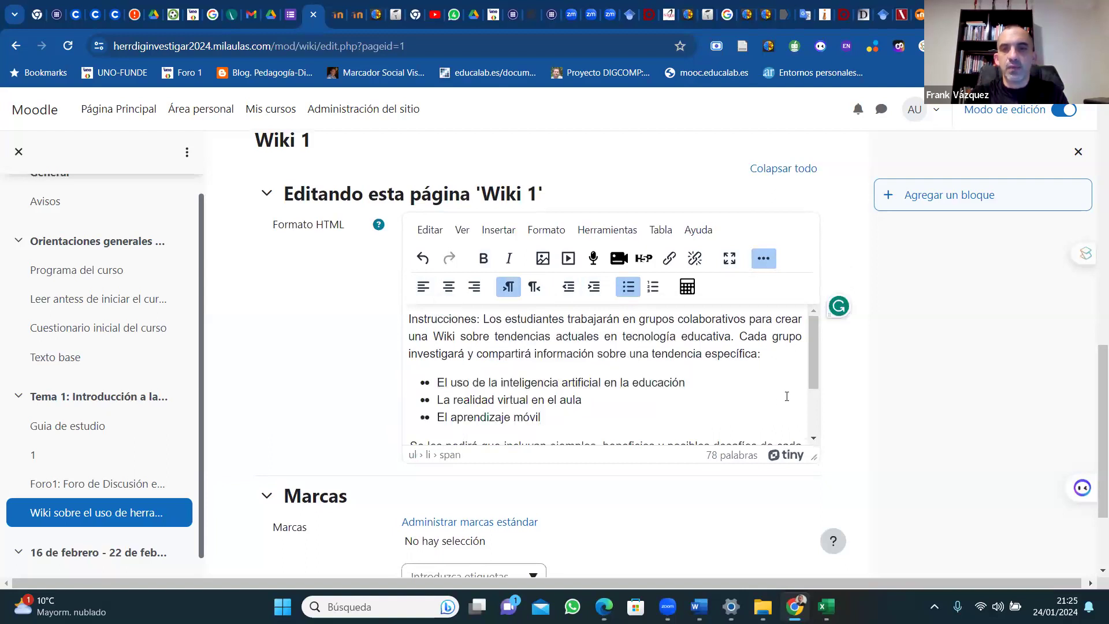
Check the rest of the instructions and save the Wiki 1 page without adding tags.
{"action": "left_click_drag", "start_coordinate": [815, 381], "coordinate": [816, 444]}
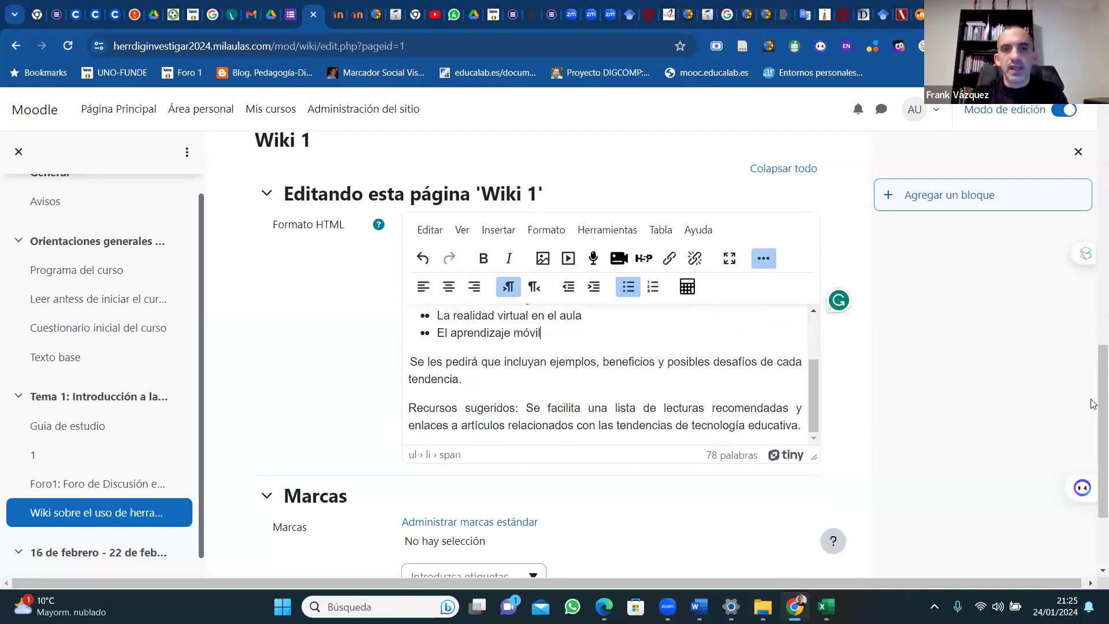
{"action": "scroll", "coordinate": [1092, 434], "scroll_direction": "down", "scroll_amount": 2}
{"action": "left_click", "coordinate": [438, 494]}
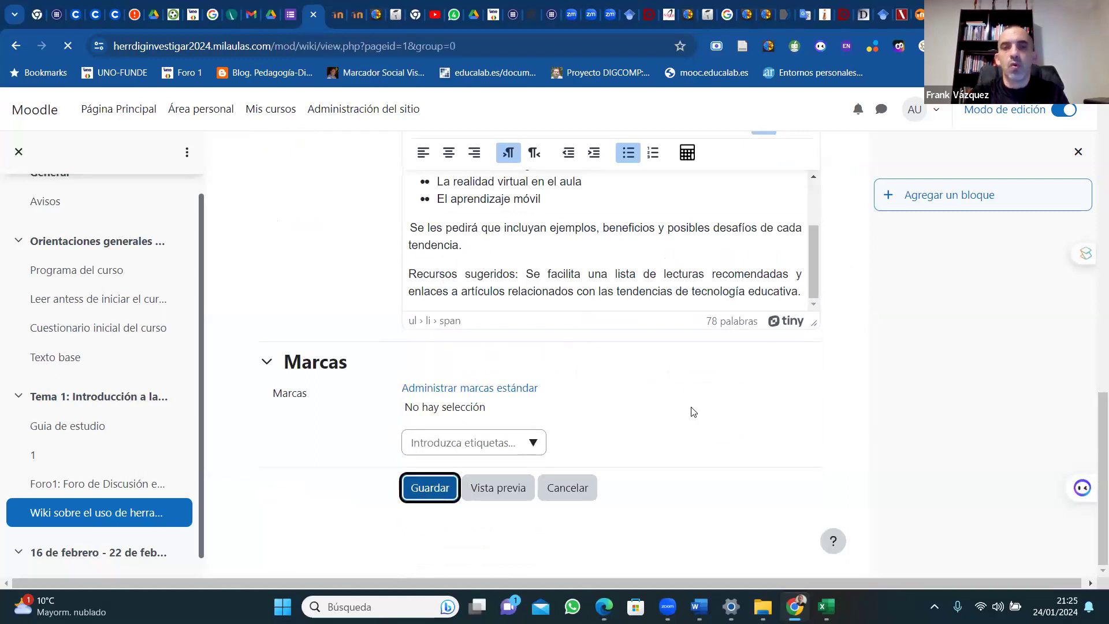
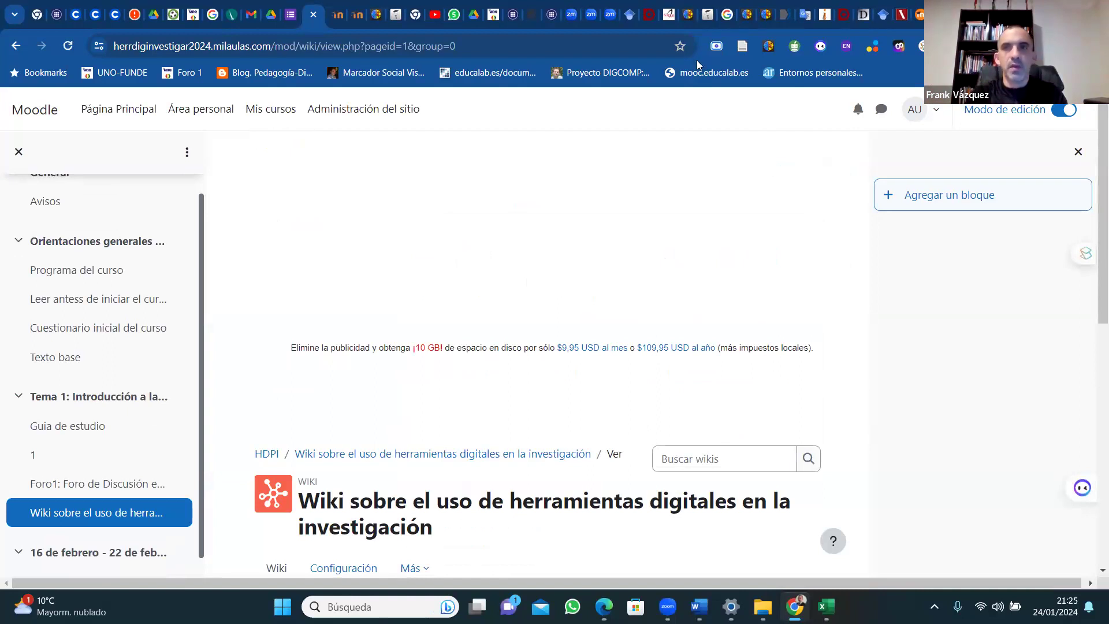
Switch the course role to Estudiante to view the wiki as a student.
{"action": "left_click", "coordinate": [935, 112]}
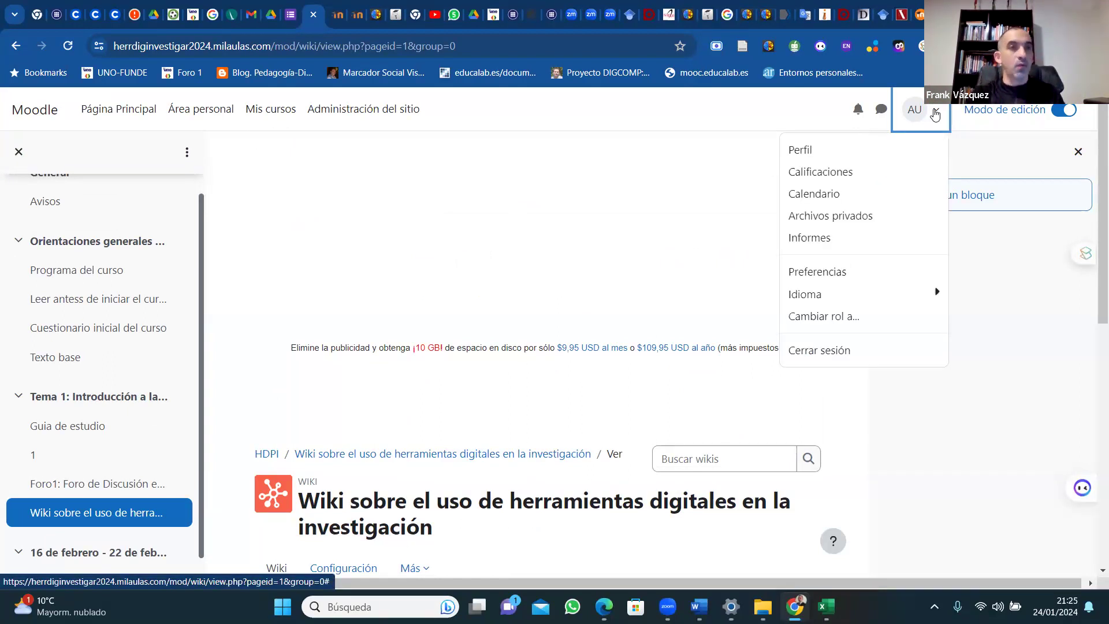
{"action": "left_click", "coordinate": [818, 318]}
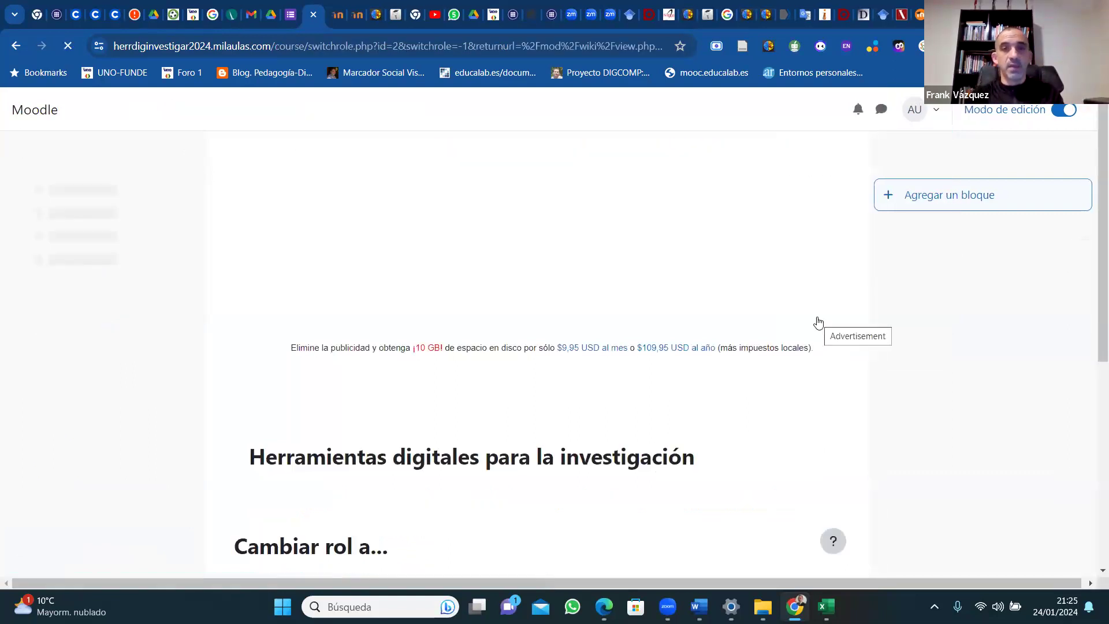
{"action": "scroll", "coordinate": [1085, 364], "scroll_direction": "down", "scroll_amount": 5}
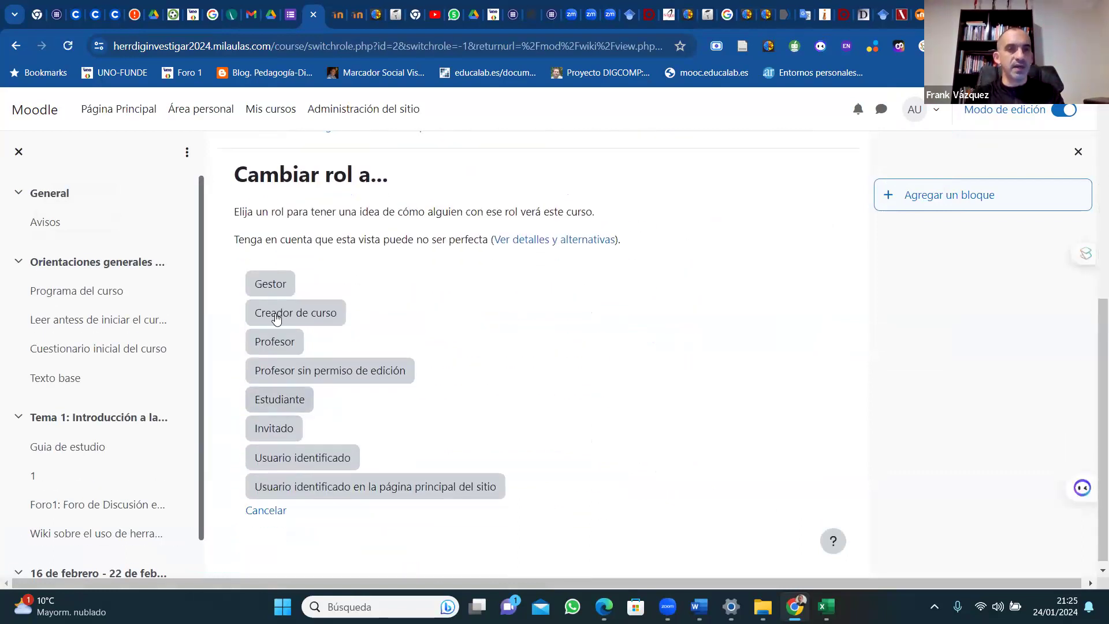
{"action": "left_click", "coordinate": [271, 404]}
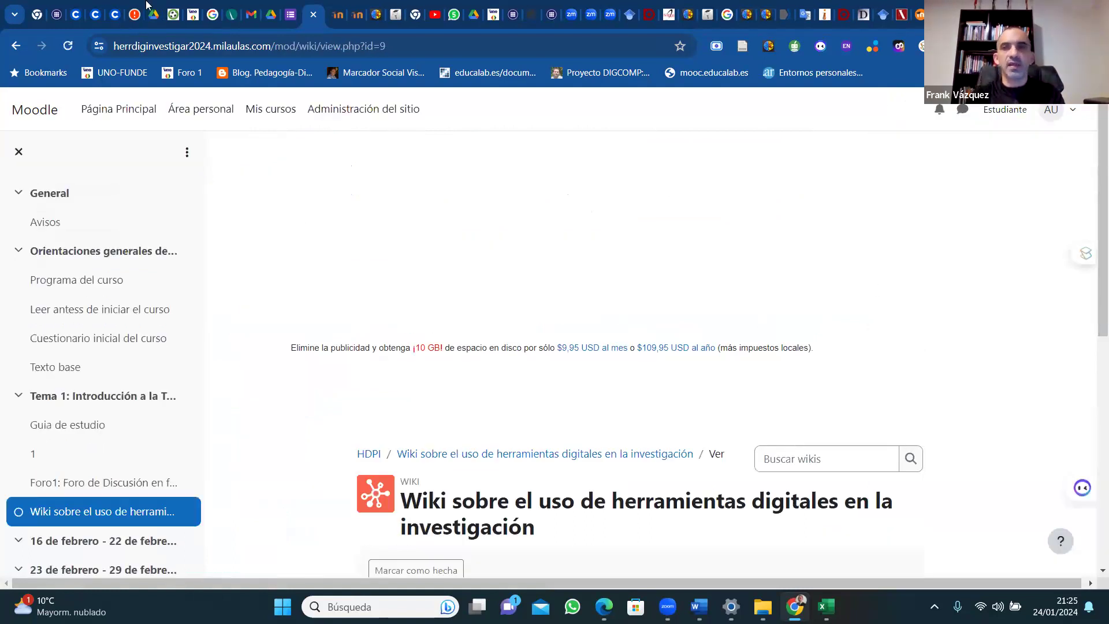
Return to the course page and review its sections and activities from General through Tema 1 as a student.
{"action": "left_click", "coordinate": [41, 199]}
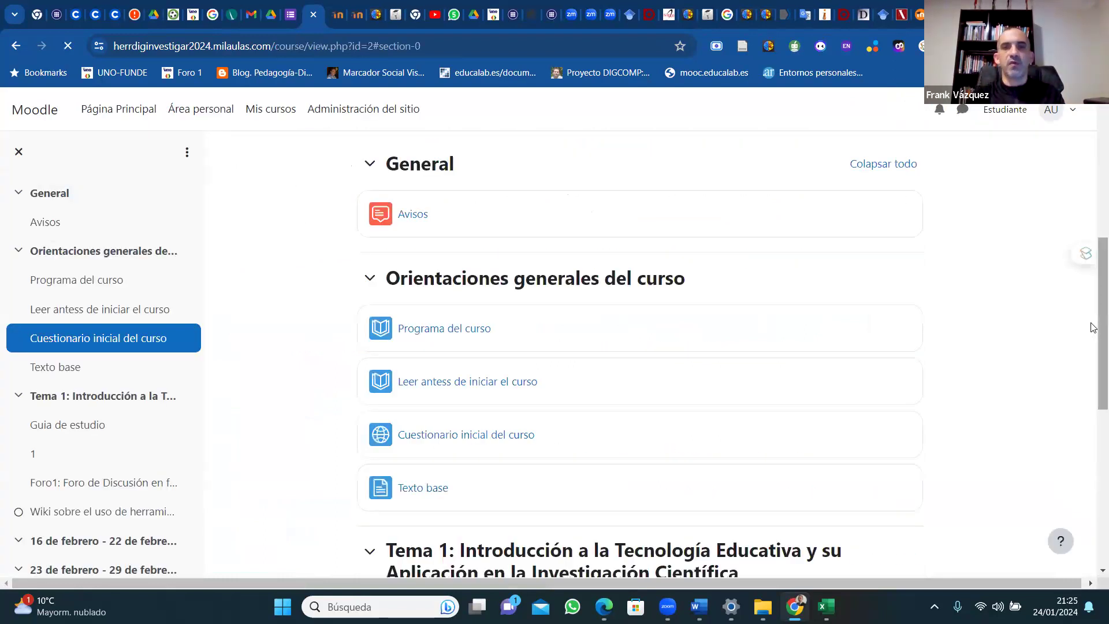
{"action": "scroll", "coordinate": [1094, 424], "scroll_direction": "down", "scroll_amount": 7}
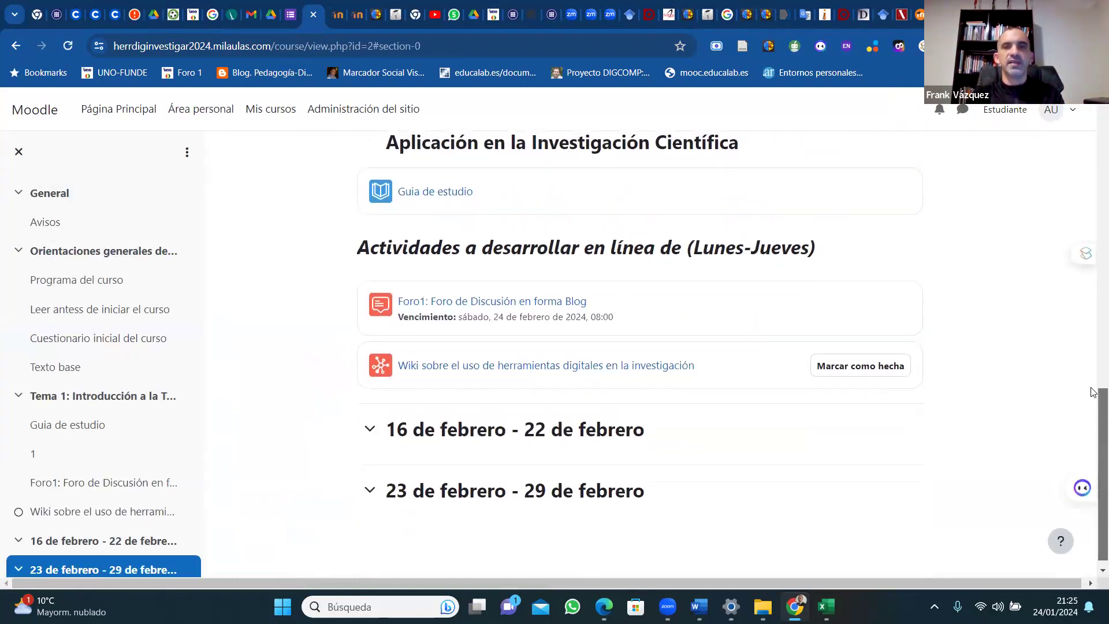
{"action": "scroll", "coordinate": [1093, 347], "scroll_direction": "up", "scroll_amount": 4}
{"action": "scroll", "coordinate": [1093, 334], "scroll_direction": "up", "scroll_amount": 2}
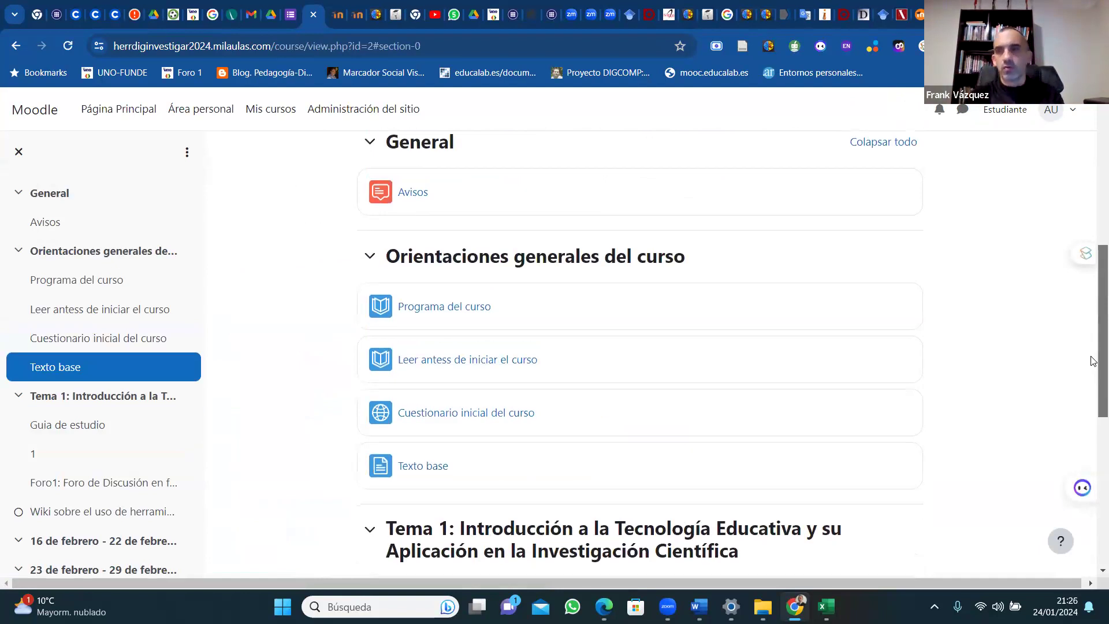
{"action": "scroll", "coordinate": [1093, 370], "scroll_direction": "down", "scroll_amount": 1}
{"action": "scroll", "coordinate": [1094, 388], "scroll_direction": "down", "scroll_amount": 5}
{"action": "scroll", "coordinate": [1093, 428], "scroll_direction": "up", "scroll_amount": 1}
{"action": "scroll", "coordinate": [1094, 428], "scroll_direction": "up", "scroll_amount": 6}
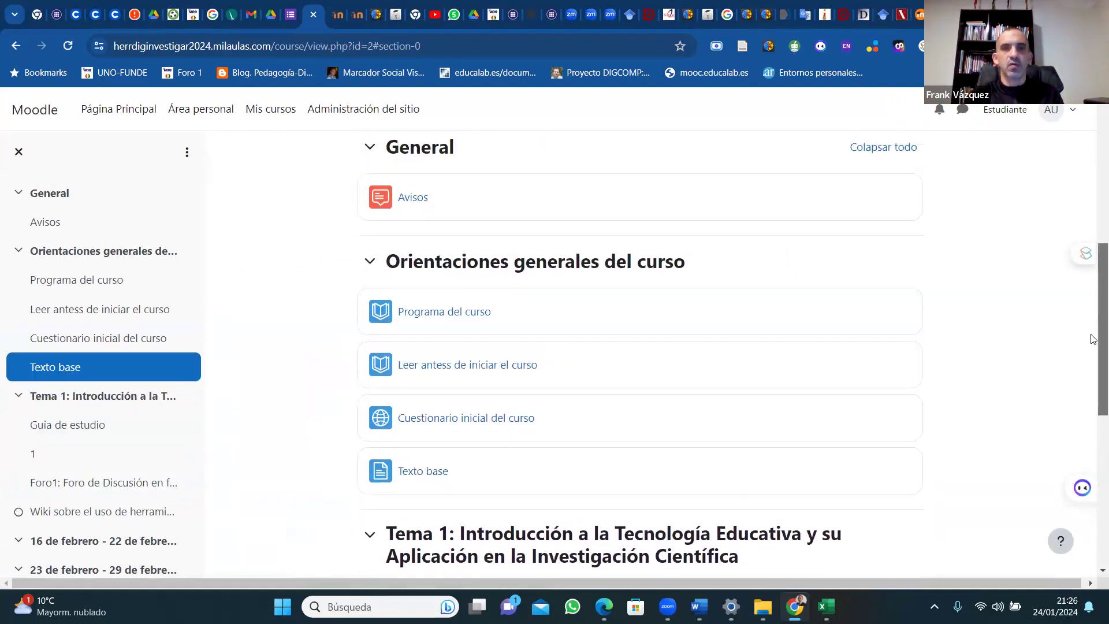
{"action": "scroll", "coordinate": [1093, 359], "scroll_direction": "down", "scroll_amount": 6}
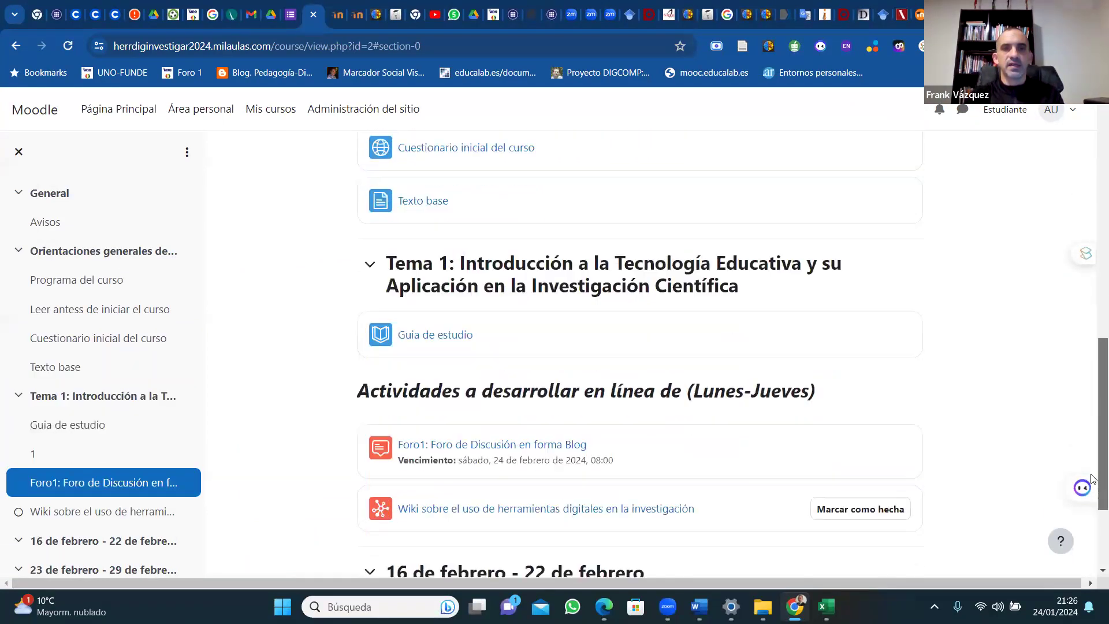
{"action": "scroll", "coordinate": [1092, 481], "scroll_direction": "up", "scroll_amount": 6}
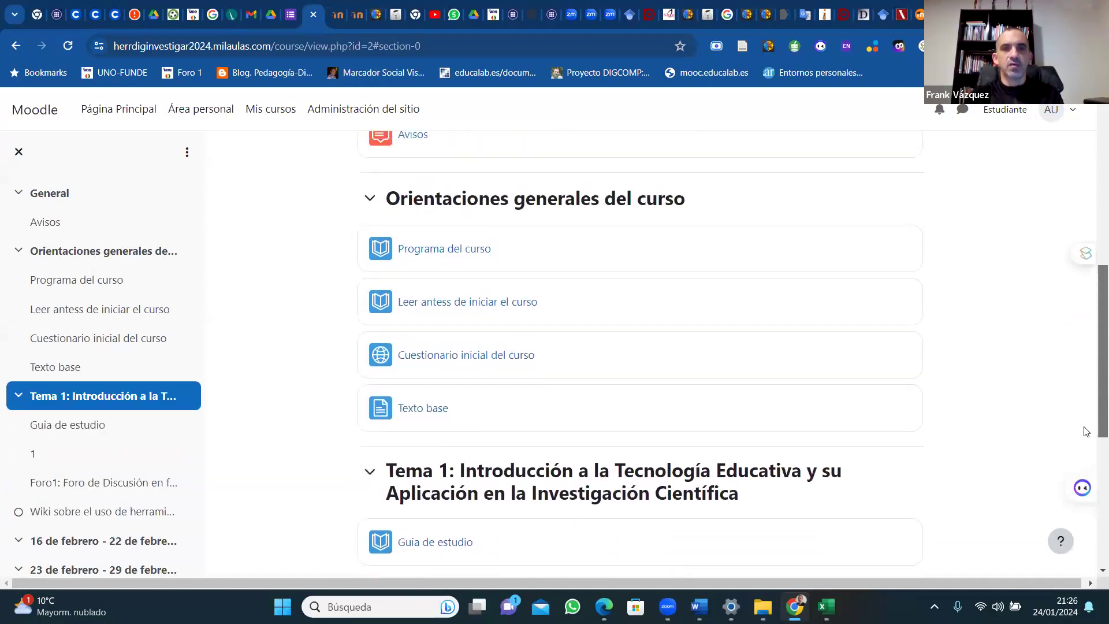
Open the Programa del curso book and page through its chapters from Justificación to Metodología, examining the table of contents.
{"action": "left_click", "coordinate": [416, 252]}
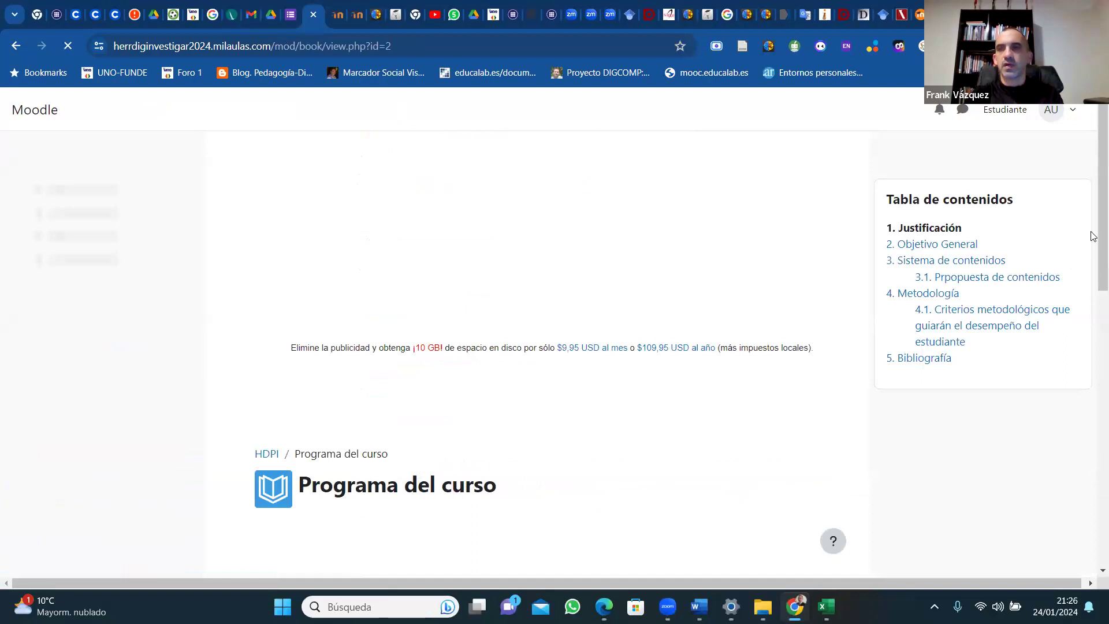
{"action": "scroll", "coordinate": [1089, 460], "scroll_direction": "down", "scroll_amount": 5}
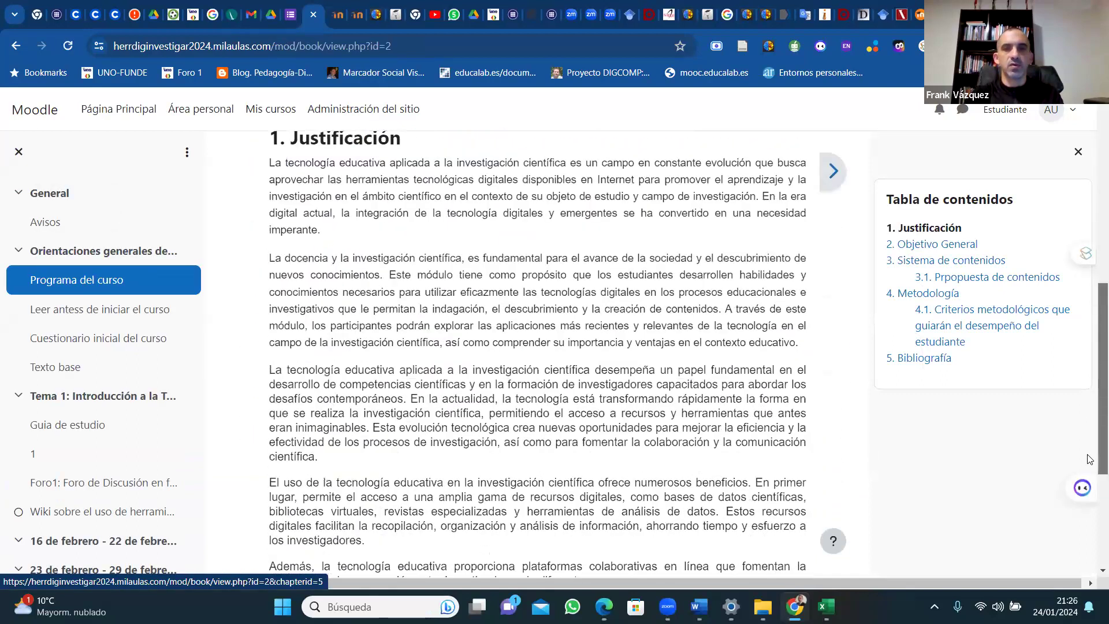
{"action": "scroll", "coordinate": [1086, 448], "scroll_direction": "up", "scroll_amount": 2}
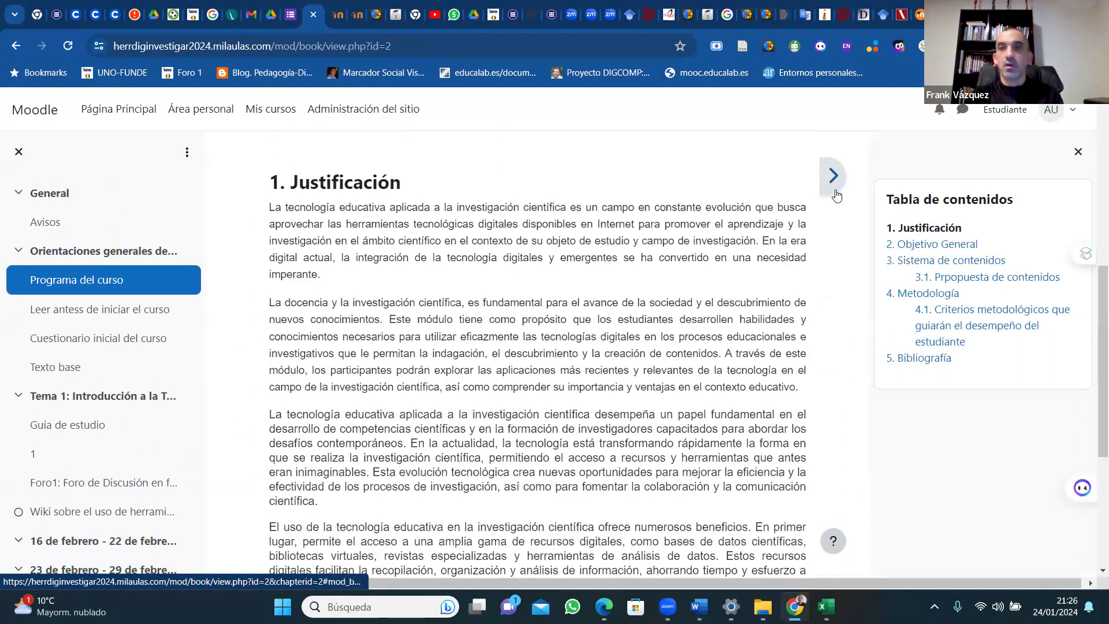
{"action": "left_click", "coordinate": [834, 171]}
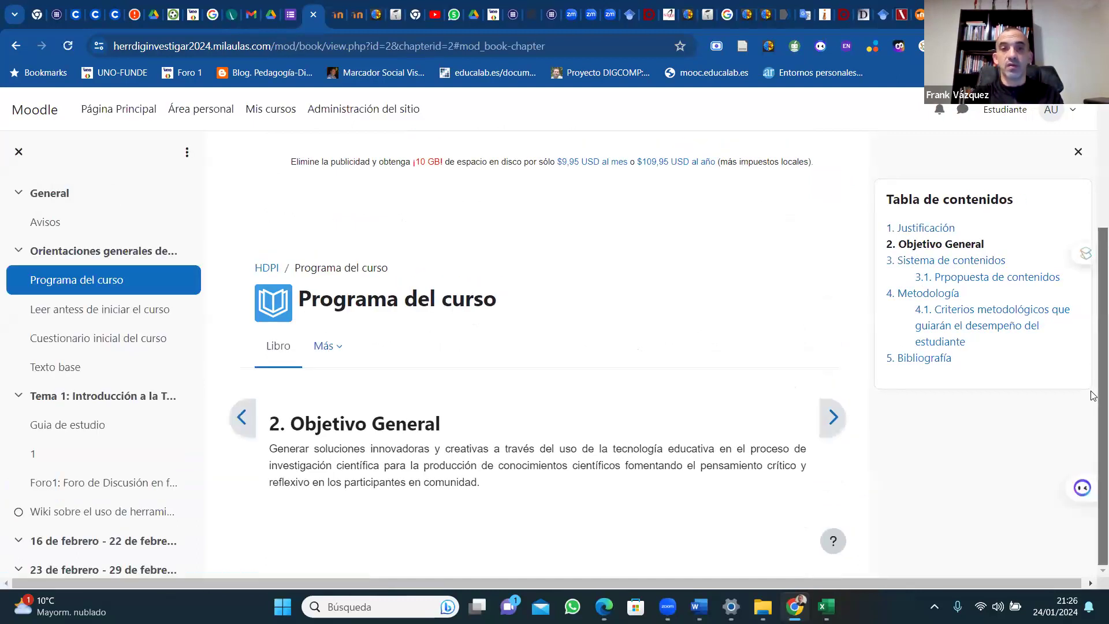
{"action": "left_click", "coordinate": [839, 429]}
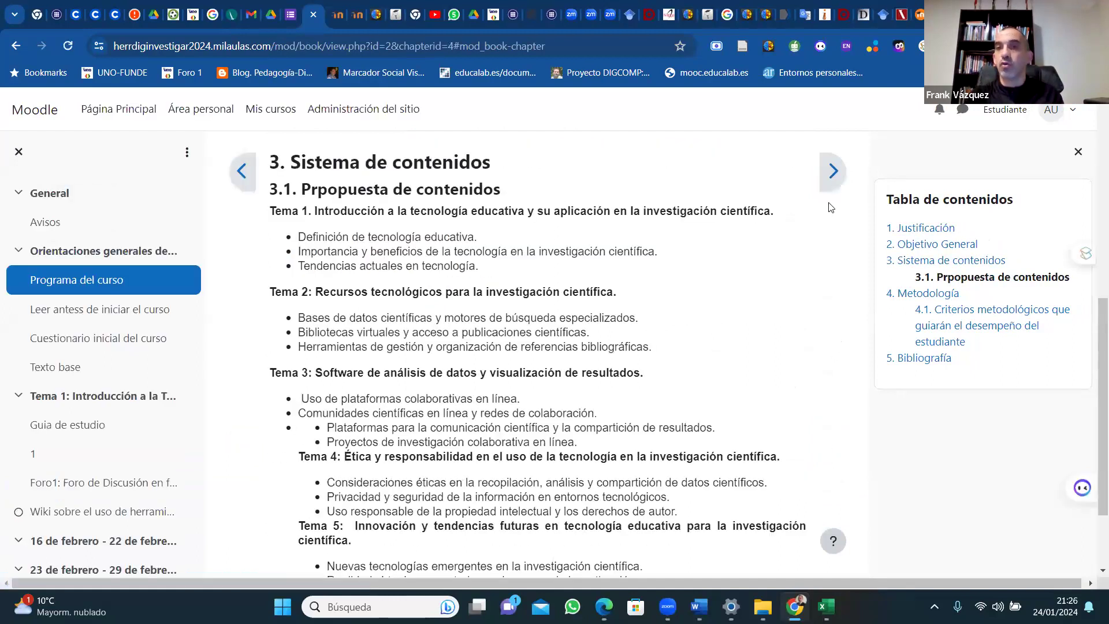
{"action": "left_click", "coordinate": [834, 173]}
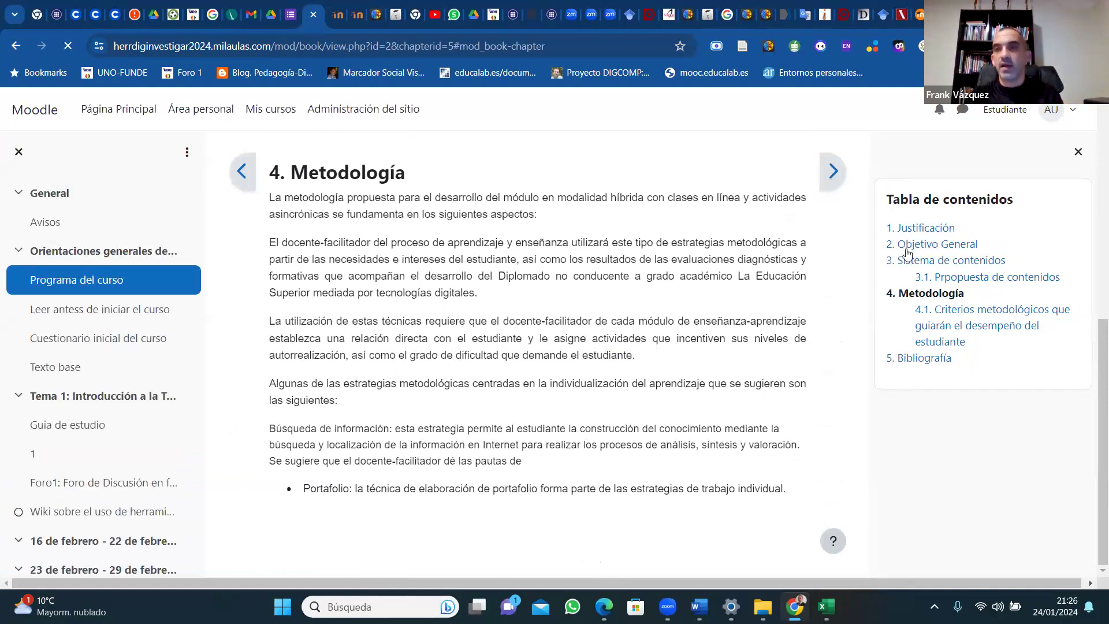
{"action": "left_click_drag", "start_coordinate": [1091, 393], "coordinate": [887, 244]}
{"action": "scroll", "coordinate": [1092, 197], "scroll_direction": "up", "scroll_amount": 7}
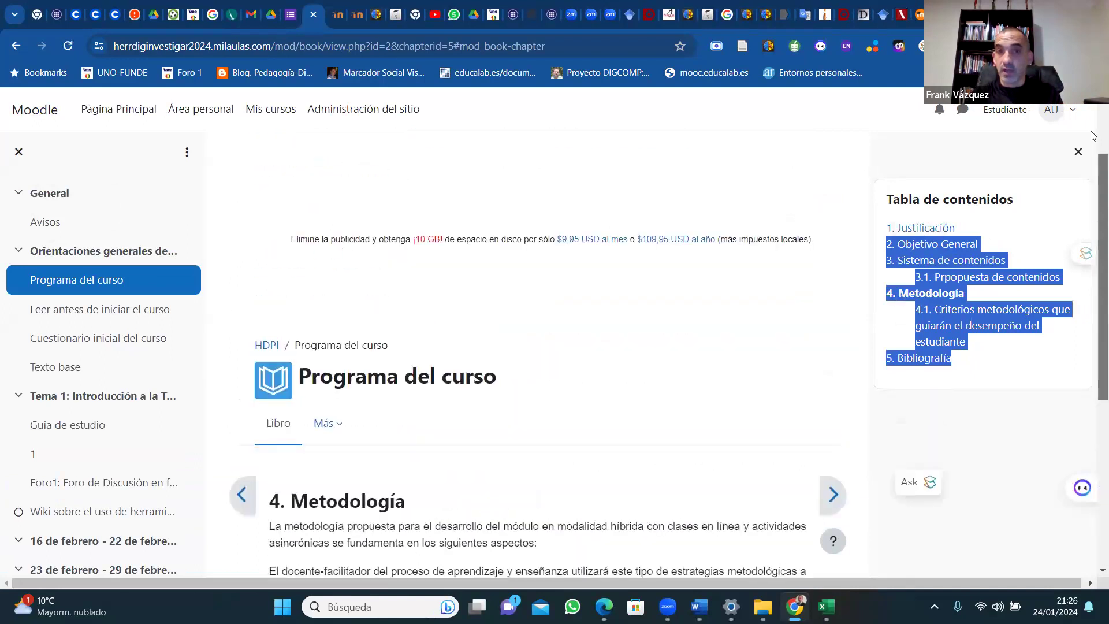
{"action": "scroll", "coordinate": [549, 346], "scroll_direction": "down", "scroll_amount": 4}
{"action": "scroll", "coordinate": [549, 346], "scroll_direction": "up", "scroll_amount": 1}
{"action": "scroll", "coordinate": [266, 453], "scroll_direction": "up", "scroll_amount": 1}
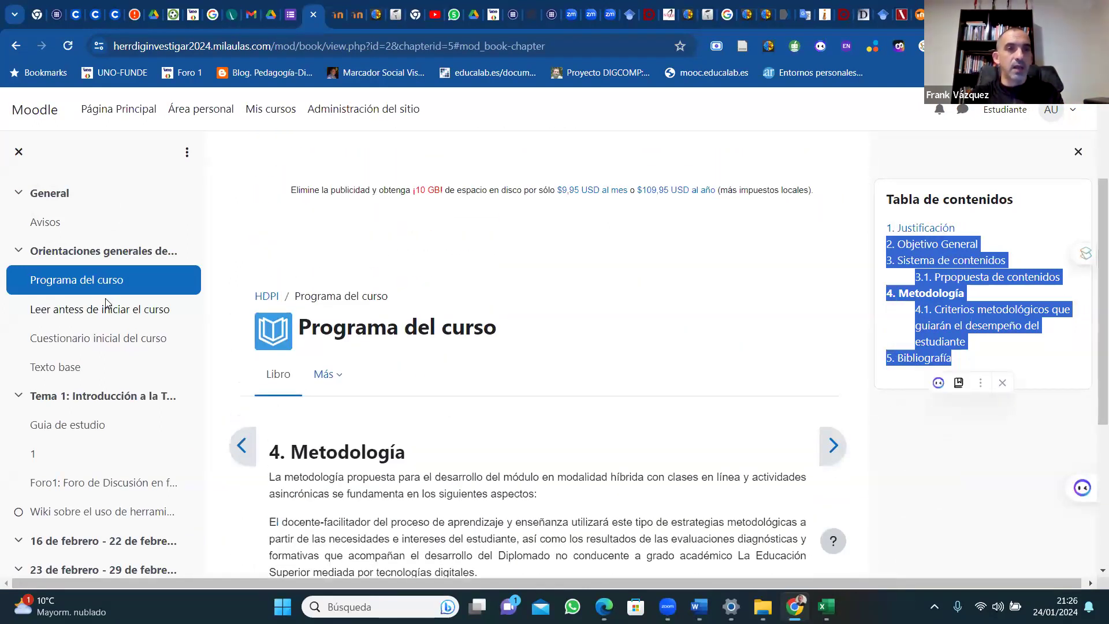
Open the Leer antess de iniciar el curso book and read its ¡Estimados estudiantes! welcome chapter through to the end.
{"action": "left_click", "coordinate": [100, 312]}
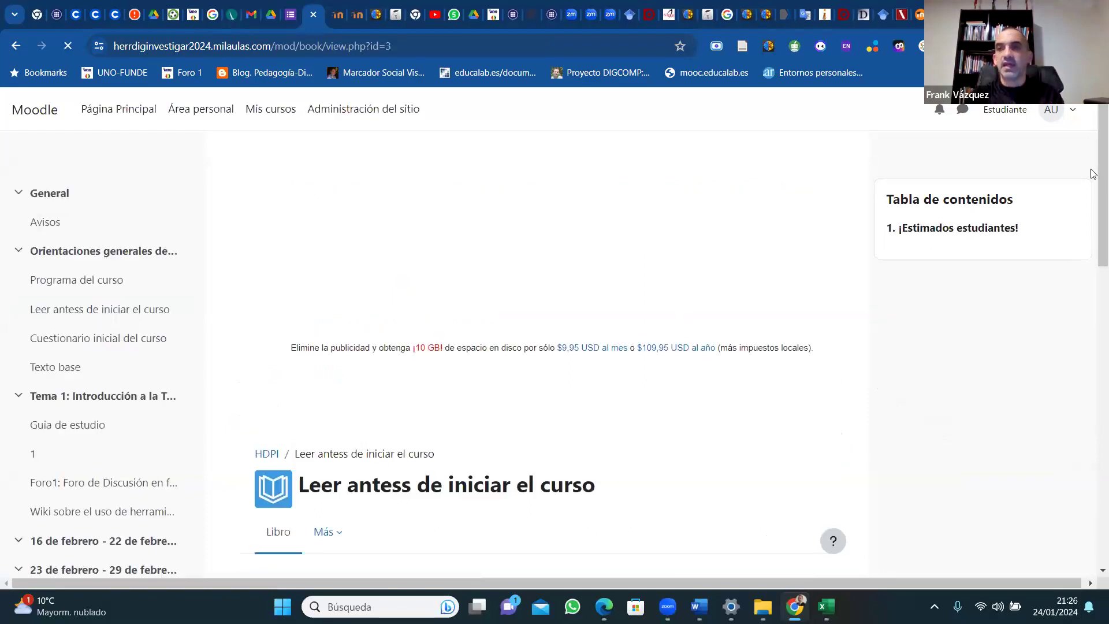
{"action": "scroll", "coordinate": [1093, 173], "scroll_direction": "down", "scroll_amount": 7}
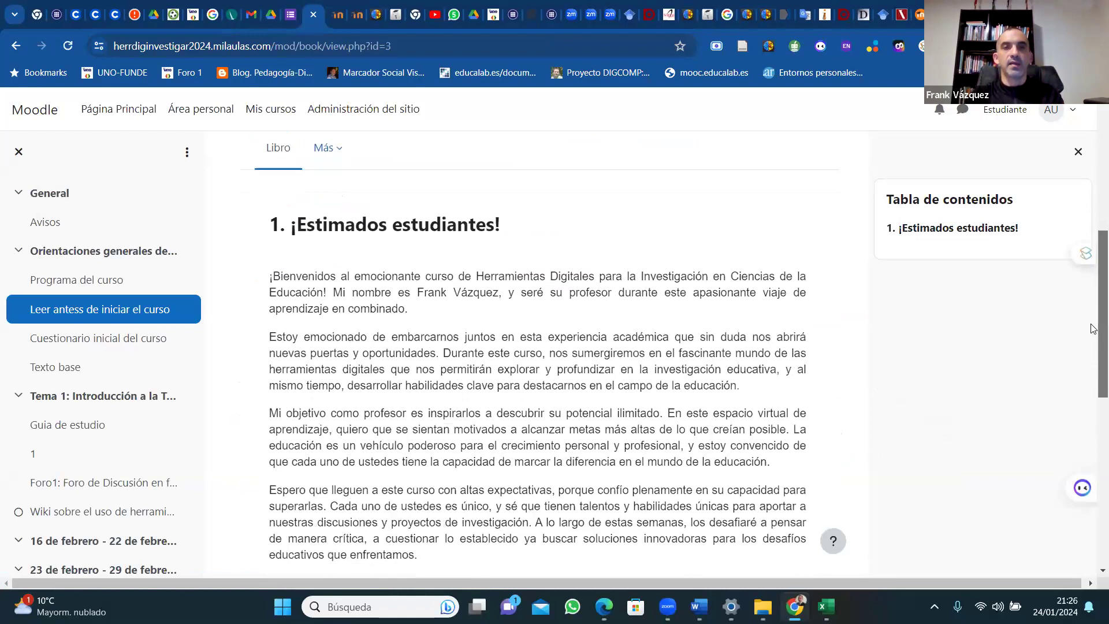
{"action": "scroll", "coordinate": [1093, 328], "scroll_direction": "down", "scroll_amount": 7}
{"action": "scroll", "coordinate": [1093, 462], "scroll_direction": "down", "scroll_amount": 2}
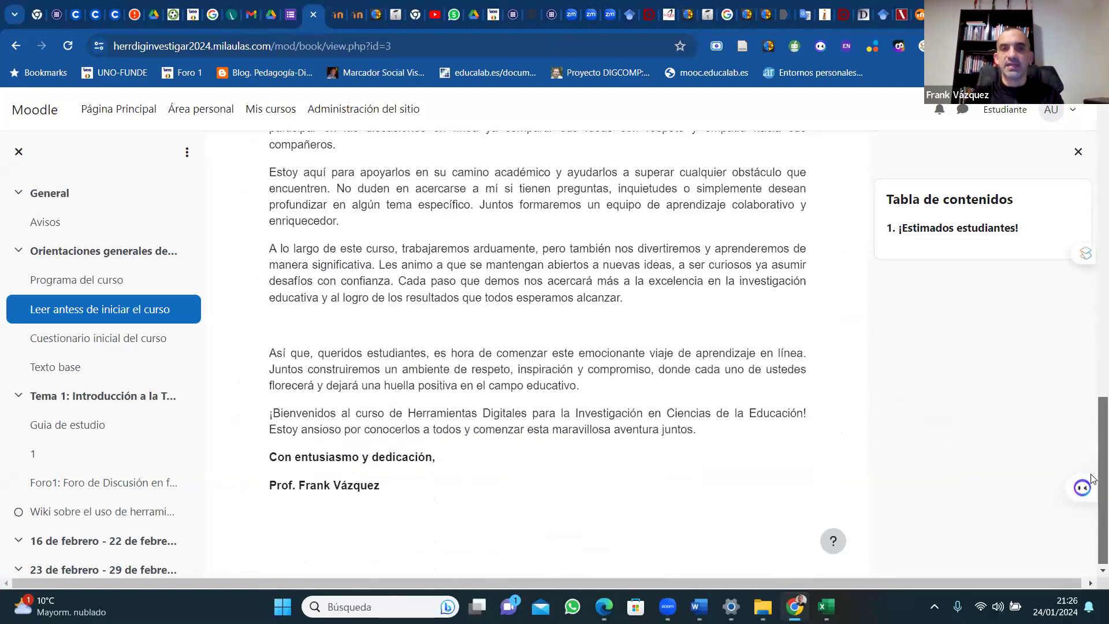
View the Cuestionario inicial del curso form, close its window, and open the Texto base page.
{"action": "left_click", "coordinate": [80, 343]}
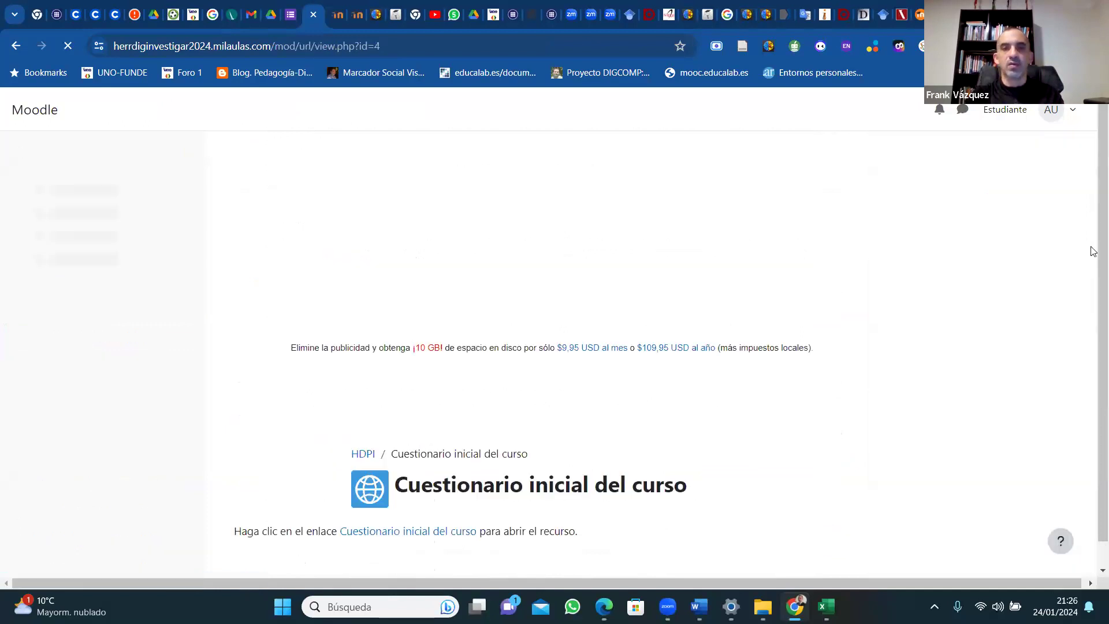
{"action": "left_click", "coordinate": [363, 511]}
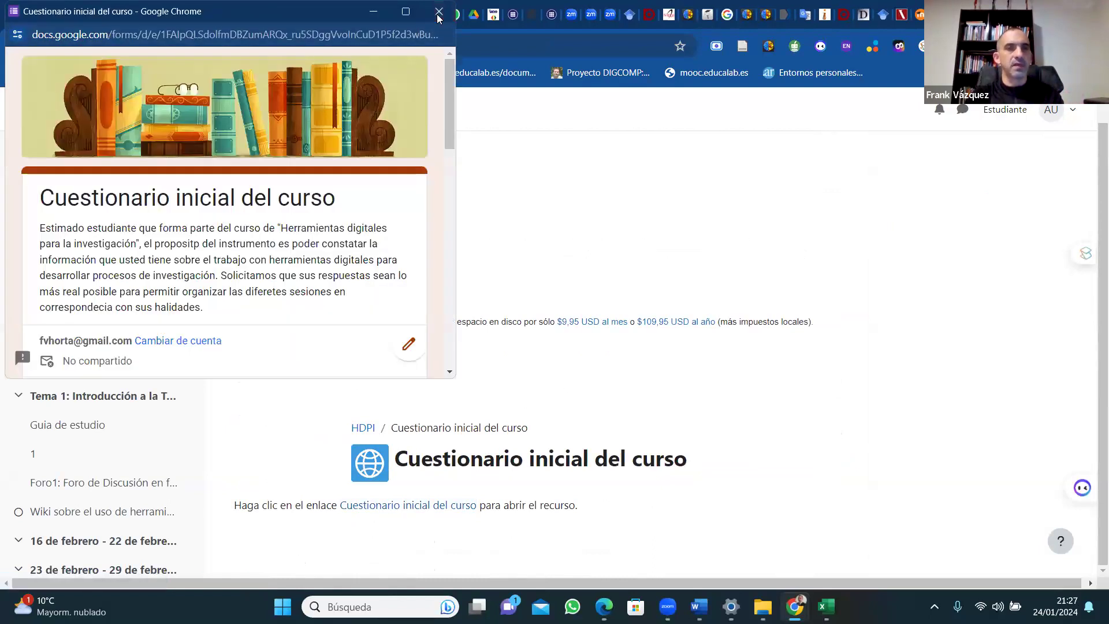
{"action": "left_click", "coordinate": [438, 12]}
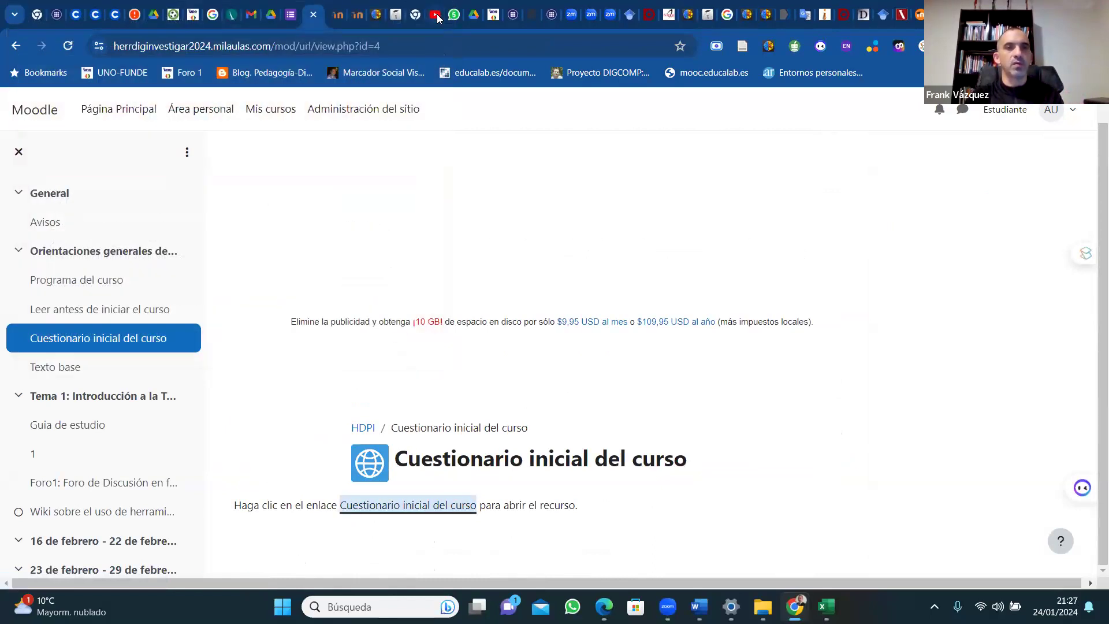
{"action": "left_click", "coordinate": [62, 370]}
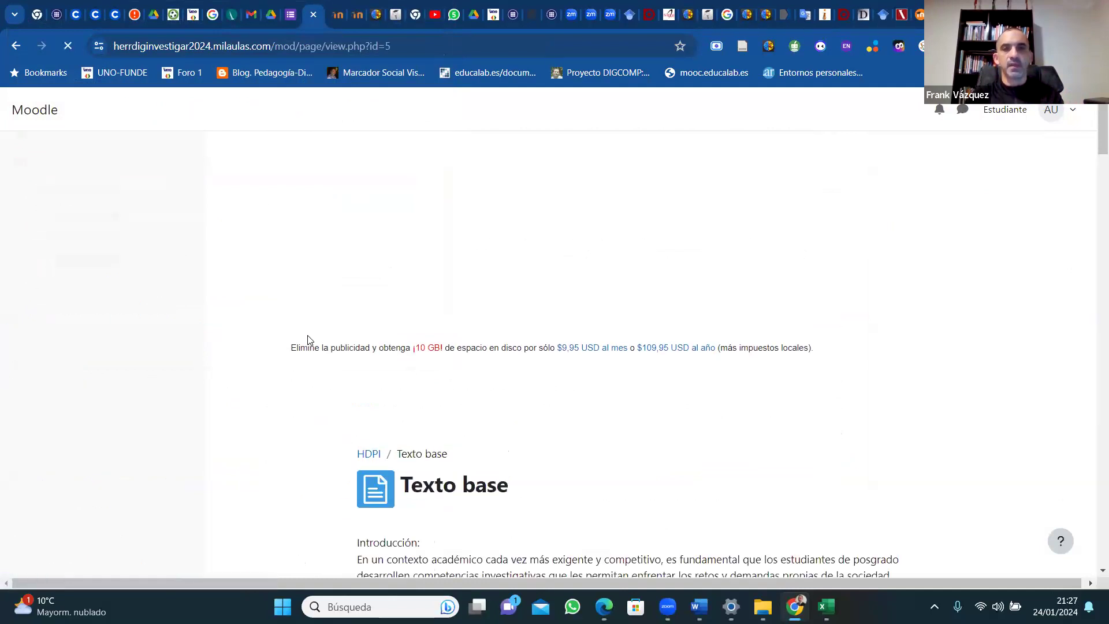
{"action": "mouse_move", "coordinate": [1094, 128]}
{"action": "left_mouse_down"}
{"action": "mouse_move", "coordinate": [1095, 200]}
{"action": "mouse_move", "coordinate": [1092, 116]}
{"action": "mouse_move", "coordinate": [1092, 497]}
{"action": "mouse_move", "coordinate": [1092, 110]}
{"action": "left_mouse_up"}
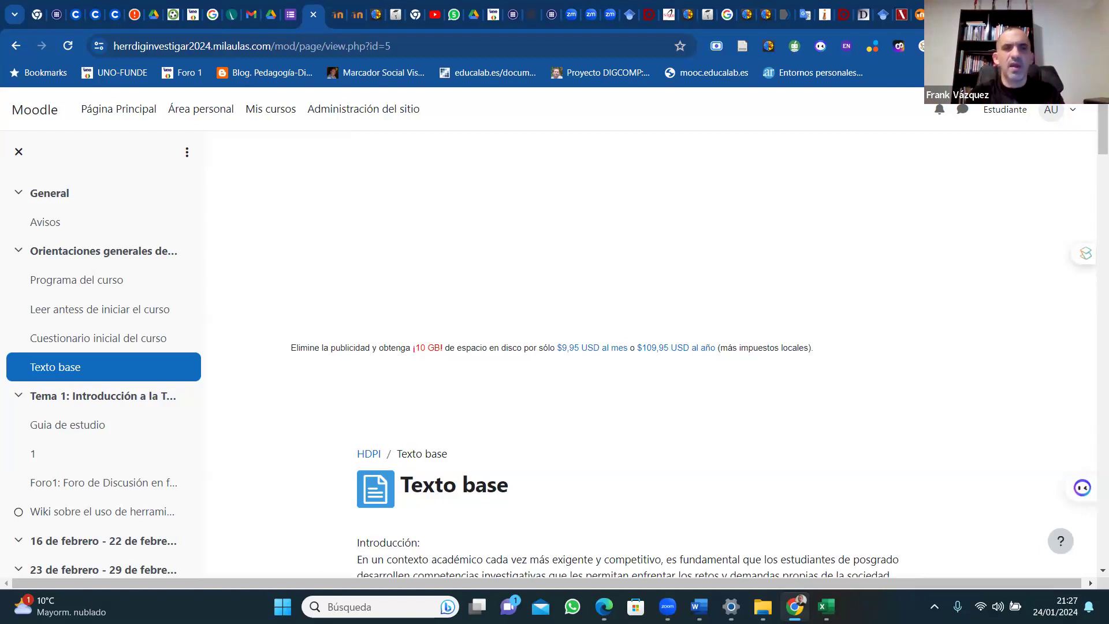
Go to the Tema 1 section, dismissing the advertisement, and review the Guia de estudio book's activities, sample questionnaire and objectives.
{"action": "left_click", "coordinate": [83, 400]}
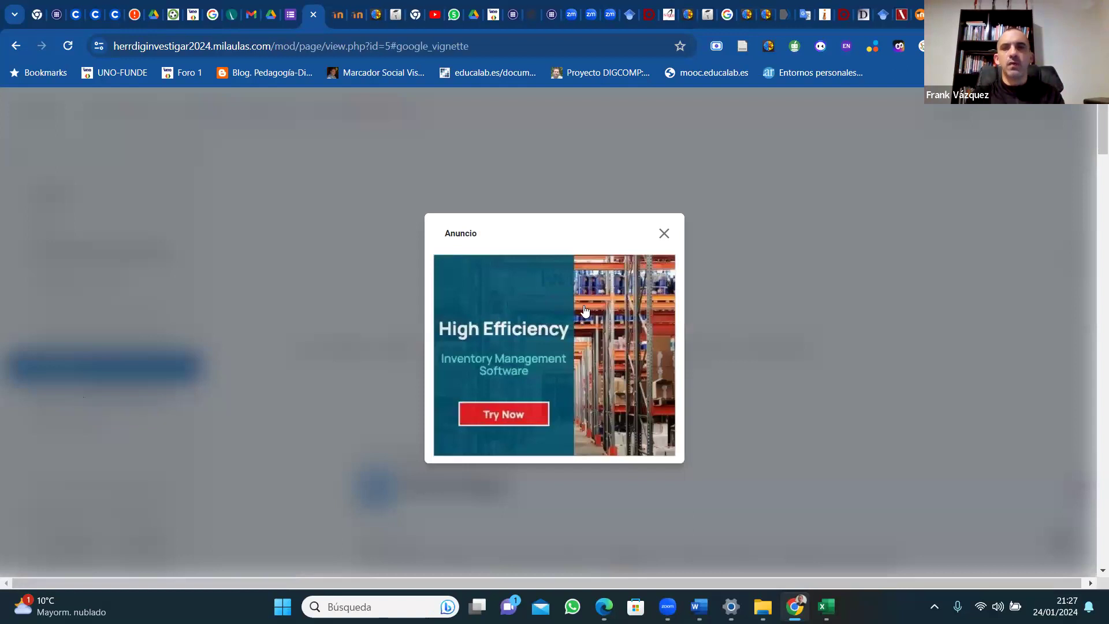
{"action": "left_click", "coordinate": [663, 236]}
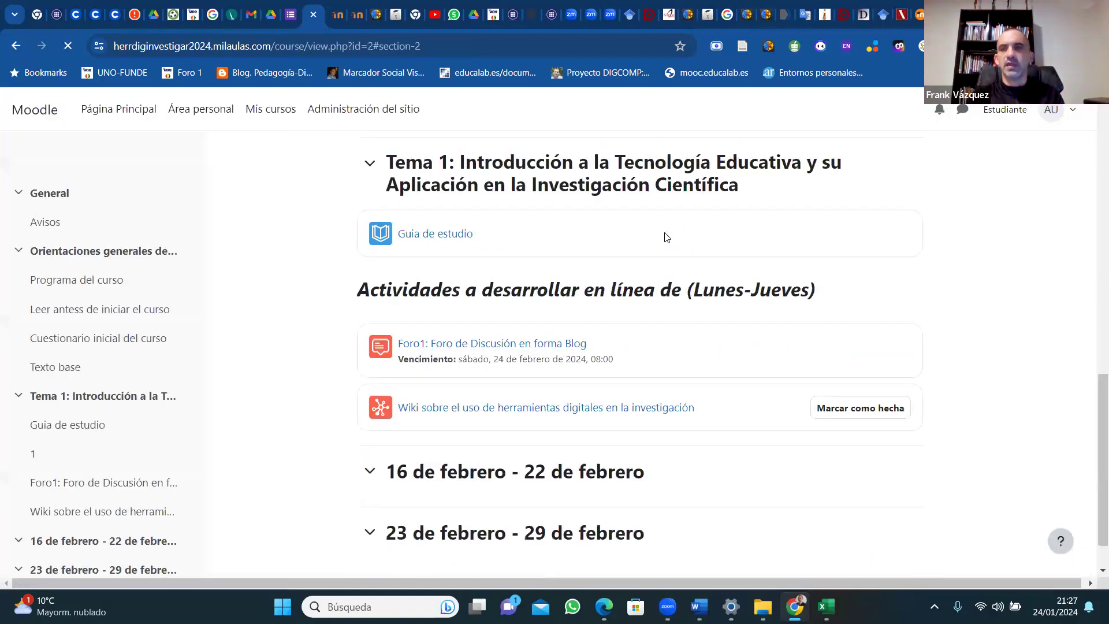
{"action": "left_click", "coordinate": [445, 238]}
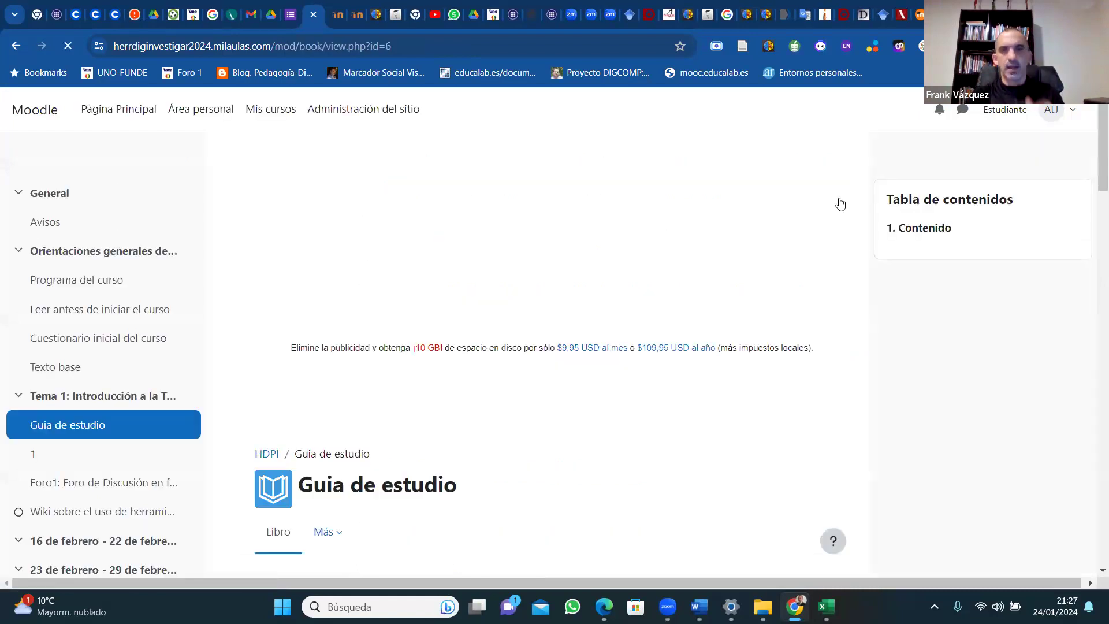
{"action": "left_click_drag", "start_coordinate": [1094, 166], "coordinate": [1092, 412]}
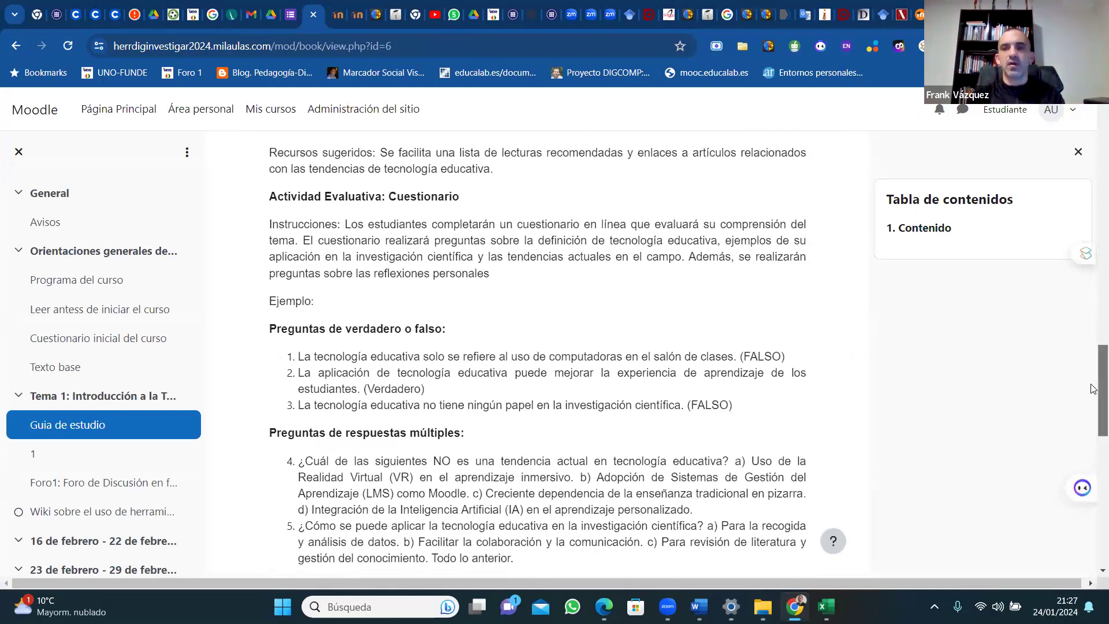
{"action": "scroll", "coordinate": [1092, 413], "scroll_direction": "down", "scroll_amount": 2}
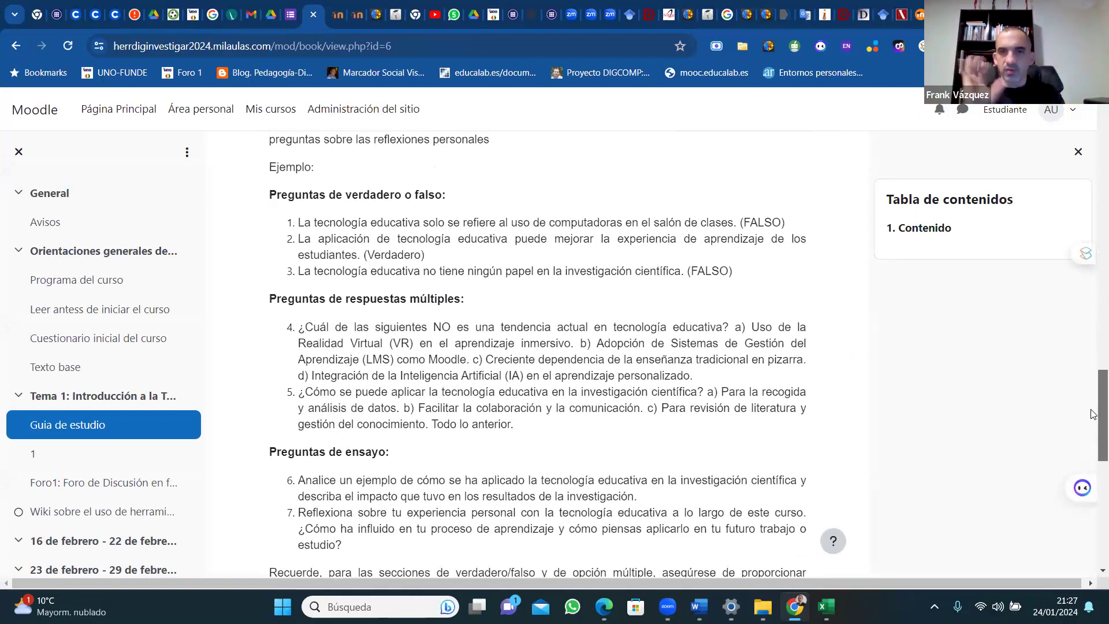
{"action": "mouse_move", "coordinate": [1093, 413]}
{"action": "left_mouse_down"}
{"action": "mouse_move", "coordinate": [1093, 432]}
{"action": "mouse_move", "coordinate": [1094, 400]}
{"action": "left_mouse_up"}
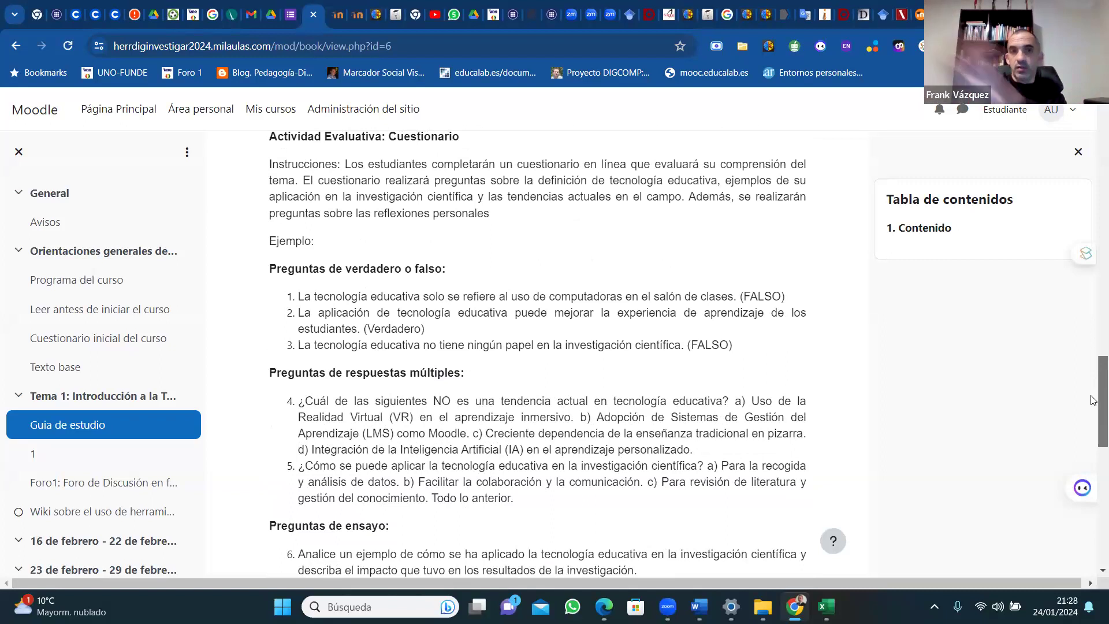
{"action": "left_click_drag", "start_coordinate": [1094, 400], "coordinate": [1094, 196]}
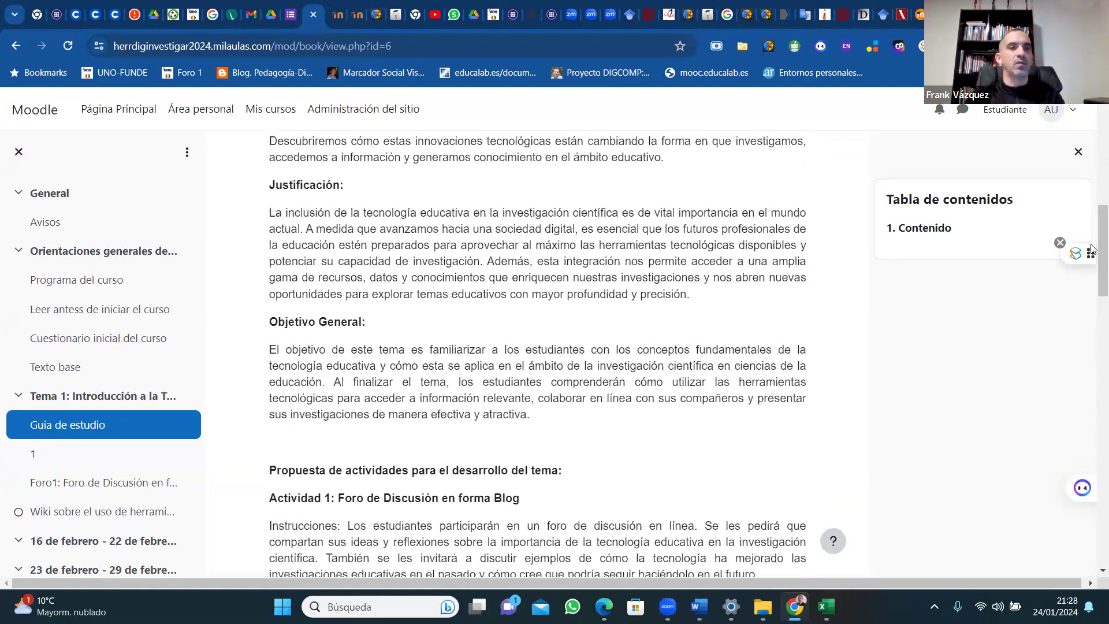
Review the Foro1 discussion forum's instructions and read the Wiki 1 page of the wiki on digital tools in research.
{"action": "left_click", "coordinate": [43, 484]}
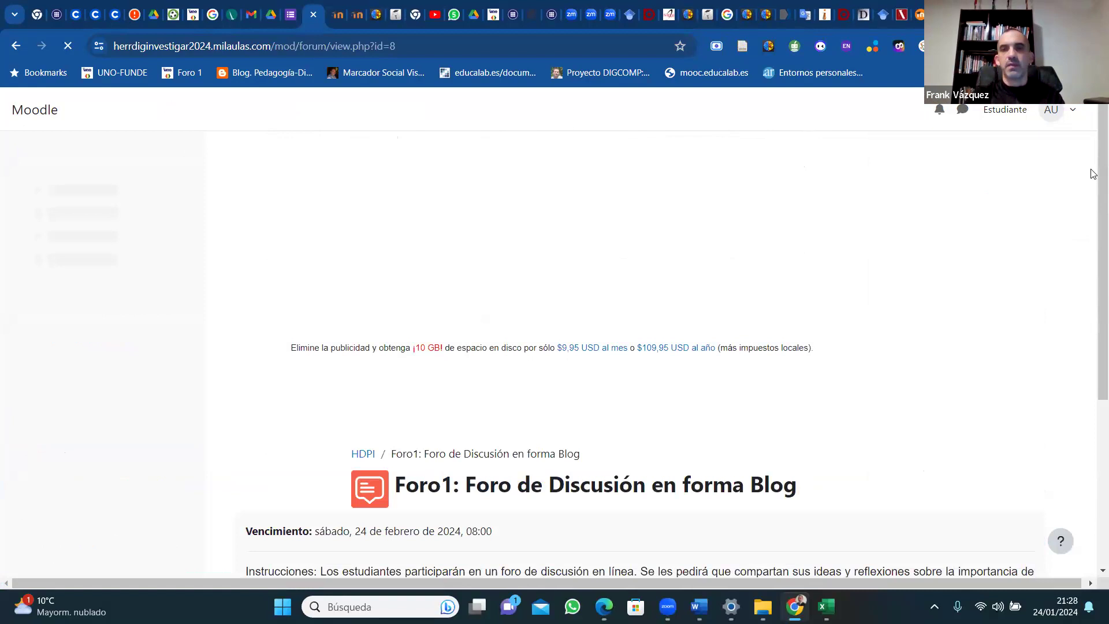
{"action": "scroll", "coordinate": [1090, 340], "scroll_direction": "down", "scroll_amount": 2}
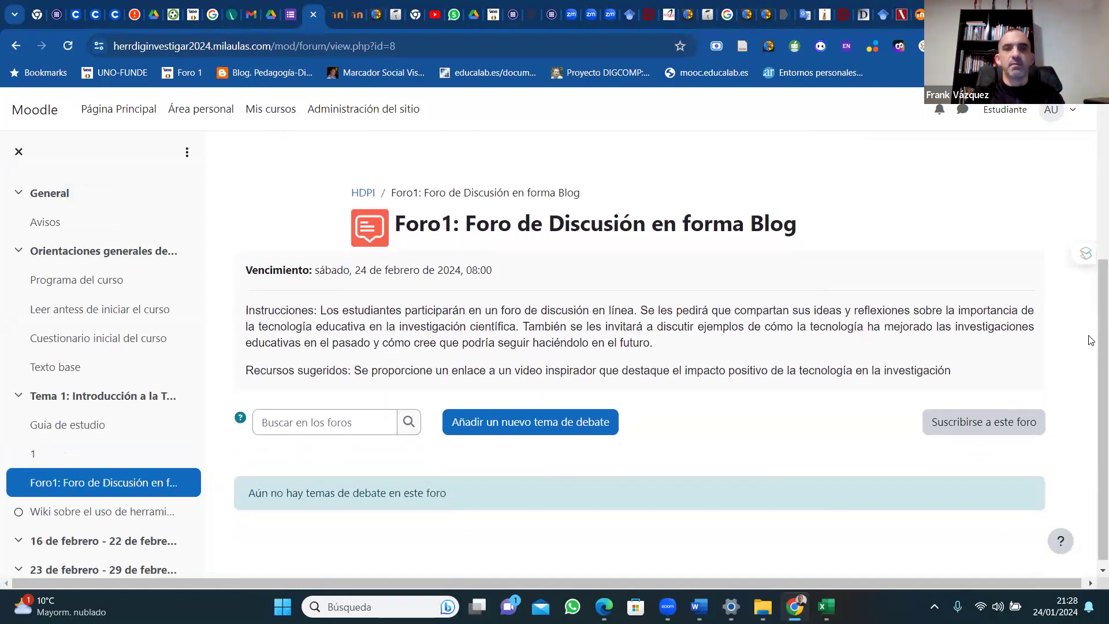
{"action": "left_click", "coordinate": [94, 512]}
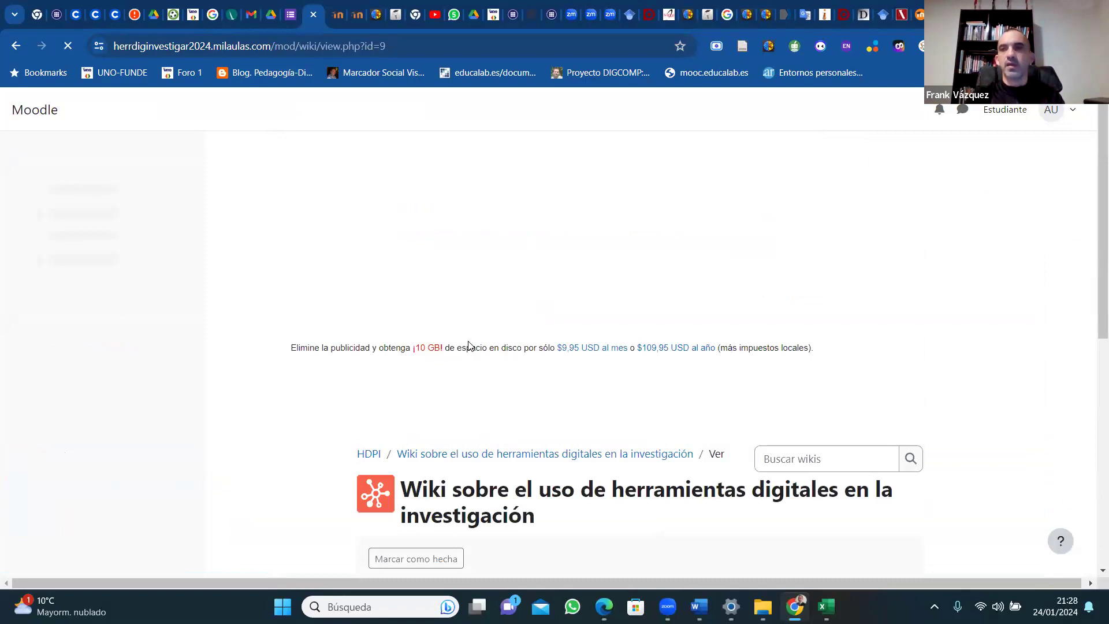
{"action": "scroll", "coordinate": [1094, 340], "scroll_direction": "down", "scroll_amount": 2}
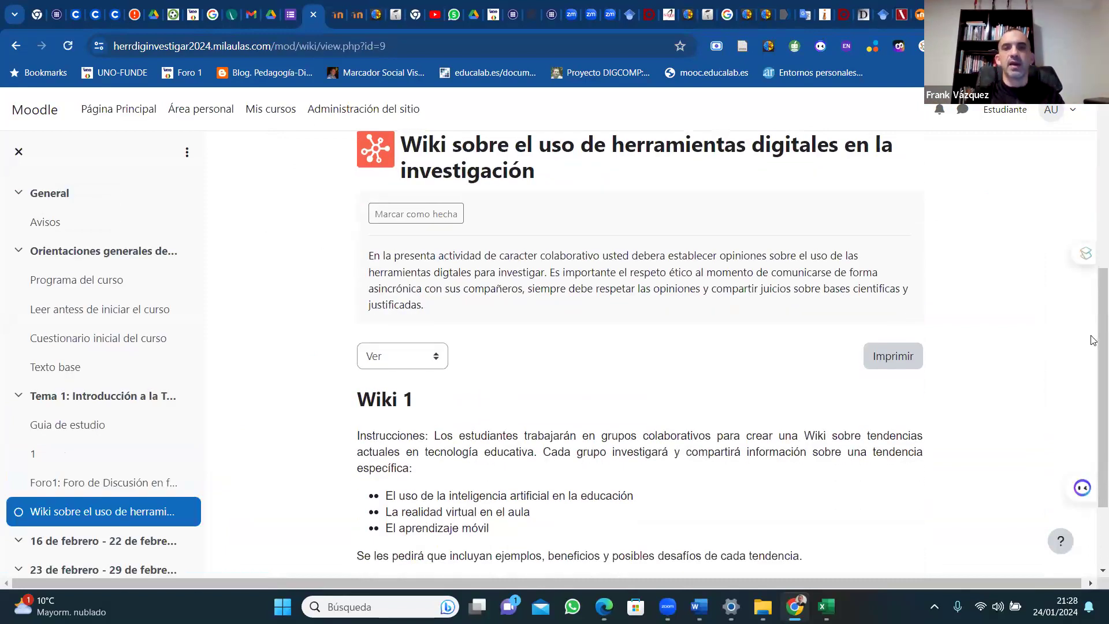
{"action": "scroll", "coordinate": [1094, 340], "scroll_direction": "down", "scroll_amount": 1}
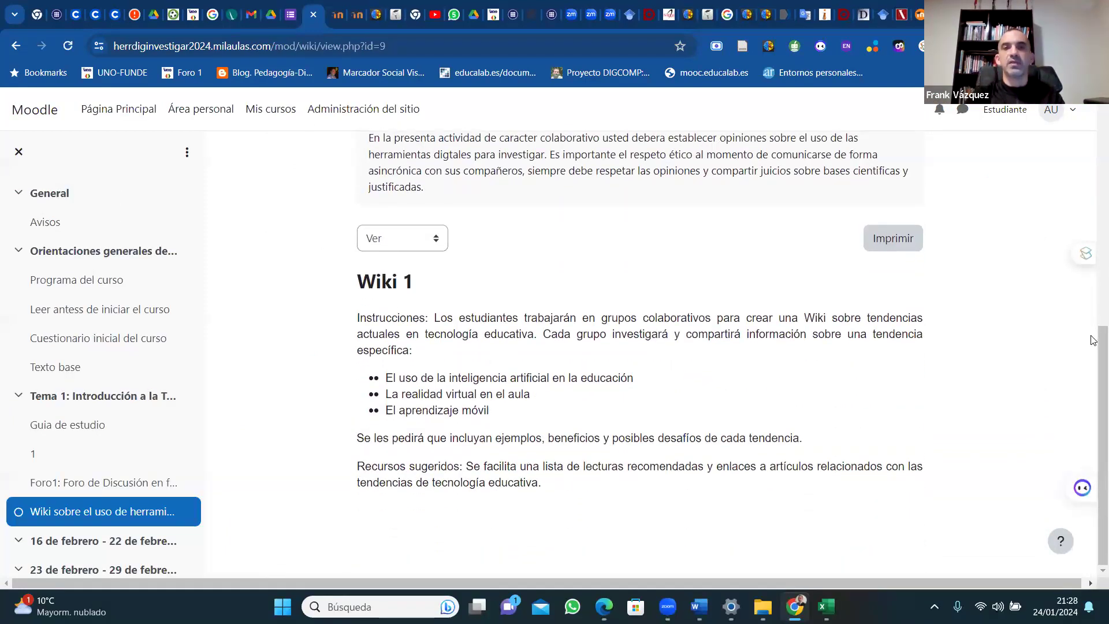
{"action": "scroll", "coordinate": [1094, 340], "scroll_direction": "up", "scroll_amount": 1}
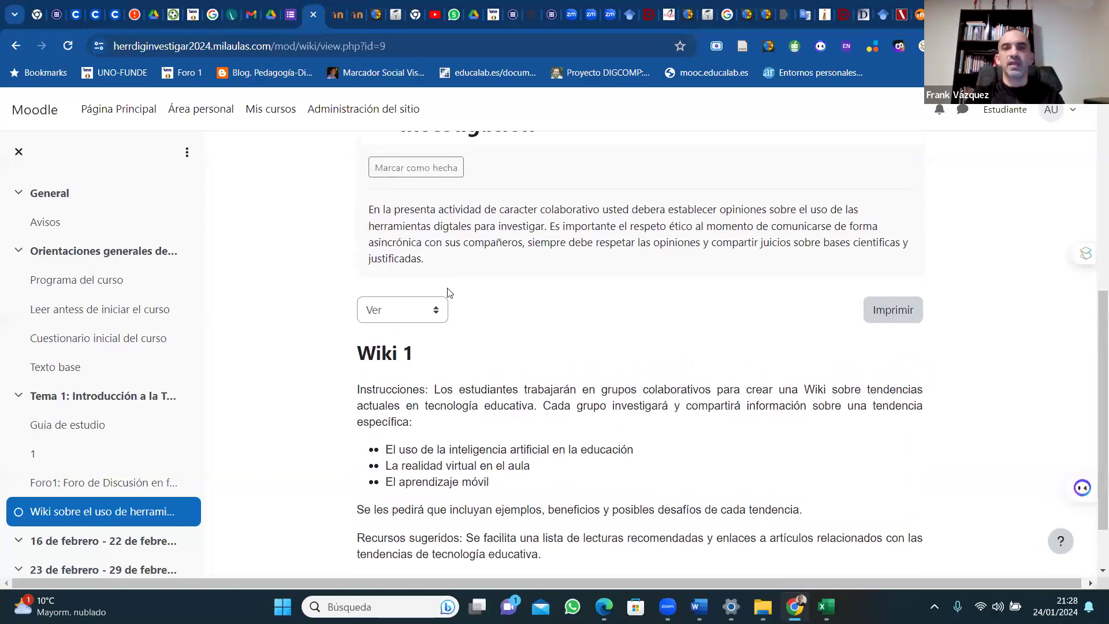
Open the Wiki 1 page in Editar mode and place the cursor at the paragraph ending in "cada tendencia.".
{"action": "left_click", "coordinate": [435, 311]}
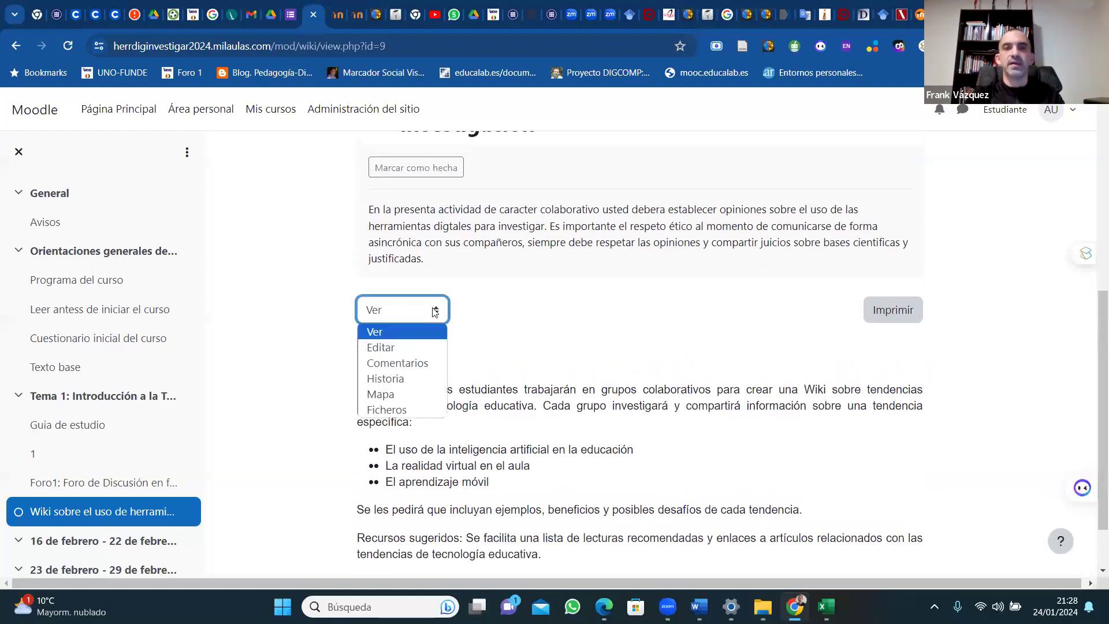
{"action": "left_click", "coordinate": [385, 347]}
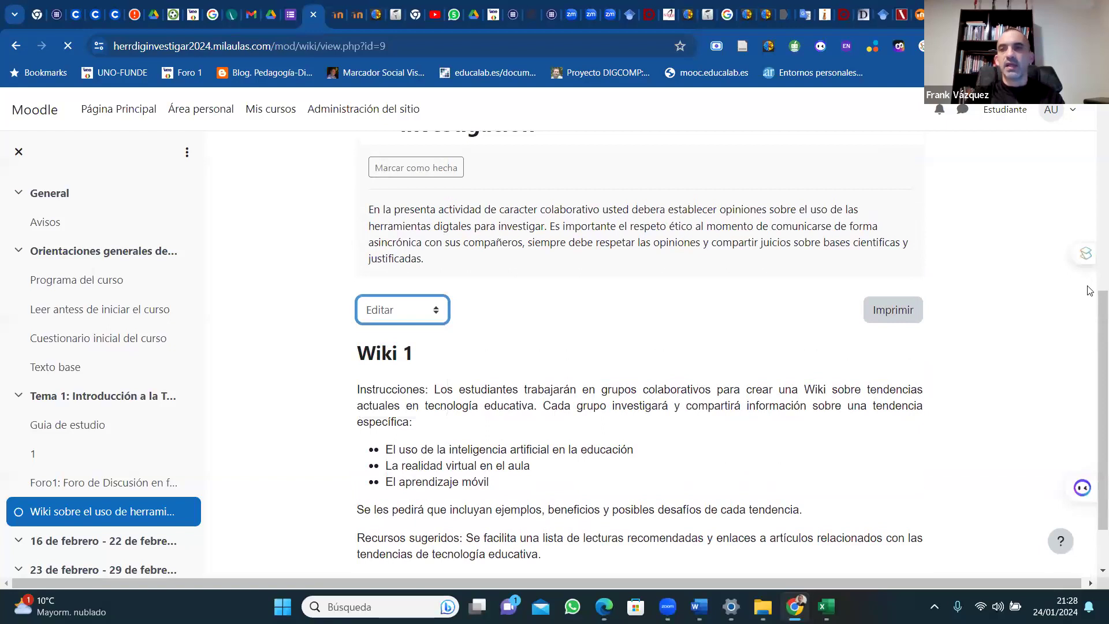
{"action": "scroll", "coordinate": [1092, 438], "scroll_direction": "down", "scroll_amount": 5}
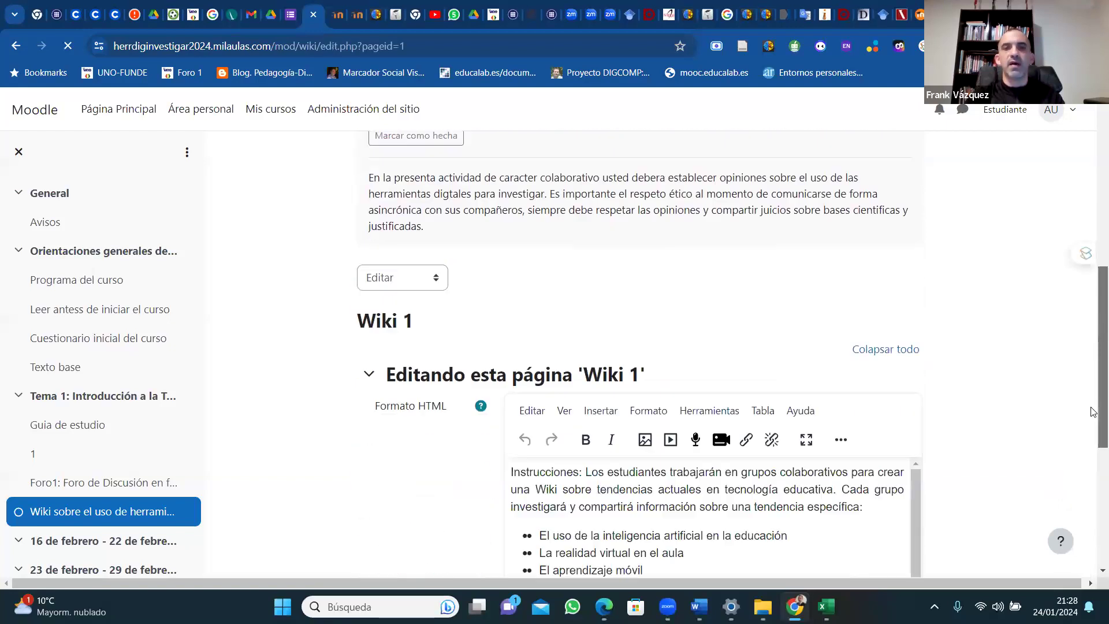
{"action": "scroll", "coordinate": [1092, 438], "scroll_direction": "down", "scroll_amount": 5}
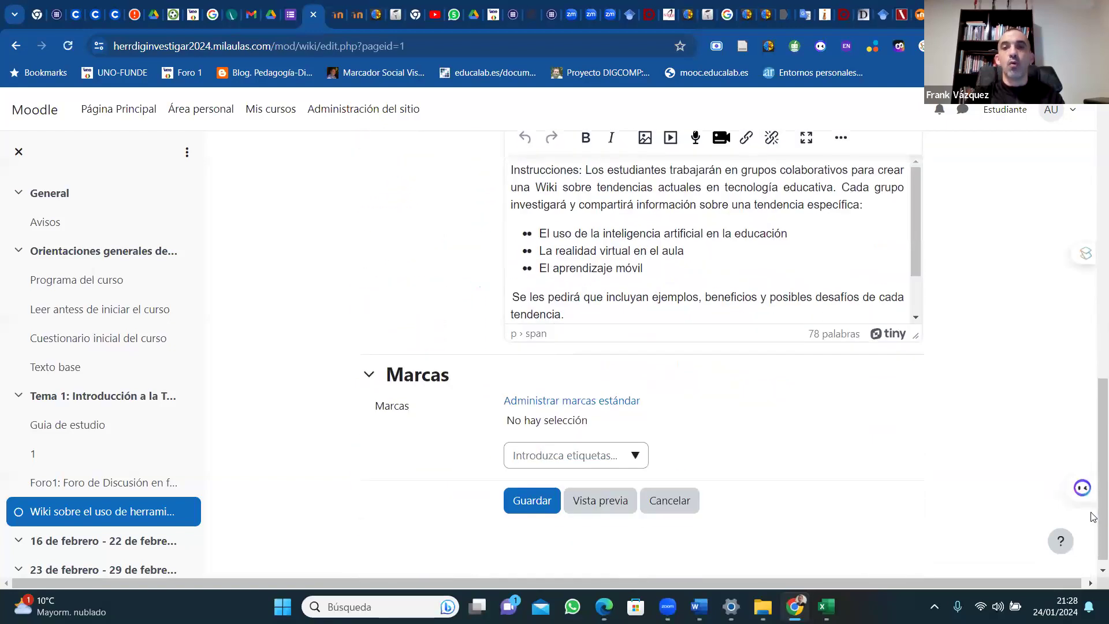
{"action": "left_click", "coordinate": [594, 314]}
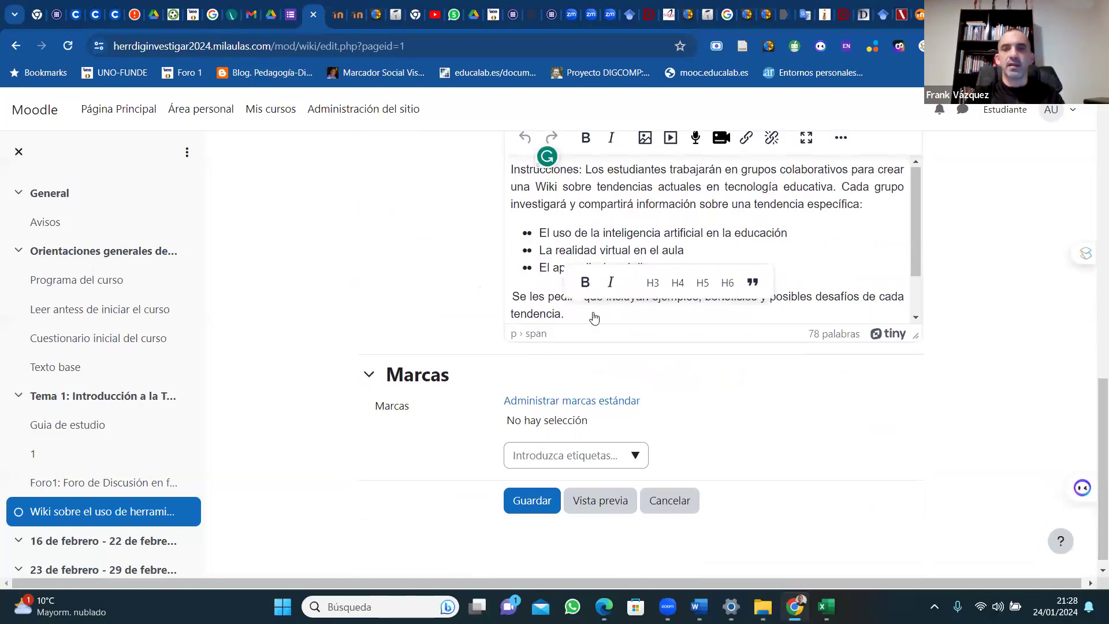
Examine the Wiki 1 editing form, from the editor tools to the end of the instructions and the Marcas section.
{"action": "scroll", "coordinate": [594, 314], "scroll_direction": "up", "scroll_amount": 3}
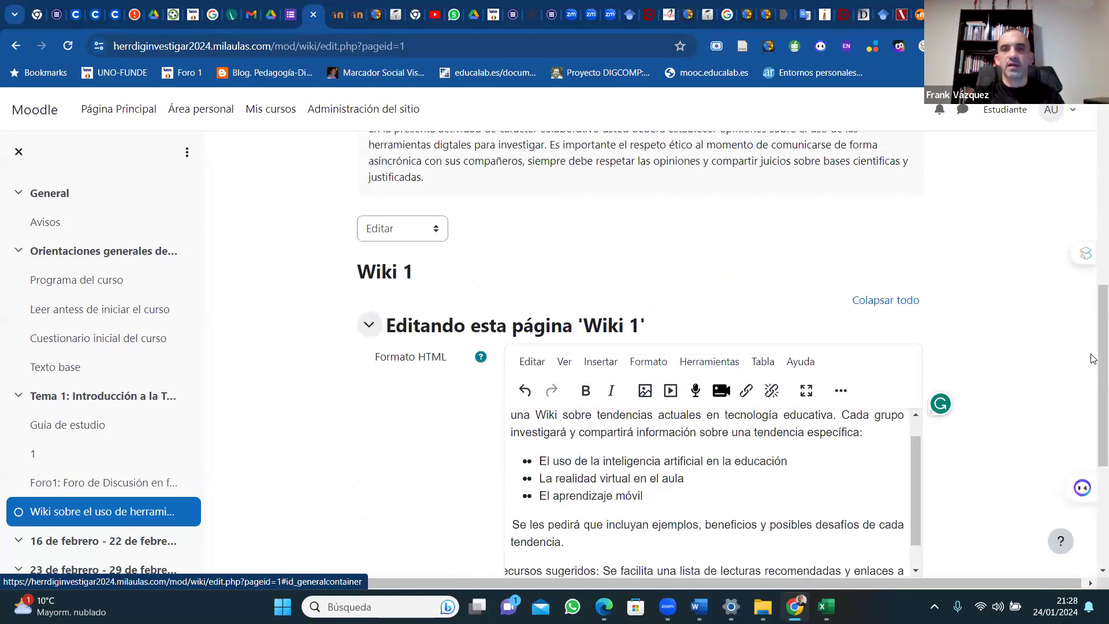
{"action": "left_click_drag", "start_coordinate": [1094, 359], "coordinate": [1094, 435]}
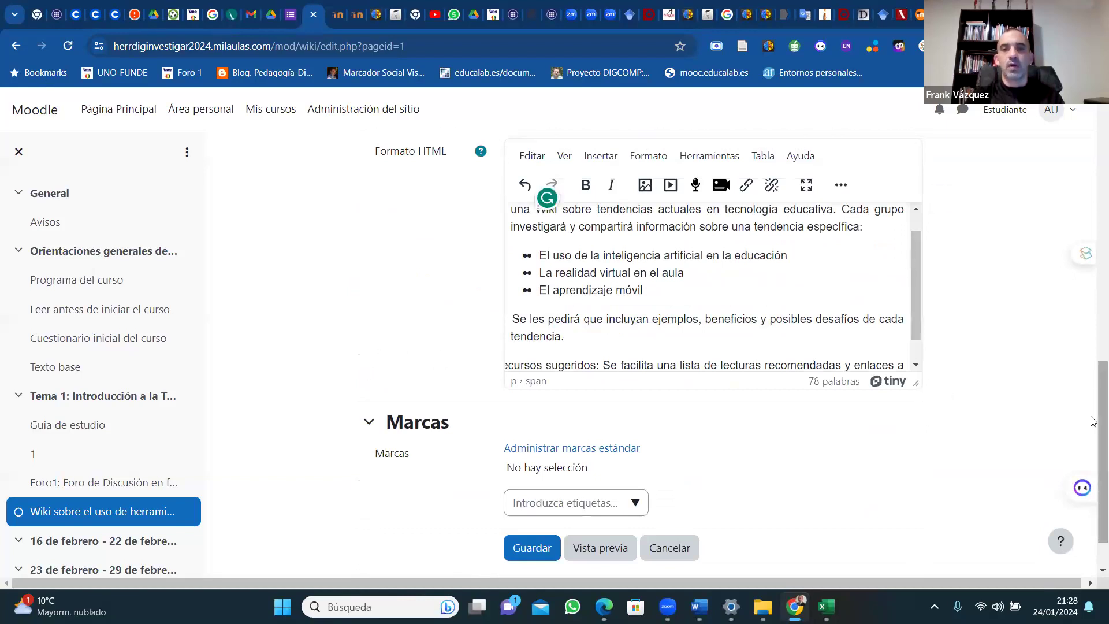
{"action": "scroll", "coordinate": [1094, 421], "scroll_direction": "up", "scroll_amount": 3}
{"action": "scroll", "coordinate": [1084, 513], "scroll_direction": "down", "scroll_amount": 4}
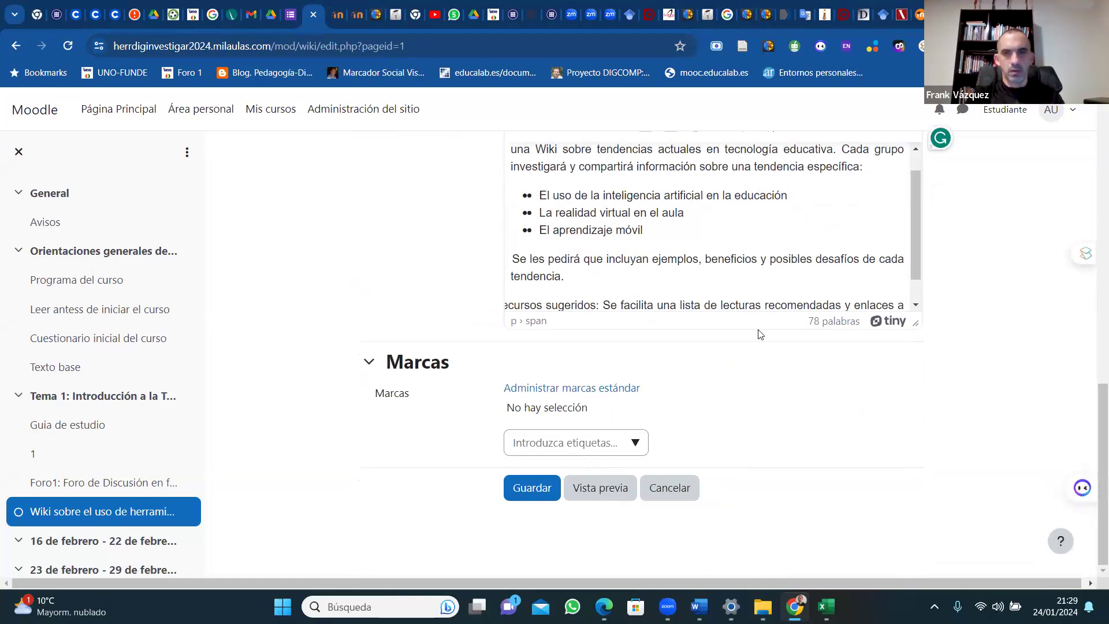
{"action": "scroll", "coordinate": [918, 261], "scroll_direction": "down", "scroll_amount": 1}
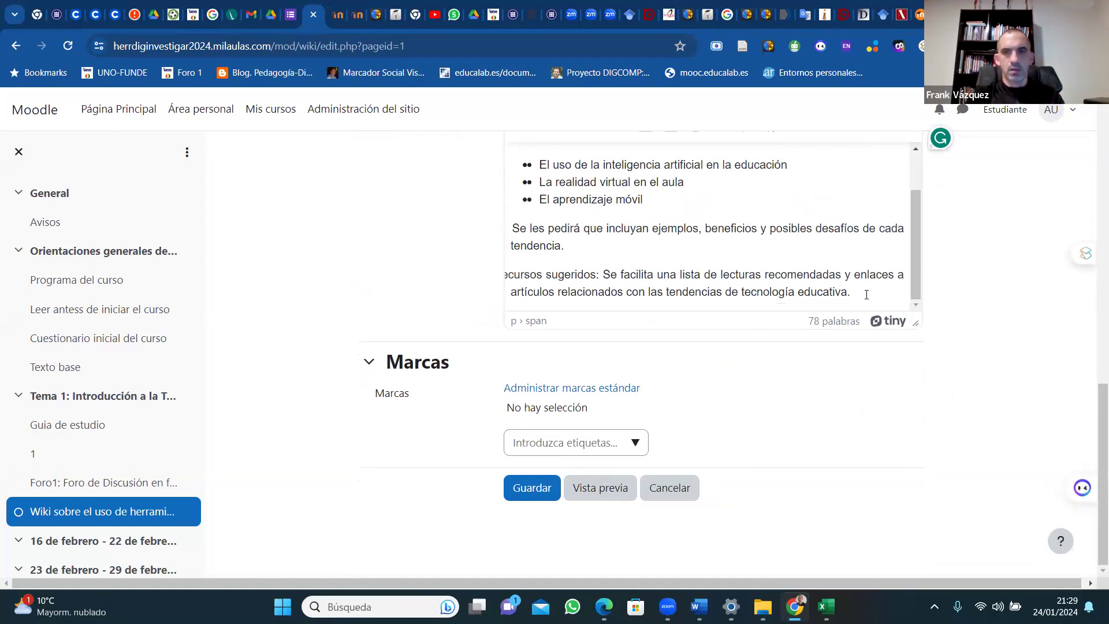
{"action": "scroll", "coordinate": [867, 295], "scroll_direction": "up", "scroll_amount": 4}
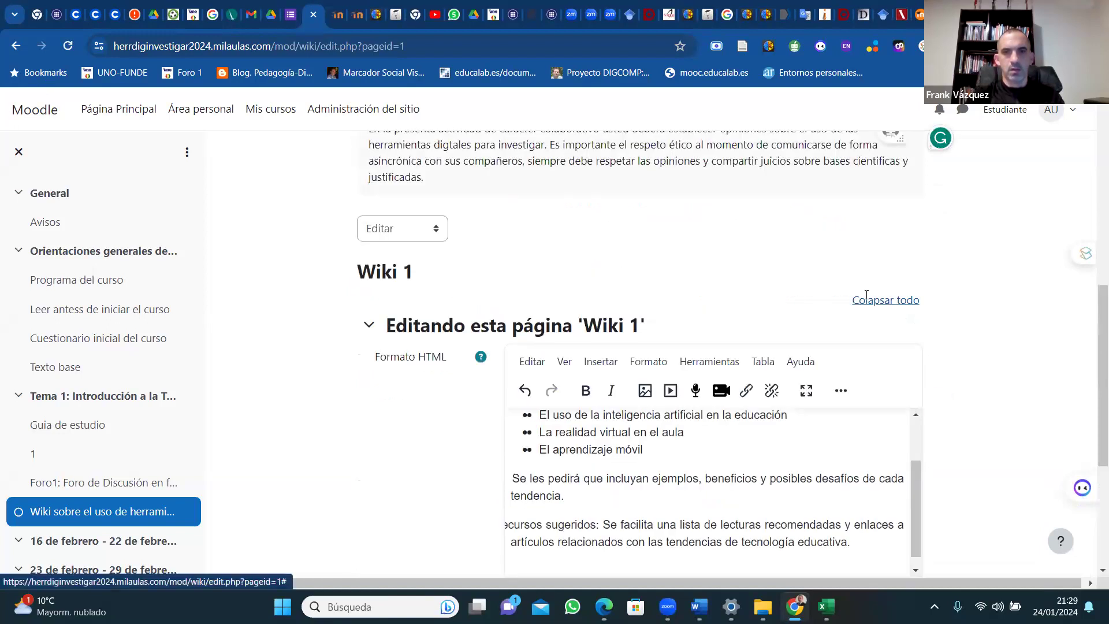
{"action": "left_click", "coordinate": [435, 229]}
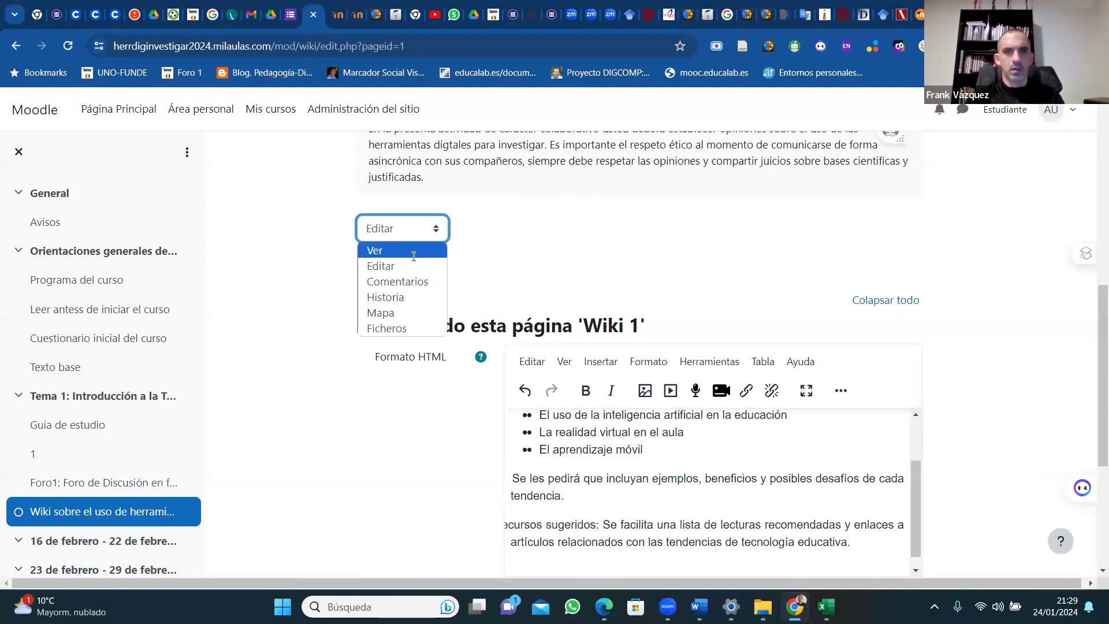
{"action": "left_click", "coordinate": [406, 266]}
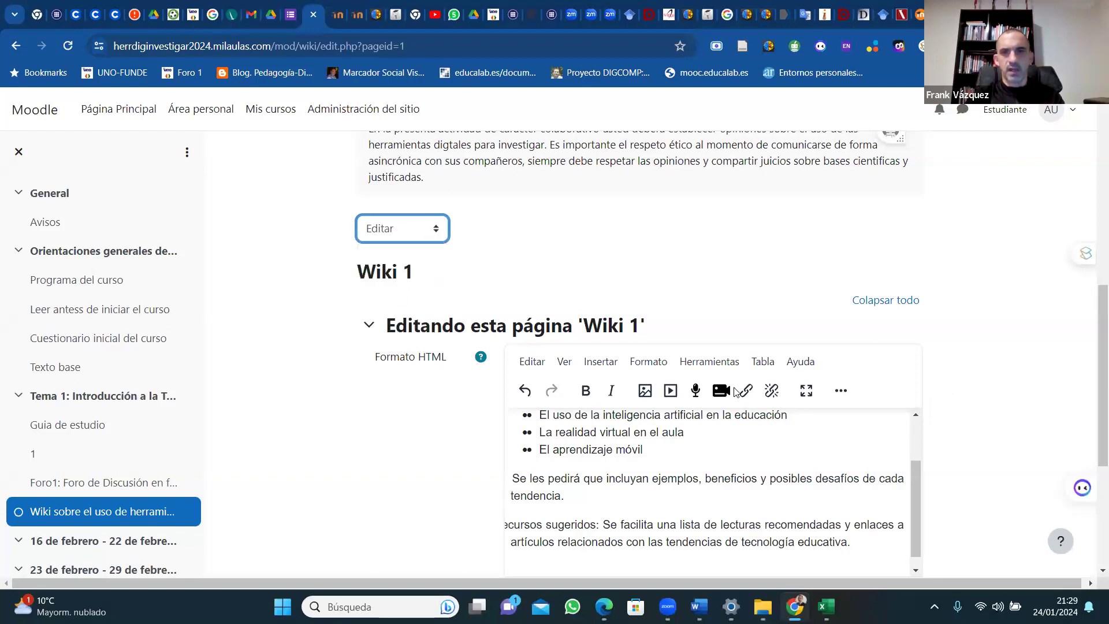
{"action": "left_click_drag", "start_coordinate": [1091, 320], "coordinate": [1092, 450]}
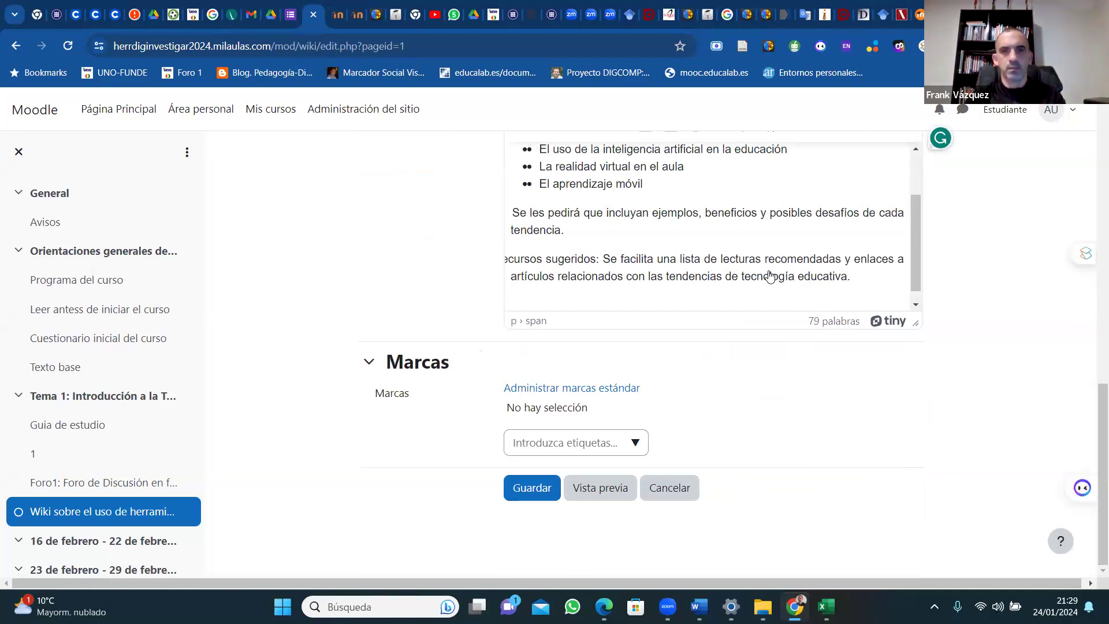
{"action": "scroll", "coordinate": [917, 266], "scroll_direction": "down", "scroll_amount": 1}
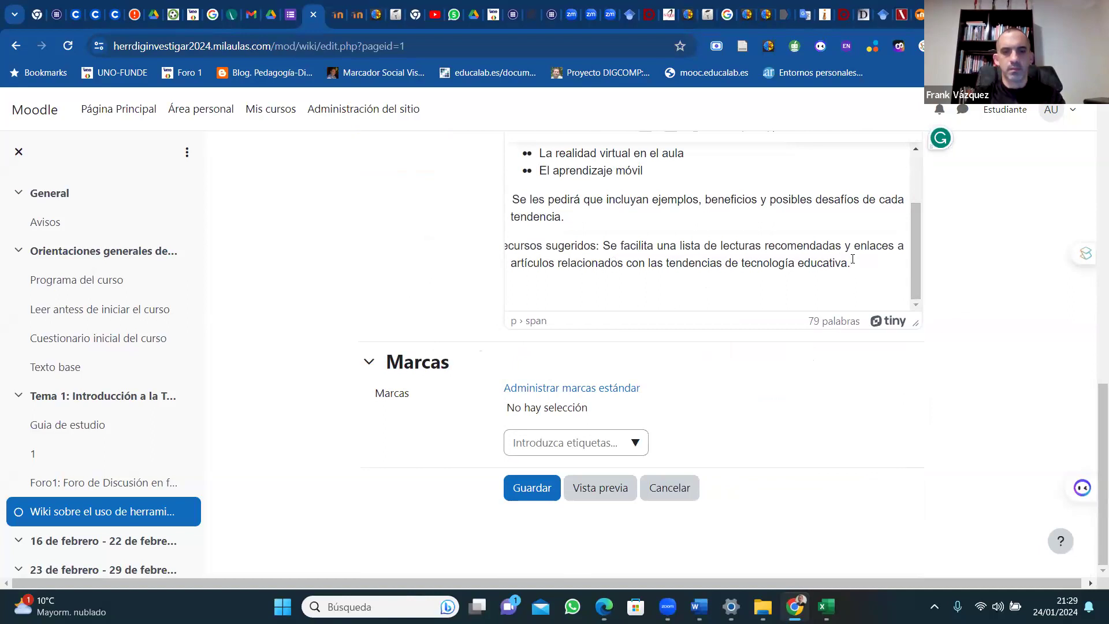
{"action": "type", "text": "EEstufdiante 1"}
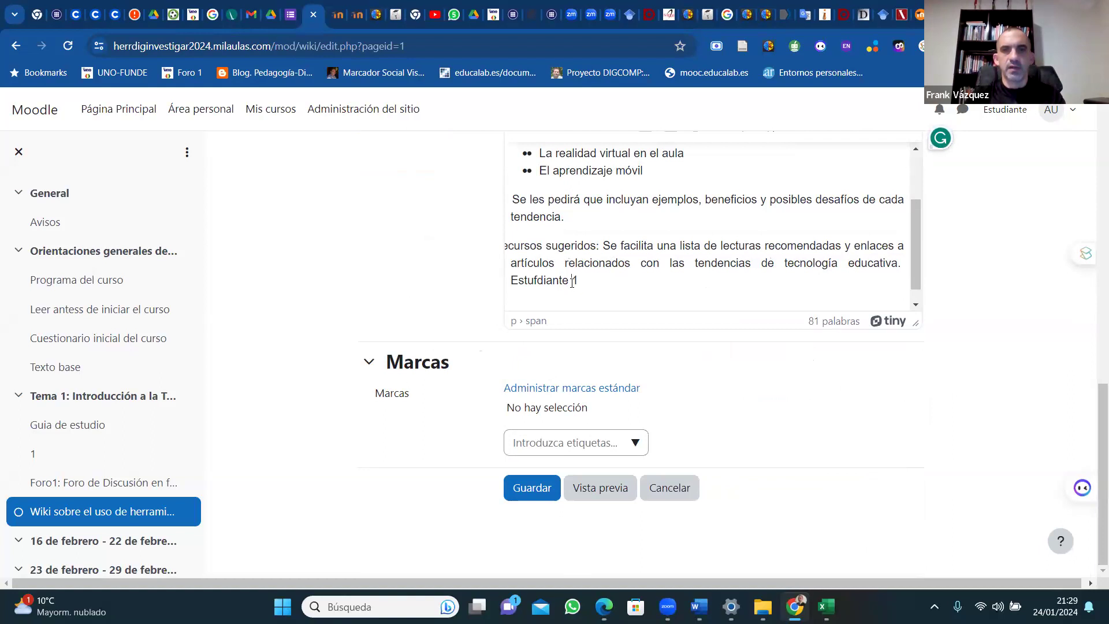
{"action": "key", "text": "BackSpace"}
{"action": "key", "text": "BackSpace"}
{"action": "key", "text": "BackSpace"}
{"action": "key", "text": "BackSpace"}
{"action": "key", "text": "BackSpace"}
{"action": "key", "text": "BackSpace"}
{"action": "key", "text": "BackSpace"}
{"action": "key", "text": "BackSpace"}
{"action": "key", "text": "BackSpace"}
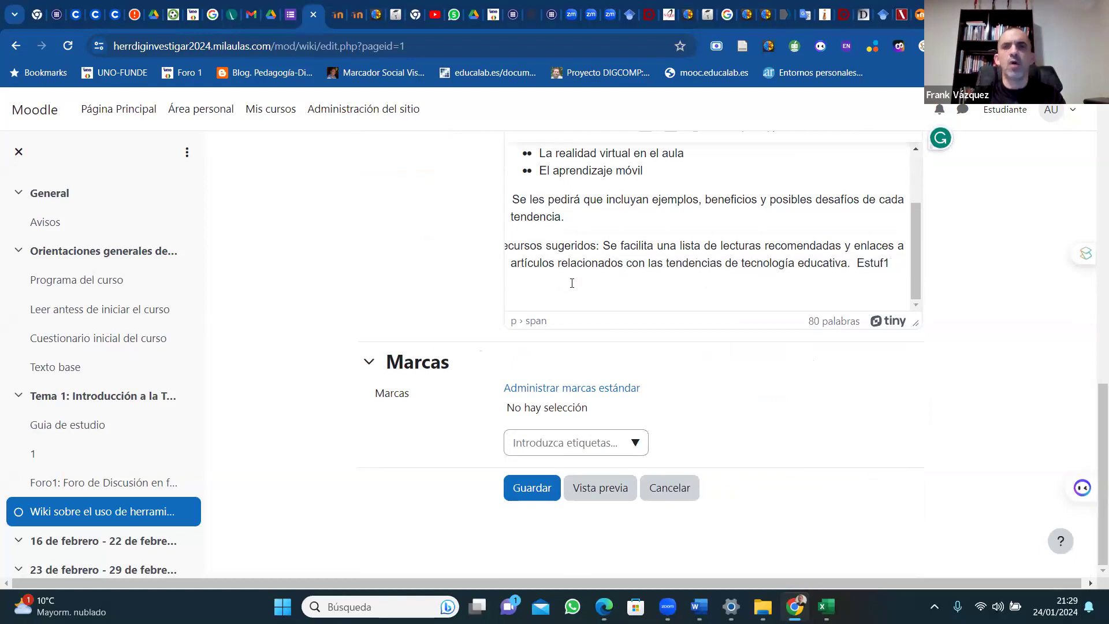
{"action": "key", "text": "BackSpace"}
{"action": "key", "text": "BackSpace"}
{"action": "key", "text": "BackSpace"}
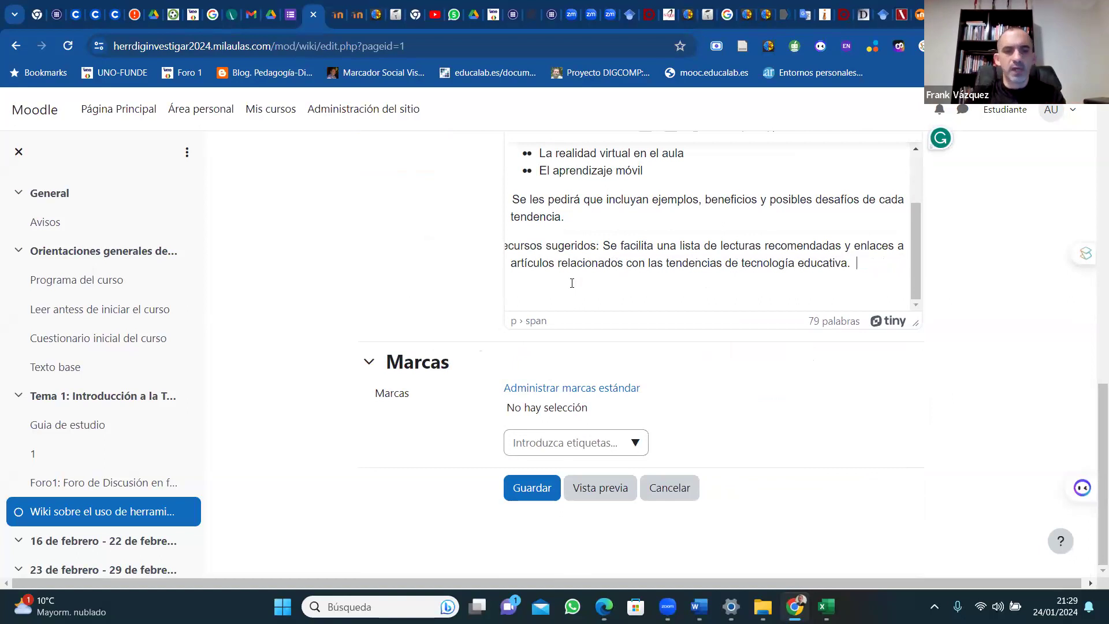
Add the line "El trabajo de uso de la intelienciaa artificial" followed by a row of dots below the Recursos sugeridos paragraph and save the page.
{"action": "key", "text": "Return"}
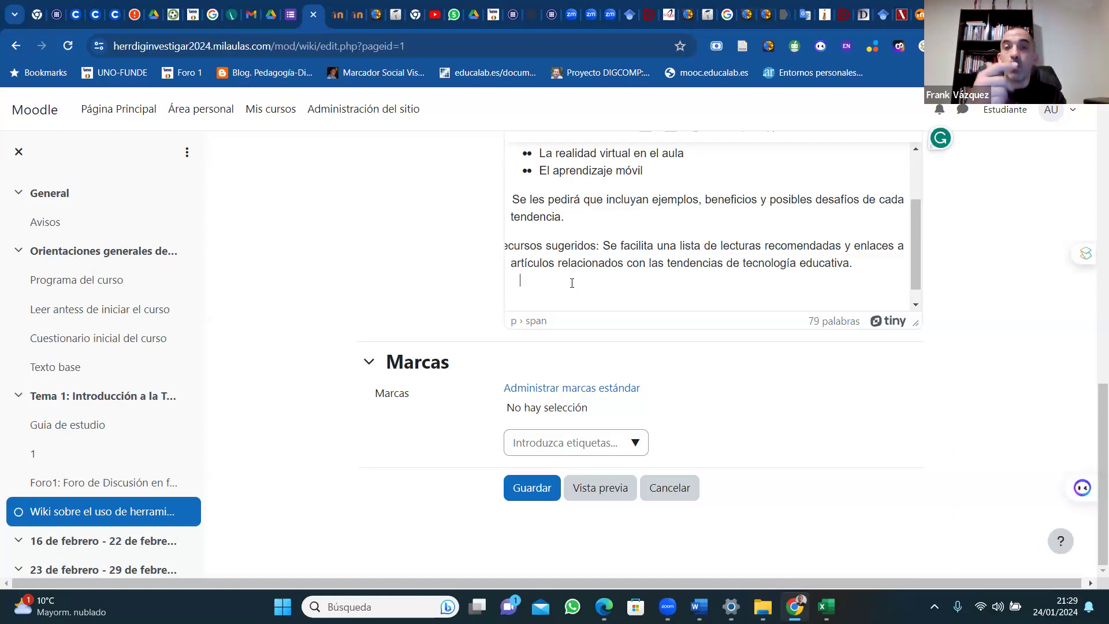
{"action": "type", "text": "E"}
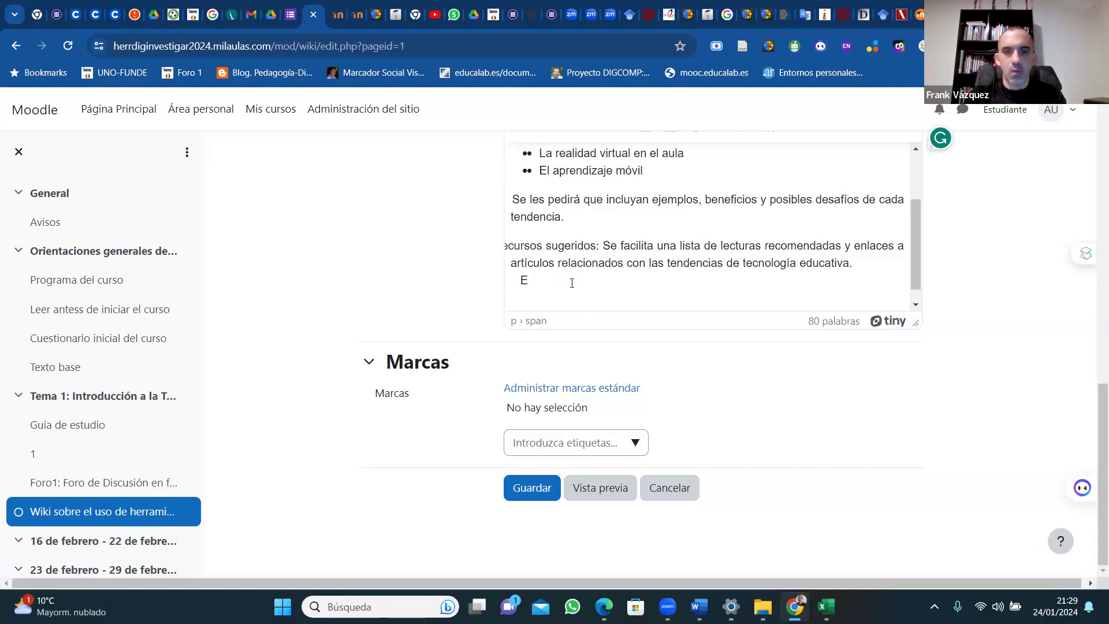
{"action": "type", "text": "L trabajtrabajo de"}
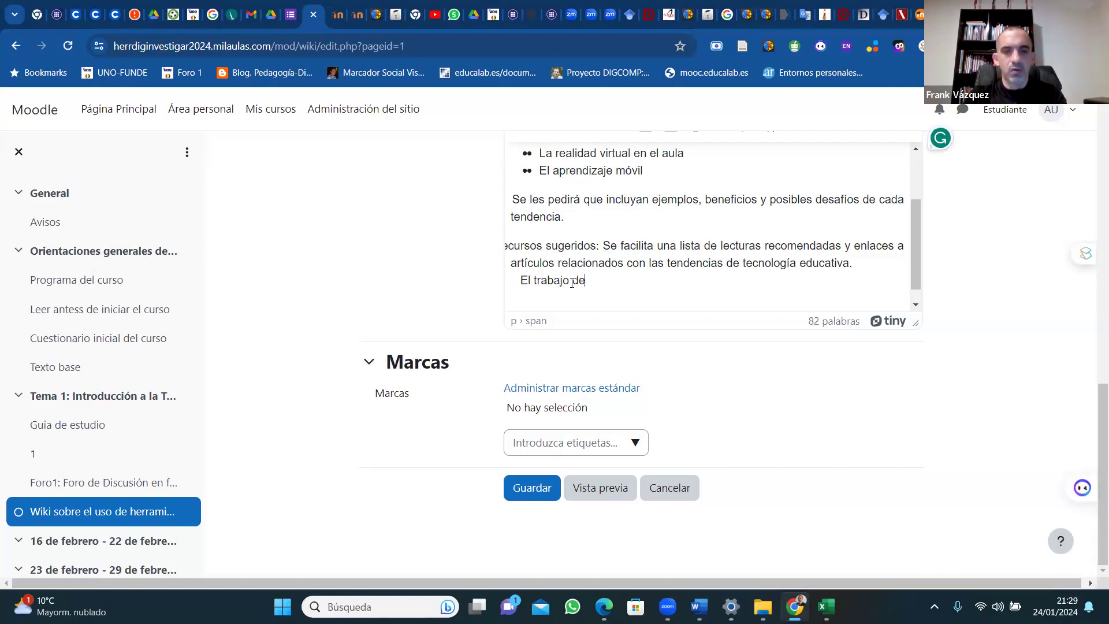
{"action": "type", "text": " uso de la intelienciaa artifica"}
{"action": "key", "text": "BackSpace"}
{"action": "key", "text": "BackSpace"}
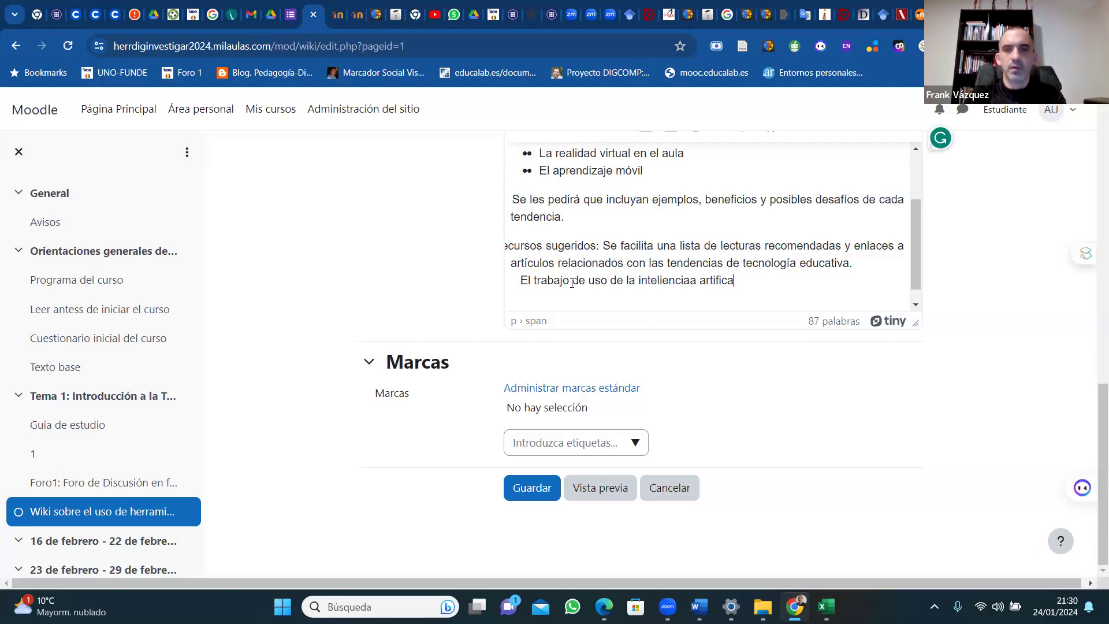
{"action": "type", "text": "al.................."}
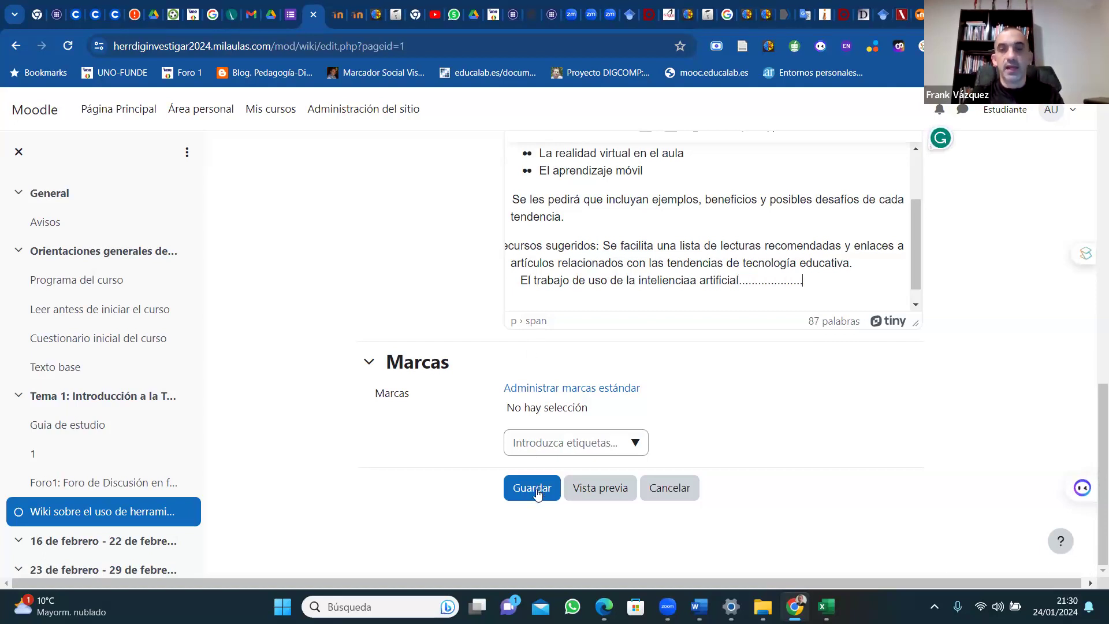
{"action": "left_click", "coordinate": [533, 490]}
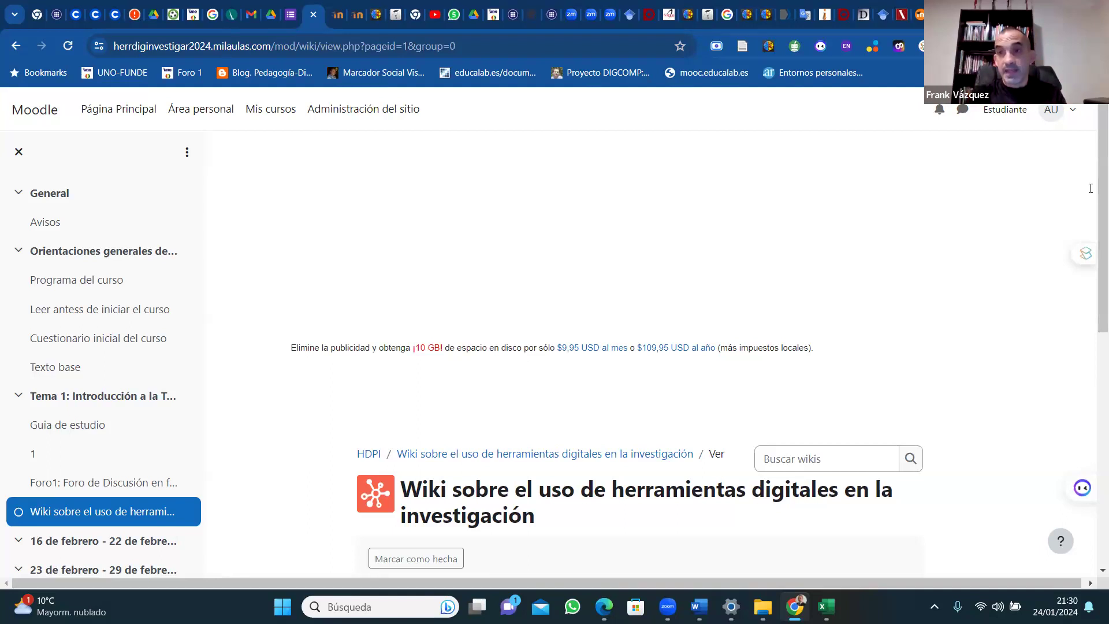
Review the saved Wiki 1 page down to the added line and open its Comentarios view.
{"action": "scroll", "coordinate": [1097, 284], "scroll_direction": "down", "scroll_amount": 1}
{"action": "scroll", "coordinate": [1097, 284], "scroll_direction": "down", "scroll_amount": 6}
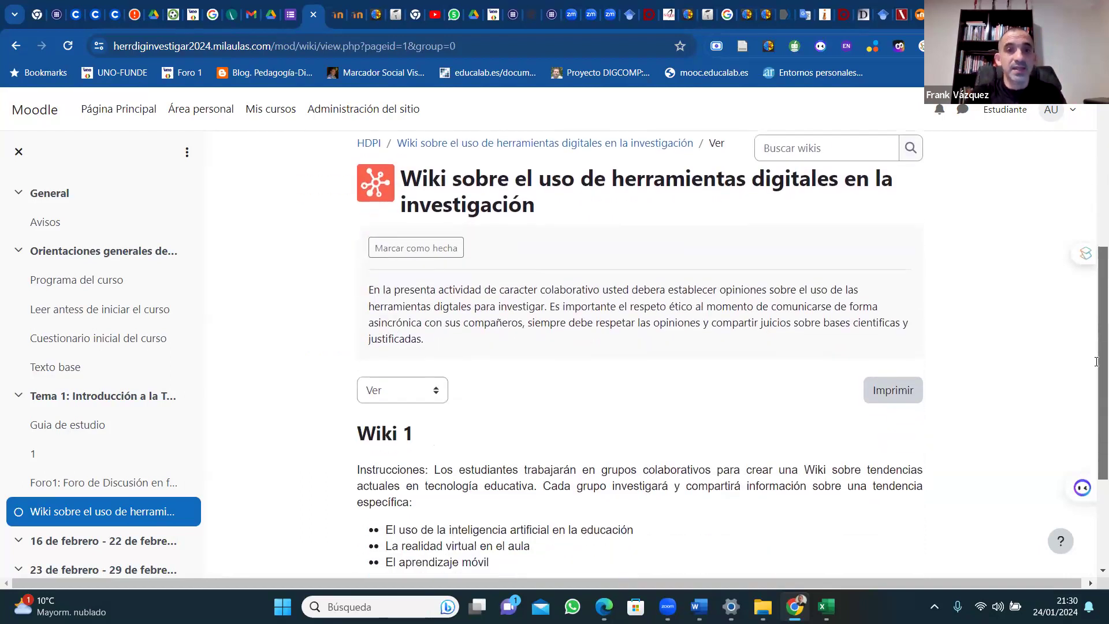
{"action": "scroll", "coordinate": [1086, 425], "scroll_direction": "down", "scroll_amount": 2}
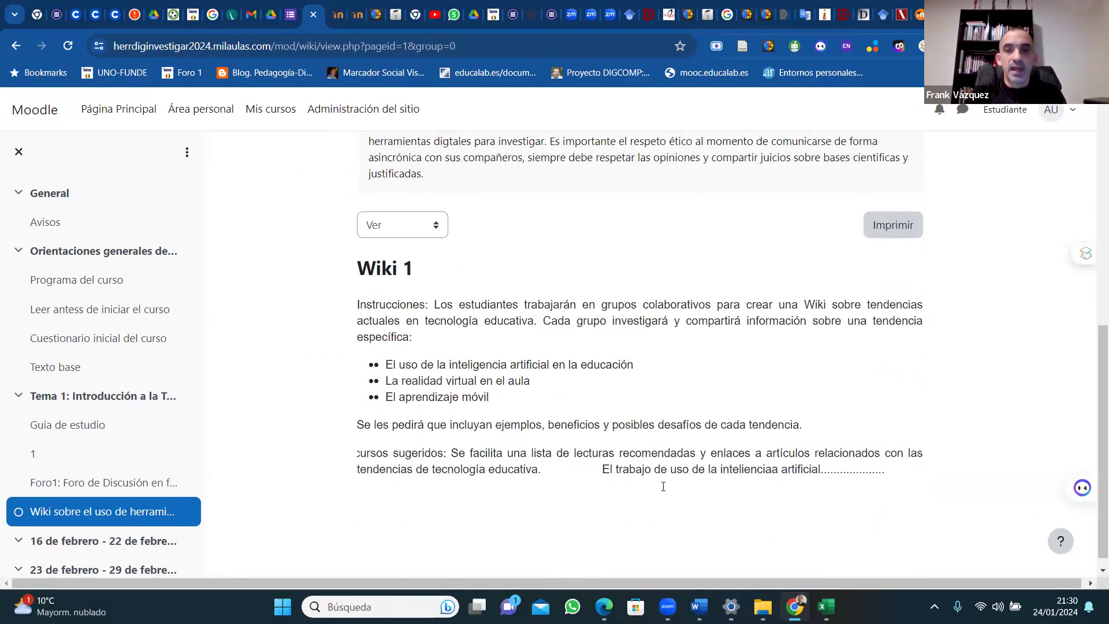
{"action": "left_click", "coordinate": [436, 230]}
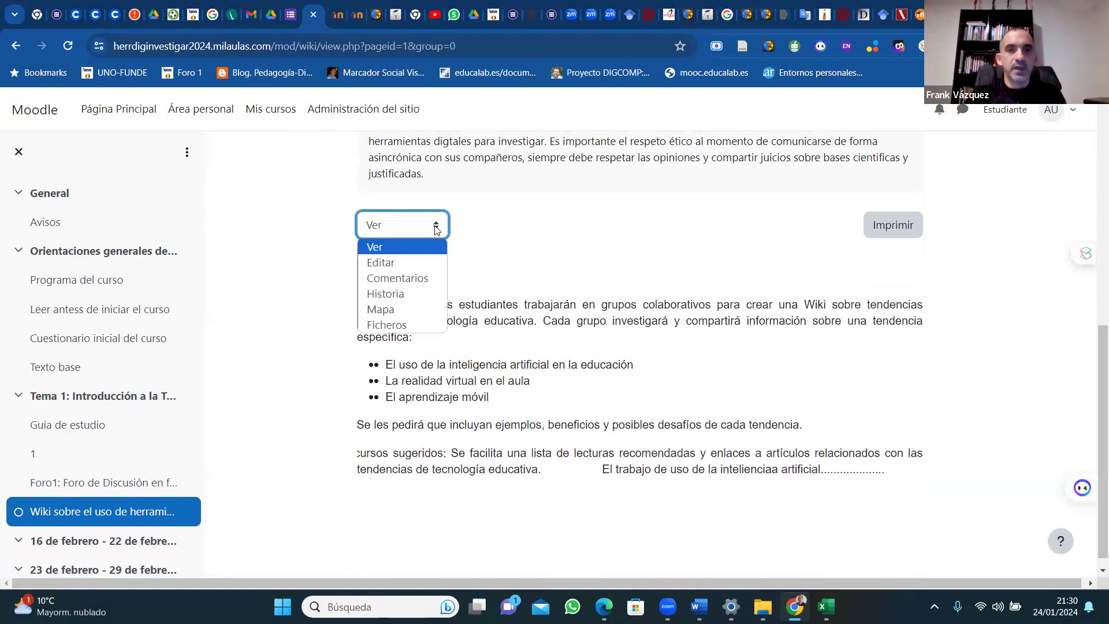
{"action": "left_click", "coordinate": [387, 279]}
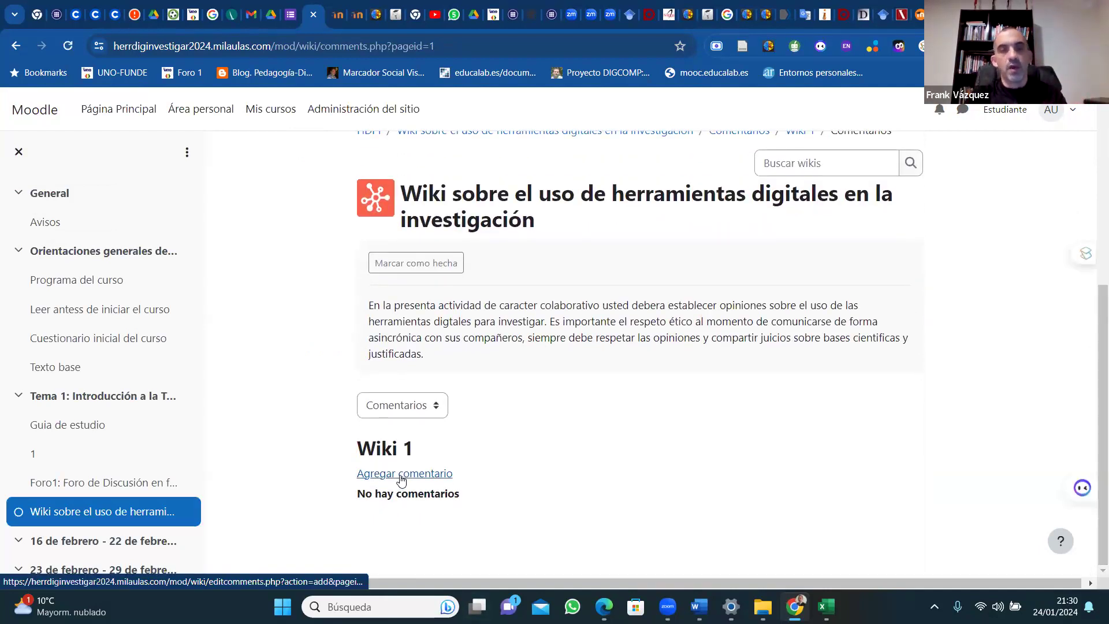
Open the Historia of Wiki 1 and compare version 1 with version 2 to examine the highlighted differences.
{"action": "left_click", "coordinate": [436, 411]}
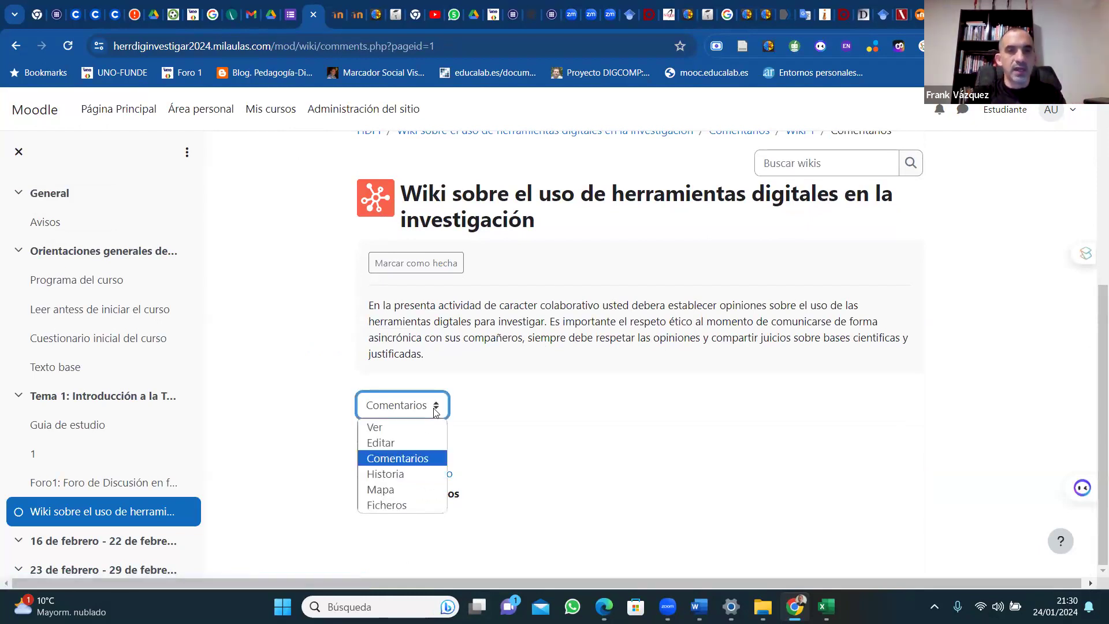
{"action": "left_click", "coordinate": [396, 481]}
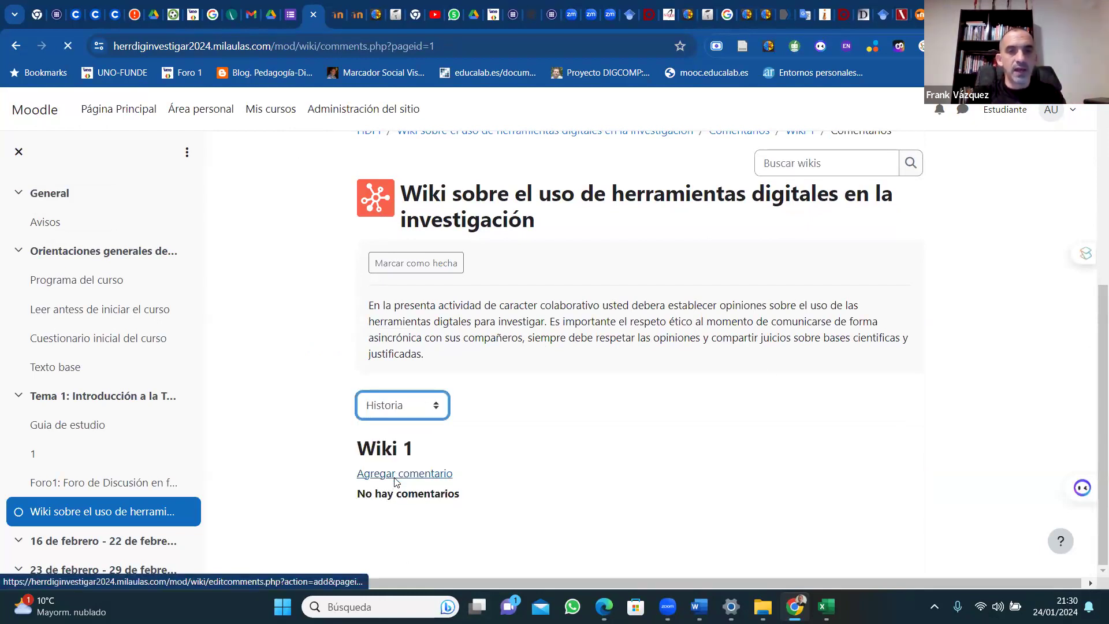
{"action": "left_click_drag", "start_coordinate": [1094, 292], "coordinate": [1094, 522]}
{"action": "scroll", "coordinate": [1094, 522], "scroll_direction": "down", "scroll_amount": 1}
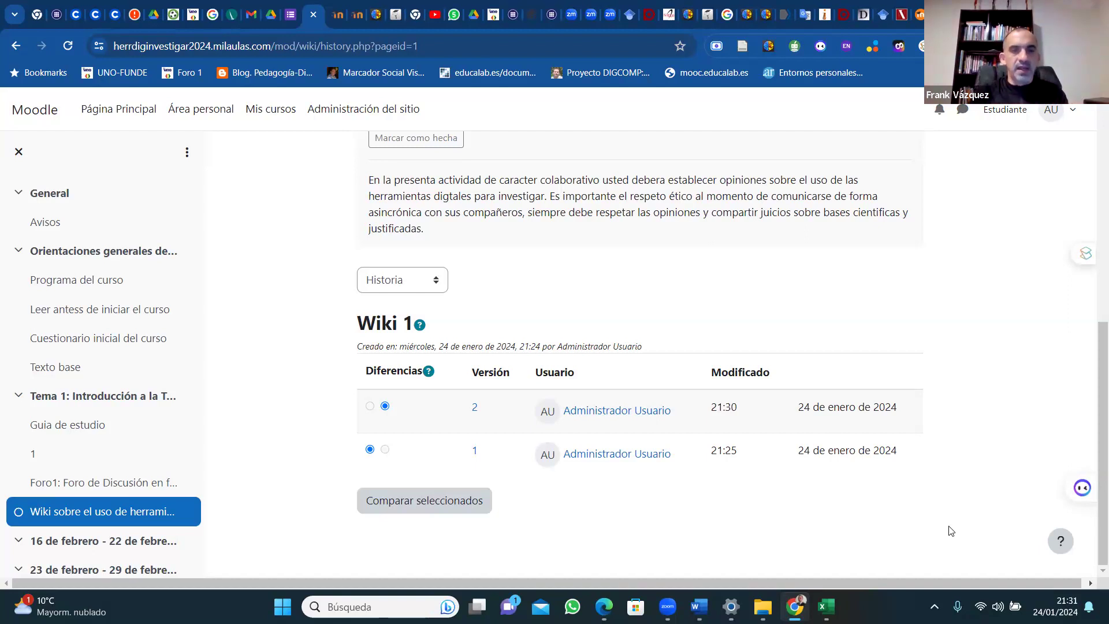
{"action": "left_click", "coordinate": [397, 508]}
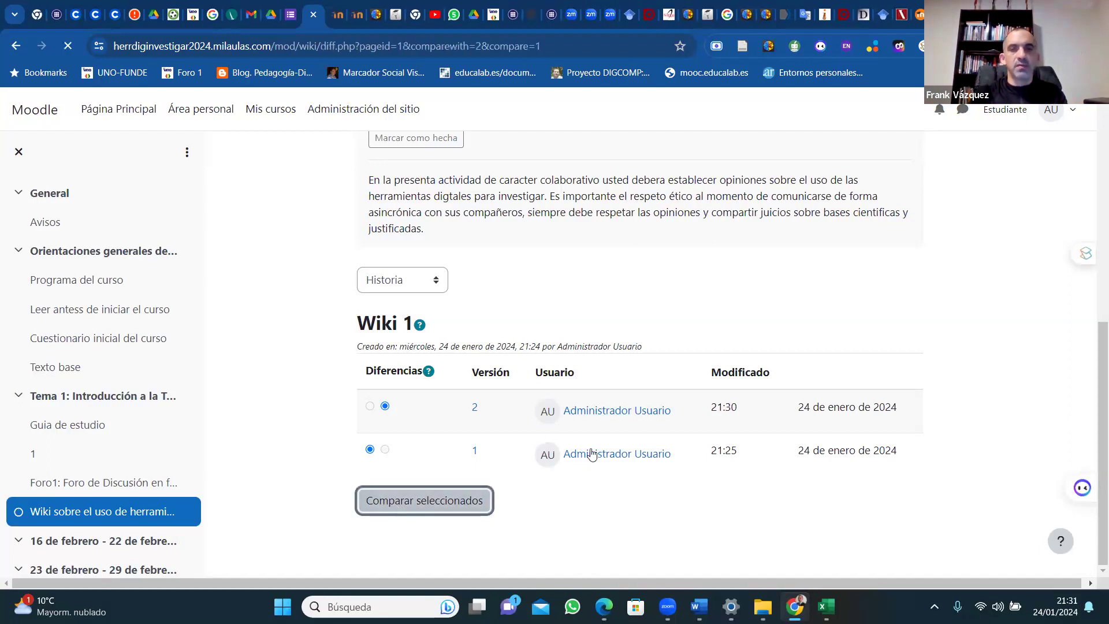
{"action": "left_click_drag", "start_coordinate": [1097, 276], "coordinate": [1096, 514]}
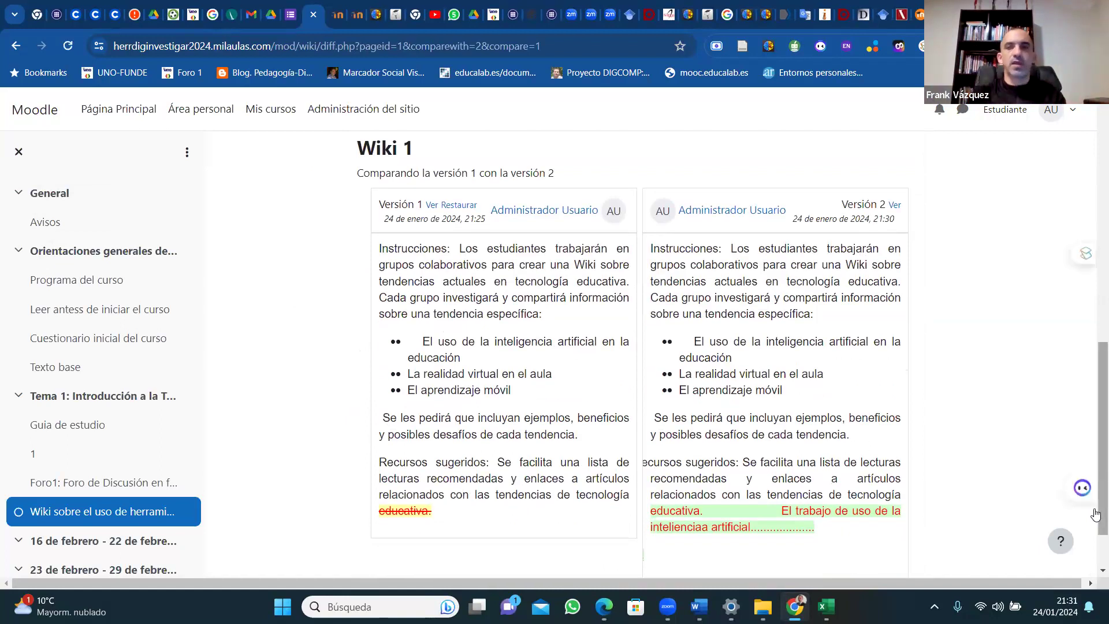
{"action": "scroll", "coordinate": [1096, 520], "scroll_direction": "down", "scroll_amount": 2}
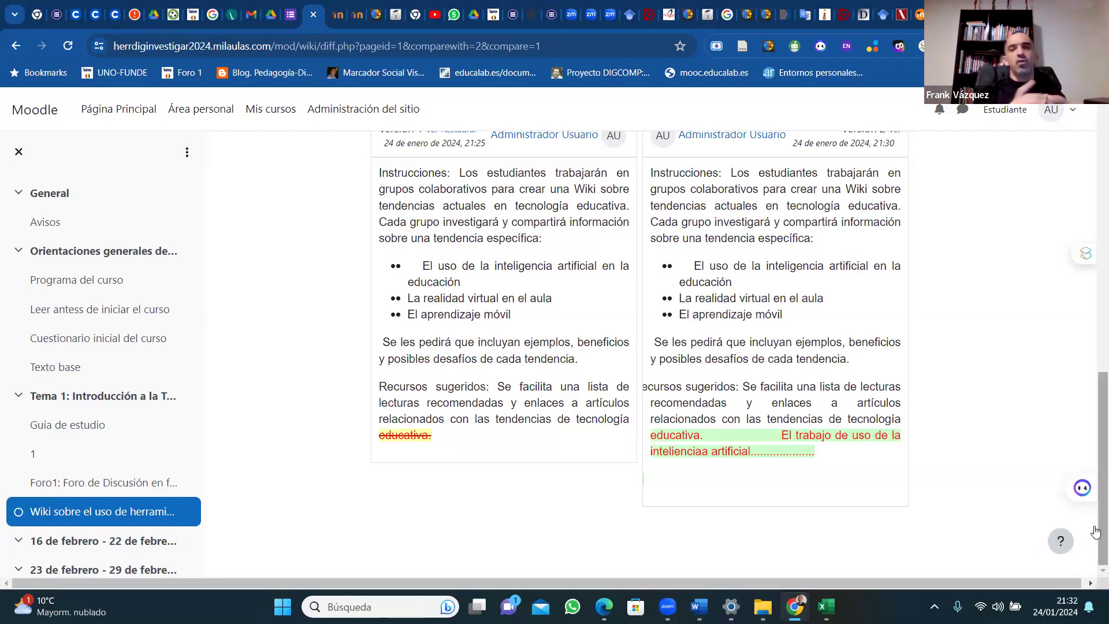
Return to the wiki's main page and switch from the Estudiante role back to the normal role.
{"action": "left_click_drag", "start_coordinate": [1096, 492], "coordinate": [854, 370]}
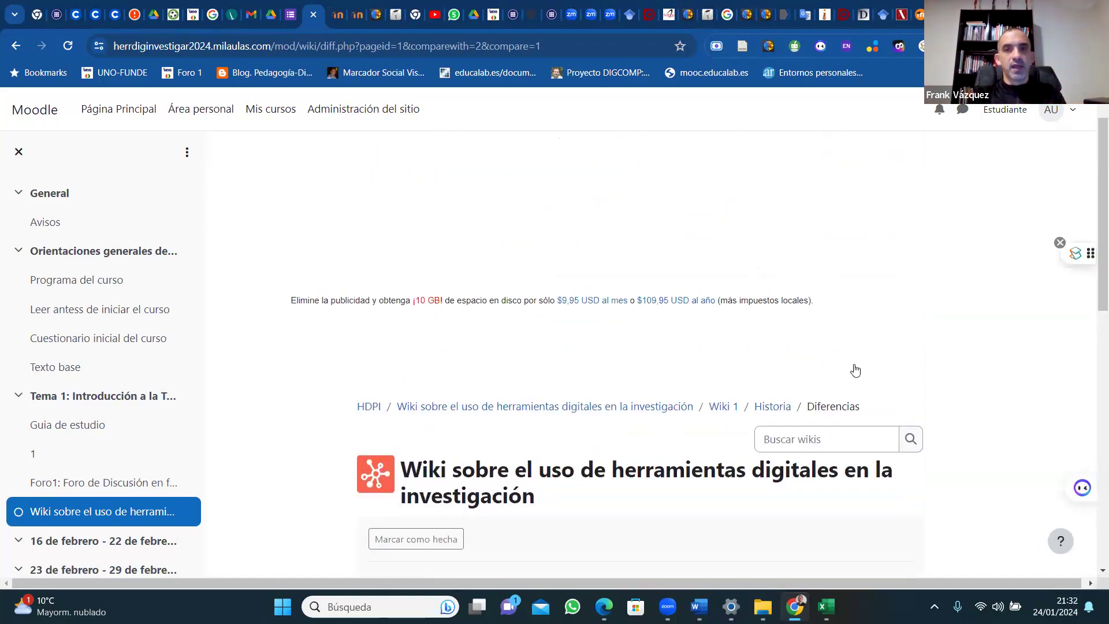
{"action": "left_click", "coordinate": [496, 405]}
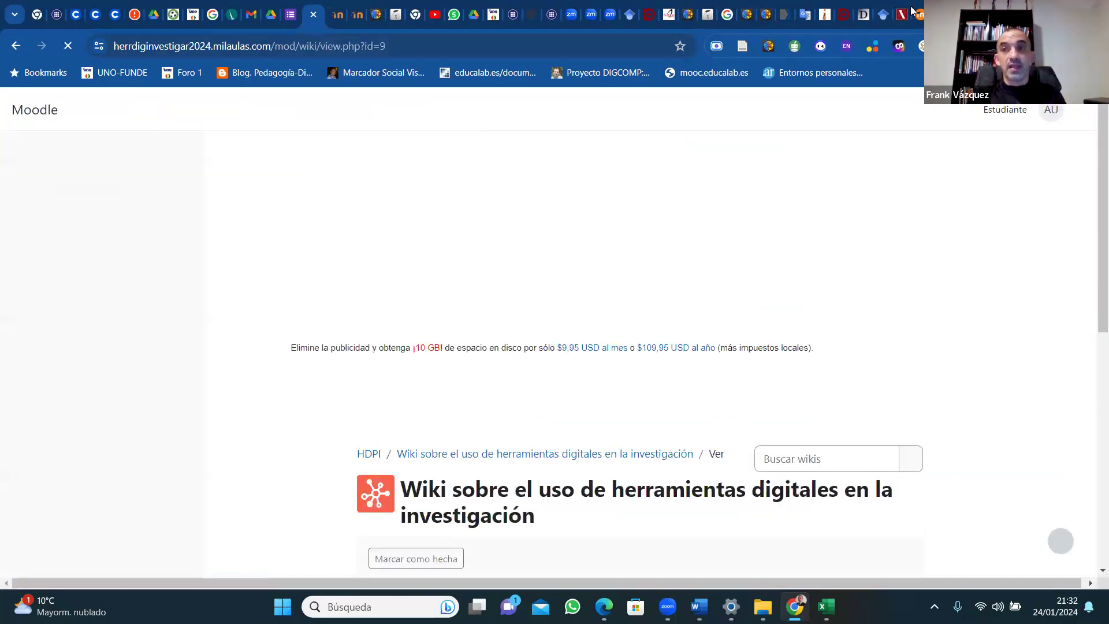
{"action": "scroll", "coordinate": [1092, 248], "scroll_direction": "down", "scroll_amount": 3}
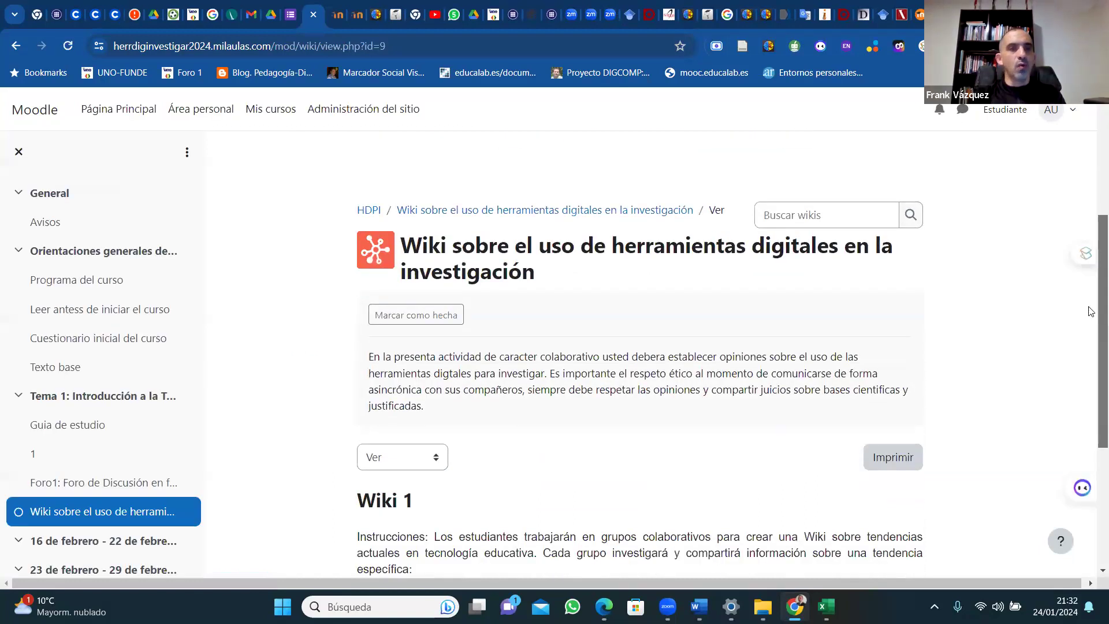
{"action": "scroll", "coordinate": [1082, 207], "scroll_direction": "up", "scroll_amount": 2}
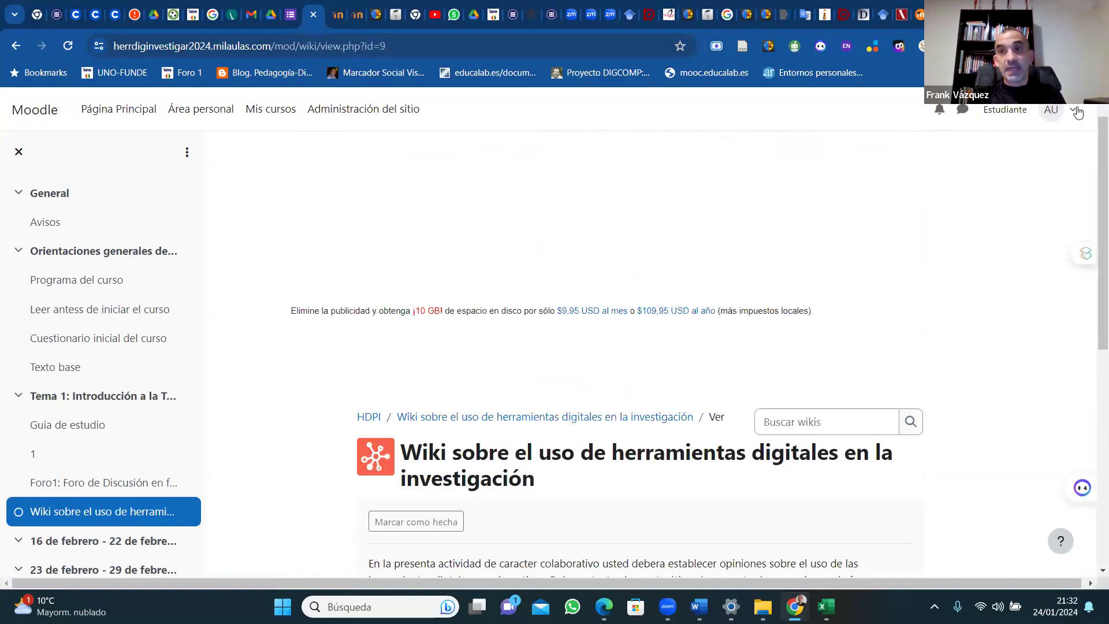
{"action": "left_click", "coordinate": [1077, 111]}
{"action": "left_click", "coordinate": [985, 294]}
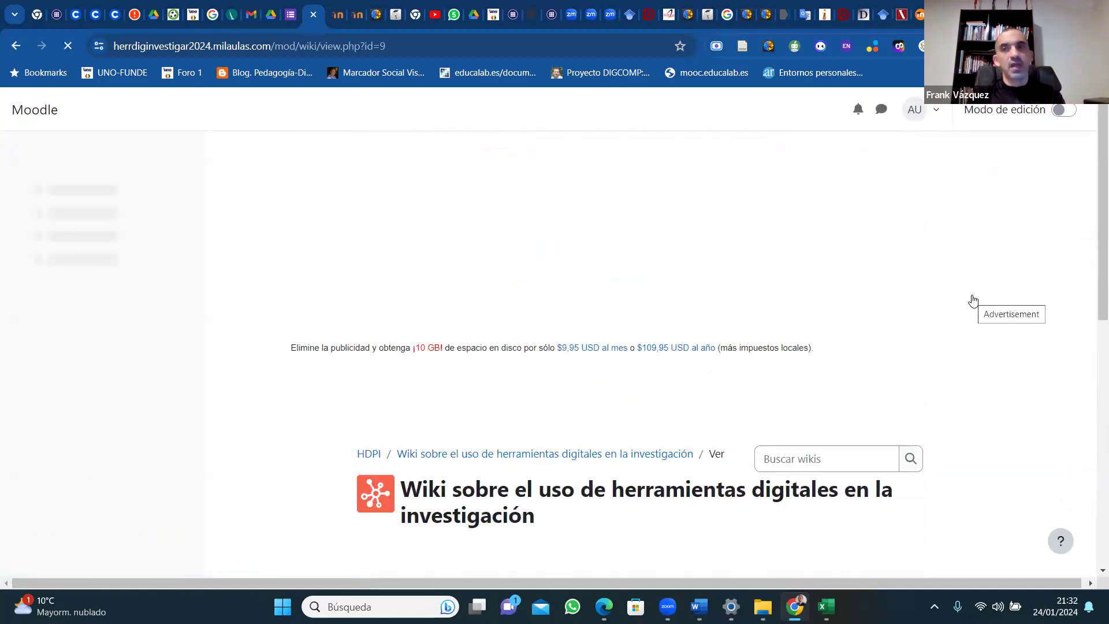
{"action": "scroll", "coordinate": [1090, 324], "scroll_direction": "down", "scroll_amount": 6}
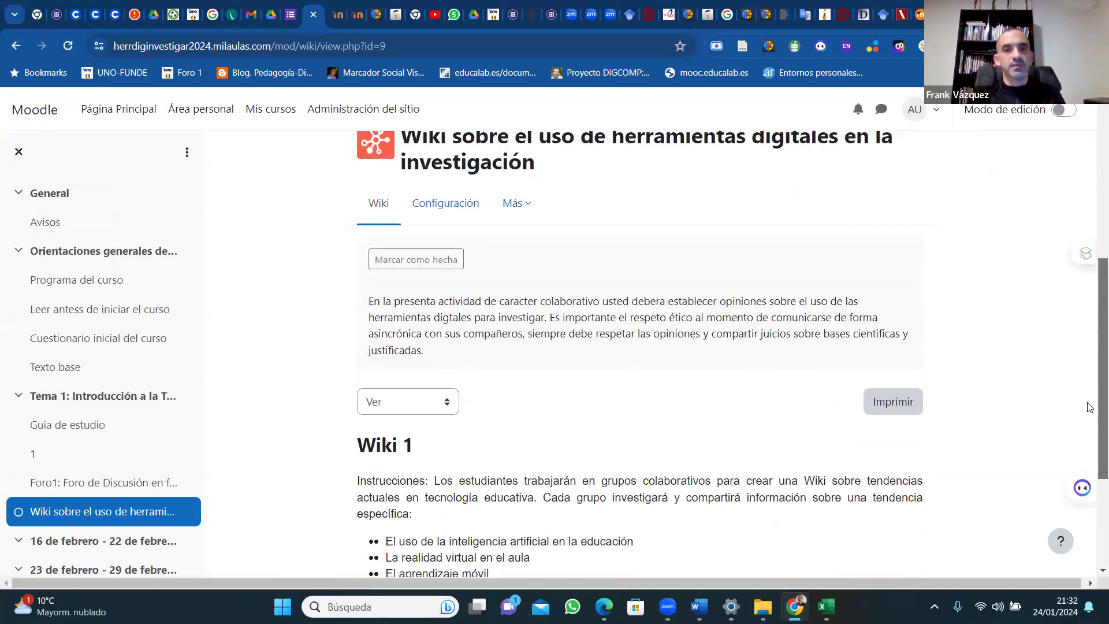
Open the wiki's settings and start a new line after the last sentence of its description.
{"action": "left_click", "coordinate": [456, 207]}
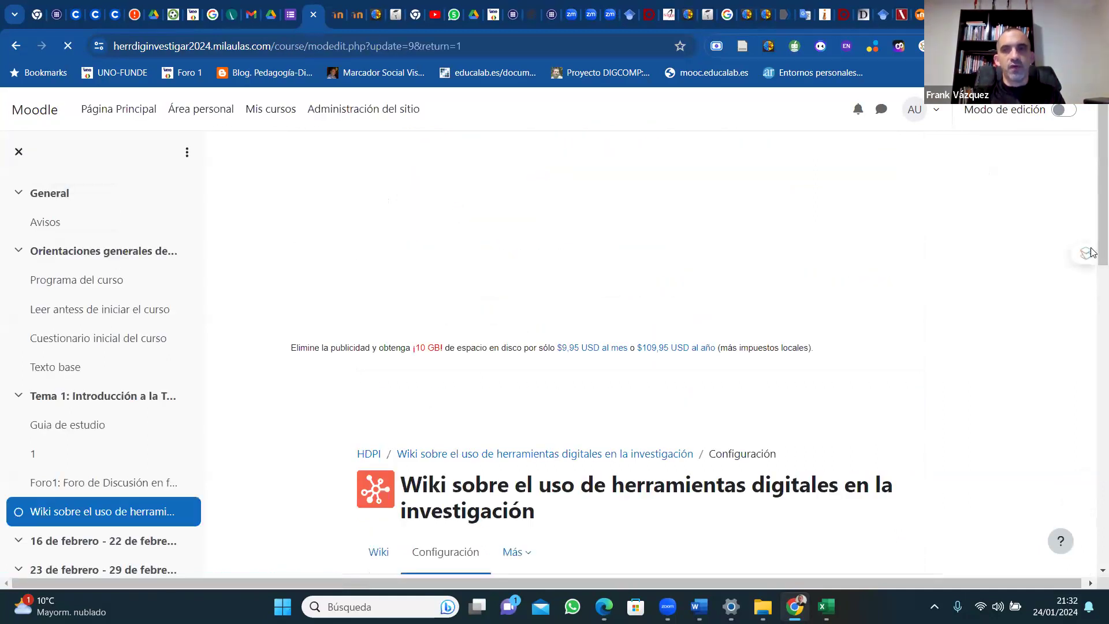
{"action": "scroll", "coordinate": [1092, 338], "scroll_direction": "down", "scroll_amount": 8}
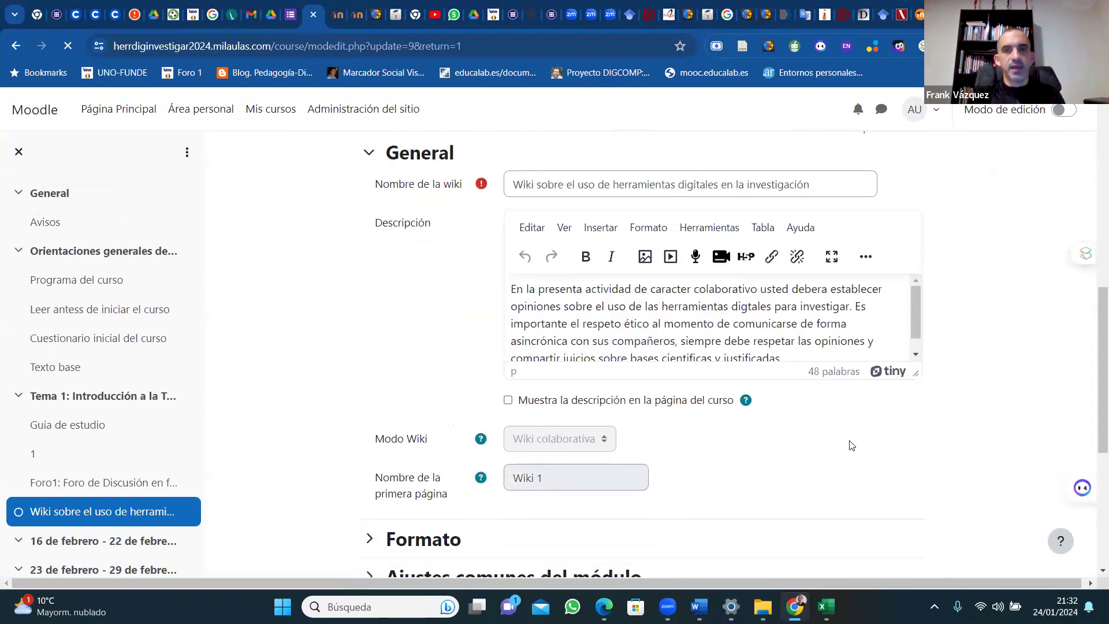
{"action": "scroll", "coordinate": [921, 317], "scroll_direction": "down", "scroll_amount": 1}
{"action": "left_click", "coordinate": [809, 347]}
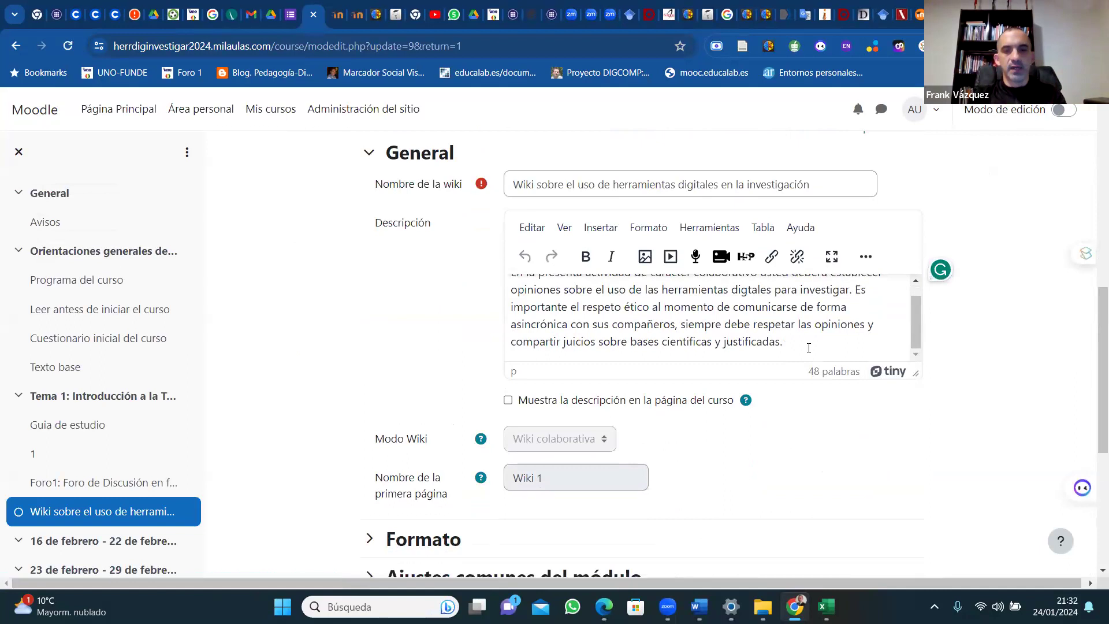
{"action": "scroll", "coordinate": [809, 347], "scroll_direction": "up", "scroll_amount": 3}
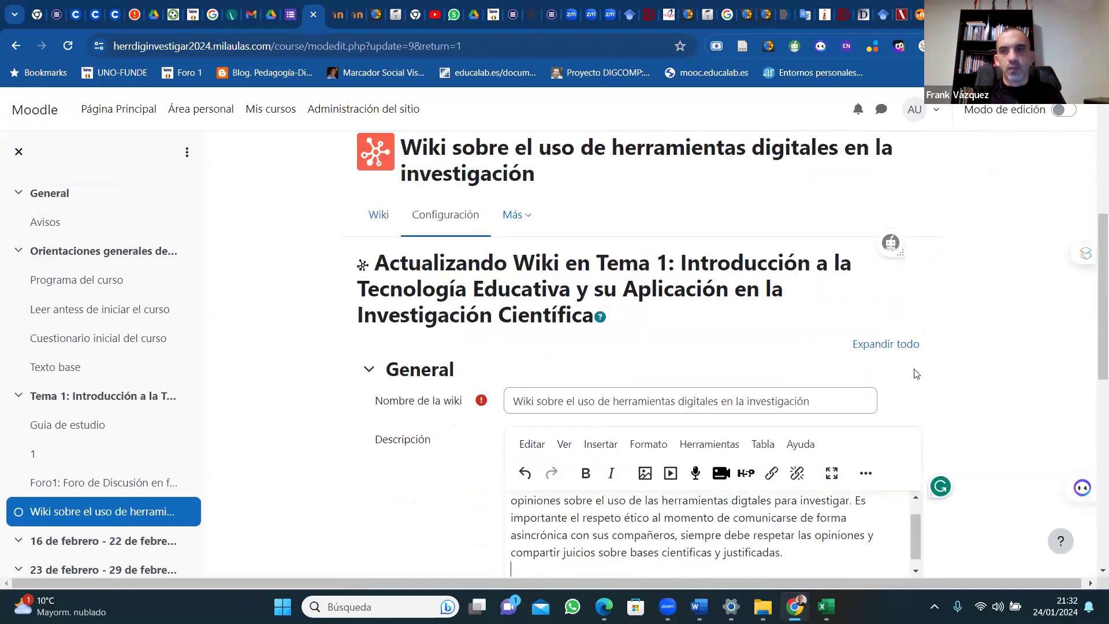
{"action": "scroll", "coordinate": [792, 273], "scroll_direction": "down", "scroll_amount": 5}
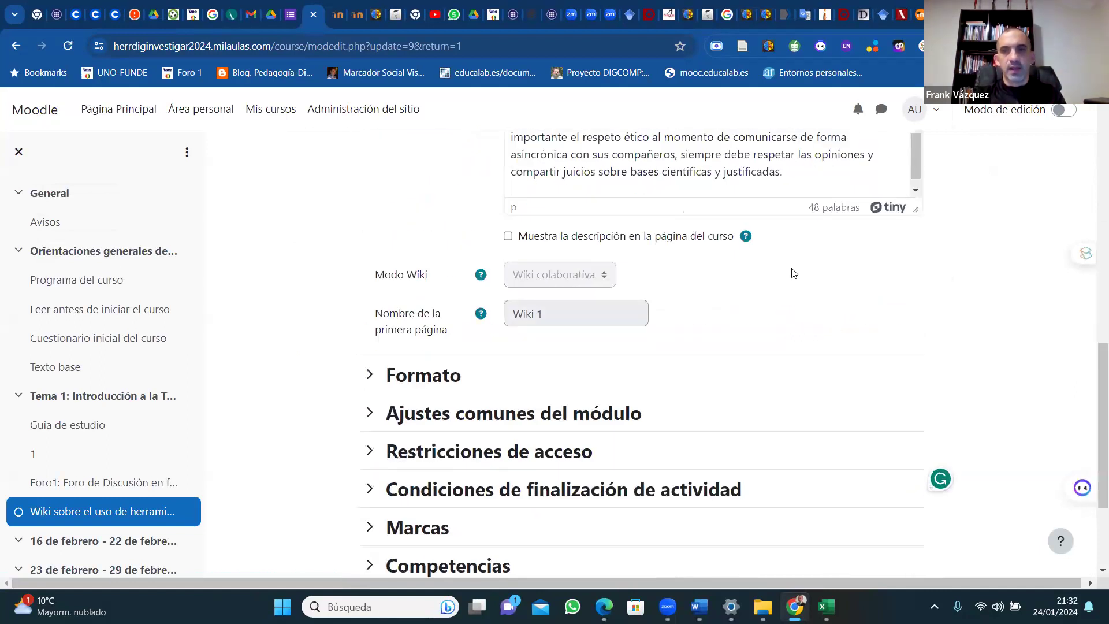
Begin a note on the new description line with "Nota: El trabajo desarrollado en la Wiki, se utilizara para el seminario".
{"action": "left_click", "coordinate": [757, 191]}
{"action": "type", "text": "NOTA"}
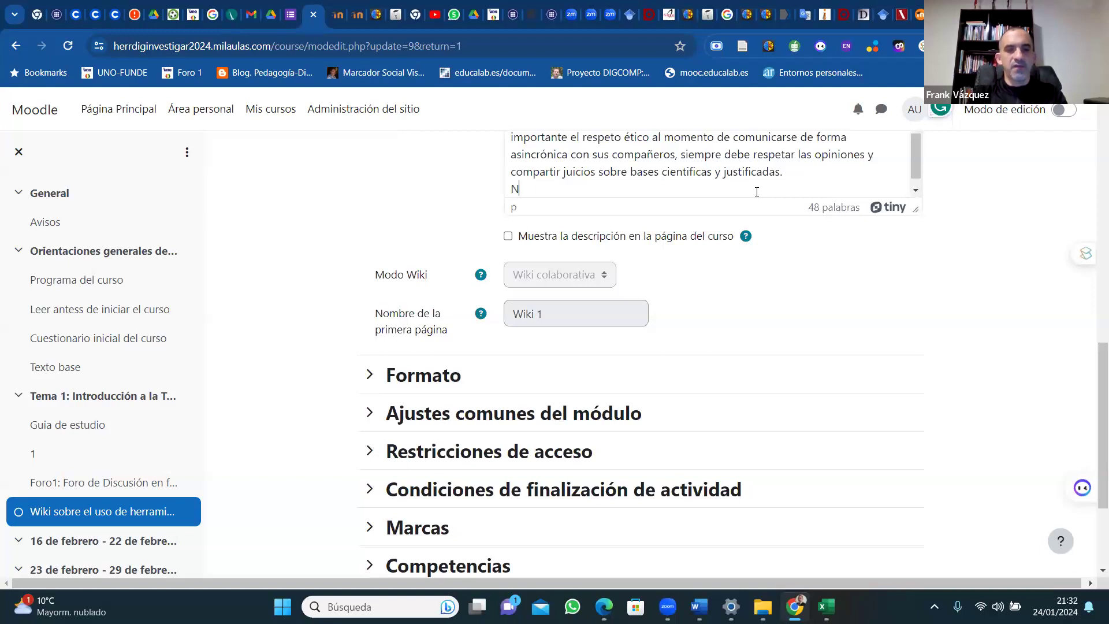
{"action": "key", "text": "BackSpace"}
{"action": "key", "text": "BackSpace"}
{"action": "key", "text": "BackSpace"}
{"action": "type", "text": "ota: El t"}
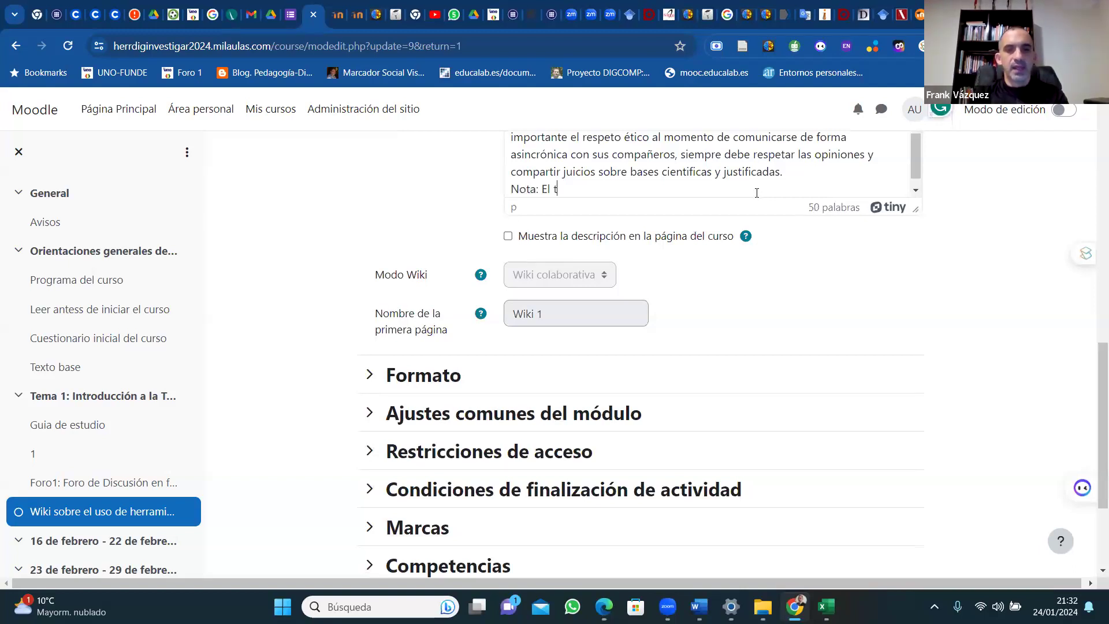
{"action": "type", "text": "rabajo desarrol"}
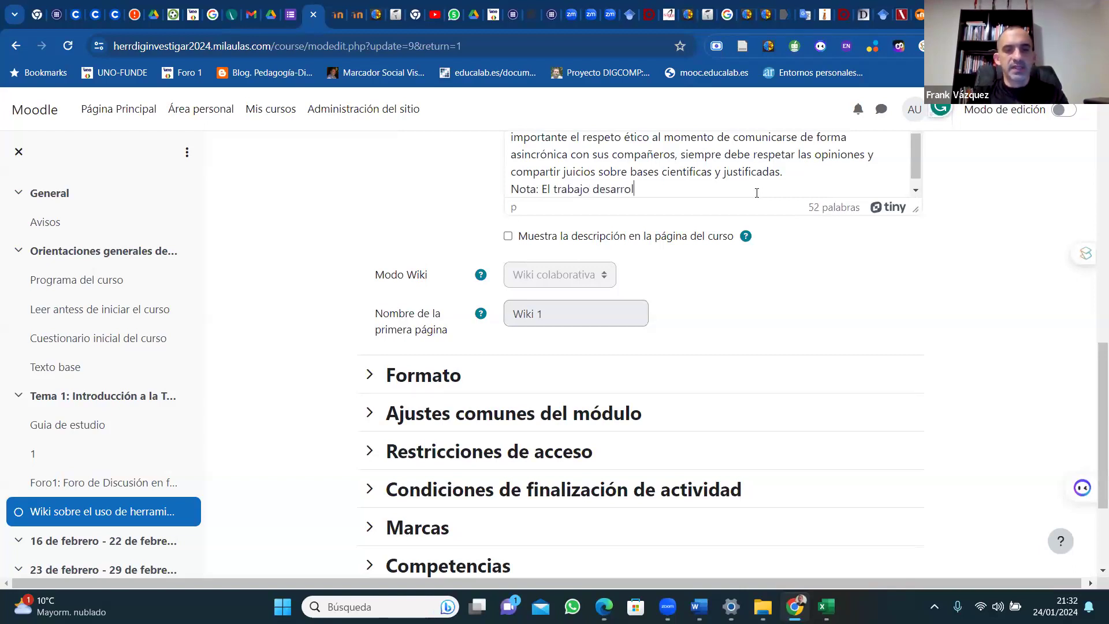
{"action": "type", "text": "lado en la Wj"}
{"action": "type", "text": "k"}
{"action": "type", "text": "i, se utiliza"}
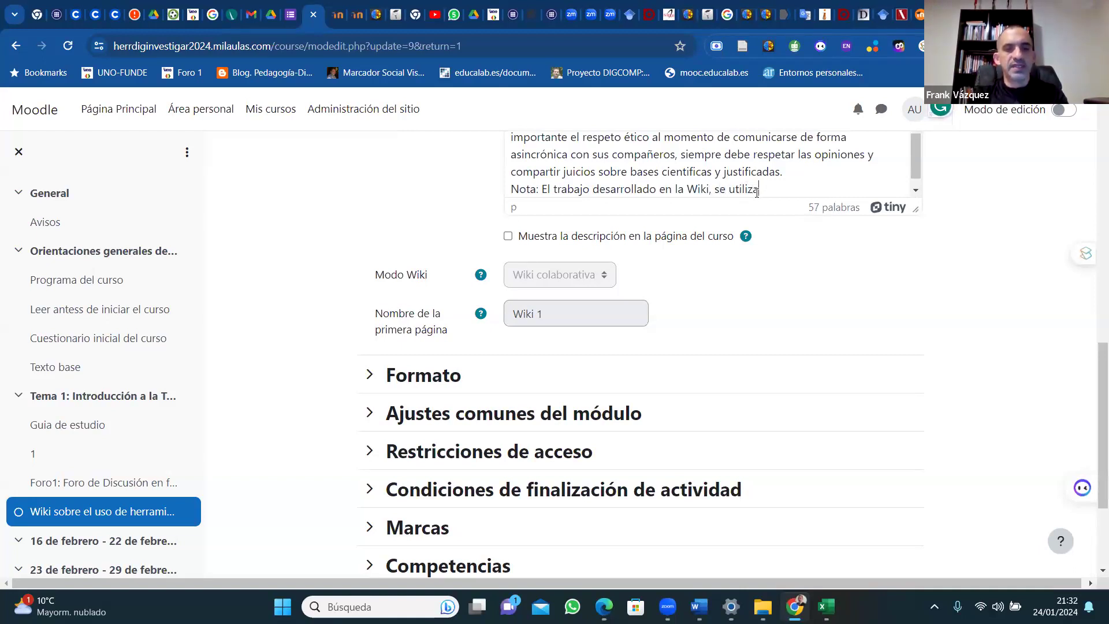
{"action": "type", "text": "ra para e"}
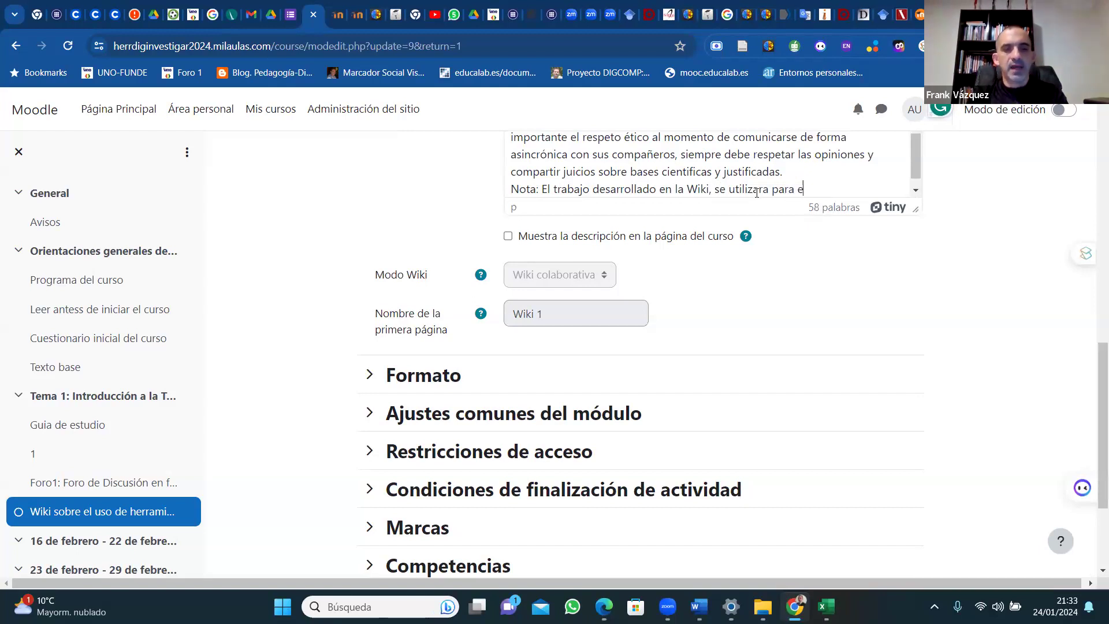
{"action": "type", "text": "l seminario eval"}
{"action": "key", "text": "BackSpace"}
{"action": "key", "text": "BackSpace"}
Complete the note with "de evalaución por pregunetas y justifación del trabajo desarrollado de forma colaborativa en la actividad.".
{"action": "type", "text": "de evalaución por pregune"}
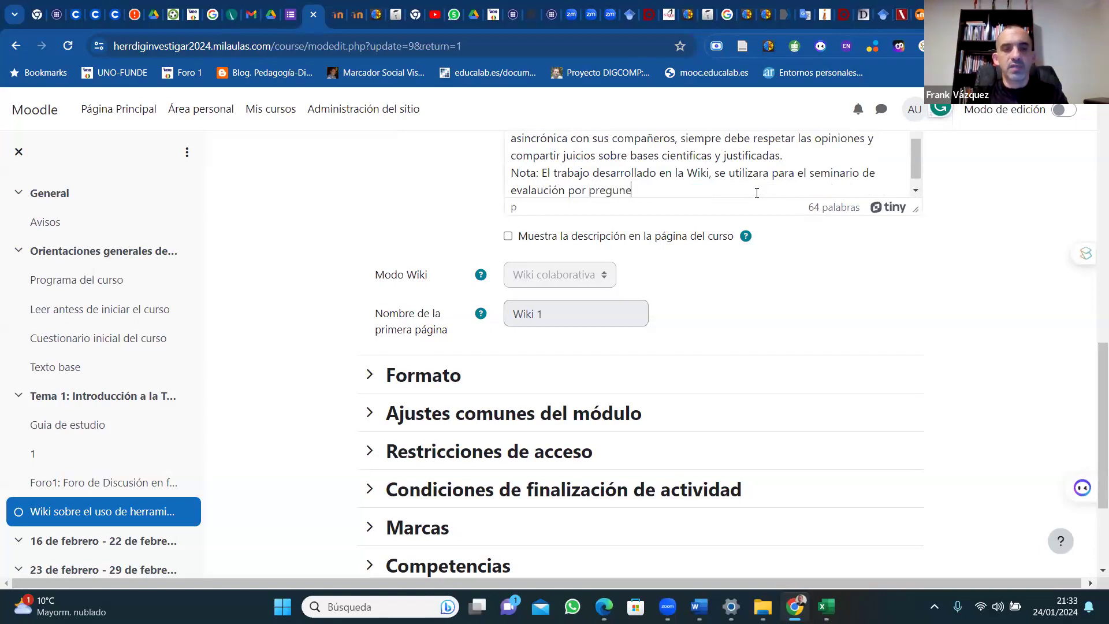
{"action": "type", "text": "tas y justifación del tr"}
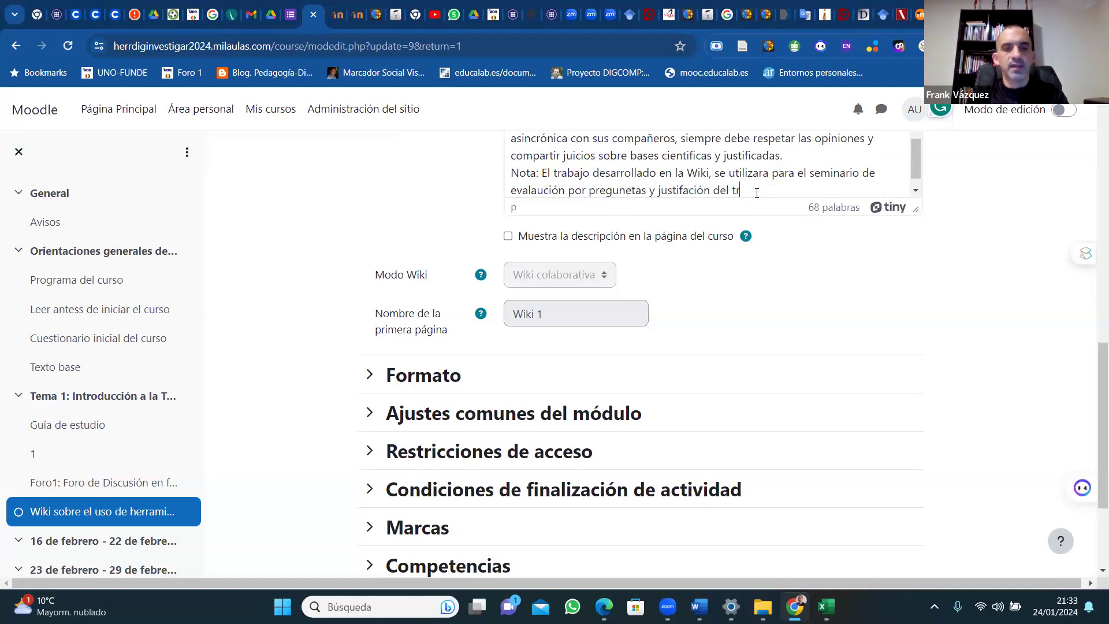
{"action": "type", "text": "abajo desarroll"}
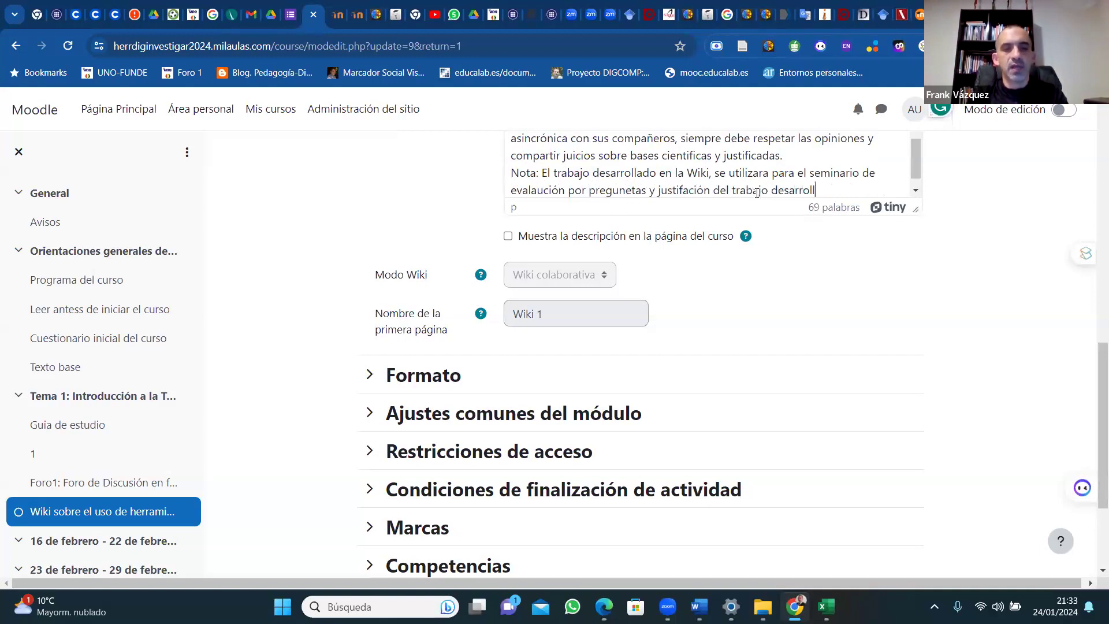
{"action": "type", "text": "ado de forma co"}
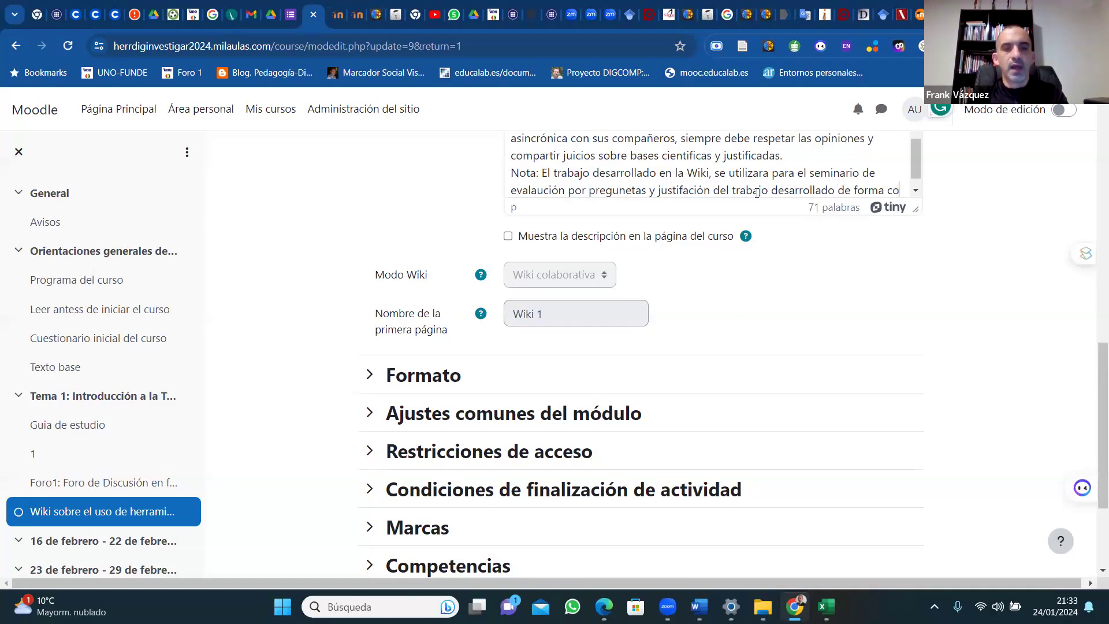
{"action": "type", "text": "laborativ"}
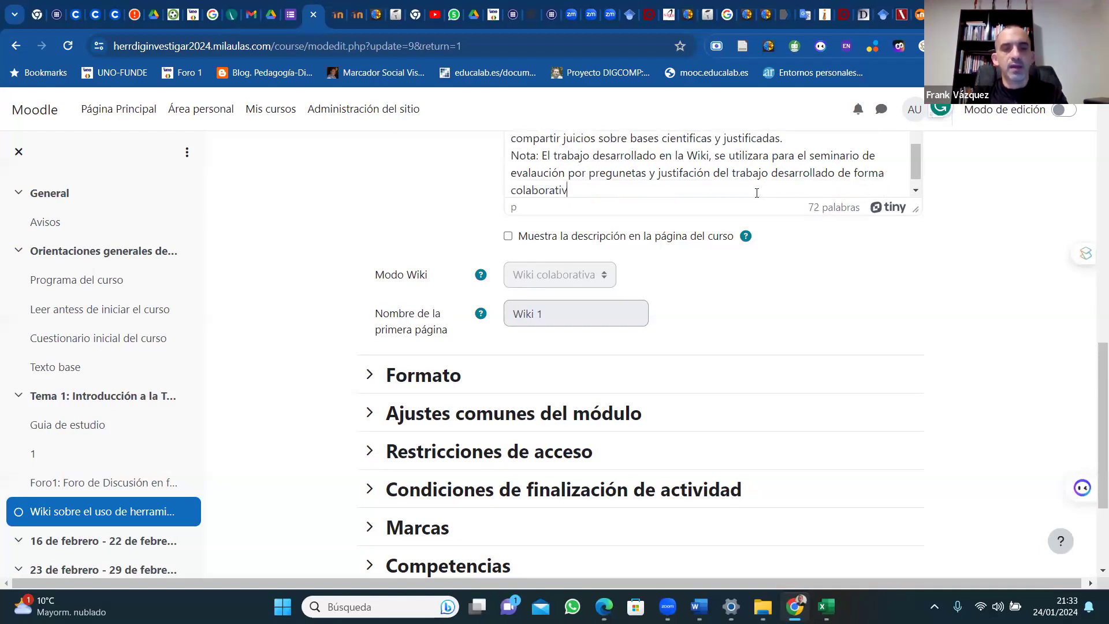
{"action": "type", "text": "a en la actividad."}
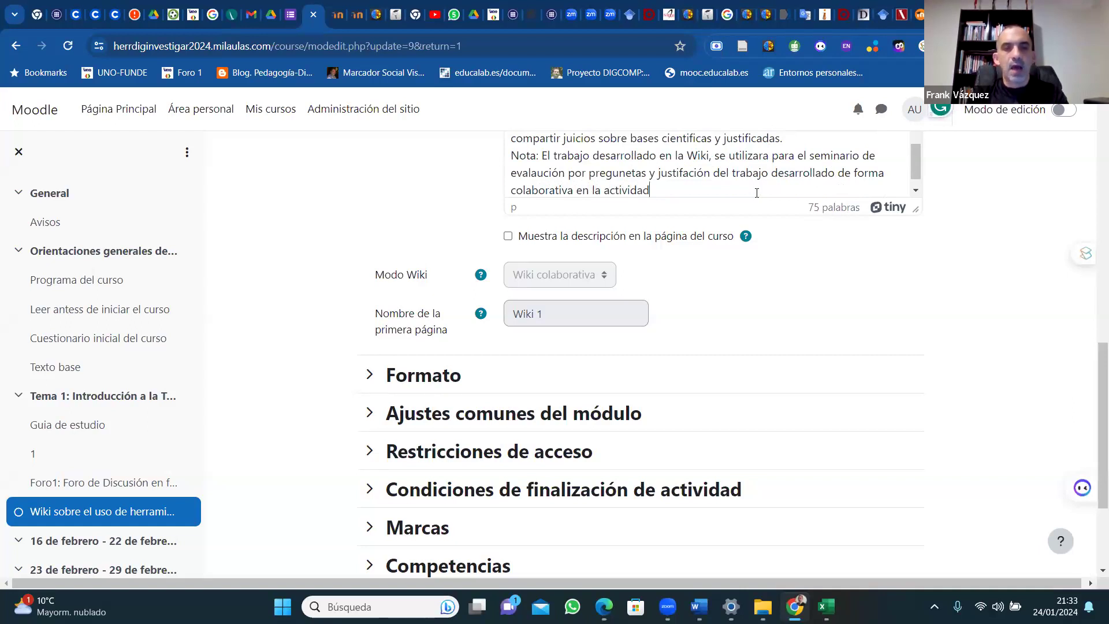
Make the whole note in the wiki description bold and italic, and save the settings, returning to the course.
{"action": "left_click", "coordinate": [513, 156]}
{"action": "left_click_drag", "start_coordinate": [553, 165], "coordinate": [671, 193]}
{"action": "left_click_drag", "start_coordinate": [511, 143], "coordinate": [653, 178]}
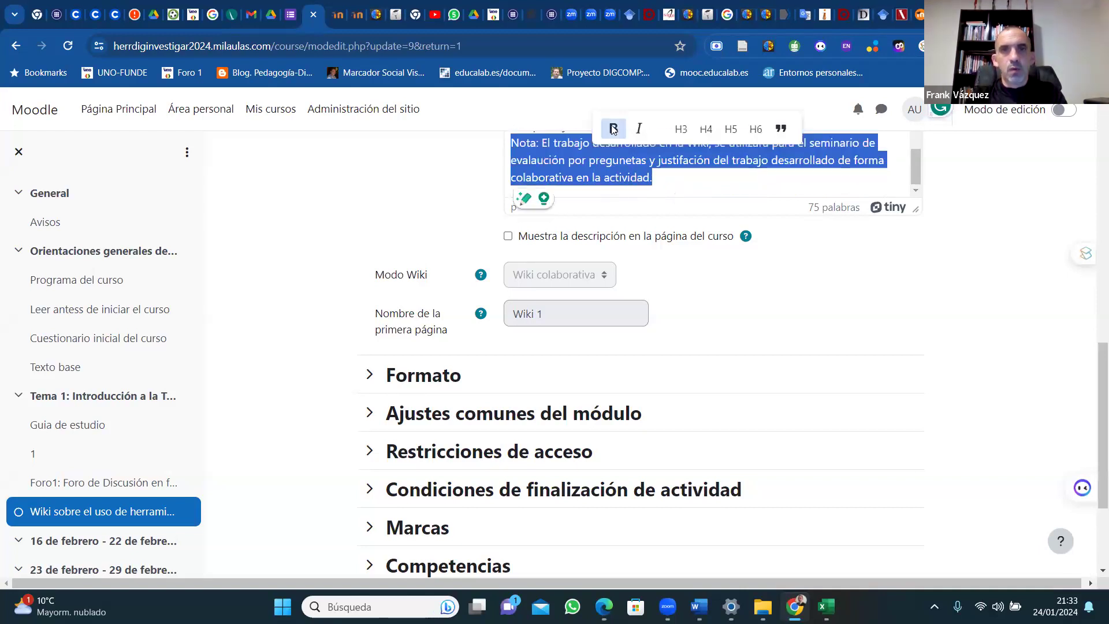
{"action": "left_click", "coordinate": [614, 128]}
{"action": "left_click", "coordinate": [649, 130]}
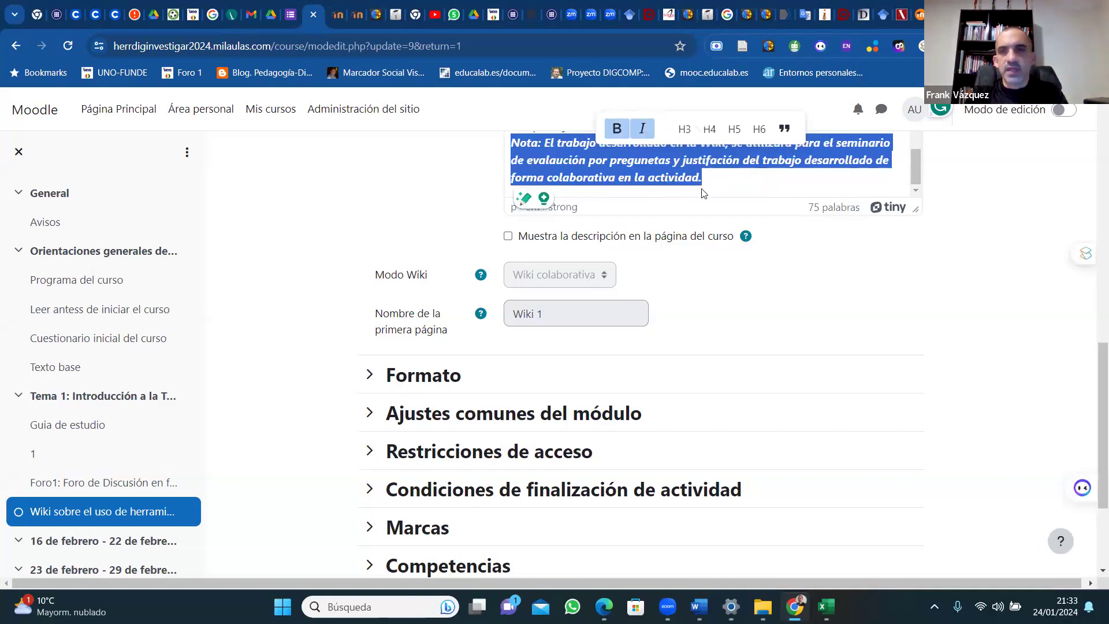
{"action": "scroll", "coordinate": [1094, 385], "scroll_direction": "down", "scroll_amount": 3}
{"action": "left_click", "coordinate": [621, 472]}
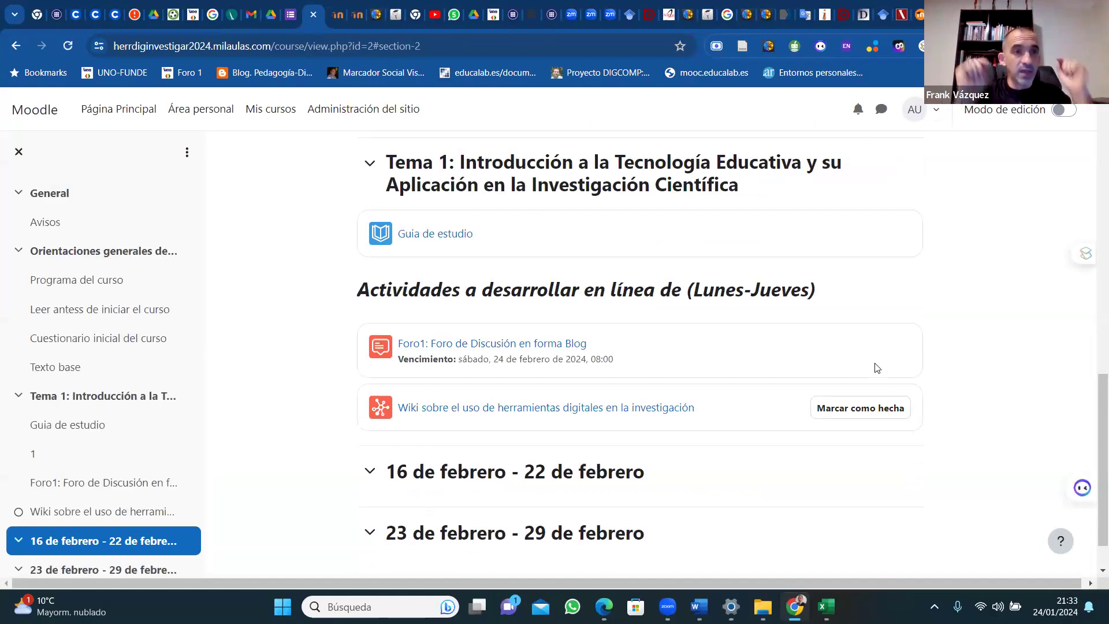
Enable edit mode for the course and add a new Cuestionario activity to Tema 1, below the wiki.
{"action": "left_click_drag", "start_coordinate": [1094, 407], "coordinate": [1094, 424]}
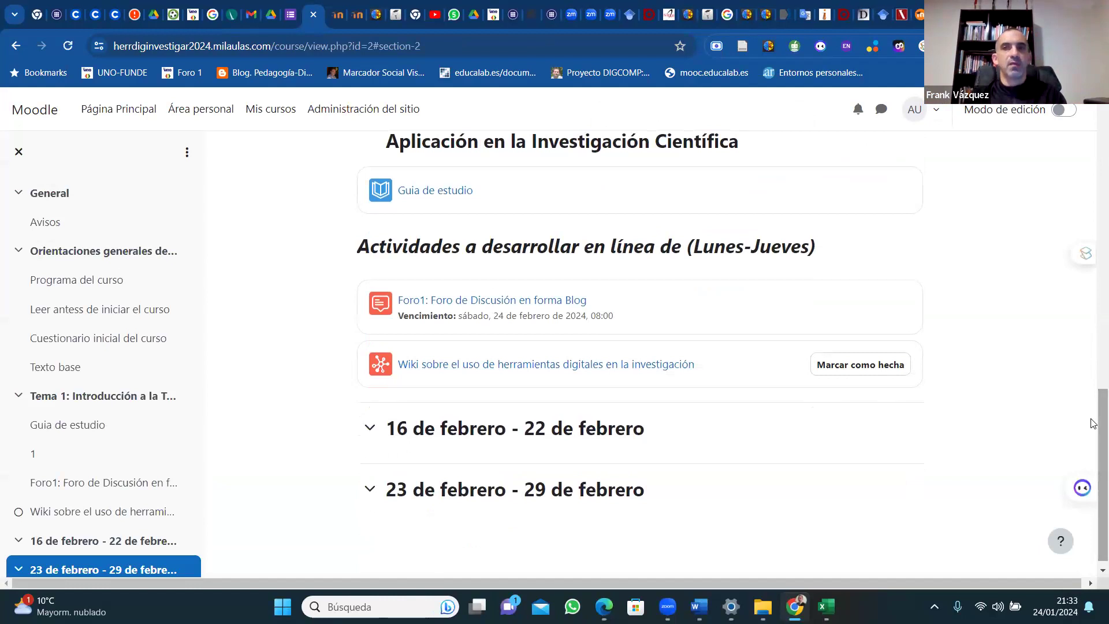
{"action": "left_click", "coordinate": [1068, 109]}
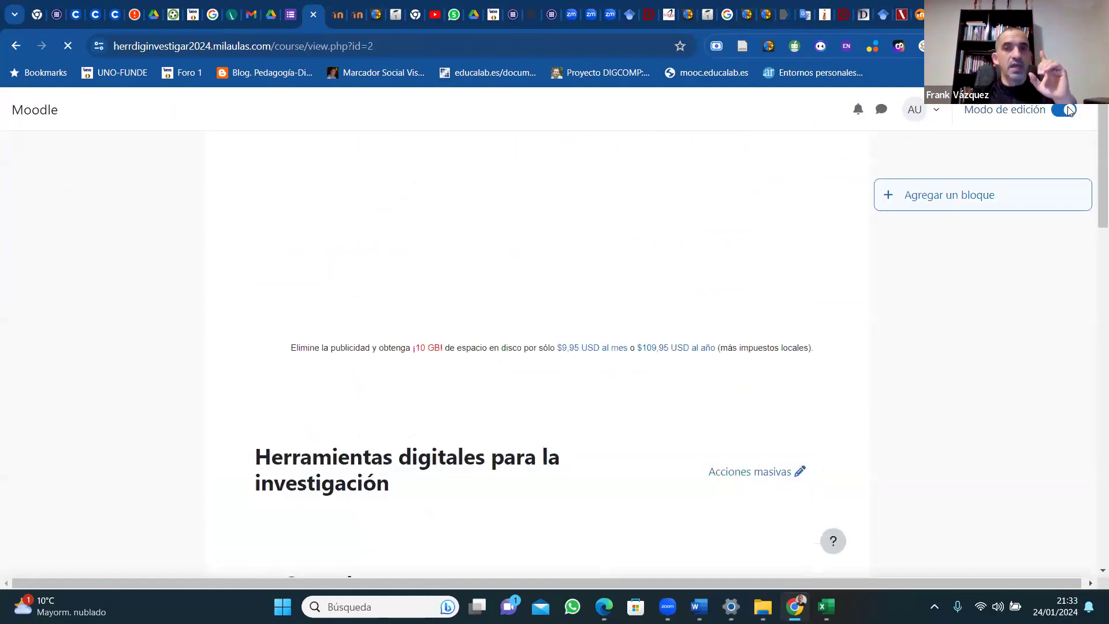
{"action": "scroll", "coordinate": [1090, 227], "scroll_direction": "down", "scroll_amount": 10}
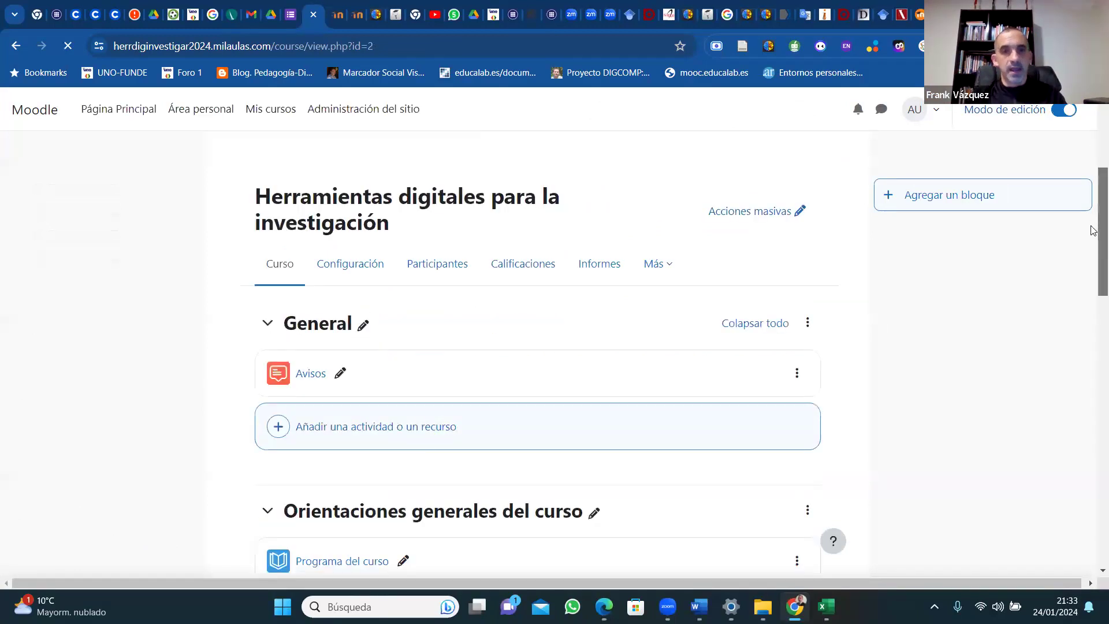
{"action": "scroll", "coordinate": [1086, 328], "scroll_direction": "down", "scroll_amount": 1}
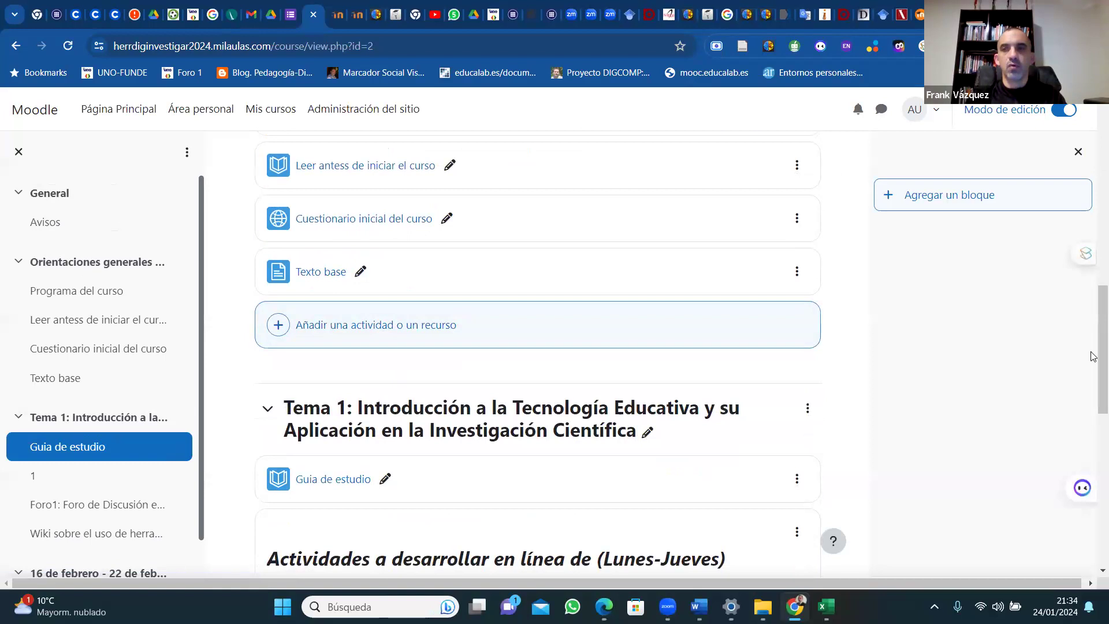
{"action": "scroll", "coordinate": [1094, 444], "scroll_direction": "down", "scroll_amount": 3}
{"action": "scroll", "coordinate": [1094, 445], "scroll_direction": "down", "scroll_amount": 2}
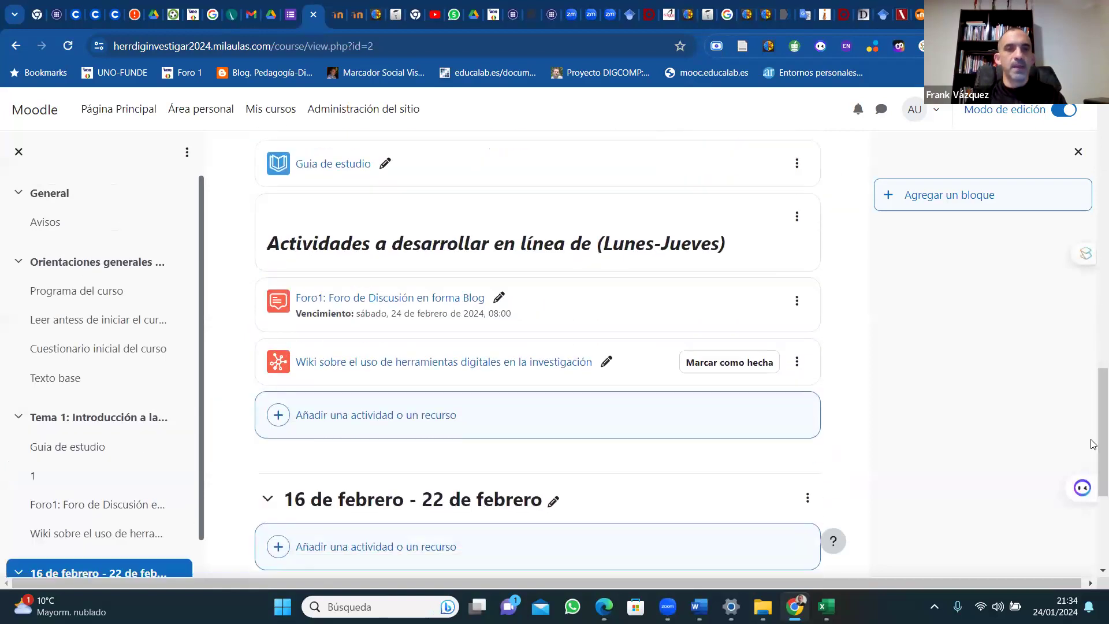
{"action": "left_click", "coordinate": [386, 426]}
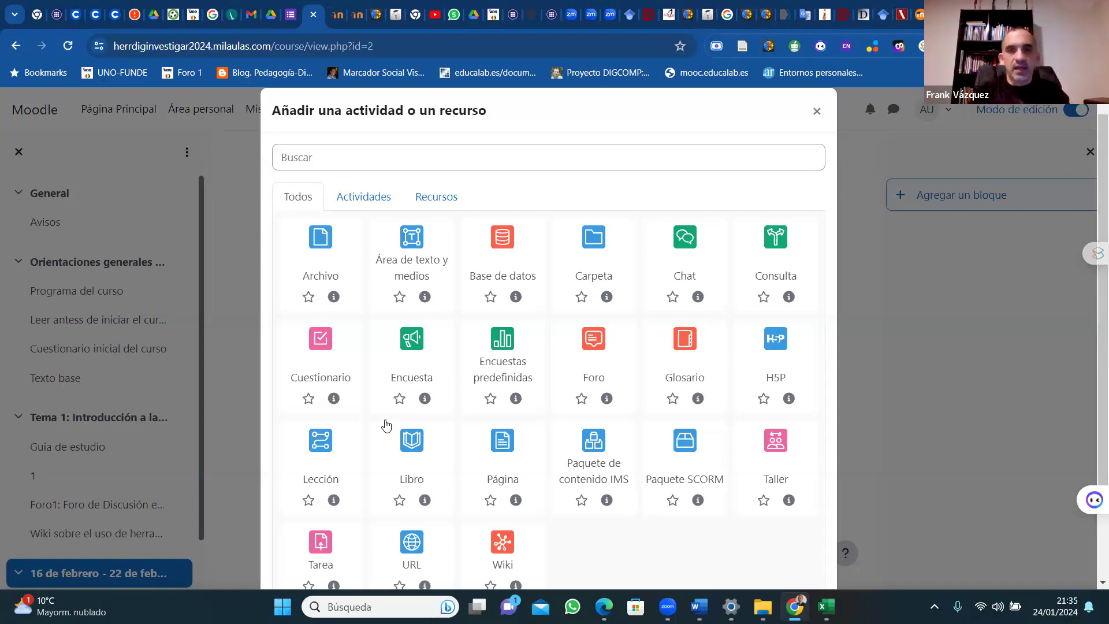
{"action": "left_click", "coordinate": [358, 206]}
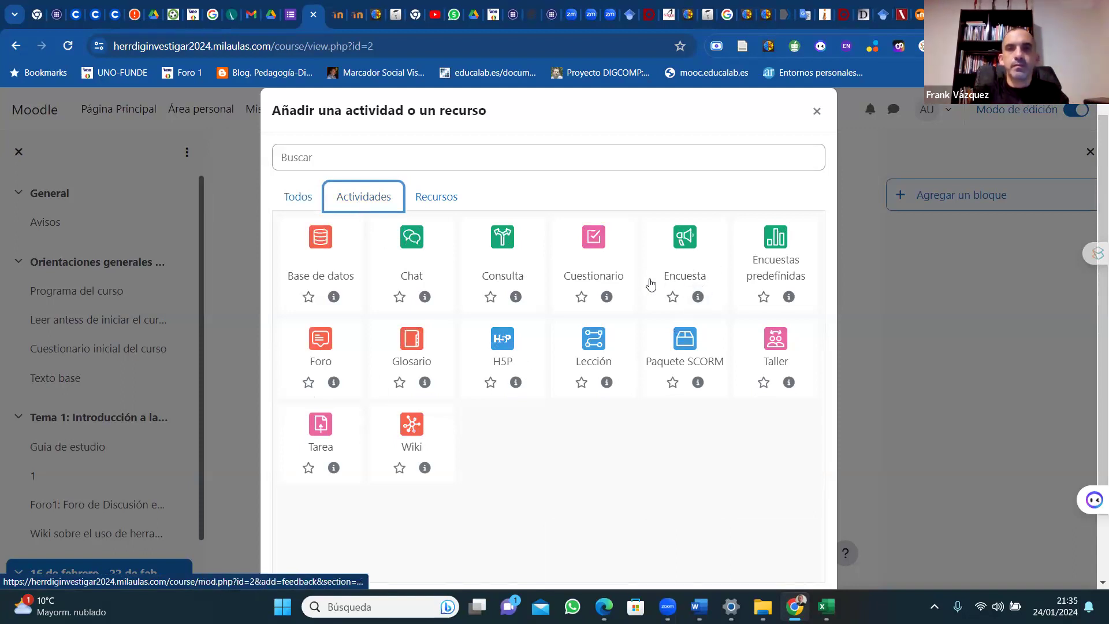
{"action": "left_click", "coordinate": [593, 238]}
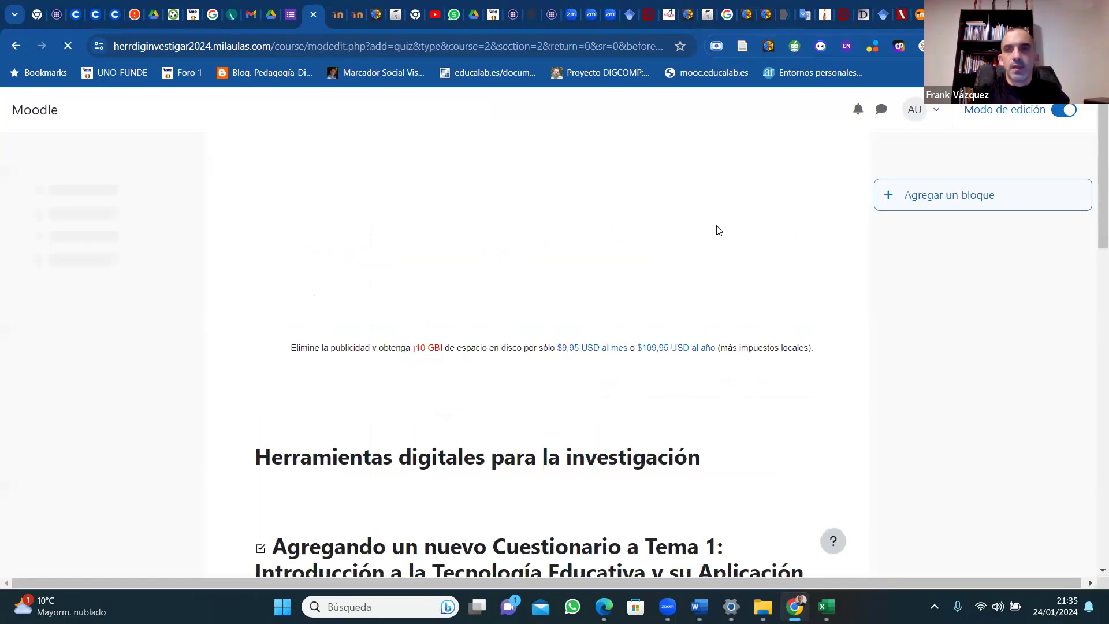
{"action": "scroll", "coordinate": [1086, 346], "scroll_direction": "down", "scroll_amount": 5}
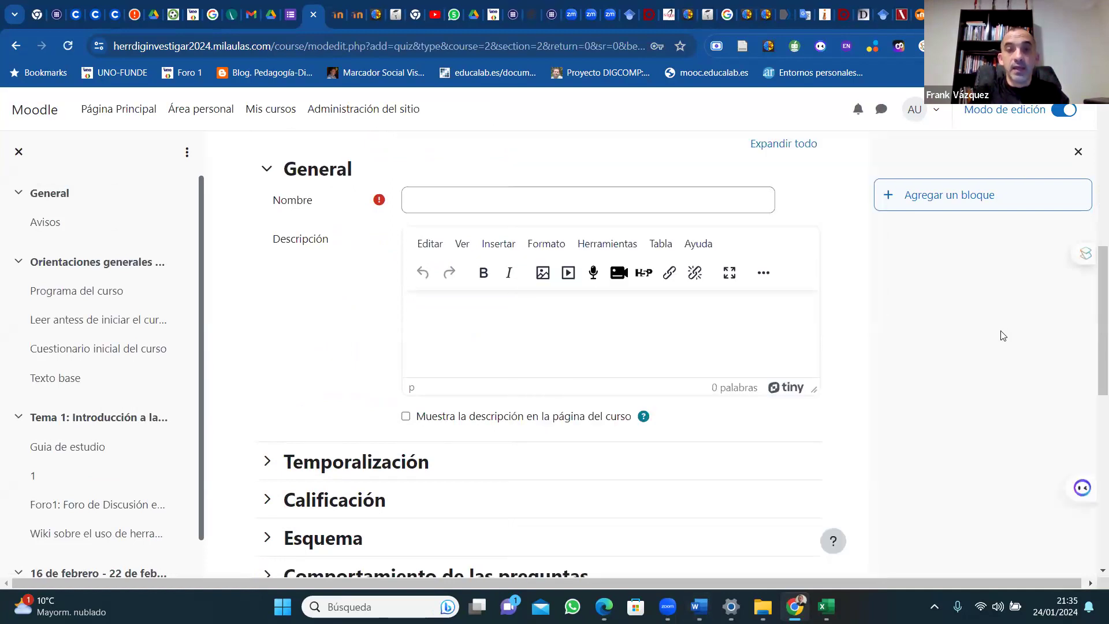
Switch to the Word document "Guía de estudio 1", arrange it side by side with the quiz form, and close the overlays covering the form.
{"action": "mouse_move", "coordinate": [699, 607]}
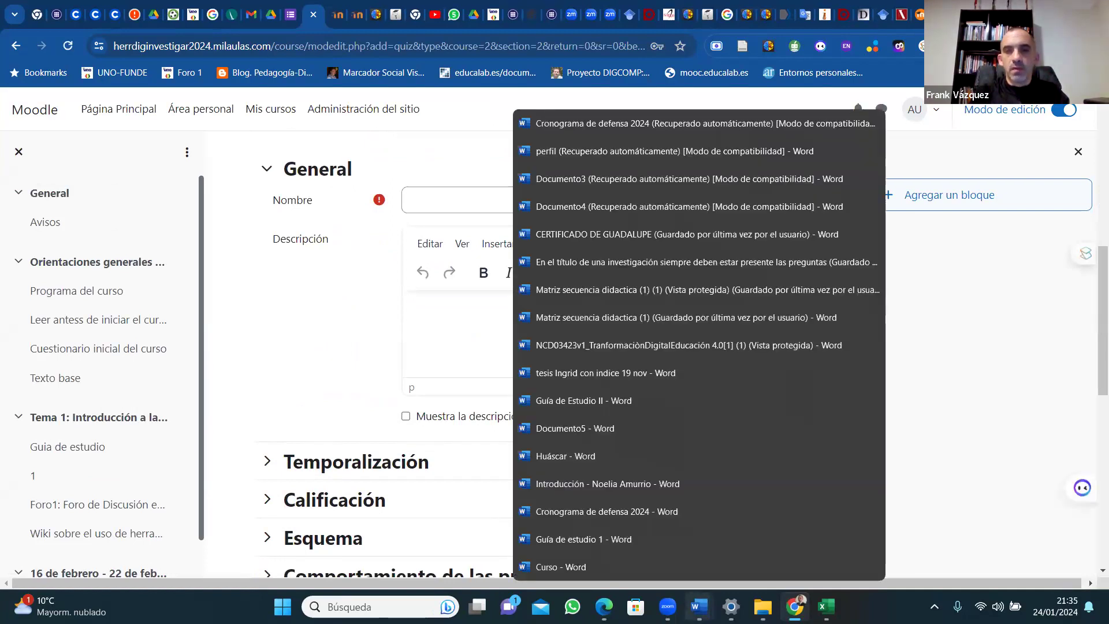
{"action": "left_click", "coordinate": [583, 539]}
{"action": "left_click_drag", "start_coordinate": [115, 188], "coordinate": [452, 360]}
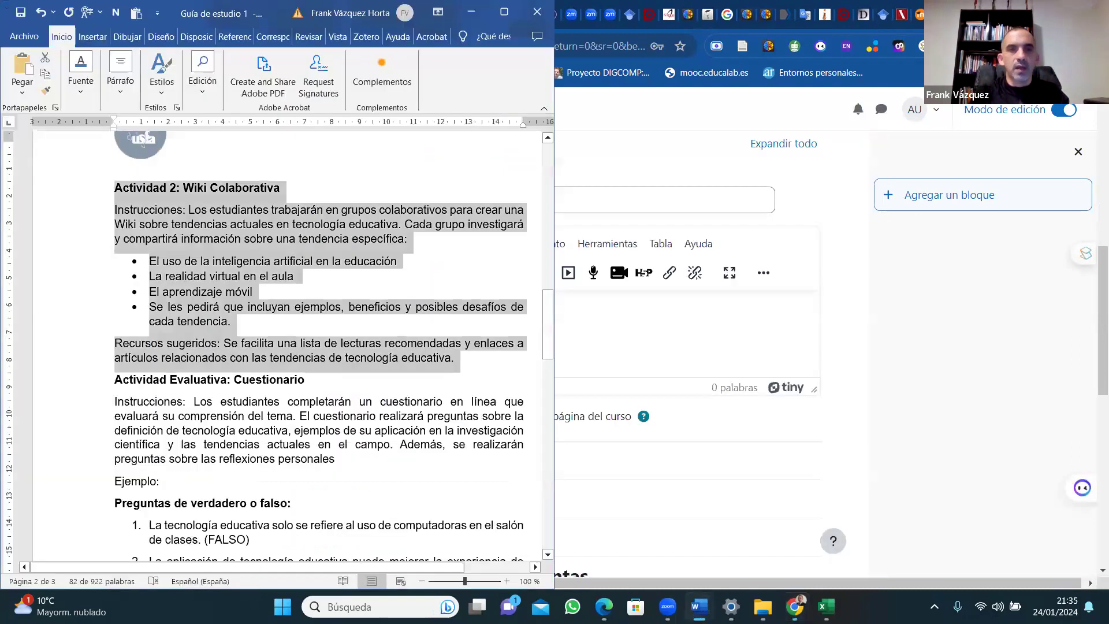
{"action": "left_click", "coordinate": [636, 167]}
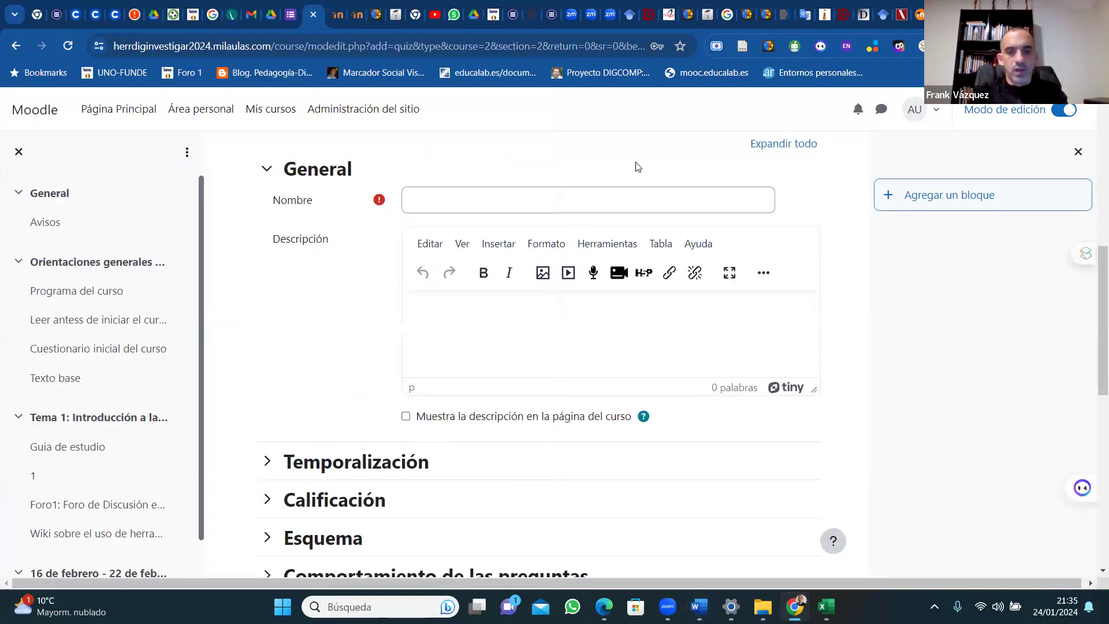
{"action": "key", "text": "super+Right"}
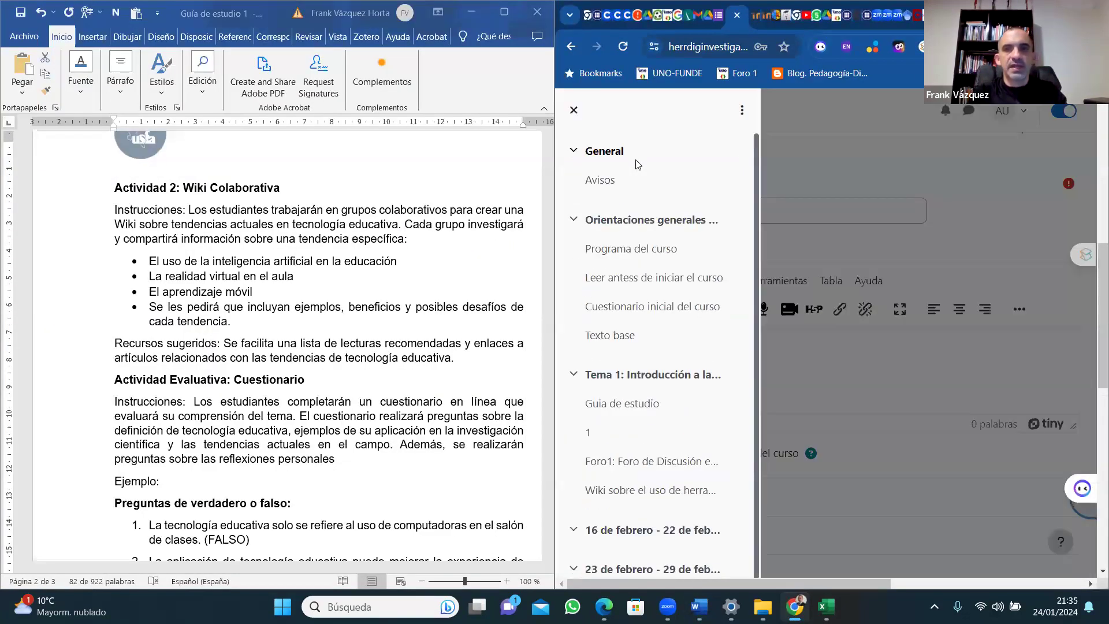
{"action": "left_click", "coordinate": [573, 111]}
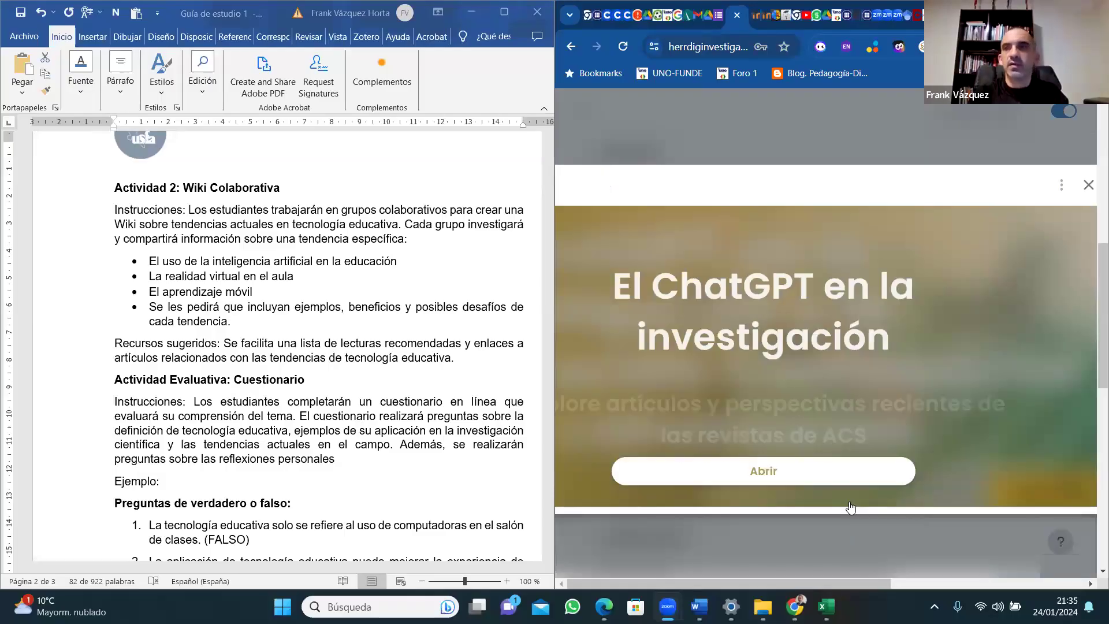
{"action": "left_click", "coordinate": [1089, 185]}
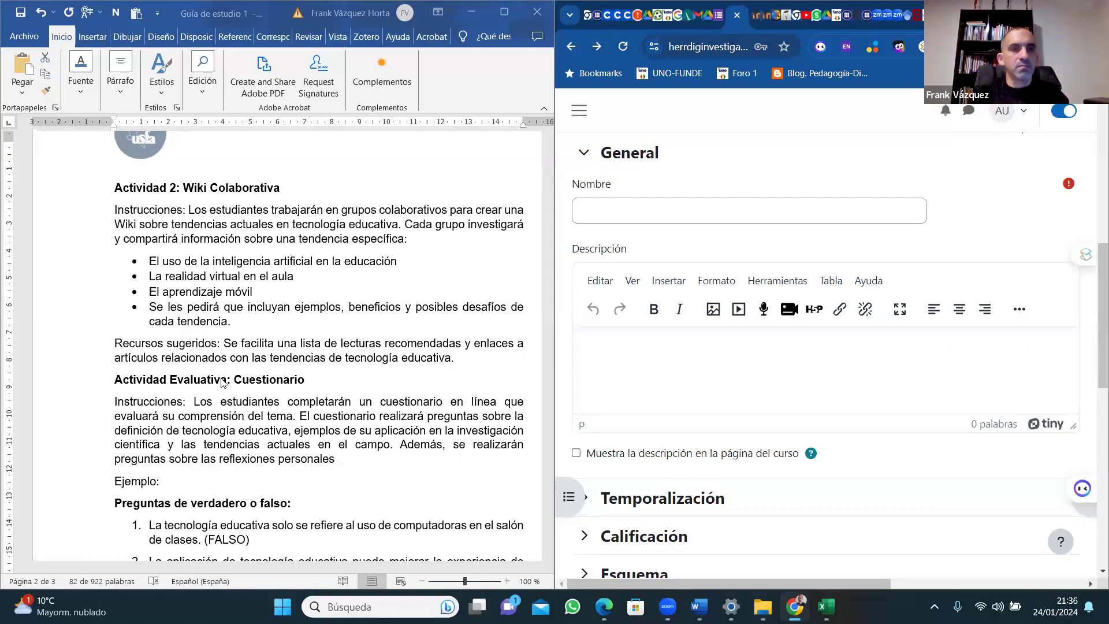
Name the quiz "Cunestionario de evalaución".
{"action": "left_click", "coordinate": [607, 210]}
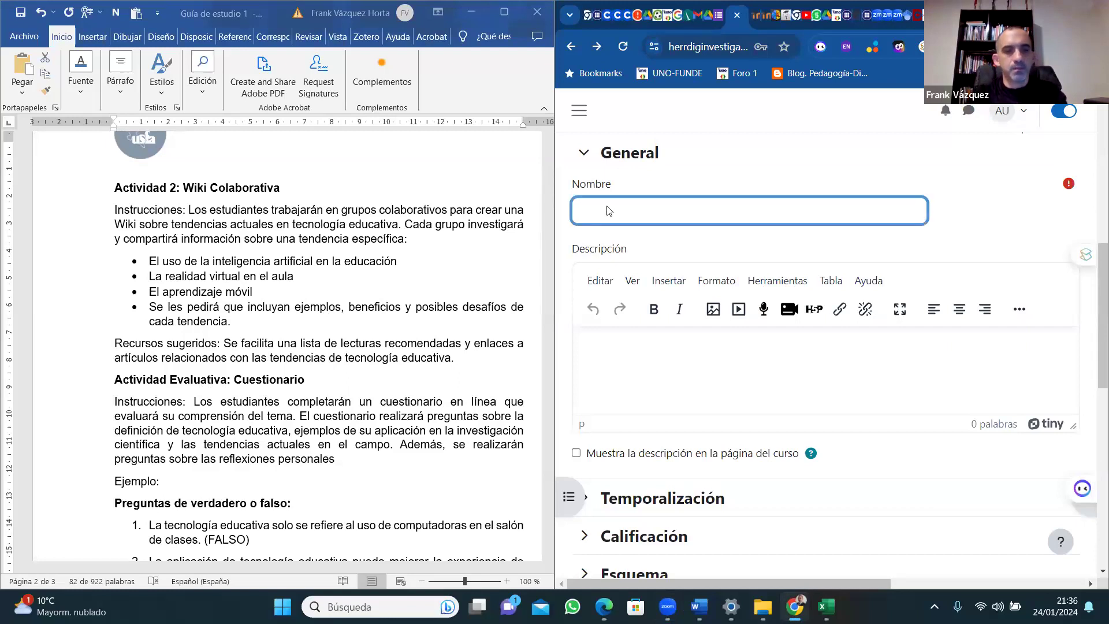
{"action": "type", "text": "Cuestiona"}
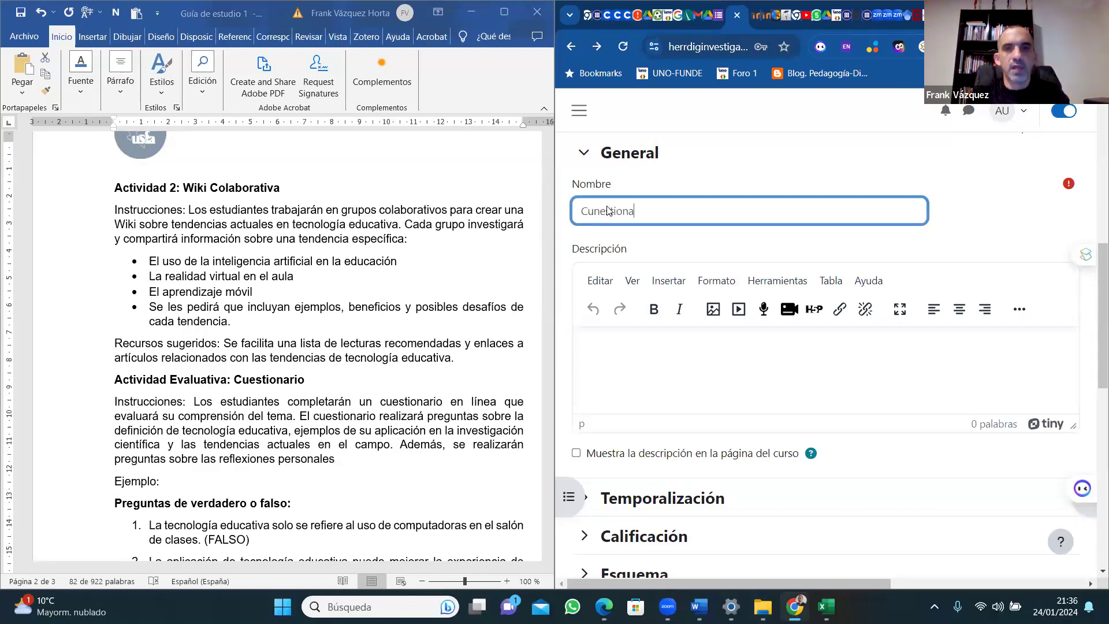
{"action": "type", "text": "rio de "}
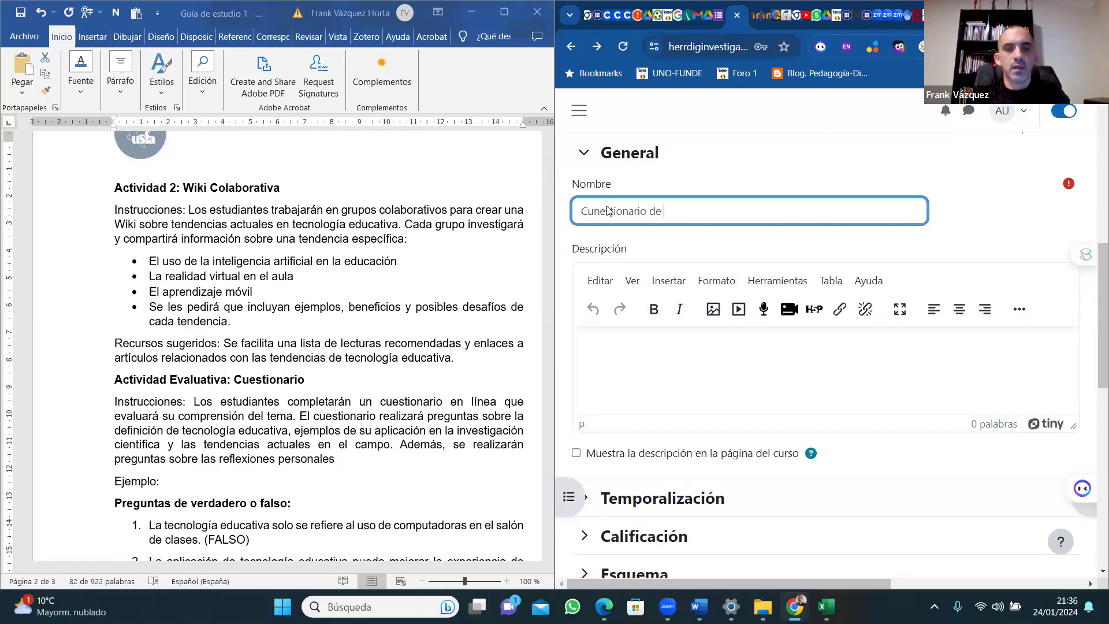
{"action": "type", "text": "evalaucio"}
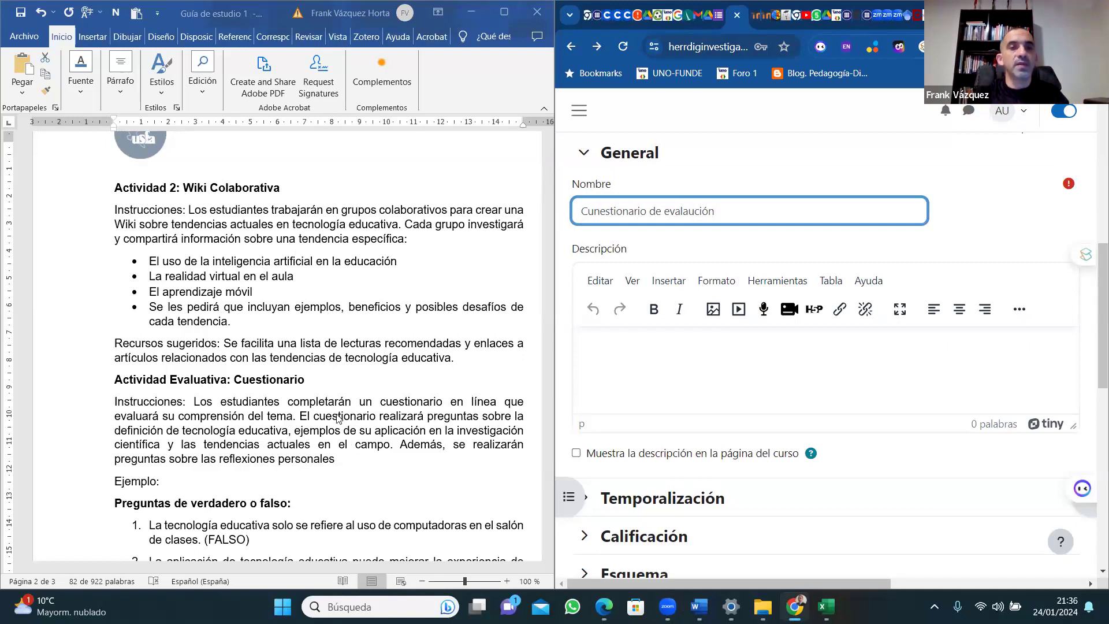
Copy the instructions text under "Actividad Evaluativa: Cuestionario", starting at "Los estudiantes completarán", from the Word document into the quiz description.
{"action": "left_click", "coordinate": [190, 401]}
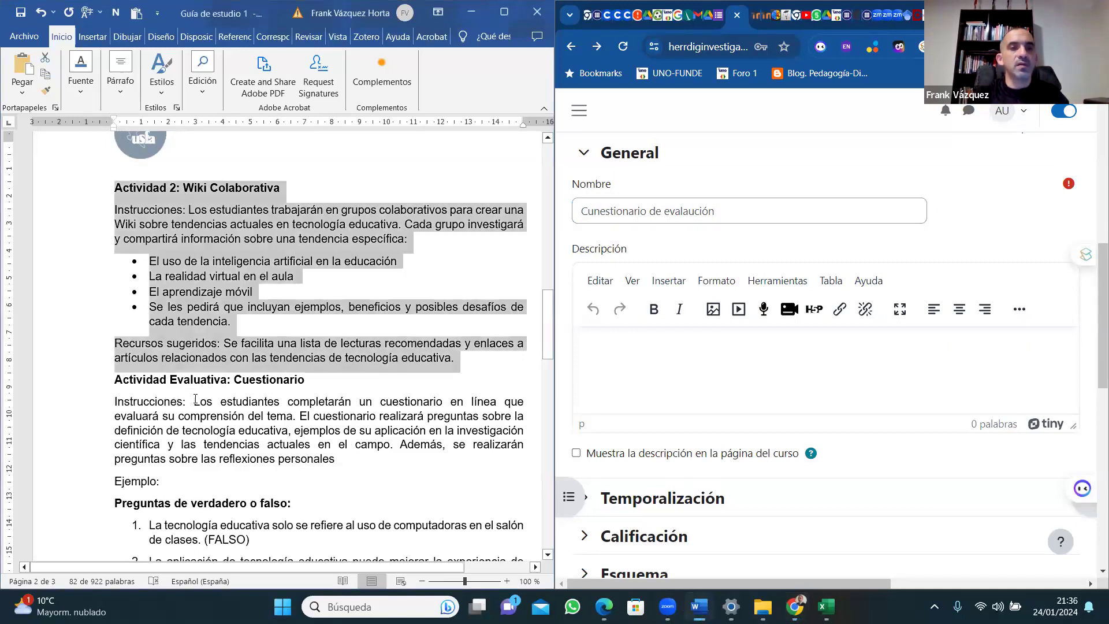
{"action": "left_click_drag", "start_coordinate": [192, 401], "coordinate": [346, 467]}
{"action": "key", "text": "ctrl+c"}
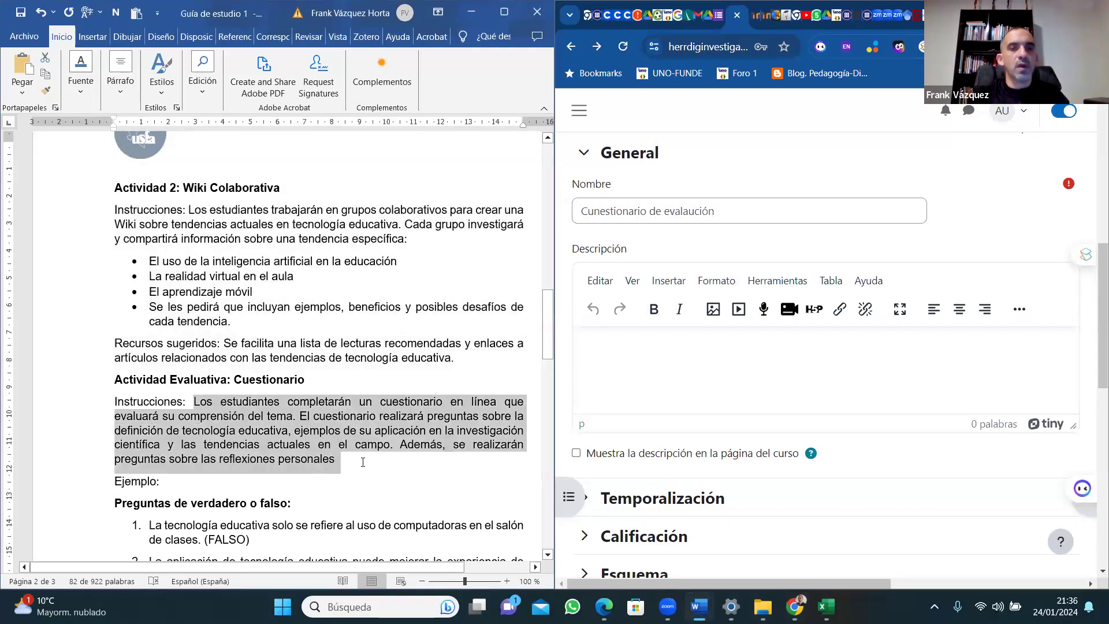
{"action": "right_click", "coordinate": [282, 441]}
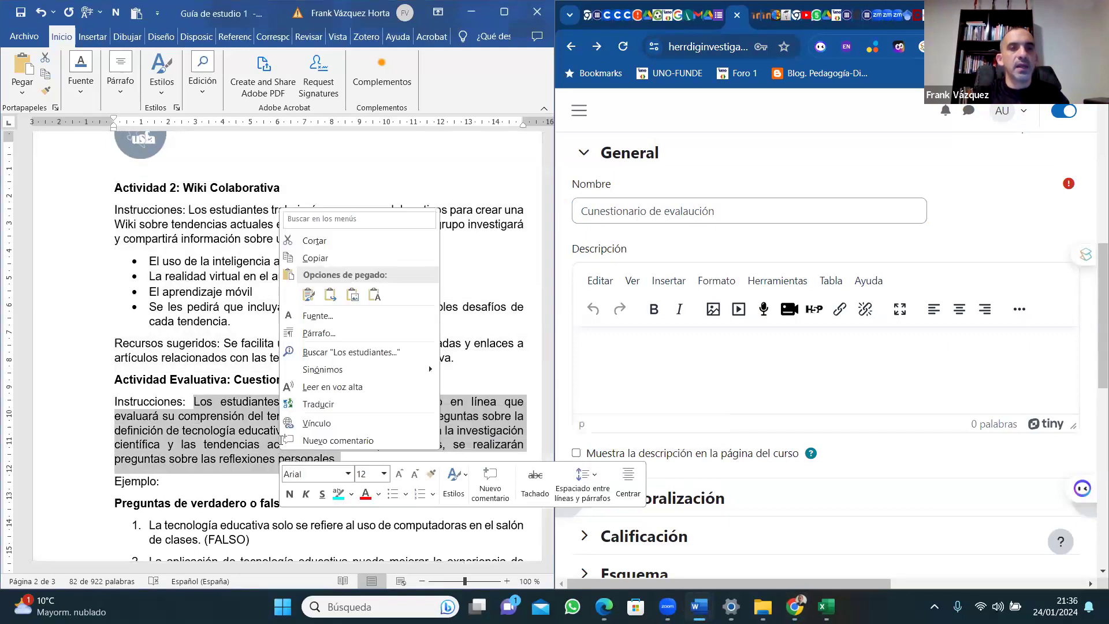
{"action": "left_click", "coordinate": [324, 258]}
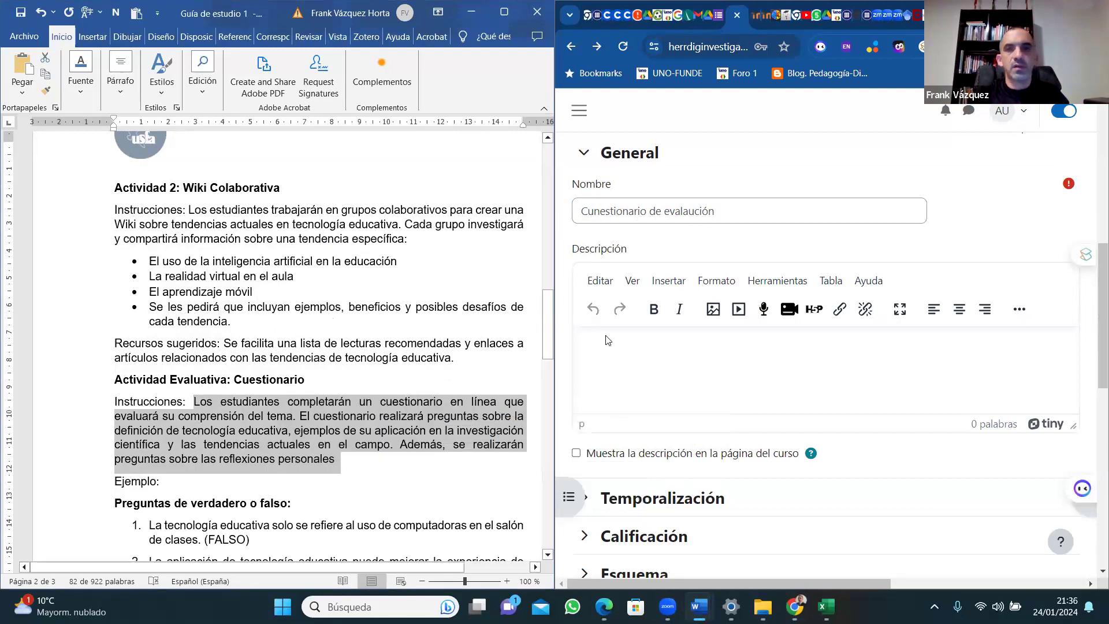
{"action": "right_click", "coordinate": [615, 364]}
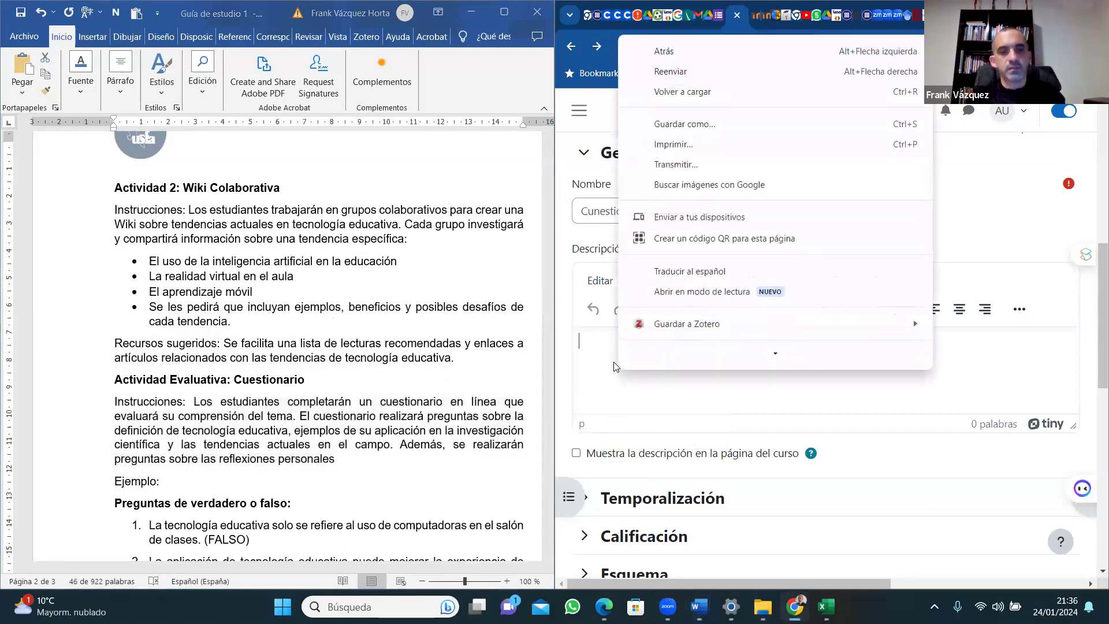
{"action": "left_click", "coordinate": [599, 356]}
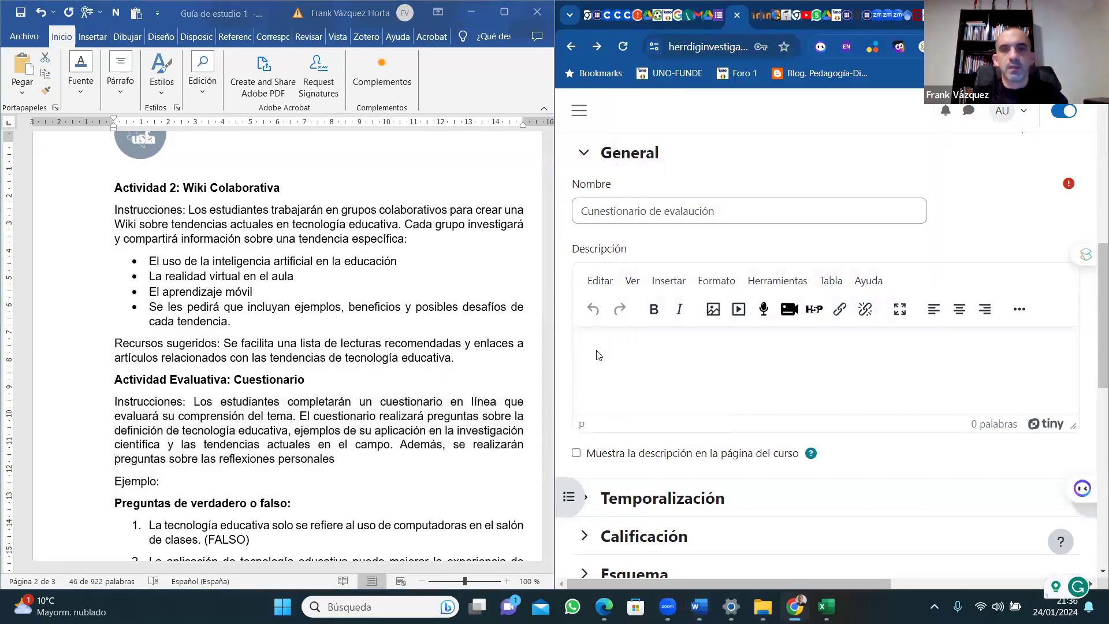
{"action": "key", "text": "ctrl+v"}
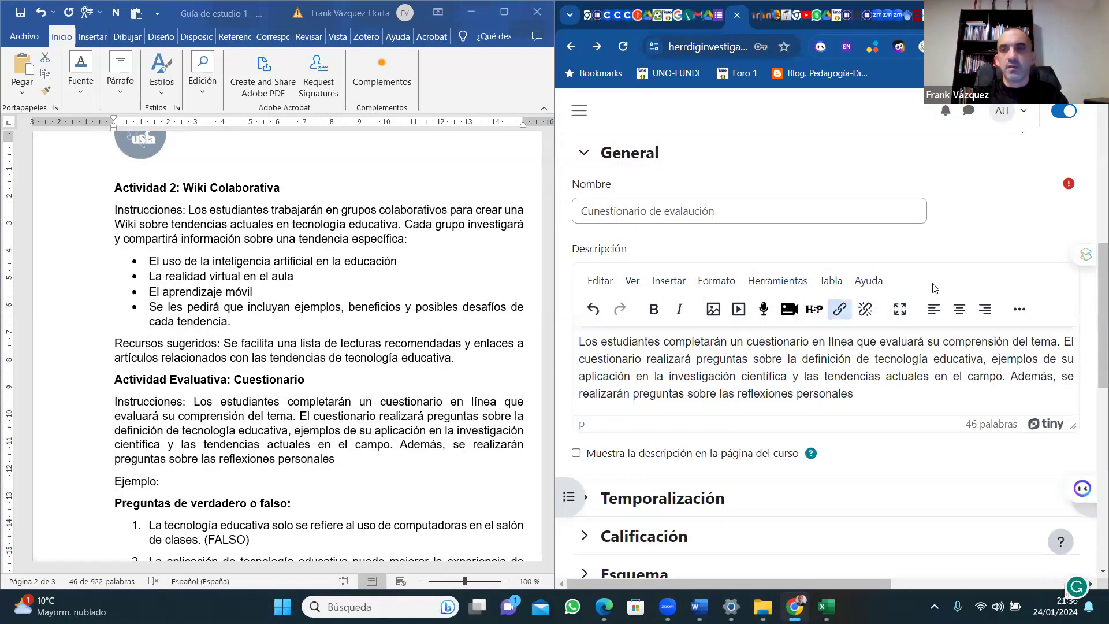
Expand the quiz's Temporalización settings and enable both the opening and closing dates.
{"action": "scroll", "coordinate": [1094, 347], "scroll_direction": "down", "scroll_amount": 2}
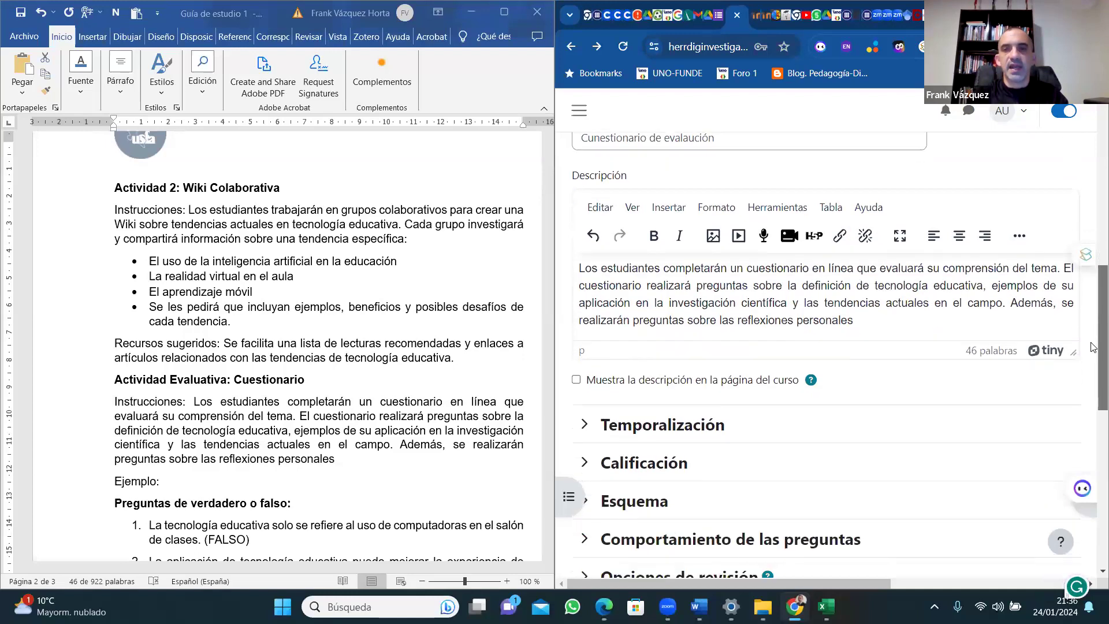
{"action": "scroll", "coordinate": [1093, 368], "scroll_direction": "down", "scroll_amount": 1}
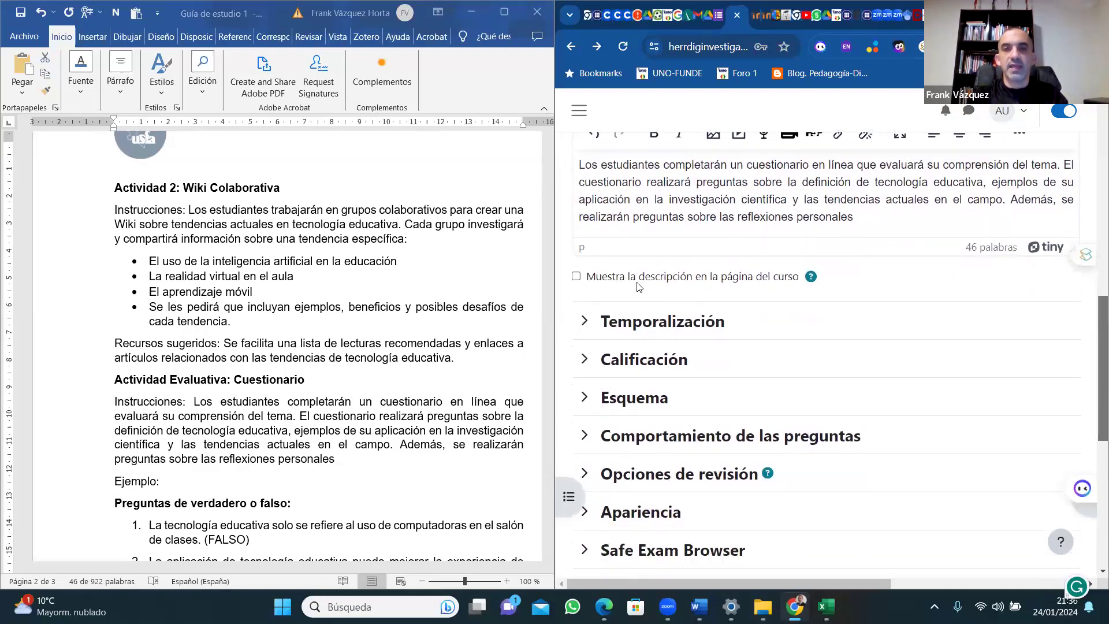
{"action": "left_click", "coordinate": [620, 322]}
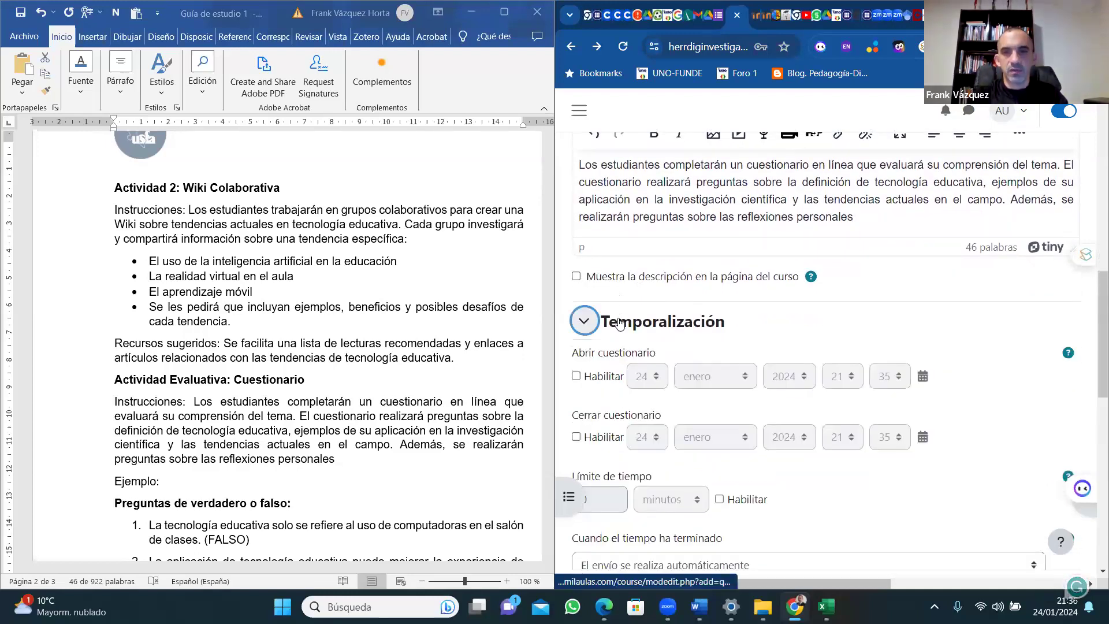
{"action": "scroll", "coordinate": [1097, 331], "scroll_direction": "down", "scroll_amount": 2}
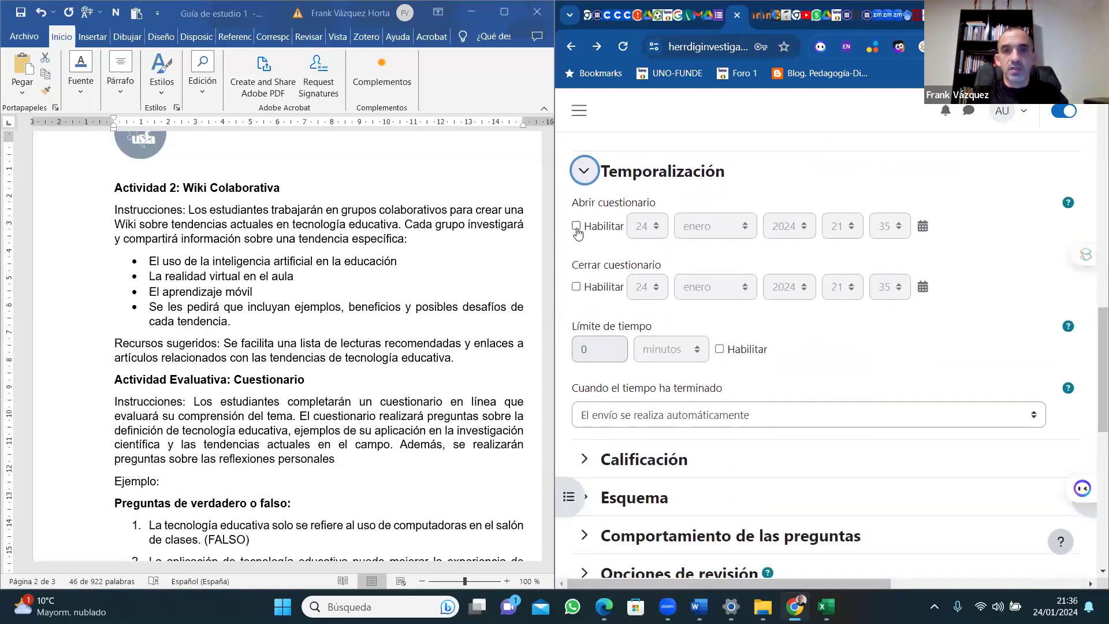
{"action": "left_click", "coordinate": [576, 226]}
{"action": "left_click", "coordinate": [576, 288]}
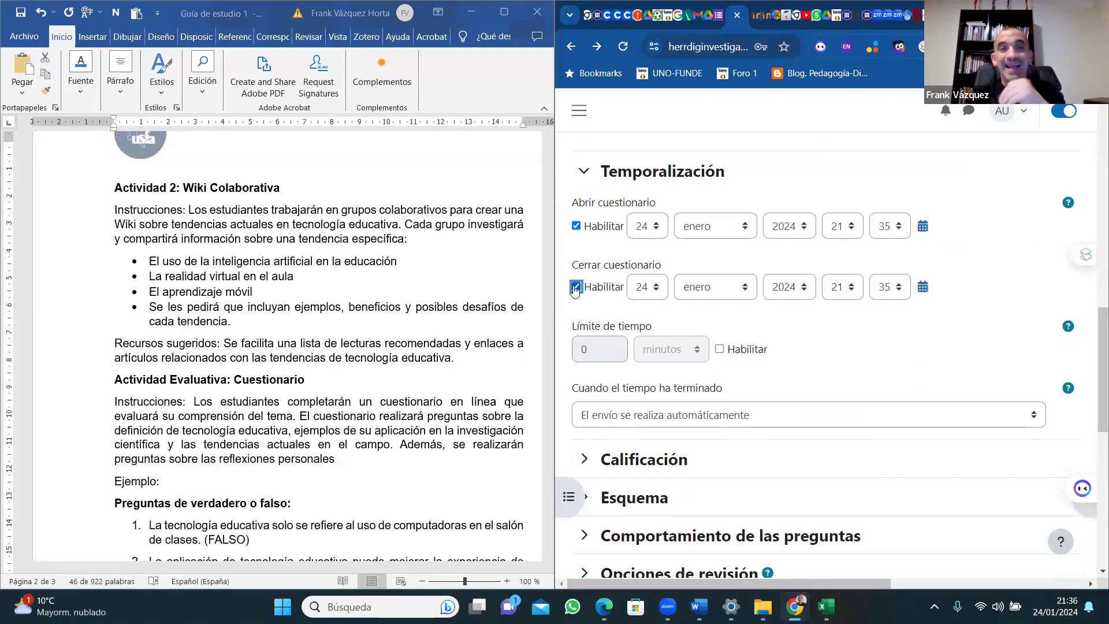
Set the day and month of both the quiz's opening and closing dates to 22 febrero.
{"action": "left_click", "coordinate": [655, 228]}
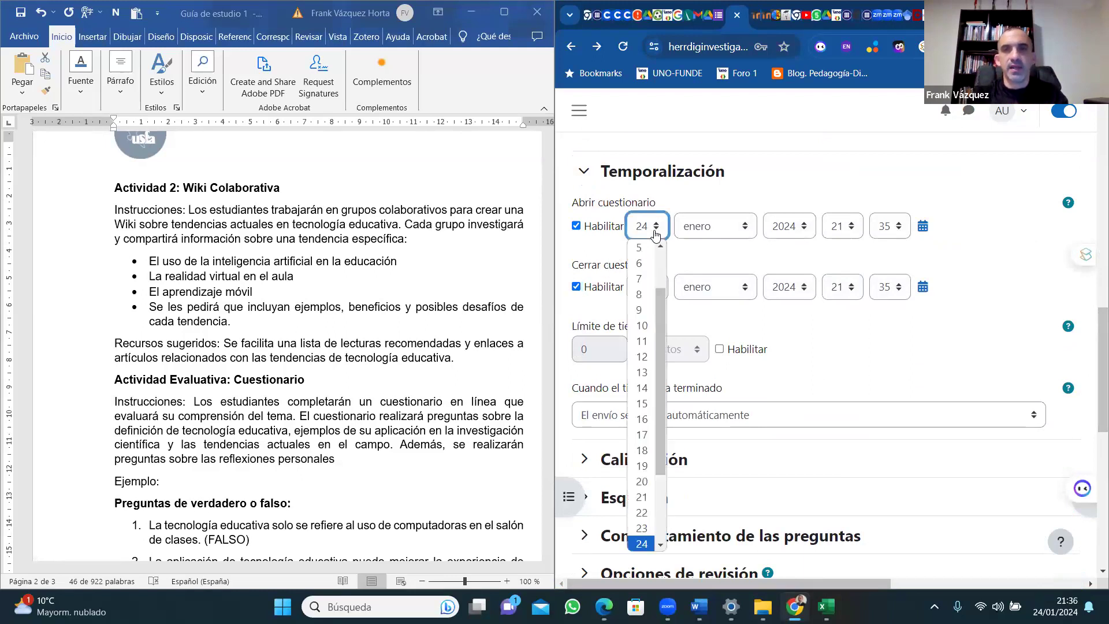
{"action": "left_click", "coordinate": [642, 513]}
{"action": "left_click", "coordinate": [659, 289]}
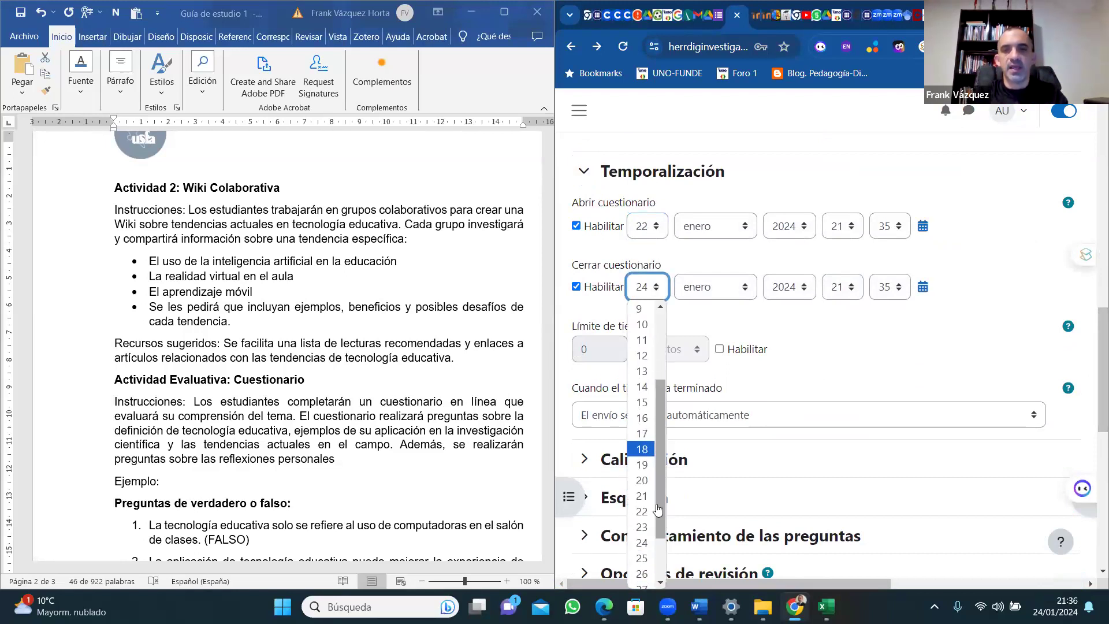
{"action": "left_click", "coordinate": [642, 550]}
{"action": "left_click", "coordinate": [746, 231]}
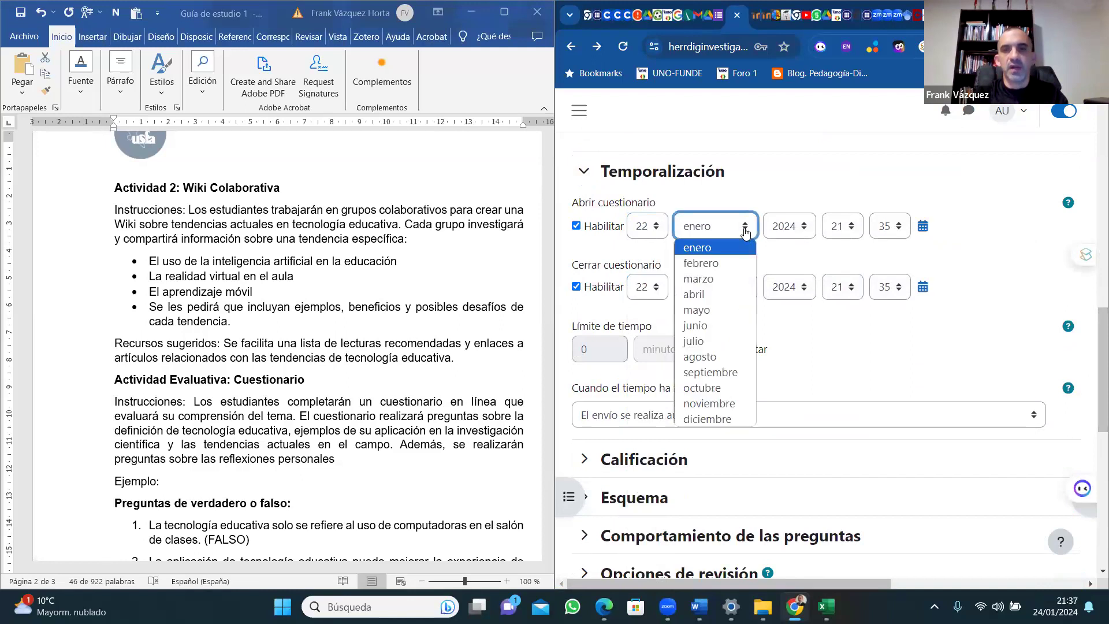
{"action": "left_click", "coordinate": [700, 263]}
{"action": "left_click", "coordinate": [713, 286]}
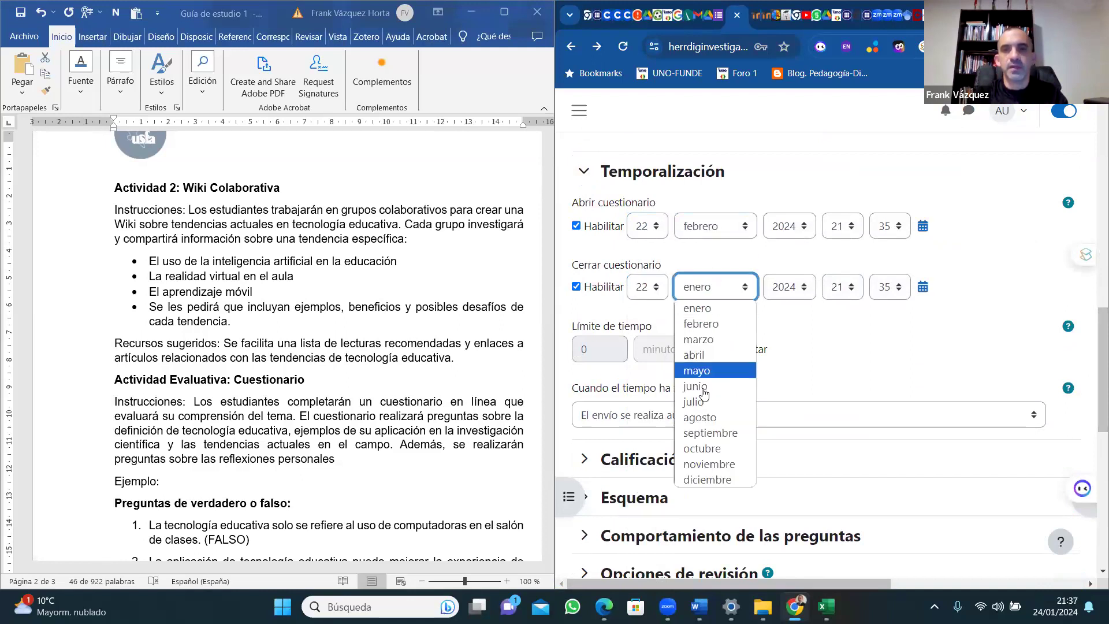
{"action": "left_click", "coordinate": [700, 323]}
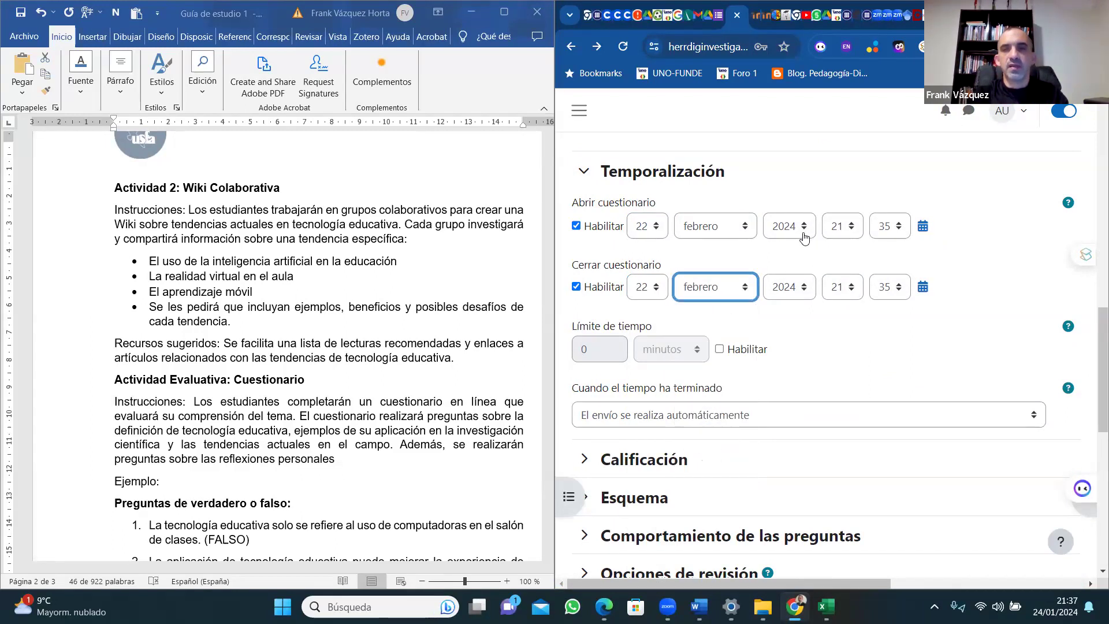
Set the quiz's opening time to 18:00.
{"action": "right_click", "coordinate": [850, 231]}
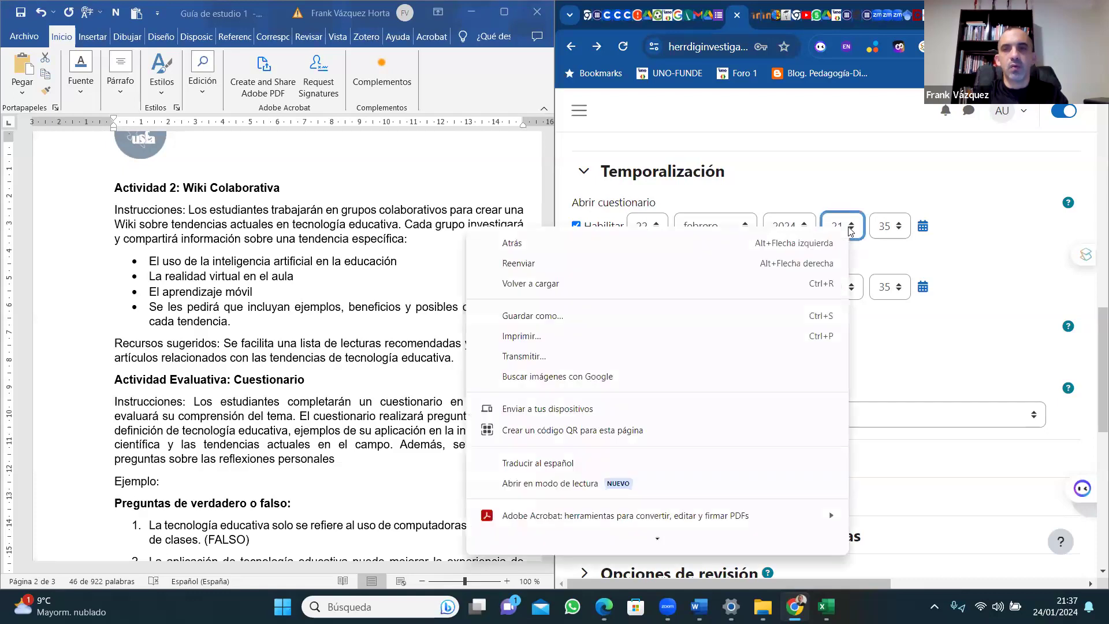
{"action": "left_click", "coordinate": [854, 230]}
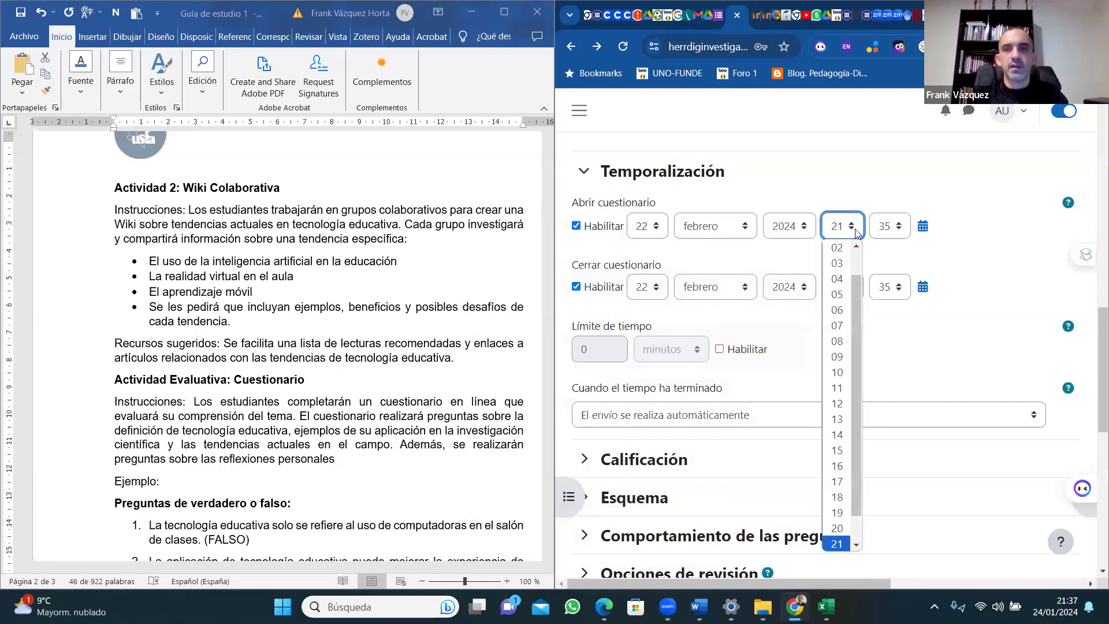
{"action": "left_click", "coordinate": [841, 310]}
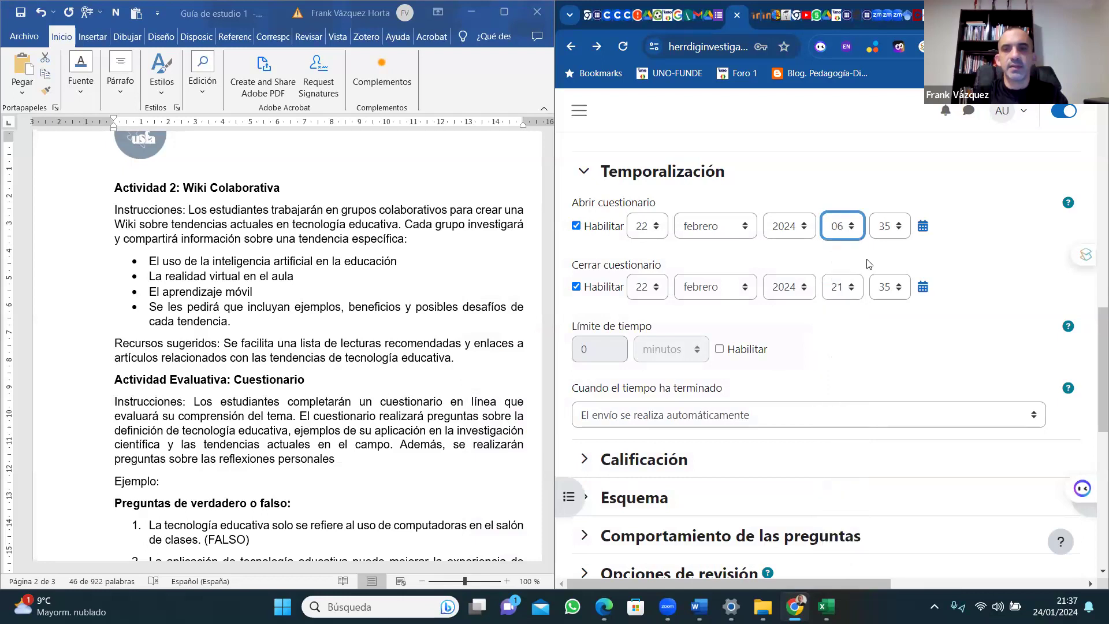
{"action": "right_click", "coordinate": [900, 231]}
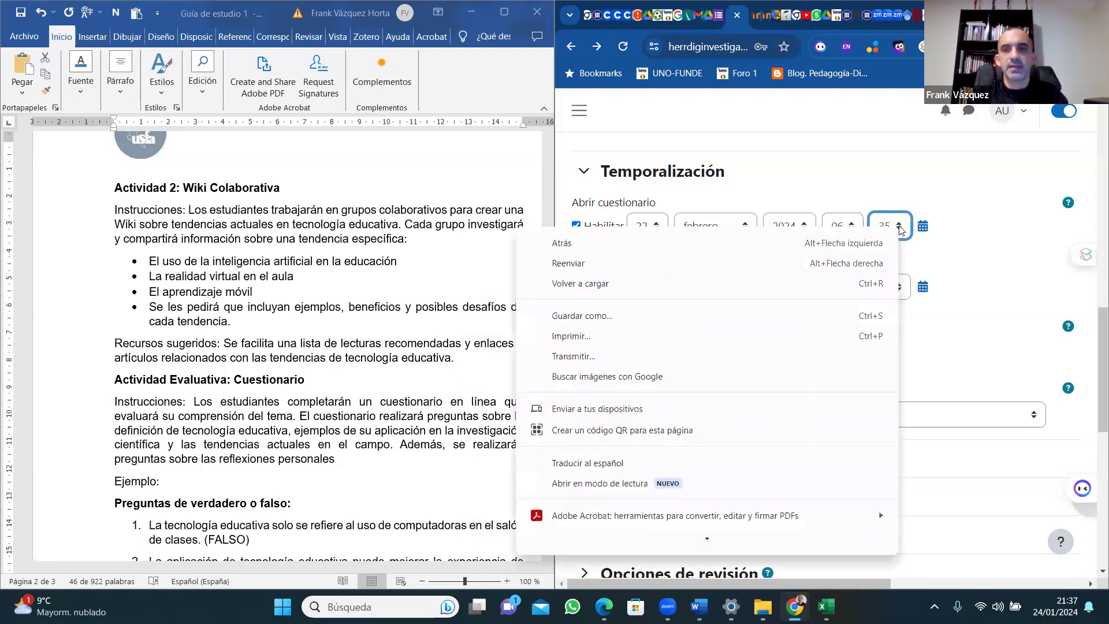
{"action": "left_click", "coordinate": [854, 227]}
{"action": "left_click", "coordinate": [847, 226]}
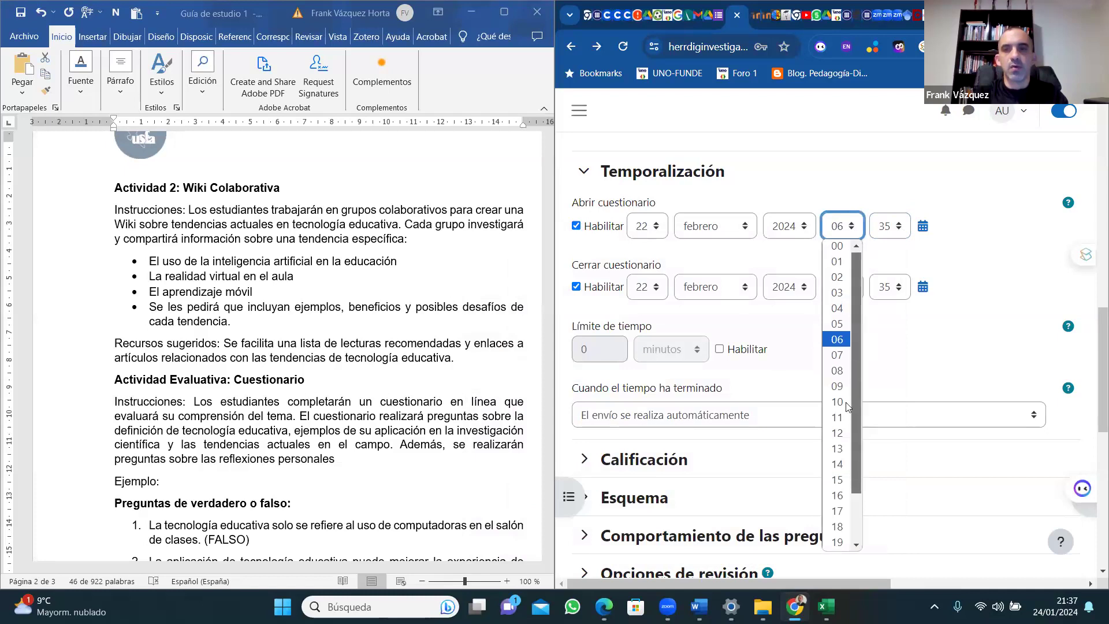
{"action": "scroll", "coordinate": [842, 405], "scroll_direction": "down", "scroll_amount": 2}
{"action": "left_click", "coordinate": [838, 467]}
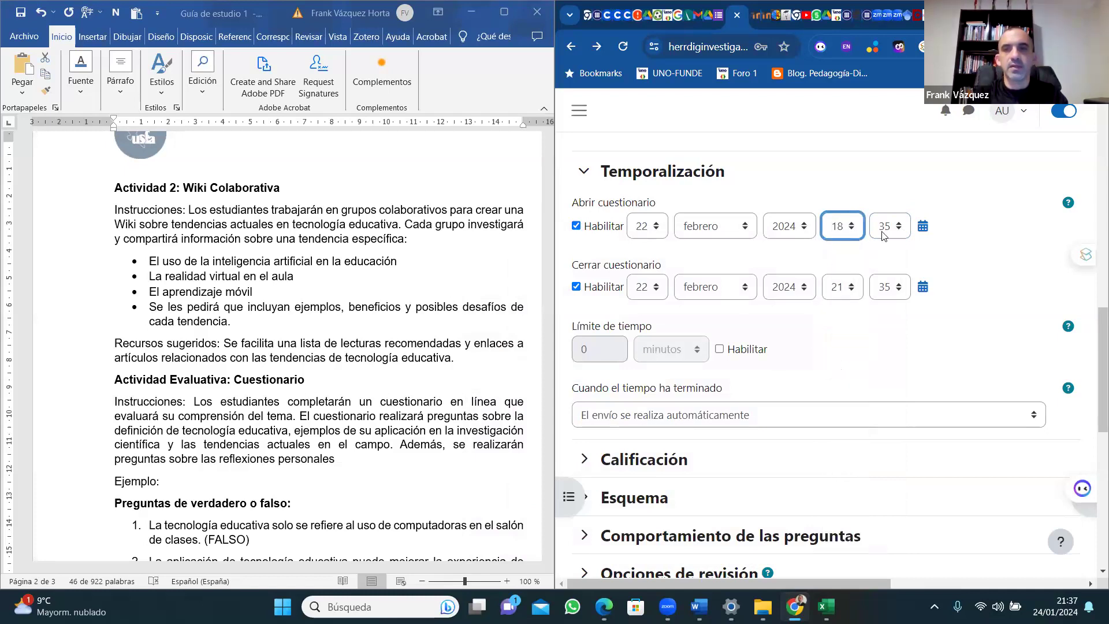
{"action": "left_click", "coordinate": [894, 228]}
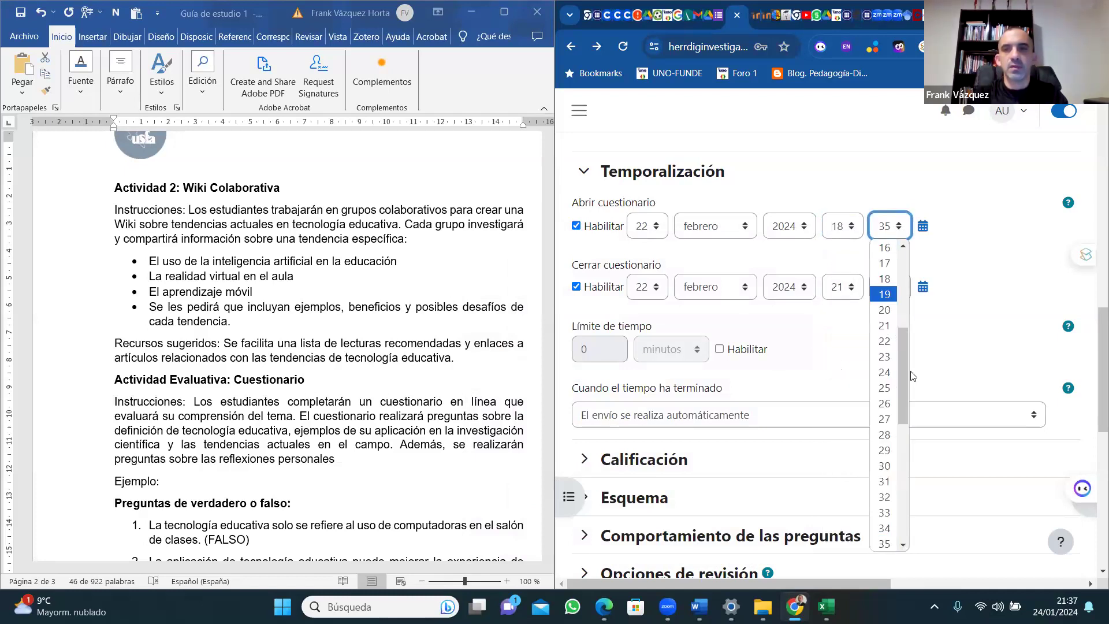
{"action": "left_click_drag", "start_coordinate": [905, 373], "coordinate": [905, 295]}
{"action": "left_click", "coordinate": [884, 248]}
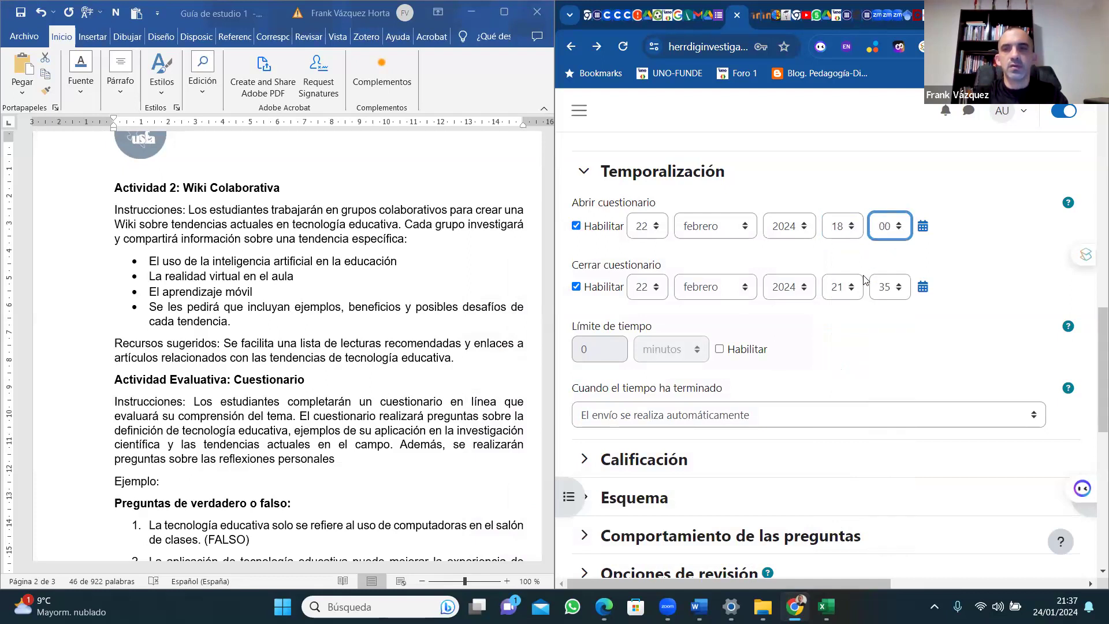
Set the quiz's closing time to 20:00.
{"action": "right_click", "coordinate": [856, 290]}
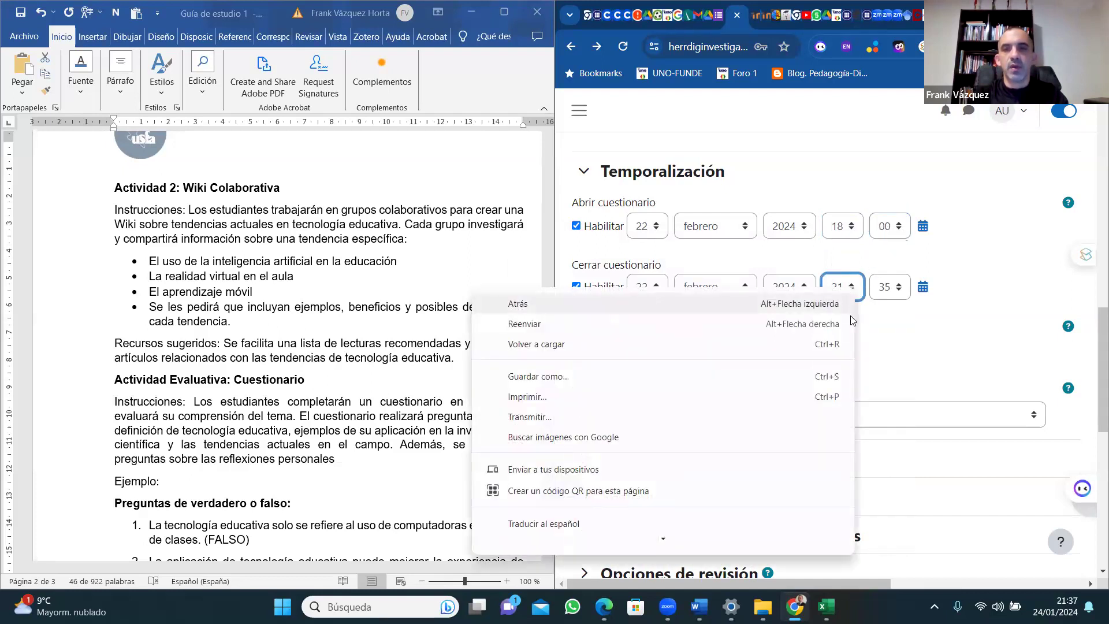
{"action": "left_click", "coordinate": [855, 290]}
{"action": "left_click", "coordinate": [844, 287]}
{"action": "mouse_move", "coordinate": [854, 341]}
{"action": "left_mouse_down"}
{"action": "mouse_move", "coordinate": [857, 308]}
{"action": "mouse_move", "coordinate": [856, 420]}
{"action": "mouse_move", "coordinate": [857, 347]}
{"action": "left_mouse_up"}
{"action": "left_click_drag", "start_coordinate": [858, 400], "coordinate": [854, 479]}
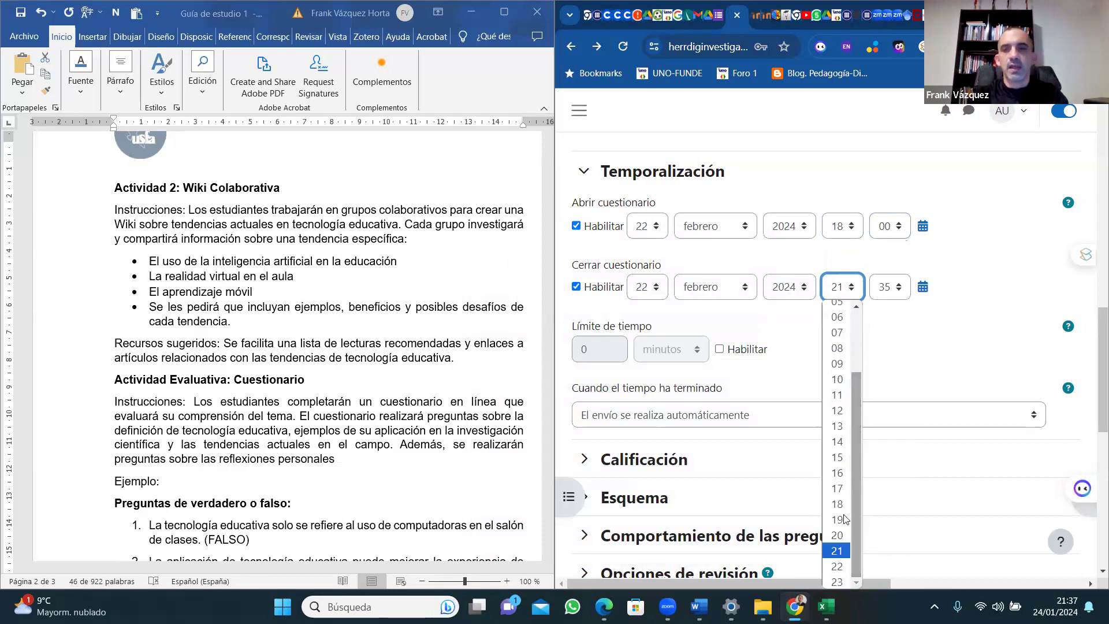
{"action": "left_click", "coordinate": [839, 535]}
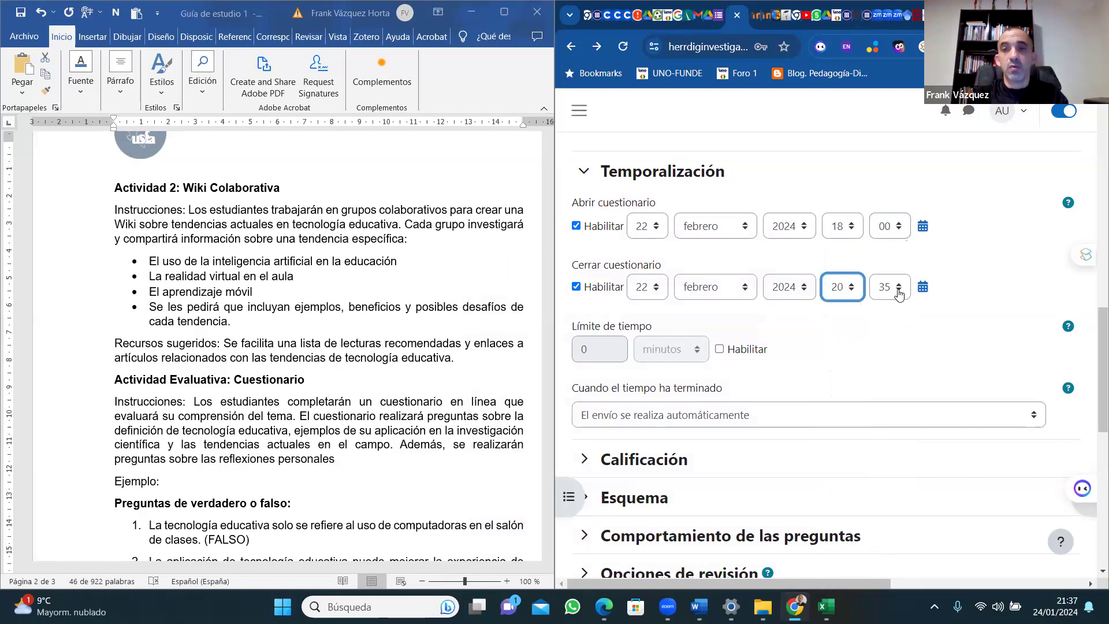
{"action": "right_click", "coordinate": [899, 293]}
{"action": "left_click", "coordinate": [900, 293]}
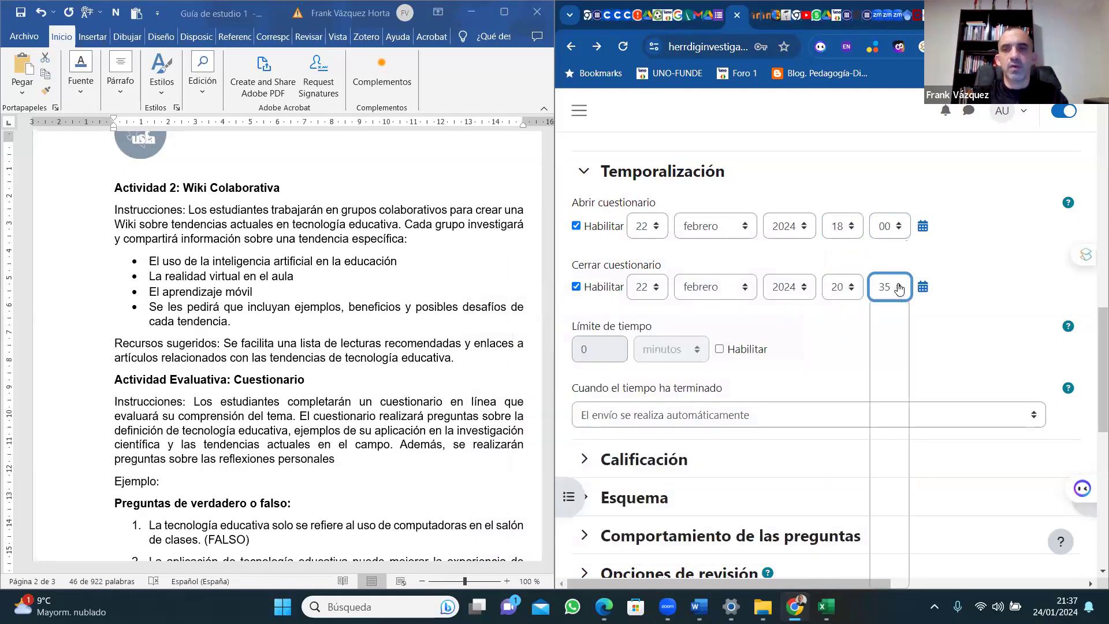
{"action": "left_click", "coordinate": [897, 287]}
{"action": "left_click_drag", "start_coordinate": [909, 458], "coordinate": [919, 289]}
{"action": "left_click", "coordinate": [884, 309]}
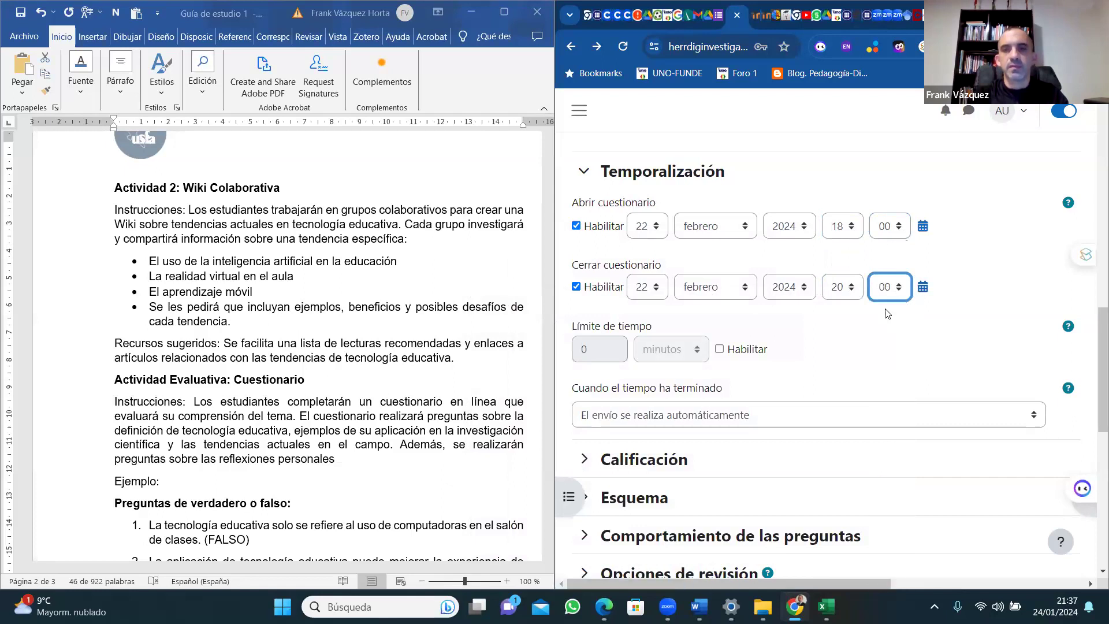
Enable the quiz's time limit and set it to 10 minutos.
{"action": "left_click", "coordinate": [721, 350]}
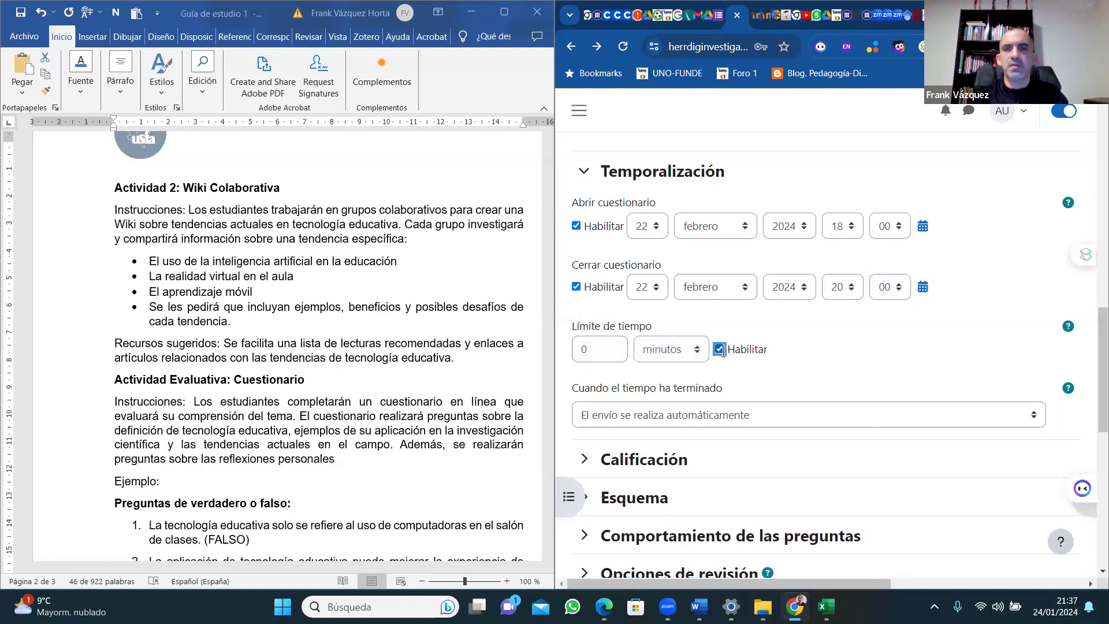
{"action": "left_click", "coordinate": [599, 349]}
{"action": "type", "text": "10"}
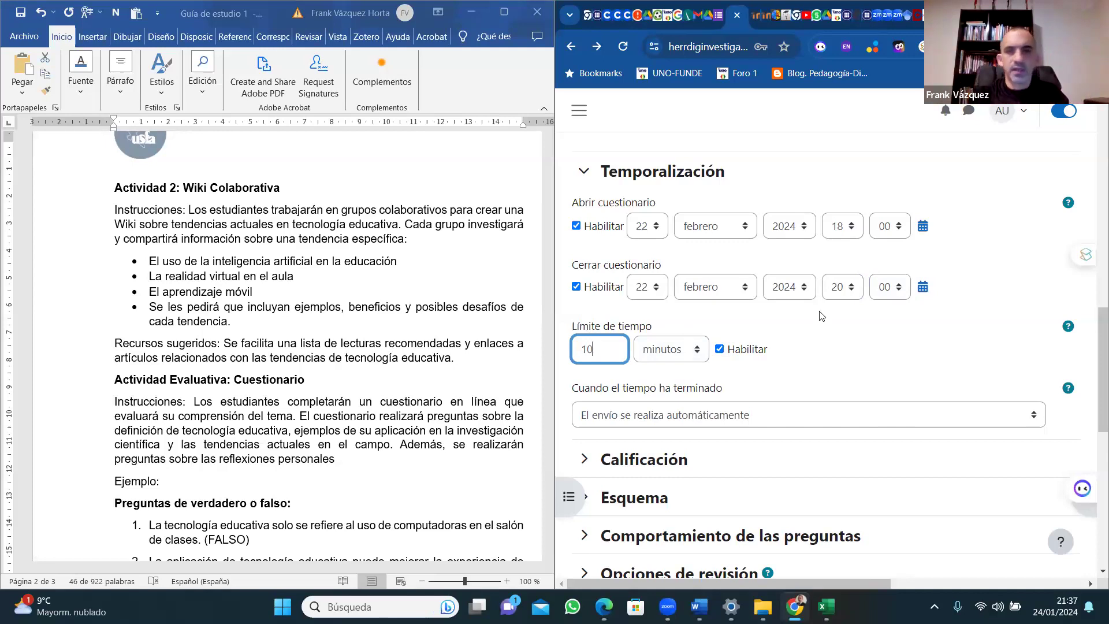
Expand the quiz's Calificación settings and set the allowed attempts to 2.
{"action": "left_click_drag", "start_coordinate": [1094, 379], "coordinate": [1094, 435]}
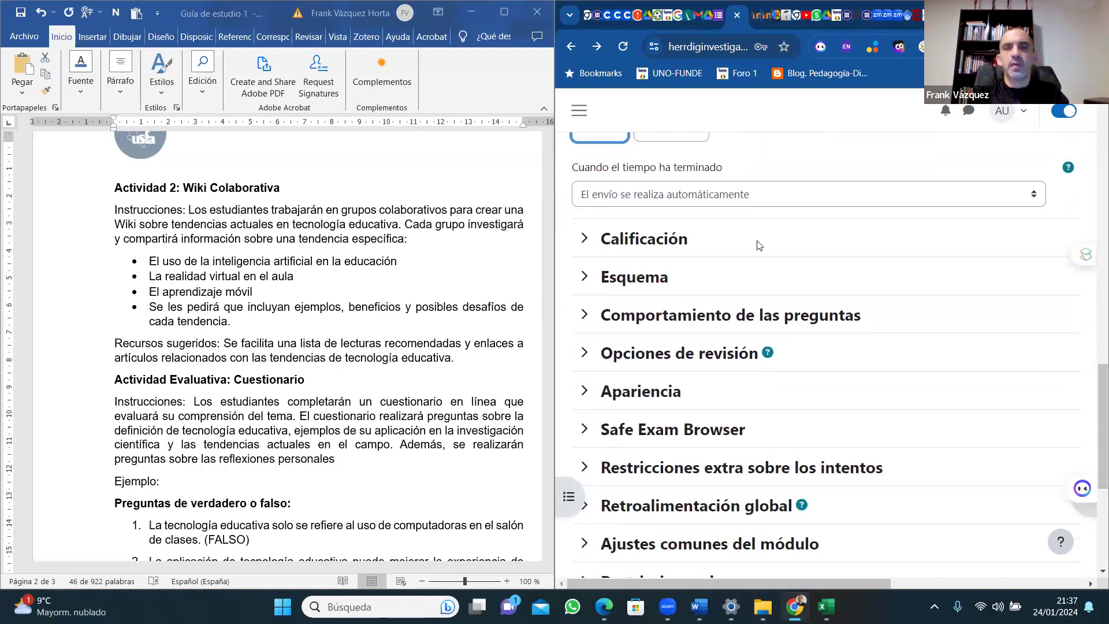
{"action": "left_click", "coordinate": [653, 240]}
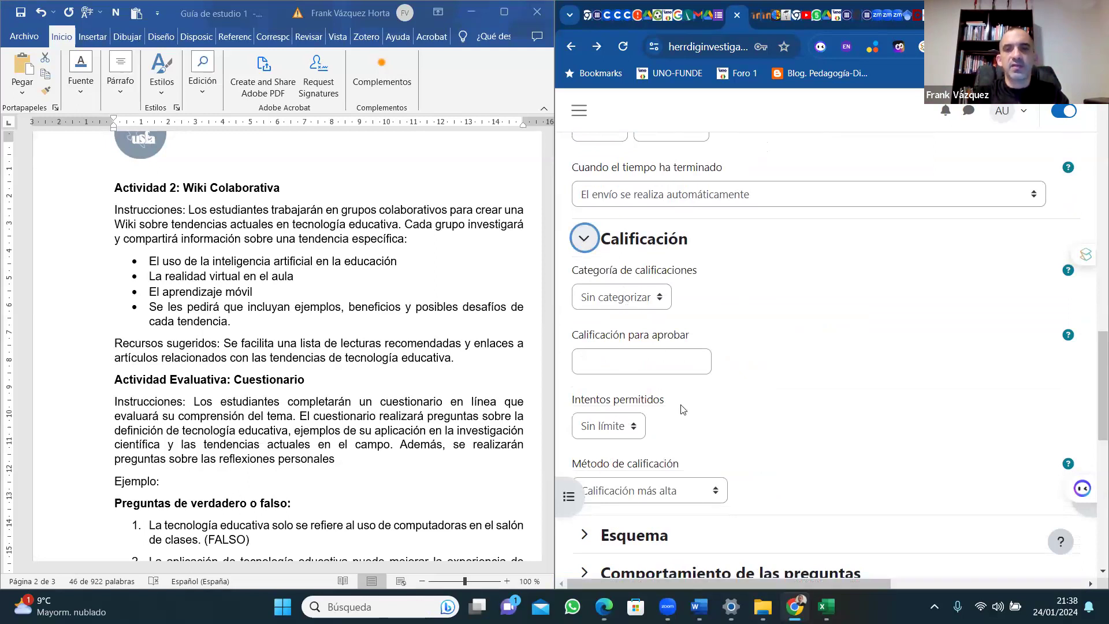
{"action": "scroll", "coordinate": [1088, 355], "scroll_direction": "down", "scroll_amount": 4}
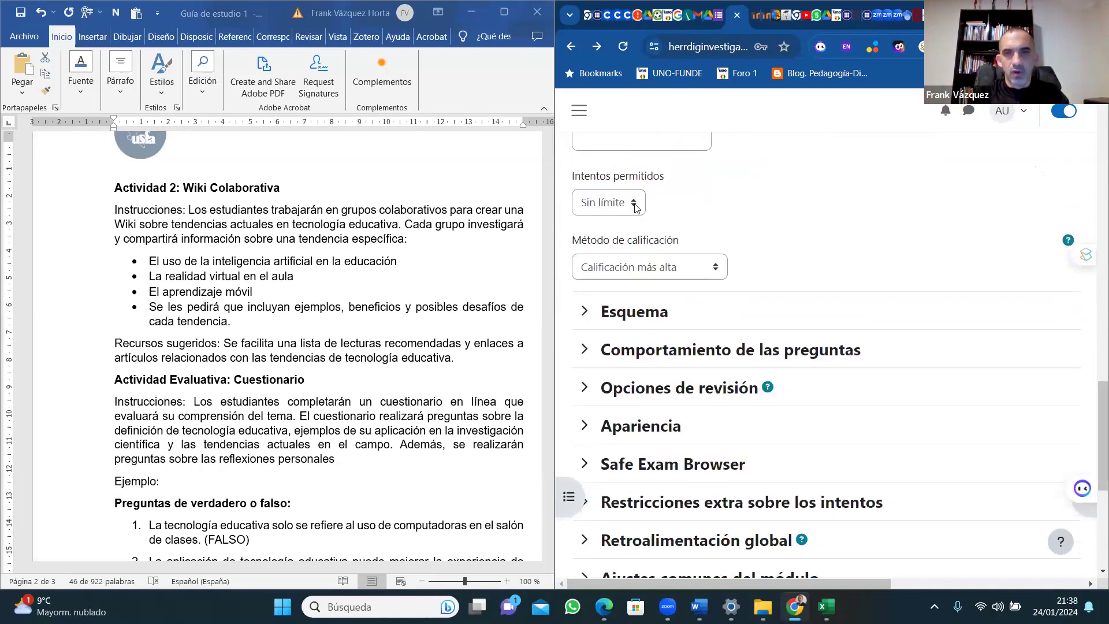
{"action": "left_click", "coordinate": [634, 203]}
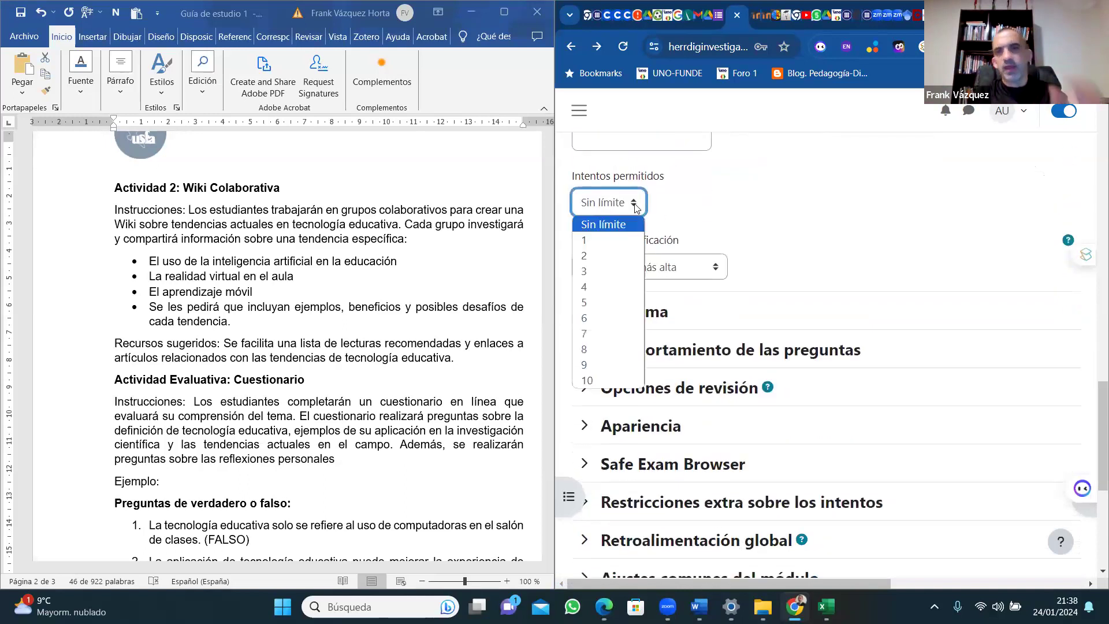
{"action": "left_click", "coordinate": [590, 262]}
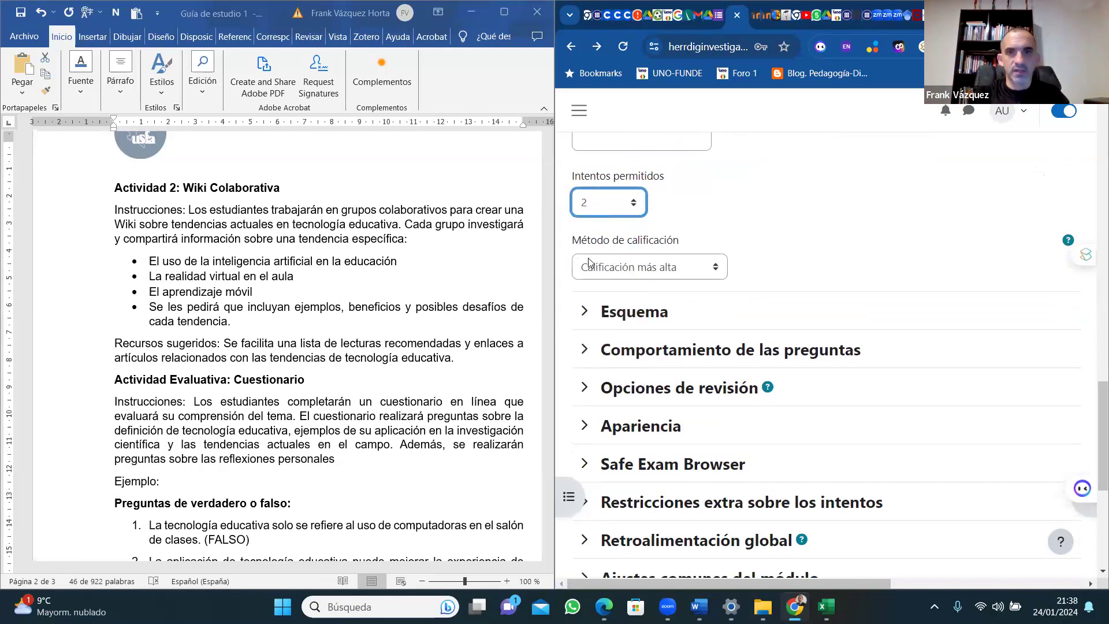
Try Promedio de calificaciones as the quiz's grading method and switch it back to Calificación más alta.
{"action": "left_click", "coordinate": [715, 268]}
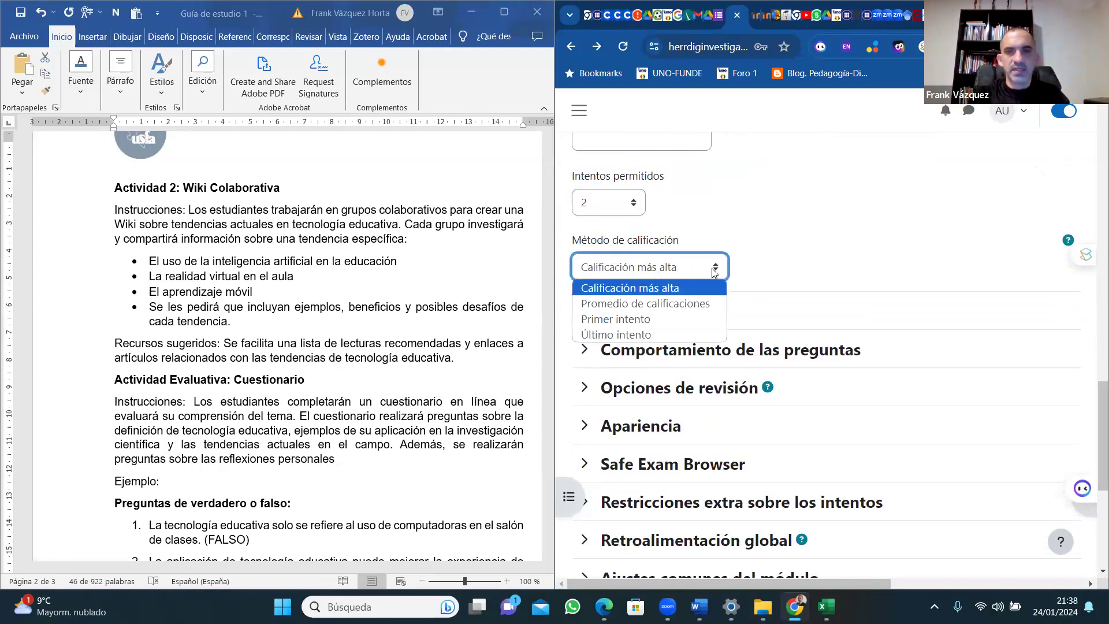
{"action": "left_click", "coordinate": [619, 306]}
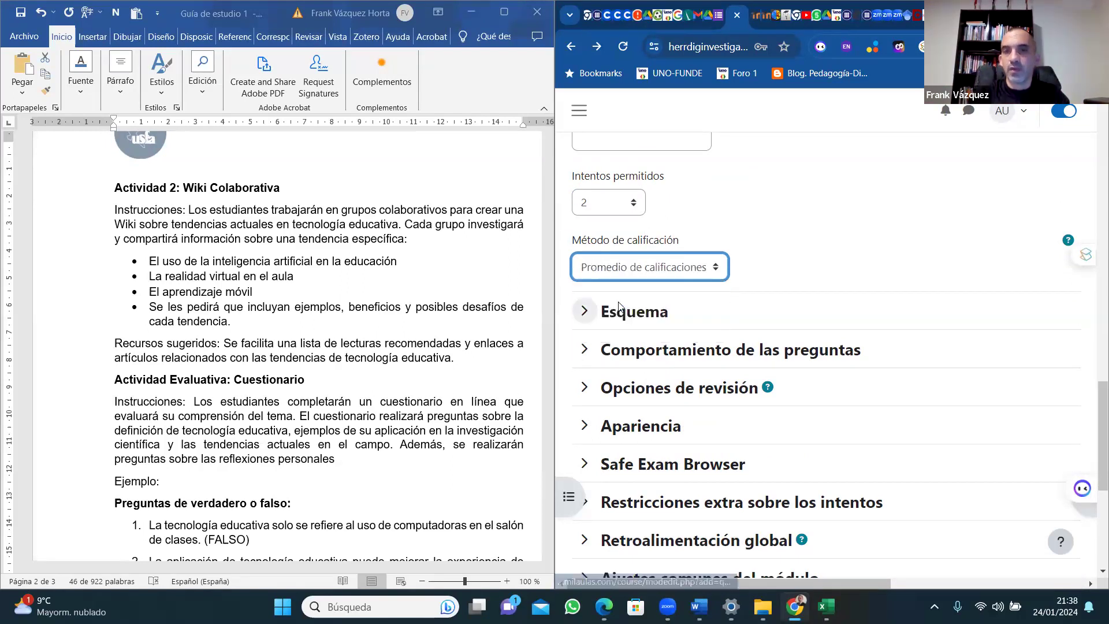
{"action": "left_click", "coordinate": [721, 268]}
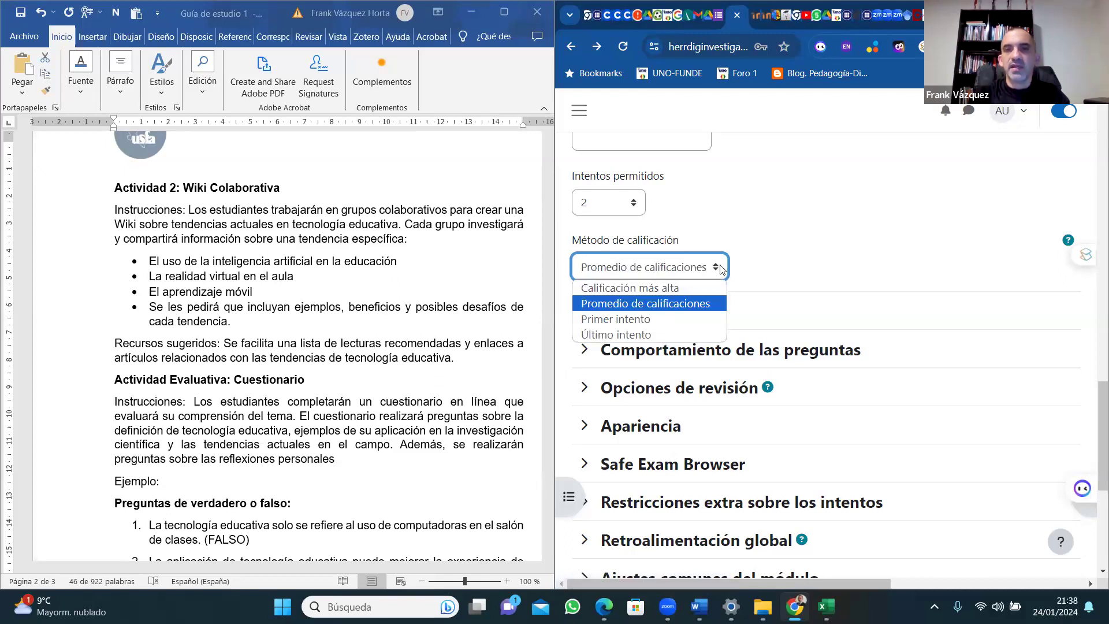
{"action": "left_click", "coordinate": [654, 288]}
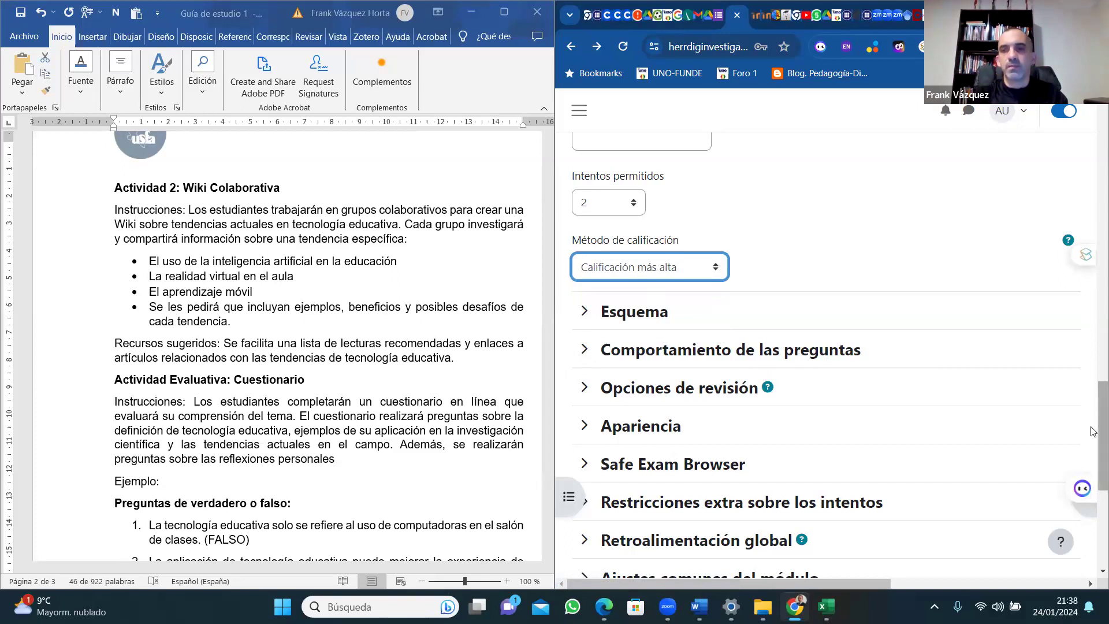
Save the quiz's configuration and return to the course.
{"action": "left_click_drag", "start_coordinate": [1101, 434], "coordinate": [774, 507]}
{"action": "left_click", "coordinate": [679, 474]}
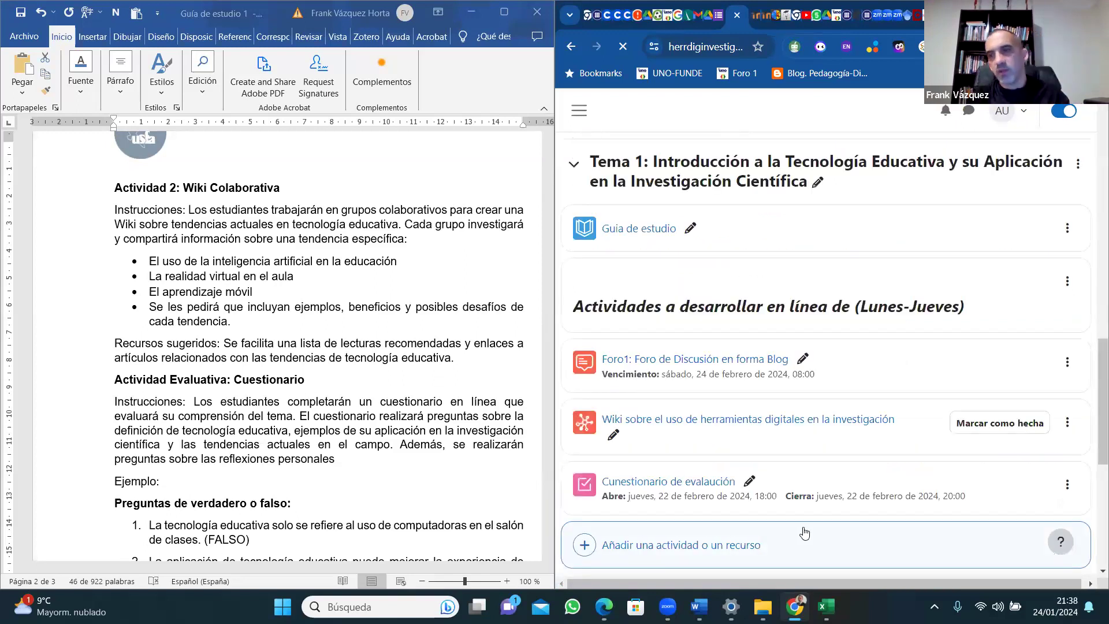
Open the Cunestionario de evalaución quiz, edit its configuration and expand Opciones de revisión.
{"action": "scroll", "coordinate": [713, 286], "scroll_direction": "down", "scroll_amount": 4}
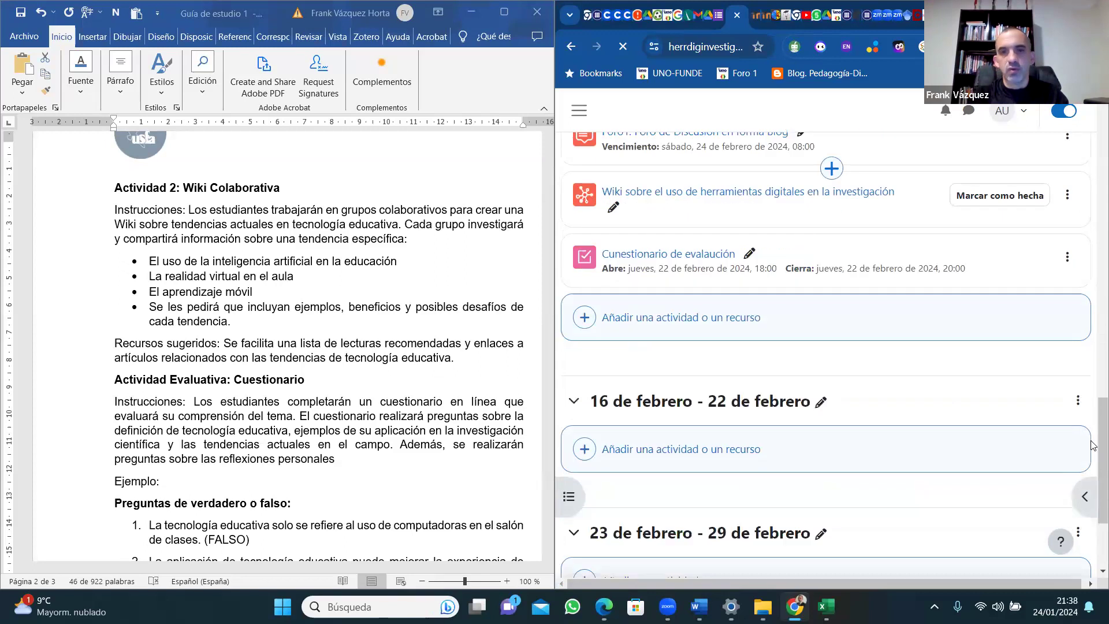
{"action": "left_click", "coordinate": [668, 253]}
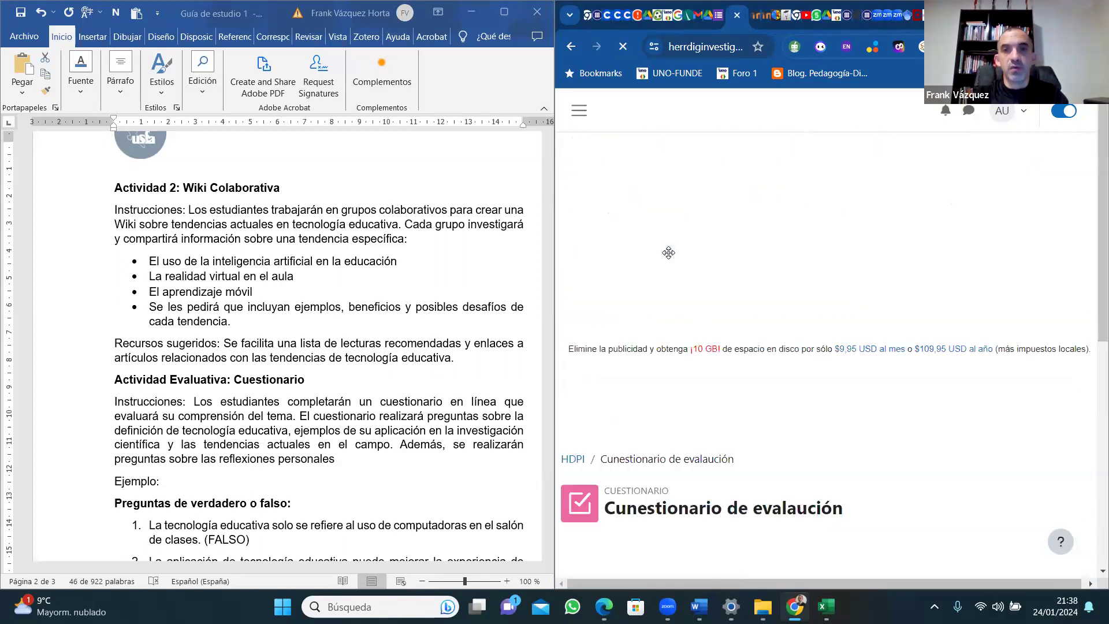
{"action": "scroll", "coordinate": [1097, 231], "scroll_direction": "down", "scroll_amount": 8}
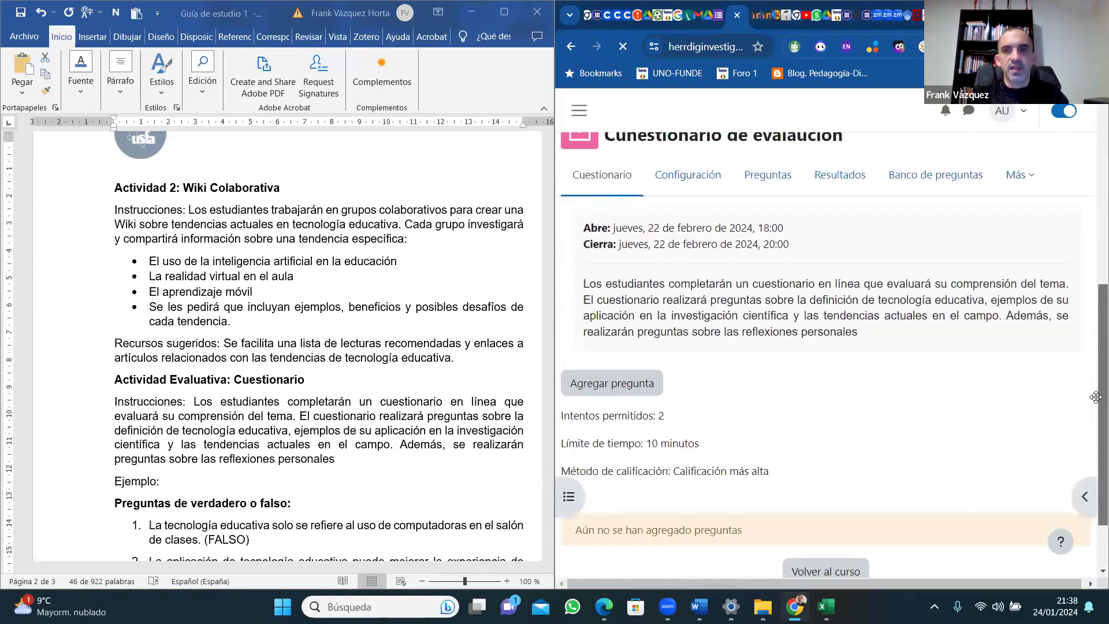
{"action": "scroll", "coordinate": [1074, 319], "scroll_direction": "up", "scroll_amount": 4}
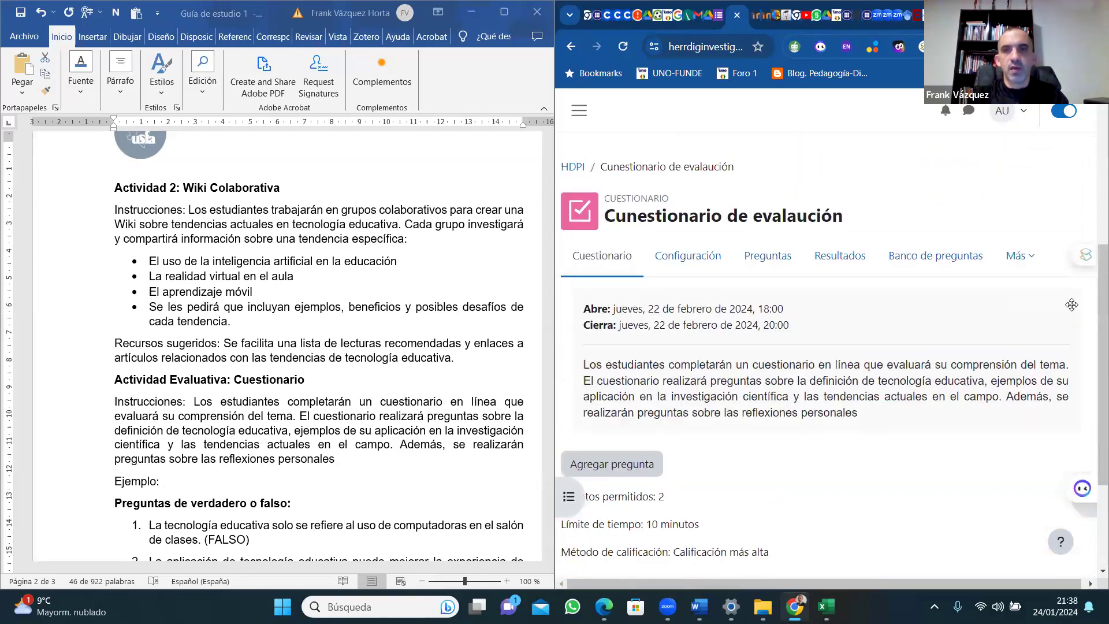
{"action": "left_click", "coordinate": [685, 332]}
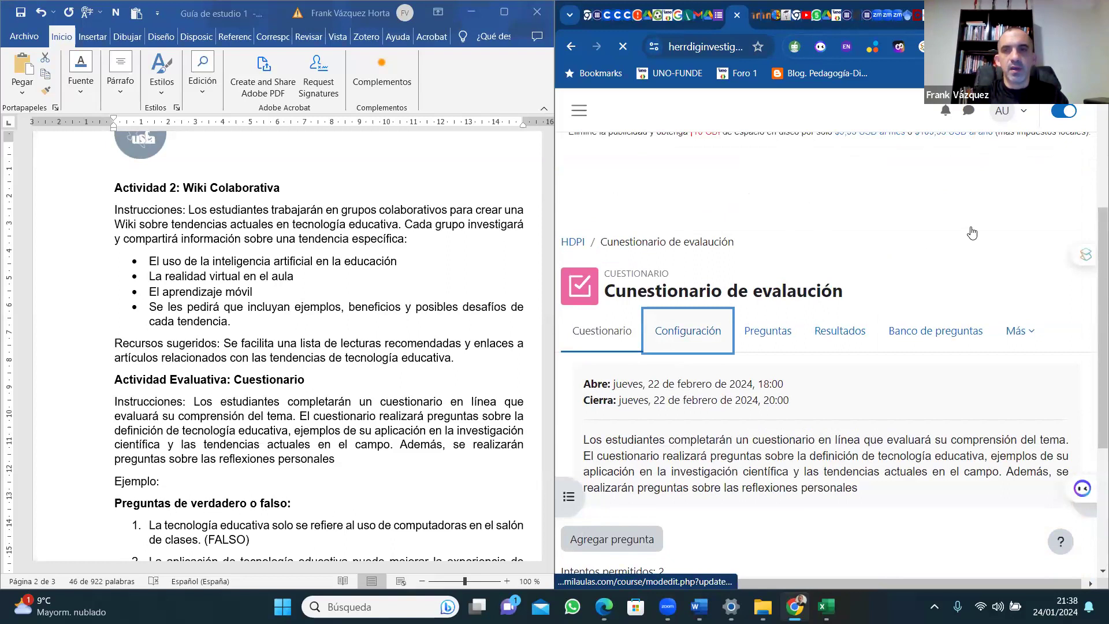
{"action": "left_click_drag", "start_coordinate": [1096, 184], "coordinate": [1096, 455]}
{"action": "scroll", "coordinate": [1096, 455], "scroll_direction": "down", "scroll_amount": 1}
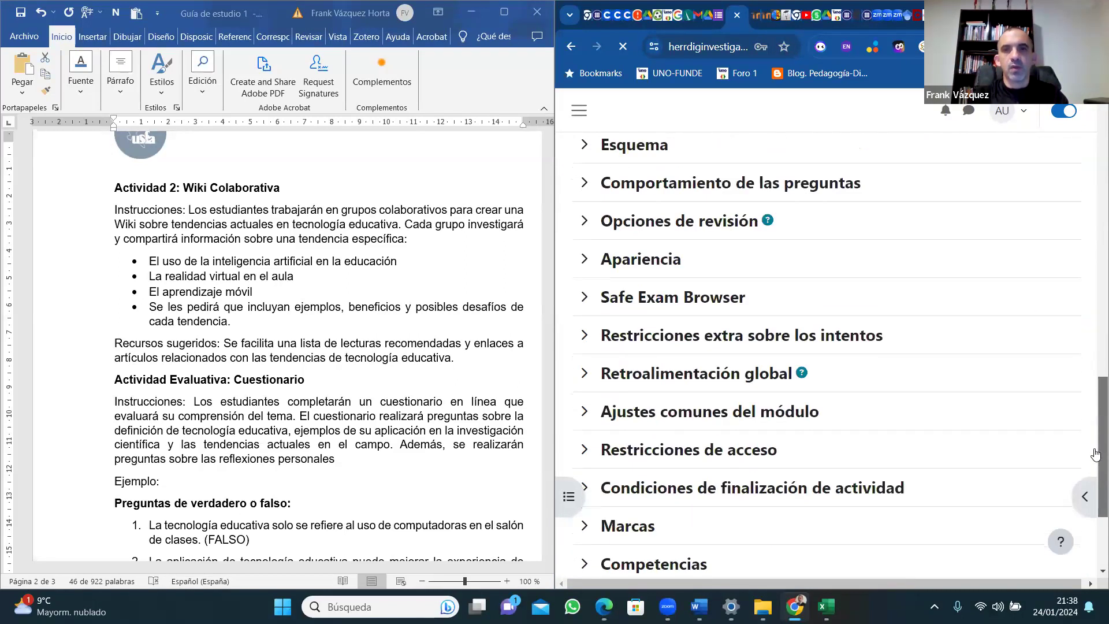
{"action": "left_click", "coordinate": [633, 227]}
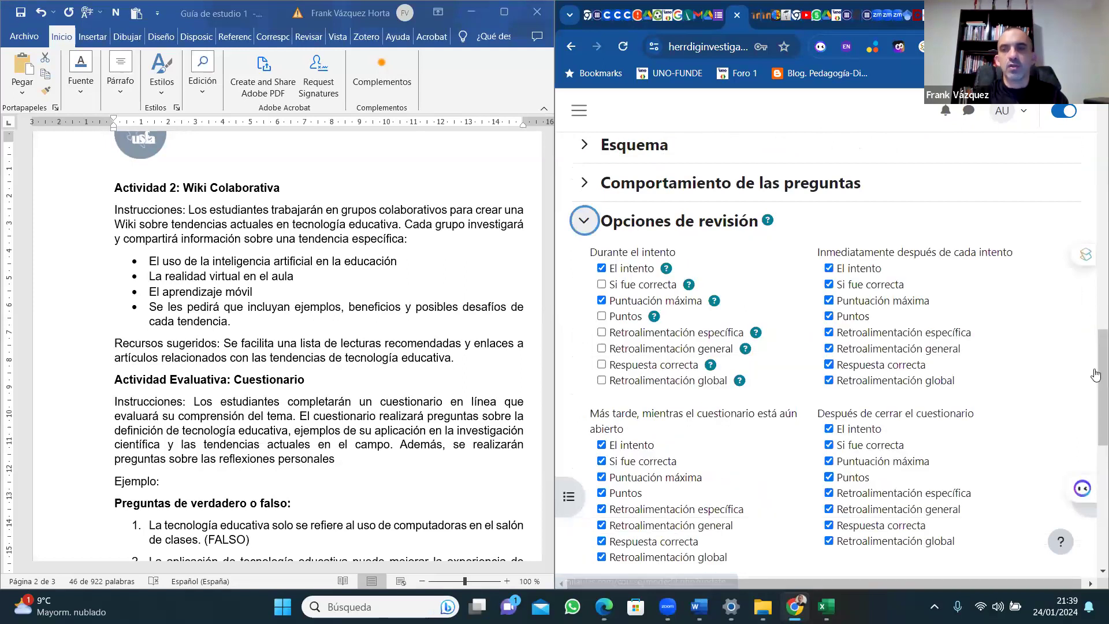
Disable all review options immediately after each attempt except El intento and Retroalimentación global, and disable El intento for the later period while the quiz is open.
{"action": "scroll", "coordinate": [1096, 374], "scroll_direction": "down", "scroll_amount": 1}
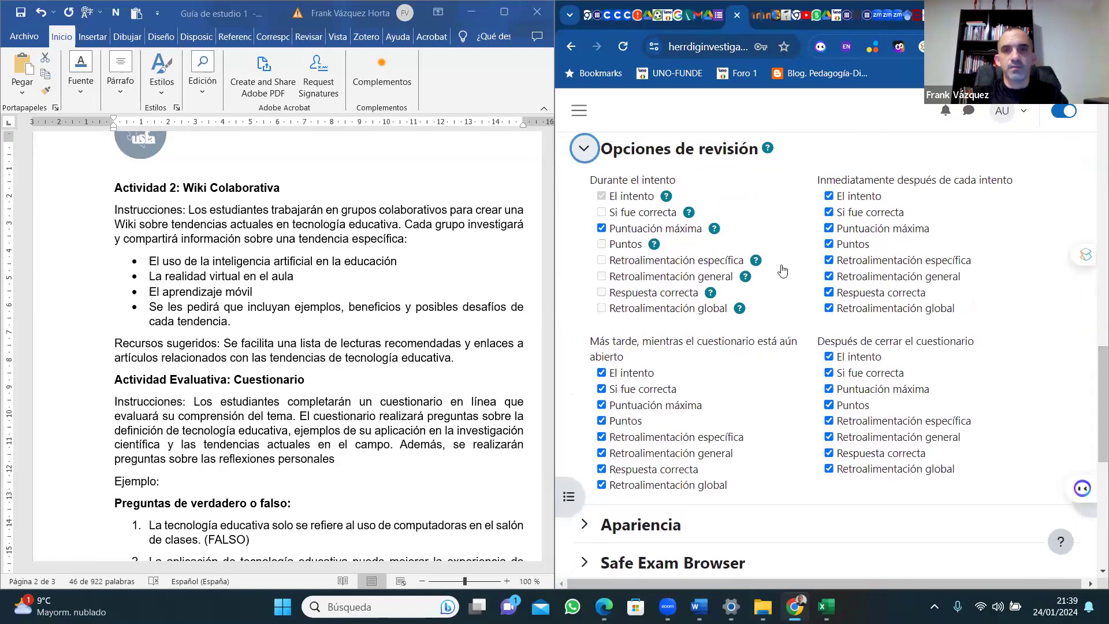
{"action": "left_click", "coordinate": [829, 292]}
{"action": "left_click", "coordinate": [829, 277]}
{"action": "left_click", "coordinate": [829, 260]}
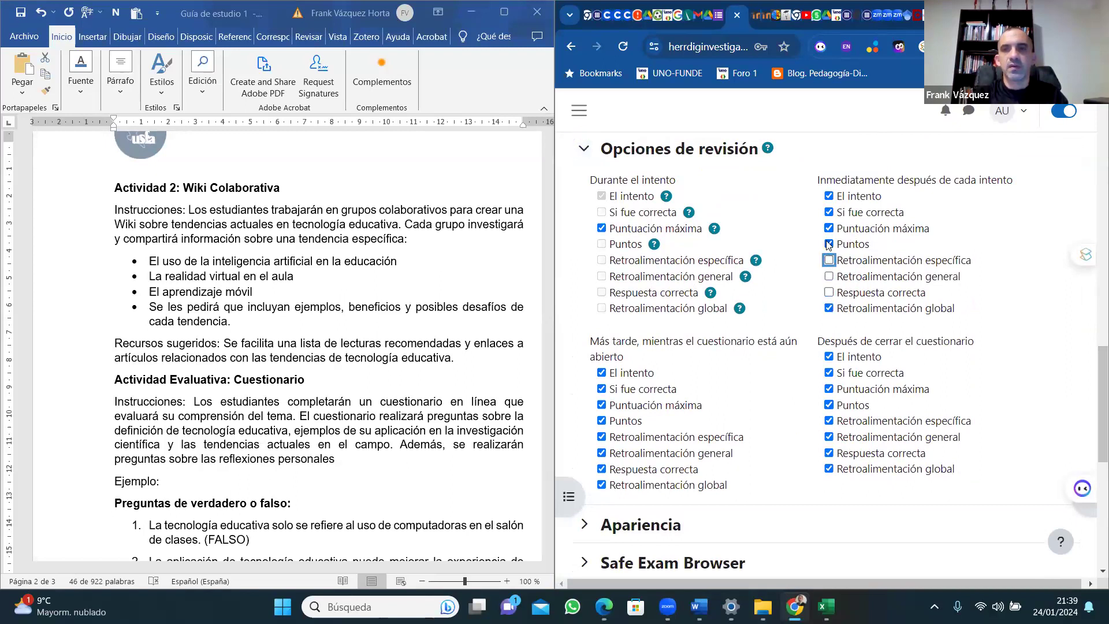
{"action": "left_click", "coordinate": [829, 244]}
{"action": "left_click", "coordinate": [829, 229]}
{"action": "left_click", "coordinate": [829, 212]}
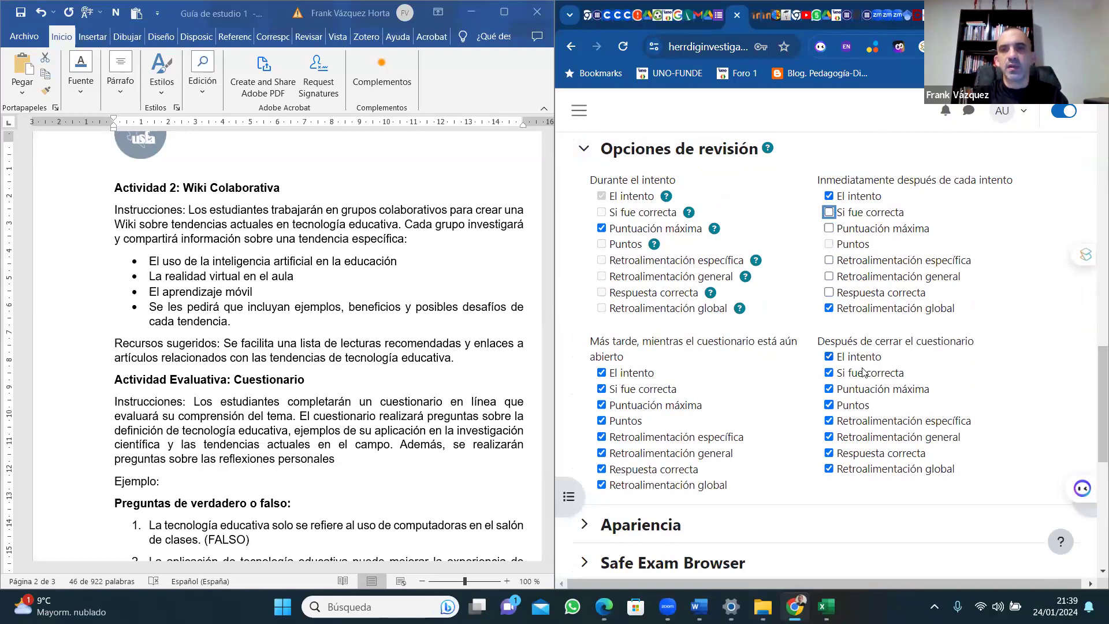
{"action": "left_click", "coordinate": [602, 373]}
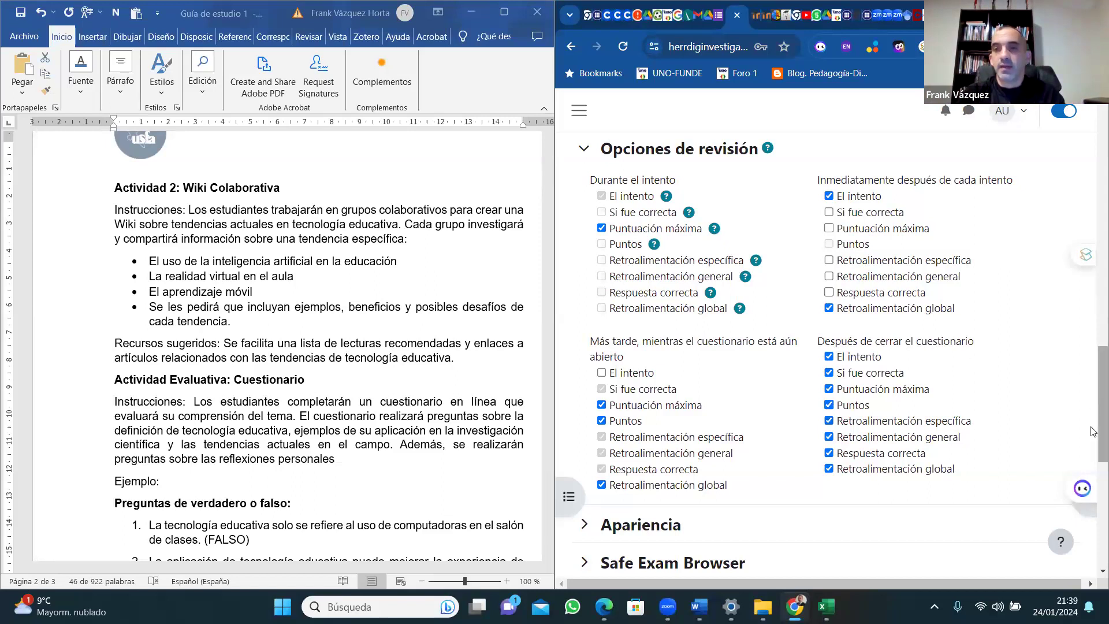
Expand Comportamiento de las preguntas to review its settings, and save the quiz's changes, returning to the course.
{"action": "scroll", "coordinate": [1094, 405], "scroll_direction": "up", "scroll_amount": 2}
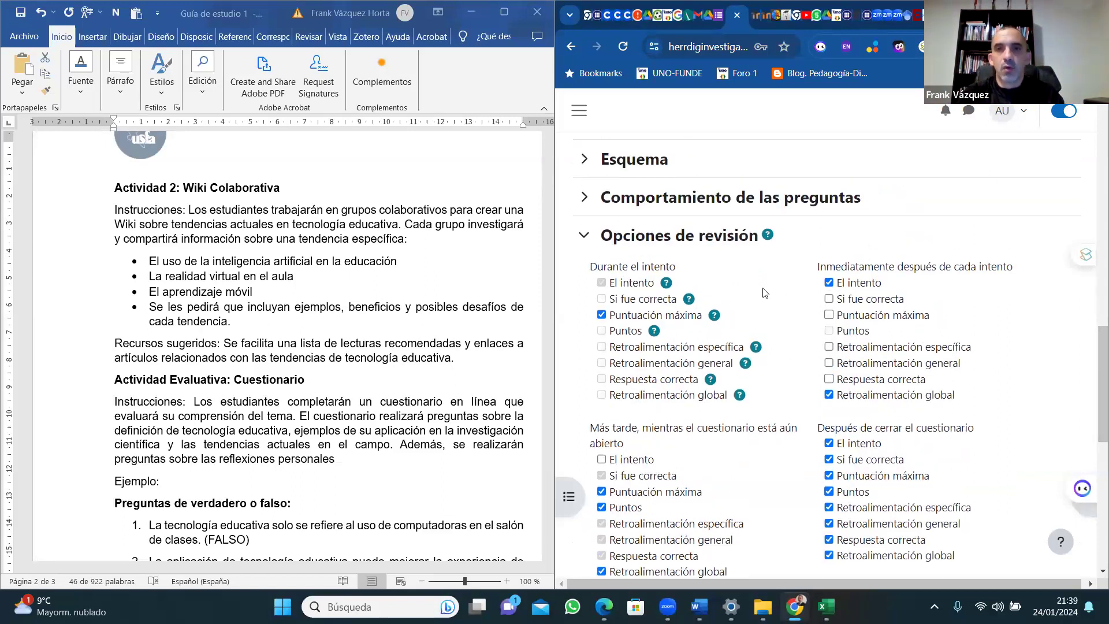
{"action": "left_click", "coordinate": [585, 197]}
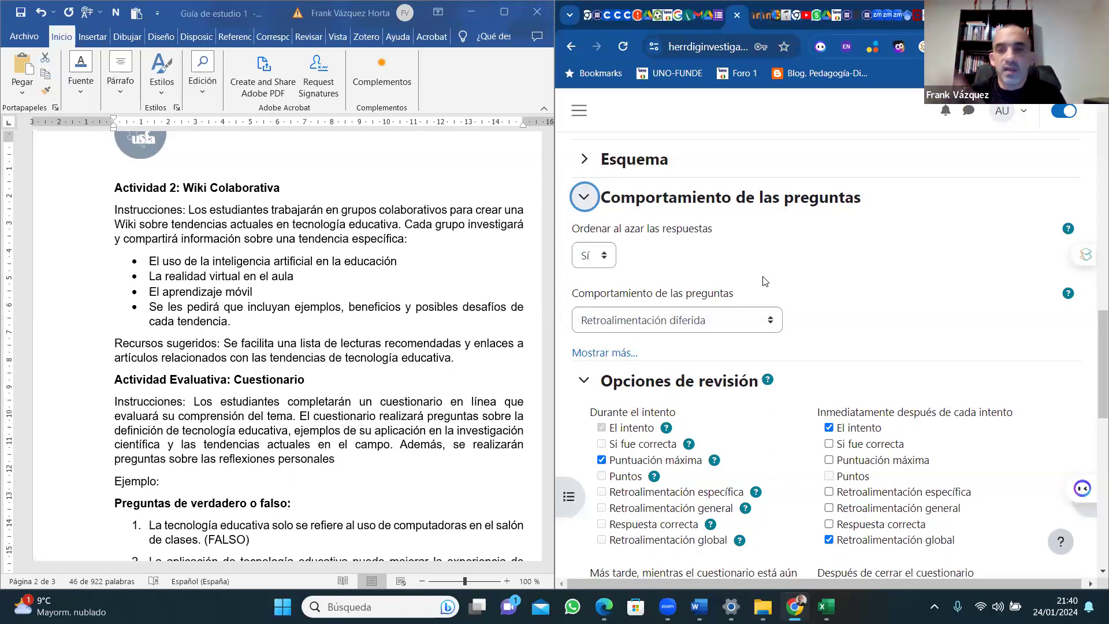
{"action": "scroll", "coordinate": [1094, 450], "scroll_direction": "down", "scroll_amount": 2}
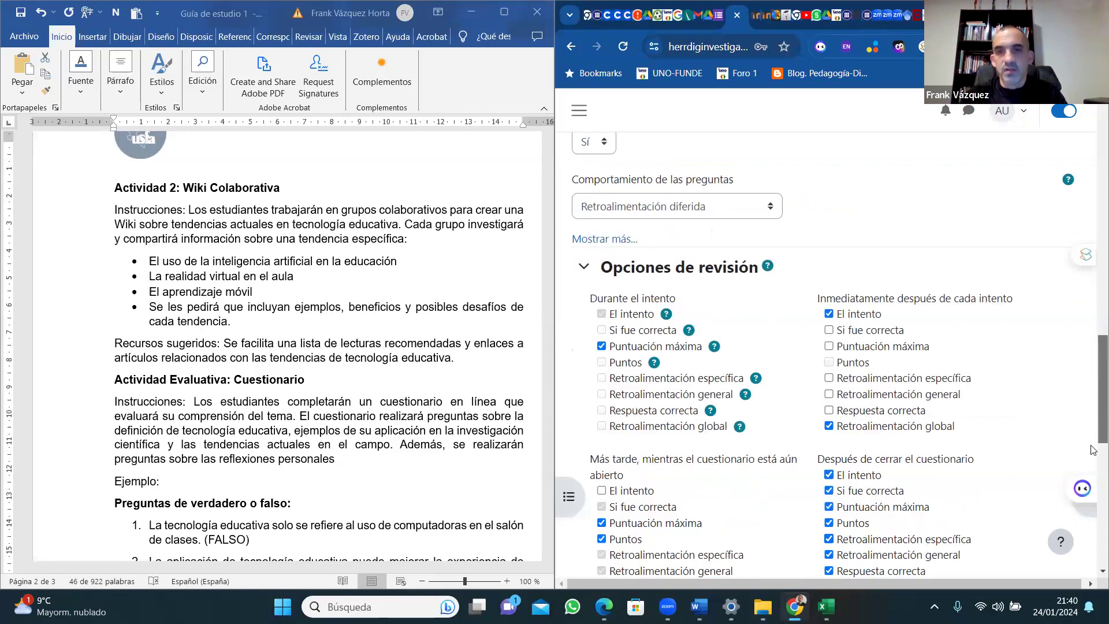
{"action": "scroll", "coordinate": [1094, 451], "scroll_direction": "down", "scroll_amount": 10}
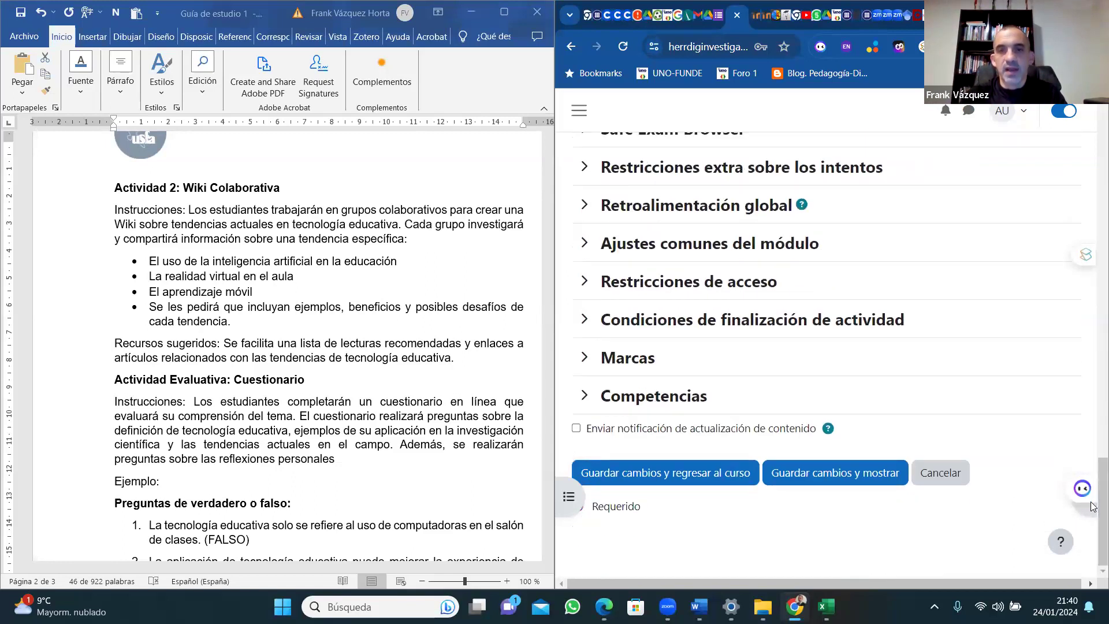
{"action": "left_click", "coordinate": [683, 475]}
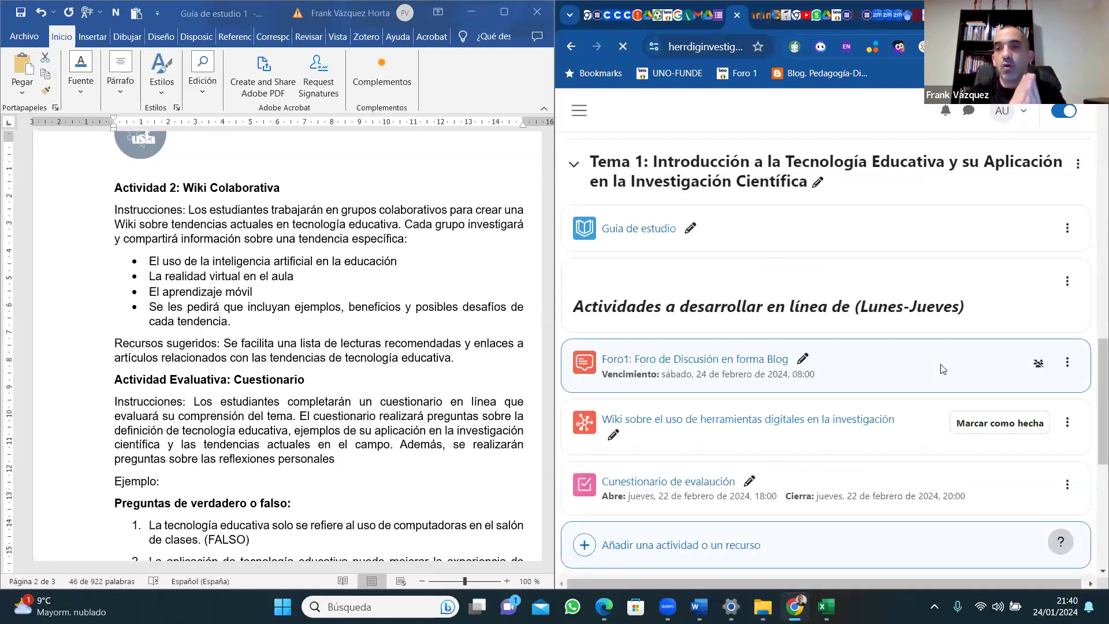
Maximize the browser window showing the course and turn off edit mode.
{"action": "scroll", "coordinate": [1098, 444], "scroll_direction": "down", "scroll_amount": 3}
{"action": "scroll", "coordinate": [1097, 444], "scroll_direction": "down", "scroll_amount": 1}
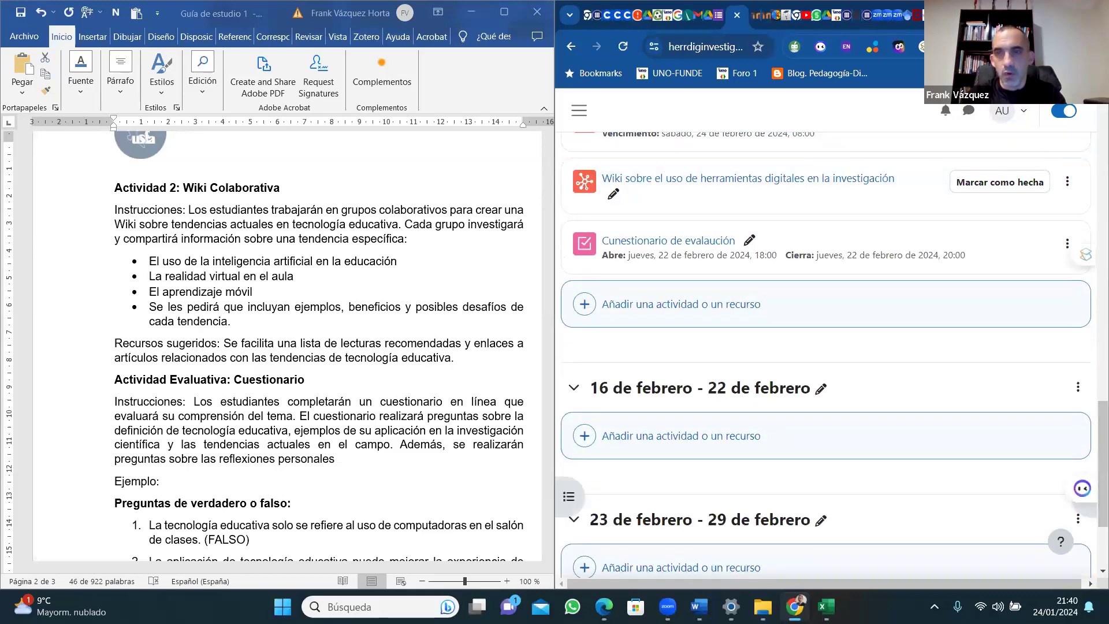
{"action": "key", "text": "super+Up"}
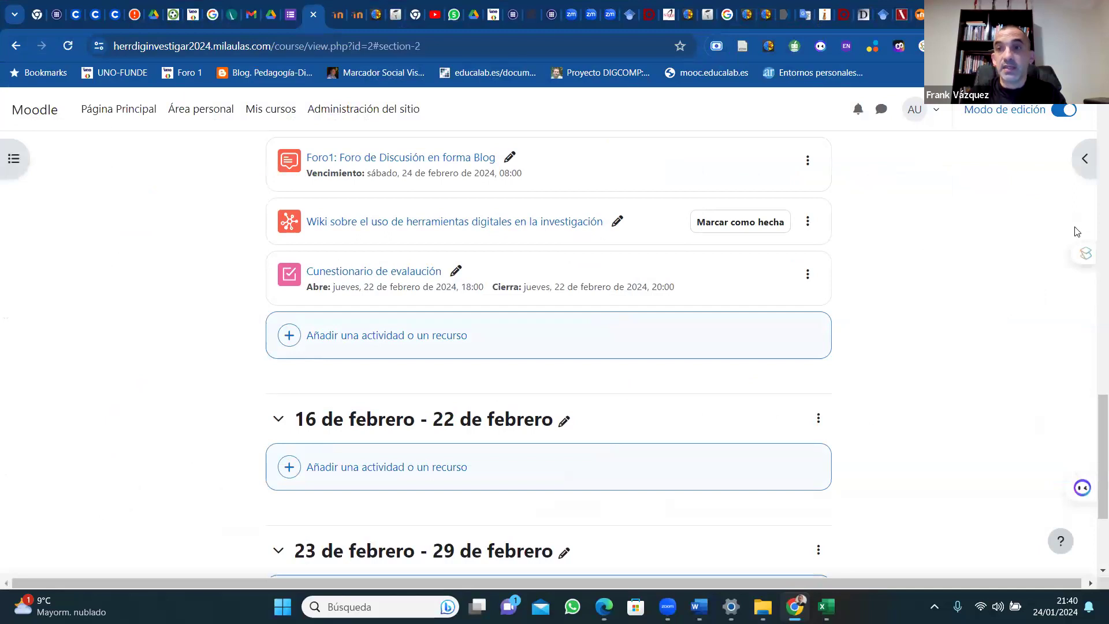
{"action": "left_click", "coordinate": [937, 111]}
{"action": "left_click", "coordinate": [1061, 113]}
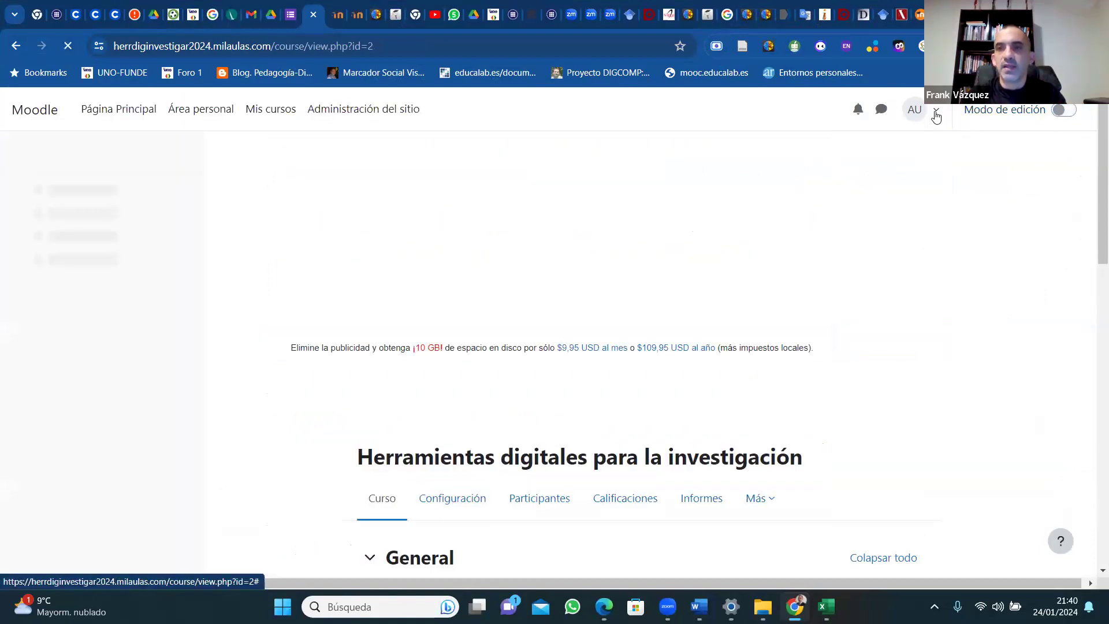
Switch the course role to Estudiante.
{"action": "left_click", "coordinate": [938, 114]}
{"action": "left_click", "coordinate": [818, 319]}
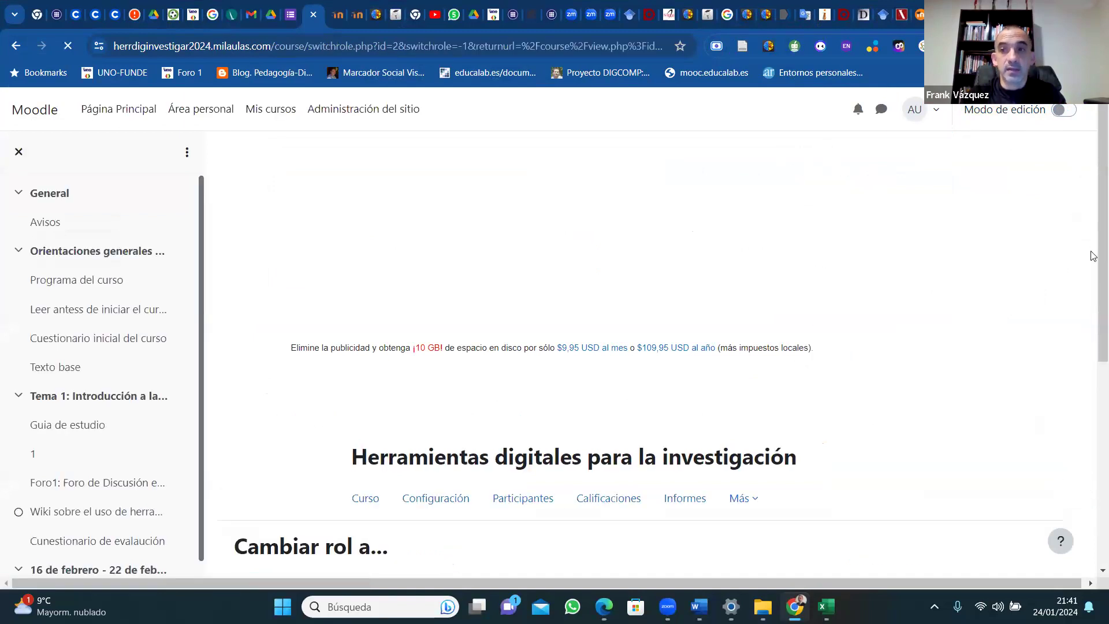
{"action": "scroll", "coordinate": [1096, 358], "scroll_direction": "down", "scroll_amount": 6}
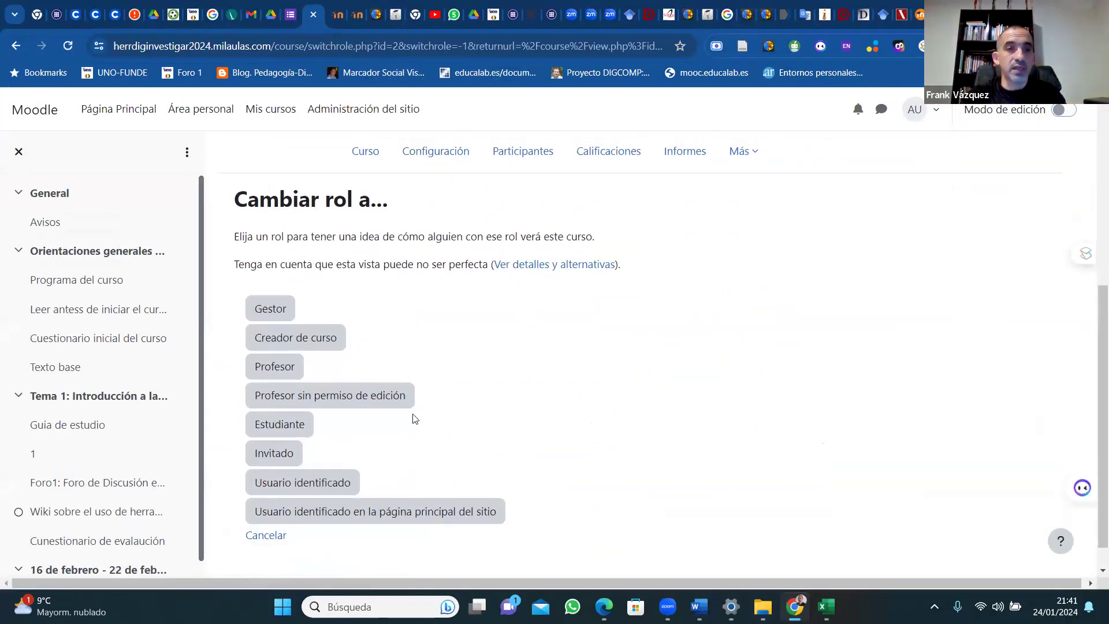
{"action": "left_click", "coordinate": [282, 427]}
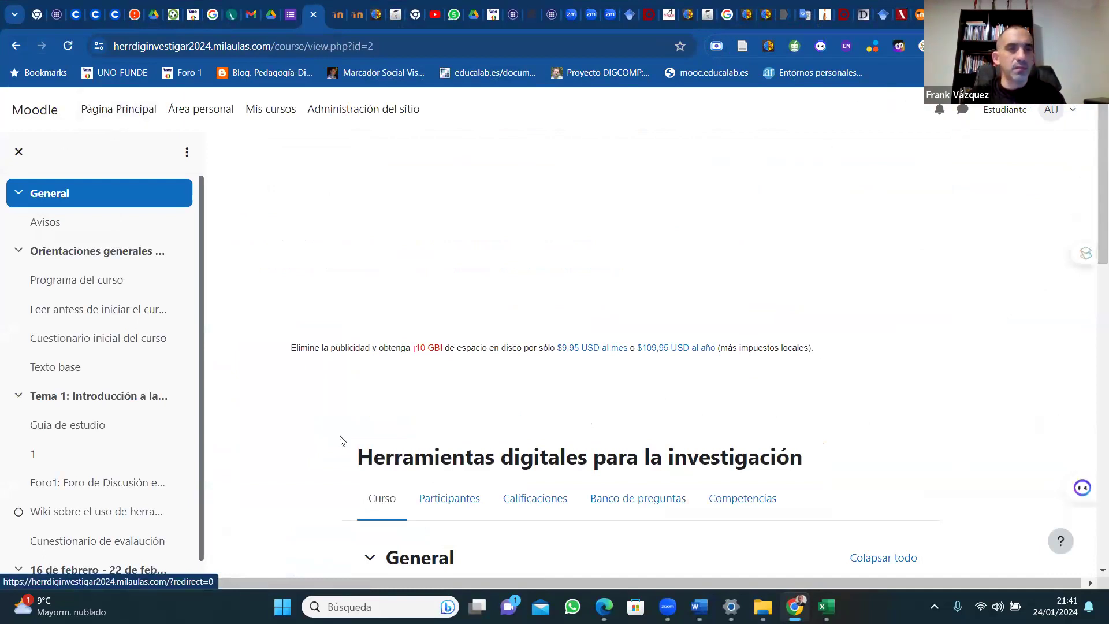
{"action": "scroll", "coordinate": [200, 427], "scroll_direction": "down", "scroll_amount": 1}
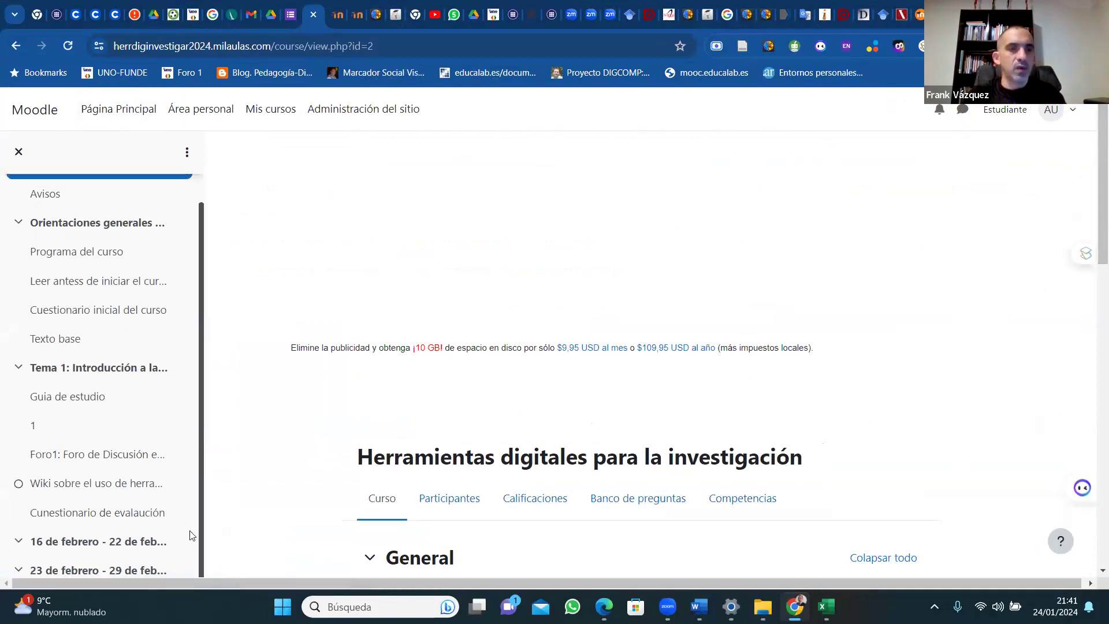
Open Cunestionario de evalaución as a student to check its dates, attempts and time limit, and return to the normal role.
{"action": "left_click", "coordinate": [94, 512]}
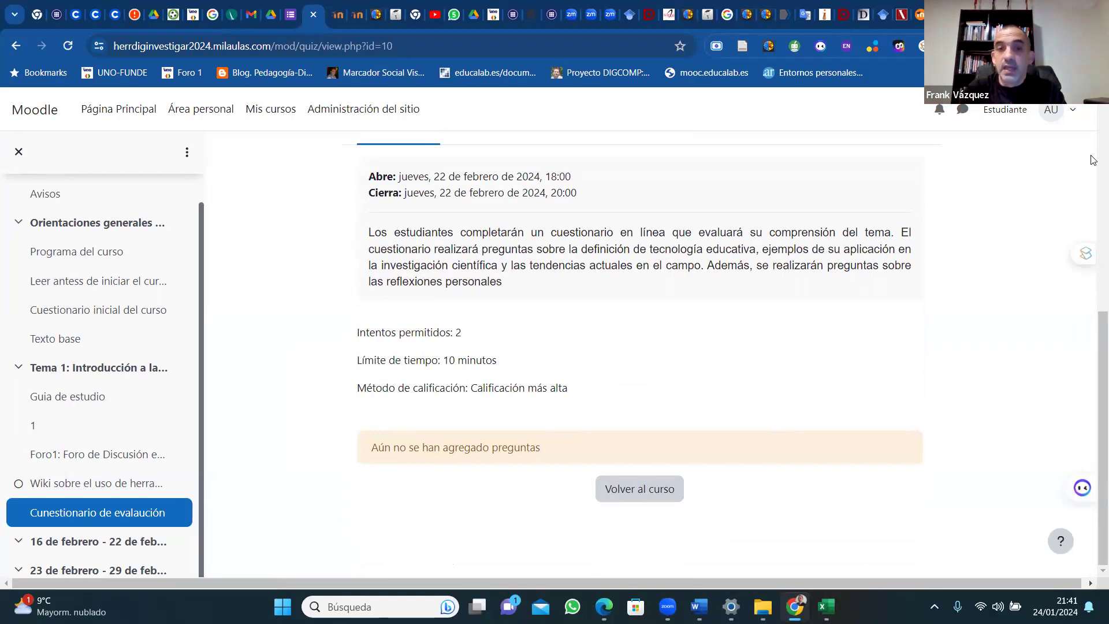
{"action": "left_click", "coordinate": [1075, 112]}
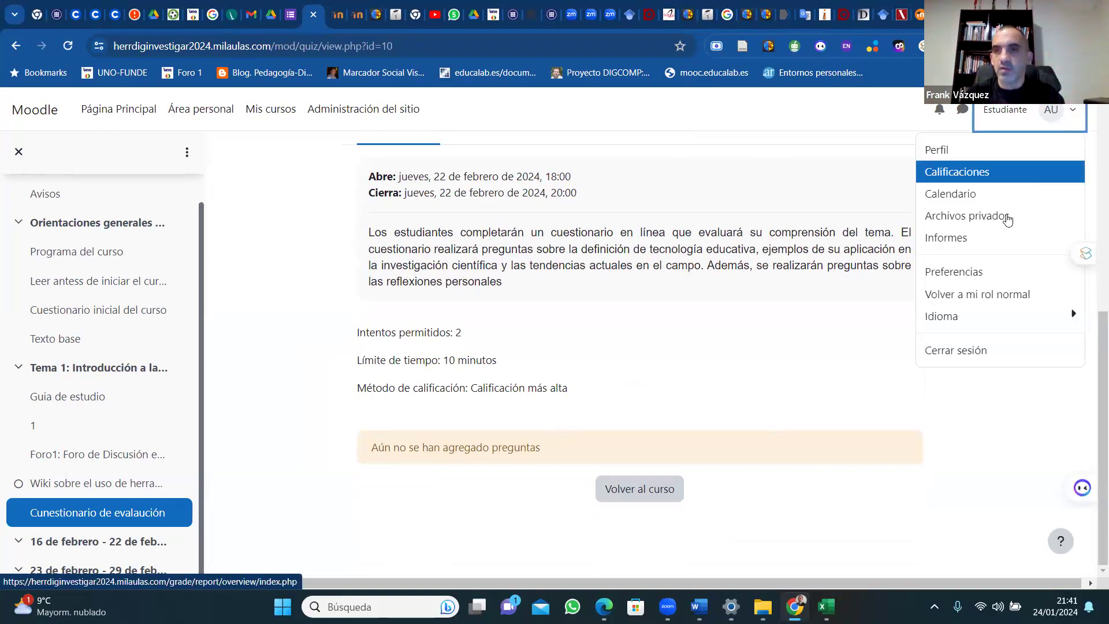
{"action": "left_click", "coordinate": [949, 296]}
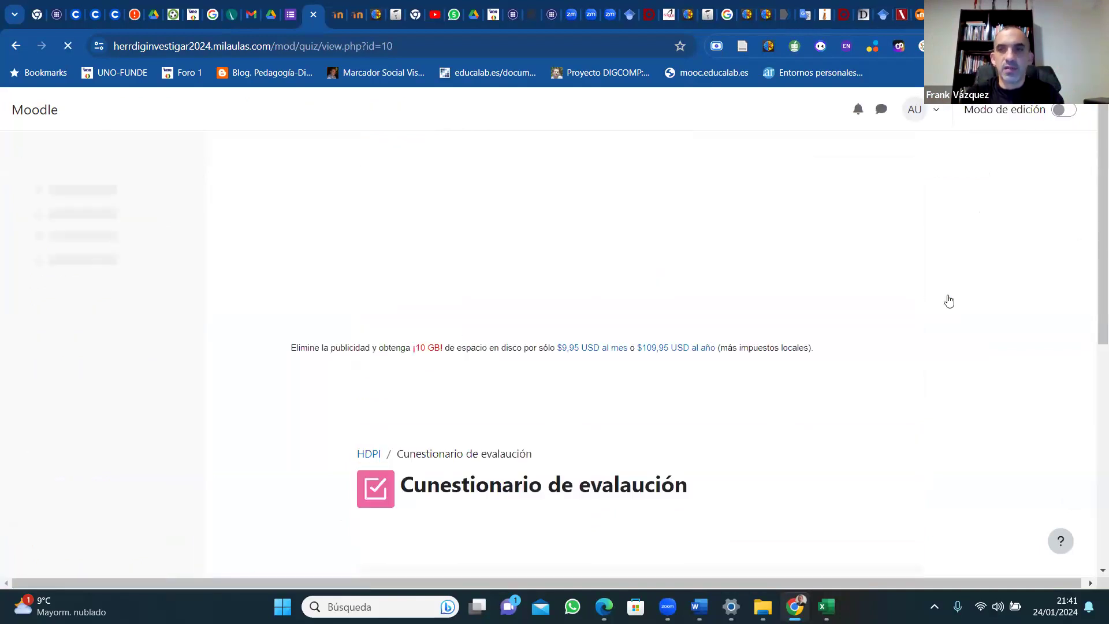
Open the question editing page of the evaluation quiz.
{"action": "left_click_drag", "start_coordinate": [1096, 239], "coordinate": [1092, 463]}
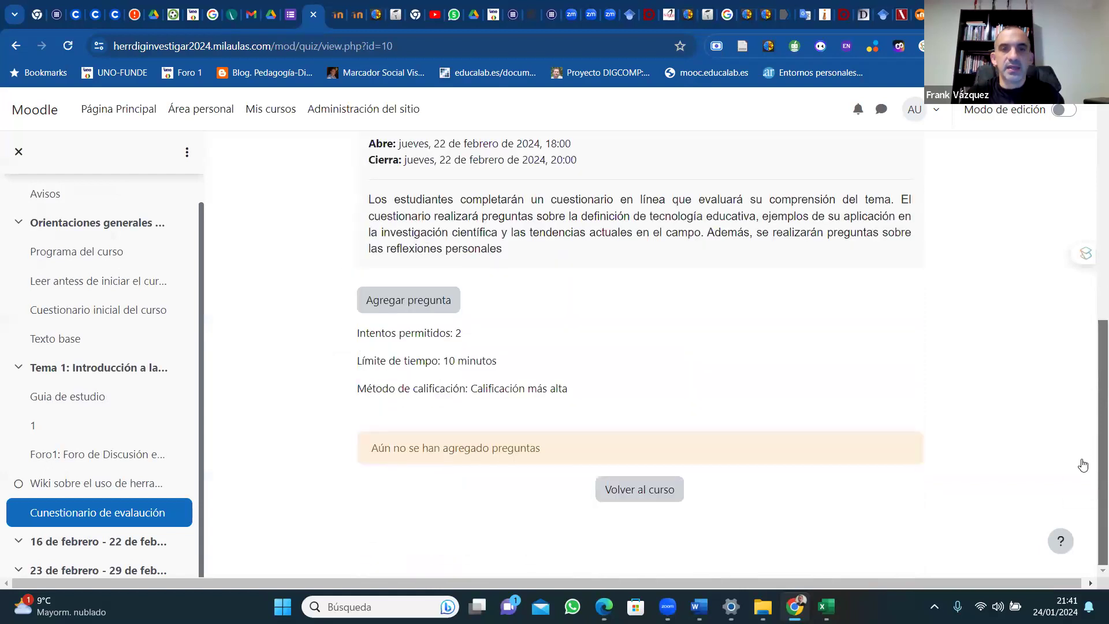
{"action": "left_click", "coordinate": [408, 303]}
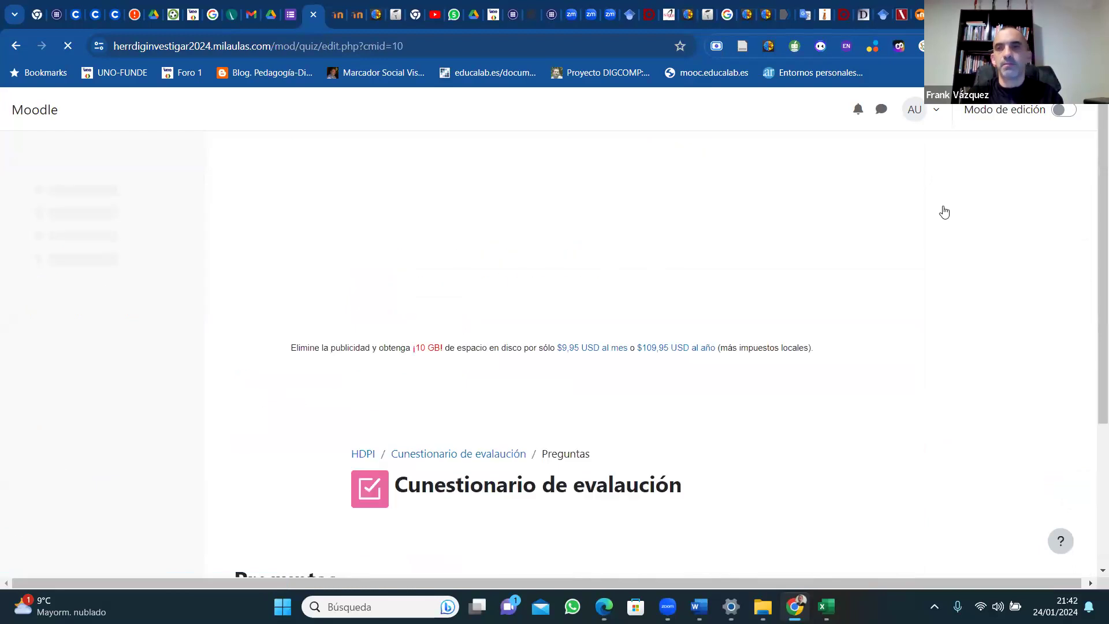
{"action": "scroll", "coordinate": [1096, 213], "scroll_direction": "down", "scroll_amount": 3}
{"action": "scroll", "coordinate": [1096, 213], "scroll_direction": "down", "scroll_amount": 3}
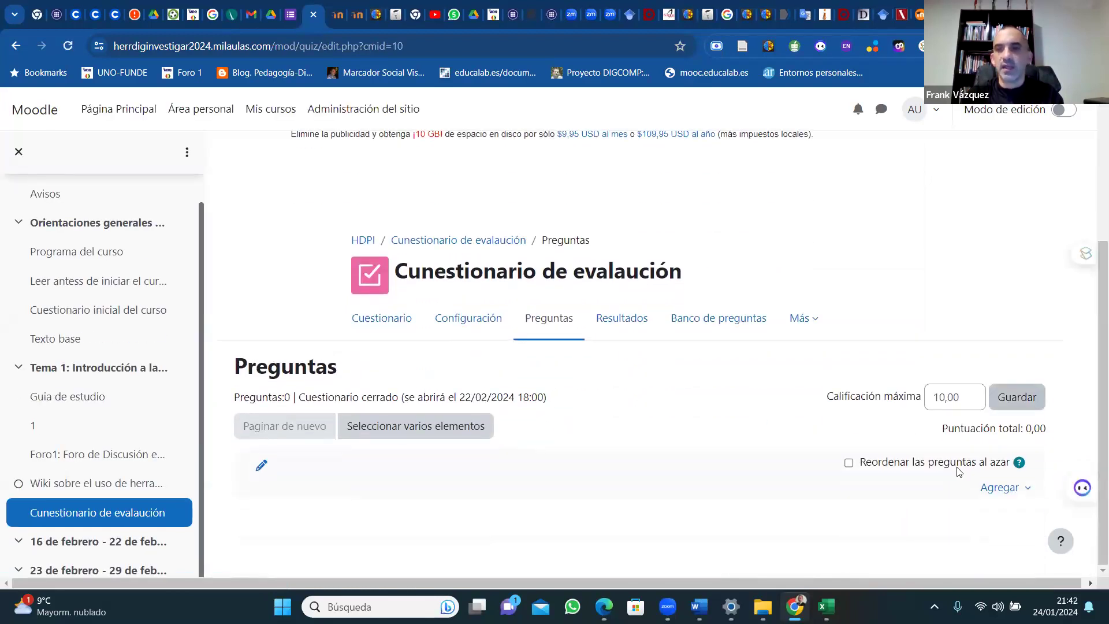
Add a new question of type Opción múltiple to the quiz.
{"action": "left_click", "coordinate": [1001, 491]}
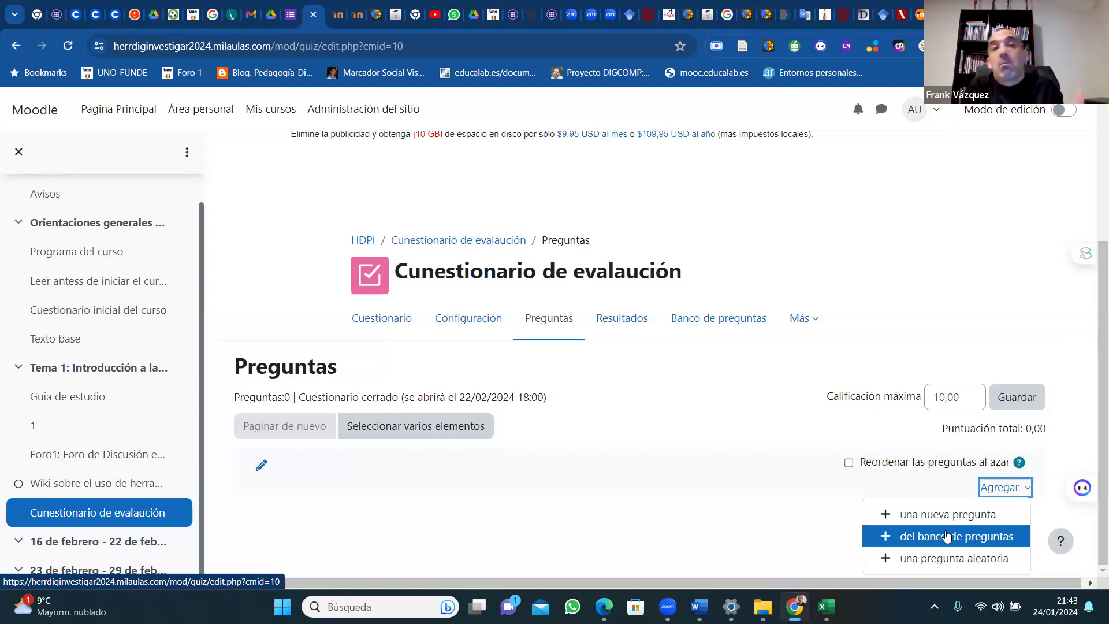
{"action": "left_click", "coordinate": [947, 537]}
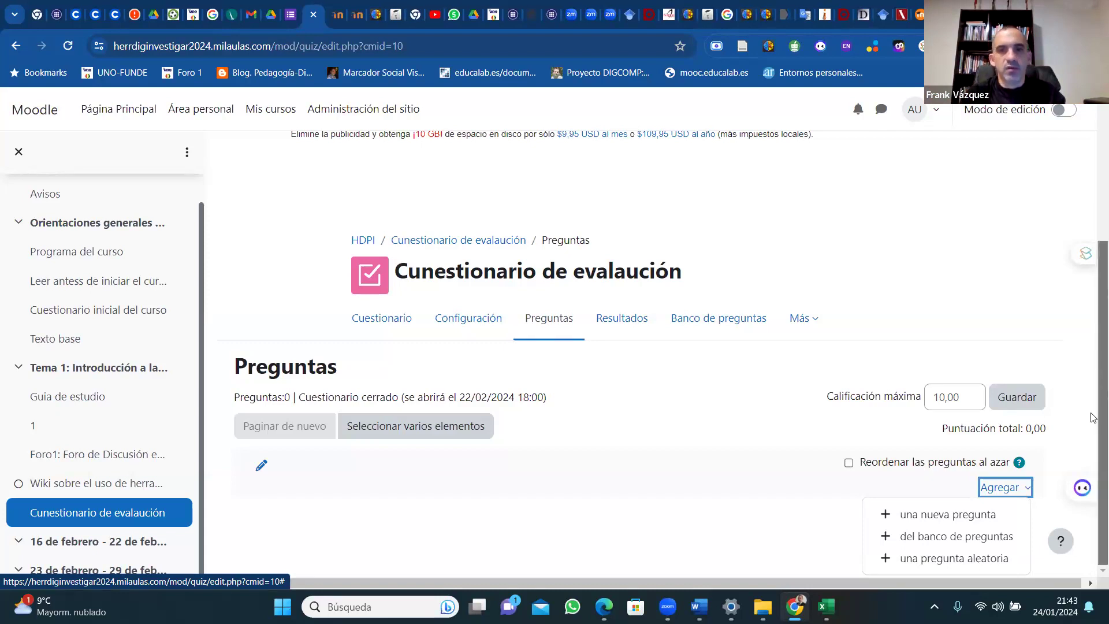
{"action": "left_click", "coordinate": [932, 516]}
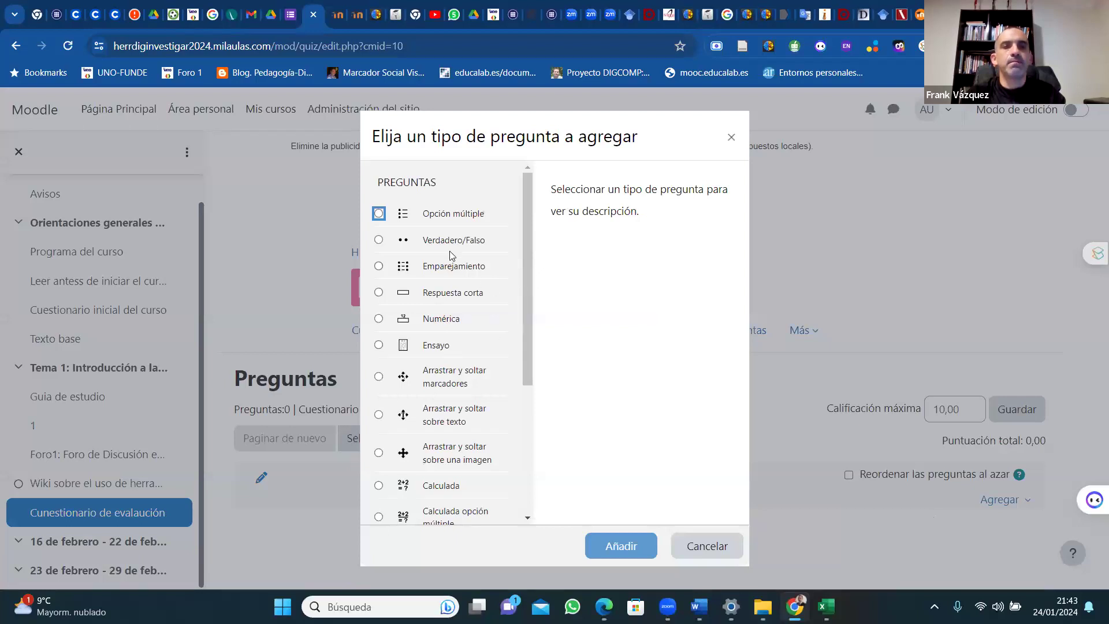
{"action": "left_click", "coordinate": [445, 222]}
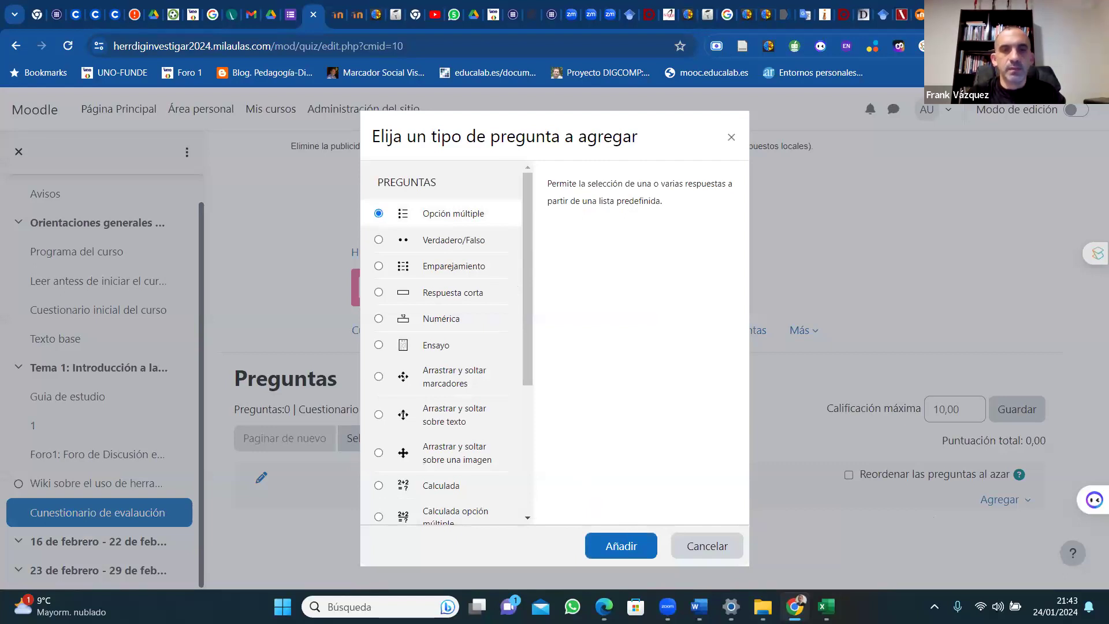
{"action": "left_click", "coordinate": [629, 545]}
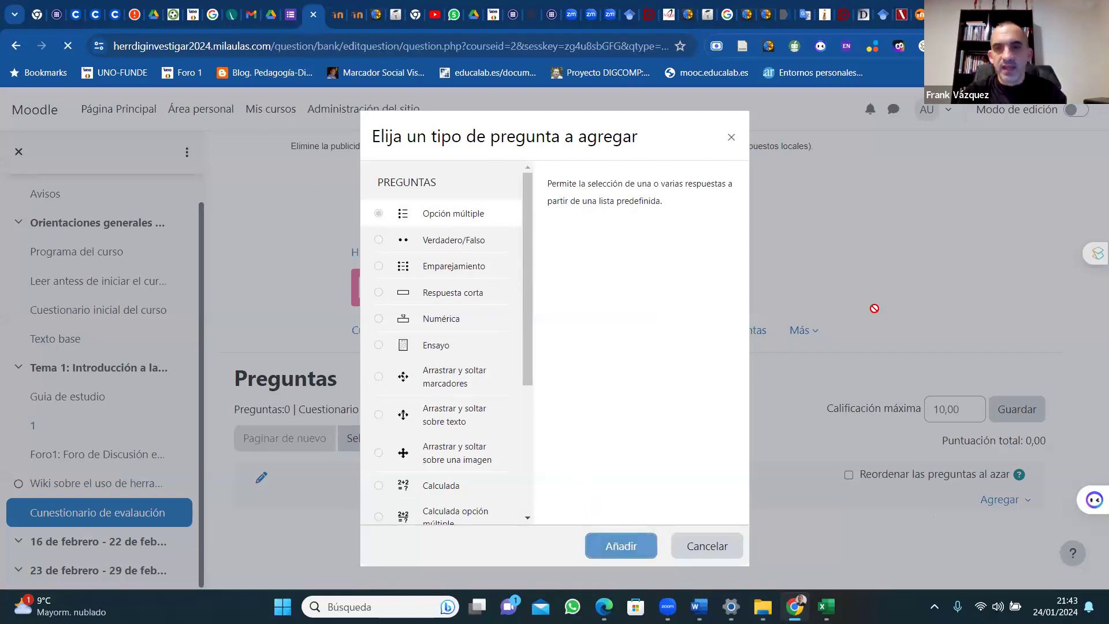
Name the multiple-choice question 1 and place the cursor in its Enunciado de la pregunta.
{"action": "scroll", "coordinate": [1092, 212], "scroll_direction": "down", "scroll_amount": 5}
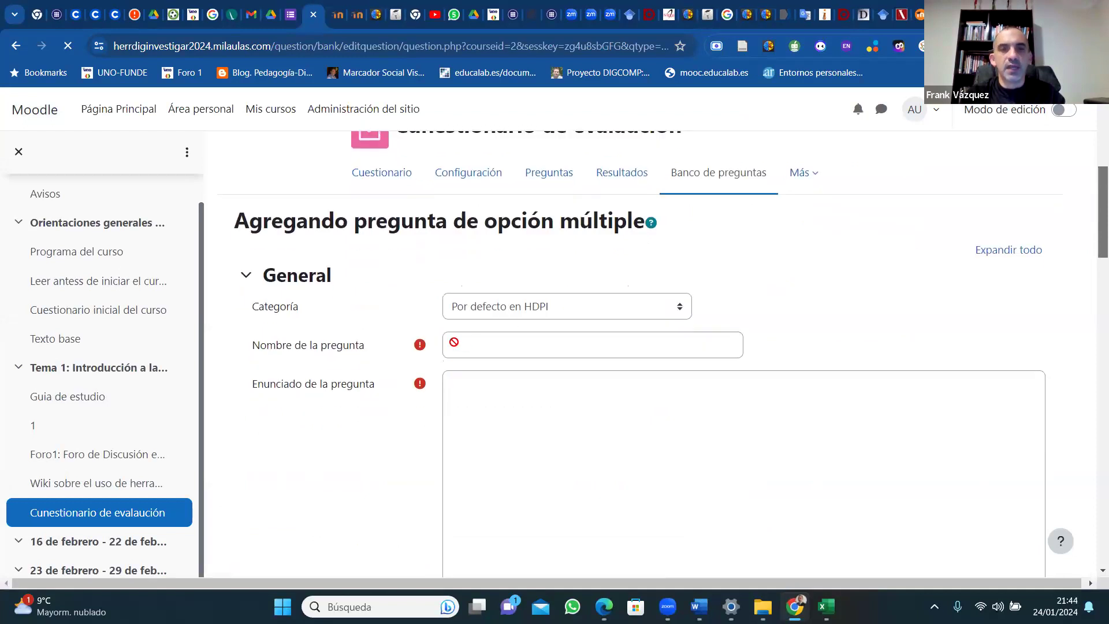
{"action": "left_click", "coordinate": [454, 344]}
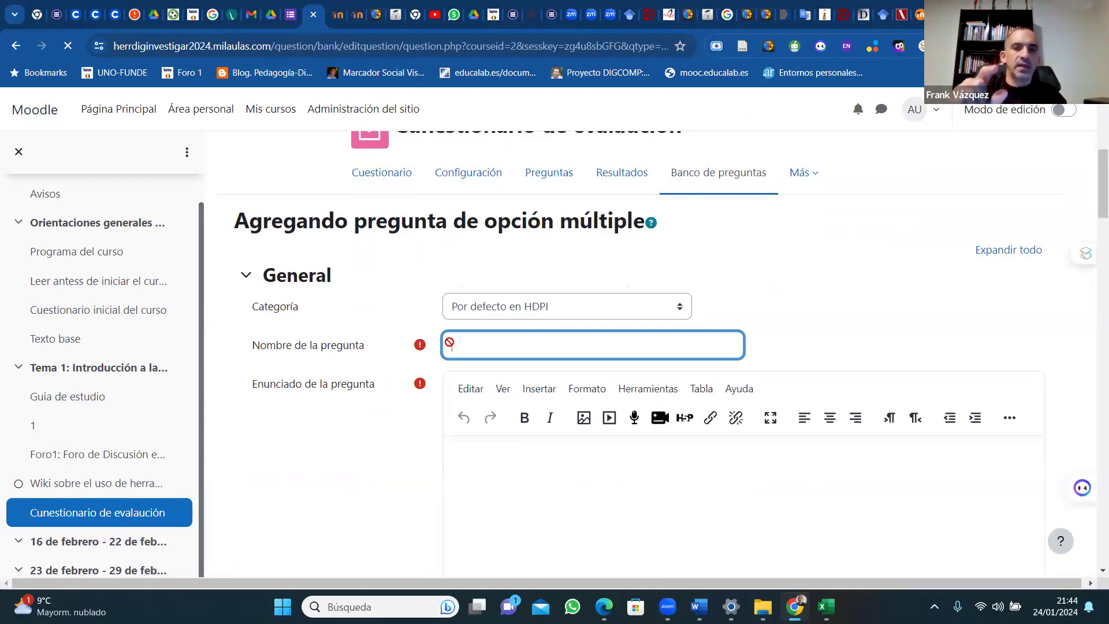
{"action": "type", "text": "1"}
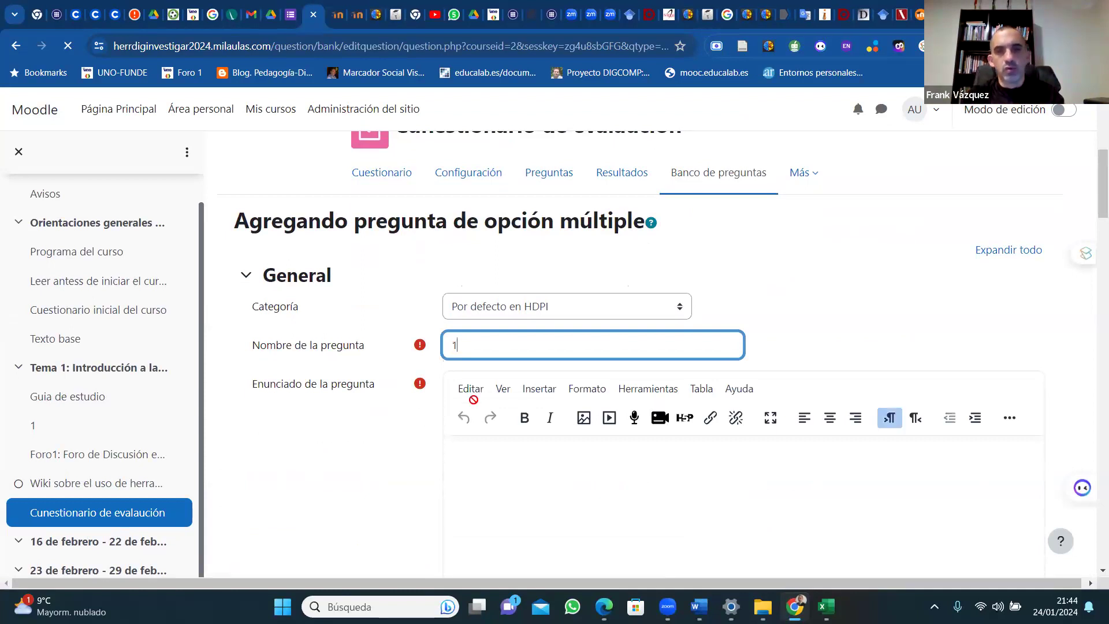
{"action": "left_click", "coordinate": [465, 450]}
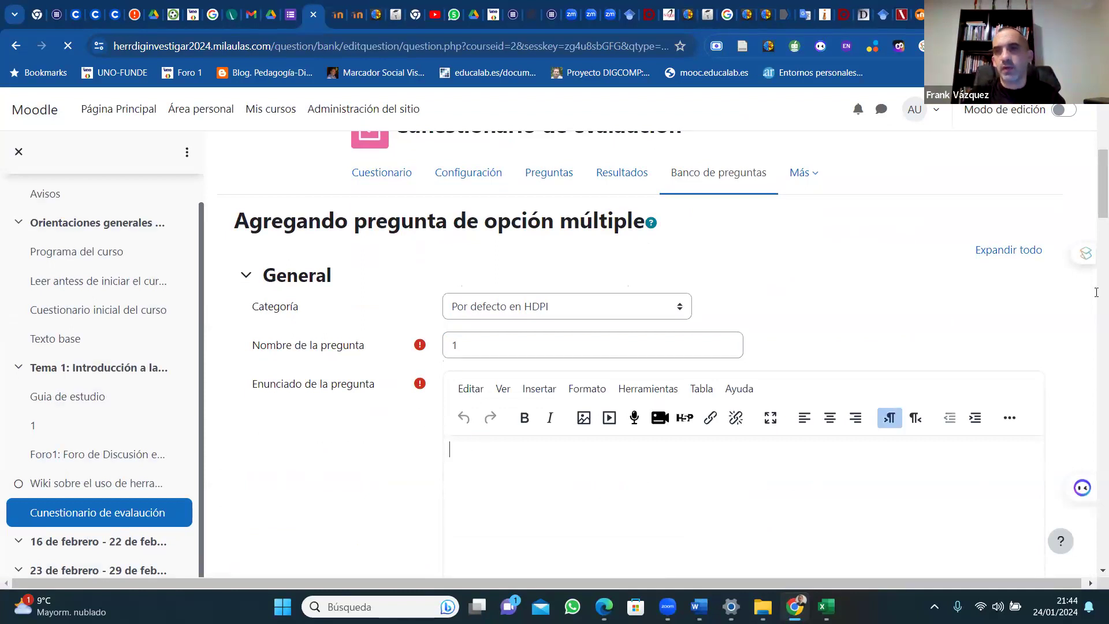
Switch to the Guía de estudio 1 document in Word and copy the heading "Preguntas de verdadero o falso:".
{"action": "left_click", "coordinate": [701, 606]}
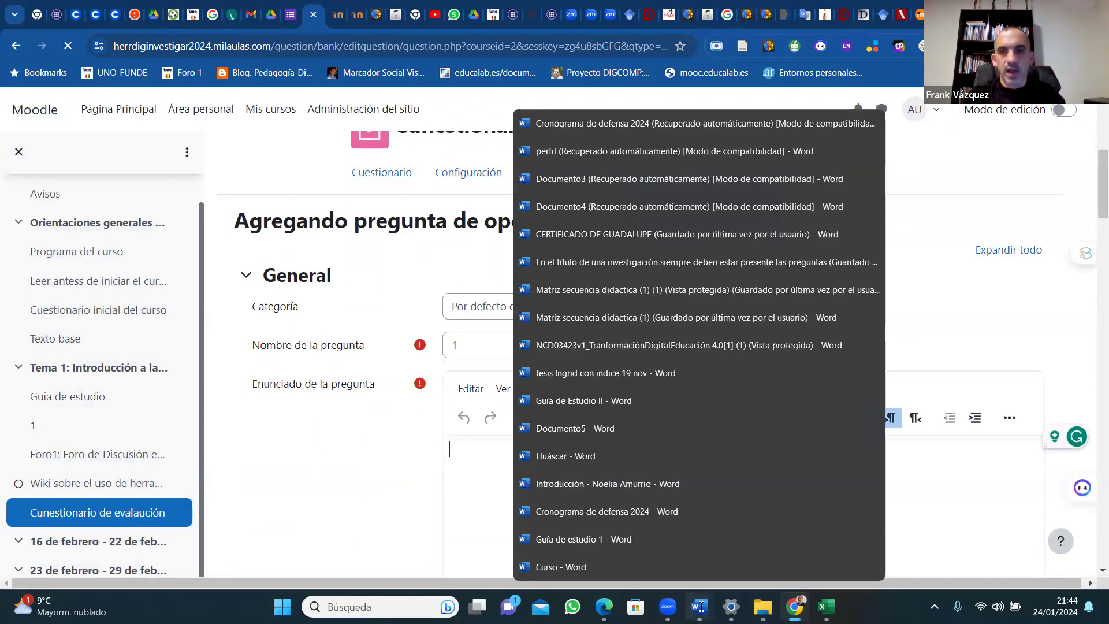
{"action": "left_click", "coordinate": [615, 537]}
{"action": "left_click_drag", "start_coordinate": [541, 345], "coordinate": [552, 388]}
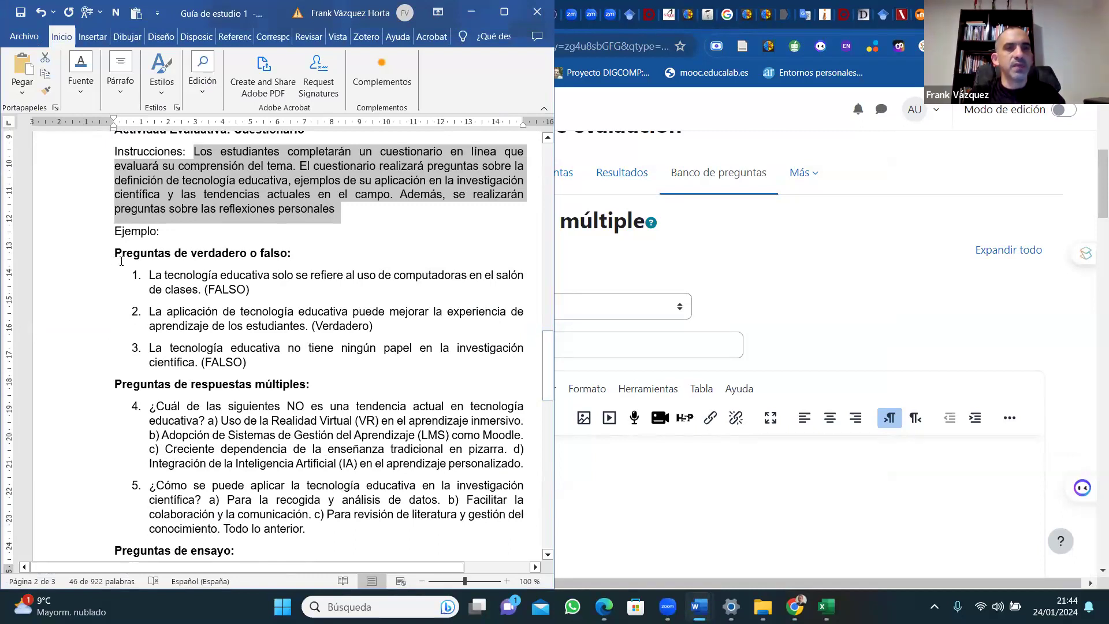
{"action": "left_click_drag", "start_coordinate": [116, 253], "coordinate": [316, 249]}
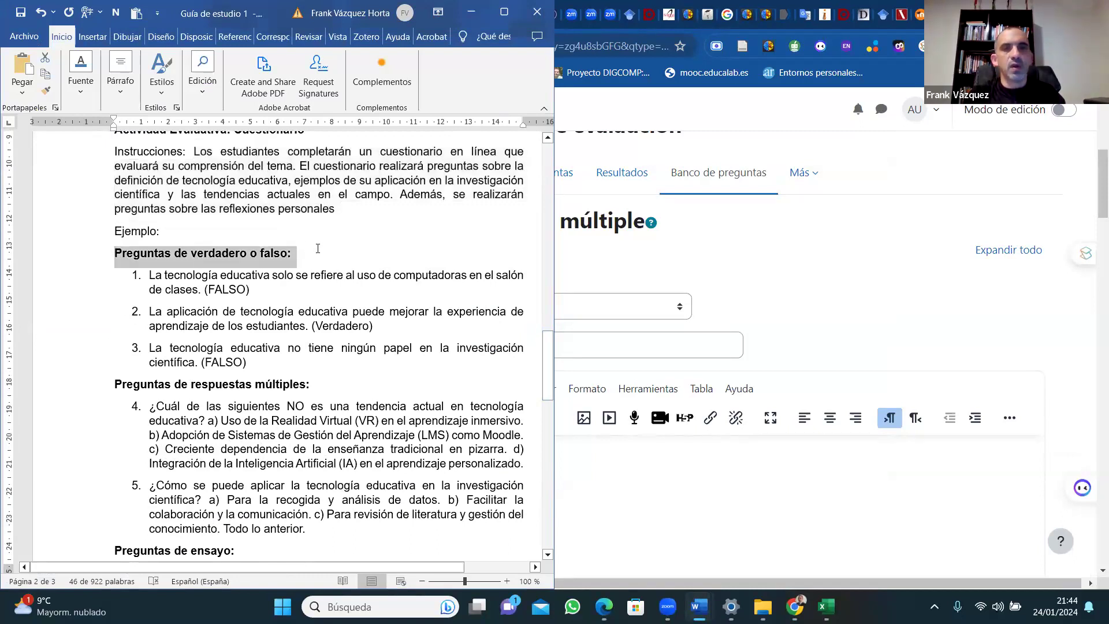
{"action": "right_click", "coordinate": [254, 254]}
{"action": "left_click", "coordinate": [293, 306]}
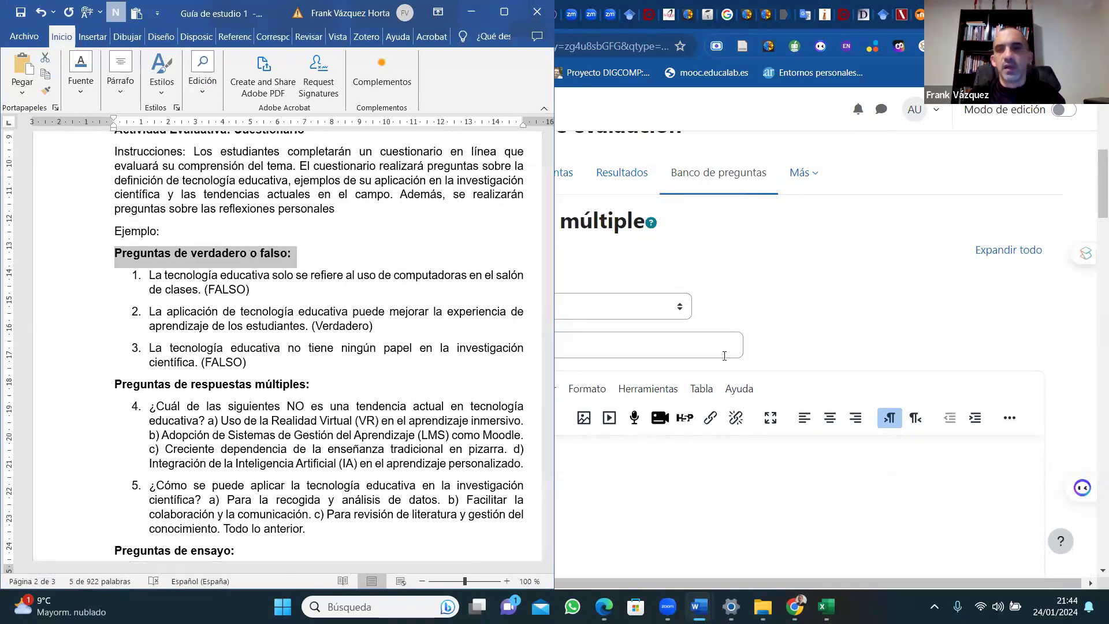
Back in the Moodle question form, keep 1 as the question name and paste the copied heading into Enunciado de la pregunta.
{"action": "left_click", "coordinate": [708, 347]}
{"action": "type", "text": "1"}
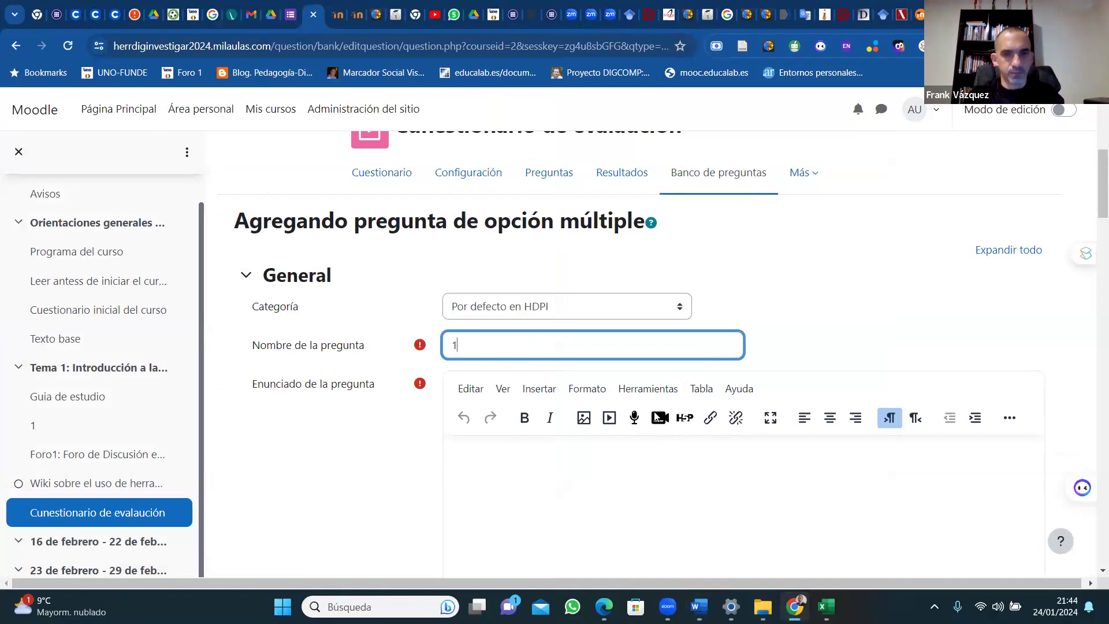
{"action": "left_click", "coordinate": [492, 484]}
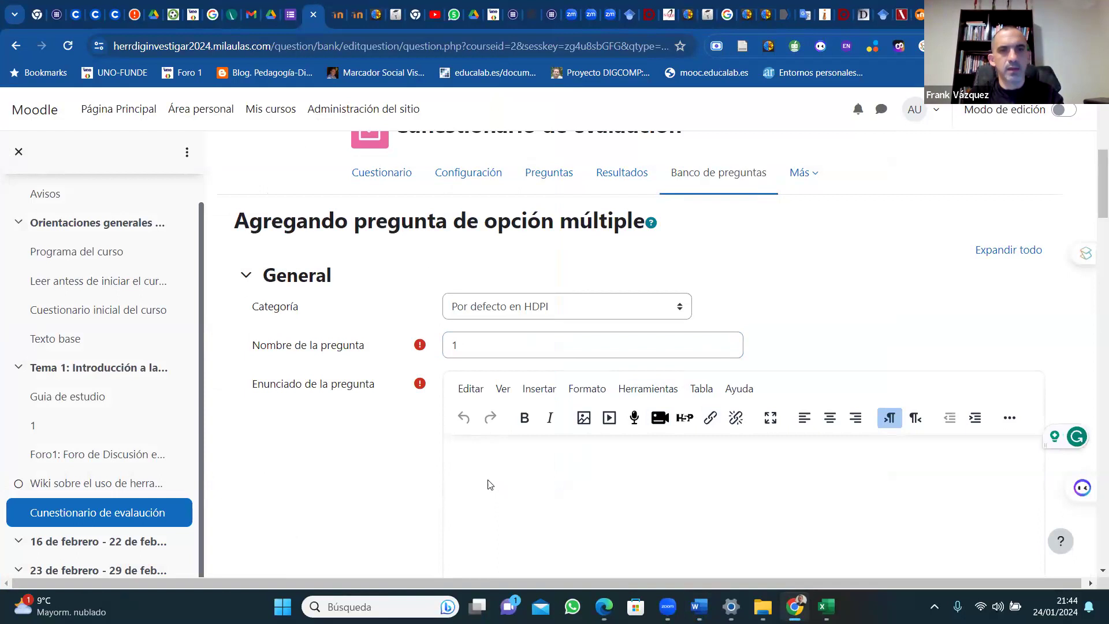
{"action": "key", "text": "ctrl+v"}
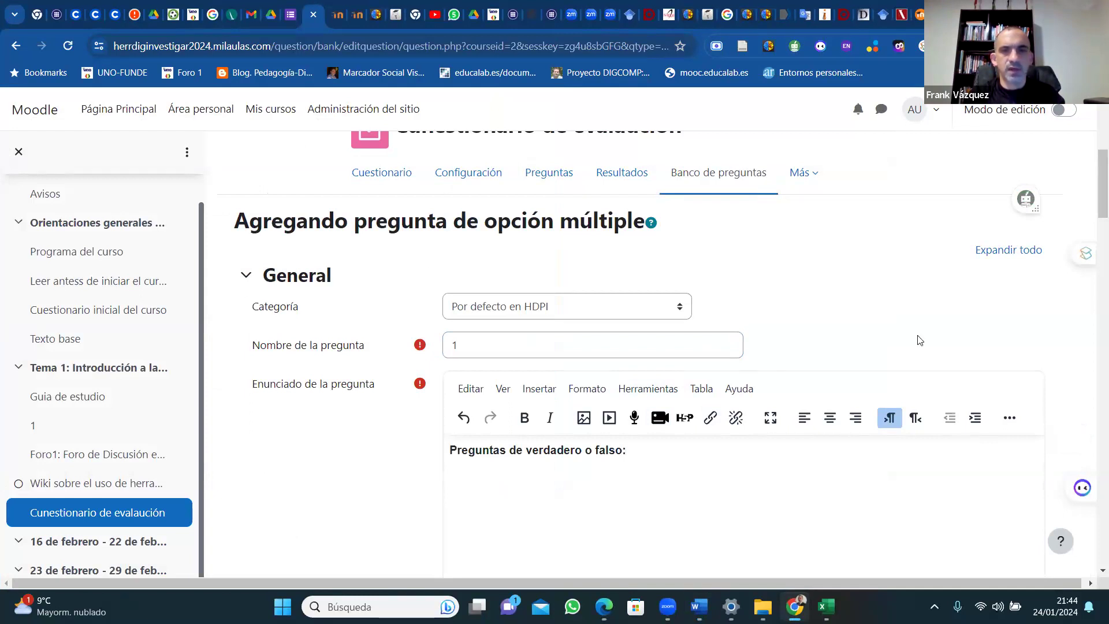
Examine the question's remaining settings, from default score and general feedback to answer shuffling, option numbering and the Respuestas section.
{"action": "scroll", "coordinate": [1094, 235], "scroll_direction": "down", "scroll_amount": 1}
{"action": "scroll", "coordinate": [1094, 235], "scroll_direction": "down", "scroll_amount": 6}
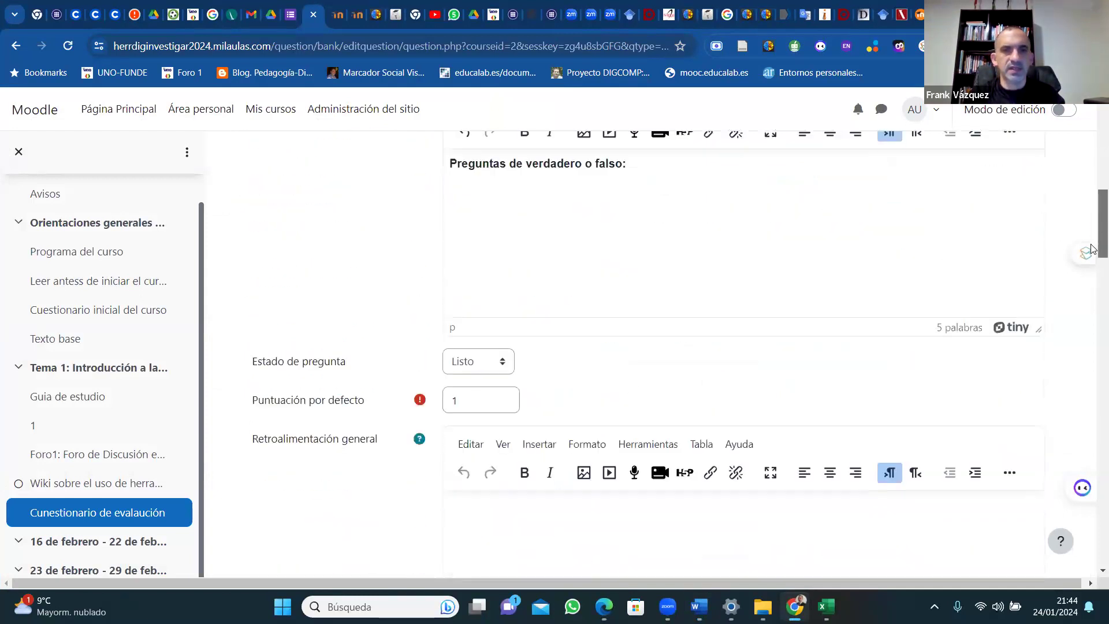
{"action": "scroll", "coordinate": [1092, 255], "scroll_direction": "up", "scroll_amount": 1}
{"action": "scroll", "coordinate": [1092, 251], "scroll_direction": "down", "scroll_amount": 1}
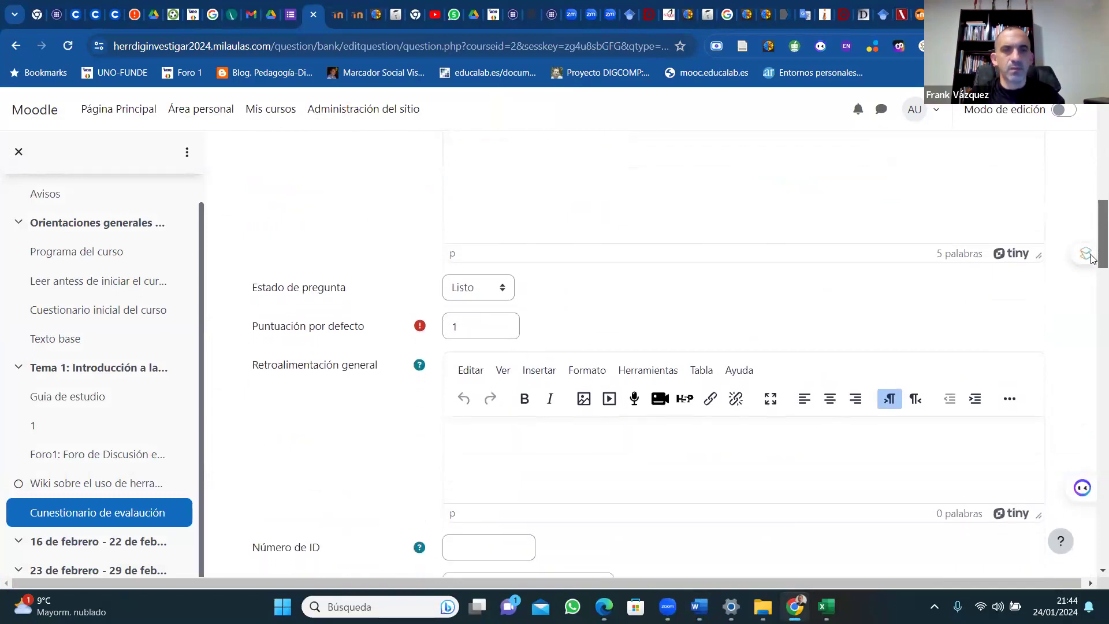
{"action": "scroll", "coordinate": [1092, 248], "scroll_direction": "up", "scroll_amount": 1}
{"action": "scroll", "coordinate": [1093, 248], "scroll_direction": "up", "scroll_amount": 1}
{"action": "scroll", "coordinate": [1092, 249], "scroll_direction": "down", "scroll_amount": 3}
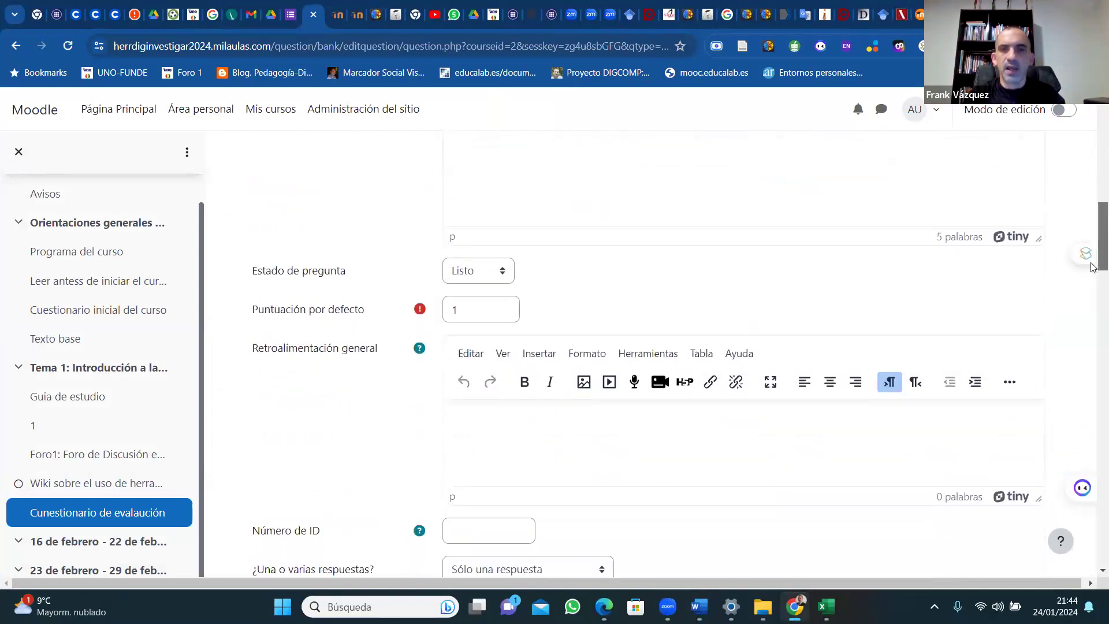
{"action": "scroll", "coordinate": [1092, 248], "scroll_direction": "up", "scroll_amount": 2}
{"action": "scroll", "coordinate": [1092, 249], "scroll_direction": "up", "scroll_amount": 1}
{"action": "scroll", "coordinate": [1092, 260], "scroll_direction": "down", "scroll_amount": 5}
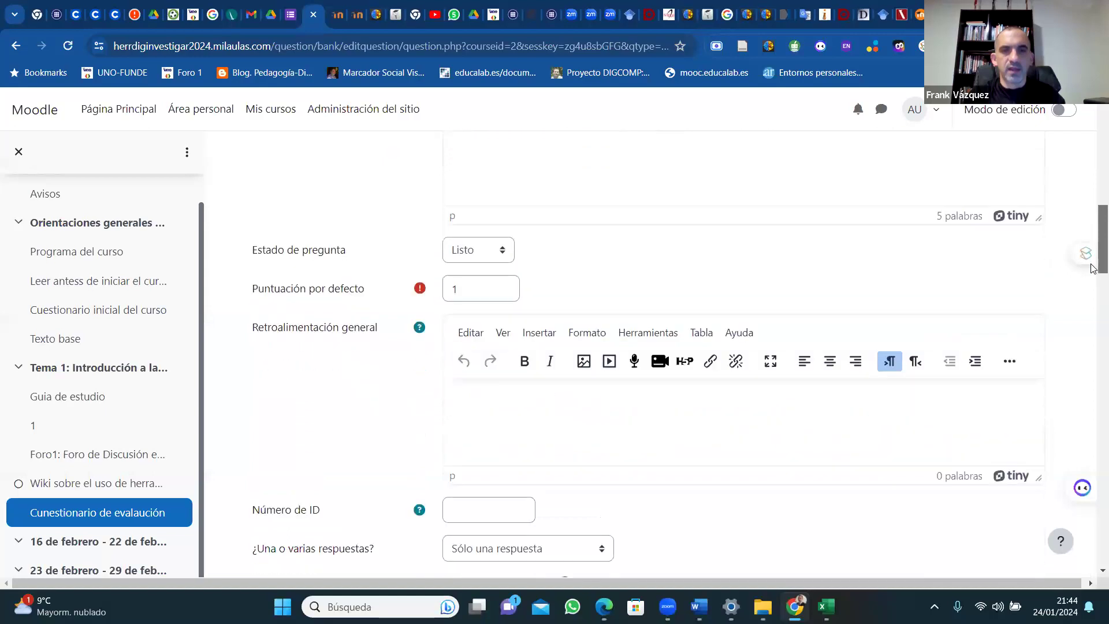
{"action": "scroll", "coordinate": [1092, 307], "scroll_direction": "down", "scroll_amount": 3}
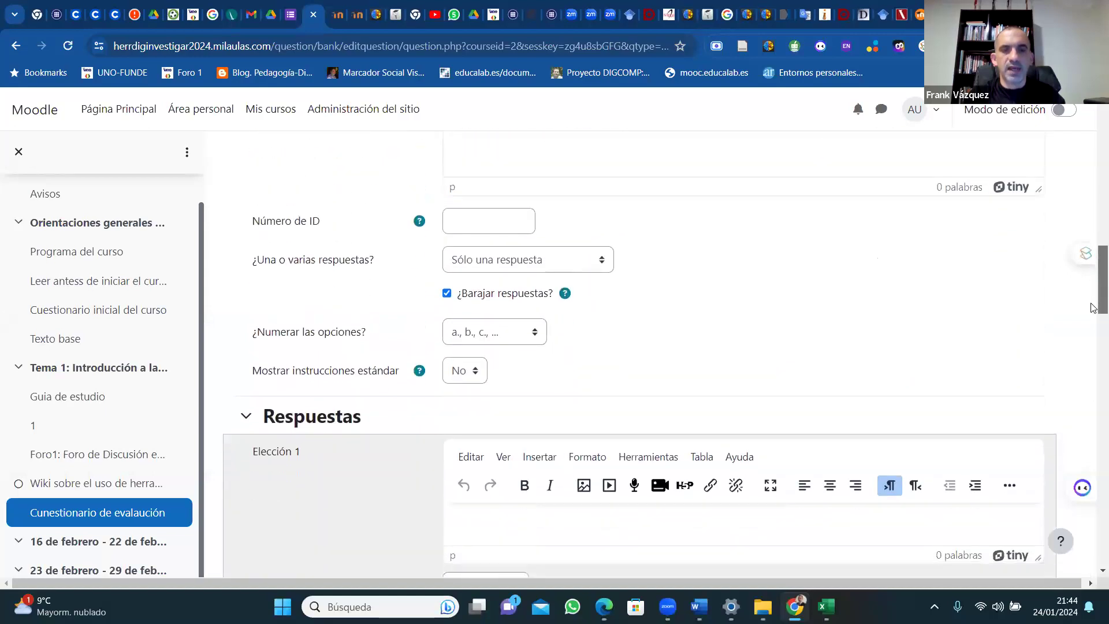
{"action": "scroll", "coordinate": [1092, 325], "scroll_direction": "down", "scroll_amount": 3}
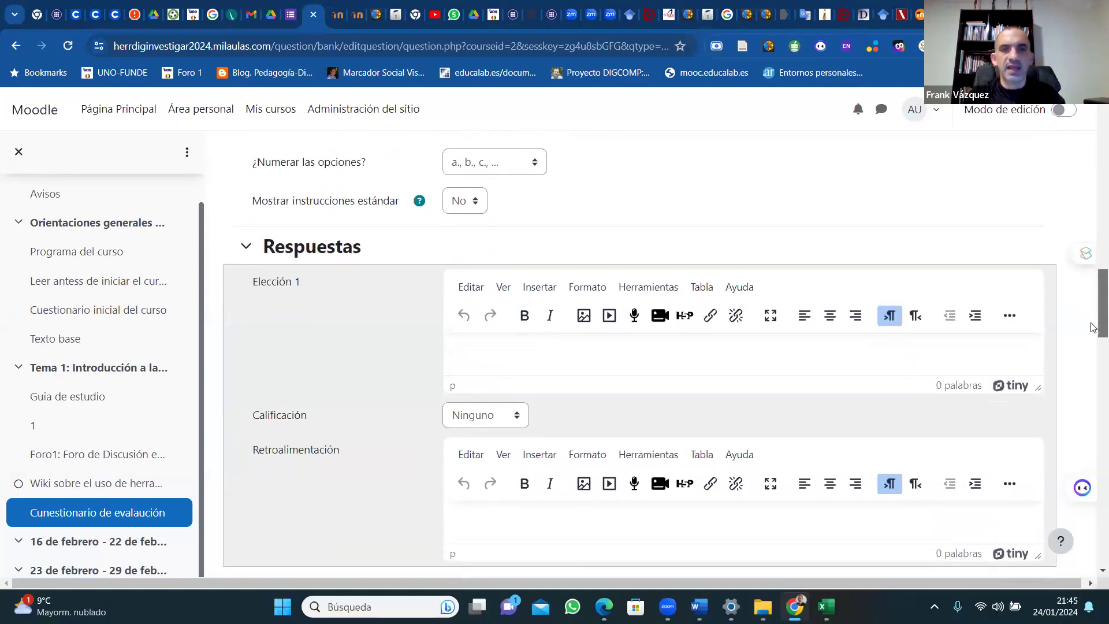
{"action": "scroll", "coordinate": [1089, 260], "scroll_direction": "up", "scroll_amount": 8}
{"action": "scroll", "coordinate": [1088, 251], "scroll_direction": "up", "scroll_amount": 2}
{"action": "scroll", "coordinate": [1088, 254], "scroll_direction": "down", "scroll_amount": 2}
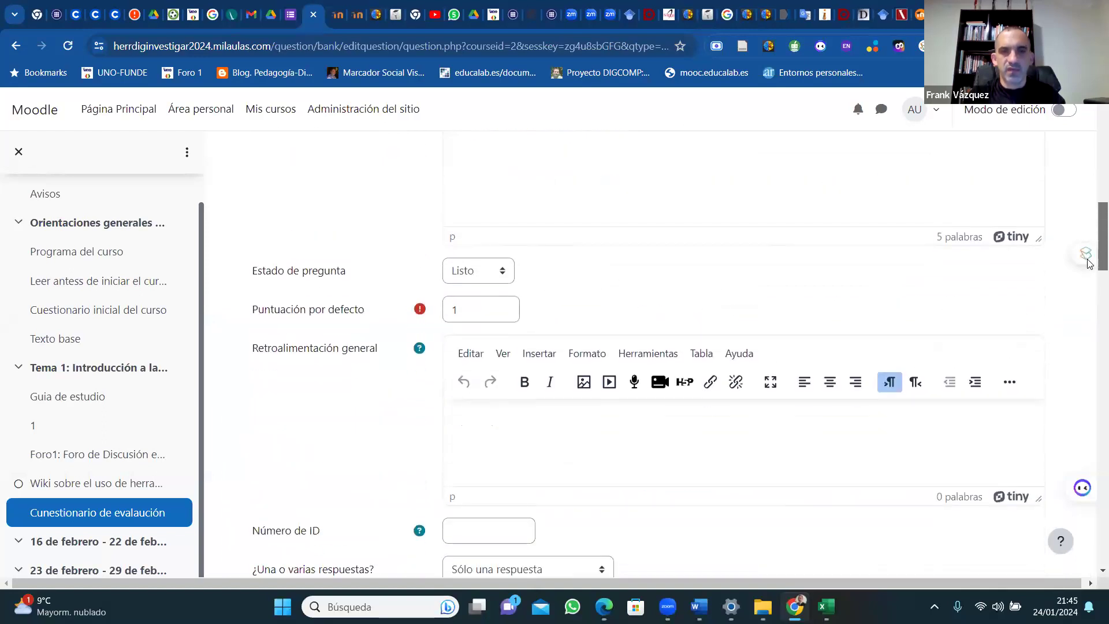
{"action": "left_click", "coordinate": [464, 398]}
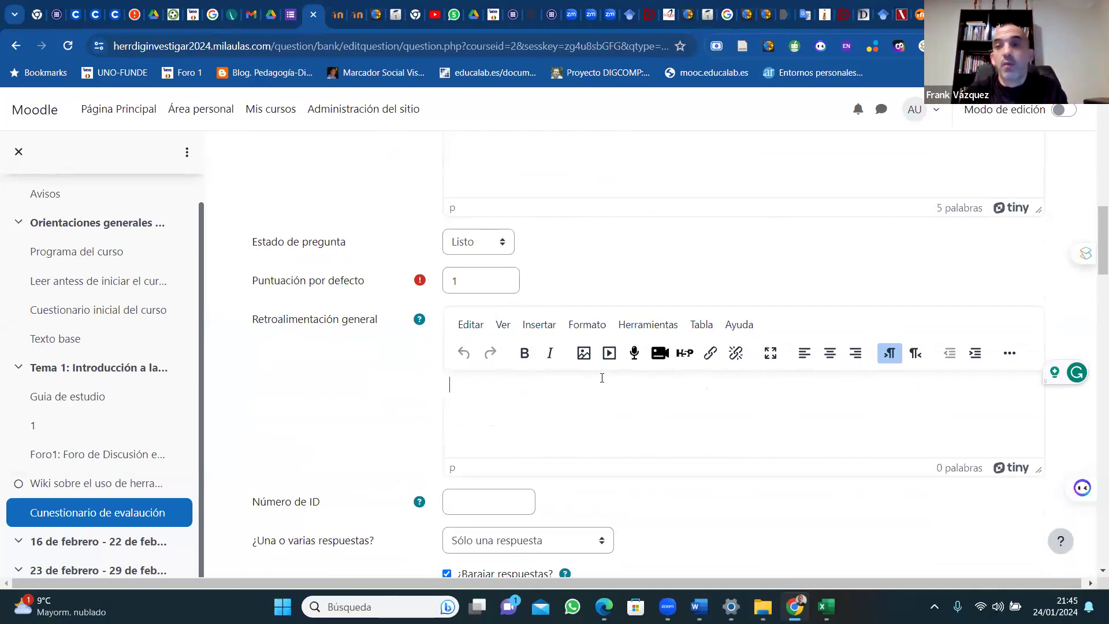
{"action": "left_click_drag", "start_coordinate": [1094, 262], "coordinate": [1094, 306]}
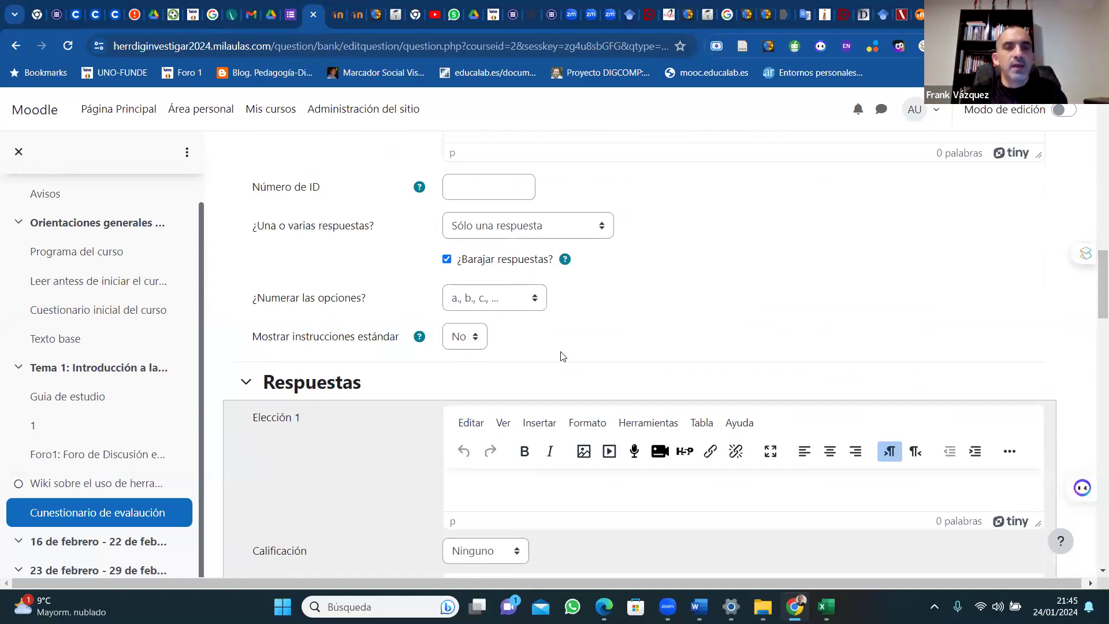
Switch to the Guía de estudio 1 document in Word and copy question 4's text from "Cuál de las siguientes" through option a).
{"action": "right_click", "coordinate": [474, 489]}
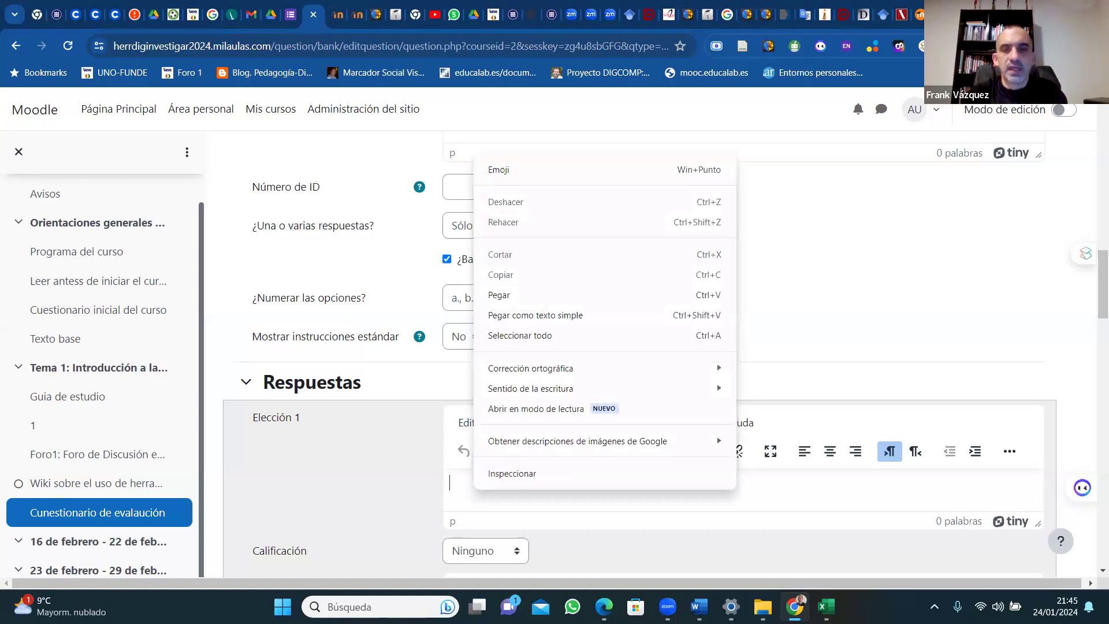
{"action": "mouse_move", "coordinate": [699, 605]}
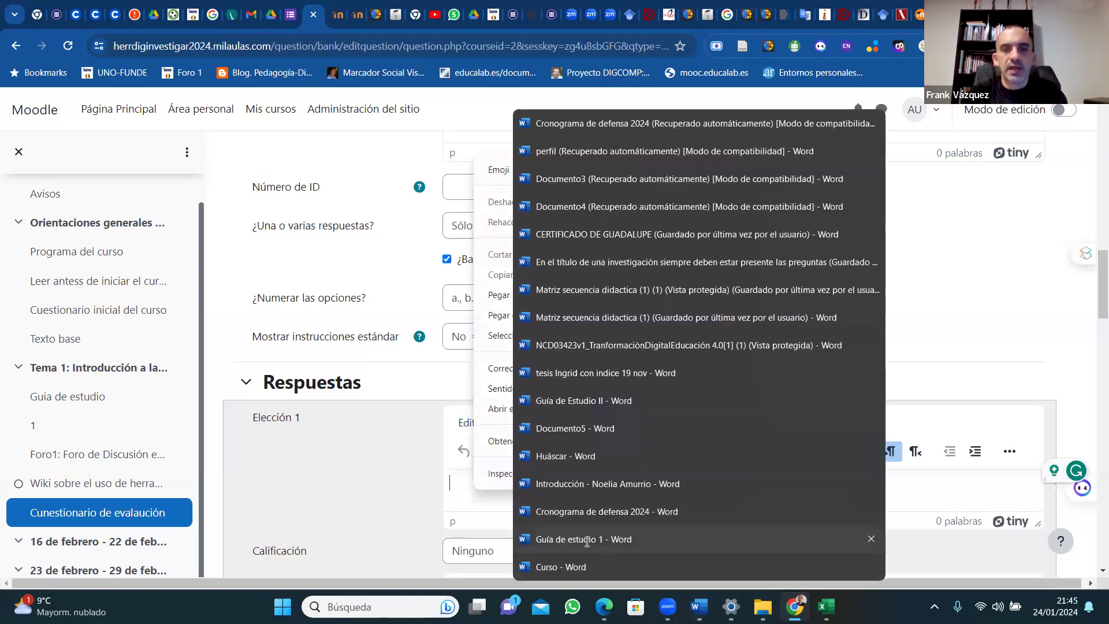
{"action": "left_click", "coordinate": [587, 541]}
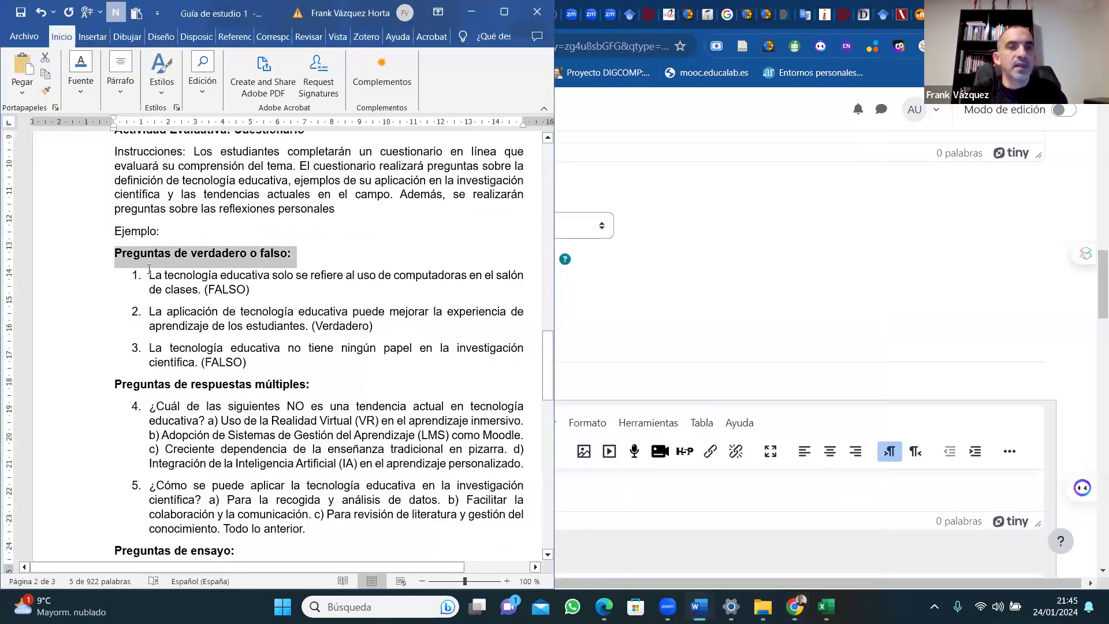
{"action": "left_click_drag", "start_coordinate": [149, 271], "coordinate": [268, 368]}
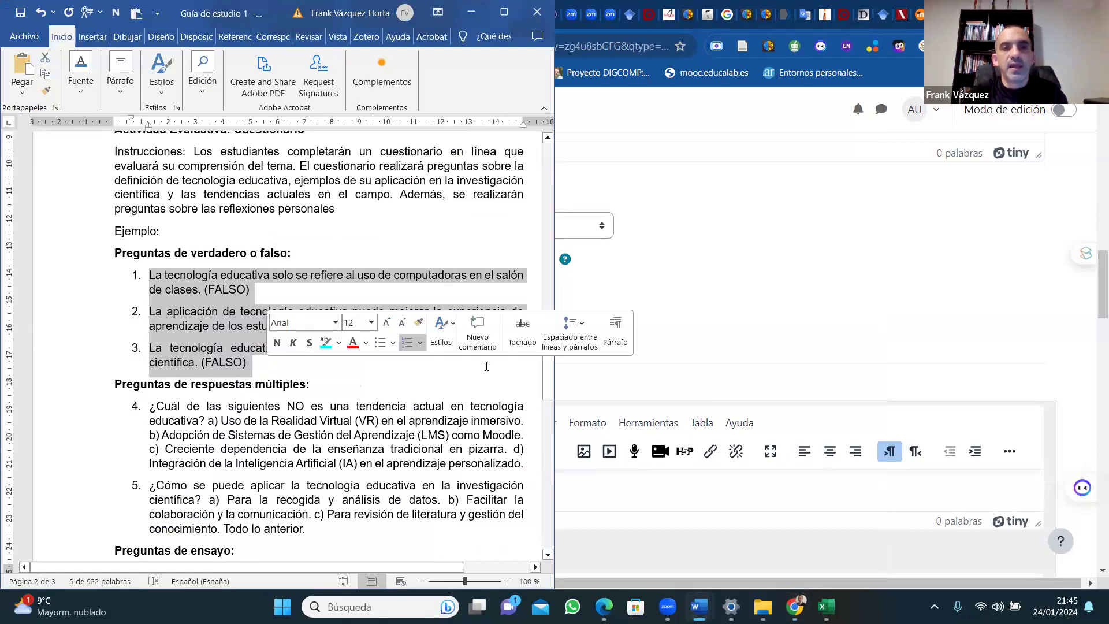
{"action": "left_click_drag", "start_coordinate": [548, 390], "coordinate": [547, 403]}
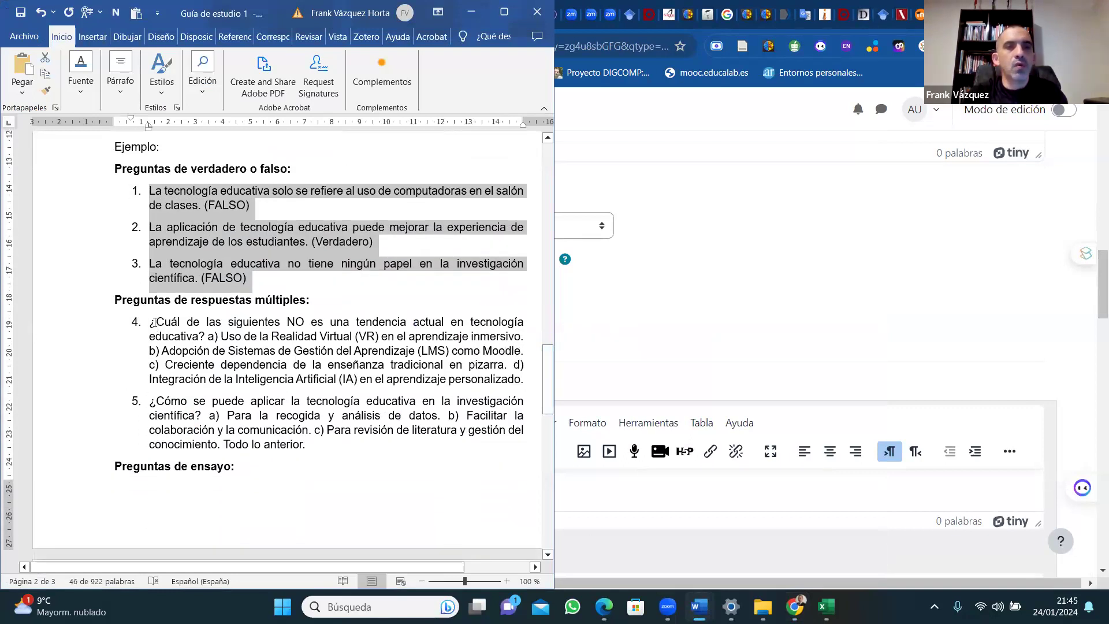
{"action": "left_click_drag", "start_coordinate": [155, 322], "coordinate": [484, 339]}
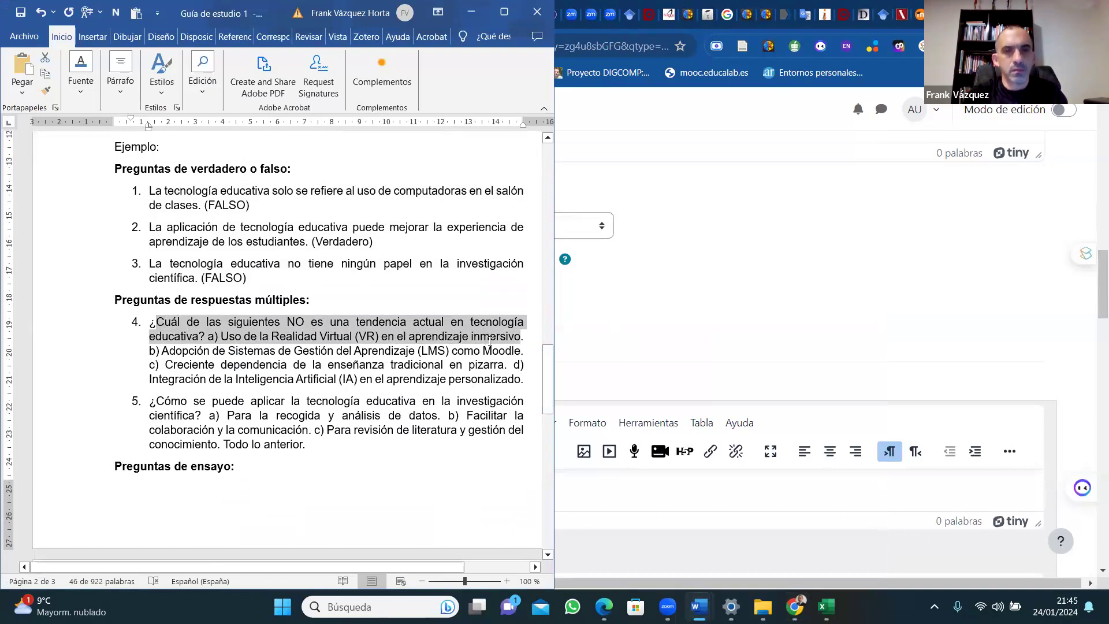
{"action": "left_click_drag", "start_coordinate": [496, 342], "coordinate": [514, 334]}
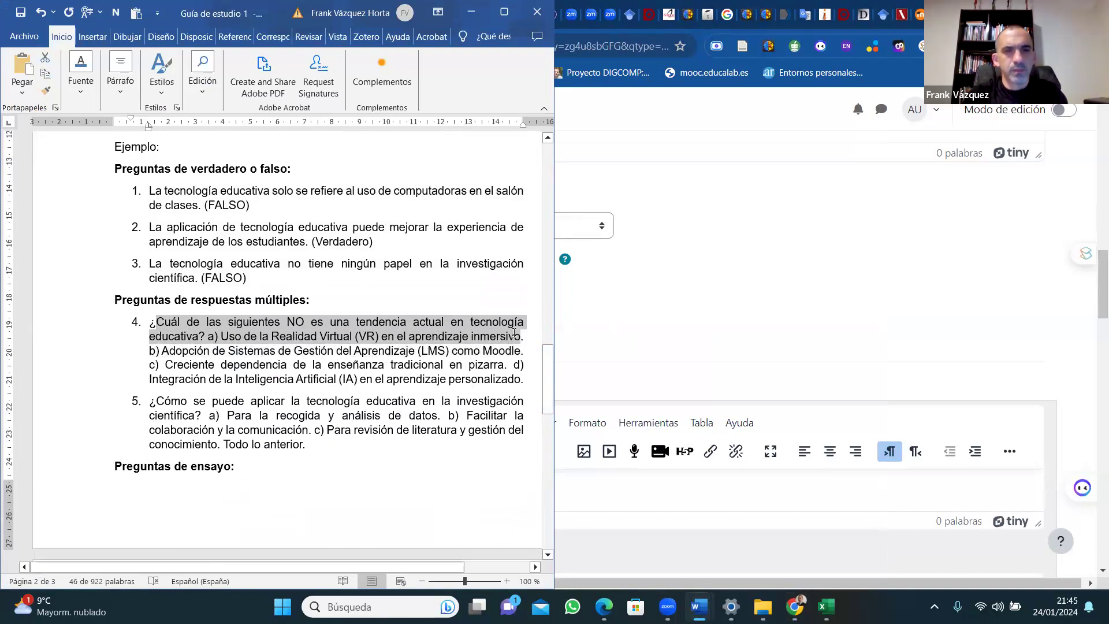
{"action": "right_click", "coordinate": [376, 337]}
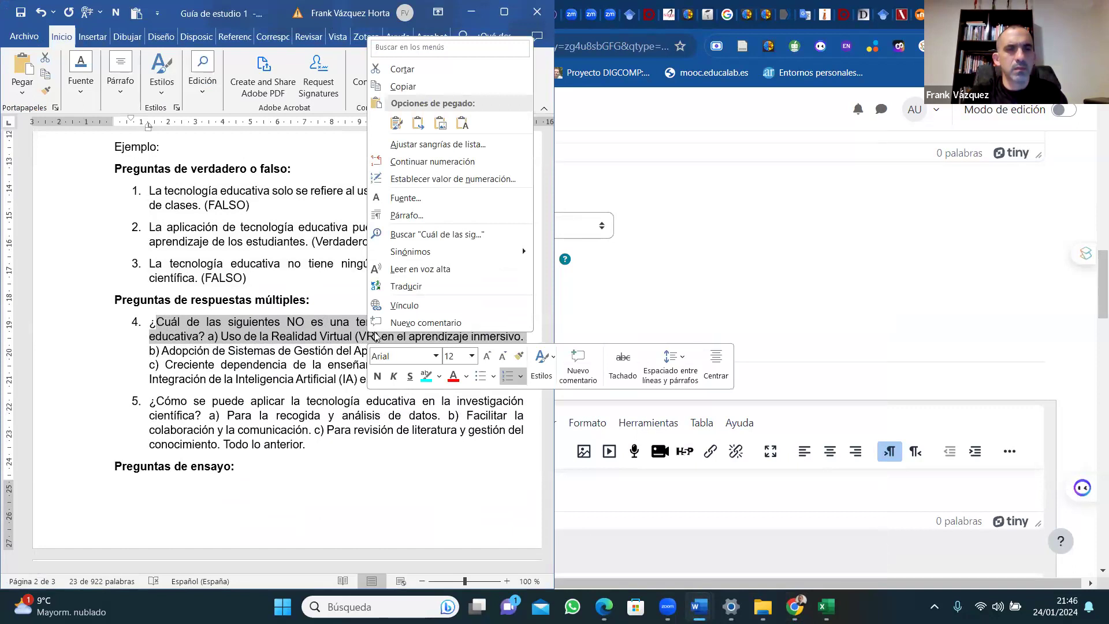
{"action": "left_click", "coordinate": [402, 87]}
Back in the Moodle question form, replace the heading in Enunciado de la pregunta with the copied question text.
{"action": "left_click", "coordinate": [572, 487]}
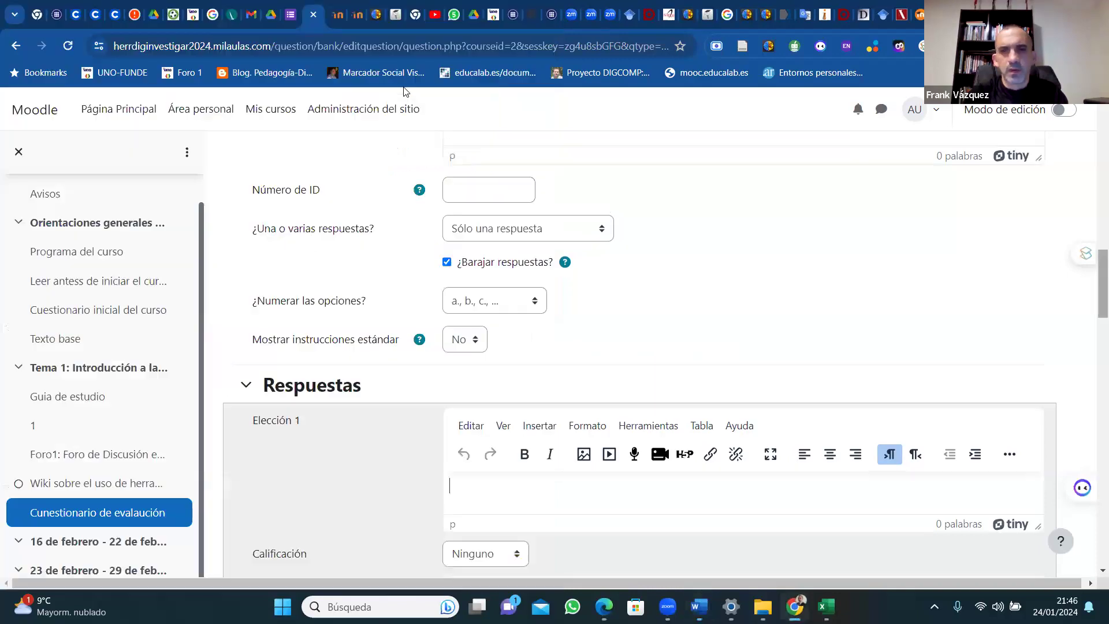
{"action": "left_click_drag", "start_coordinate": [1098, 285], "coordinate": [1097, 247]}
{"action": "scroll", "coordinate": [635, 319], "scroll_direction": "up", "scroll_amount": 5}
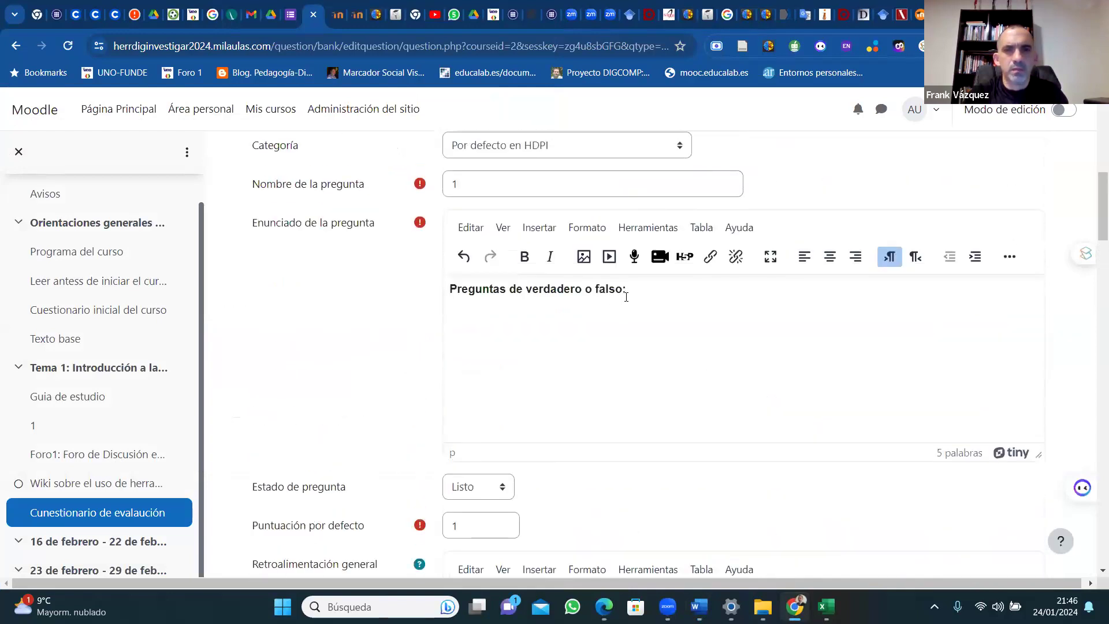
{"action": "left_click_drag", "start_coordinate": [628, 290], "coordinate": [452, 288]}
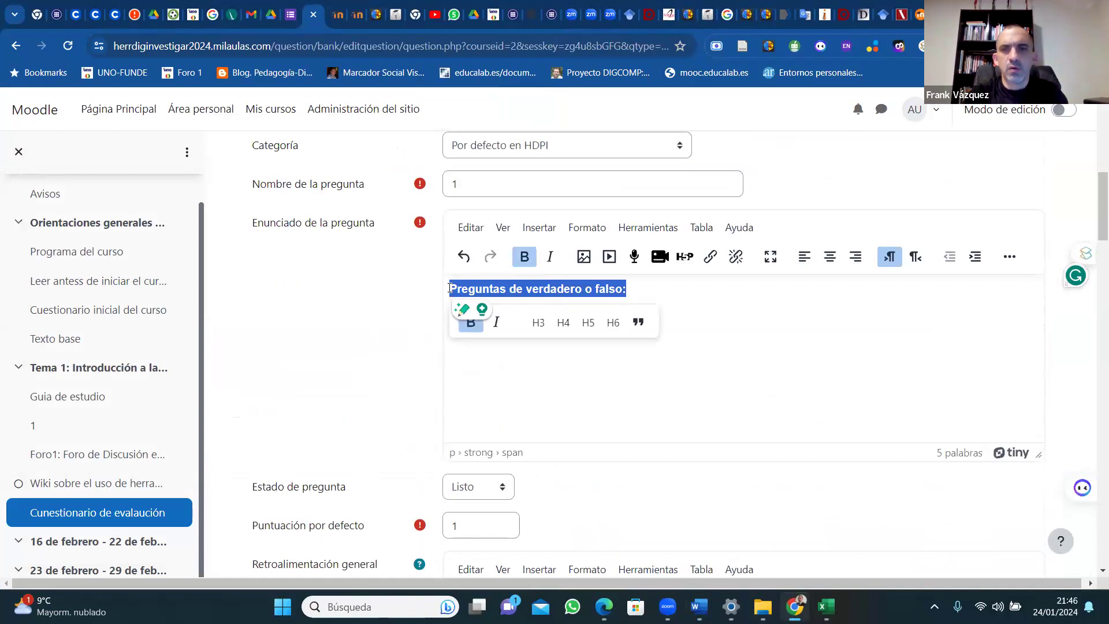
{"action": "key", "text": "Delete"}
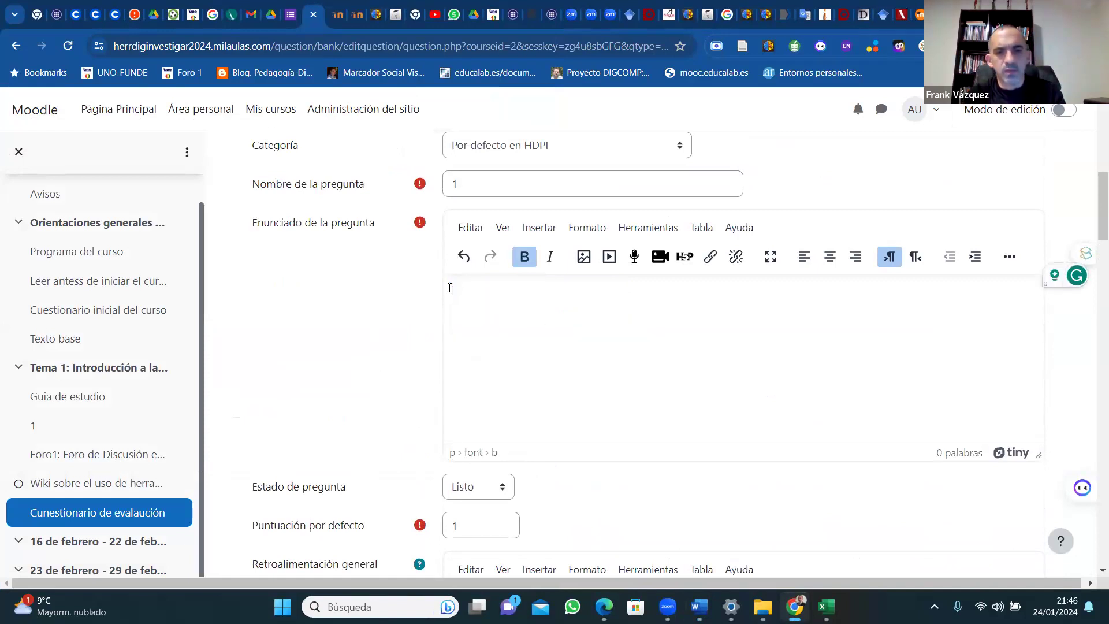
{"action": "type", "text": "¿Cuál de las siguientes NO es una tendencia actual en tecnología educativa? a) Uso de la Realidad Virtual (VR) en el aprendizaje inmersivo."}
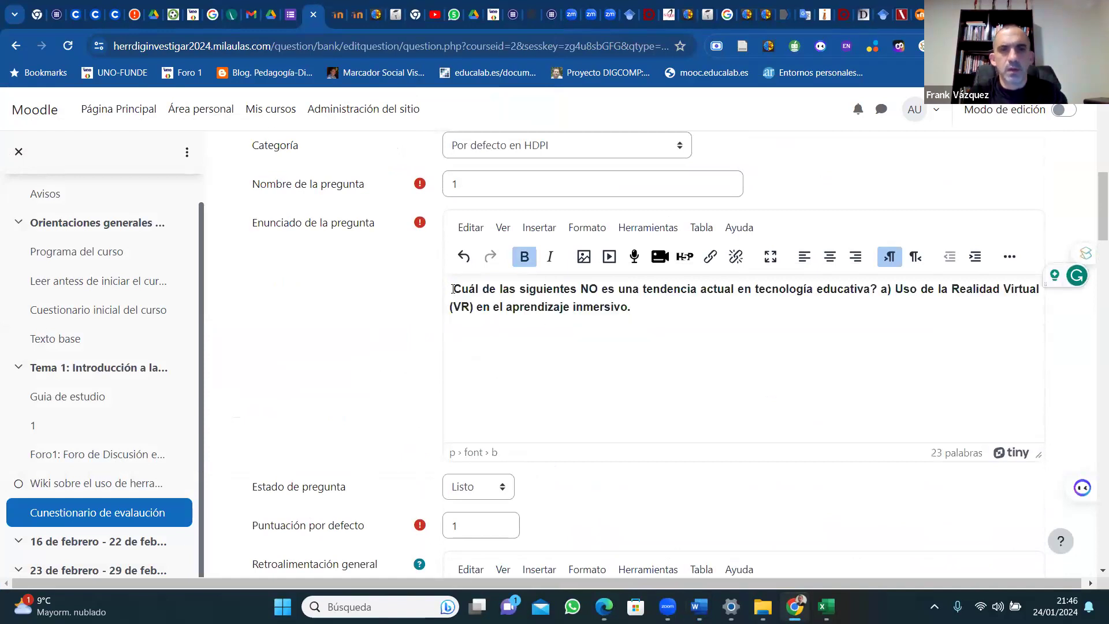
Add an opening "¿" to the Enunciado de la pregunta text and replace its final period with "?".
{"action": "left_click", "coordinate": [453, 289]}
{"action": "type", "text": "¿"}
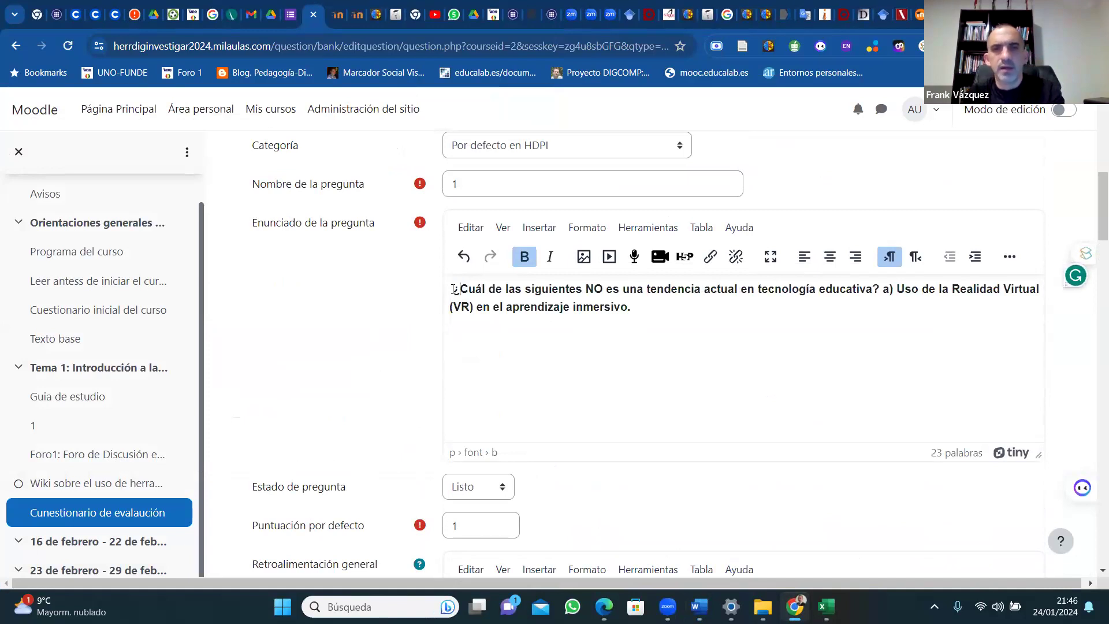
{"action": "left_click", "coordinate": [634, 300]}
{"action": "key", "text": "BackSpace"}
{"action": "type", "text": "?"}
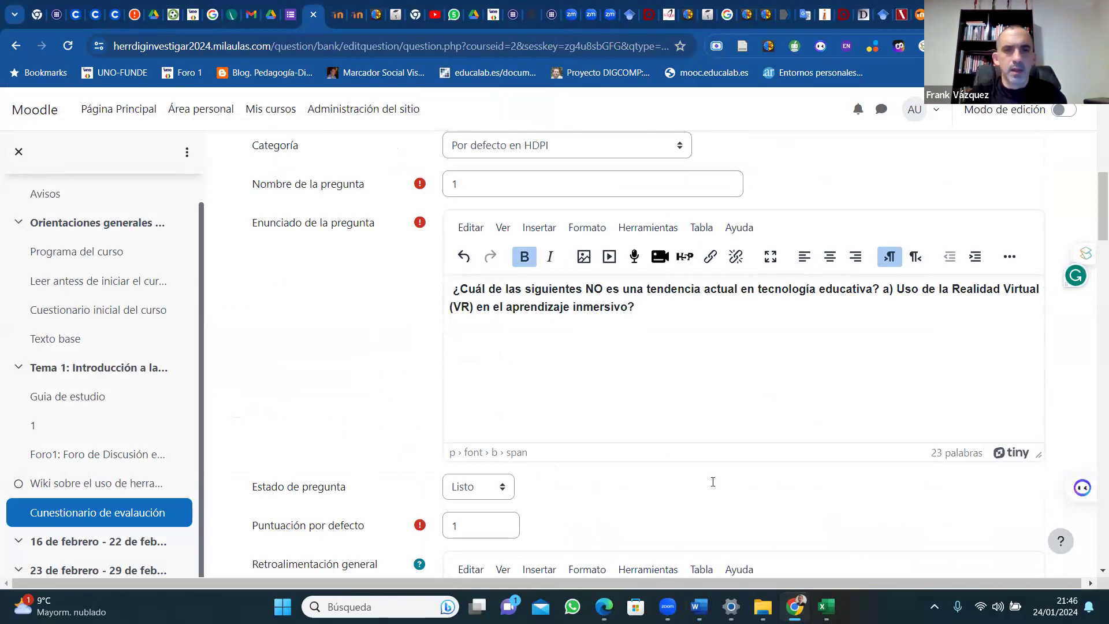
Try to copy option a) "Uso de la Realidad Virtual (VR) en el aprendizaje inmersivo" from Word's Guía de estudio 1 into Moodle's Elección 1.
{"action": "left_click_drag", "start_coordinate": [1097, 234], "coordinate": [1096, 290]}
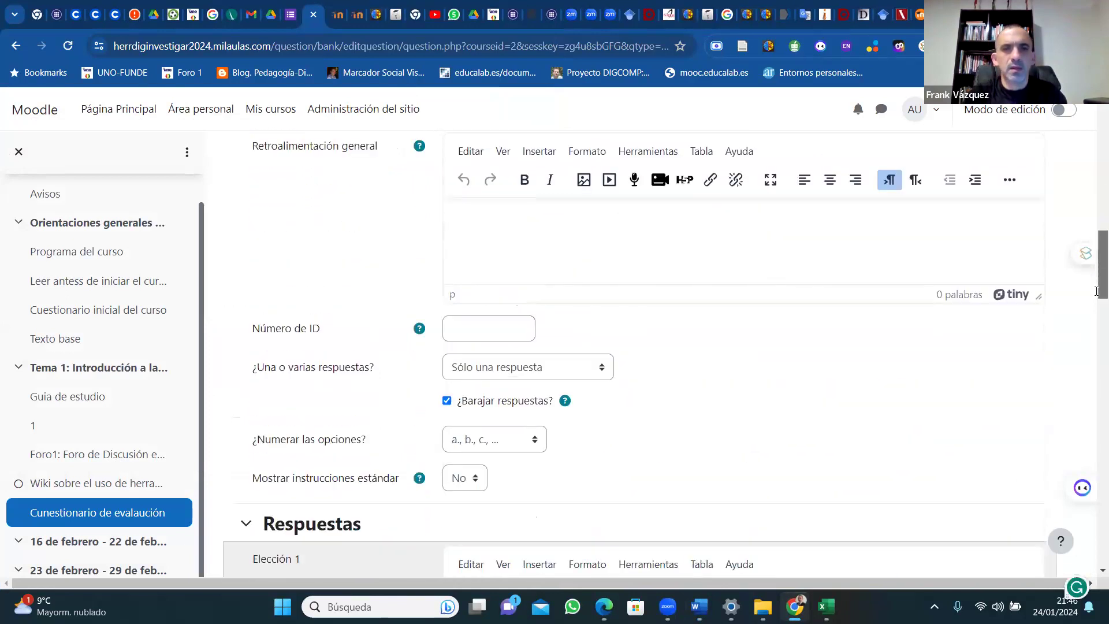
{"action": "scroll", "coordinate": [1096, 291], "scroll_direction": "down", "scroll_amount": 4}
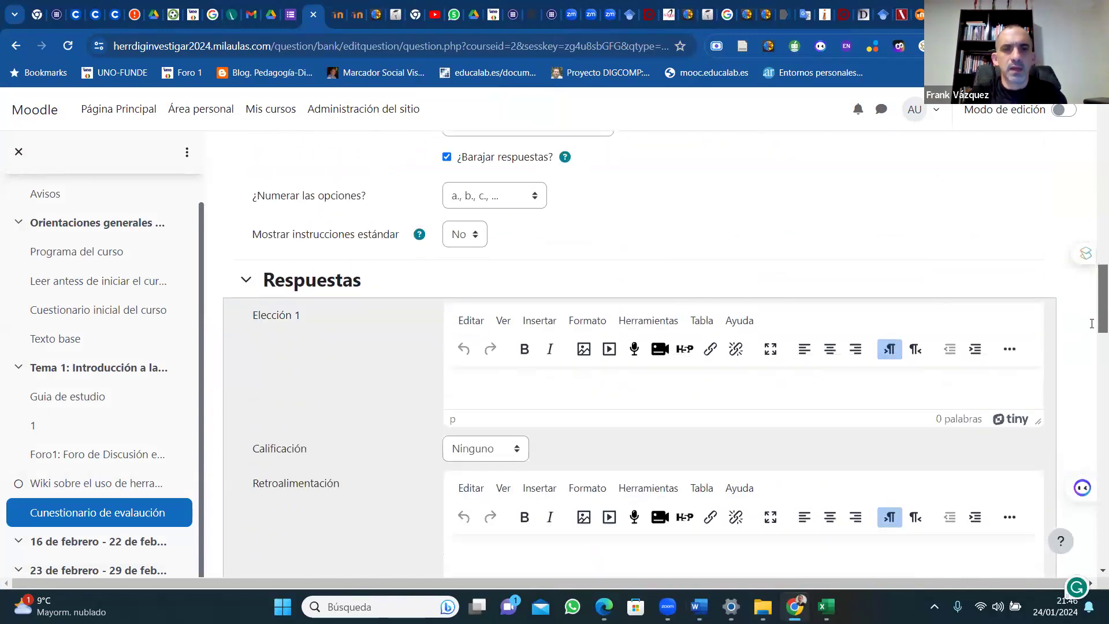
{"action": "left_click", "coordinate": [696, 604]}
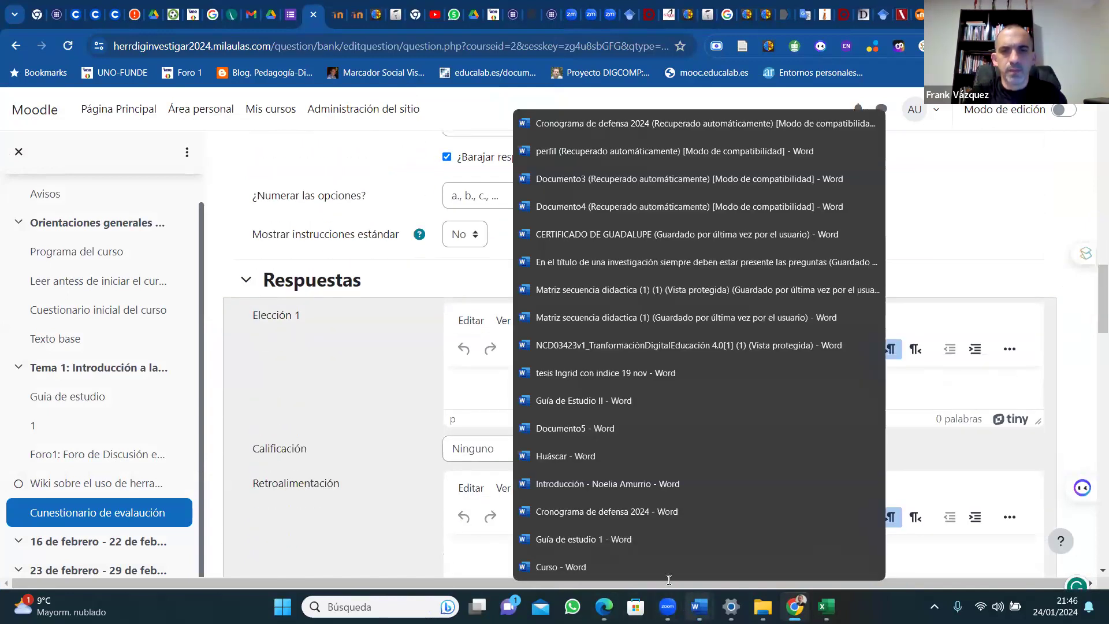
{"action": "left_click", "coordinate": [589, 540]}
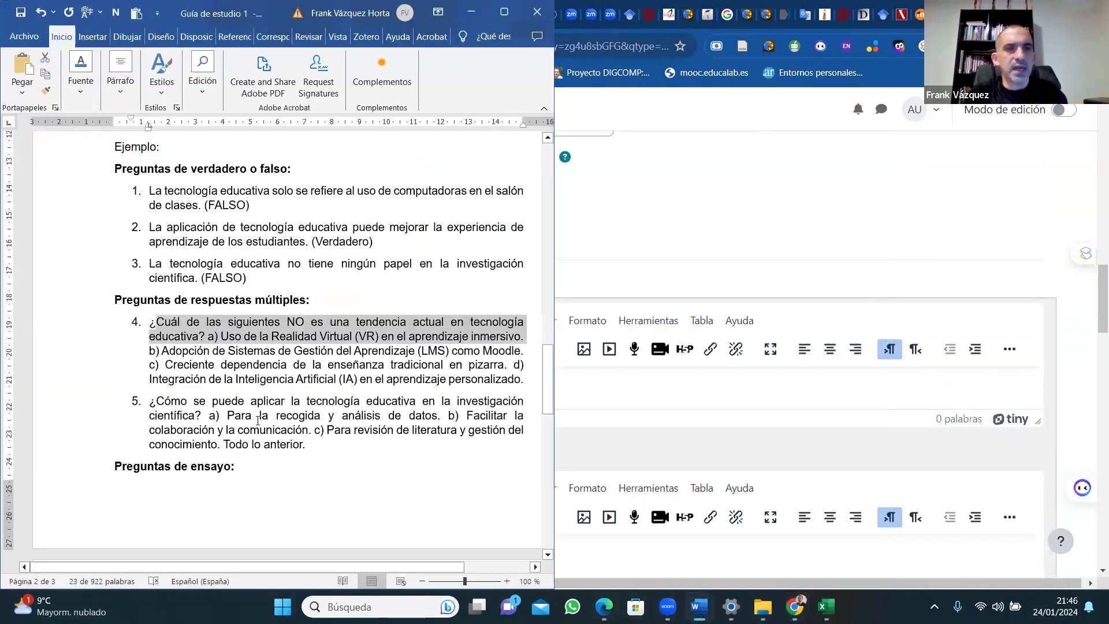
{"action": "left_click", "coordinate": [166, 362]}
{"action": "left_click_drag", "start_coordinate": [206, 341], "coordinate": [533, 338]}
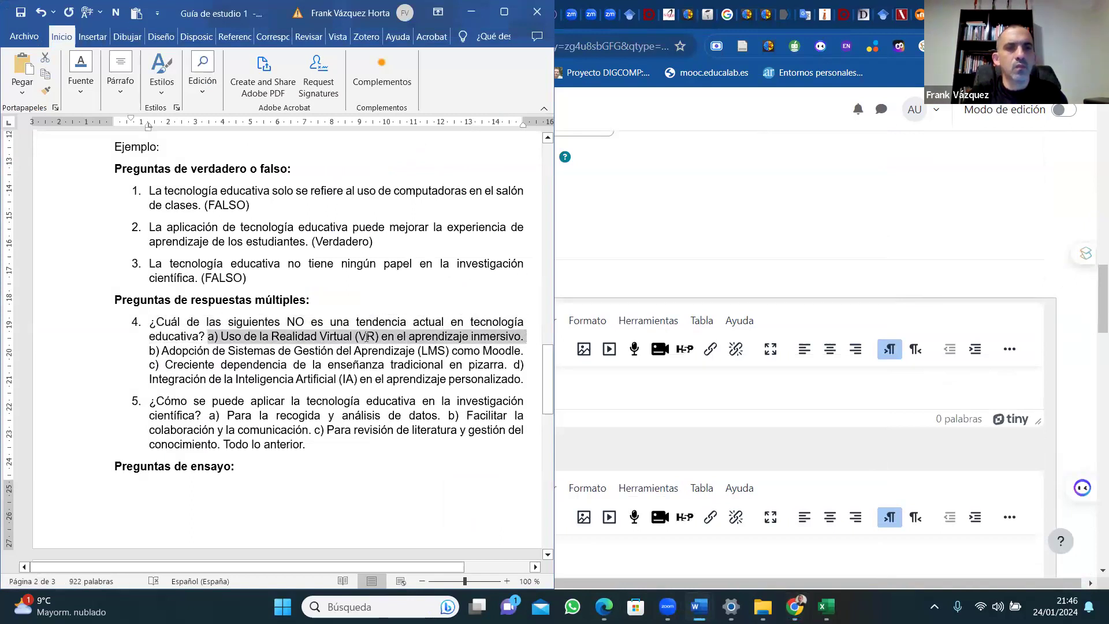
{"action": "right_click", "coordinate": [336, 336]}
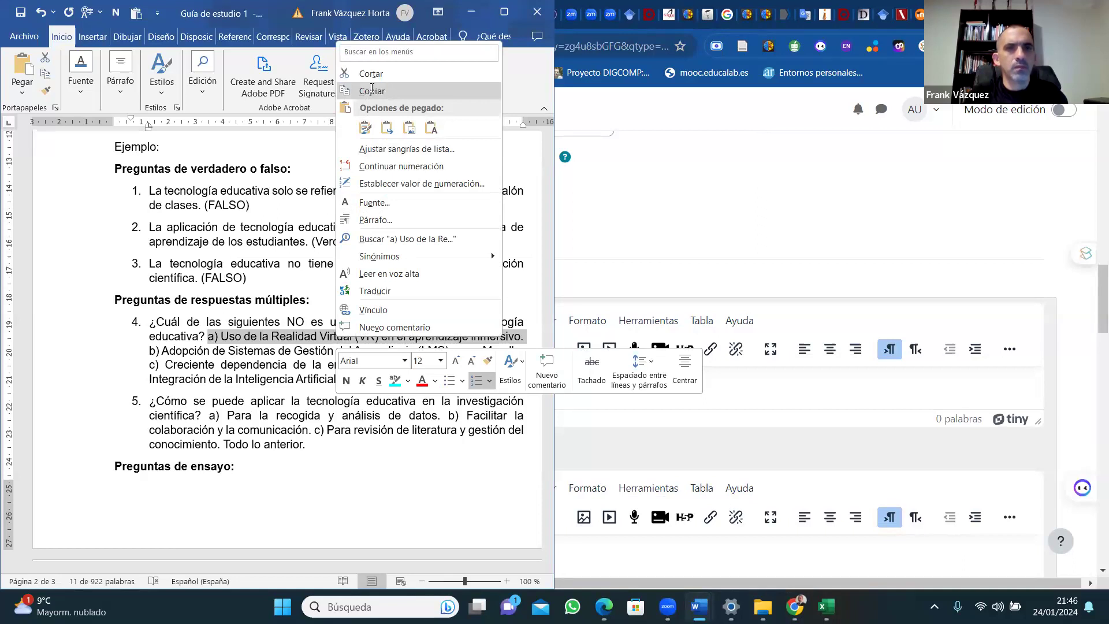
{"action": "left_click", "coordinate": [703, 567]}
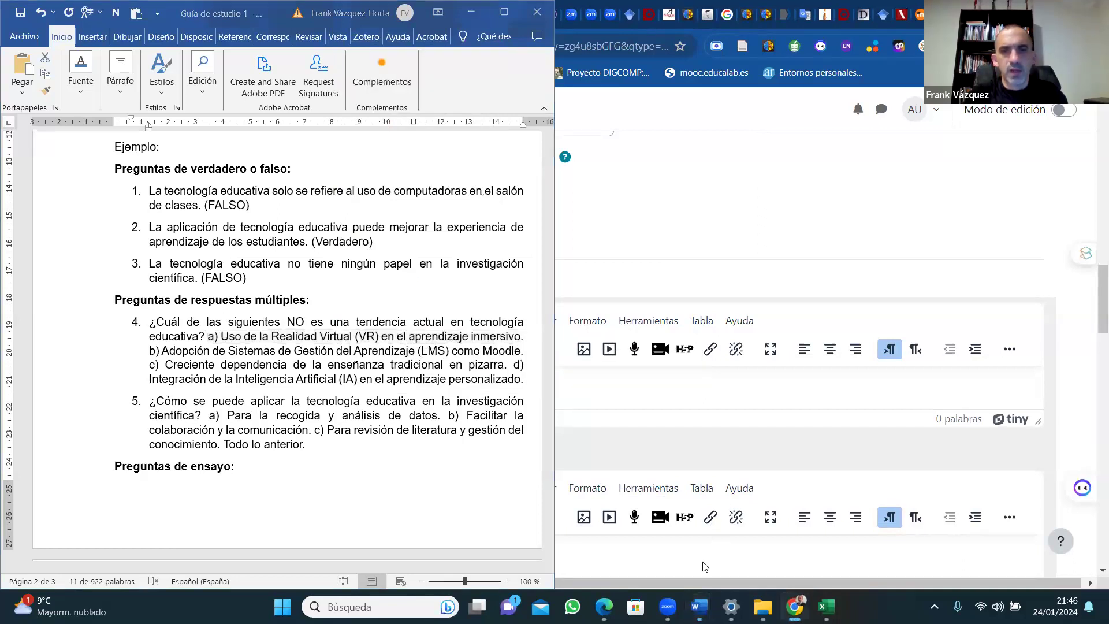
{"action": "left_click", "coordinate": [676, 397]}
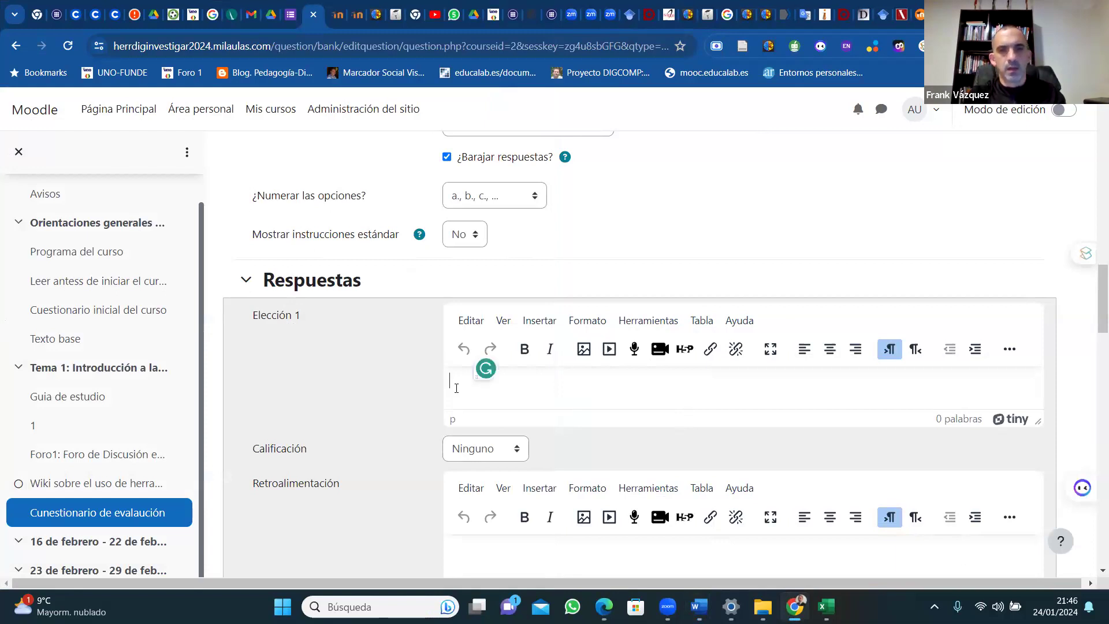
{"action": "key", "text": "ctrl+v"}
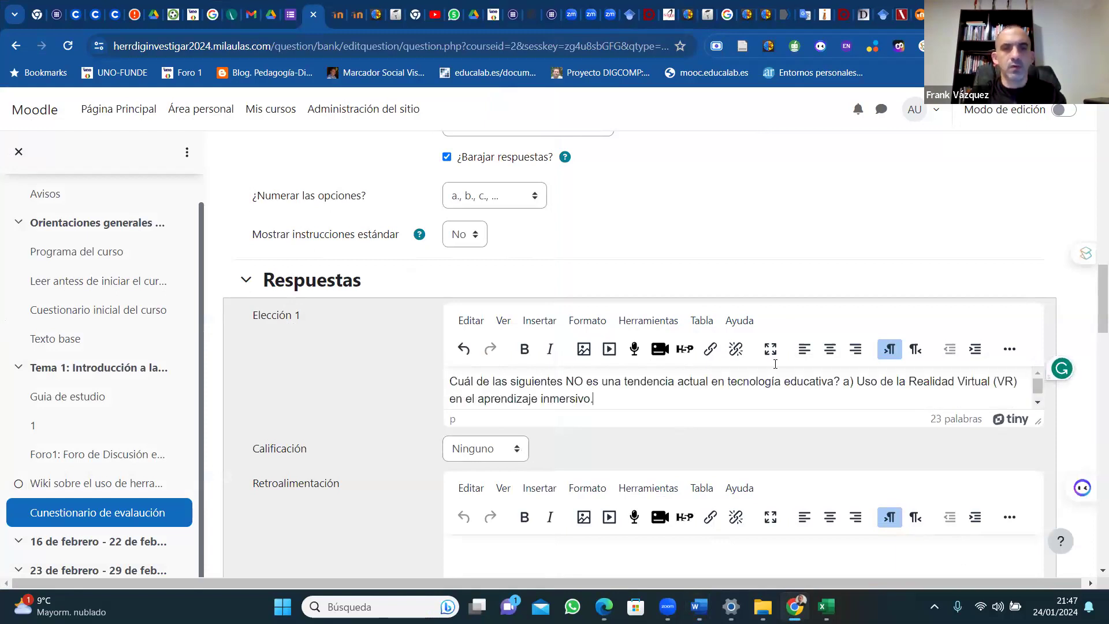
Set the Calificación of Elección 1 to 5%.
{"action": "scroll", "coordinate": [1097, 335], "scroll_direction": "down", "scroll_amount": 3}
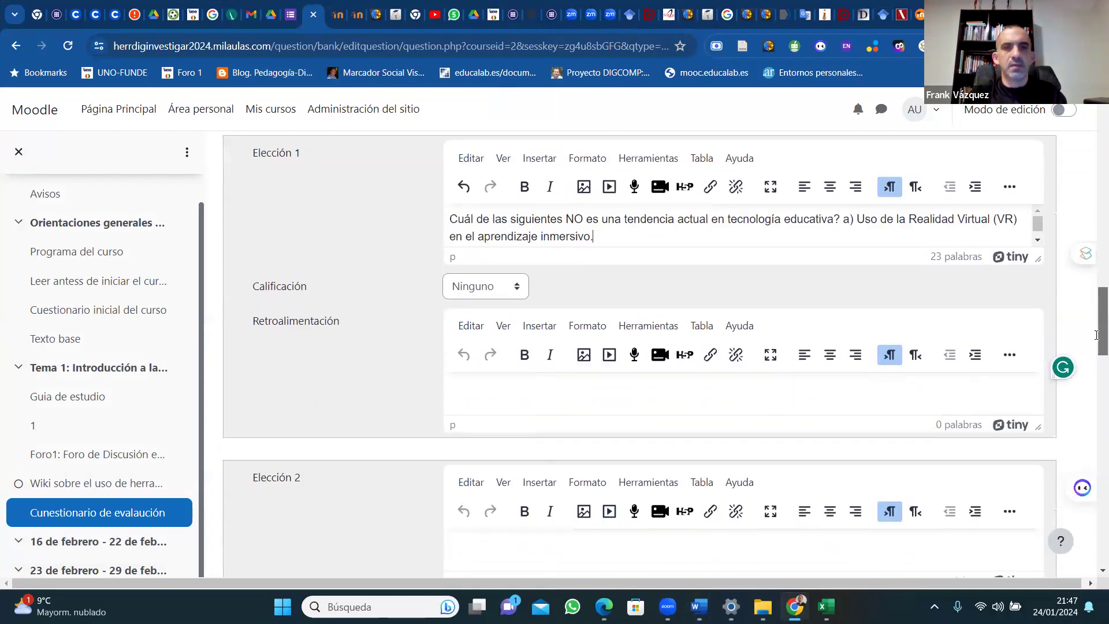
{"action": "scroll", "coordinate": [1097, 335], "scroll_direction": "down", "scroll_amount": 1}
{"action": "scroll", "coordinate": [1097, 341], "scroll_direction": "up", "scroll_amount": 1}
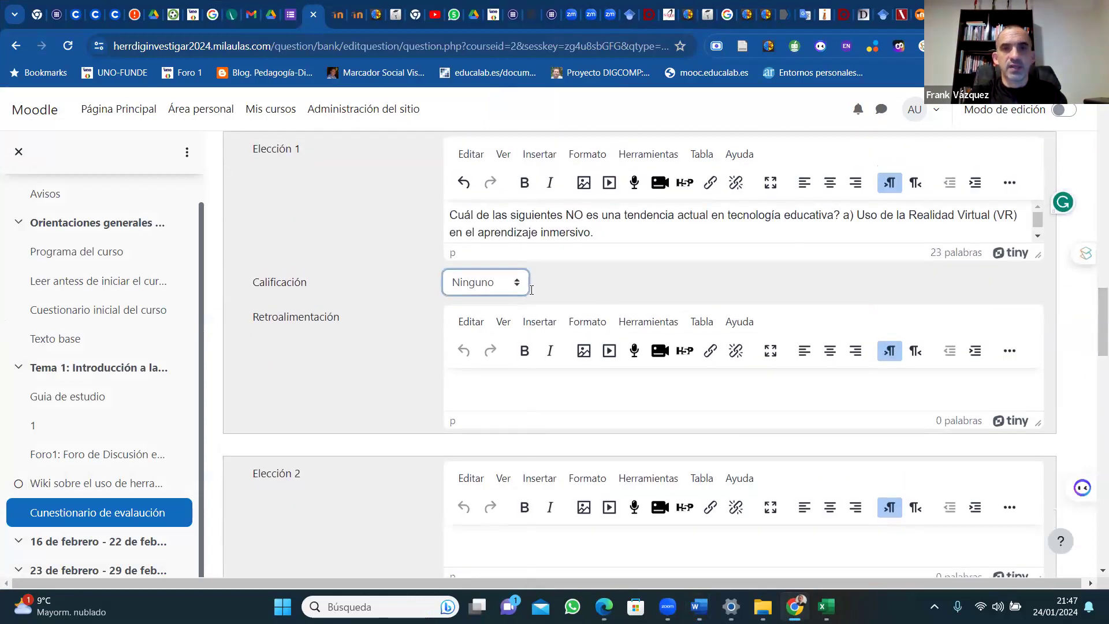
{"action": "left_click", "coordinate": [517, 283]}
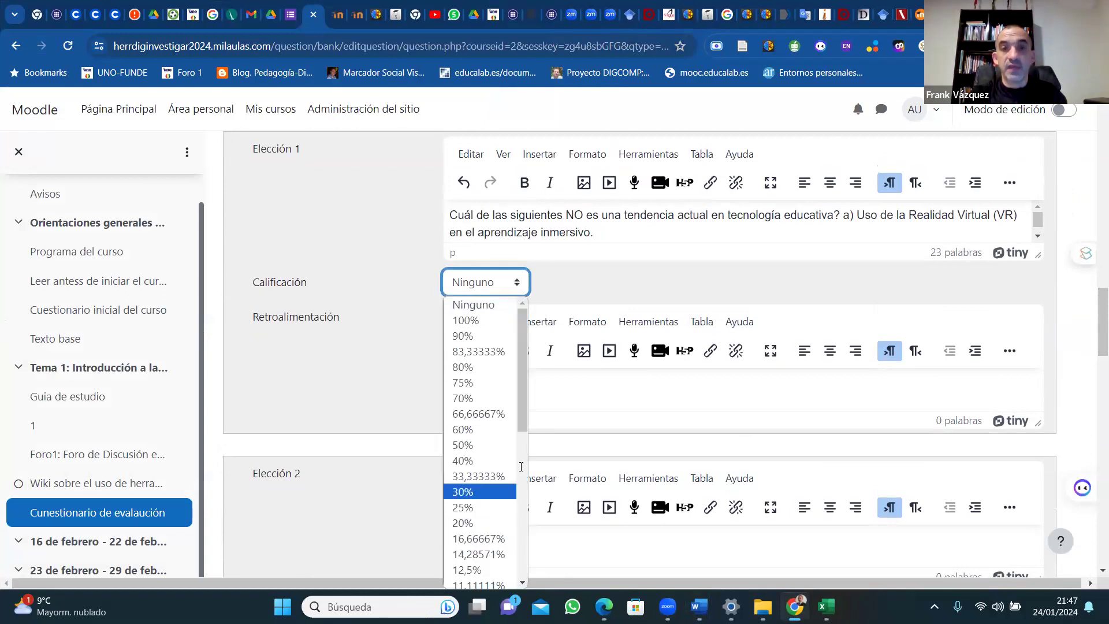
{"action": "left_click_drag", "start_coordinate": [523, 412], "coordinate": [530, 523]}
{"action": "left_click", "coordinate": [527, 373]}
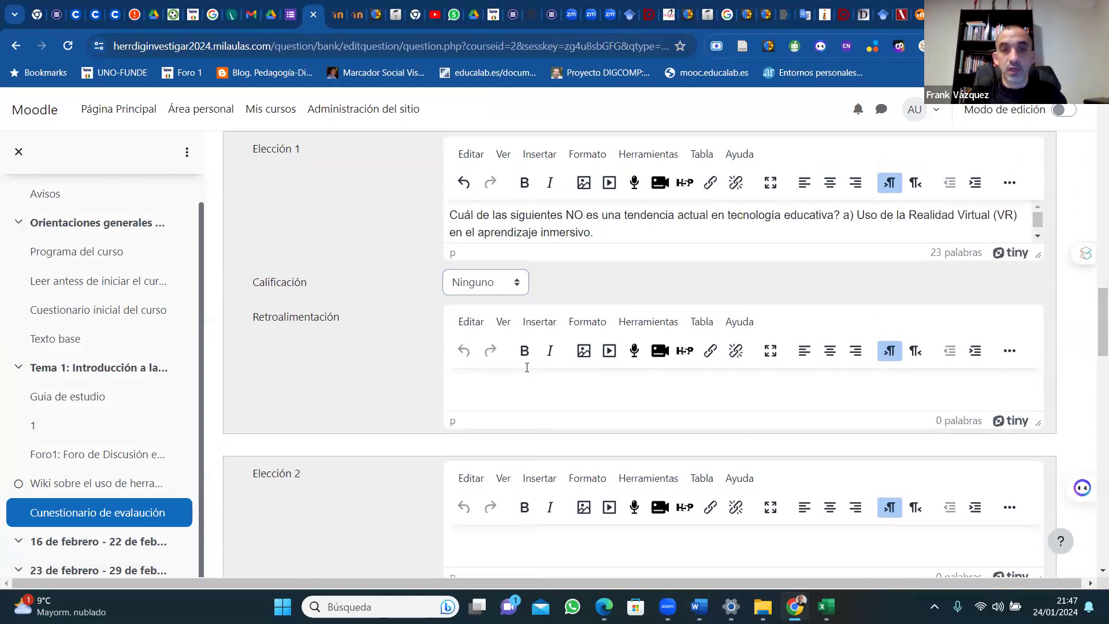
{"action": "left_click", "coordinate": [518, 286]}
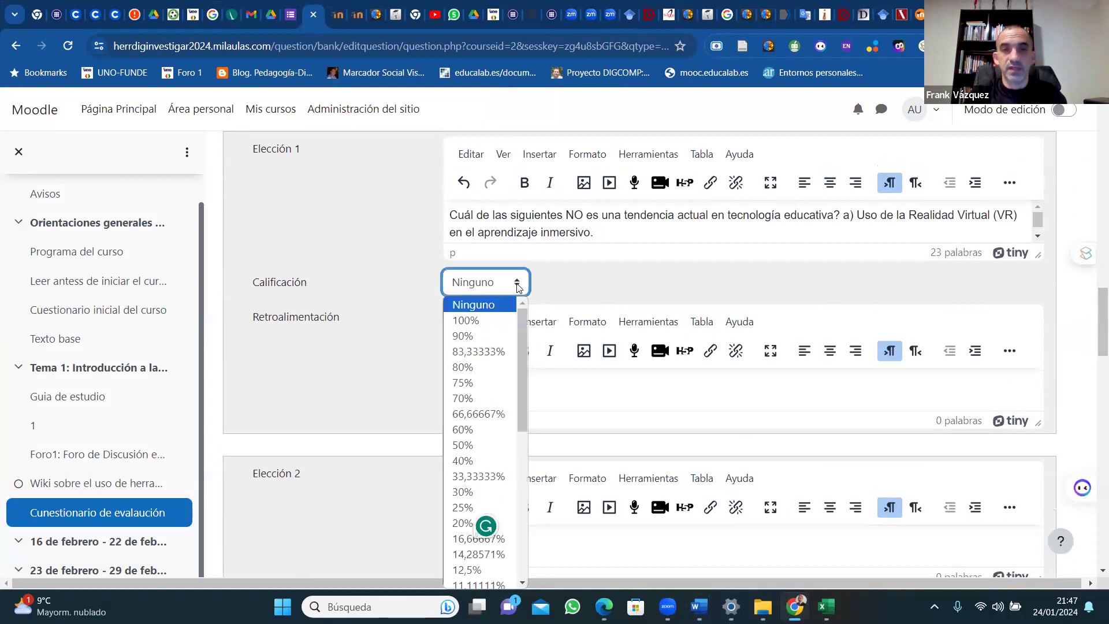
{"action": "left_click_drag", "start_coordinate": [518, 338], "coordinate": [525, 311]}
{"action": "mouse_move", "coordinate": [1093, 332]}
{"action": "left_mouse_down"}
{"action": "mouse_move", "coordinate": [1088, 194]}
{"action": "mouse_move", "coordinate": [1092, 443]}
{"action": "mouse_move", "coordinate": [1093, 376]}
{"action": "mouse_move", "coordinate": [1078, 327]}
{"action": "left_mouse_up"}
{"action": "left_click", "coordinate": [516, 341]}
{"action": "left_click", "coordinate": [522, 316]}
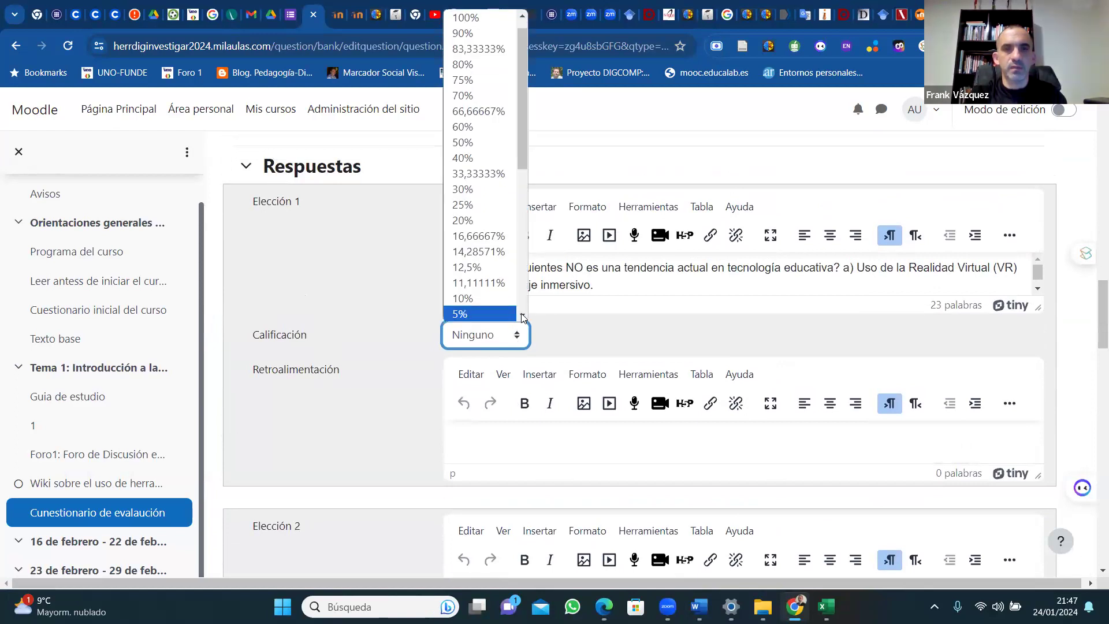
{"action": "left_click", "coordinate": [495, 314]}
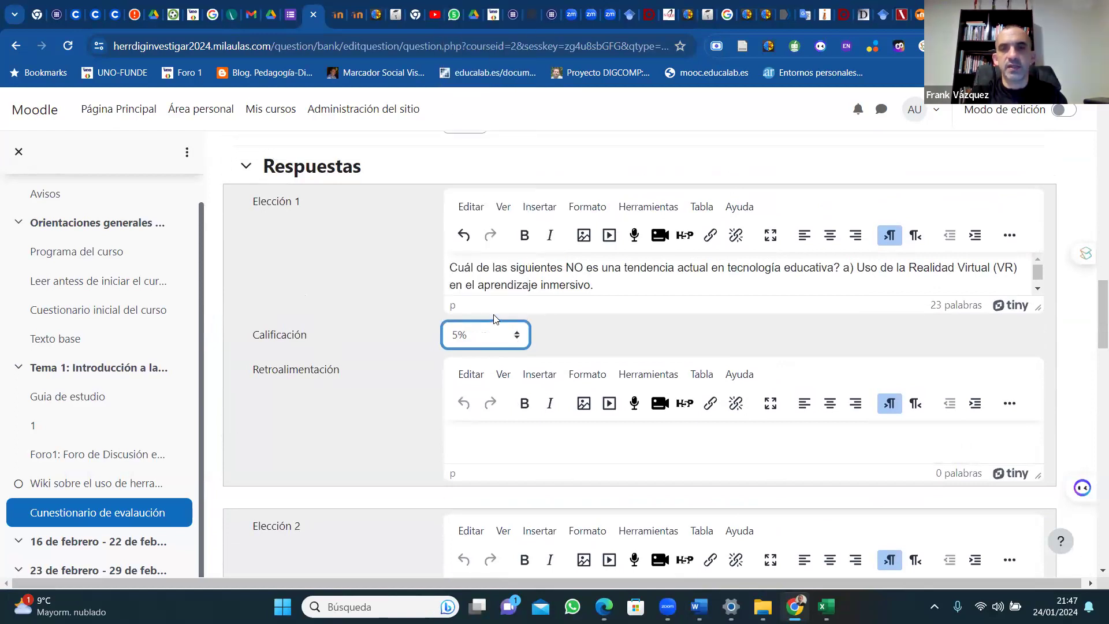
Switch to Guía de estudio 1 in Word and copy option b) "Adopción de Sistemas de Gestión del Aprendizaje (LMS) como Moodle.".
{"action": "scroll", "coordinate": [1094, 335], "scroll_direction": "down", "scroll_amount": 1}
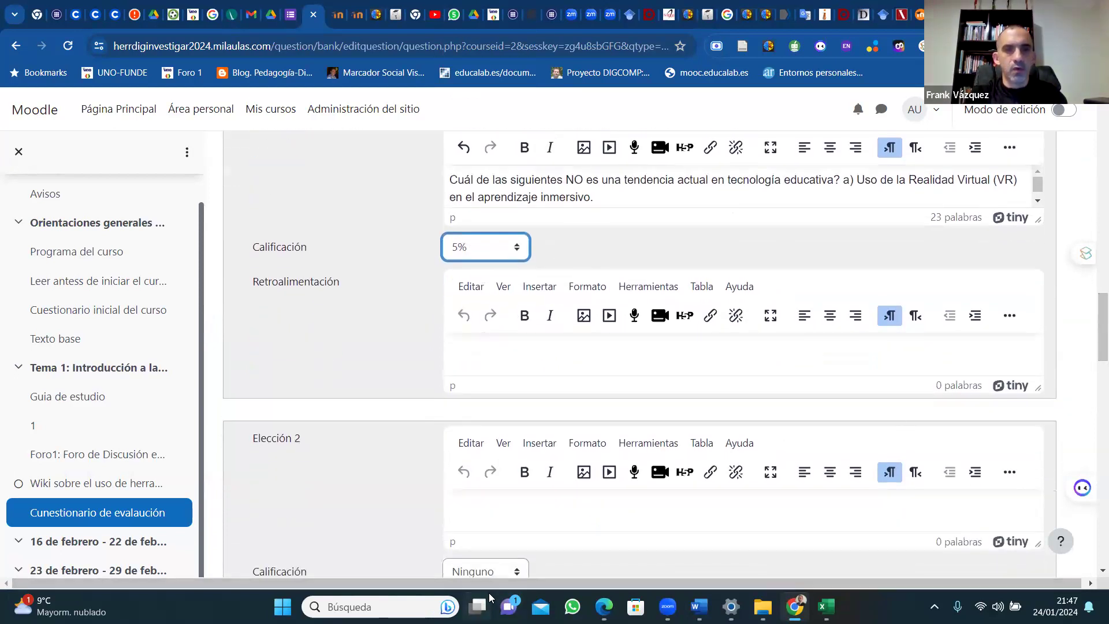
{"action": "mouse_move", "coordinate": [699, 607]}
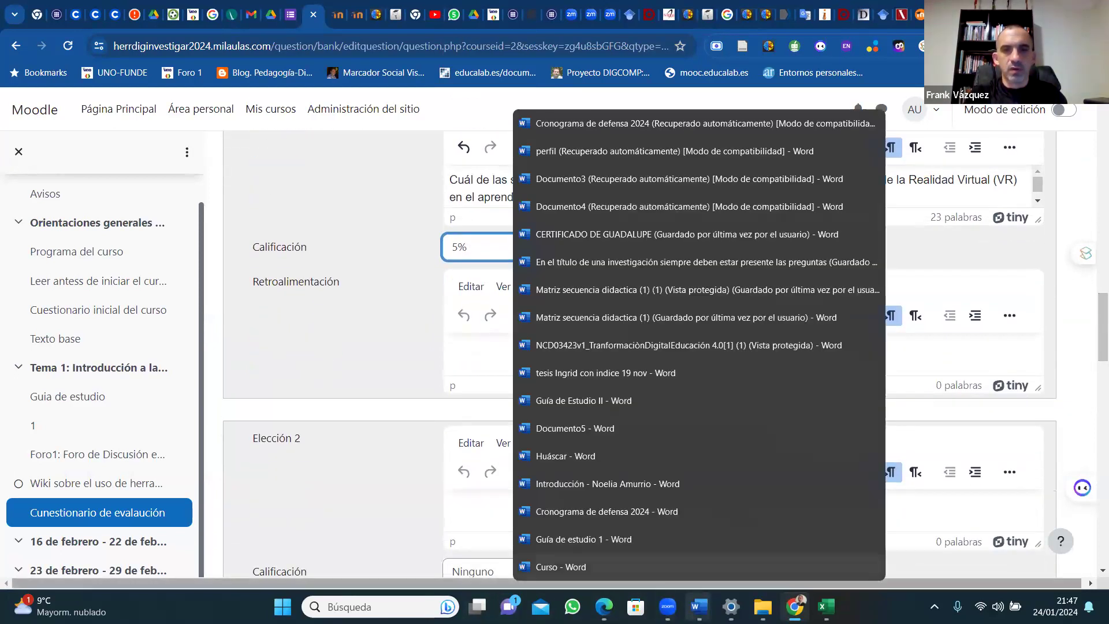
{"action": "left_click", "coordinate": [587, 541]}
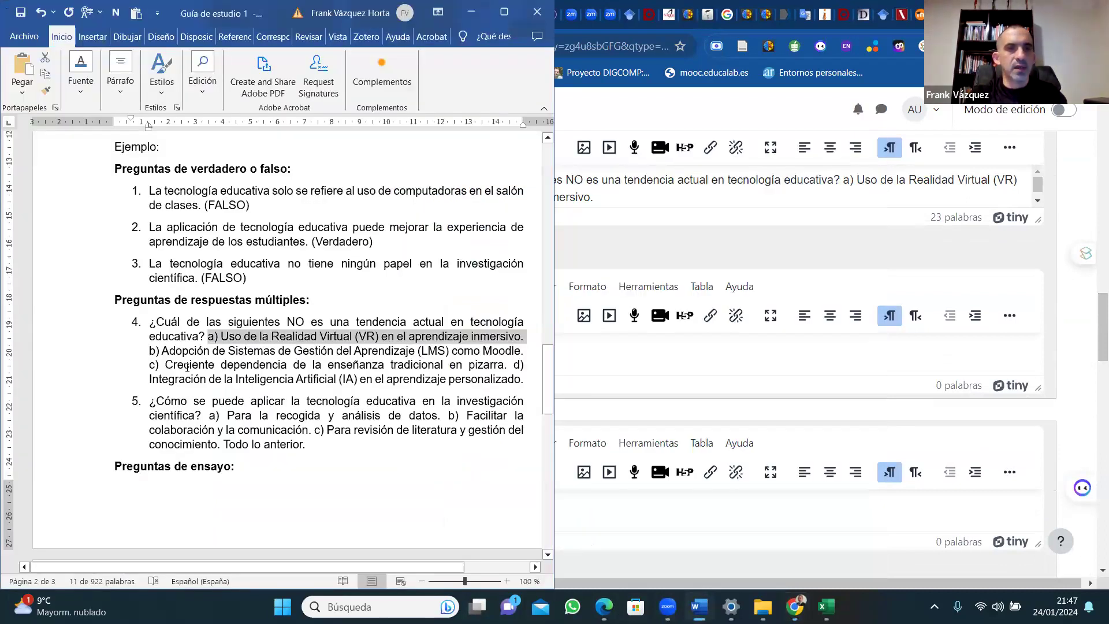
{"action": "left_click_drag", "start_coordinate": [159, 355], "coordinate": [520, 350]}
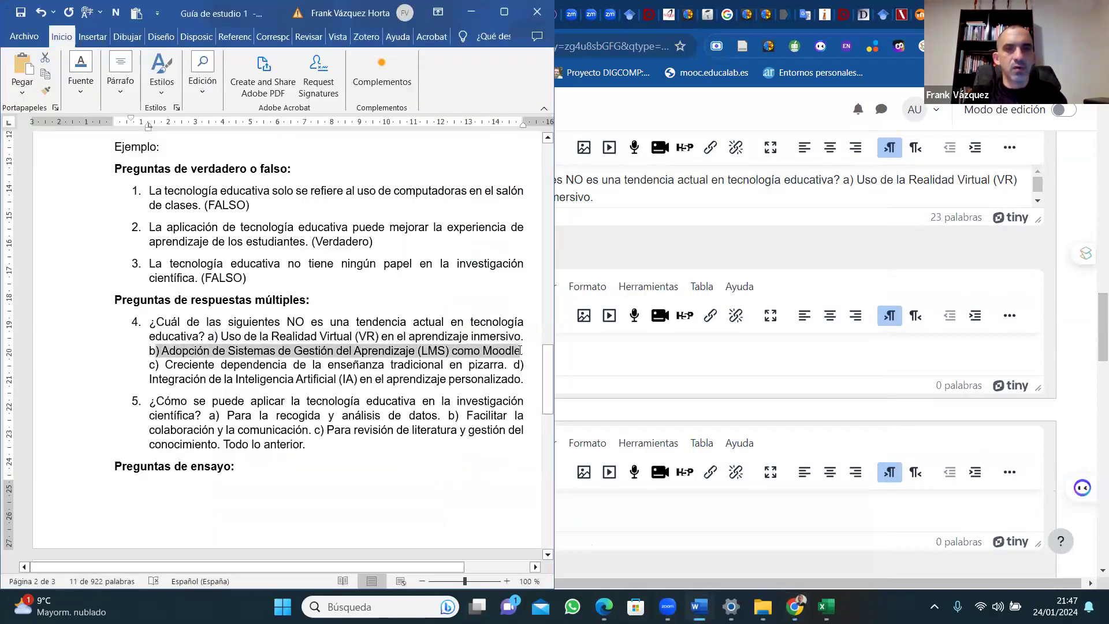
{"action": "right_click", "coordinate": [419, 351]}
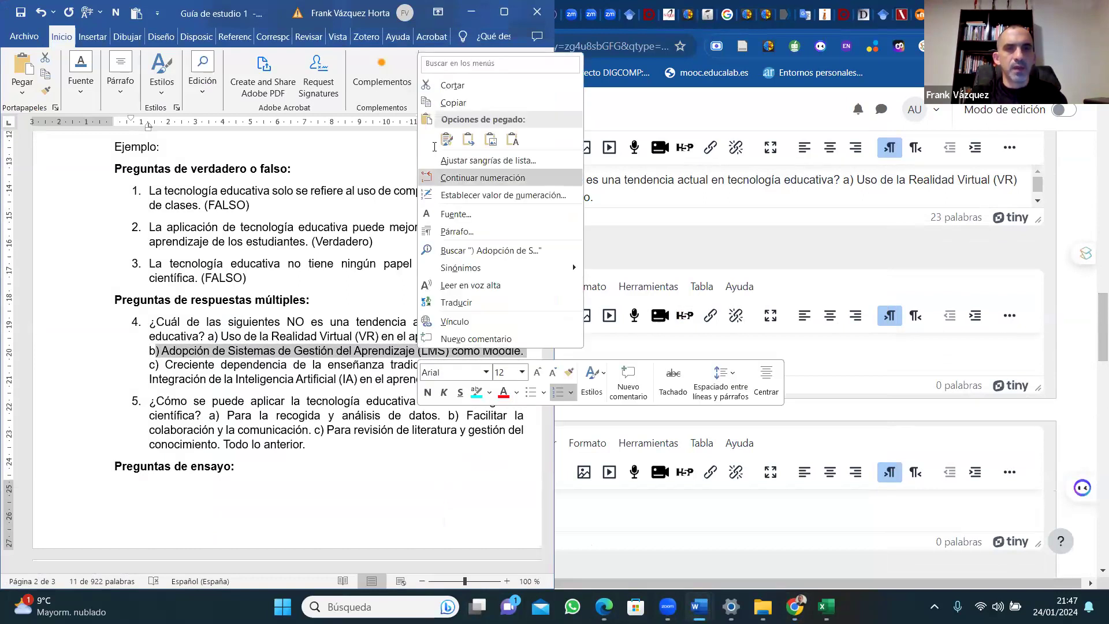
{"action": "left_click", "coordinate": [452, 103]}
Try to paste option b) into Elección 2 of the Moodle question form, and clear the pasted text.
{"action": "left_click", "coordinate": [737, 500]}
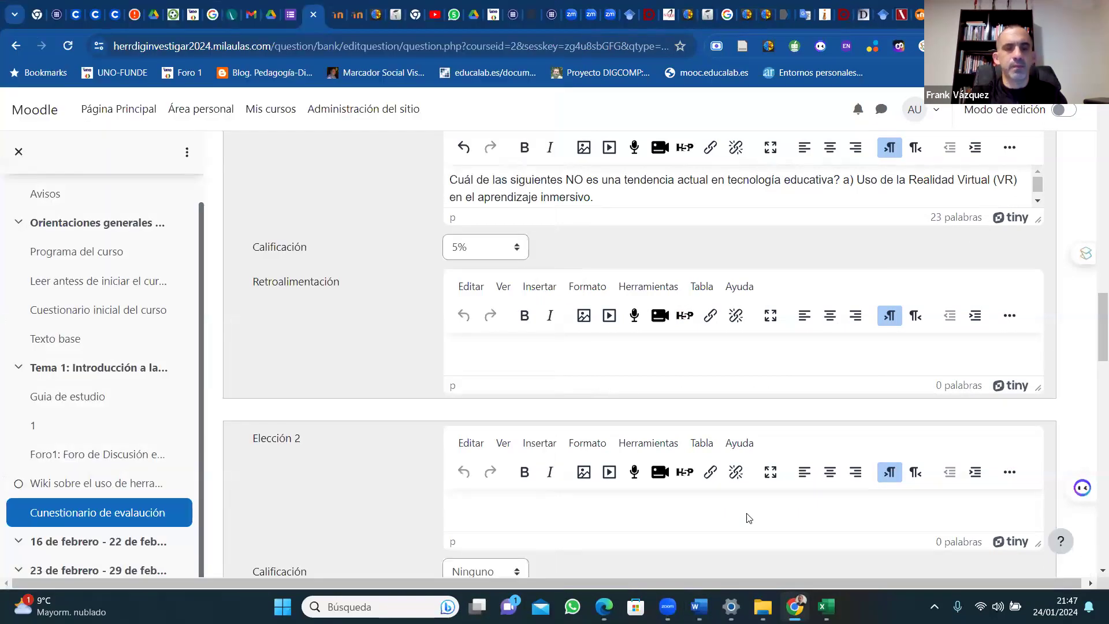
{"action": "type", "text": "Cuál de las siguientes NO es una tendencia actual en tecnología educativa? a) Uso de la Realidad Virtual (VR) en el aprendizaje inmersivo."}
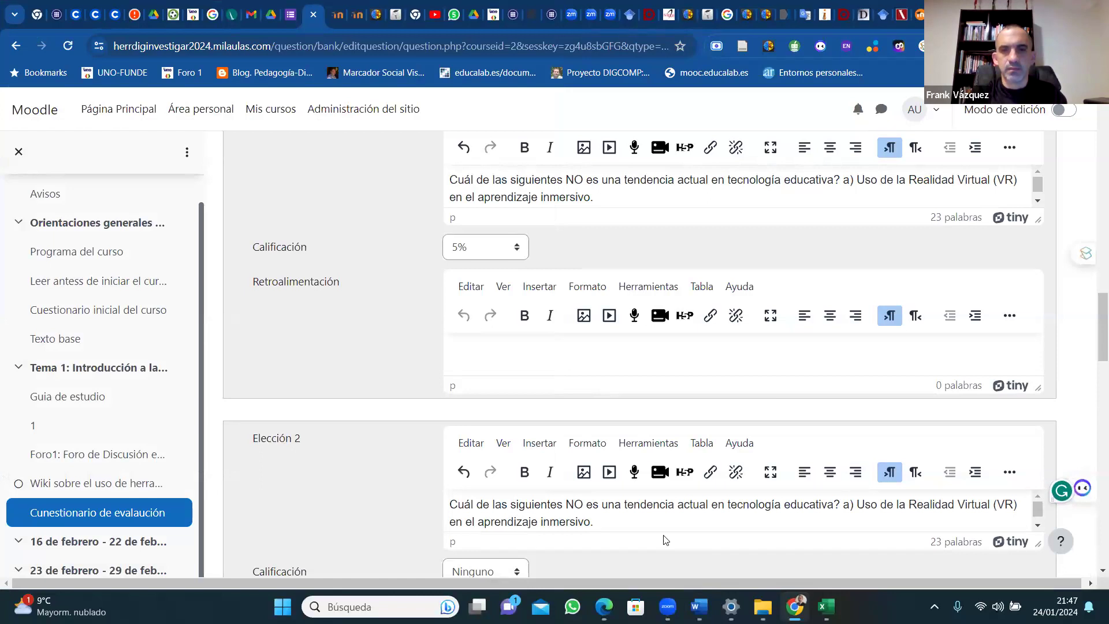
{"action": "triple_click", "coordinate": [484, 504]}
{"action": "key", "text": "BackSpace"}
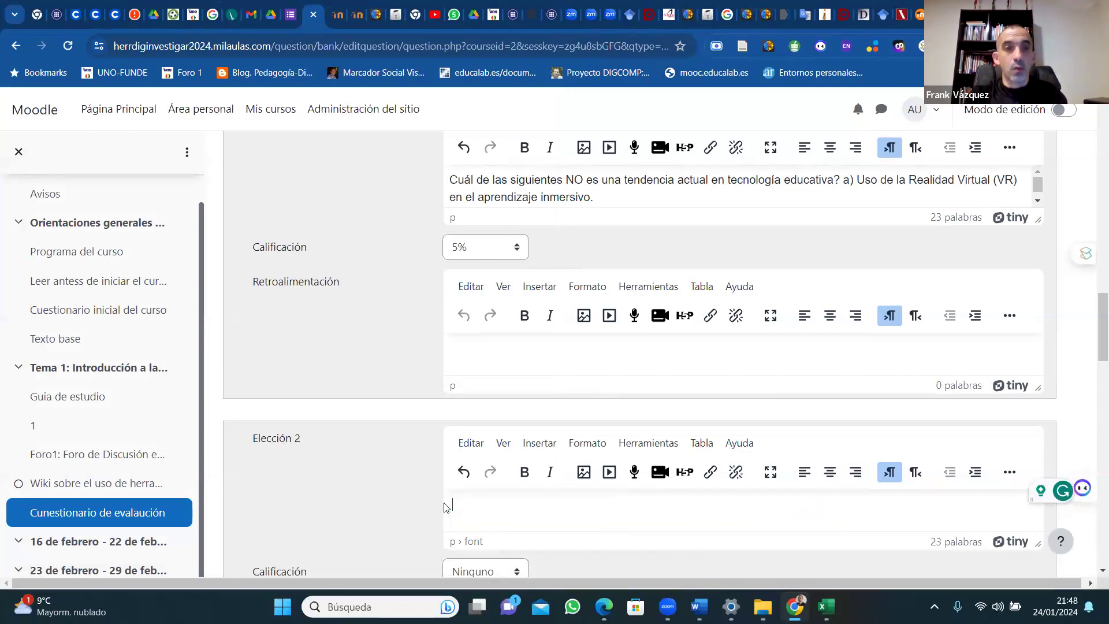
Copy the selected option b) again from Word's Guía de estudio 1 and return to the Moodle question form.
{"action": "left_click", "coordinate": [696, 606]}
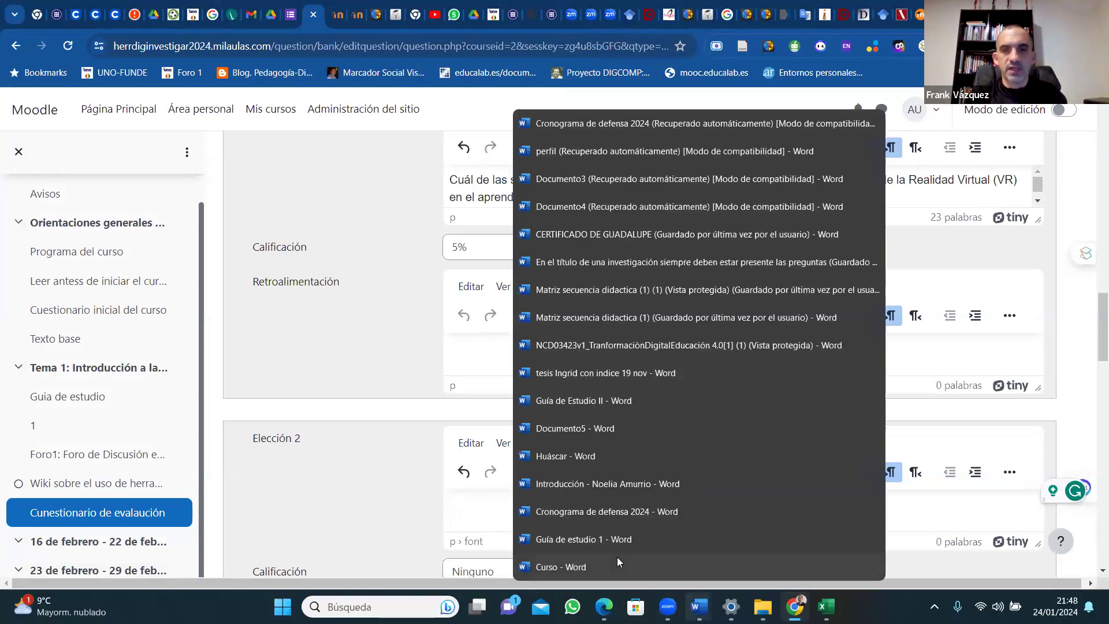
{"action": "left_click", "coordinate": [585, 539]}
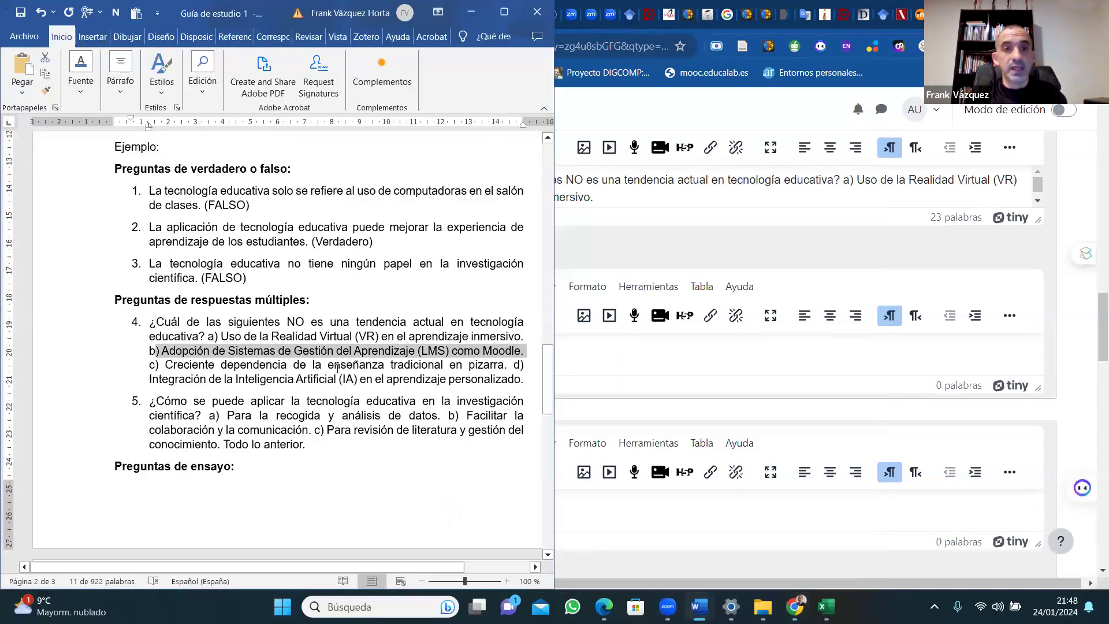
{"action": "right_click", "coordinate": [313, 353]}
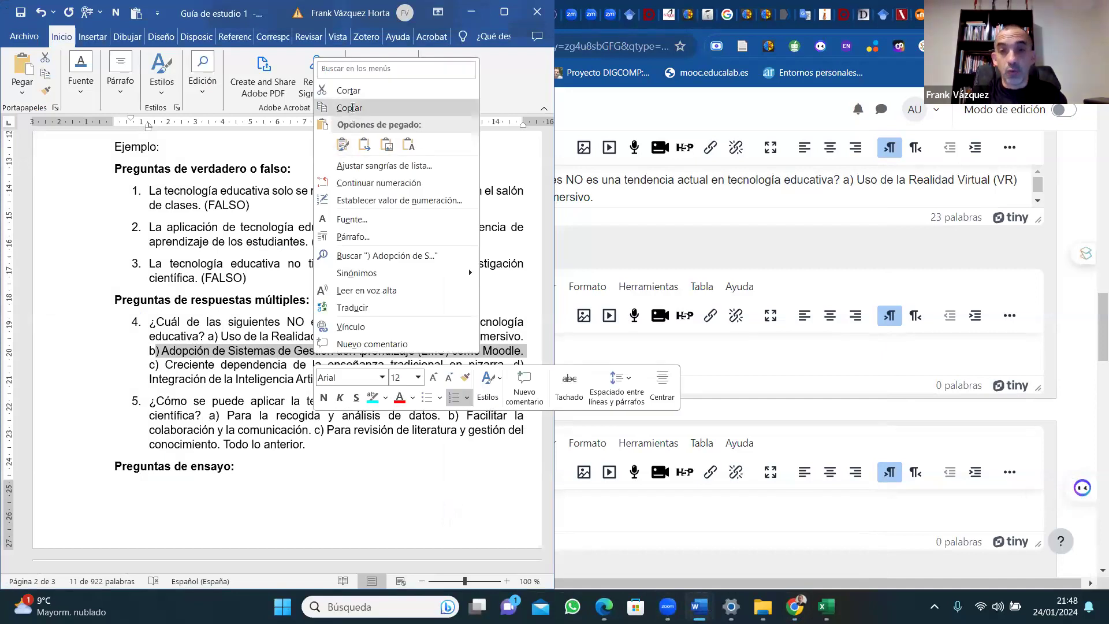
{"action": "left_click", "coordinate": [352, 107]}
{"action": "key", "text": "alt+Tab"}
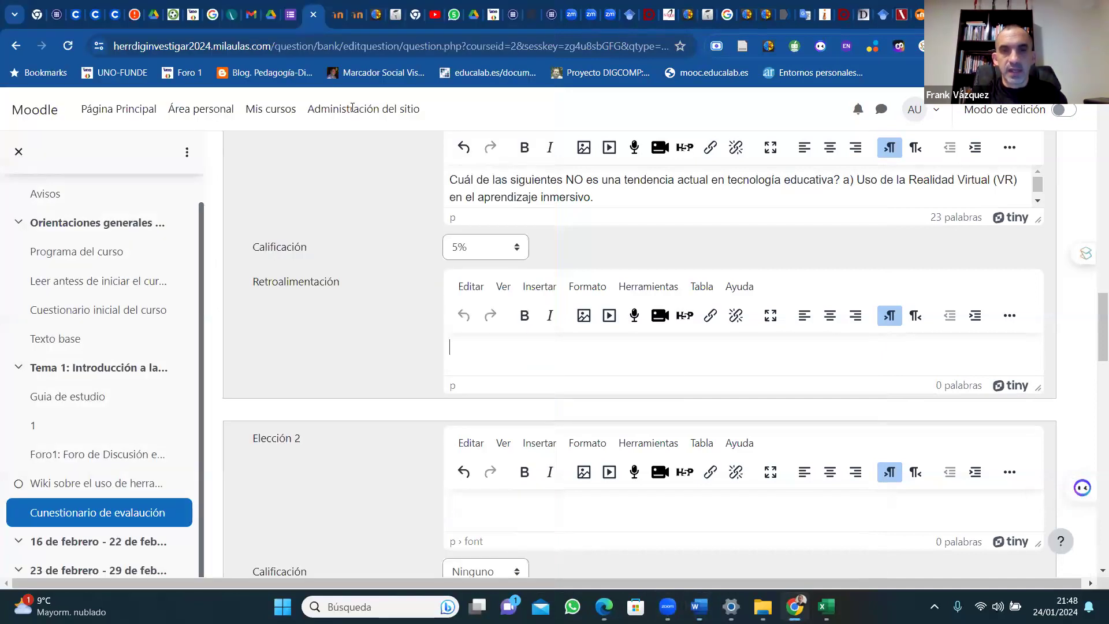
Paste option b) into the Retroalimentación of Elección 1 and remove its leading ")" and space.
{"action": "type", "text": ") Adopción de Sistemas de Gestión del Aprendizaje (LMS) como Moodle."}
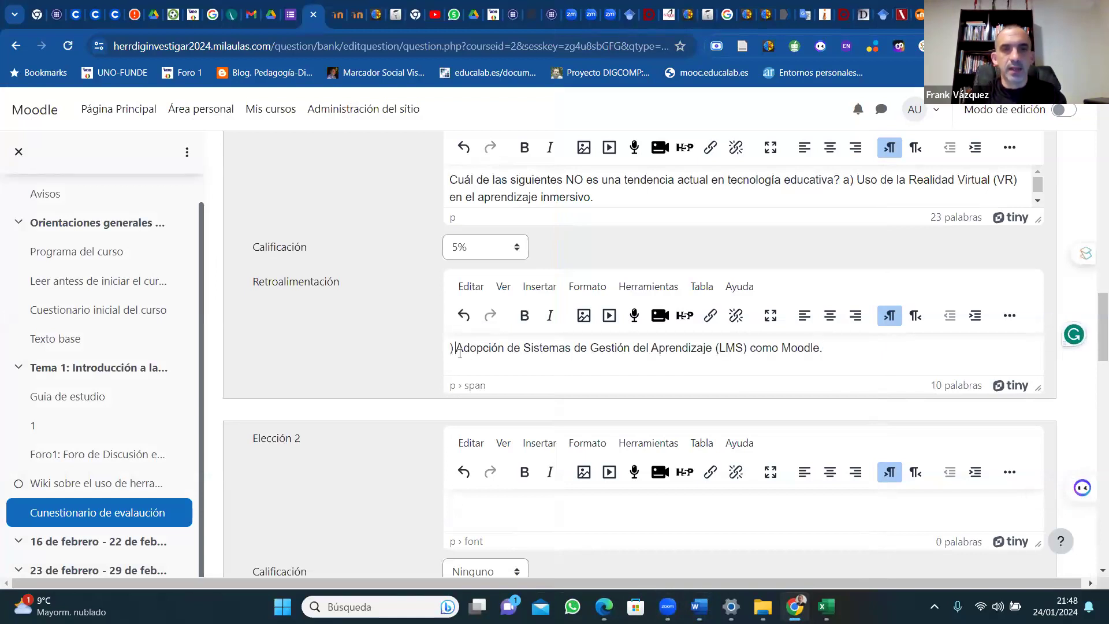
{"action": "key", "text": "BackSpace"}
{"action": "key", "text": "BackSpace"}
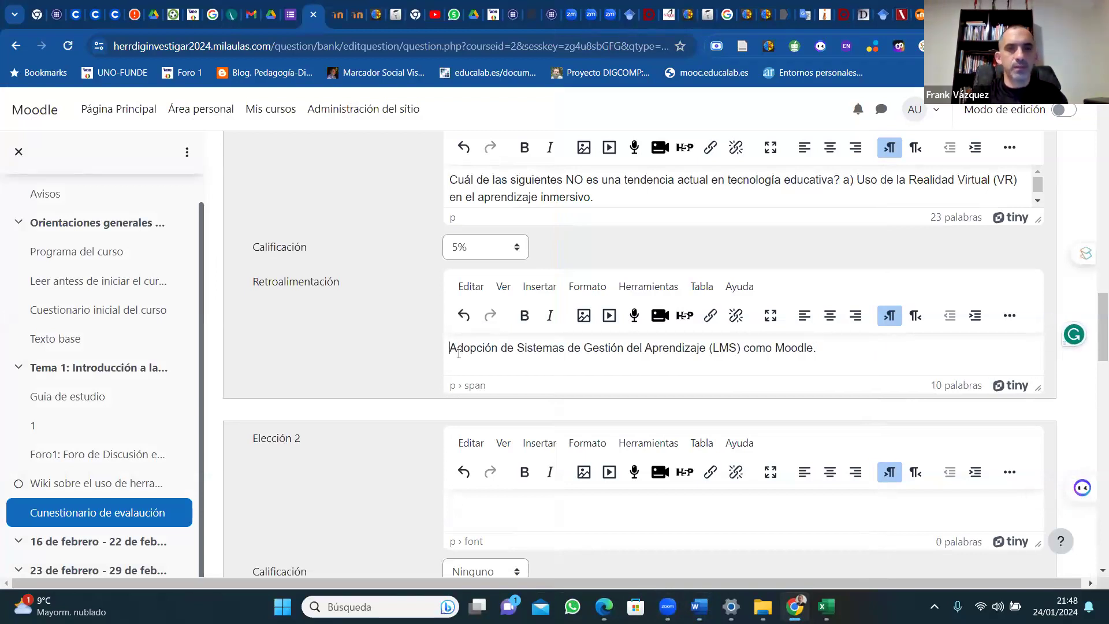
Delete all the pasted option text from the Retroalimentación of Elección 1.
{"action": "left_click_drag", "start_coordinate": [457, 350], "coordinate": [819, 348]}
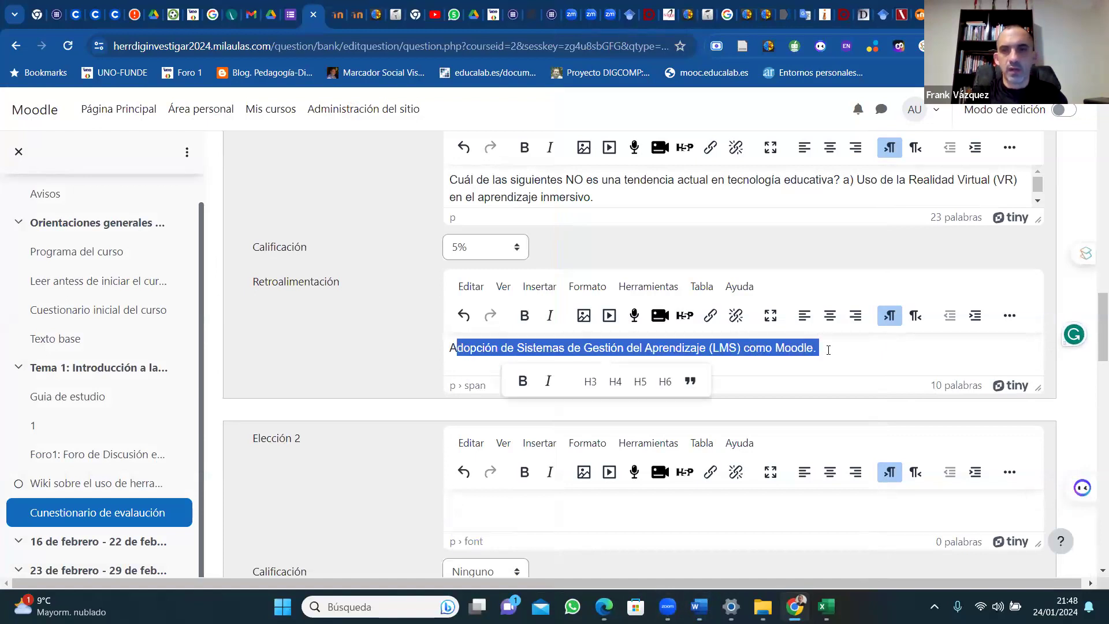
{"action": "right_click", "coordinate": [777, 347]}
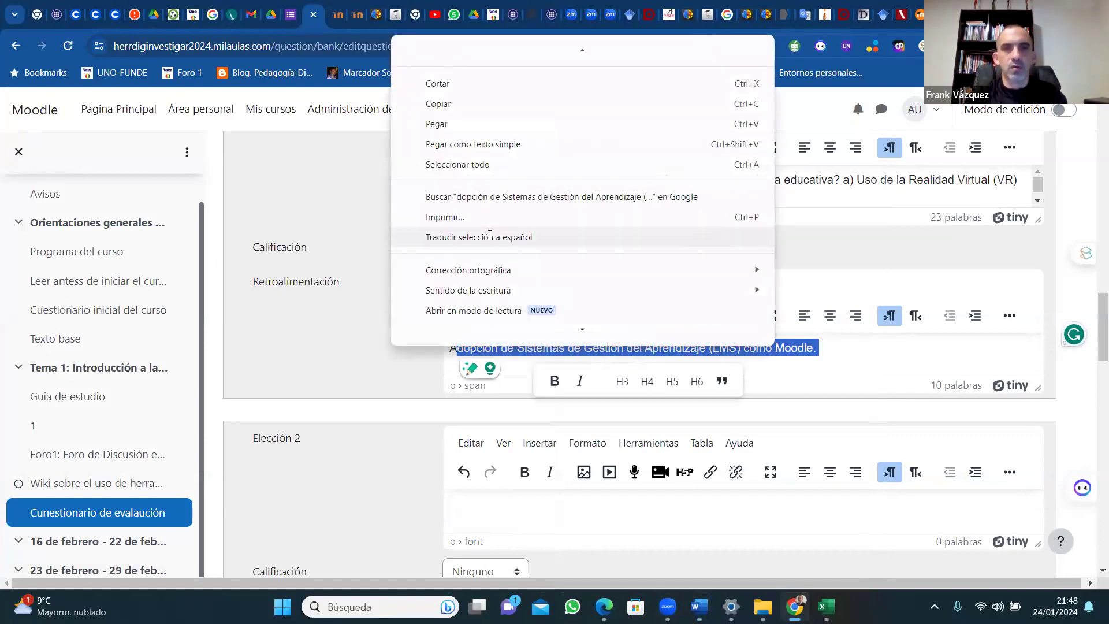
{"action": "mouse_move", "coordinate": [556, 268]}
{"action": "scroll", "coordinate": [556, 269], "scroll_direction": "down", "scroll_amount": 1}
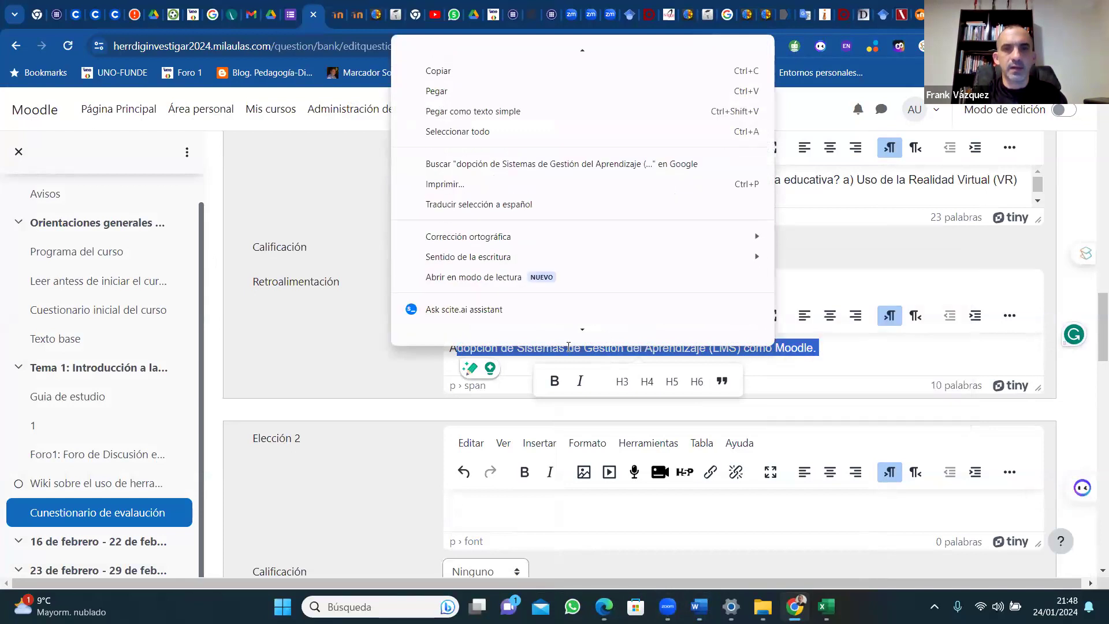
{"action": "left_click", "coordinate": [830, 353]}
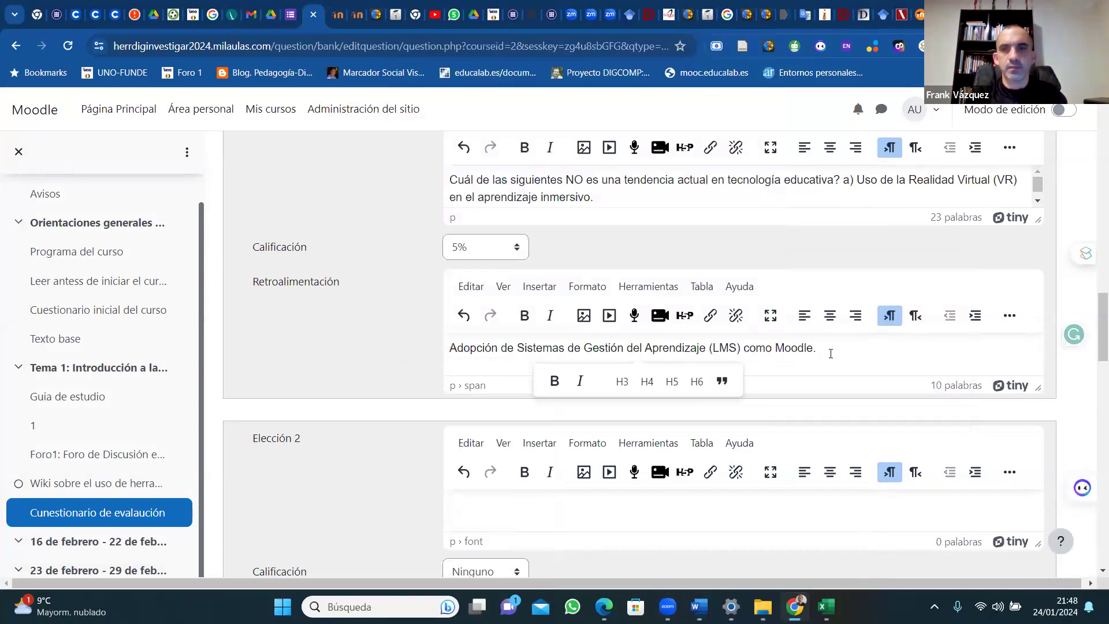
{"action": "key", "text": "BackSpace"}
{"action": "key", "text": "BackSpace"}
{"action": "key", "text": "BackSpace"}
{"action": "key", "text": "BackSpace"}
{"action": "key", "text": "BackSpace"}
{"action": "key", "text": "BackSpace"}
{"action": "key", "text": "BackSpace"}
{"action": "key", "text": "BackSpace"}
{"action": "key", "text": "BackSpace"}
{"action": "key", "text": "BackSpace"}
{"action": "key", "text": "BackSpace"}
{"action": "key", "text": "BackSpace"}
{"action": "key", "text": "BackSpace"}
{"action": "key", "text": "BackSpace"}
{"action": "key", "text": "BackSpace"}
{"action": "key", "text": "BackSpace"}
{"action": "key", "text": "BackSpace"}
{"action": "key", "text": "BackSpace"}
{"action": "key", "text": "BackSpace"}
{"action": "key", "text": "BackSpace"}
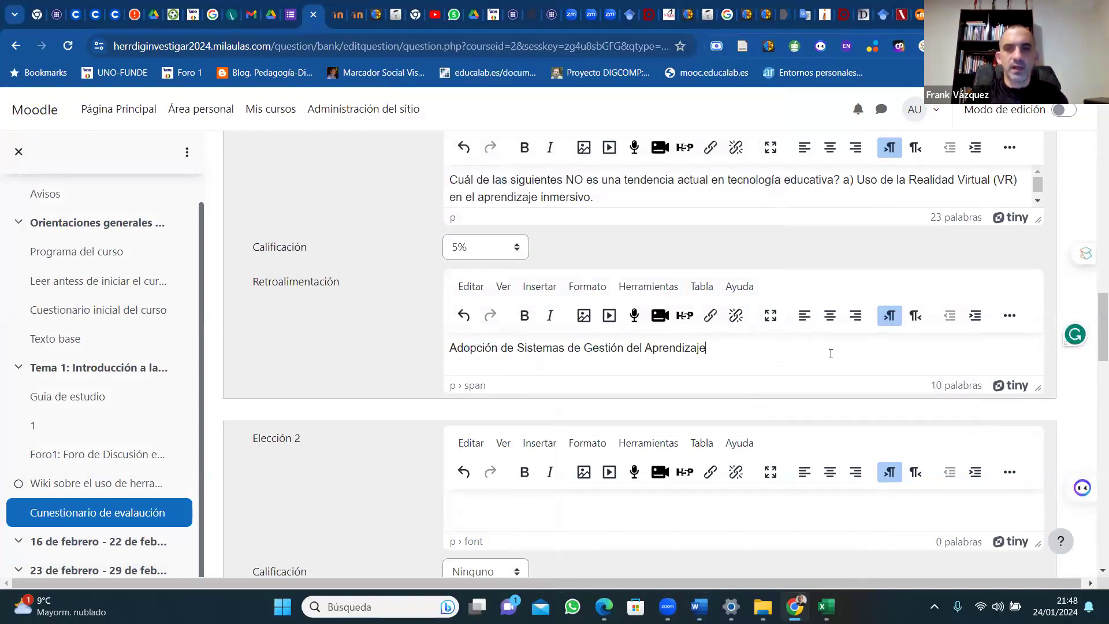
{"action": "key", "text": "BackSpace"}
{"action": "key", "text": "BackSpace"}
{"action": "key", "text": "BackSpace"}
{"action": "key", "text": "BackSpace"}
{"action": "key", "text": "BackSpace"}
{"action": "key", "text": "BackSpace"}
{"action": "key", "text": "BackSpace"}
{"action": "key", "text": "BackSpace"}
{"action": "key", "text": "BackSpace"}
{"action": "key", "text": "BackSpace"}
{"action": "key", "text": "BackSpace"}
{"action": "key", "text": "BackSpace"}
{"action": "key", "text": "BackSpace"}
{"action": "key", "text": "BackSpace"}
{"action": "key", "text": "BackSpace"}
{"action": "key", "text": "BackSpace"}
{"action": "key", "text": "BackSpace"}
{"action": "key", "text": "BackSpace"}
{"action": "key", "text": "BackSpace"}
{"action": "key", "text": "BackSpace"}
{"action": "key", "text": "BackSpace"}
{"action": "key", "text": "BackSpace"}
{"action": "key", "text": "BackSpace"}
{"action": "key", "text": "BackSpace"}
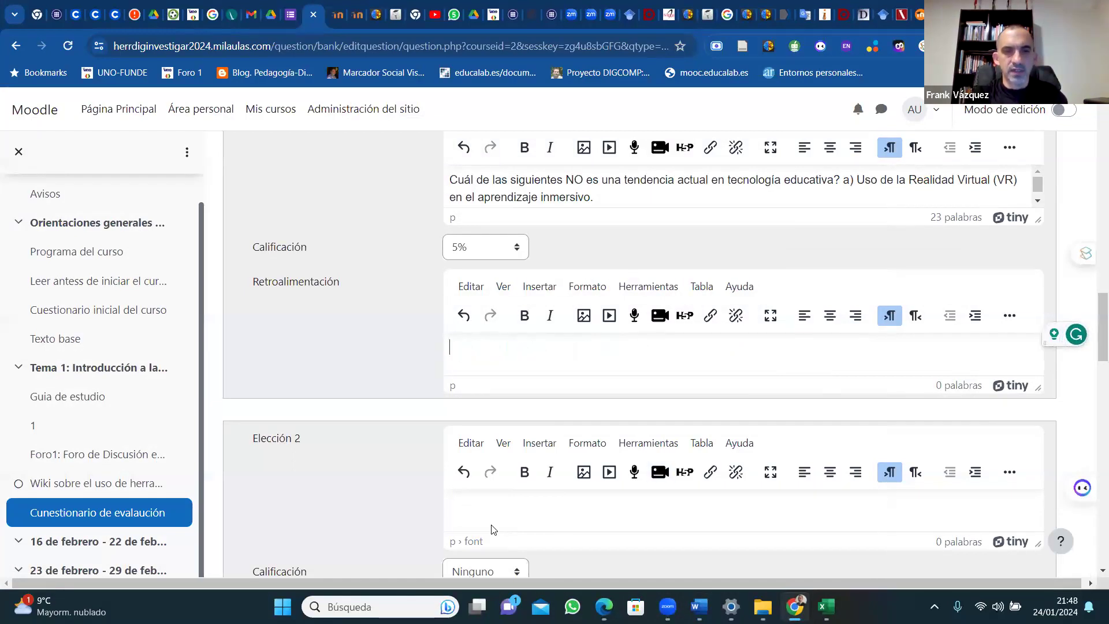
Paste "Adopción de Sistemas de Gestión del Aprendizaje (LMS) como Moodle." into Elección 2, removing the leading ")" and space.
{"action": "left_click", "coordinate": [470, 522]}
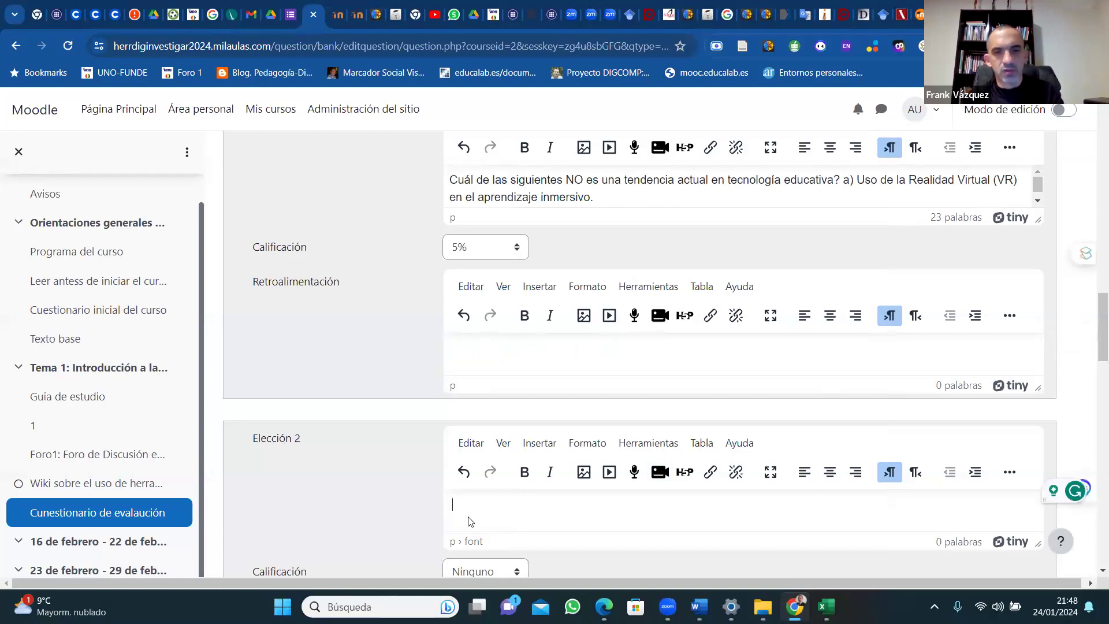
{"action": "type", "text": ") Adopción de Sistemas de Gestión del Aprendizaje (LMS) como Moodle."}
{"action": "left_click", "coordinate": [463, 504]}
{"action": "key", "text": "BackSpace"}
{"action": "key", "text": "BackSpace"}
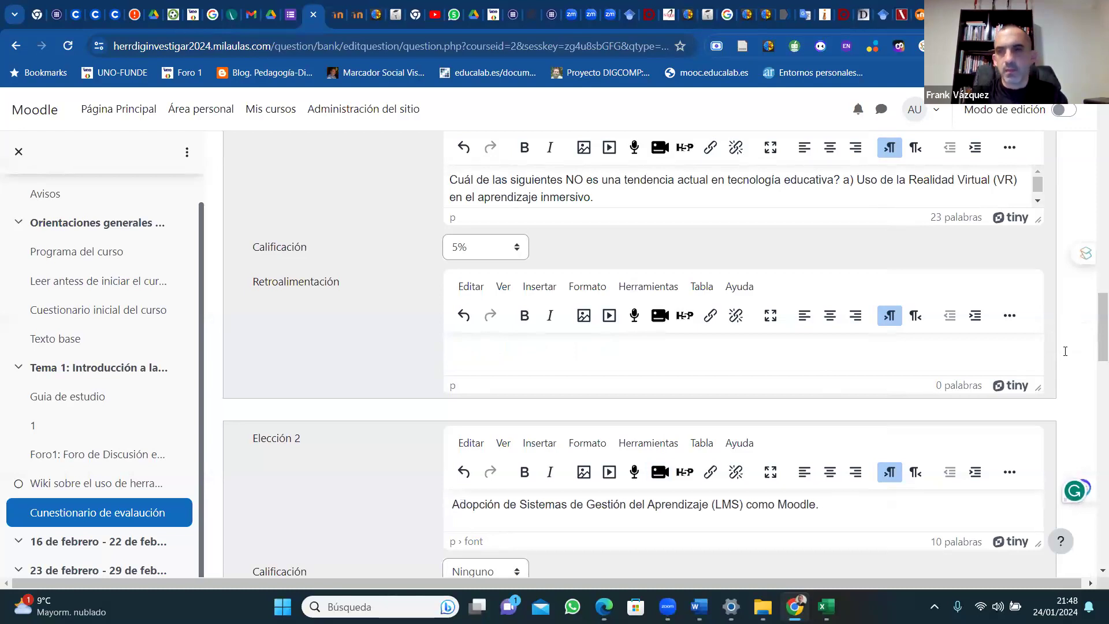
Open the Calificación choices of Elección 2 and browse the available percentages.
{"action": "scroll", "coordinate": [1097, 370], "scroll_direction": "down", "scroll_amount": 4}
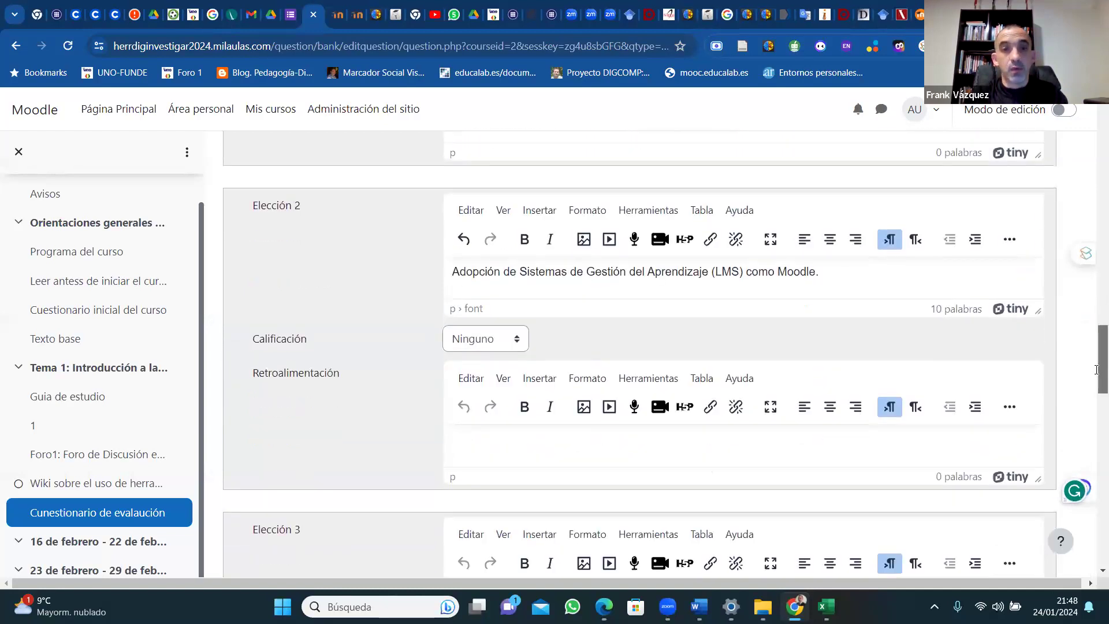
{"action": "left_click", "coordinate": [517, 332]}
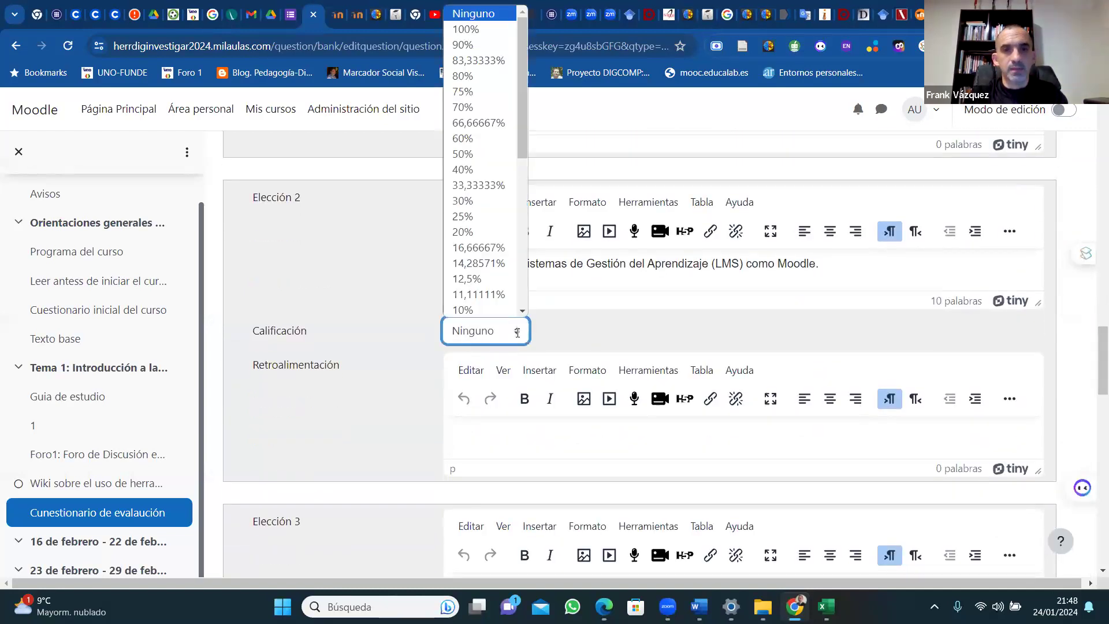
{"action": "scroll", "coordinate": [508, 310], "scroll_direction": "down", "scroll_amount": 1}
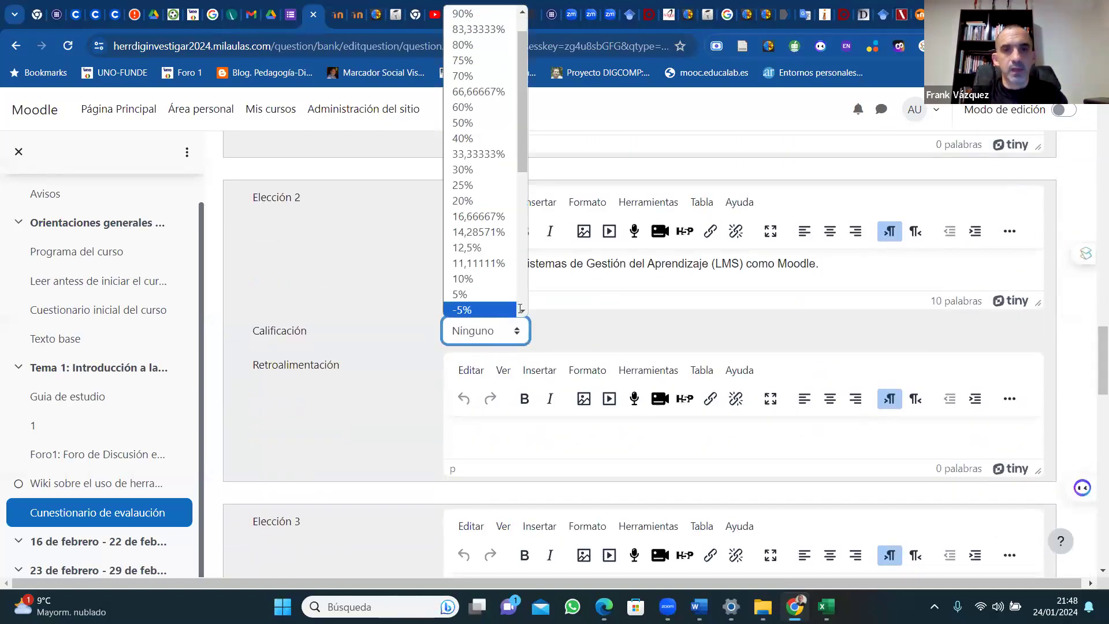
{"action": "left_click", "coordinate": [520, 224]}
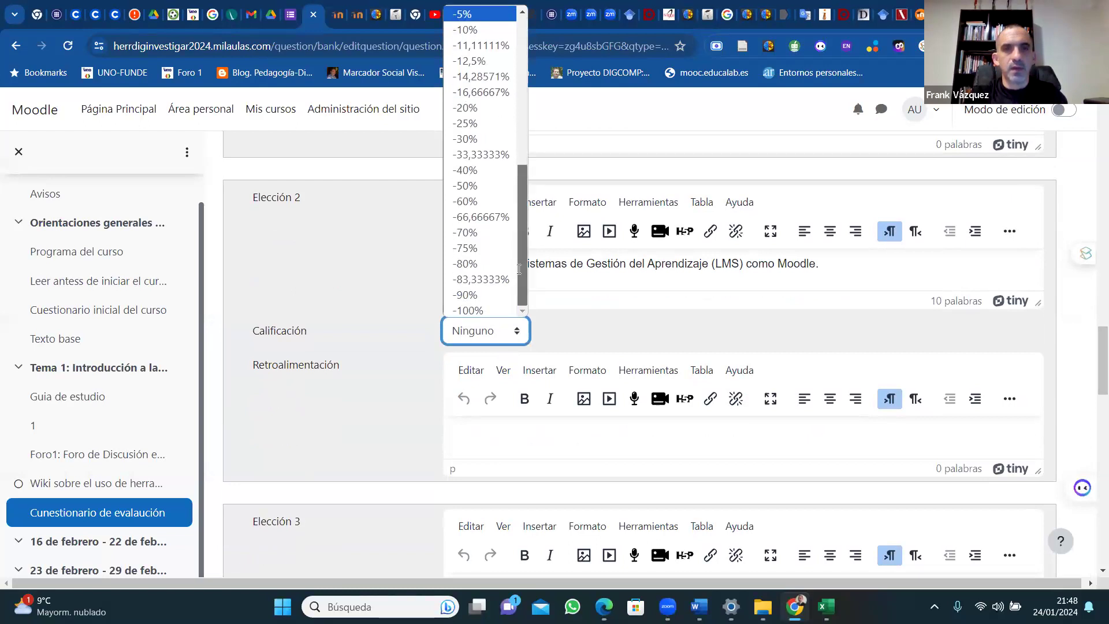